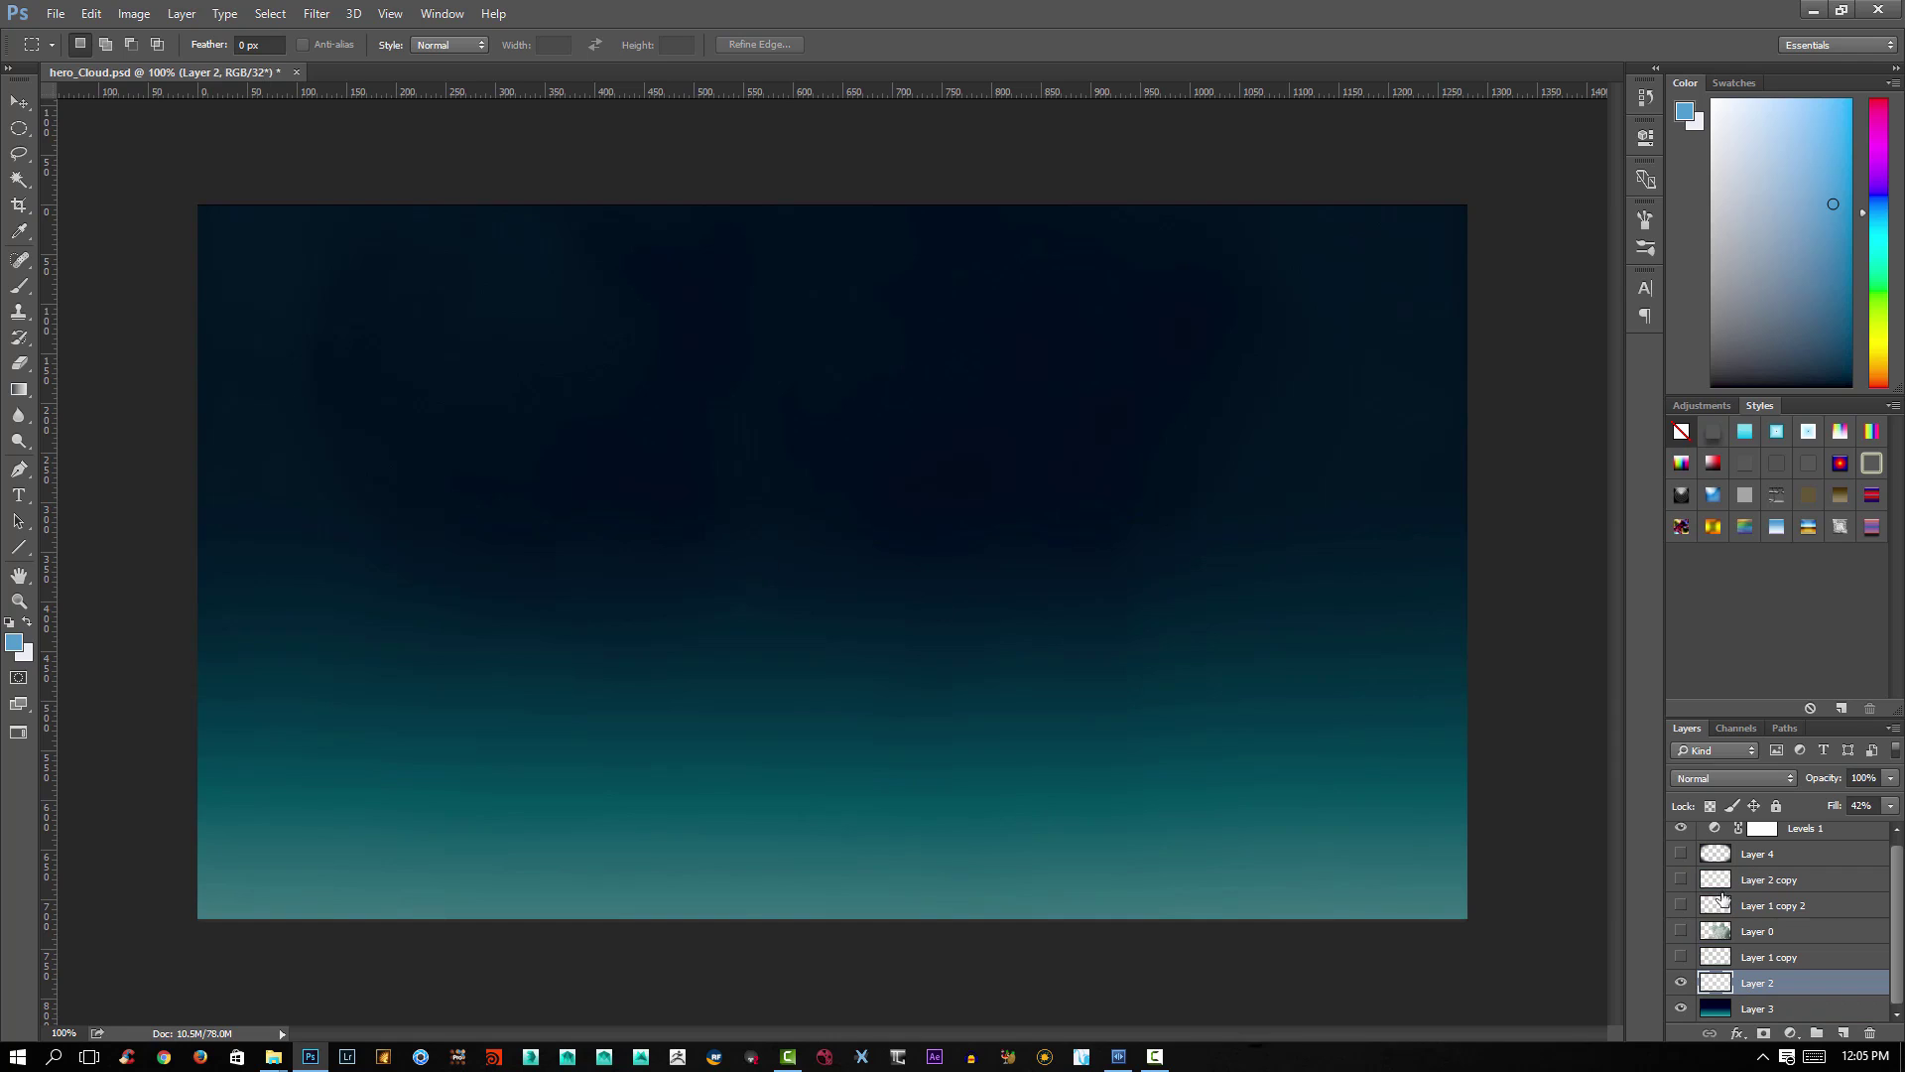
# Show Layer 1 copy, Layer 0, Layer 1 copy 2, Layer 2 copy and Layer 4 to build up the cloud composite.
pyautogui.click(1758, 957)
pyautogui.click(1680, 956)
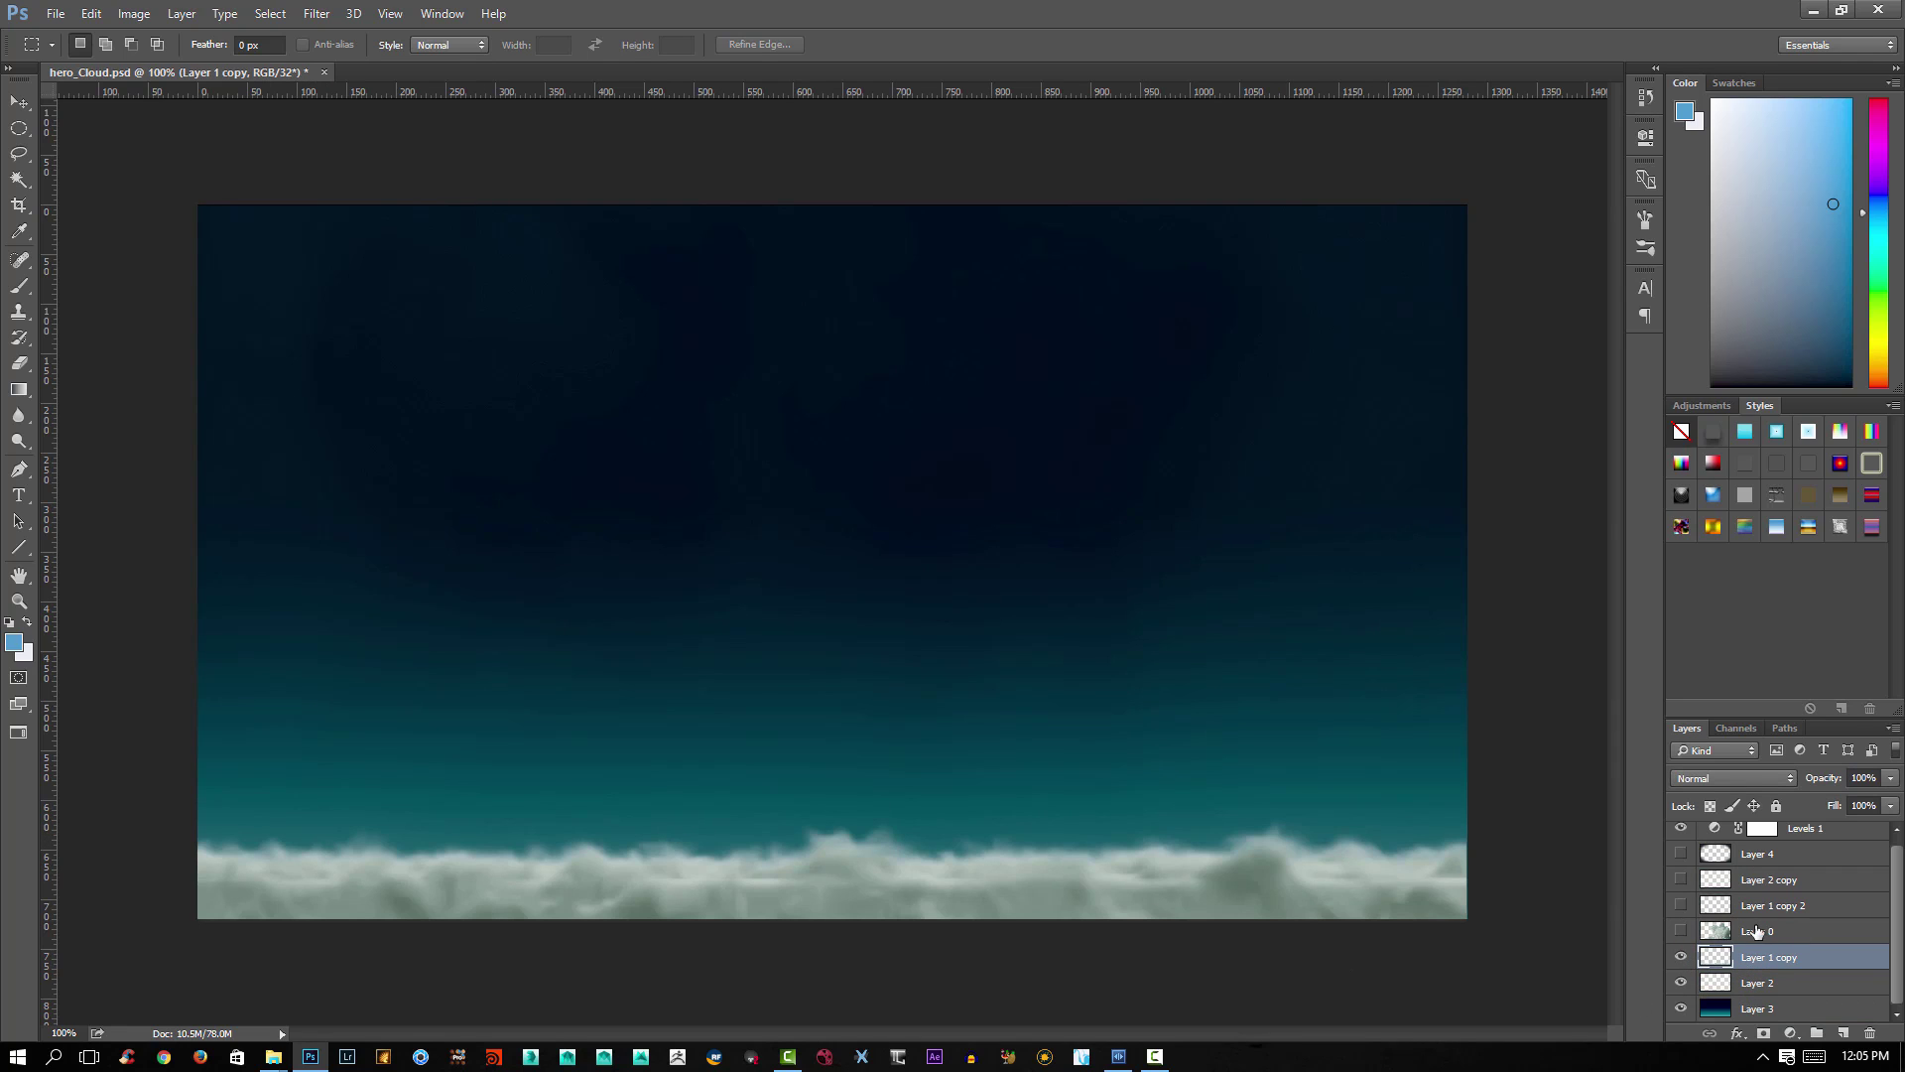
pyautogui.click(1667, 930)
pyautogui.click(1680, 931)
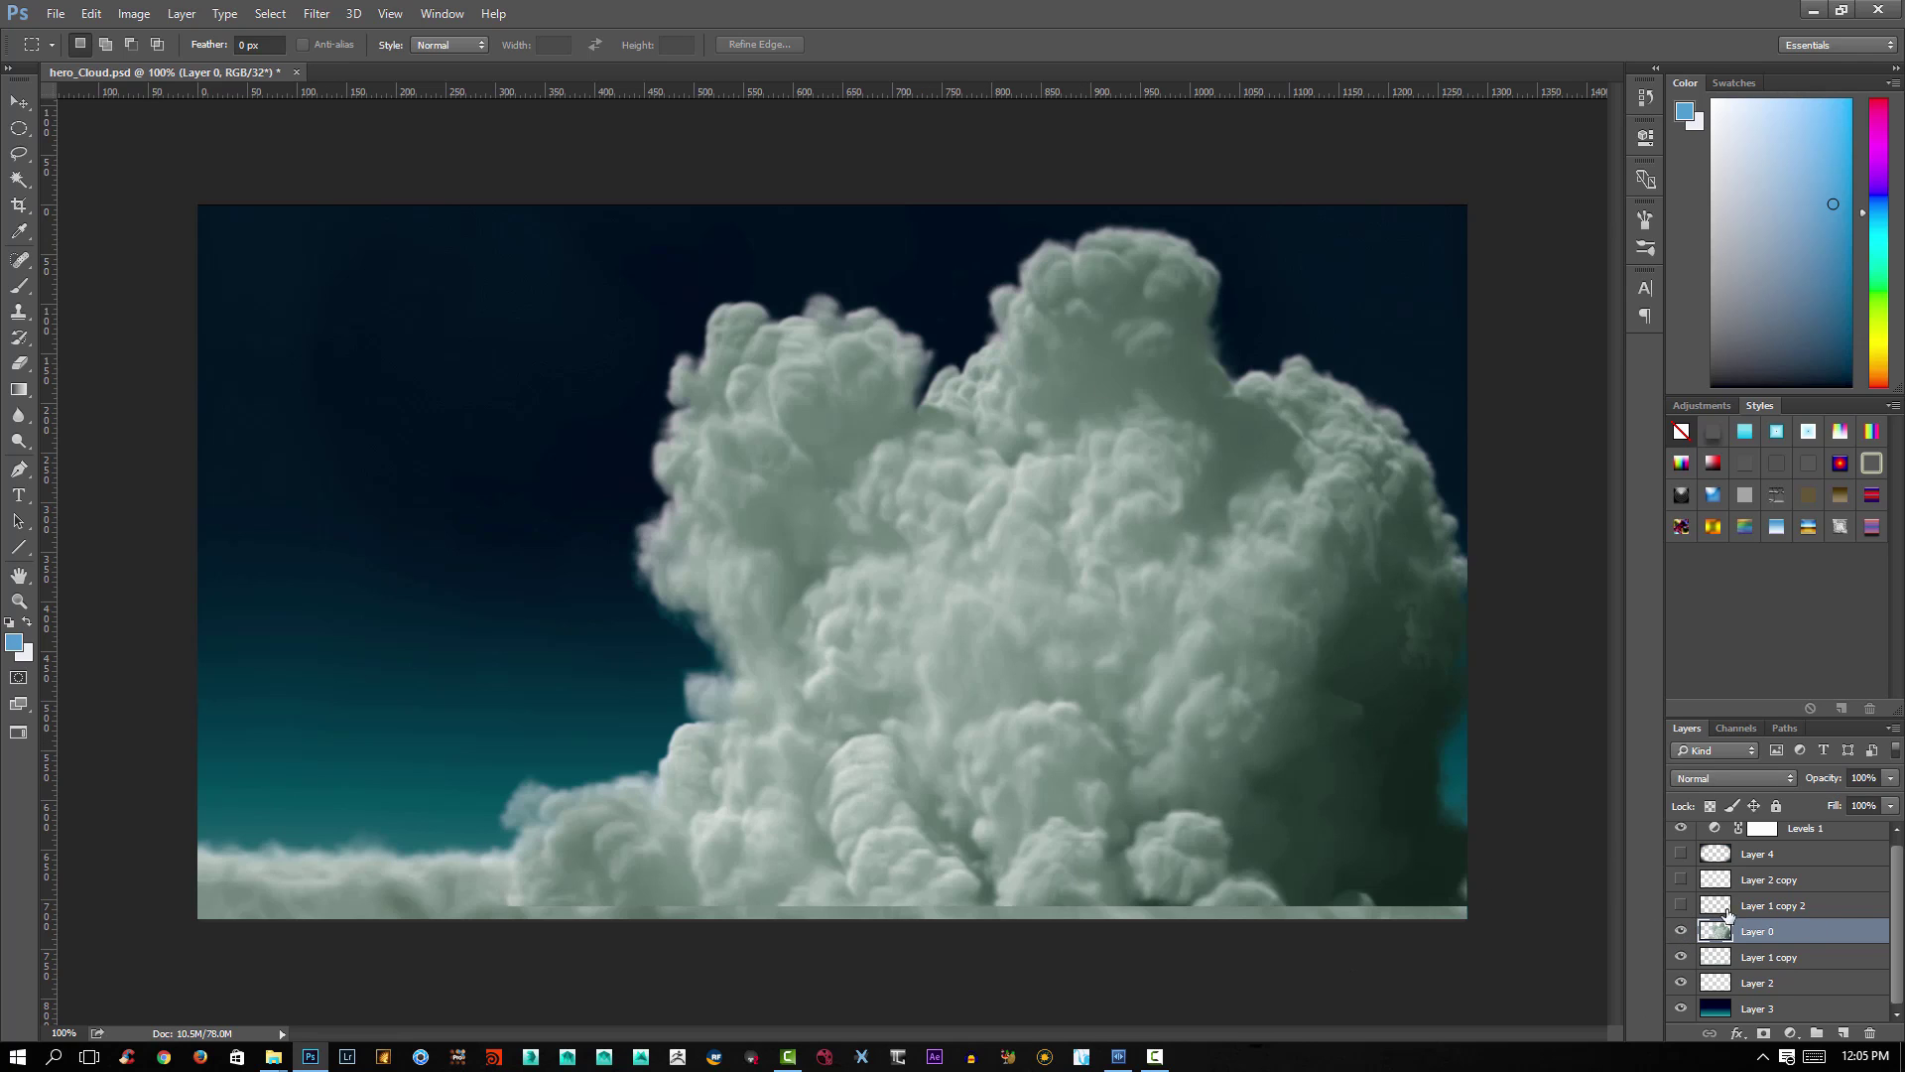
pyautogui.click(1681, 905)
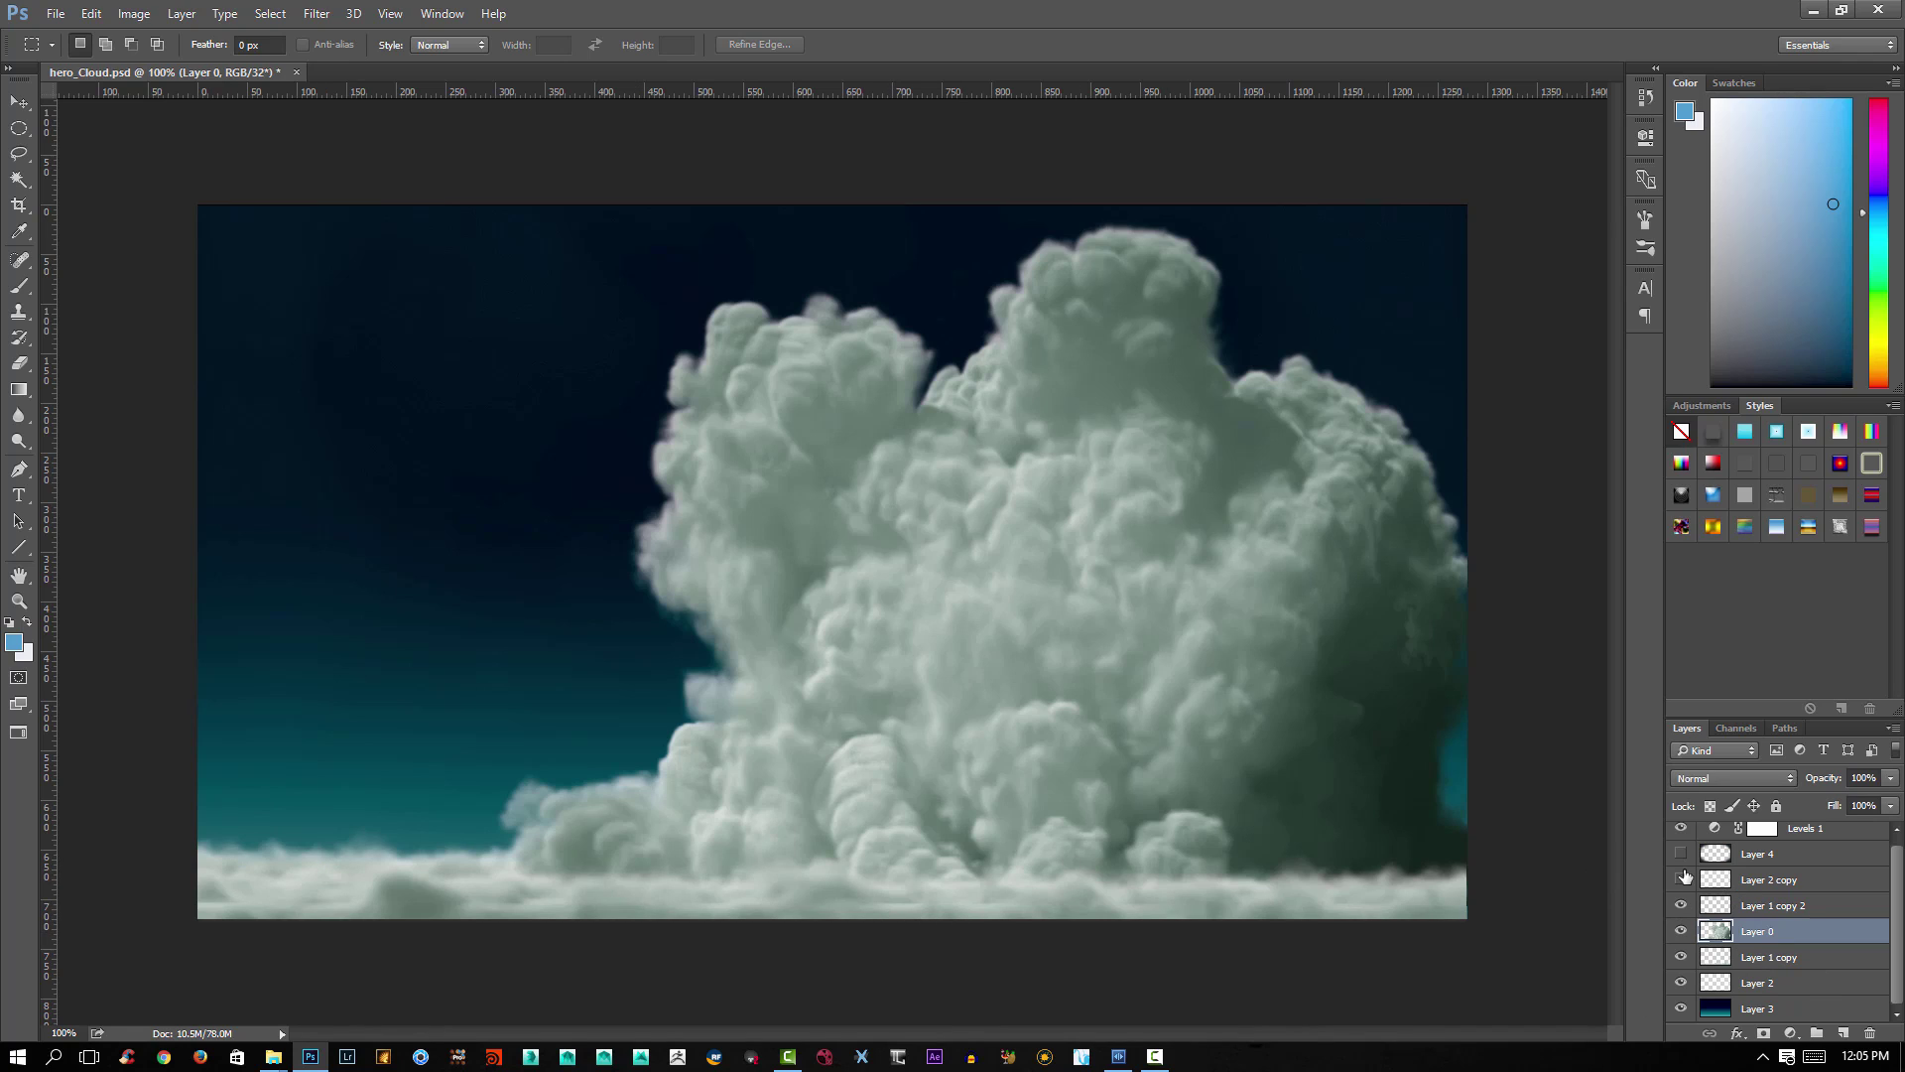
pyautogui.click(1681, 880)
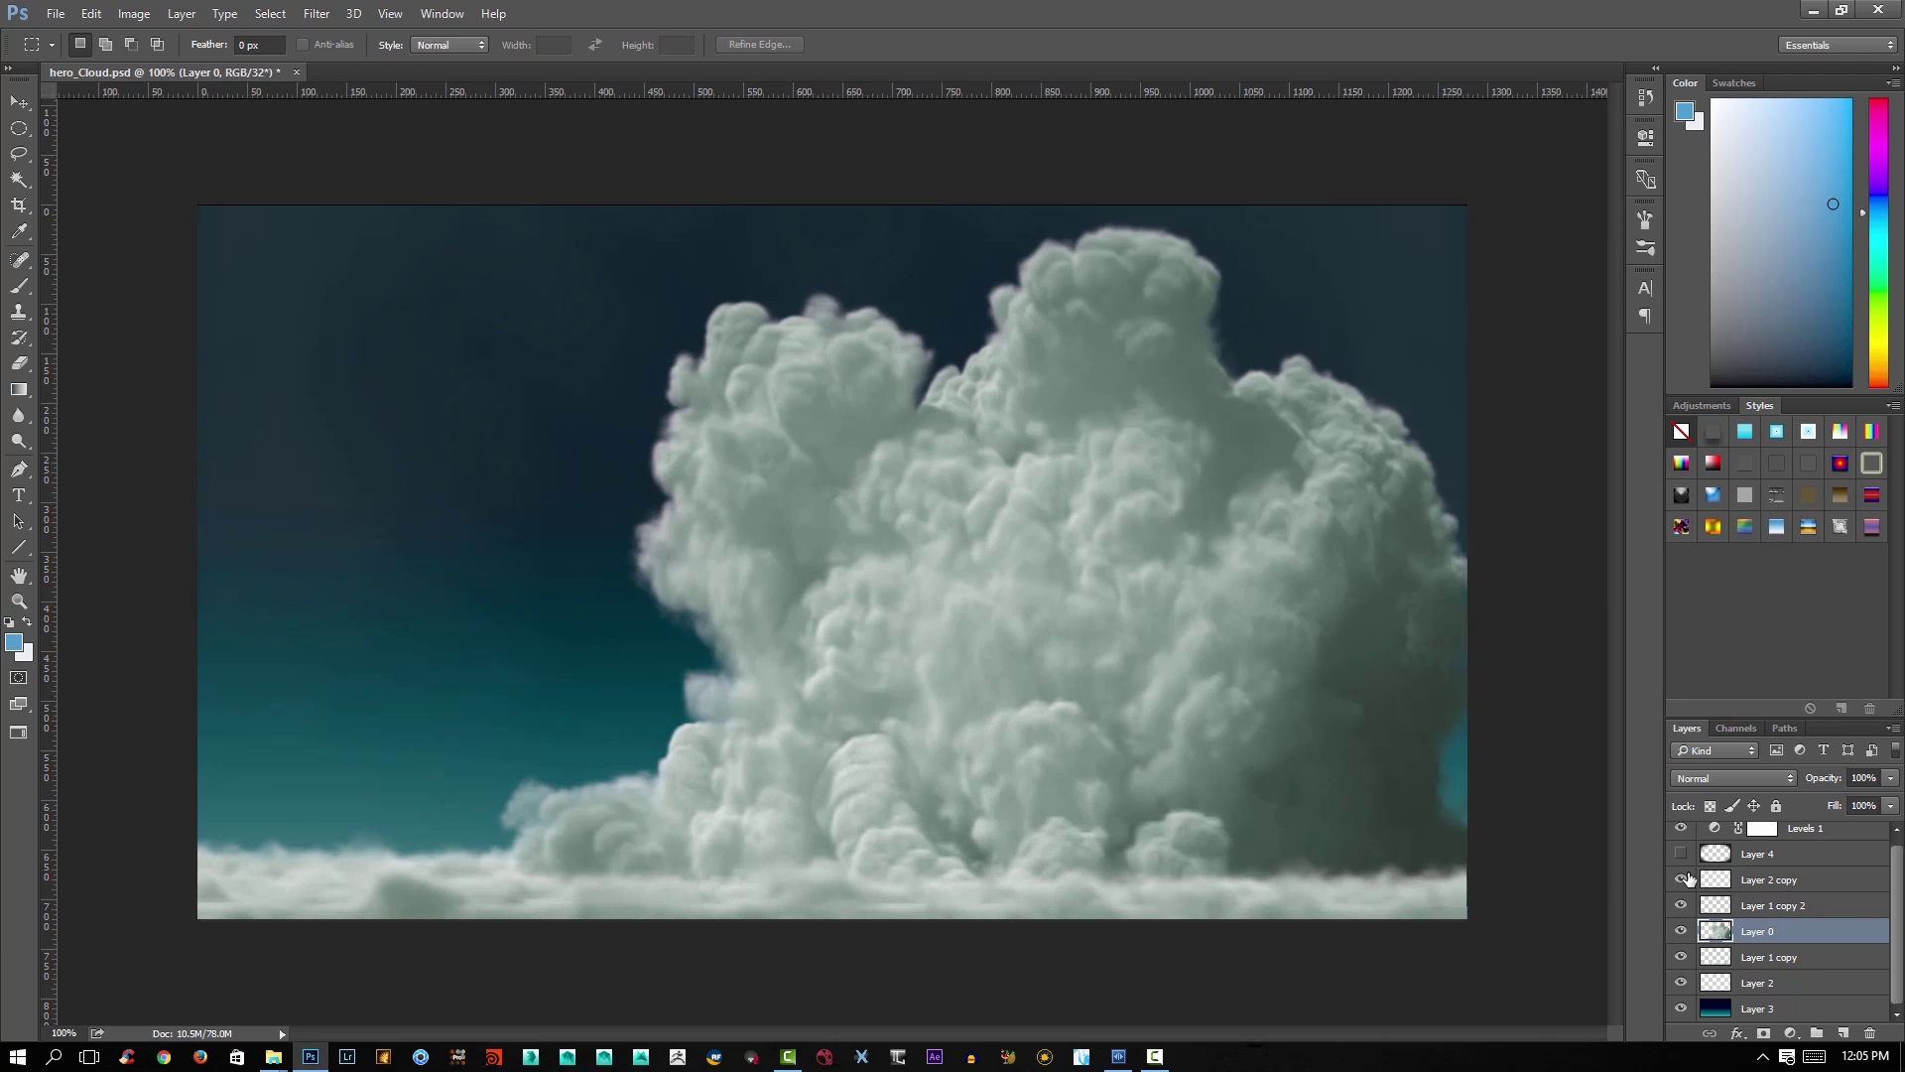
pyautogui.click(1681, 853)
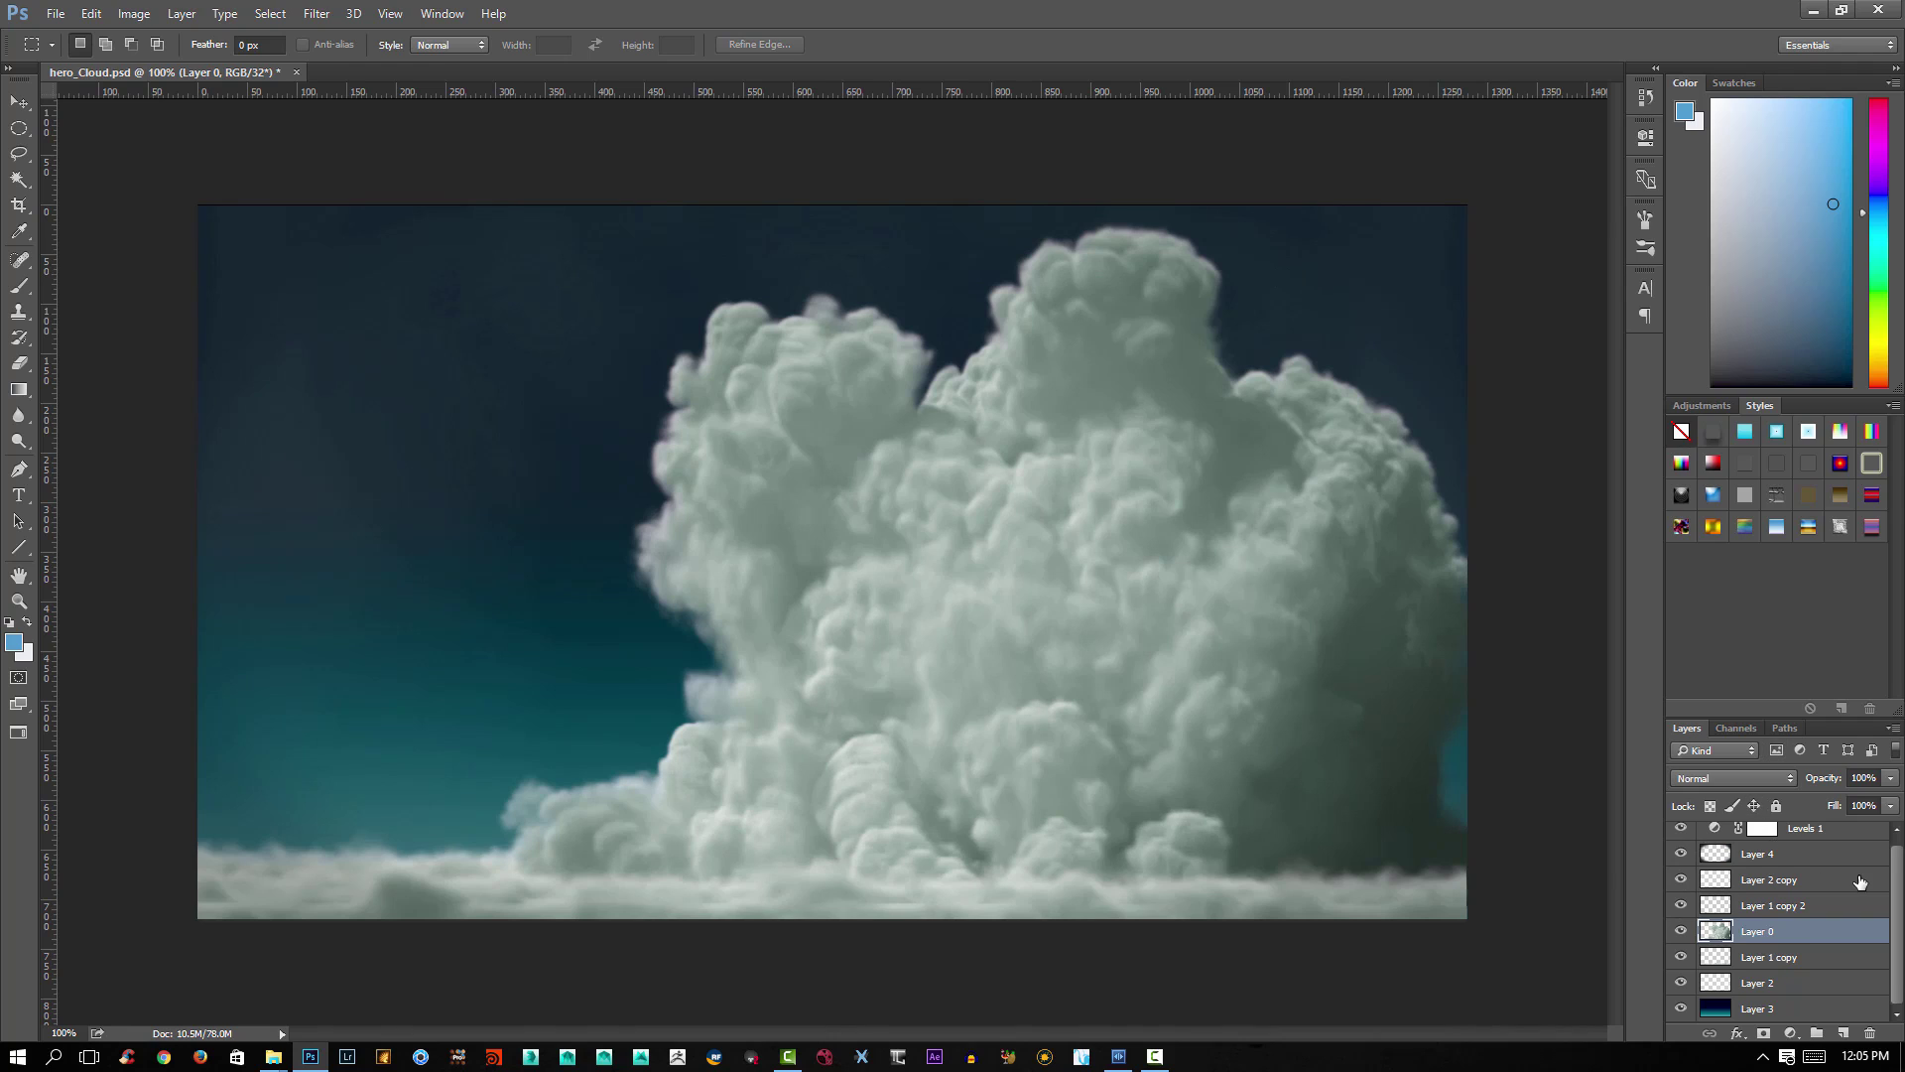
pyautogui.scroll(1, 1856, 883)
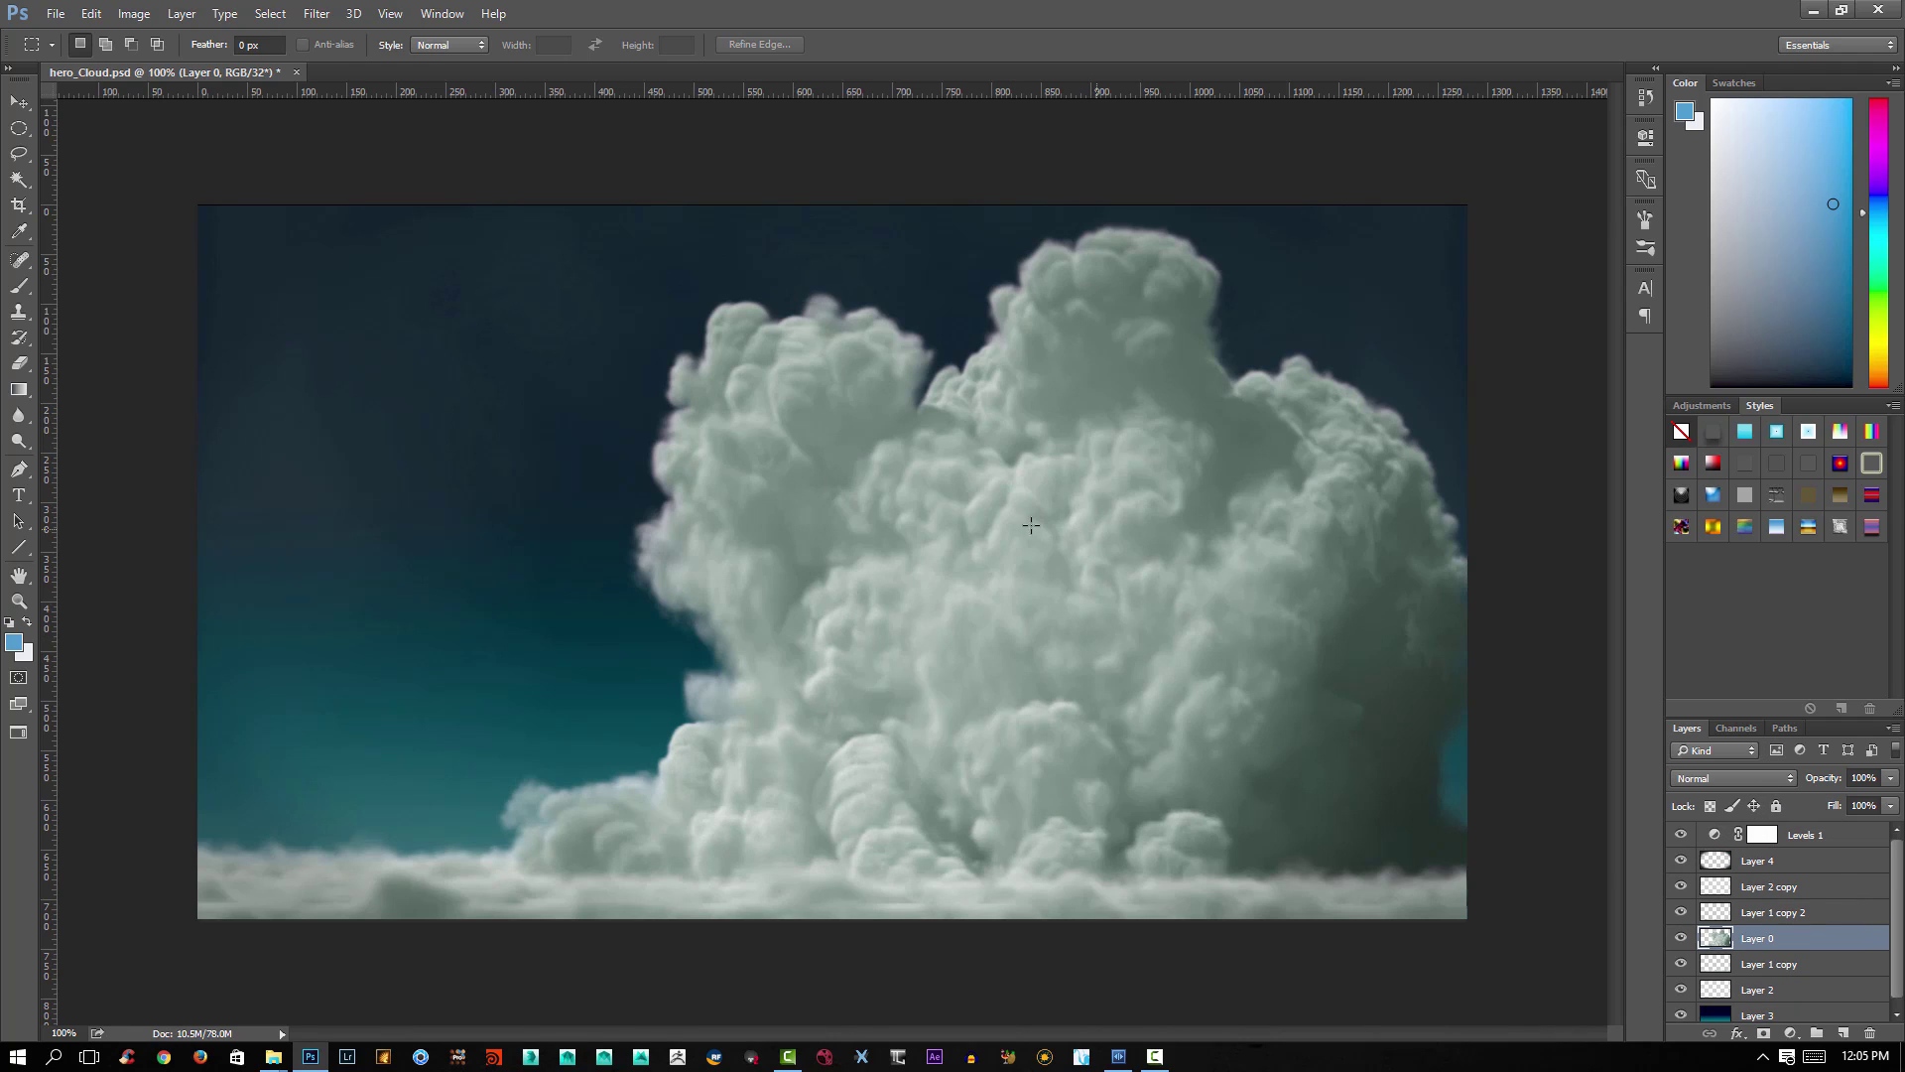
# Close the Pdplayer preview of the finished cloud image.
pyautogui.moveTo(1904, 211); pyautogui.dragTo(797, 0)
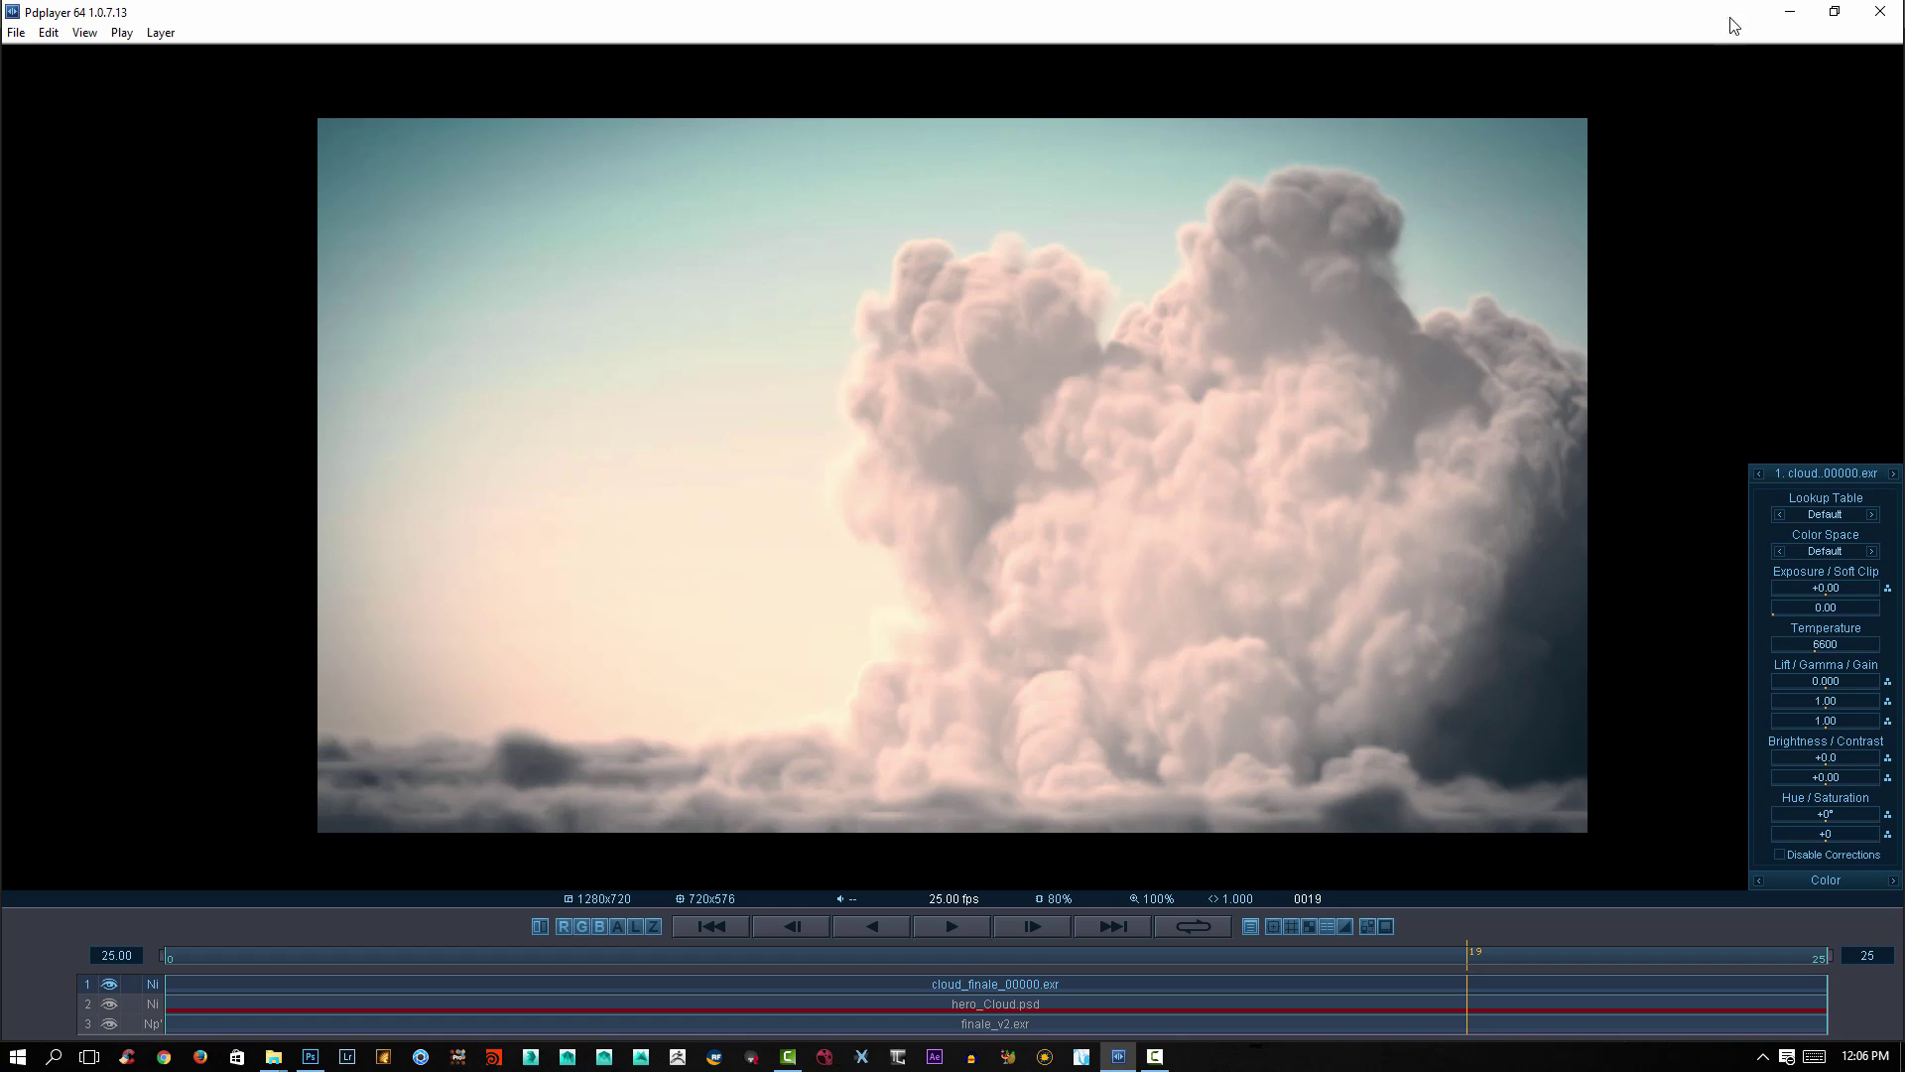
pyautogui.click(1882, 16)
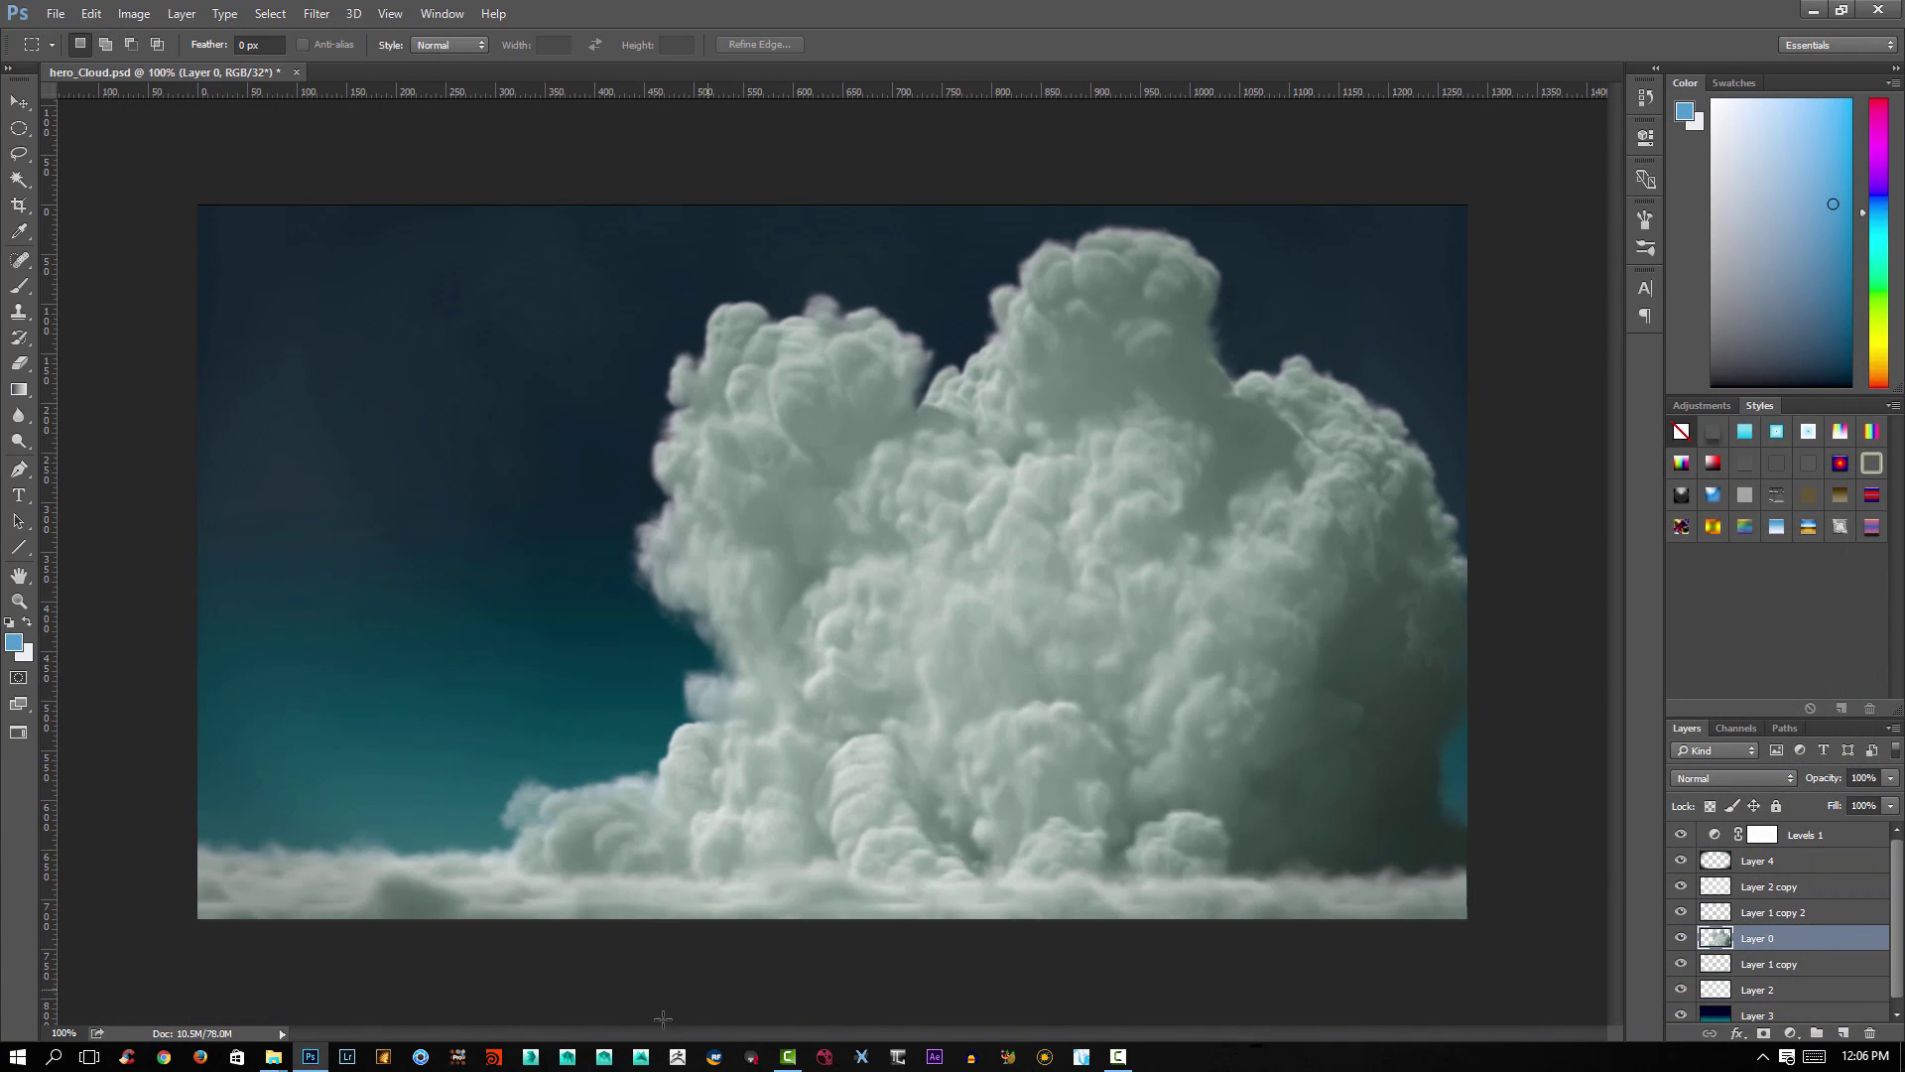
# Switch to 3ds Max and turn on Expert Mode to enlarge the perspective viewport.
pyautogui.click(531, 1057)
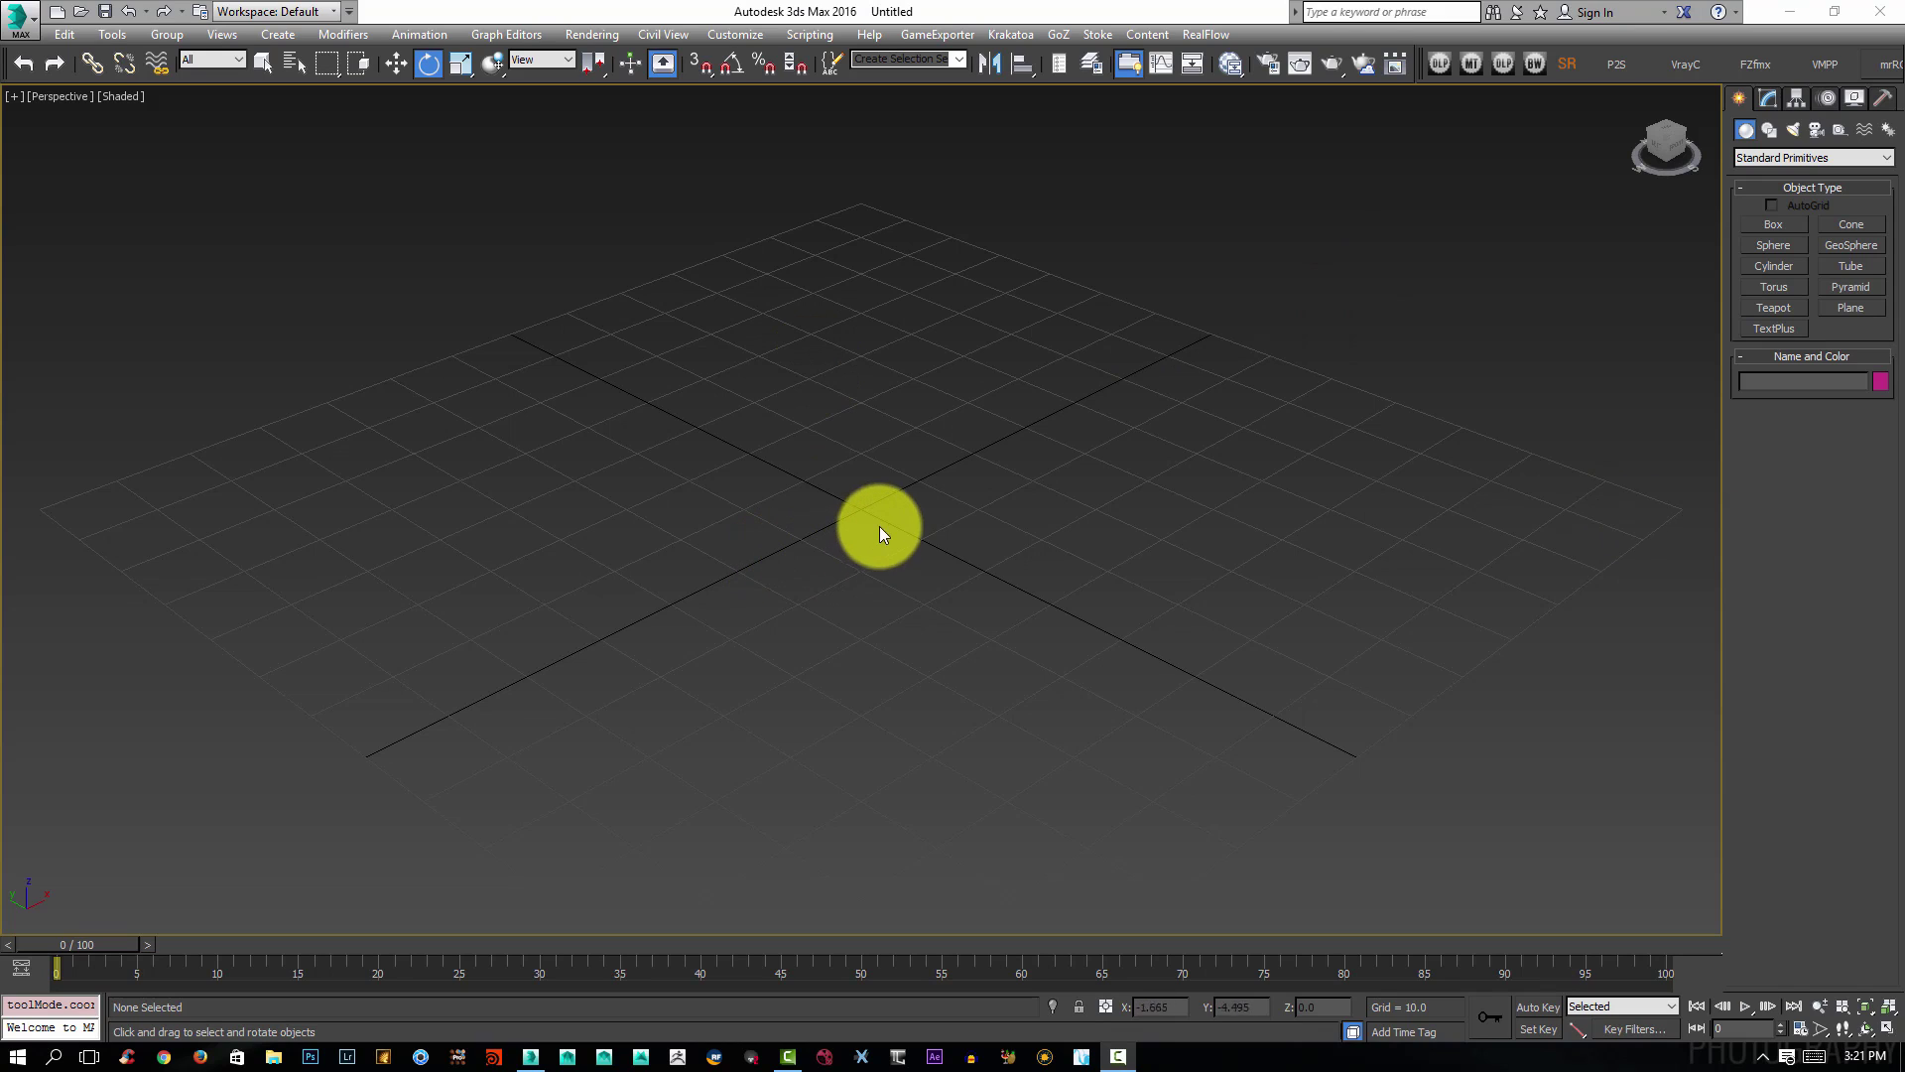
pyautogui.moveTo(898, 523); pyautogui.dragTo(1054, 317, button='middle')
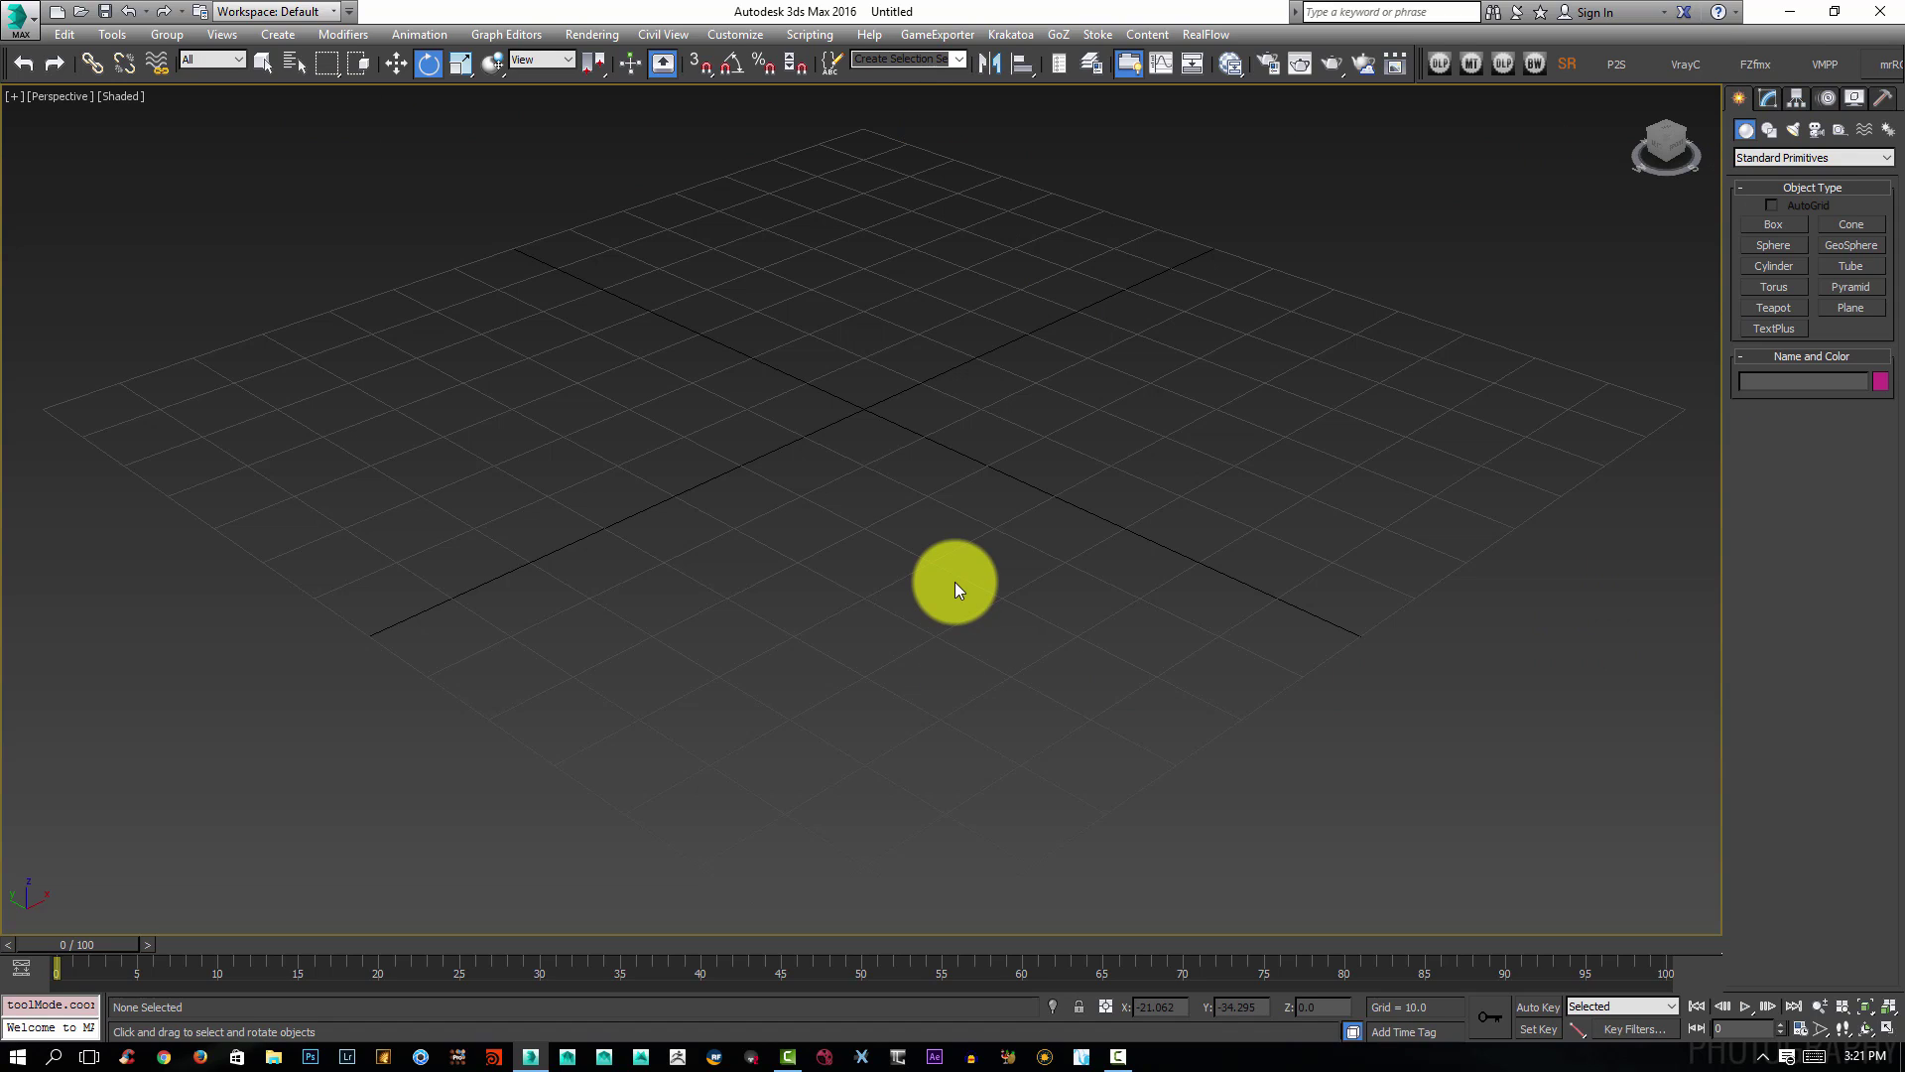
pyautogui.hotkey('ctrl', 'x')
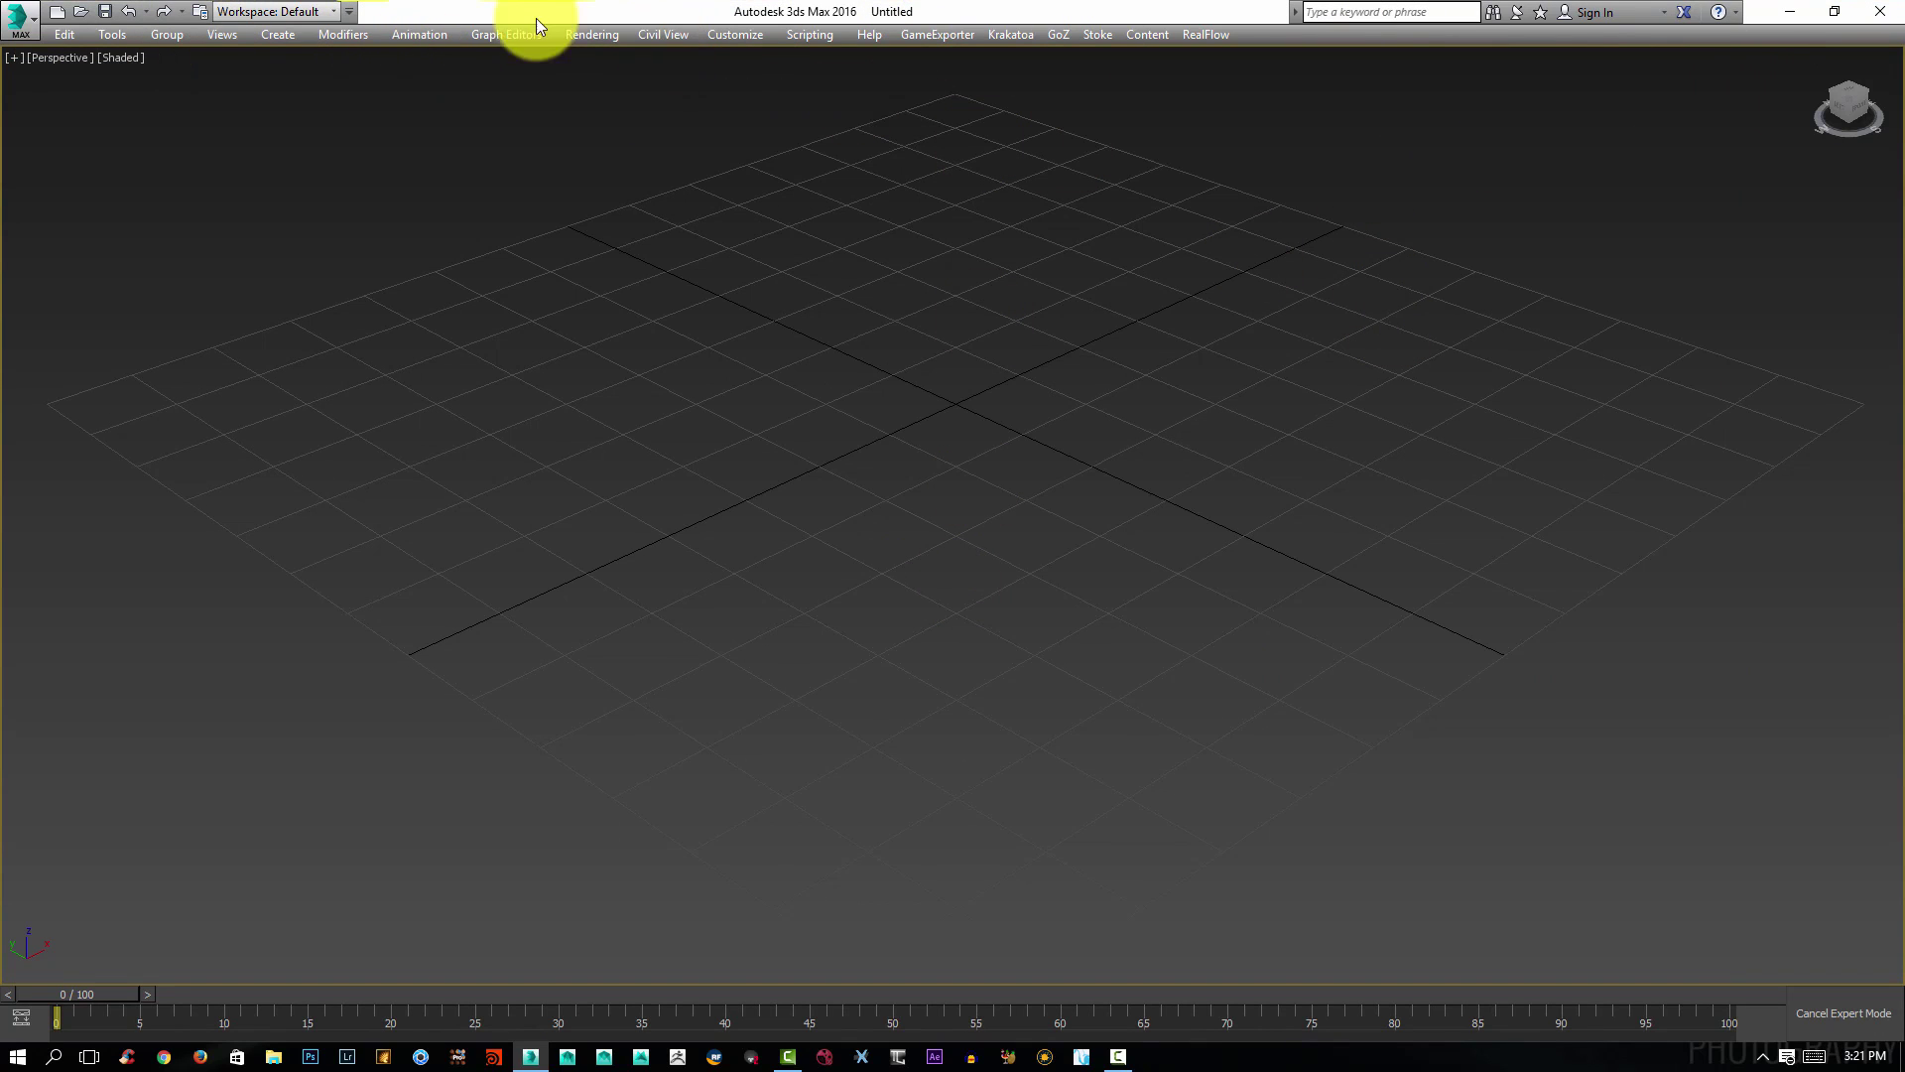
# Open the Render Setup and set the renderer to Default Scanline Renderer.
pyautogui.click(602, 35)
pyautogui.click(643, 125)
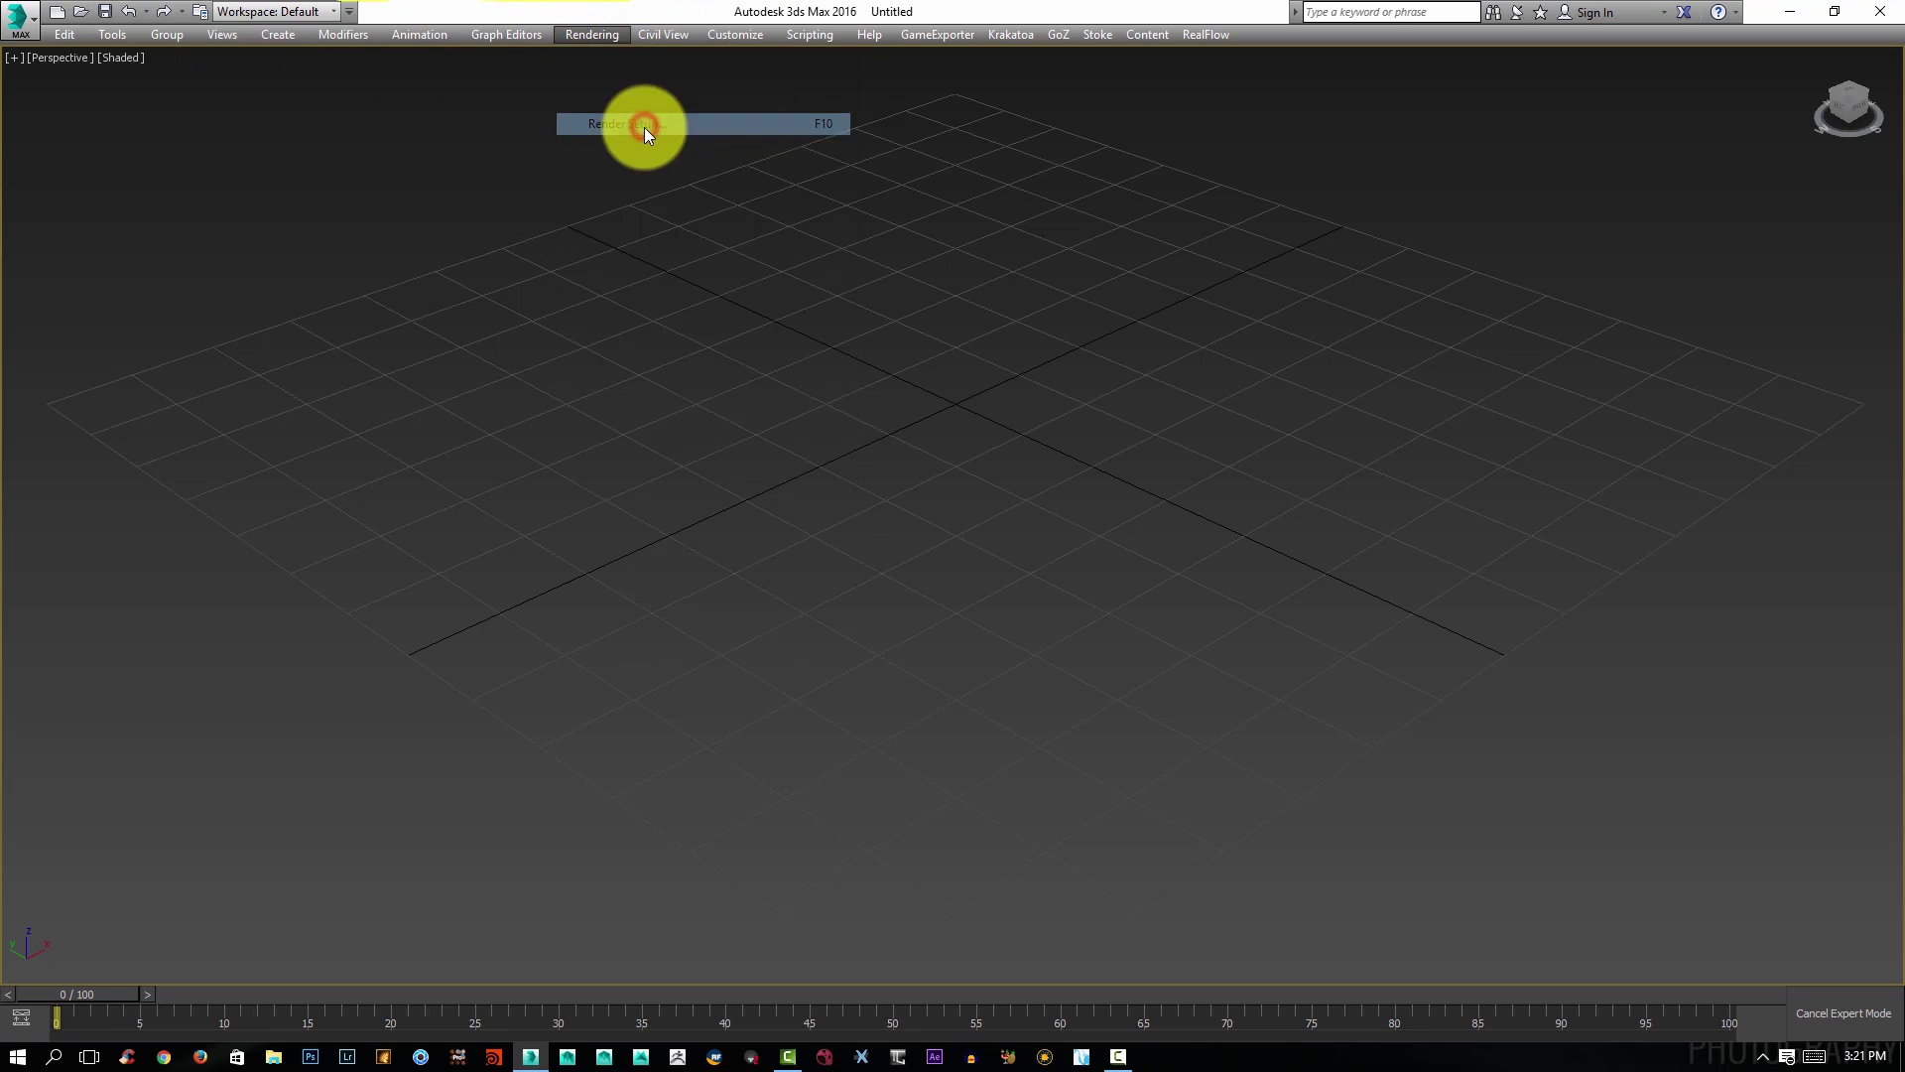
pyautogui.moveTo(779, 192); pyautogui.dragTo(908, 134)
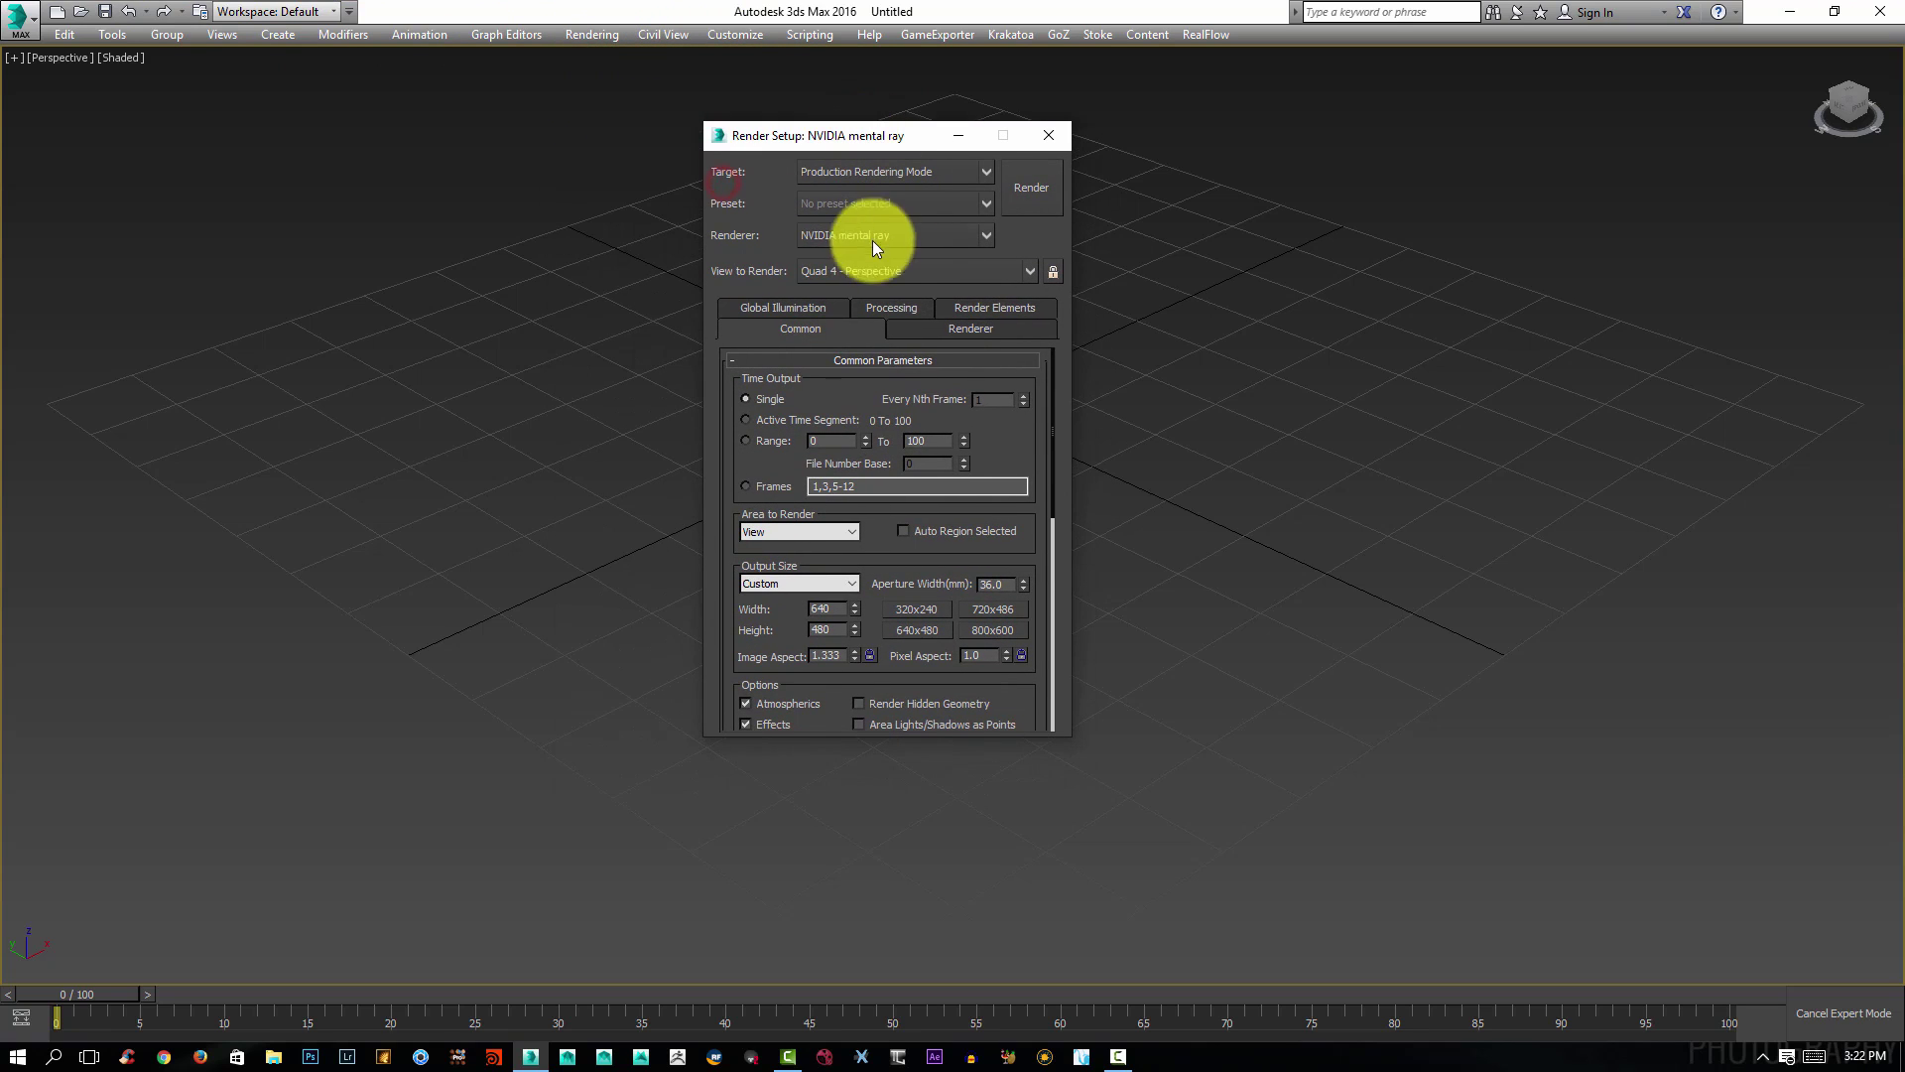
pyautogui.click(889, 236)
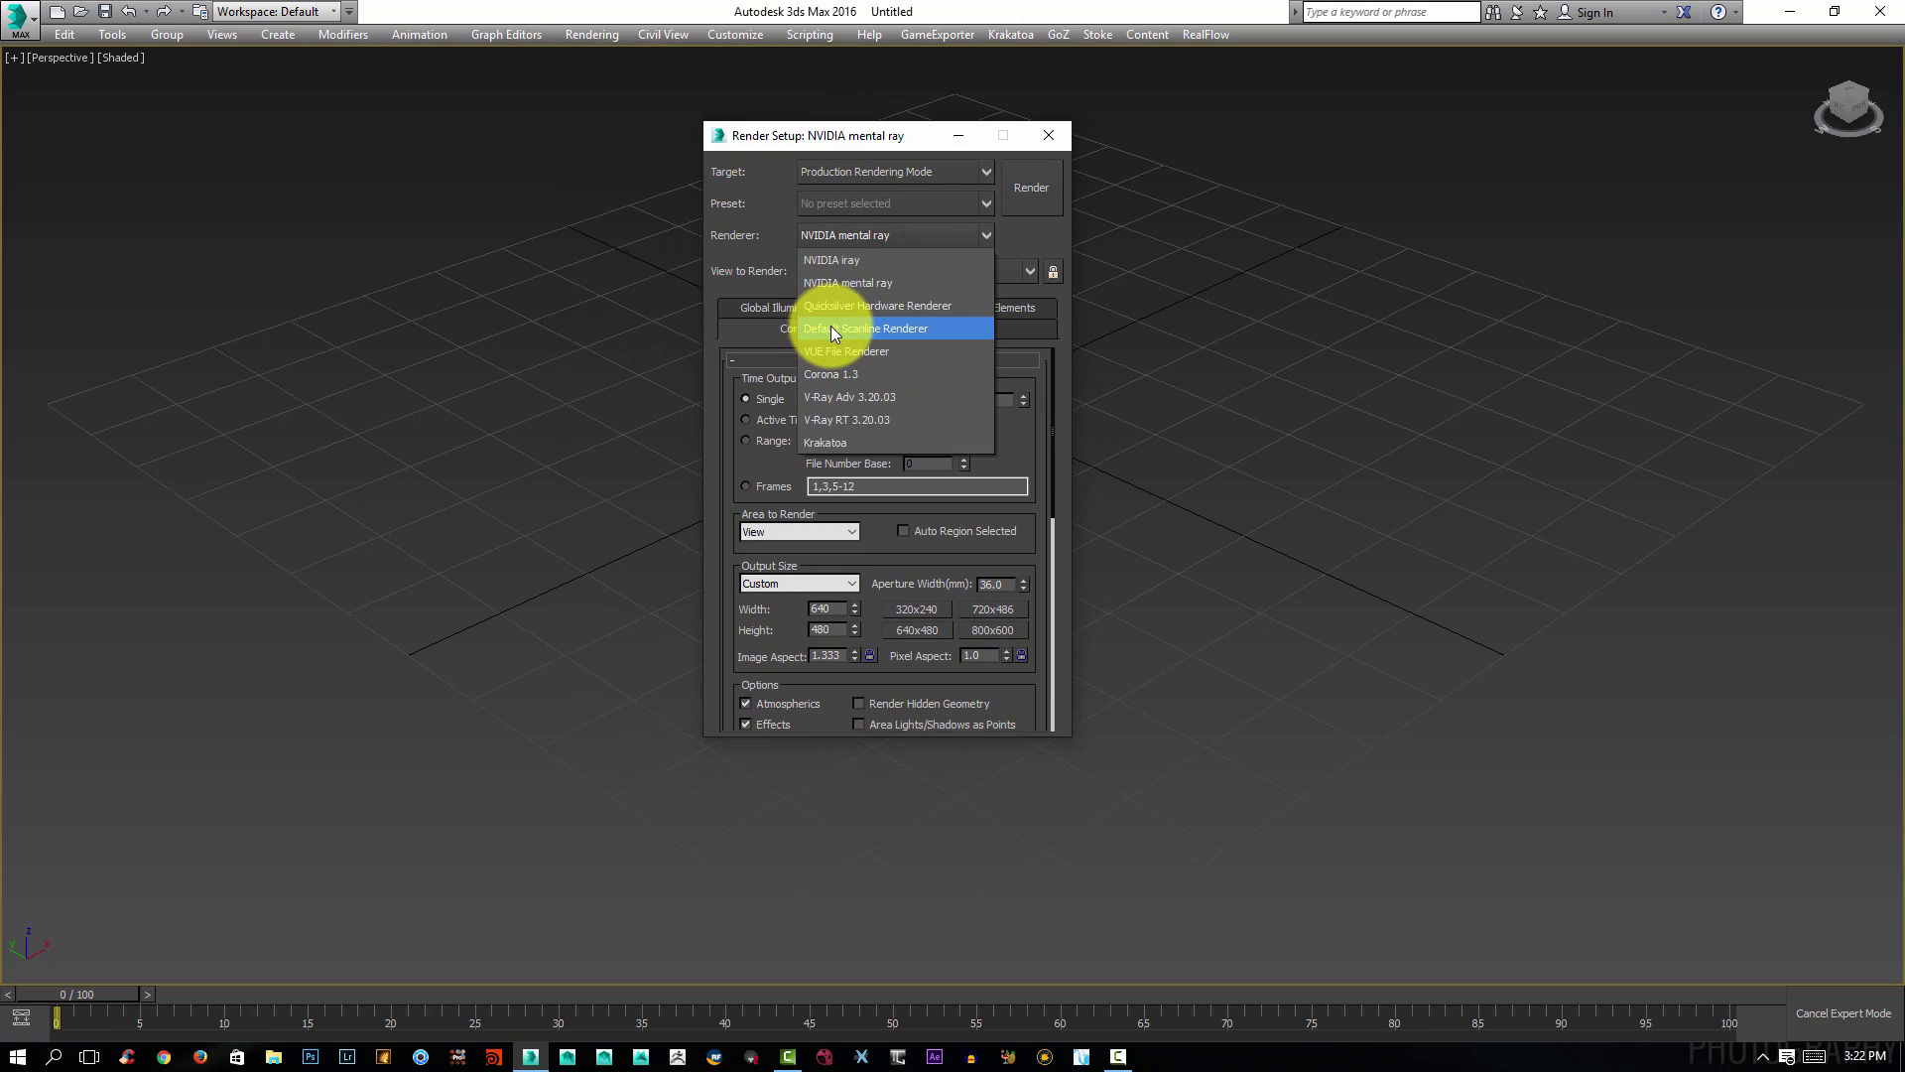
pyautogui.click(831, 326)
# Set the render output size to HDTV (video) at 1280x720 and close the render setup.
pyautogui.scroll(-5, 863, 383)
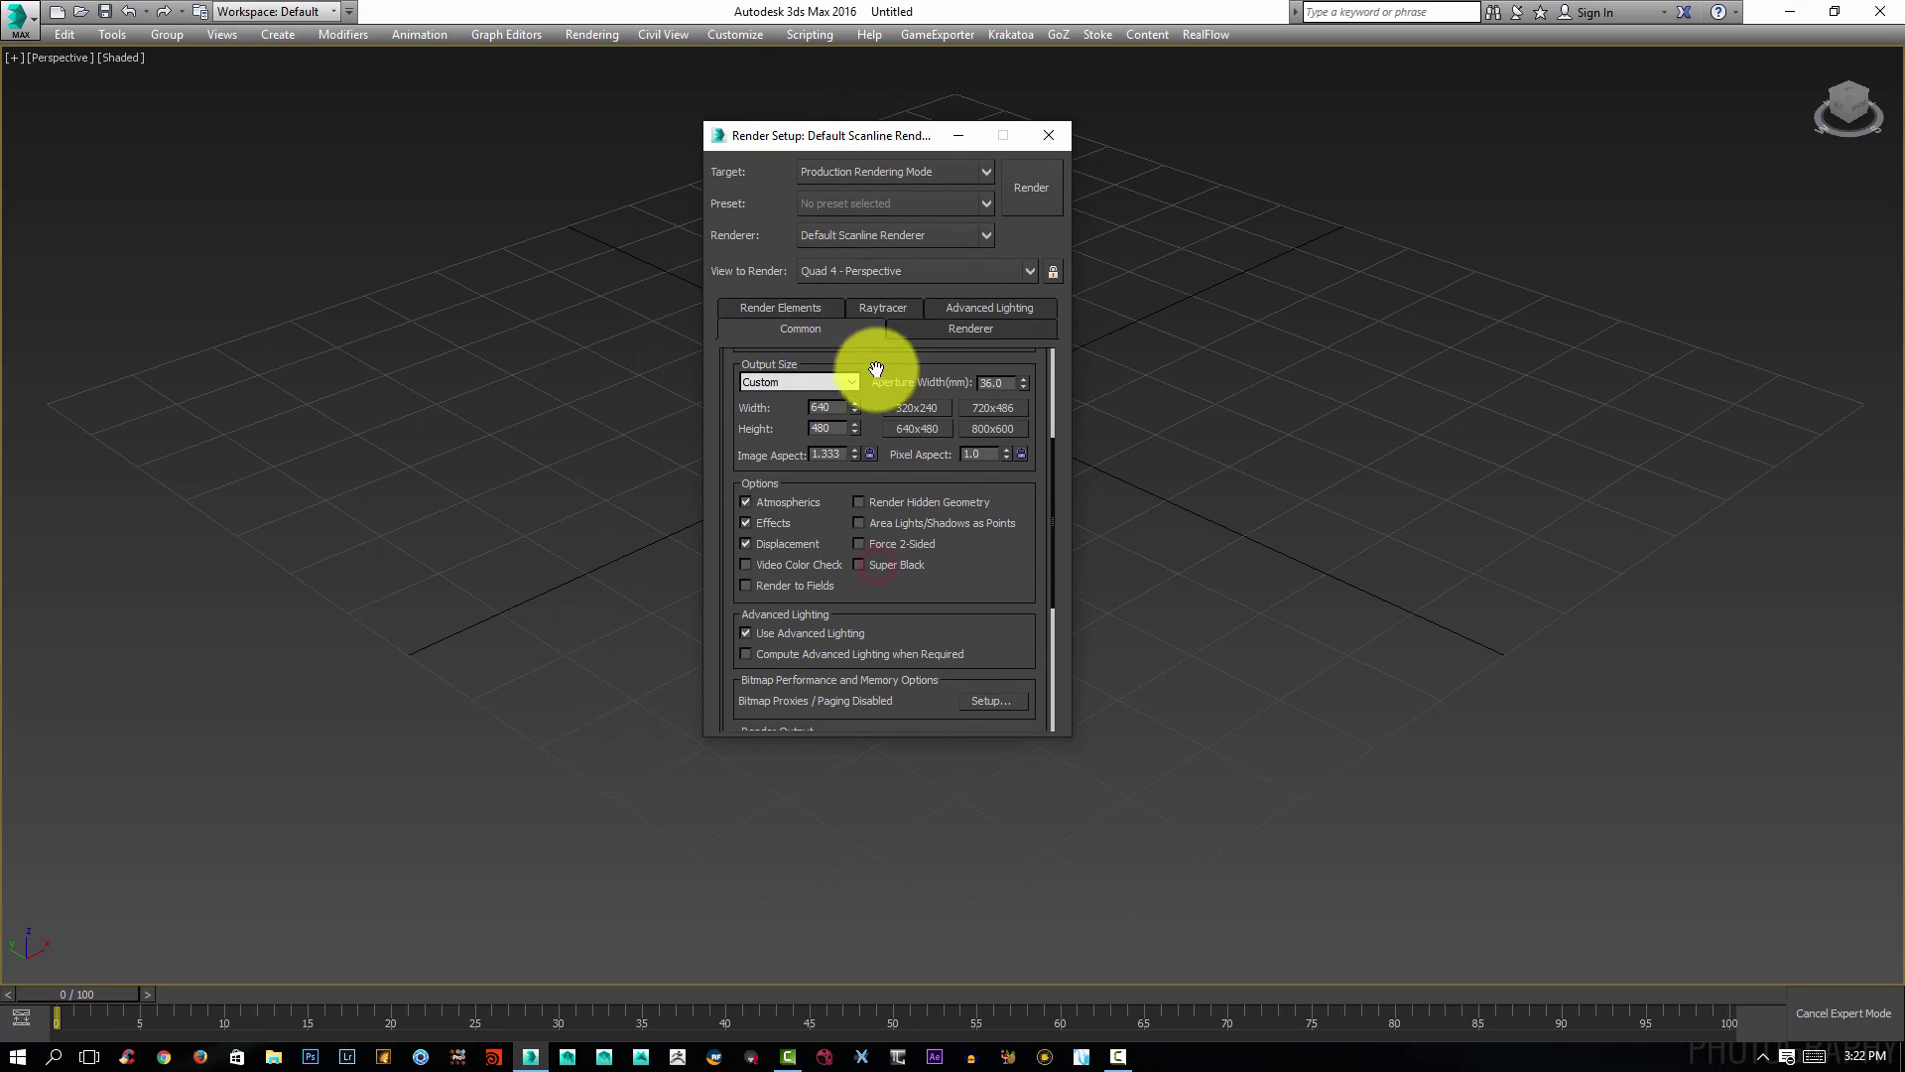
pyautogui.click(848, 383)
pyautogui.click(795, 629)
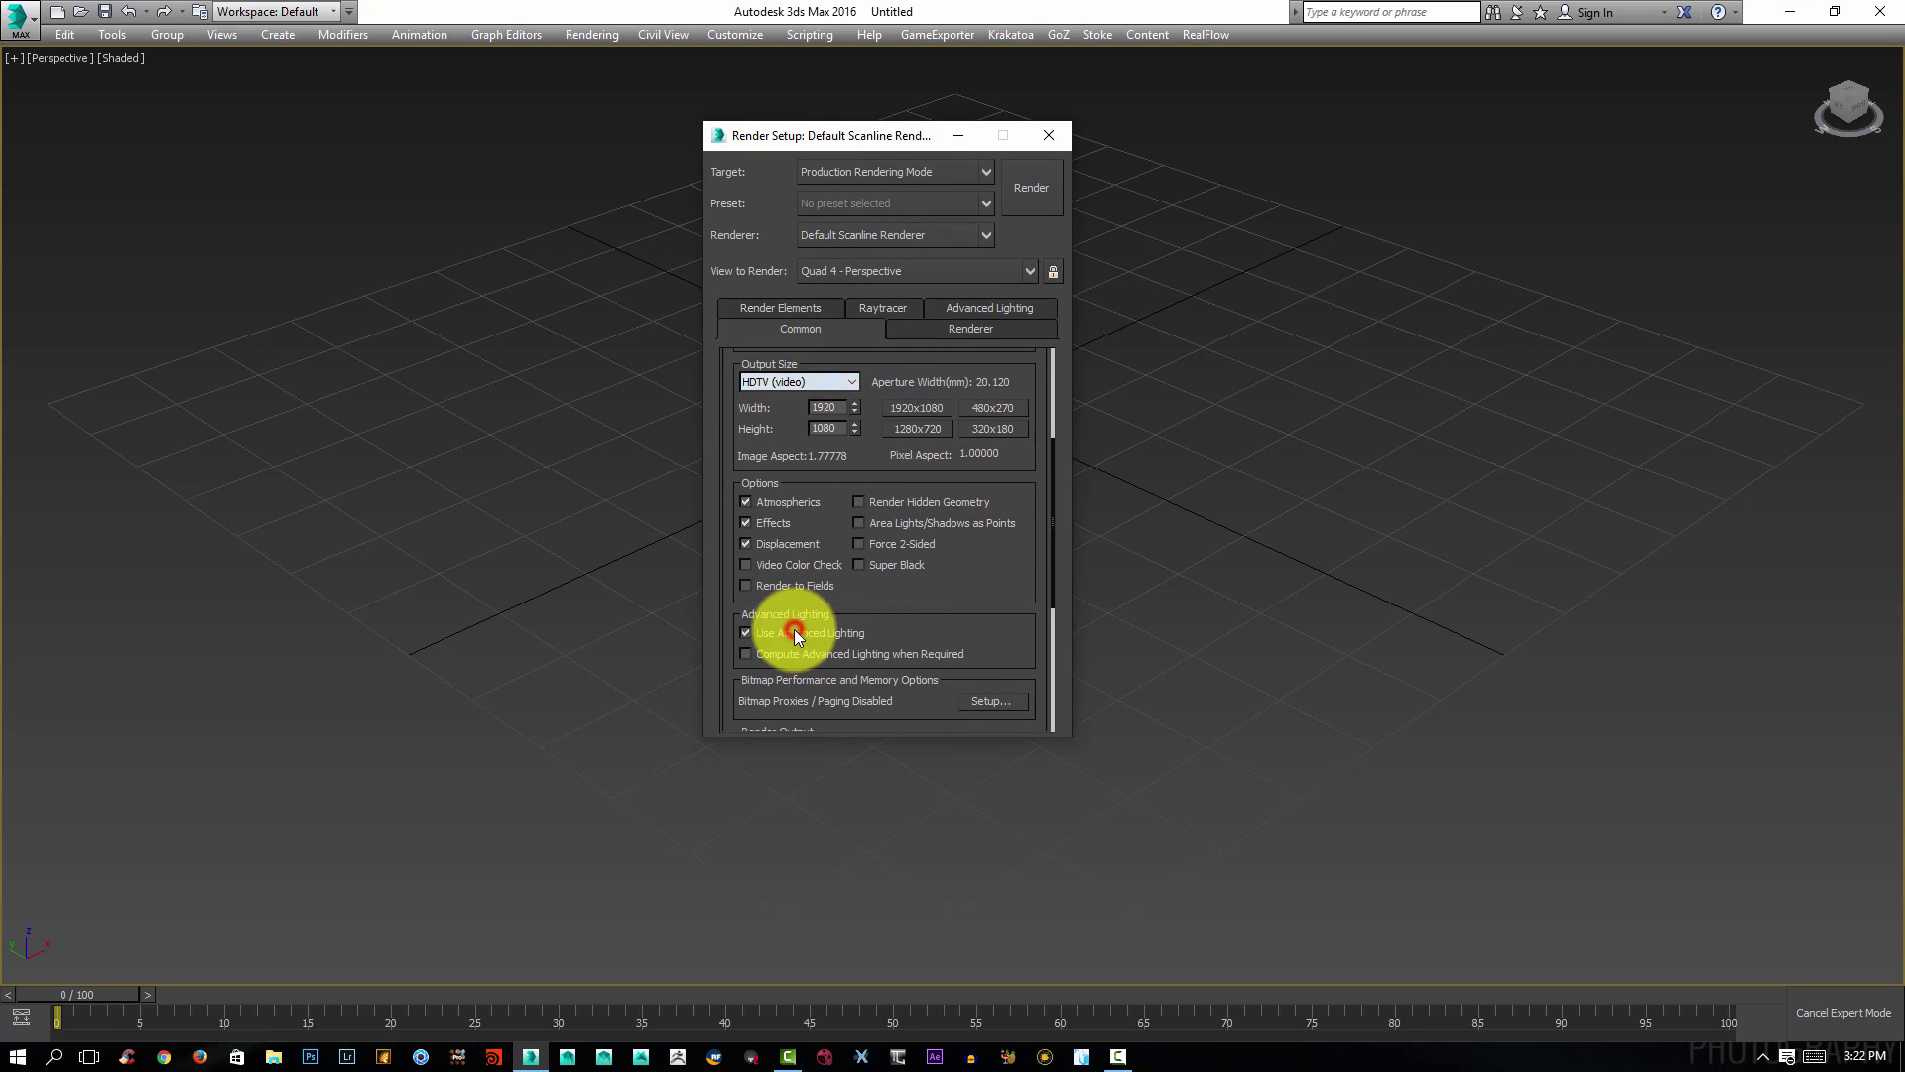
pyautogui.click(922, 431)
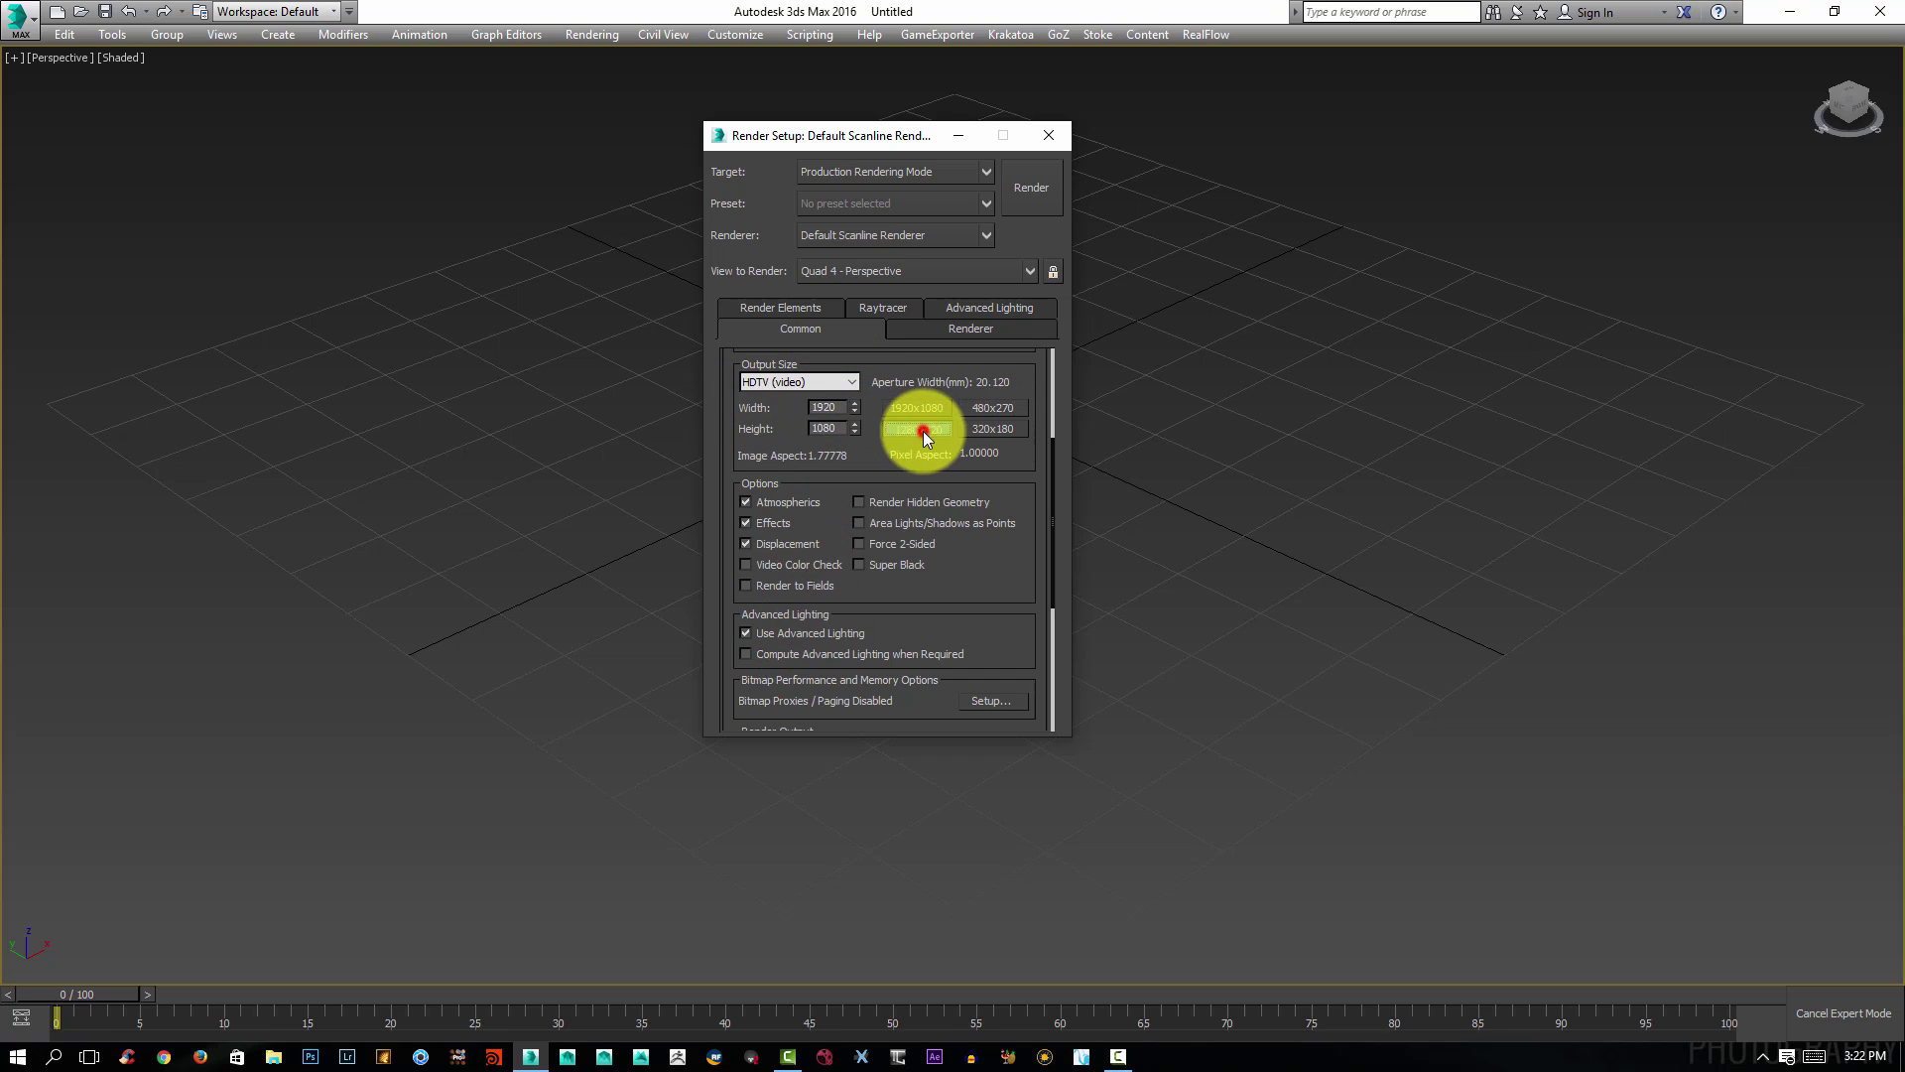
pyautogui.click(1058, 133)
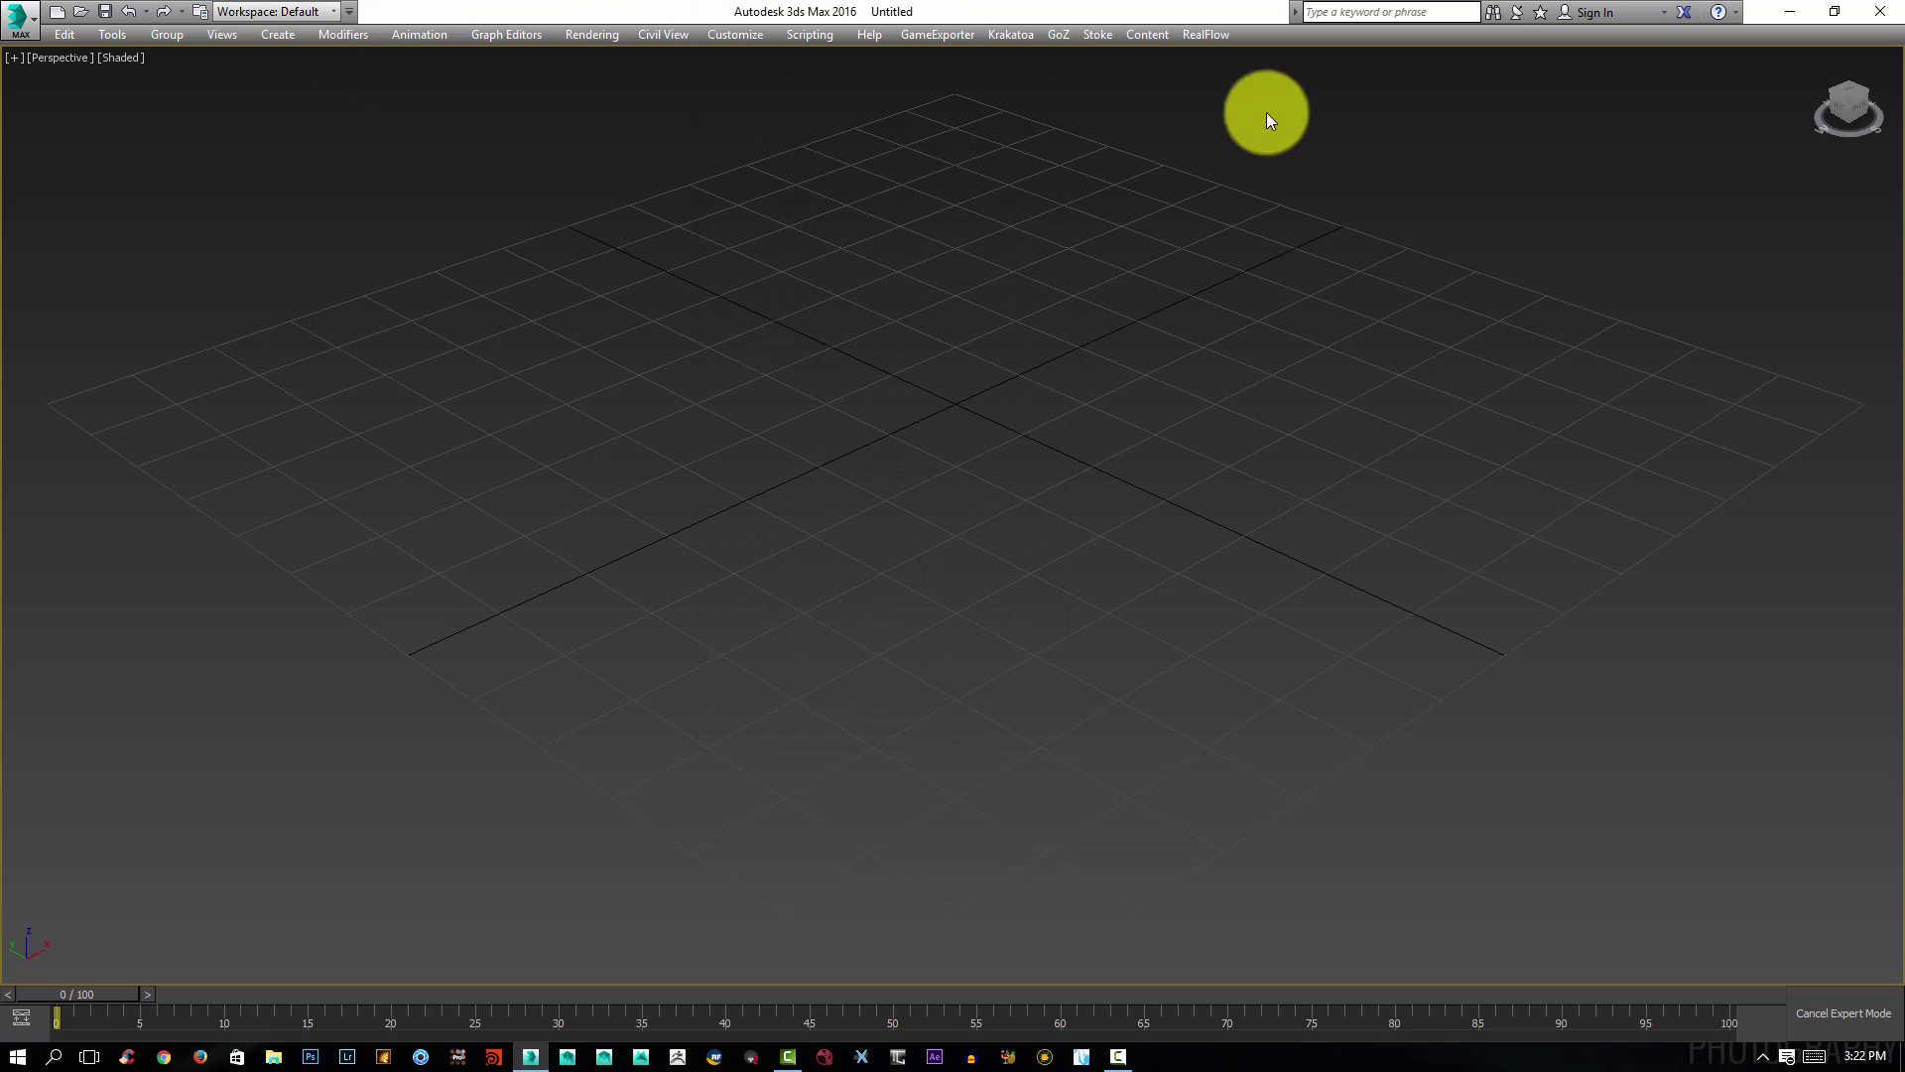
# Hide the menu bar and apply Use Environment Background as the viewport background.
pyautogui.click(347, 11)
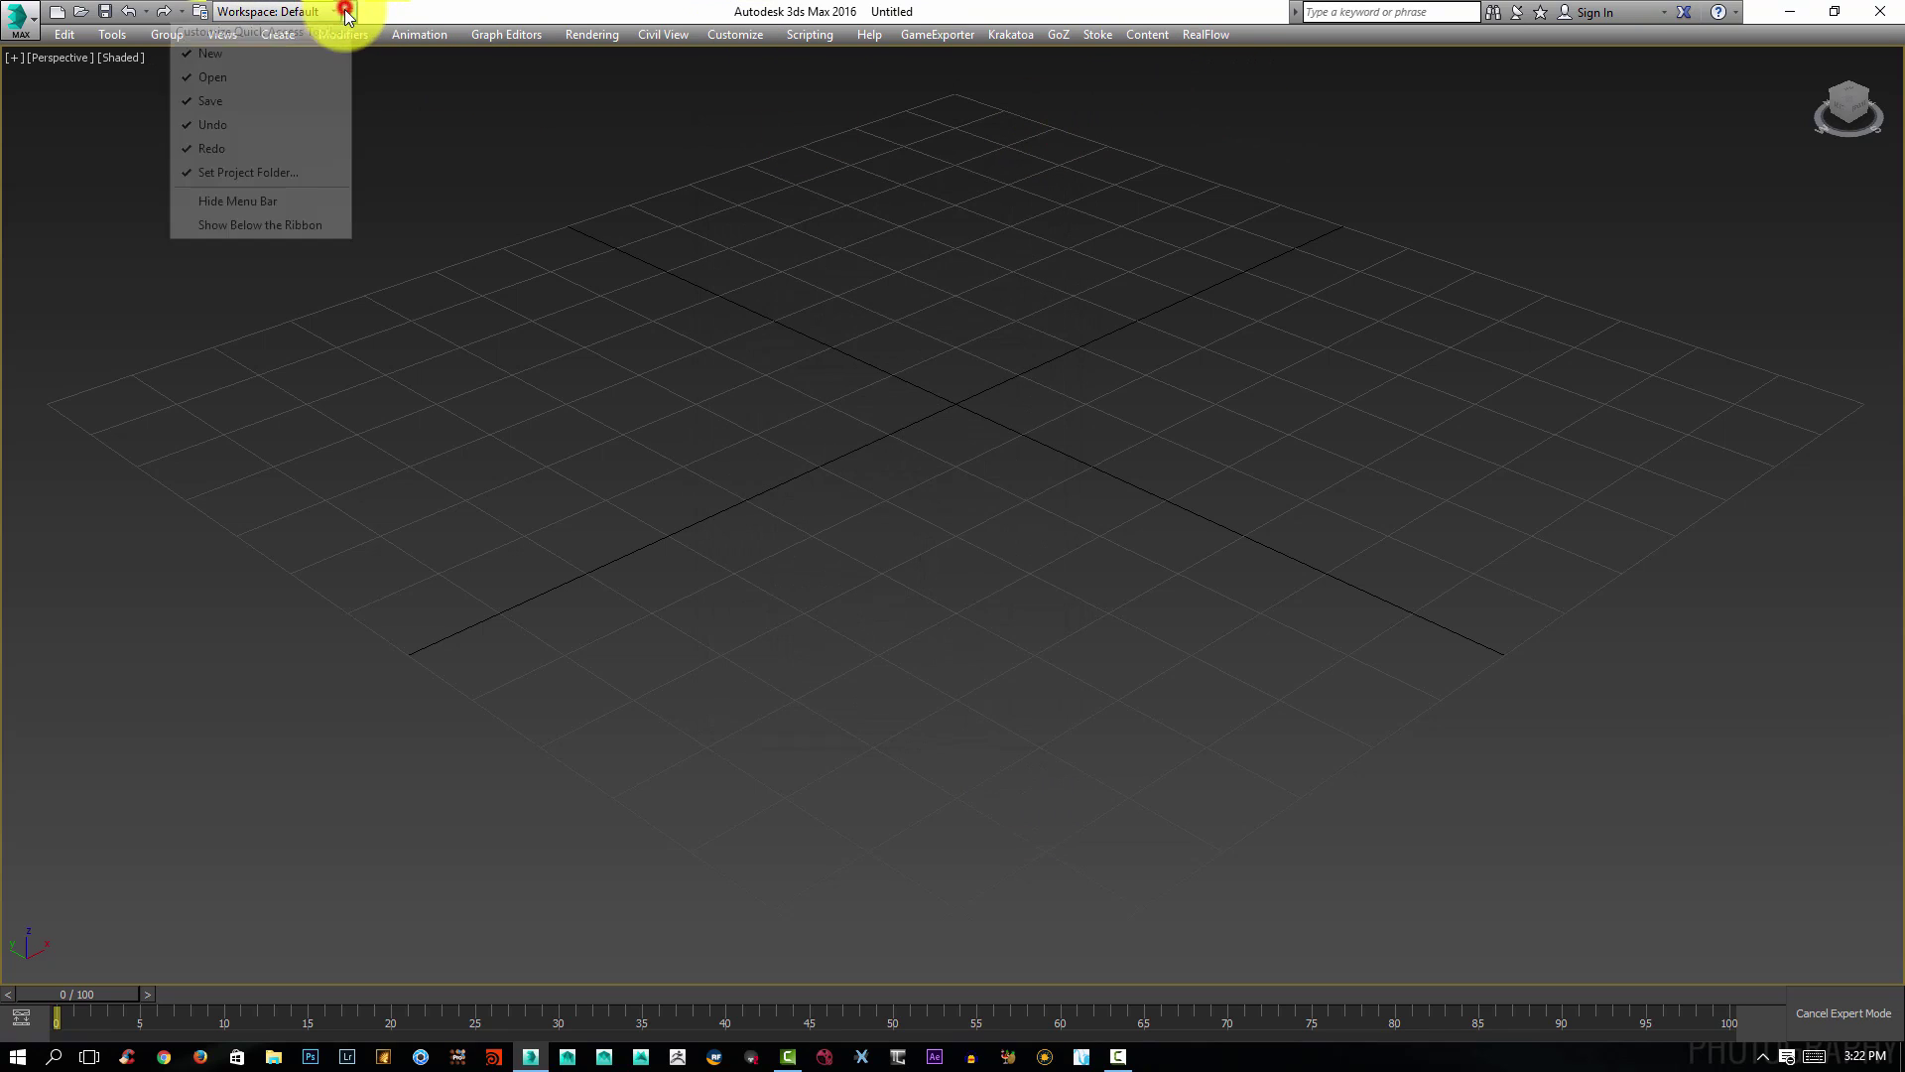
pyautogui.click(216, 200)
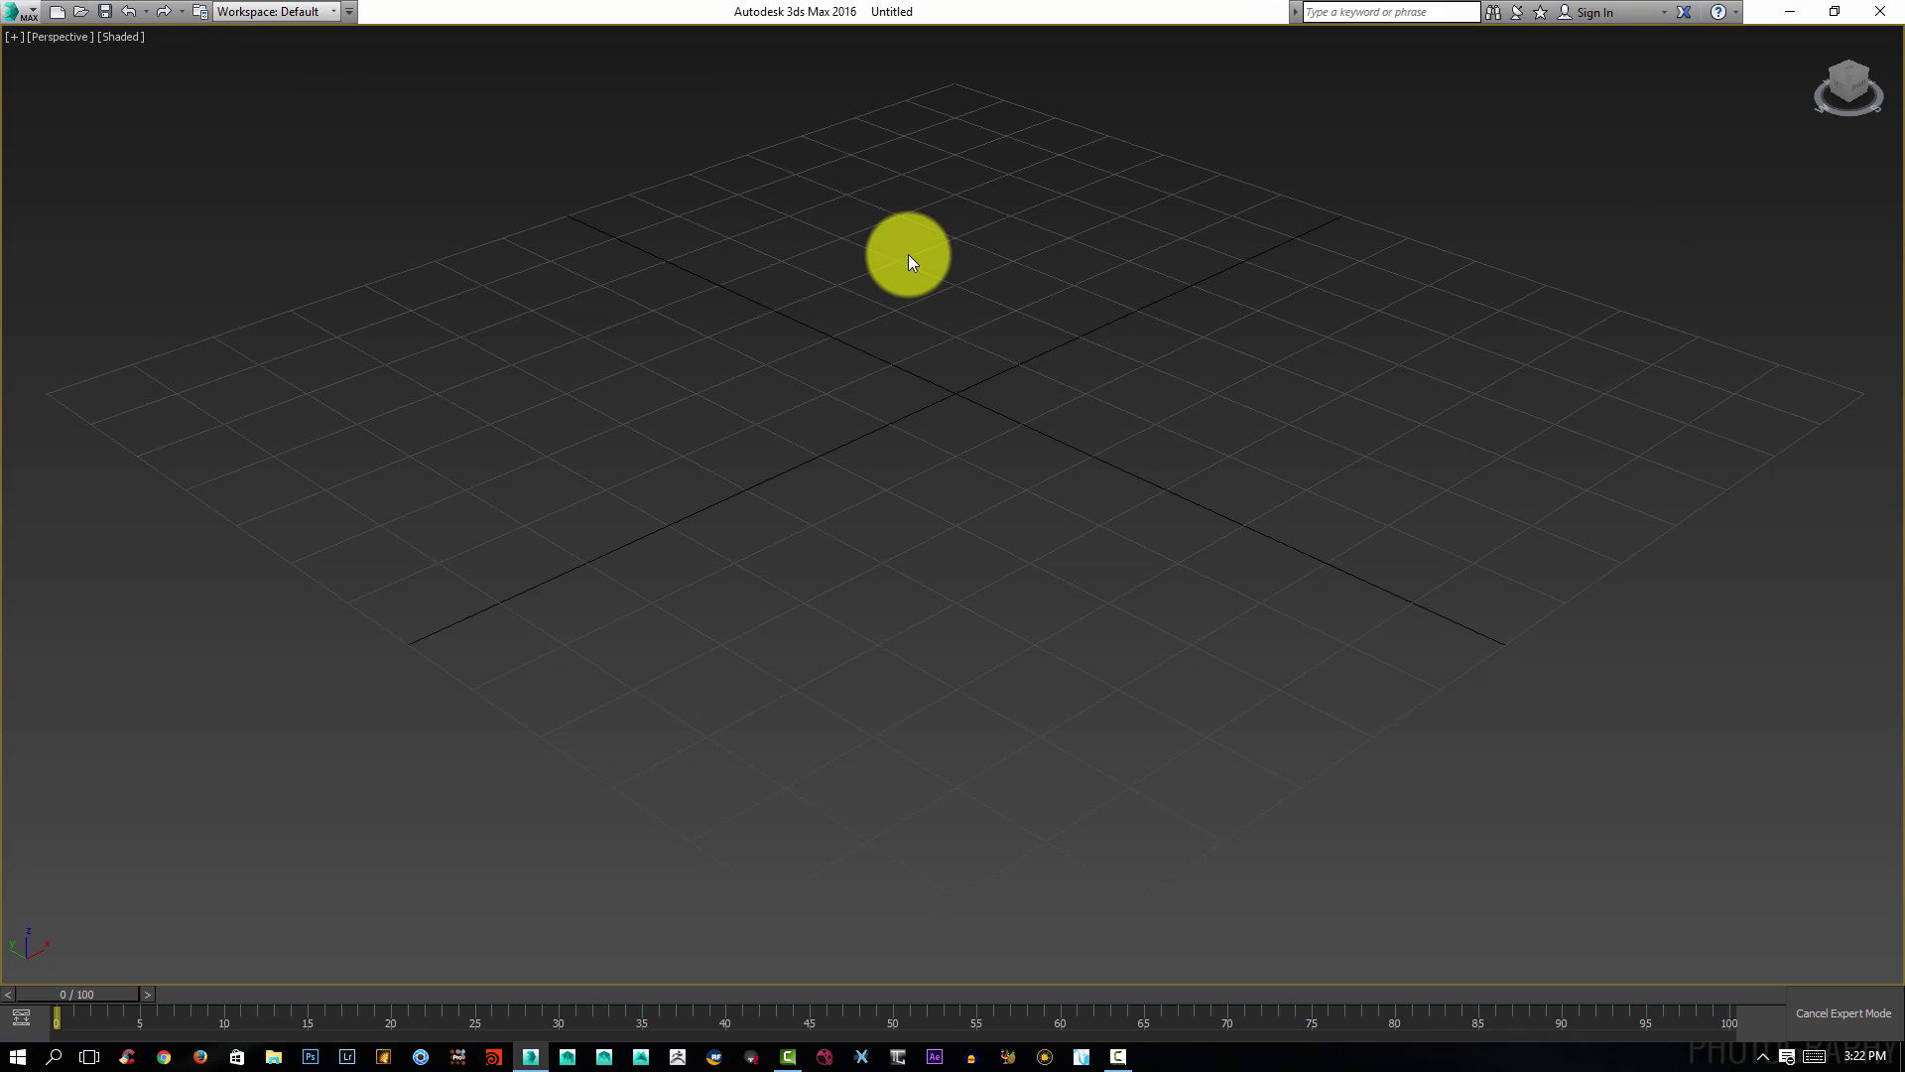
pyautogui.hotkey('alt', 'b')
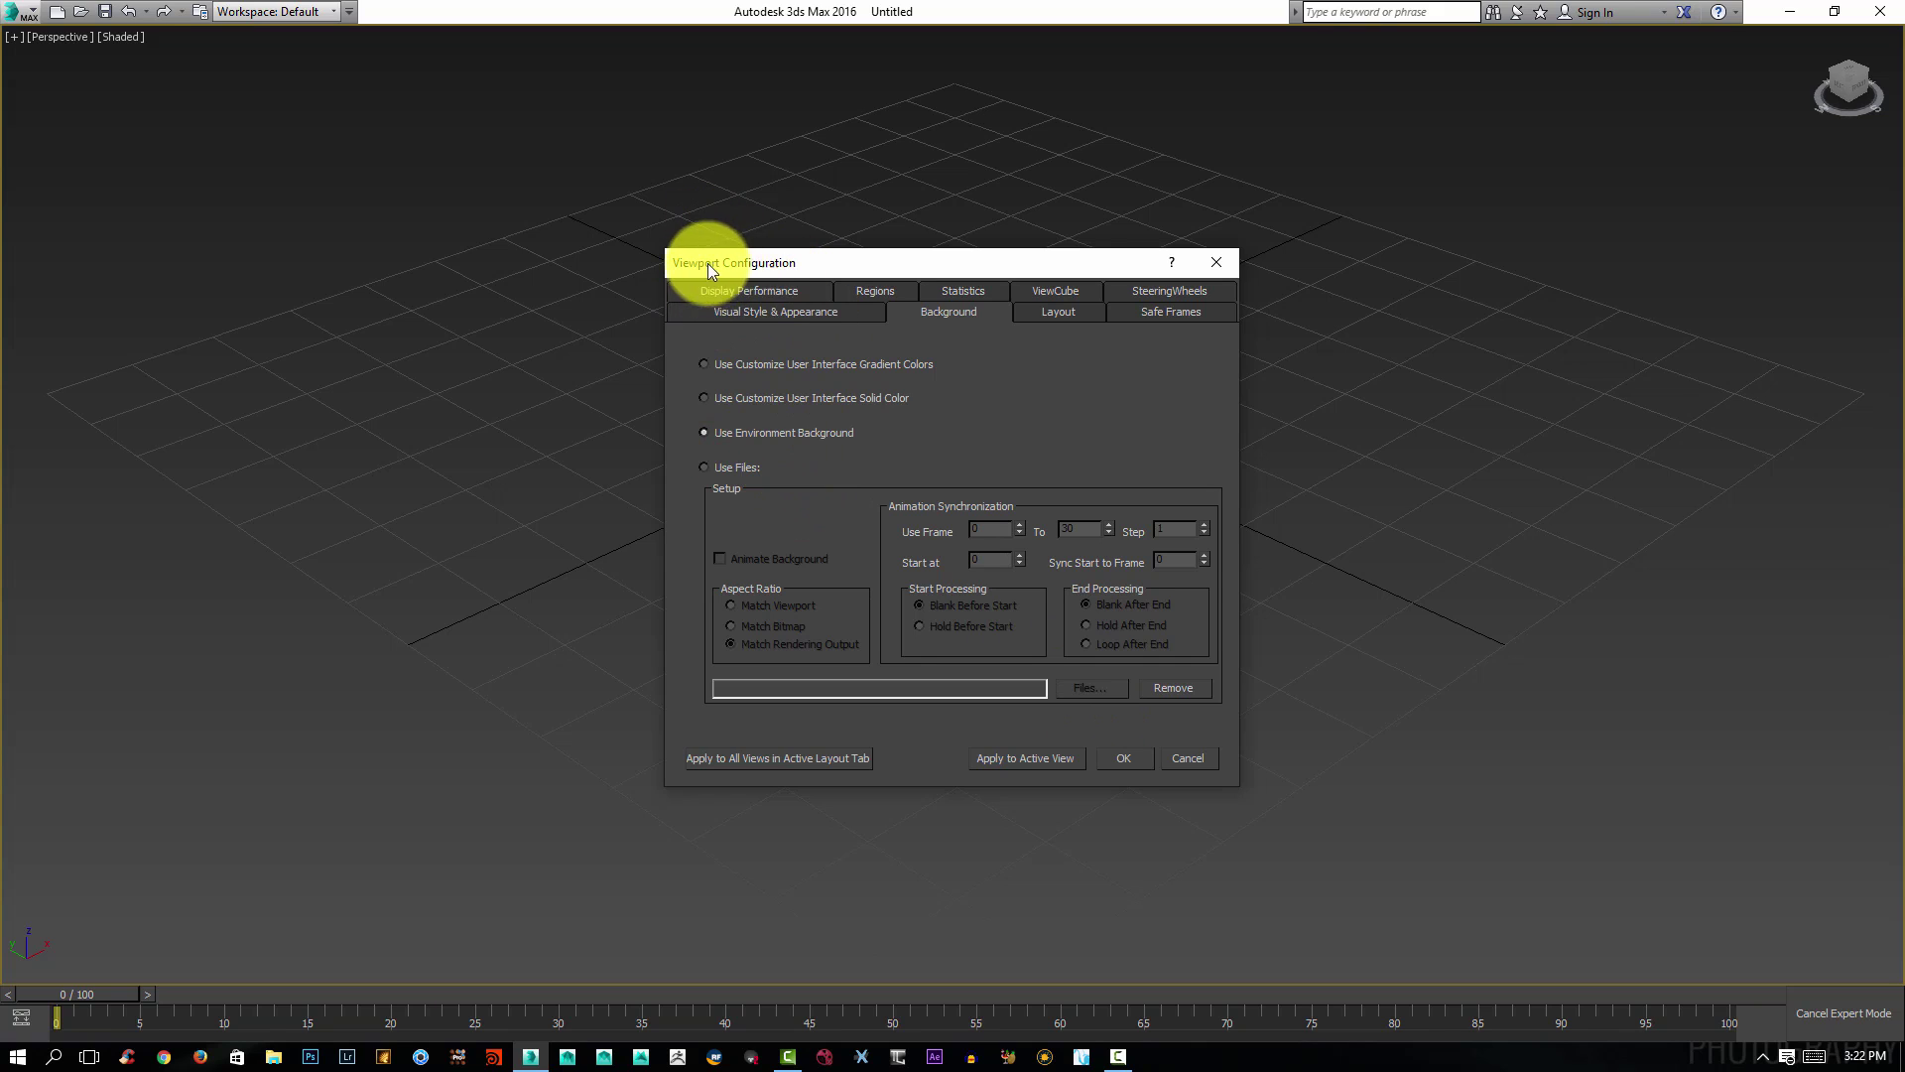
pyautogui.click(1124, 754)
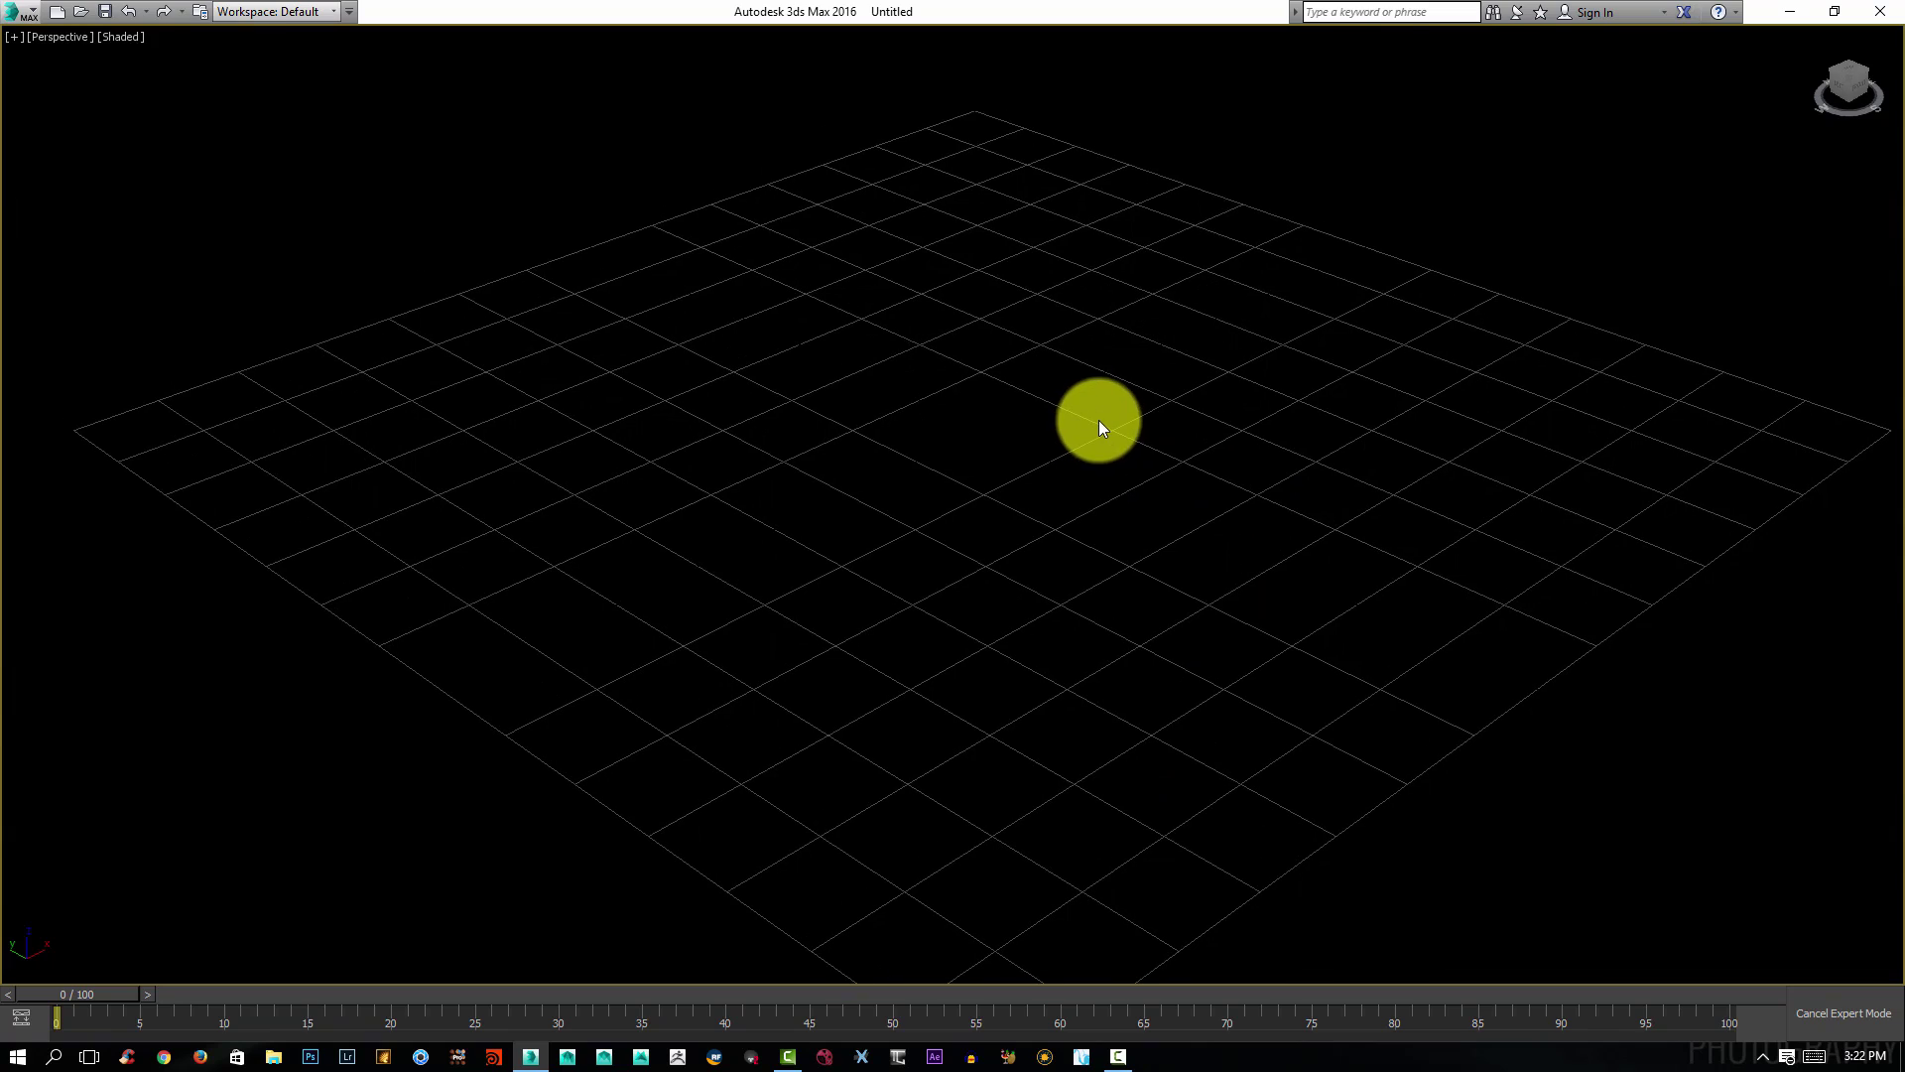
# Open Particle View and arrange it side by side with the main 3ds Max window.
pyautogui.press('6')
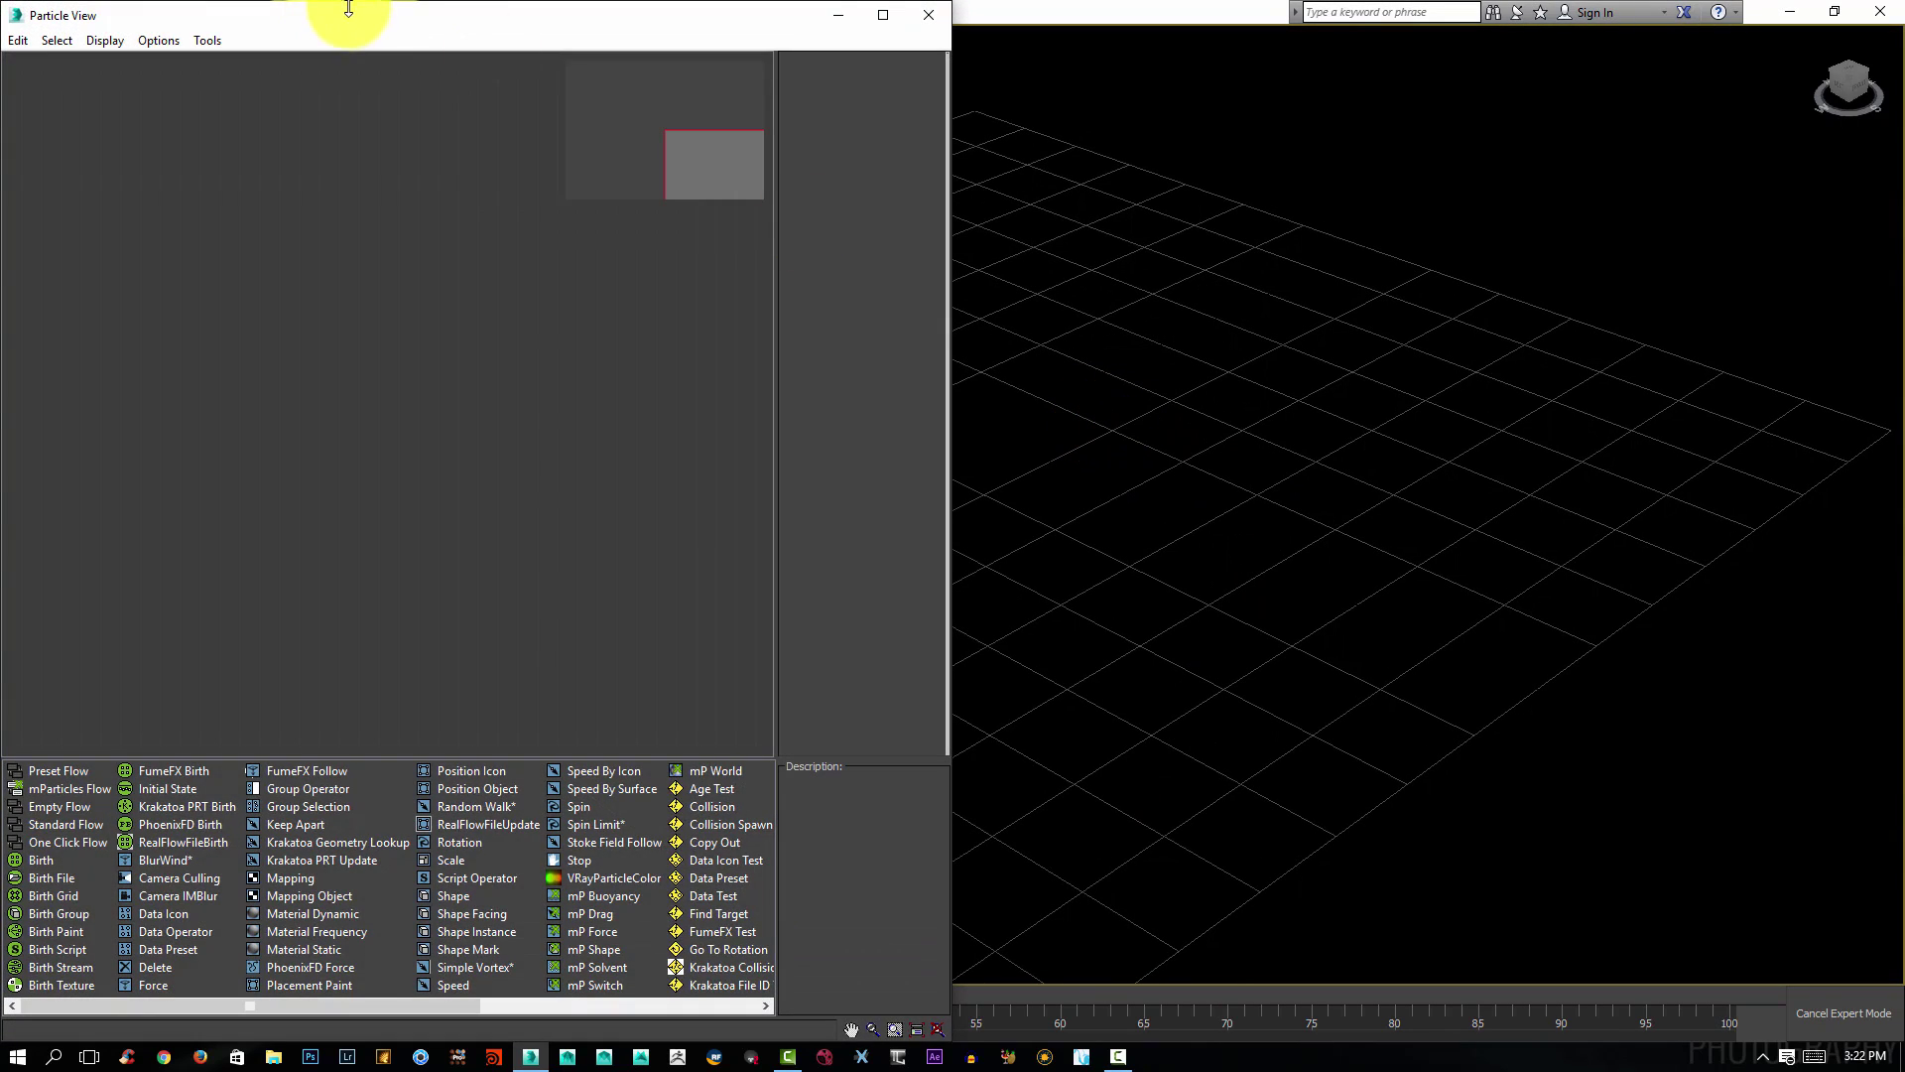
pyautogui.moveTo(341, 12); pyautogui.dragTo(0, 183)
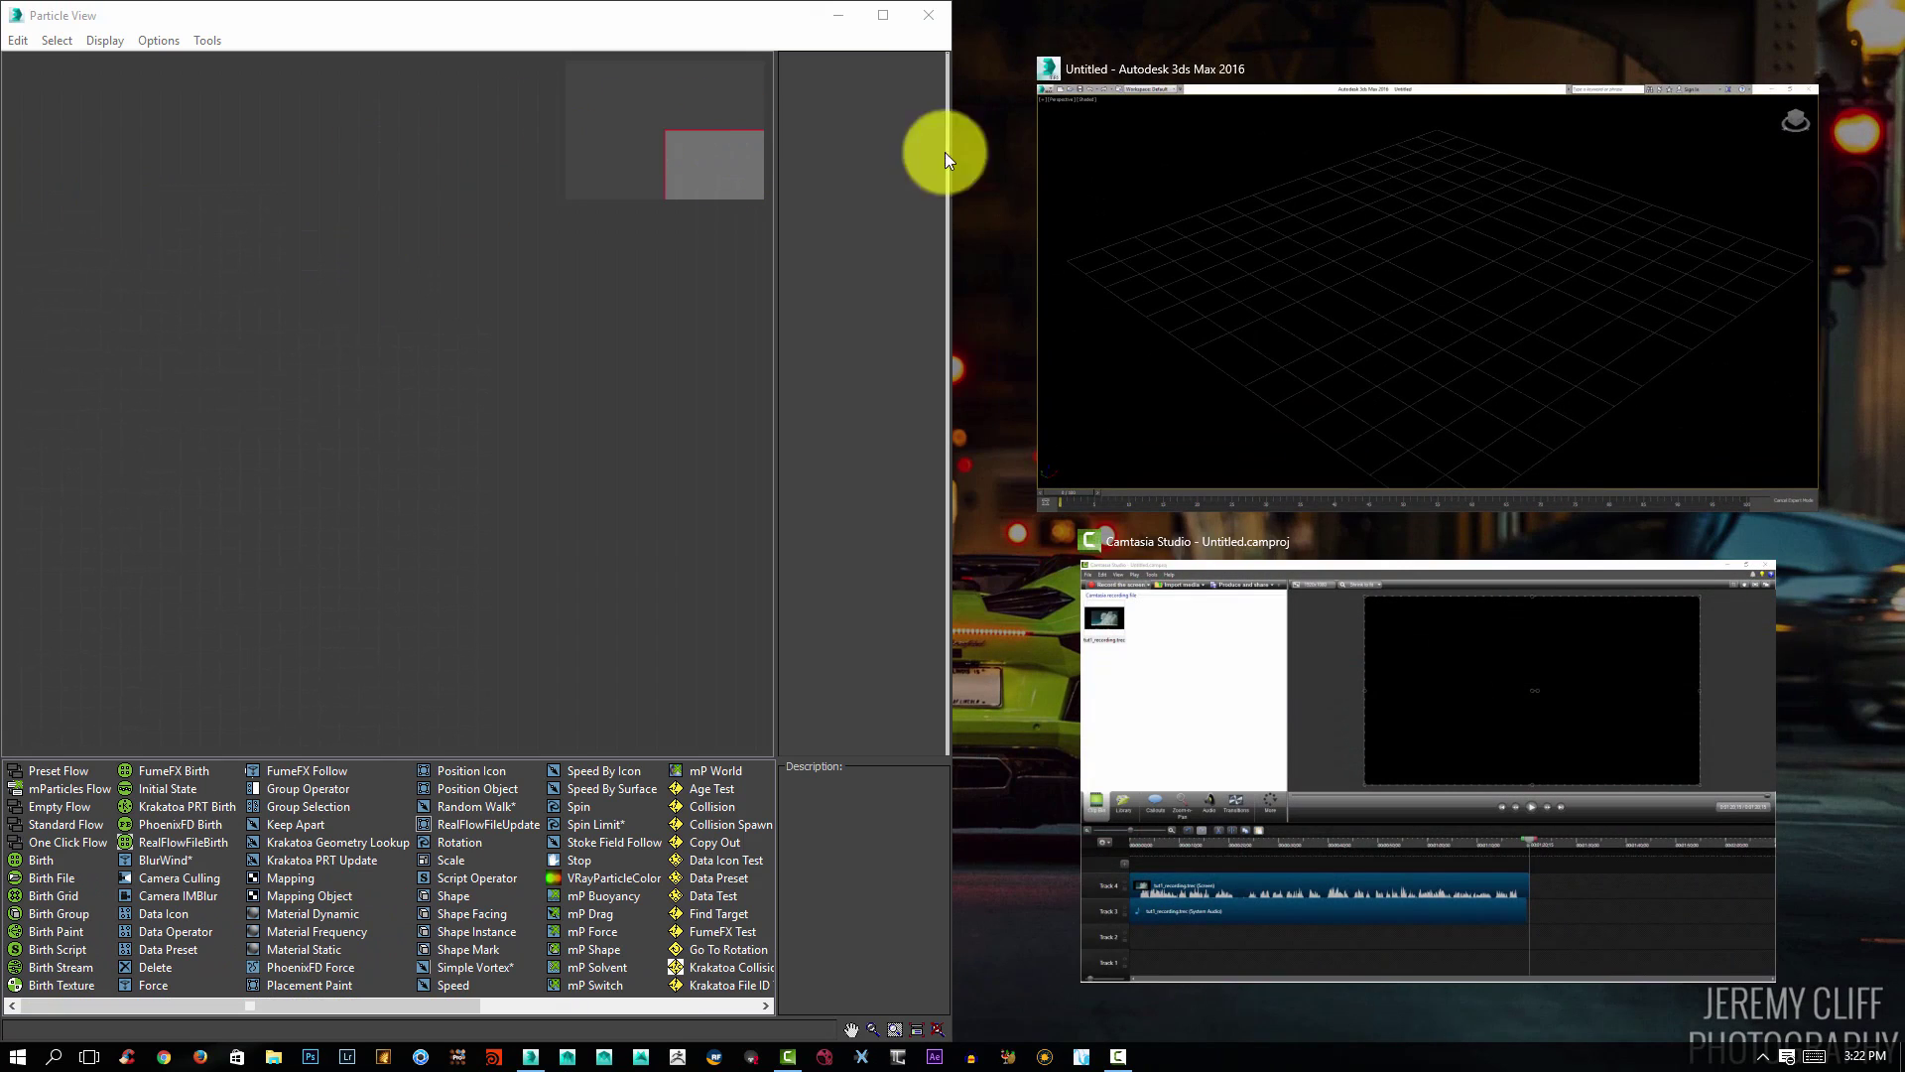
pyautogui.click(1359, 173)
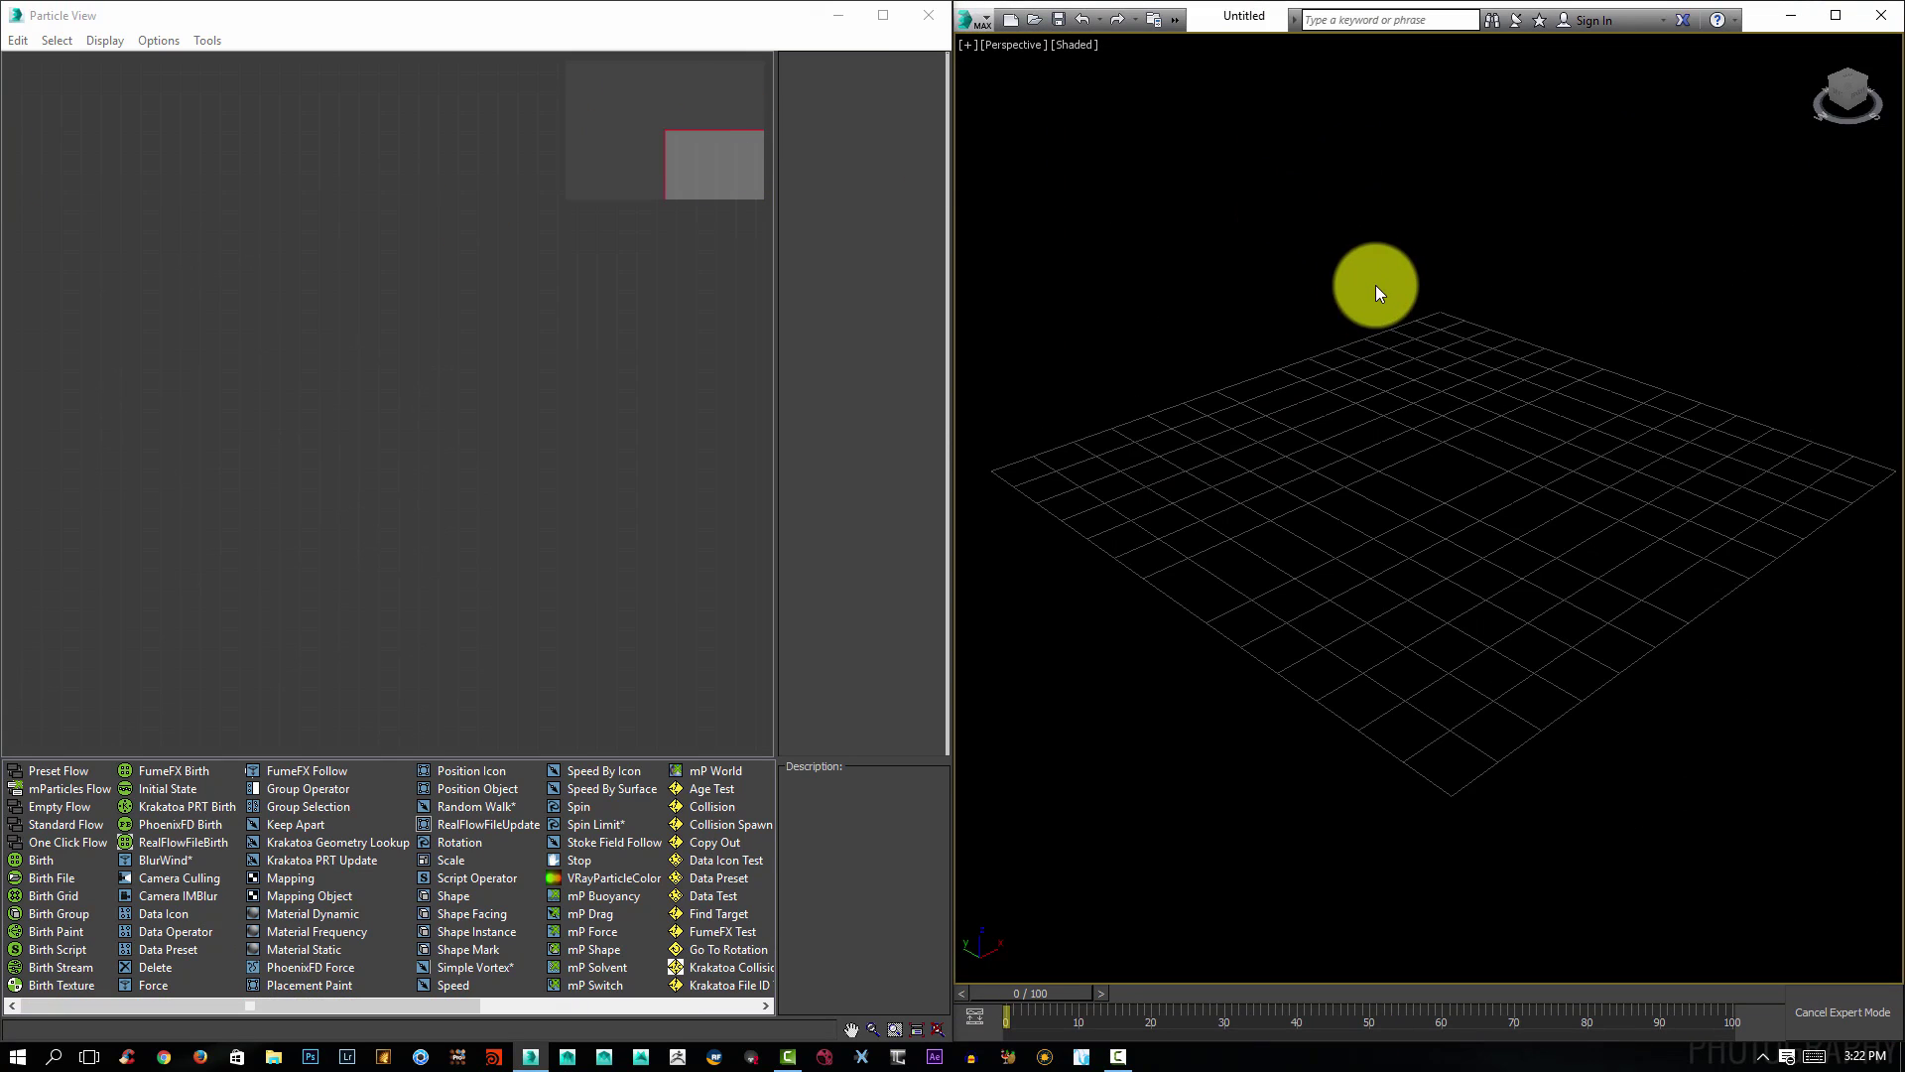
# Draw a plane about 52 units long and 138 units wide across the middle of the grid.
pyautogui.keyDown('alt'); pyautogui.moveTo(1413, 486); pyautogui.dragTo(1457, 456, button='middle'); pyautogui.keyUp('alt')
pyautogui.keyDown('ctrl'); pyautogui.rightClick(1391, 408); pyautogui.keyUp('ctrl')
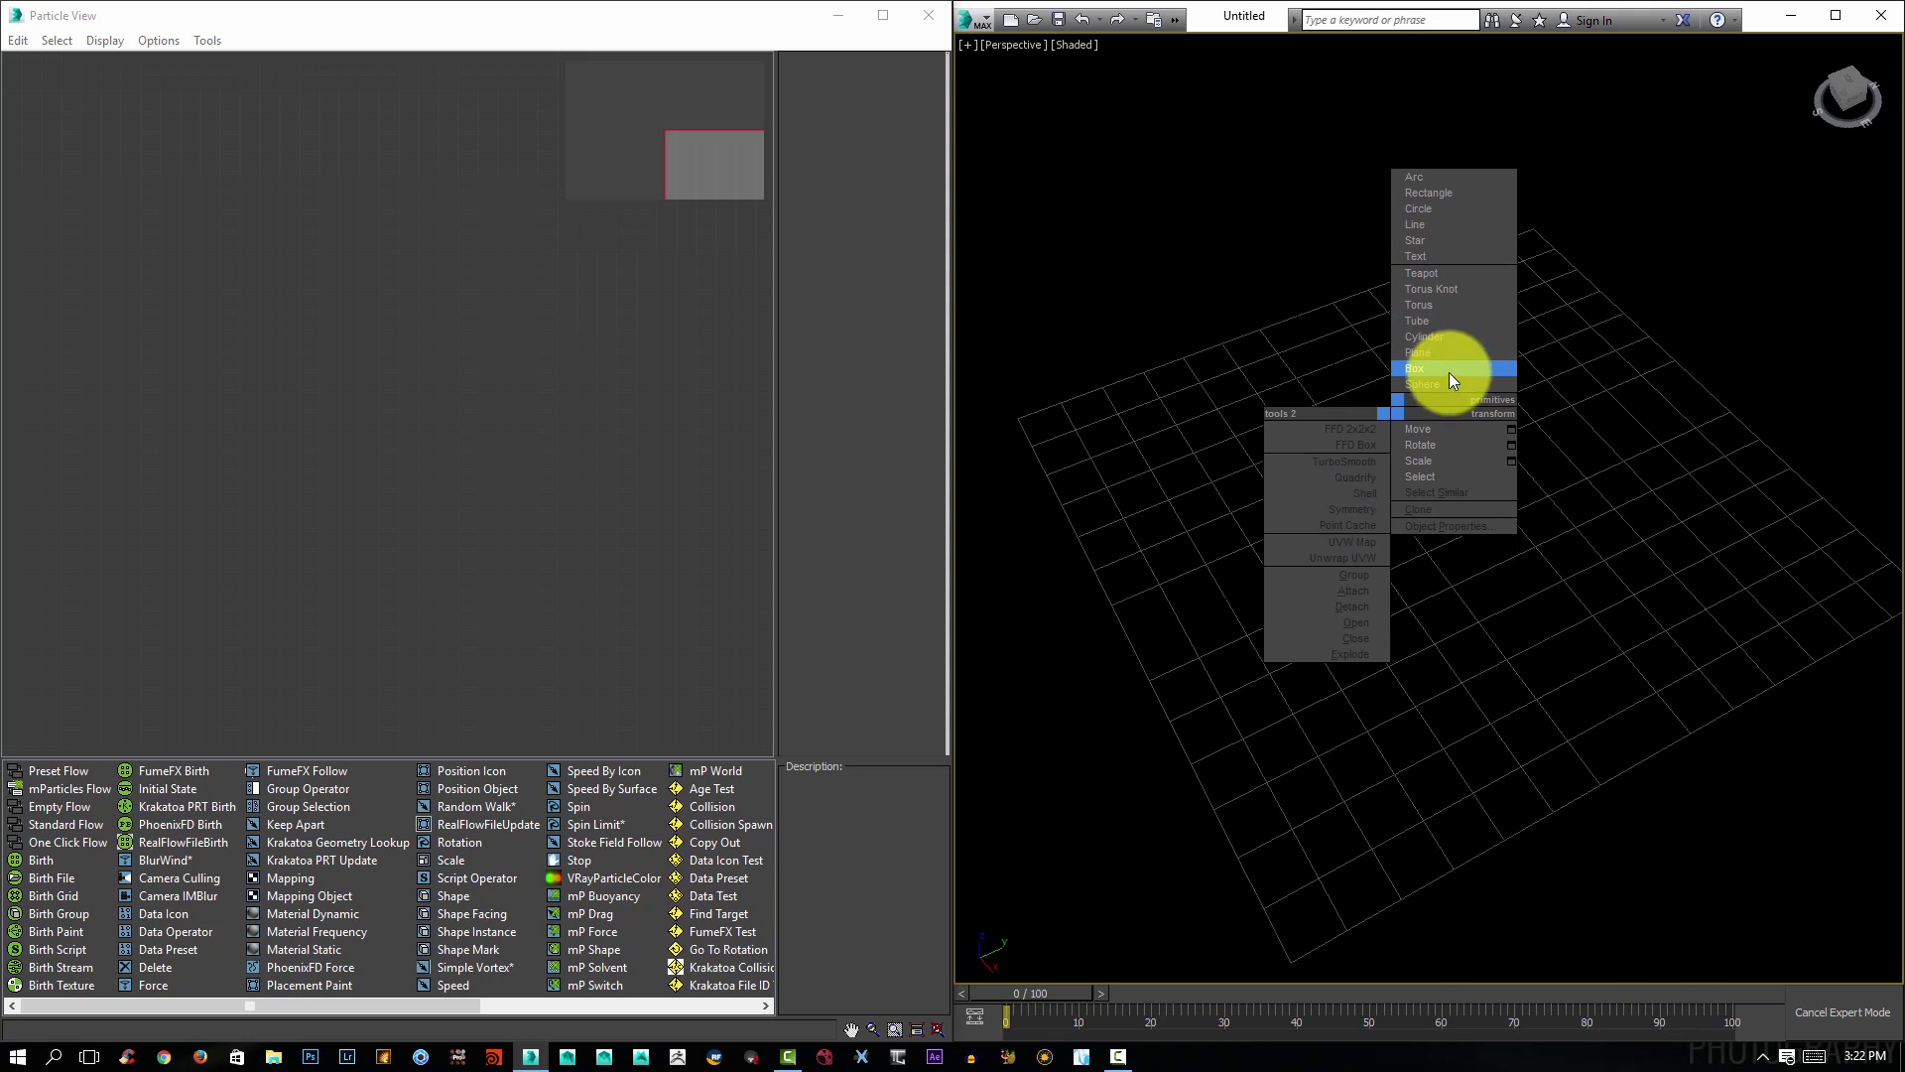
pyautogui.click(1438, 348)
pyautogui.moveTo(1379, 293); pyautogui.dragTo(1506, 841)
pyautogui.rightClick(1491, 676)
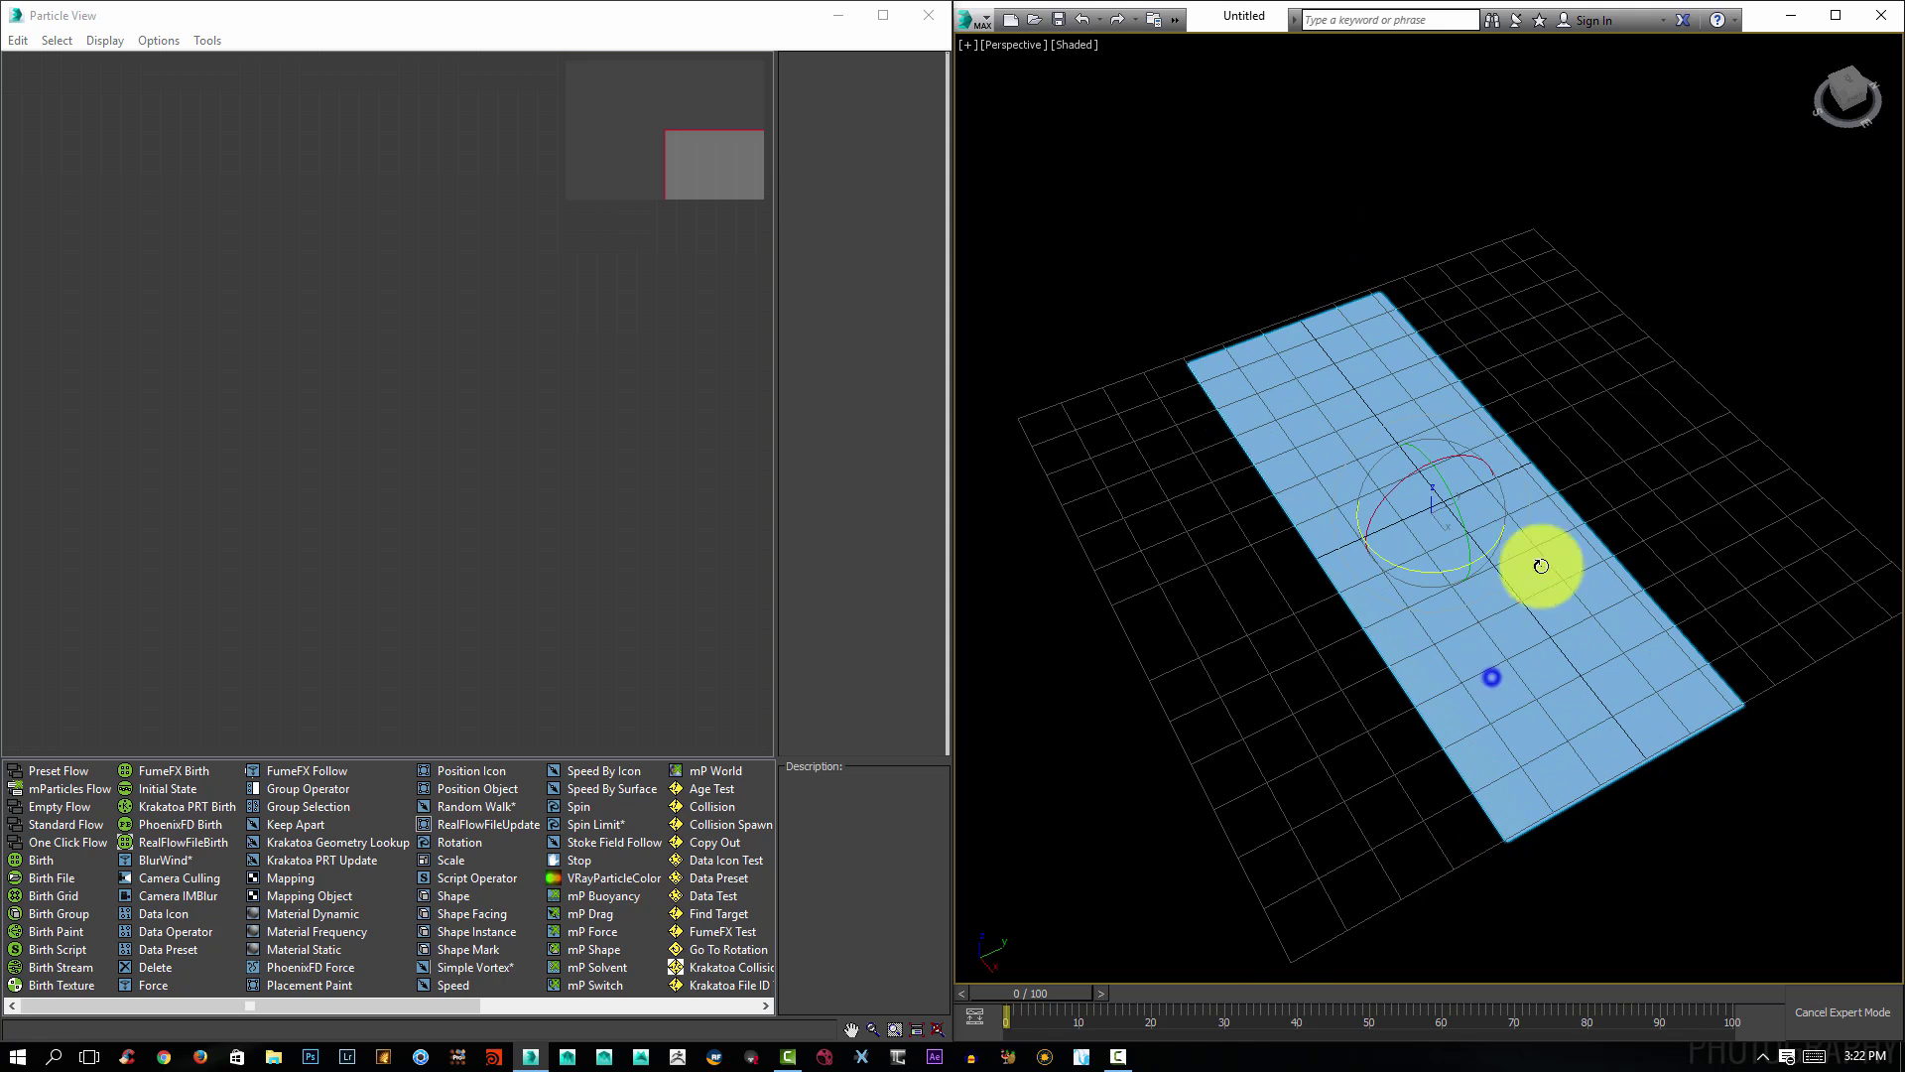
# Display edged faces in the viewport and set the plane's width segments to 10.
pyautogui.moveTo(1537, 523); pyautogui.dragTo(1506, 553, button='middle')
pyautogui.press('F4')
pyautogui.keyDown('alt'); pyautogui.moveTo(1510, 639); pyautogui.dragTo(1595, 624, button='middle'); pyautogui.keyUp('alt')
pyautogui.press('y')
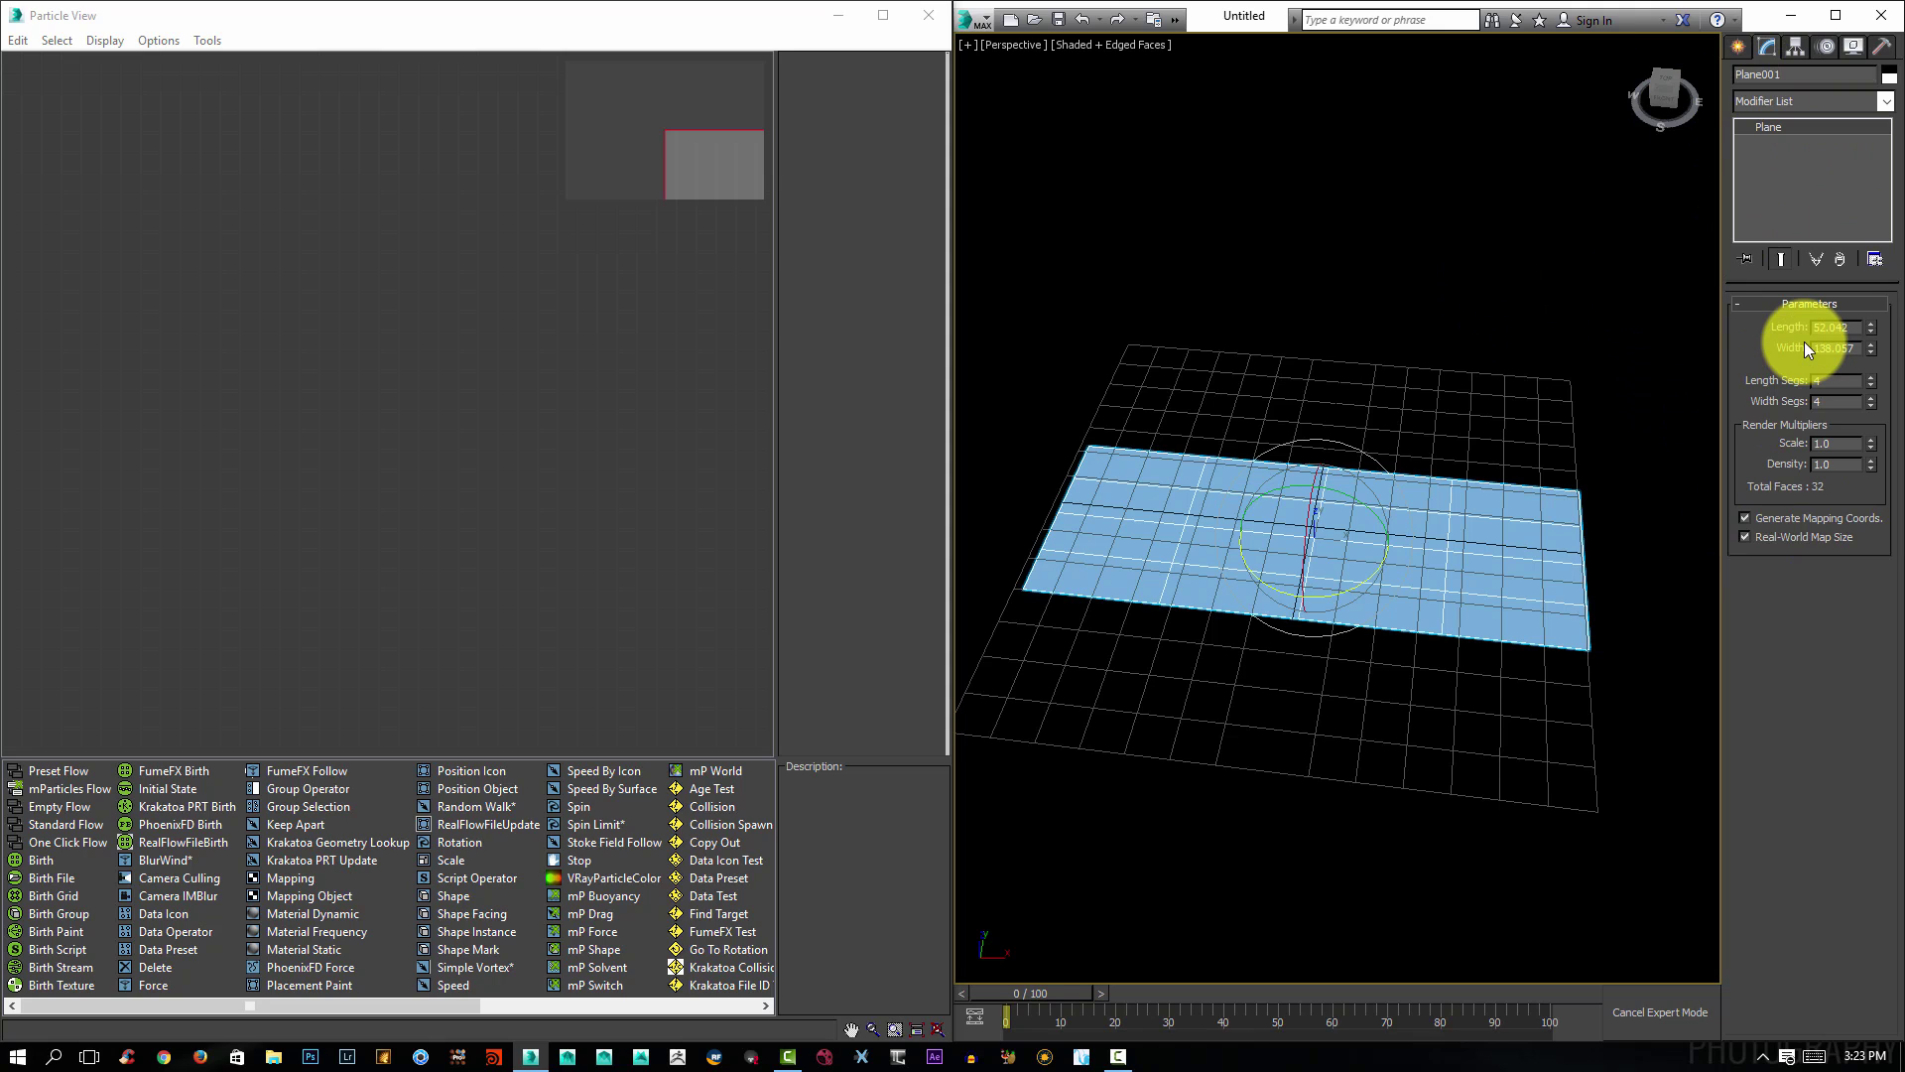
pyautogui.click(1873, 398)
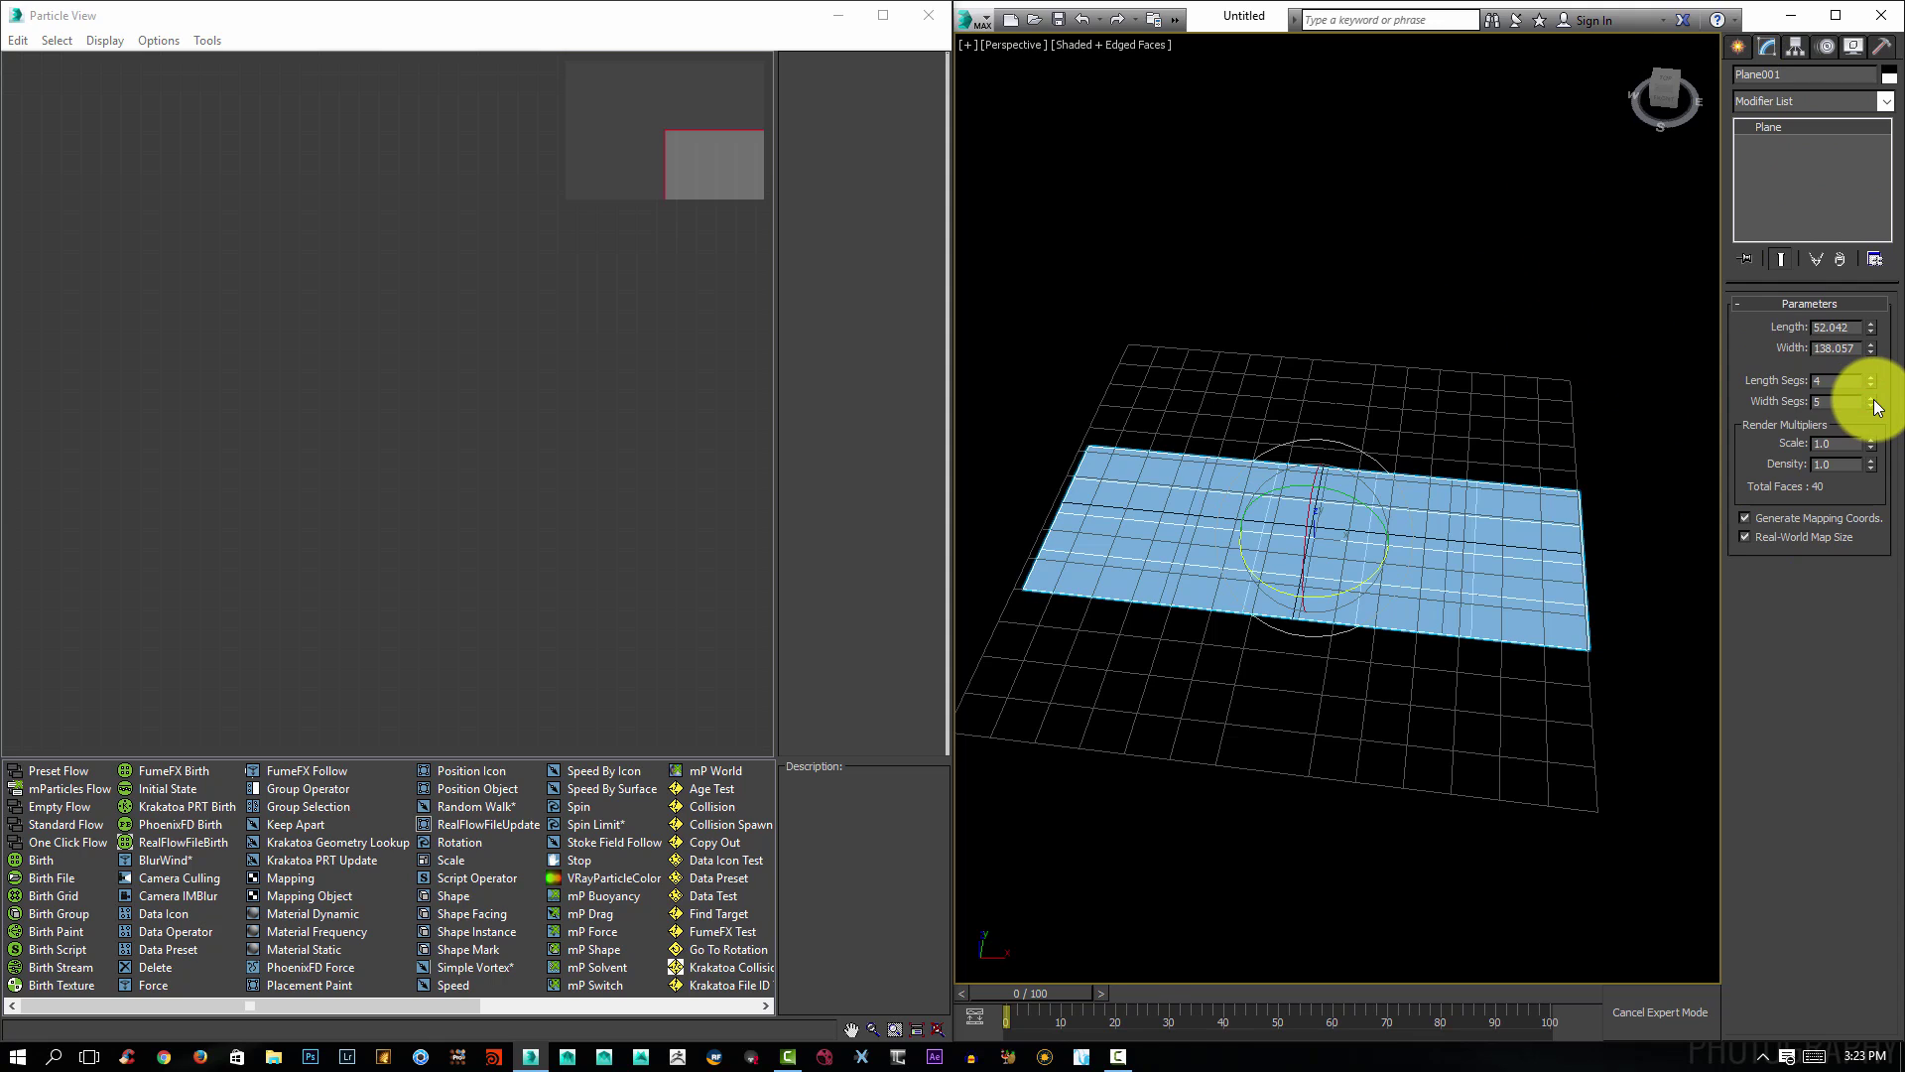
pyautogui.click(1872, 398)
pyautogui.click(1872, 398)
pyautogui.click(1872, 398)
pyautogui.click(1872, 397)
pyautogui.click(1872, 398)
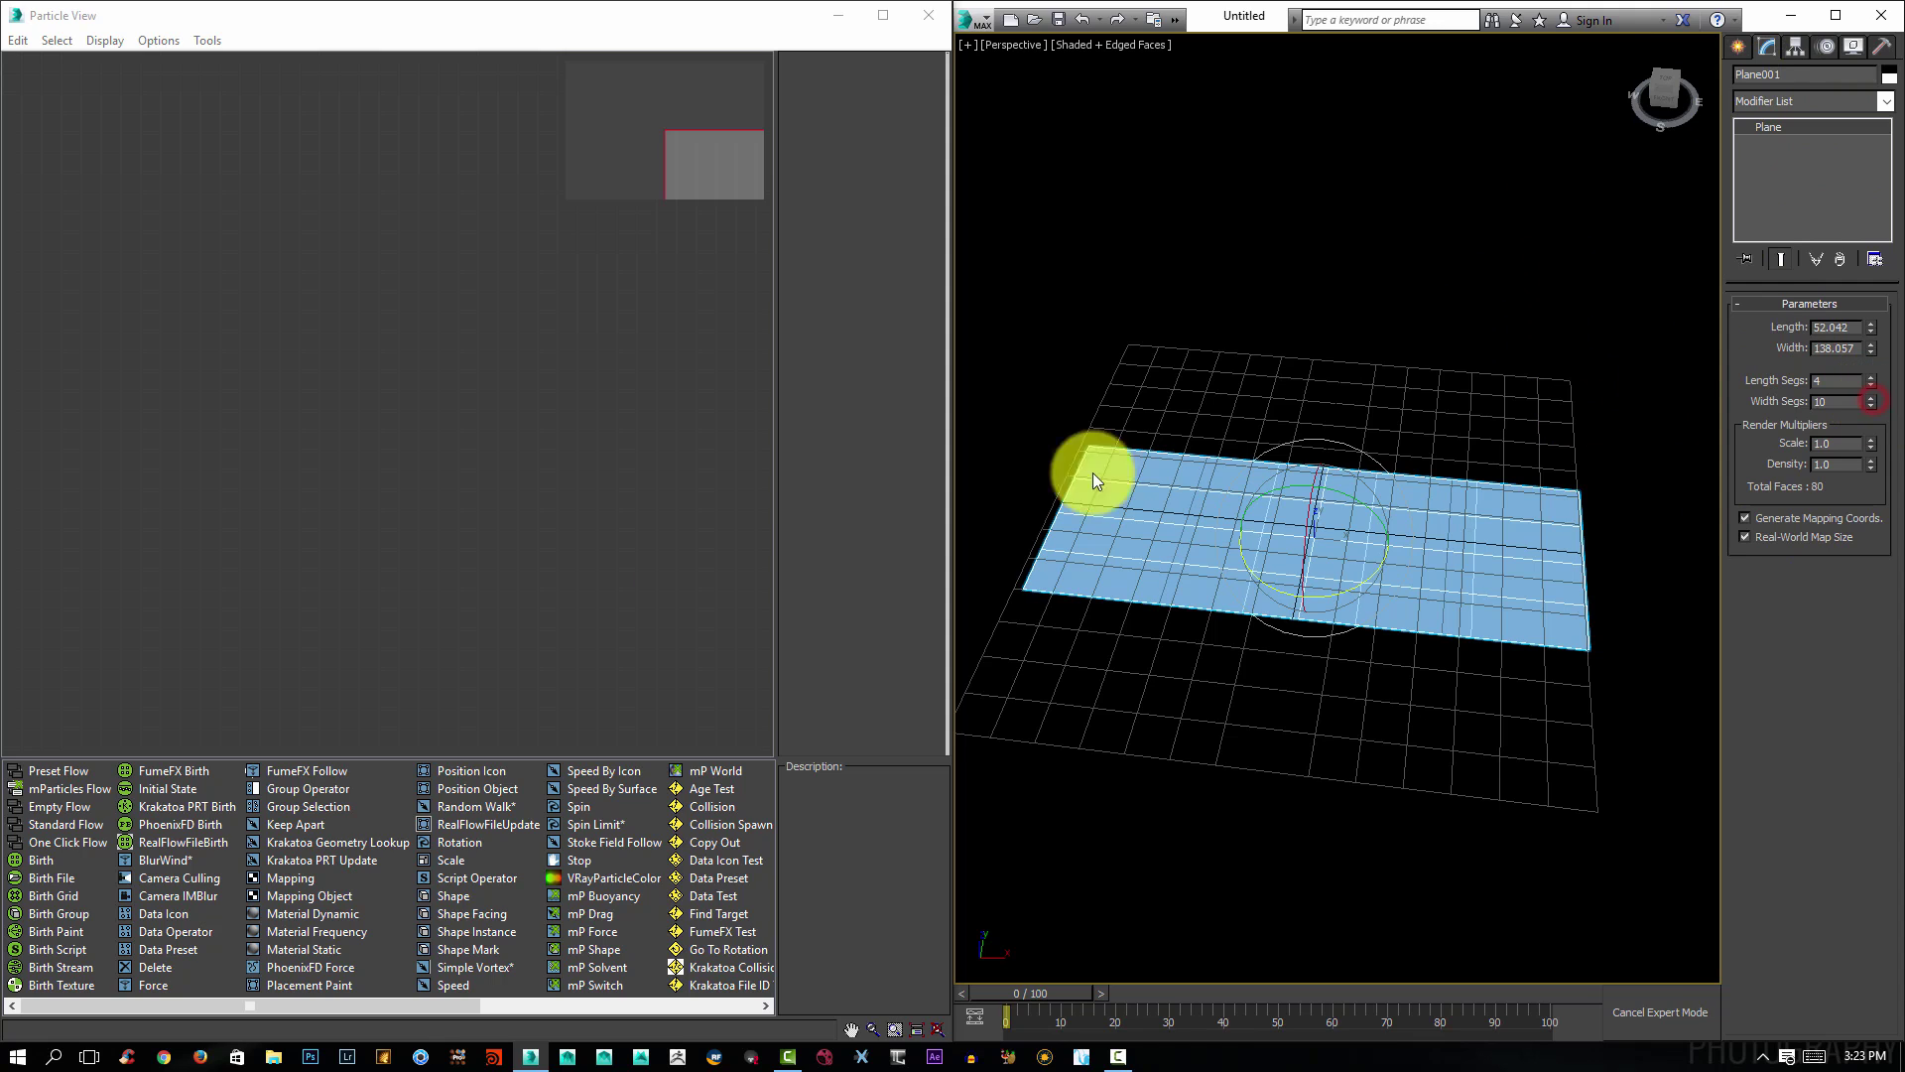
# Convert the segmented plane to an Editable Poly in the Top view.
pyautogui.scroll(3, 1206, 571)
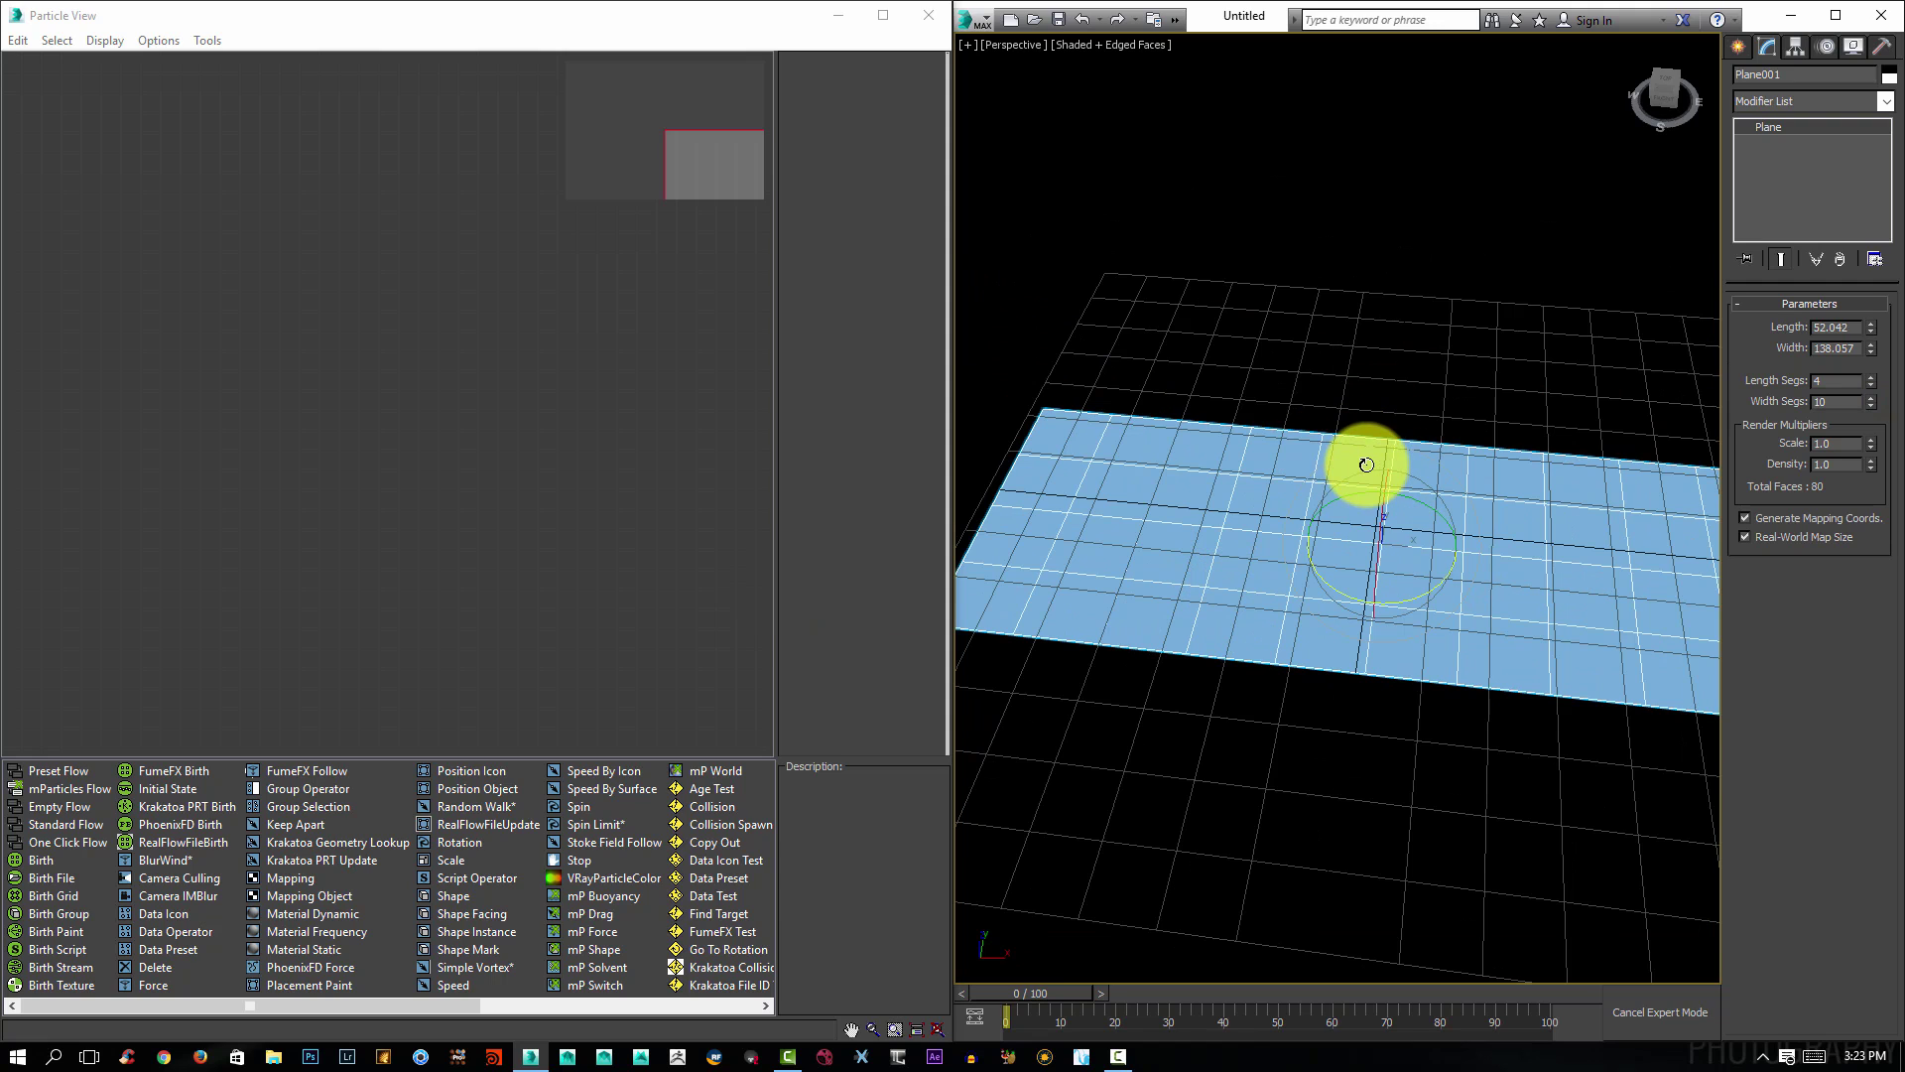
pyautogui.keyDown('alt'); pyautogui.moveTo(1366, 465); pyautogui.dragTo(1484, 442, button='middle'); pyautogui.keyUp('alt')
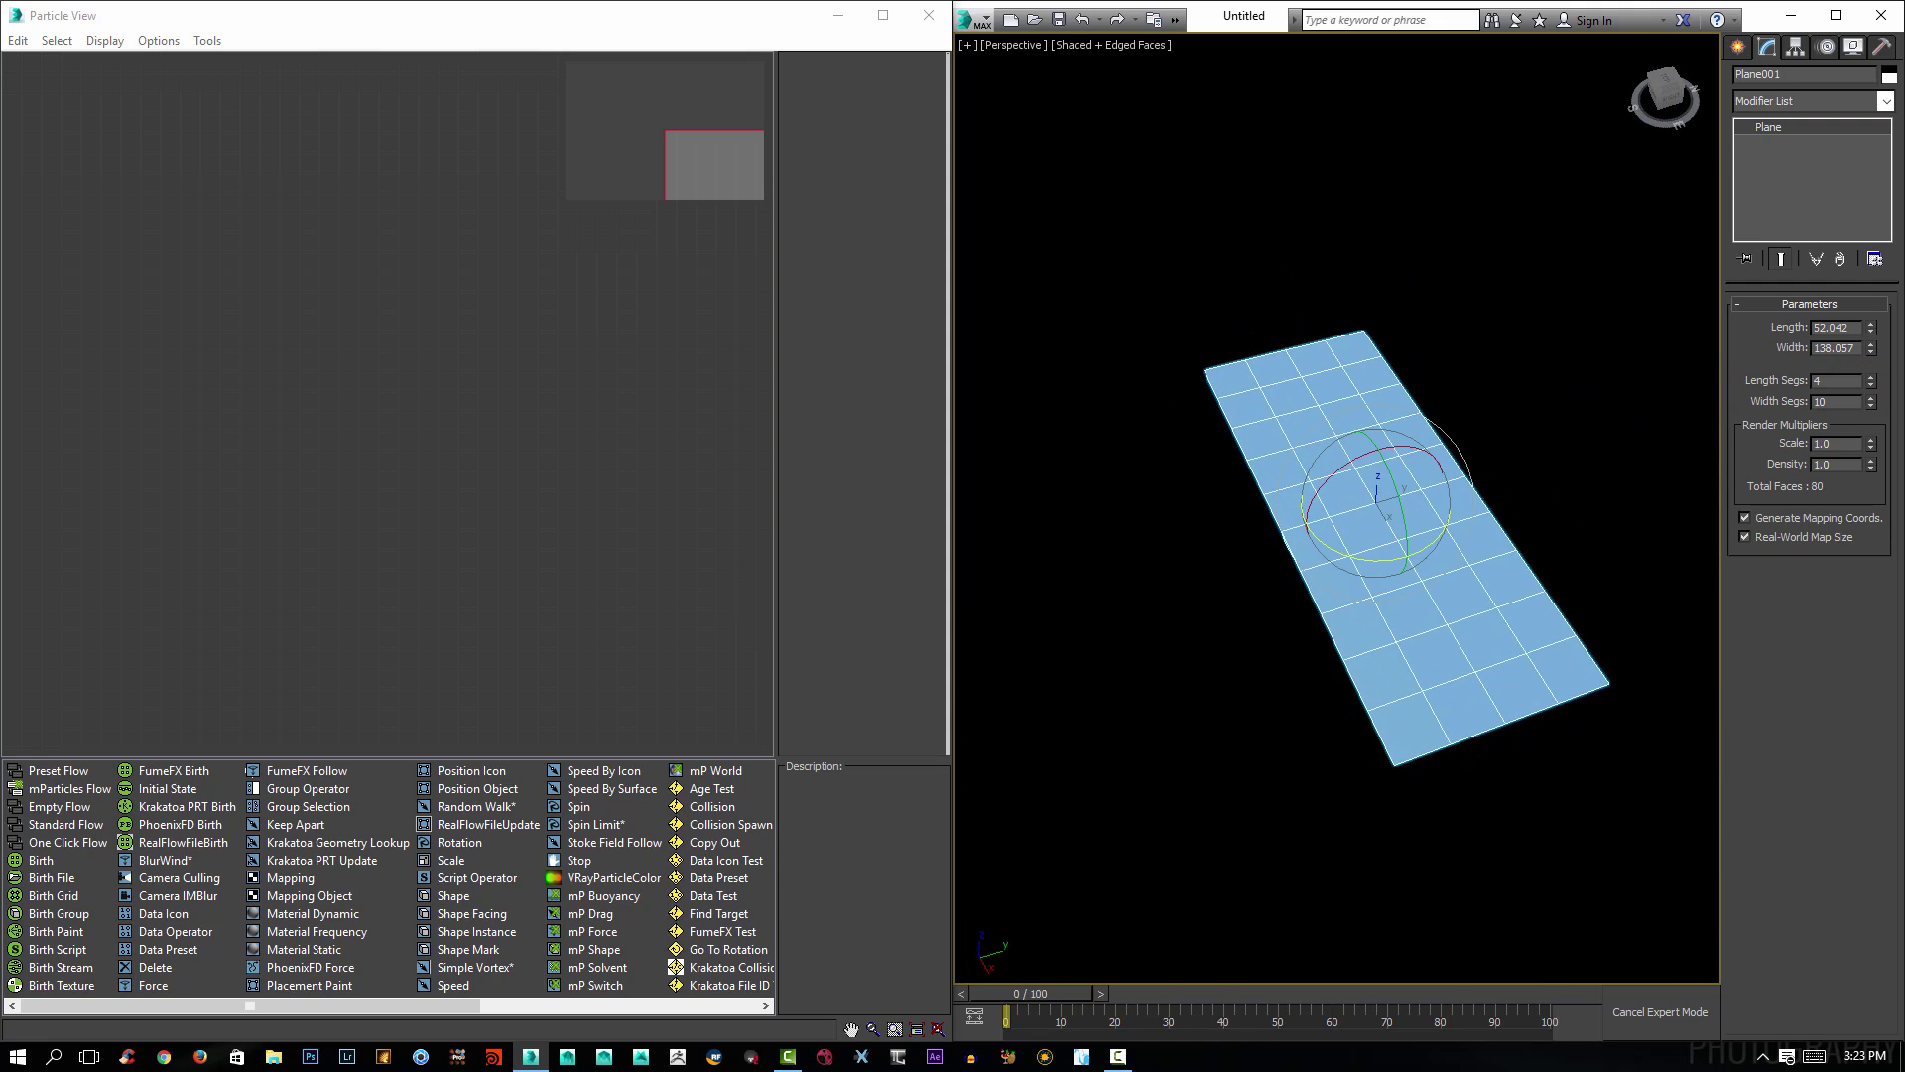
pyautogui.click(1826, 378)
pyautogui.keyDown('alt'); pyautogui.moveTo(1415, 390); pyautogui.dragTo(1417, 404, button='middle'); pyautogui.keyUp('alt')
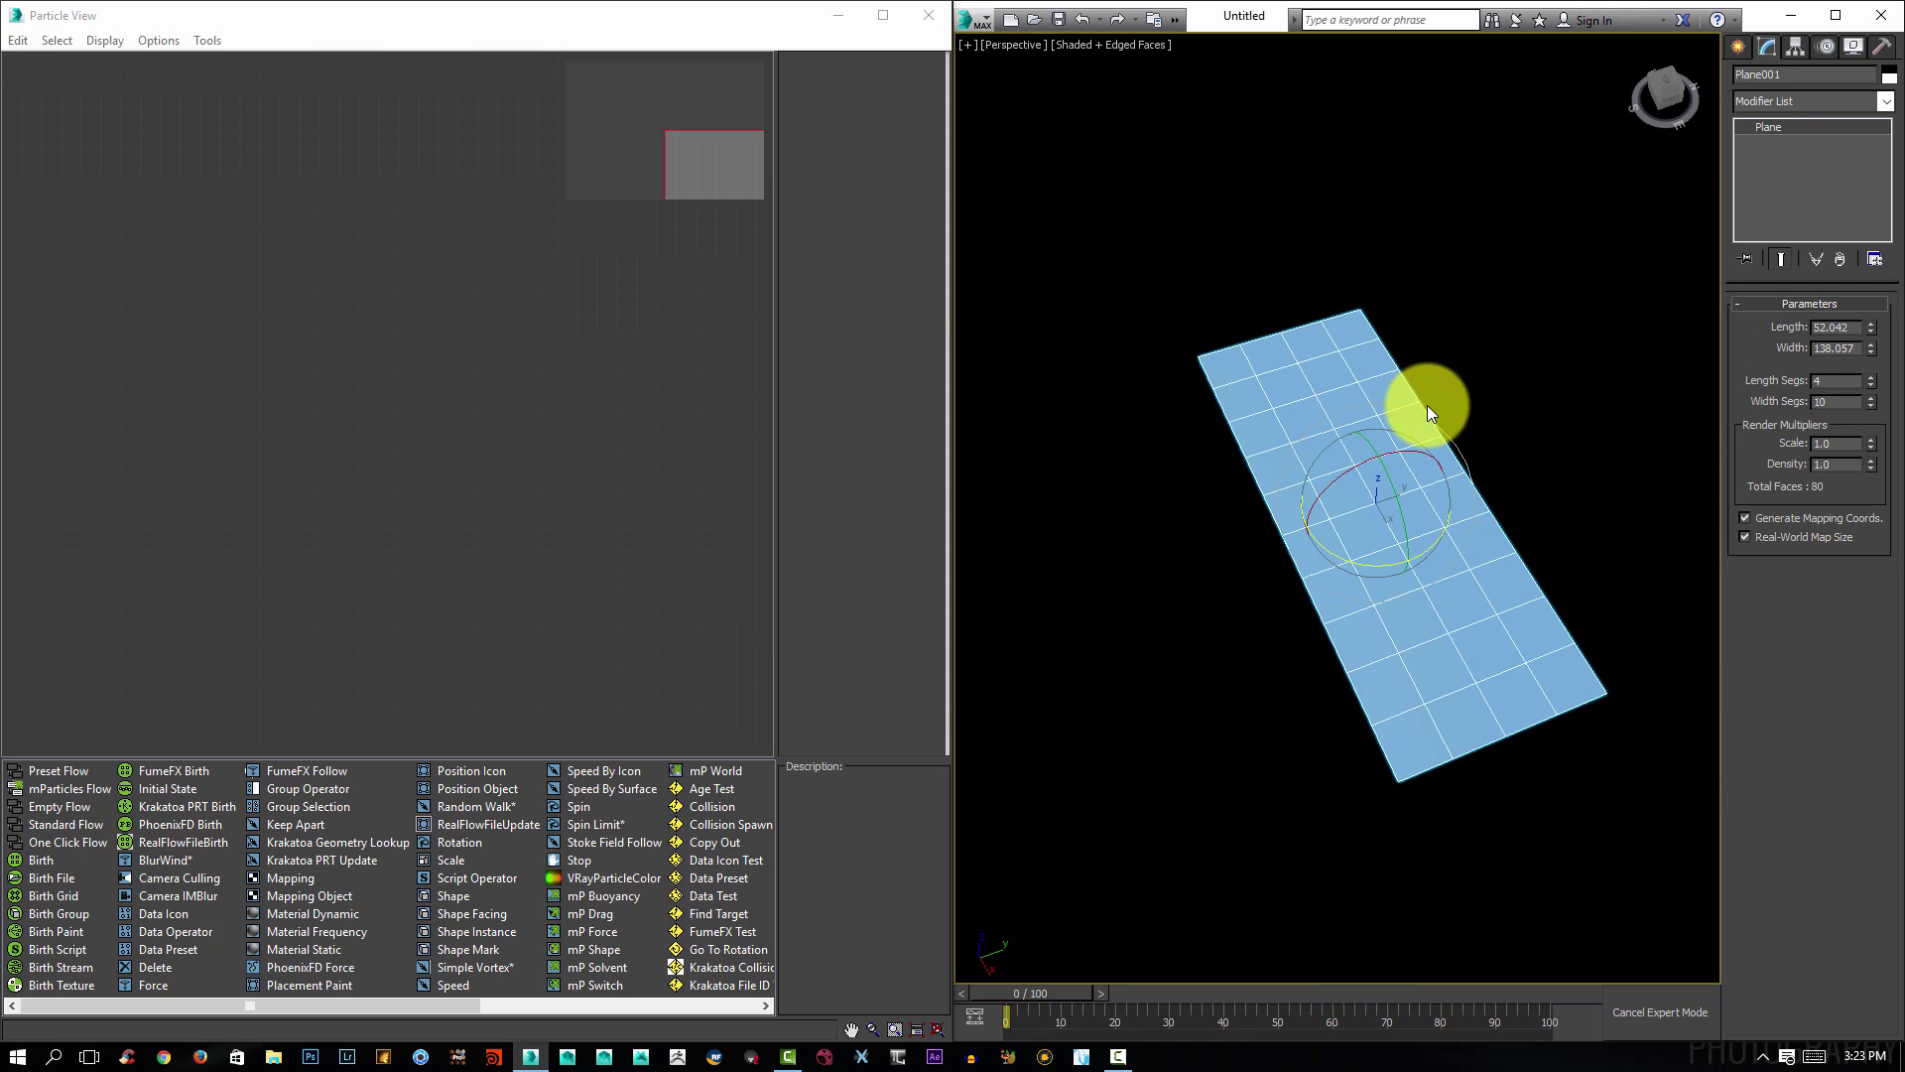
pyautogui.press('t')
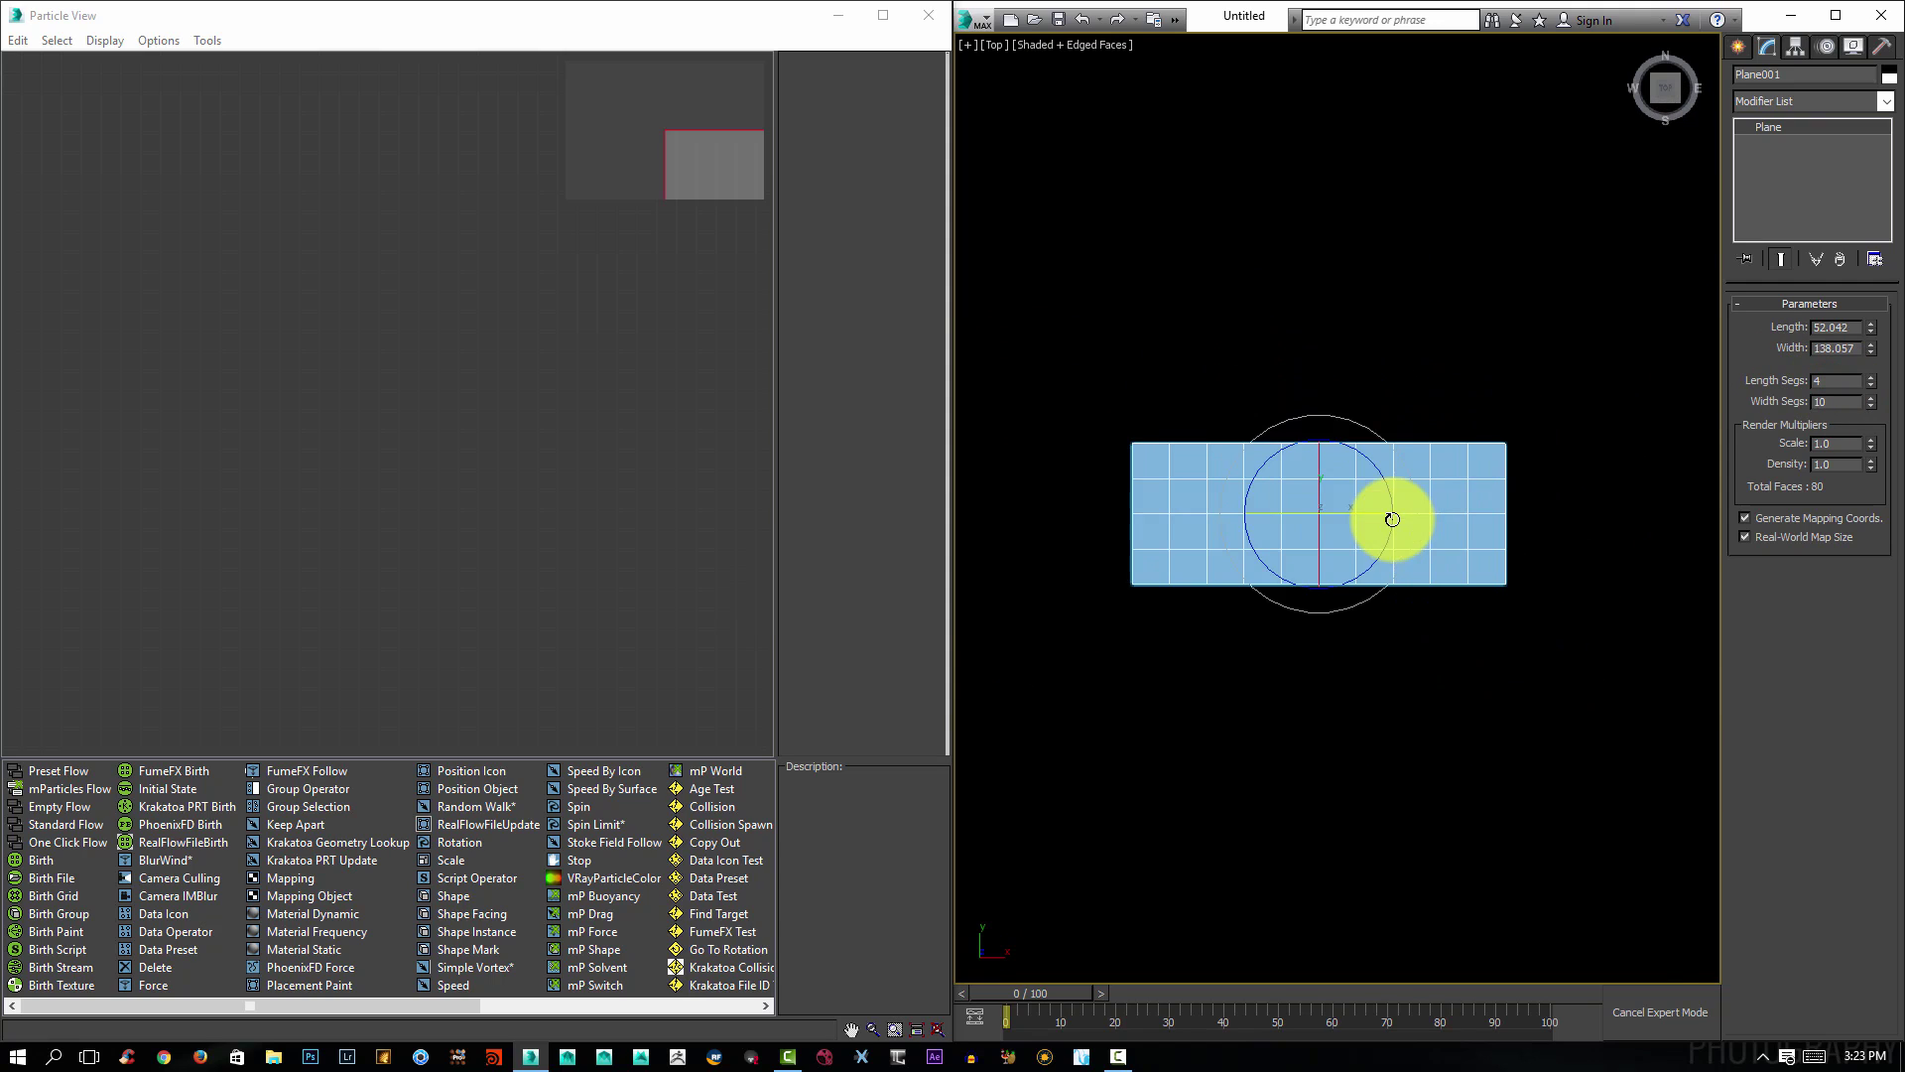
pyautogui.rightClick(1355, 542)
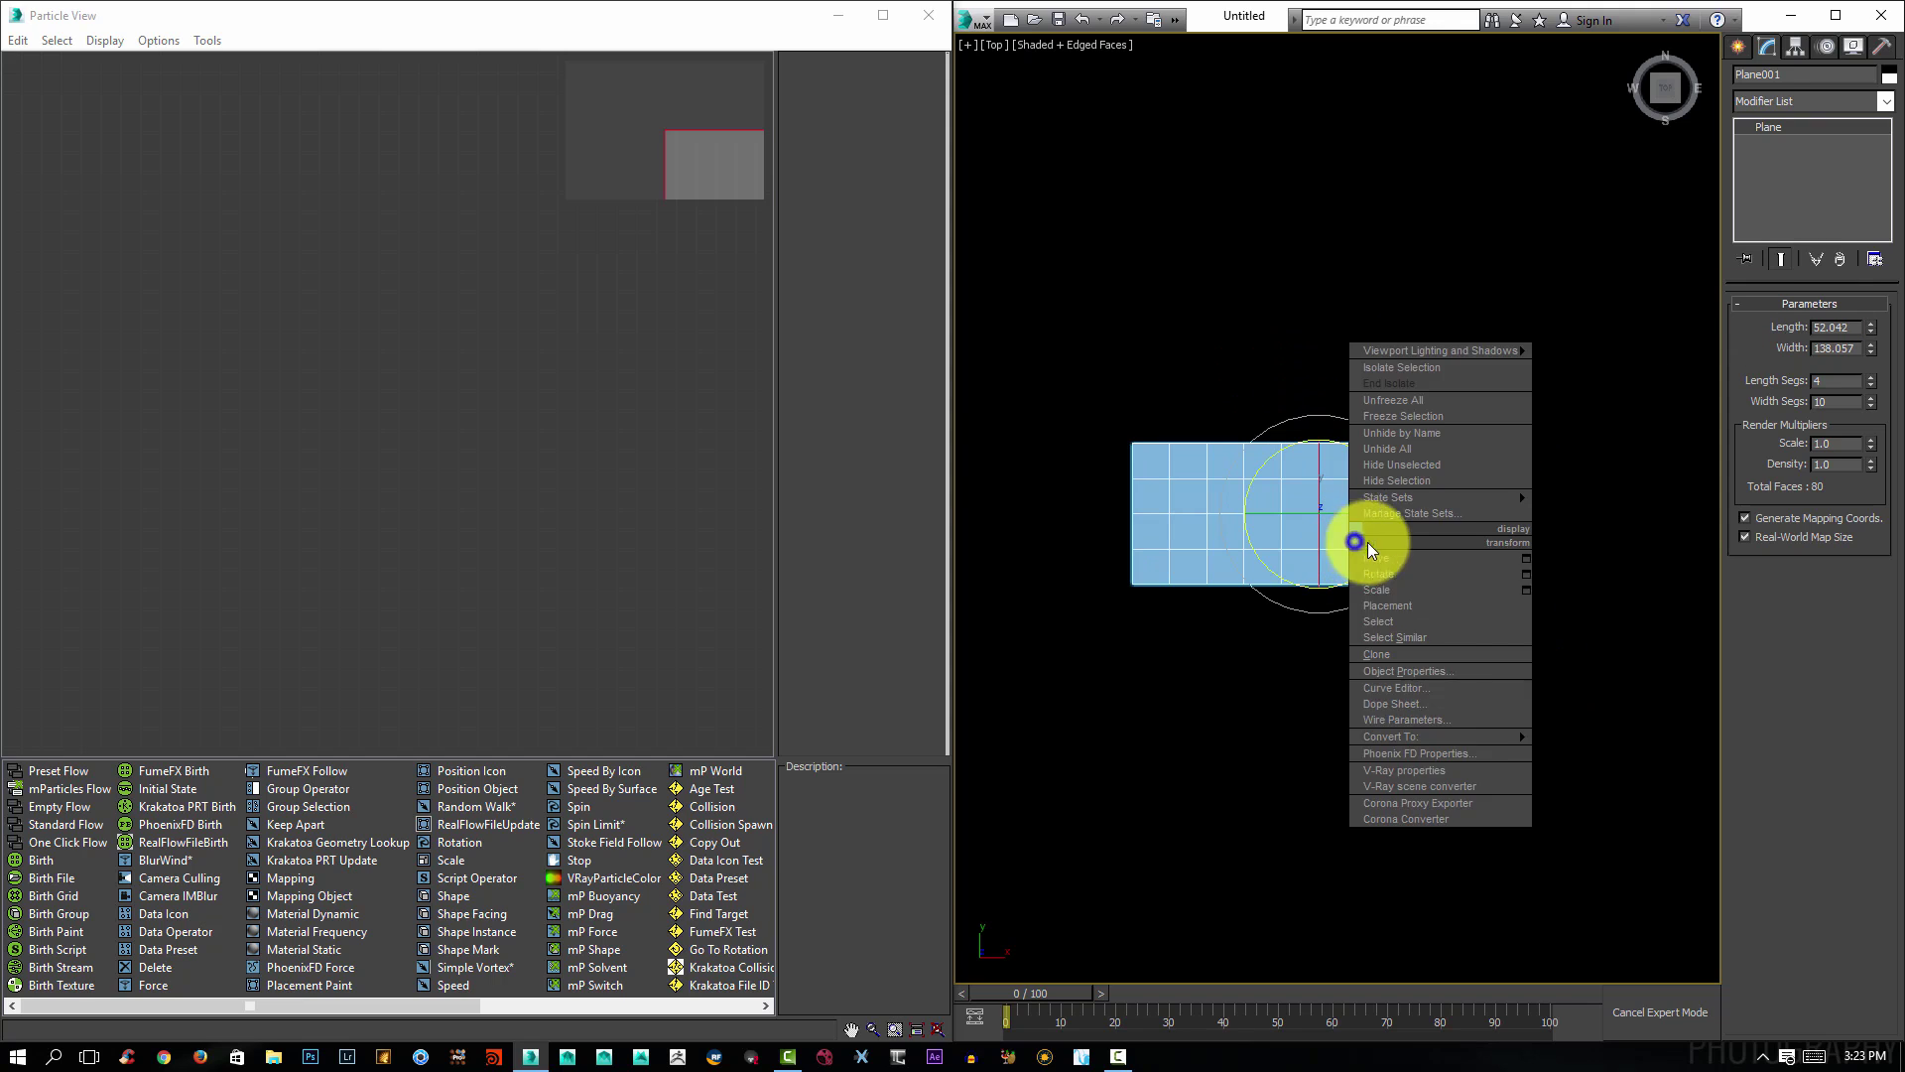
pyautogui.moveTo(1430, 734)
pyautogui.click(1625, 753)
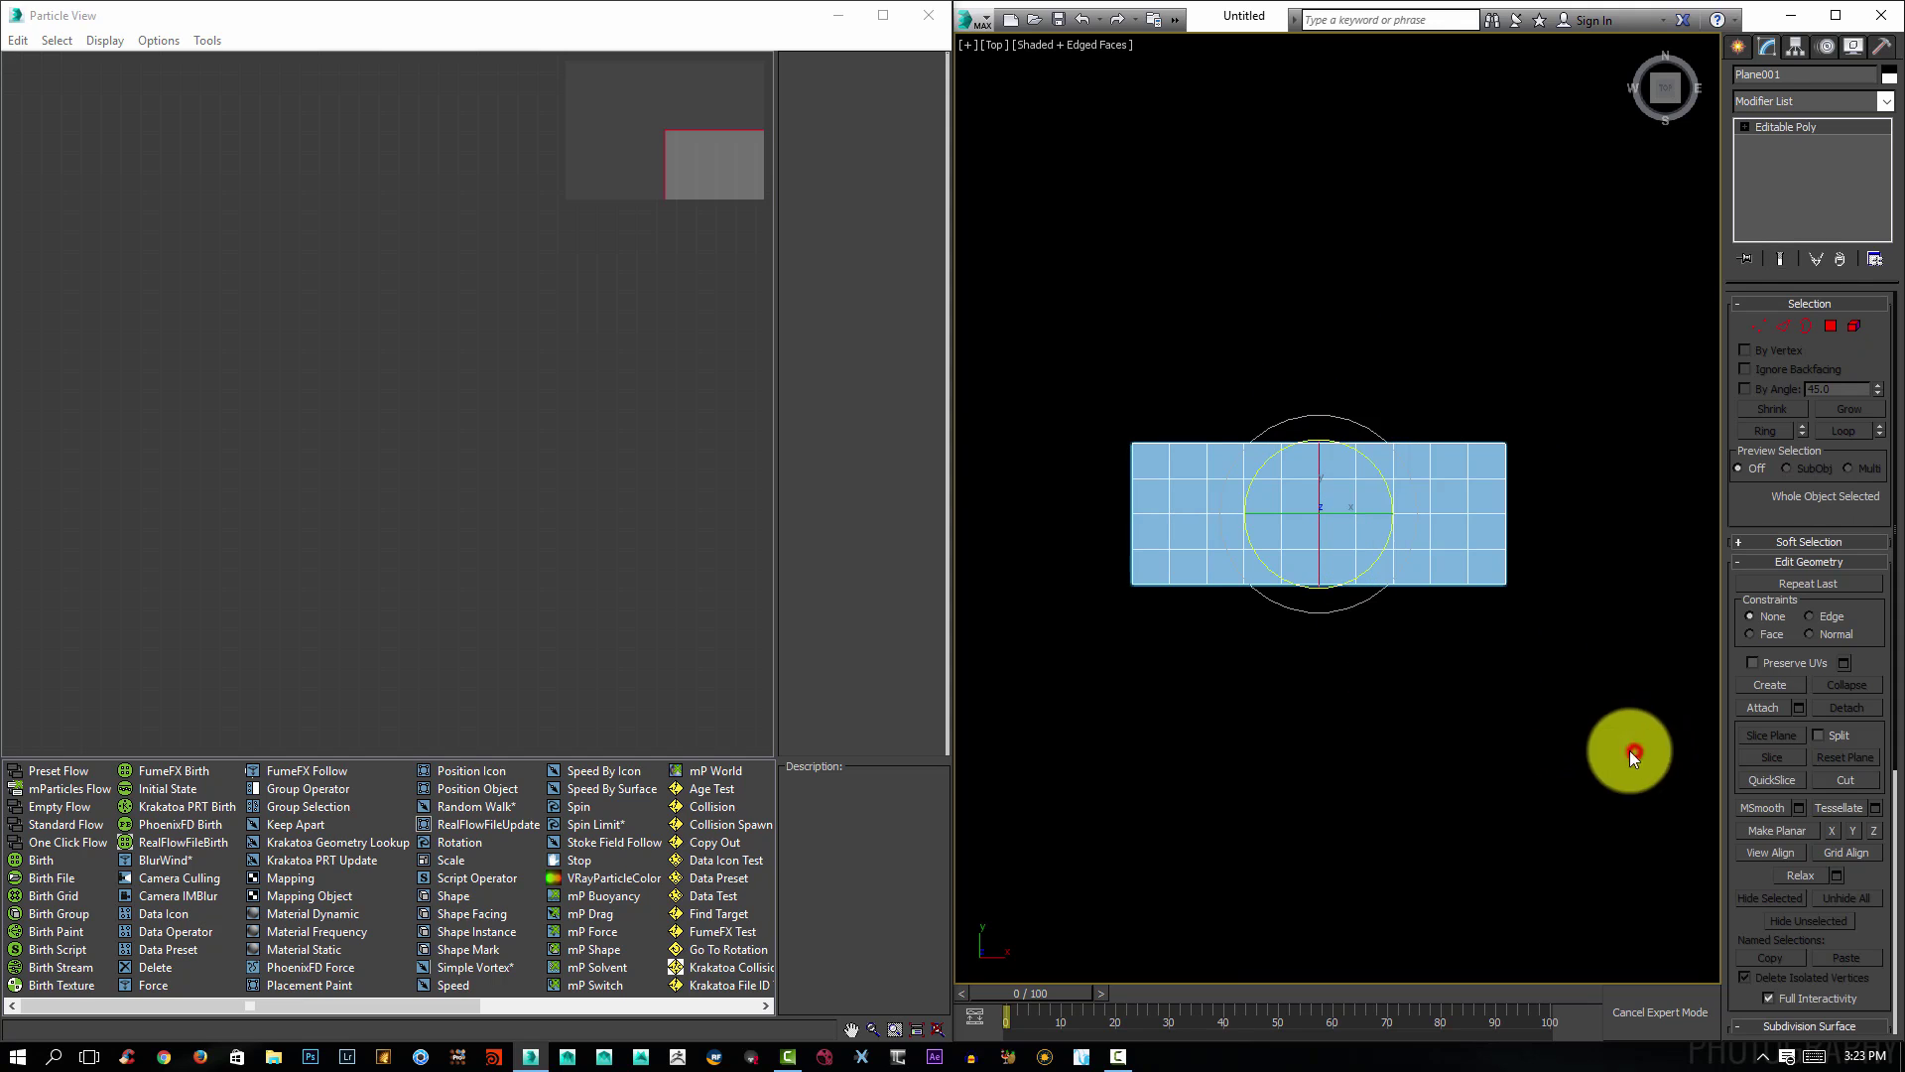
# Move the two middle vertices of the plane's left end outward along X to form a blunt tapered tip.
pyautogui.moveTo(1336, 596); pyautogui.dragTo(1425, 595, button='middle')
pyautogui.press('1')
pyautogui.moveTo(1257, 550); pyautogui.dragTo(1419, 554, button='middle')
pyautogui.moveTo(1413, 543); pyautogui.dragTo(1414, 544)
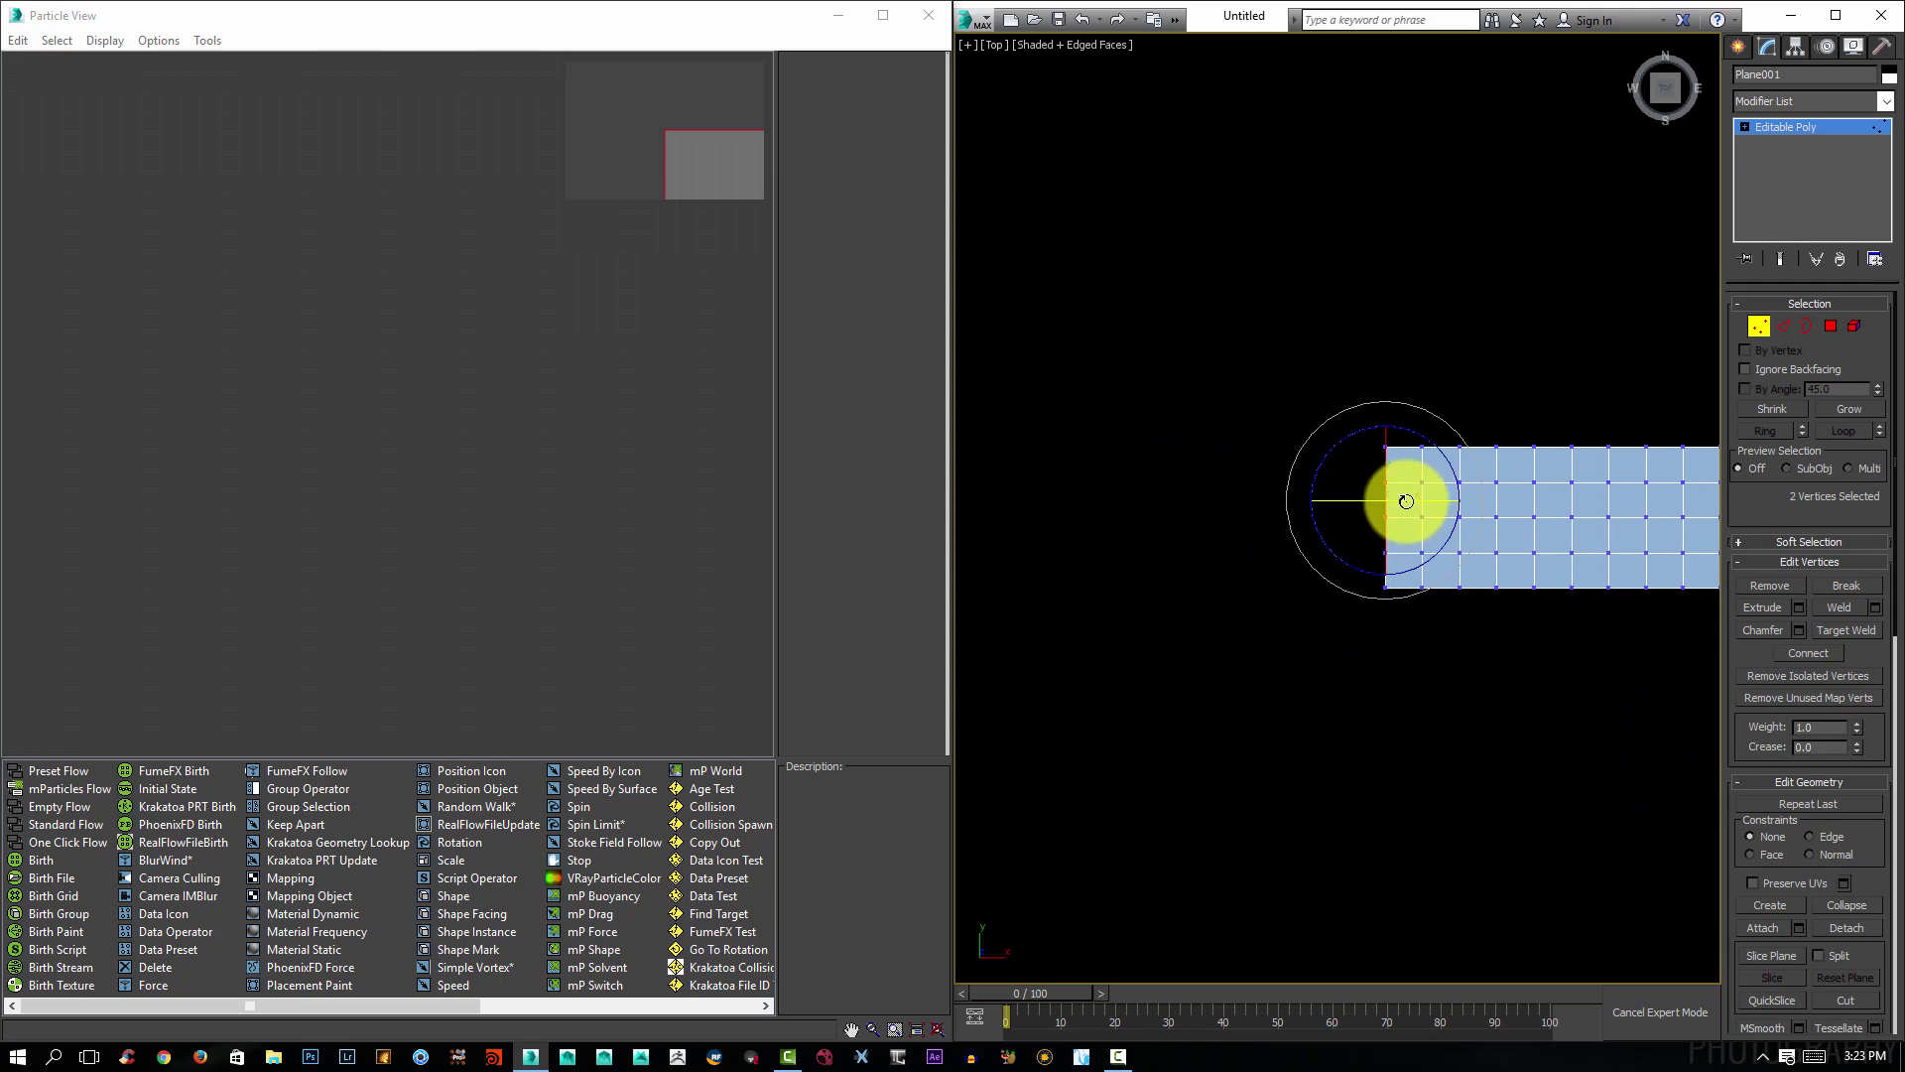
pyautogui.moveTo(1407, 502); pyautogui.dragTo(1448, 557, button='middle')
pyautogui.press('w')
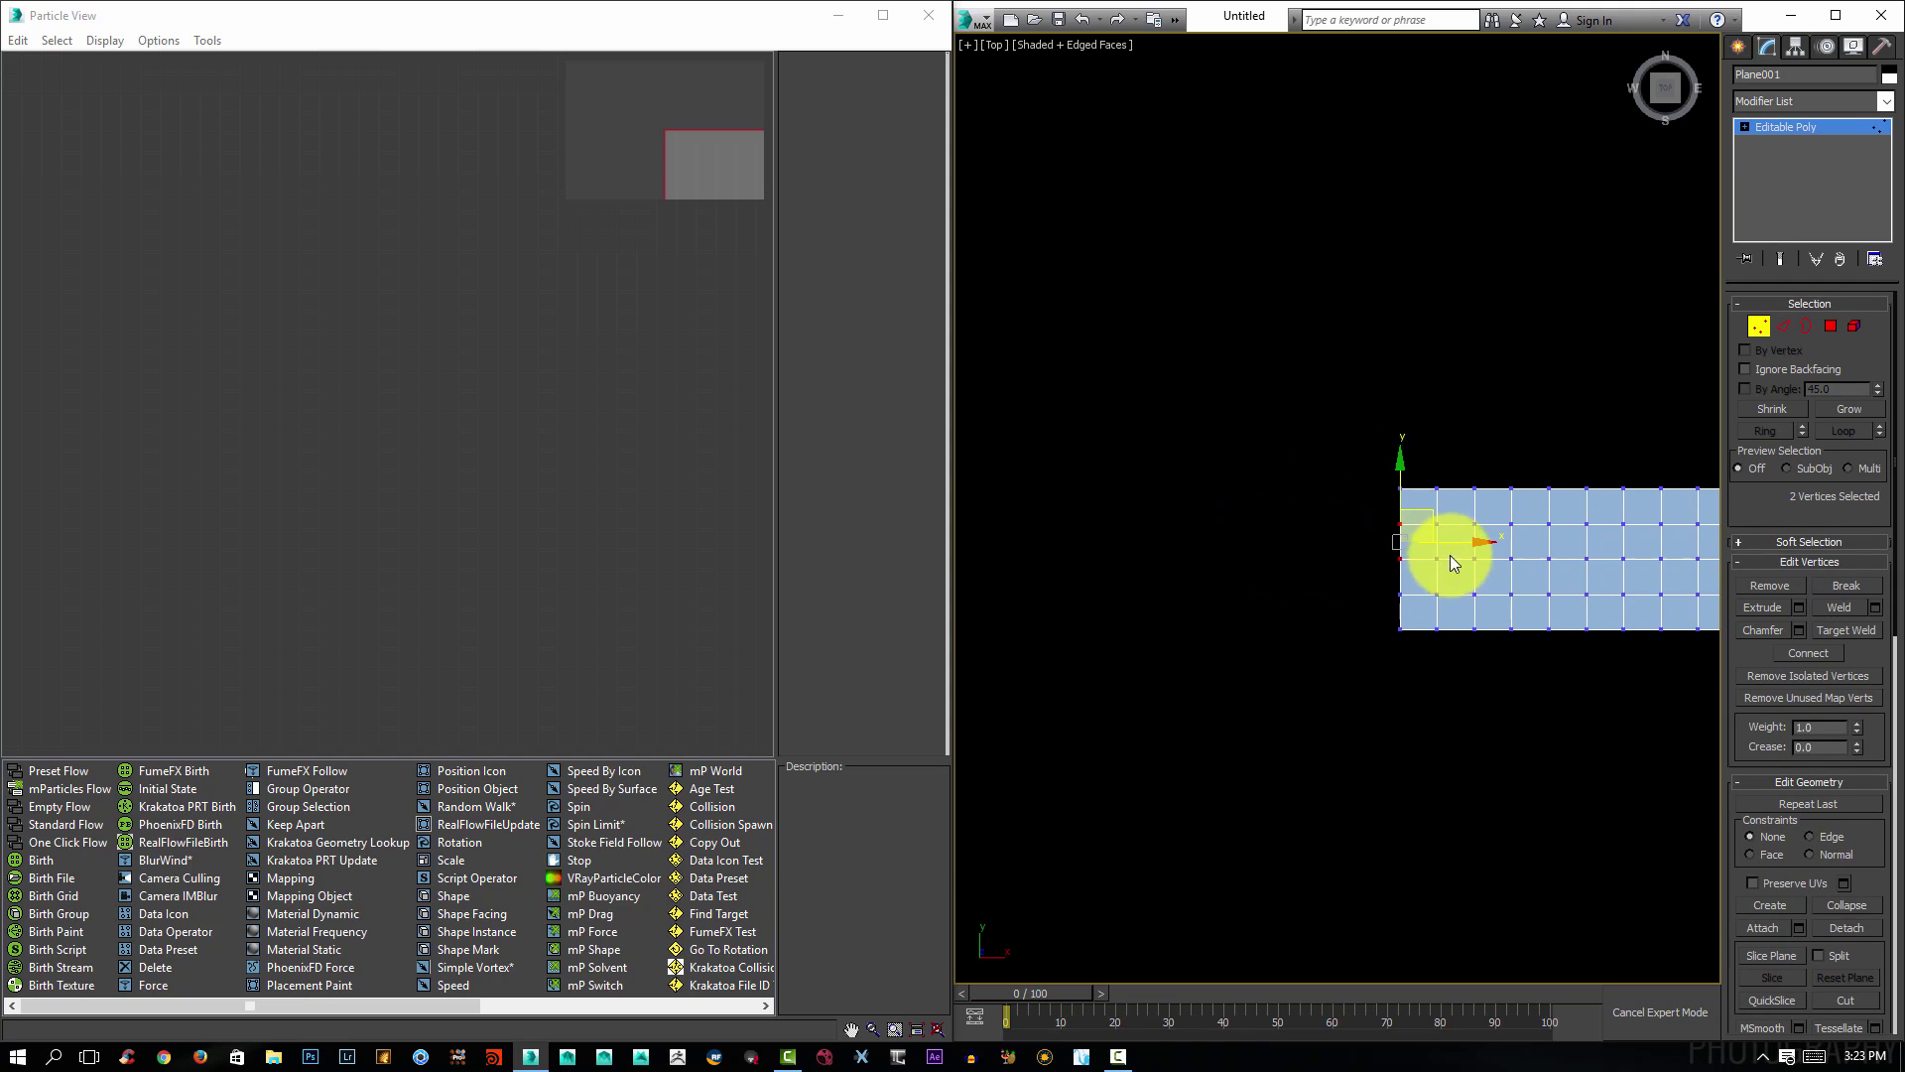
pyautogui.moveTo(1450, 541); pyautogui.dragTo(1374, 545)
pyautogui.moveTo(1473, 585); pyautogui.dragTo(1324, 548, button='middle')
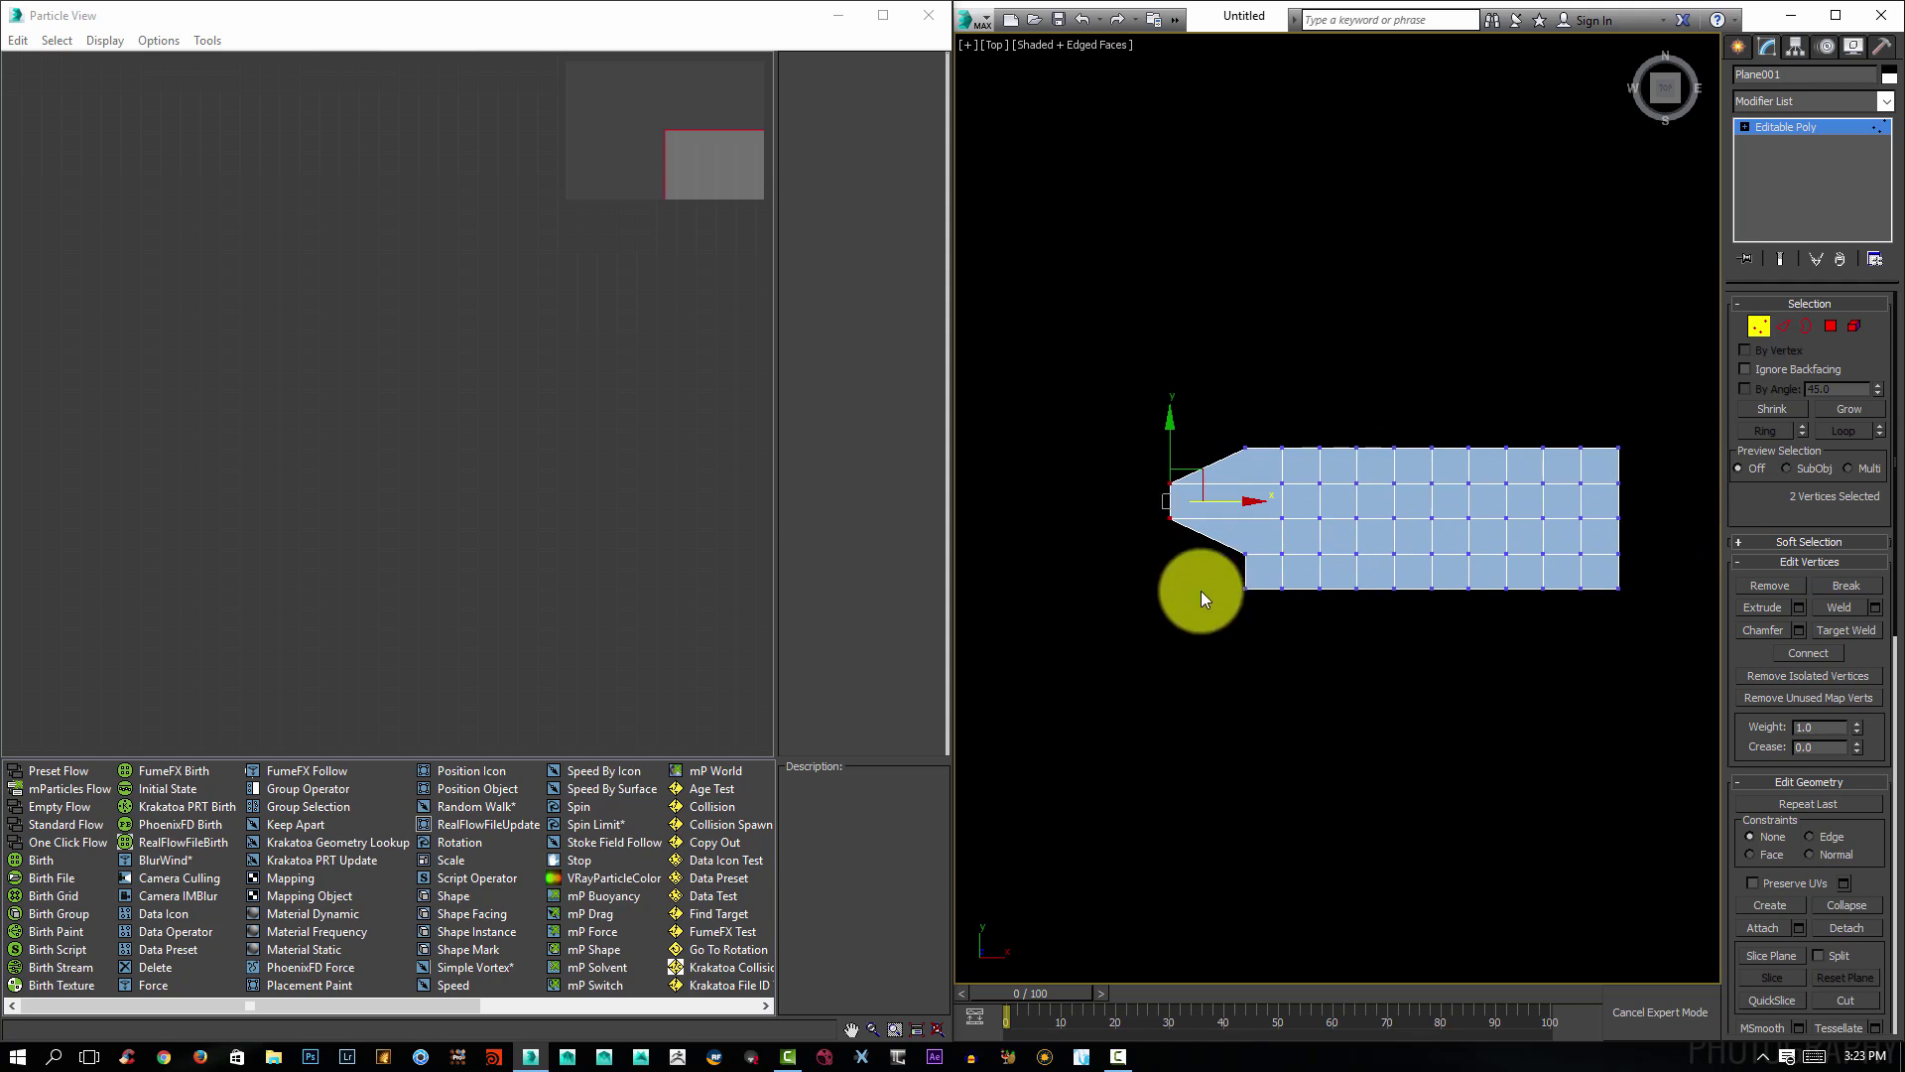
# Move vertices along the left half of the plane's lower edge to make its outline uneven and bulging.
pyautogui.moveTo(1205, 581); pyautogui.dragTo(1386, 600)
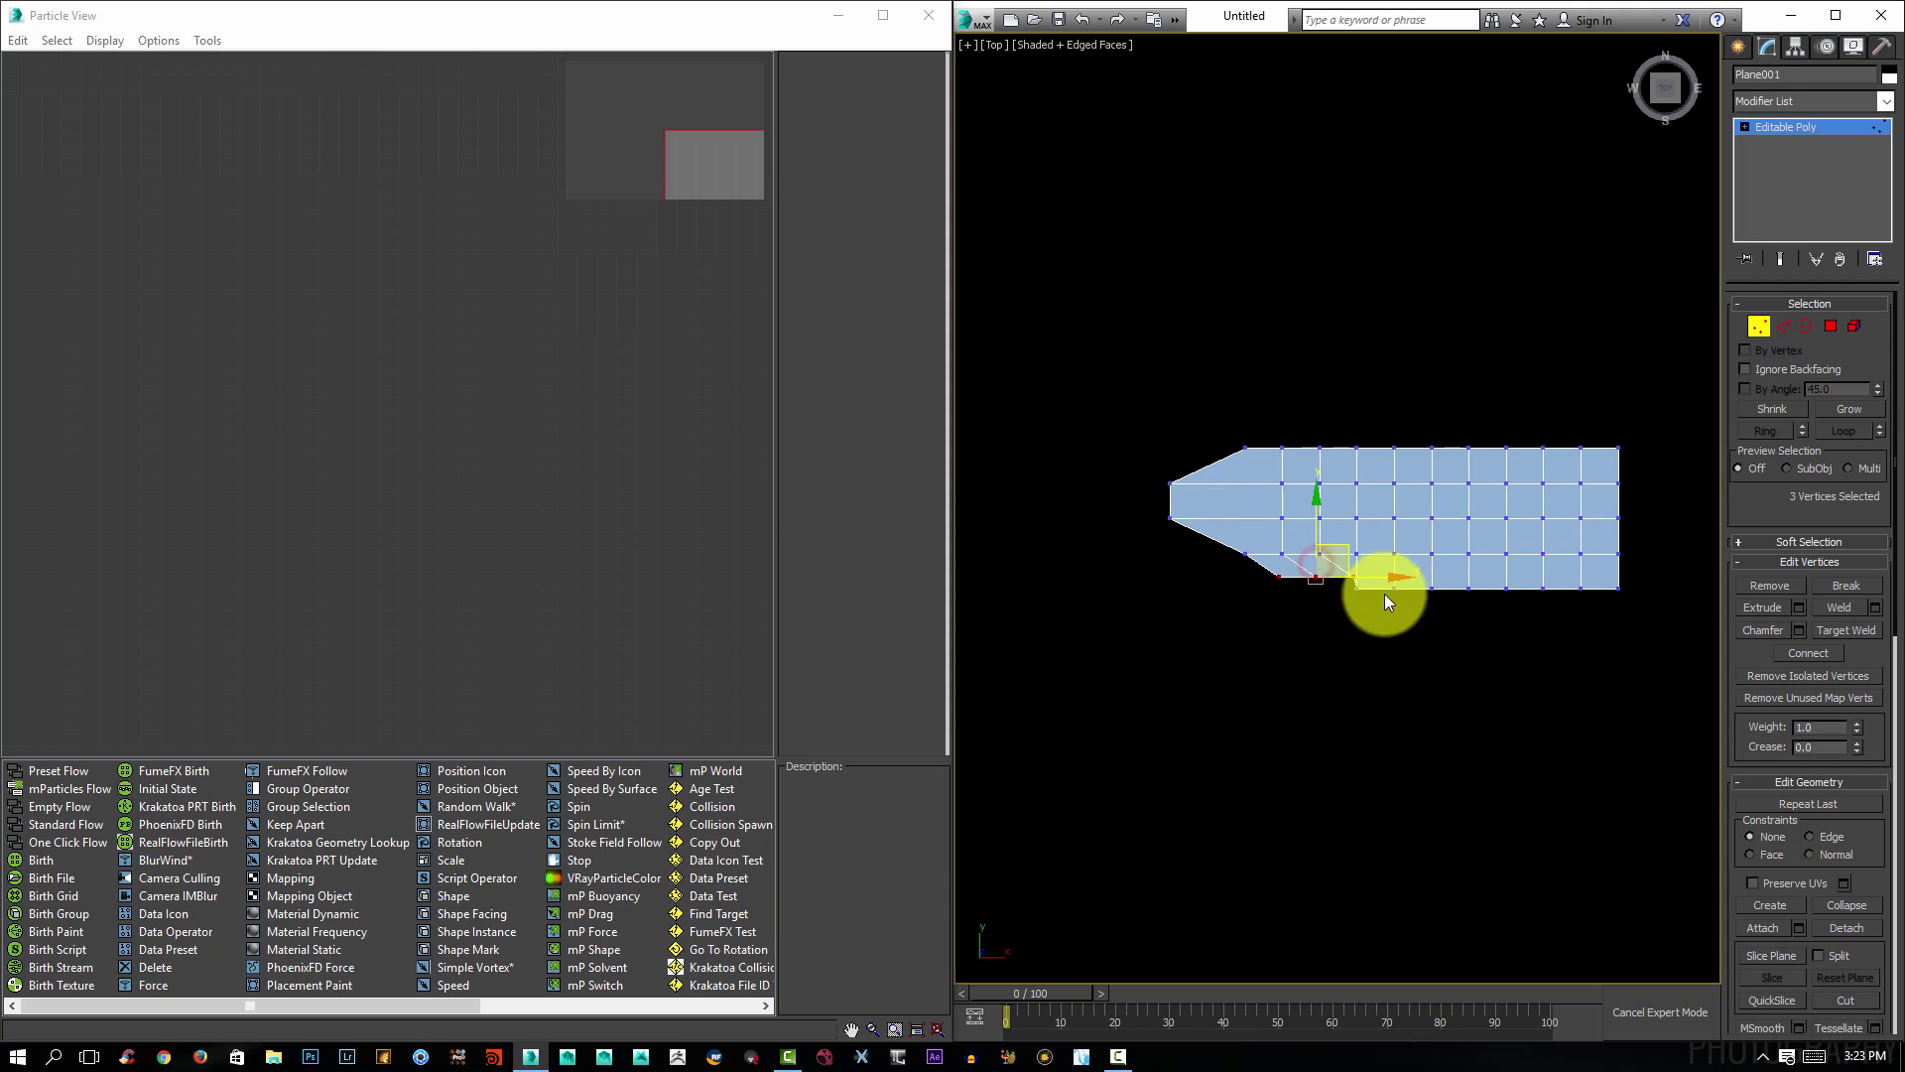
pyautogui.moveTo(1302, 644); pyautogui.dragTo(1391, 617)
pyautogui.moveTo(1469, 568); pyautogui.dragTo(1486, 600)
pyautogui.click(1352, 578)
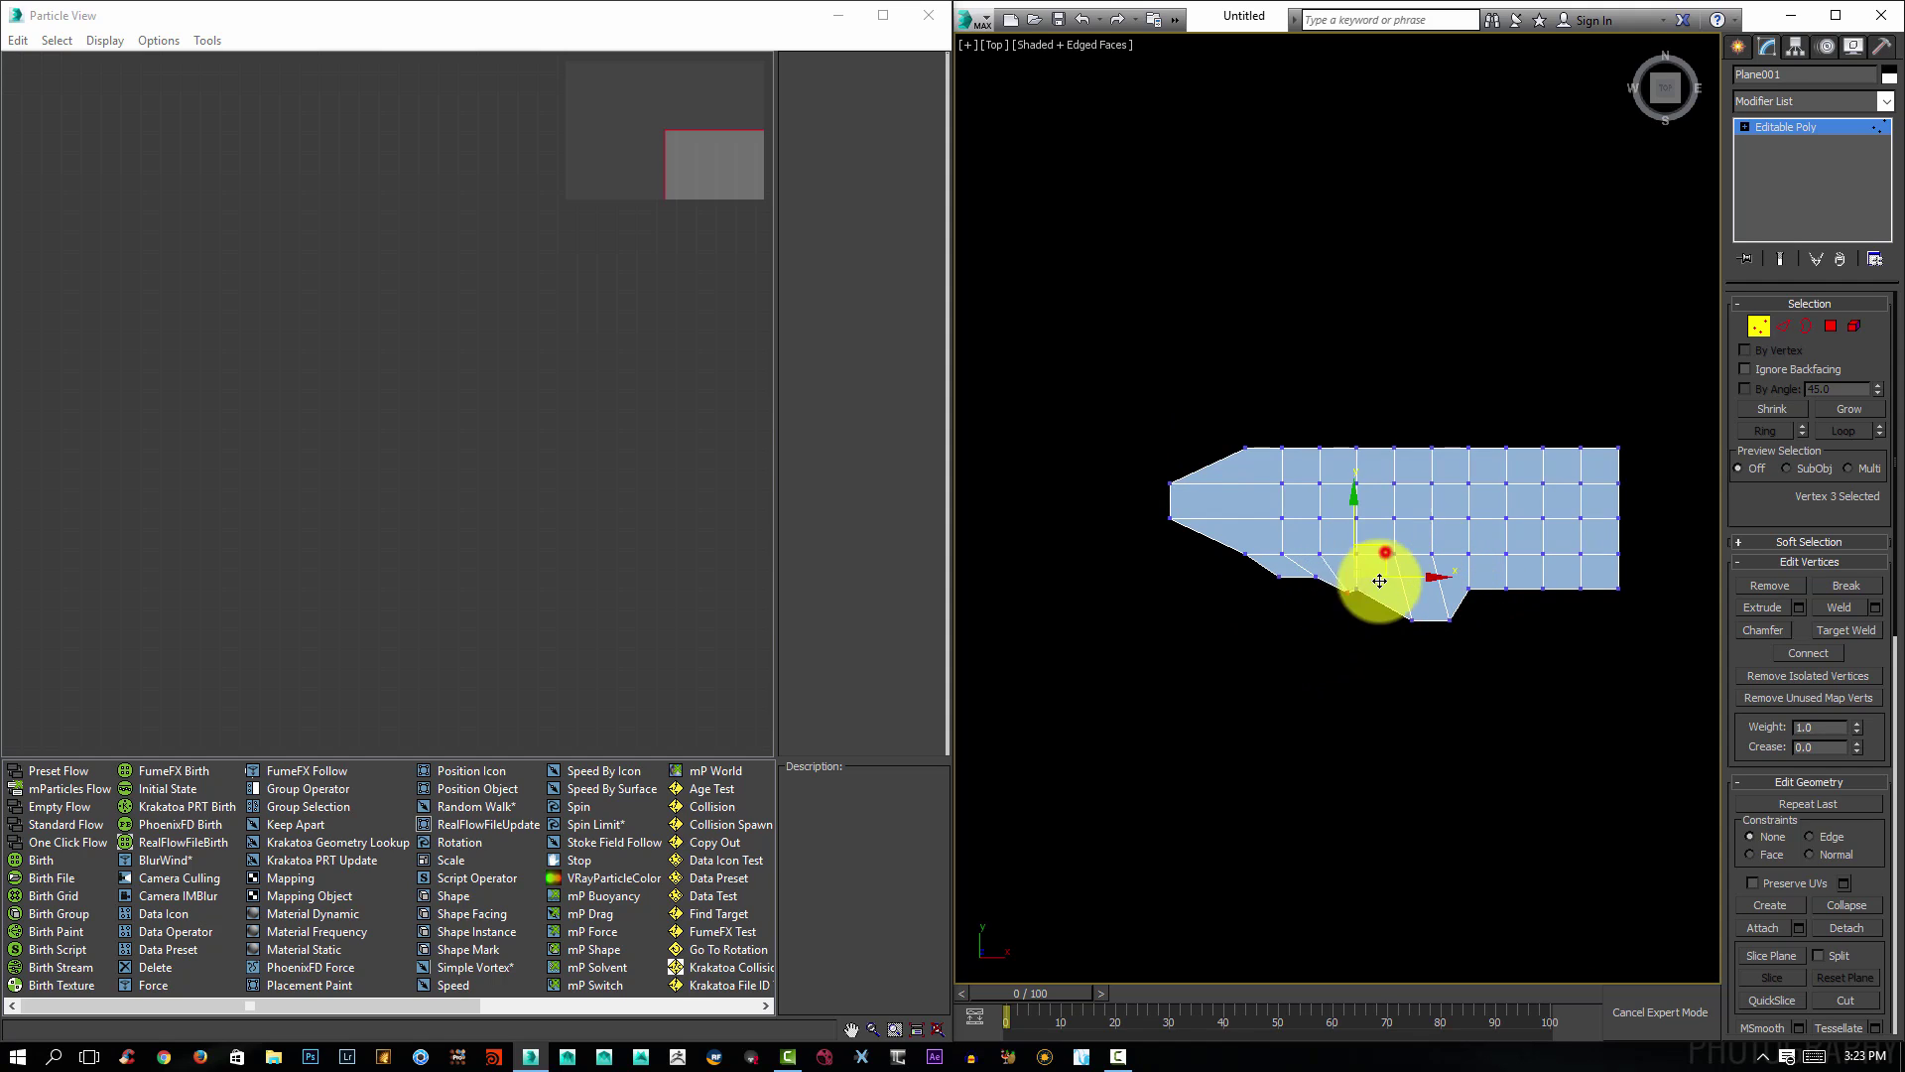
pyautogui.click(1312, 575)
pyautogui.click(1312, 576)
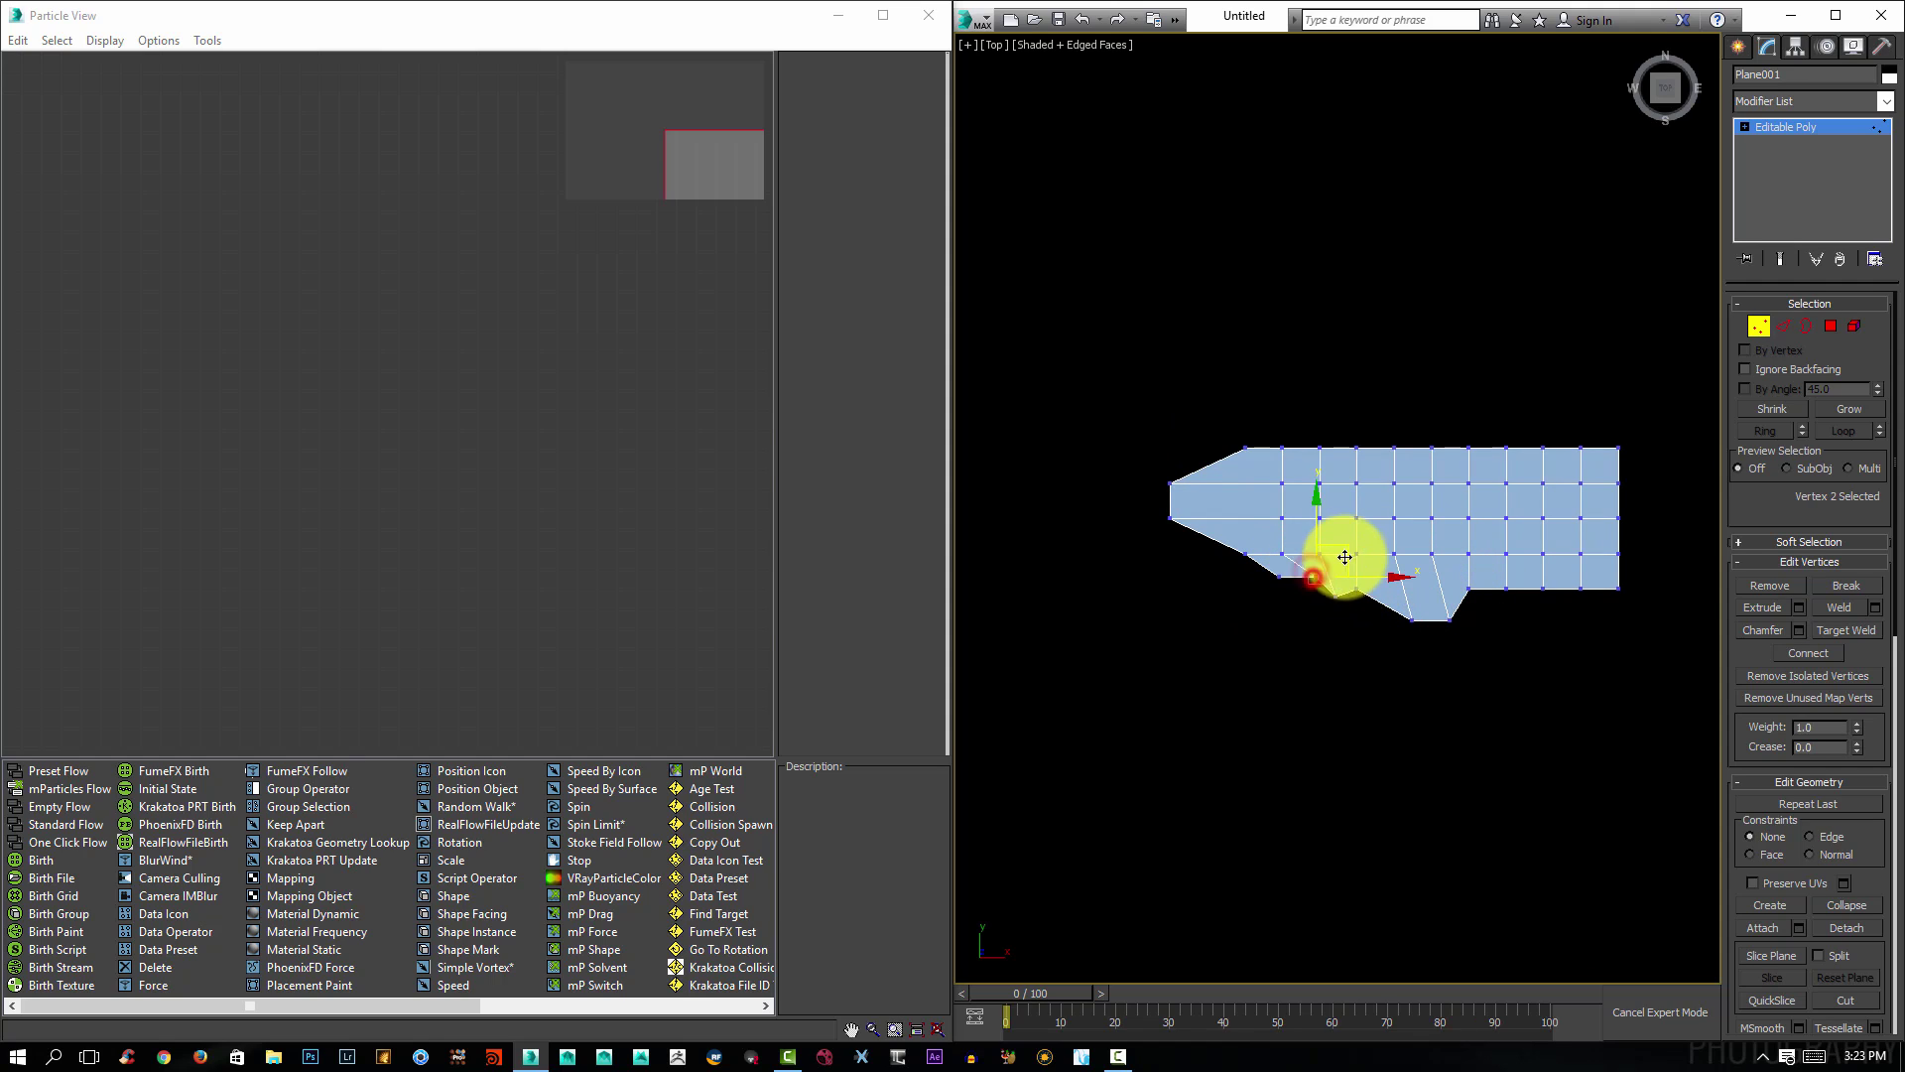
# Reshape the plane's upper edge, right end and lower-right edge by moving vertices into irregular bumps for a cloud-like outline.
pyautogui.moveTo(1363, 464); pyautogui.dragTo(1401, 397)
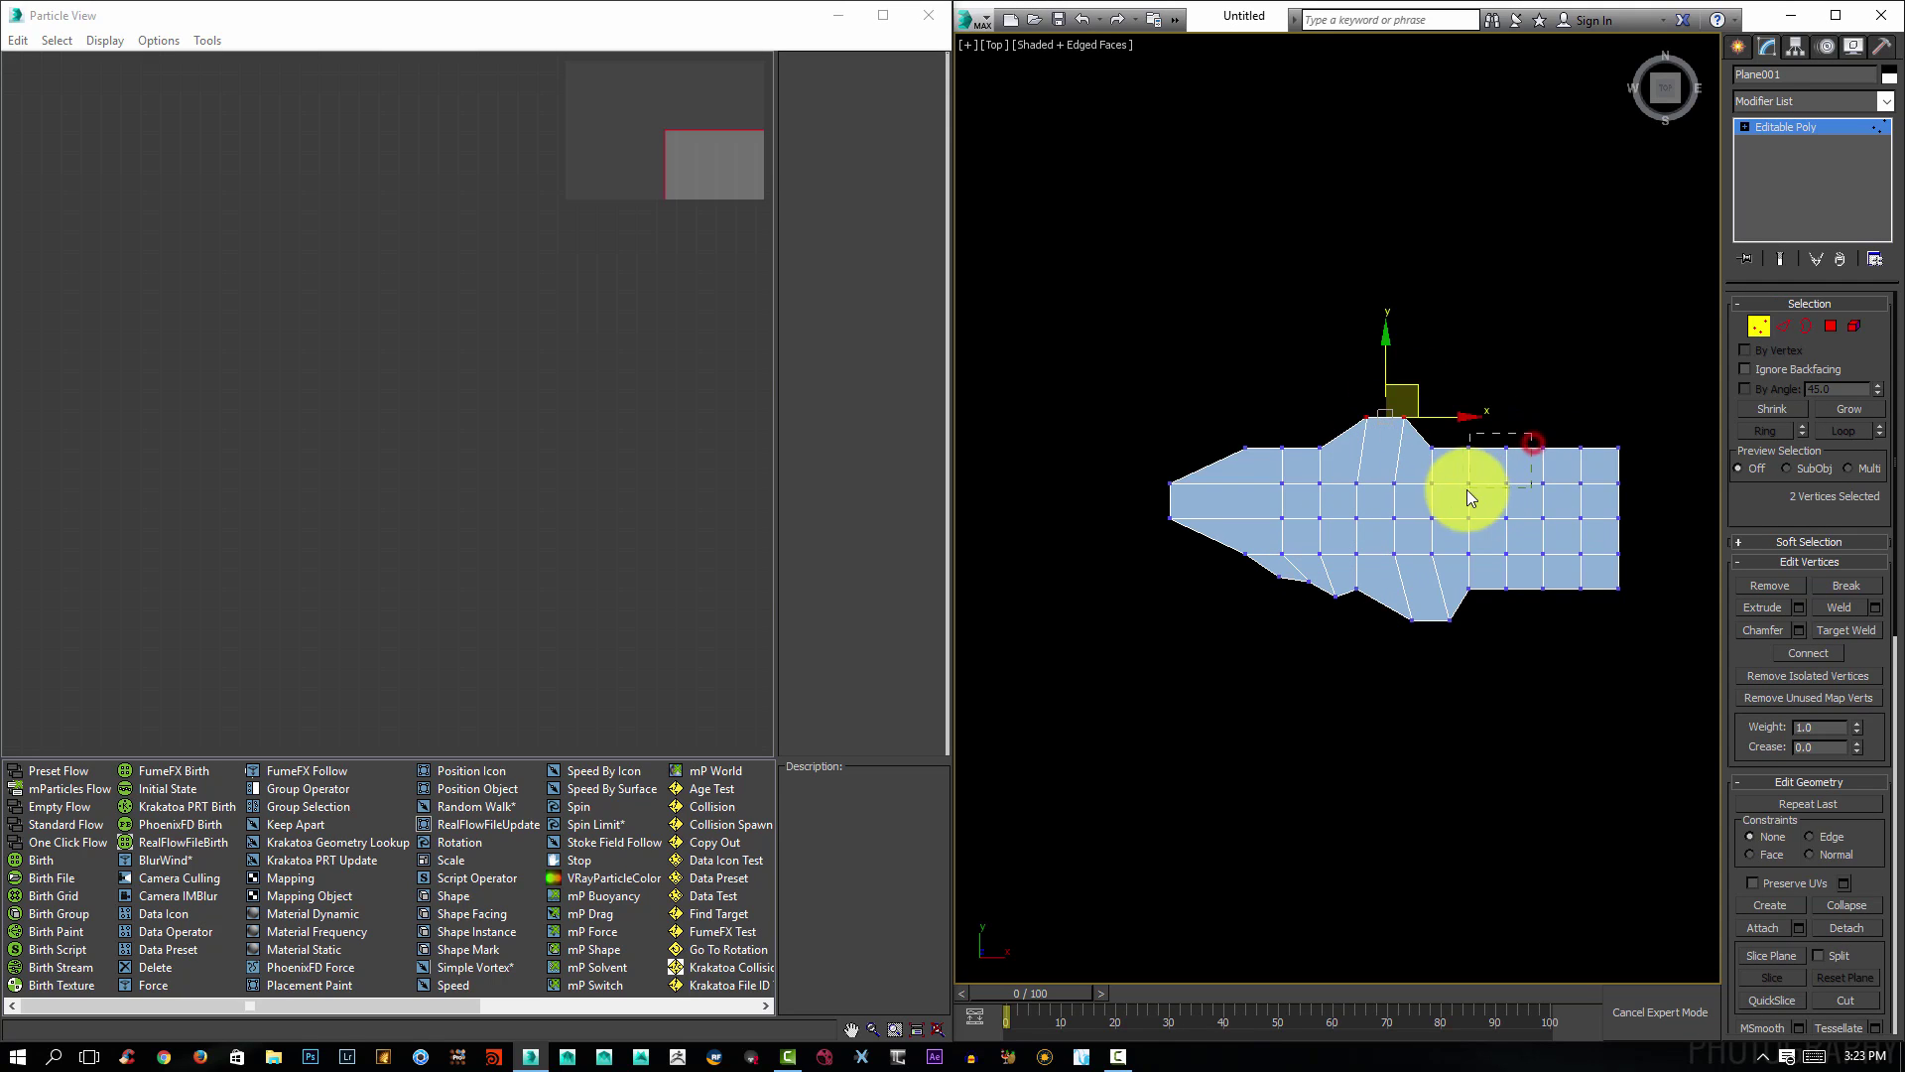
pyautogui.moveTo(1467, 490); pyautogui.dragTo(1560, 383)
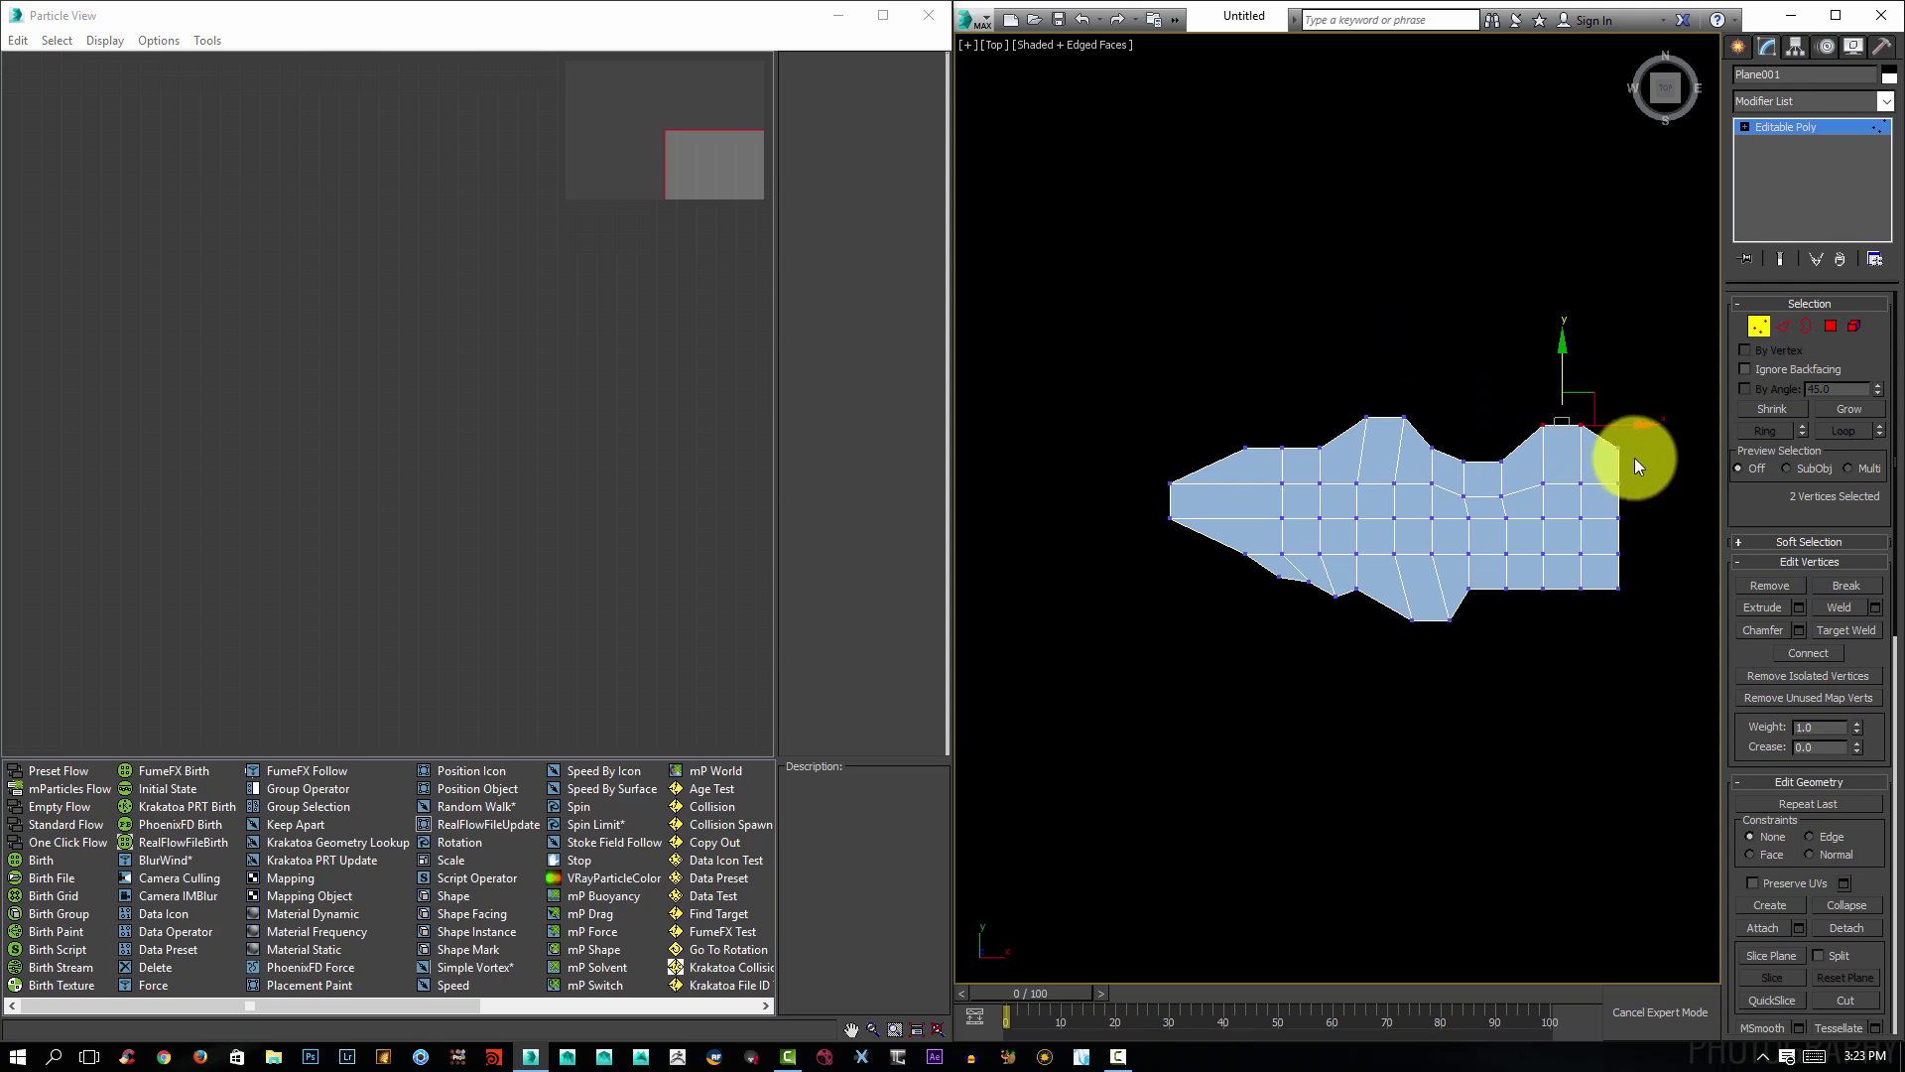
pyautogui.moveTo(1605, 546); pyautogui.dragTo(1548, 618)
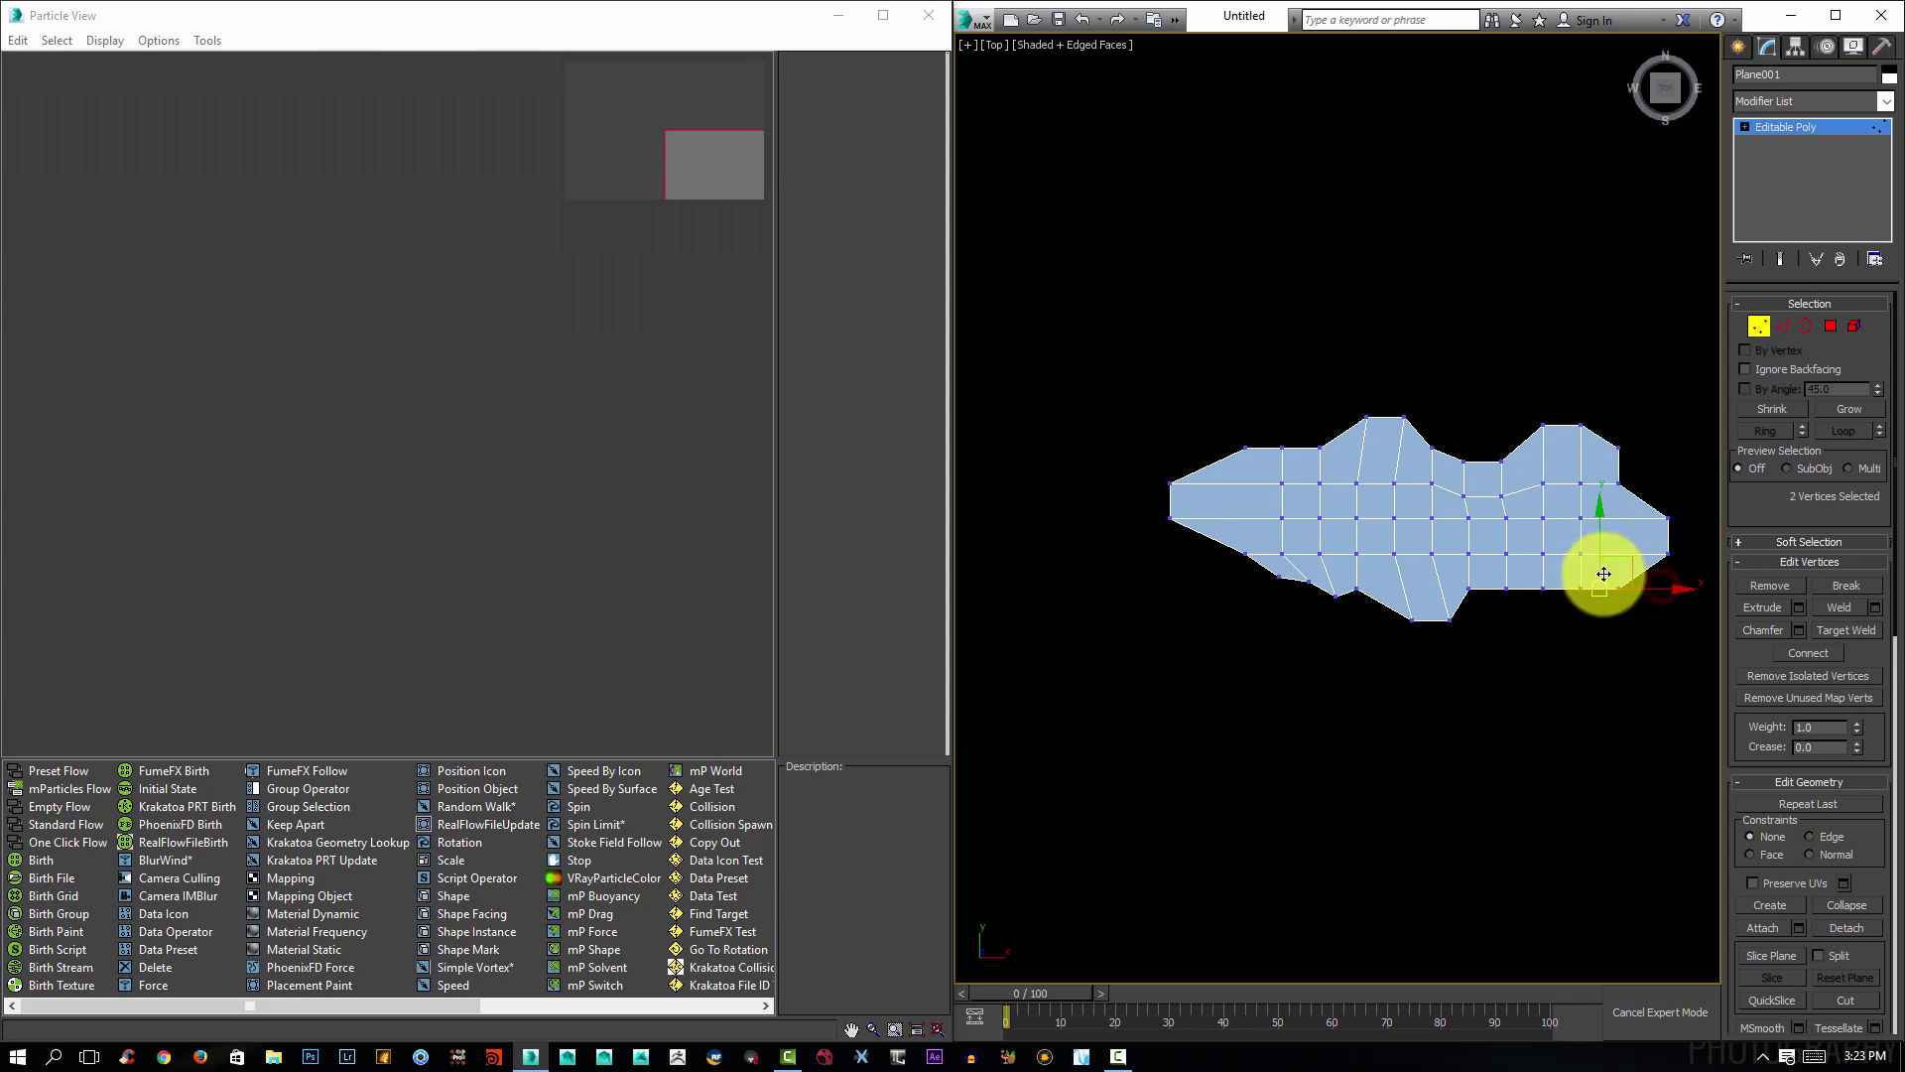
pyautogui.moveTo(1628, 560); pyautogui.dragTo(1615, 568)
pyautogui.moveTo(1505, 601); pyautogui.dragTo(1548, 585)
pyautogui.moveTo(1543, 526); pyautogui.dragTo(1532, 585, button='middle')
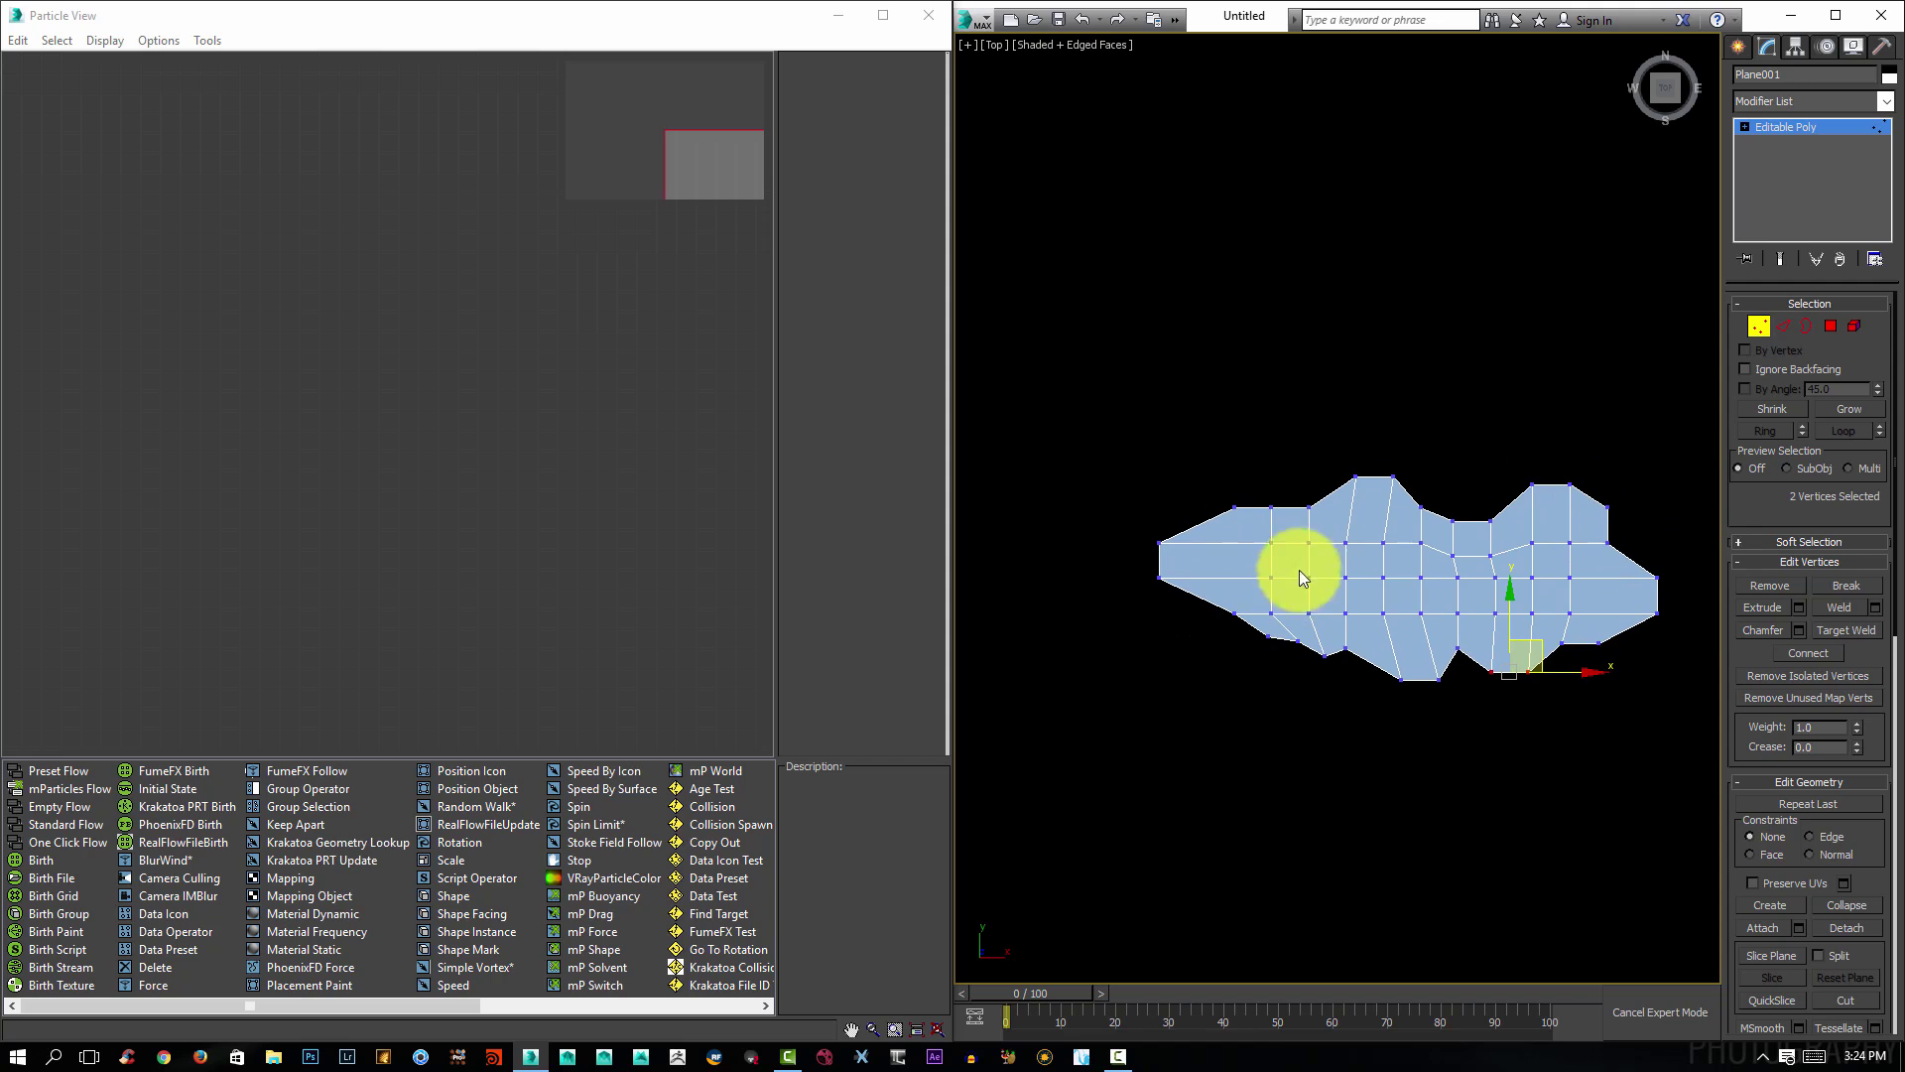
pyautogui.moveTo(1306, 591); pyautogui.dragTo(1252, 552)
# Apply a TurboSmooth modifier to the reshaped plane with 2 iterations.
pyautogui.keyDown('alt'); pyautogui.moveTo(1515, 536); pyautogui.dragTo(1361, 473, button='middle'); pyautogui.keyUp('alt')
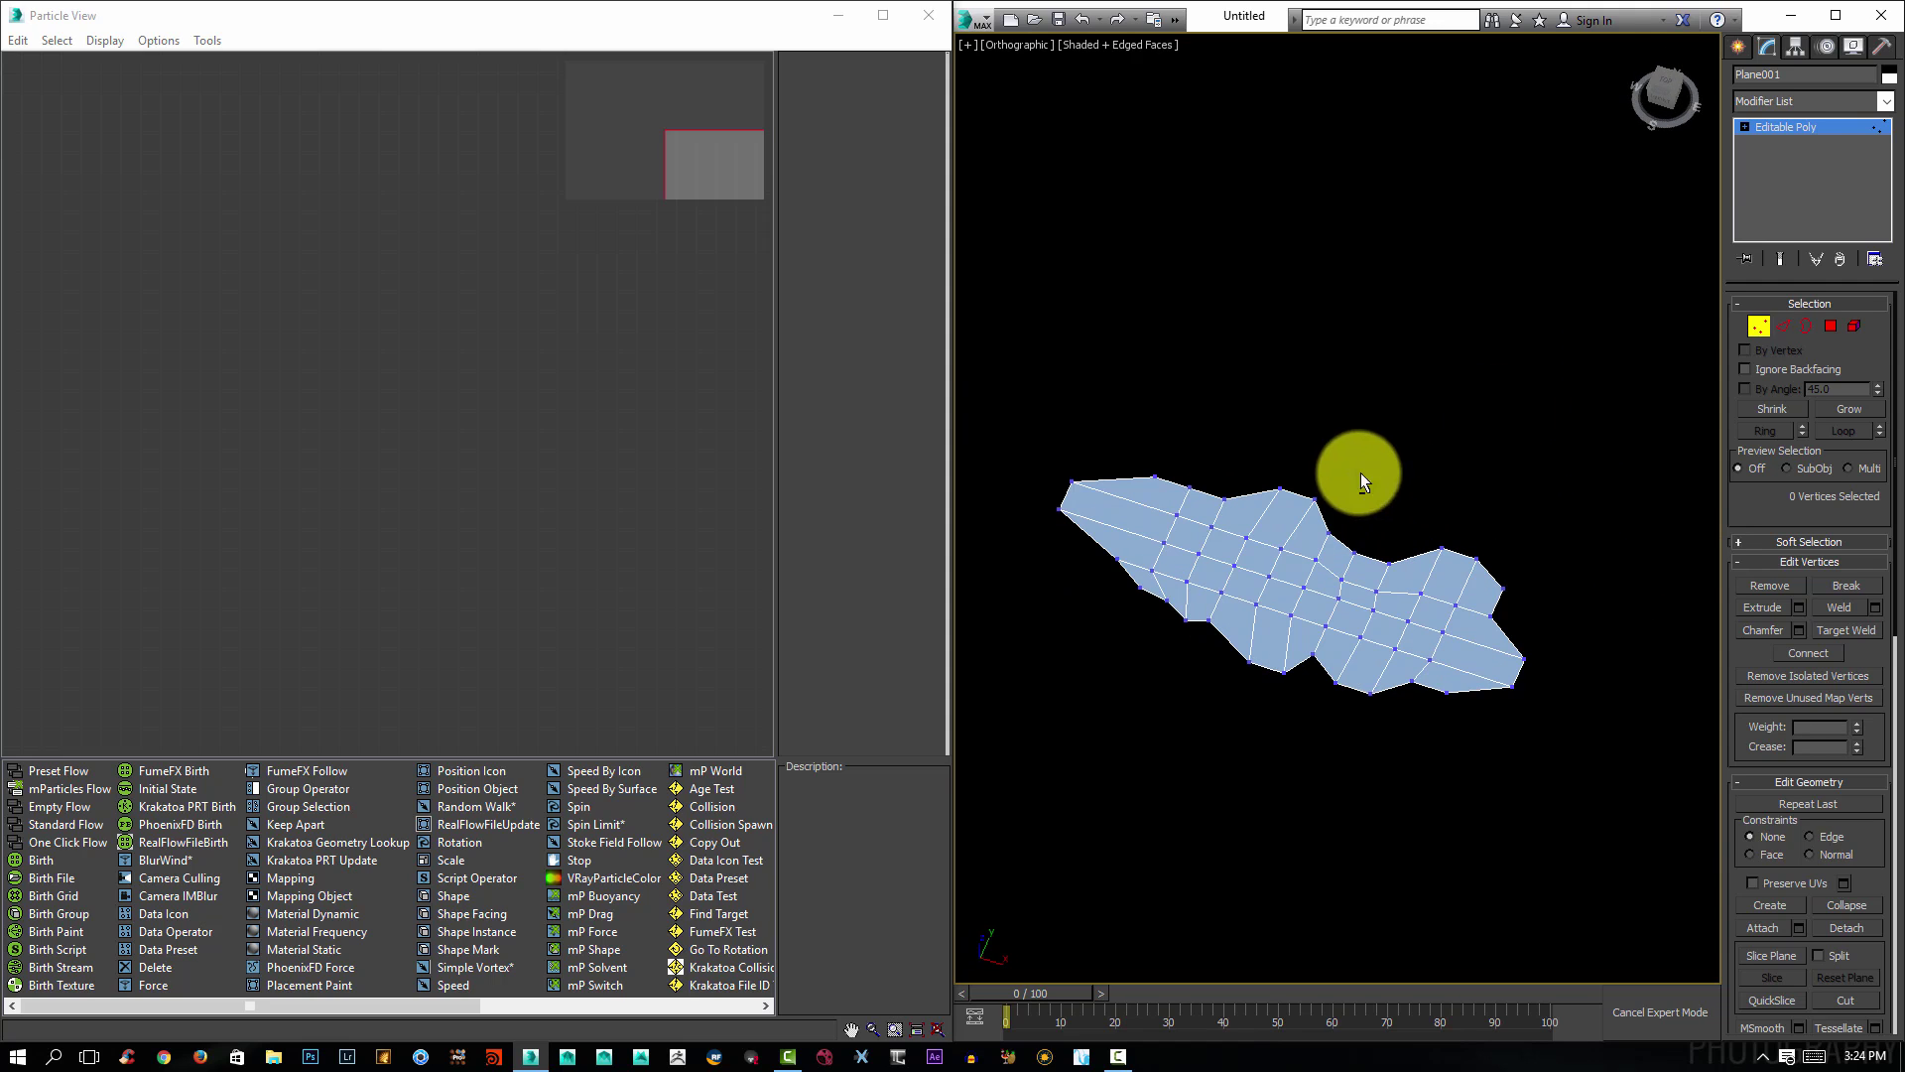
pyautogui.click(1869, 103)
pyautogui.moveTo(1885, 164); pyautogui.dragTo(1895, 650)
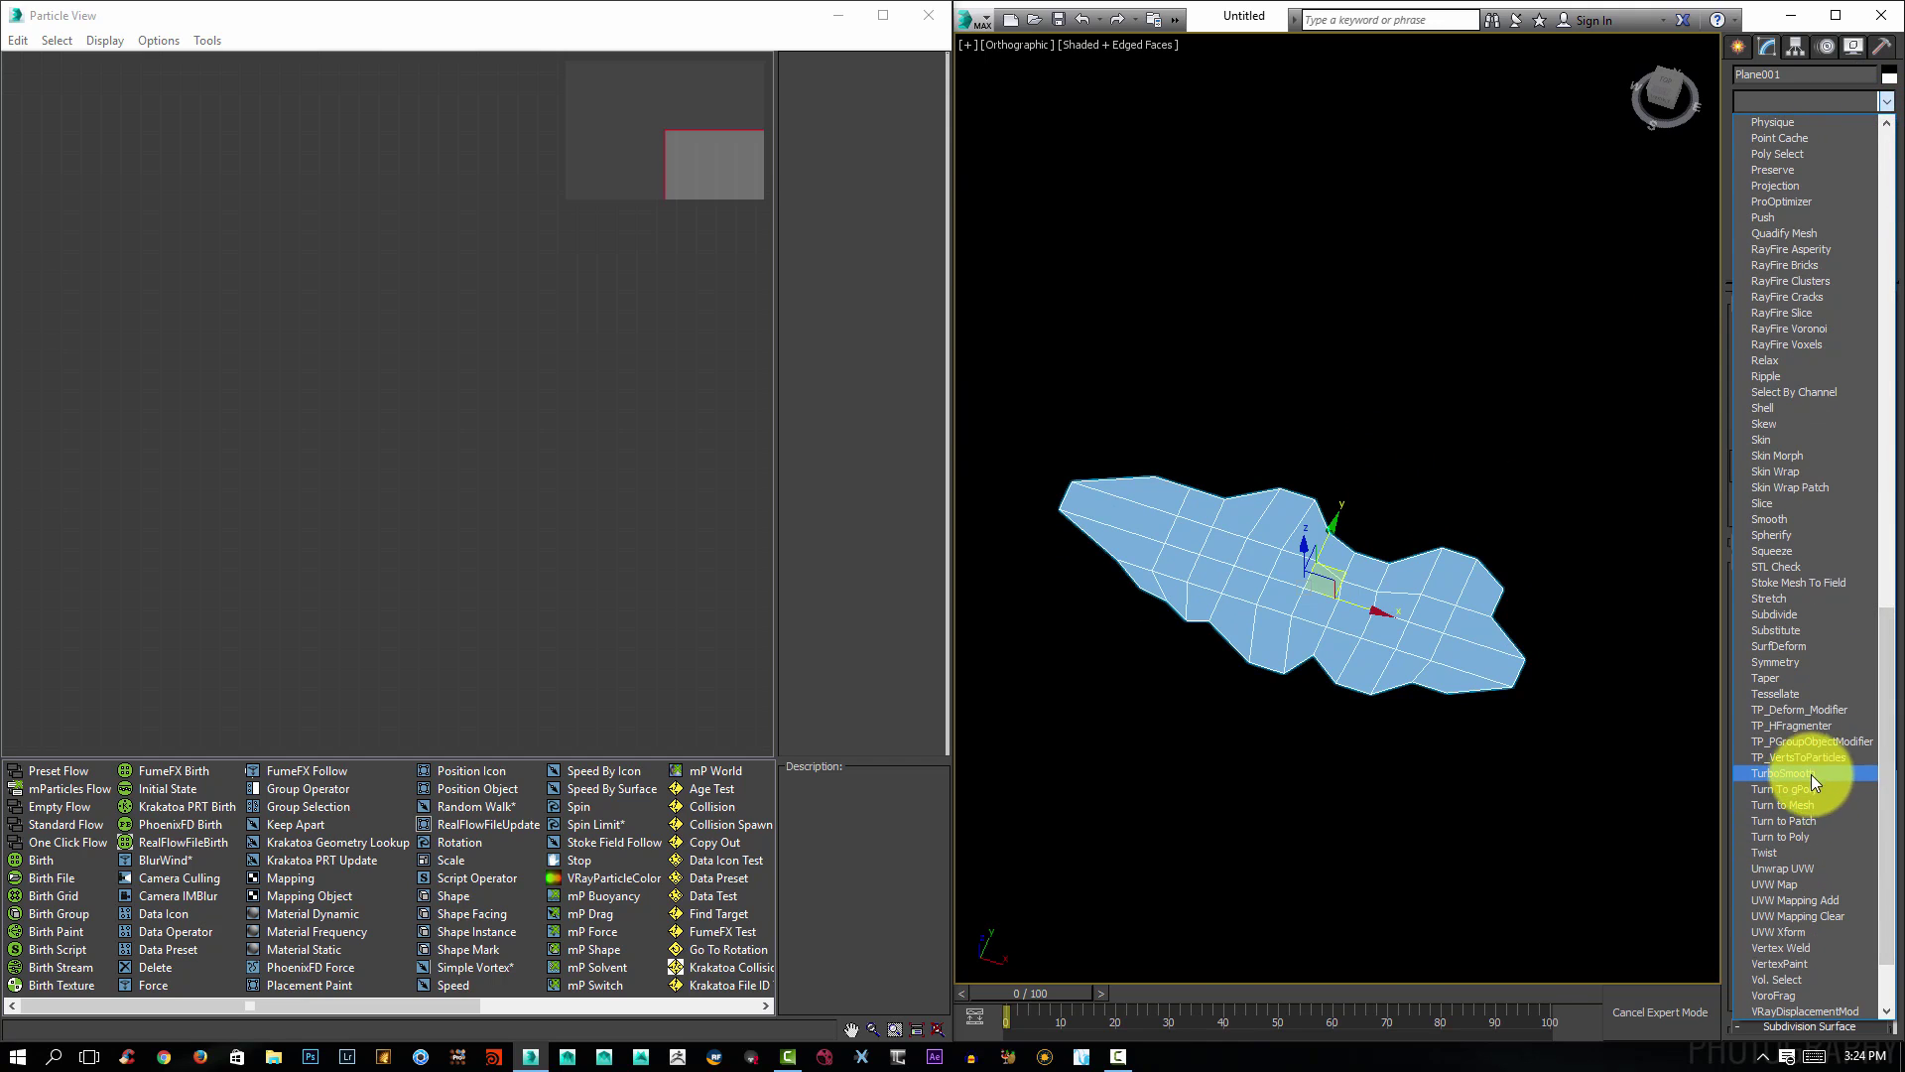
pyautogui.click(1808, 772)
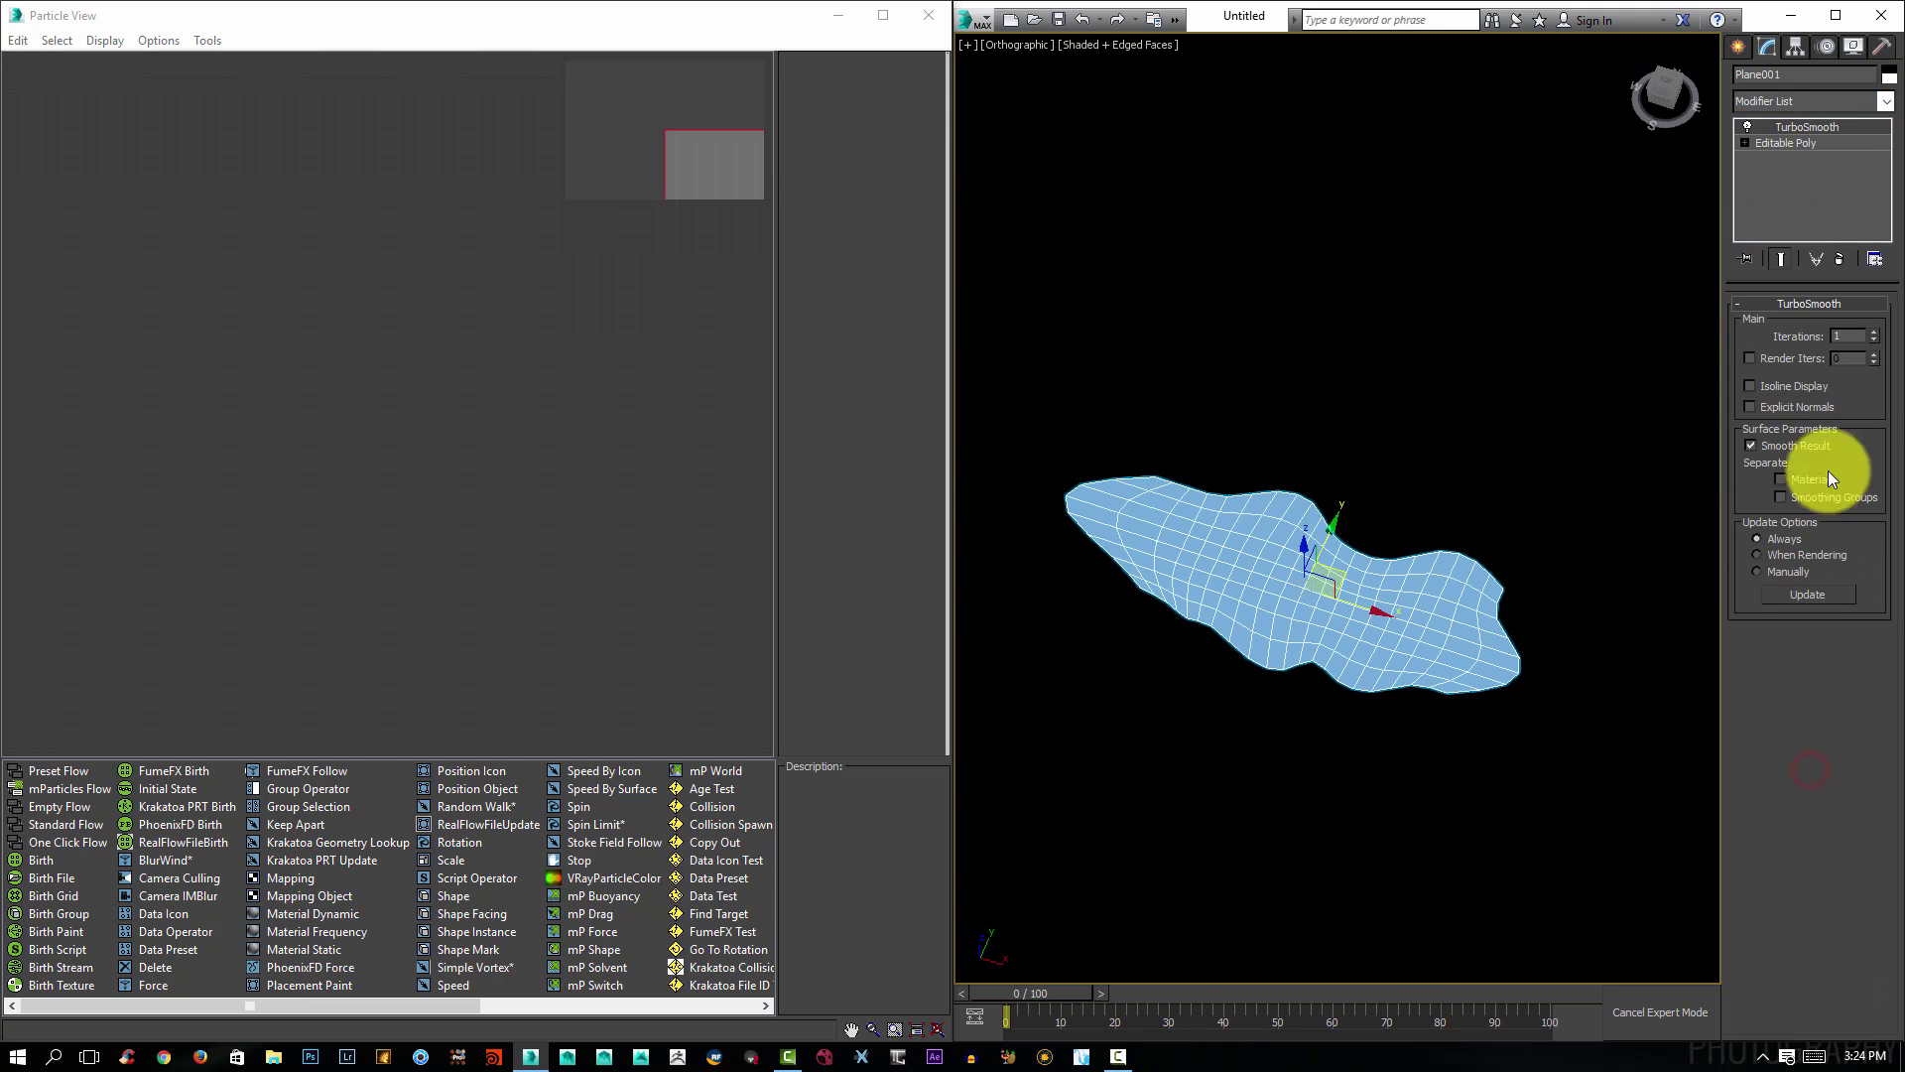
pyautogui.click(1873, 333)
pyautogui.keyDown('alt'); pyautogui.moveTo(1479, 480); pyautogui.dragTo(1469, 437, button='middle'); pyautogui.keyUp('alt')
# Add a Noise modifier to the smoothed plane with a Z strength of 10.
pyautogui.click(1885, 102)
pyautogui.moveTo(1888, 297); pyautogui.dragTo(1890, 497)
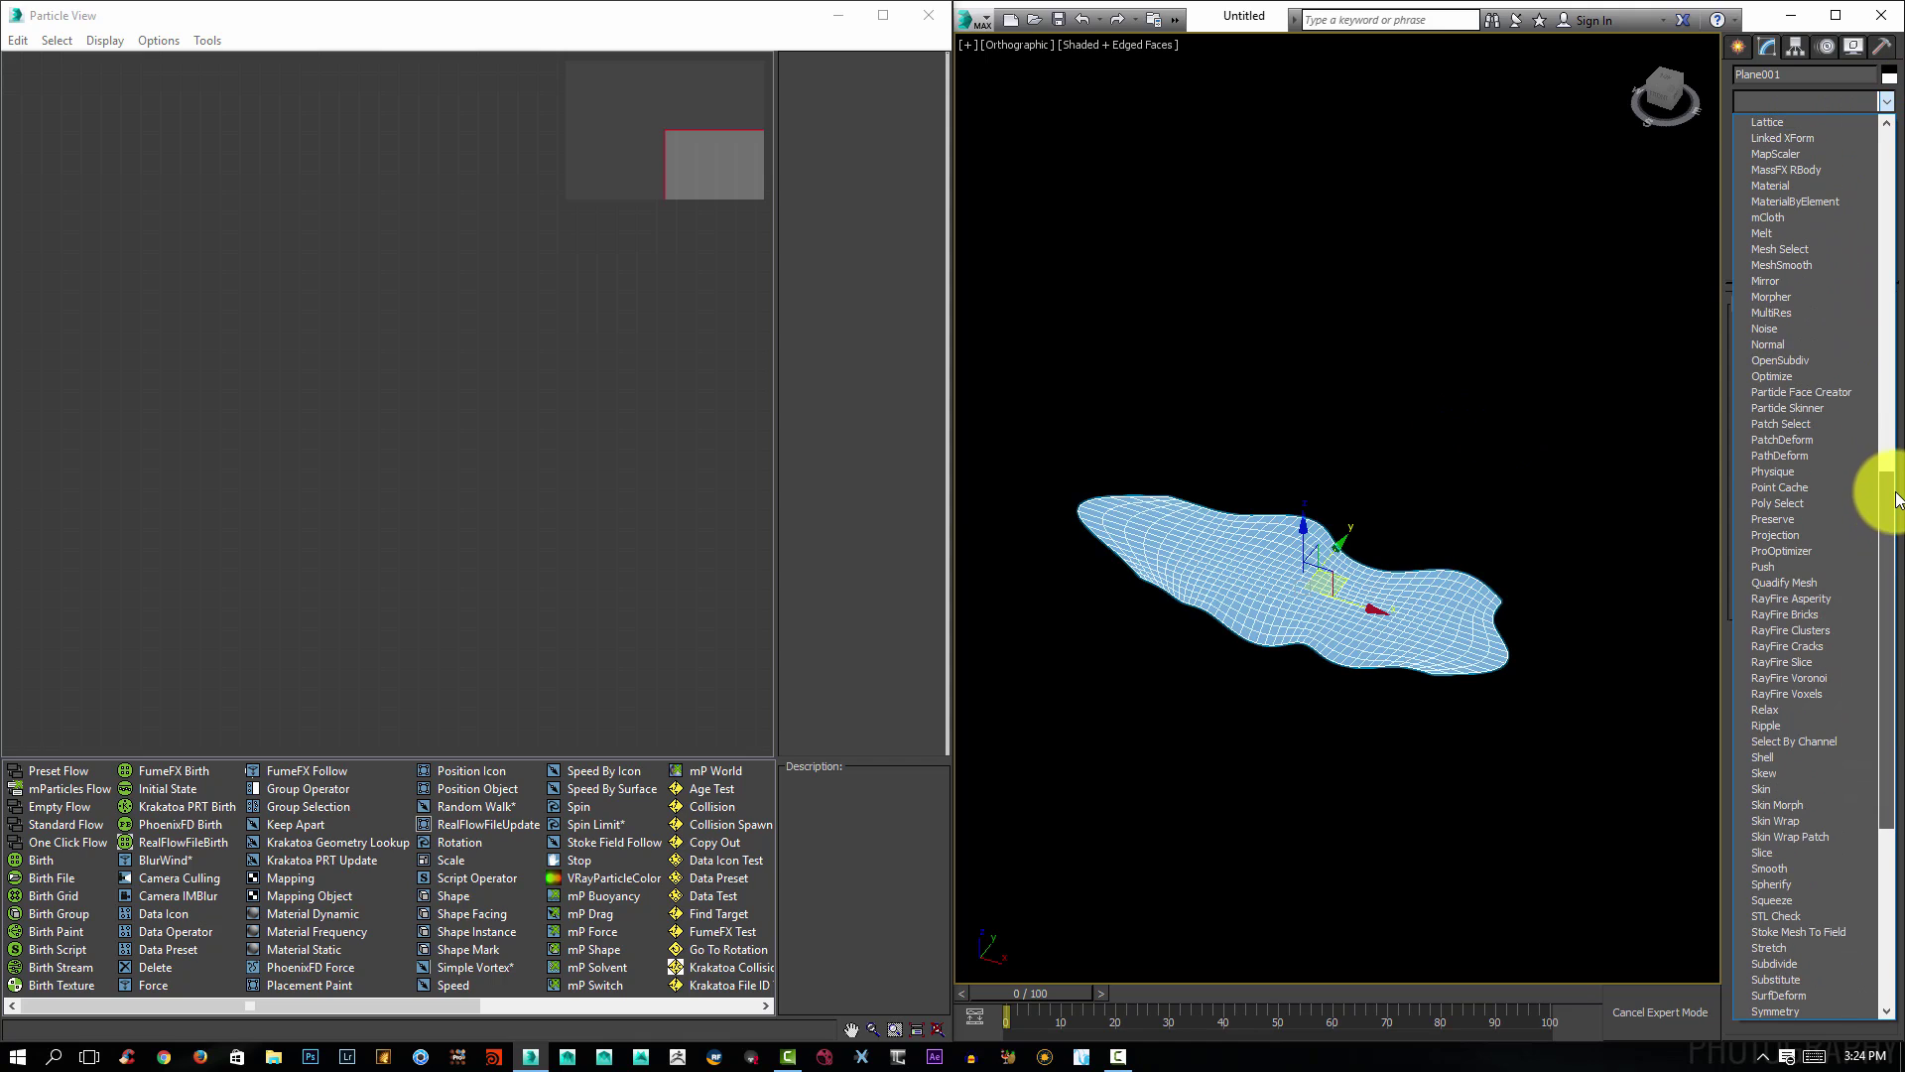
pyautogui.click(1784, 327)
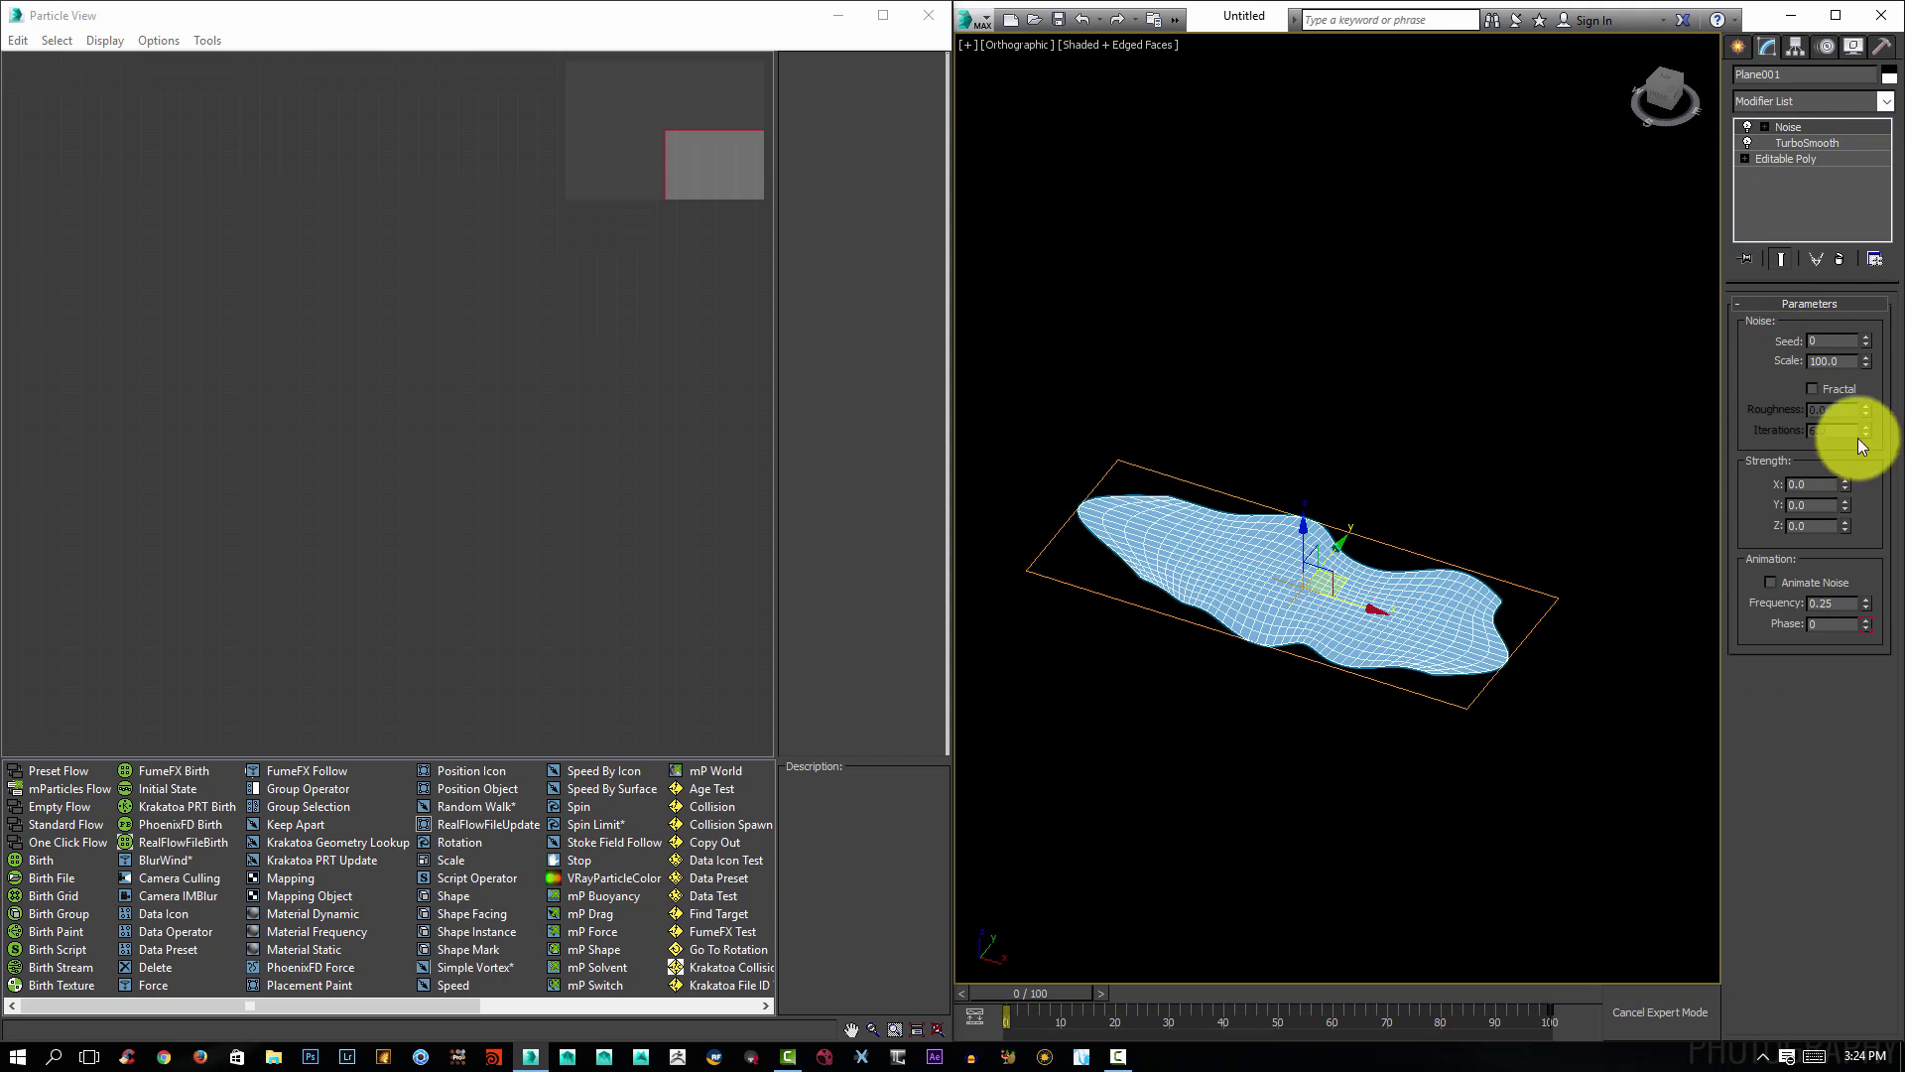
pyautogui.click(1829, 526)
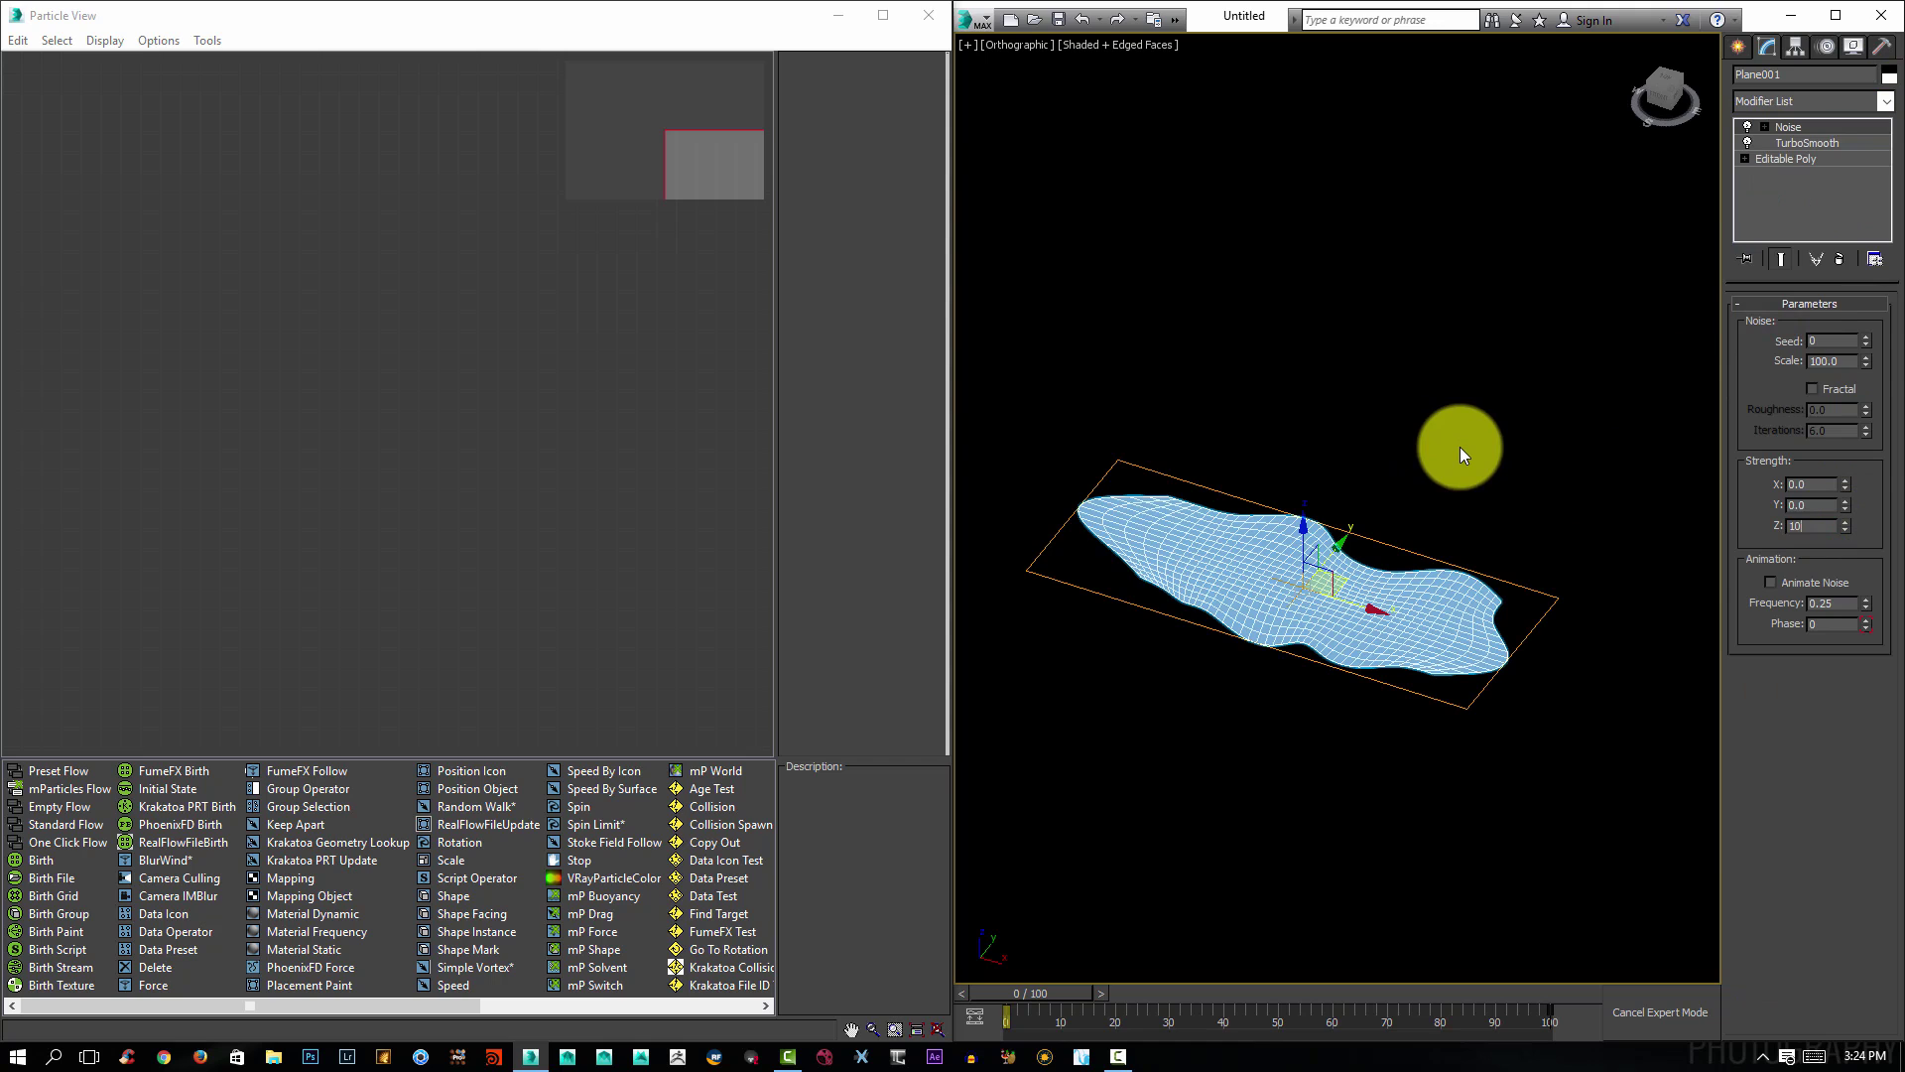
pyautogui.press('Return')
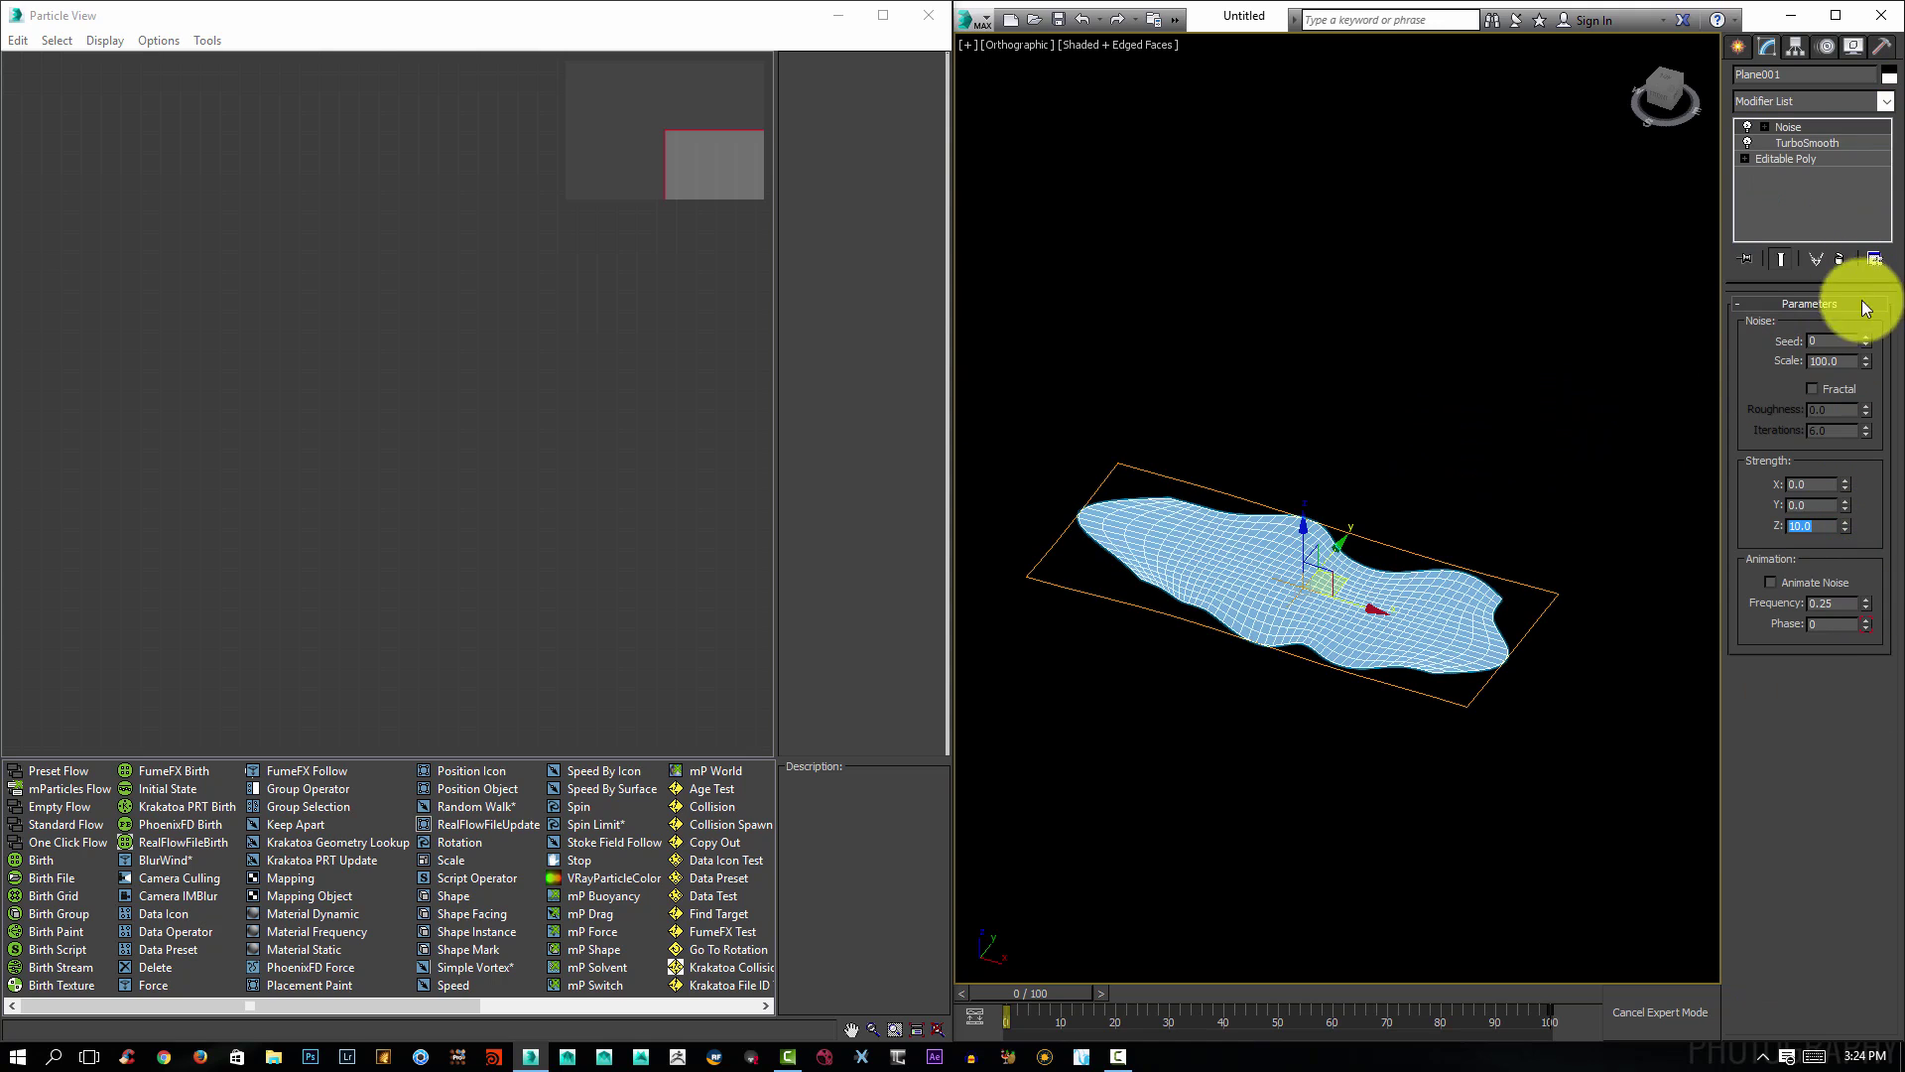
# Set the Noise scale to 15 and its Z strength to 13.3.
pyautogui.moveTo(1870, 368); pyautogui.dragTo(1886, 444)
pyautogui.keyDown('alt'); pyautogui.moveTo(1169, 391); pyautogui.dragTo(1646, 460, button='middle'); pyautogui.keyUp('alt')
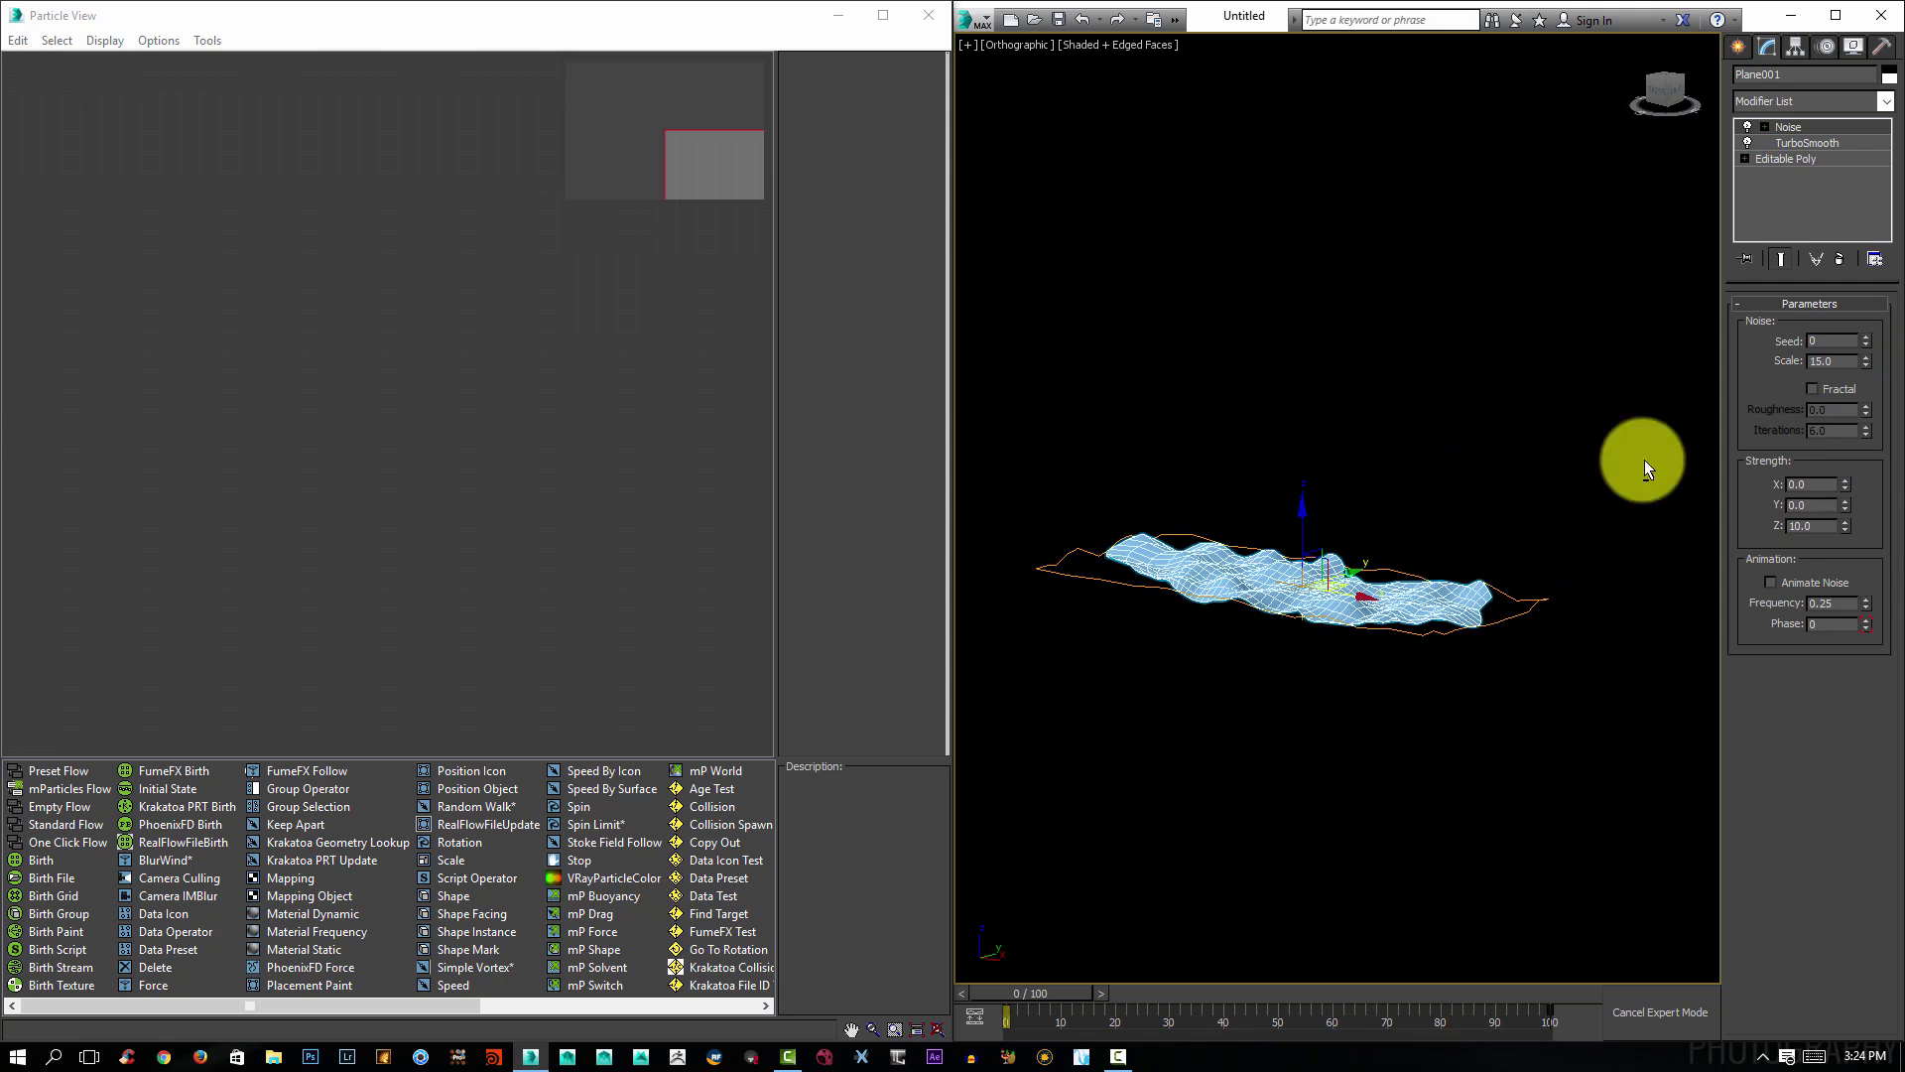
pyautogui.moveTo(1848, 522); pyautogui.dragTo(1820, 502)
pyautogui.keyDown('alt'); pyautogui.moveTo(1394, 585); pyautogui.dragTo(1474, 534, button='middle'); pyautogui.keyUp('alt')
# Convert the noisy mesh to an Editable Poly and rename it Emmitter.
pyautogui.rightClick(1474, 534)
pyautogui.moveTo(1575, 728)
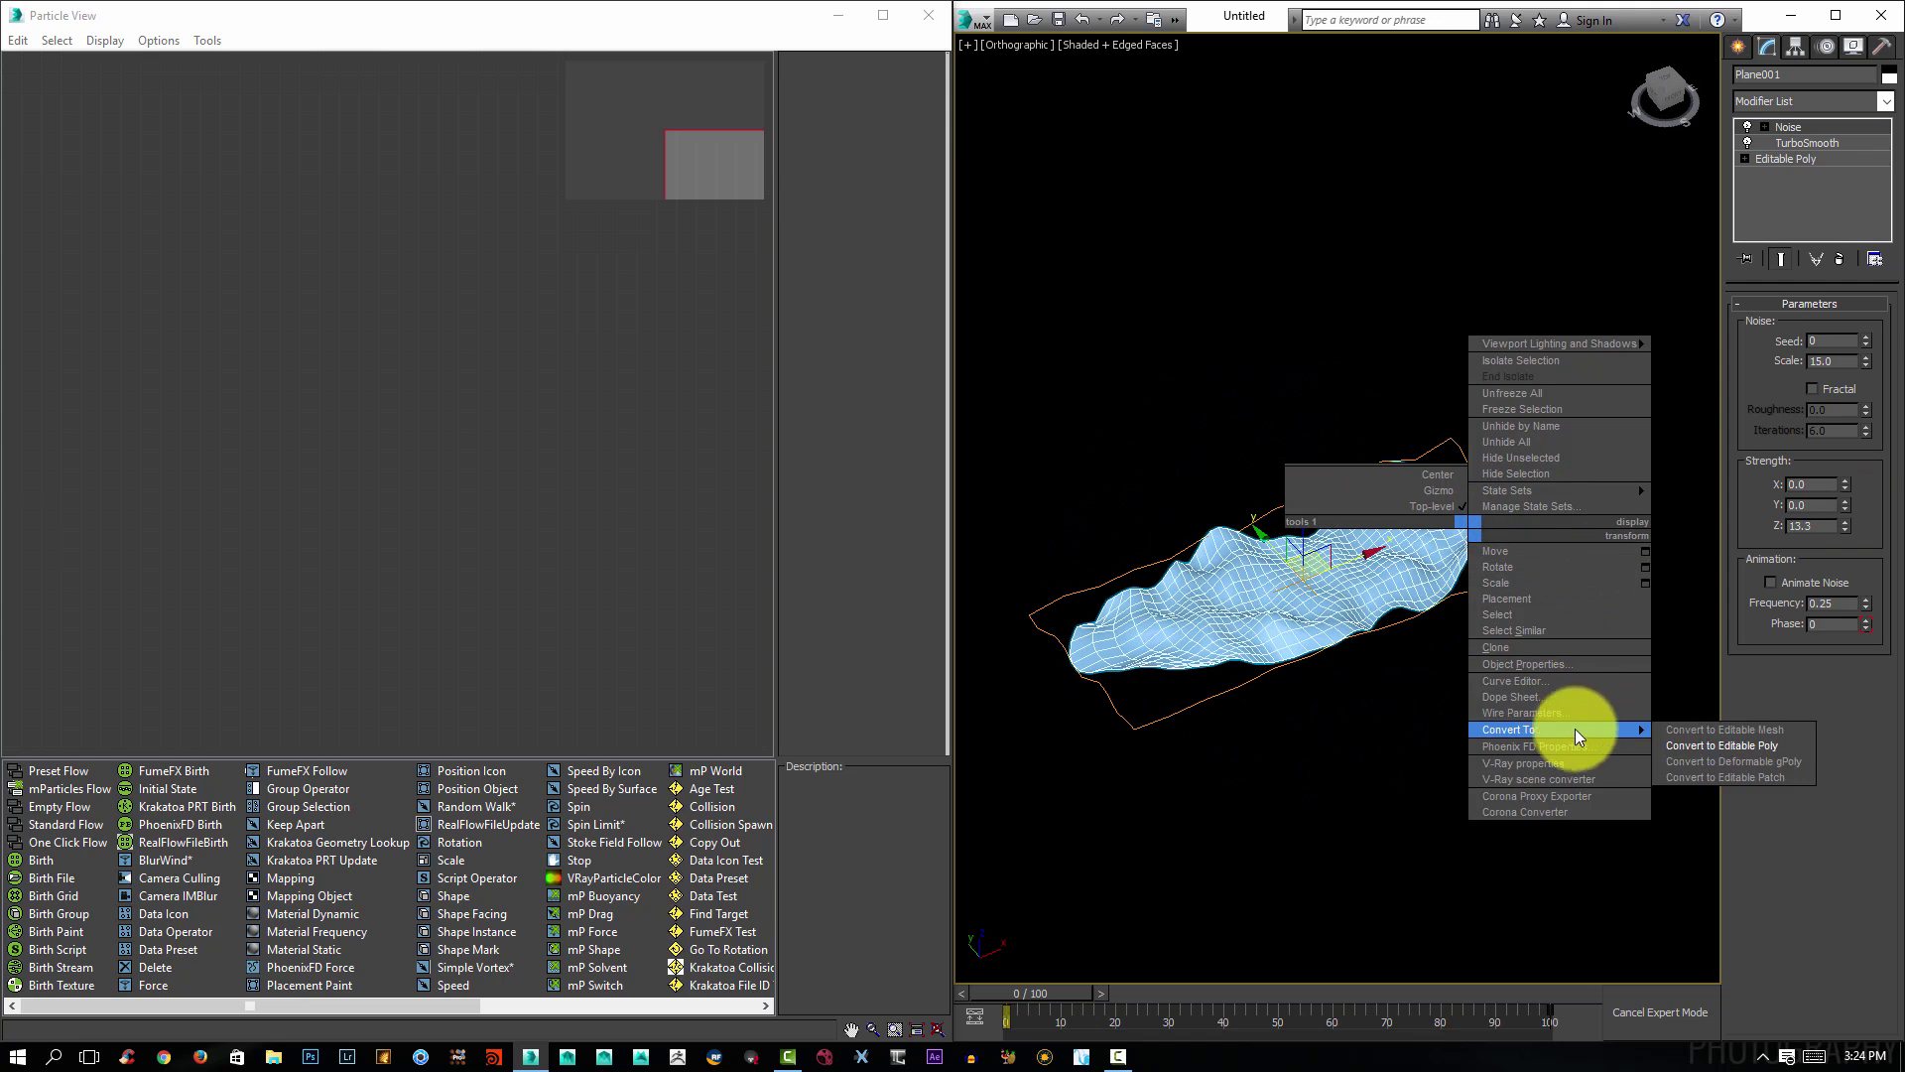
pyautogui.click(1727, 744)
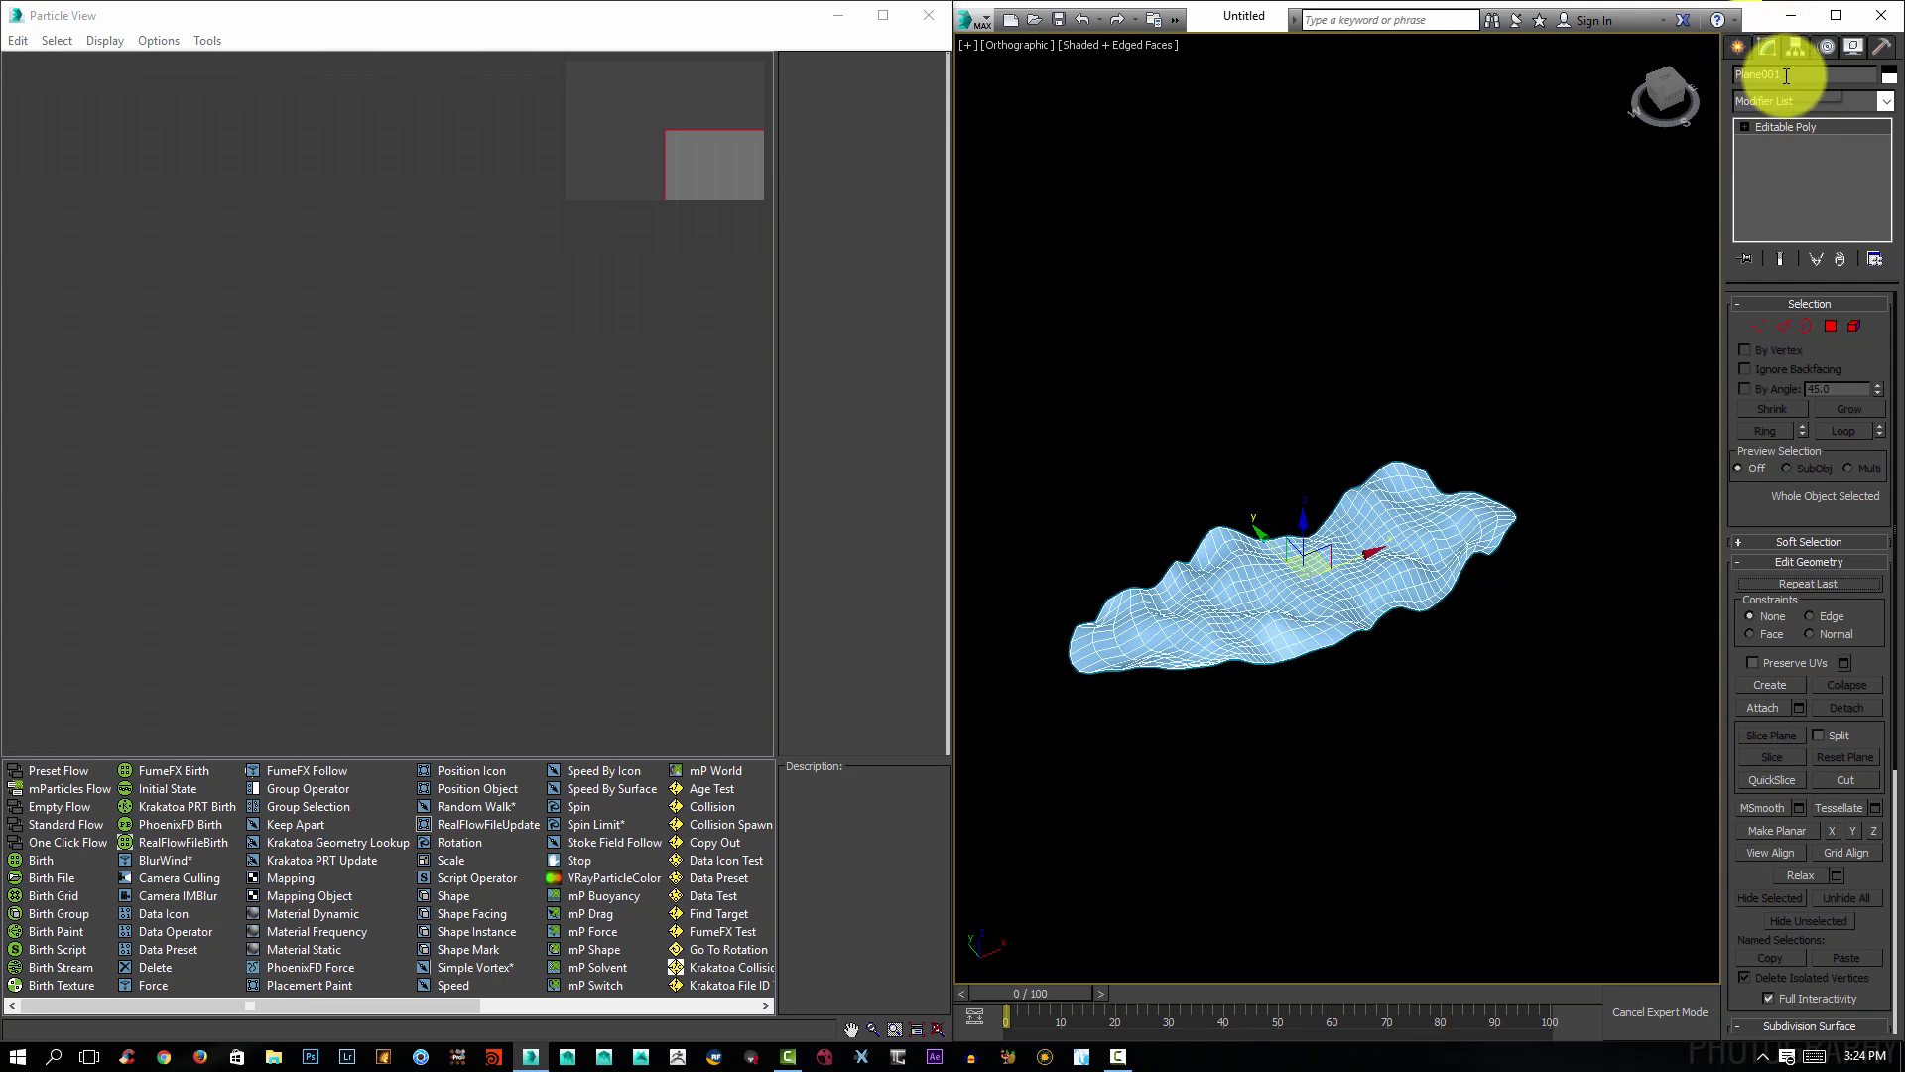
pyautogui.click(1777, 74)
pyautogui.write('E')
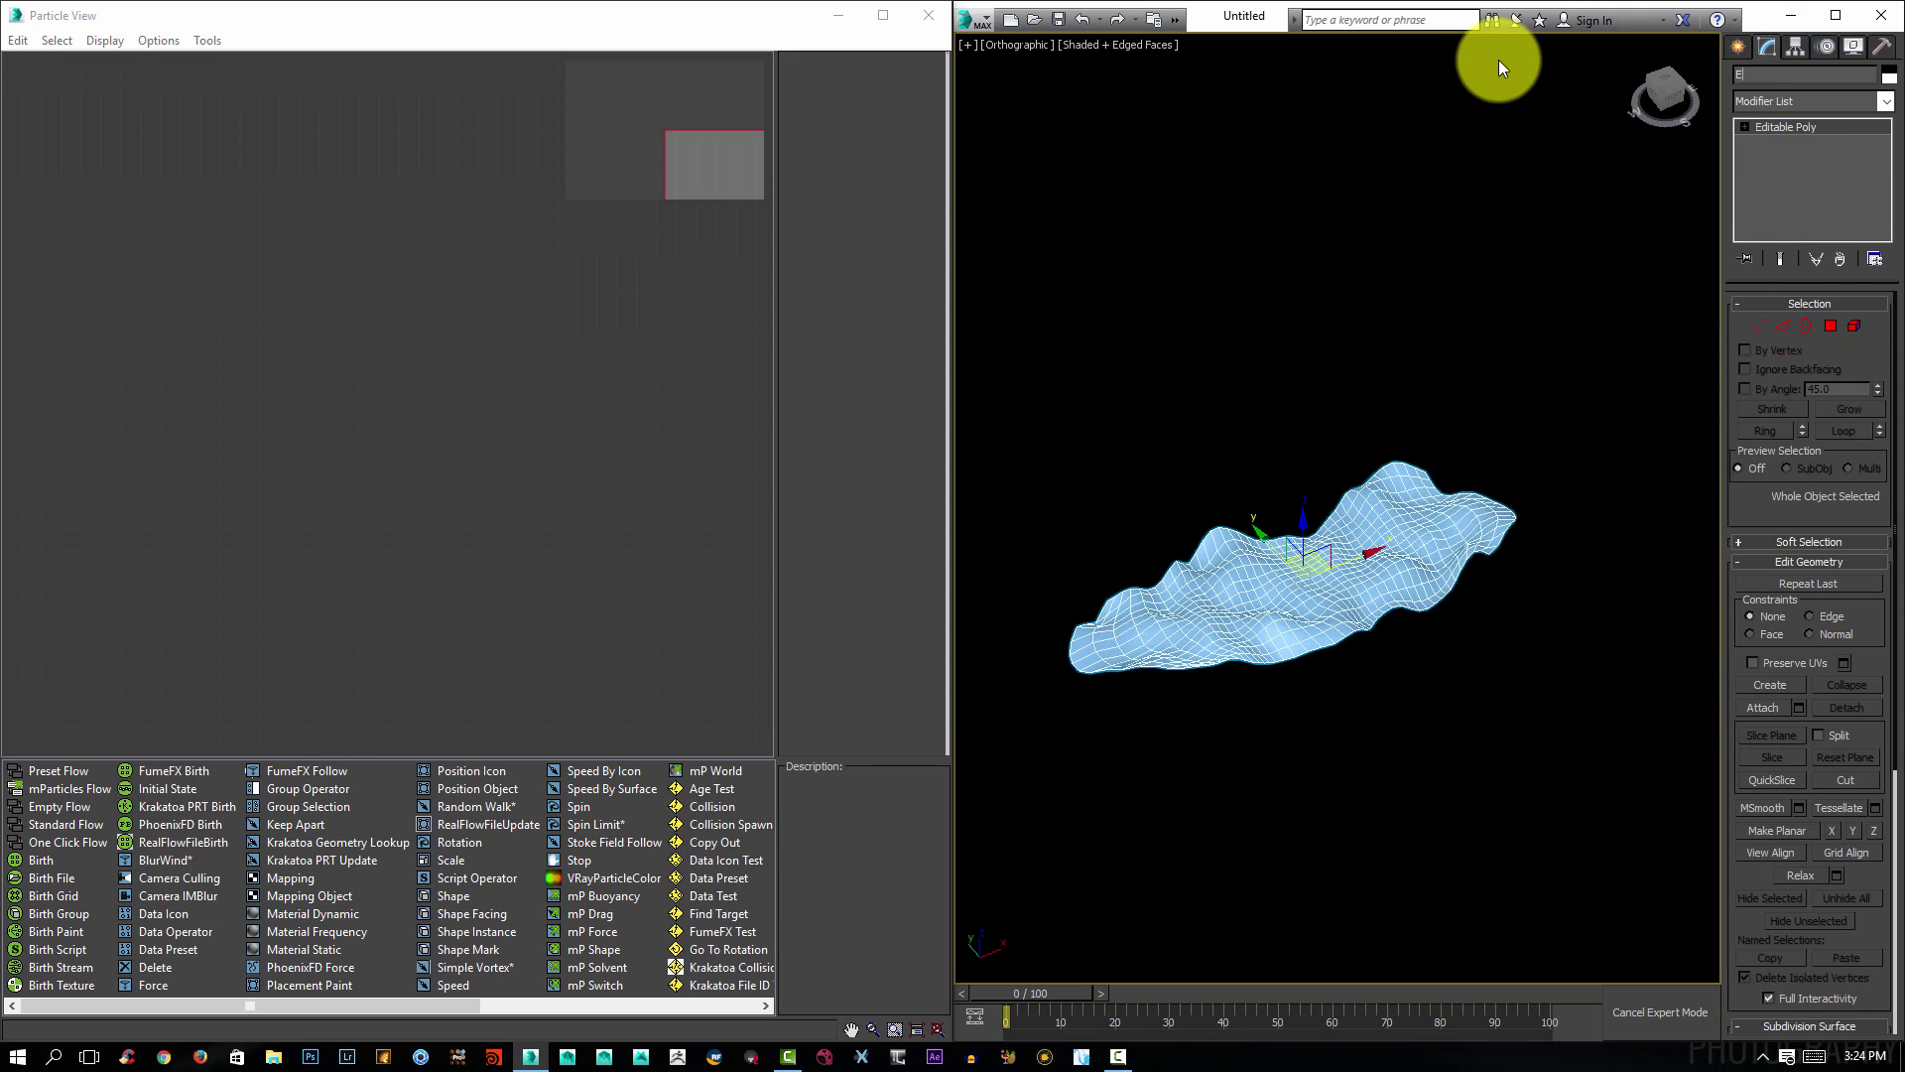
pyautogui.write('mmitter')
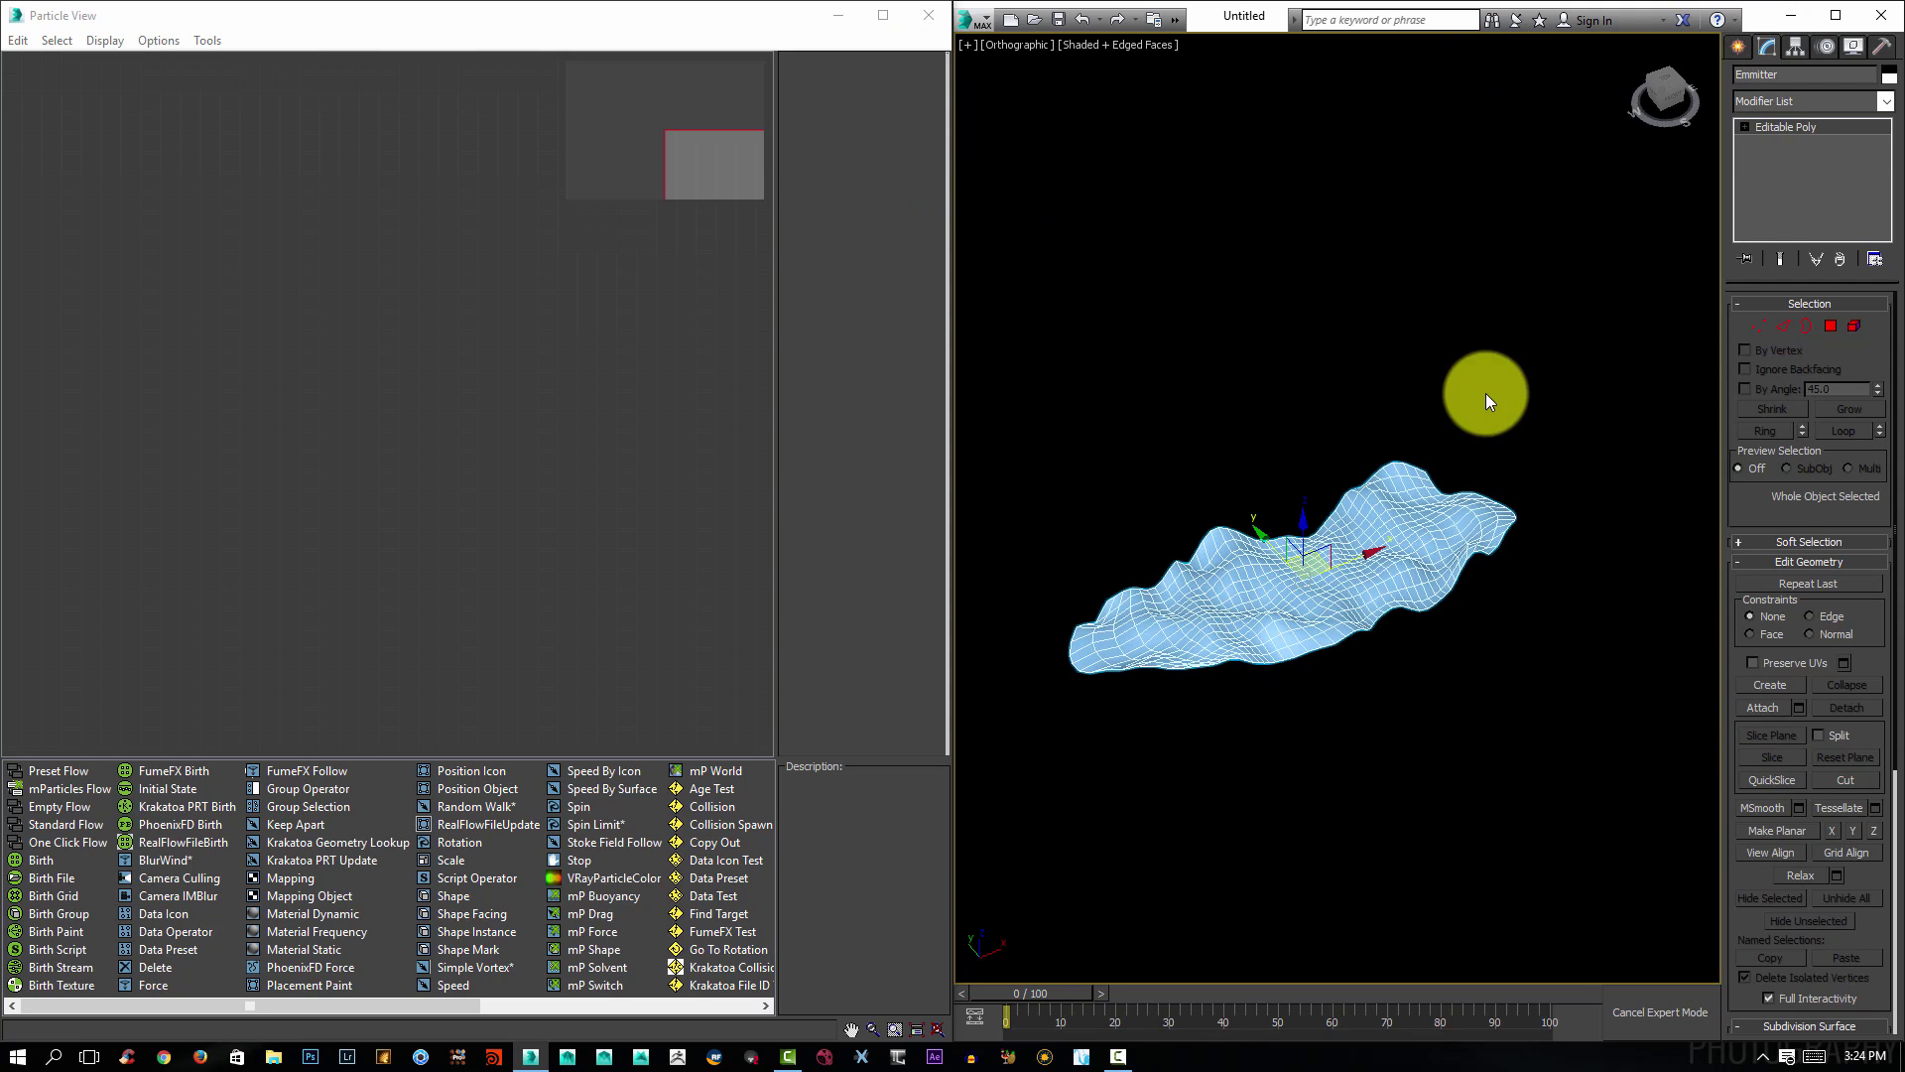
# Deselect the emitter mesh and hide the command panel to enlarge the viewport.
pyautogui.keyDown('alt'); pyautogui.moveTo(1399, 397); pyautogui.dragTo(1221, 422, button='middle'); pyautogui.keyUp('alt')
pyautogui.click(185, 226)
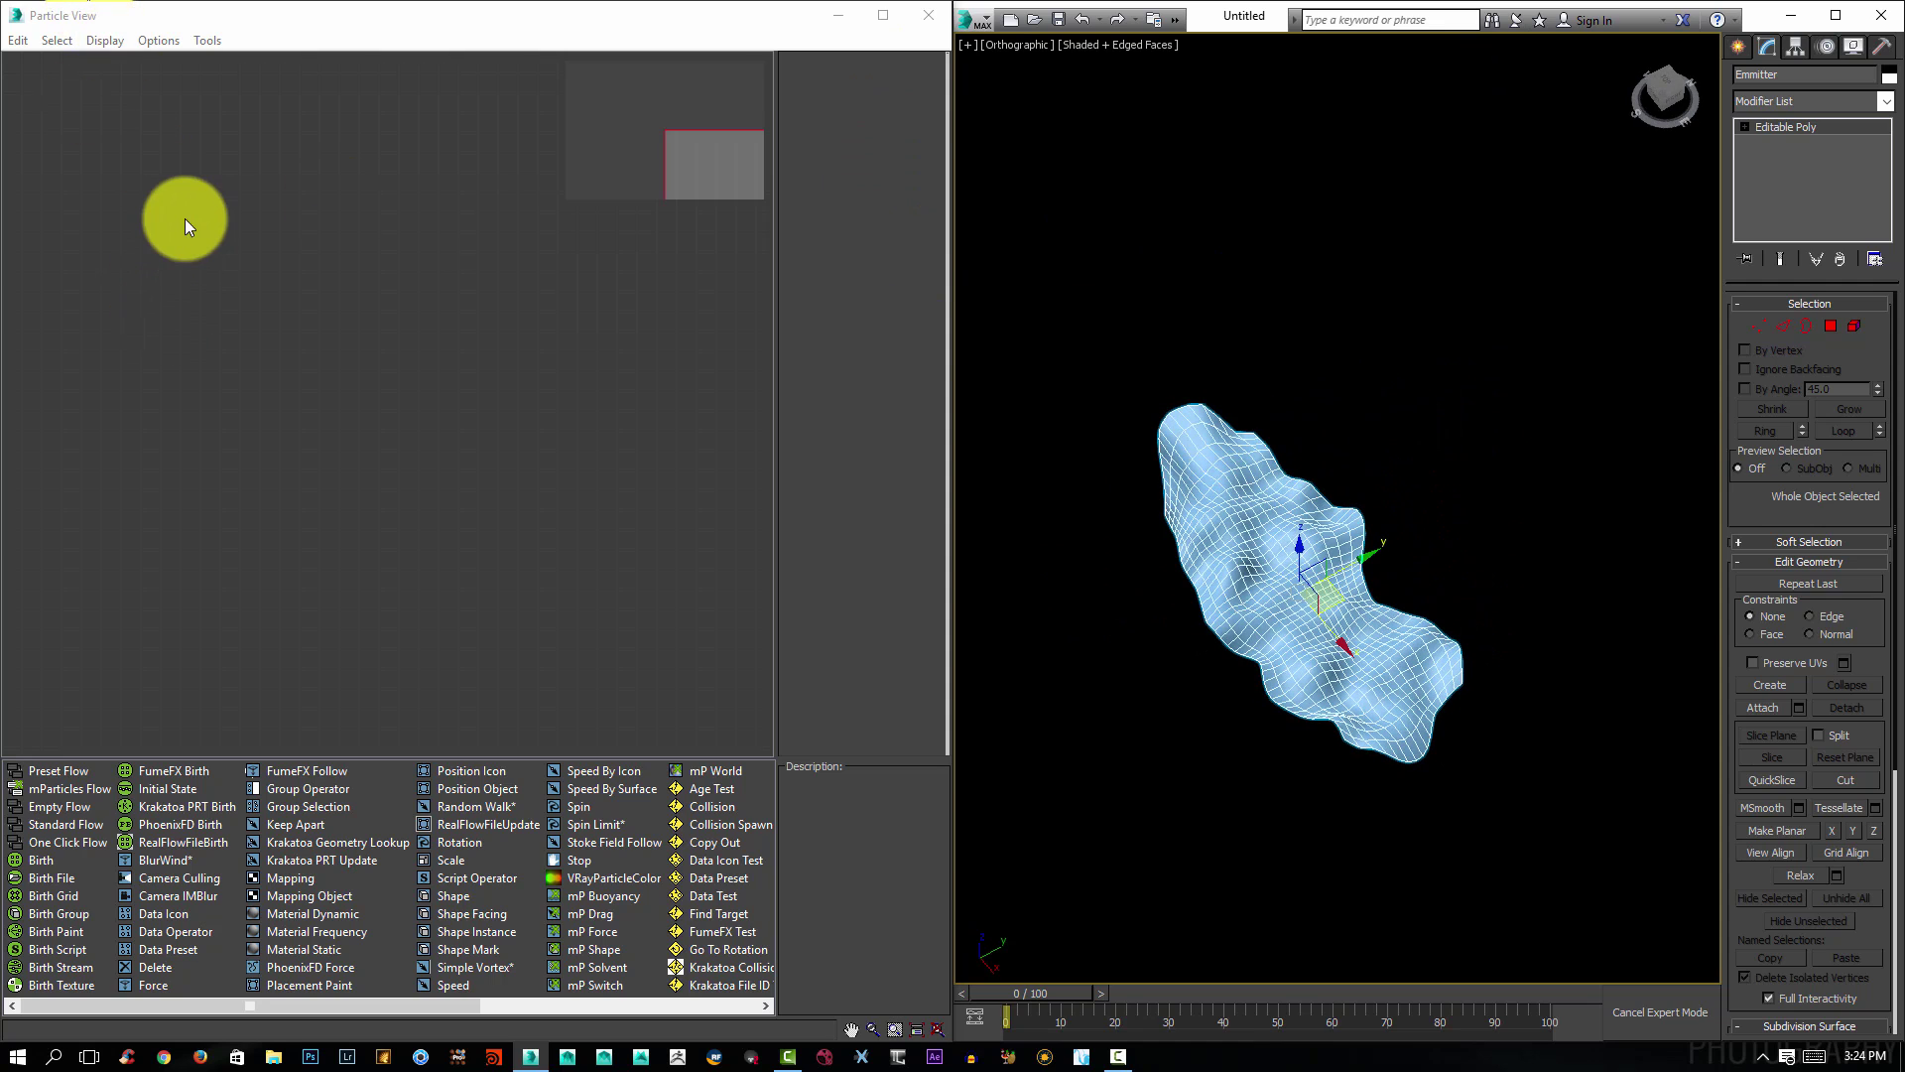
pyautogui.click(1593, 192)
pyautogui.hotkey('ctrl', 'x')
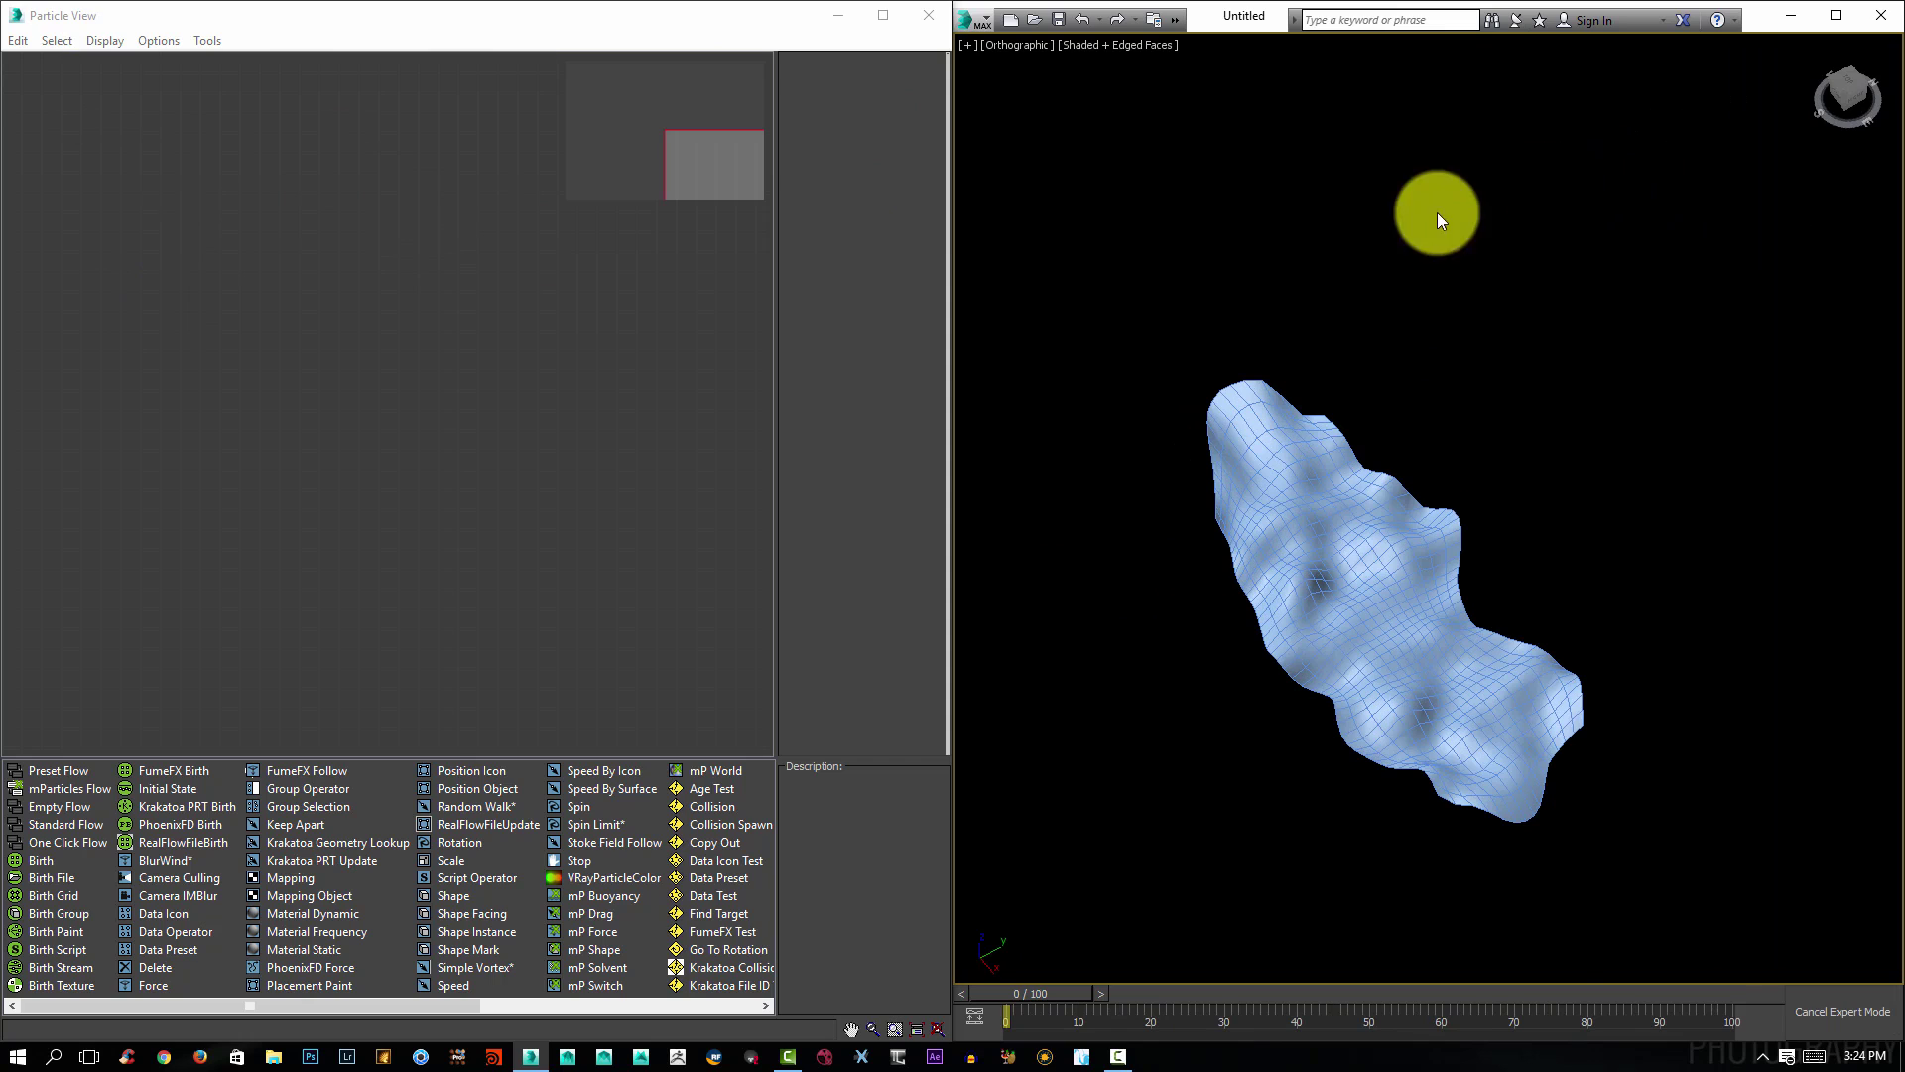
pyautogui.moveTo(1472, 385)
pyautogui.mouseDown(button='middle')
pyautogui.moveTo(1501, 294)
pyautogui.moveTo(1577, 353)
pyautogui.moveTo(1595, 331)
pyautogui.moveTo(1471, 404)
pyautogui.mouseUp(button='middle')
# Create a new Empty Flow particle system in Particle View.
pyautogui.rightClick(183, 199)
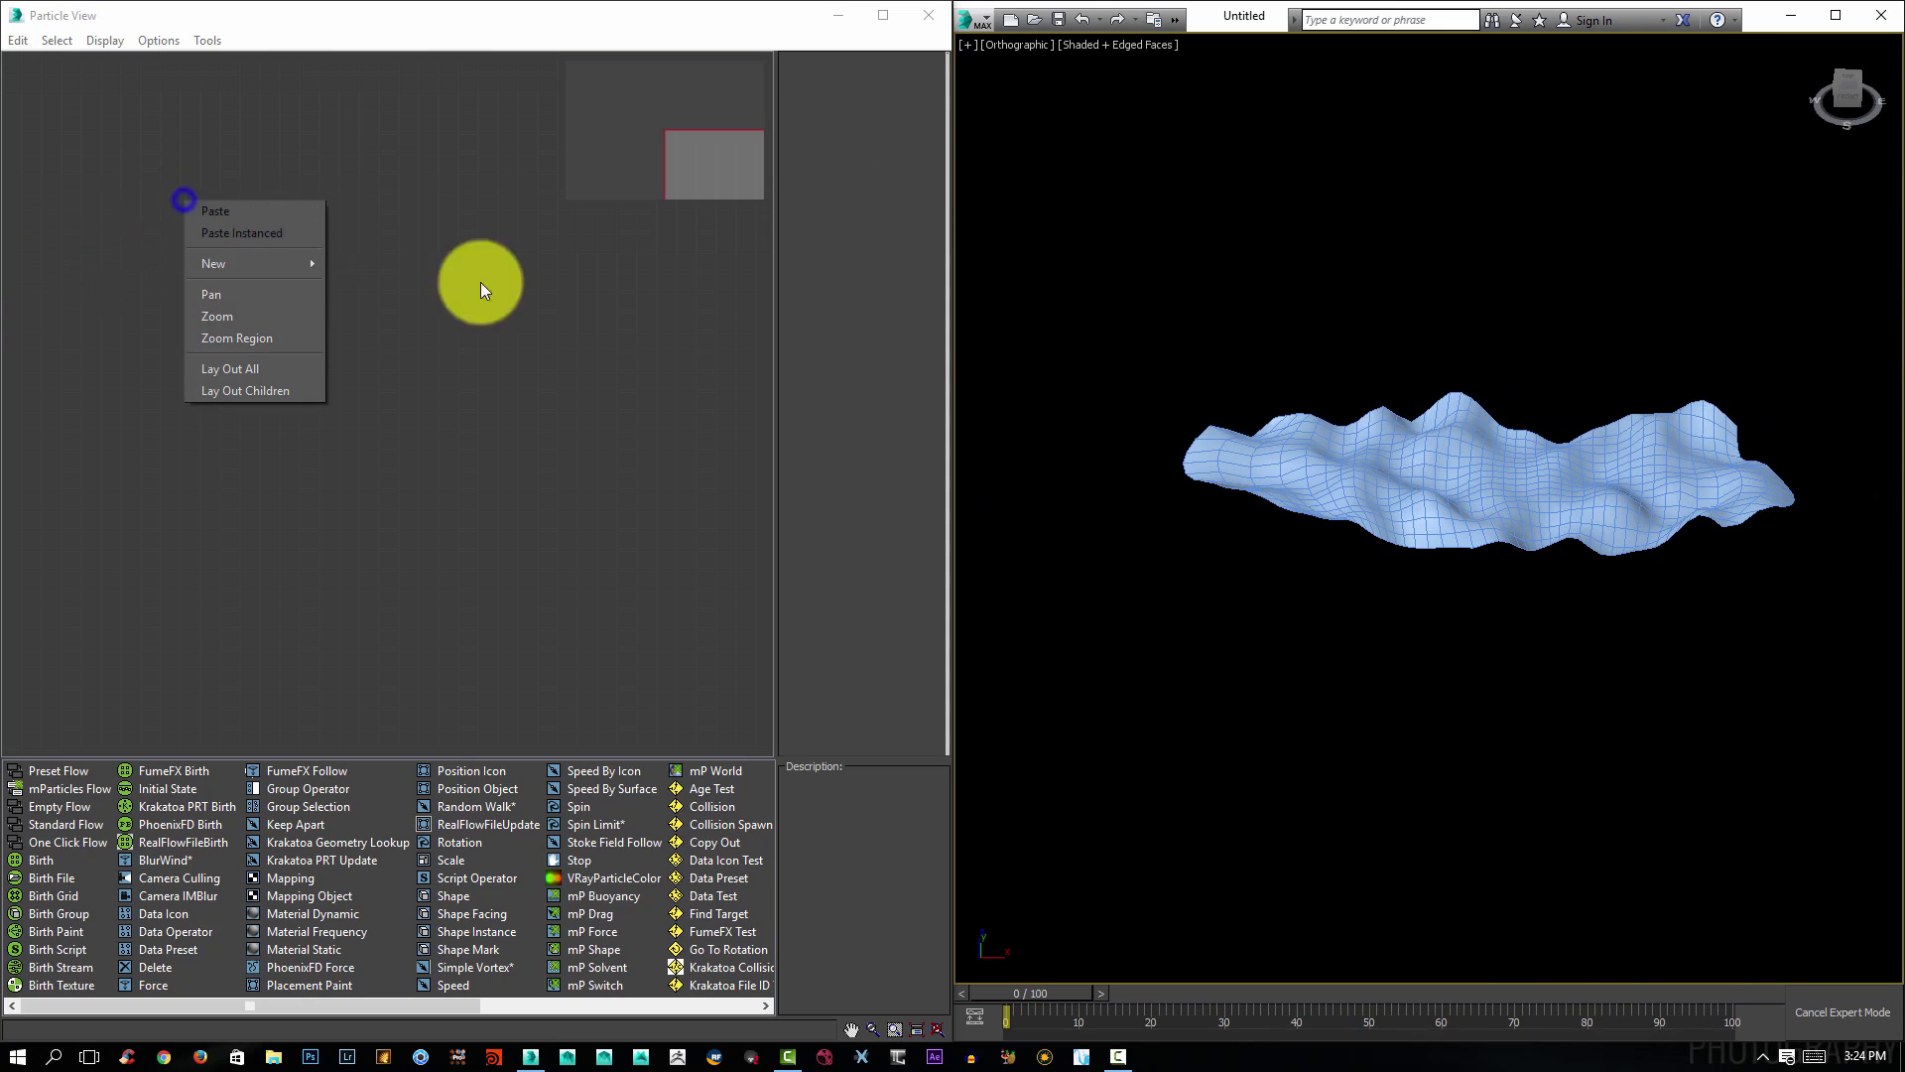
pyautogui.moveTo(250, 265)
pyautogui.moveTo(411, 266)
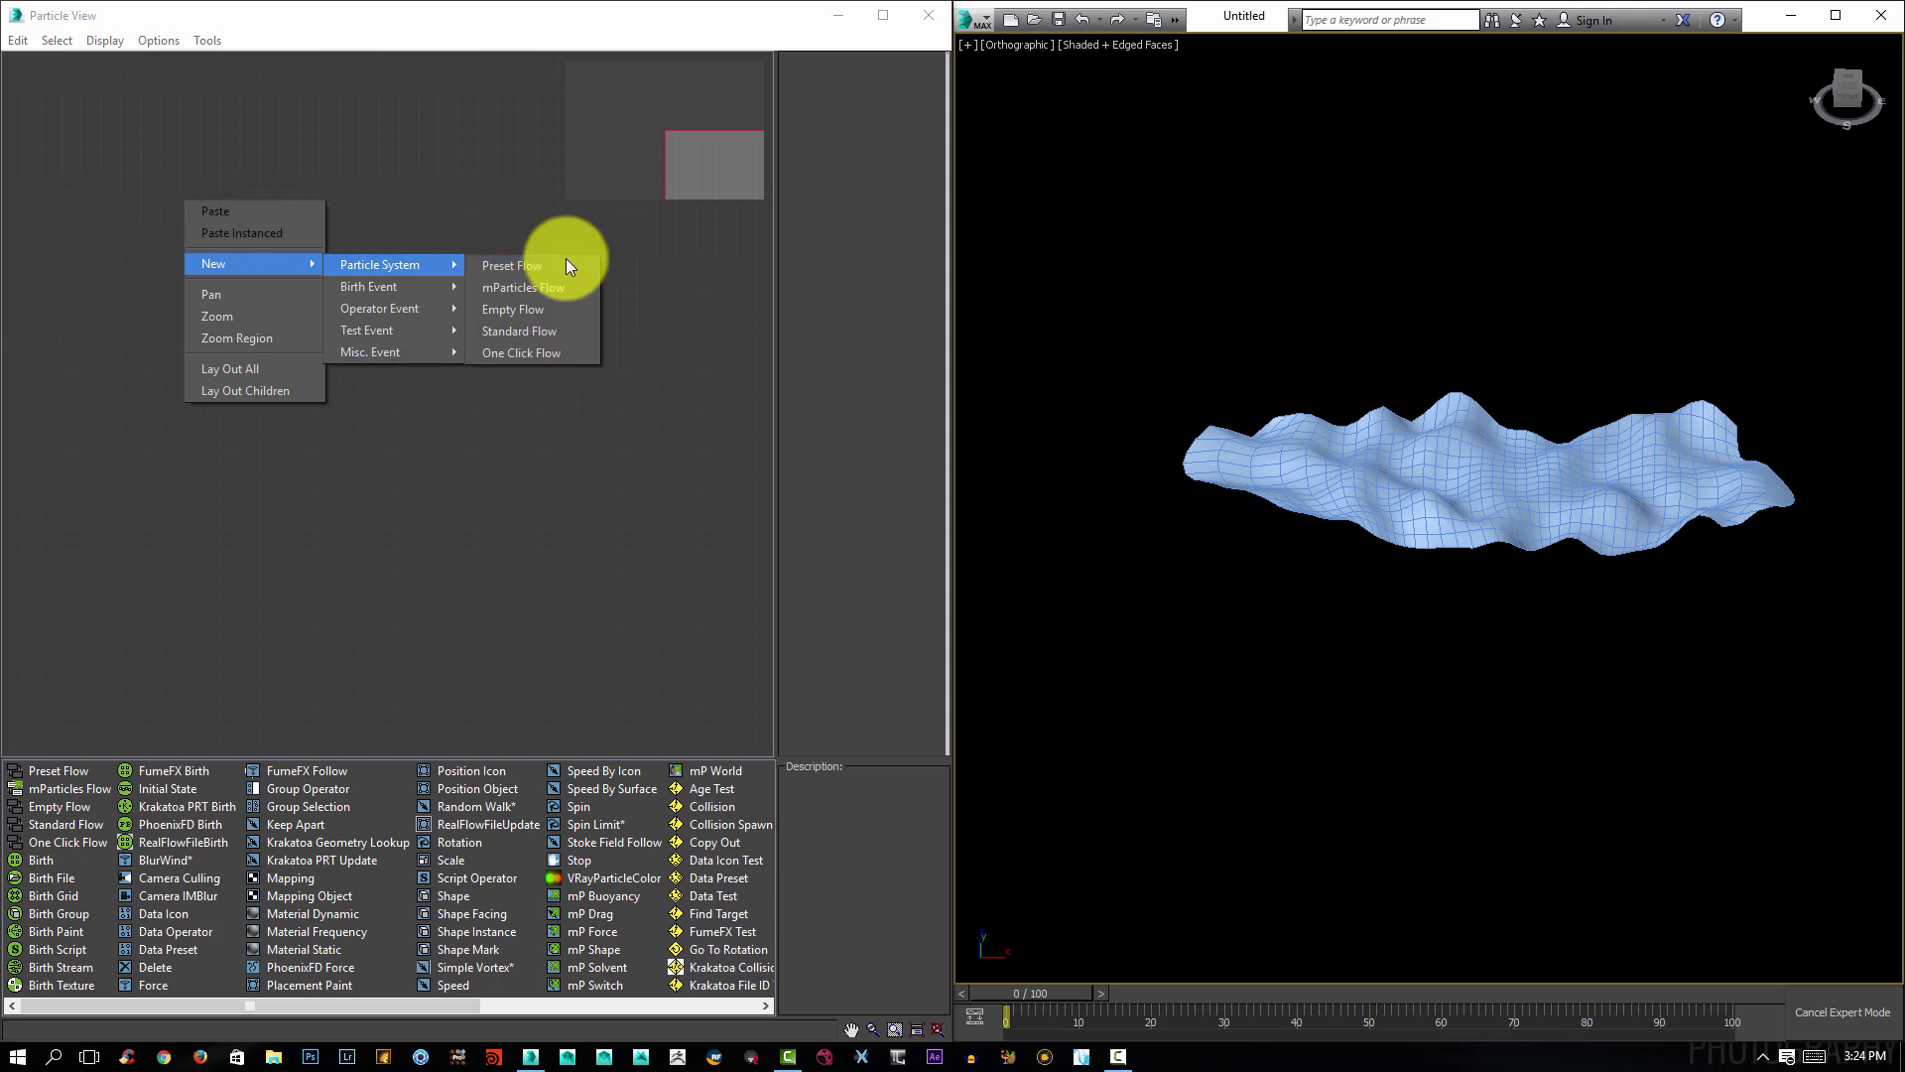
pyautogui.click(530, 311)
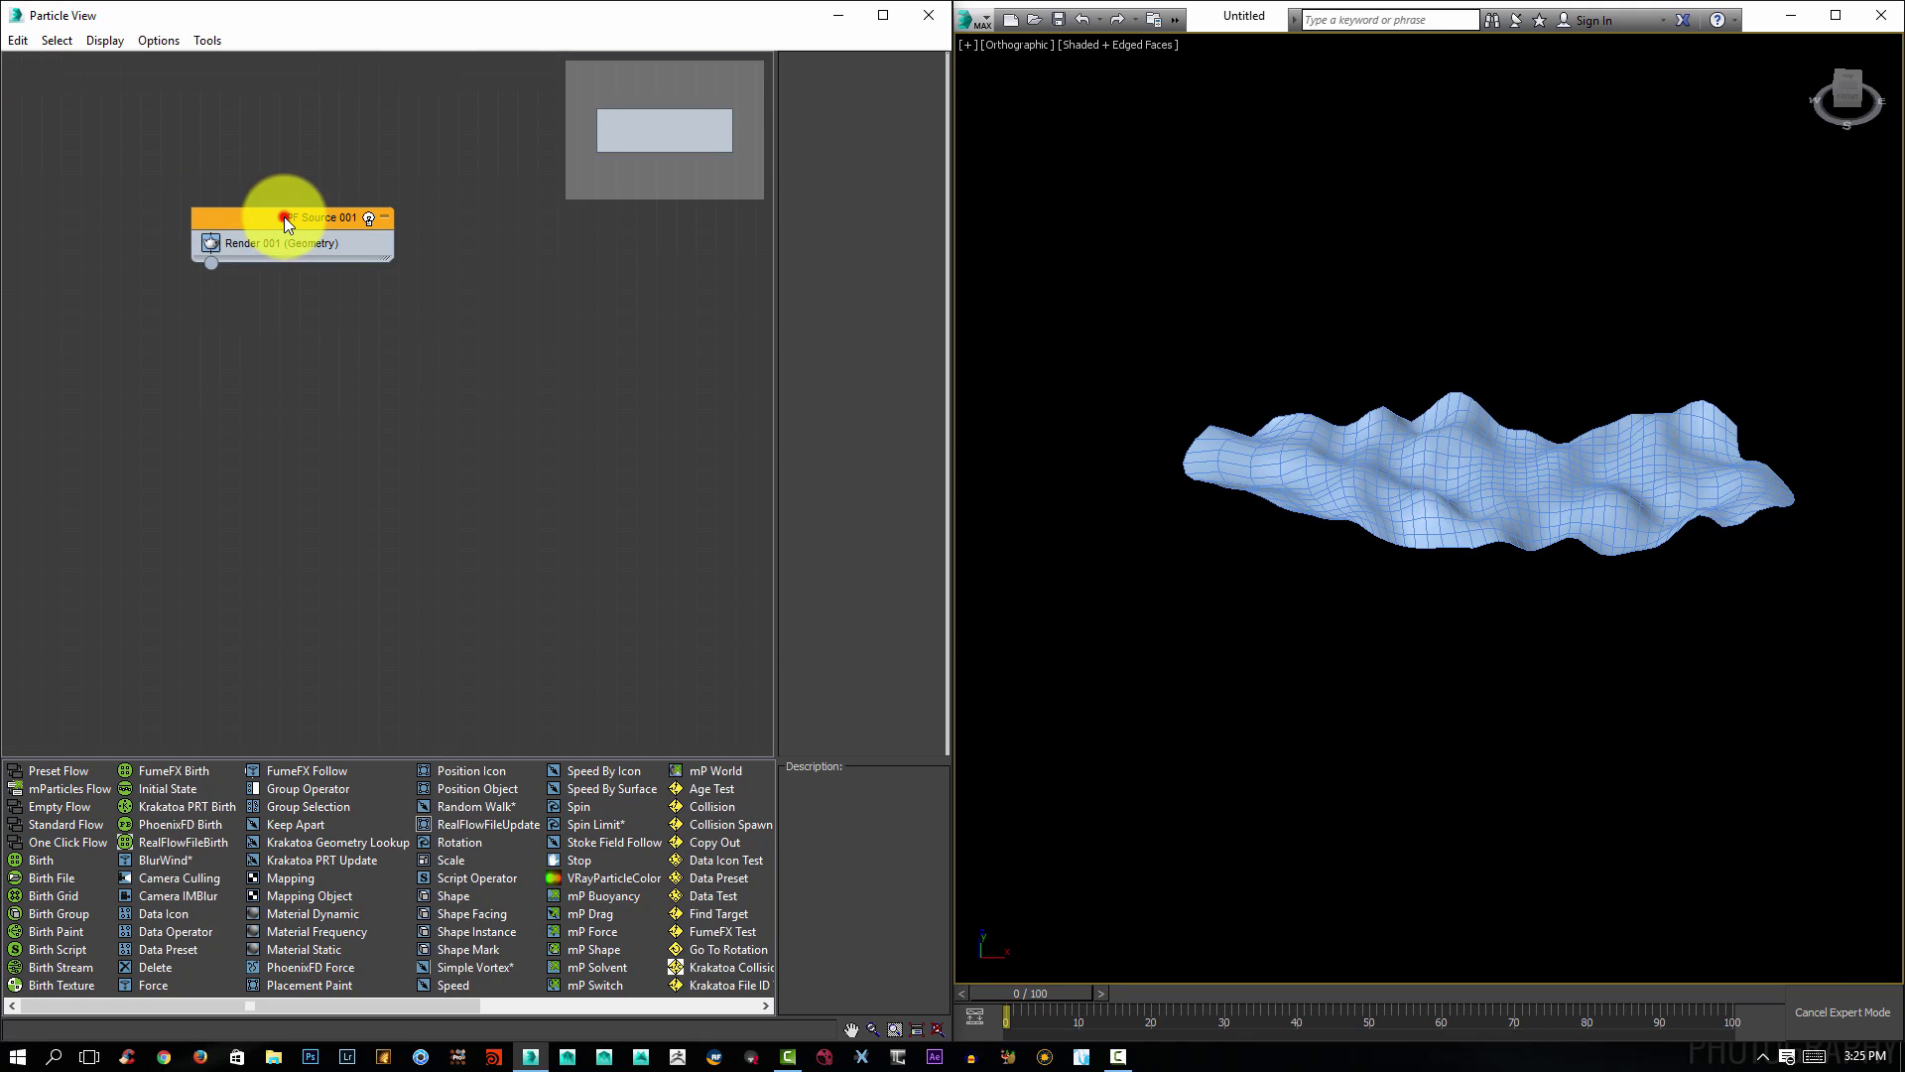
# Set the viewport quantity multiplier of the new particle source to 100%.
pyautogui.click(284, 217)
pyautogui.click(898, 261)
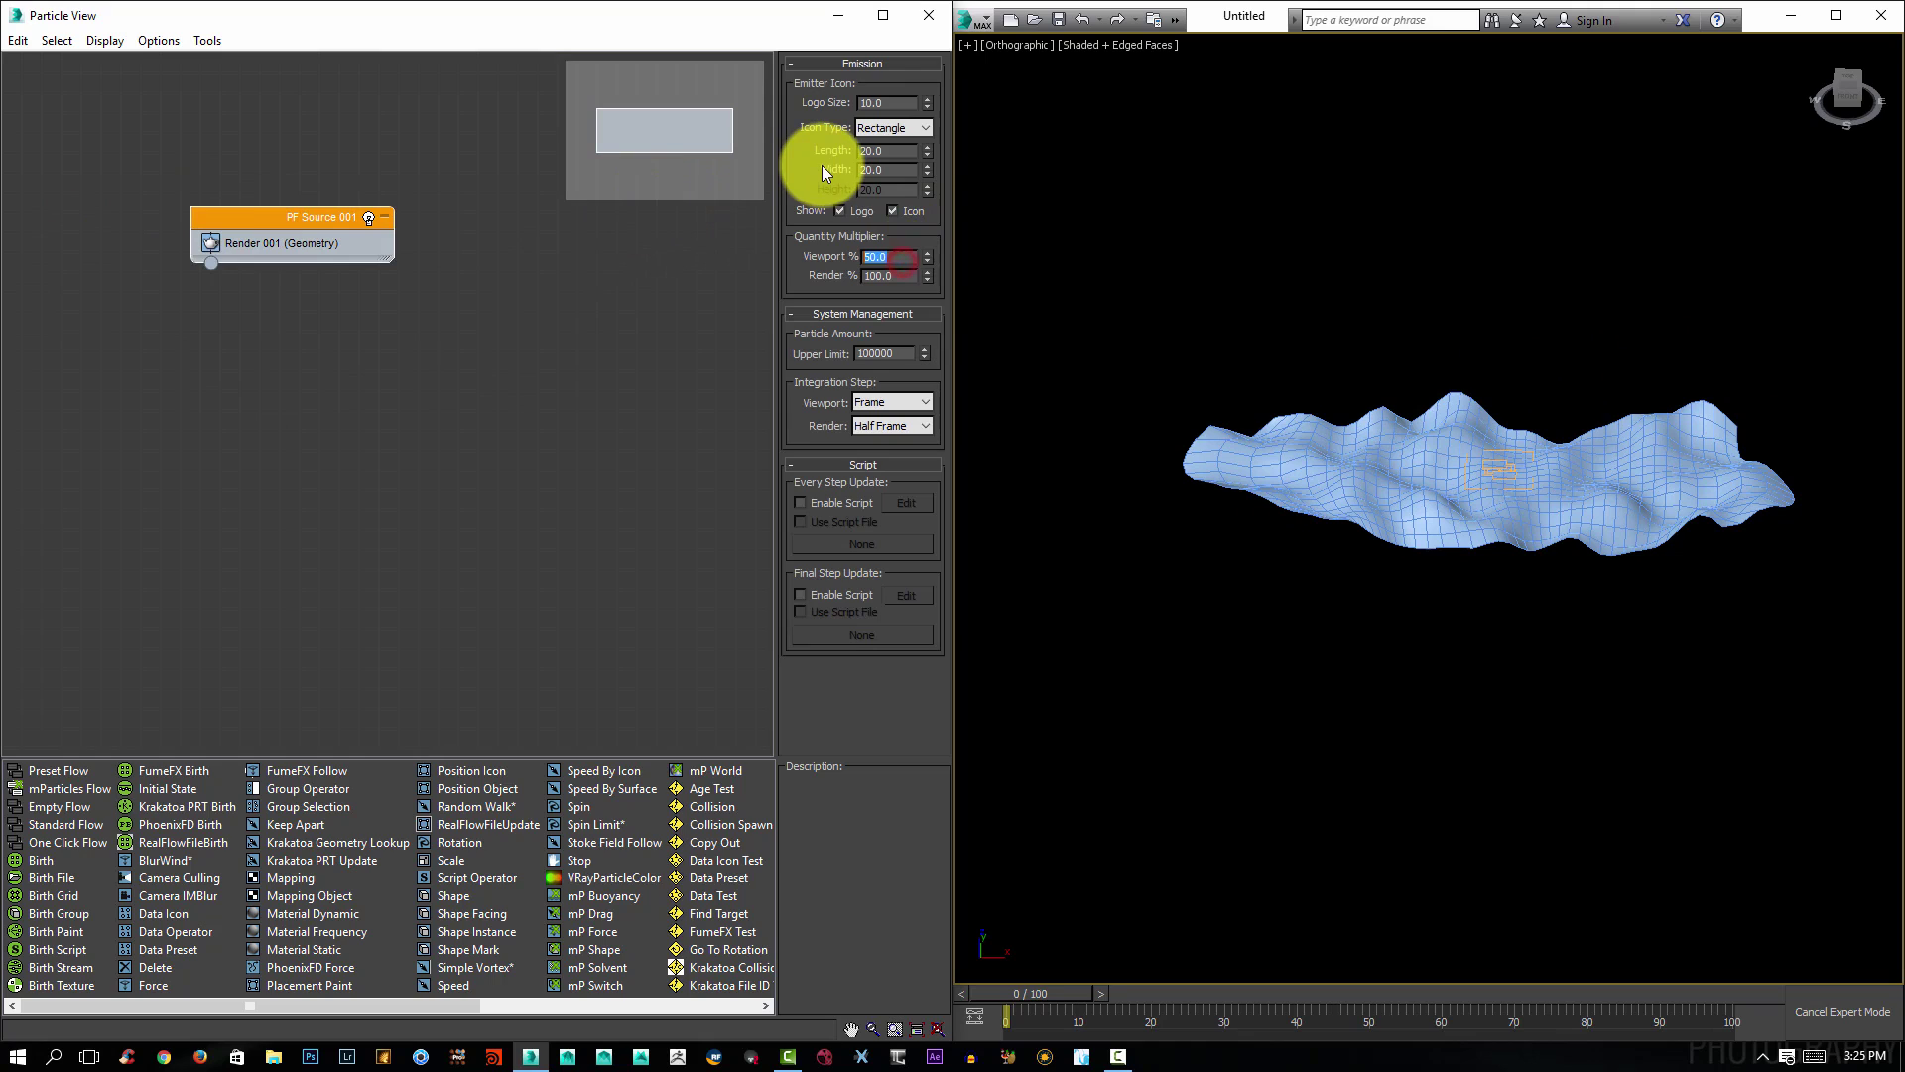
pyautogui.write('100')
pyautogui.press('Return')
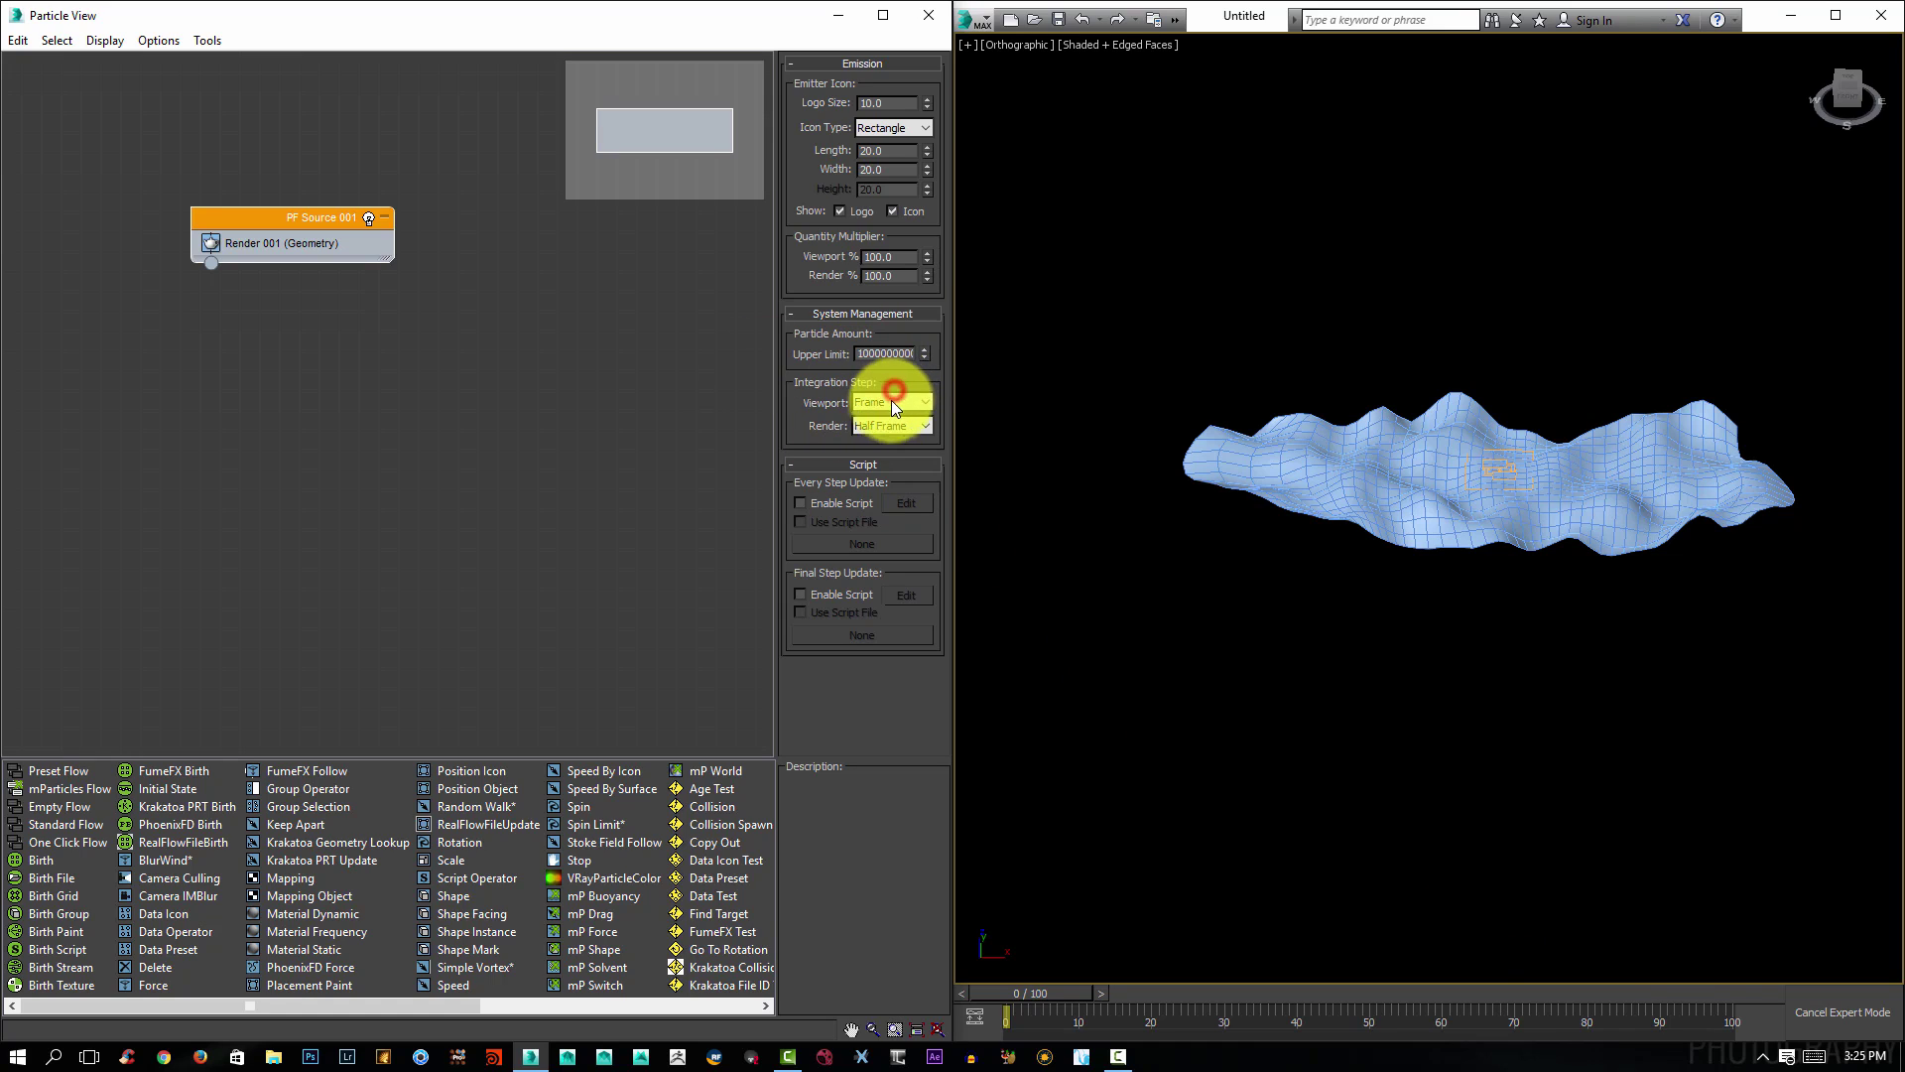
# Set the particle source's viewport integration step to Half Frame and move its node toward the upper left of the canvas.
pyautogui.click(889, 435)
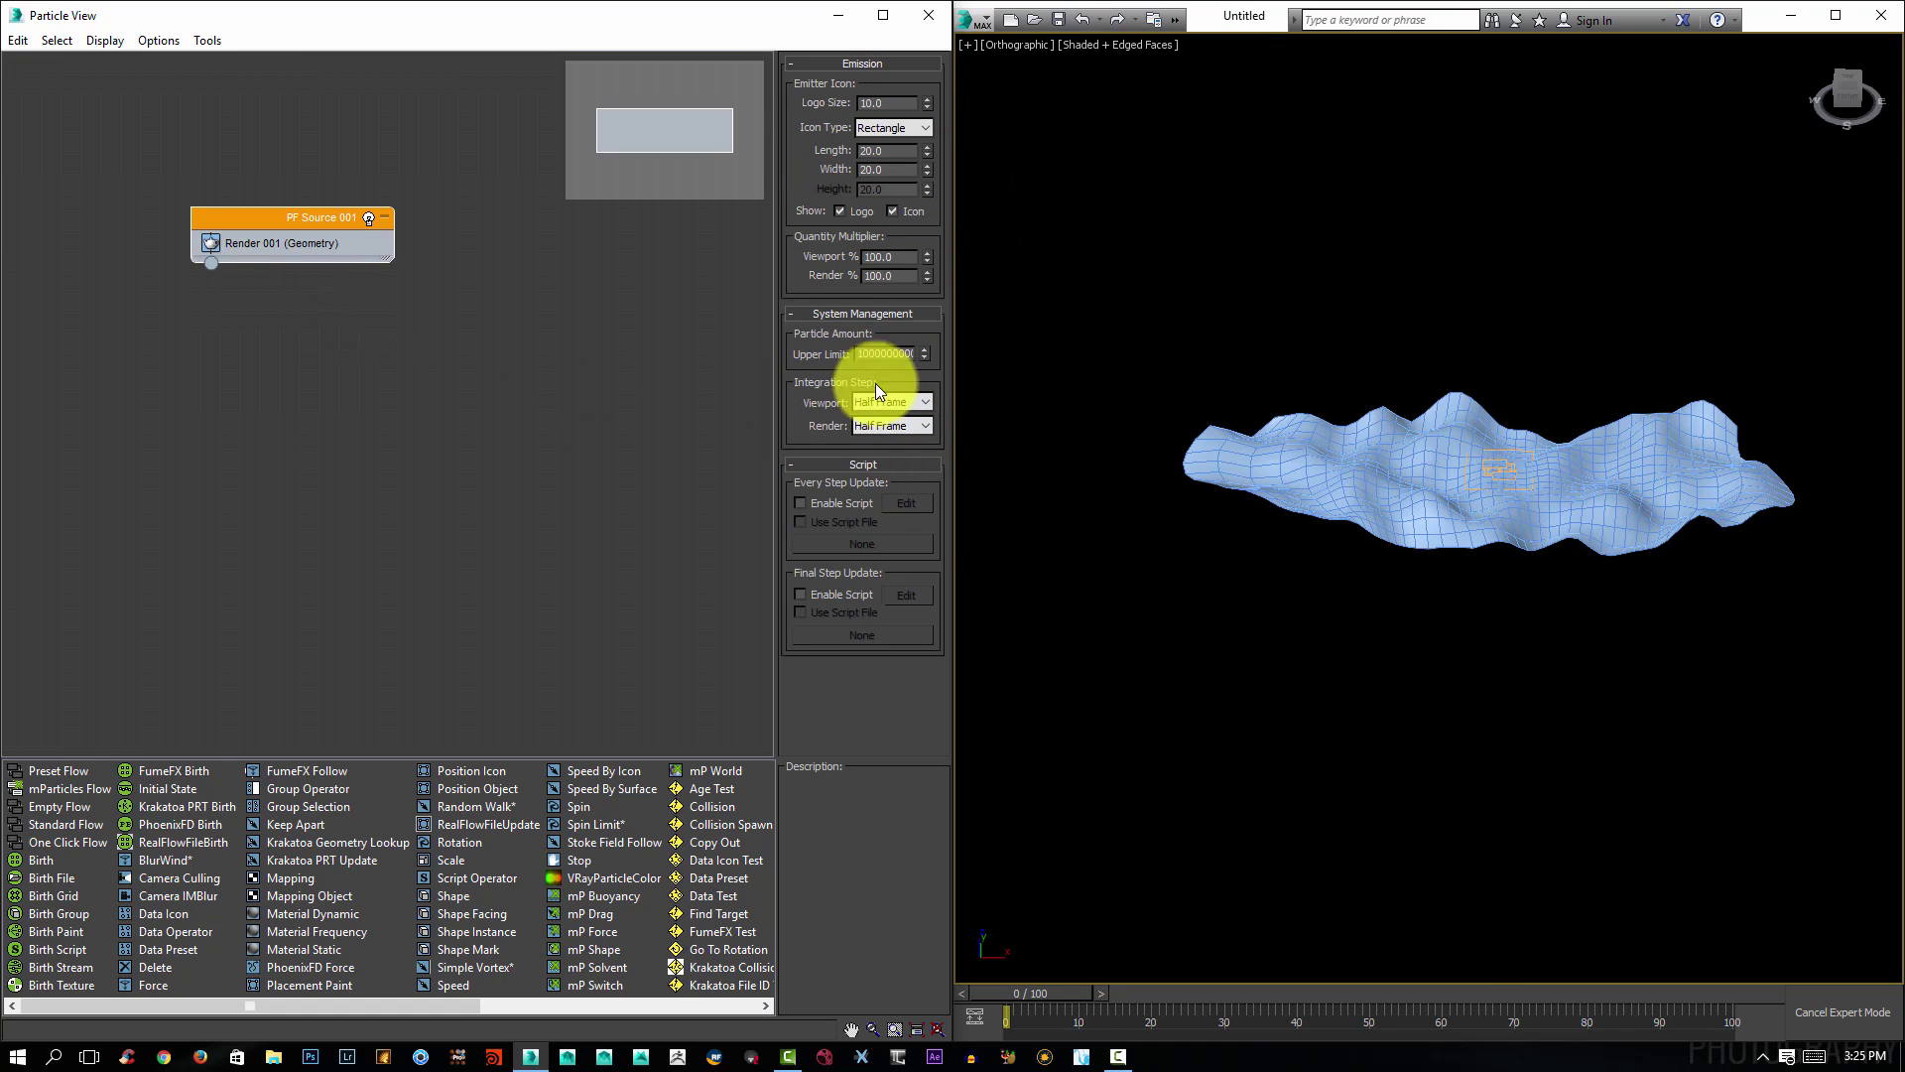
pyautogui.moveTo(298, 238); pyautogui.dragTo(235, 169)
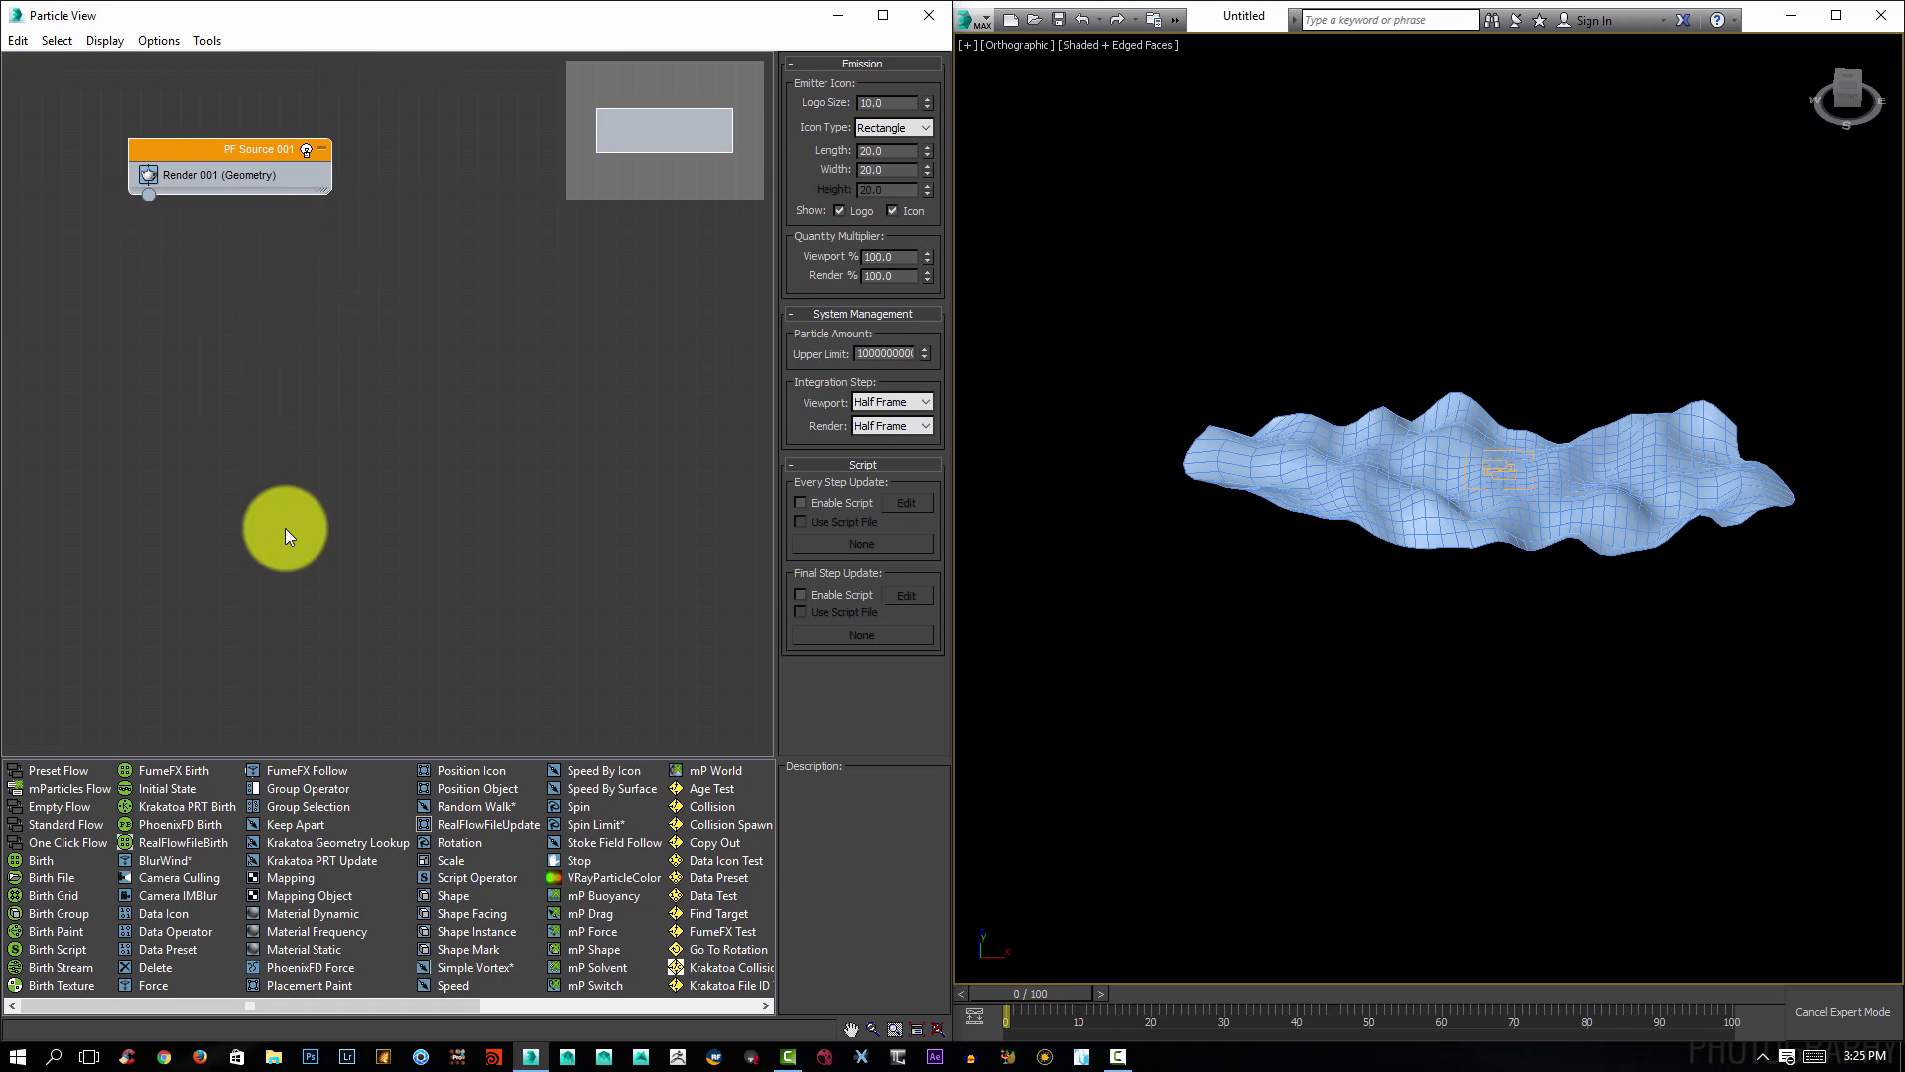
# Add a Birth operator as a new event and wire the particle source's output to it.
pyautogui.moveTo(40, 859); pyautogui.dragTo(510, 280)
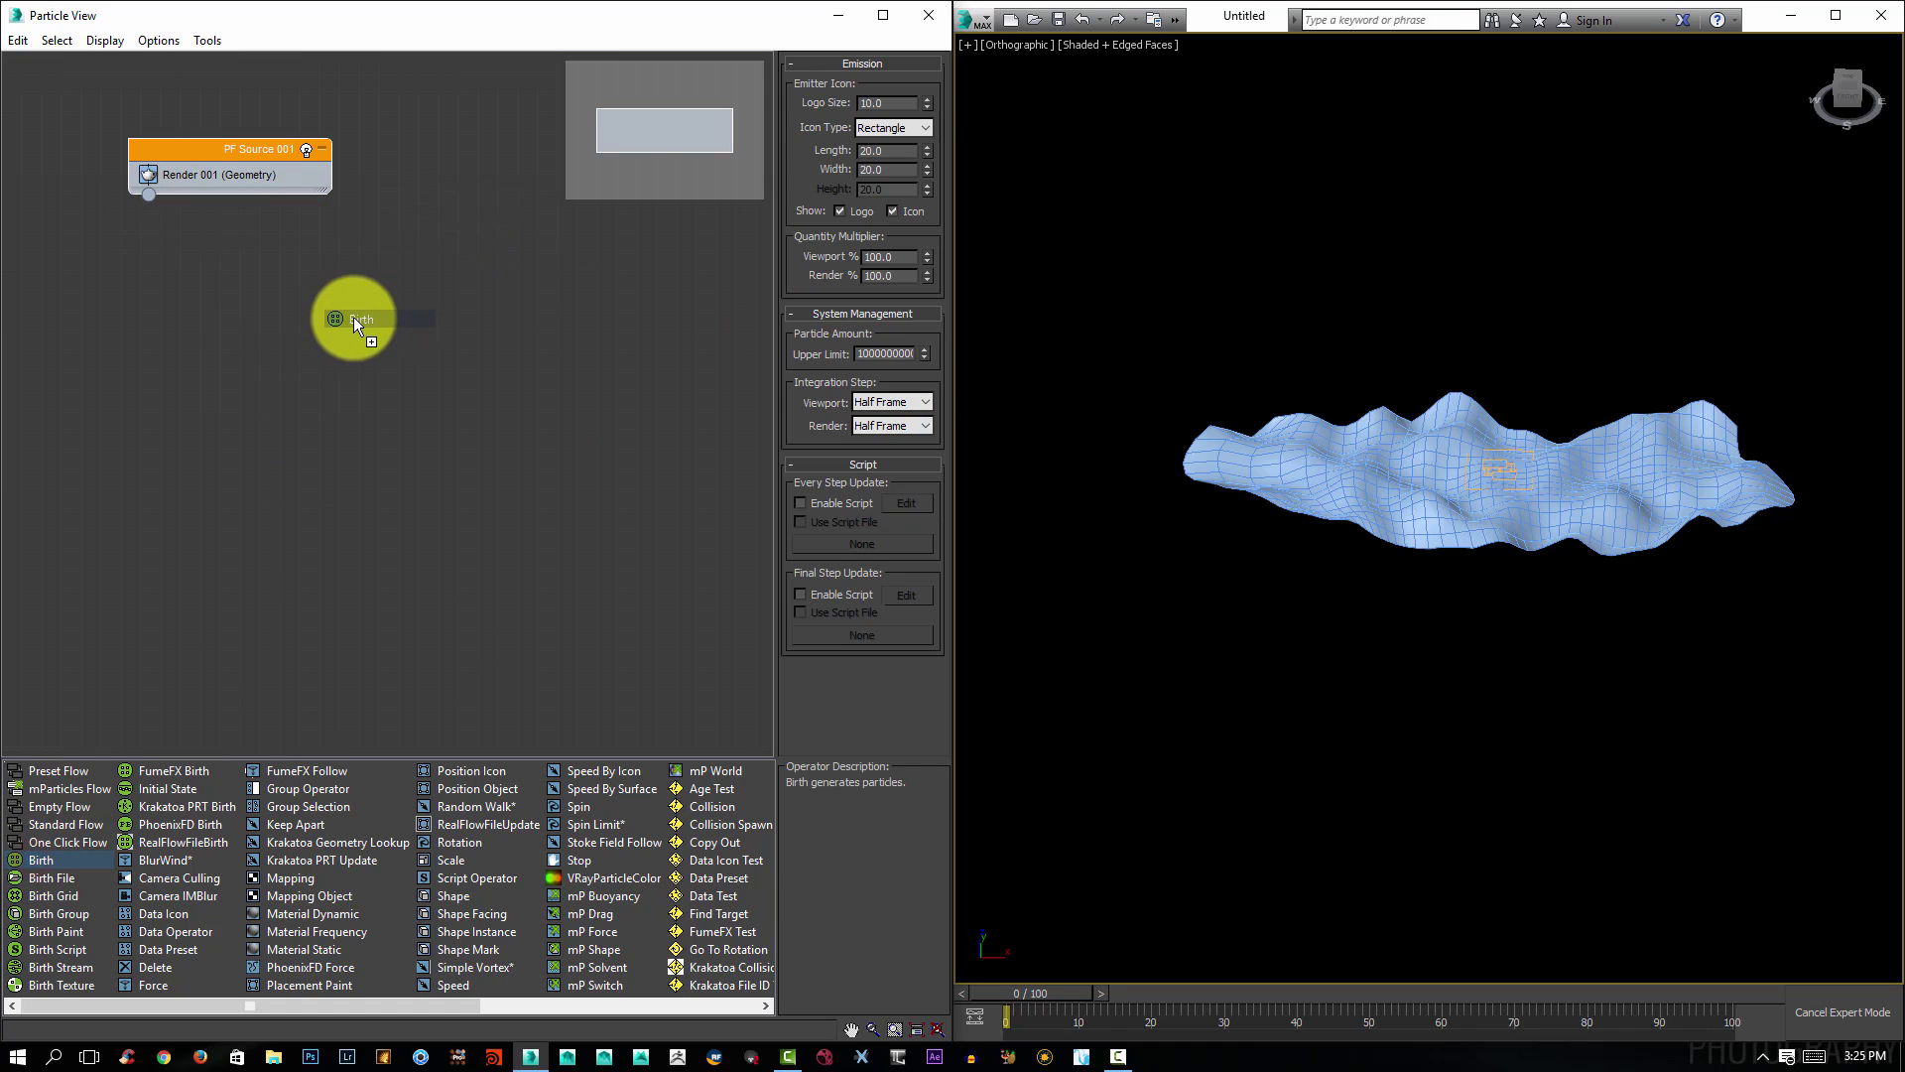
pyautogui.moveTo(353, 318); pyautogui.dragTo(134, 212)
pyautogui.click(405, 348)
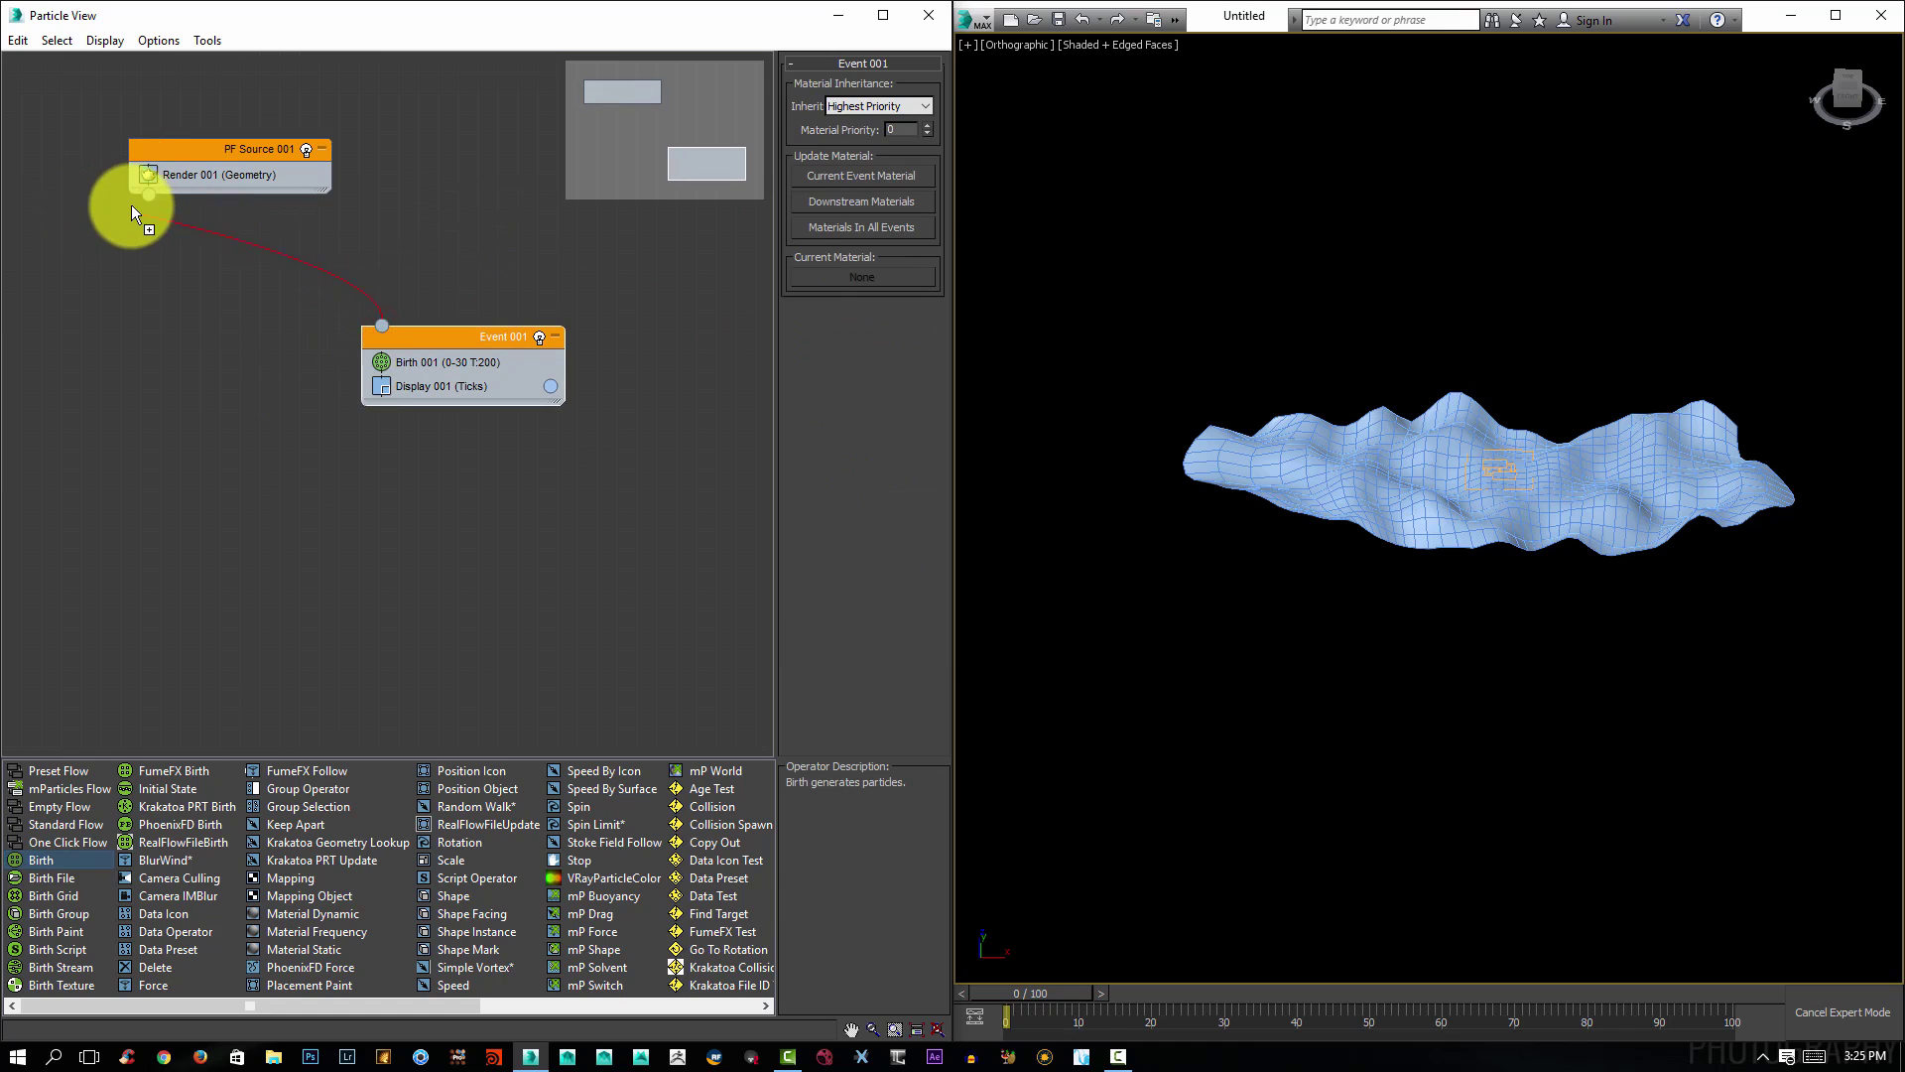
# Set the Birth operator's Emit Stop to 100 and its particle Amount to 5000.
pyautogui.click(467, 361)
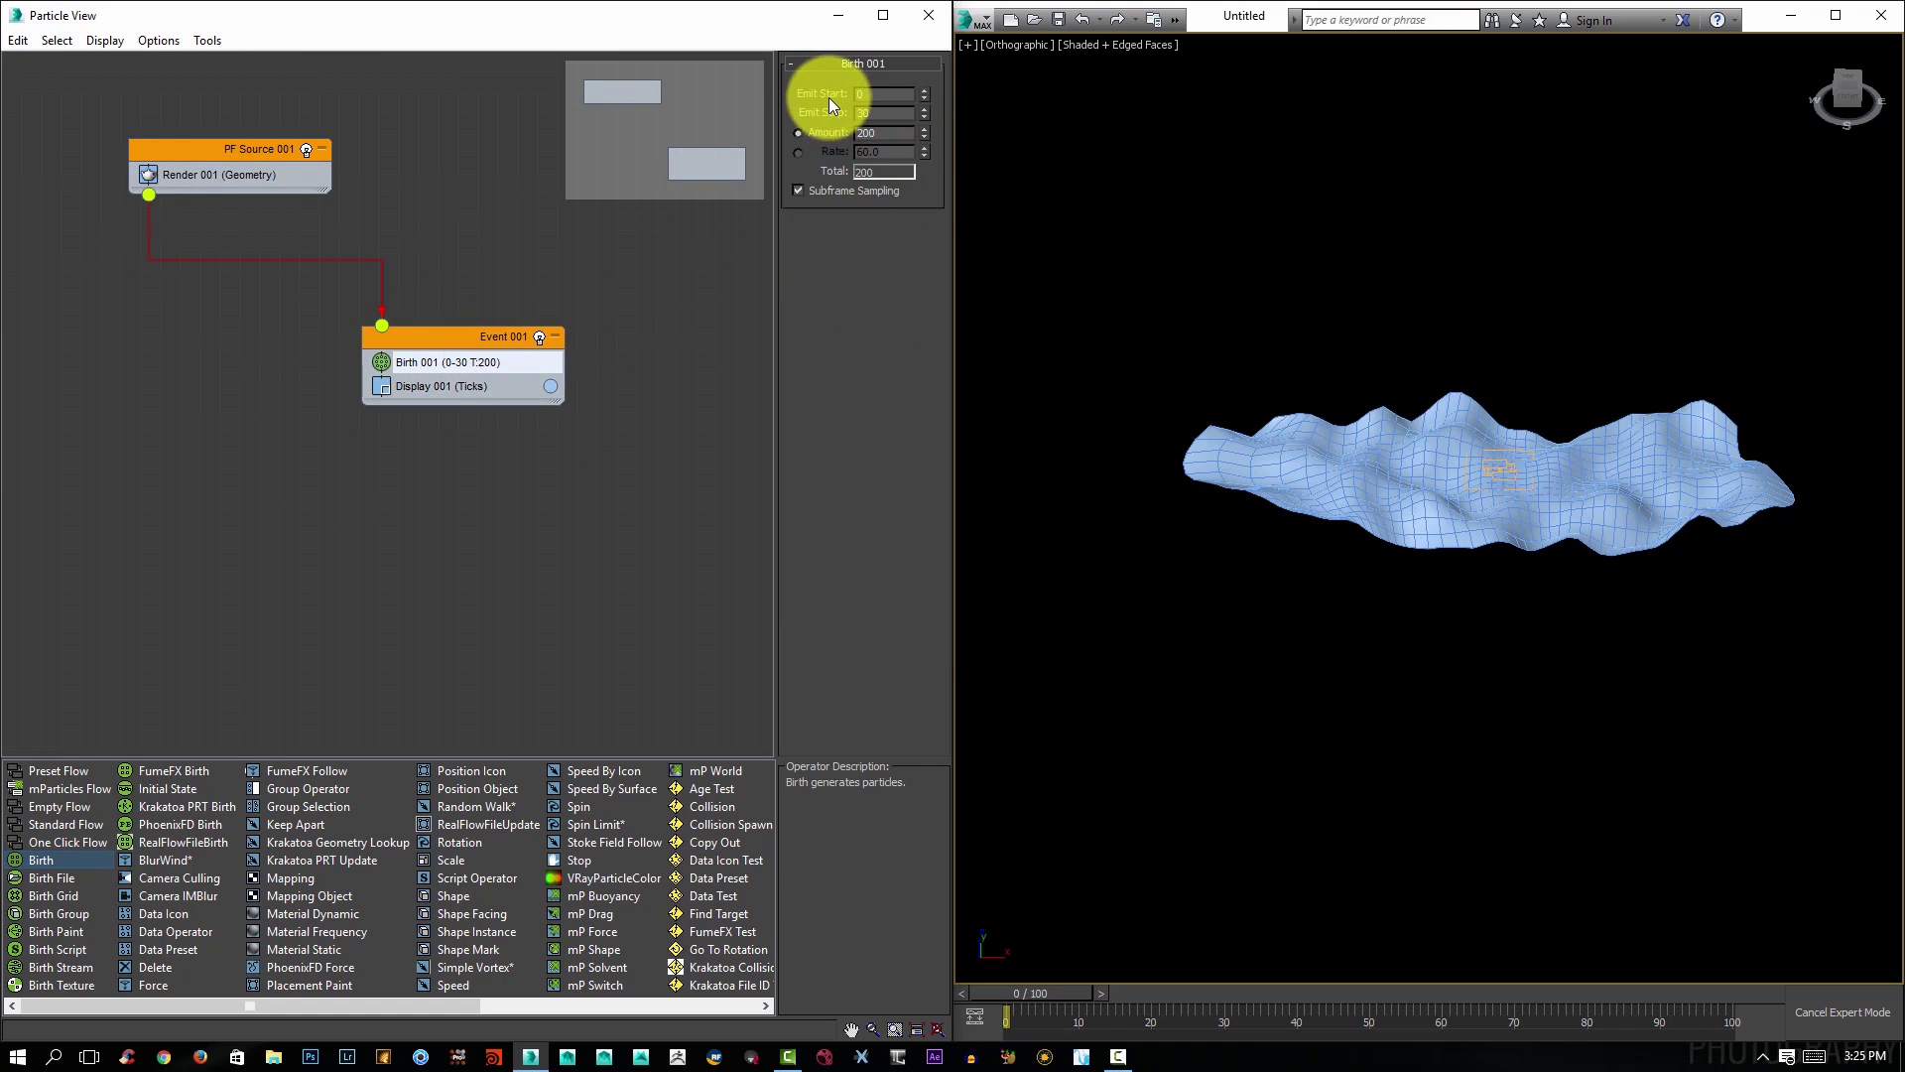
pyautogui.doubleClick(895, 114)
pyautogui.write('100')
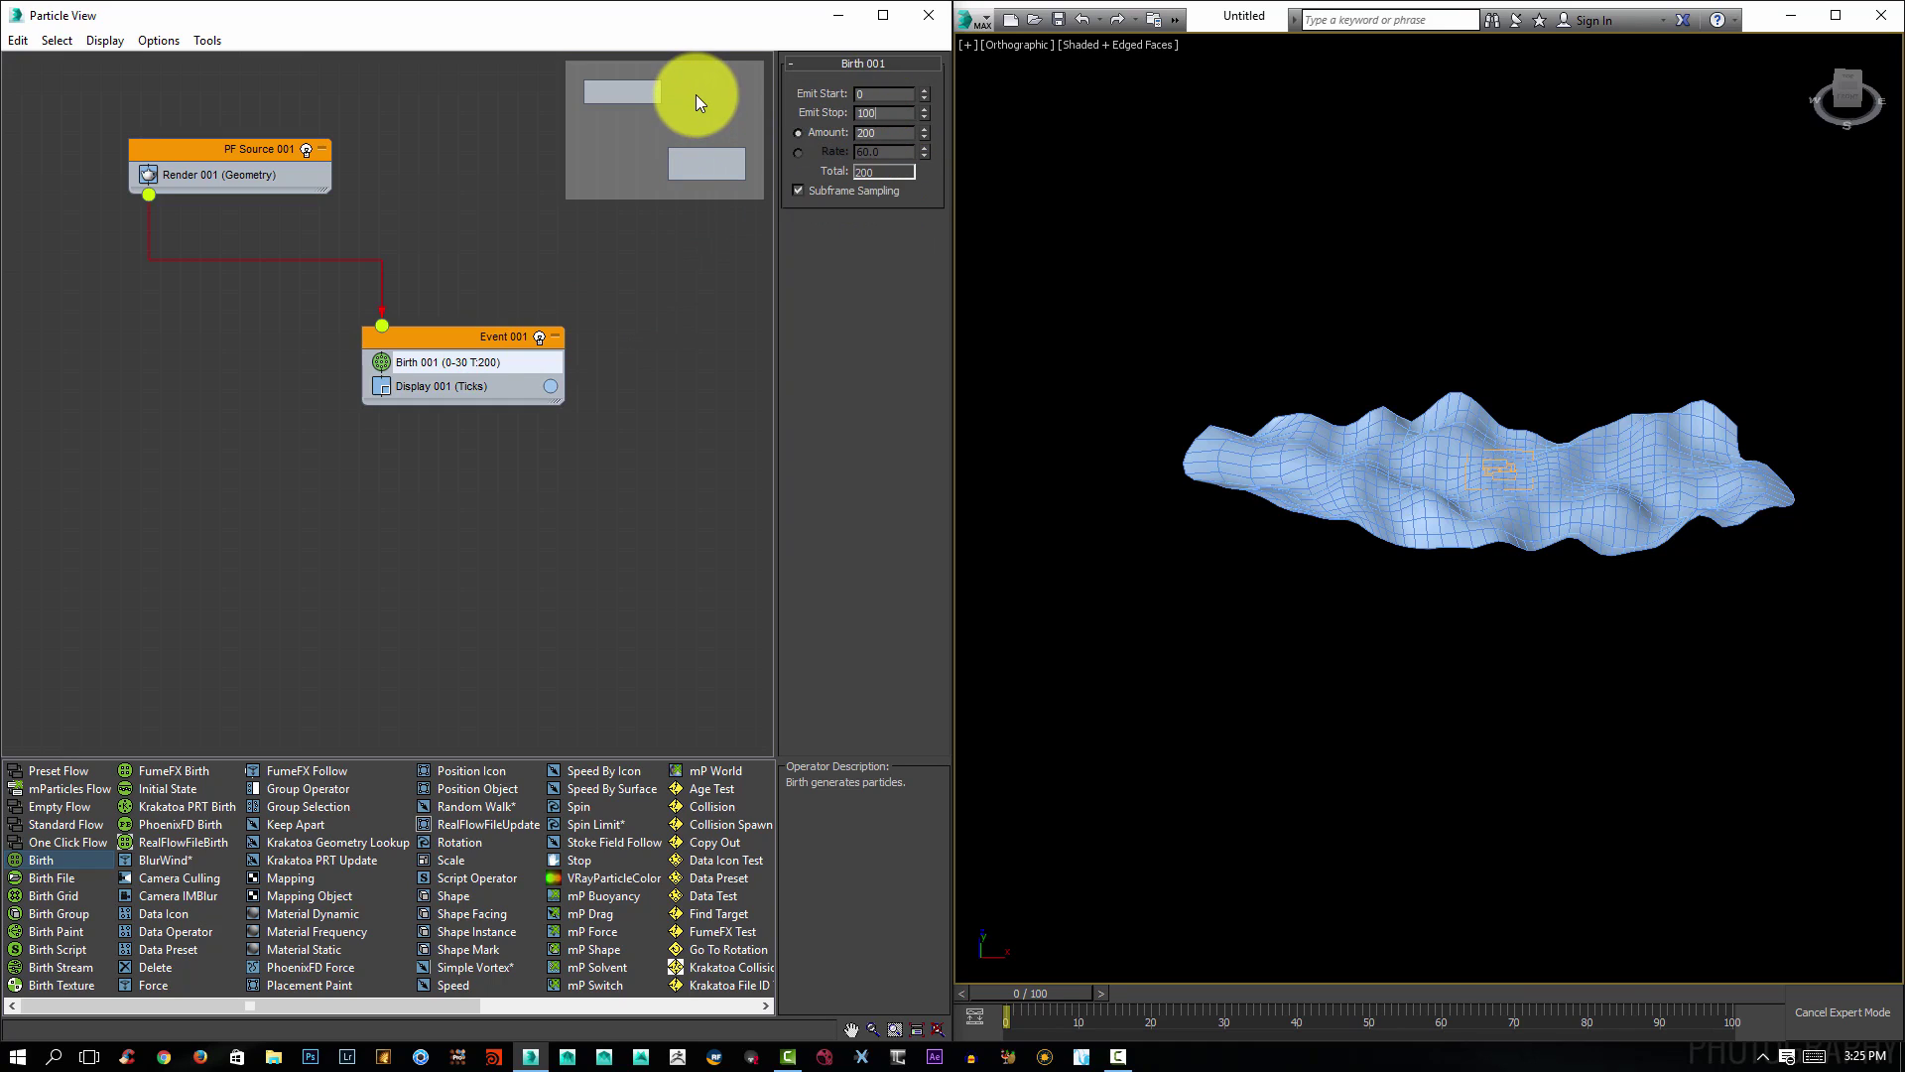
pyautogui.press('Return')
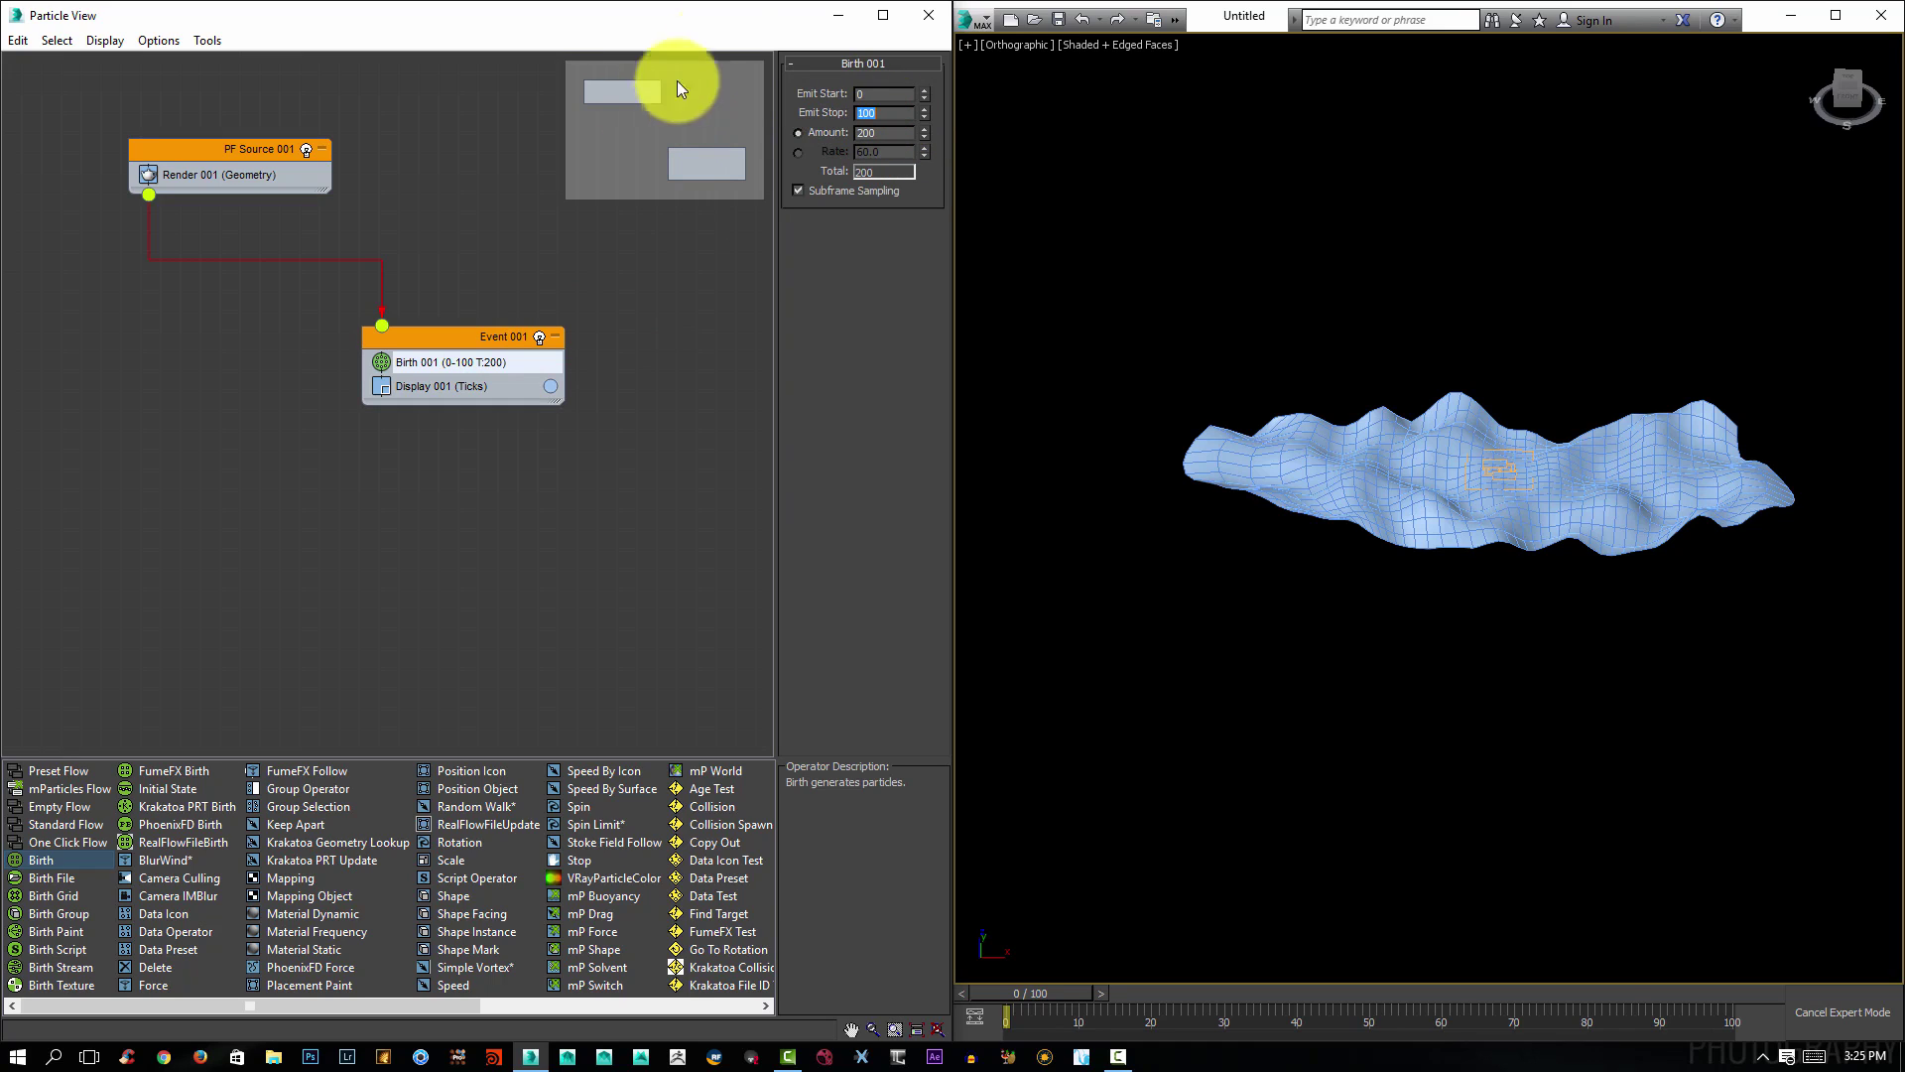
pyautogui.click(891, 133)
pyautogui.click(889, 132)
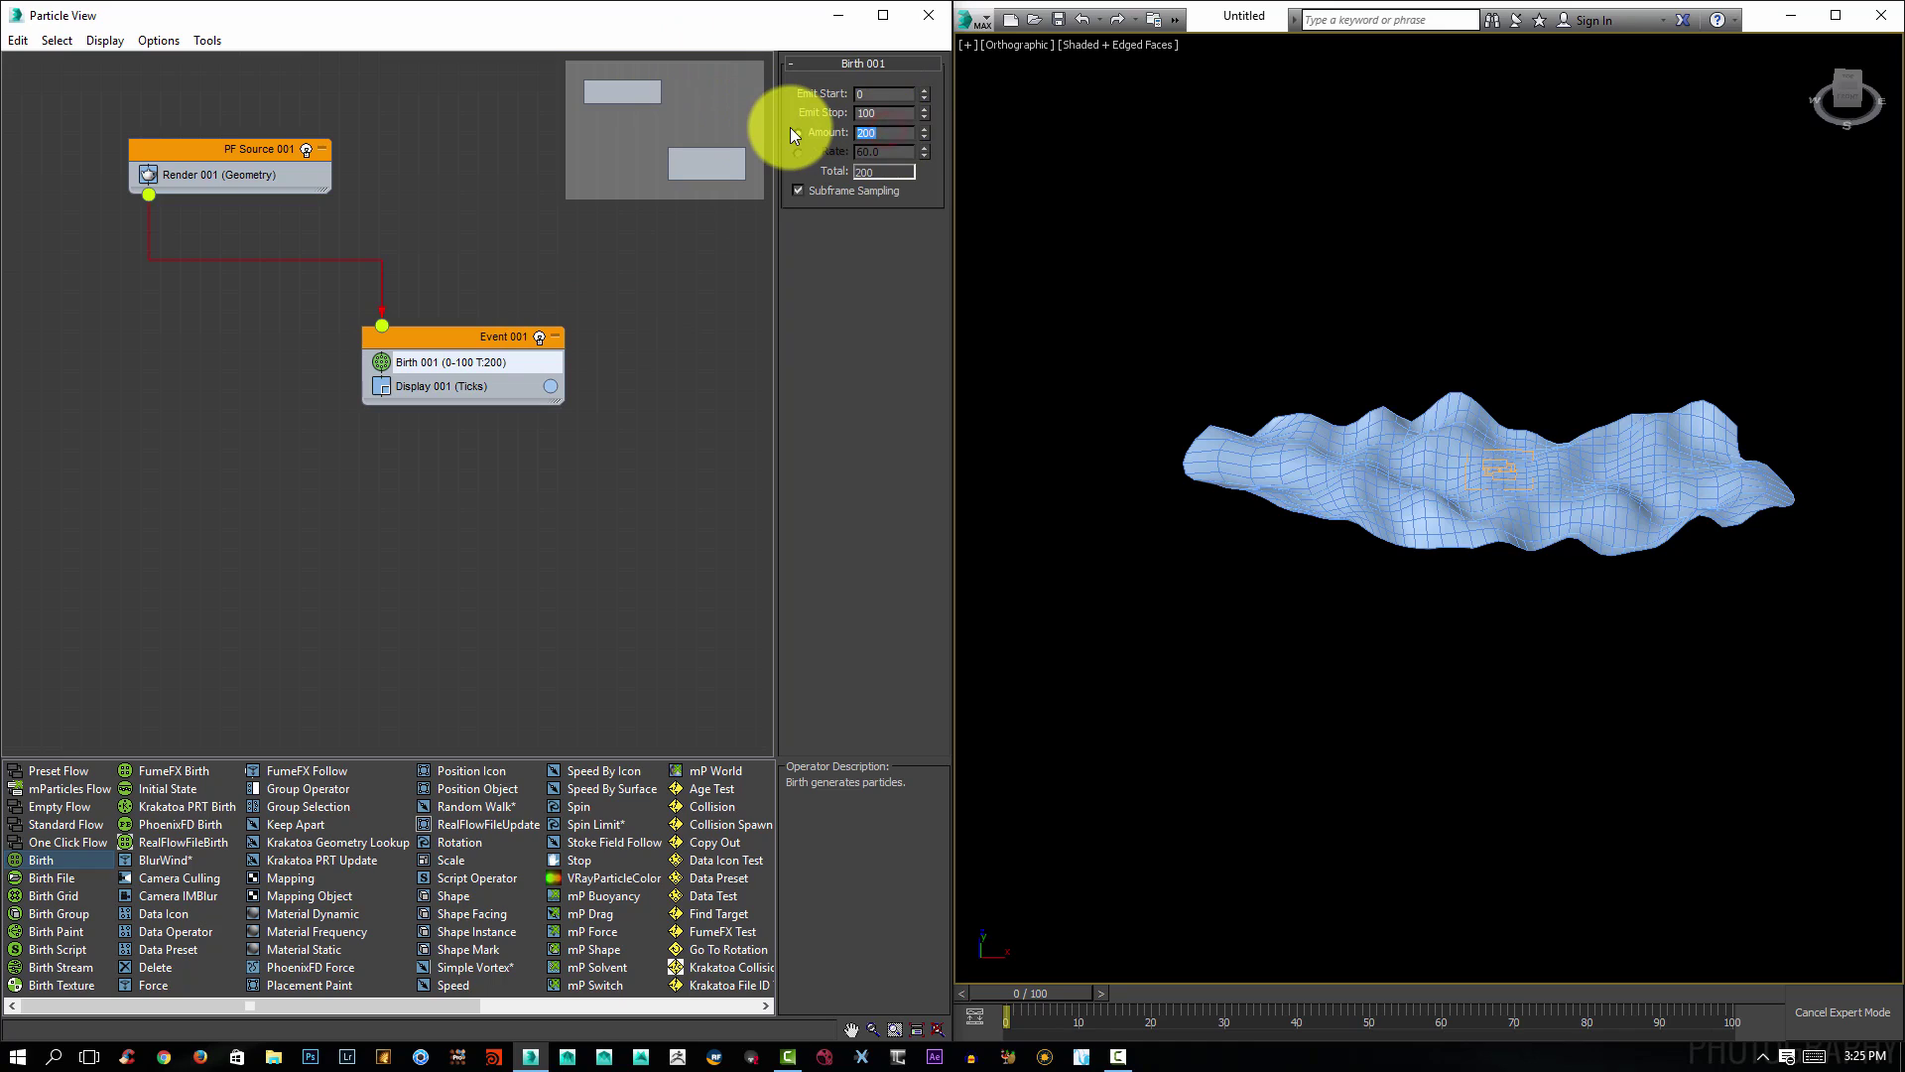
pyautogui.write('5000')
pyautogui.press('Return')
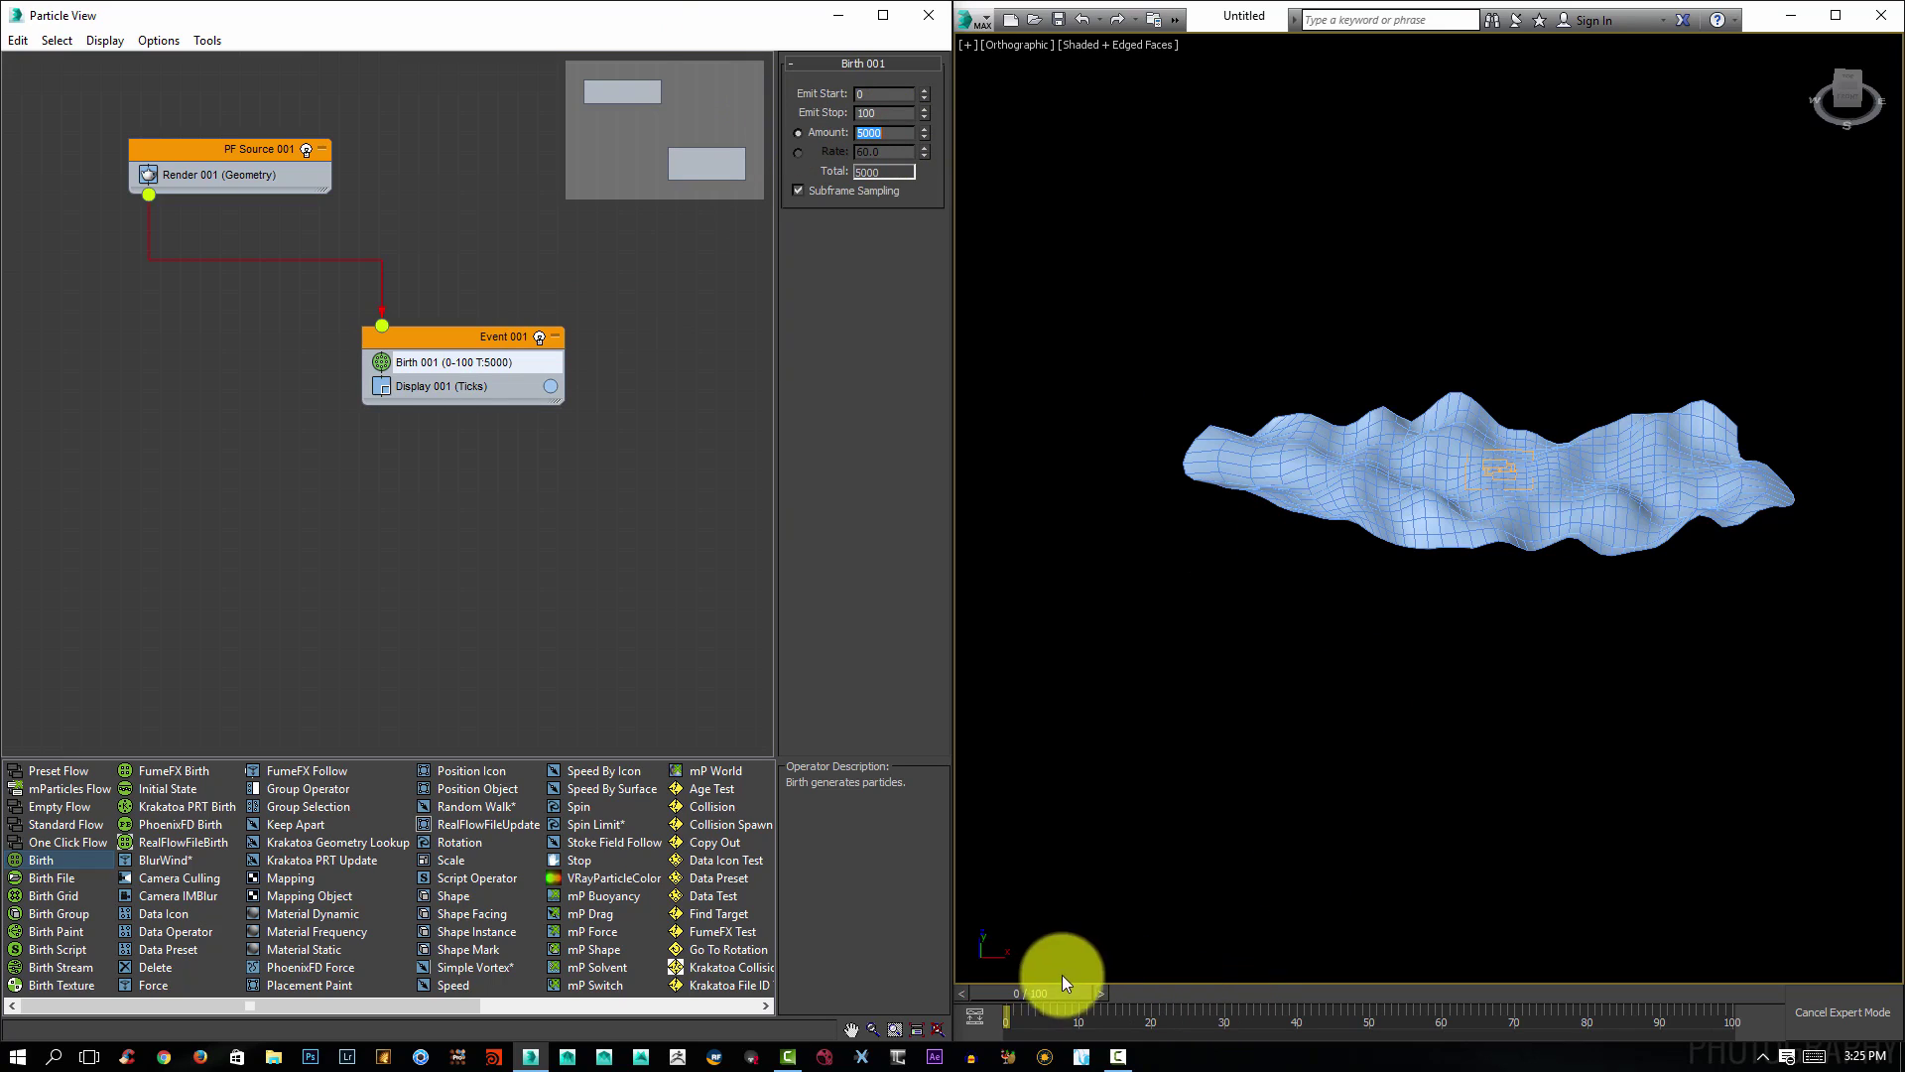
pyautogui.click(1474, 531)
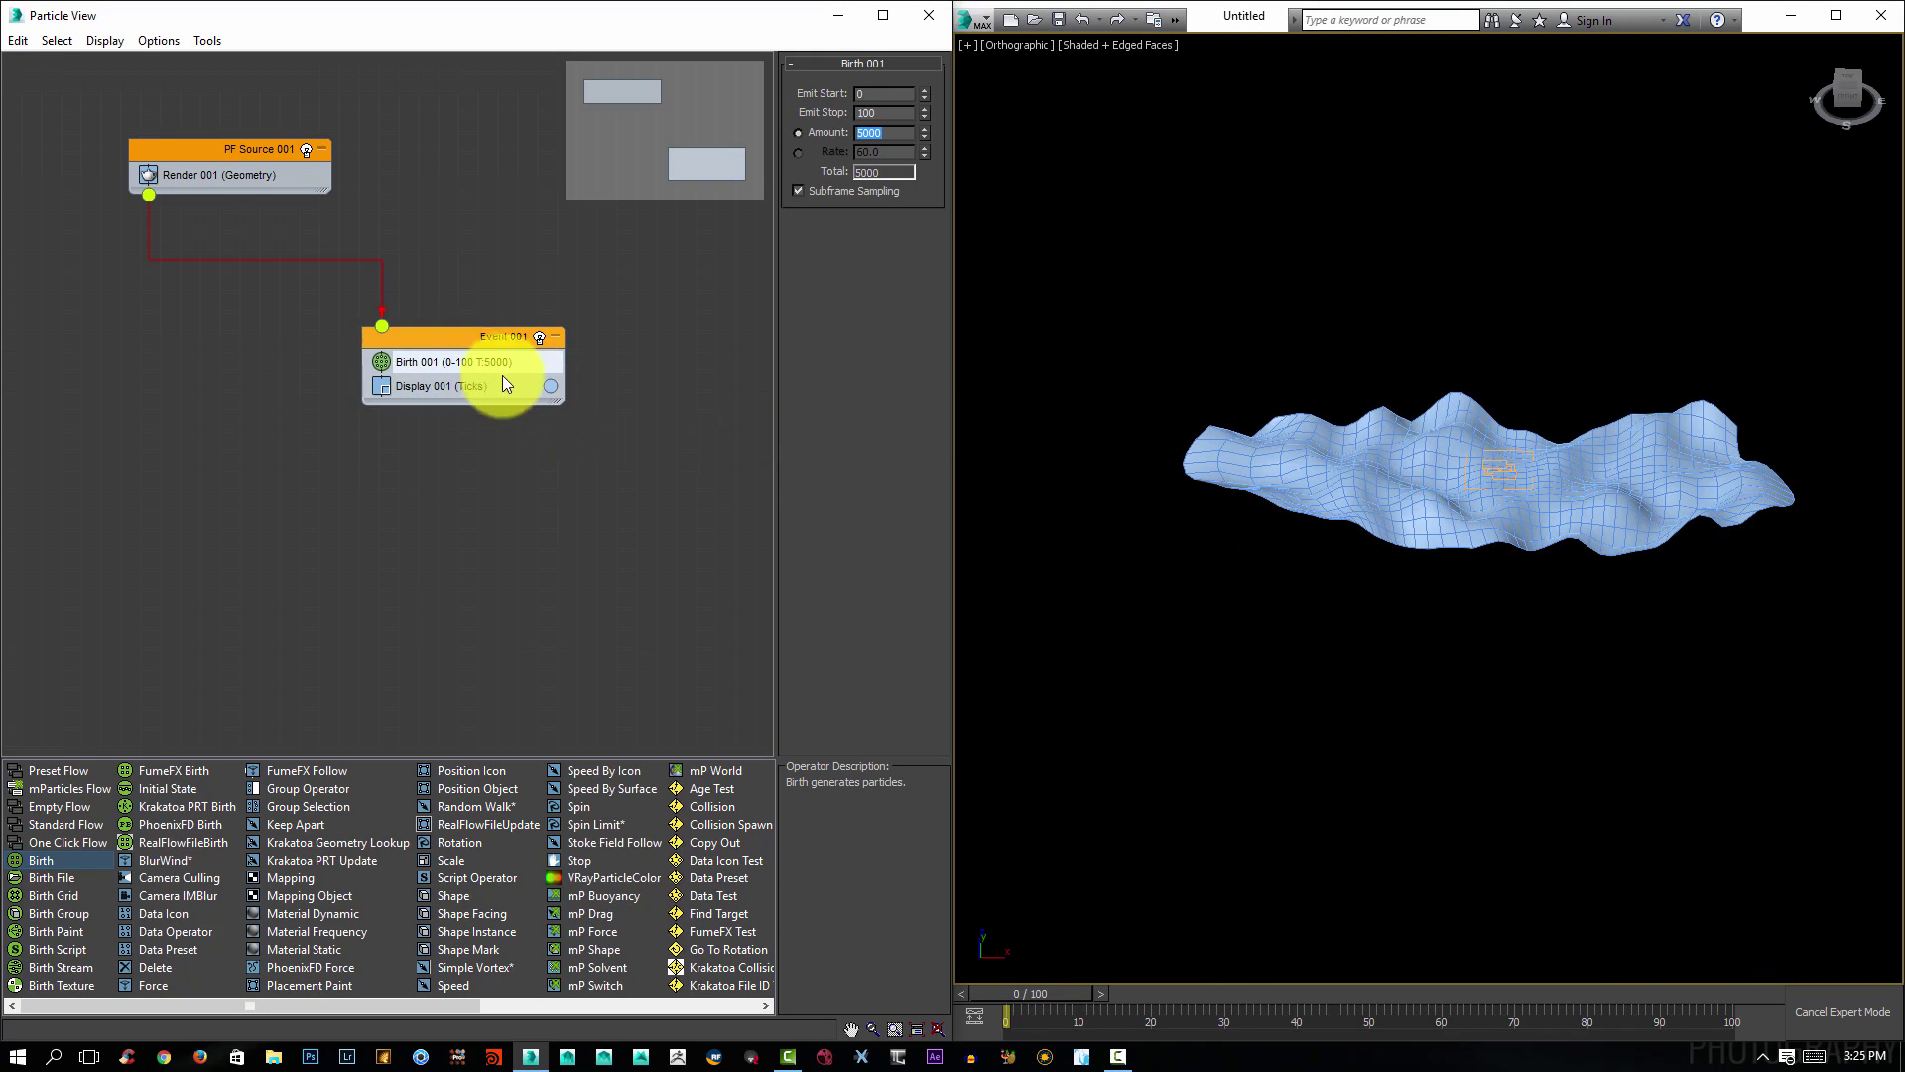
# Append a Data Operator to the event and place it between the Birth and Display operators.
pyautogui.rightClick(475, 377)
pyautogui.moveTo(594, 409)
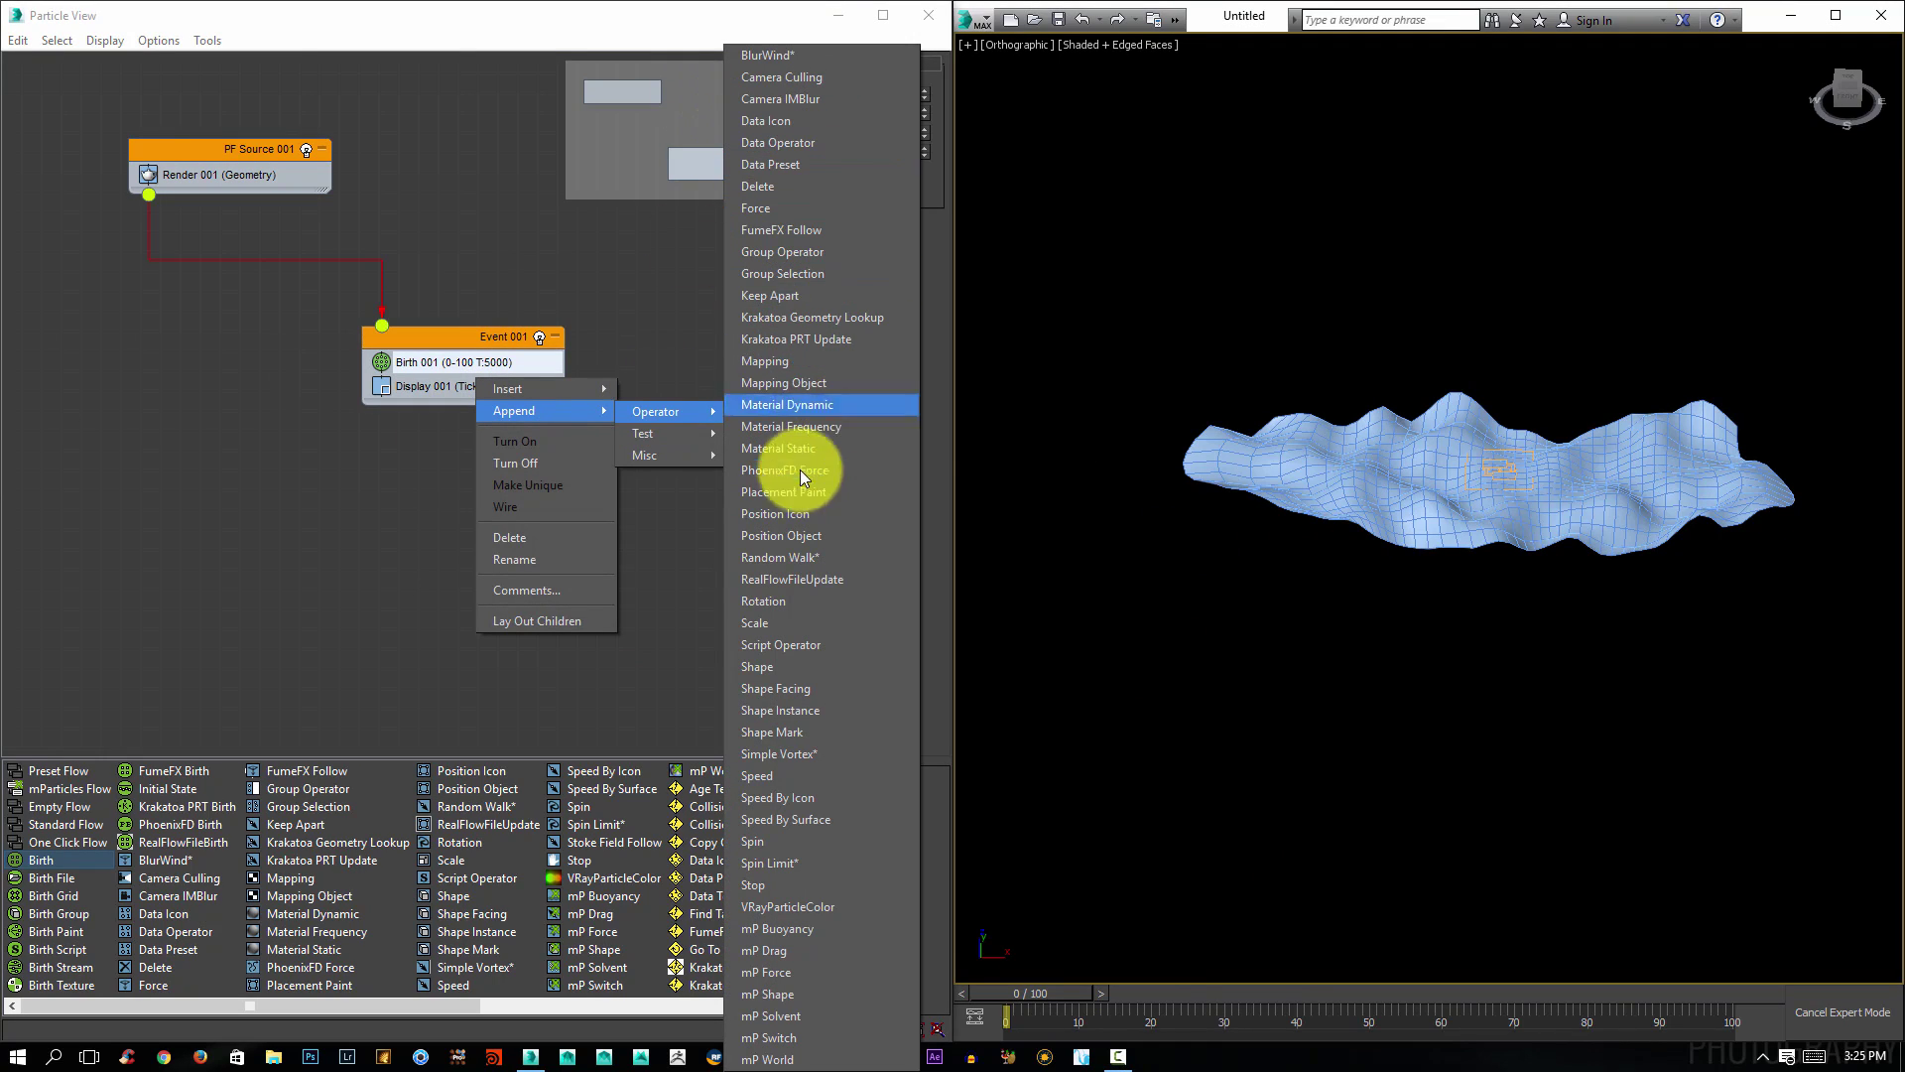
pyautogui.click(805, 145)
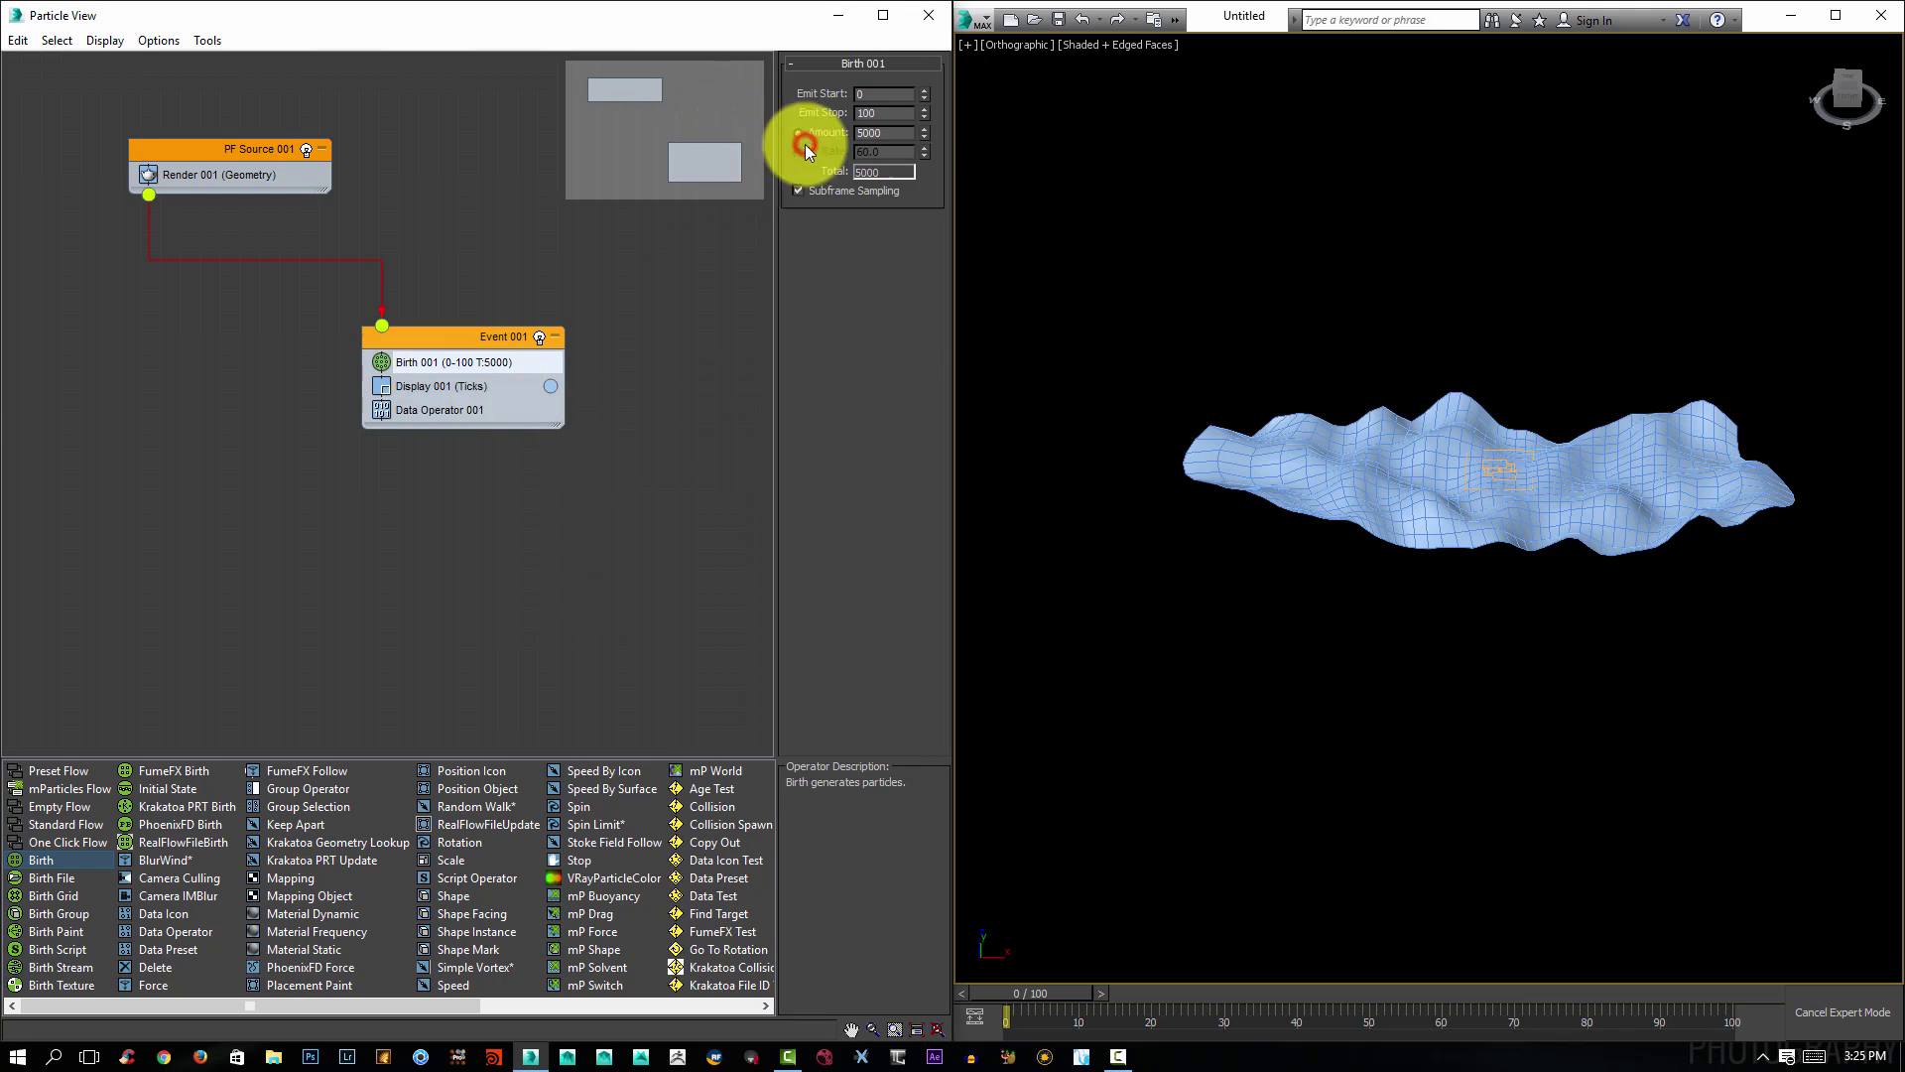
pyautogui.moveTo(439, 408)
pyautogui.mouseDown()
pyautogui.moveTo(450, 373)
pyautogui.moveTo(449, 391)
pyautogui.mouseUp()
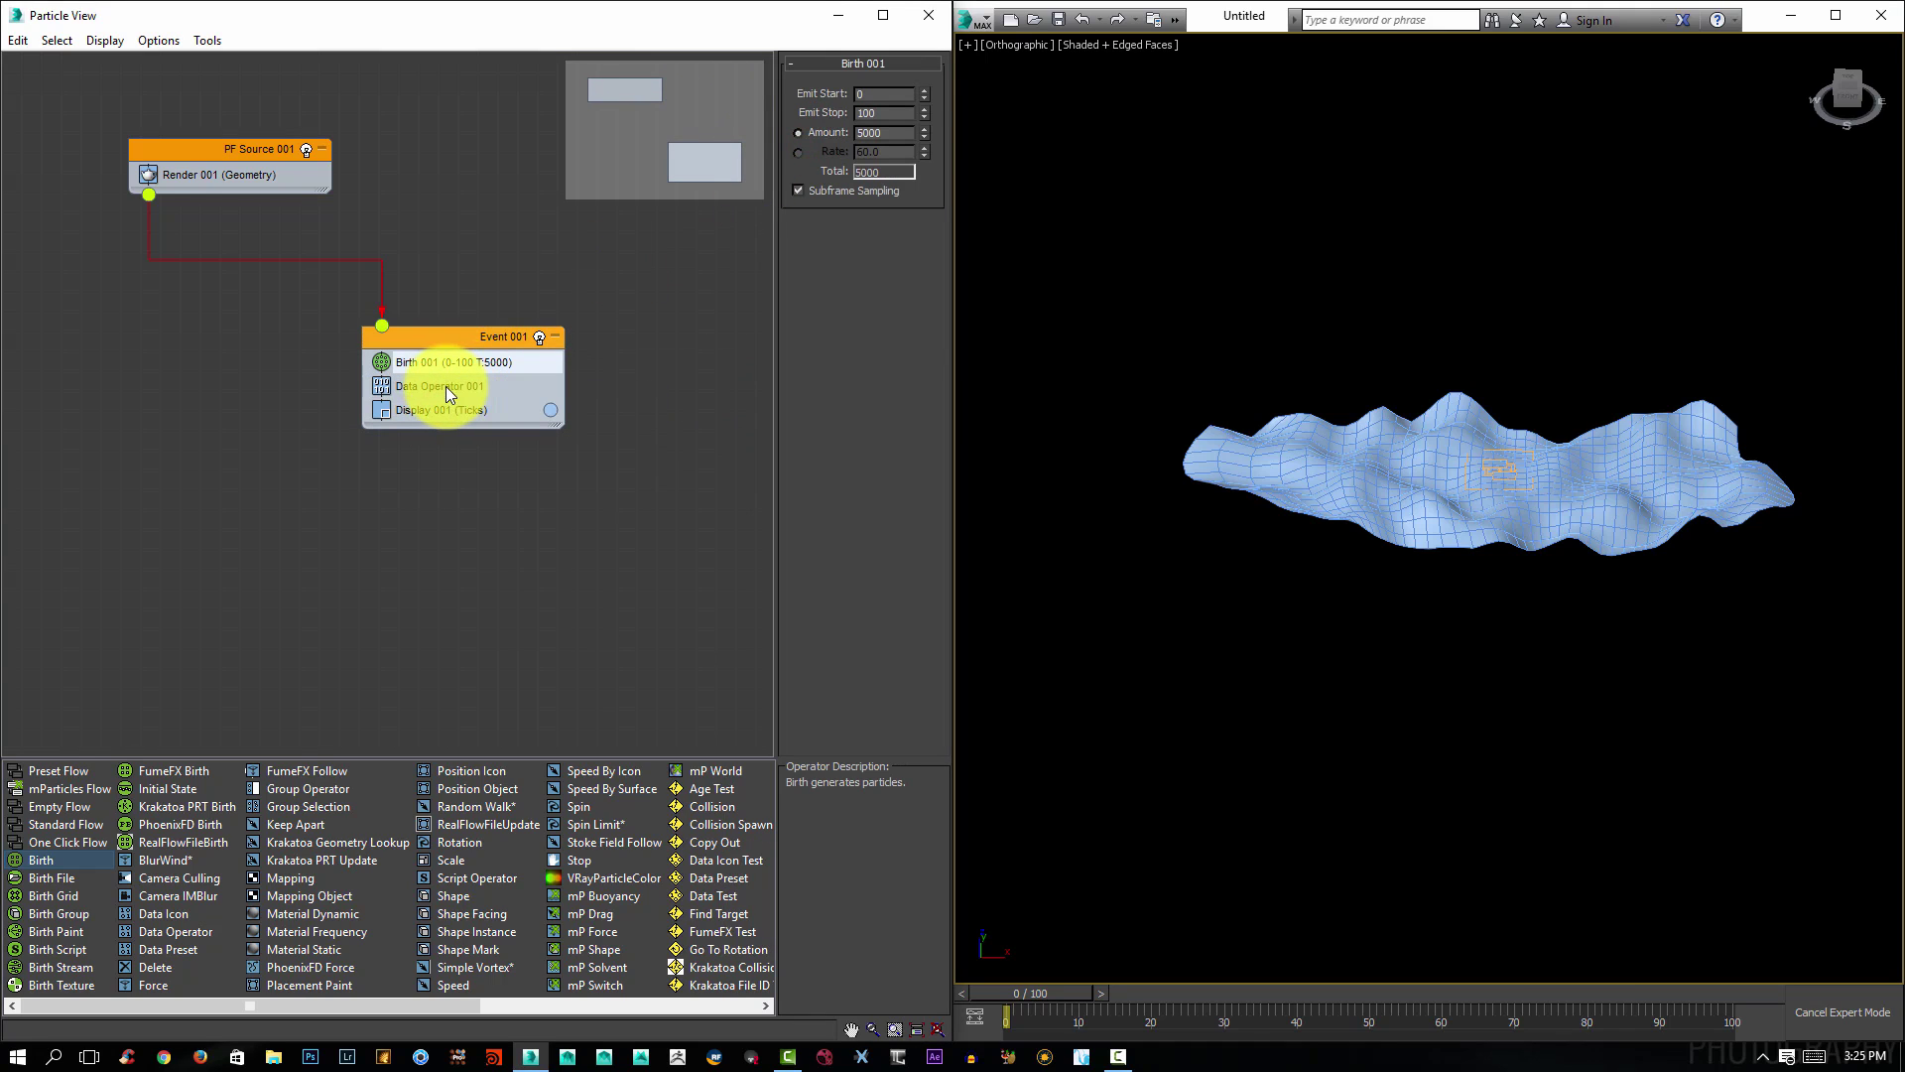
# Open the Data Operator's data flow and add a Select Object node that references the Emmitter mesh.
pyautogui.click(445, 385)
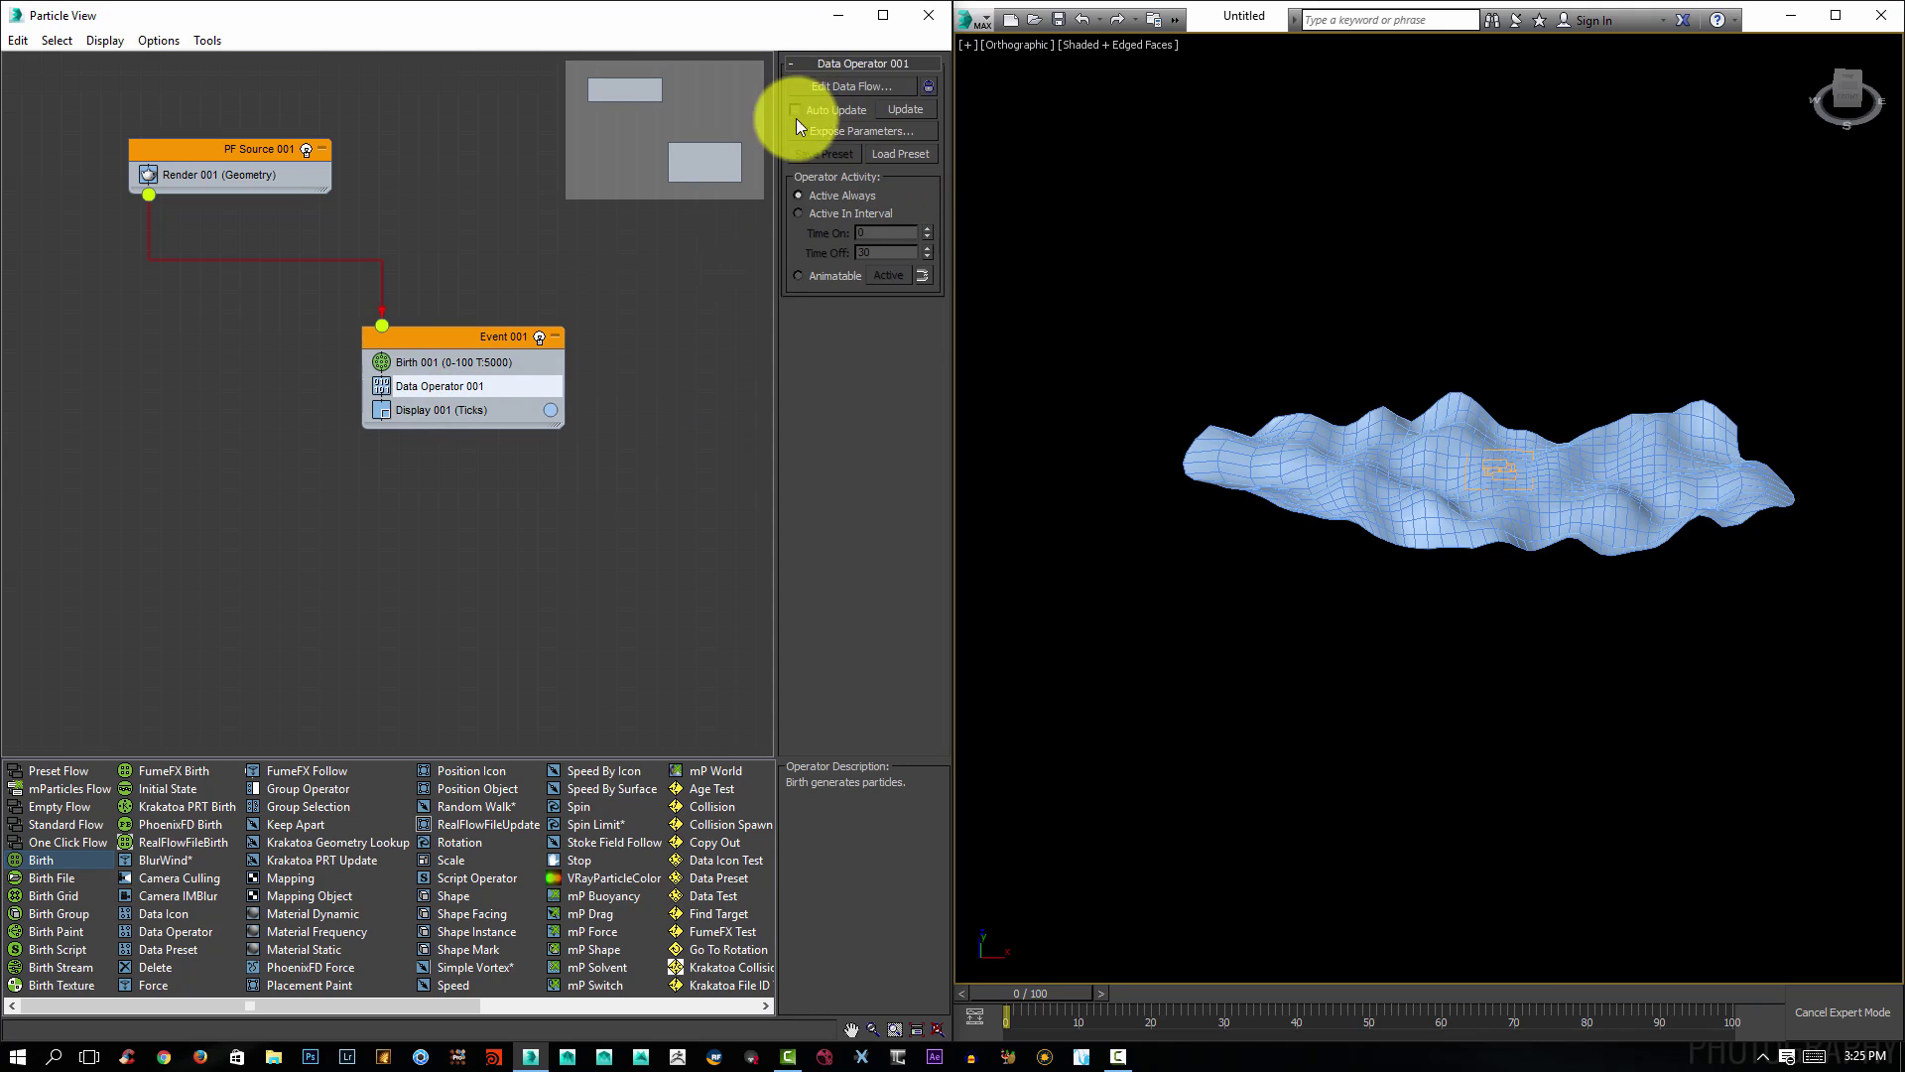
pyautogui.click(825, 86)
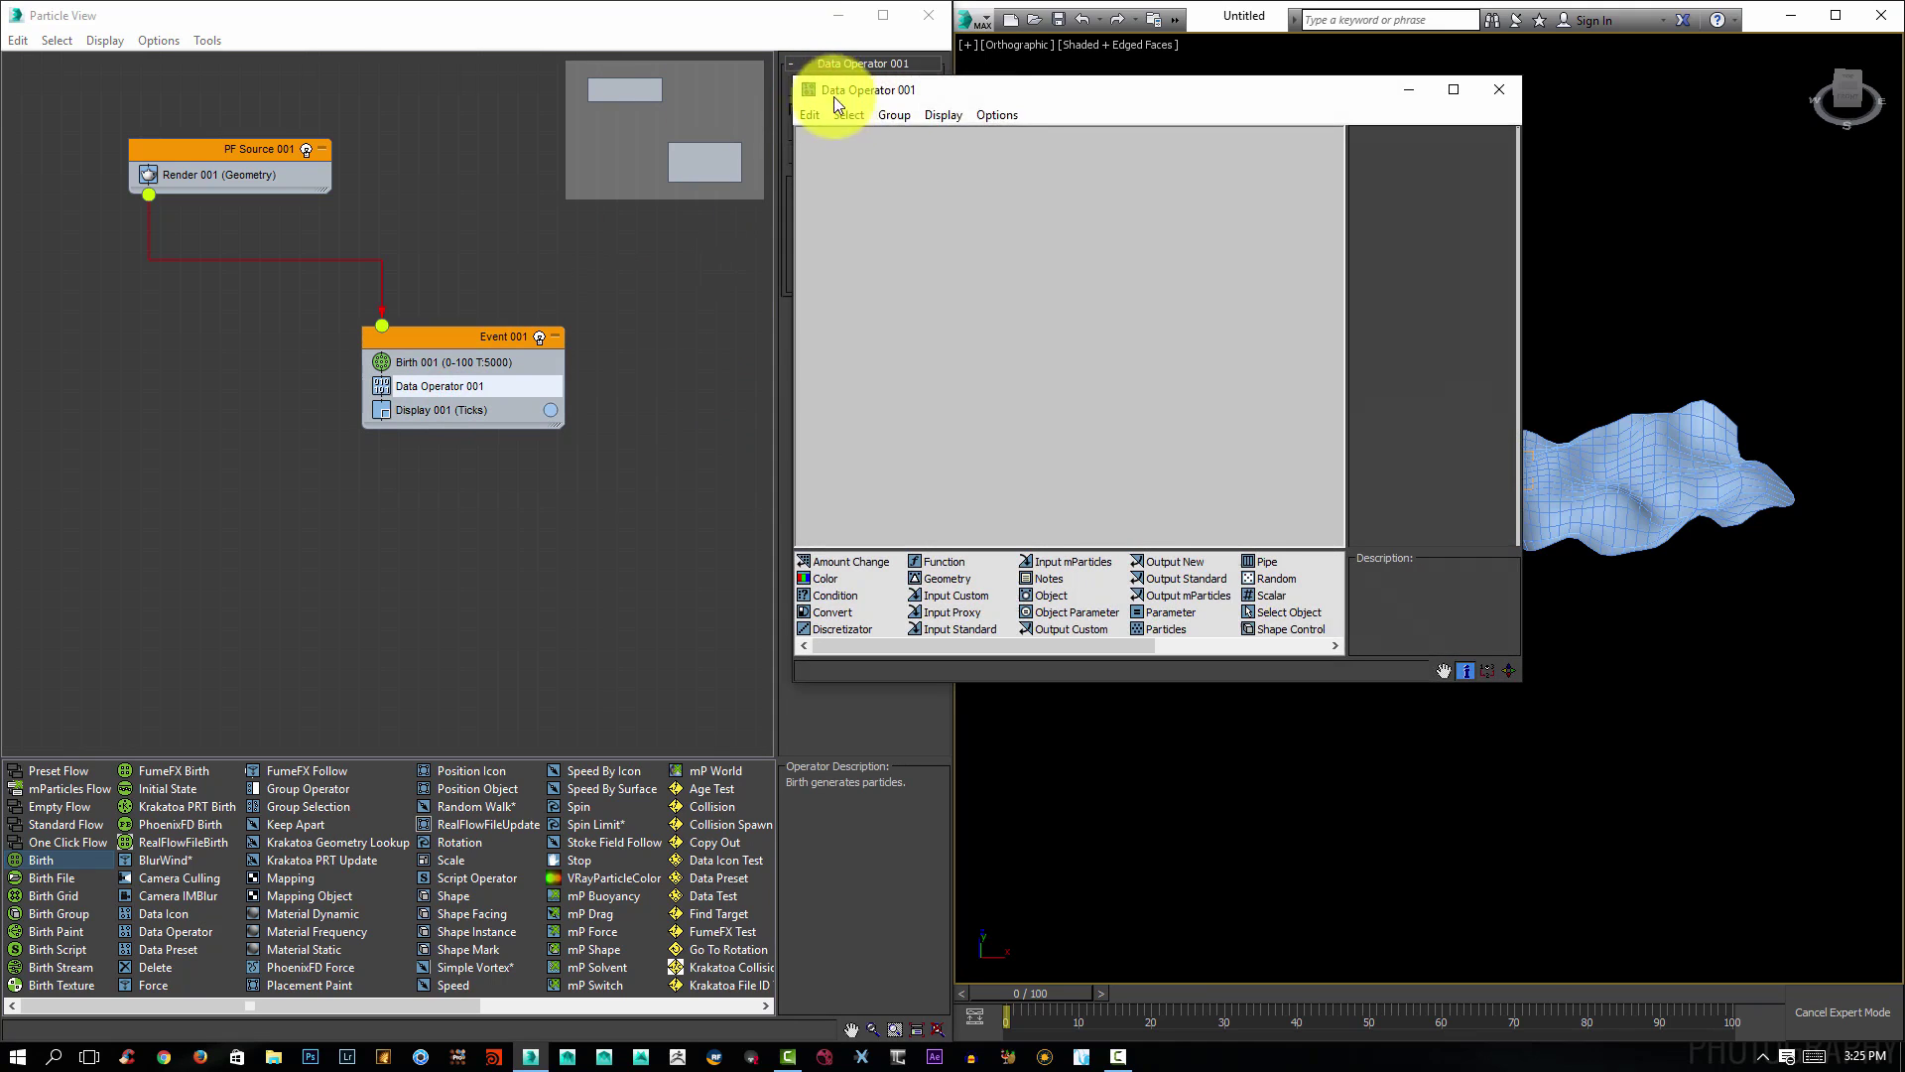
pyautogui.moveTo(834, 97); pyautogui.dragTo(426, 96)
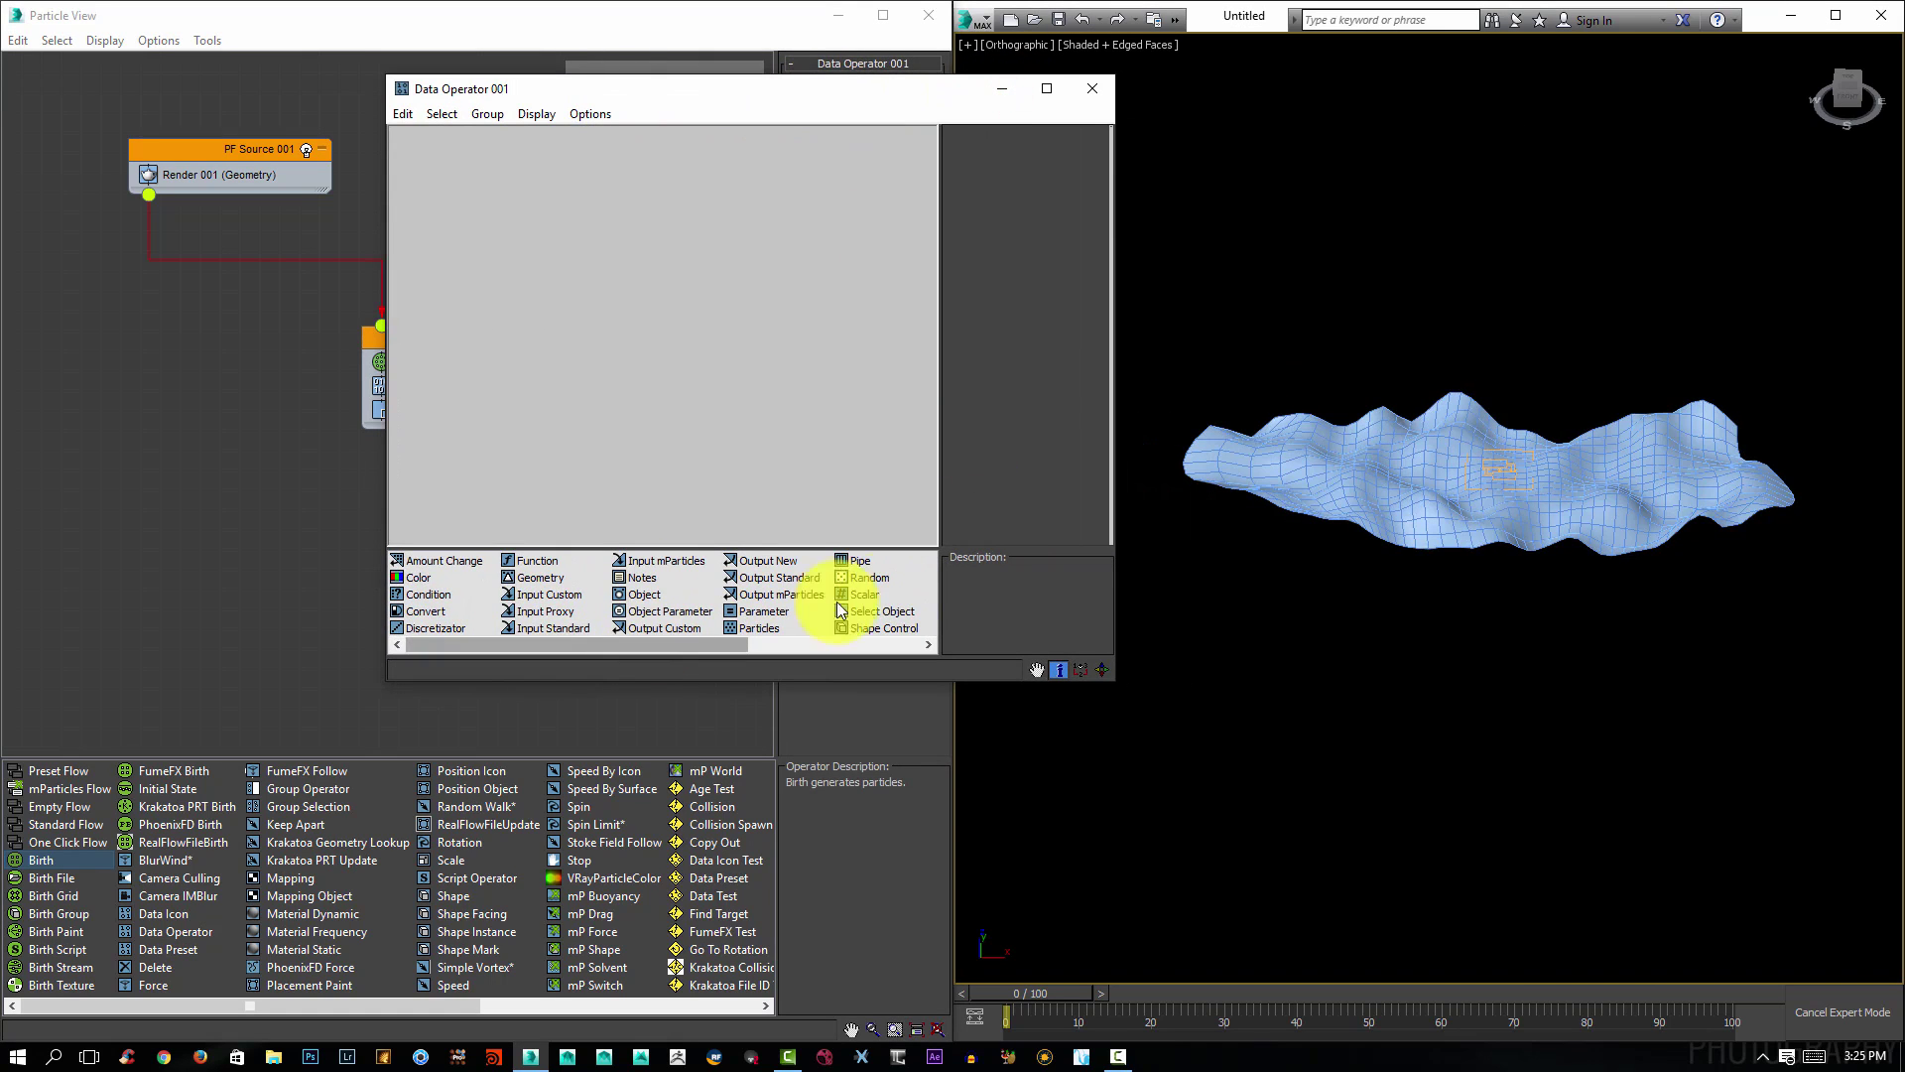
pyautogui.moveTo(841, 609); pyautogui.dragTo(579, 201)
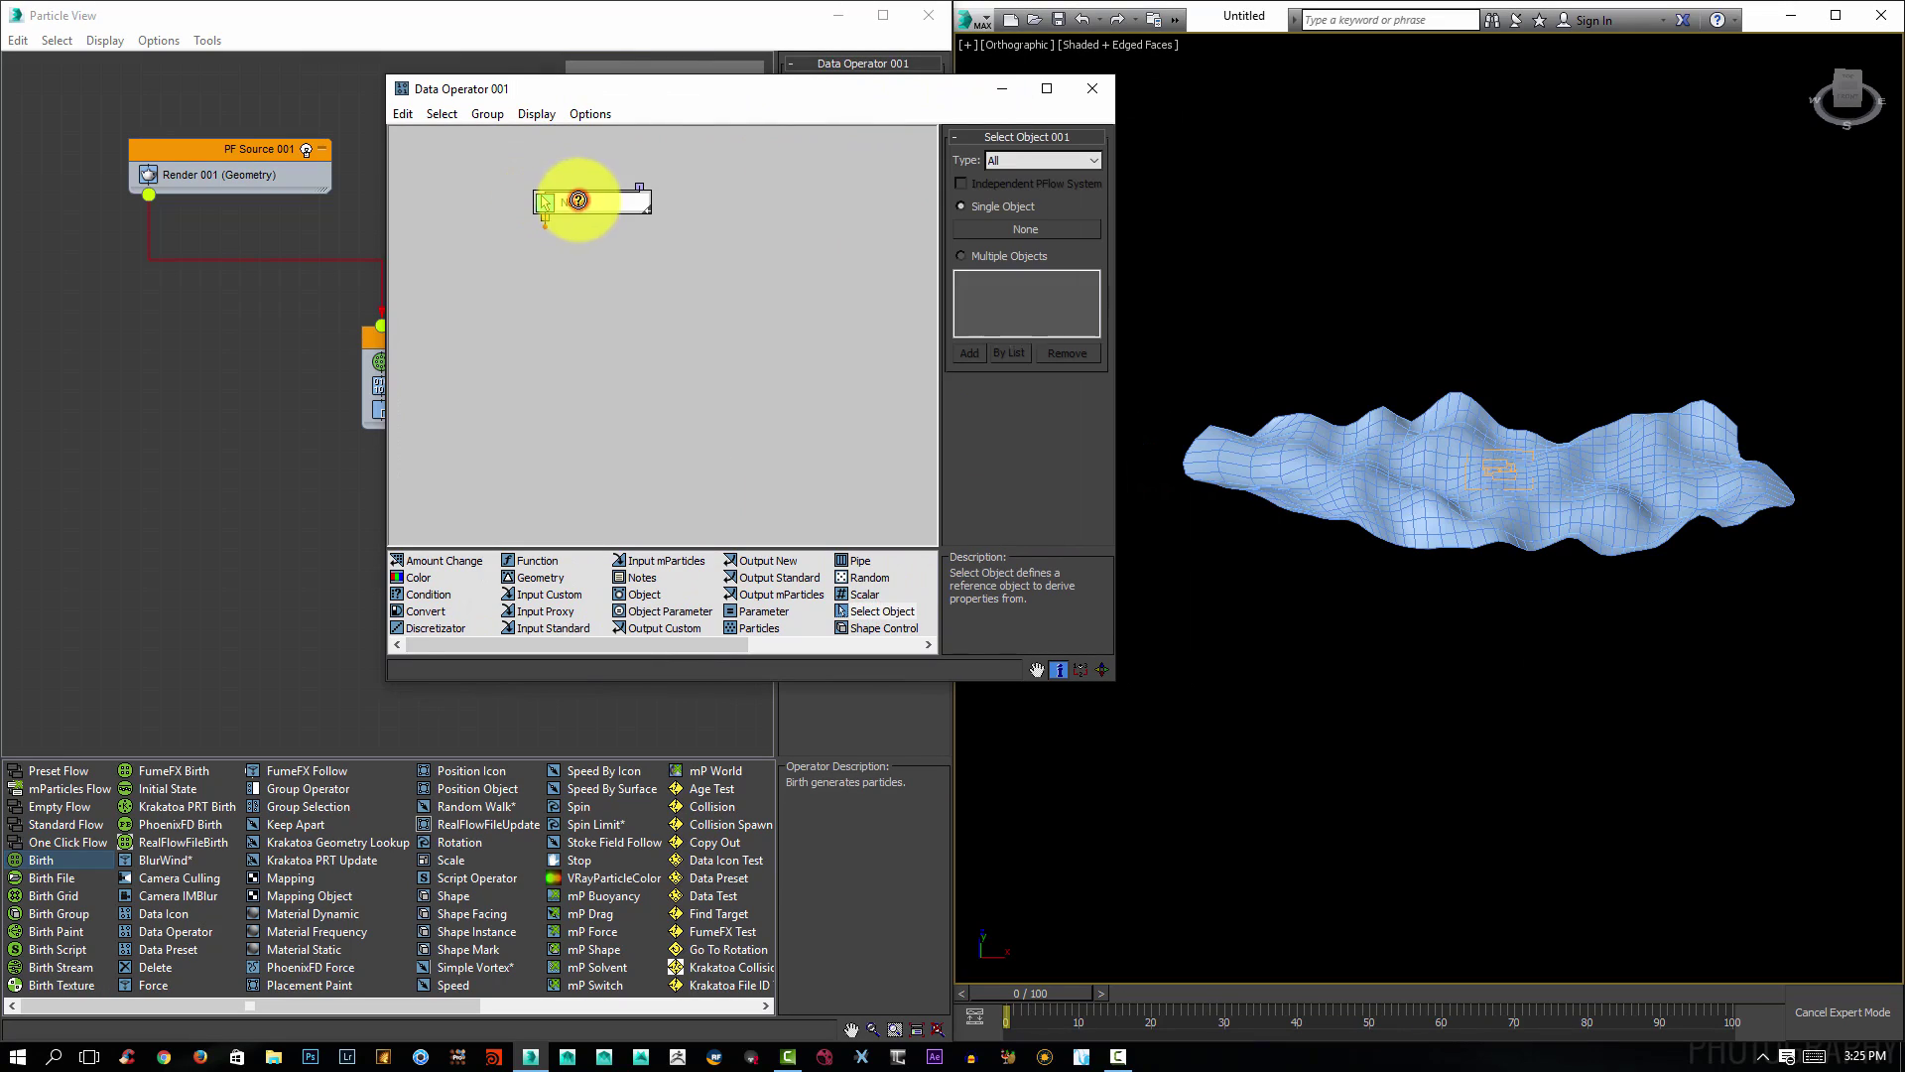
pyautogui.click(1079, 231)
pyautogui.click(1311, 429)
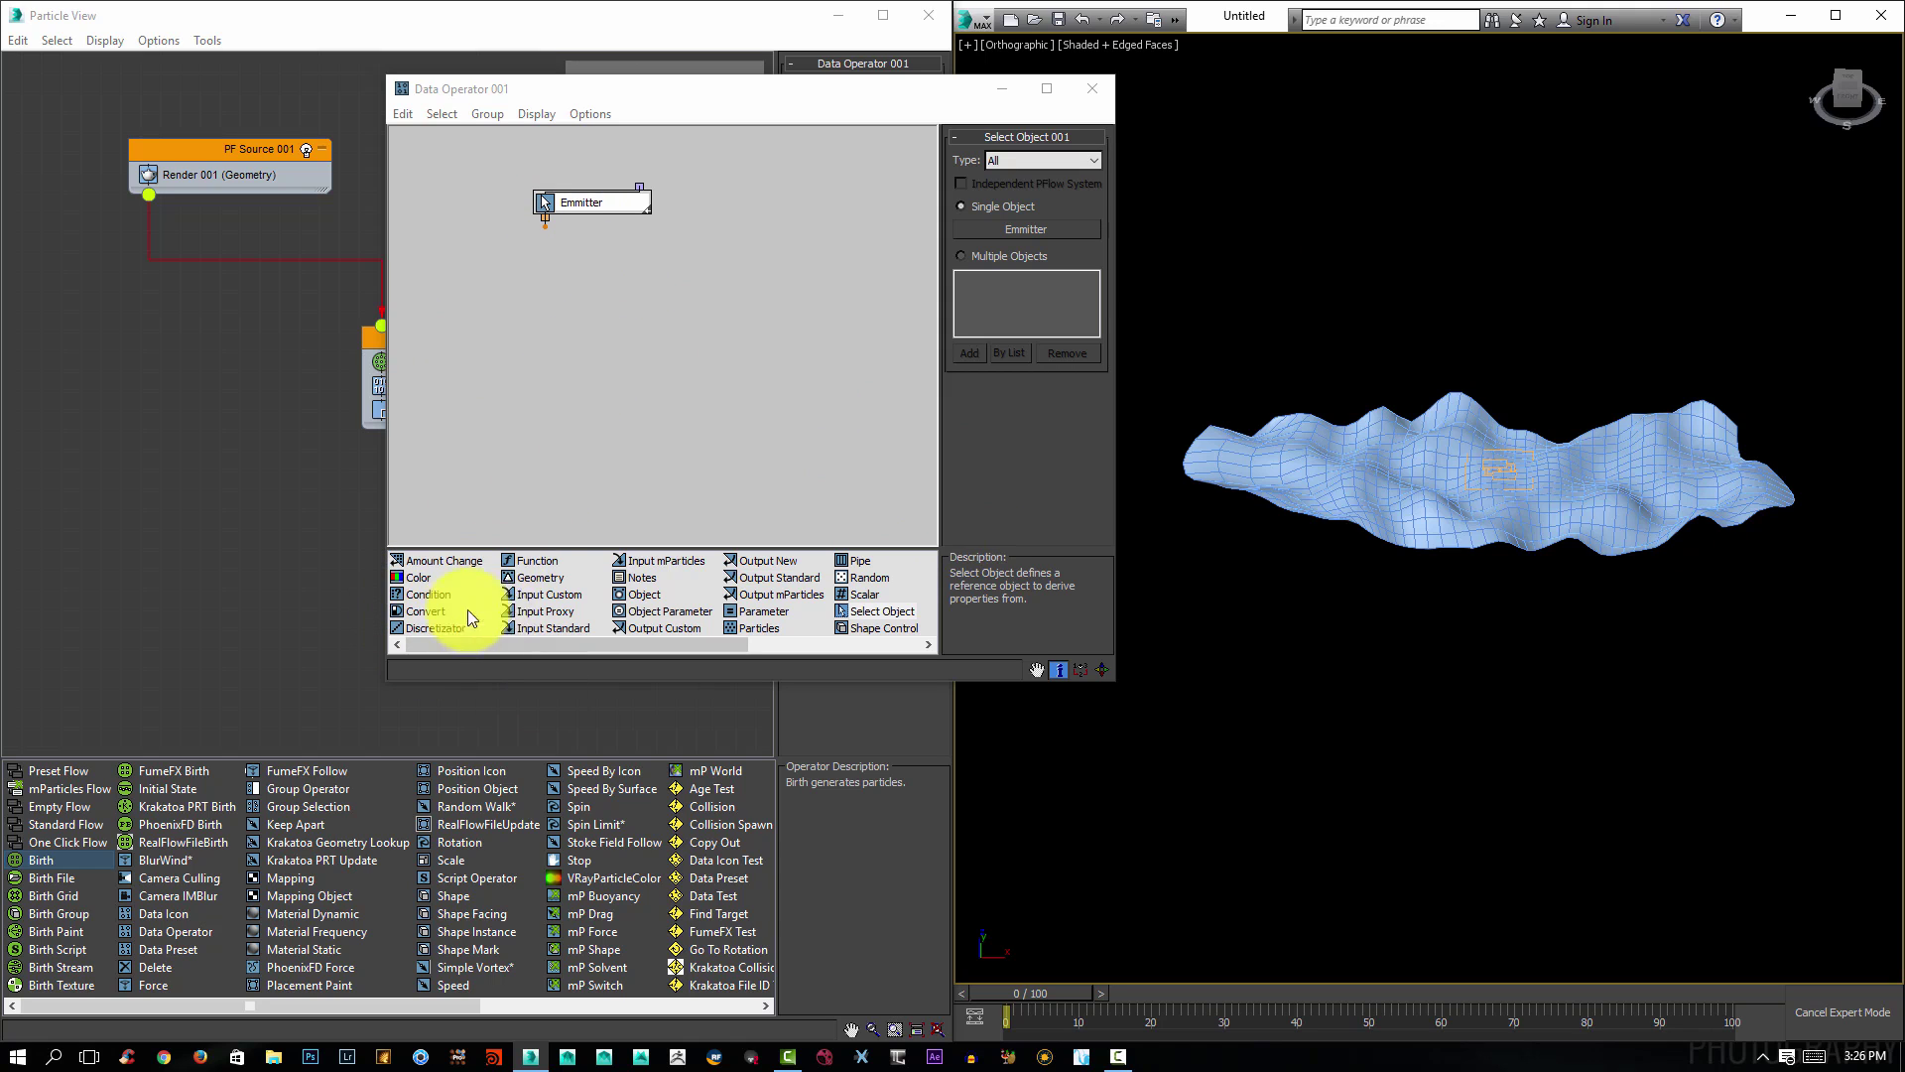
# Add a Geometry node set to Point Position and wire its object input to the Emmitter node.
pyautogui.moveTo(539, 577); pyautogui.dragTo(596, 396)
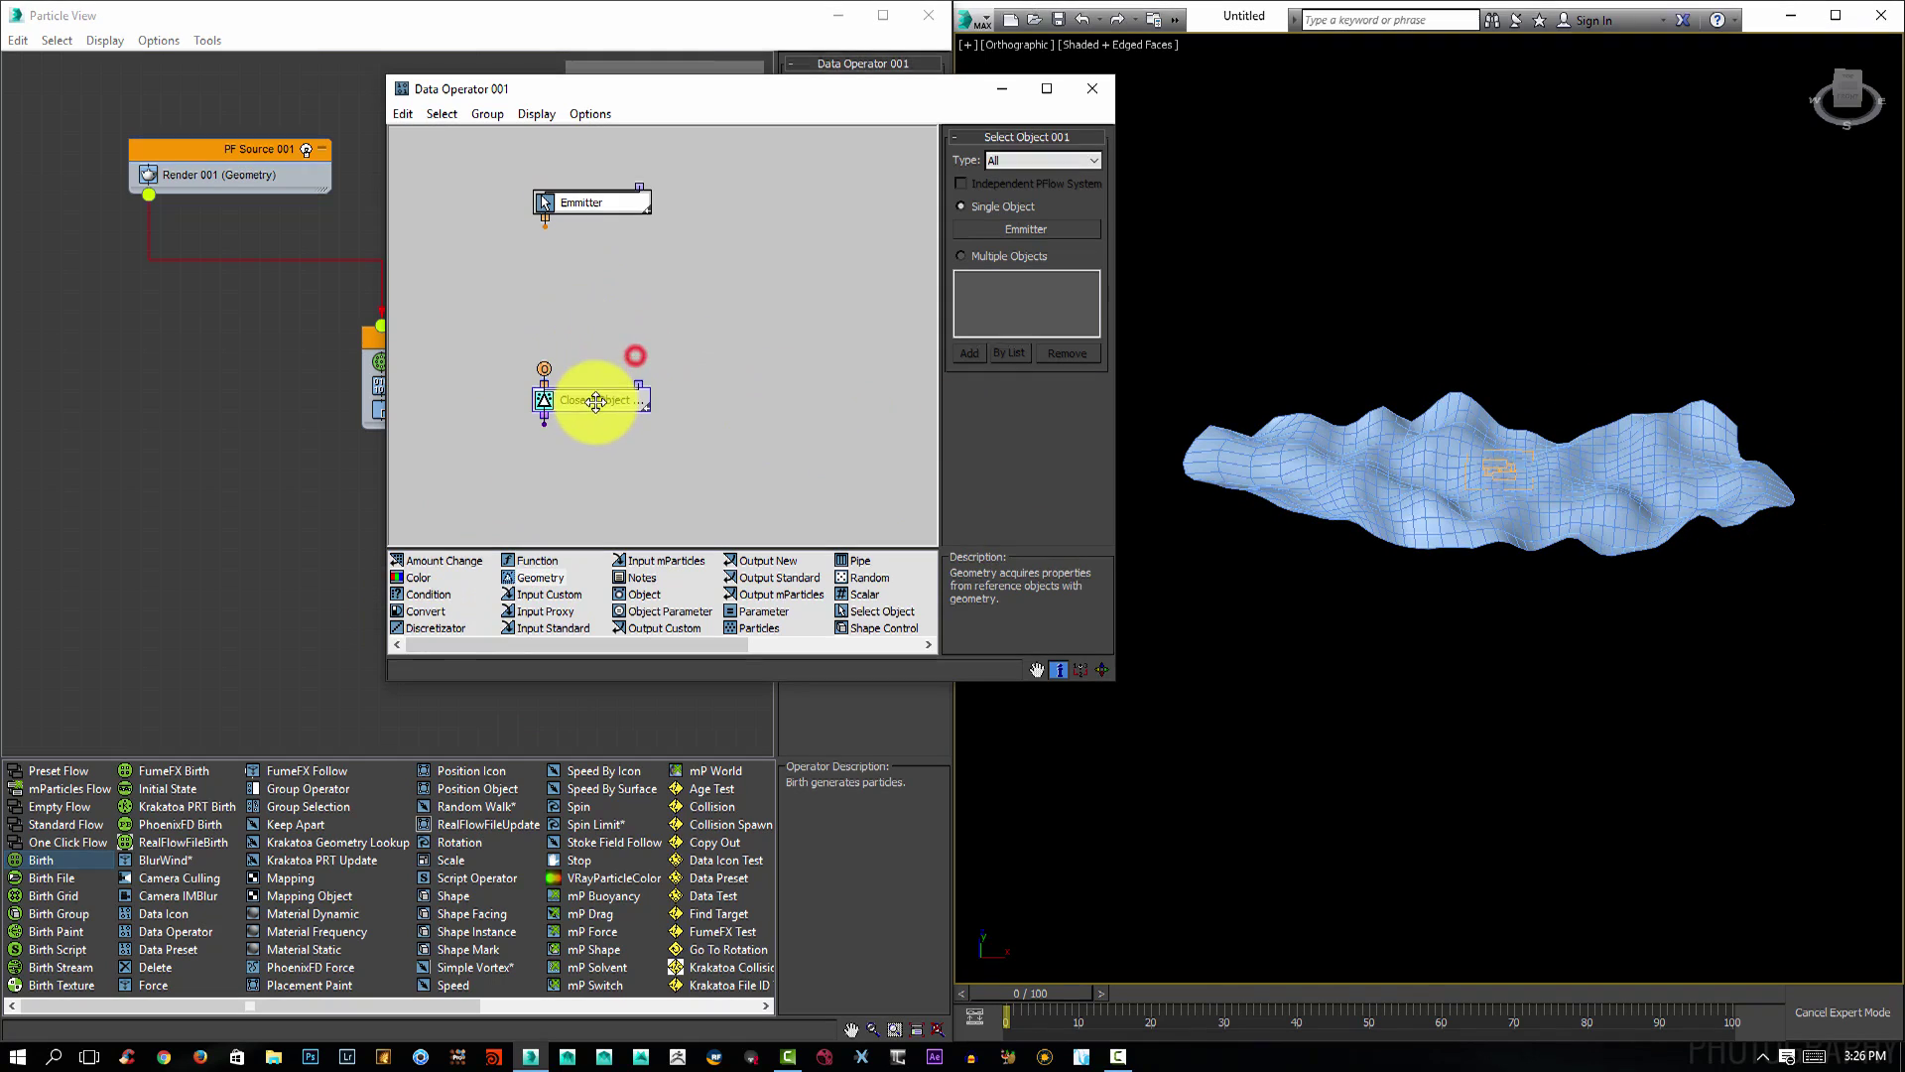
pyautogui.click(600, 402)
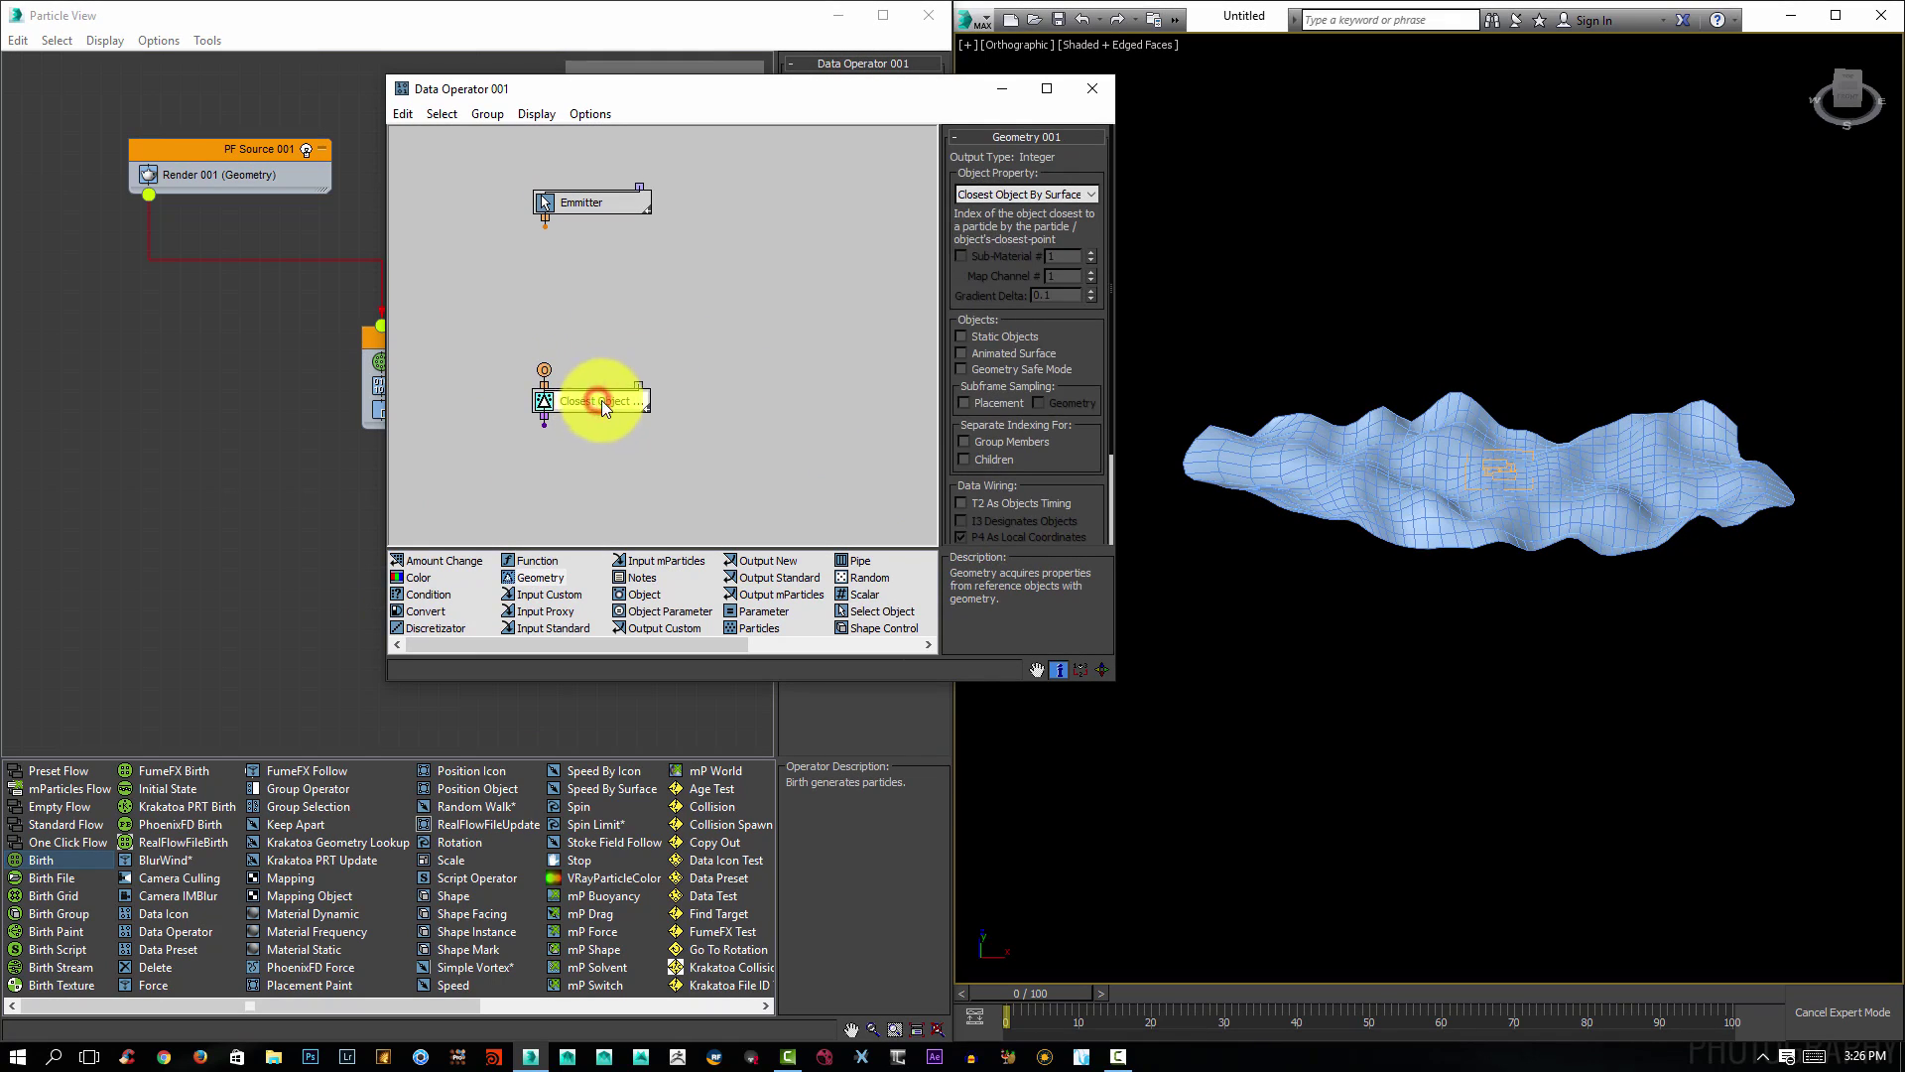
pyautogui.click(1004, 194)
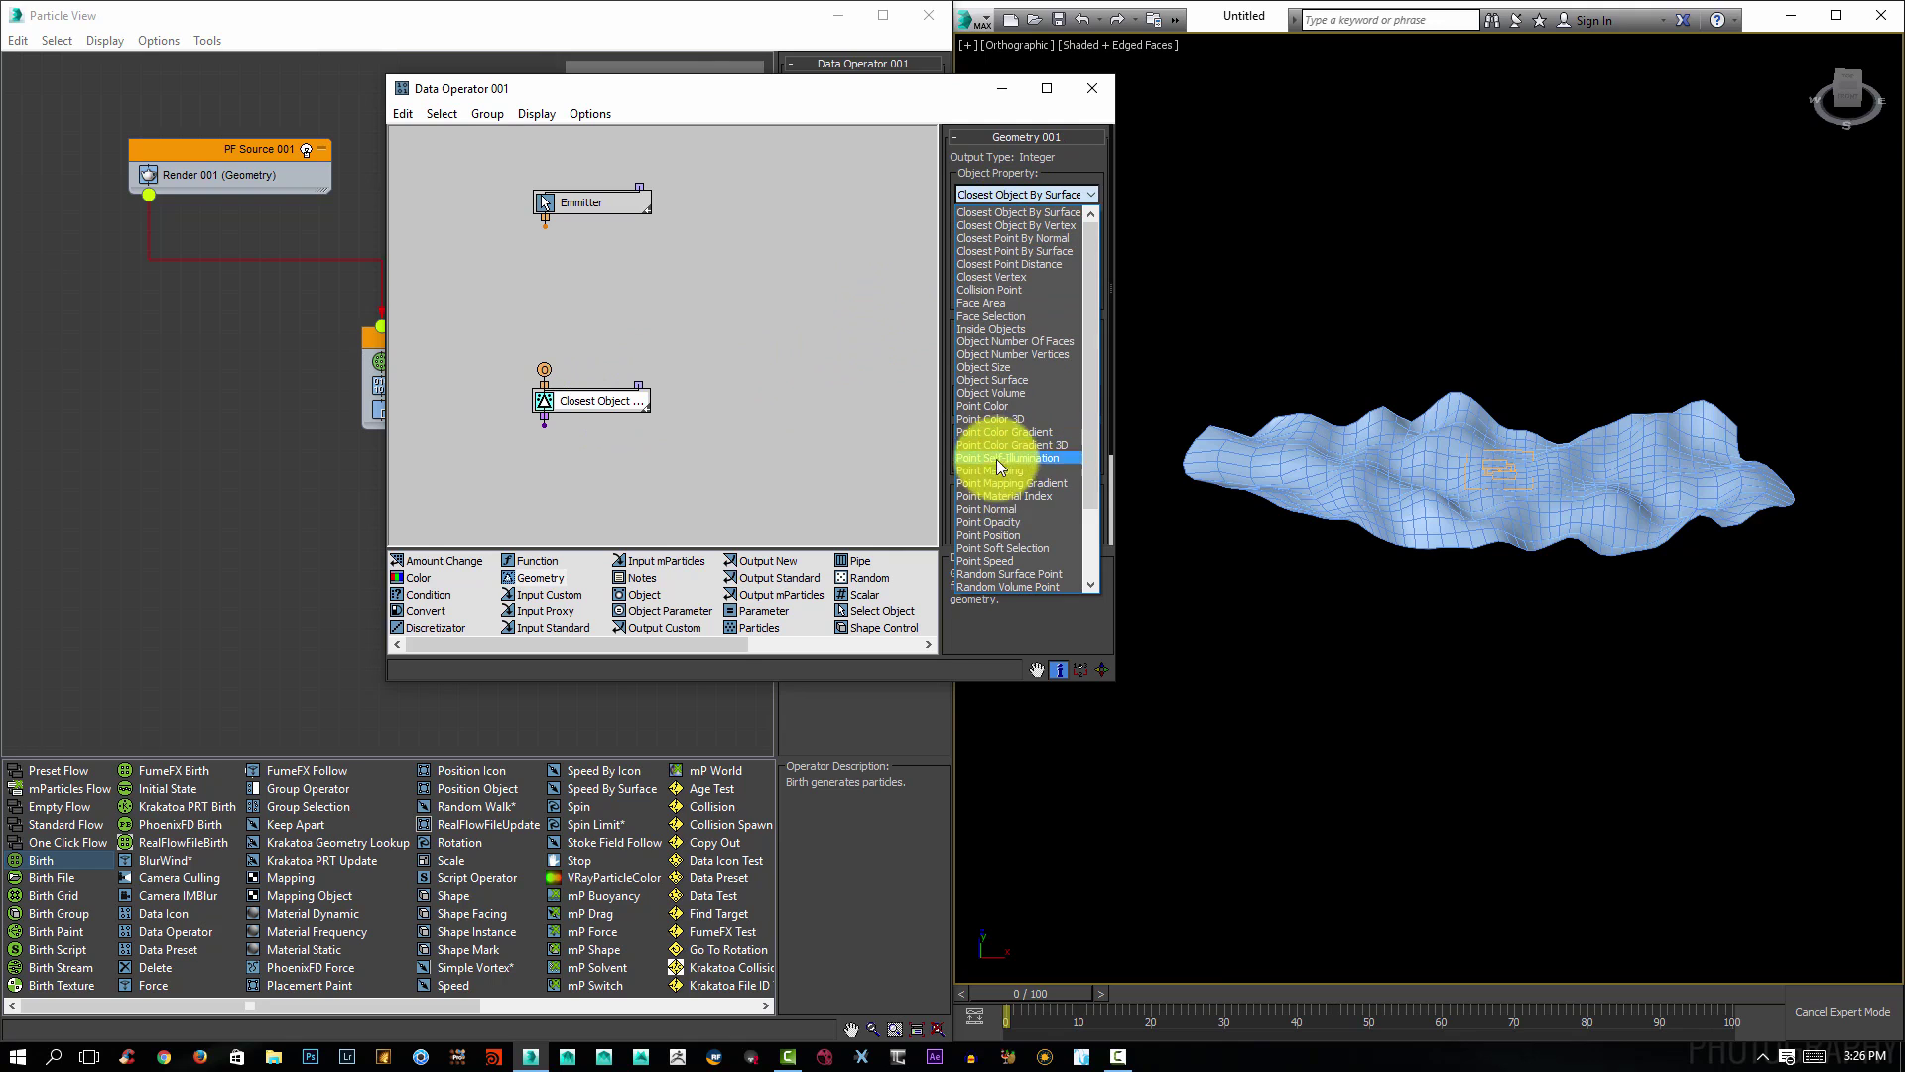
pyautogui.click(1004, 536)
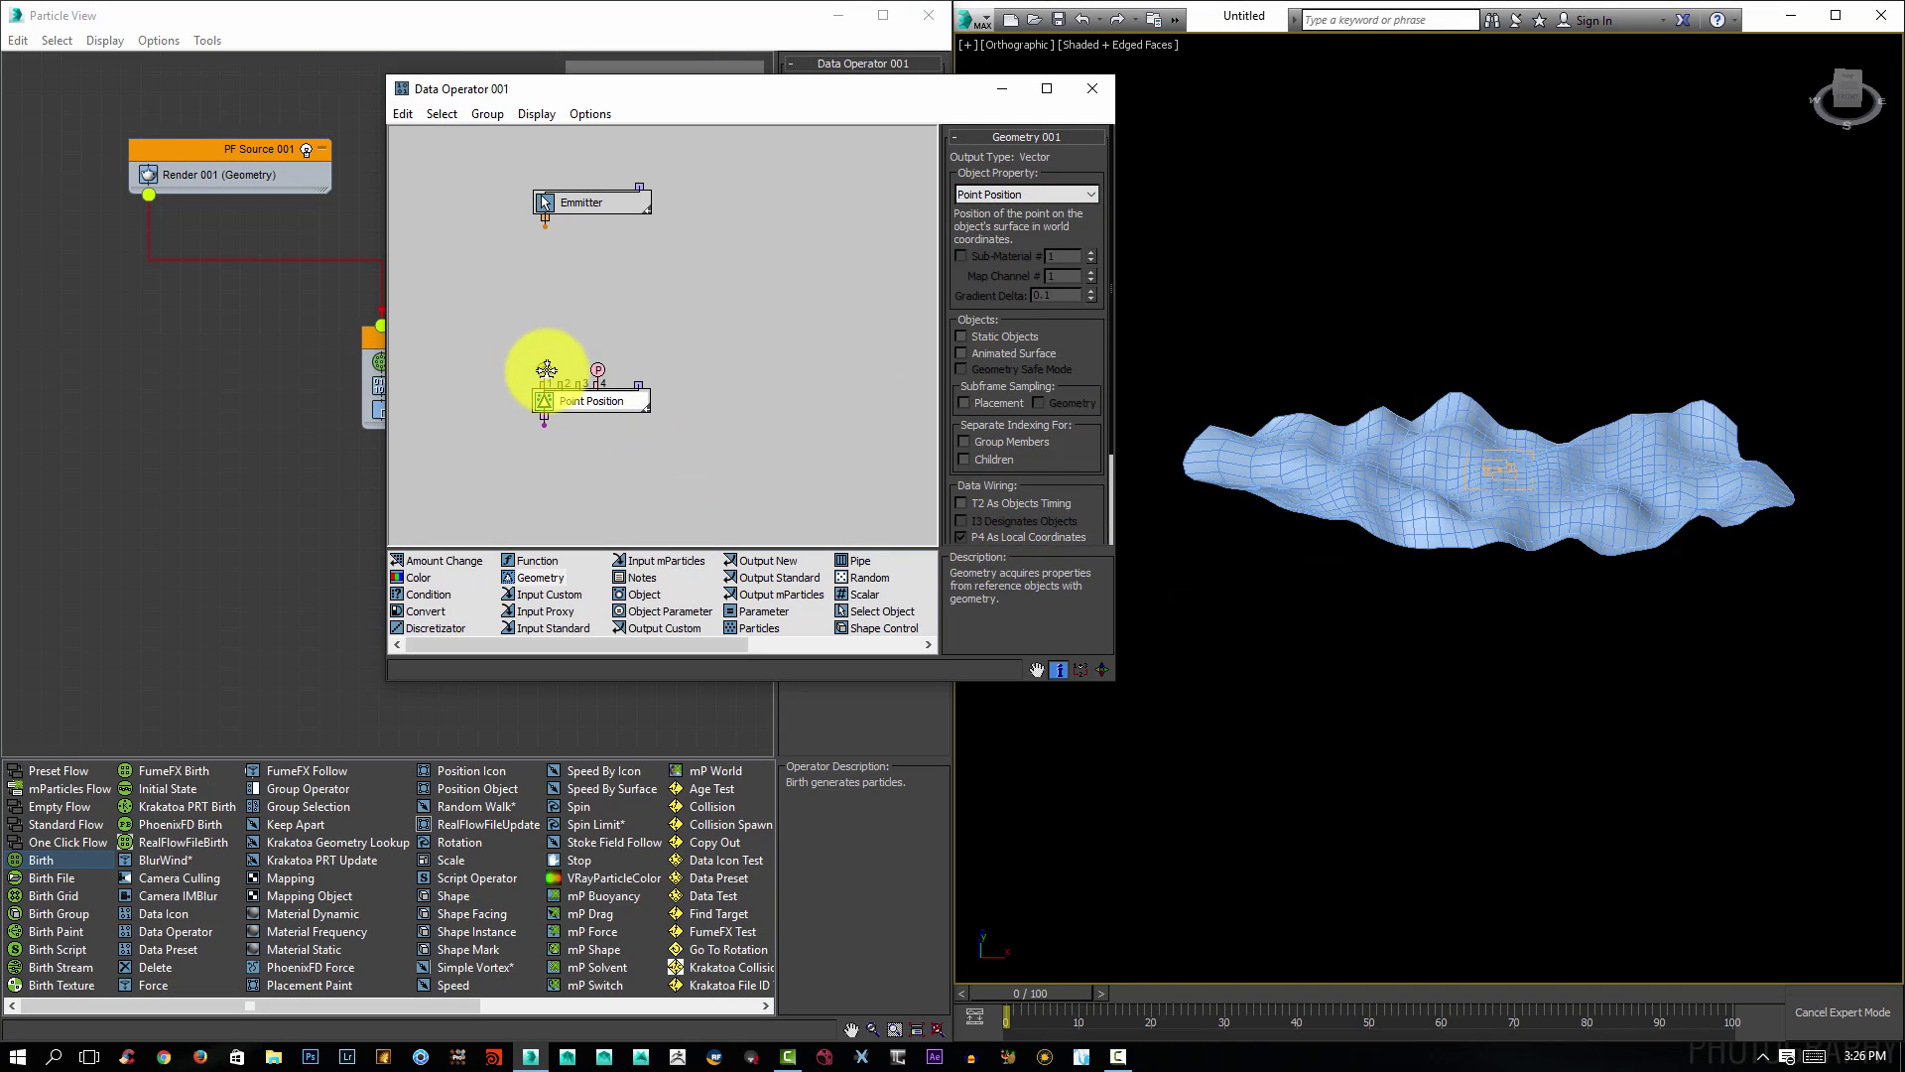
pyautogui.moveTo(544, 370); pyautogui.dragTo(544, 230)
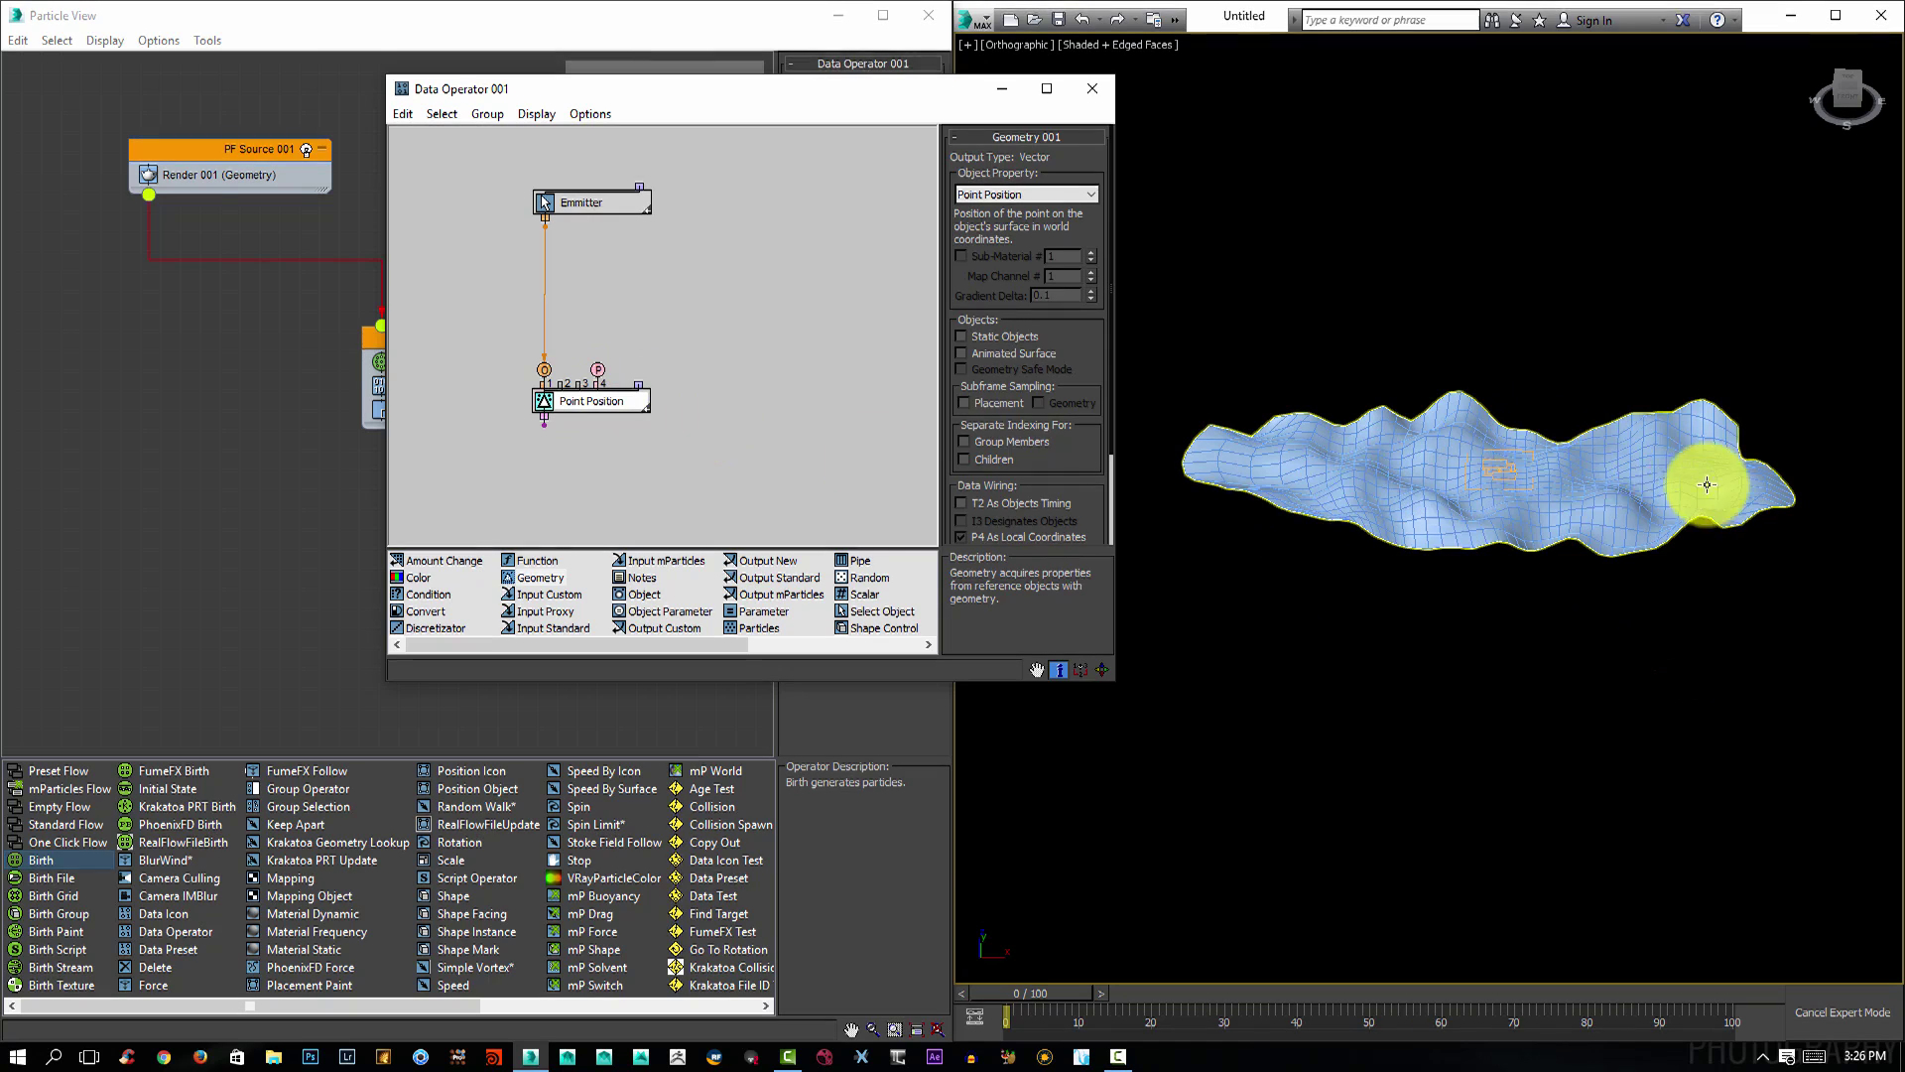
# Add a second Geometry node set to Random Surface Point, wired from the Emmitter node and into Point Position's pair input.
pyautogui.moveTo(517, 575); pyautogui.dragTo(722, 311)
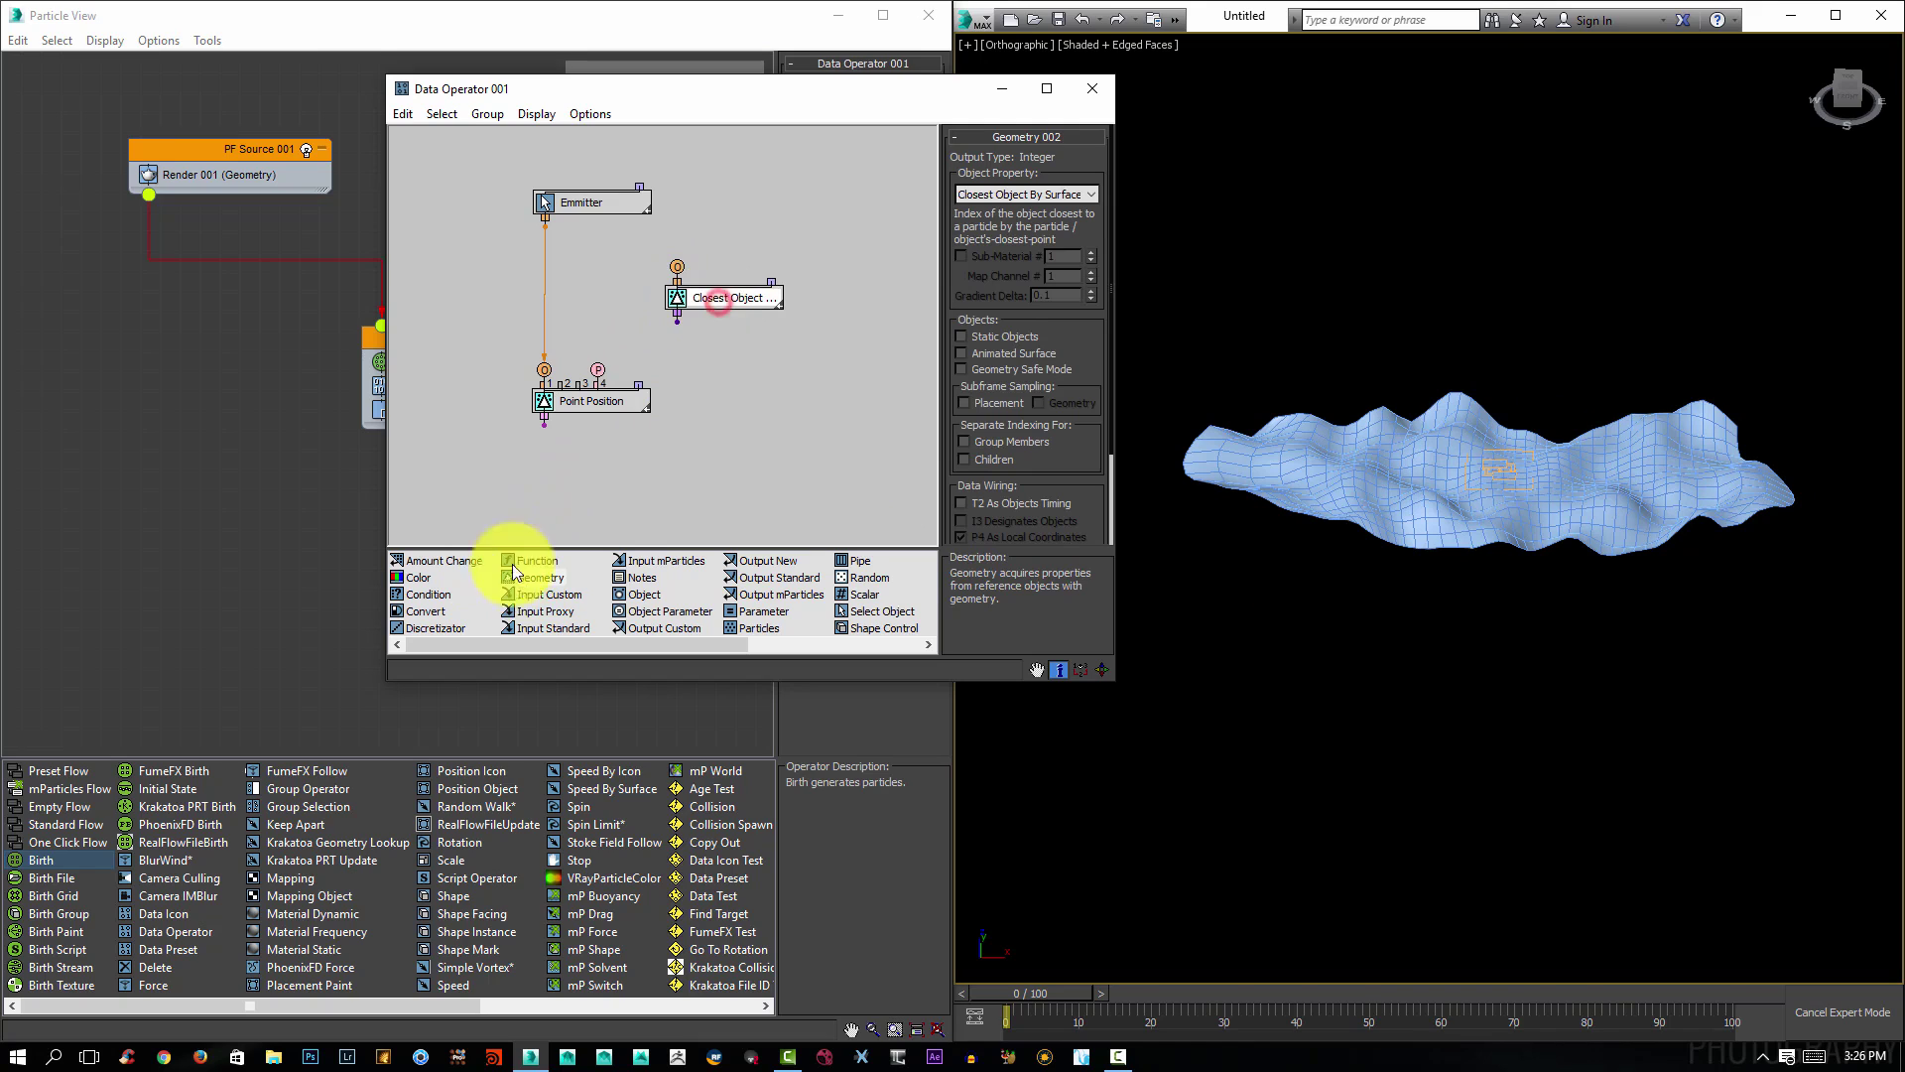
pyautogui.click(1057, 195)
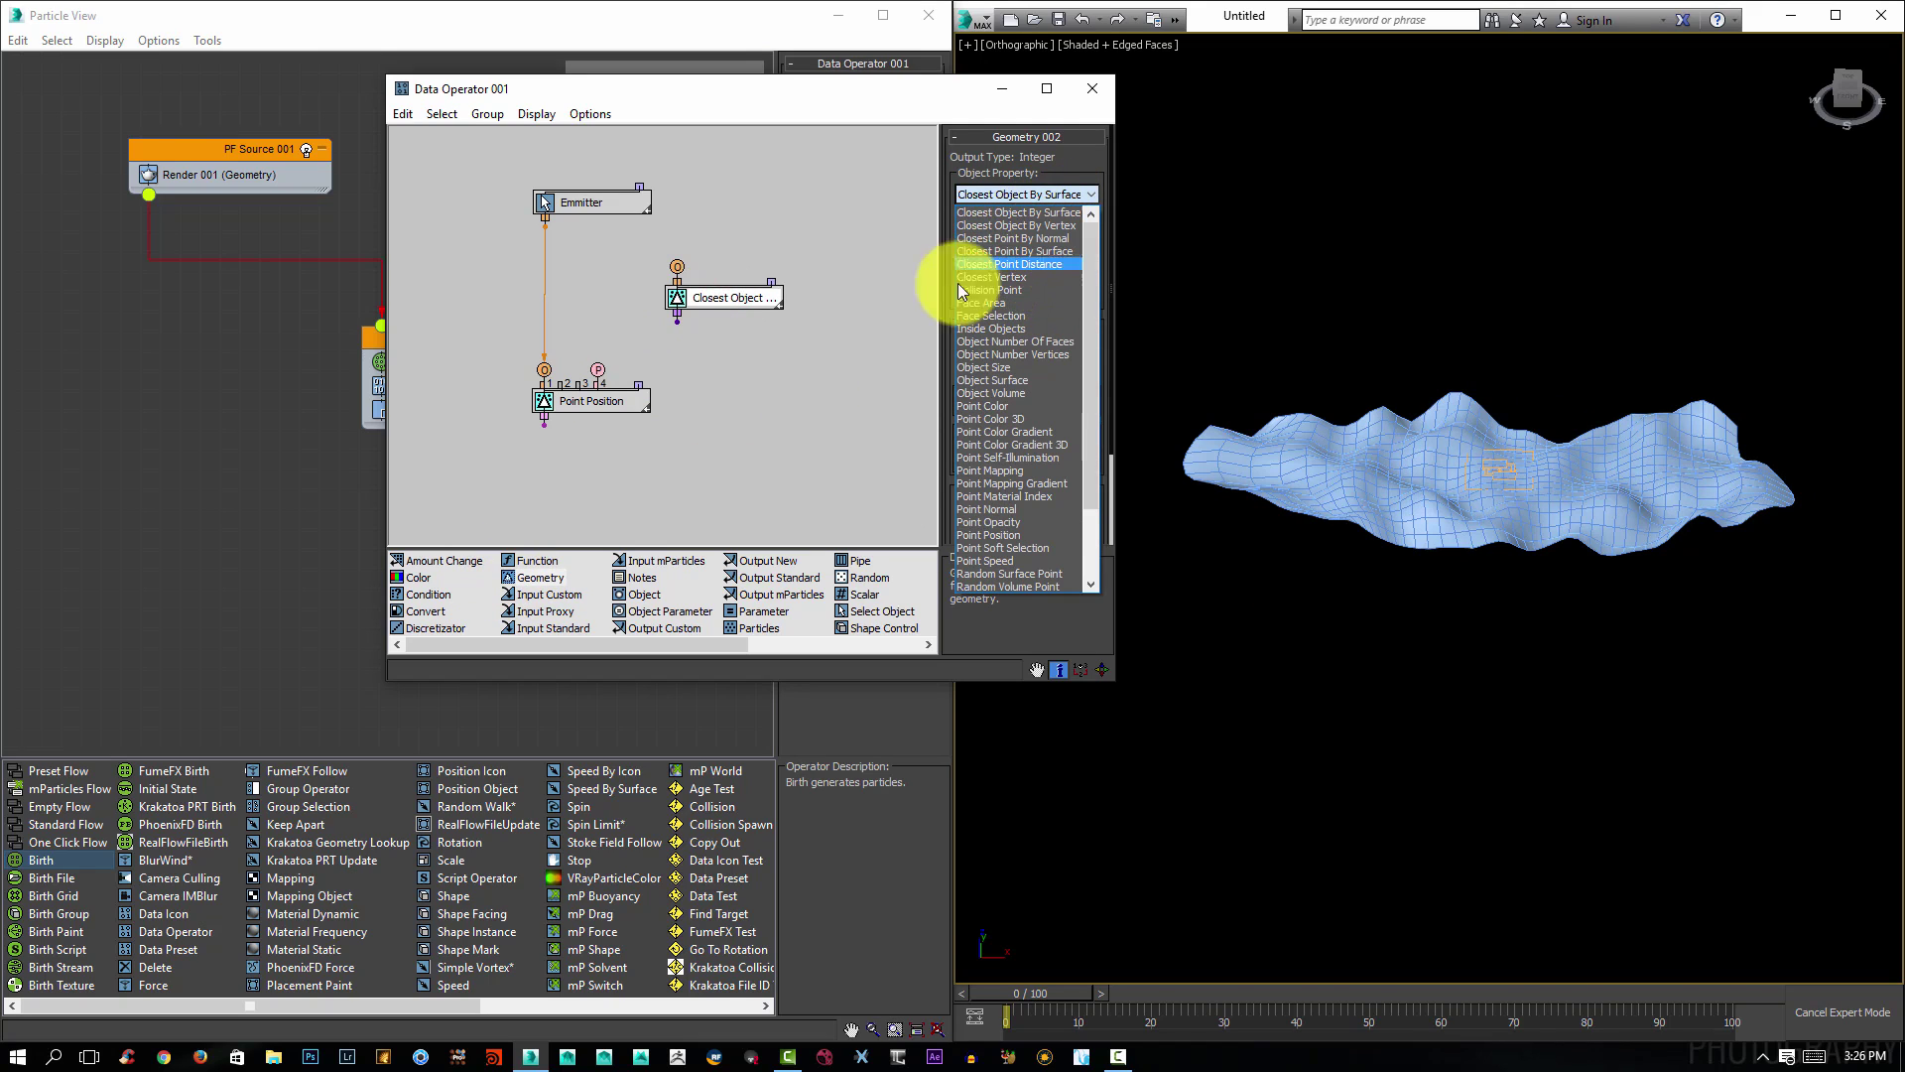
pyautogui.click(1030, 573)
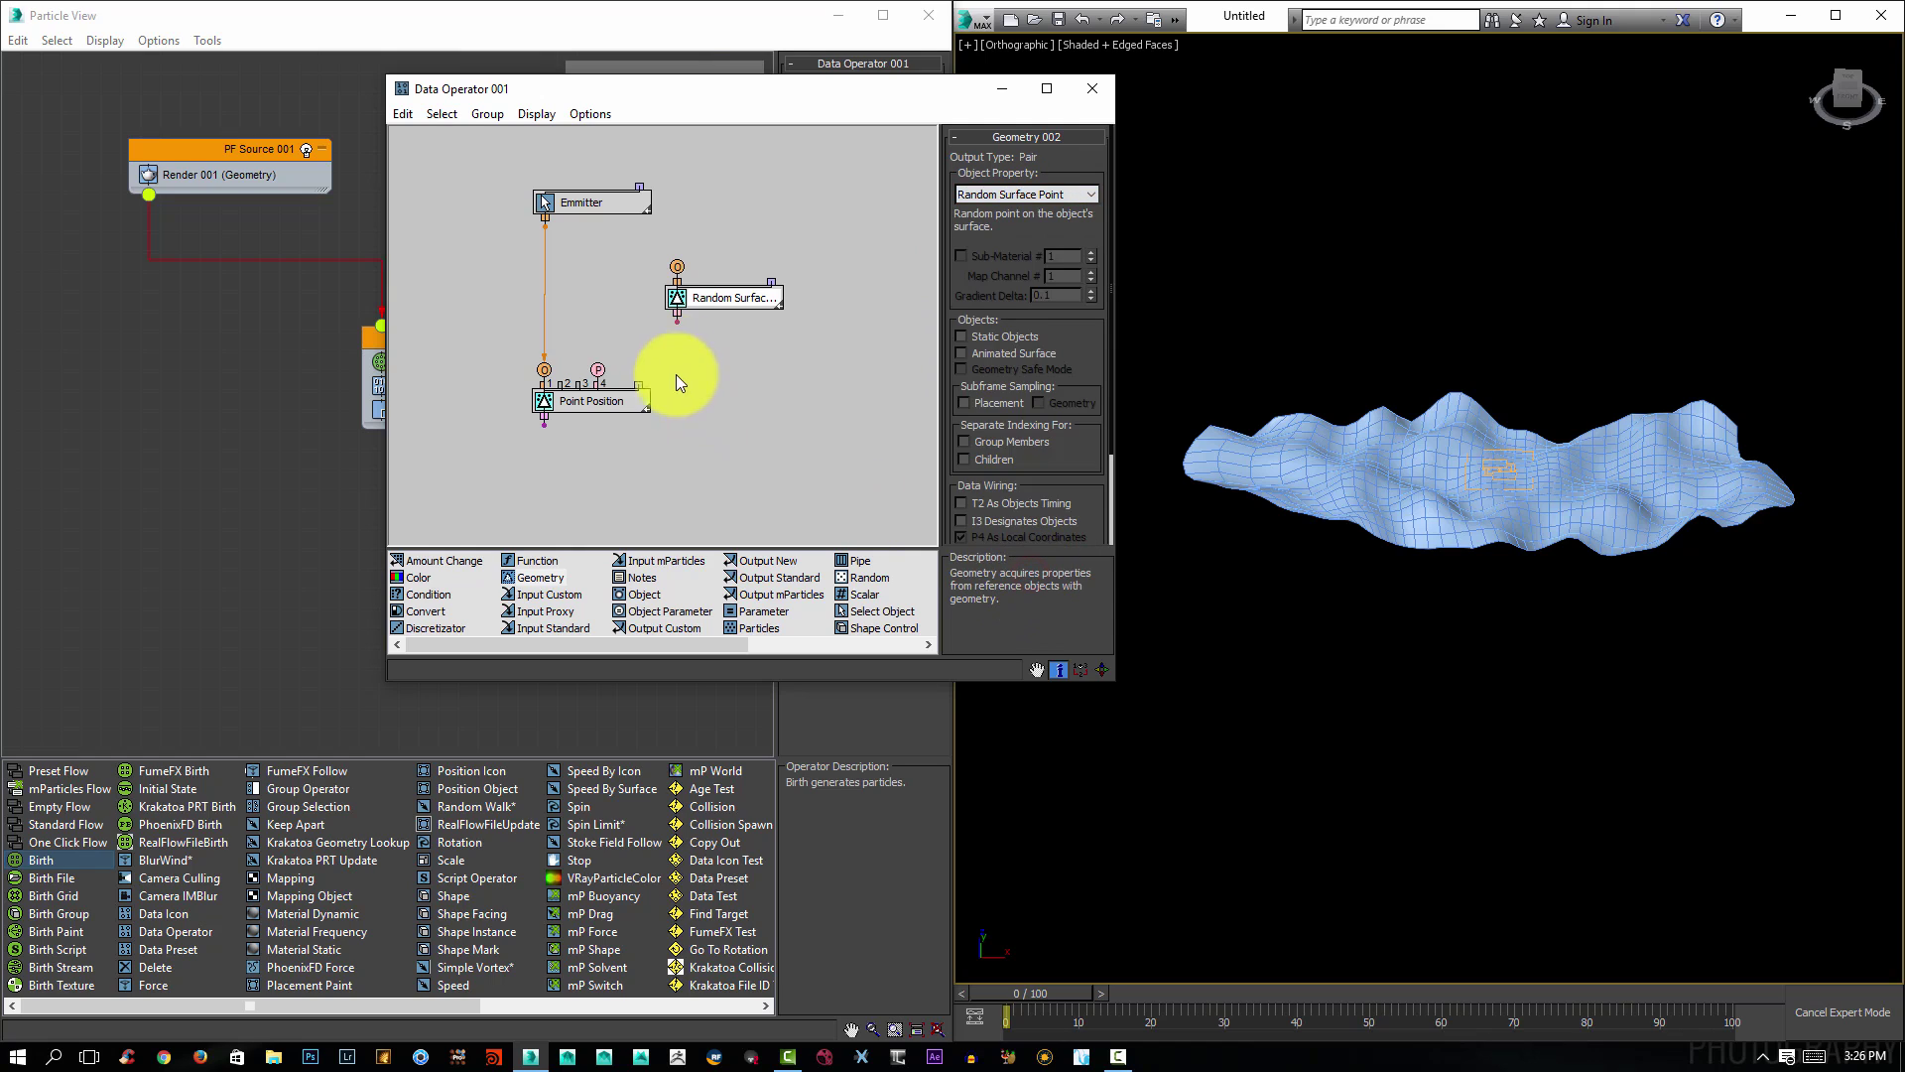
pyautogui.moveTo(641, 338); pyautogui.dragTo(597, 369)
pyautogui.moveTo(678, 264); pyautogui.dragTo(545, 220)
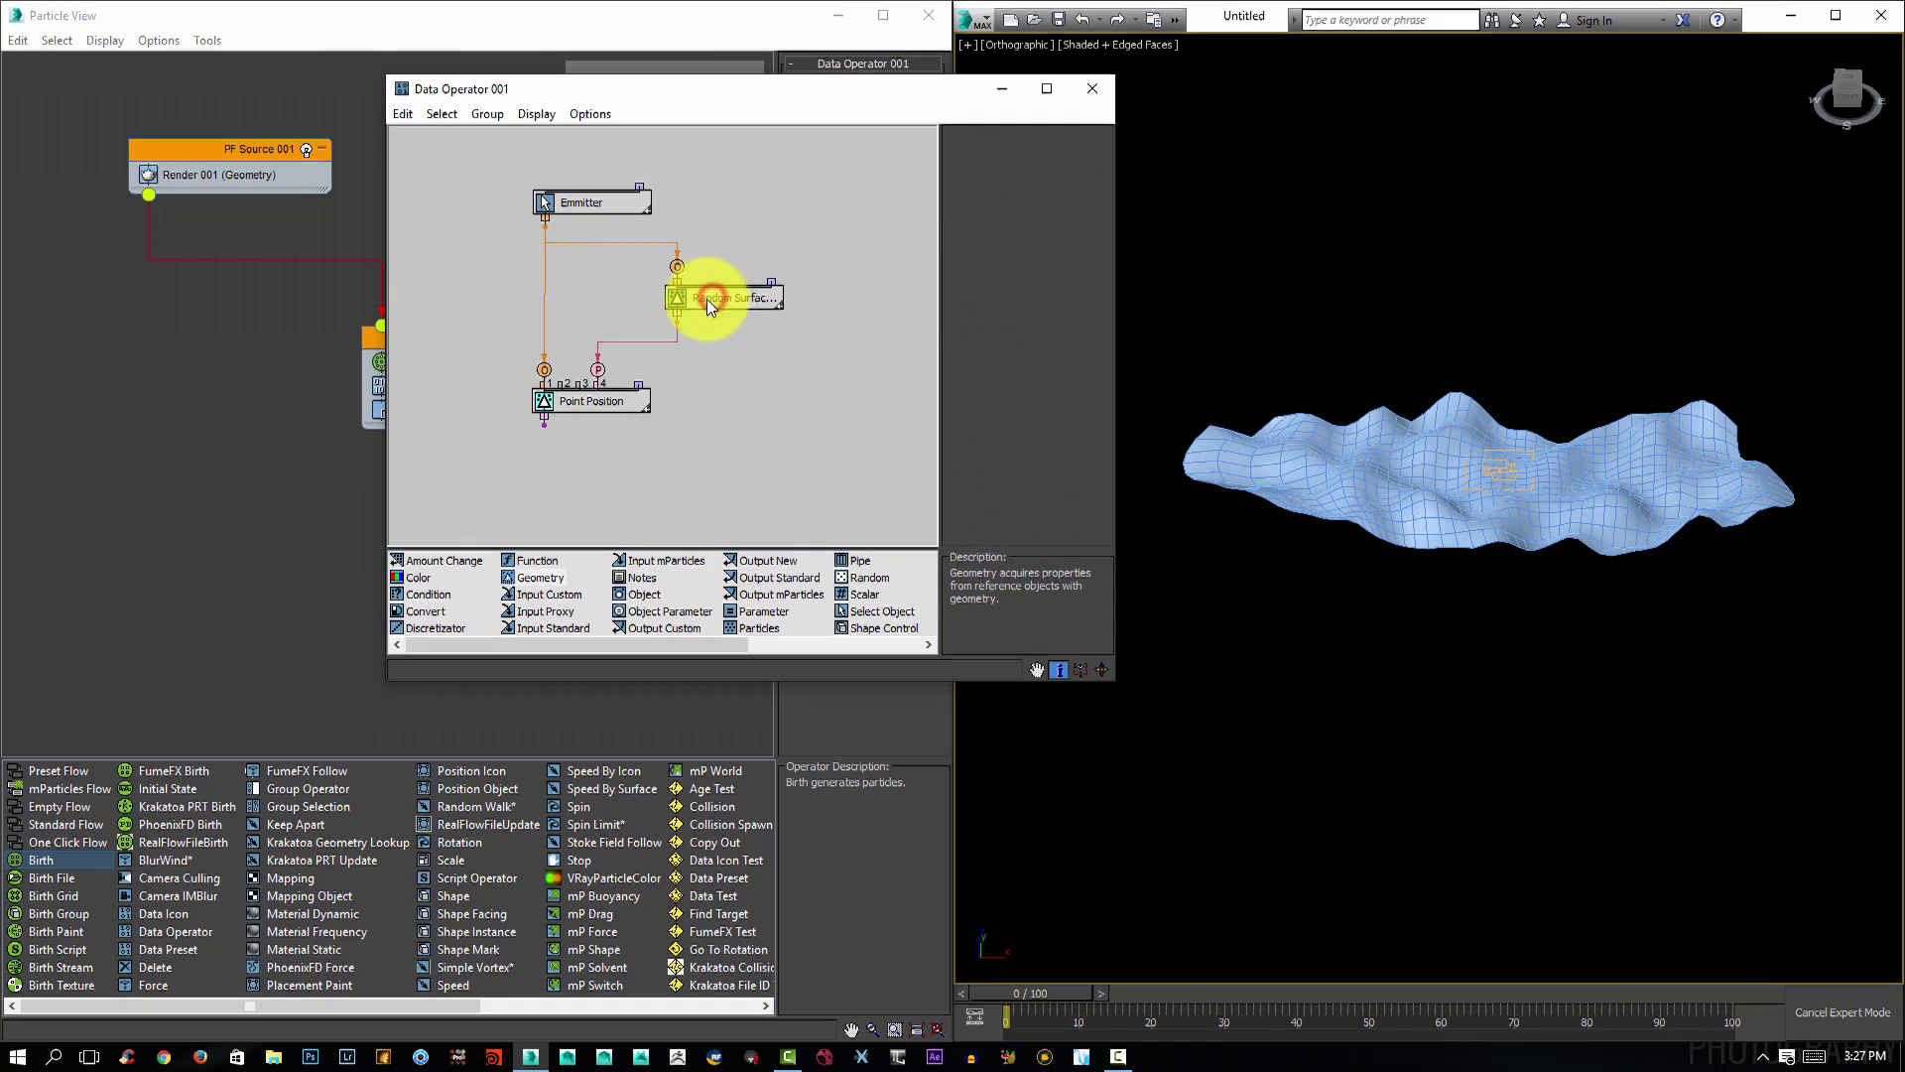
# Add an Output Standard node with Position Vector and attach it directly beneath the Point Position node.
pyautogui.click(601, 410)
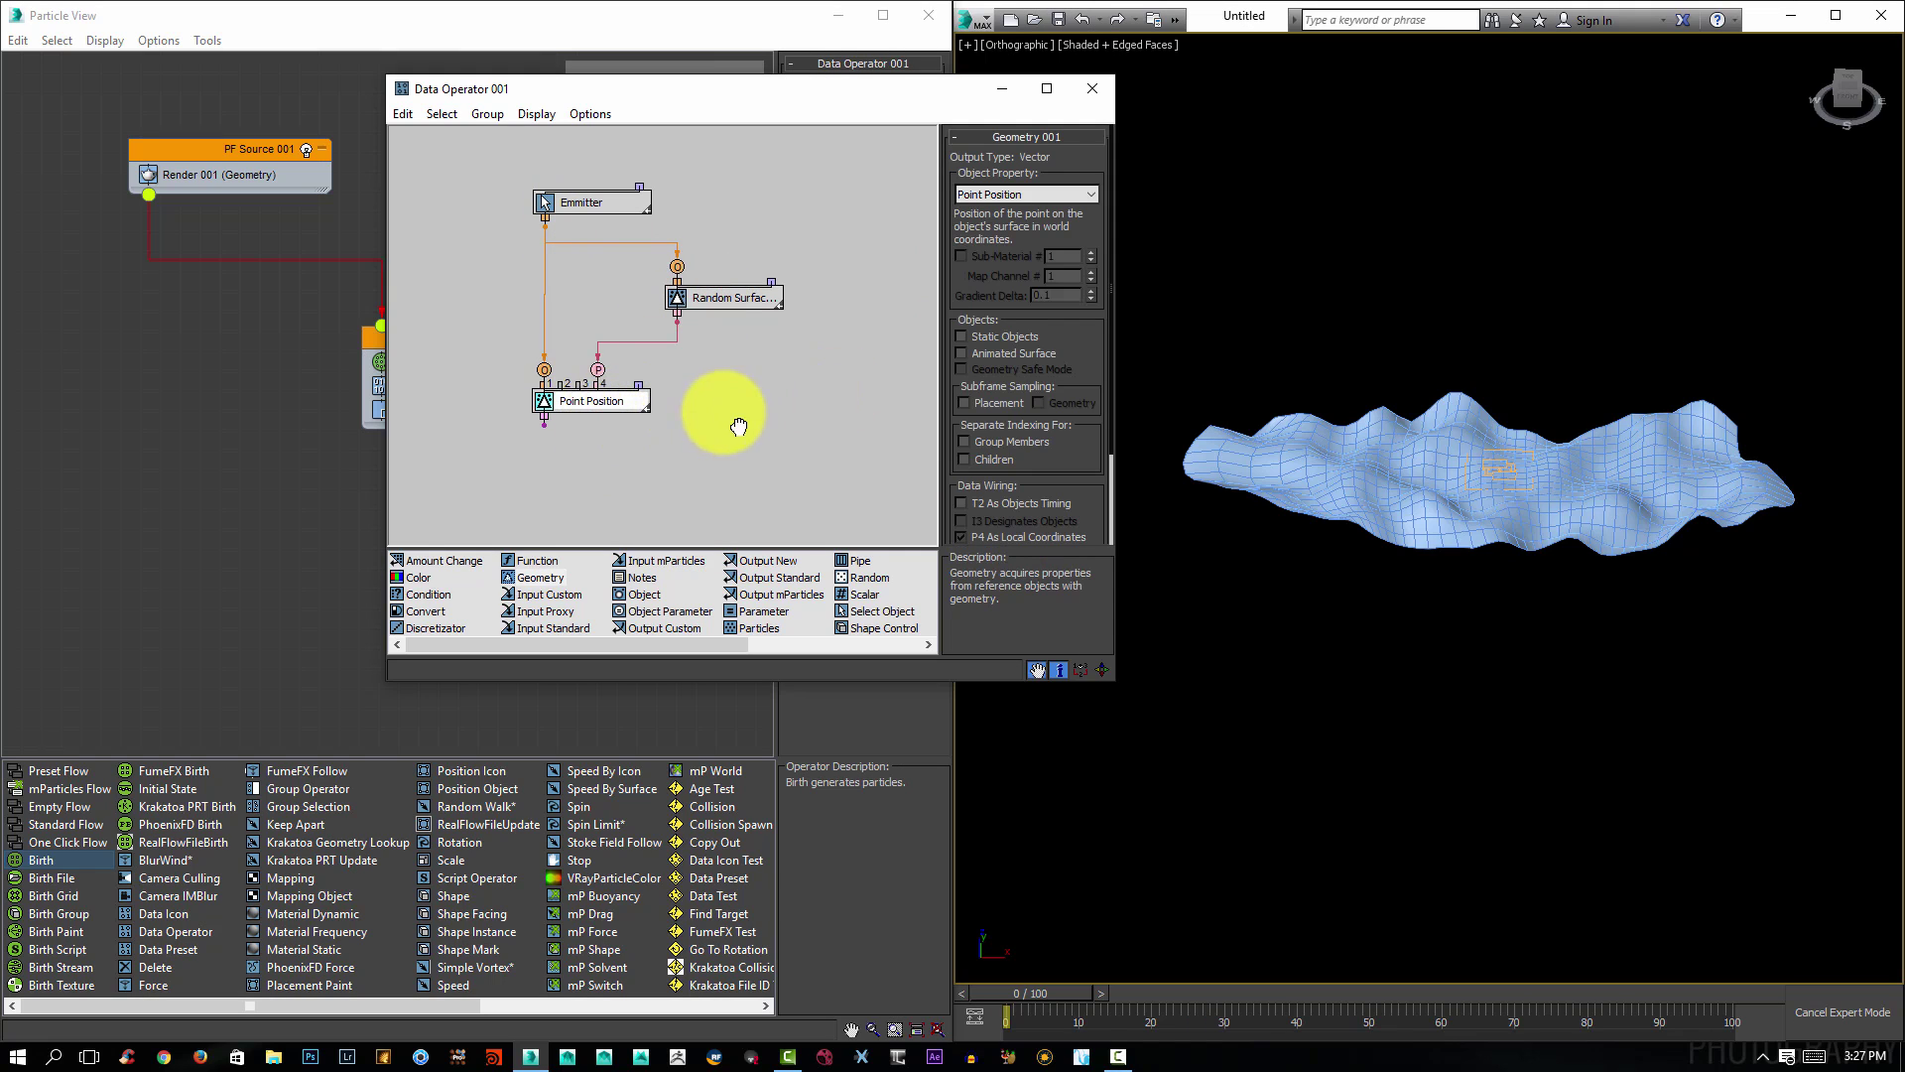
pyautogui.moveTo(718, 417); pyautogui.dragTo(712, 327, button='middle')
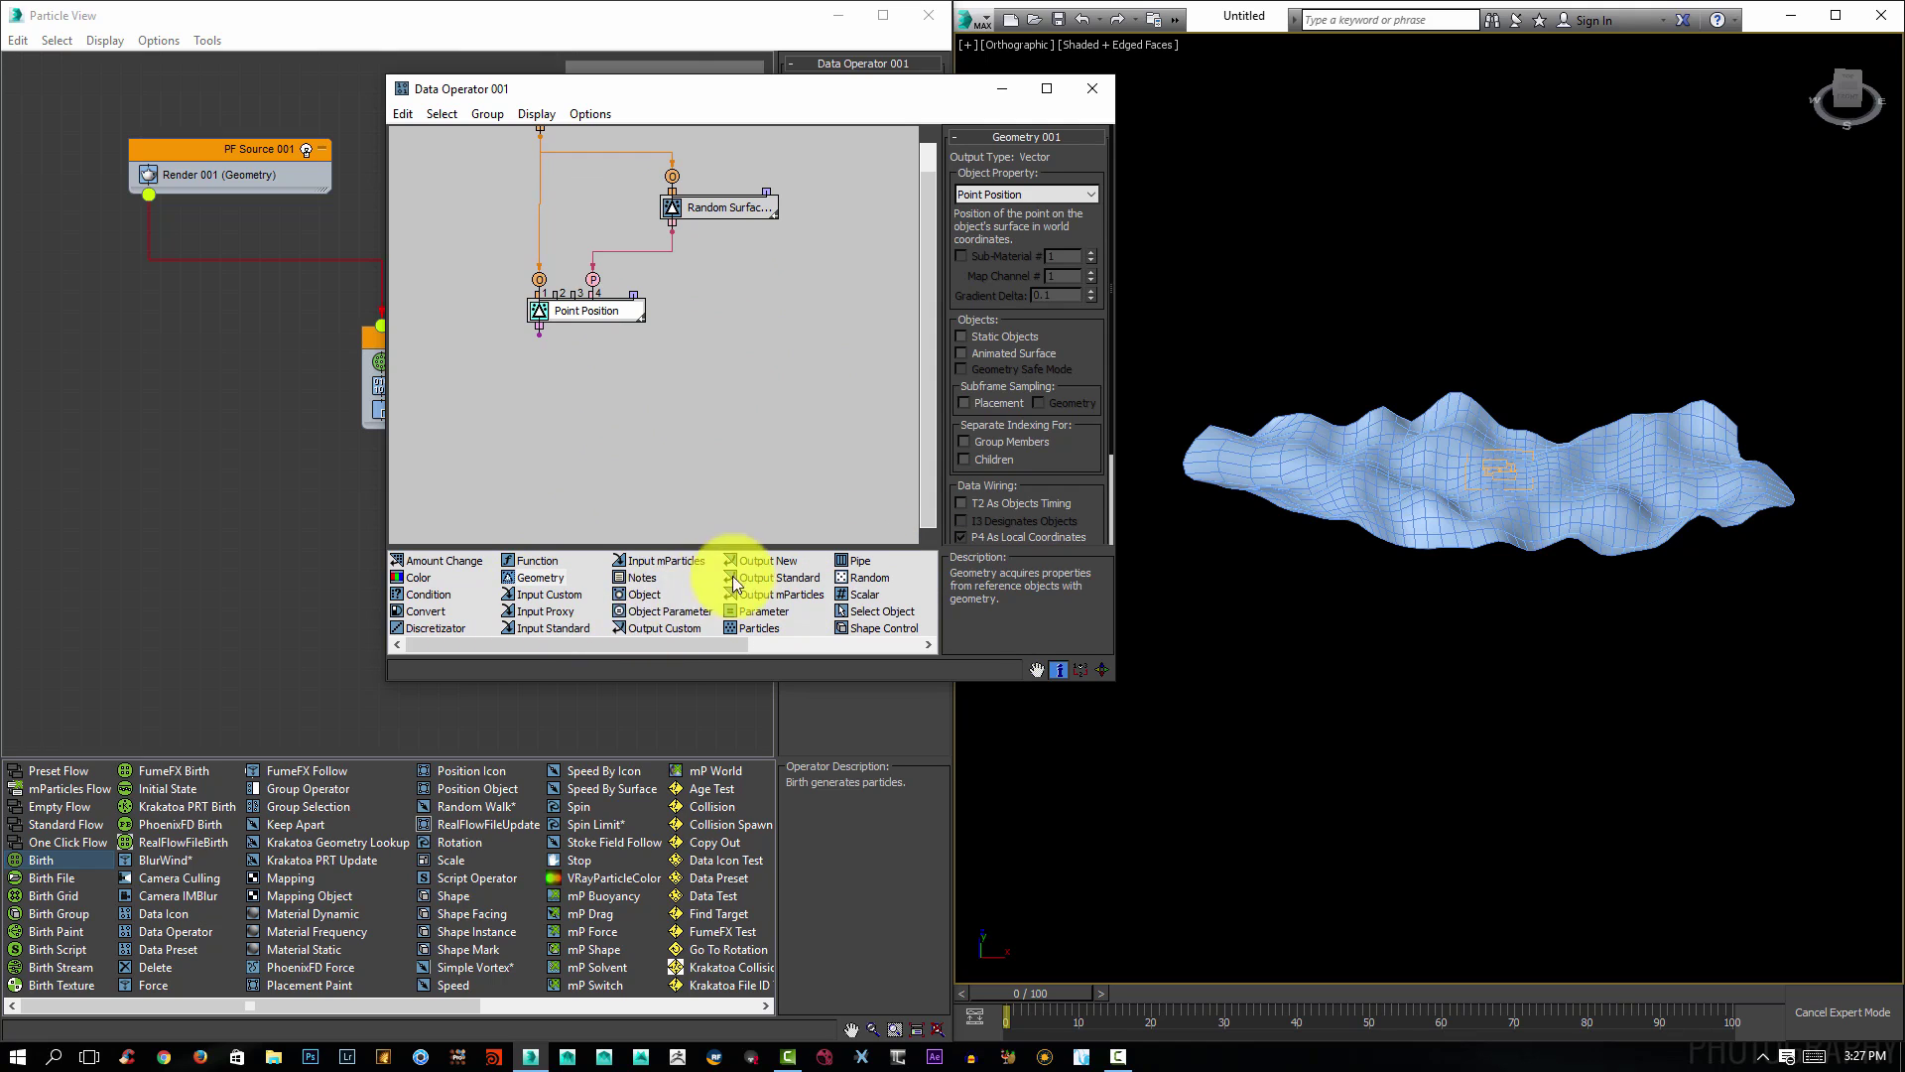
pyautogui.moveTo(779, 576); pyautogui.dragTo(537, 335)
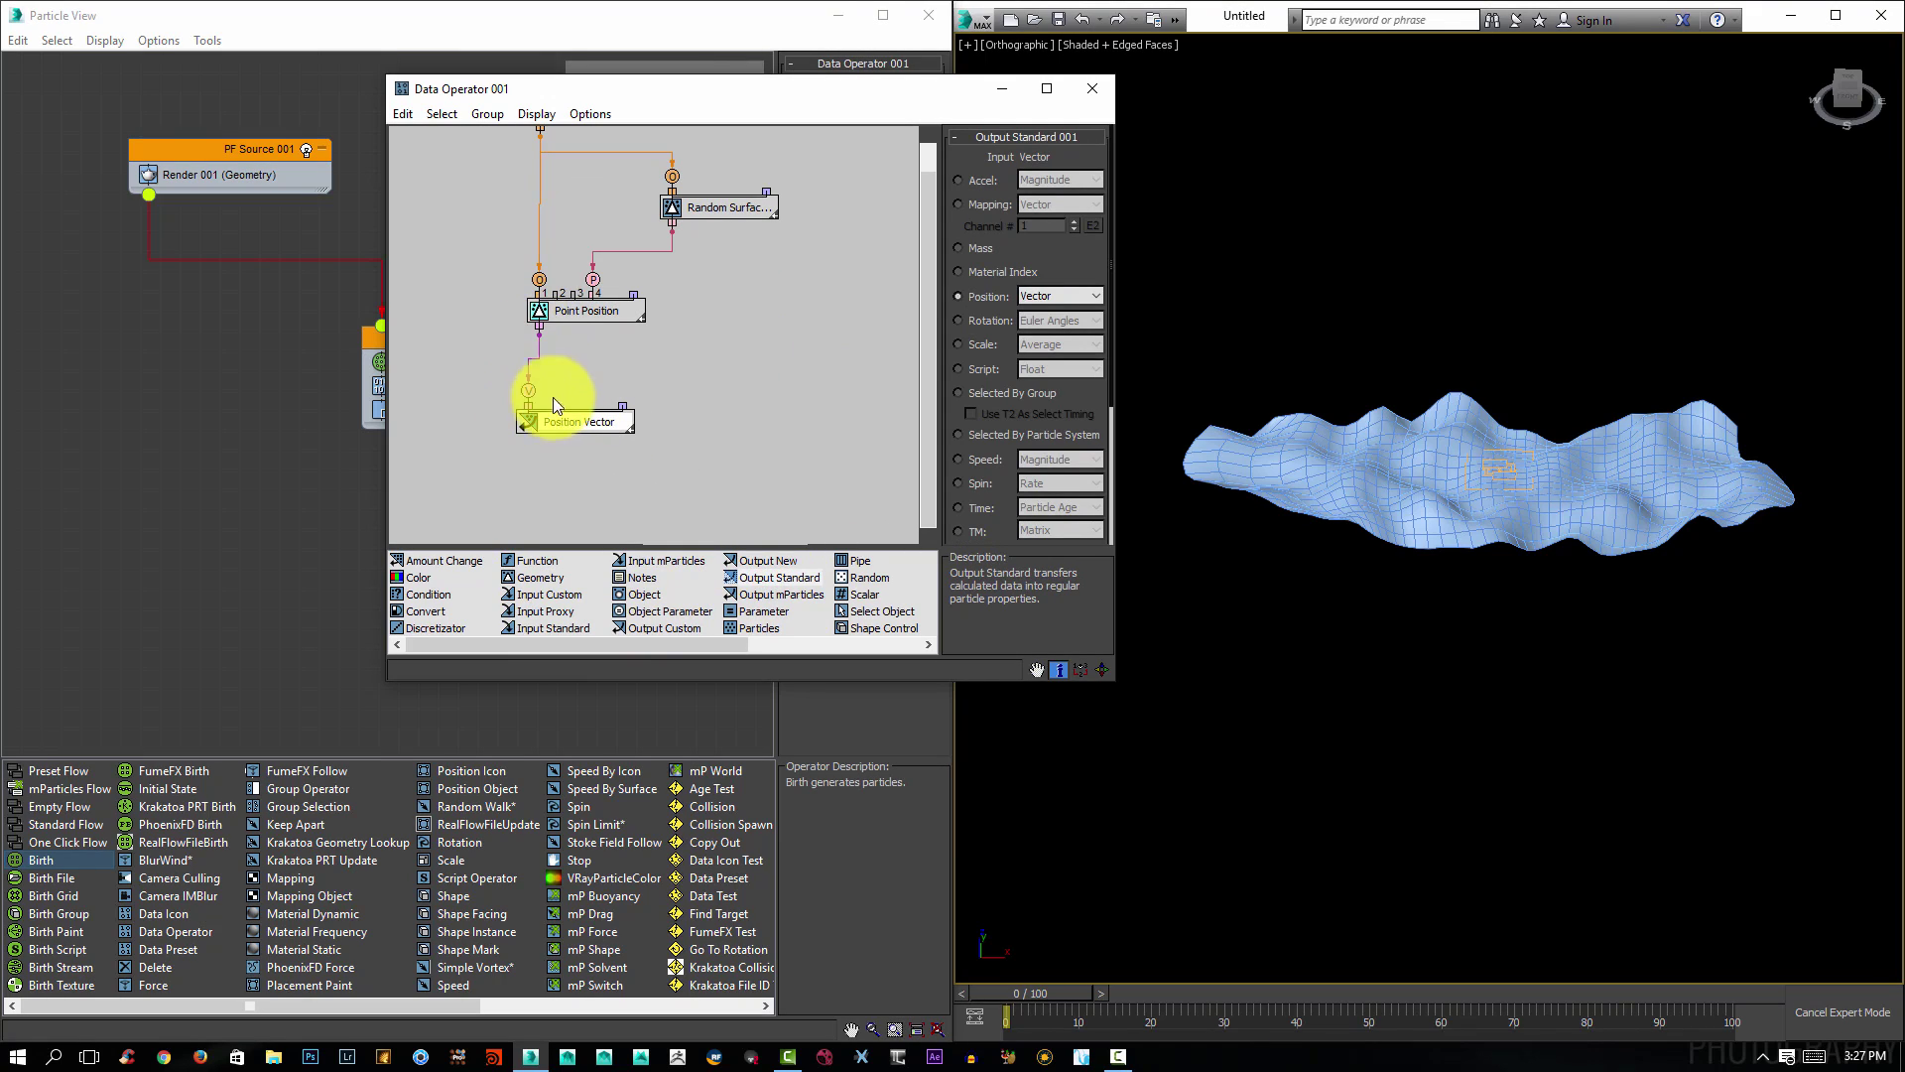
pyautogui.moveTo(552, 407); pyautogui.dragTo(572, 338)
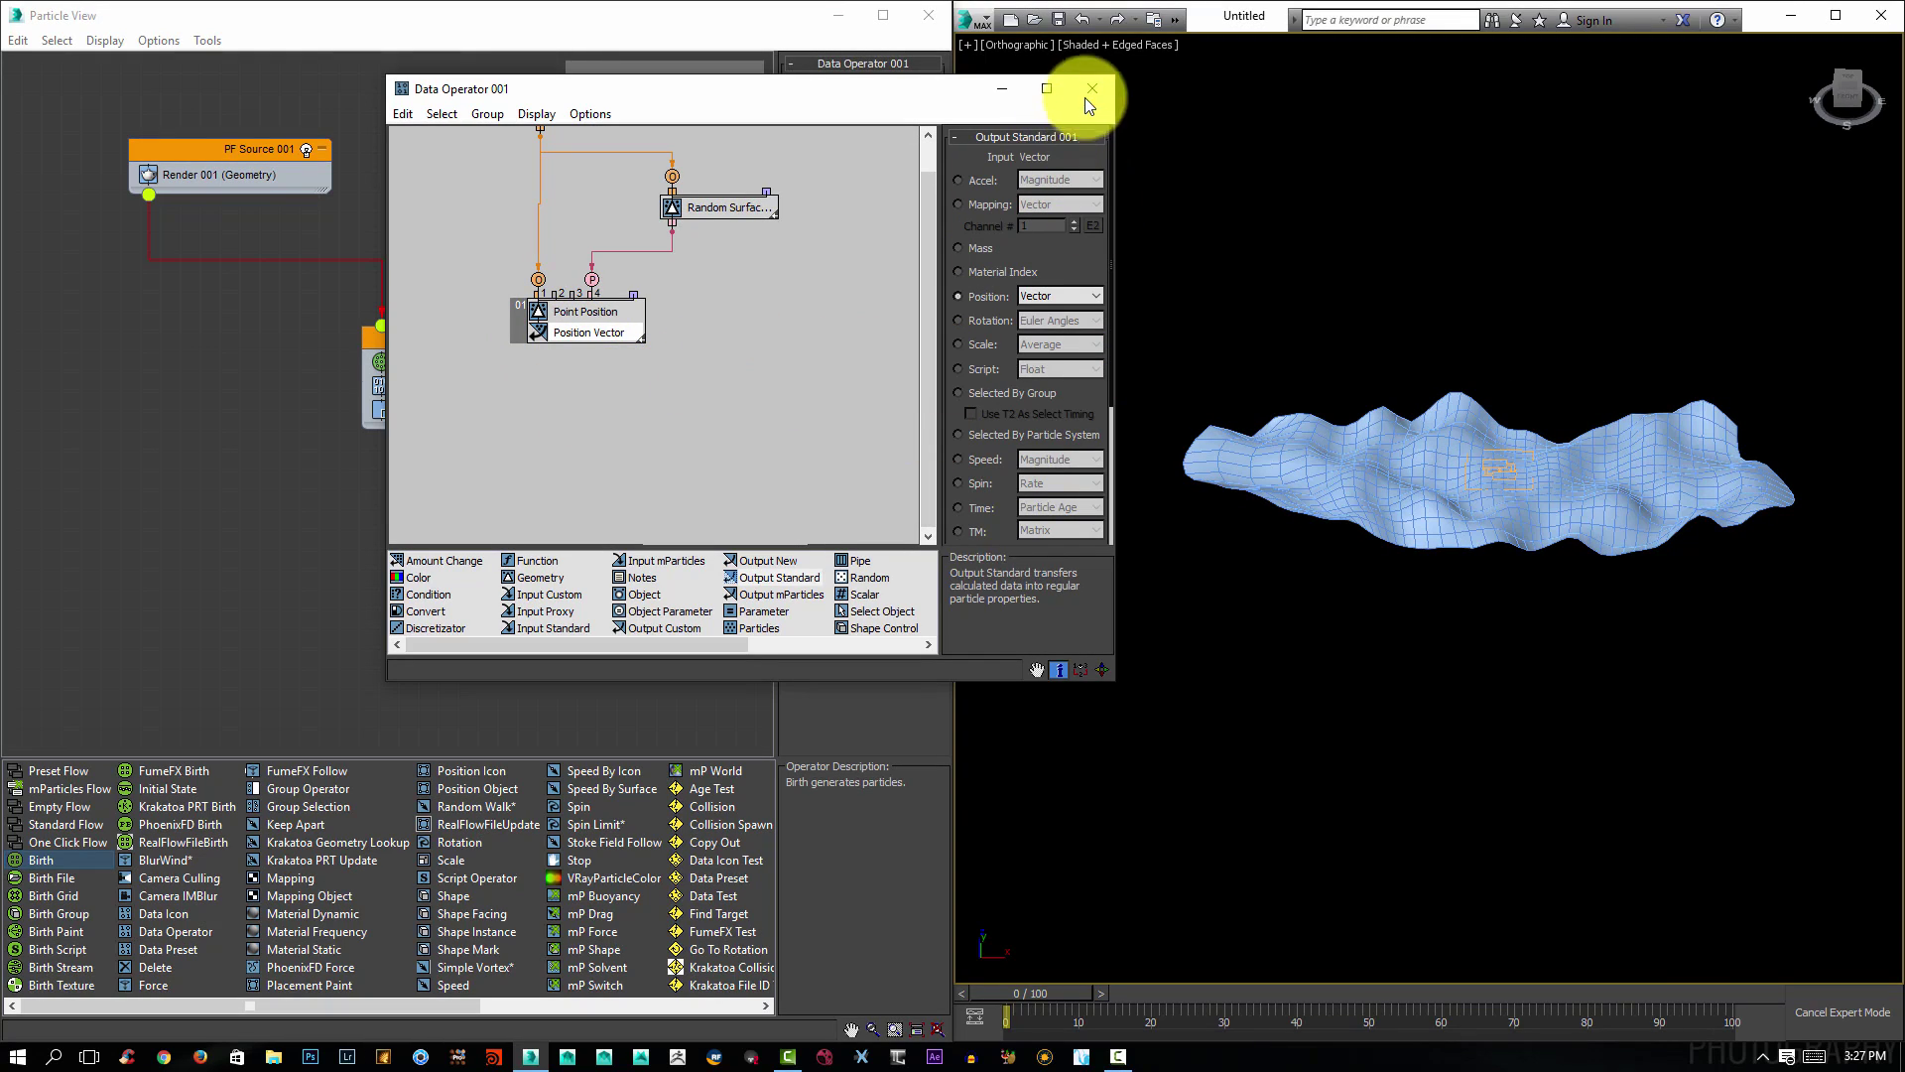
# Add an Input Standard node set to New In Event, wire it into the Random Surface Point node, and close the data flow.
pyautogui.moveTo(724, 319); pyautogui.dragTo(711, 444, button='middle')
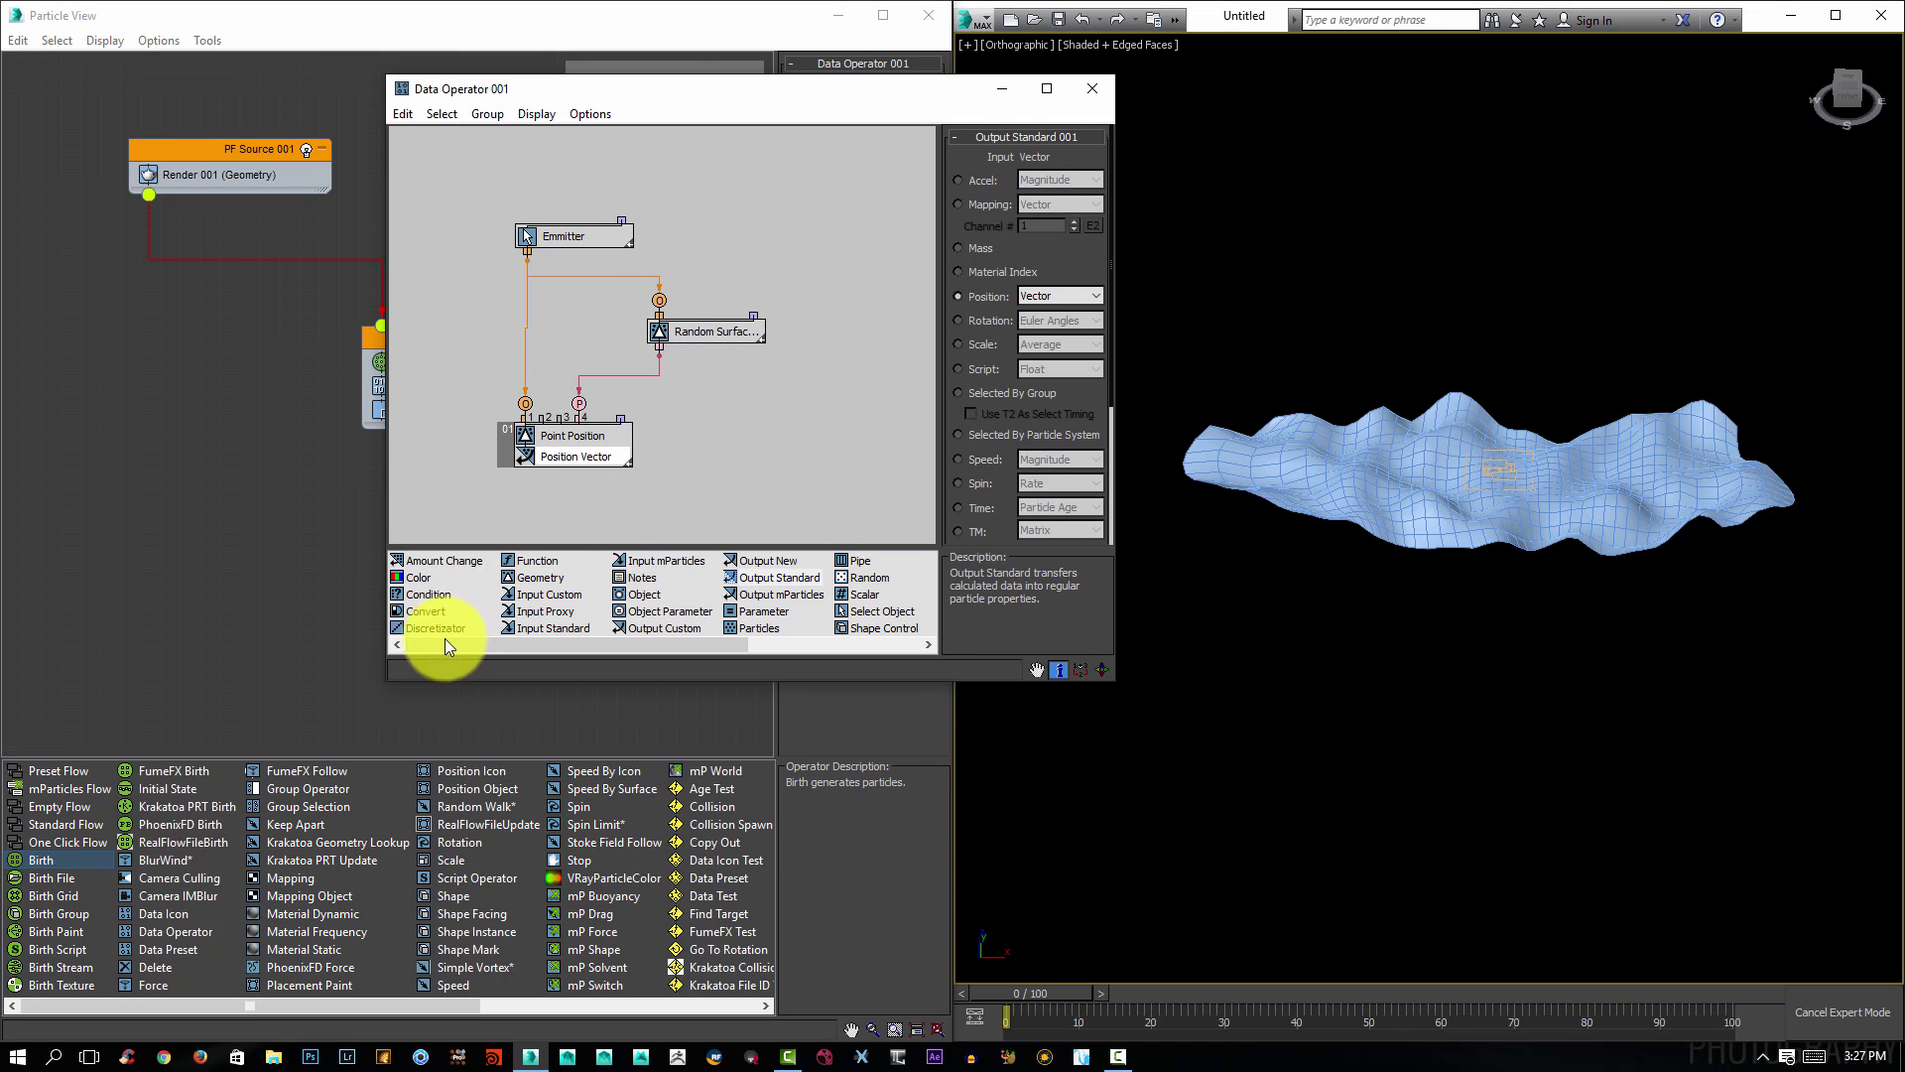
pyautogui.moveTo(546, 627); pyautogui.dragTo(754, 395)
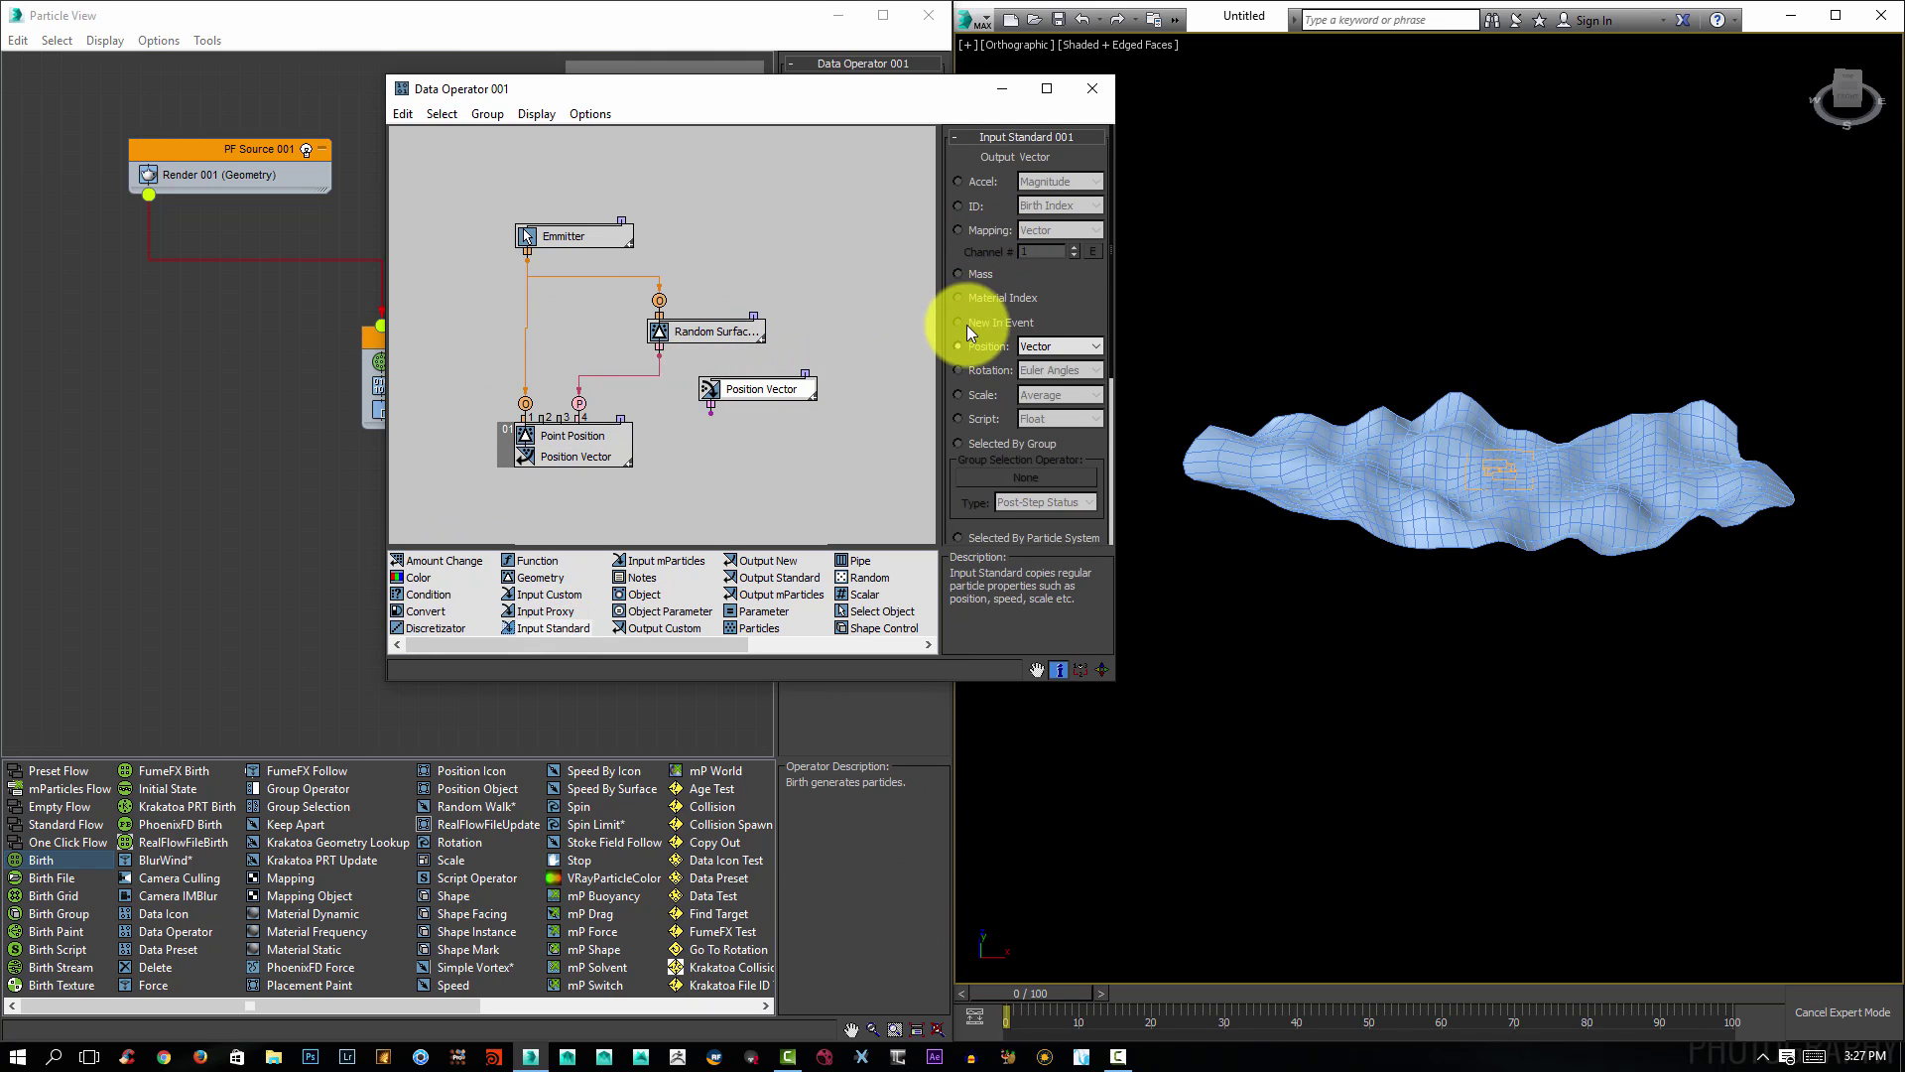
pyautogui.click(962, 324)
pyautogui.moveTo(759, 395); pyautogui.dragTo(754, 300)
pyautogui.moveTo(789, 217); pyautogui.dragTo(773, 222)
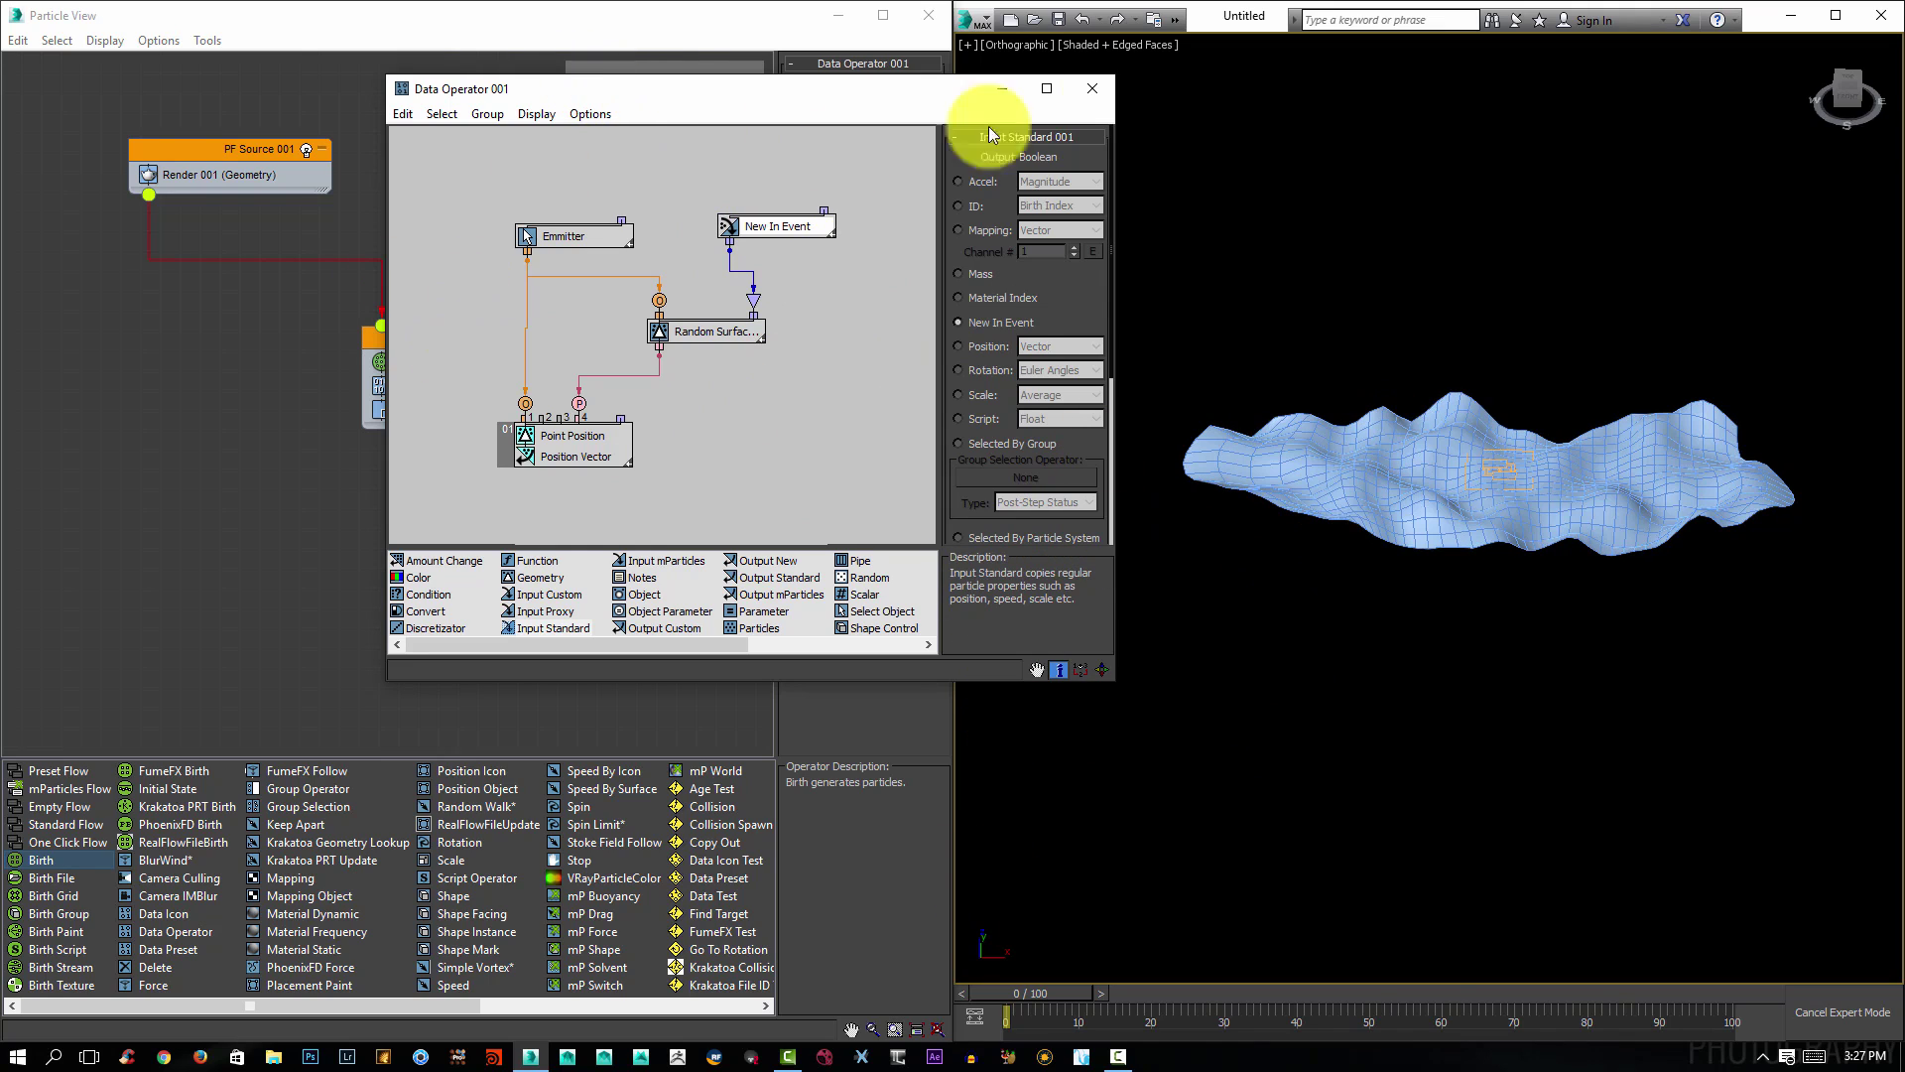
pyautogui.click(1099, 93)
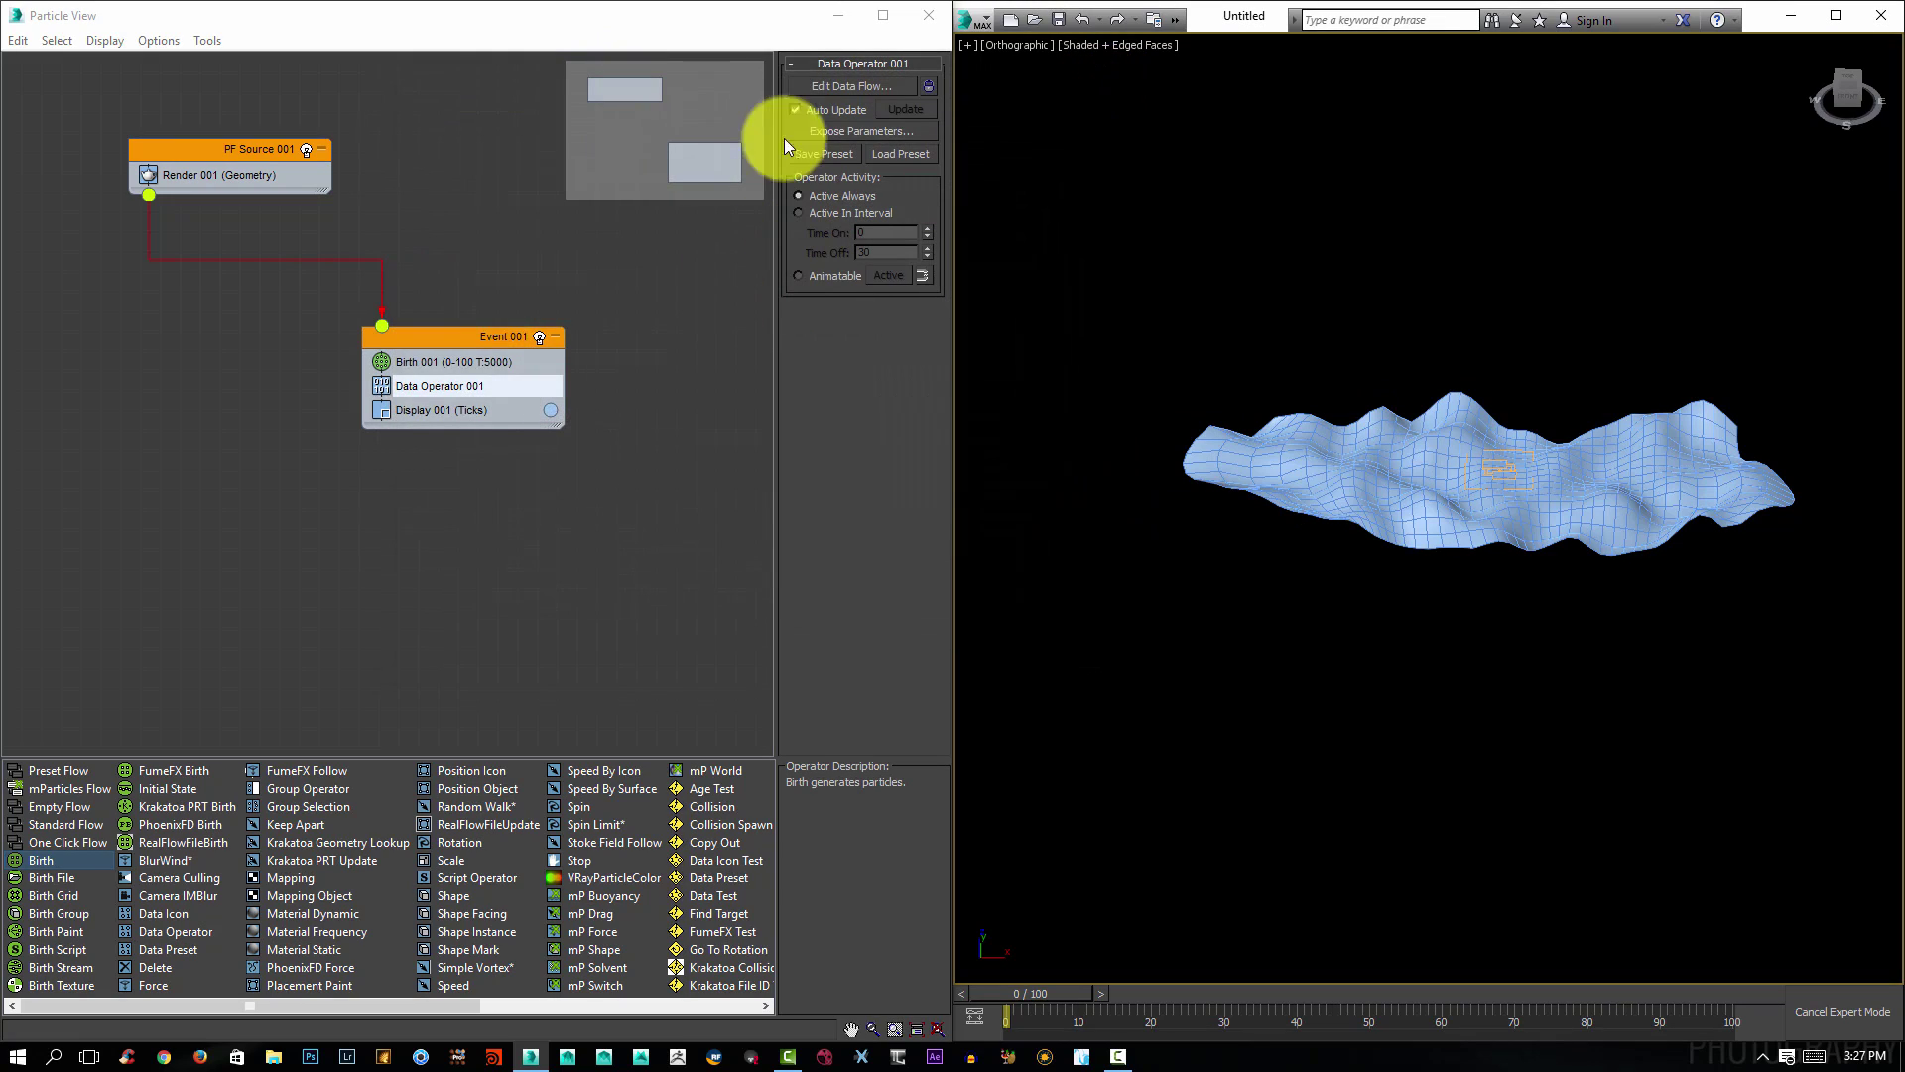
# Set the Display 001 operator's particle colour to pure red (255, 0, 0).
pyautogui.click(473, 409)
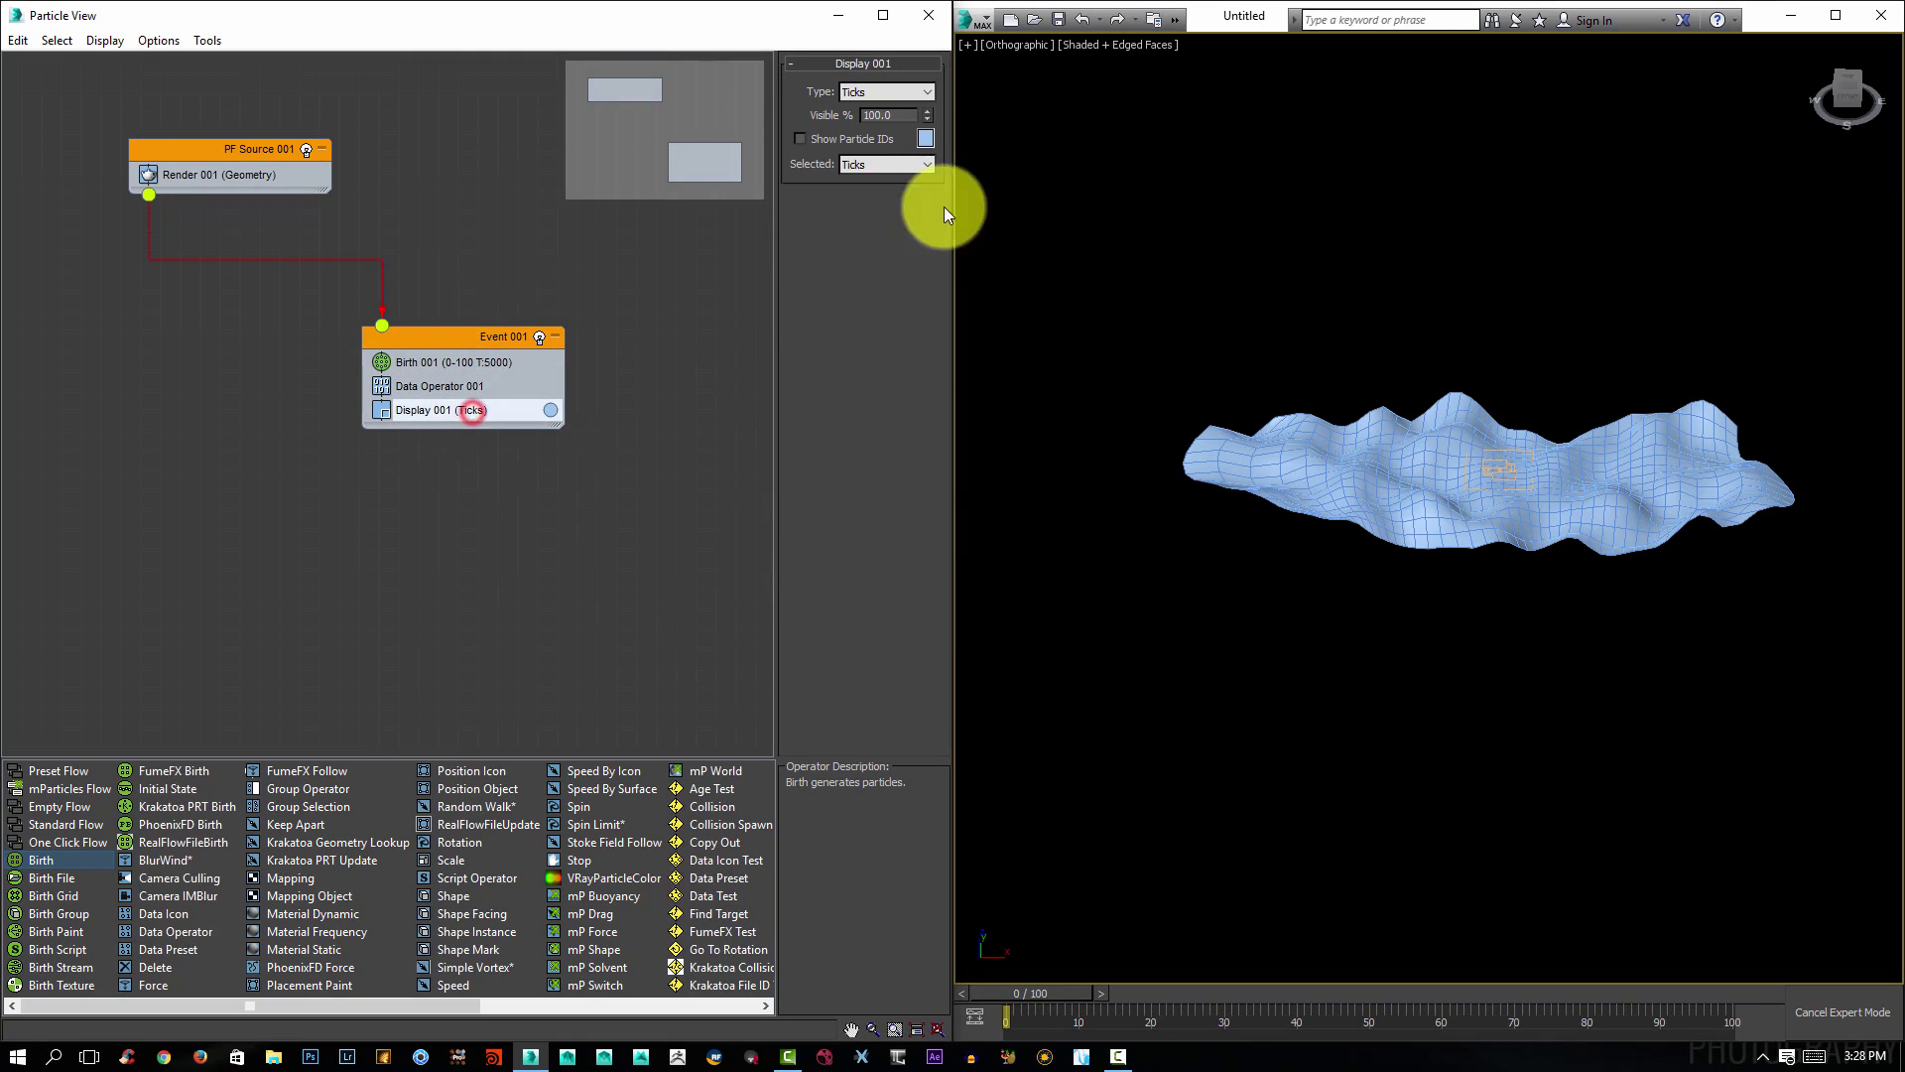
pyautogui.click(926, 138)
pyautogui.moveTo(530, 156); pyautogui.dragTo(597, 129)
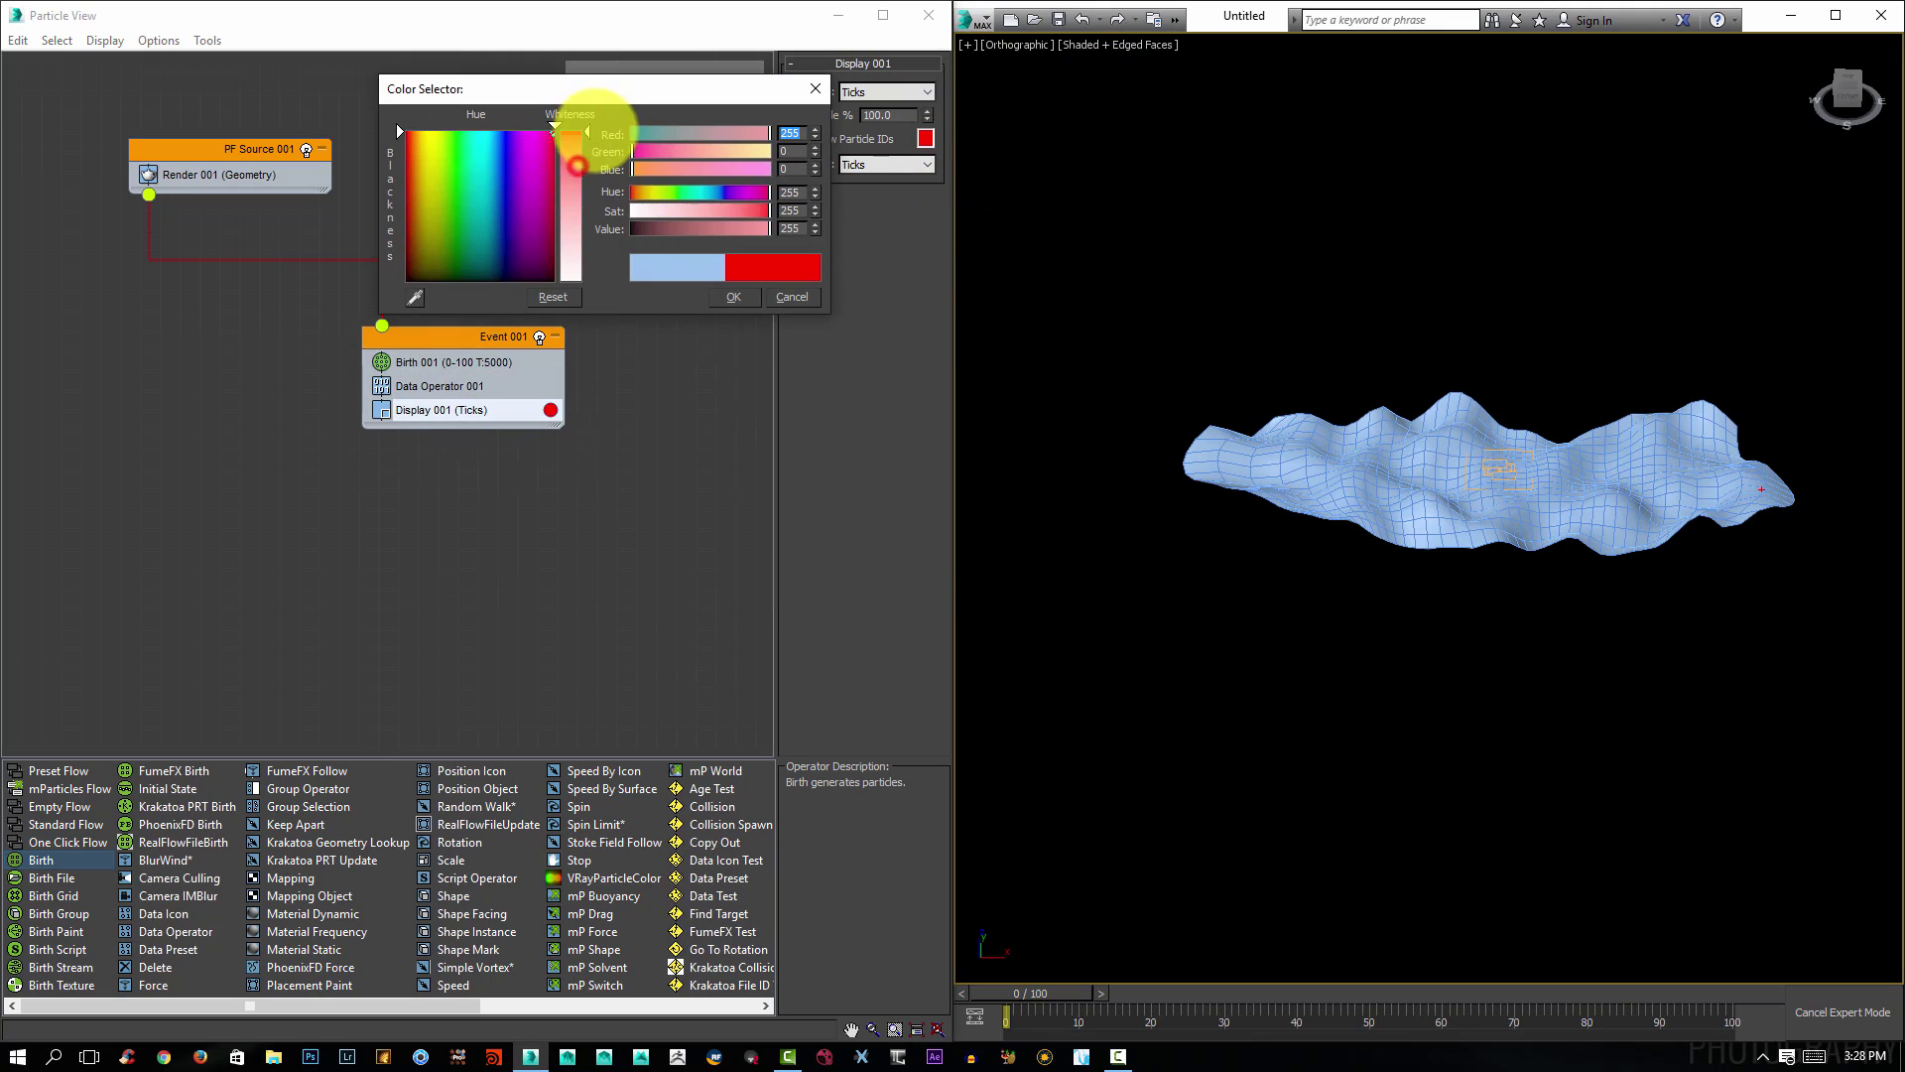
pyautogui.click(739, 300)
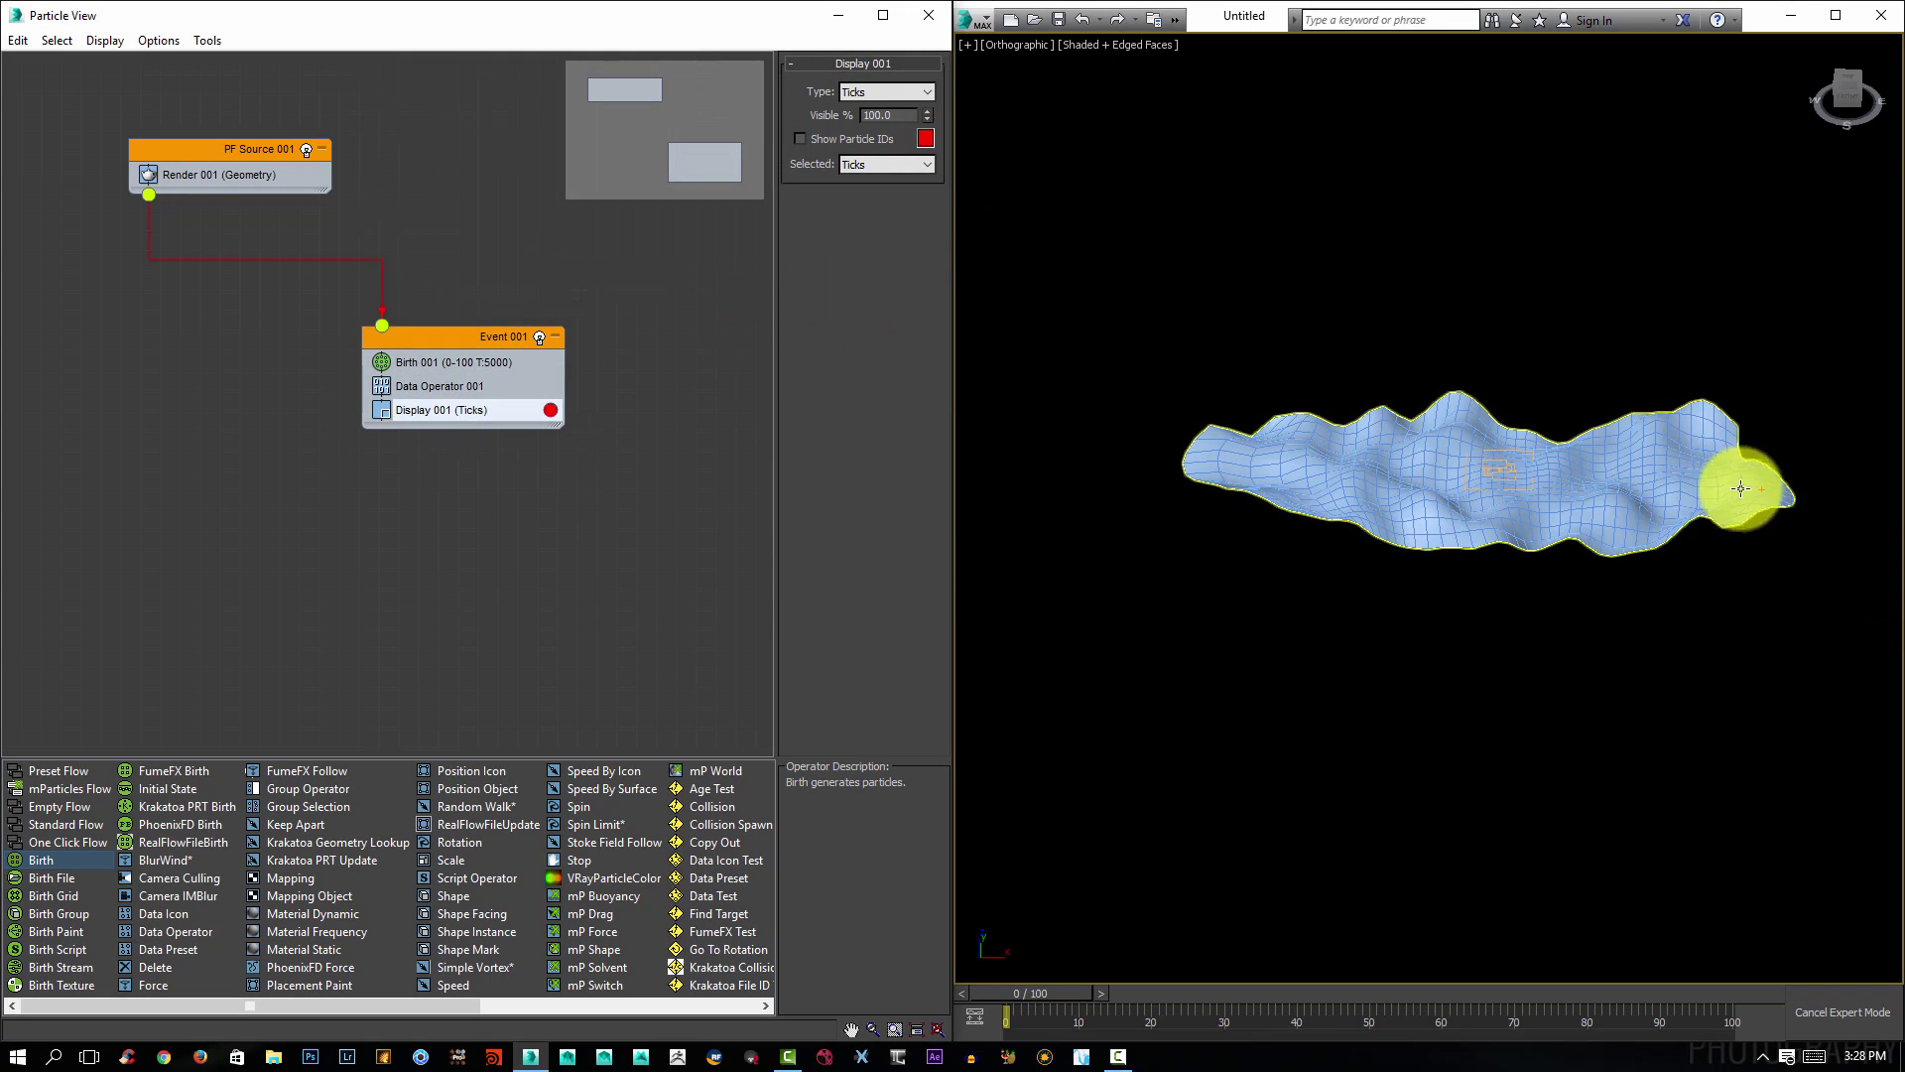
# Hide the emitter mesh and scrub the animation to frame 100 and back to check how particles cover the surface.
pyautogui.rightClick(1529, 503)
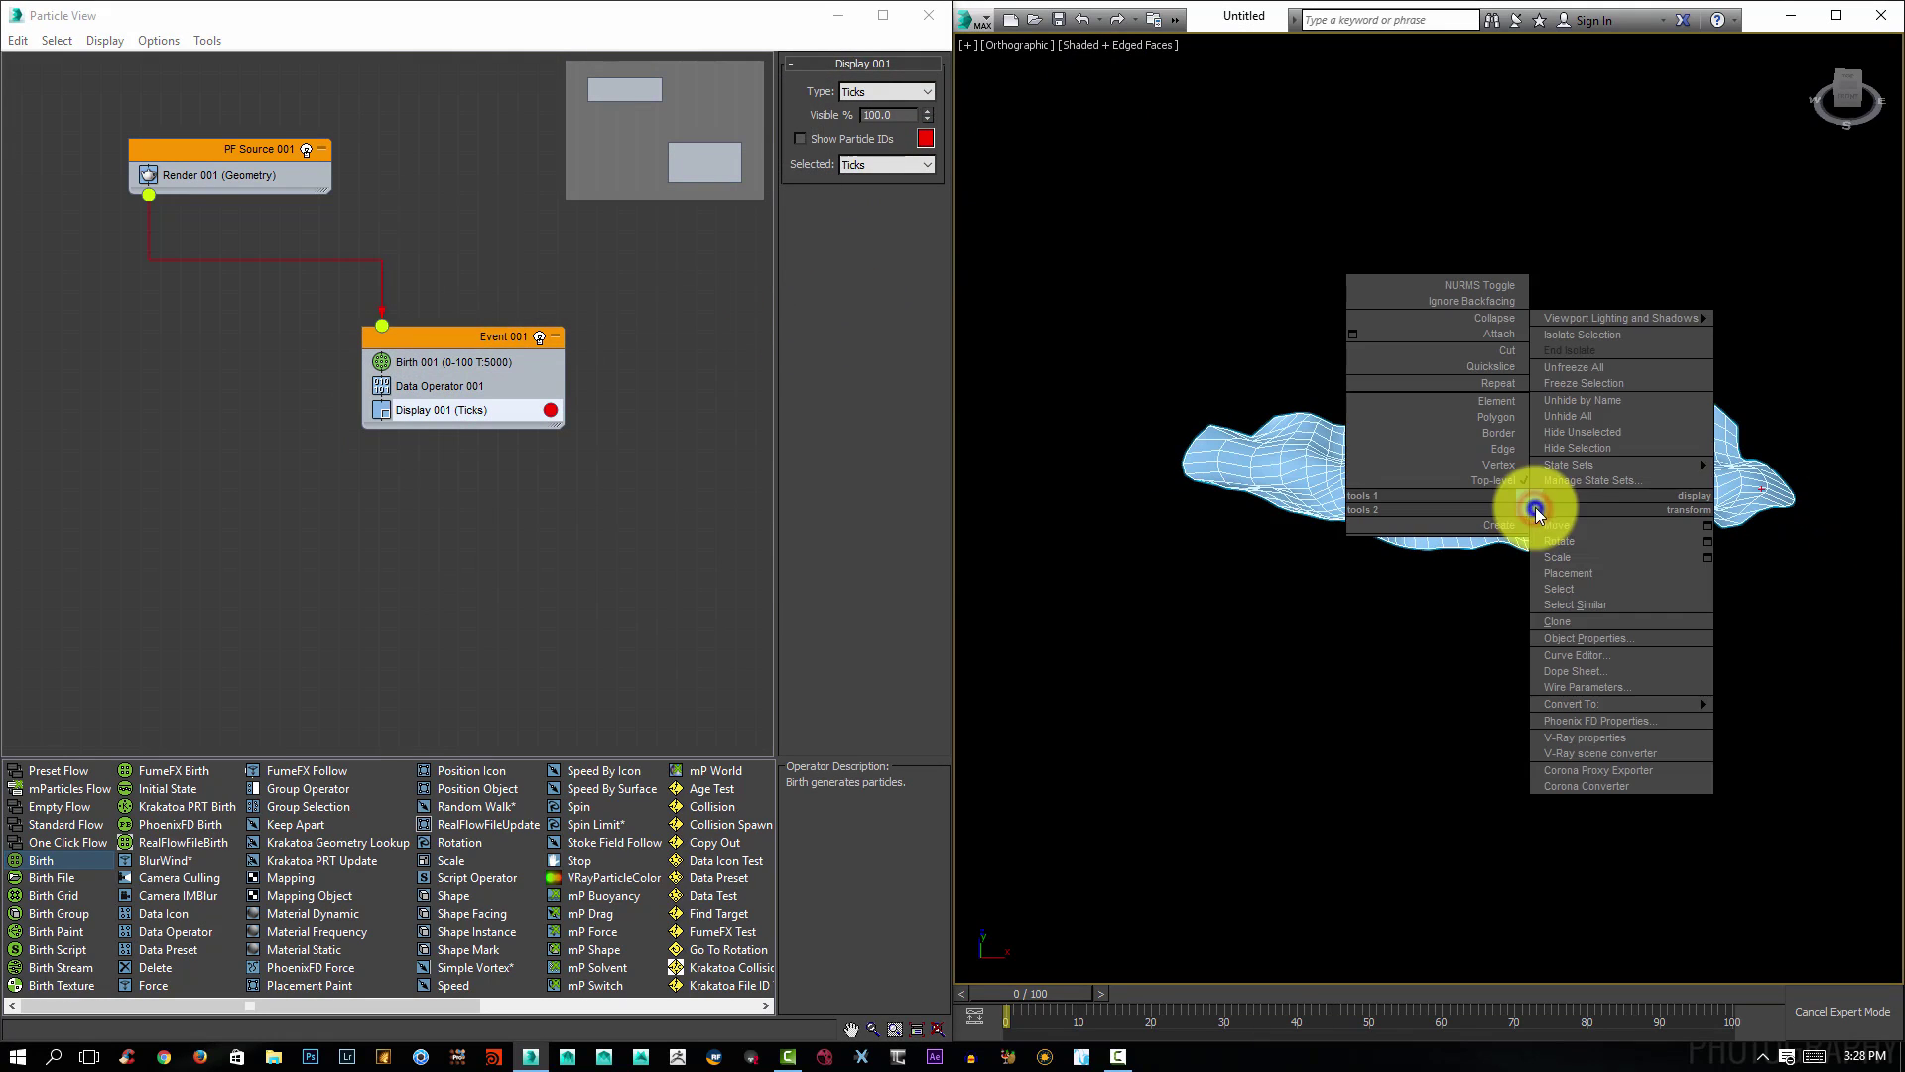
pyautogui.click(1588, 448)
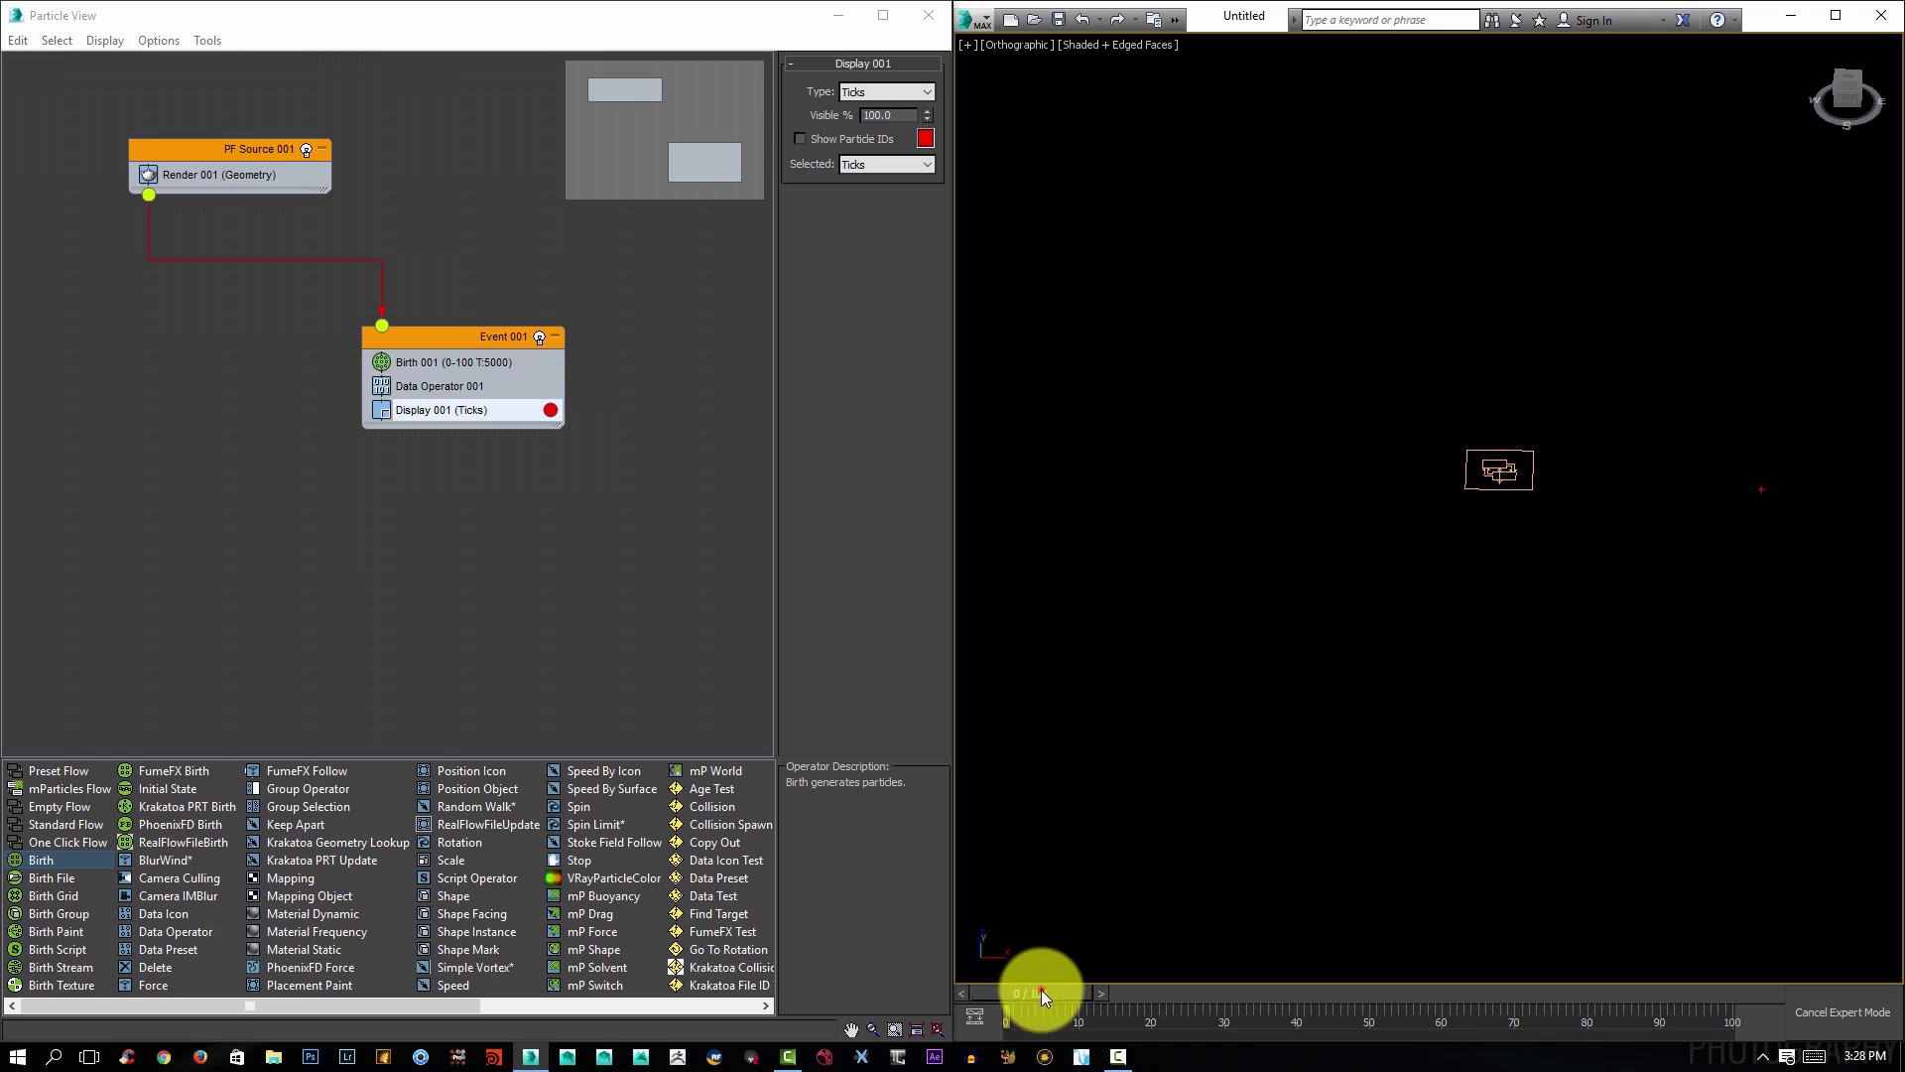
pyautogui.moveTo(1040, 990); pyautogui.dragTo(1309, 982)
pyautogui.moveTo(1425, 990); pyautogui.dragTo(1705, 994)
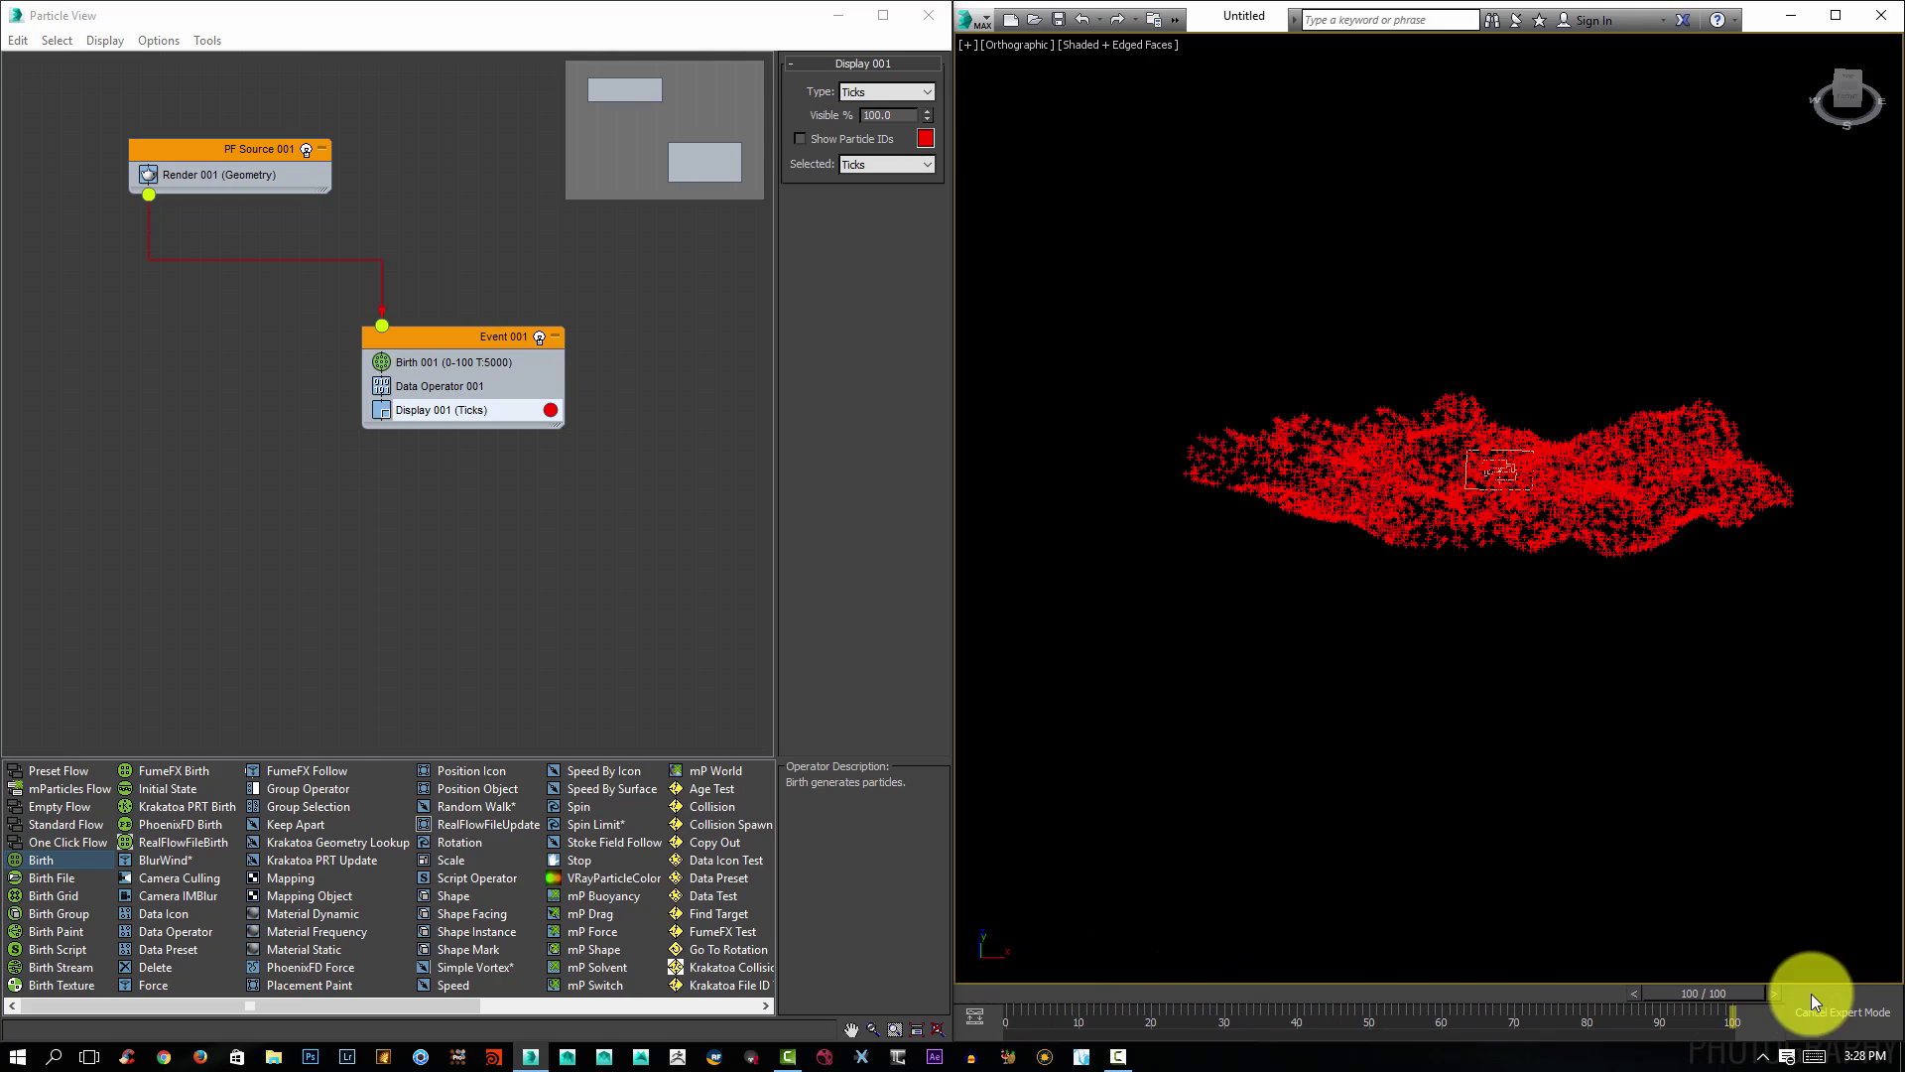
pyautogui.keyDown('alt'); pyautogui.moveTo(1622, 360); pyautogui.dragTo(1588, 397, button='middle'); pyautogui.keyUp('alt')
pyautogui.moveTo(1735, 988); pyautogui.dragTo(1182, 992)
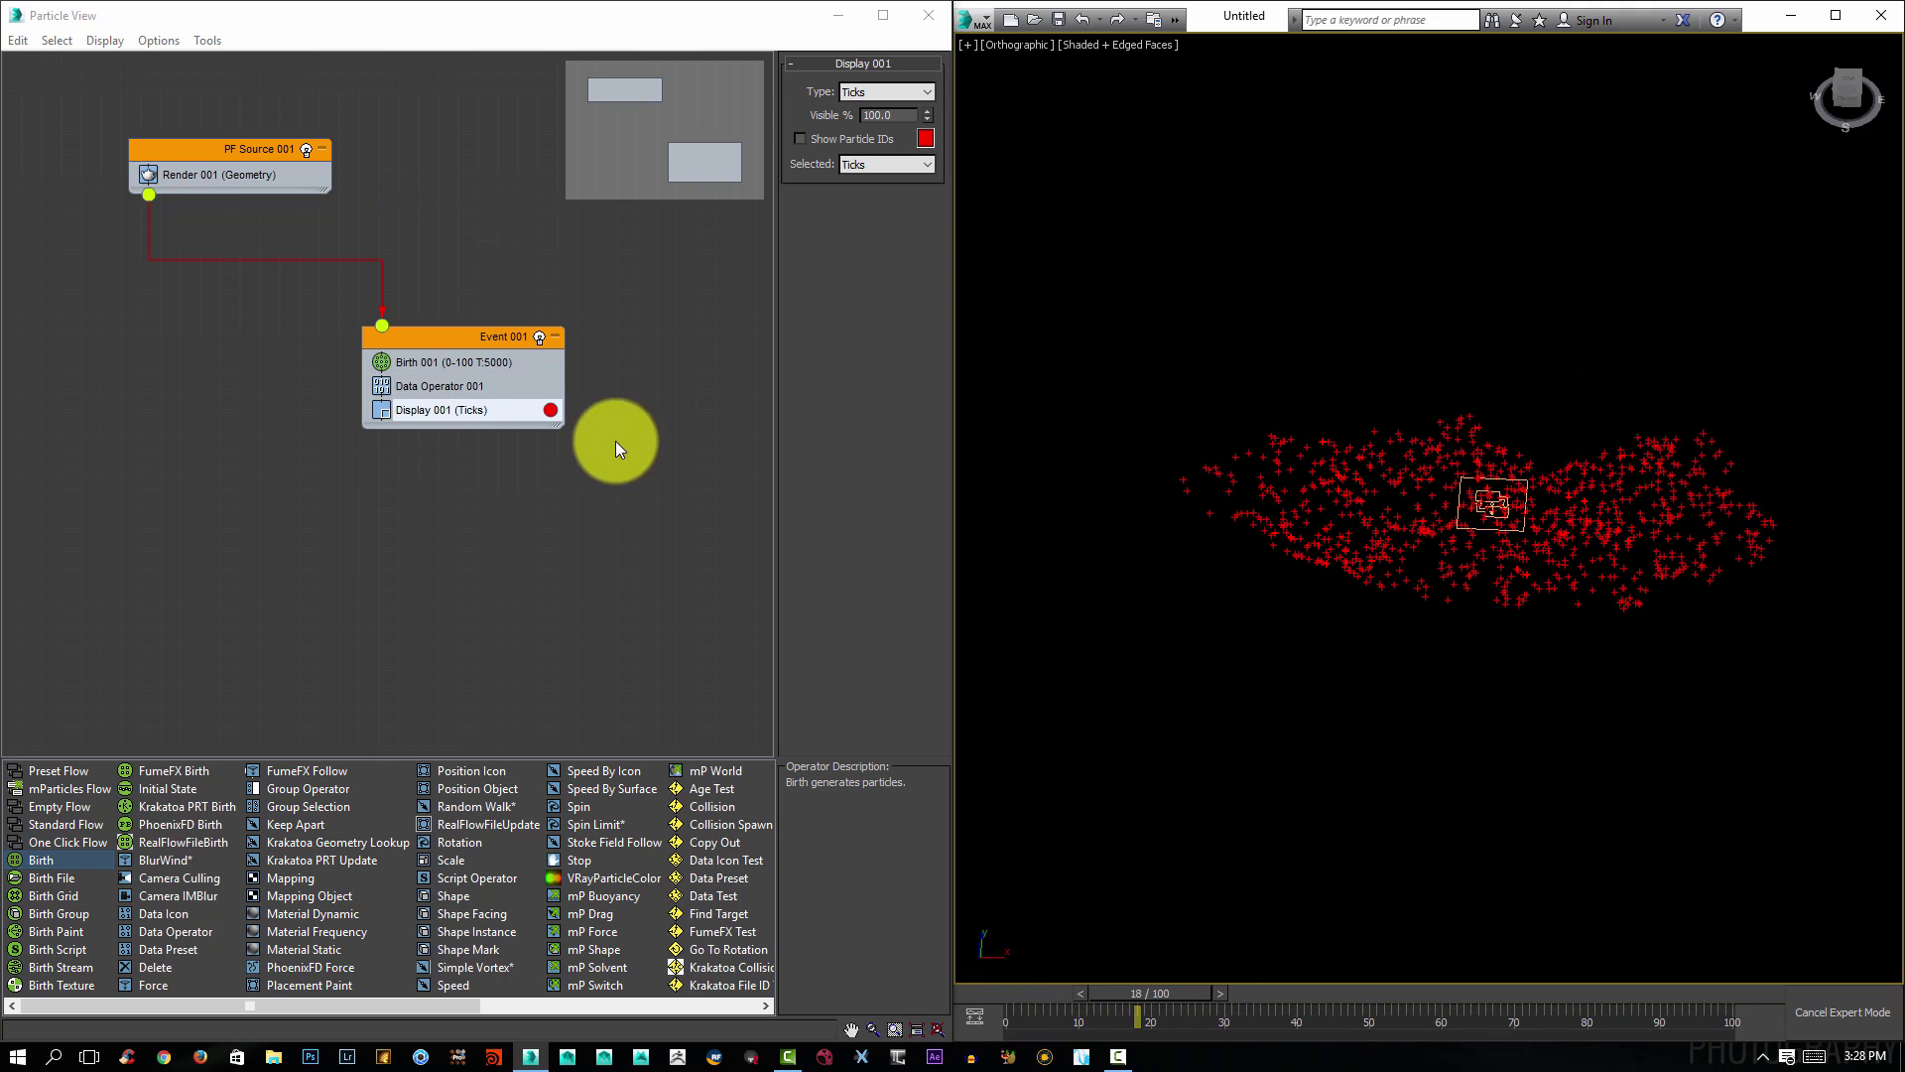
# Add a Speed operator to Event 001 and place it between Data Operator 001 and Display 001.
pyautogui.rightClick(456, 385)
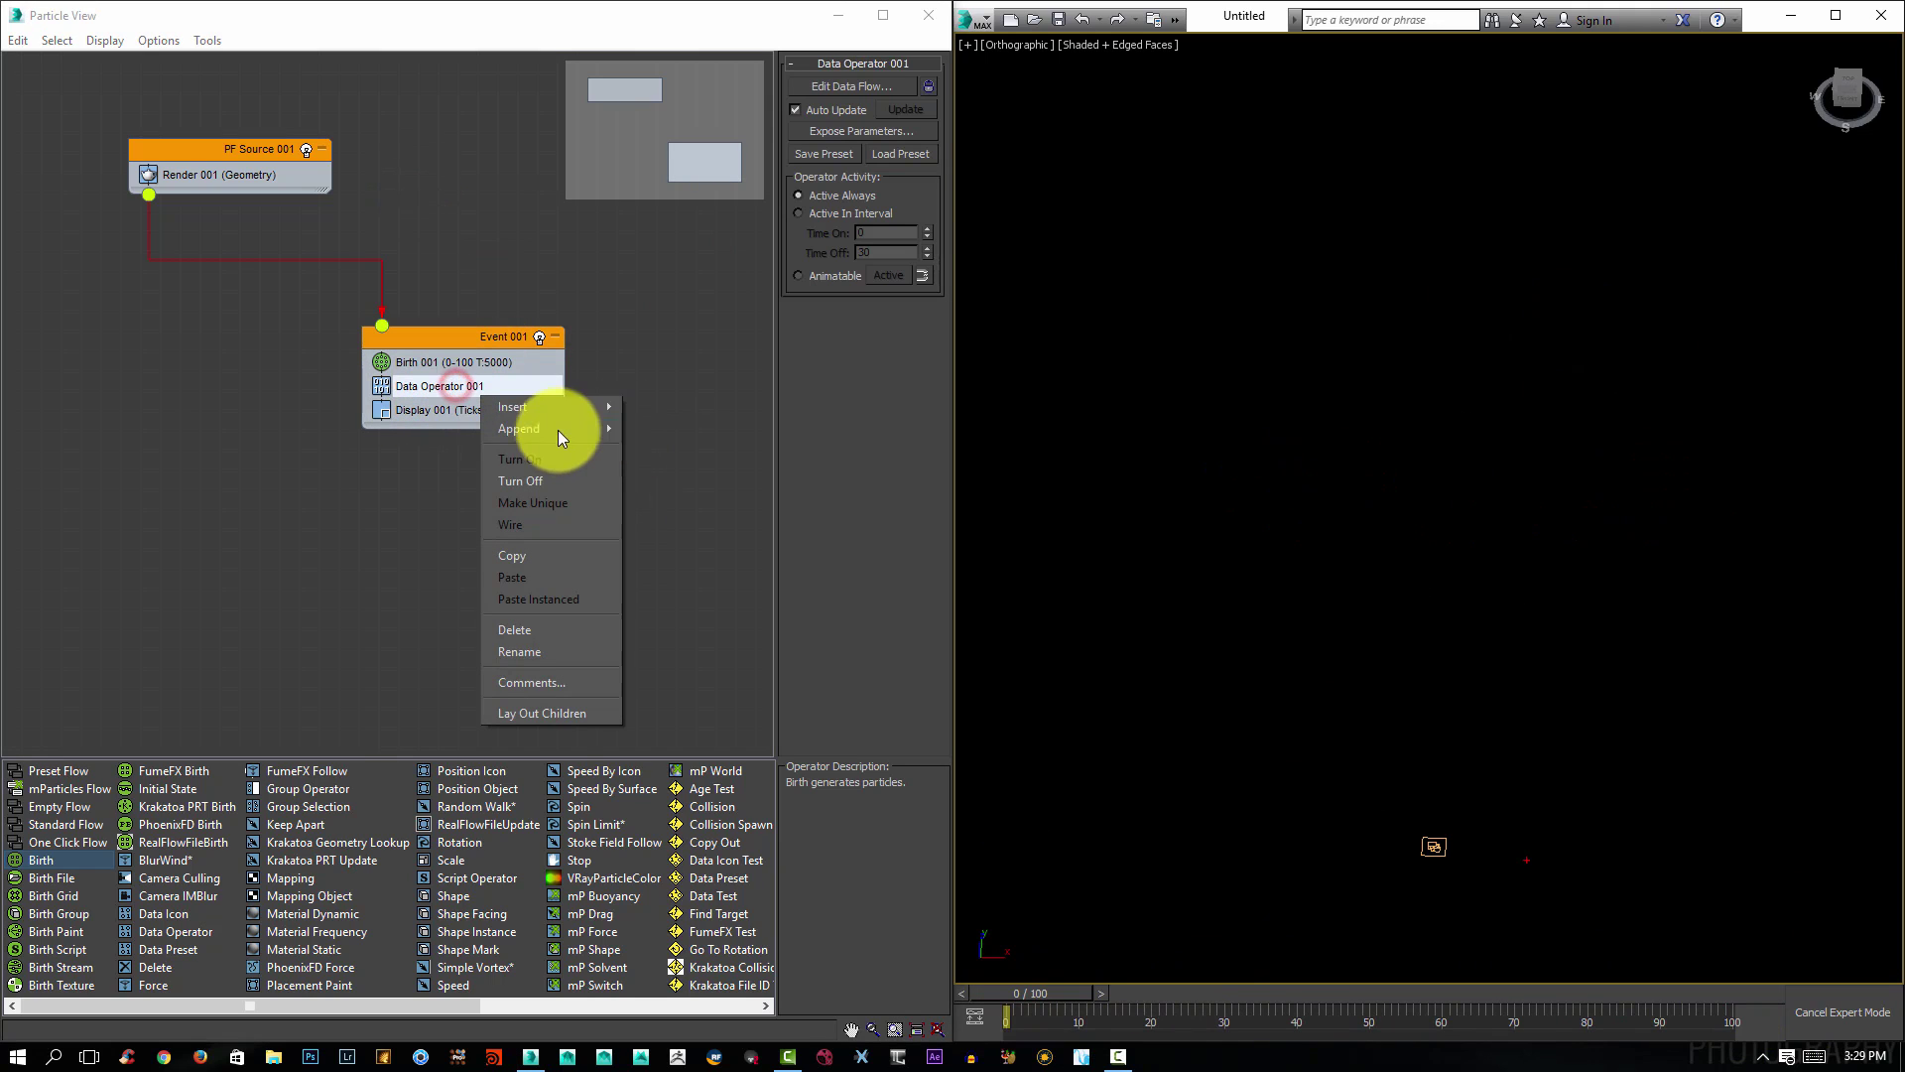
pyautogui.moveTo(557, 428)
pyautogui.moveTo(659, 427)
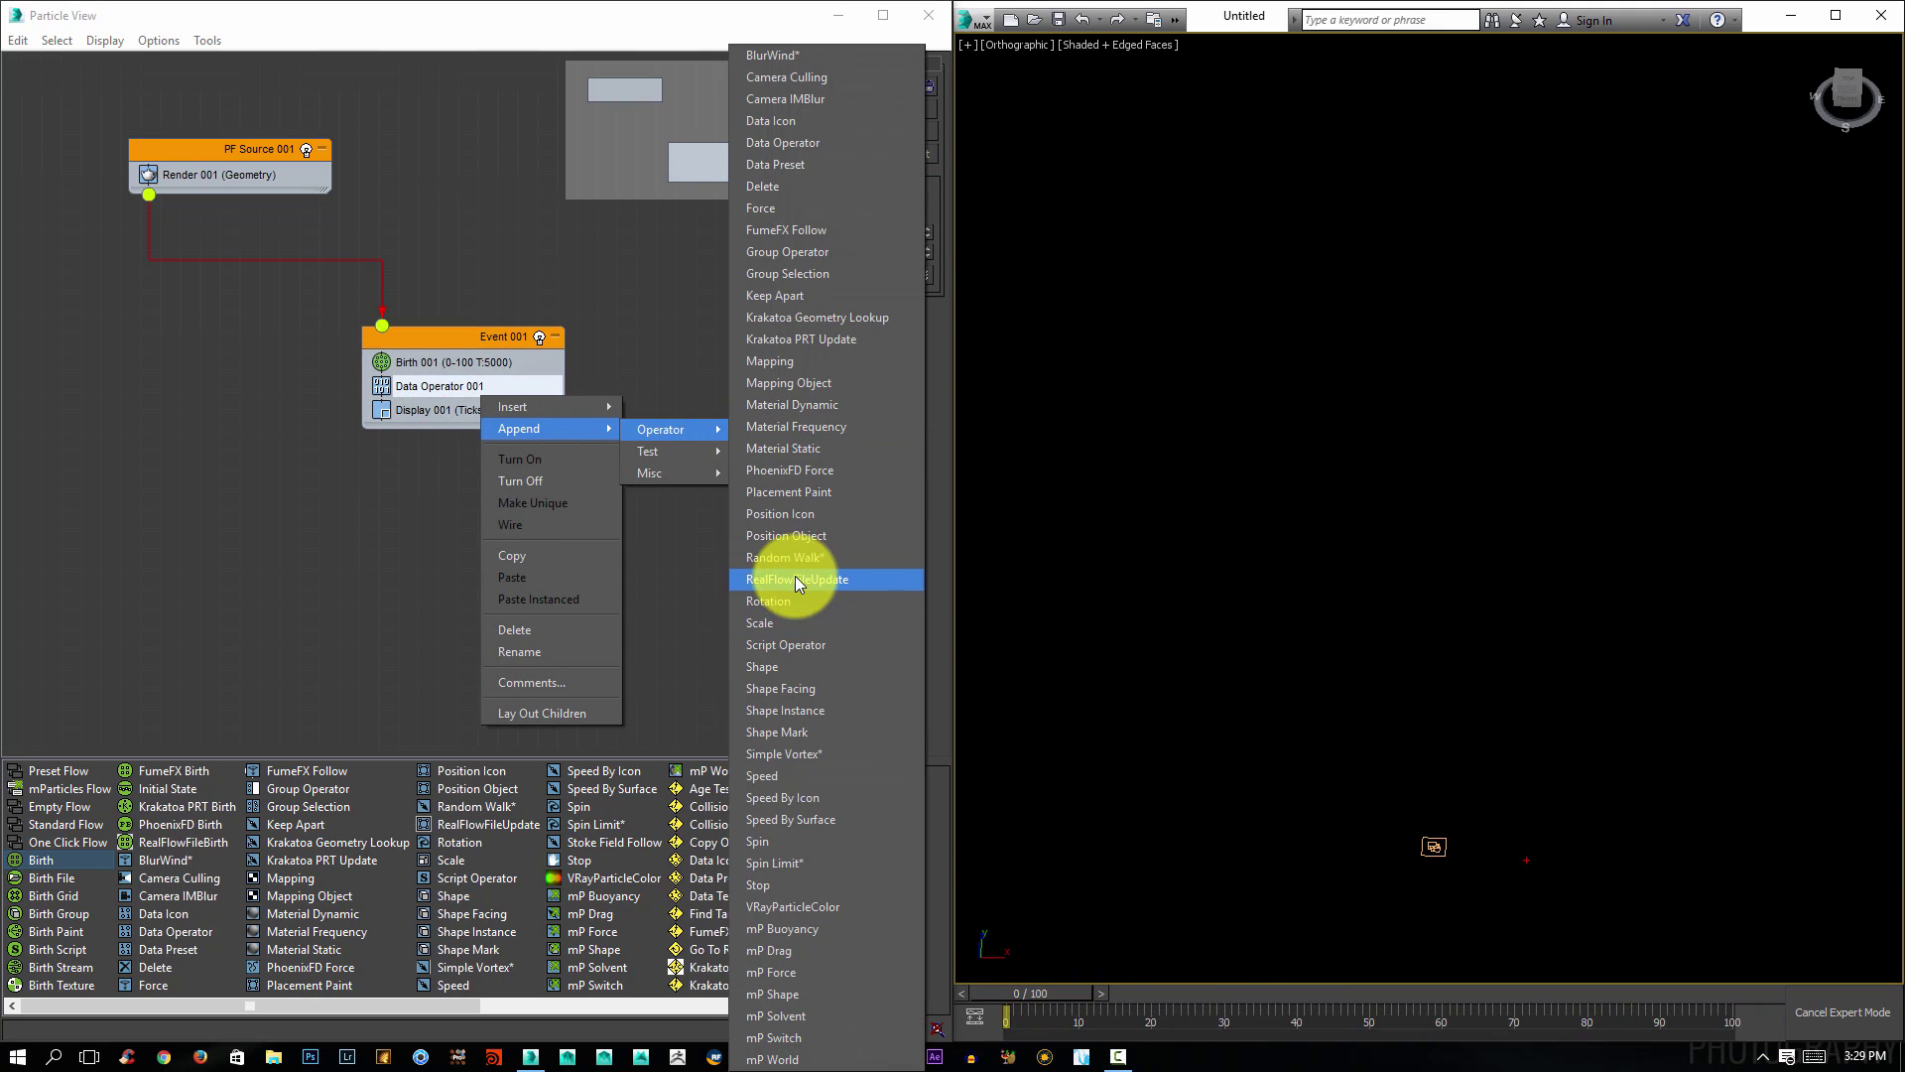
pyautogui.click(796, 777)
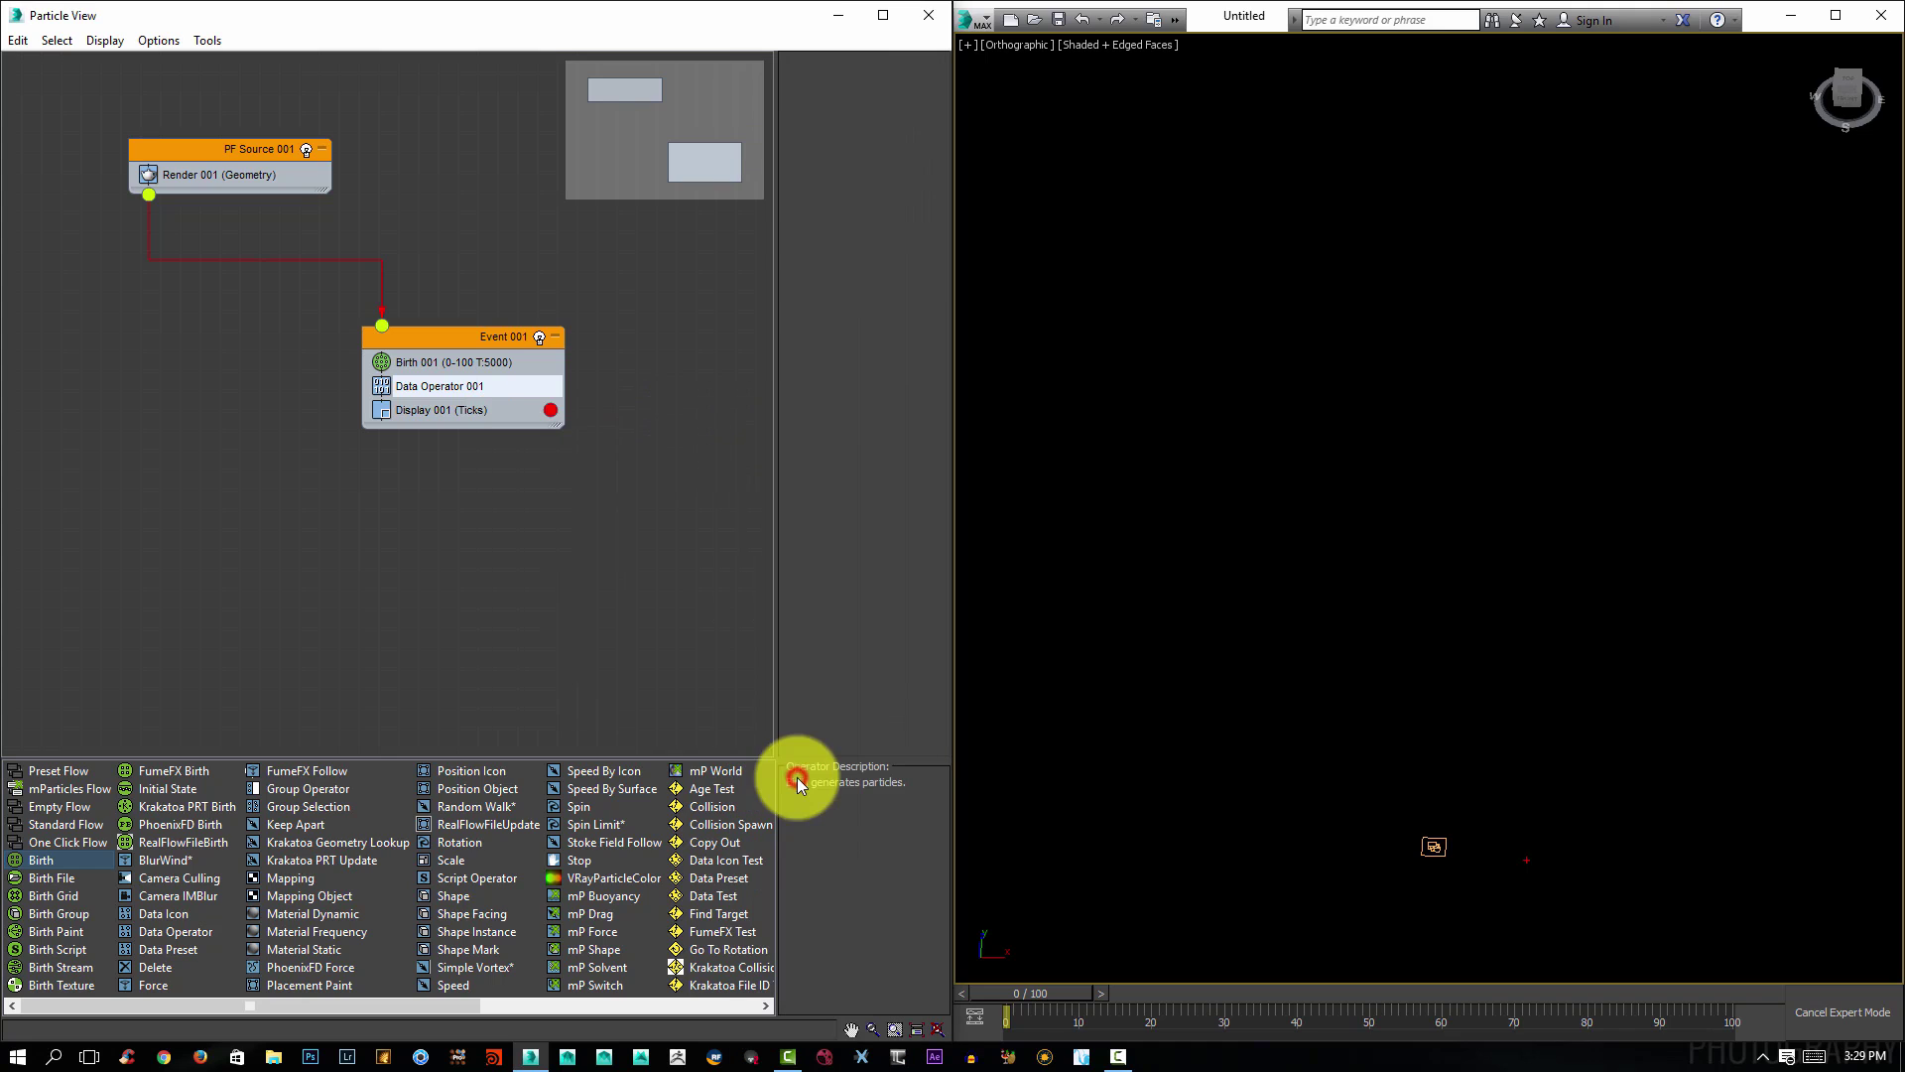
pyautogui.click(473, 439)
pyautogui.moveTo(450, 436); pyautogui.dragTo(457, 402)
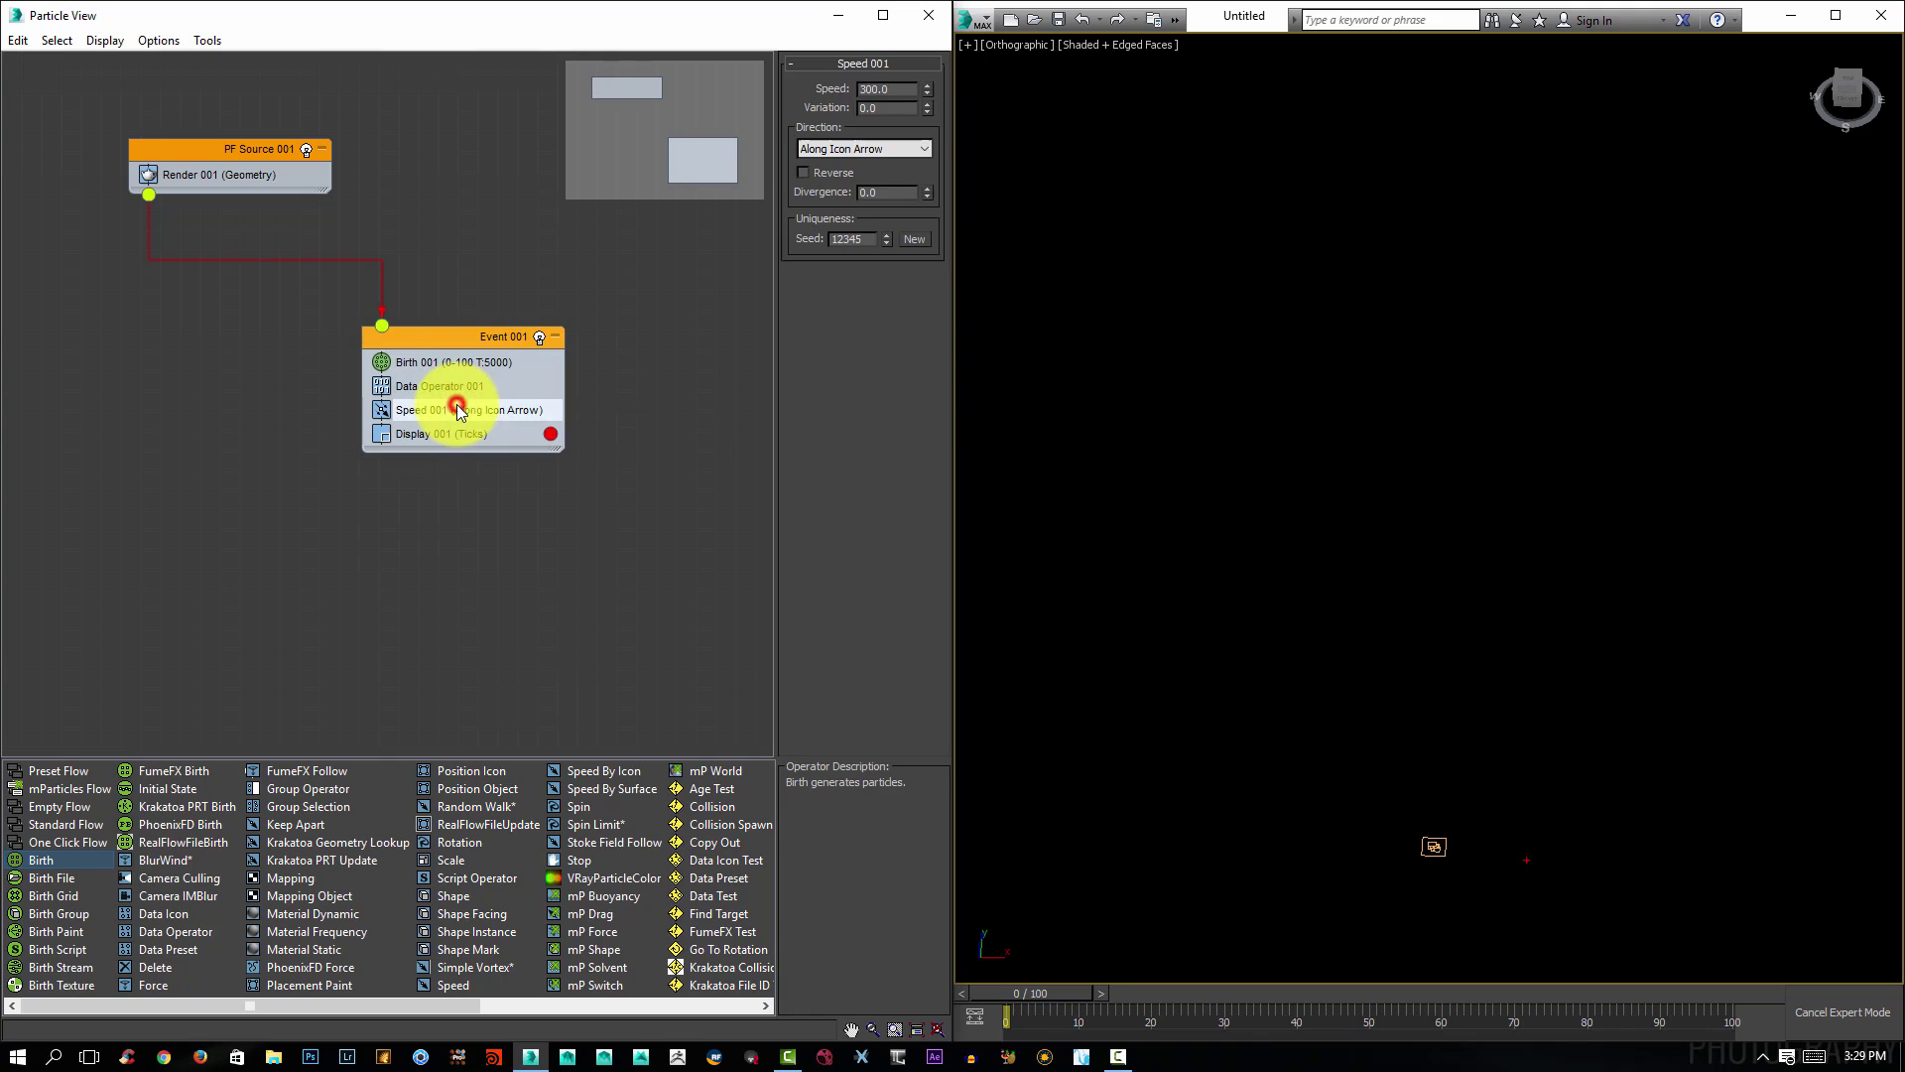
# Reverse the Speed operator's Along Icon Arrow direction and scrub to frame 31 to preview the motion.
pyautogui.click(868, 147)
pyautogui.click(804, 173)
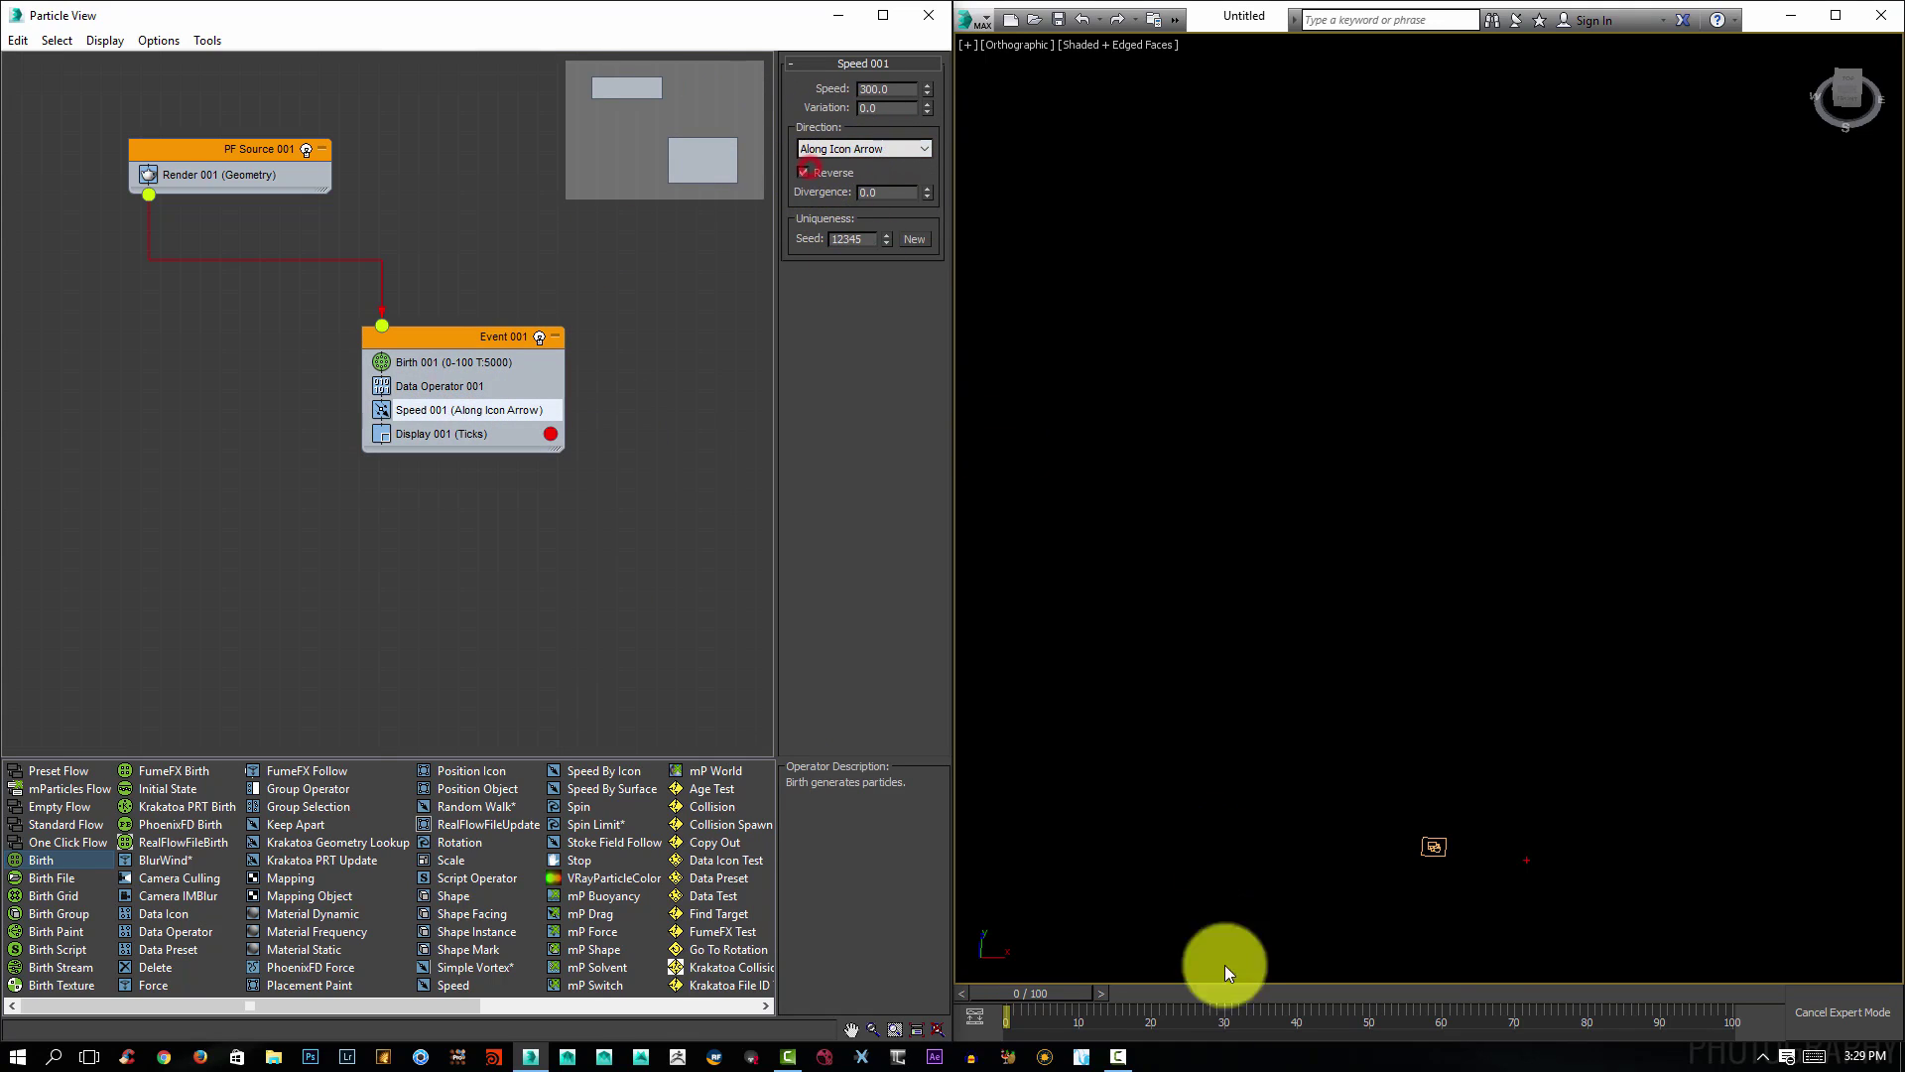
pyautogui.moveTo(1003, 986); pyautogui.dragTo(1214, 951)
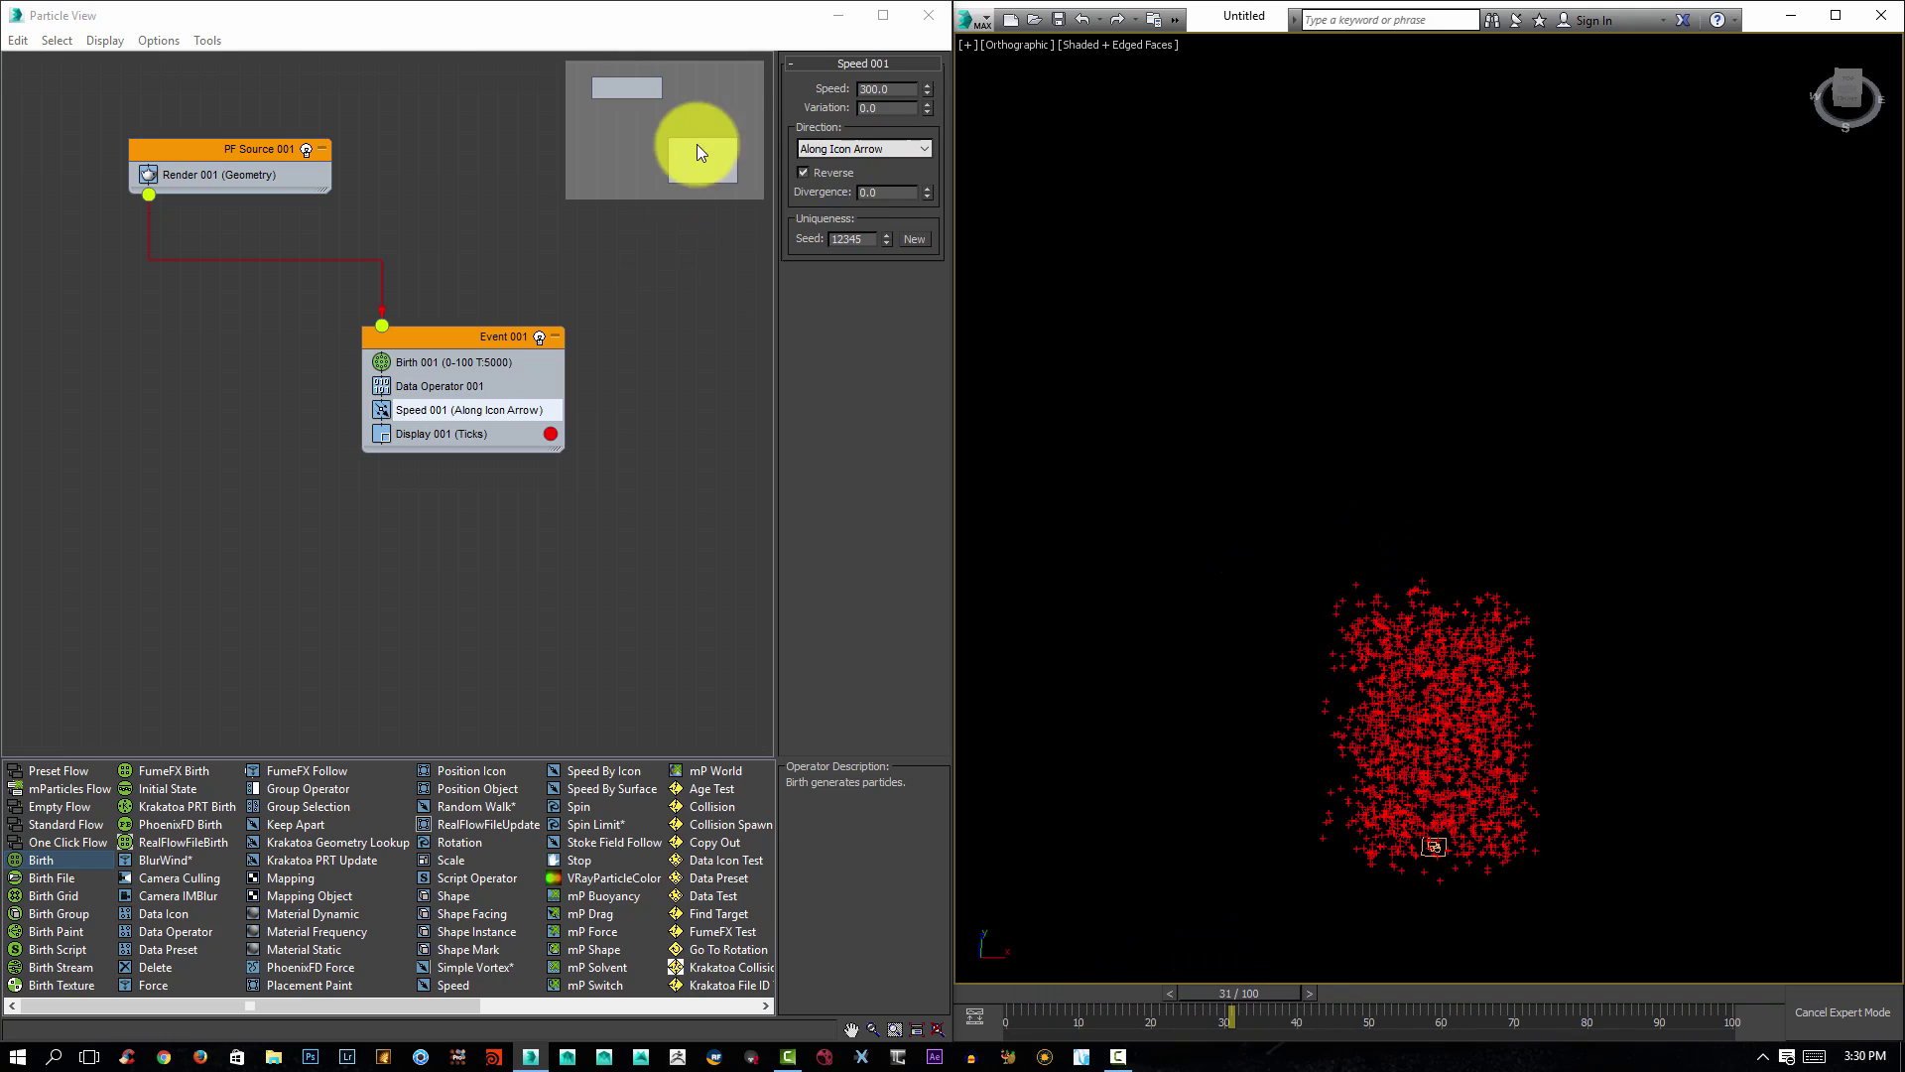
# Set the Speed operator's variation to 180 and divergence to 140, and scrub back to frame 10.
pyautogui.click(903, 107)
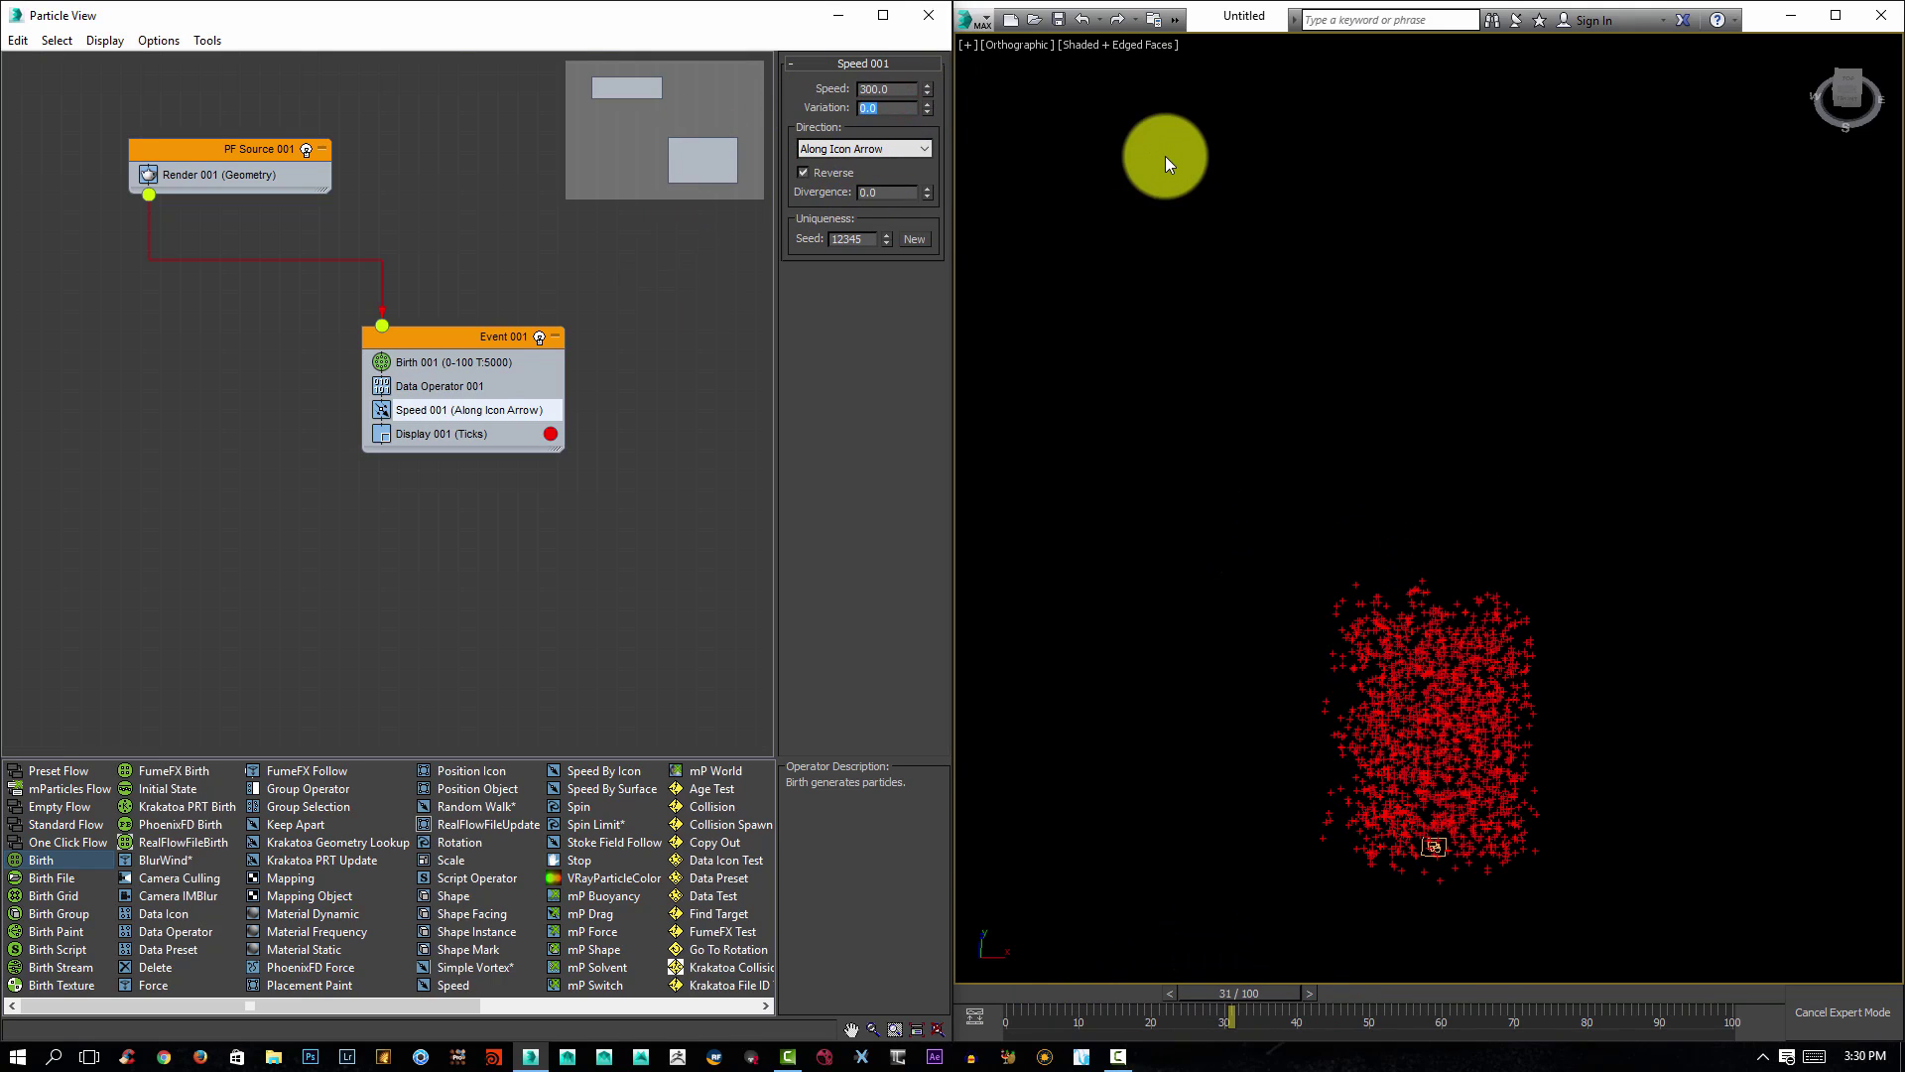
pyautogui.write('180')
pyautogui.press('Return')
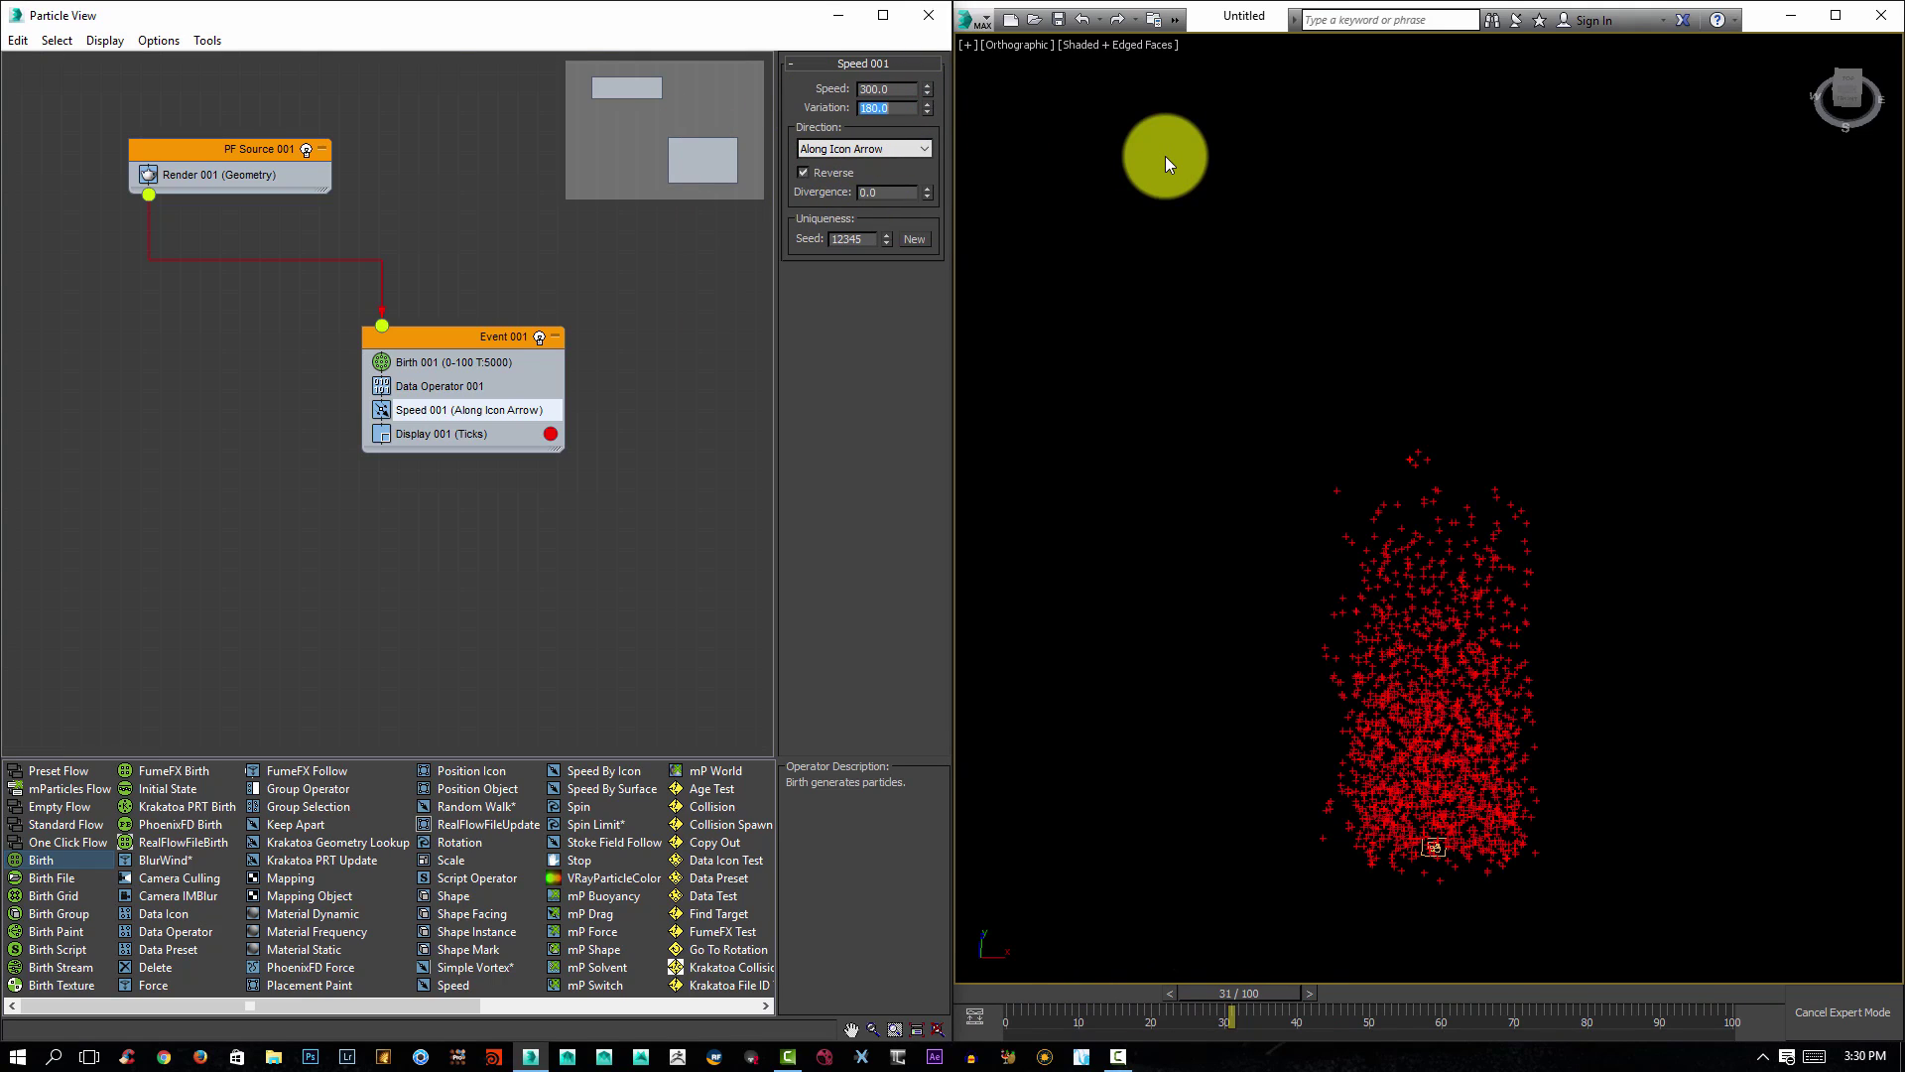
pyautogui.click(905, 189)
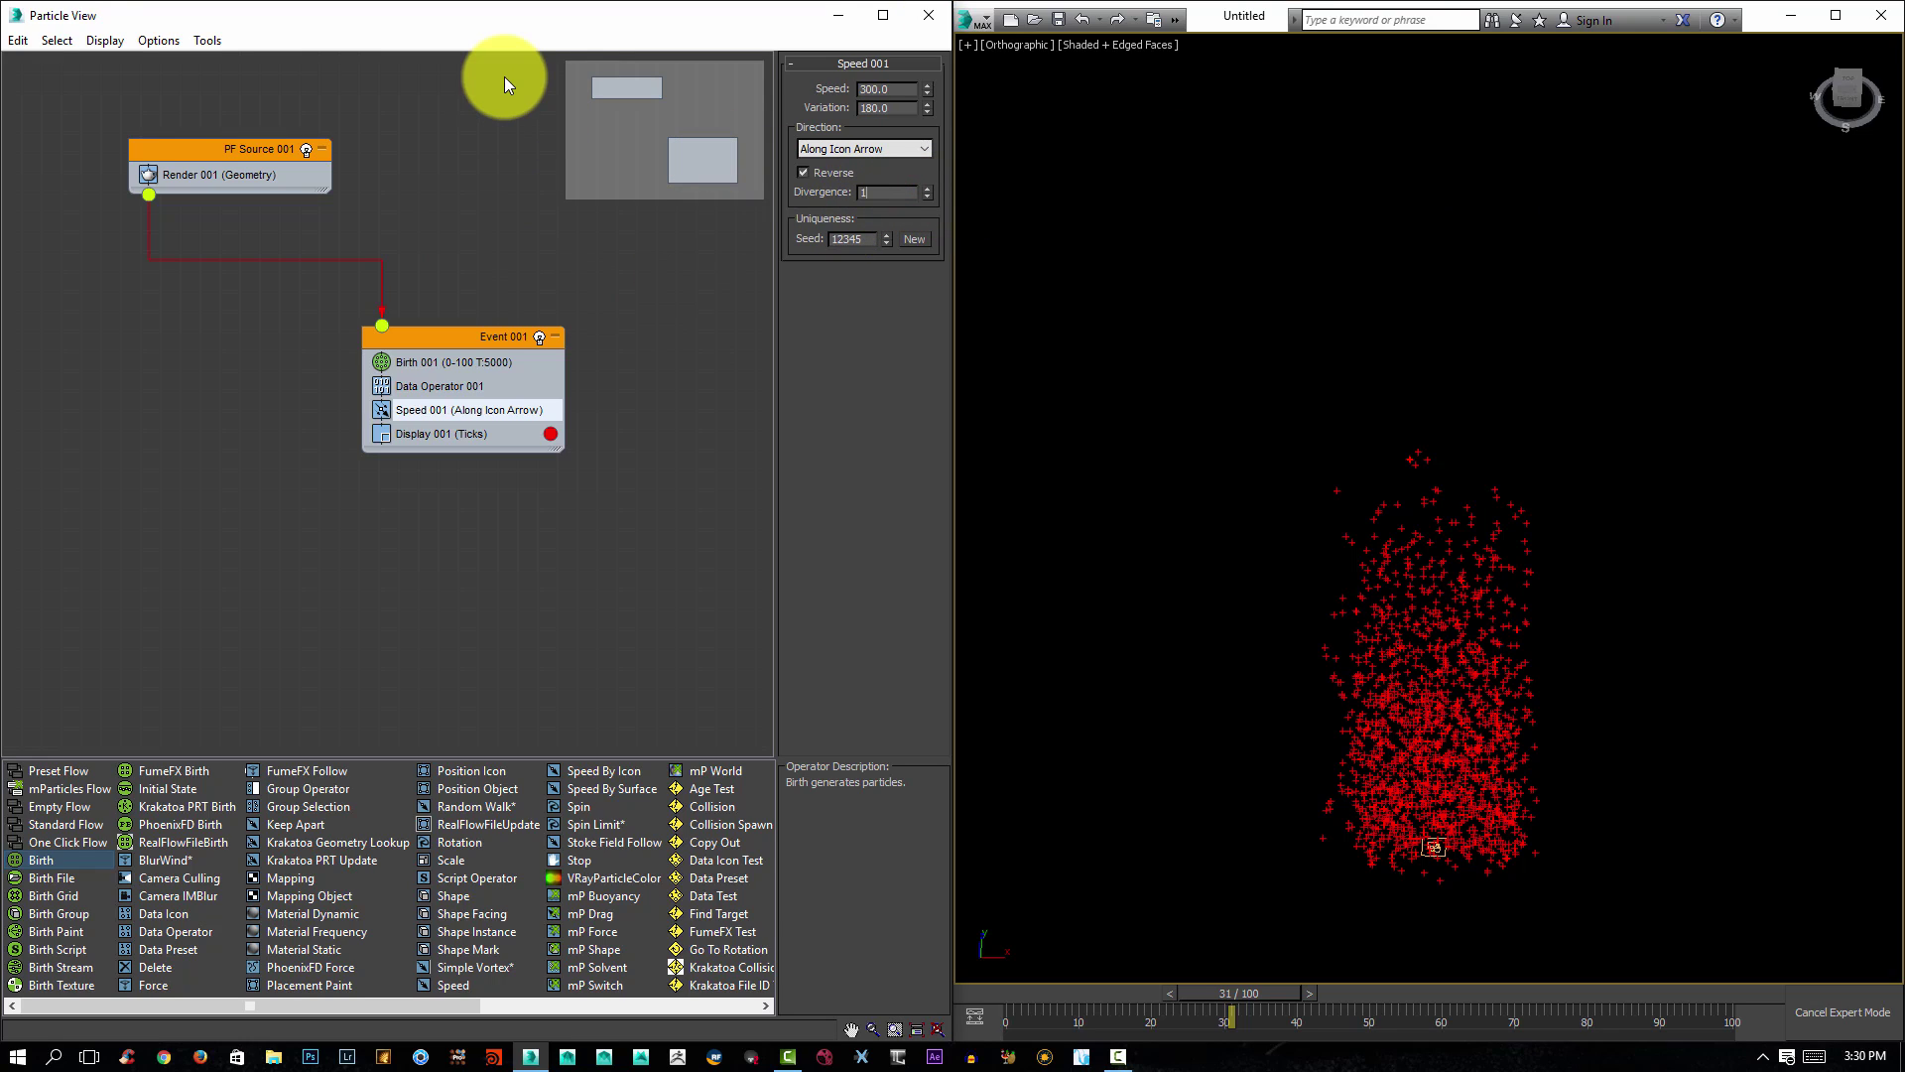
pyautogui.write('140')
pyautogui.press('Return')
pyautogui.moveTo(1235, 960); pyautogui.dragTo(1080, 1010)
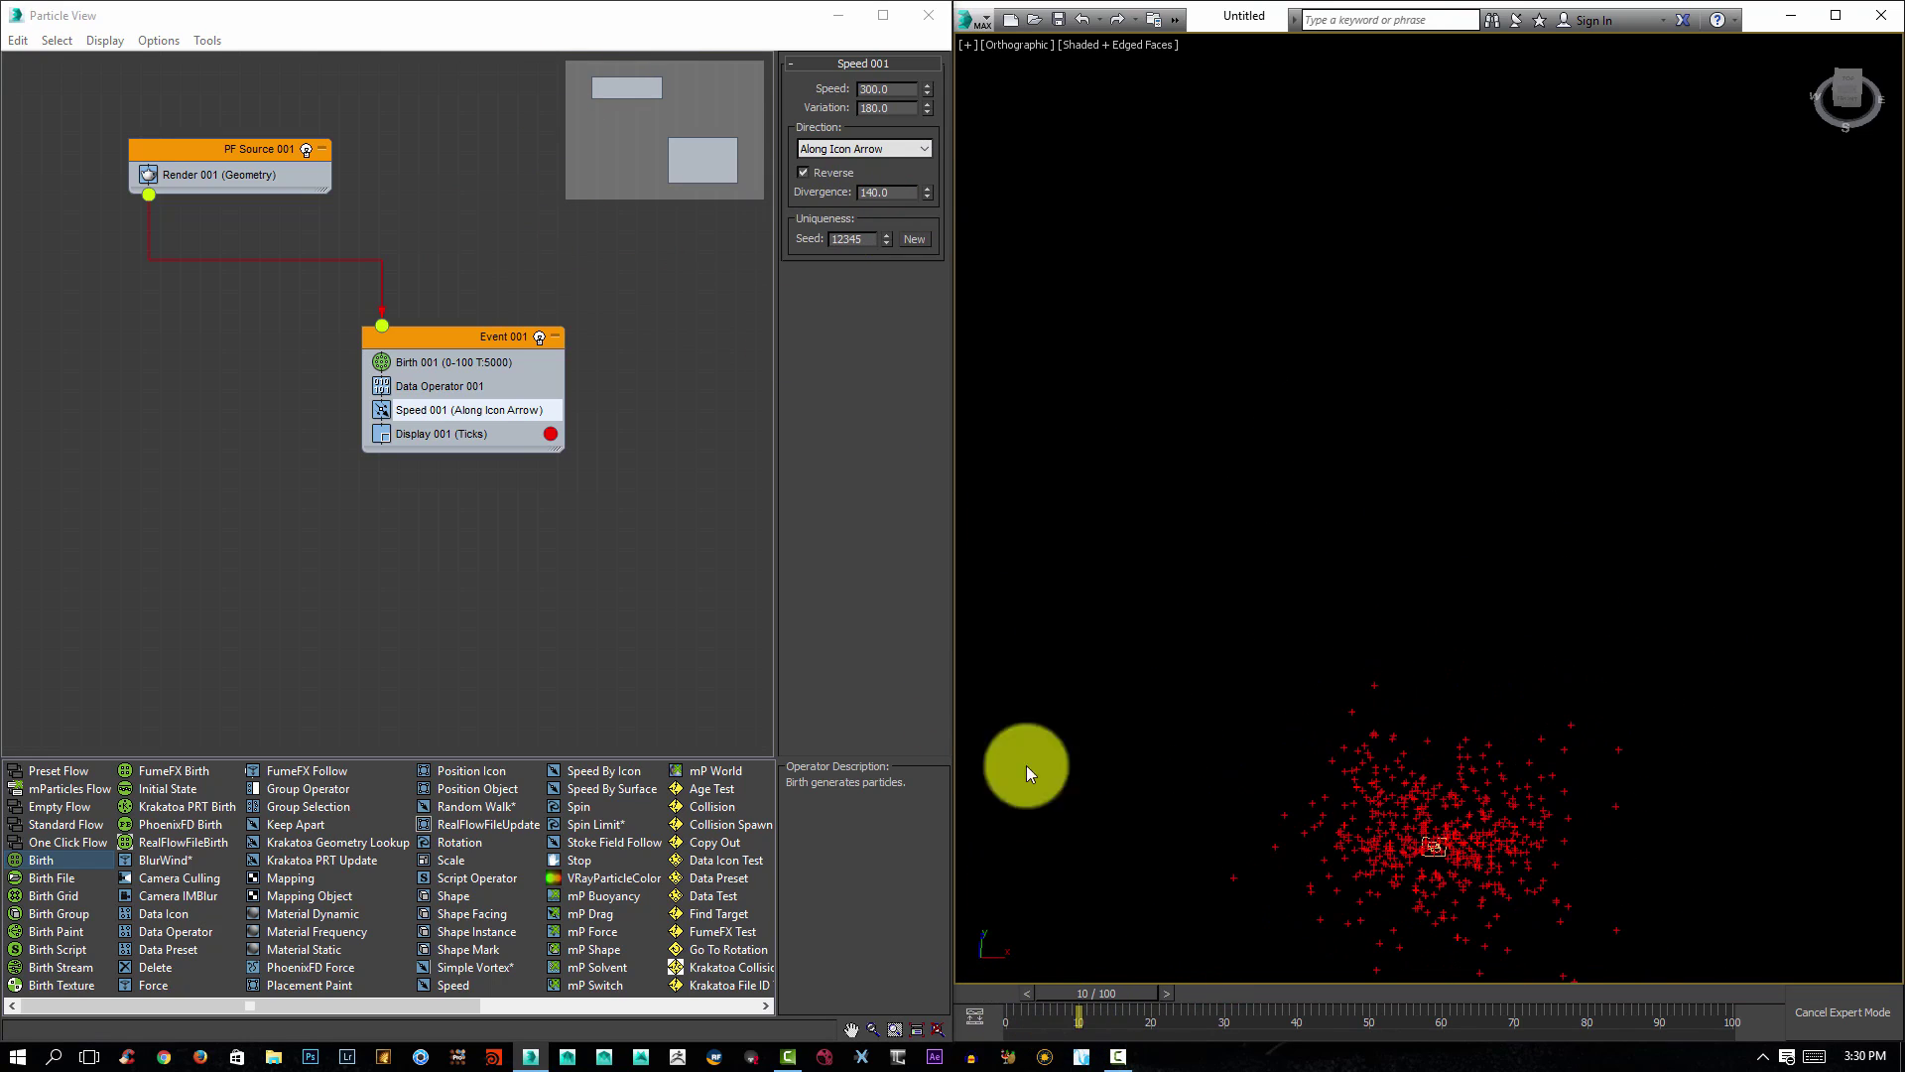
# Add a Delete operator to Event 001, place it between Speed 001 and Display 001, and select it.
pyautogui.scroll(4, 1522, 899)
pyautogui.moveTo(1522, 899); pyautogui.dragTo(1691, 791, button='middle')
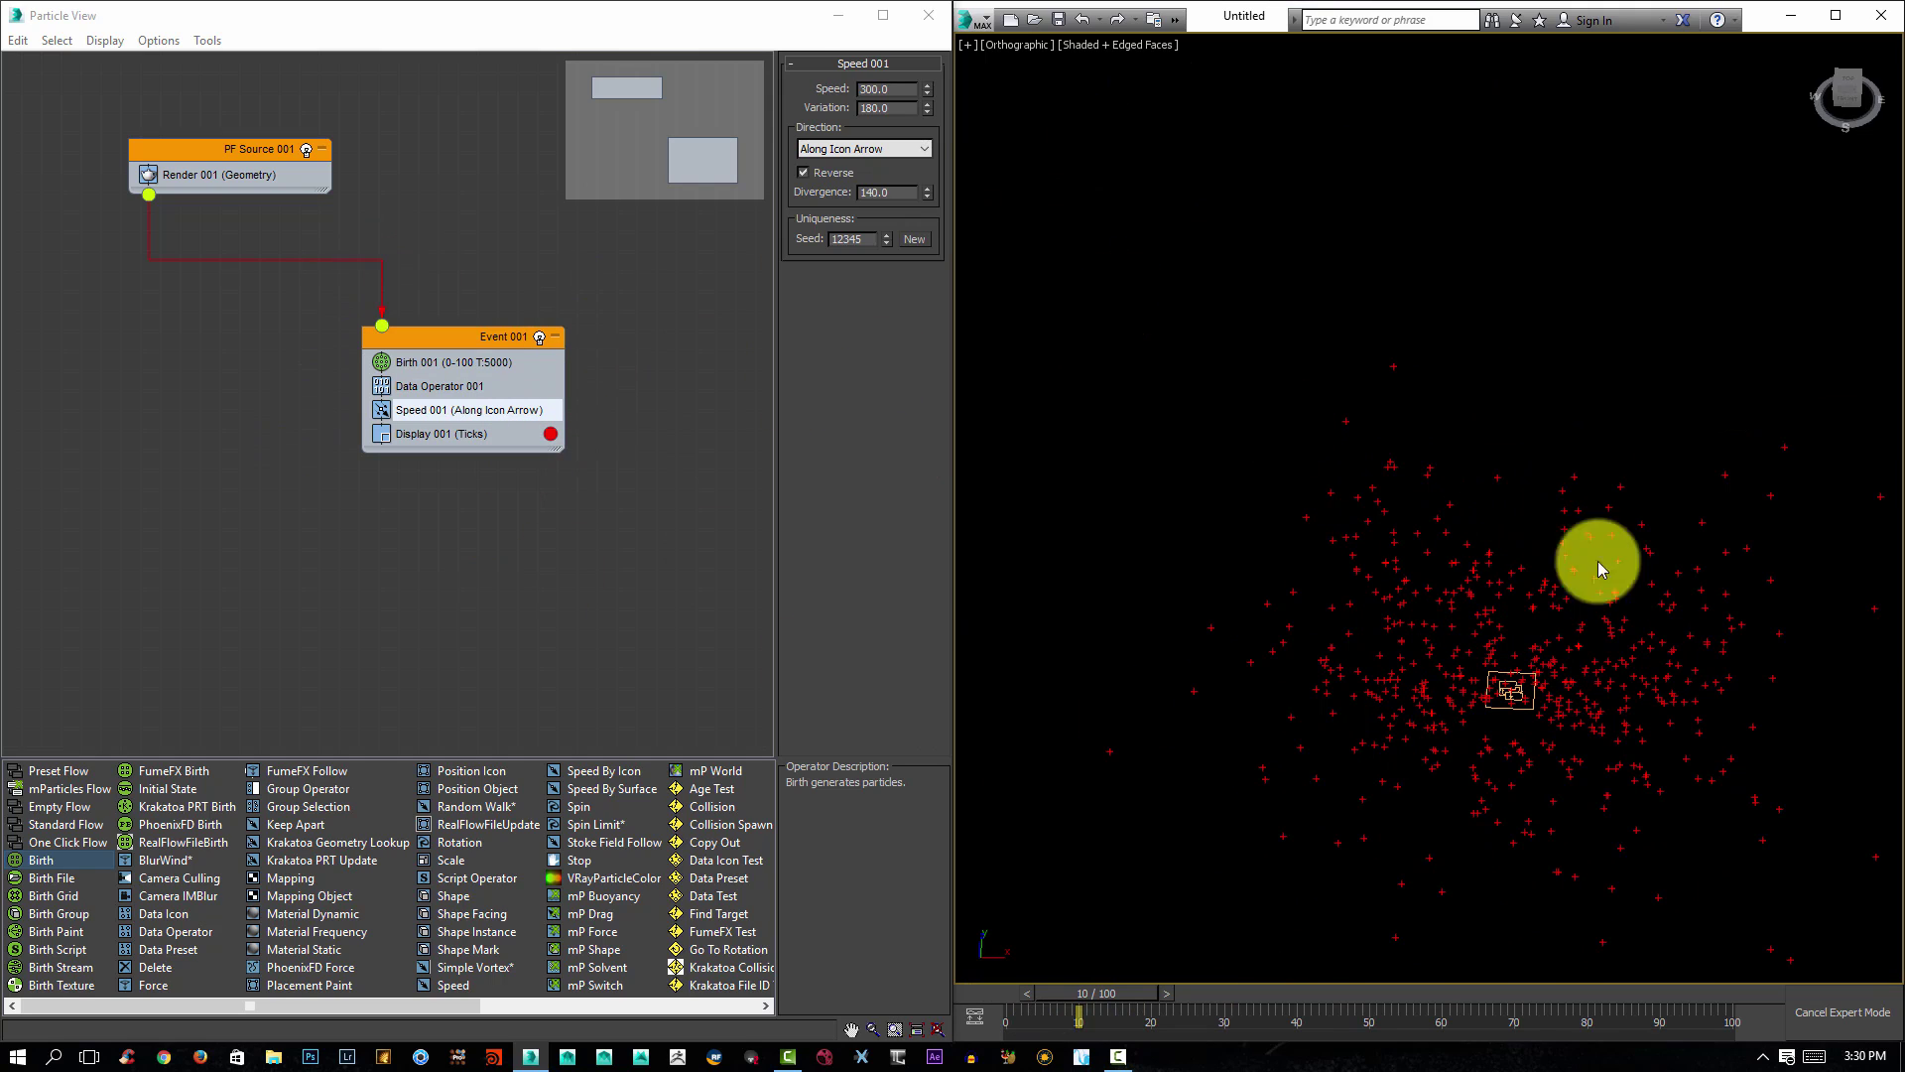
pyautogui.rightClick(450, 425)
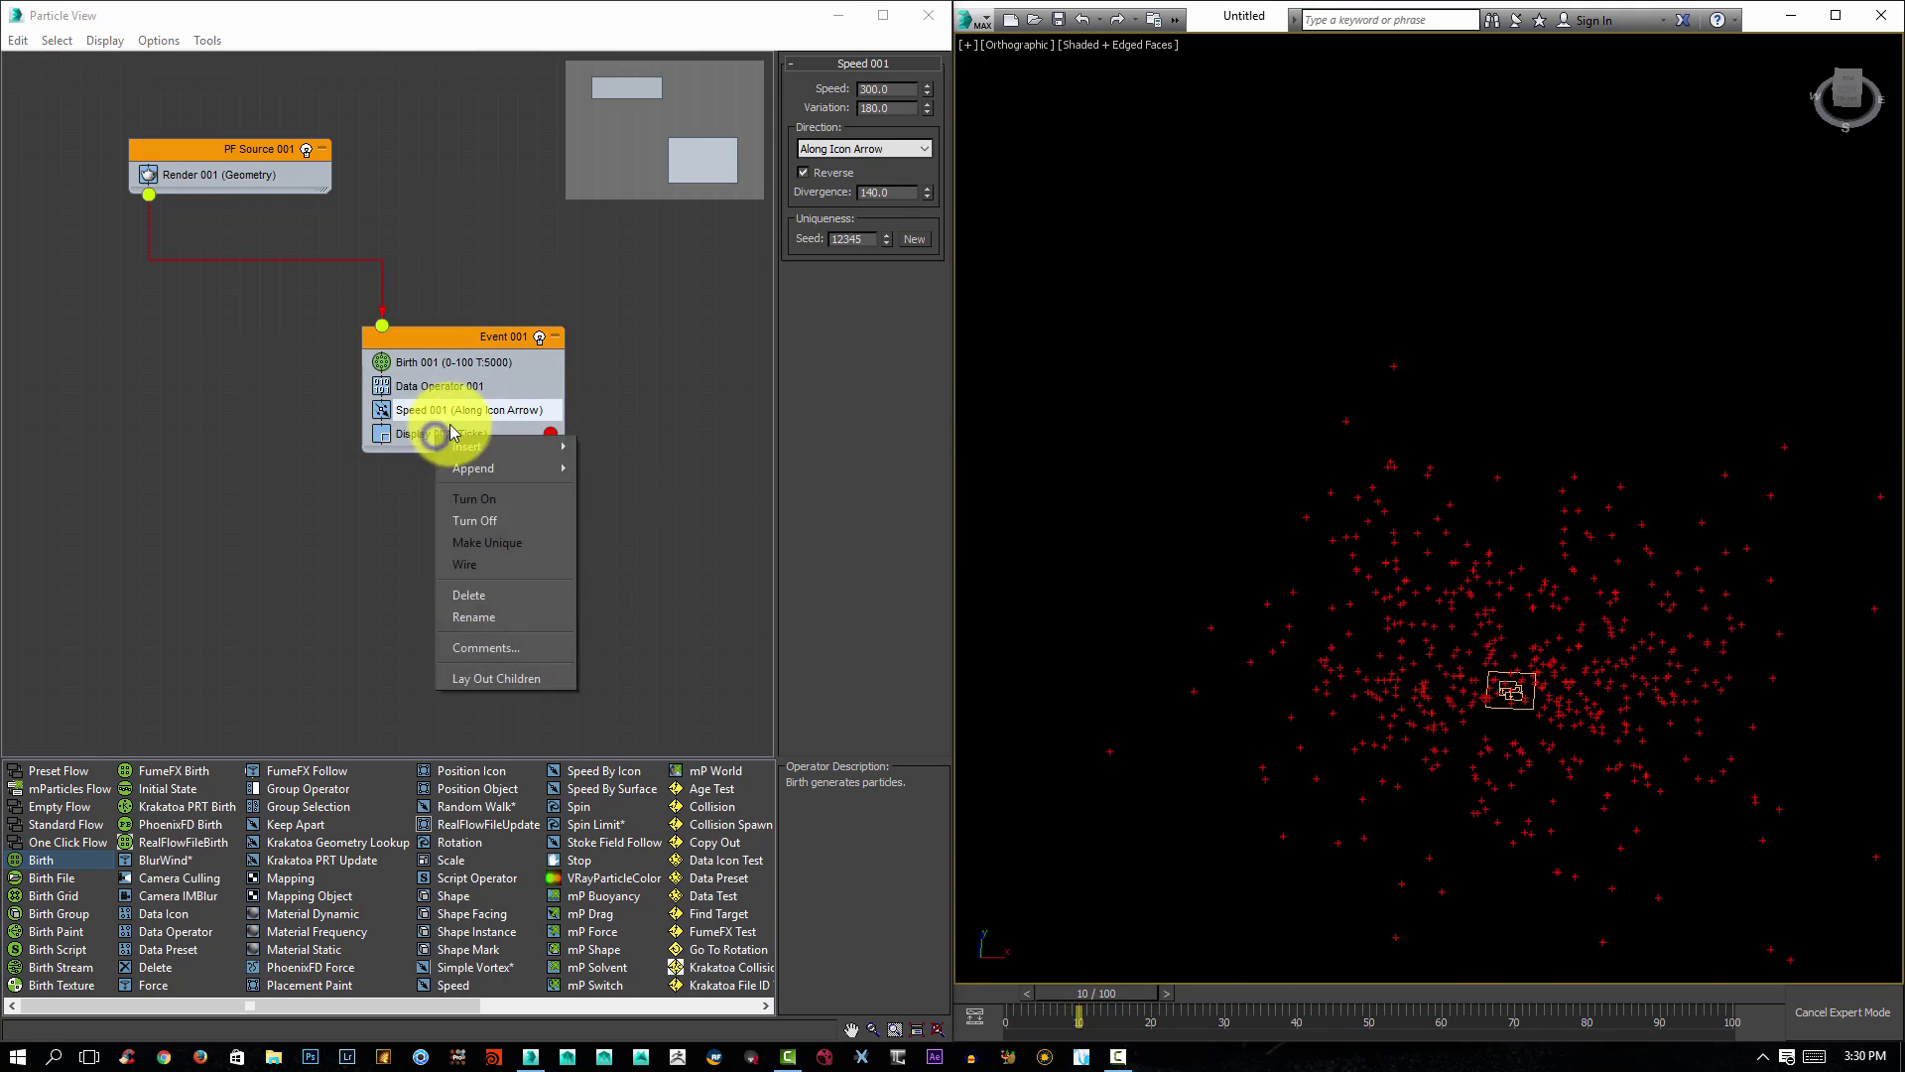
pyautogui.moveTo(501, 457)
pyautogui.moveTo(684, 458)
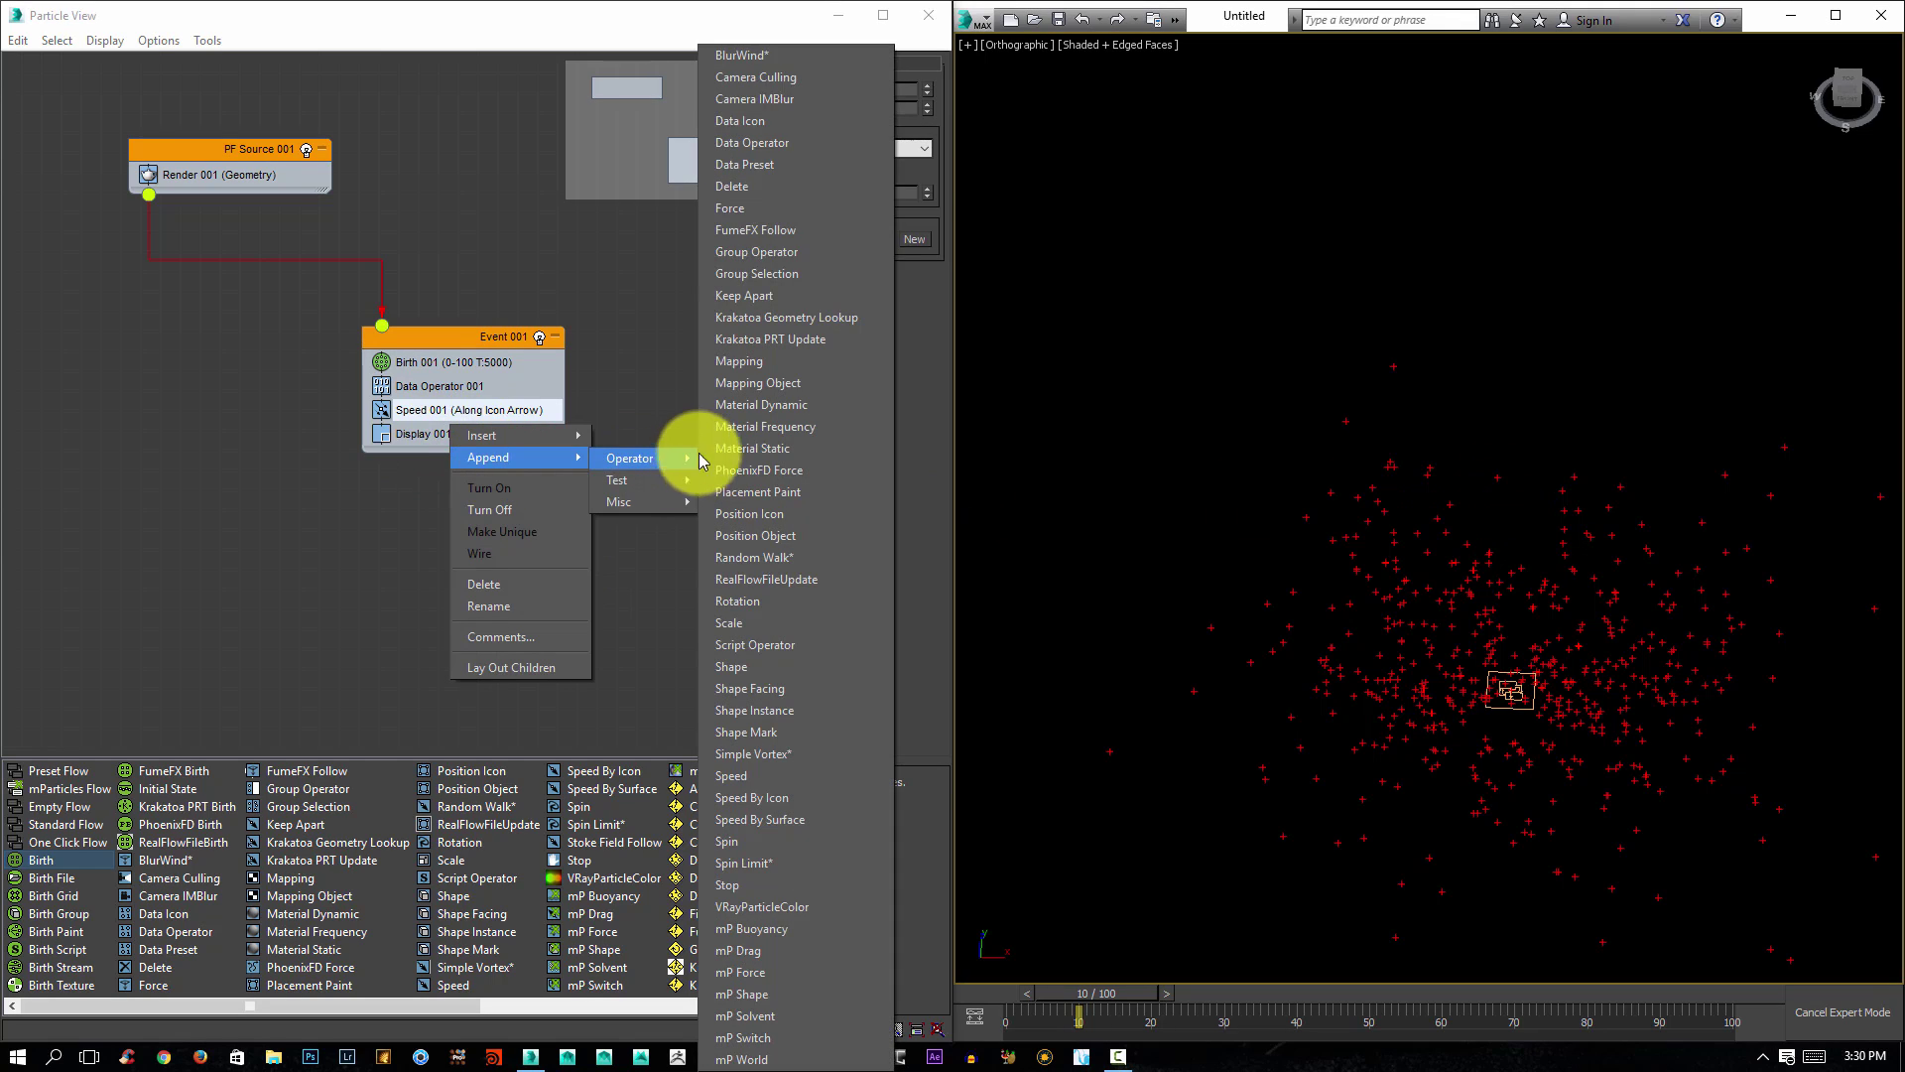
pyautogui.click(744, 186)
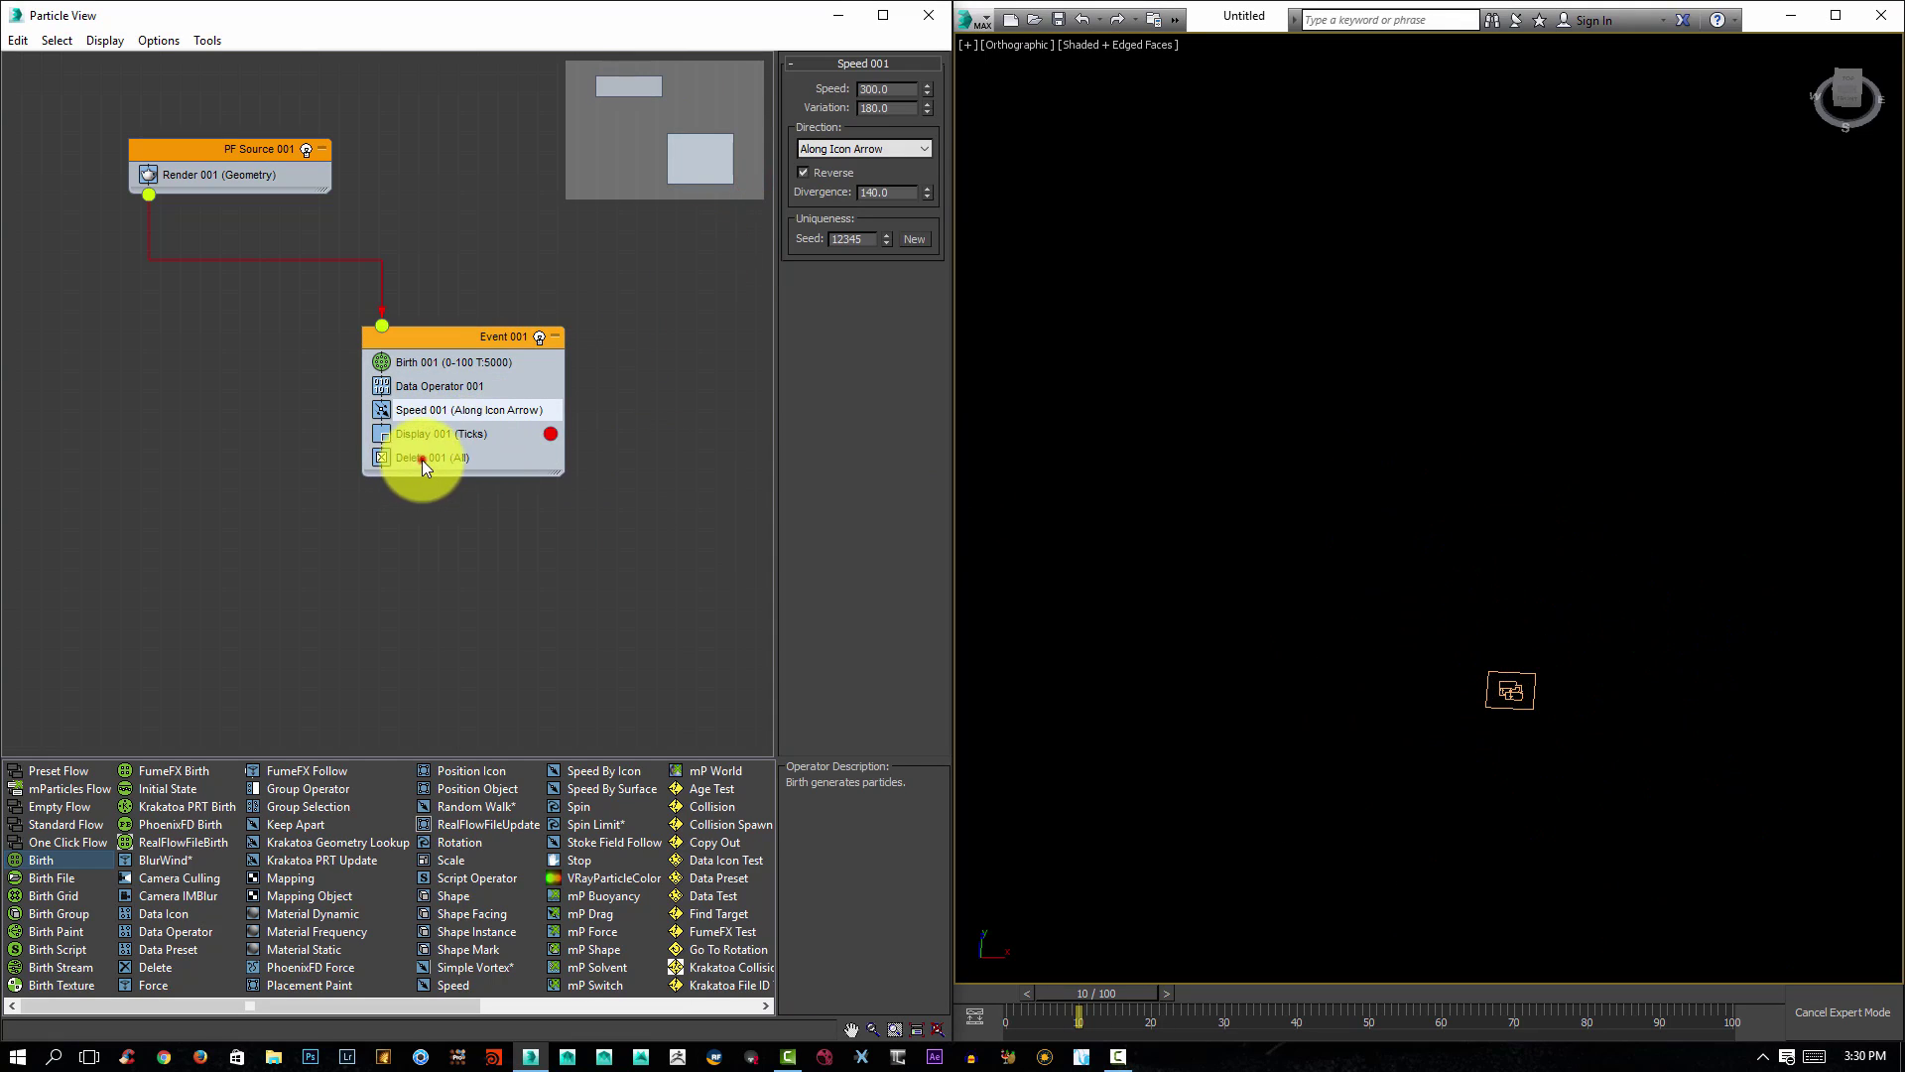
pyautogui.moveTo(421, 460); pyautogui.dragTo(439, 432)
pyautogui.click(439, 433)
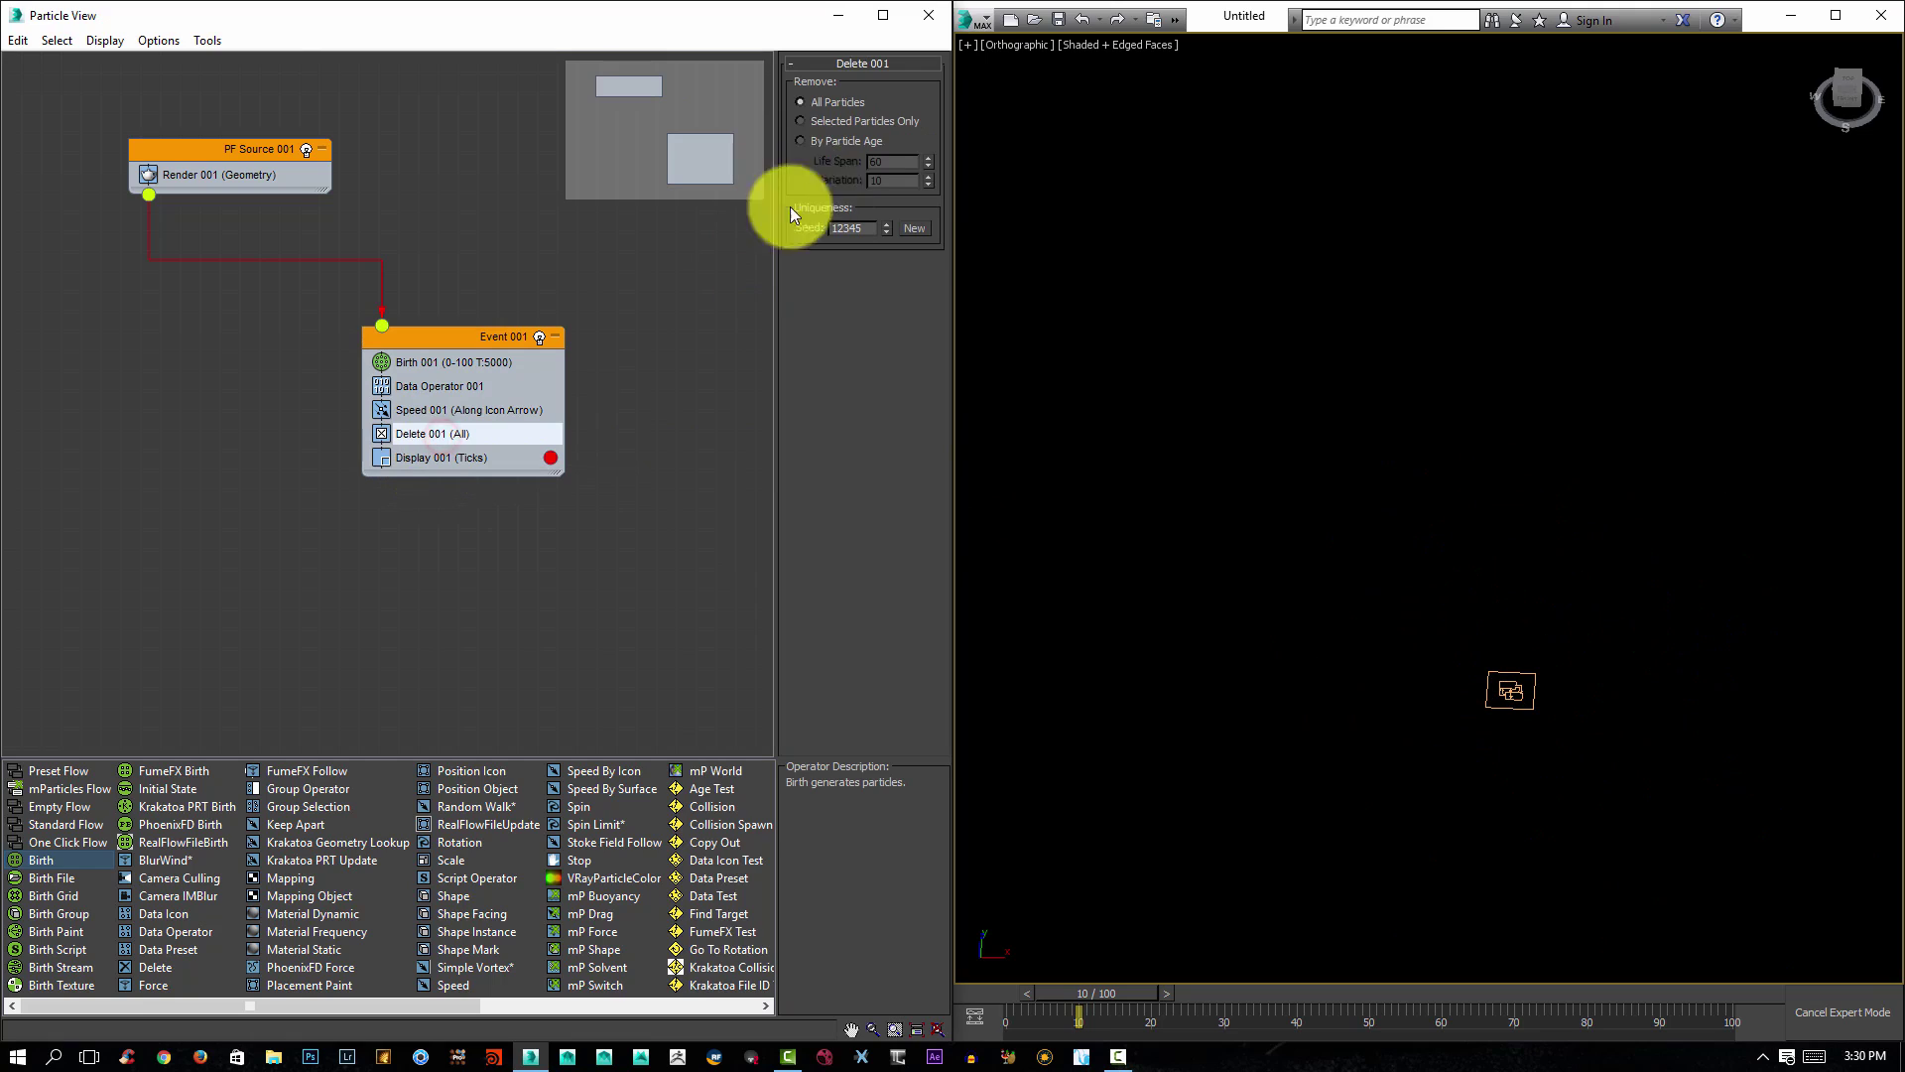
# Set the Delete operator to remove By Particle Age with life span 3 and variation 2, and scrub to preview it.
pyautogui.click(815, 142)
pyautogui.click(891, 163)
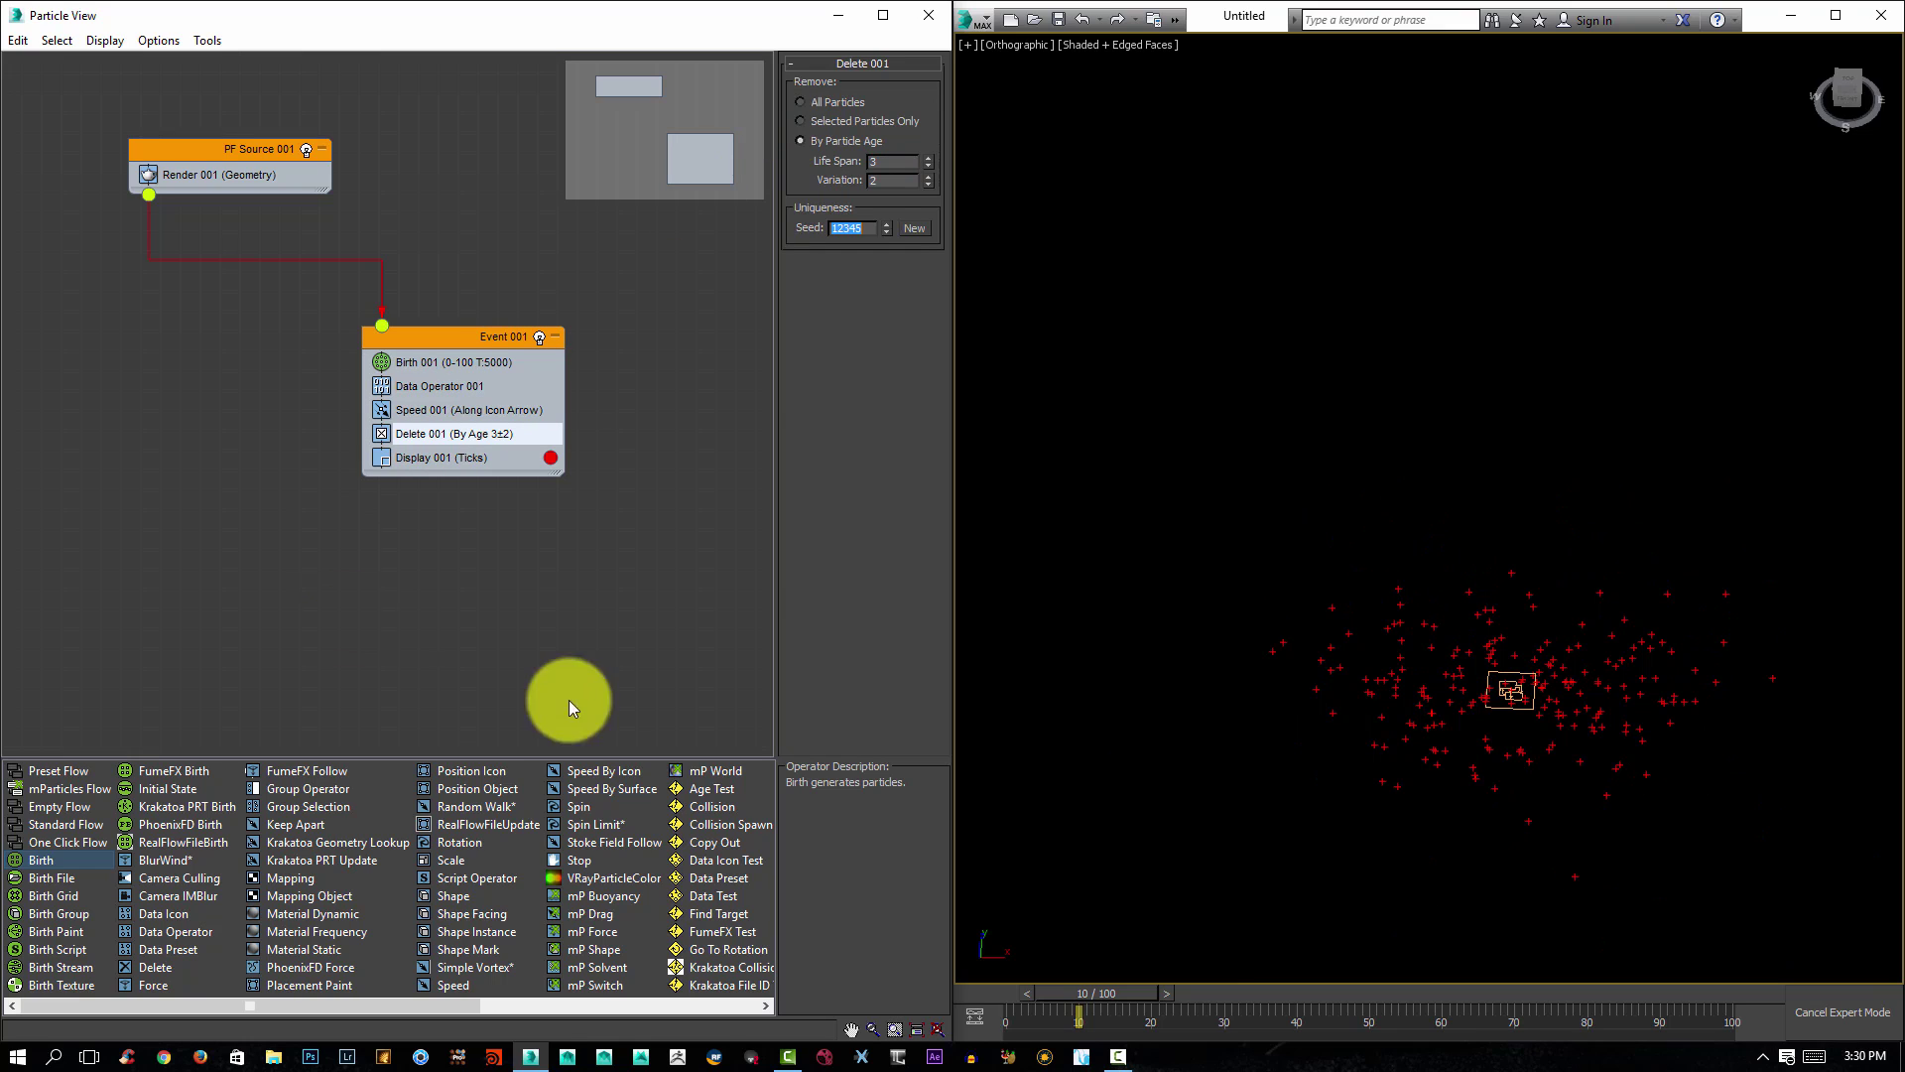
pyautogui.moveTo(1079, 1005)
pyautogui.mouseDown()
pyautogui.moveTo(1288, 1008)
pyautogui.moveTo(1062, 1002)
pyautogui.mouseUp()
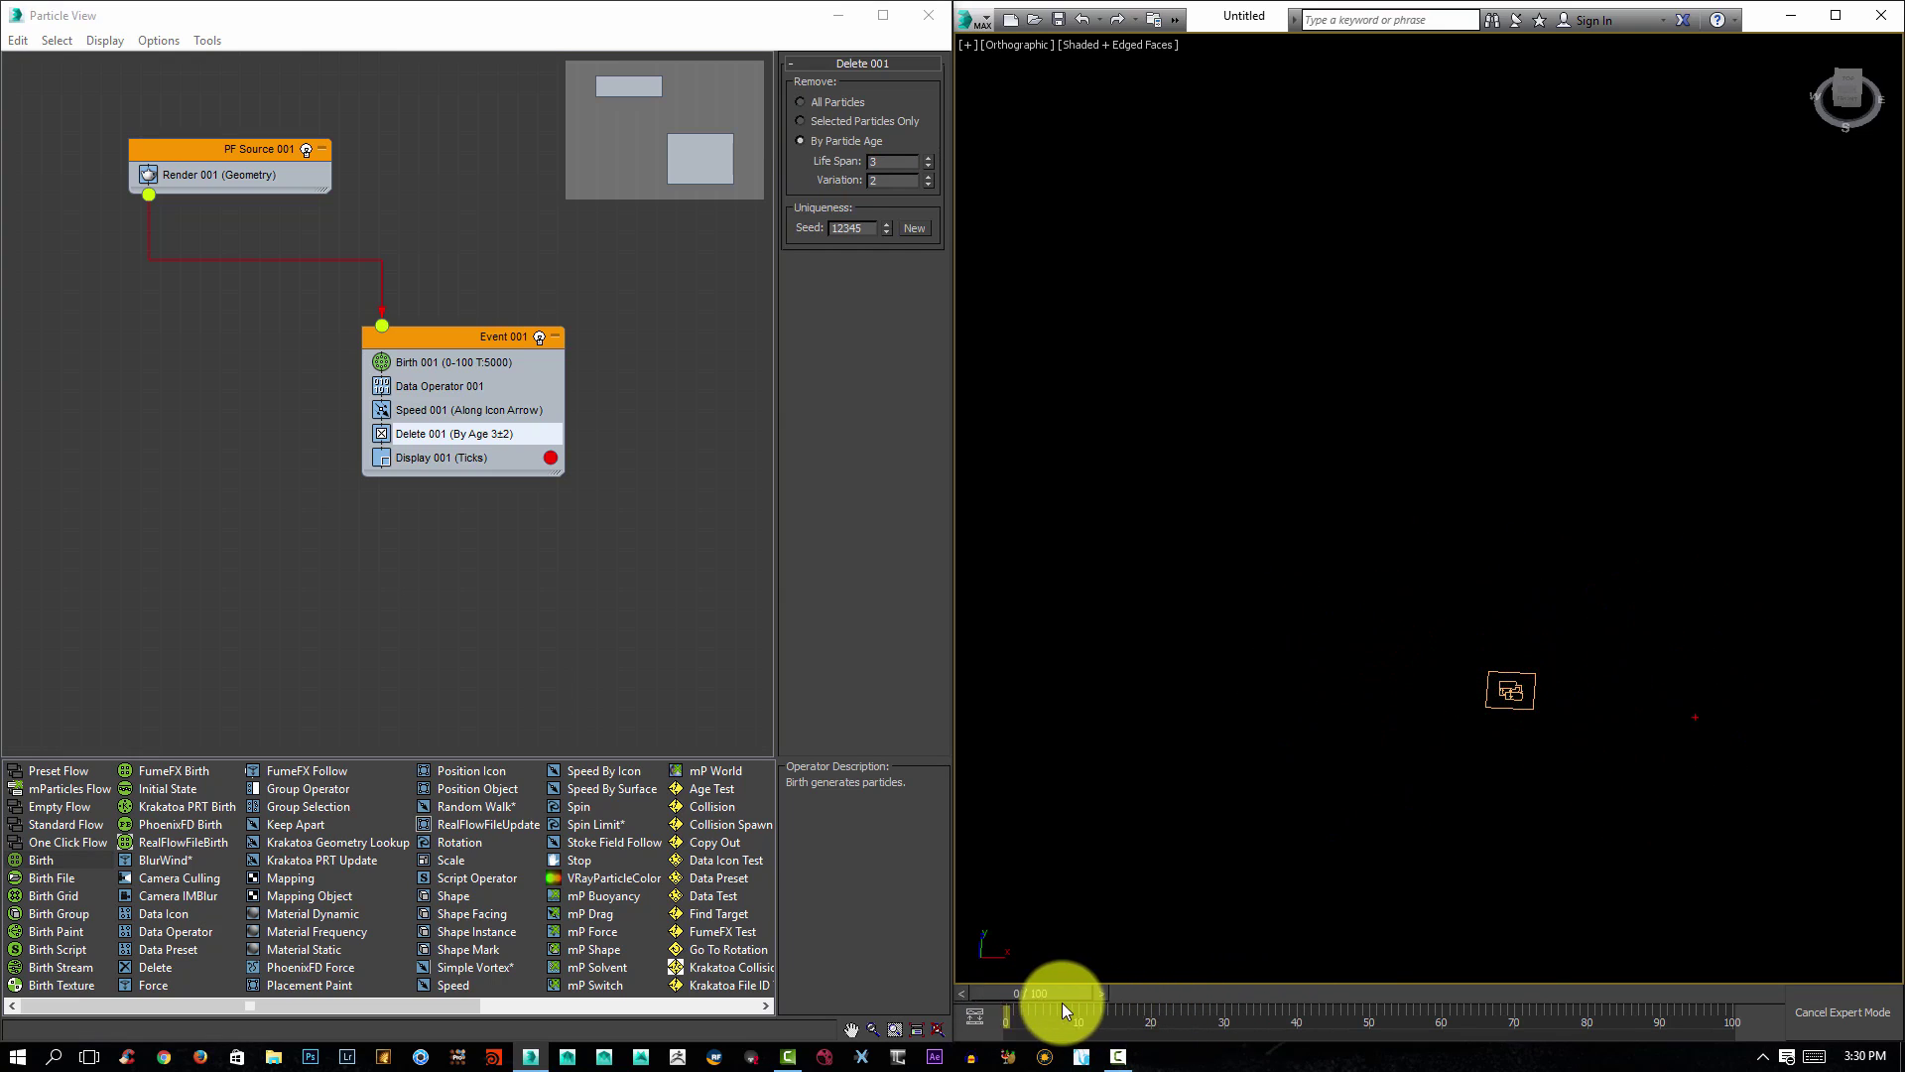
# Unhide the emitter mesh, select it, and scrub to frame 21 to view the particles around it.
pyautogui.keyDown('alt'); pyautogui.moveTo(1181, 684); pyautogui.dragTo(1270, 576, button='middle'); pyautogui.keyUp('alt')
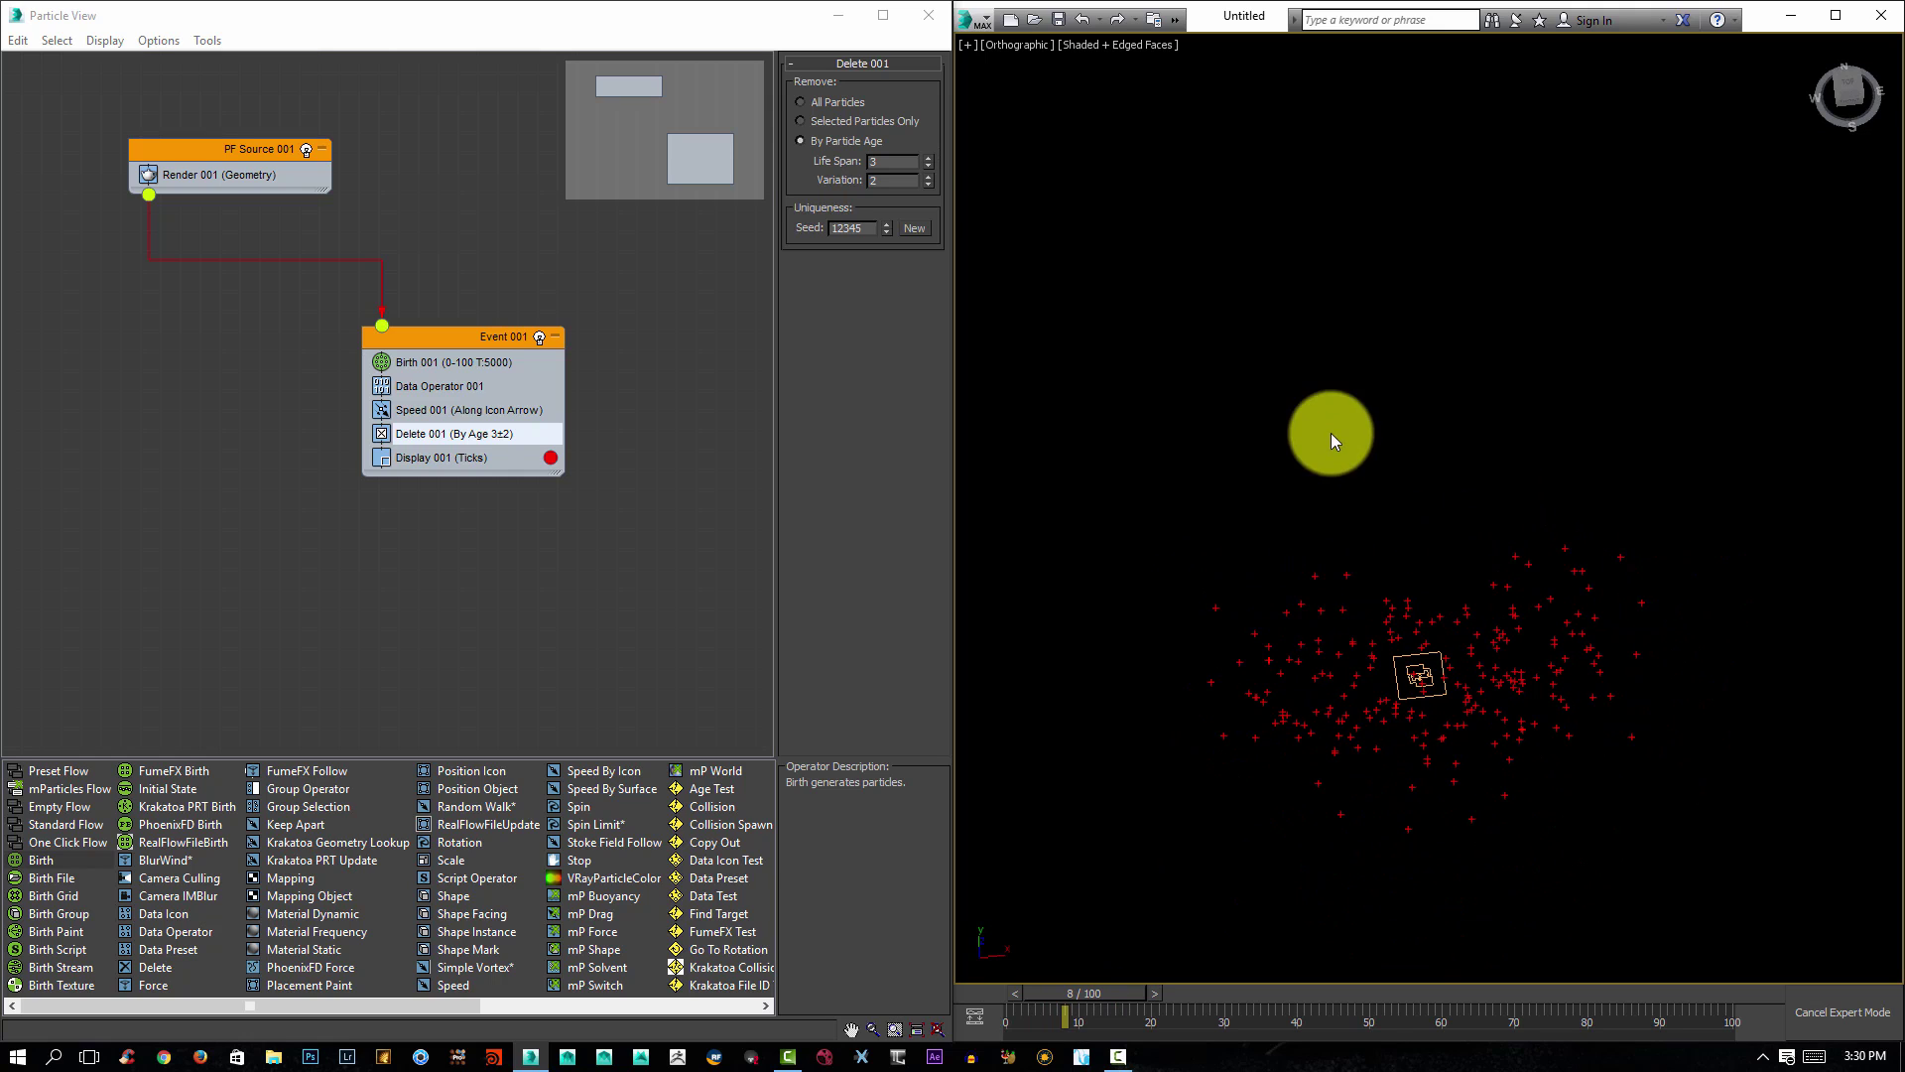
pyautogui.rightClick(1332, 430)
pyautogui.click(1384, 335)
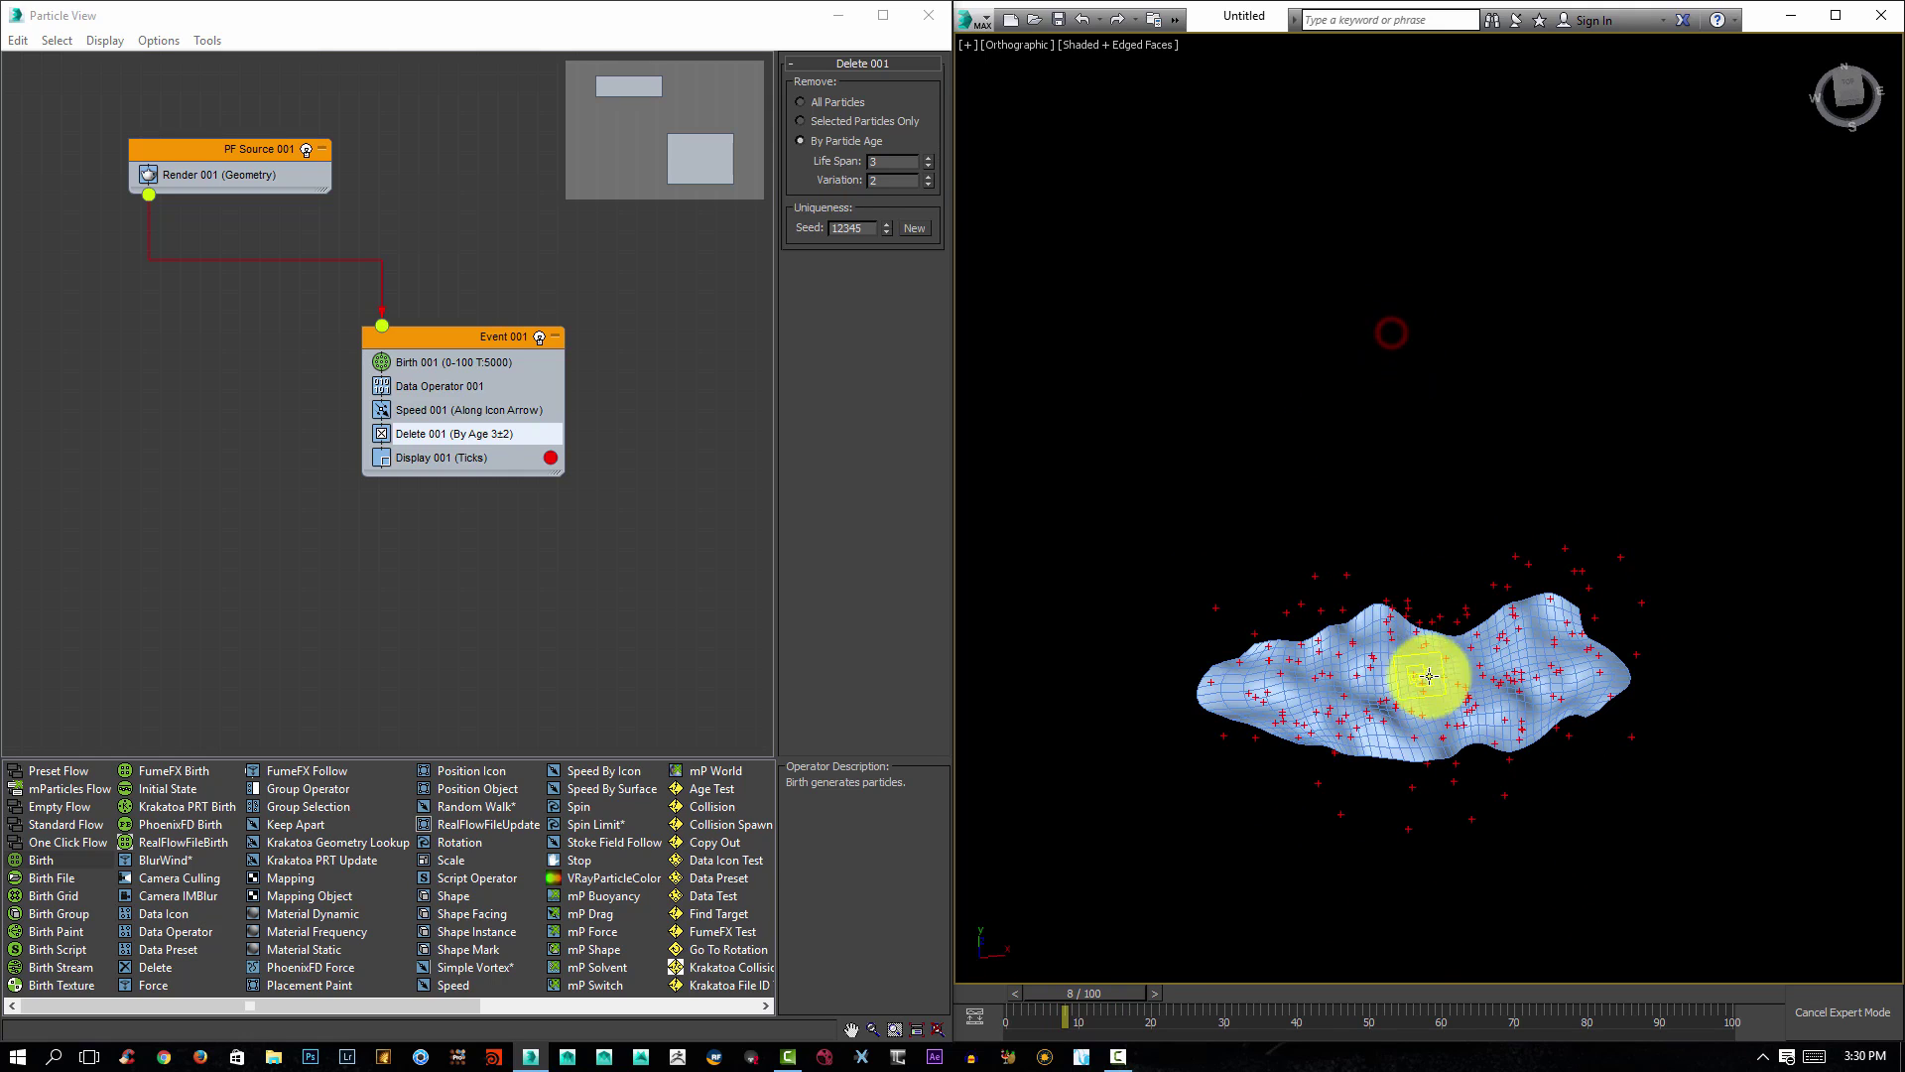
pyautogui.click(1368, 637)
pyautogui.keyDown('alt'); pyautogui.moveTo(1399, 639); pyautogui.dragTo(1297, 843, button='middle'); pyautogui.keyUp('alt')
pyautogui.moveTo(1112, 991); pyautogui.dragTo(1204, 992)
pyautogui.keyDown('alt'); pyautogui.moveTo(1256, 789); pyautogui.dragTo(1436, 742, button='middle'); pyautogui.keyUp('alt')
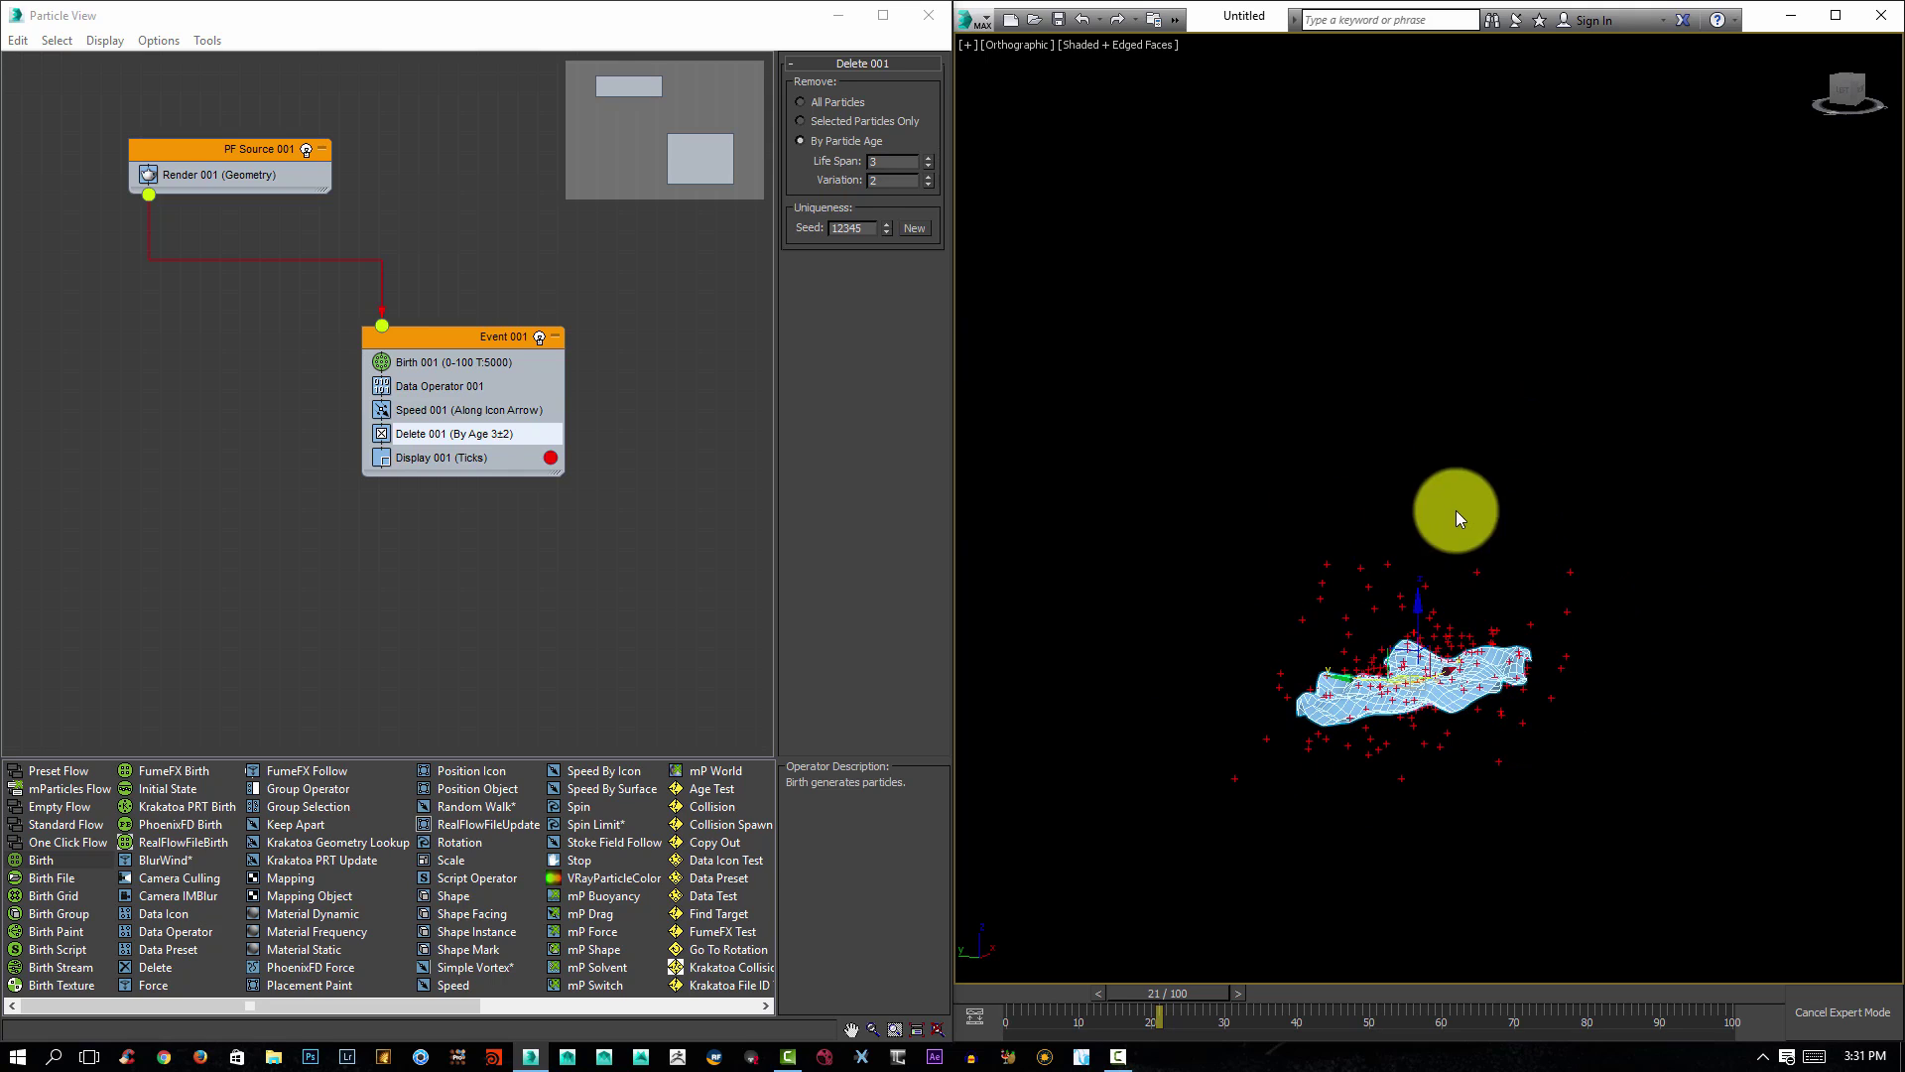
# Move the PF Source 001 node closer to Event 001 and switch the viewport to Perspective with the grid shown.
pyautogui.moveTo(251, 157); pyautogui.dragTo(391, 176)
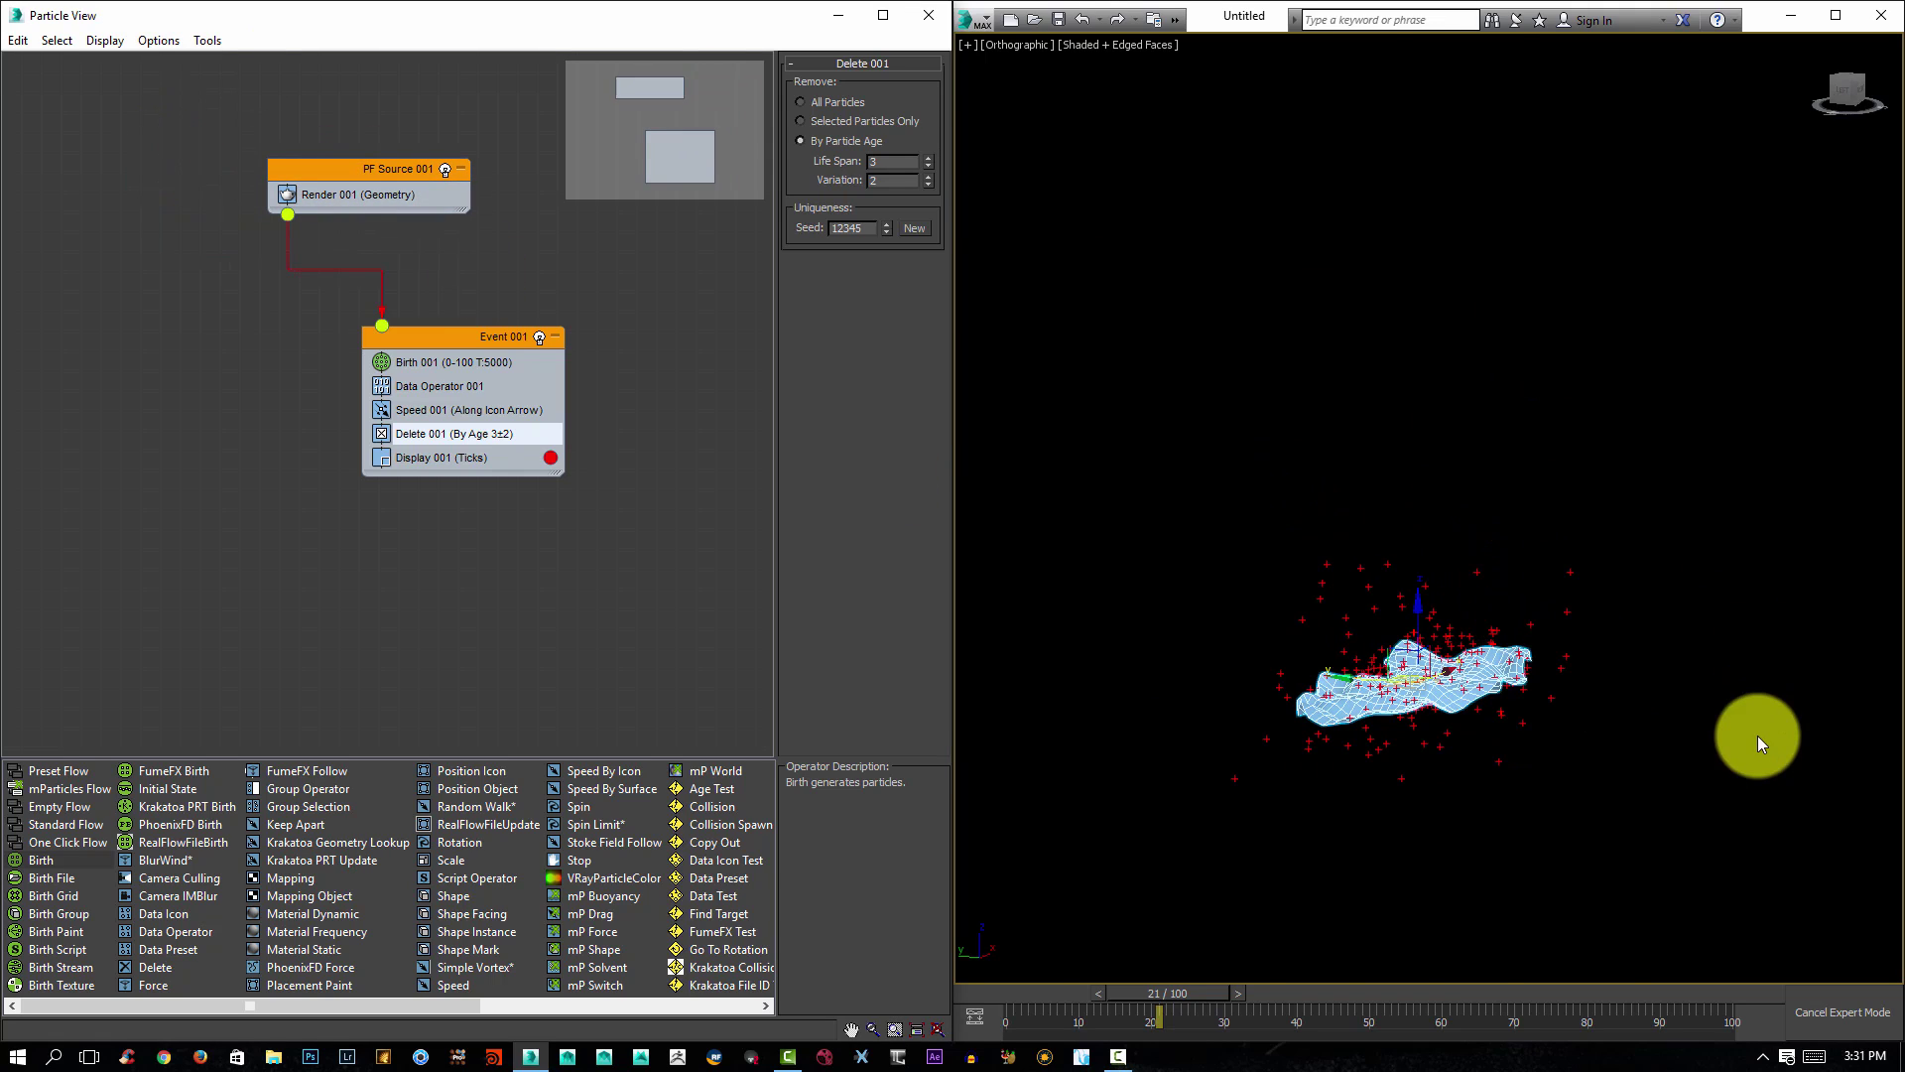
pyautogui.press('g')
pyautogui.press('p')
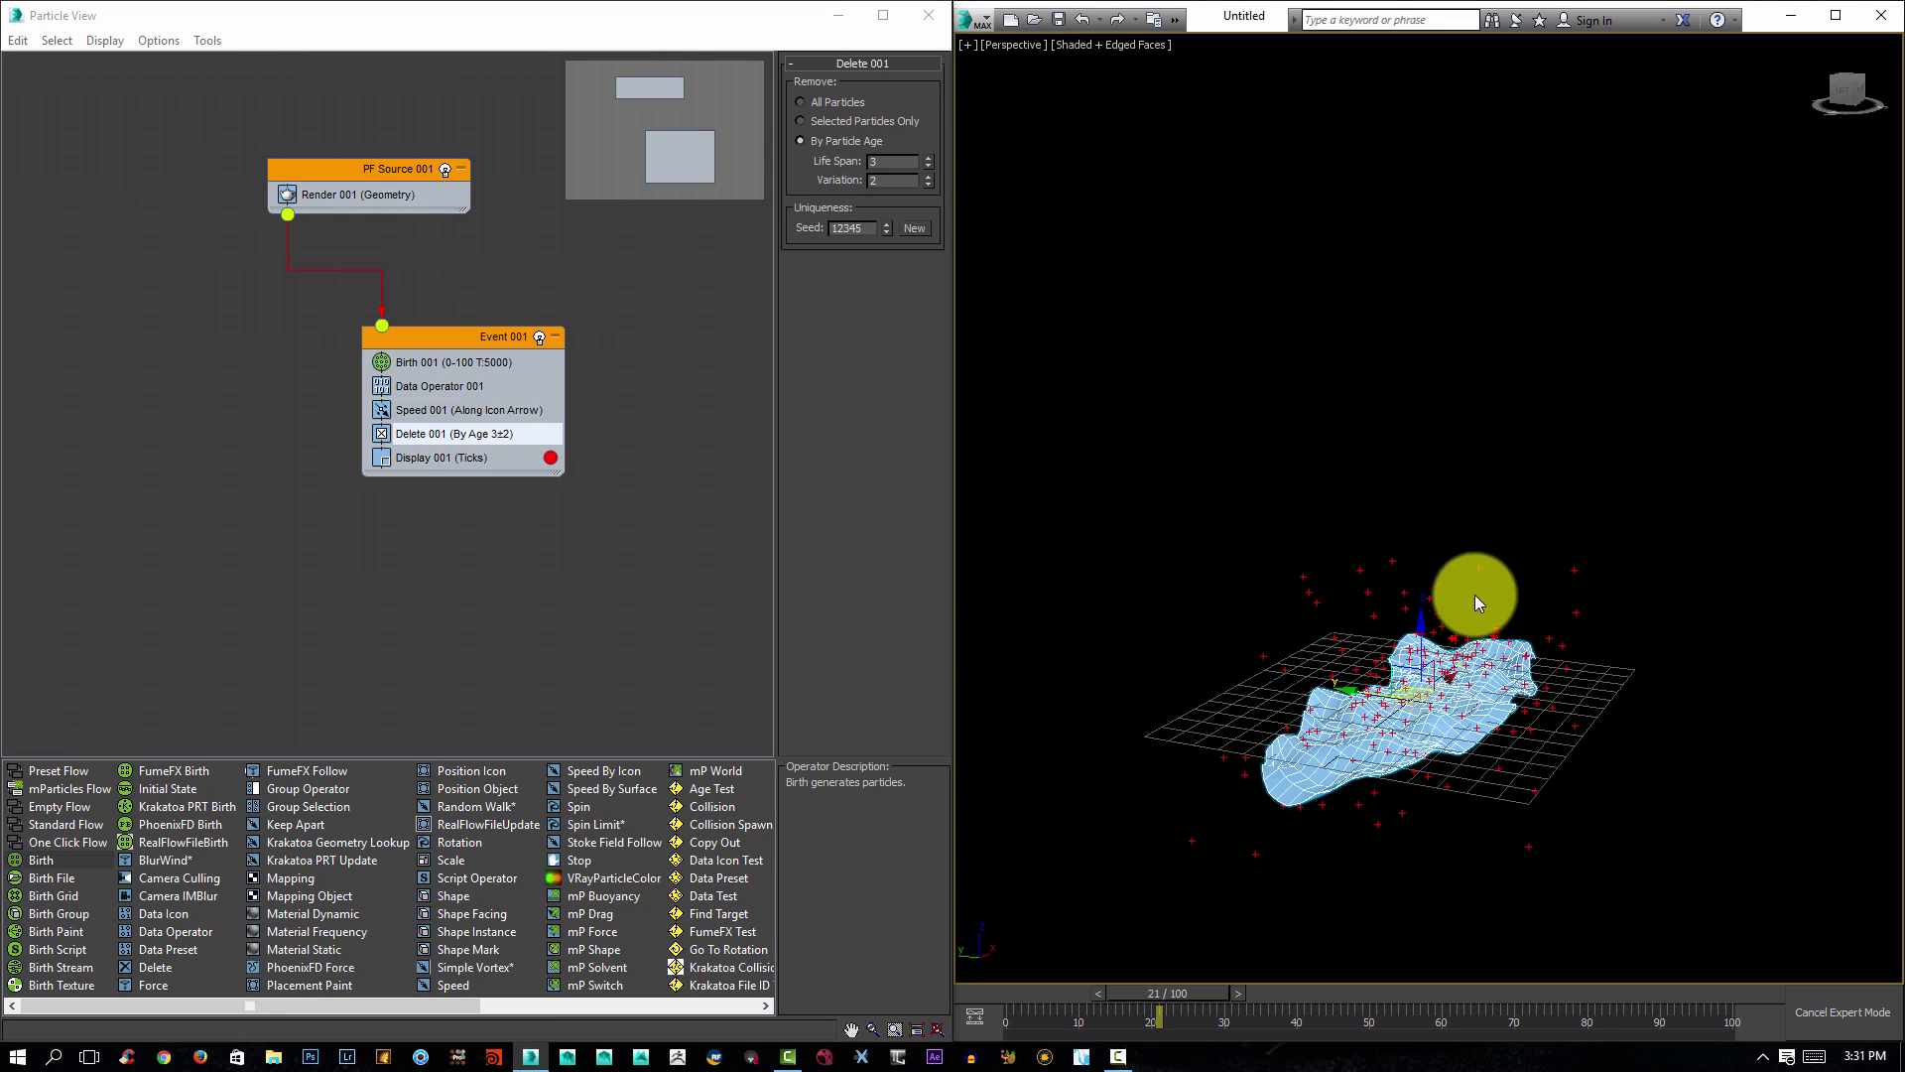
pyautogui.keyDown('alt'); pyautogui.moveTo(1475, 594); pyautogui.dragTo(1528, 531, button='middle'); pyautogui.keyUp('alt')
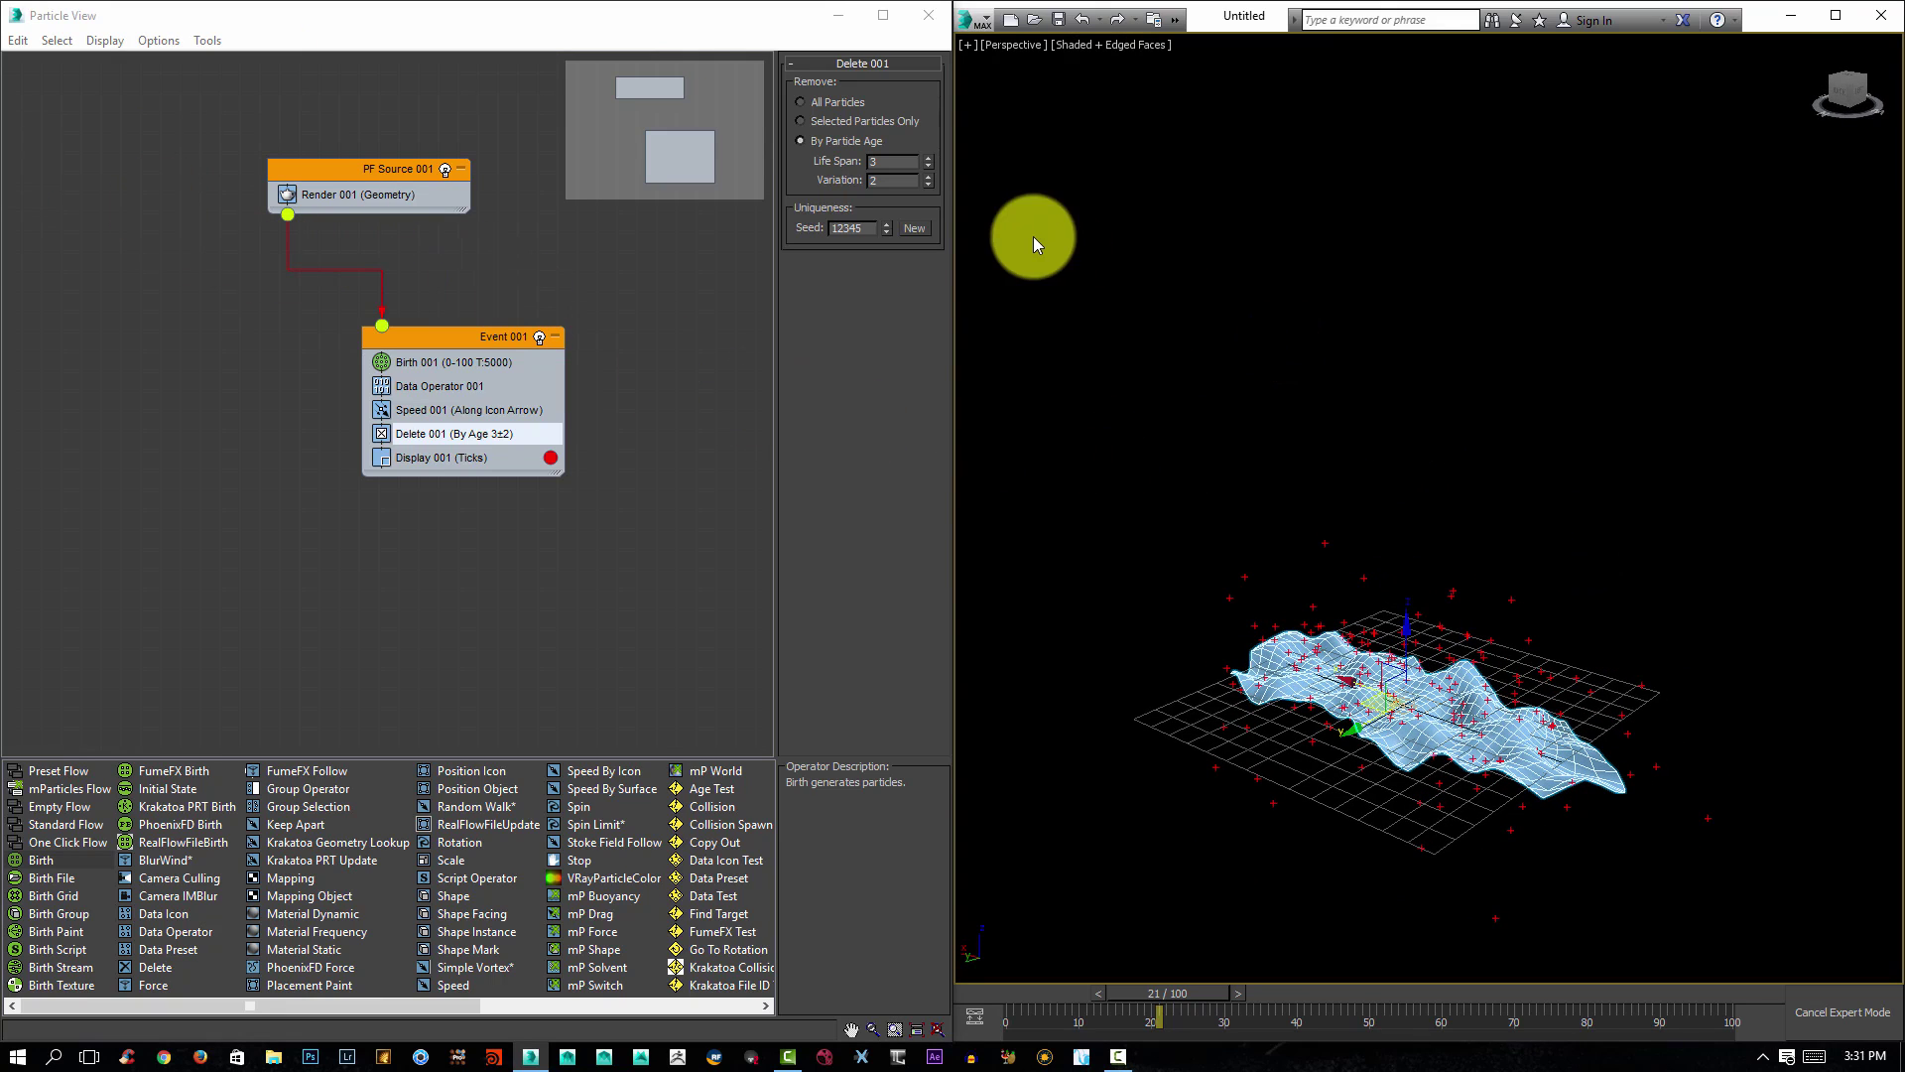
# Maximize the main 3ds Max window and close Particle View.
pyautogui.click(1833, 20)
pyautogui.click(928, 16)
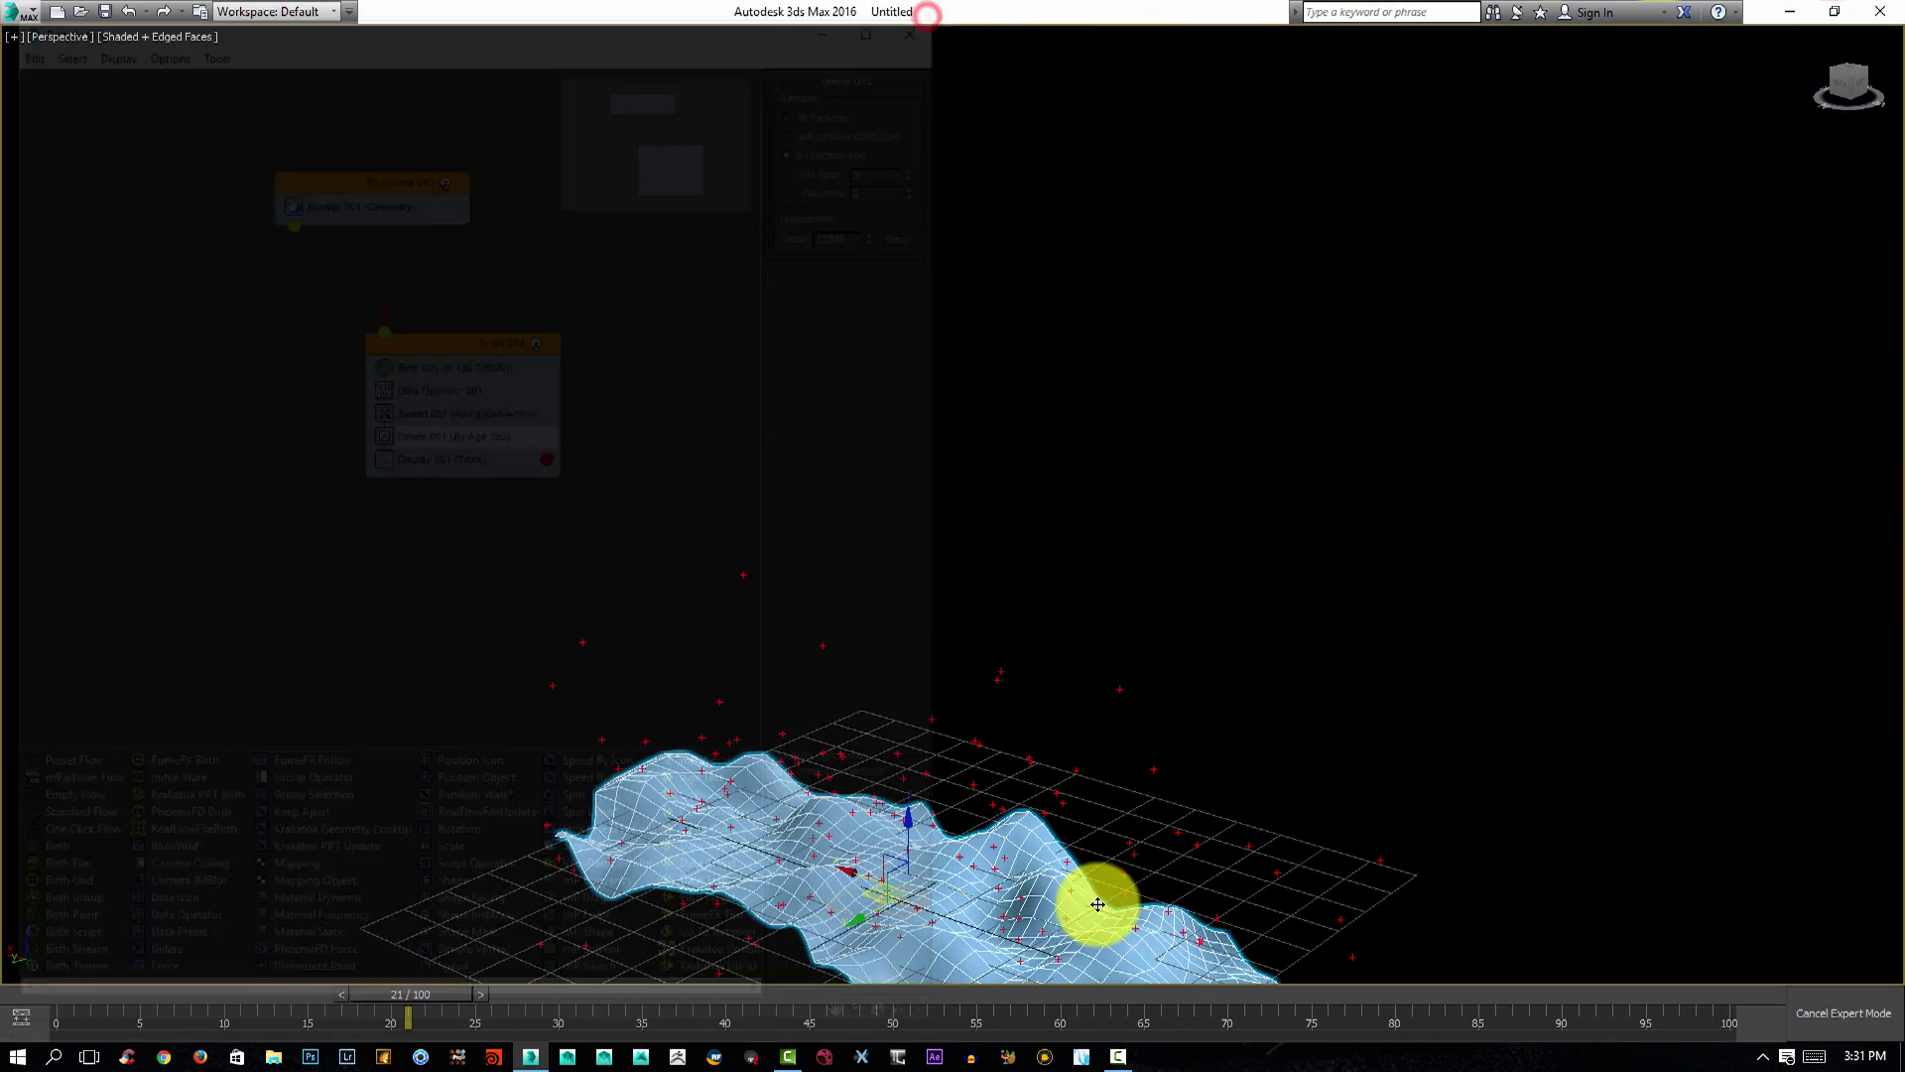
pyautogui.scroll(-10, 1098, 893)
pyautogui.keyDown('alt'); pyautogui.moveTo(1167, 708); pyautogui.dragTo(1222, 693, button='middle'); pyautogui.keyUp('alt')
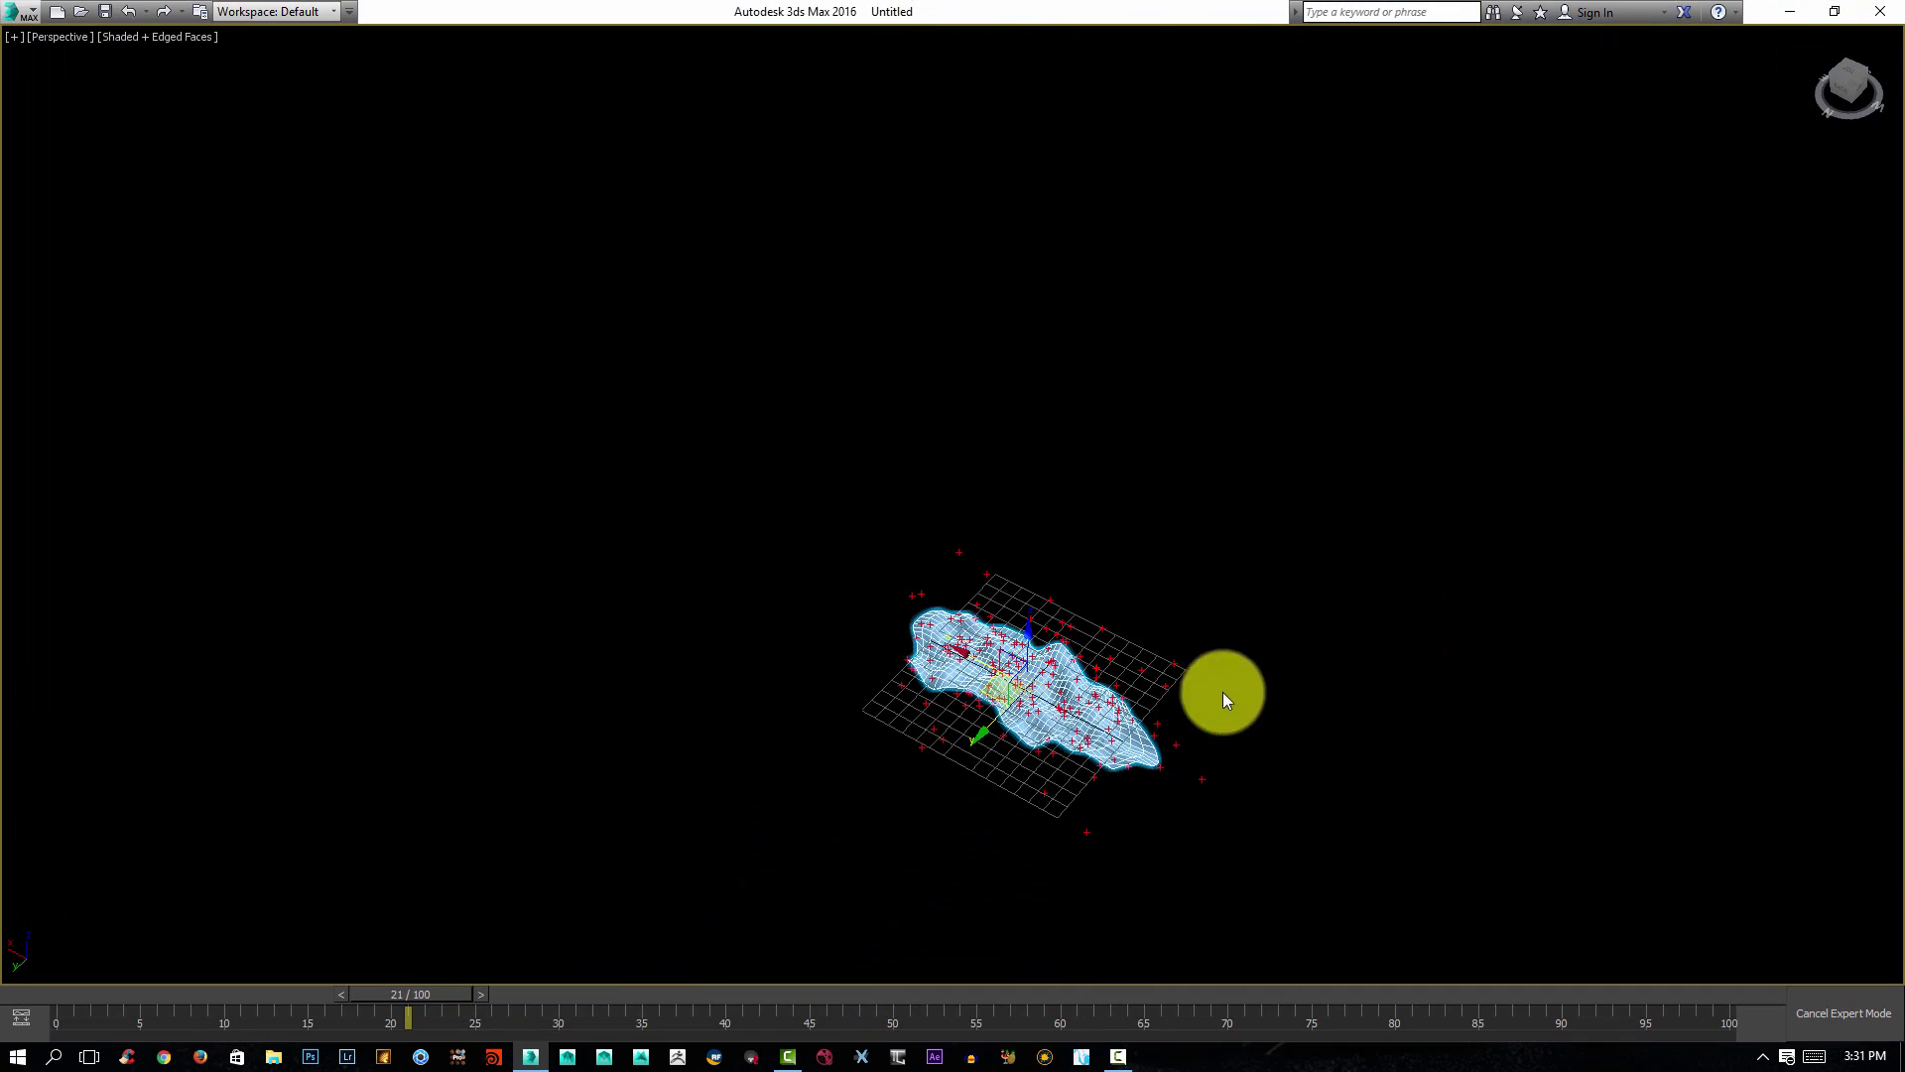
# Create a FumeFX container around the emitter mesh, about 295 wide, 226 long and 276 high.
pyautogui.press('3')
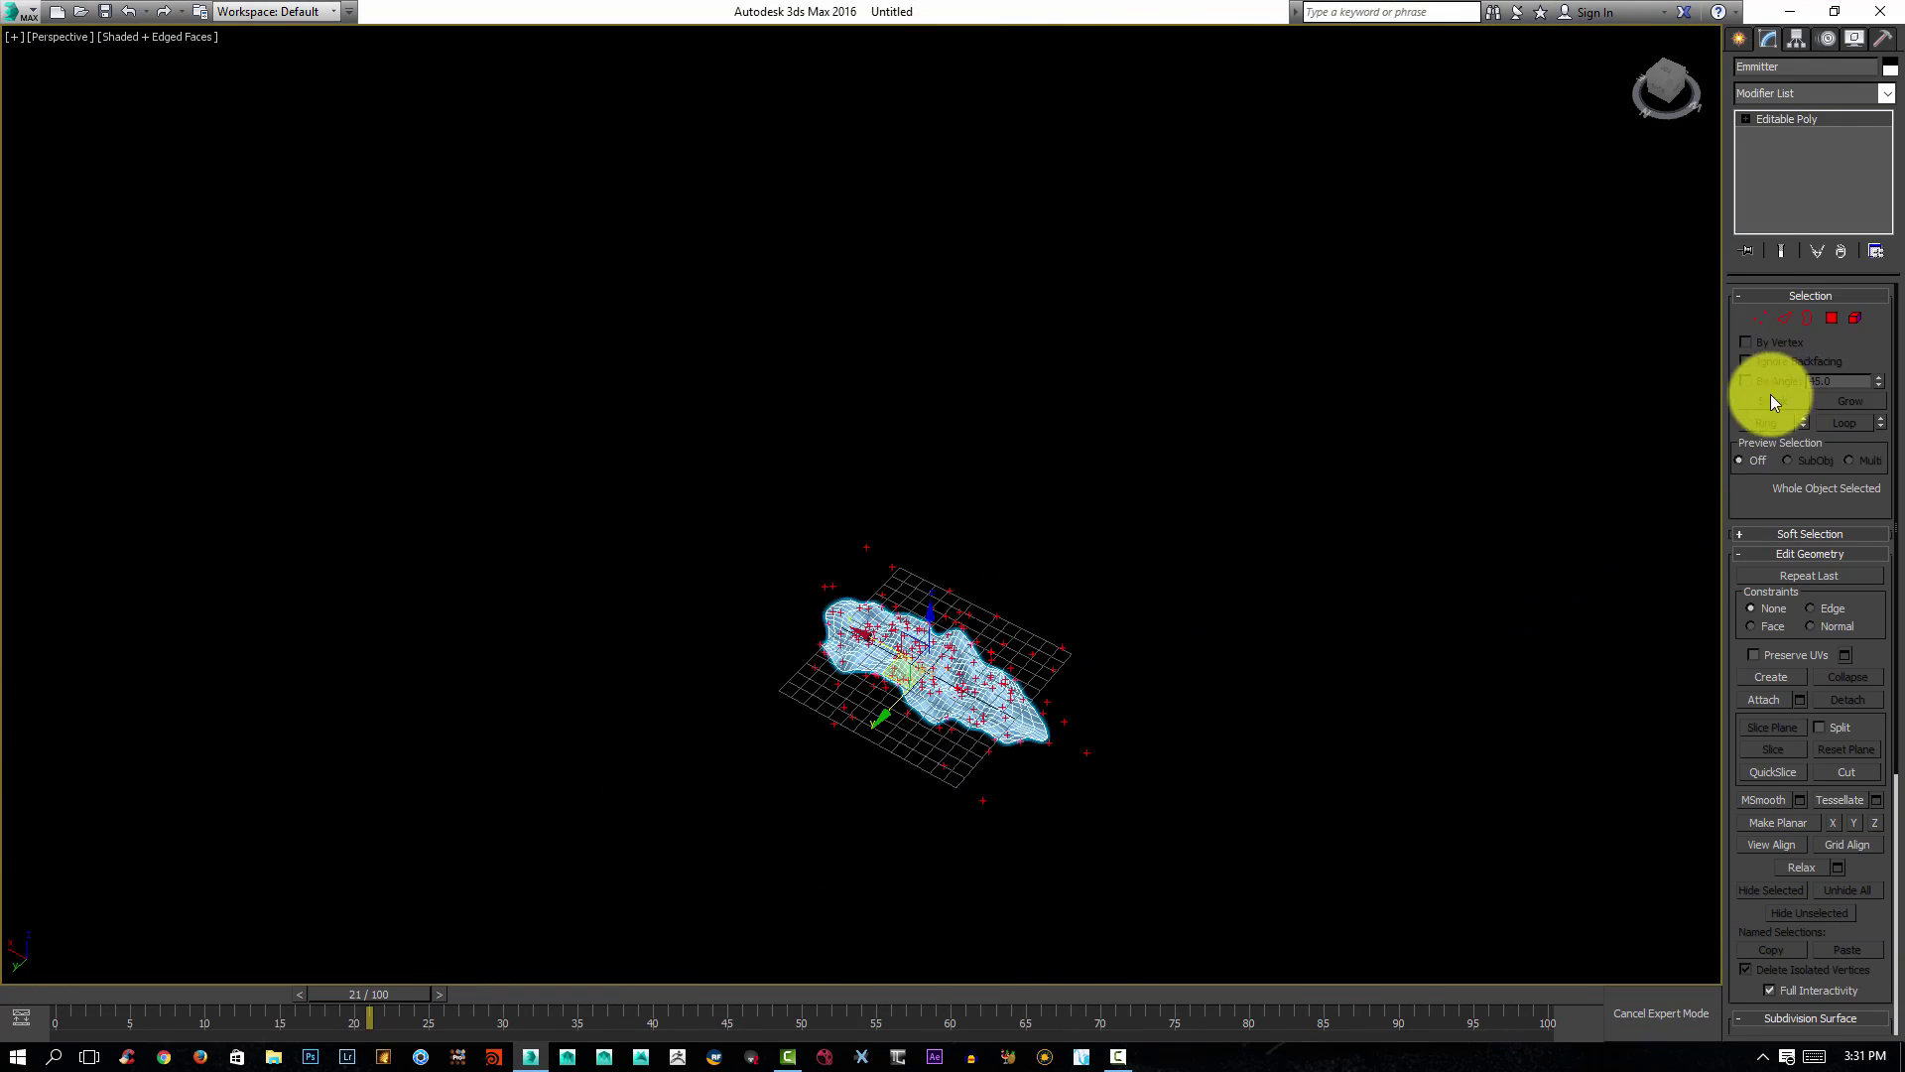
pyautogui.click(1745, 36)
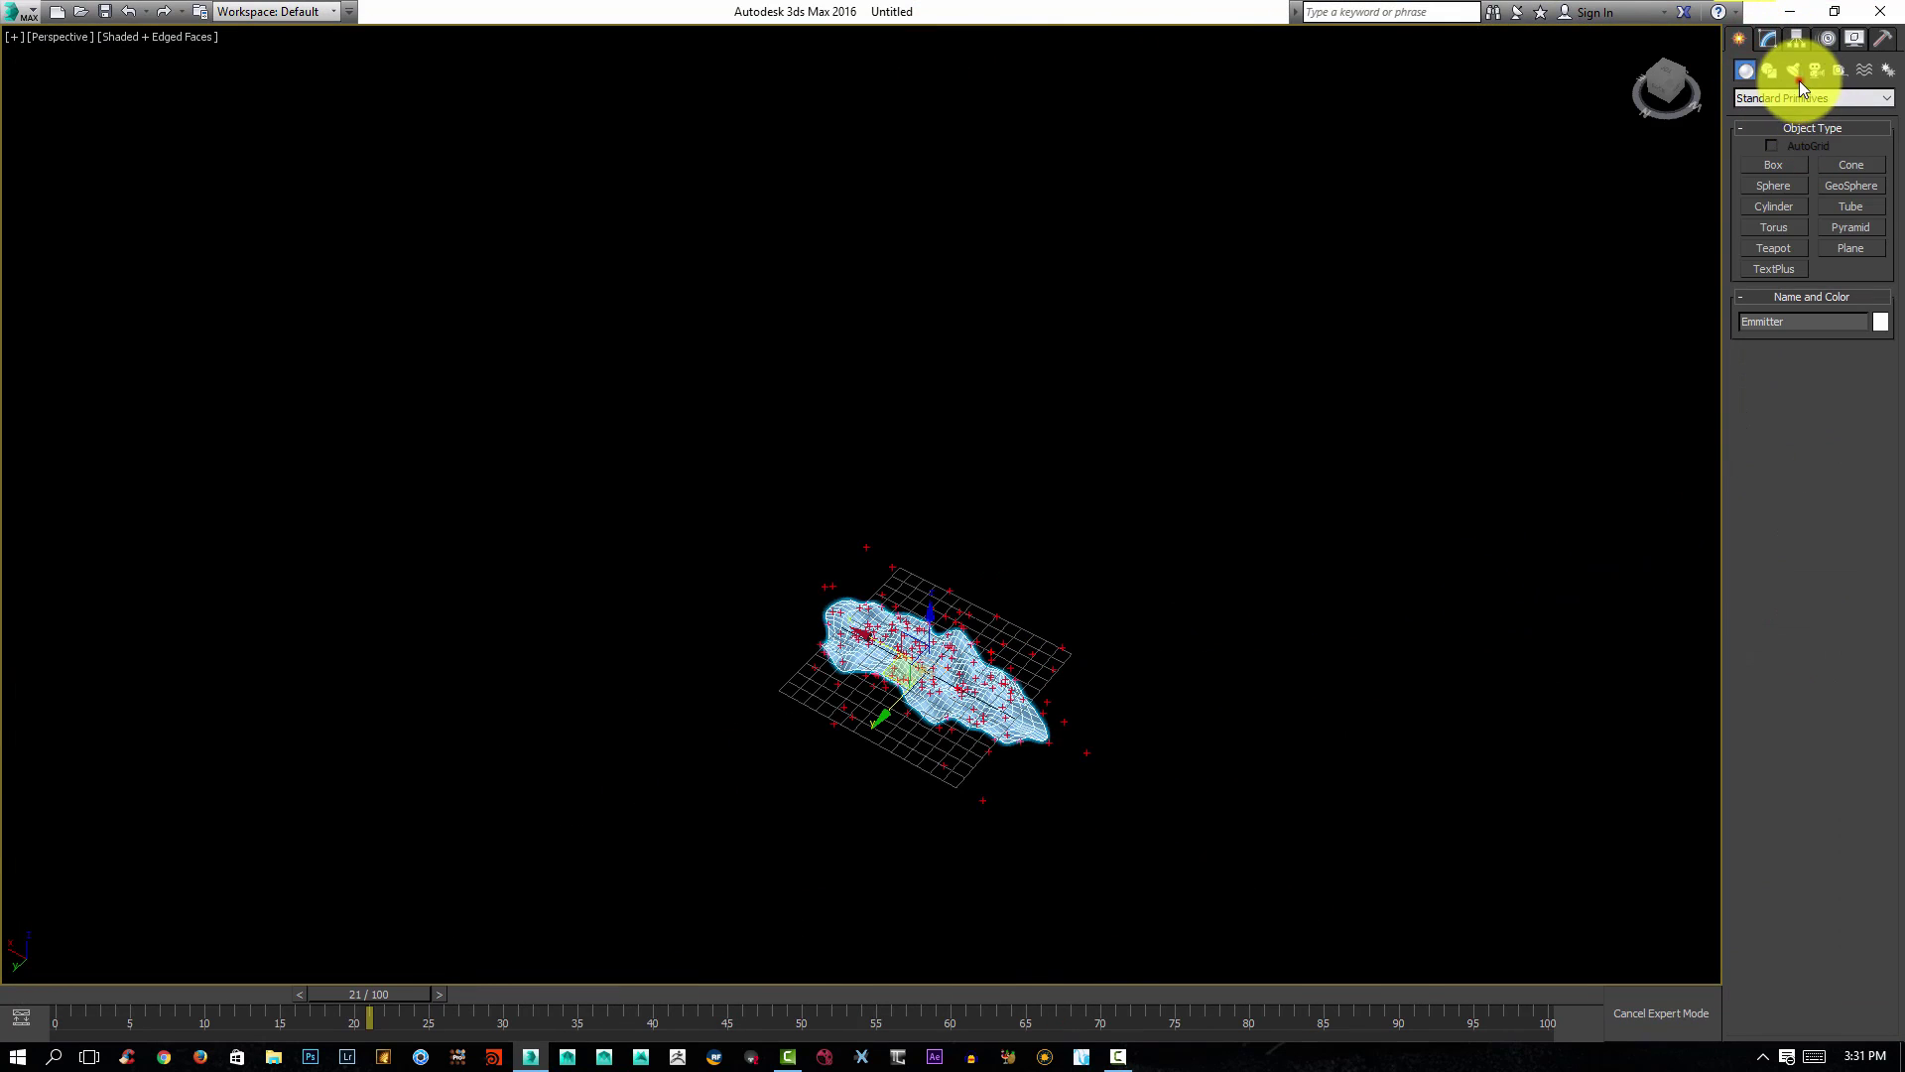
pyautogui.click(1794, 71)
pyautogui.click(1746, 71)
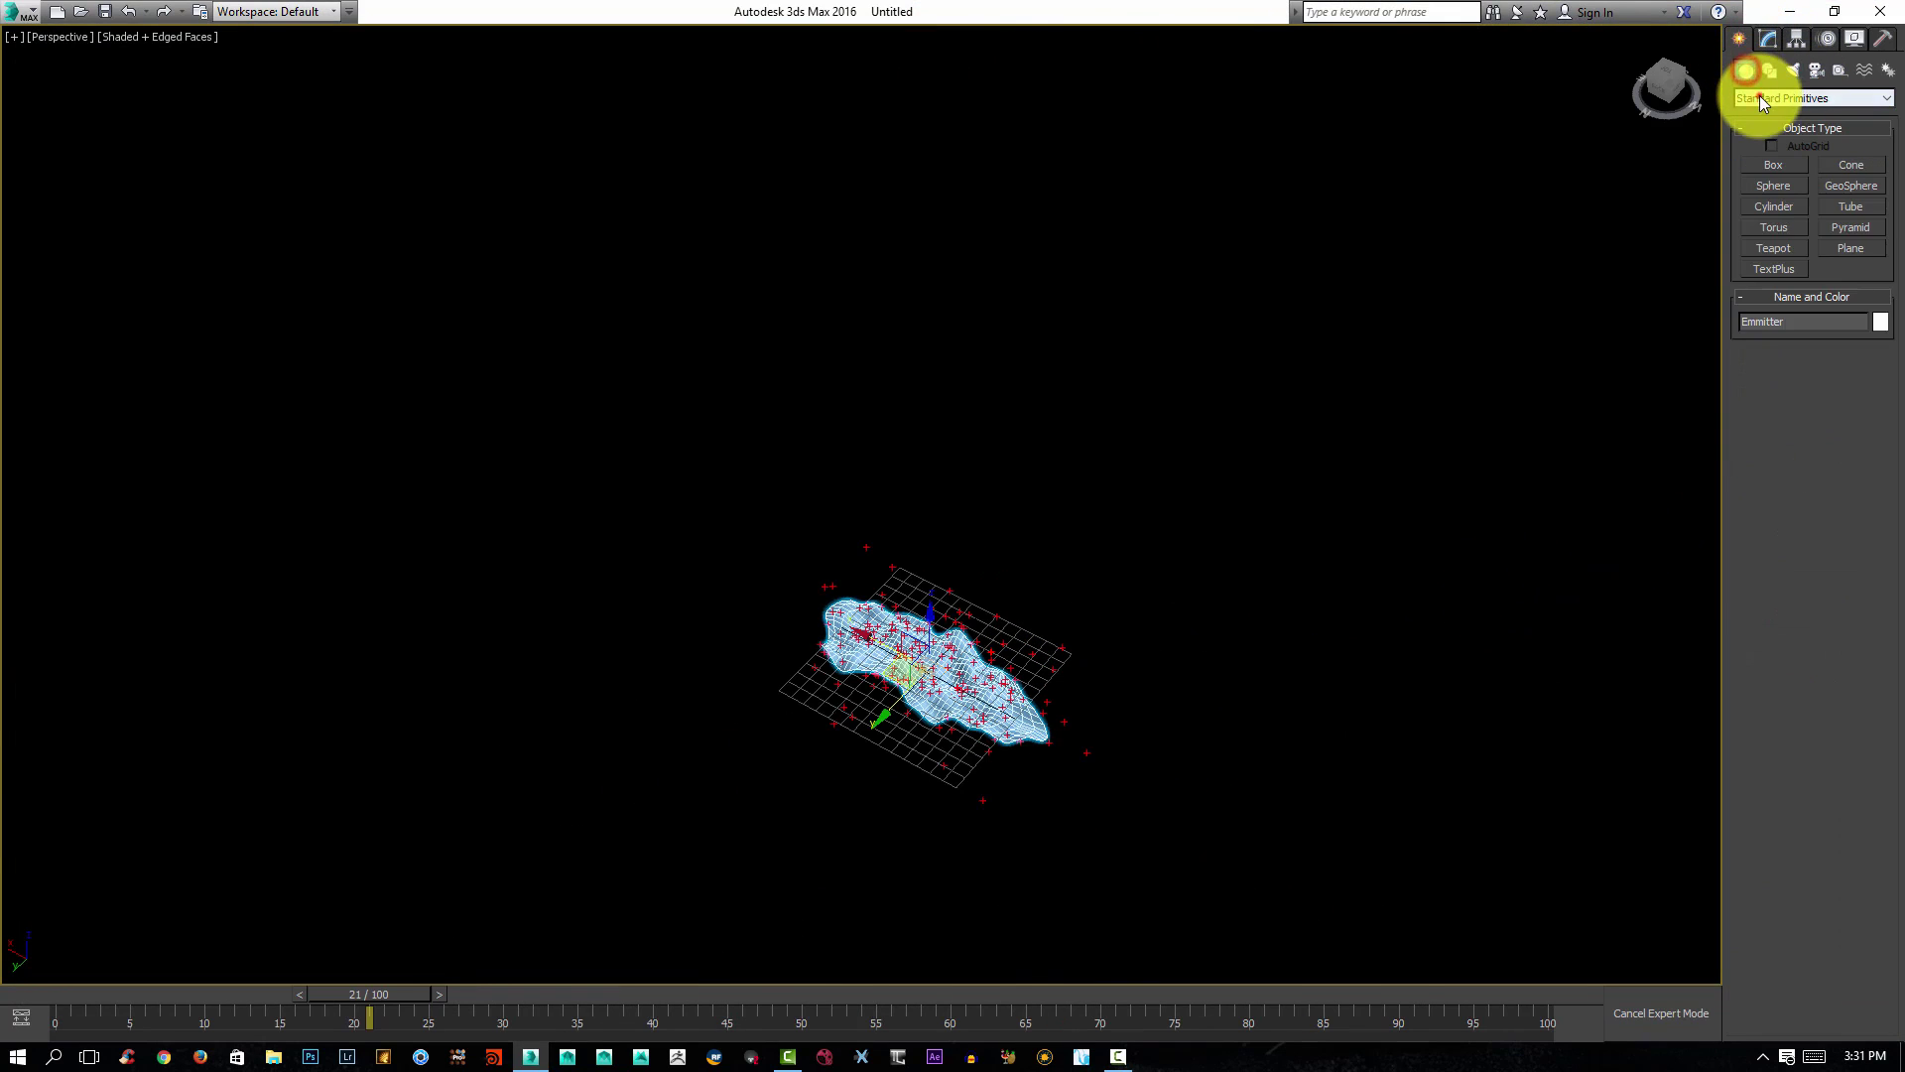
pyautogui.click(1759, 97)
pyautogui.click(1755, 314)
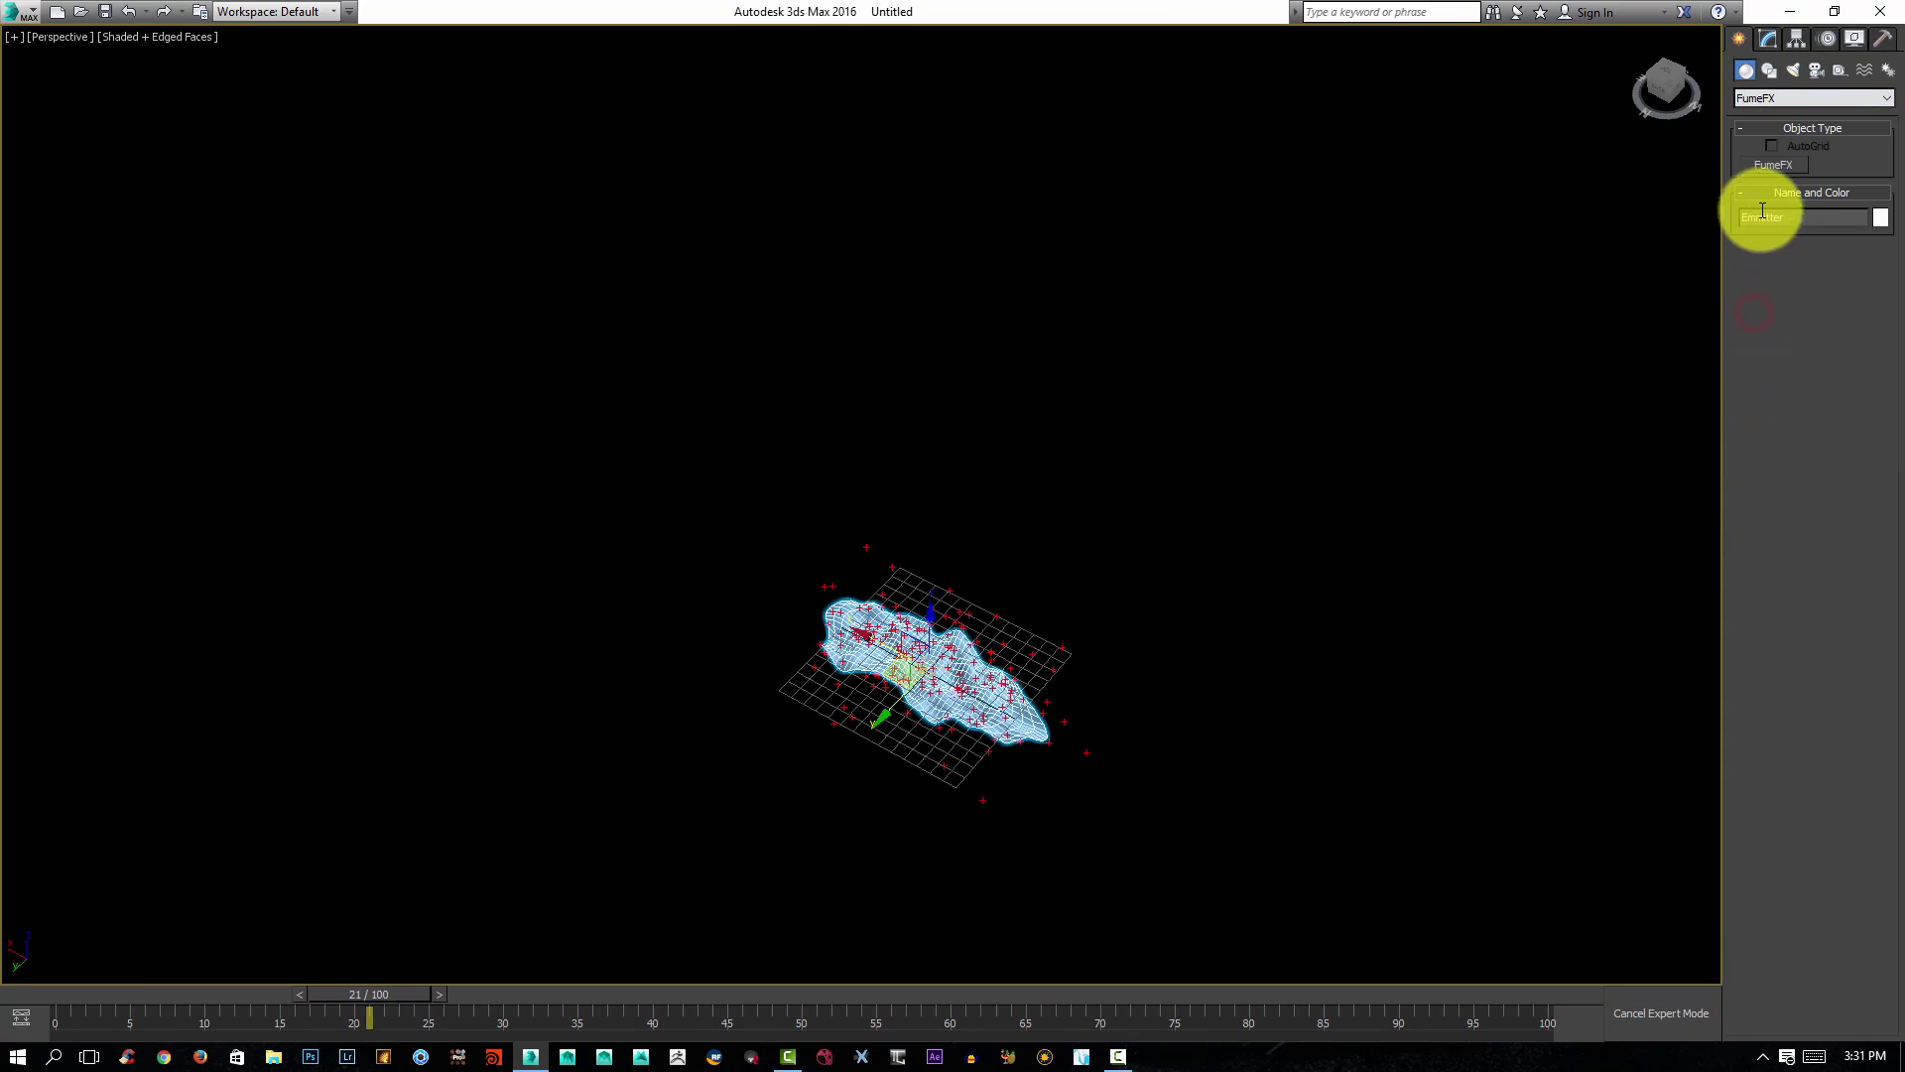
pyautogui.click(1766, 165)
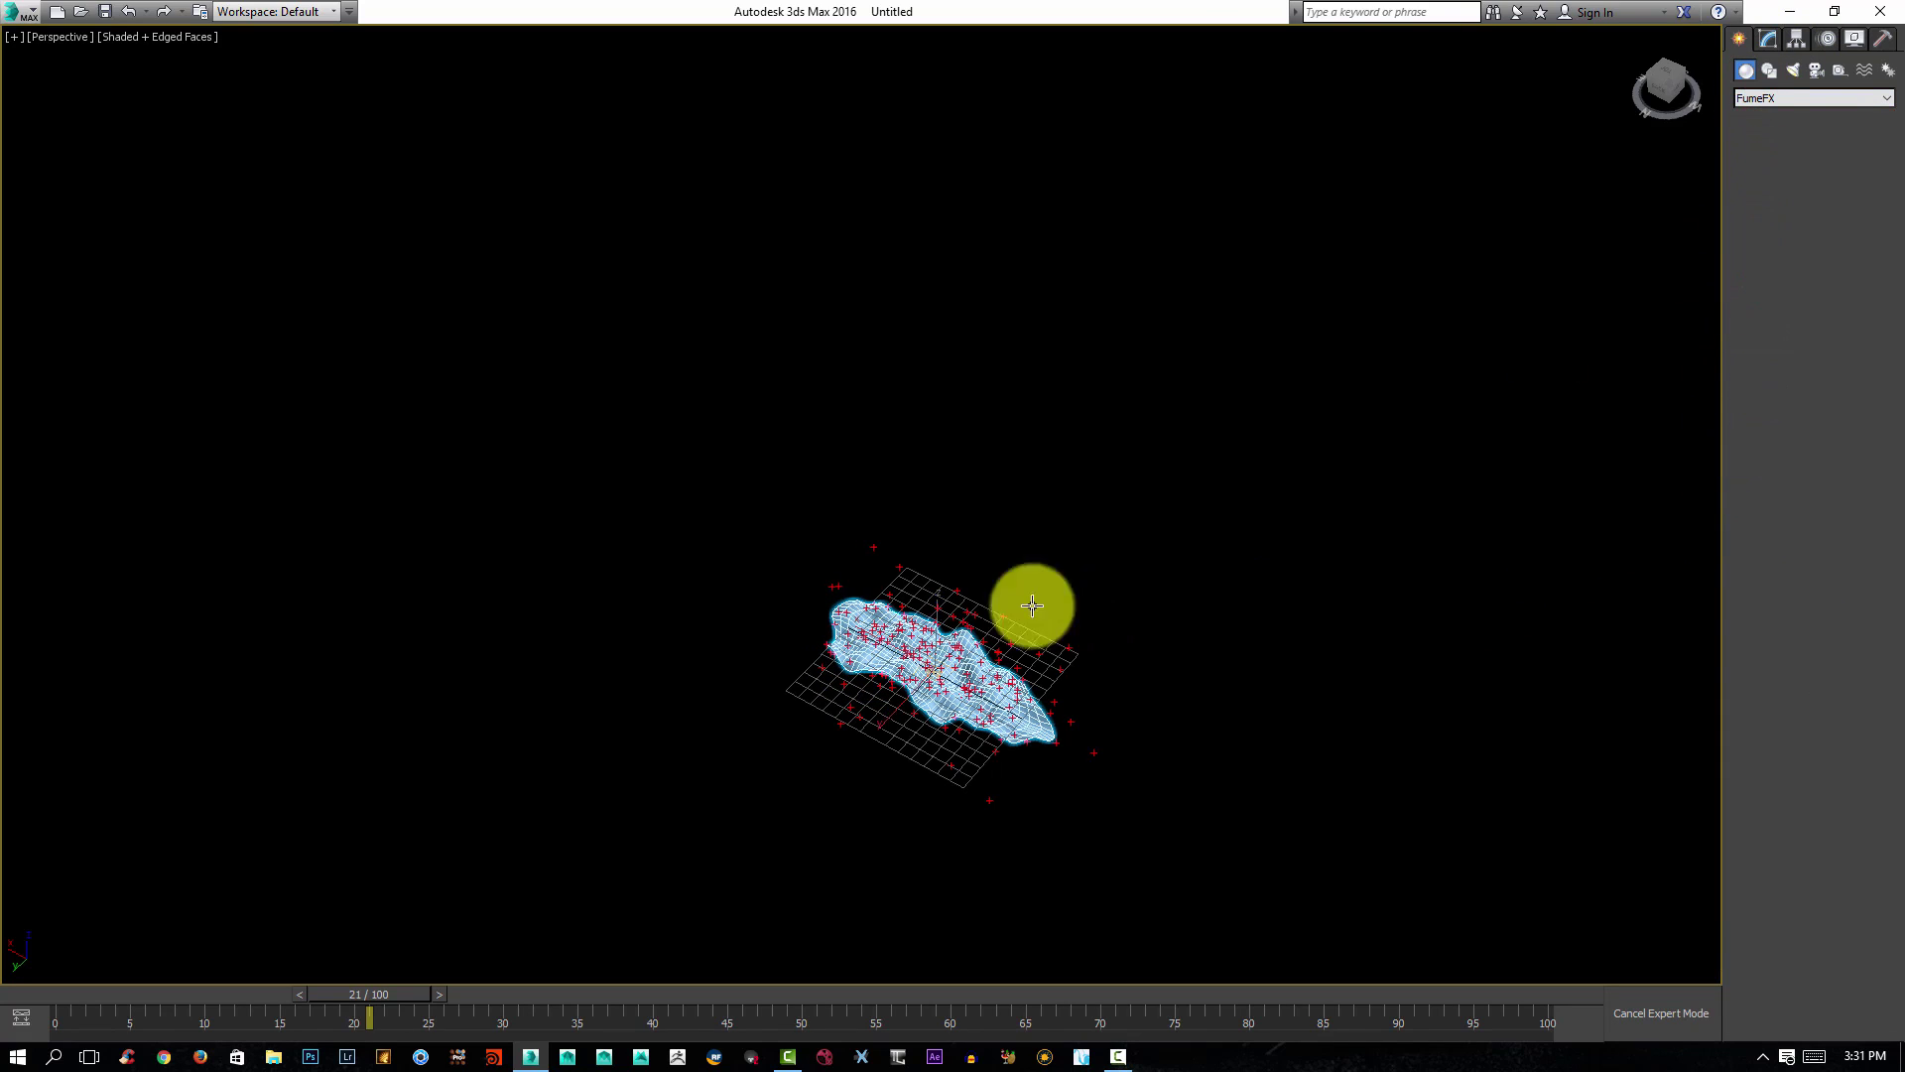
pyautogui.moveTo(885, 518); pyautogui.dragTo(1075, 929)
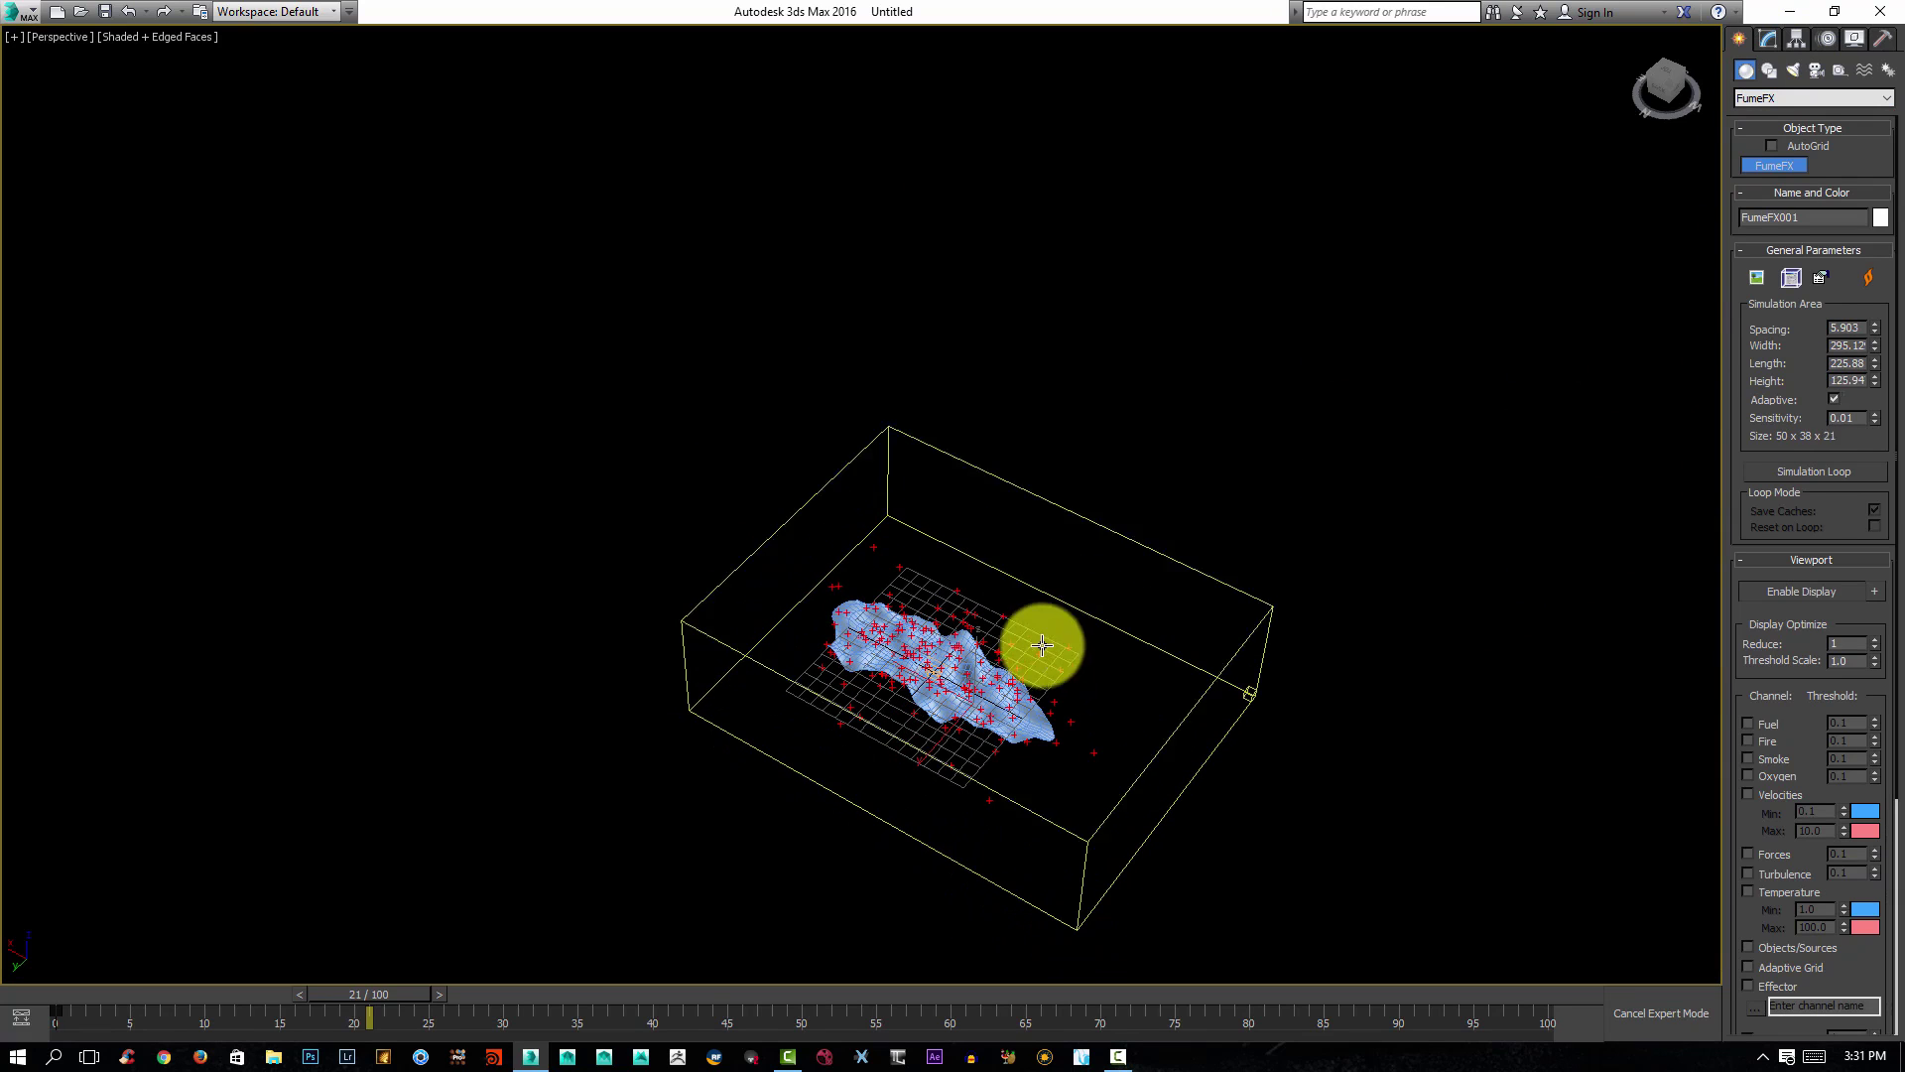
pyautogui.click(1033, 544)
# Move the FumeFX container slightly down along Z so its base sits below the emitter mesh.
pyautogui.keyDown('alt'); pyautogui.moveTo(1054, 641); pyautogui.dragTo(1106, 553, button='middle'); pyautogui.keyUp('alt')
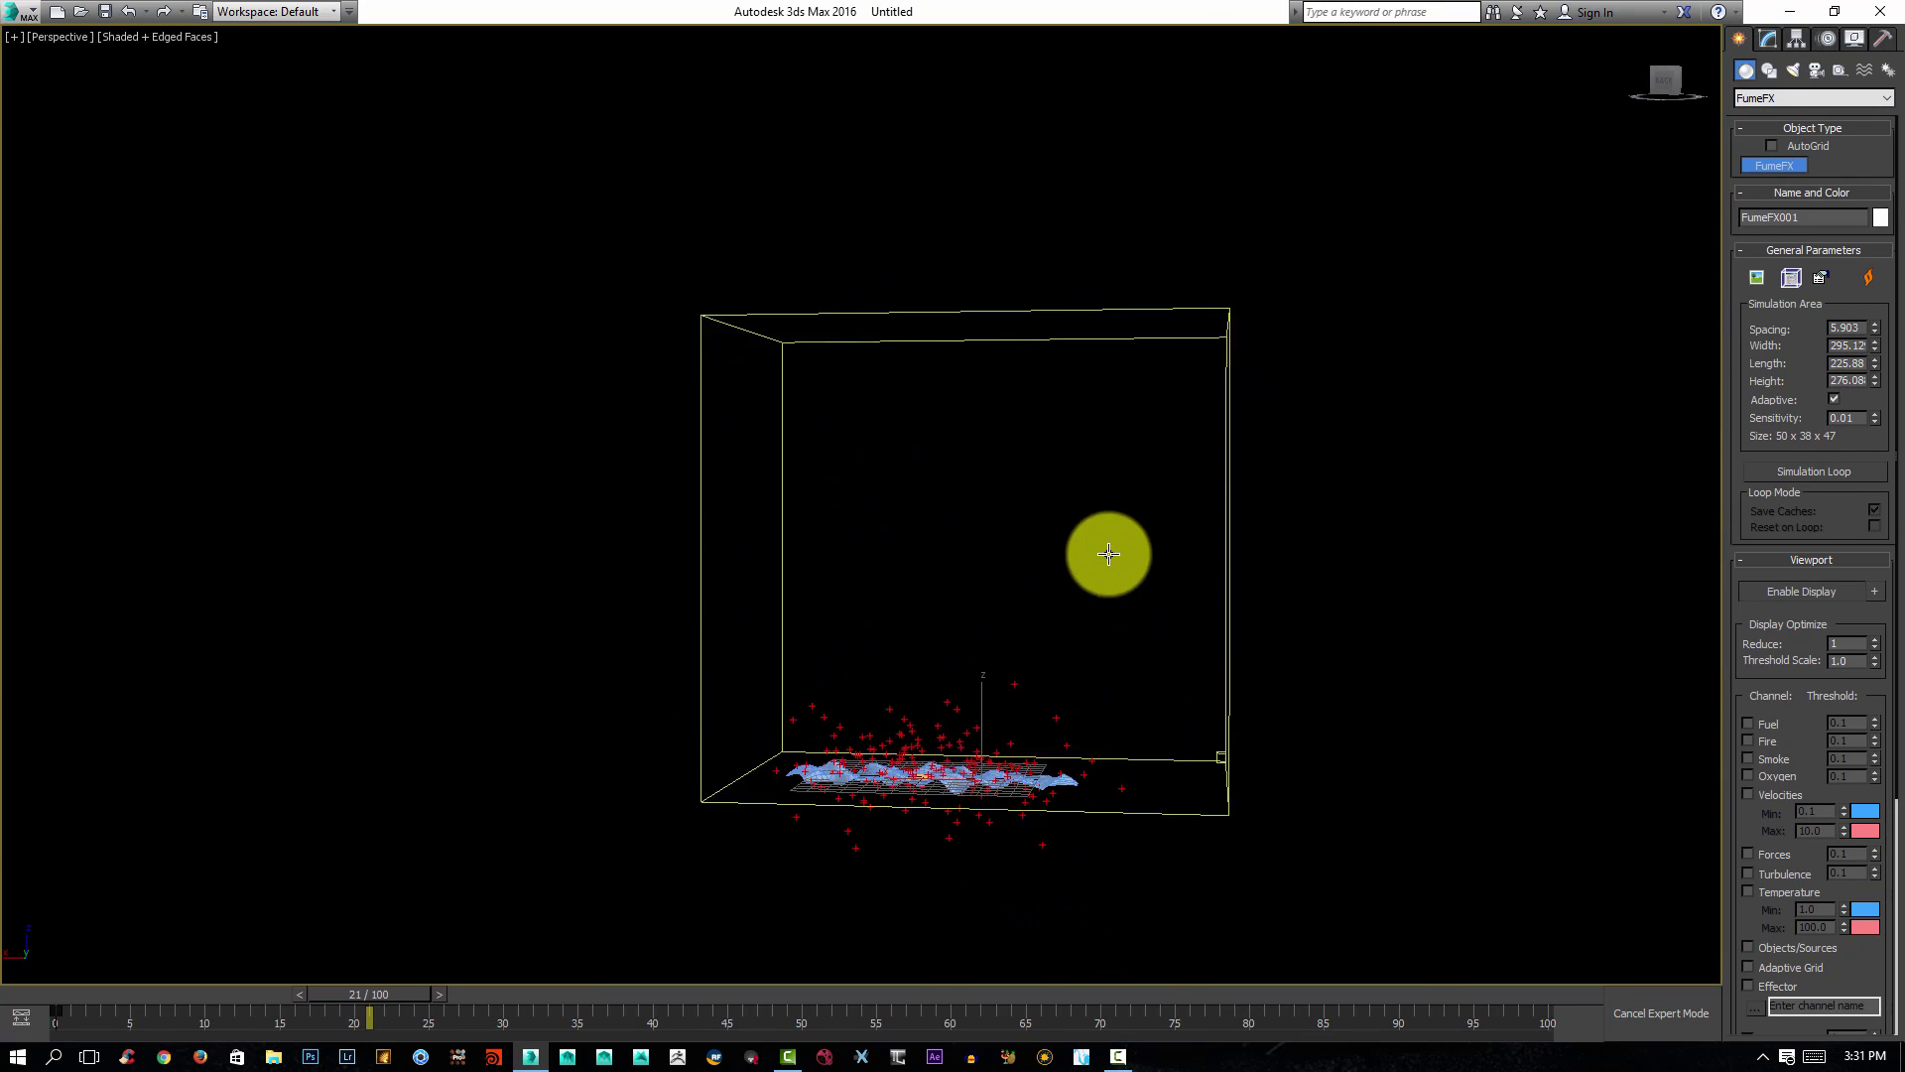
pyautogui.rightClick(1120, 549)
pyautogui.click(910, 348)
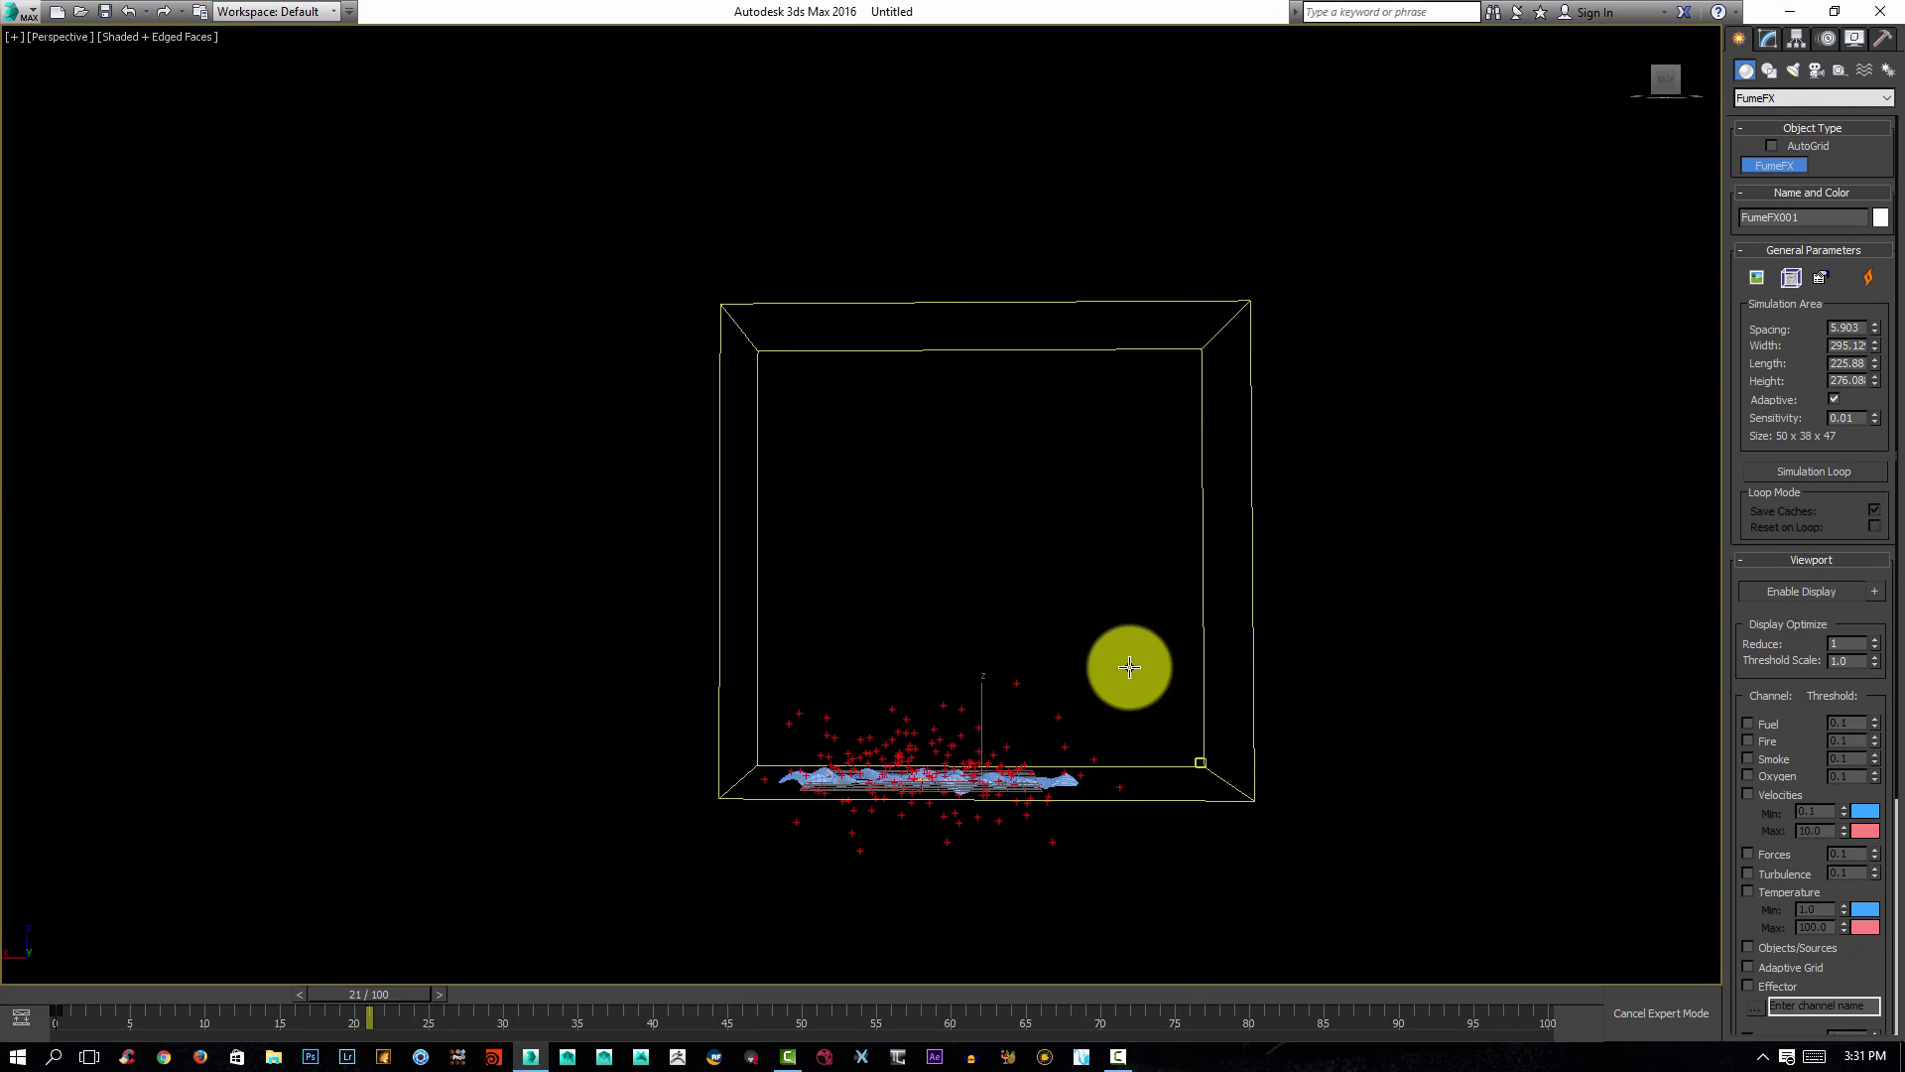
pyautogui.press('w')
pyautogui.moveTo(903, 789); pyautogui.dragTo(1018, 495, button='middle')
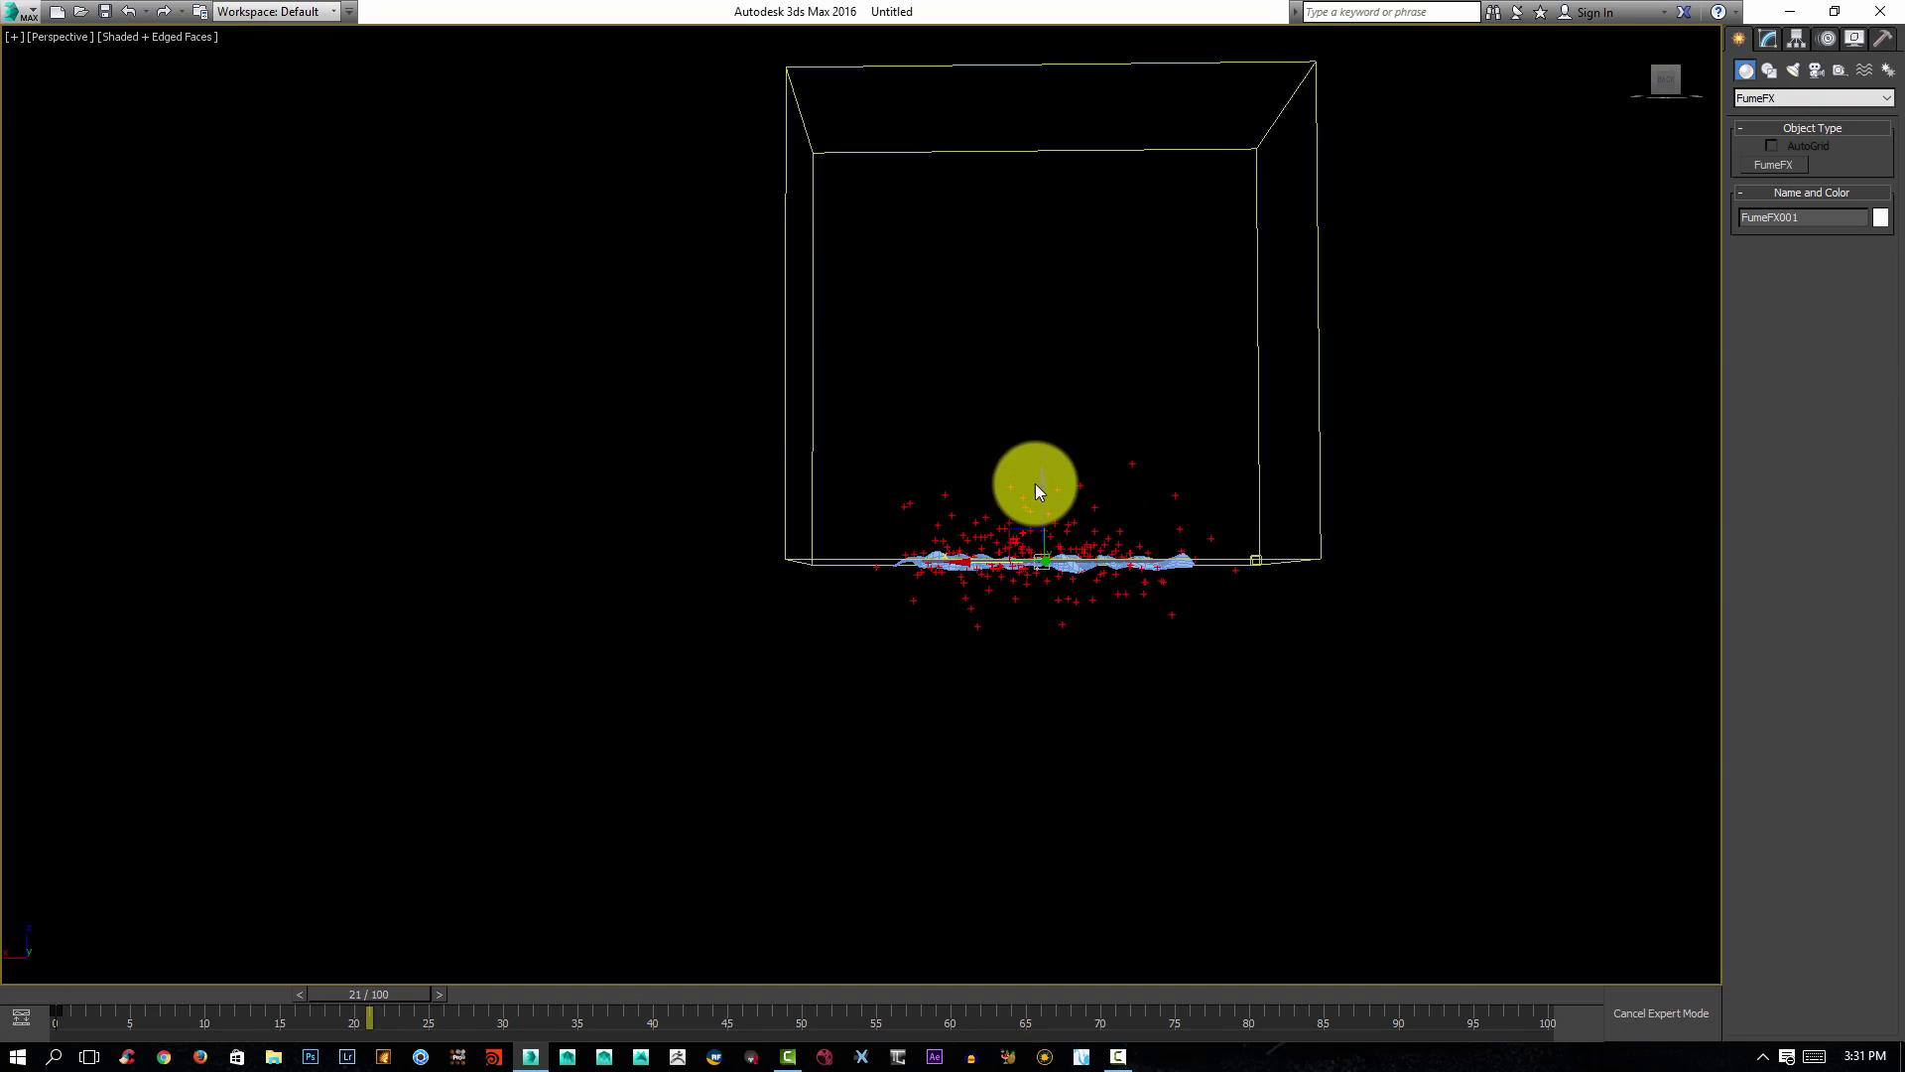
pyautogui.moveTo(1038, 481); pyautogui.dragTo(1045, 510)
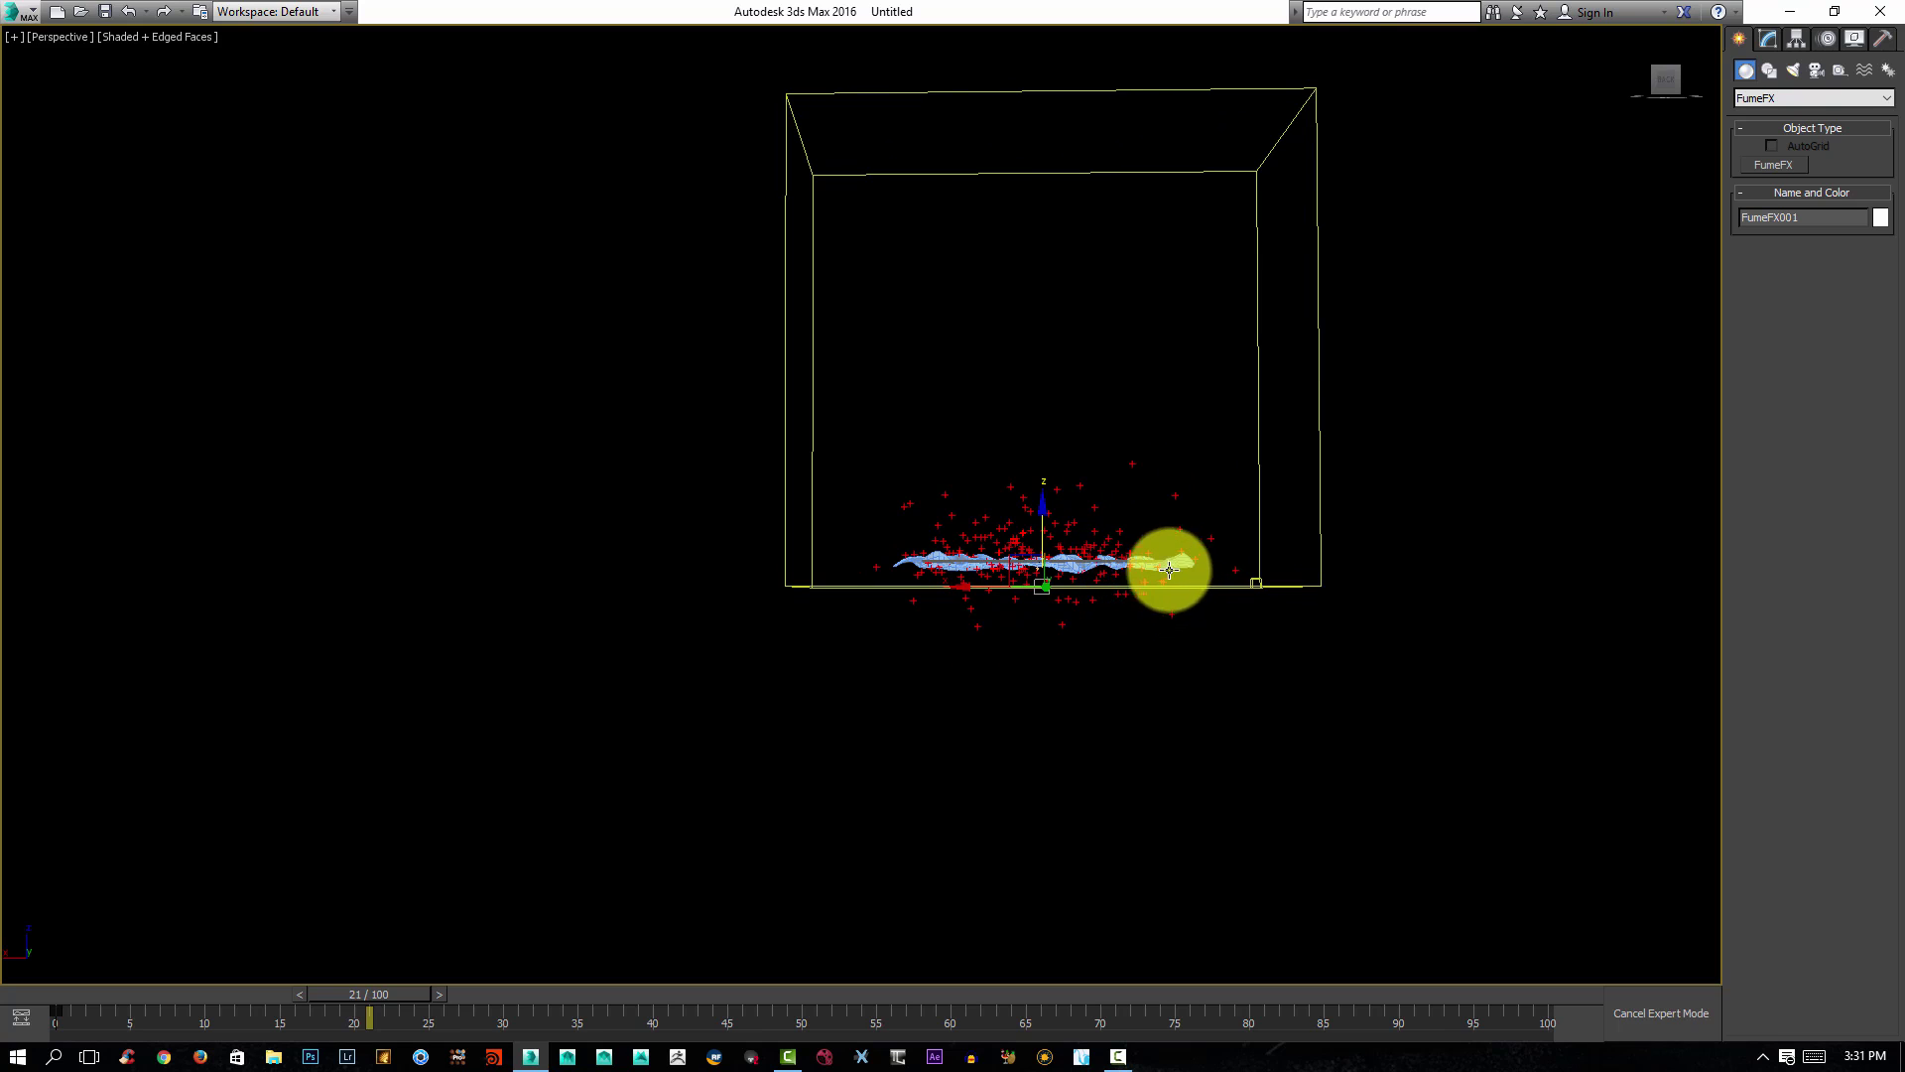
pyautogui.keyDown('alt'); pyautogui.moveTo(1169, 570); pyautogui.dragTo(1178, 502, button='middle'); pyautogui.keyUp('alt')
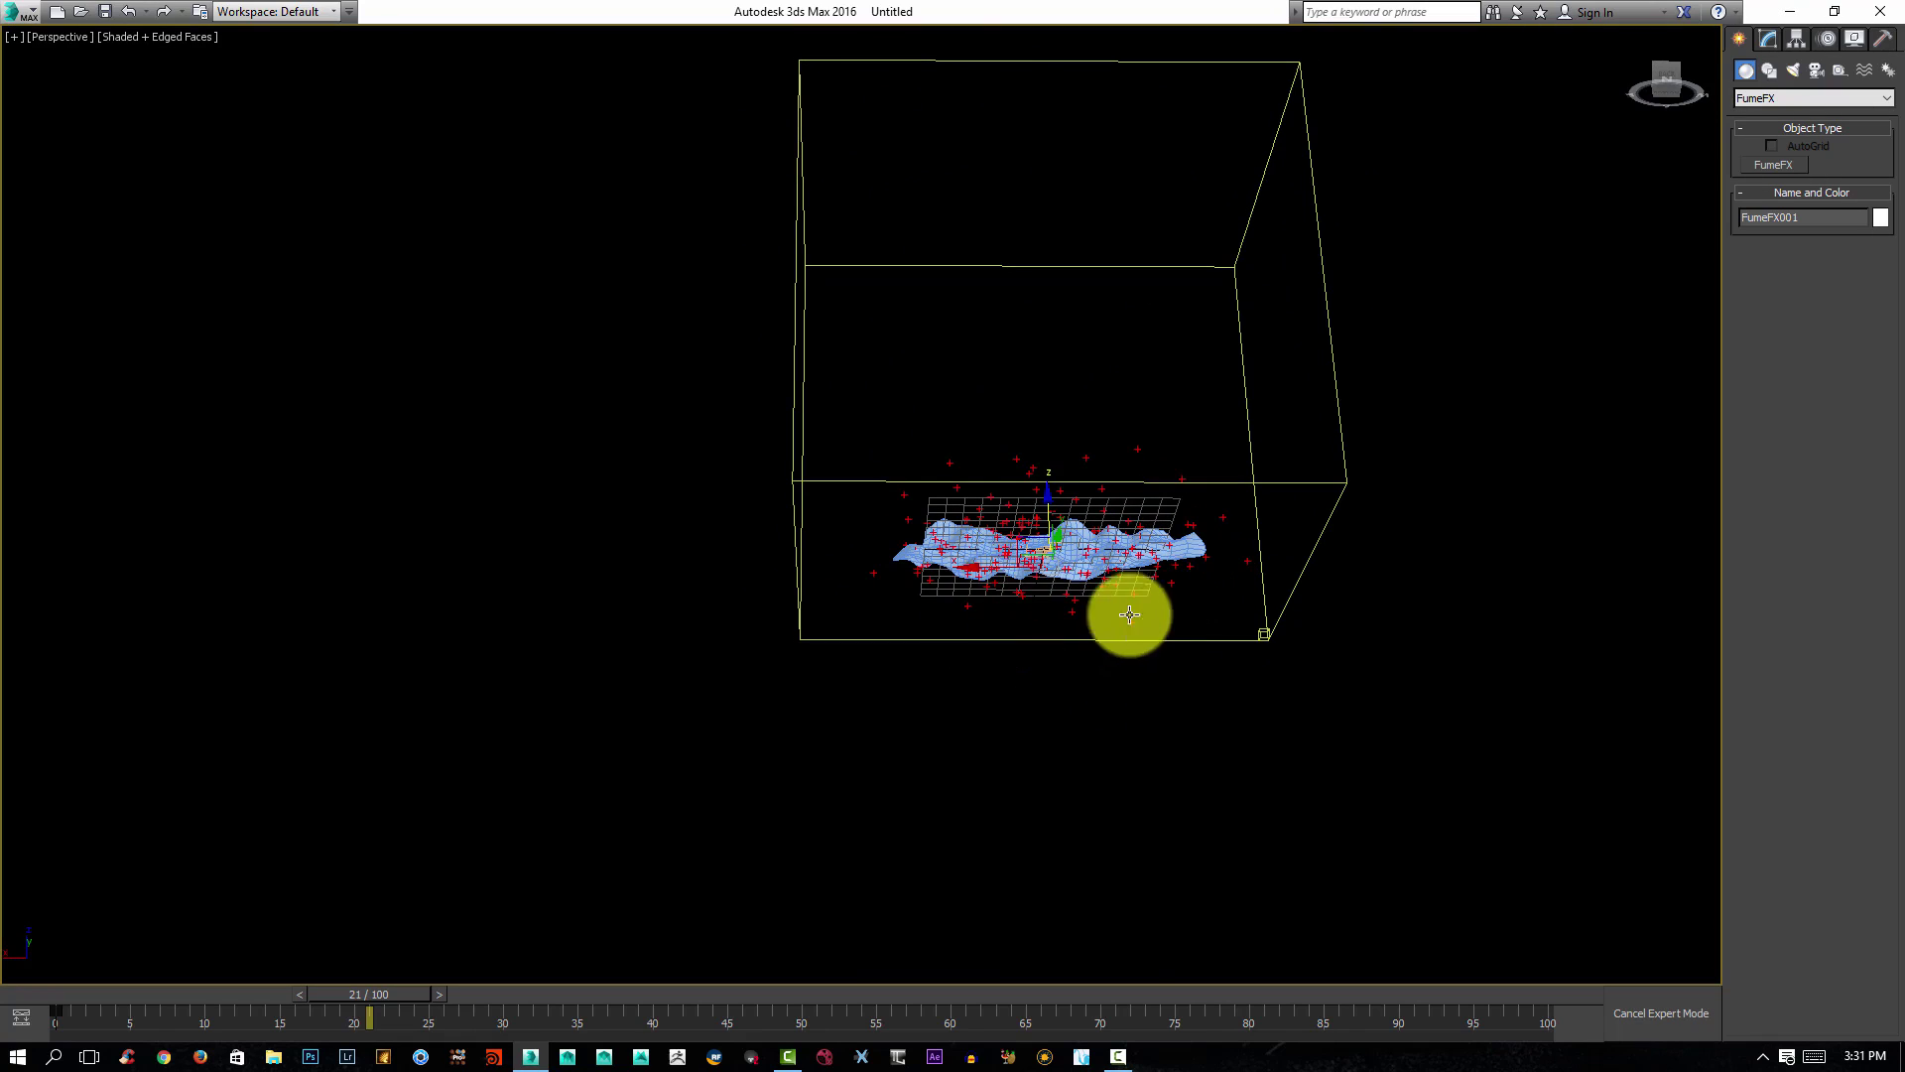
pyautogui.keyDown('alt'); pyautogui.moveTo(1129, 615); pyautogui.dragTo(1080, 539, button='middle'); pyautogui.keyUp('alt')
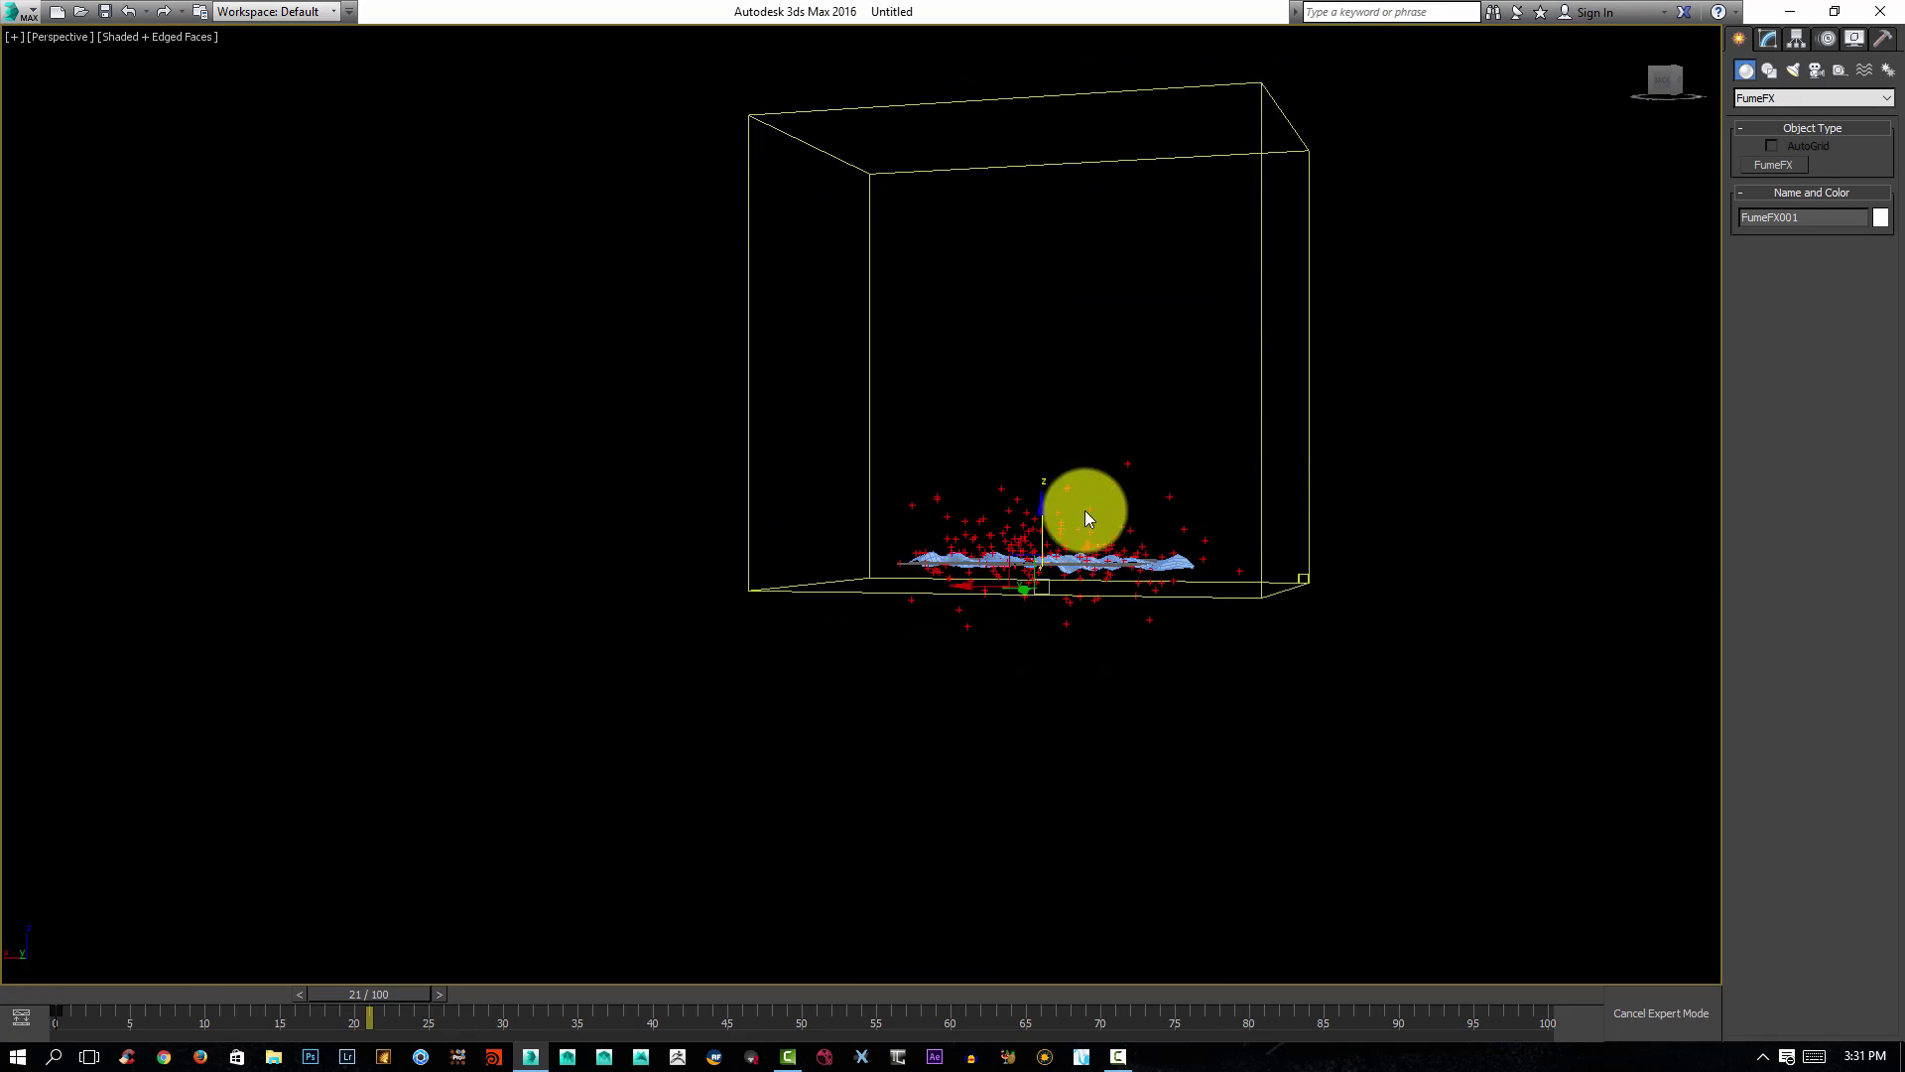
pyautogui.keyDown('alt'); pyautogui.moveTo(1287, 367); pyautogui.dragTo(1380, 314, button='middle'); pyautogui.keyUp('alt')
# Set the FumeFX container's width to 400 and length to 350, and open its simulation settings window.
pyautogui.click(1767, 38)
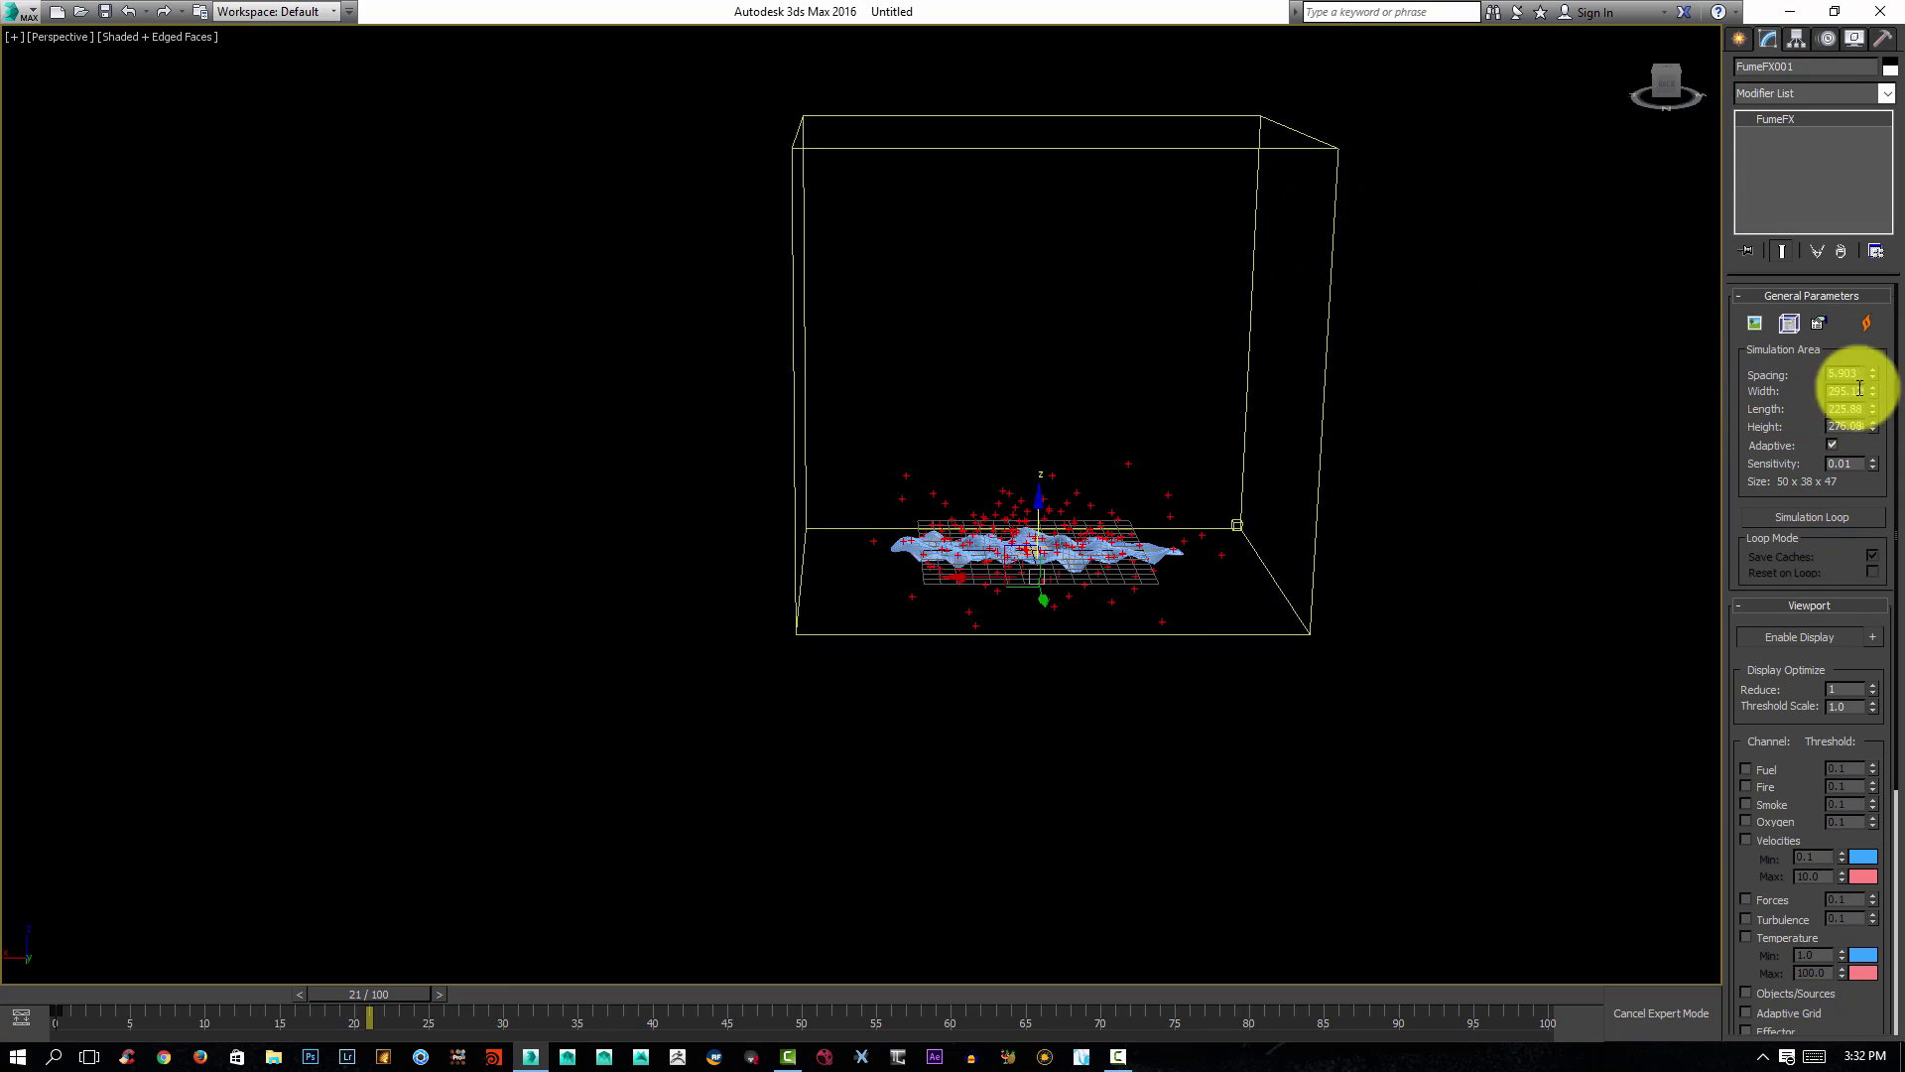
pyautogui.moveTo(1875, 395)
pyautogui.mouseDown()
pyautogui.moveTo(1864, 375)
pyautogui.moveTo(1851, 404)
pyautogui.mouseUp()
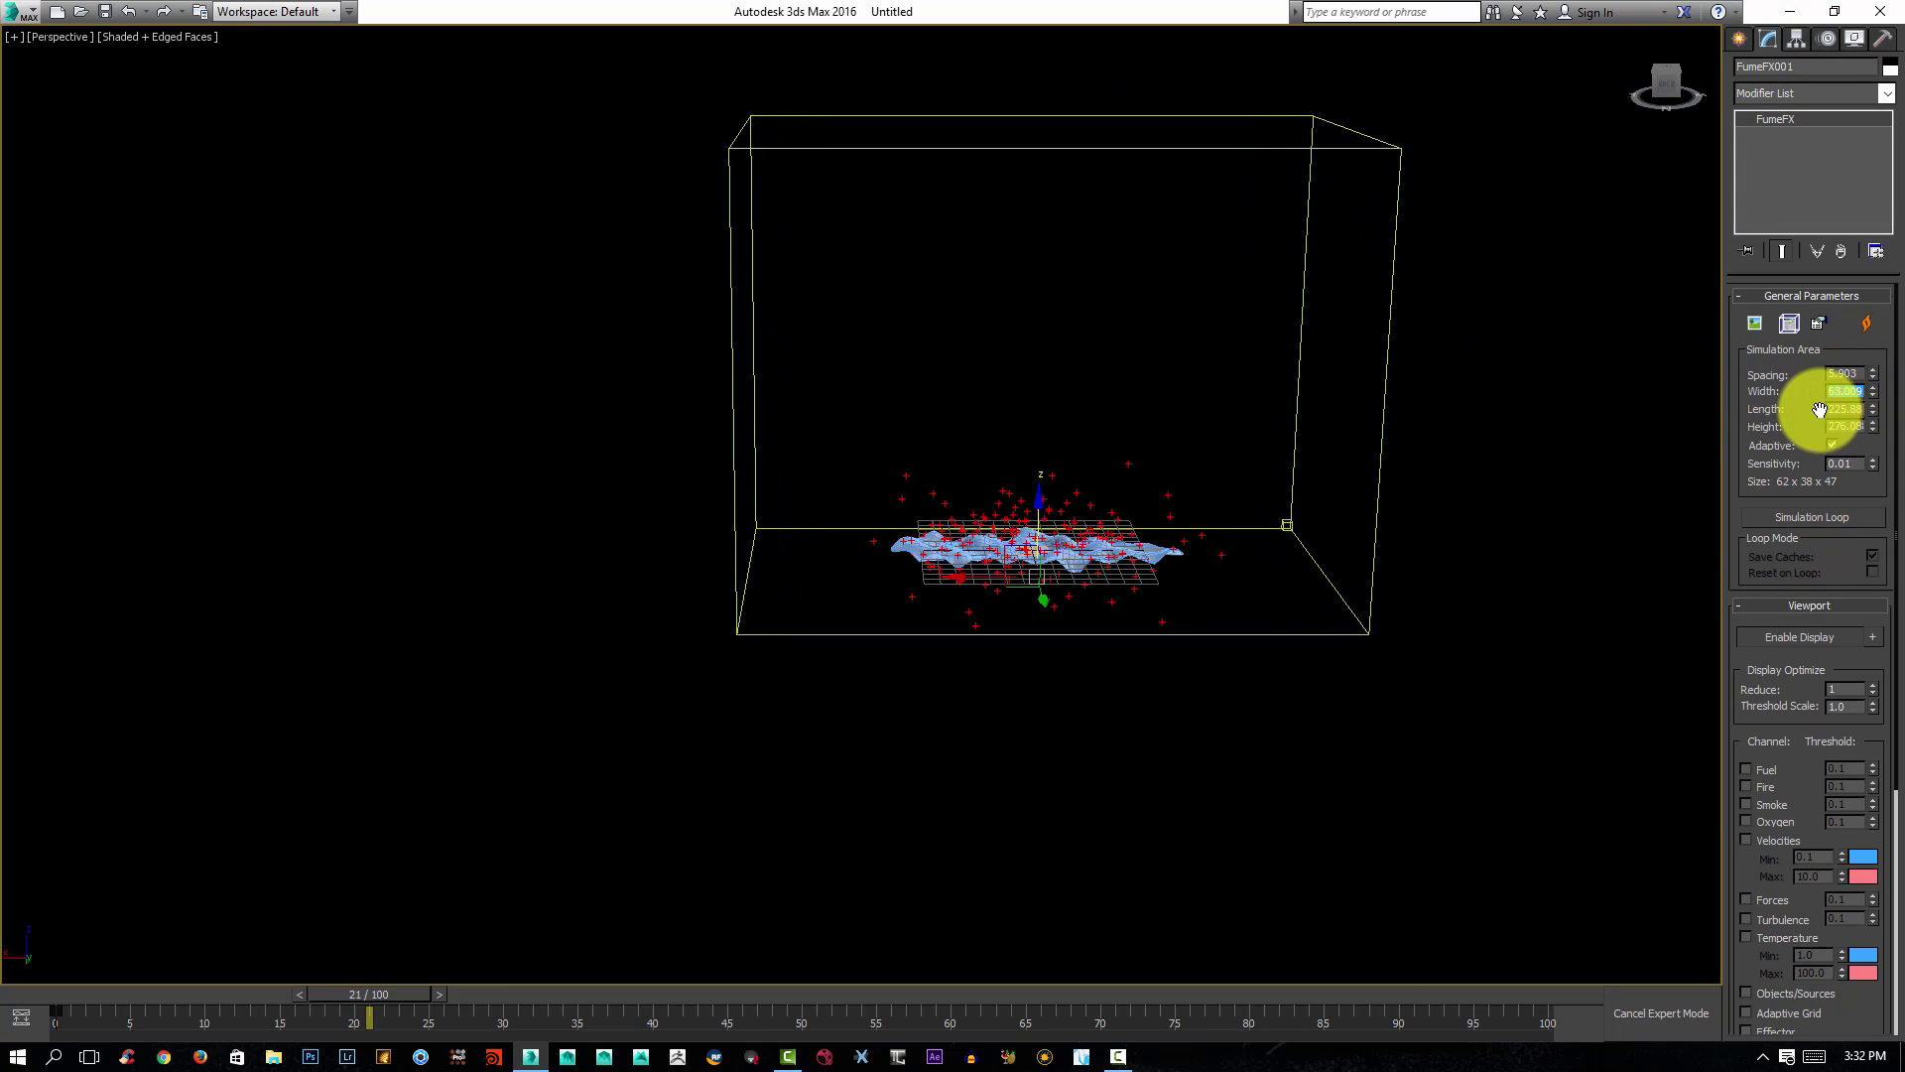
pyautogui.press('Tab')
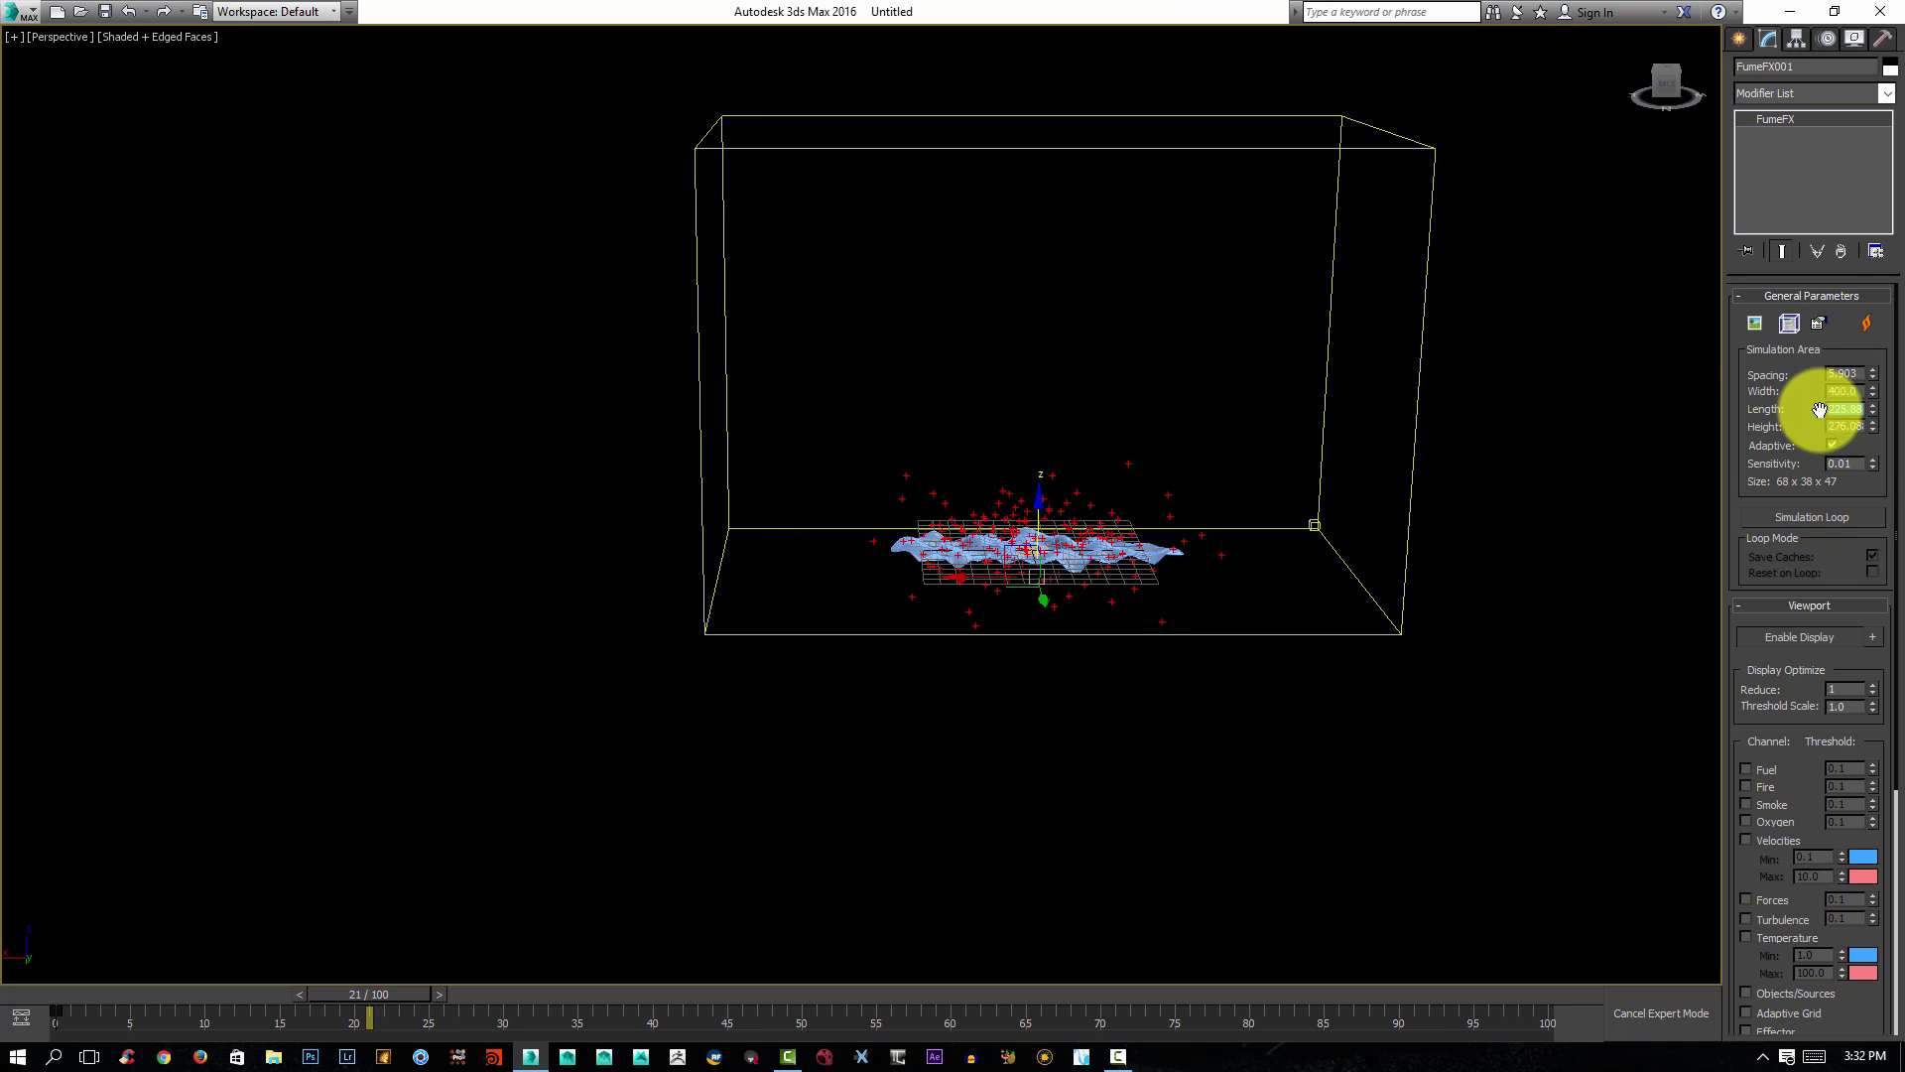
pyautogui.press('Return')
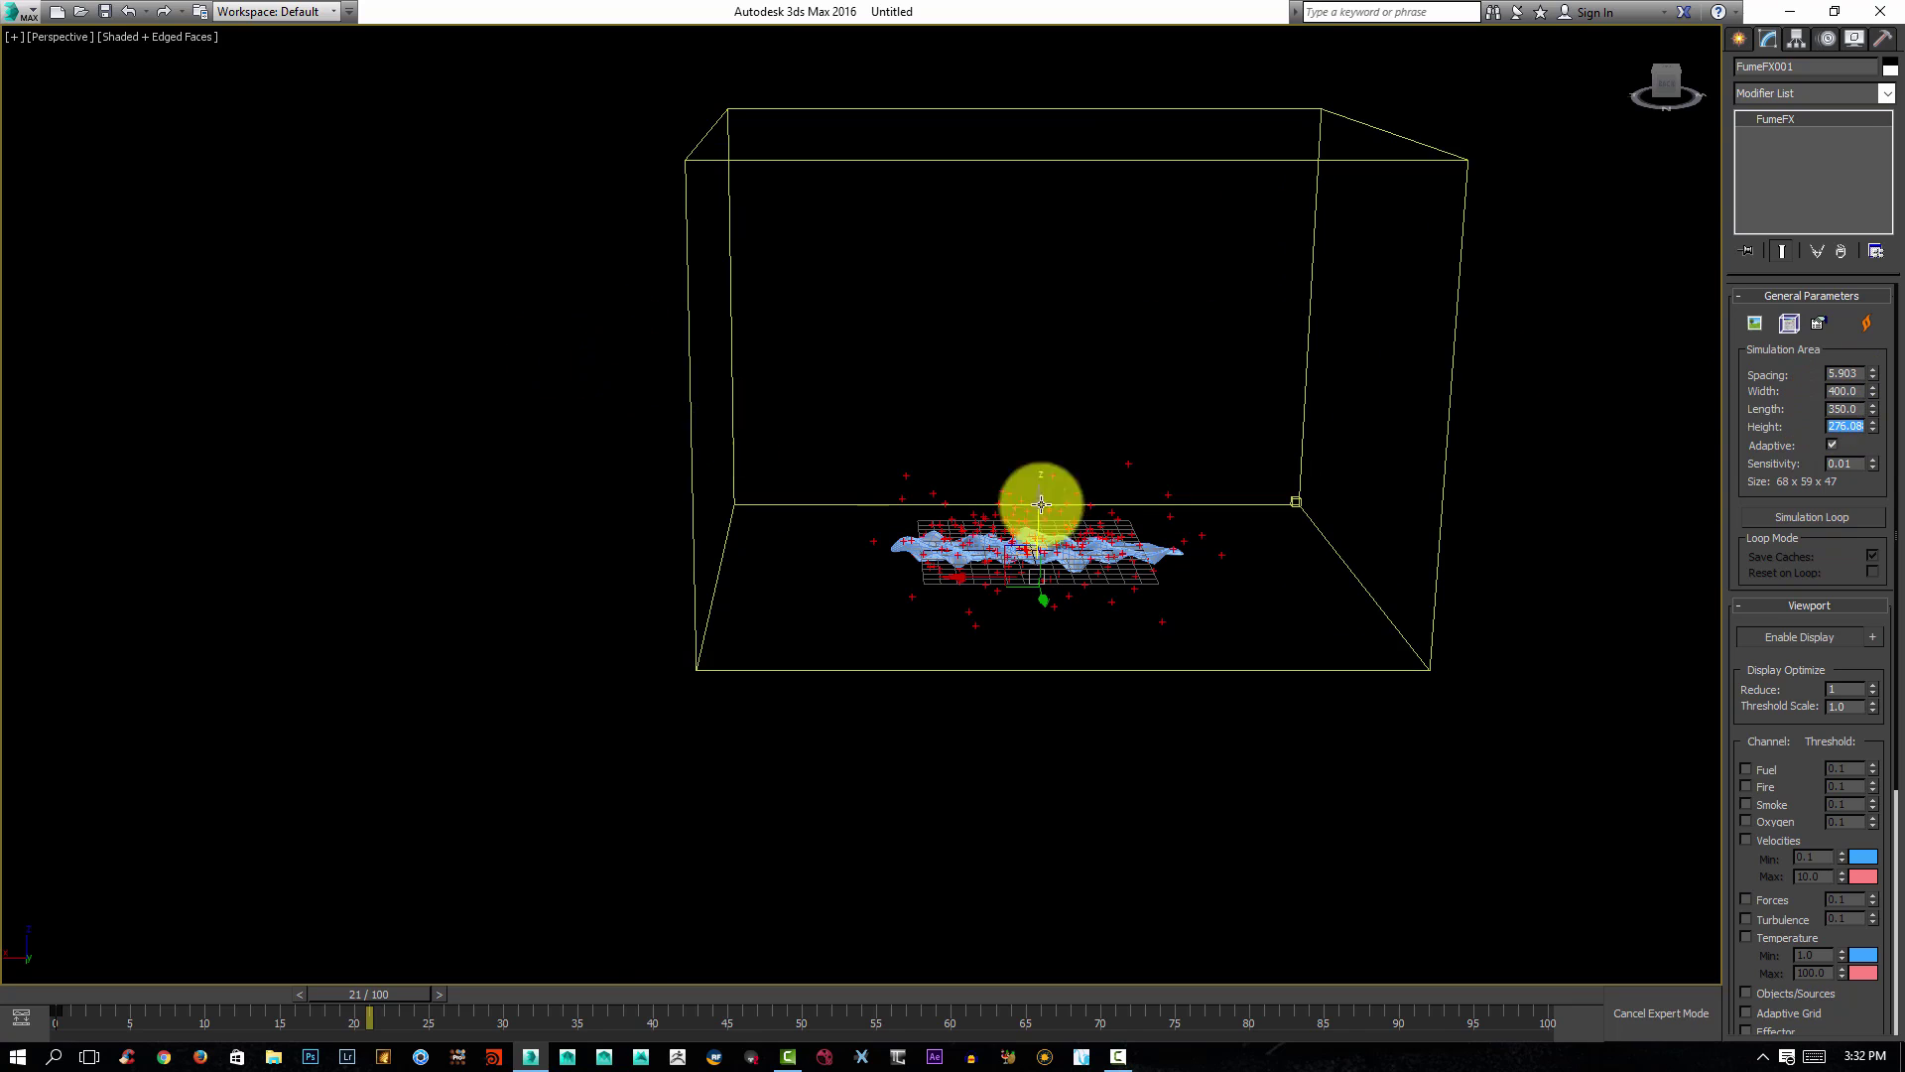
pyautogui.keyDown('alt'); pyautogui.moveTo(1038, 502); pyautogui.dragTo(1500, 230, button='middle'); pyautogui.keyUp('alt')
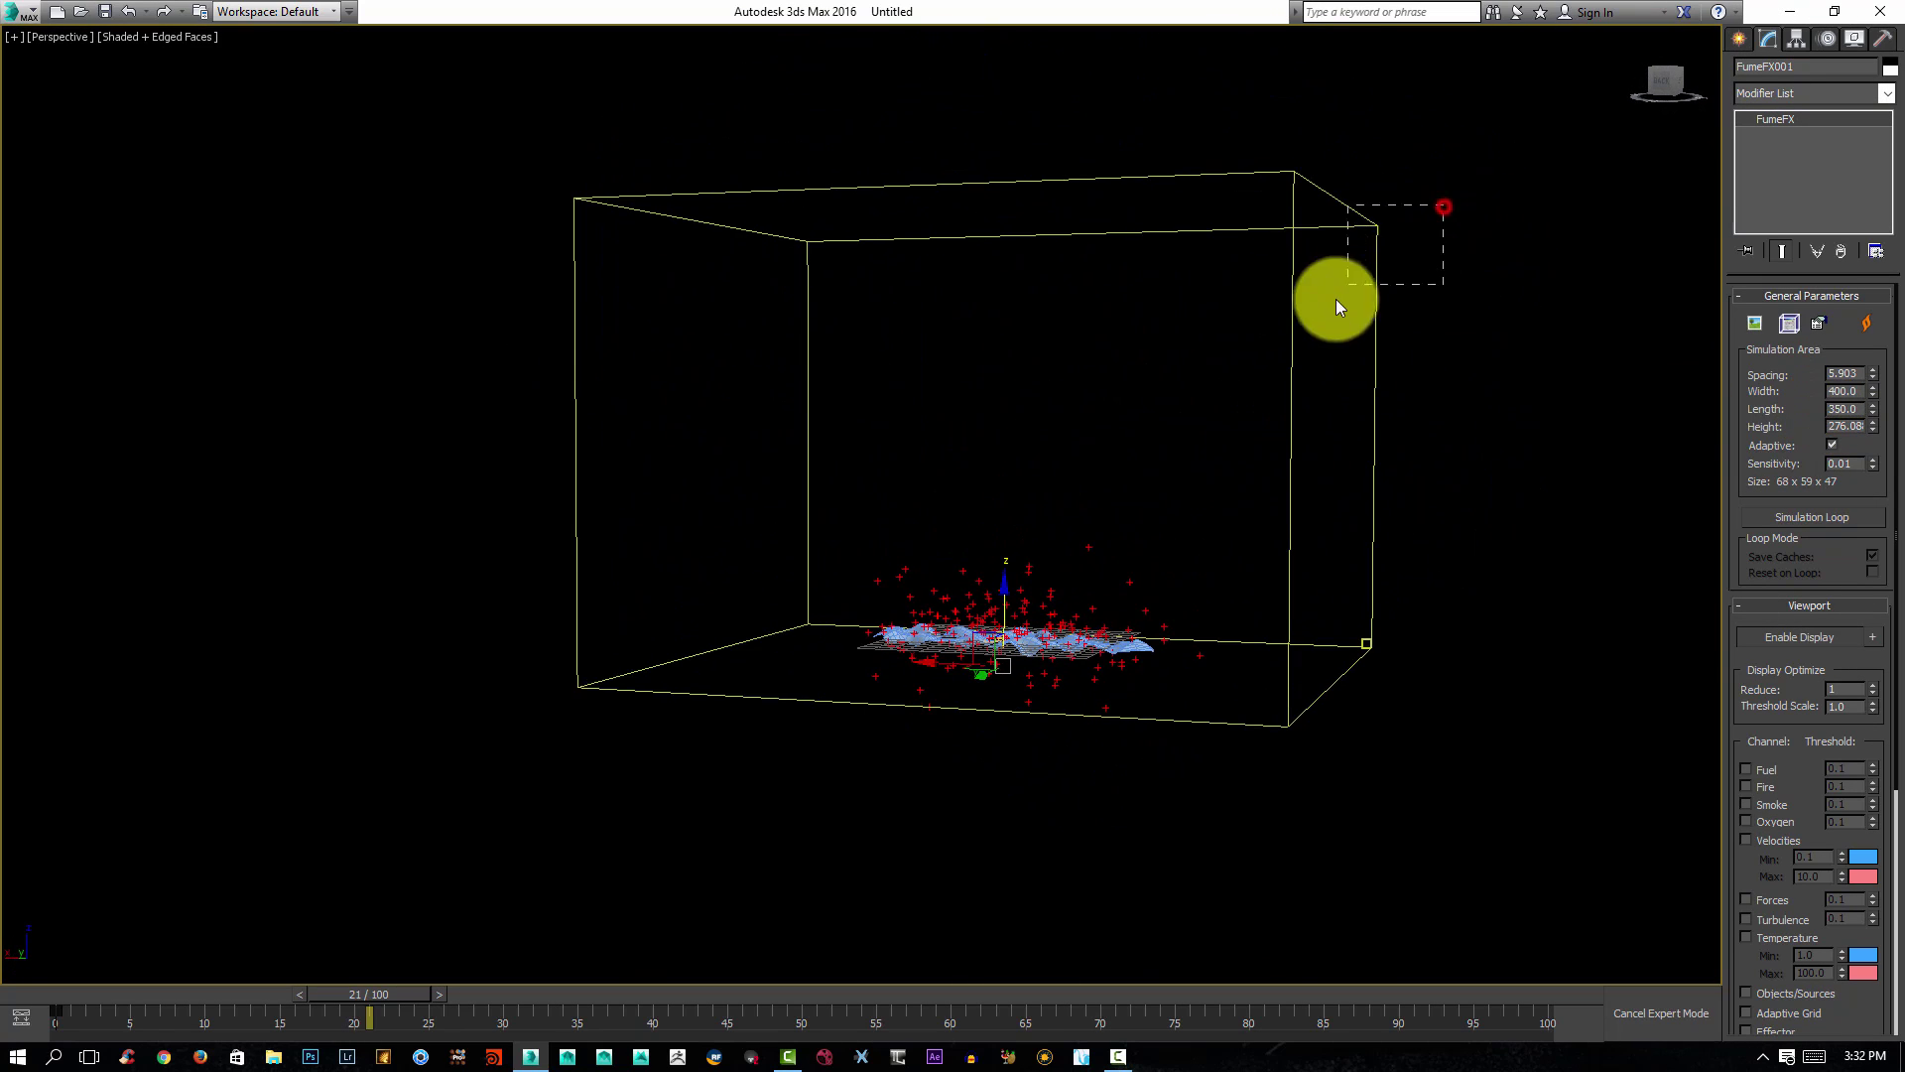
pyautogui.click(1791, 328)
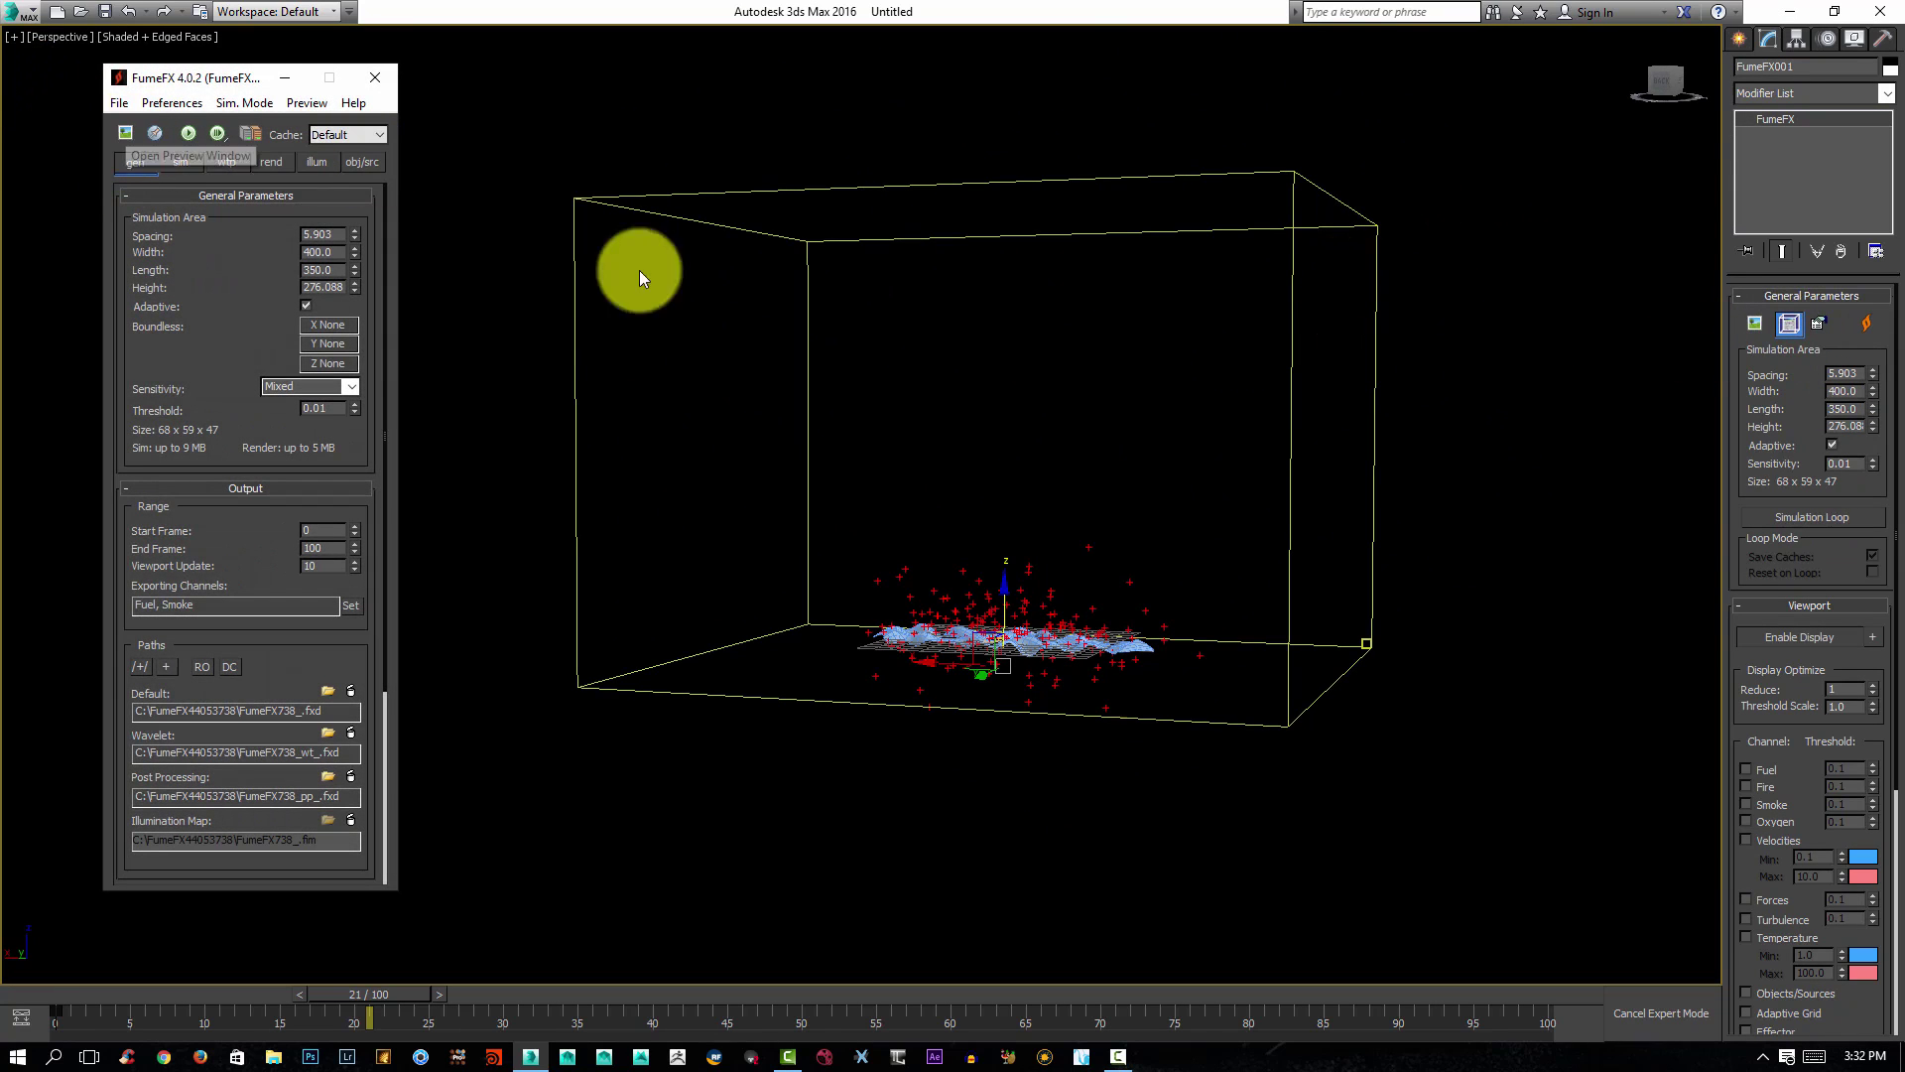
# Create a standard Target Direct light in the Left view, aimed diagonally down at the emitter from about 929 units away.
pyautogui.press('l')
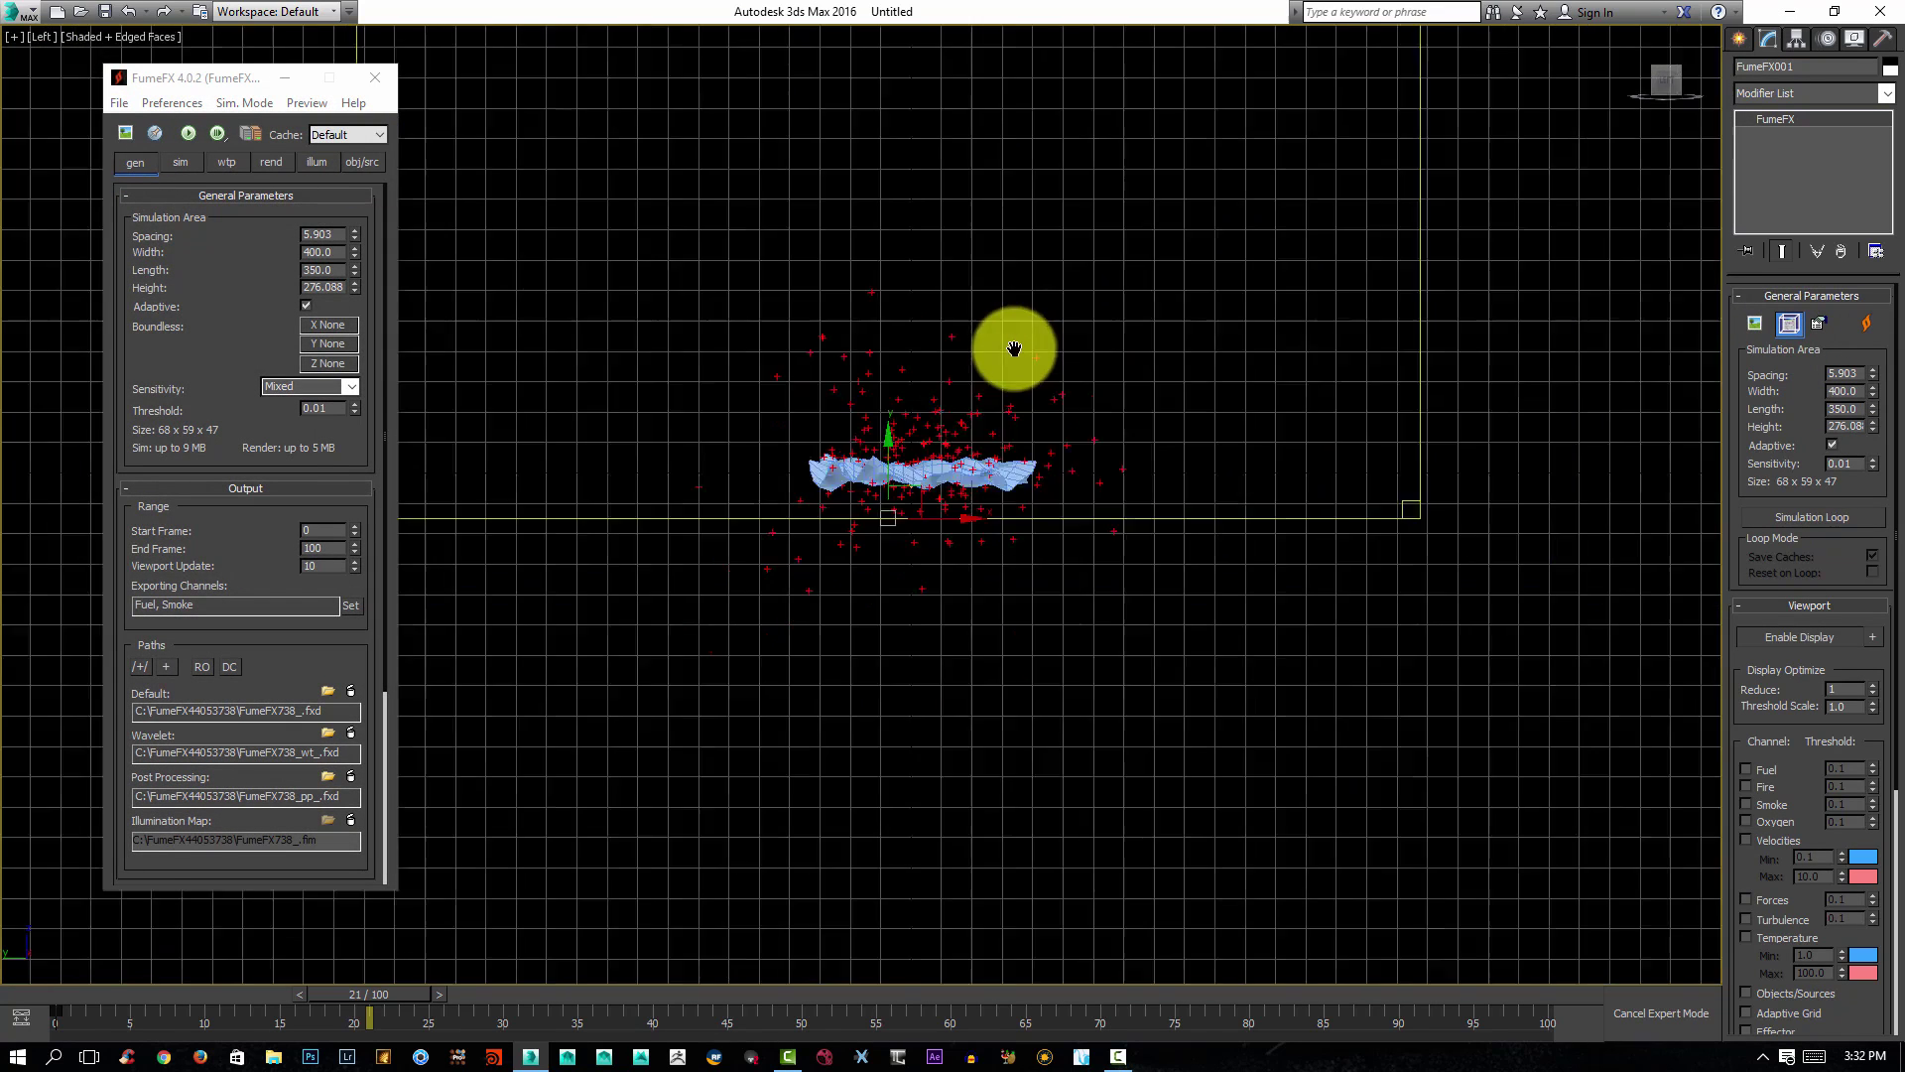
pyautogui.scroll(-8, 1088, 430)
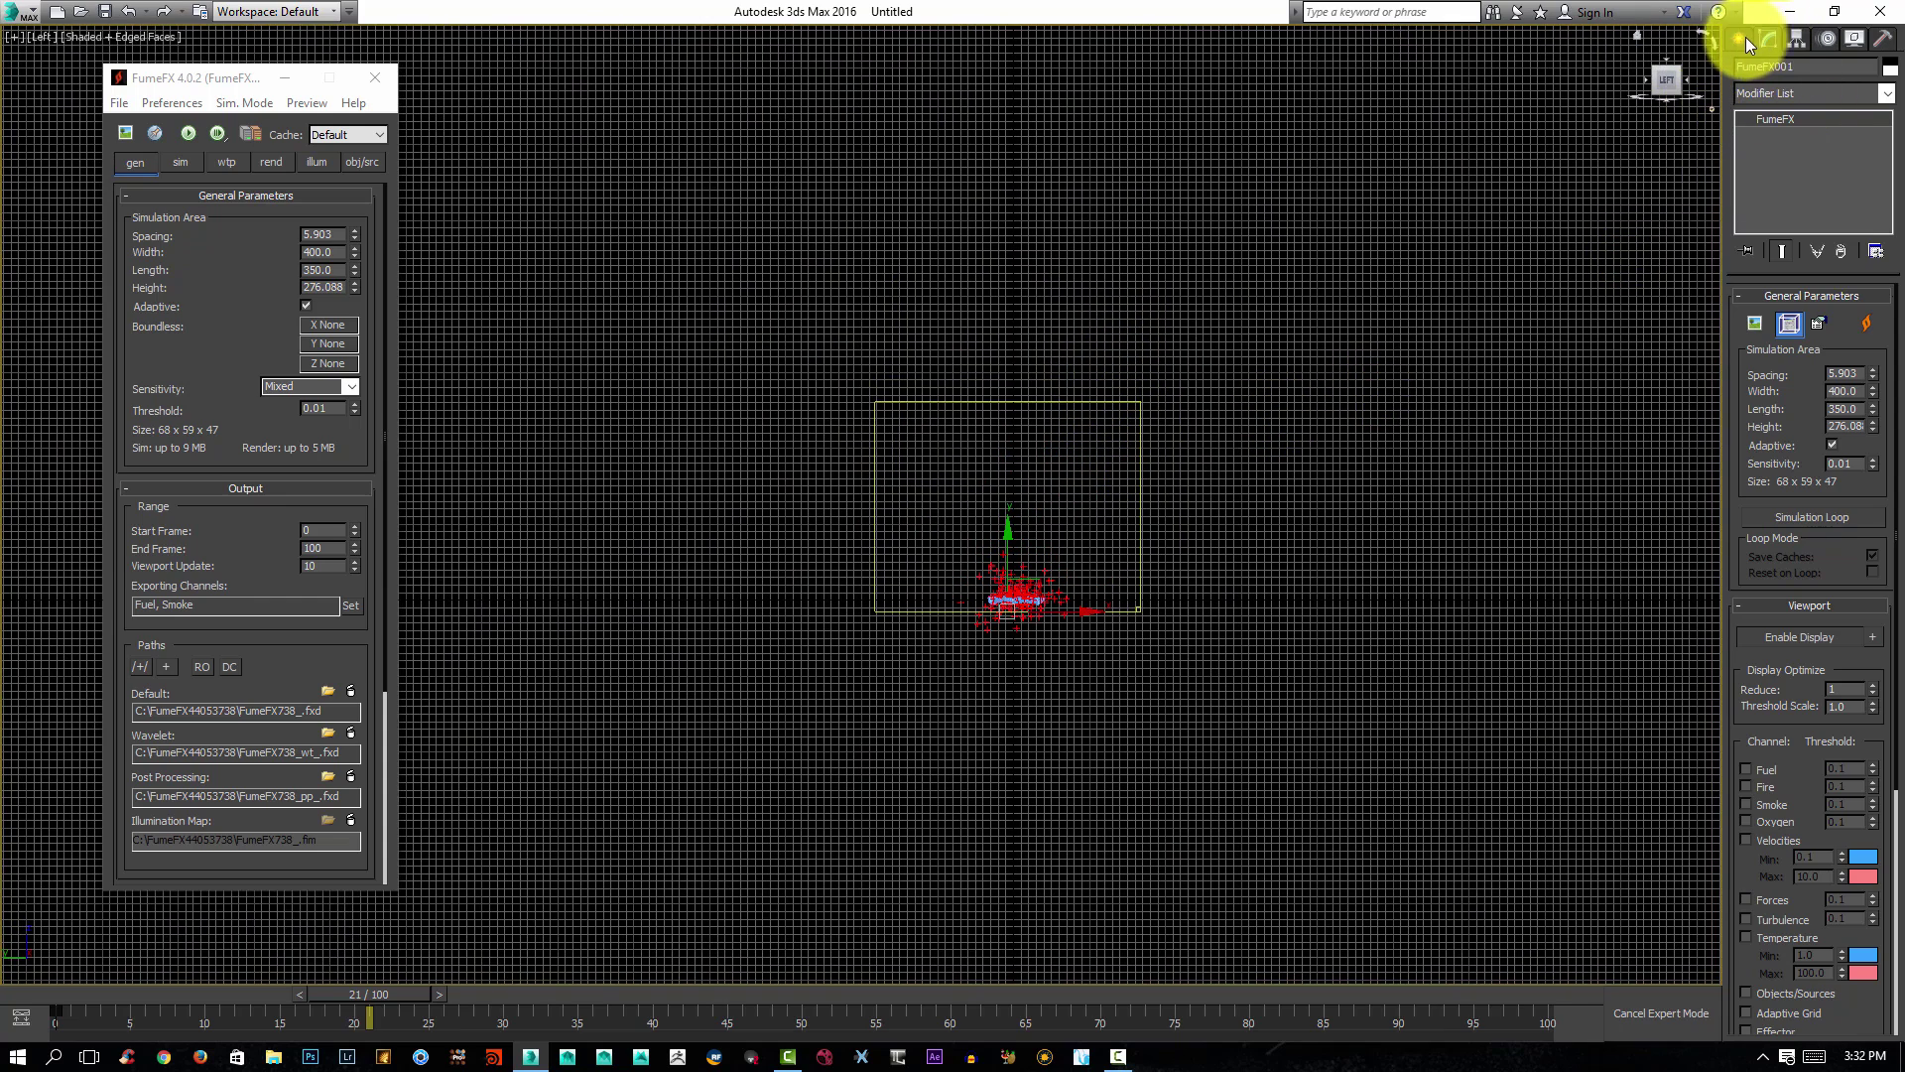
pyautogui.click(1743, 39)
pyautogui.click(1796, 70)
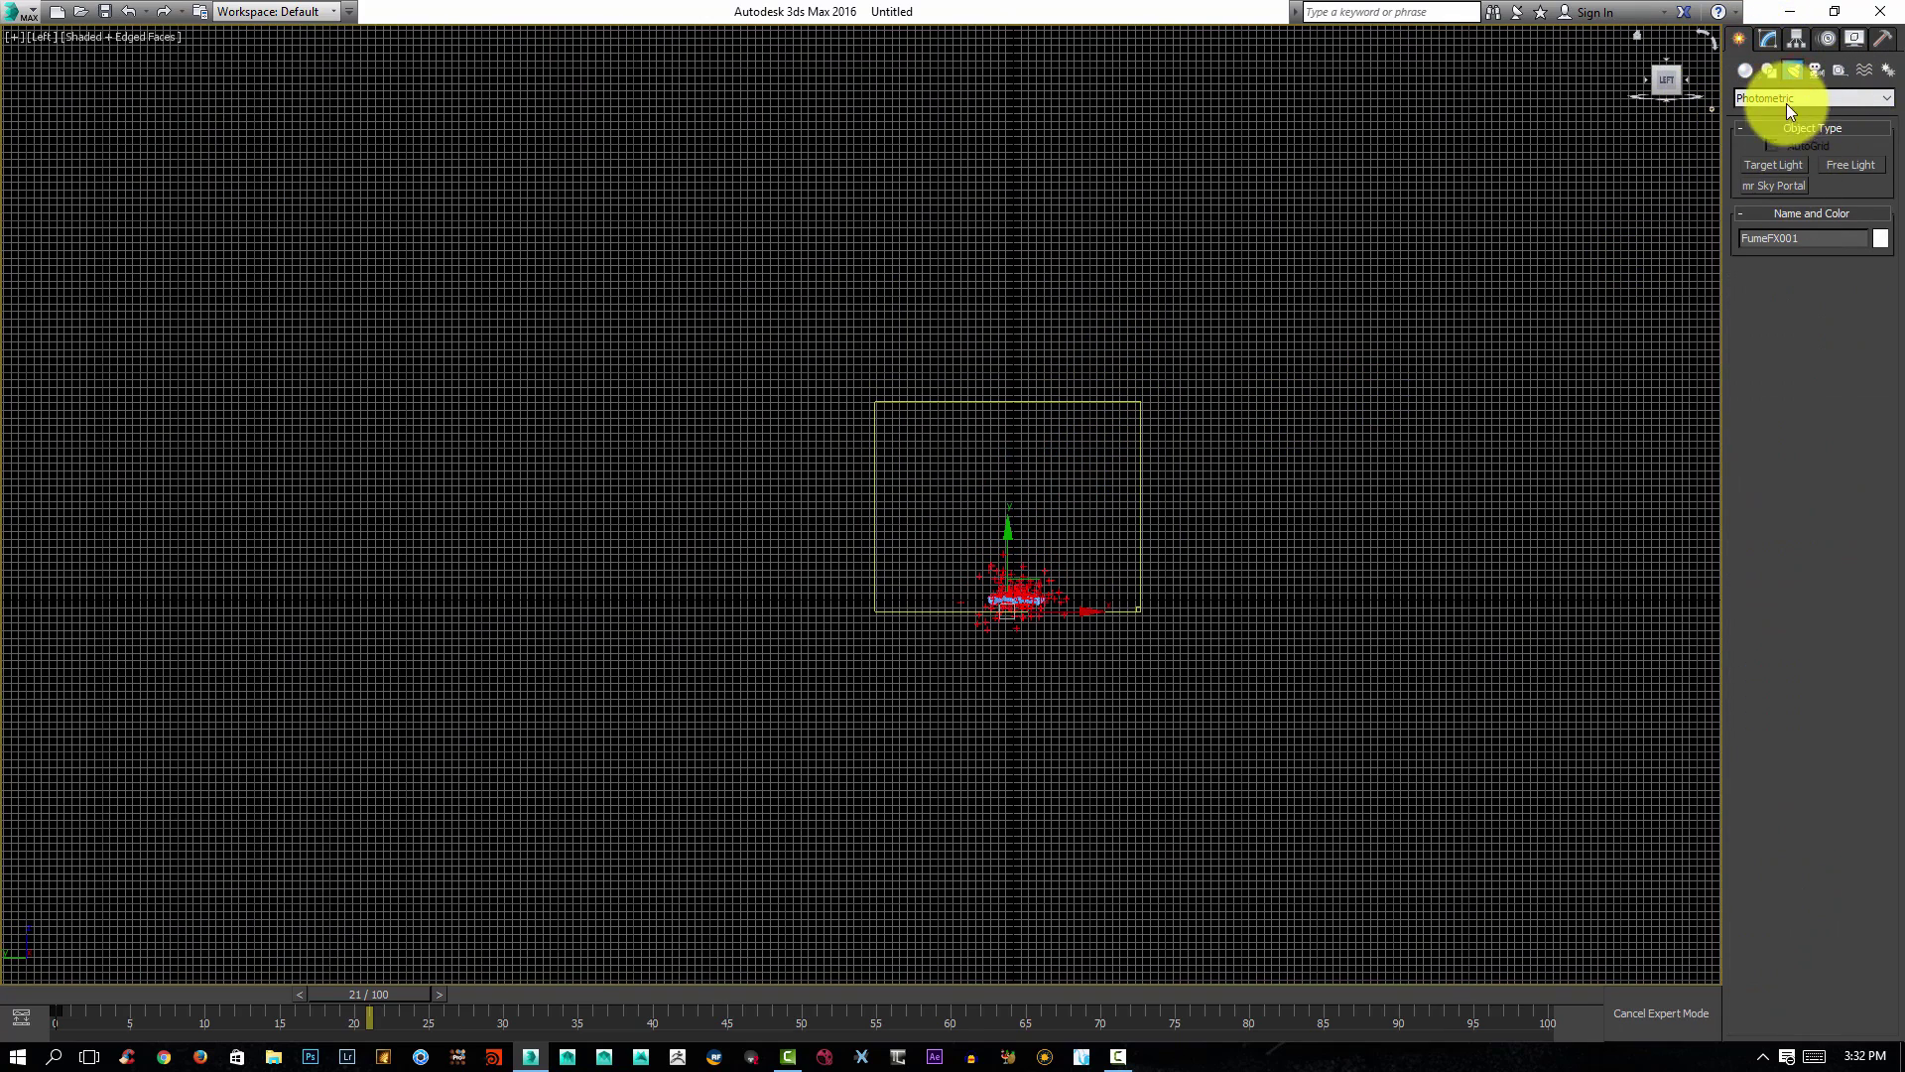
pyautogui.click(1786, 98)
pyautogui.click(1769, 127)
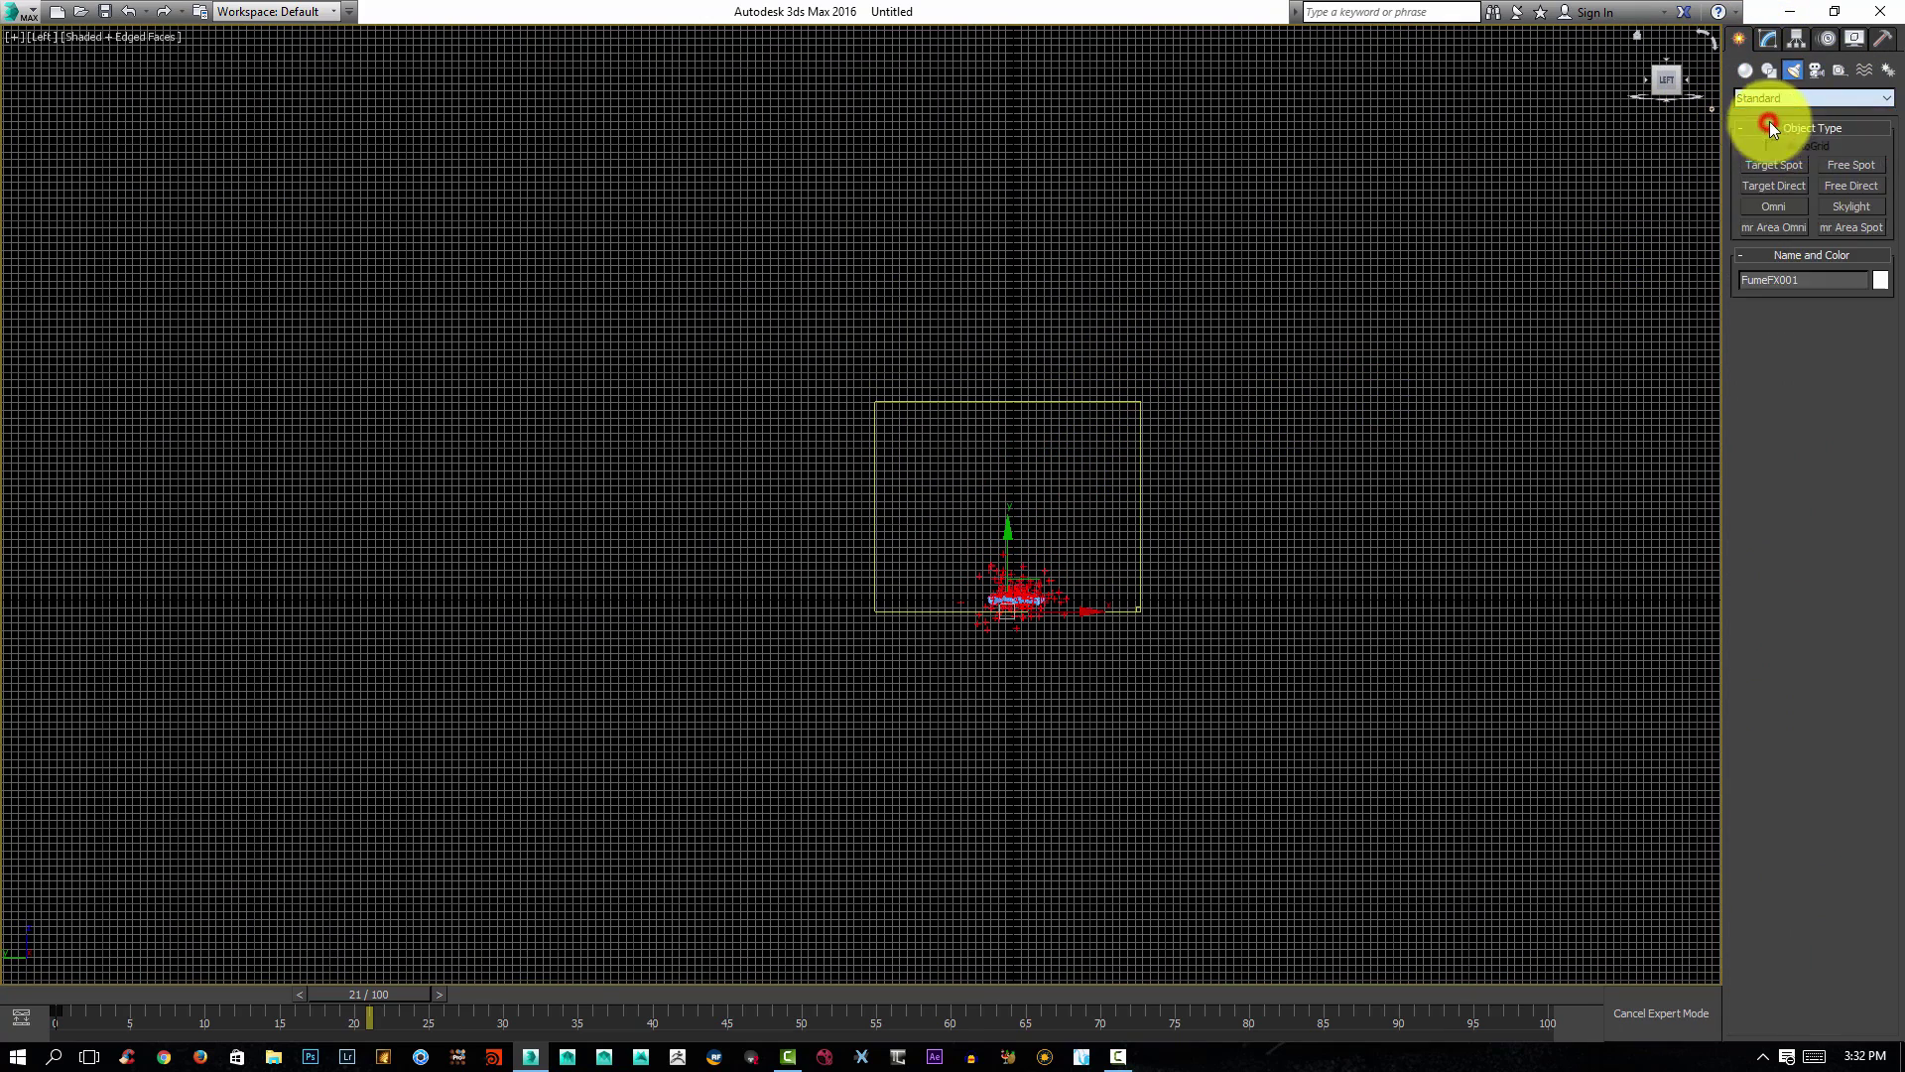
pyautogui.click(1774, 186)
pyautogui.moveTo(1541, 80); pyautogui.dragTo(1040, 562)
pyautogui.rightClick(1470, 461)
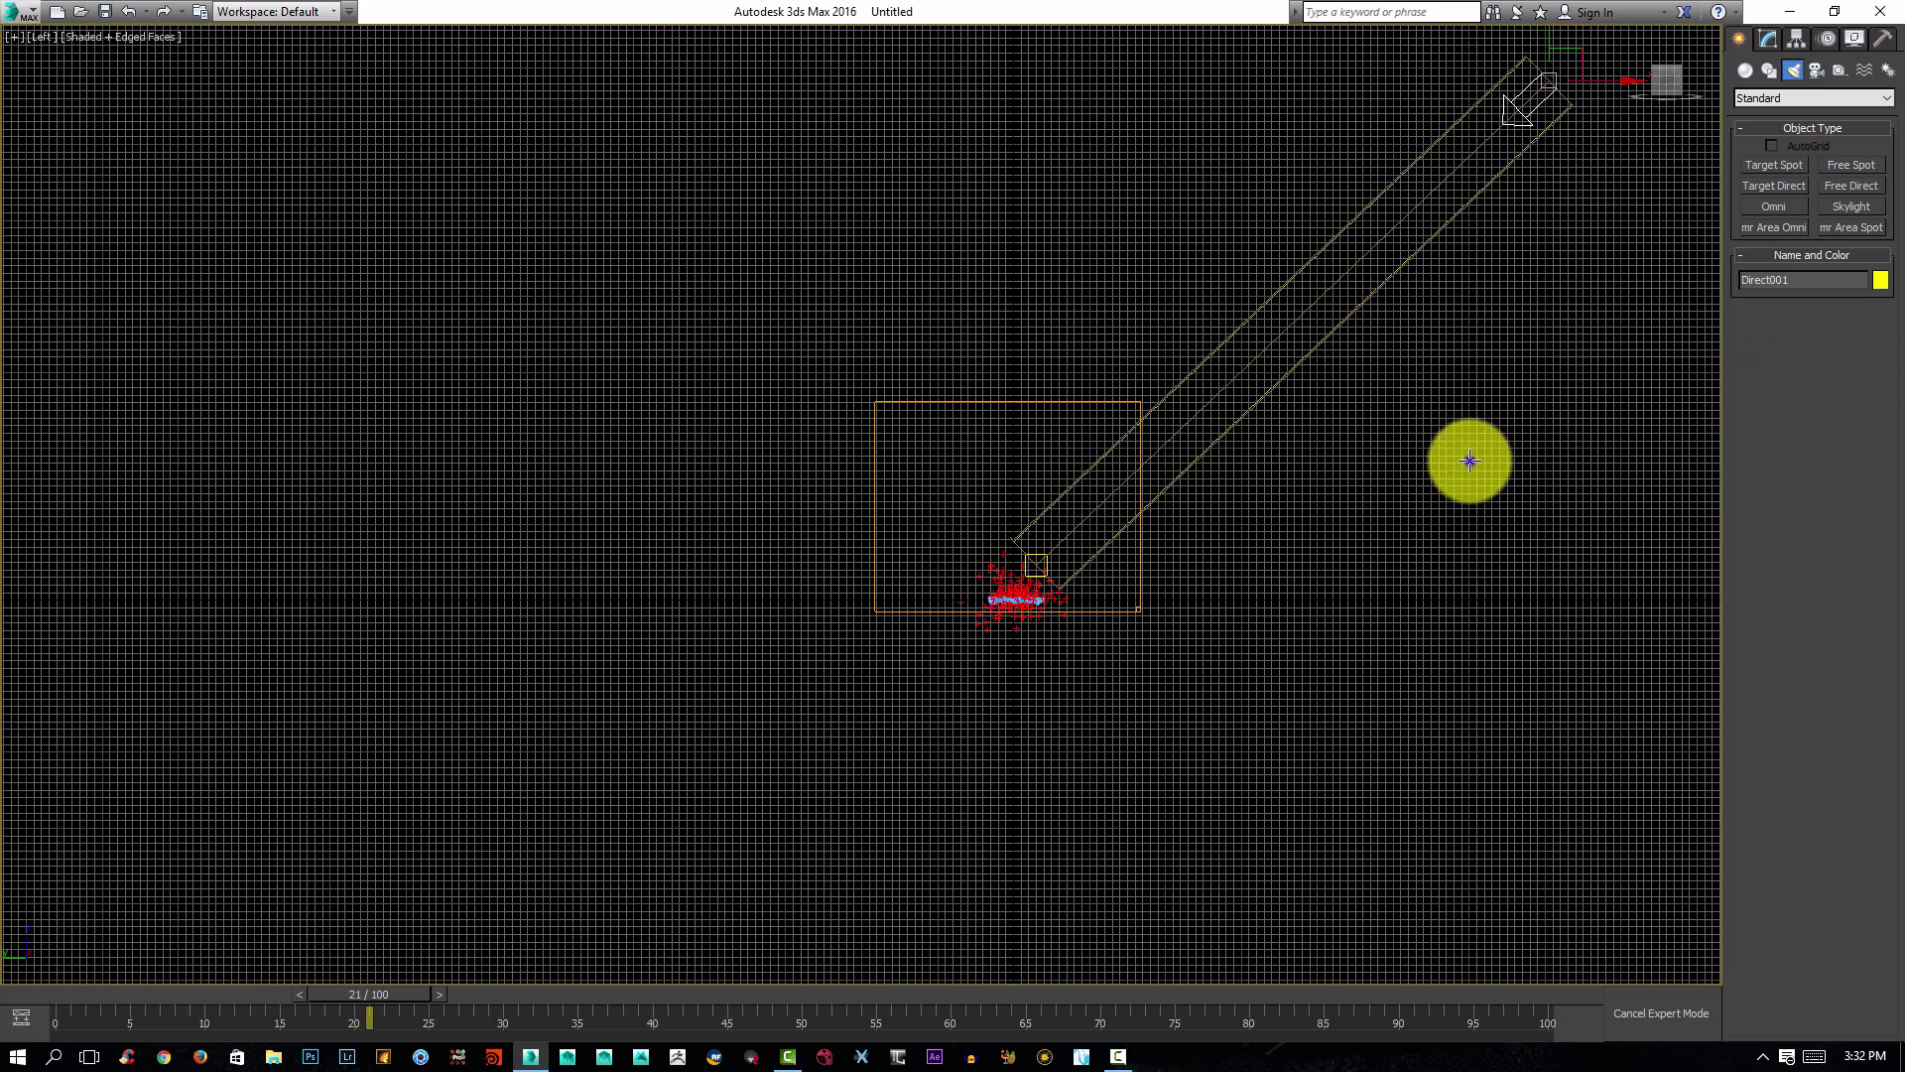
# Widen the directional light's cone to a falloff of 537 and a hotspot of 374.
pyautogui.click(1769, 39)
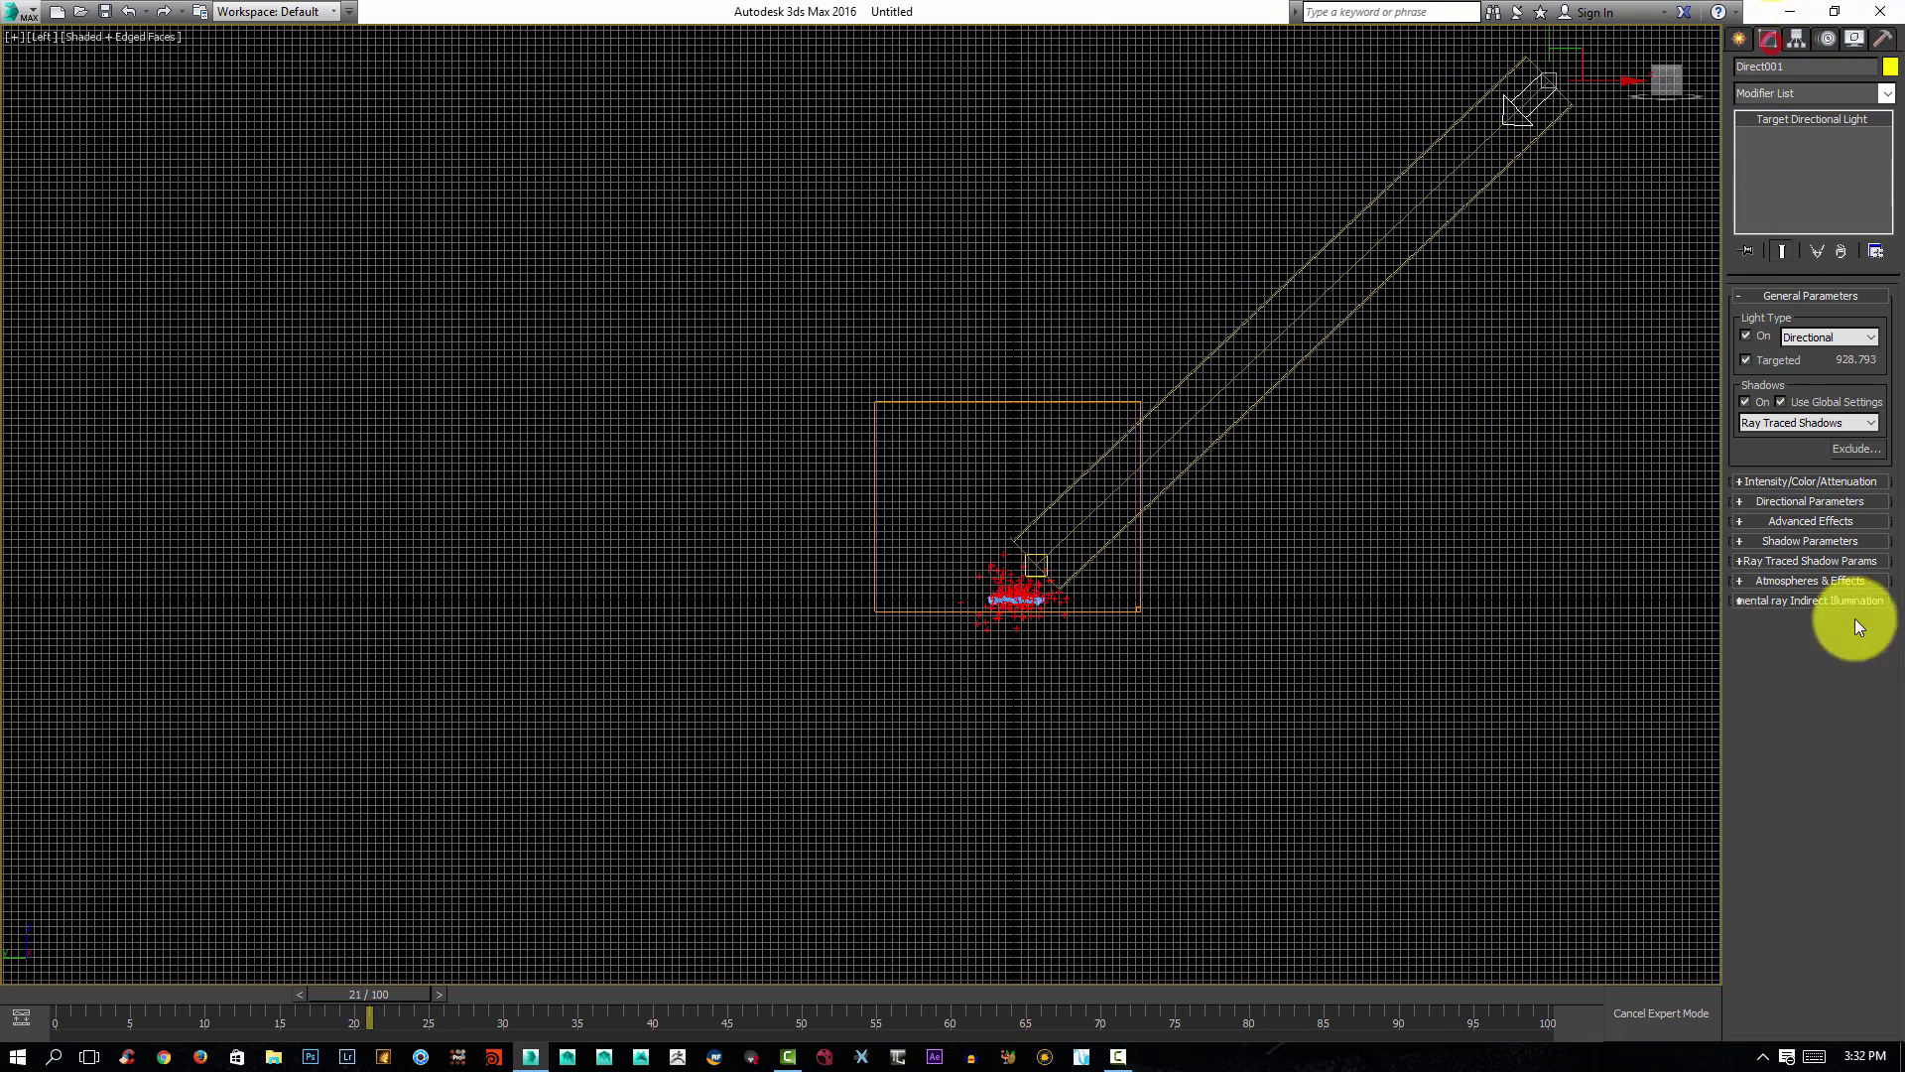
pyautogui.click(1742, 503)
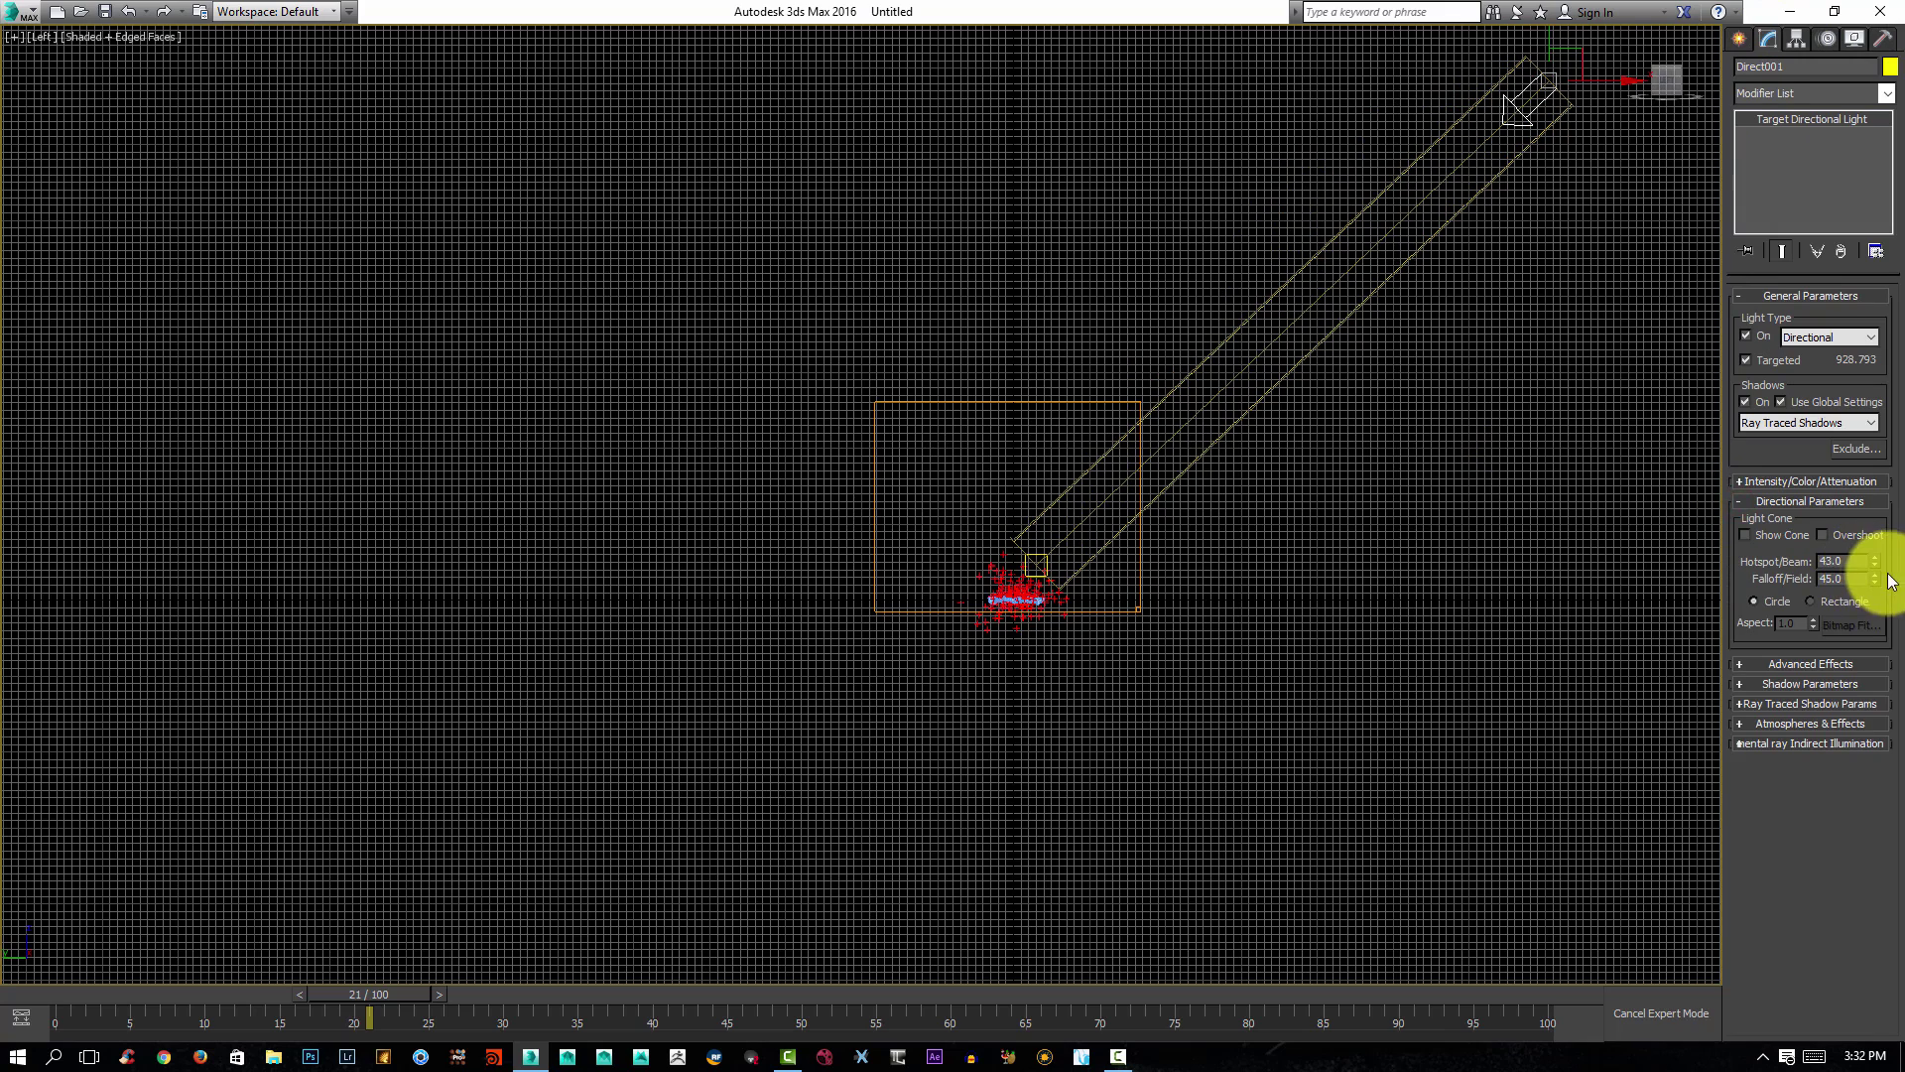
pyautogui.moveTo(1879, 585); pyautogui.dragTo(756, 468)
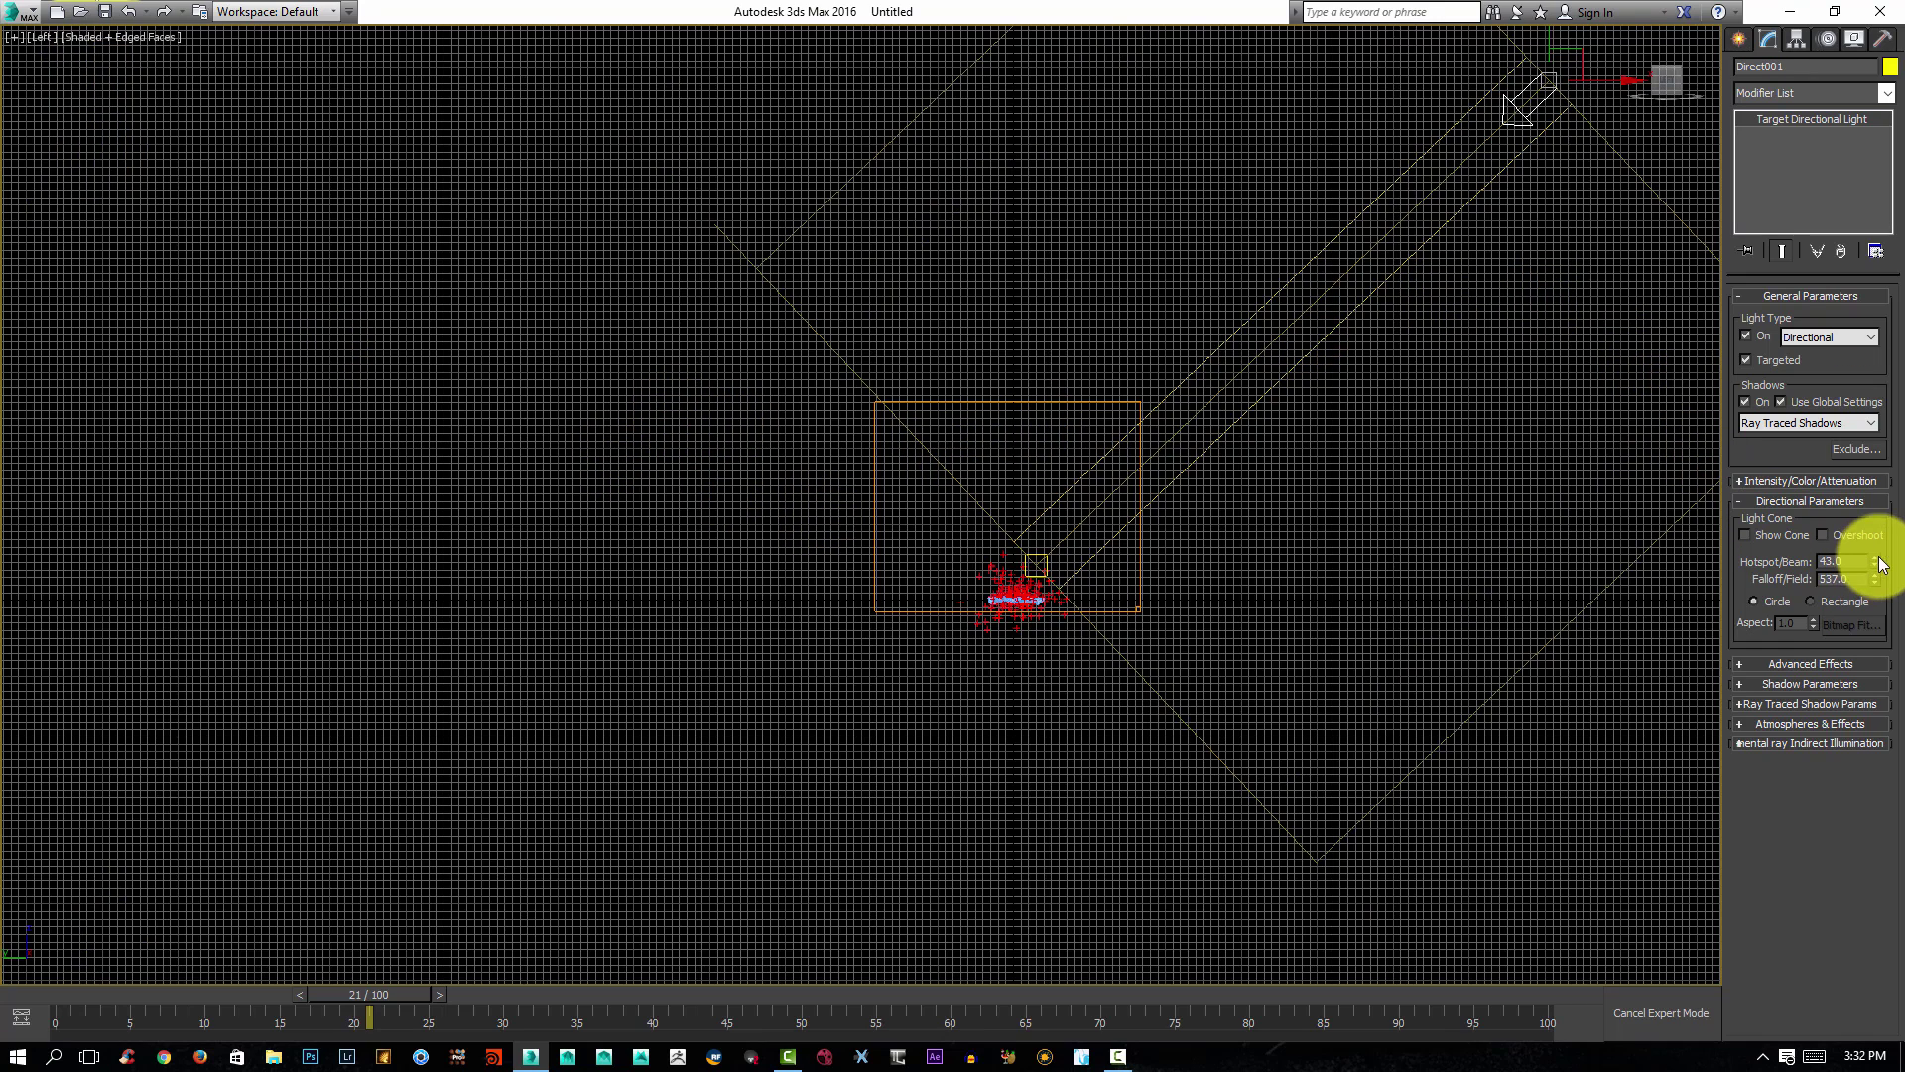
pyautogui.moveTo(1875, 559); pyautogui.dragTo(1864, 221)
pyautogui.scroll(-3, 1361, 395)
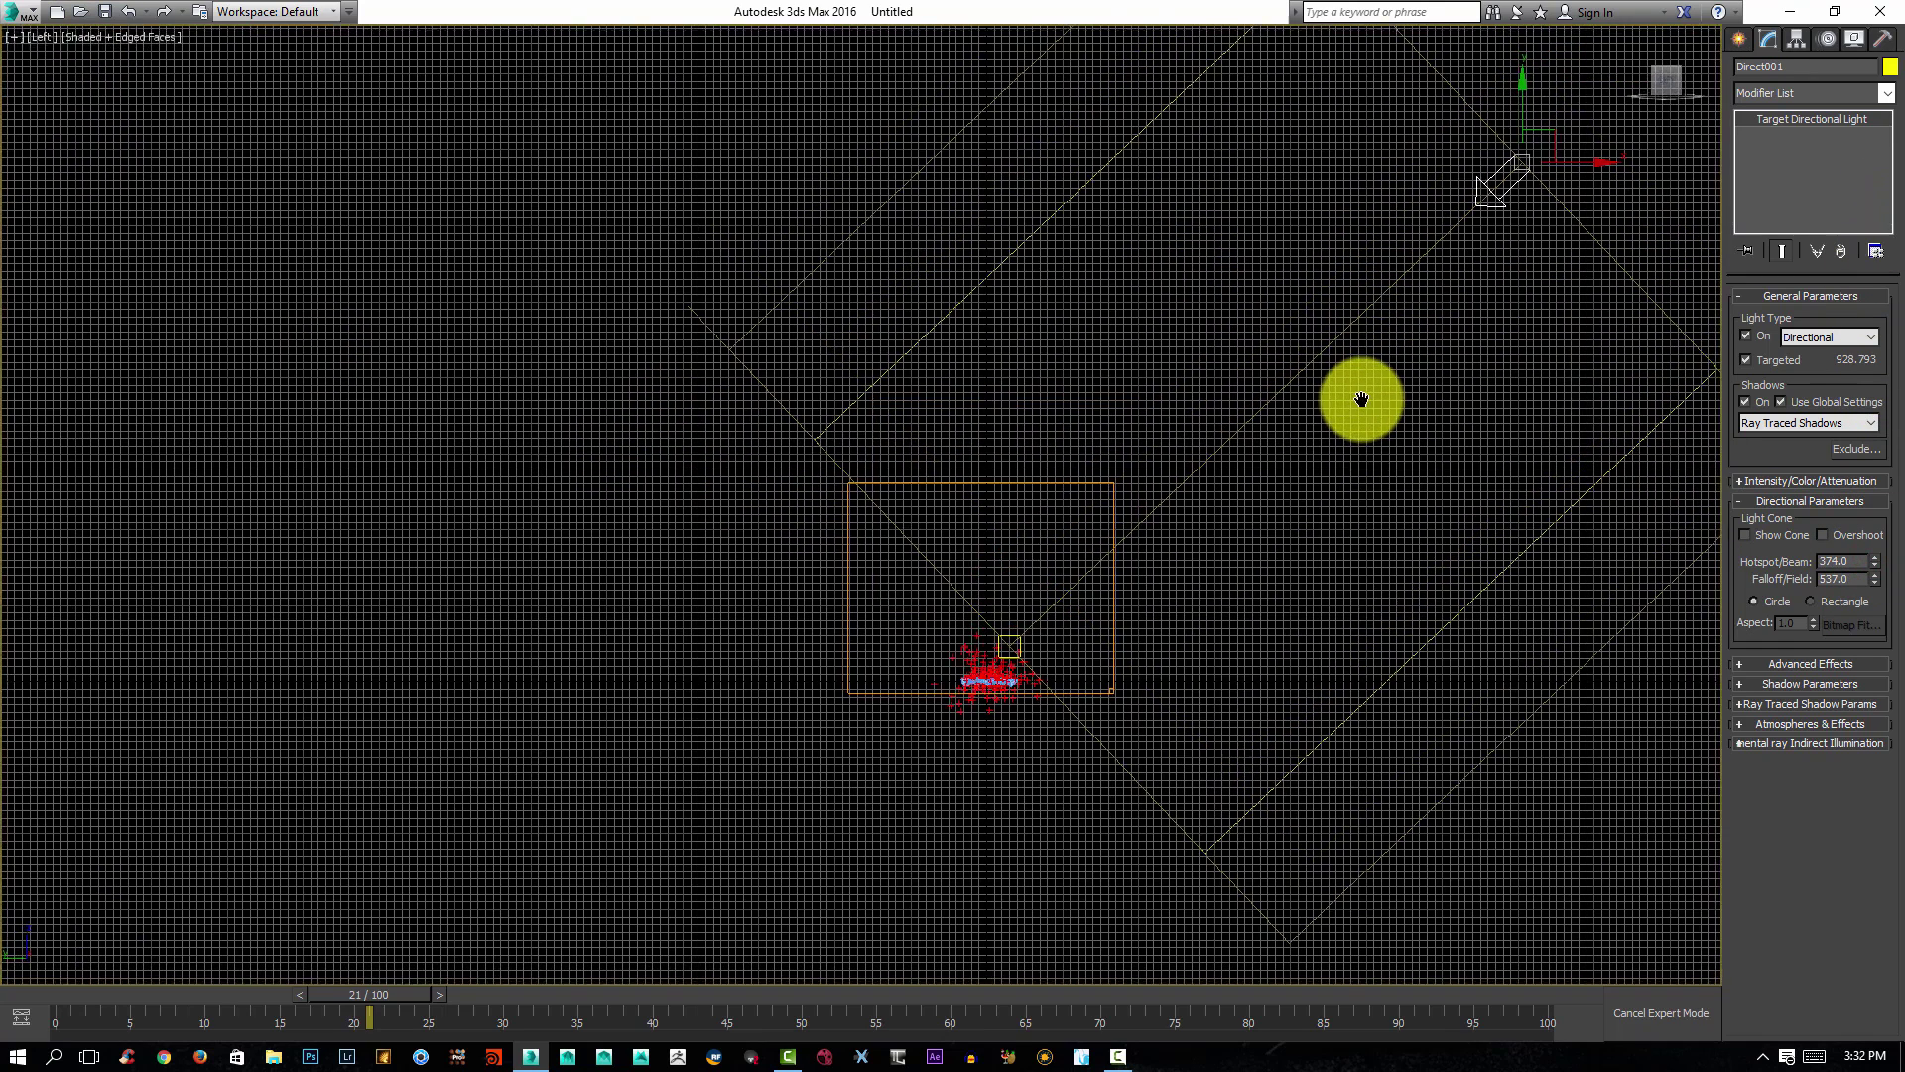
# Move the directional light sideways along X so it shines on the container from its front-left corner.
pyautogui.keyDown('alt'); pyautogui.moveTo(1370, 407); pyautogui.dragTo(1301, 463, button='middle'); pyautogui.keyUp('alt')
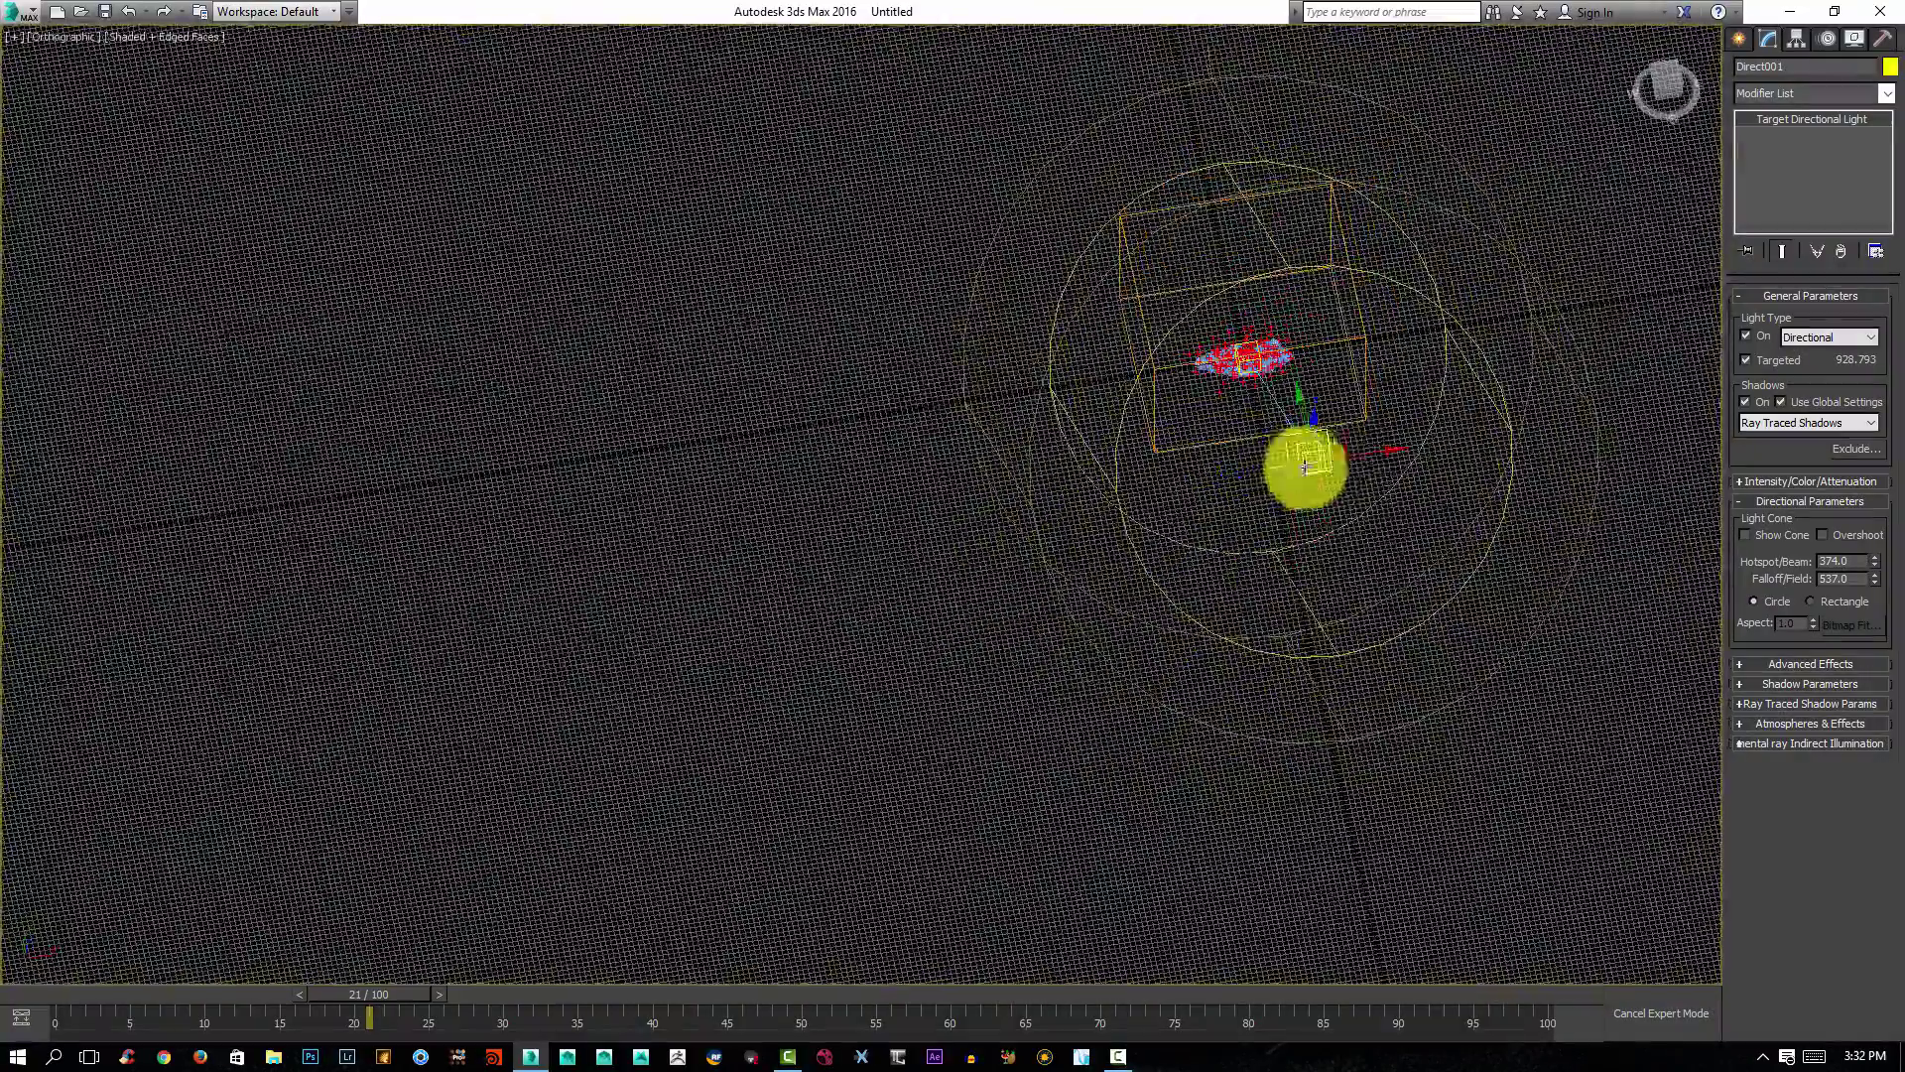
pyautogui.moveTo(1352, 459); pyautogui.dragTo(1168, 451)
pyautogui.keyDown('alt'); pyautogui.moveTo(1168, 451); pyautogui.dragTo(1247, 595, button='middle'); pyautogui.keyUp('alt')
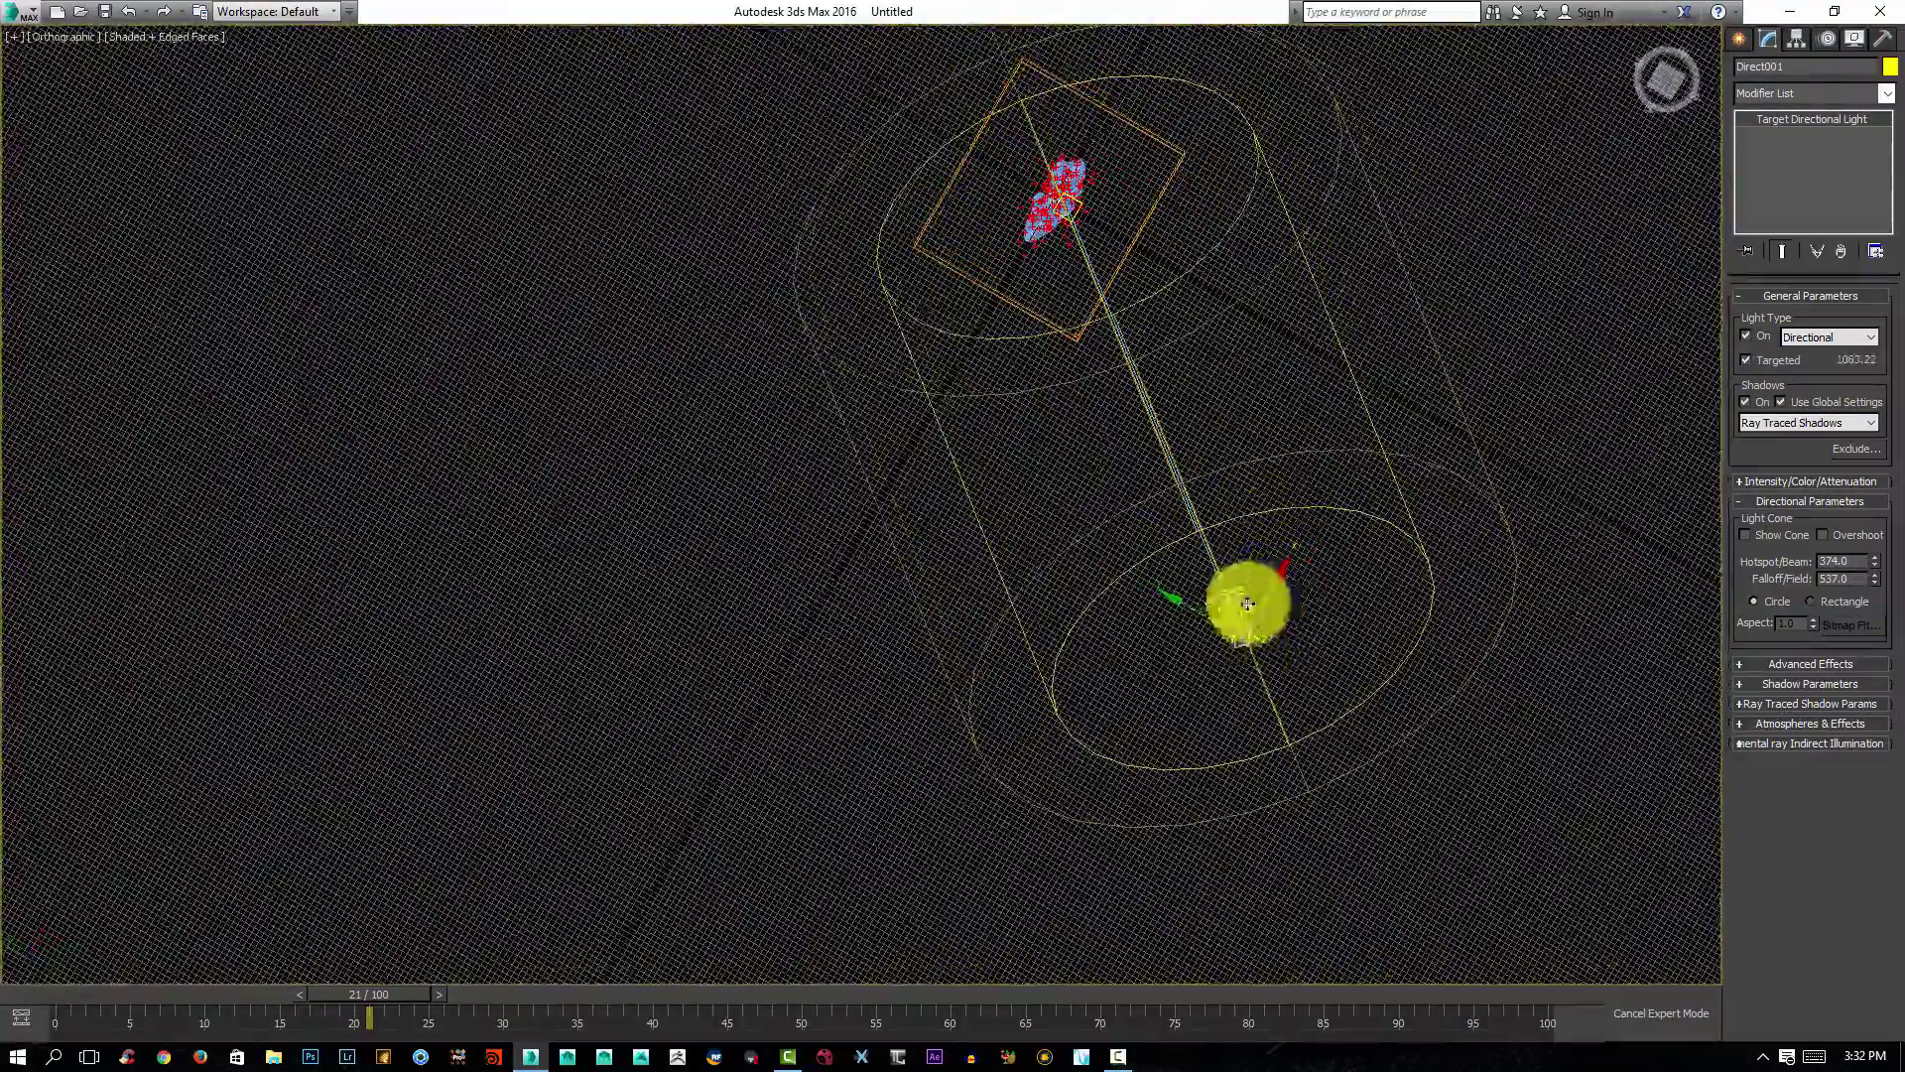
pyautogui.moveTo(1241, 599); pyautogui.dragTo(1167, 604)
pyautogui.keyDown('alt'); pyautogui.moveTo(1167, 604); pyautogui.dragTo(1333, 506, button='middle'); pyautogui.keyUp('alt')
# Increase the directional light's hotspot to 464 and falloff to 744 to cover the container, and deselect the light.
pyautogui.moveTo(1874, 562); pyautogui.dragTo(1875, 480)
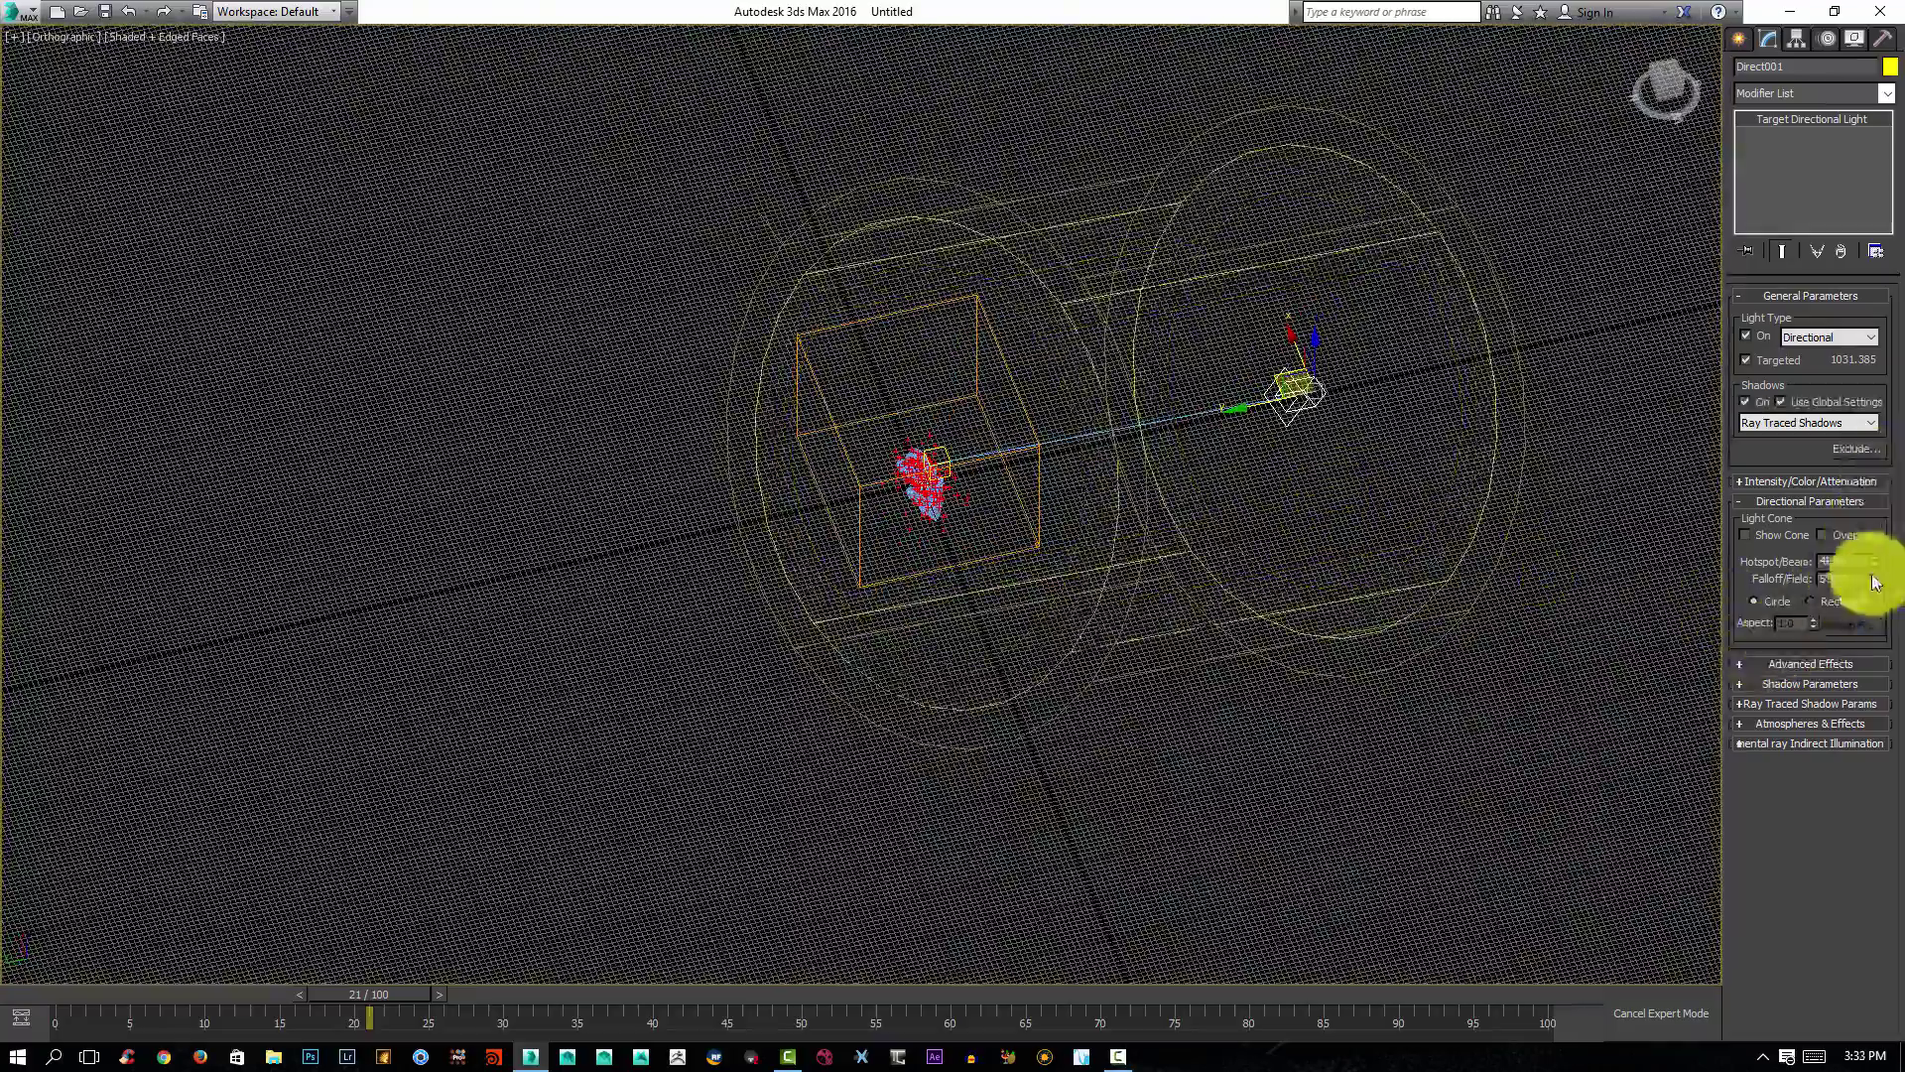
pyautogui.keyDown('alt'); pyautogui.moveTo(1042, 387); pyautogui.dragTo(1220, 931, button='middle'); pyautogui.keyUp('alt')
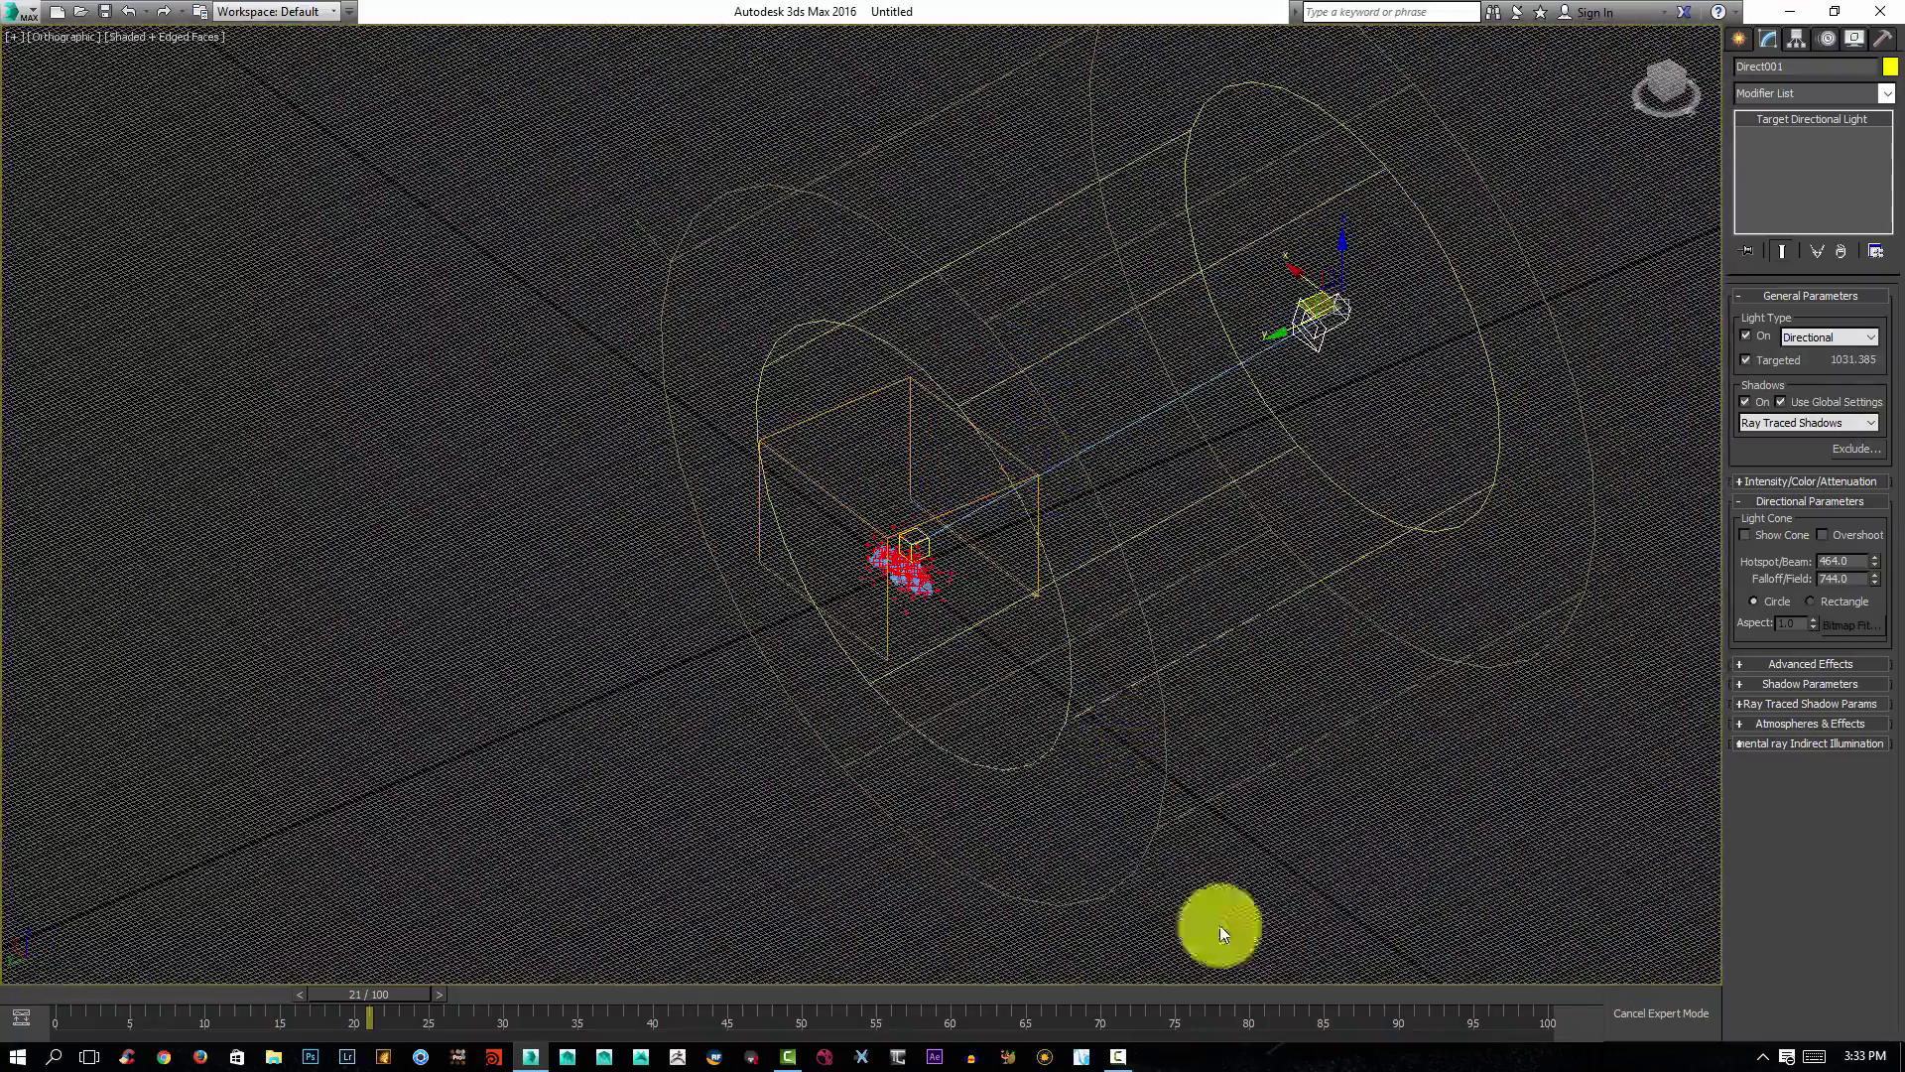
pyautogui.click(1374, 871)
# Create a standard Target camera in the Top view, placed in front of the FumeFX container and aimed straight back along Y at it.
pyautogui.moveTo(1121, 671); pyautogui.dragTo(1137, 698, button='middle')
pyautogui.press('t')
pyautogui.scroll(-3, 990, 521)
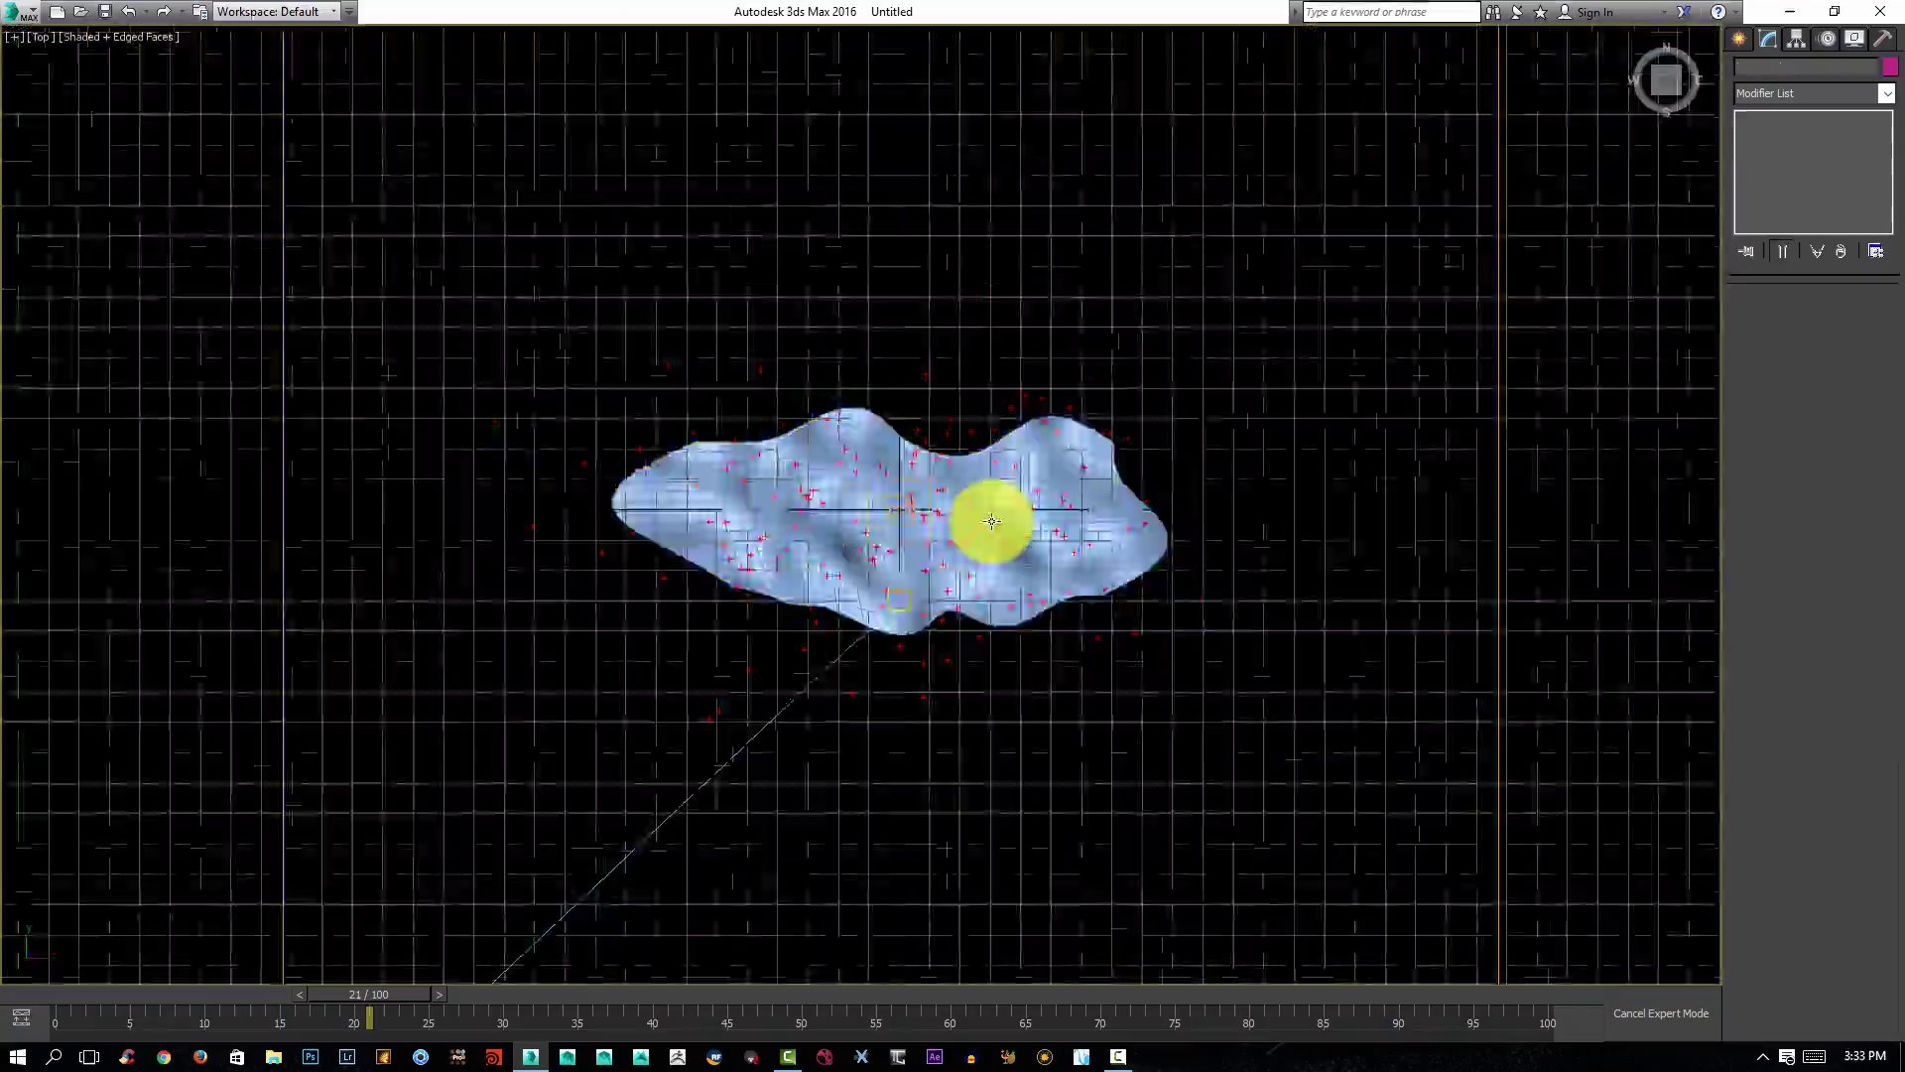
pyautogui.scroll(-6, 991, 521)
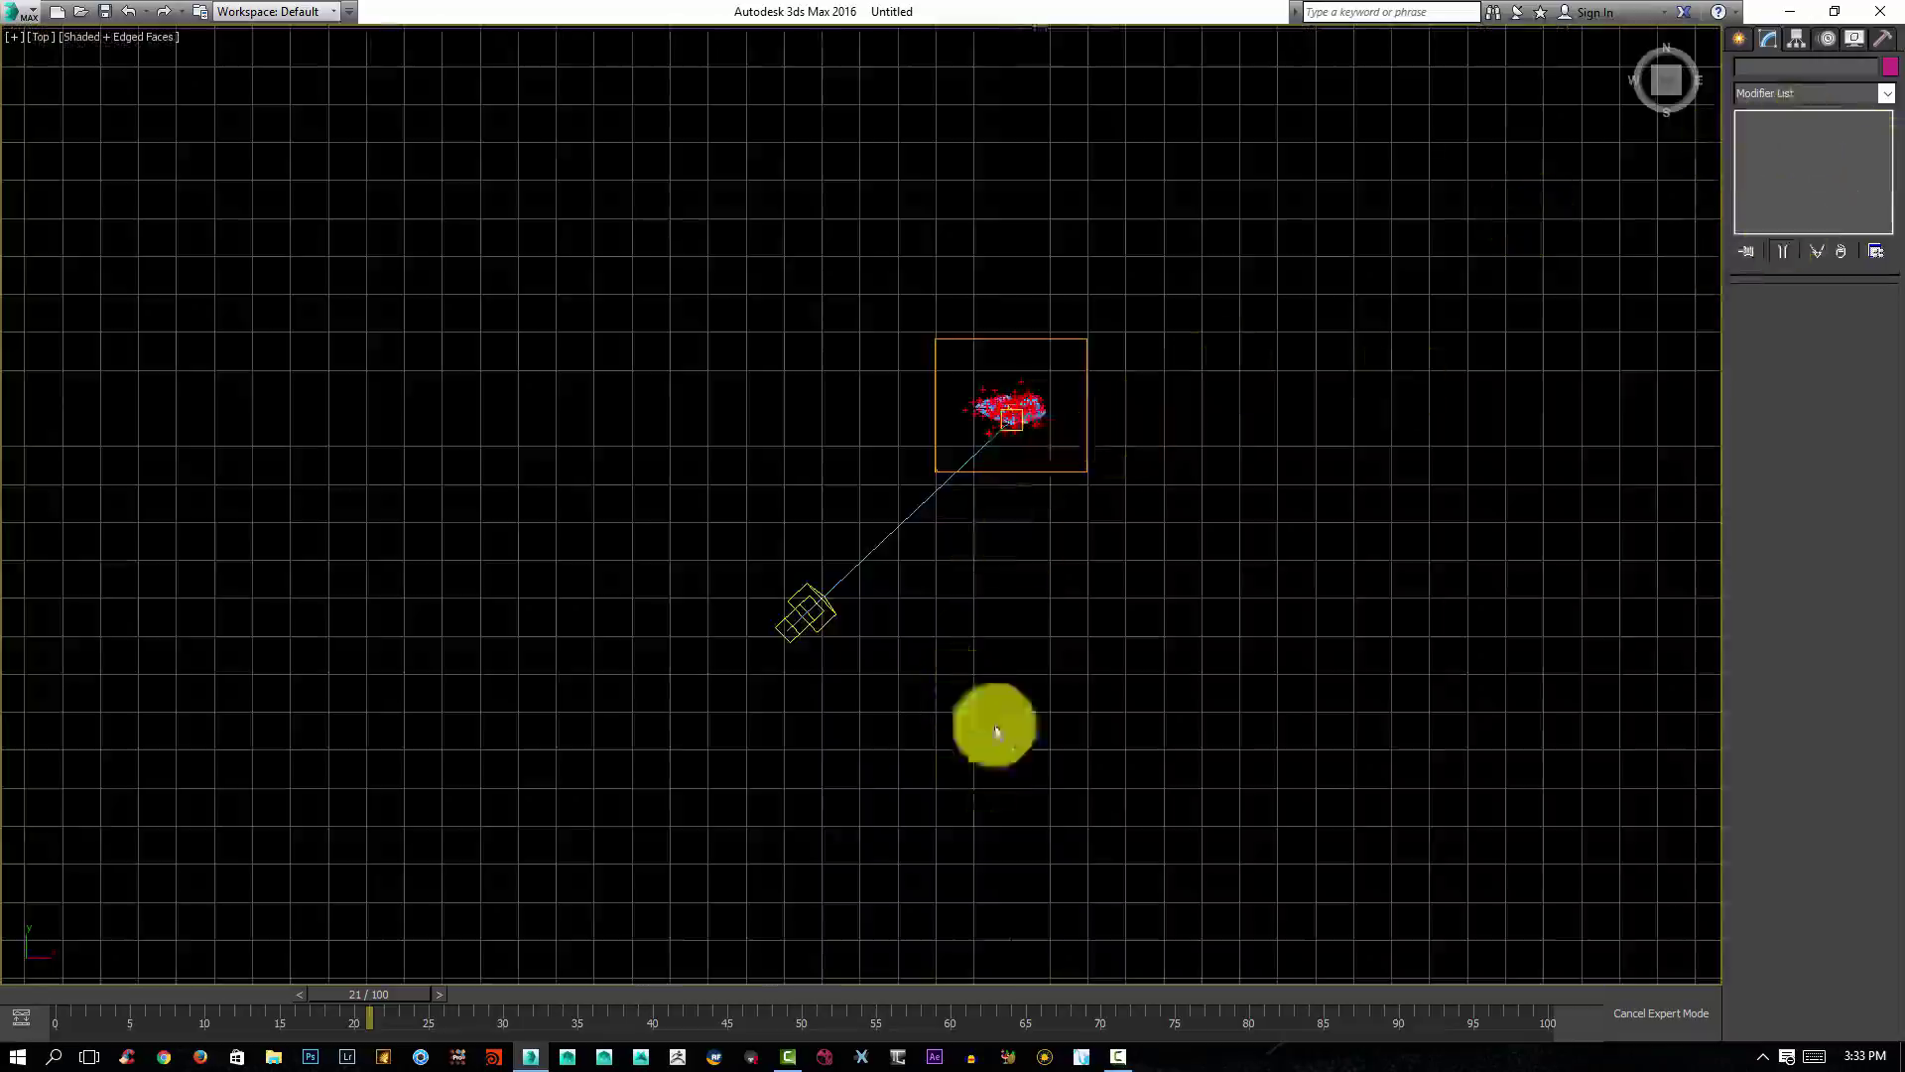
pyautogui.click(1744, 40)
pyautogui.click(1817, 70)
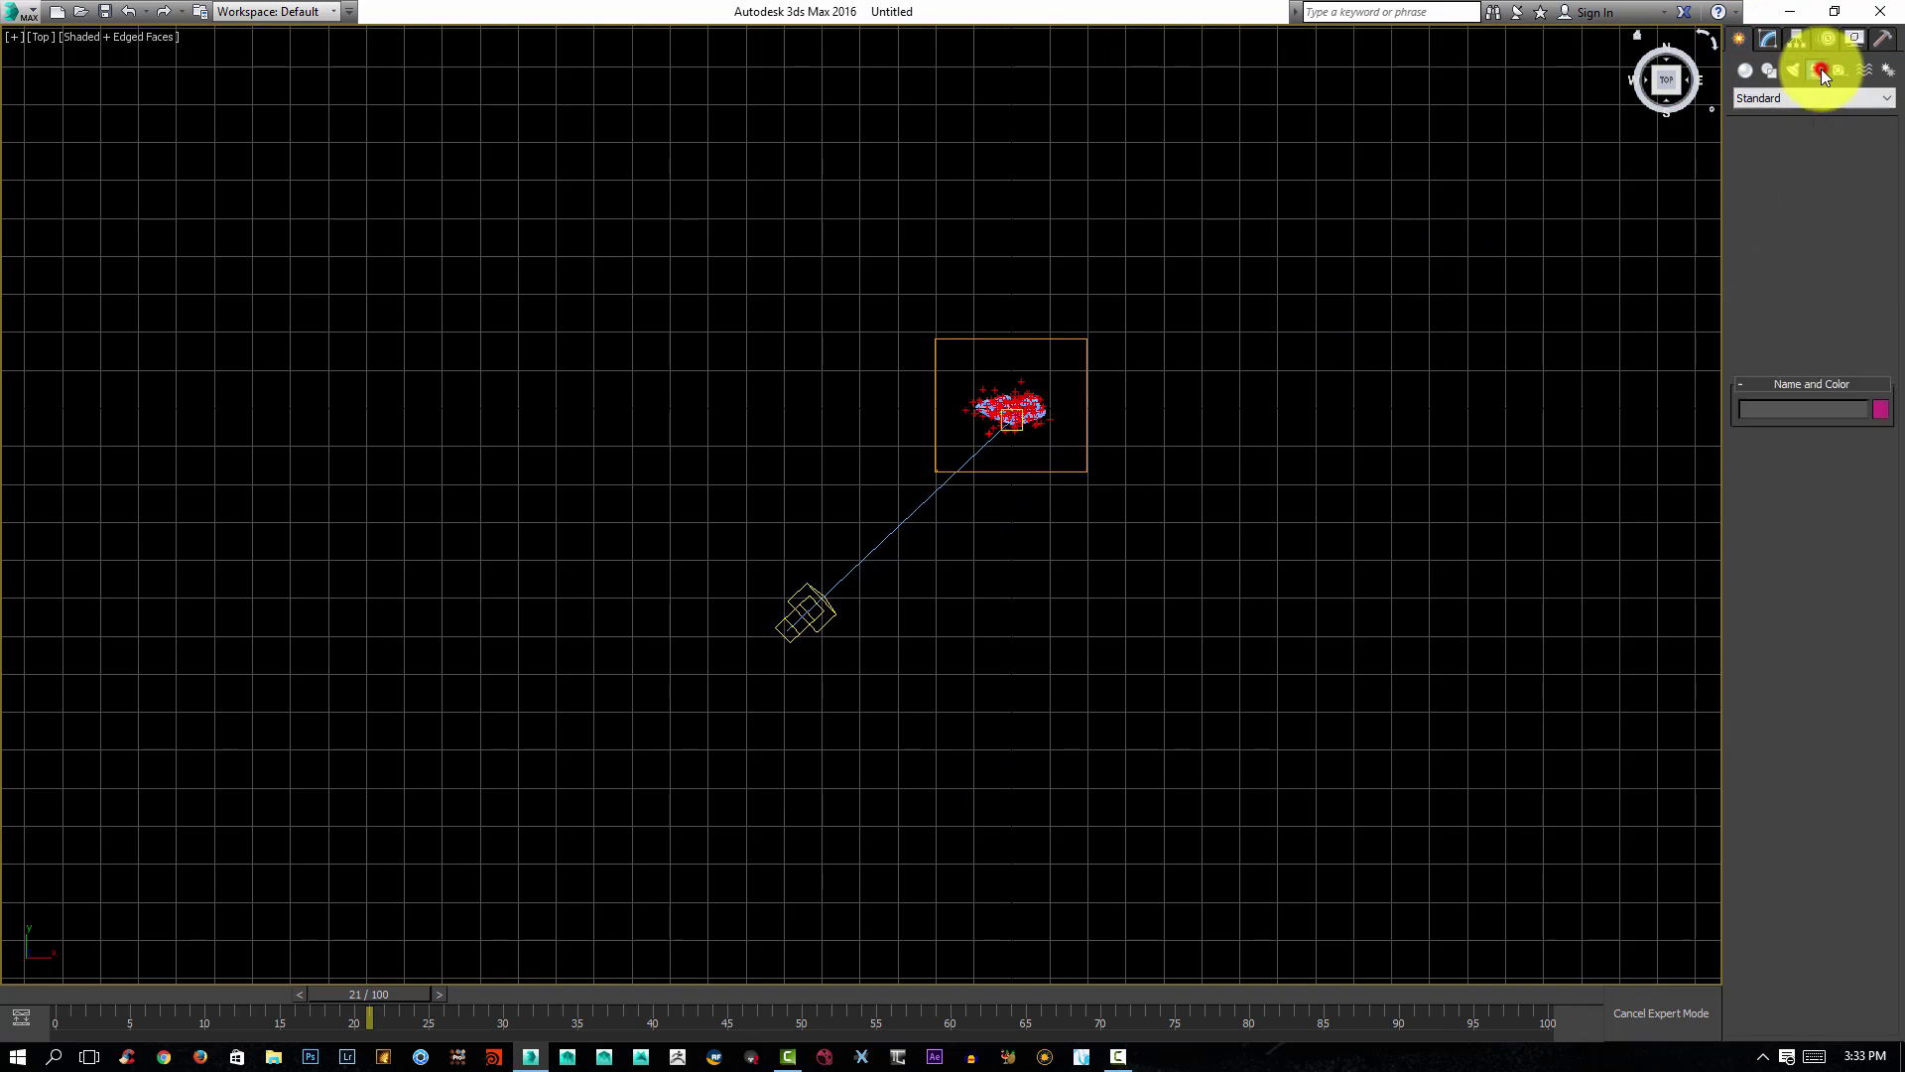
pyautogui.click(1772, 164)
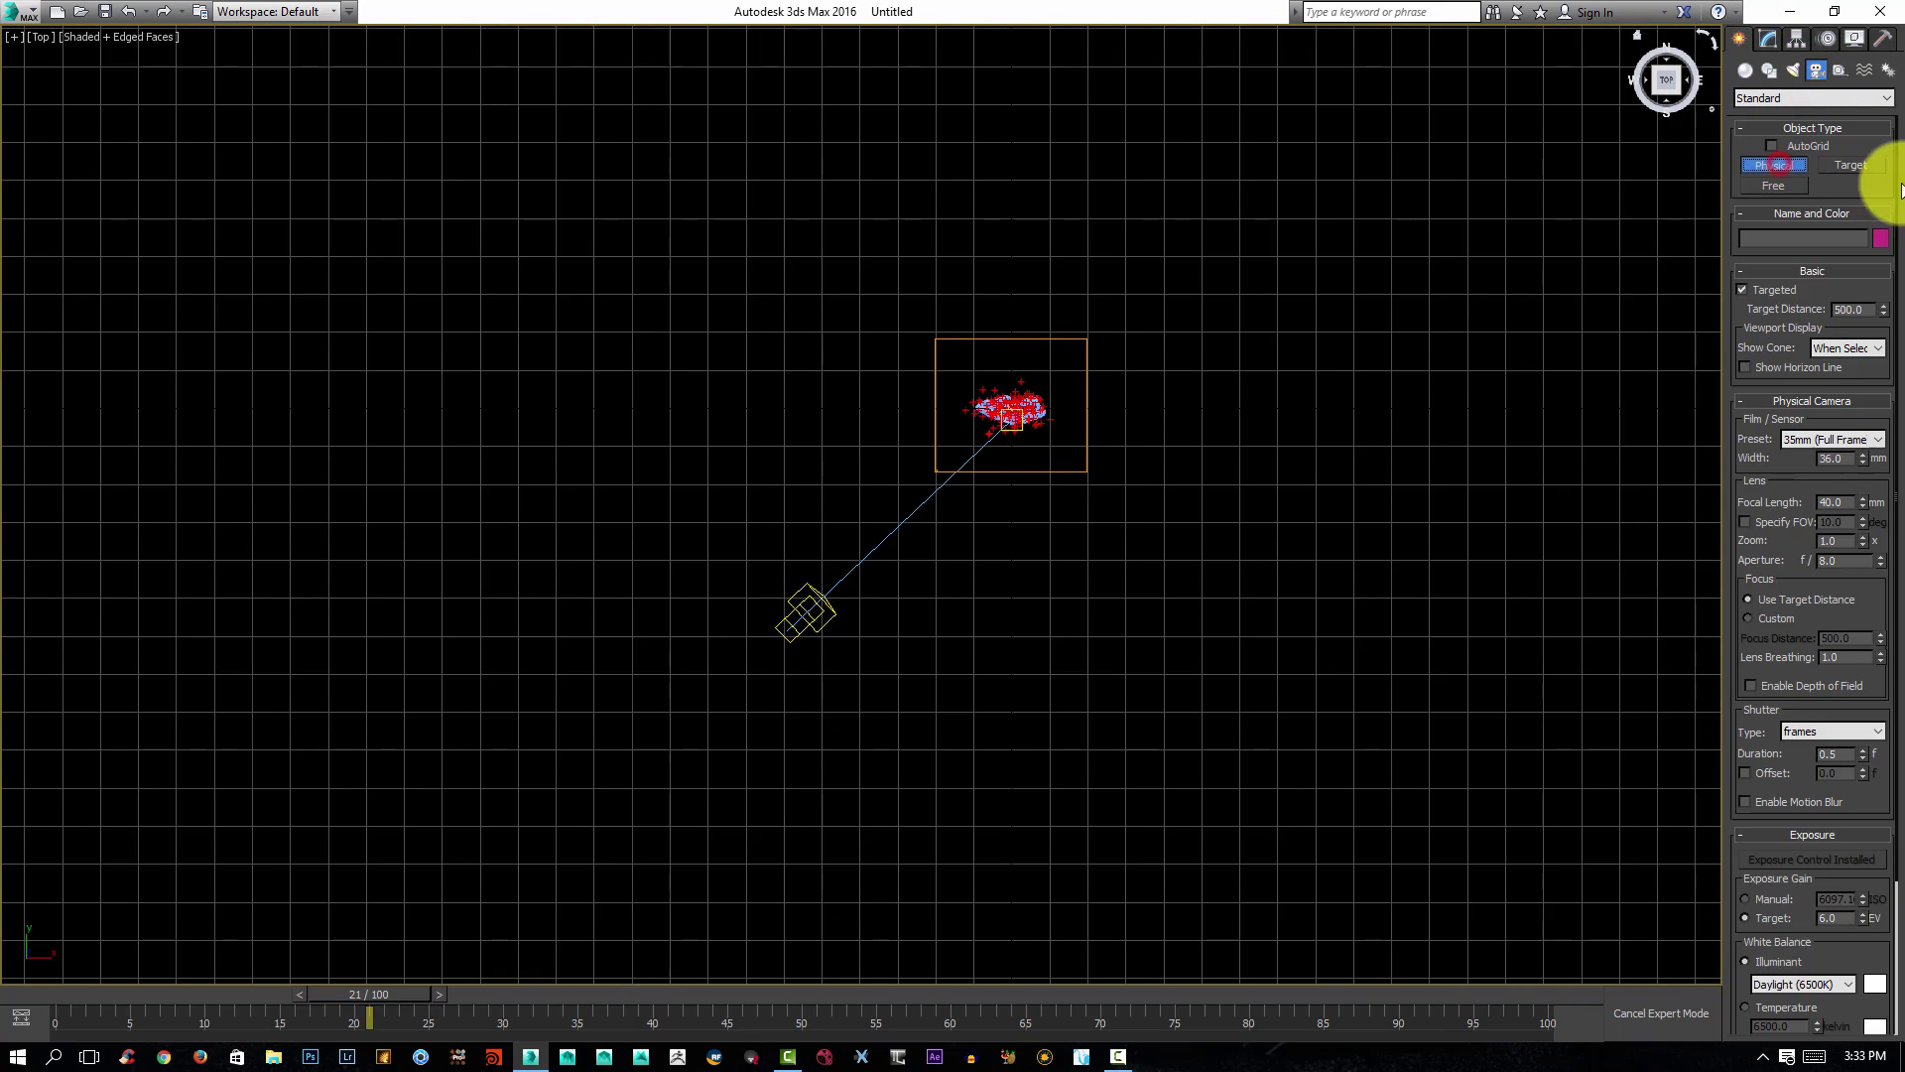
pyautogui.click(1852, 165)
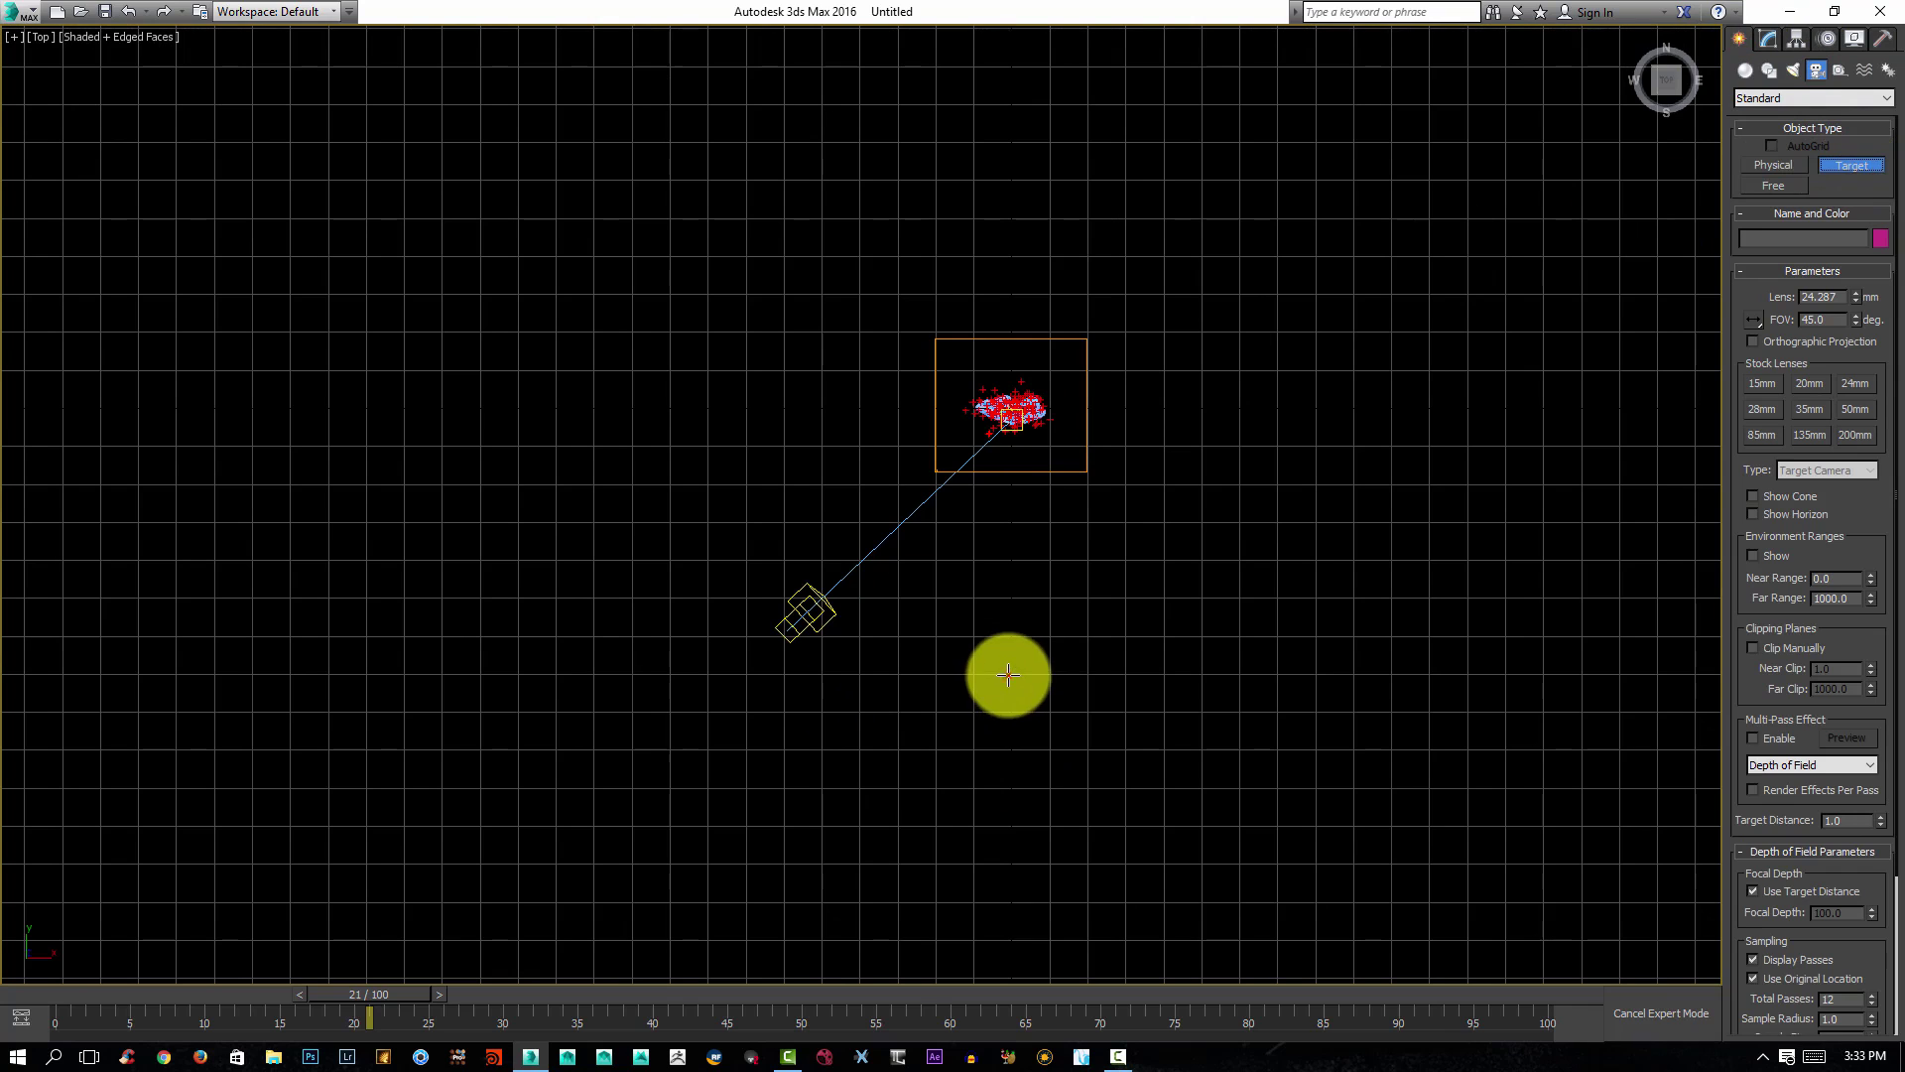
pyautogui.moveTo(1008, 675); pyautogui.dragTo(1006, 457)
pyautogui.rightClick(1004, 453)
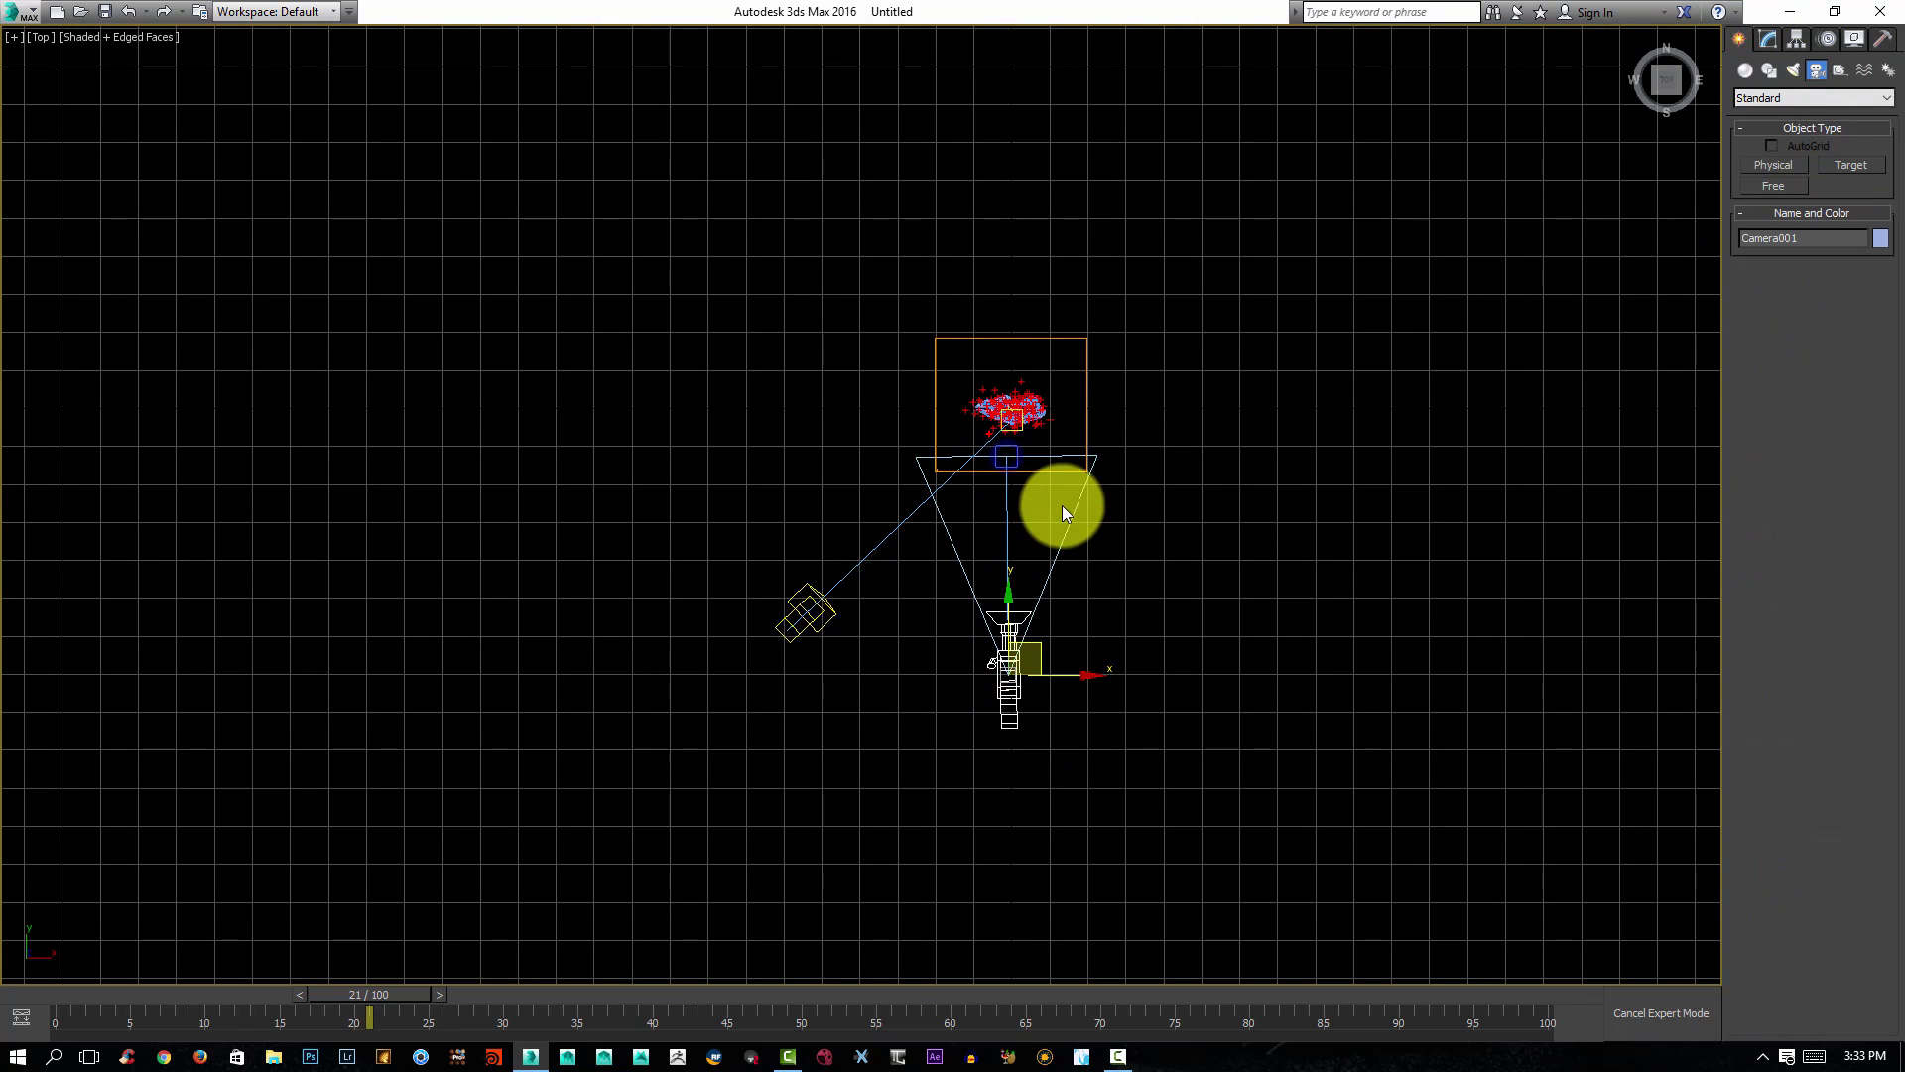
# Move the camera's target back along Y onto the middle of the particle emitter.
pyautogui.click(1012, 462)
pyautogui.scroll(5, 1042, 486)
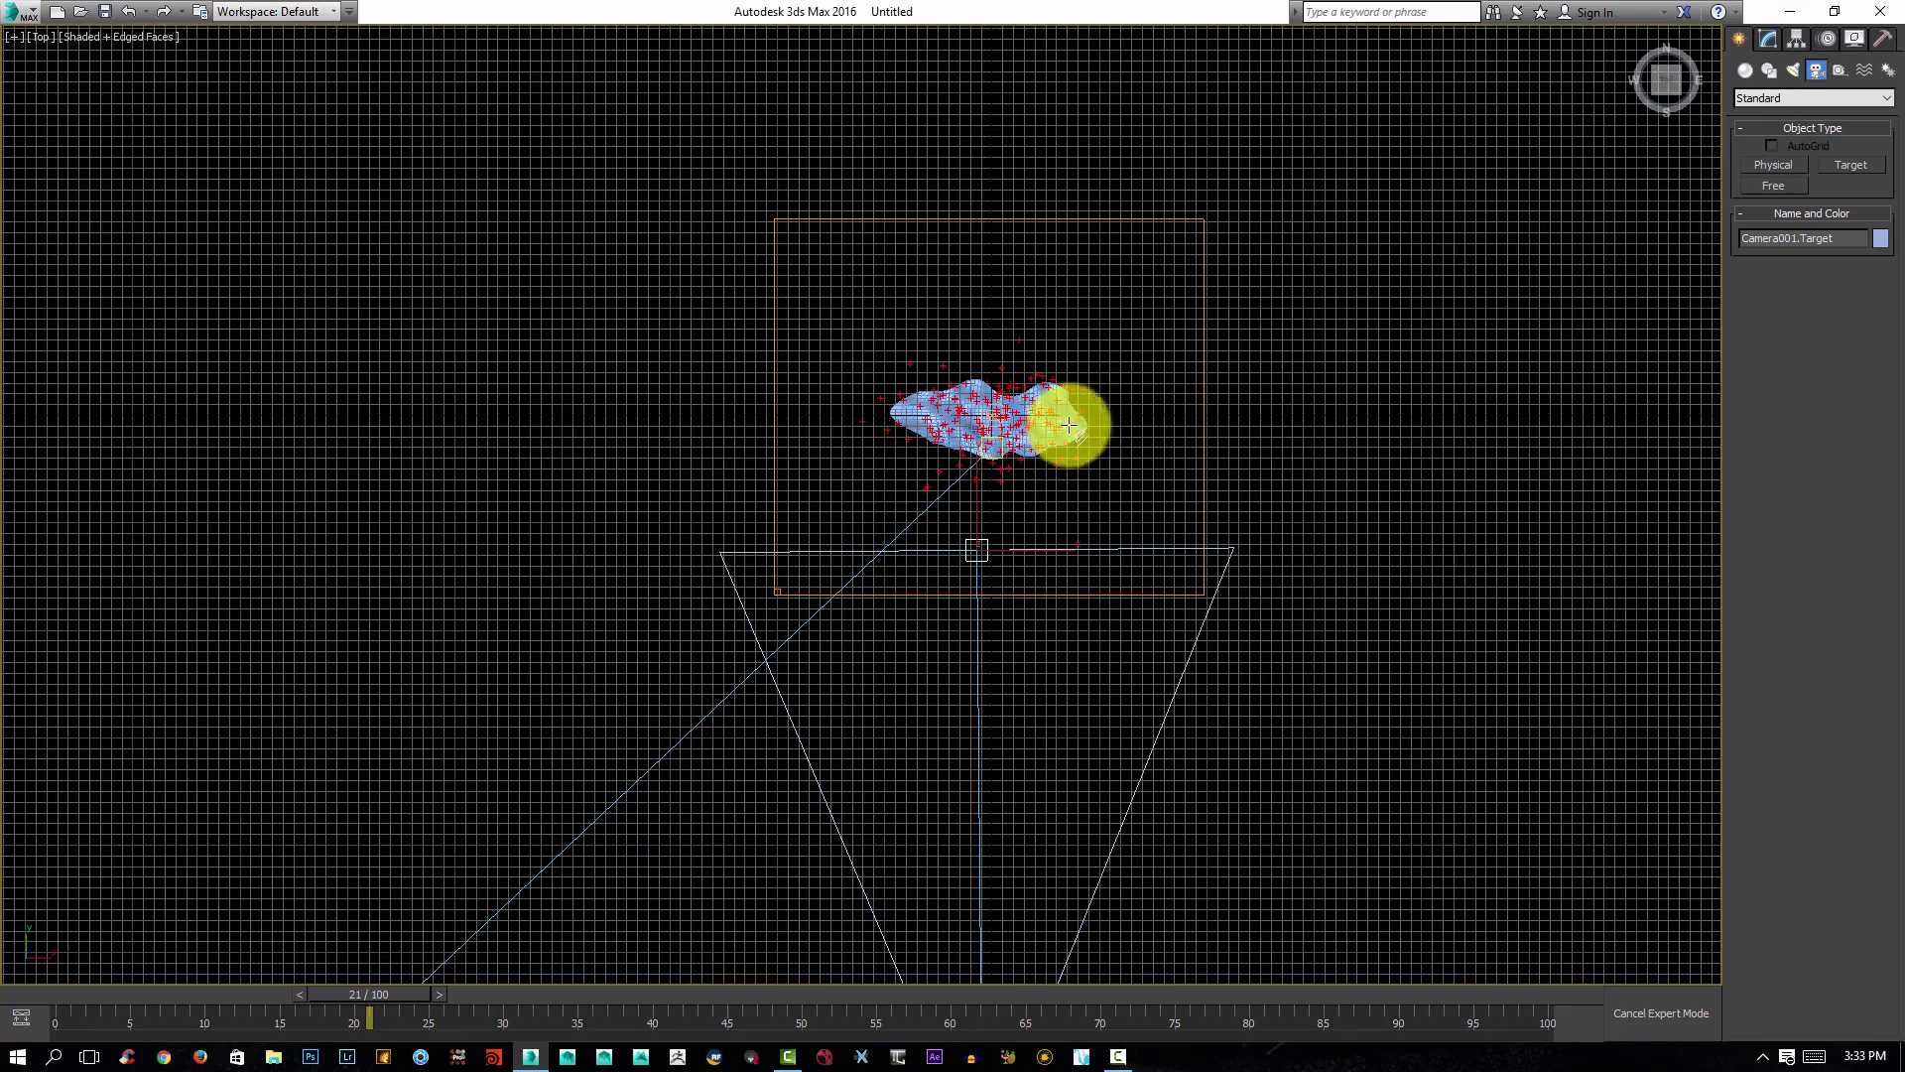
pyautogui.scroll(-4, 1075, 425)
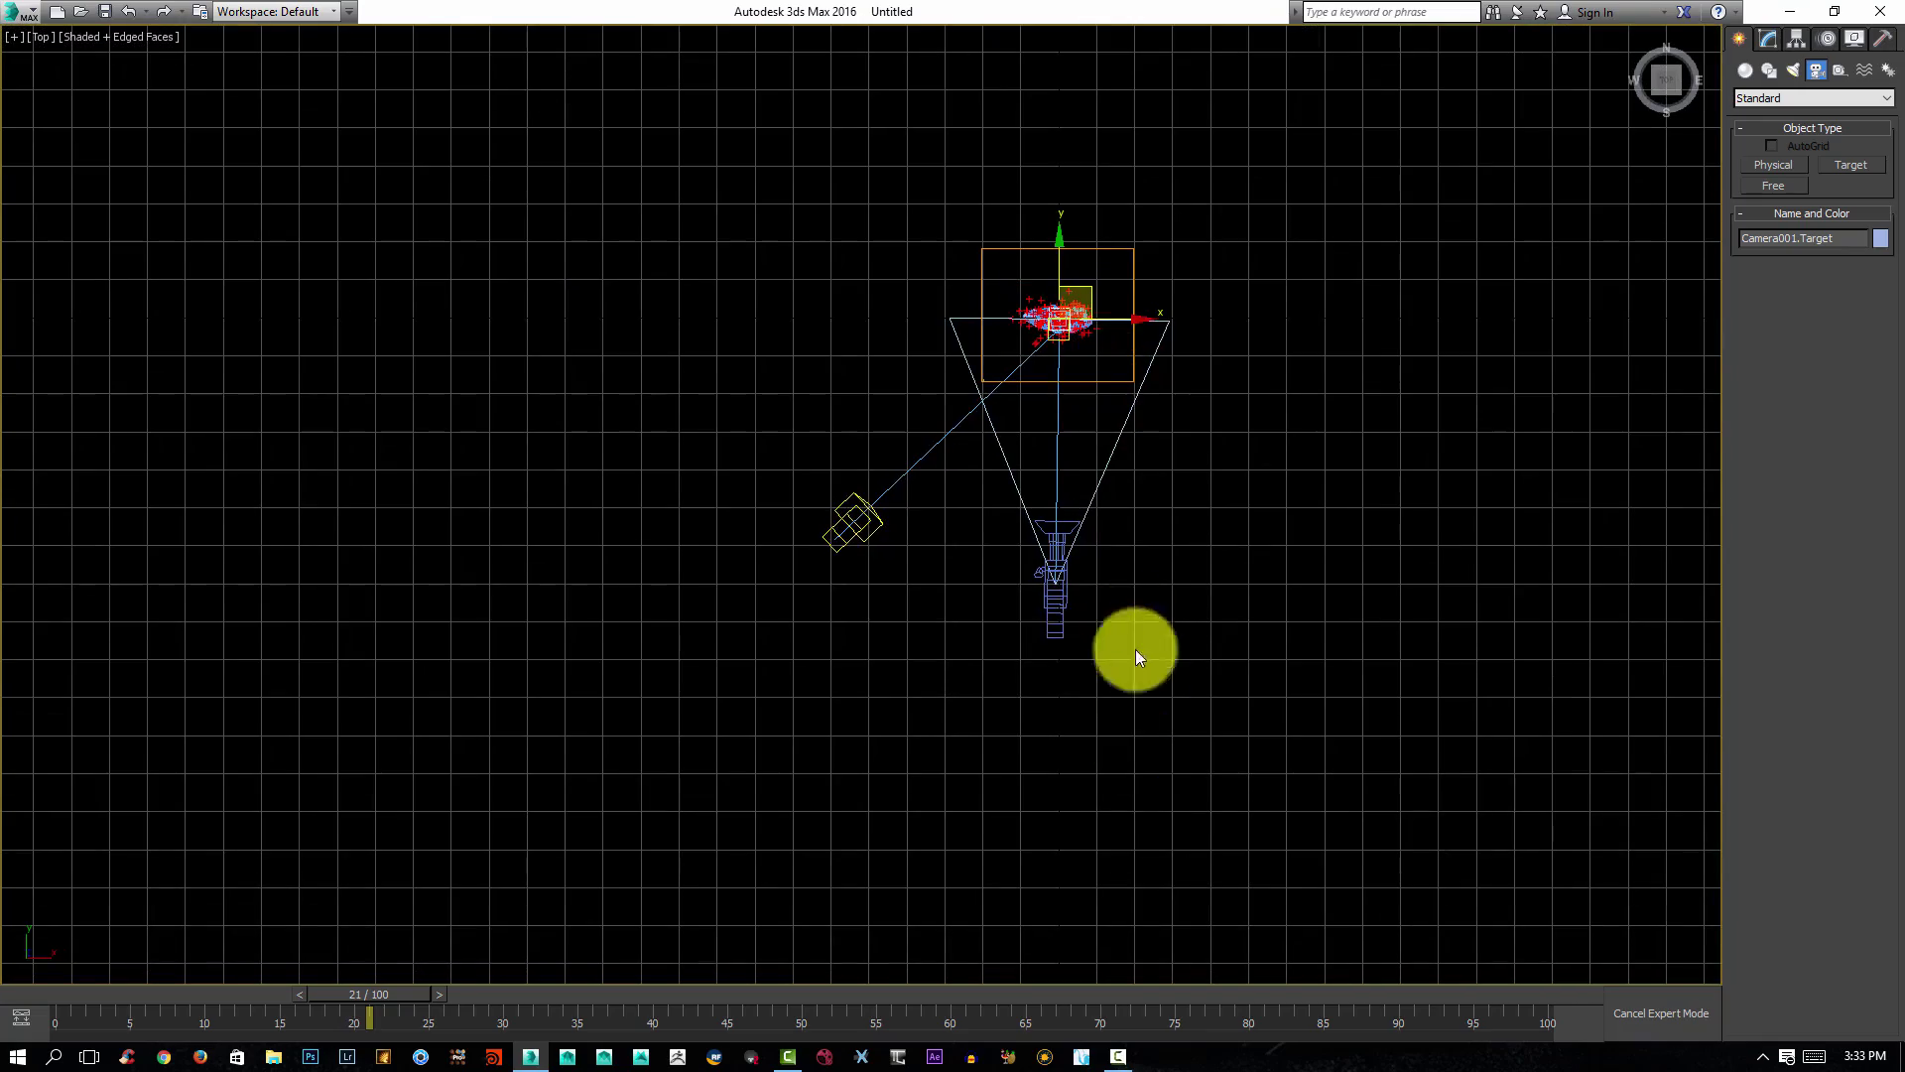
# Set the camera's absolute world X position to 0 and look at the scene through the camera.
pyautogui.moveTo(1049, 656); pyautogui.dragTo(1161, 602)
pyautogui.click(1055, 591)
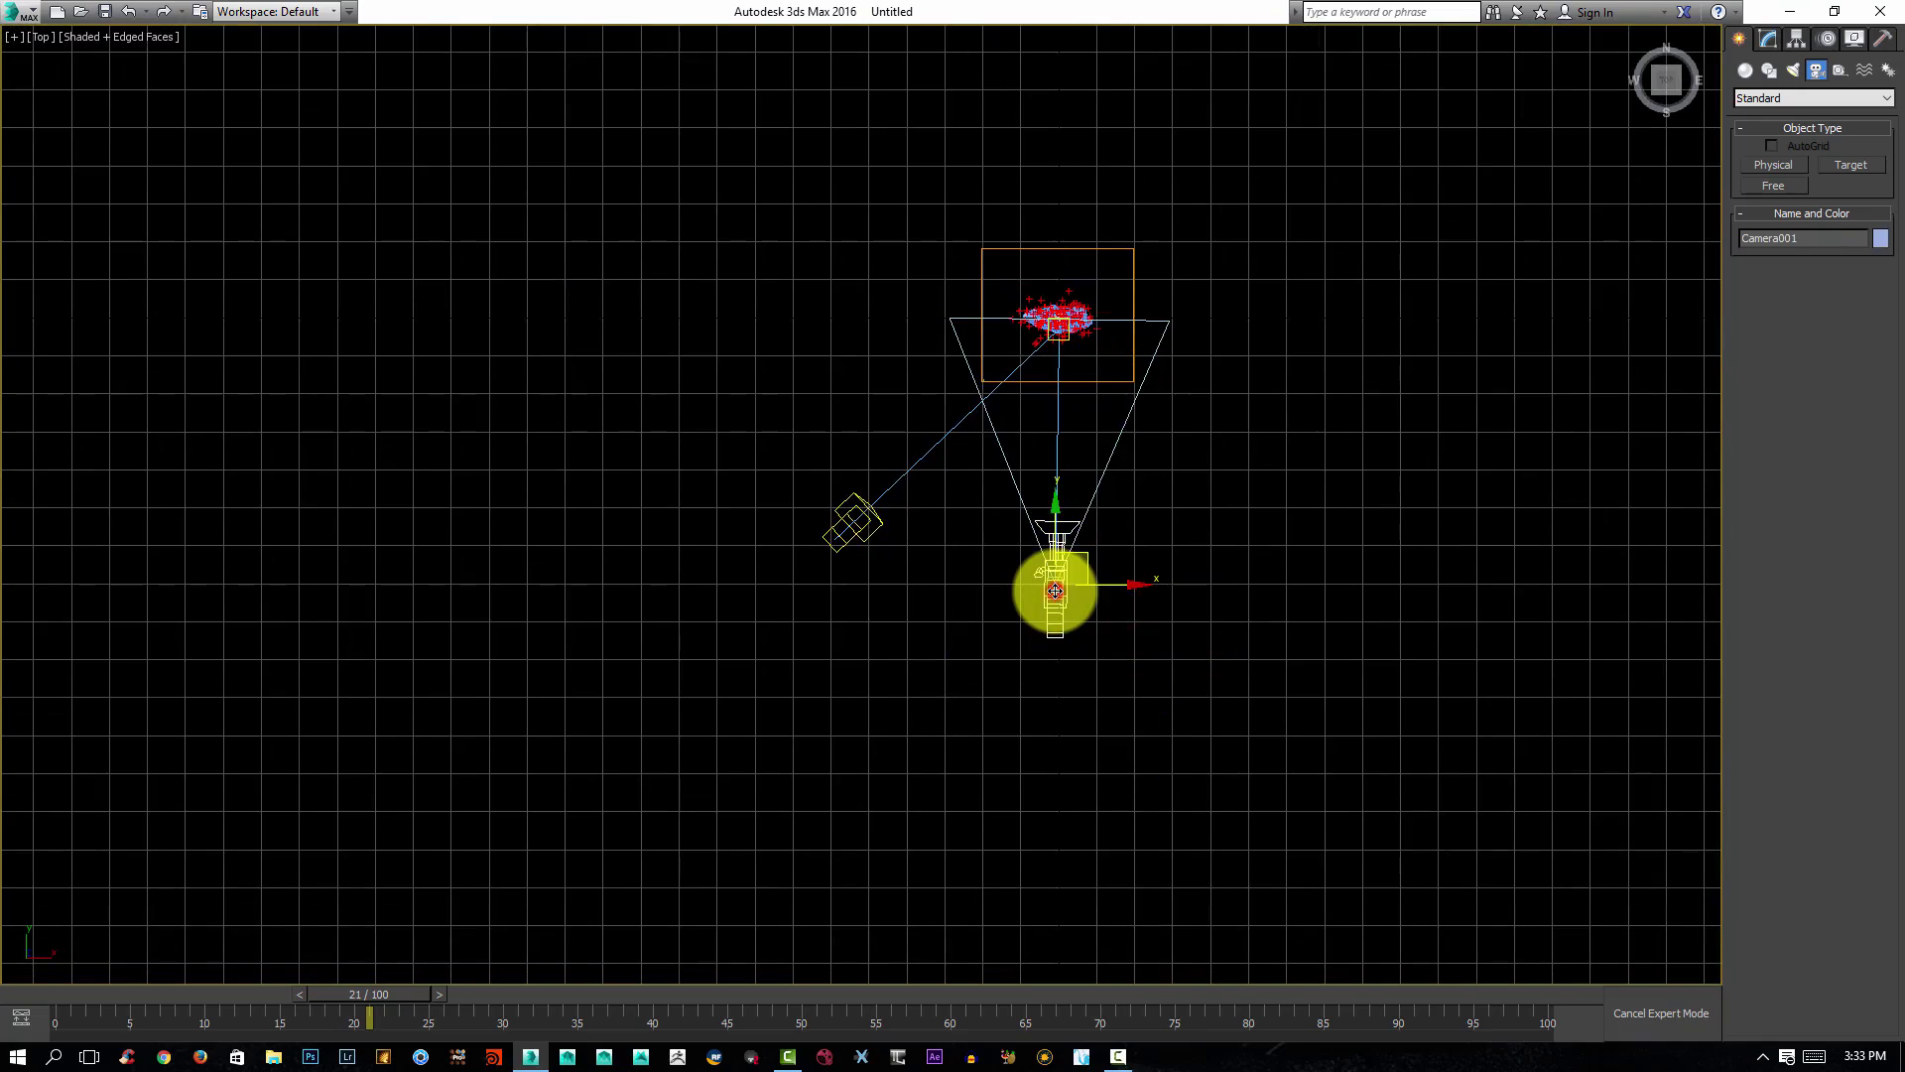
pyautogui.press('F12')
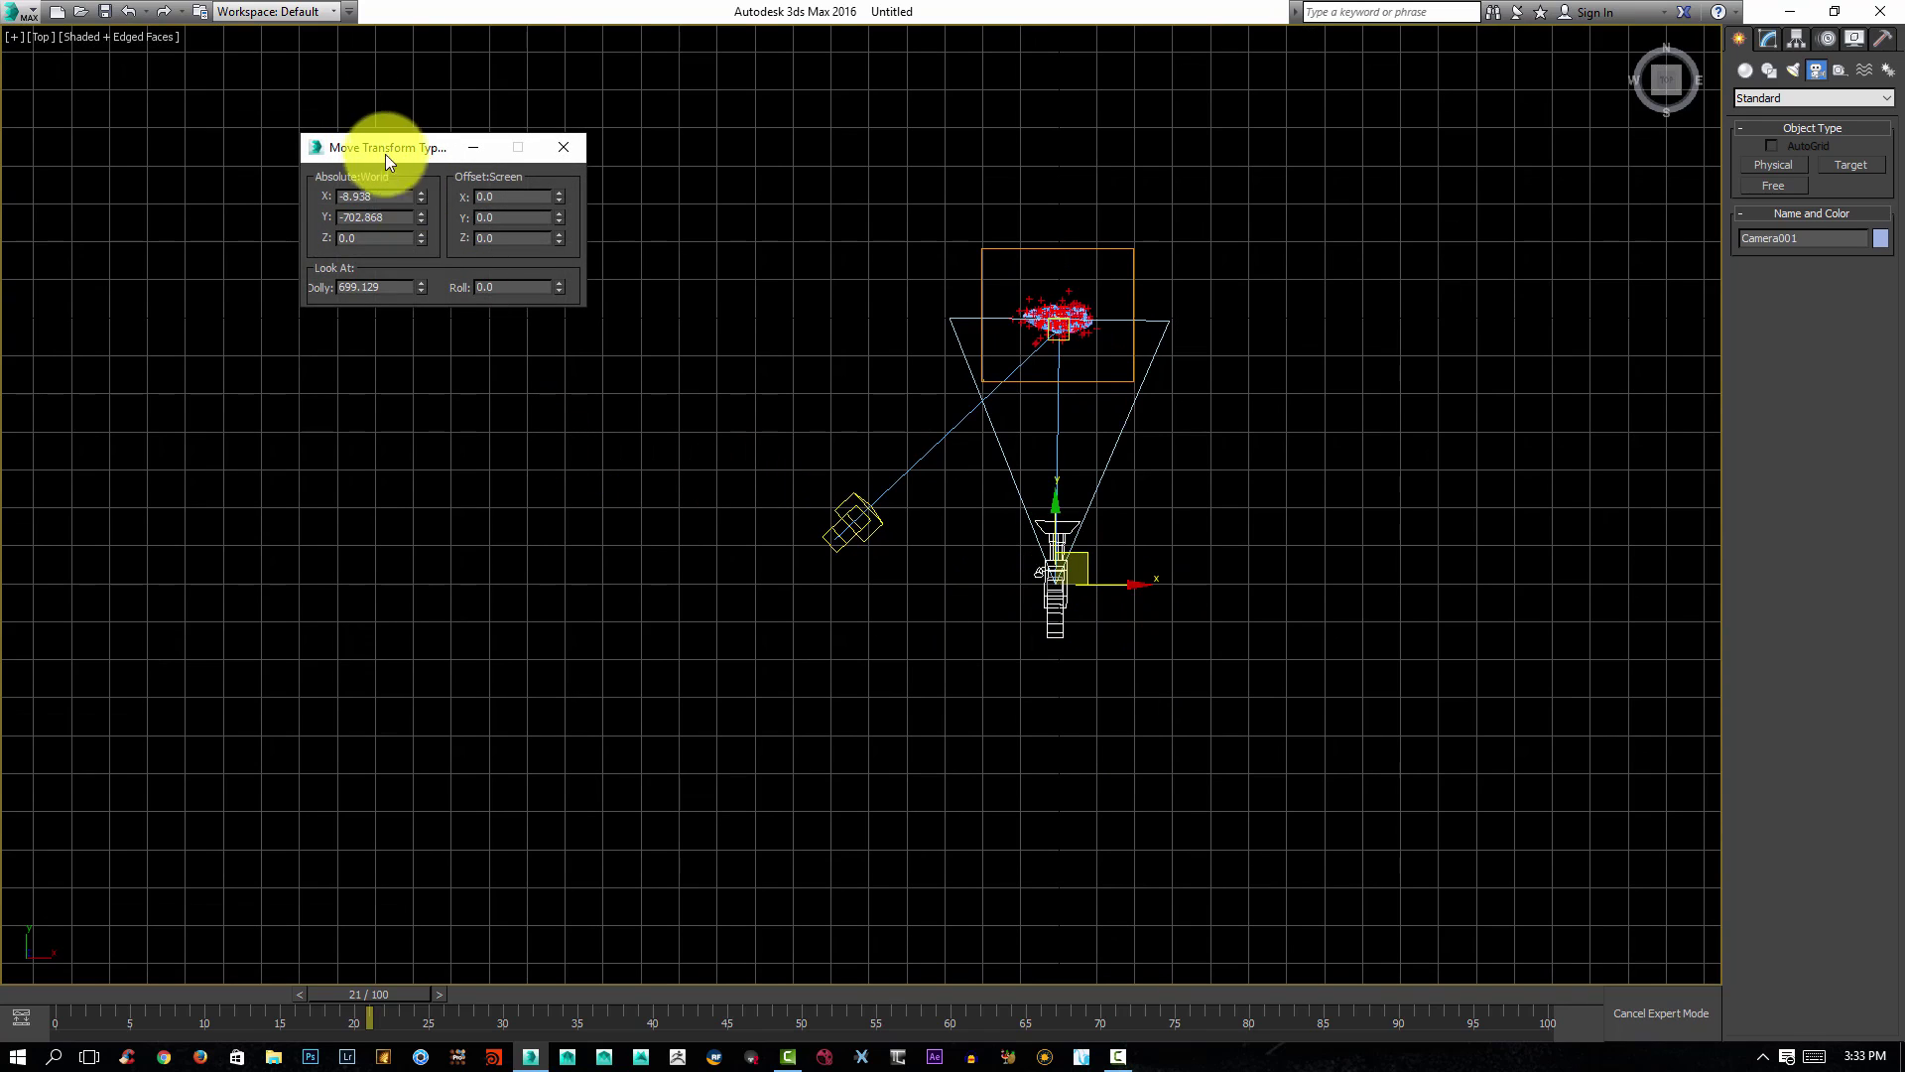
pyautogui.rightClick(421, 200)
pyautogui.click(559, 149)
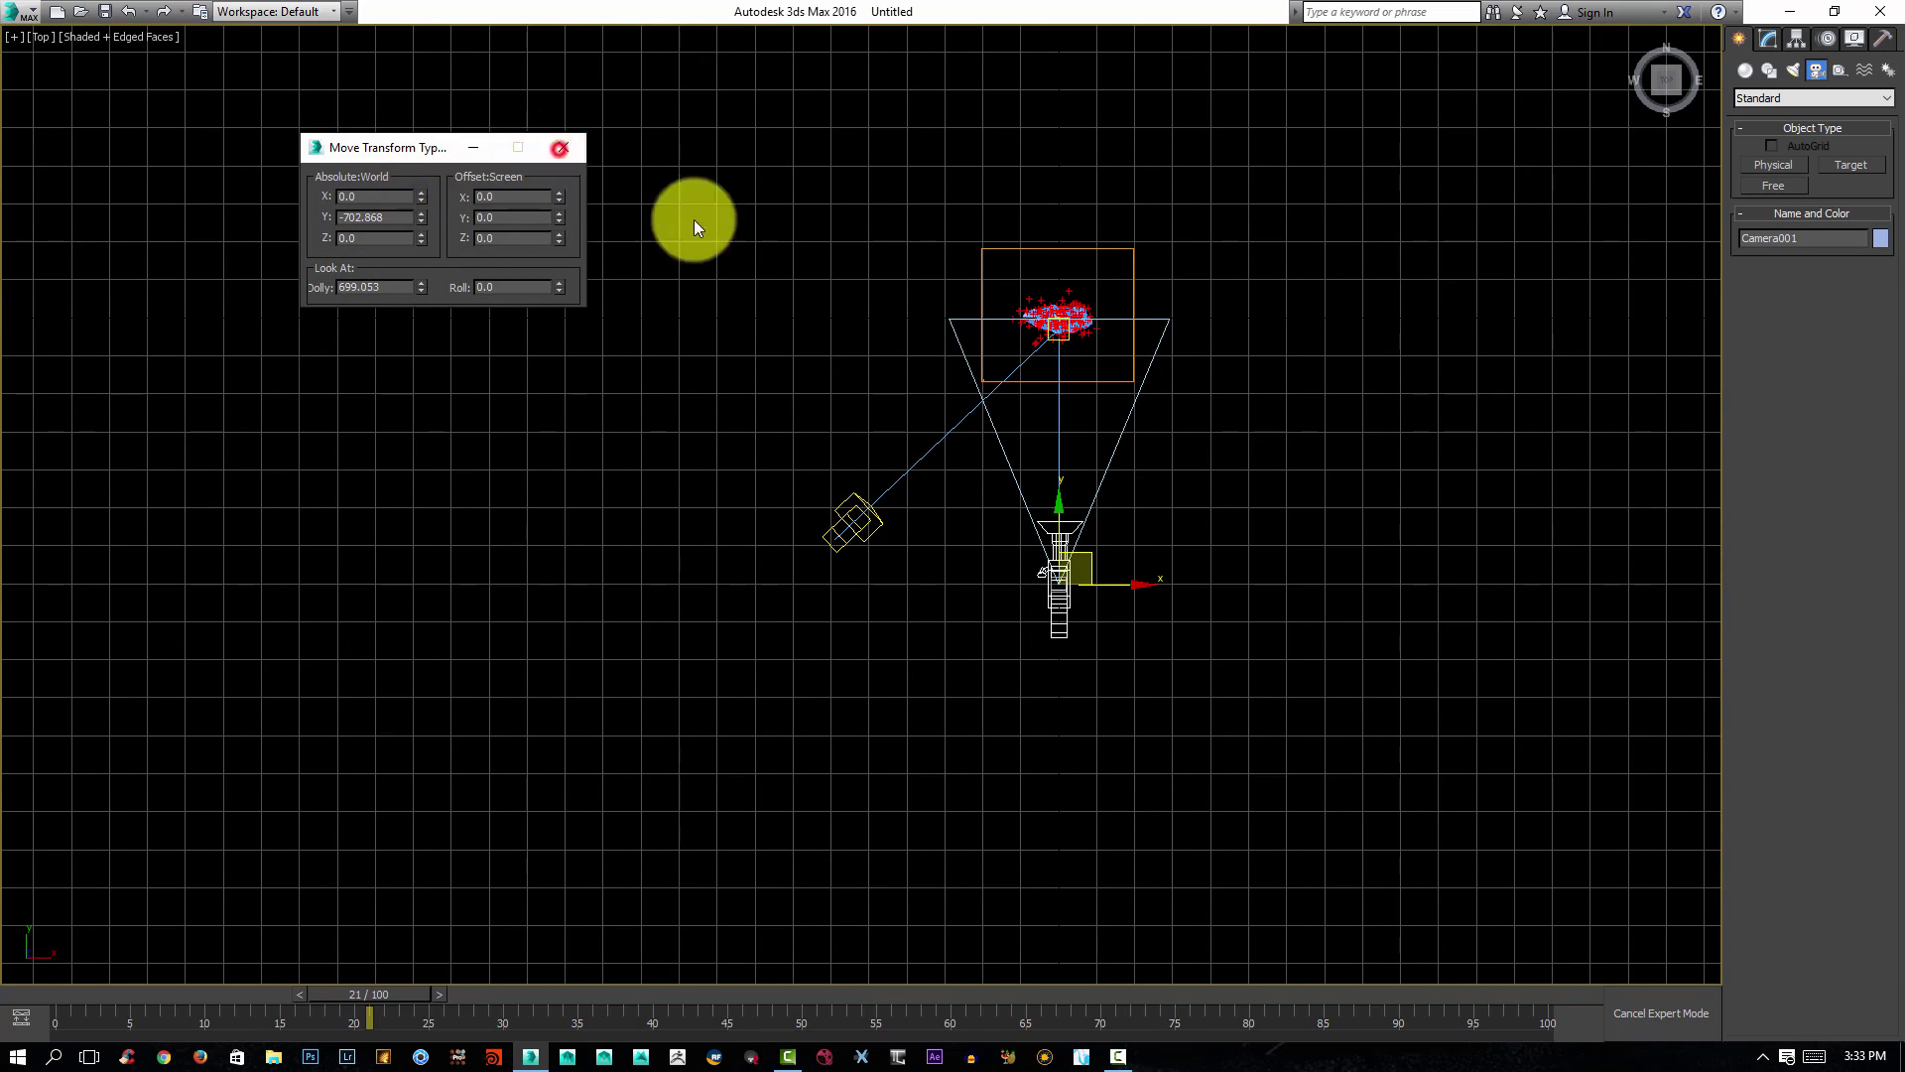
pyautogui.press('c')
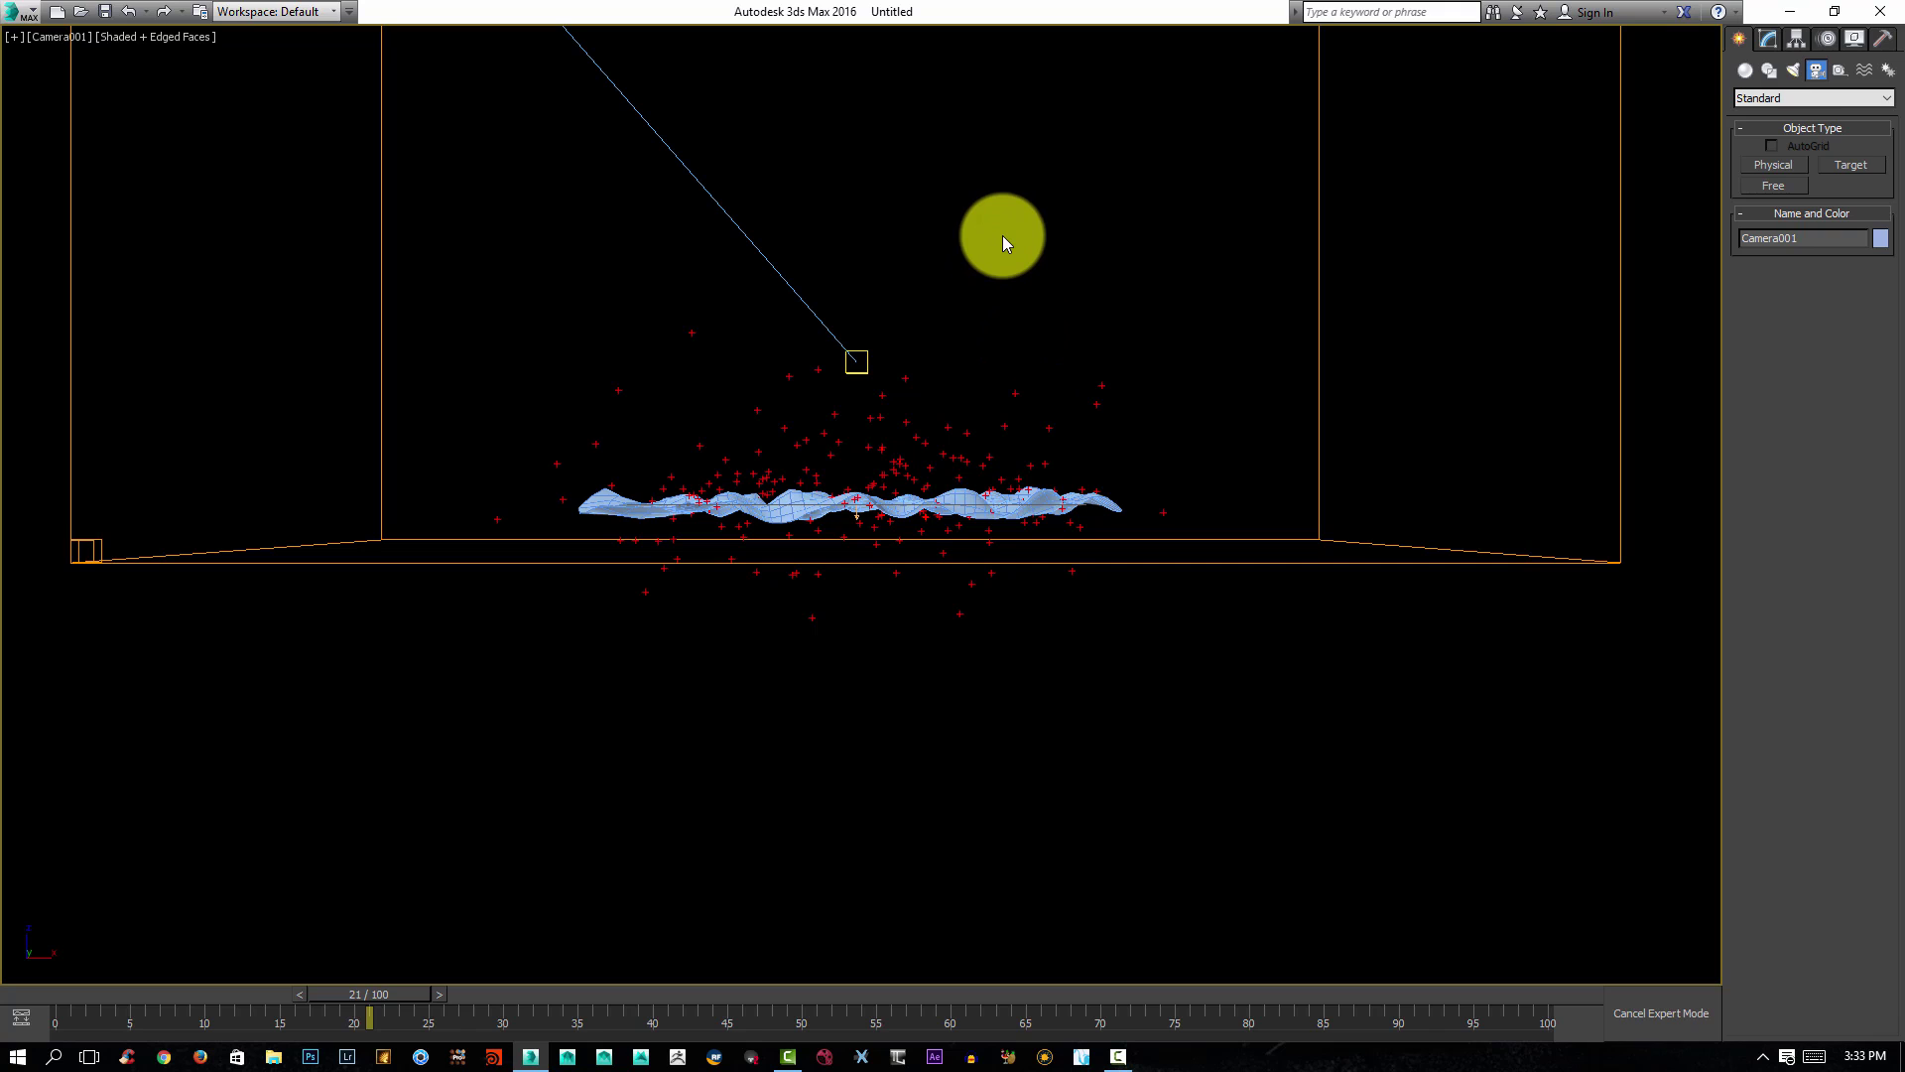
# Raise the camera and its target together along Z so the emitter sits low in the camera frame.
pyautogui.hotkey('alt', 'w')
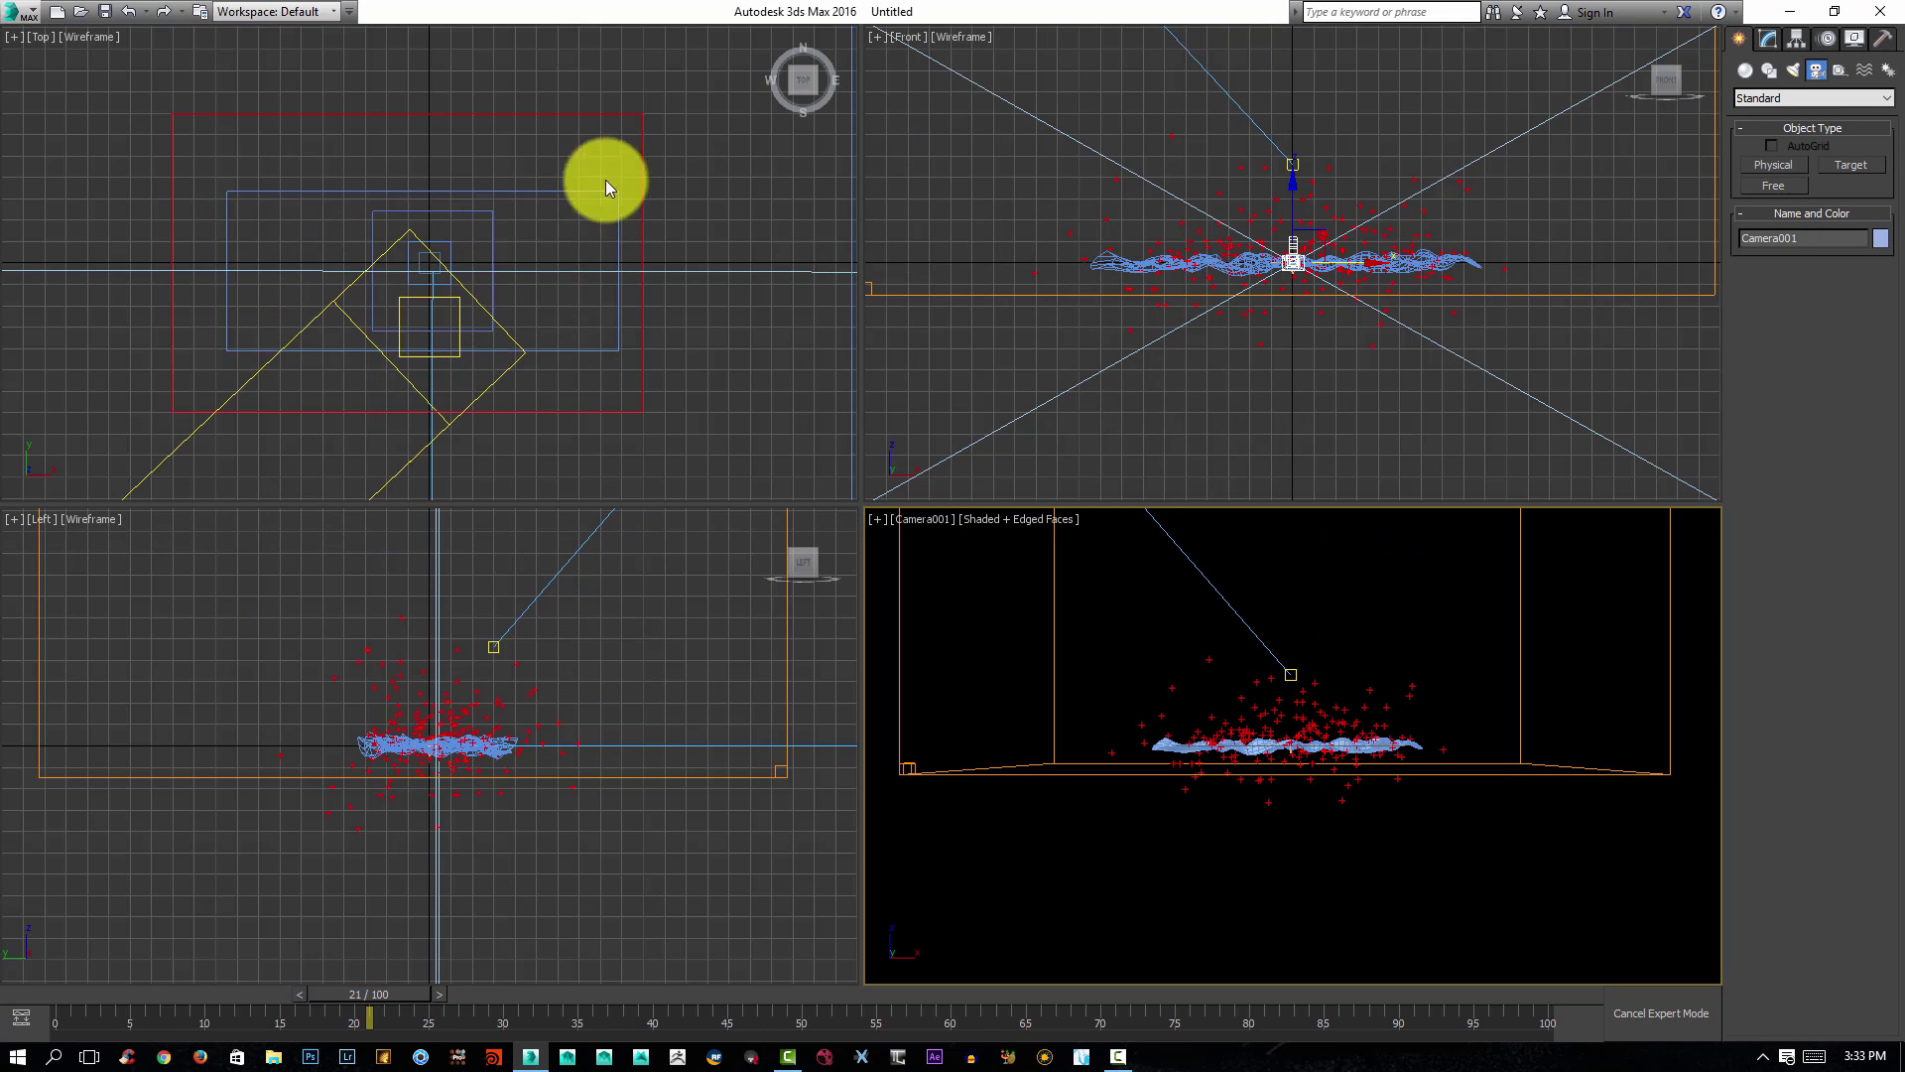
pyautogui.scroll(-5, 1391, 298)
pyautogui.moveTo(1361, 374); pyautogui.dragTo(1382, 298, button='middle')
pyautogui.click(1319, 318)
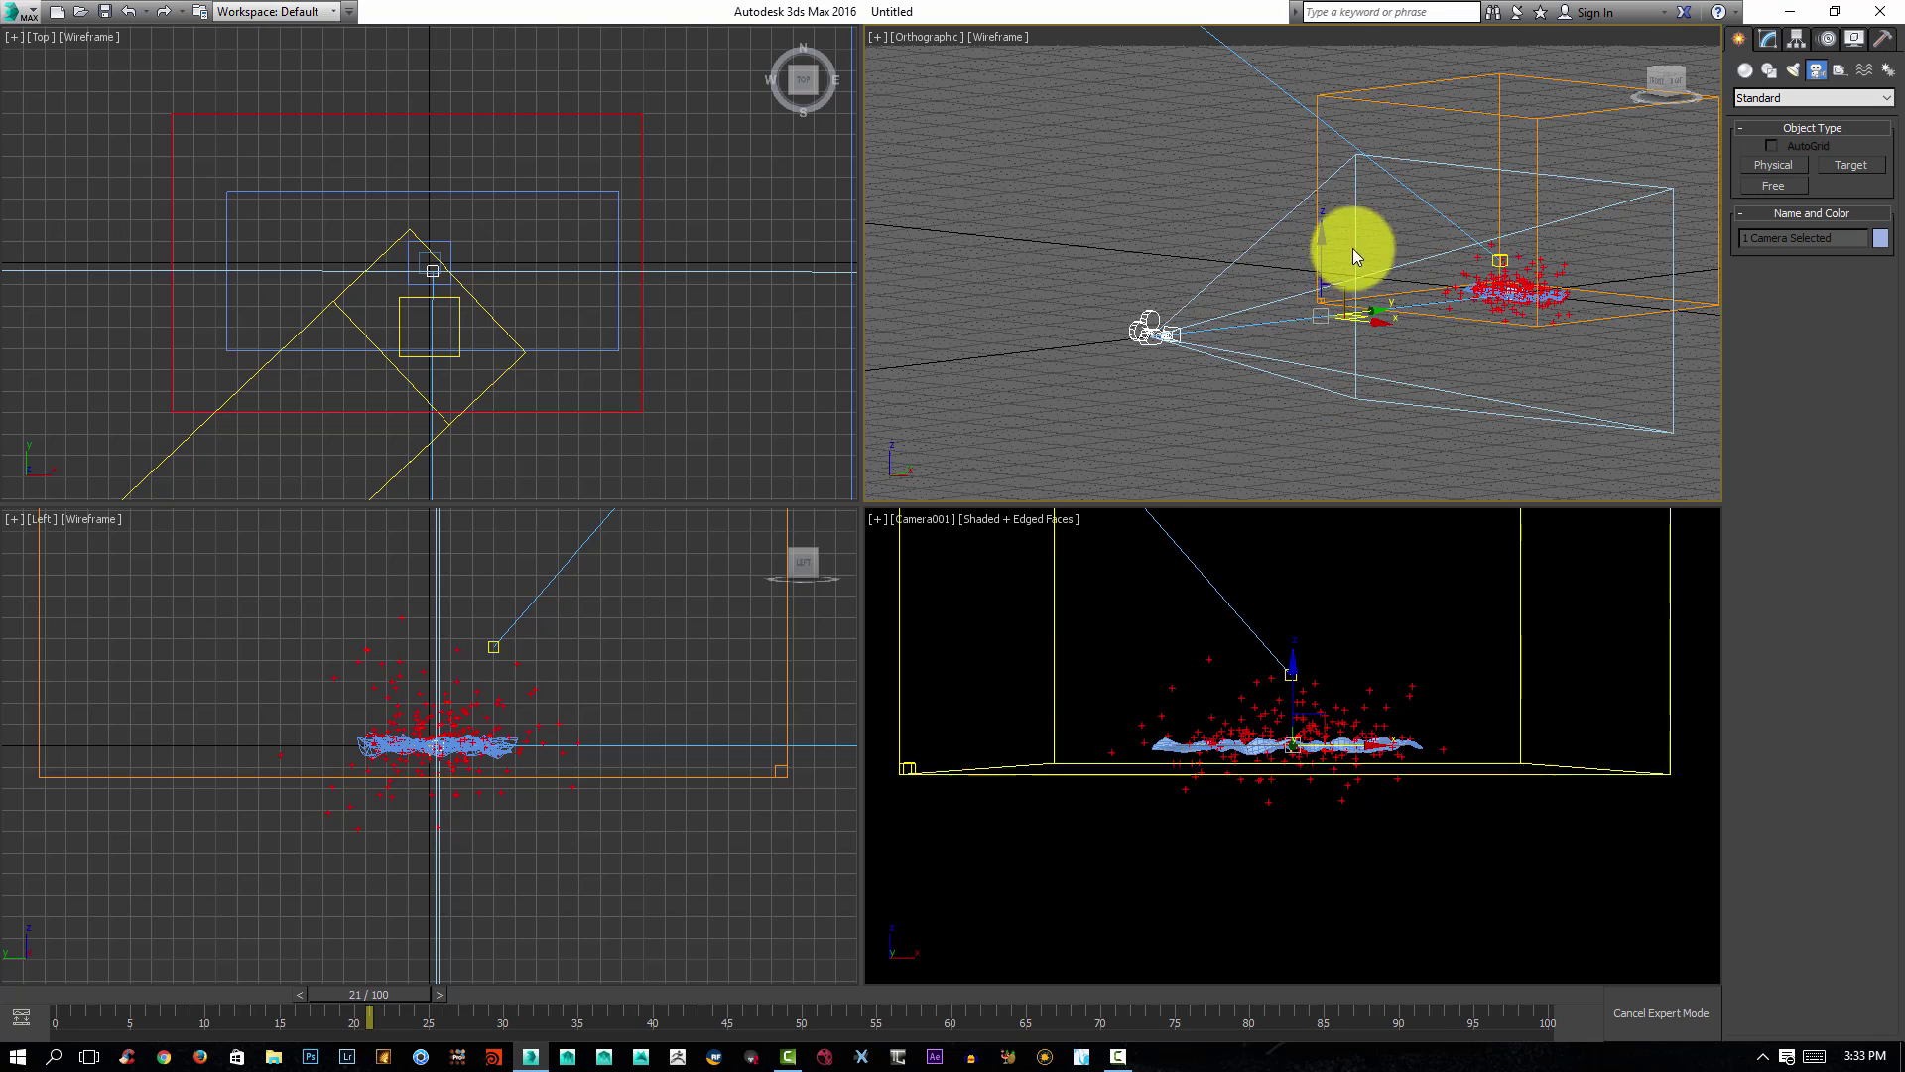
pyautogui.moveTo(1328, 240); pyautogui.dragTo(1326, 155)
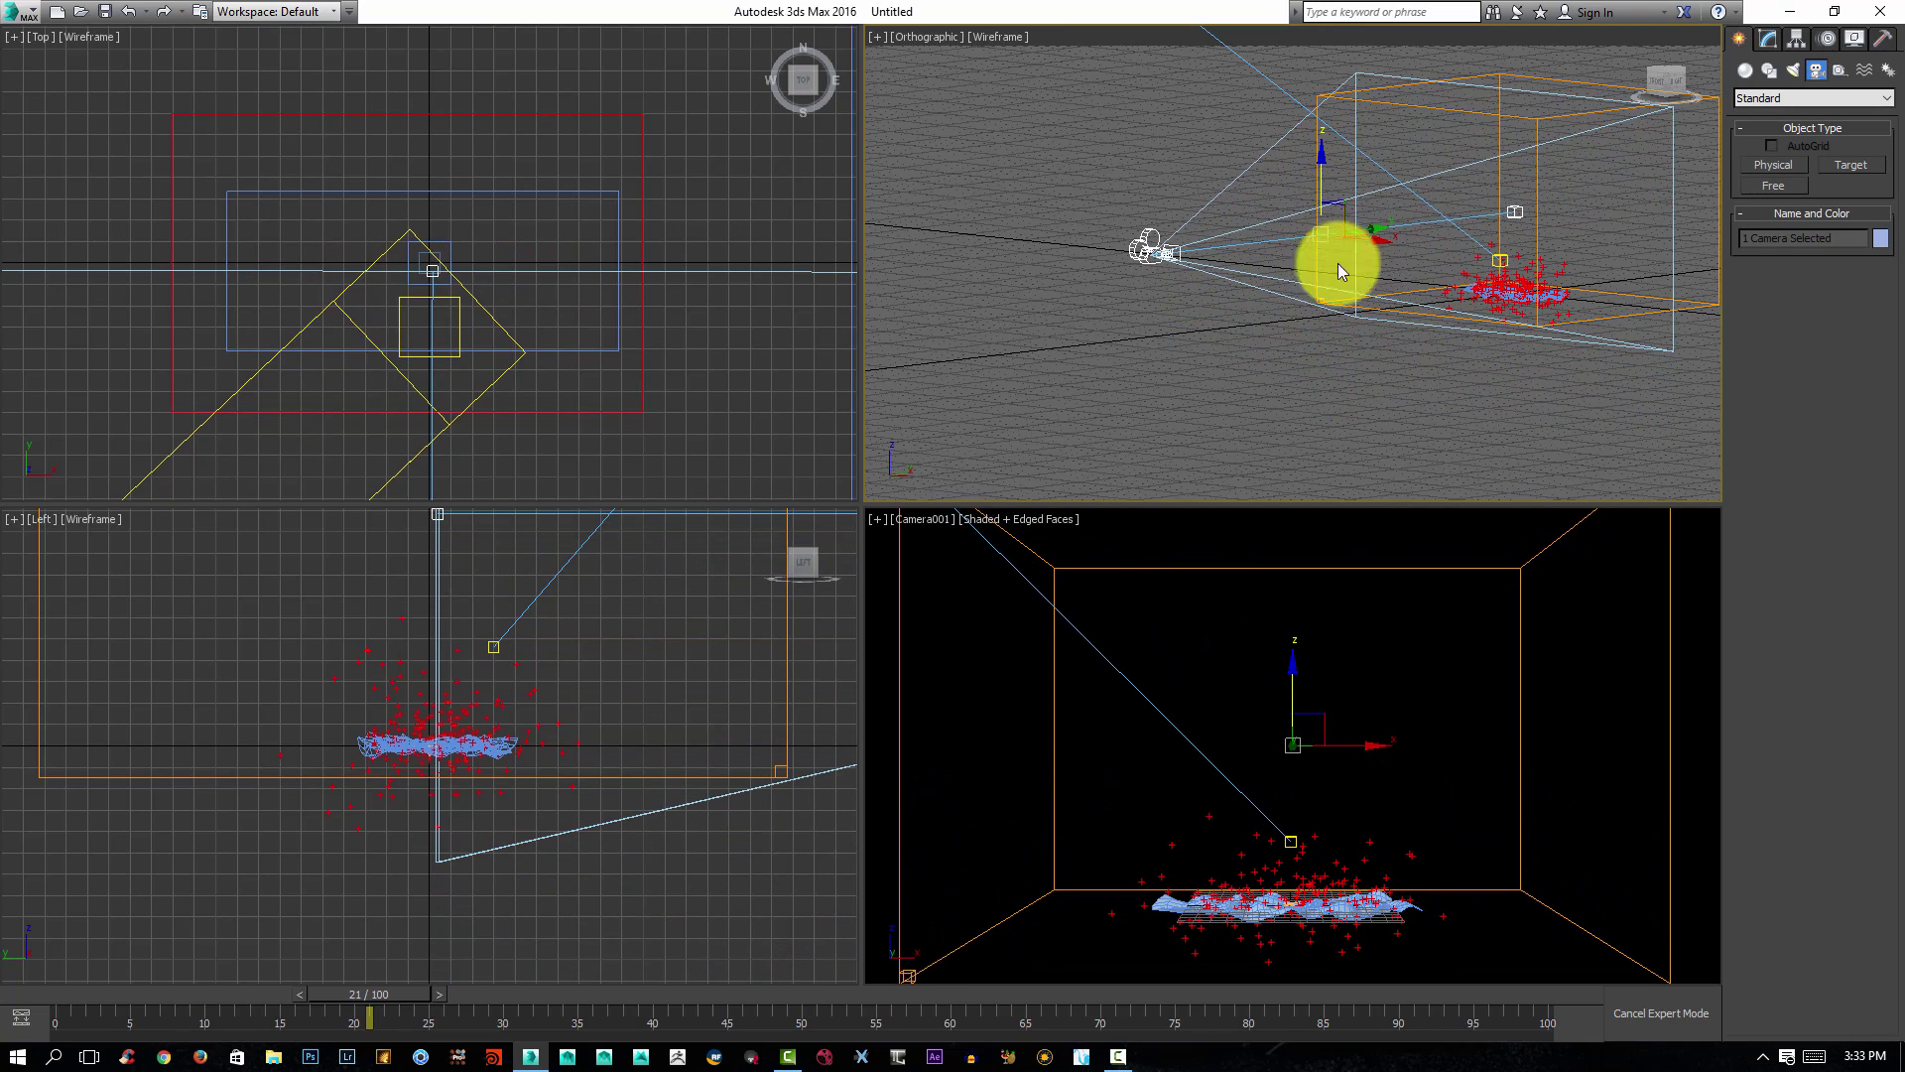
pyautogui.click(1318, 645)
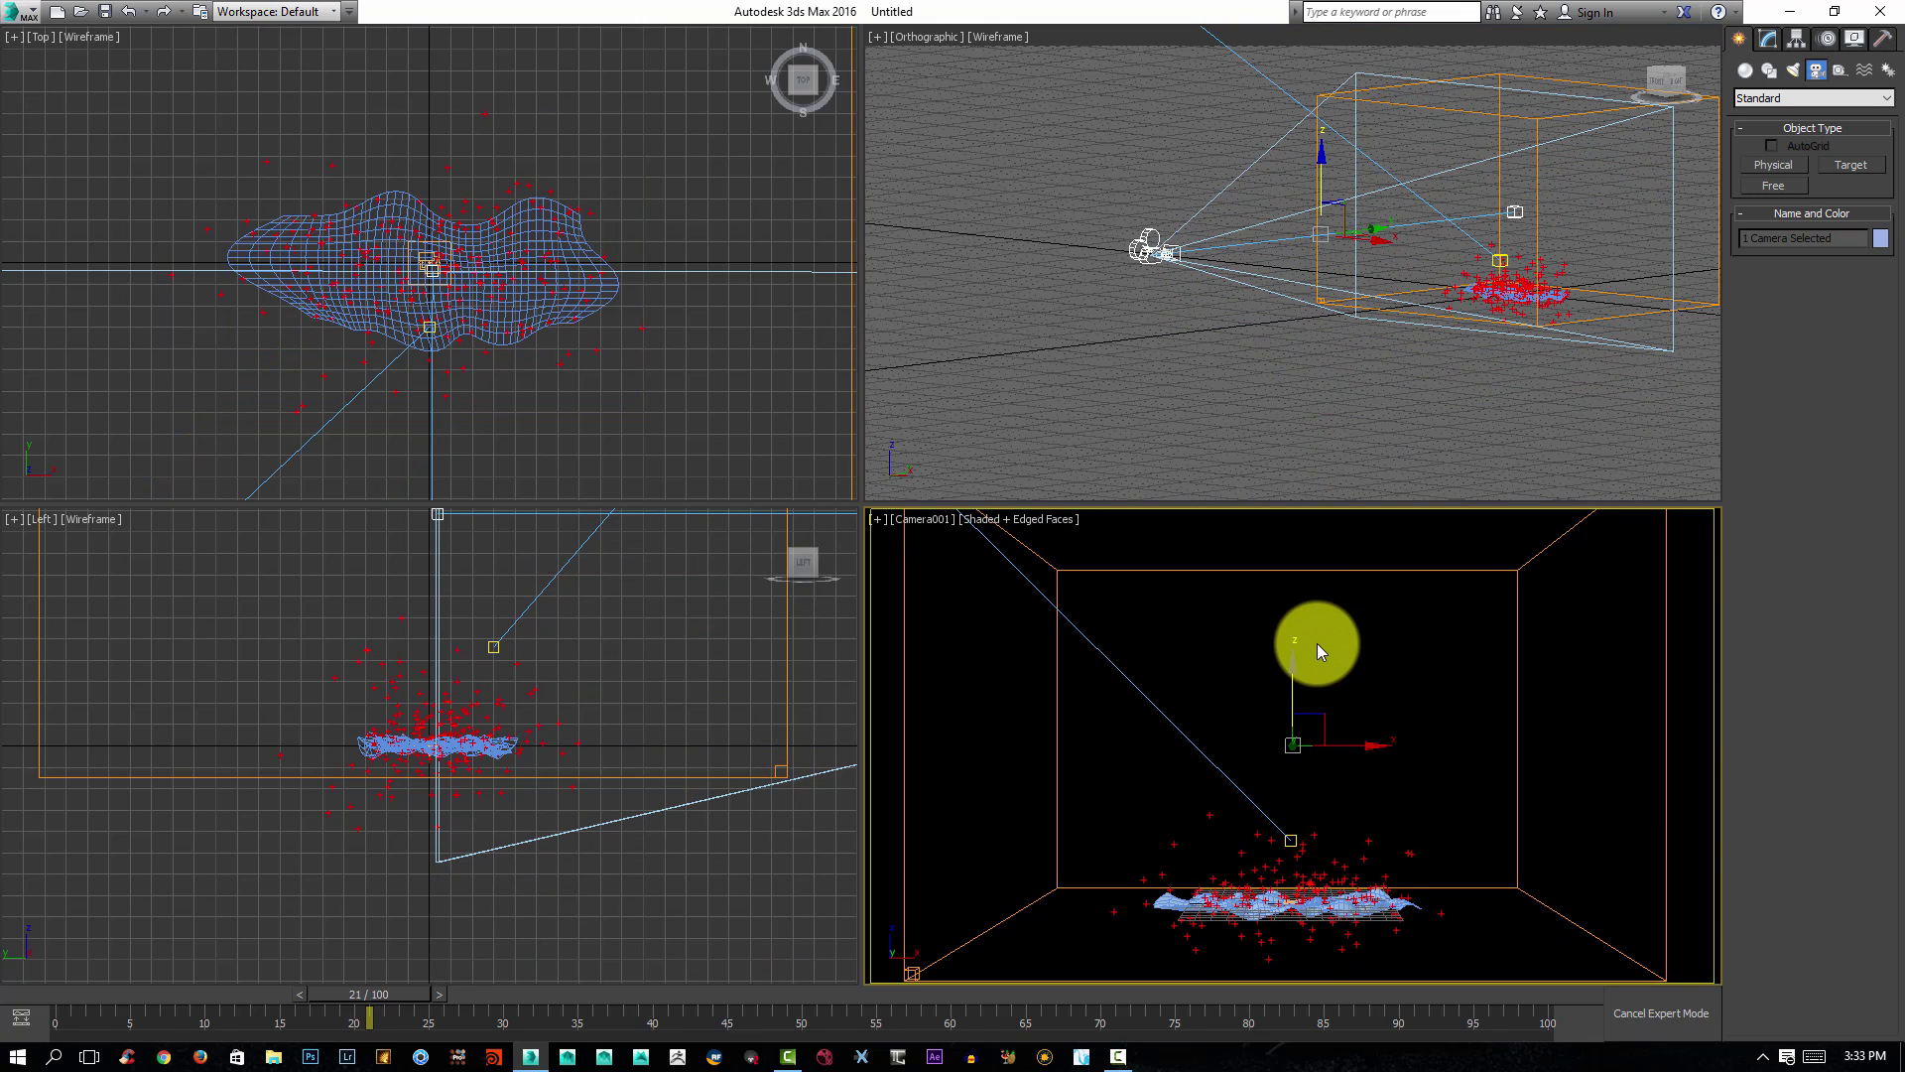
# Raise the camera and target slightly more along Z, shift them forward along Y, and keep both selected.
pyautogui.click(1320, 156)
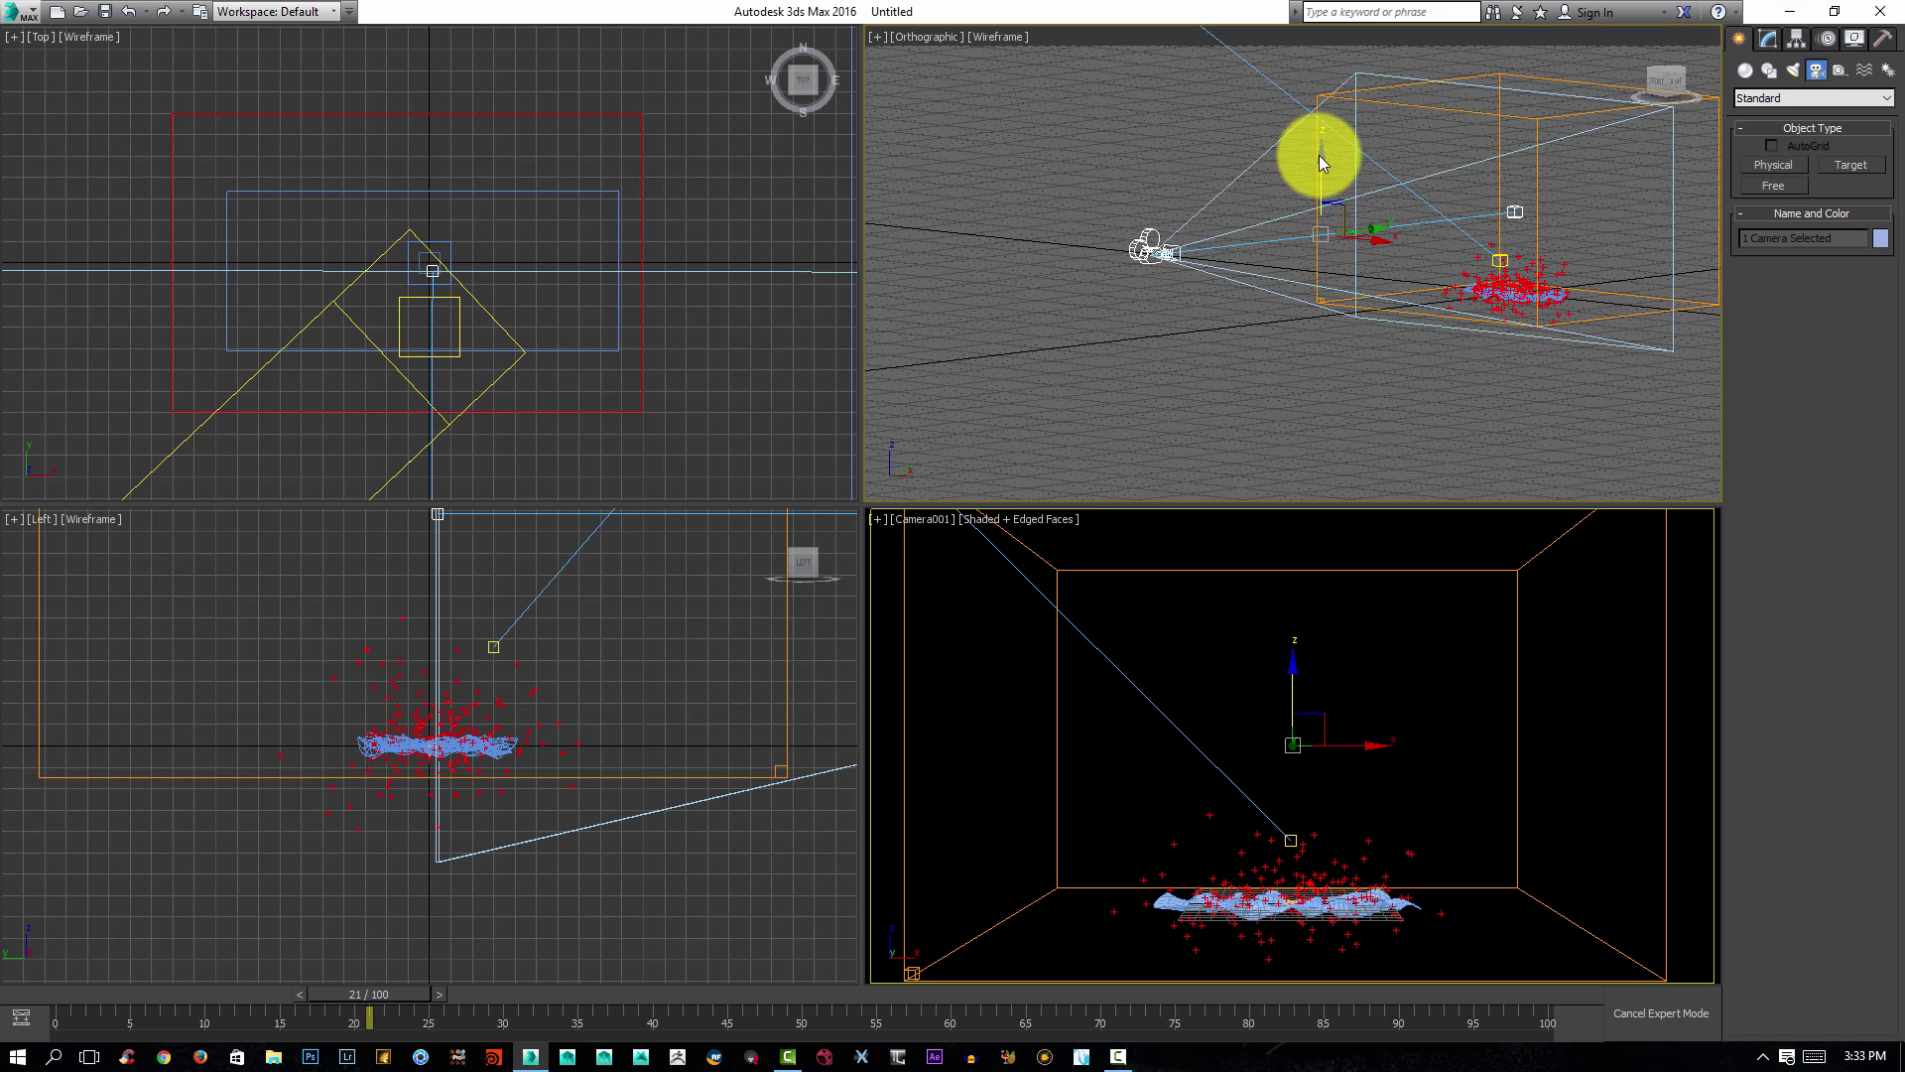
pyautogui.moveTo(1319, 156); pyautogui.dragTo(1319, 145)
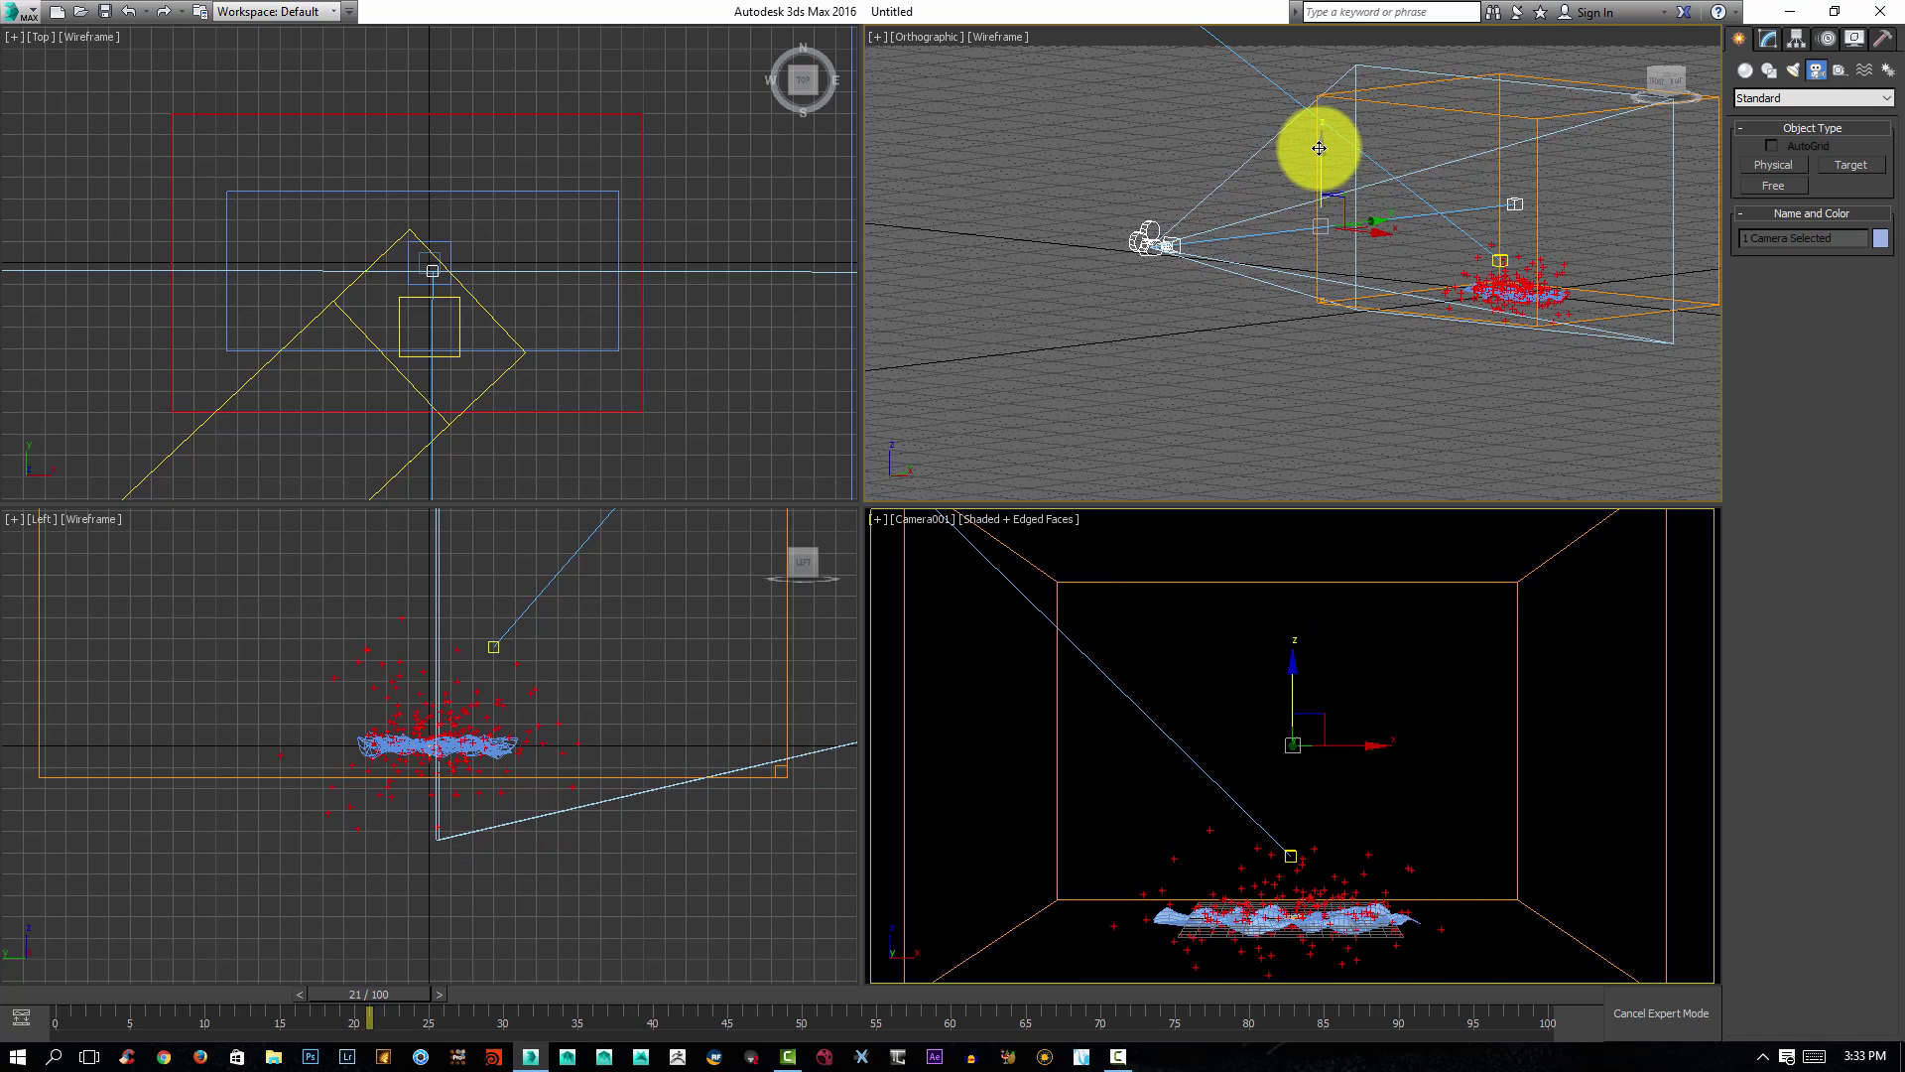
pyautogui.moveTo(1365, 216); pyautogui.dragTo(1391, 211)
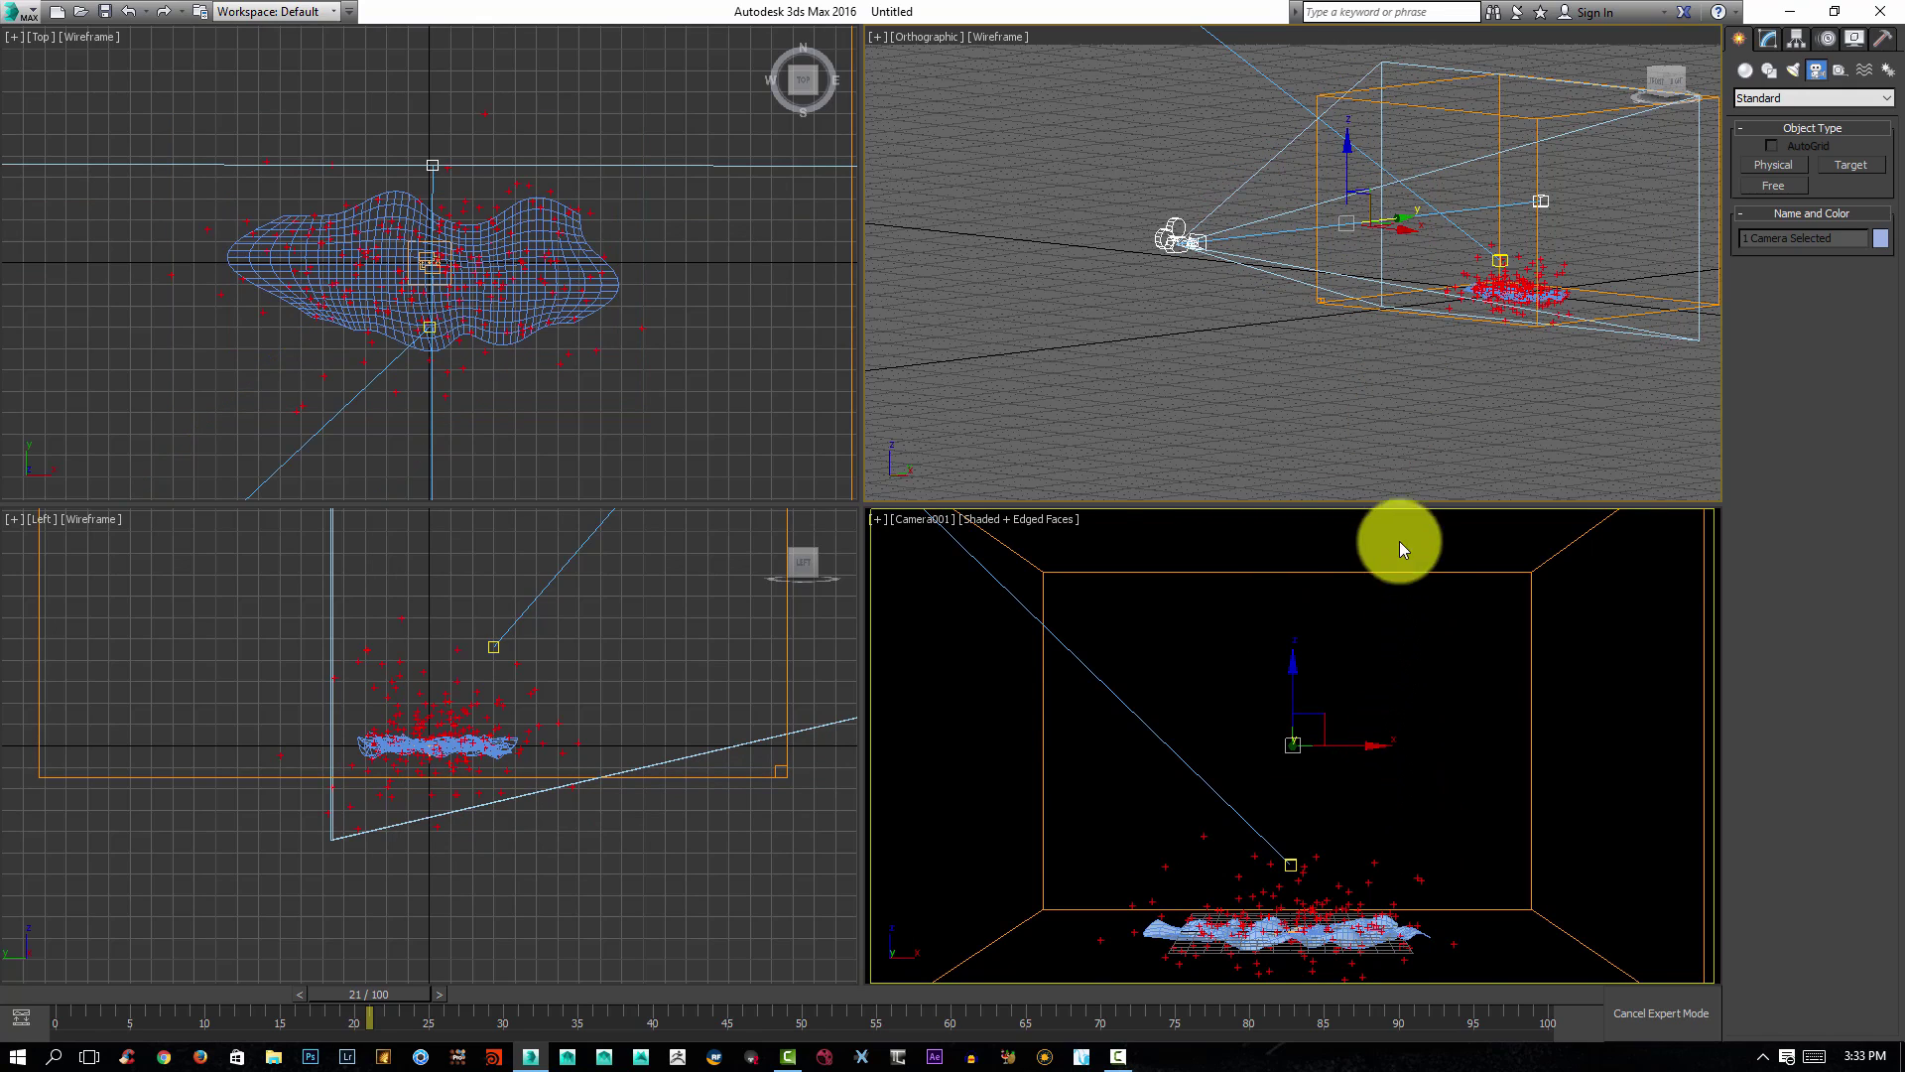
pyautogui.click(1171, 230)
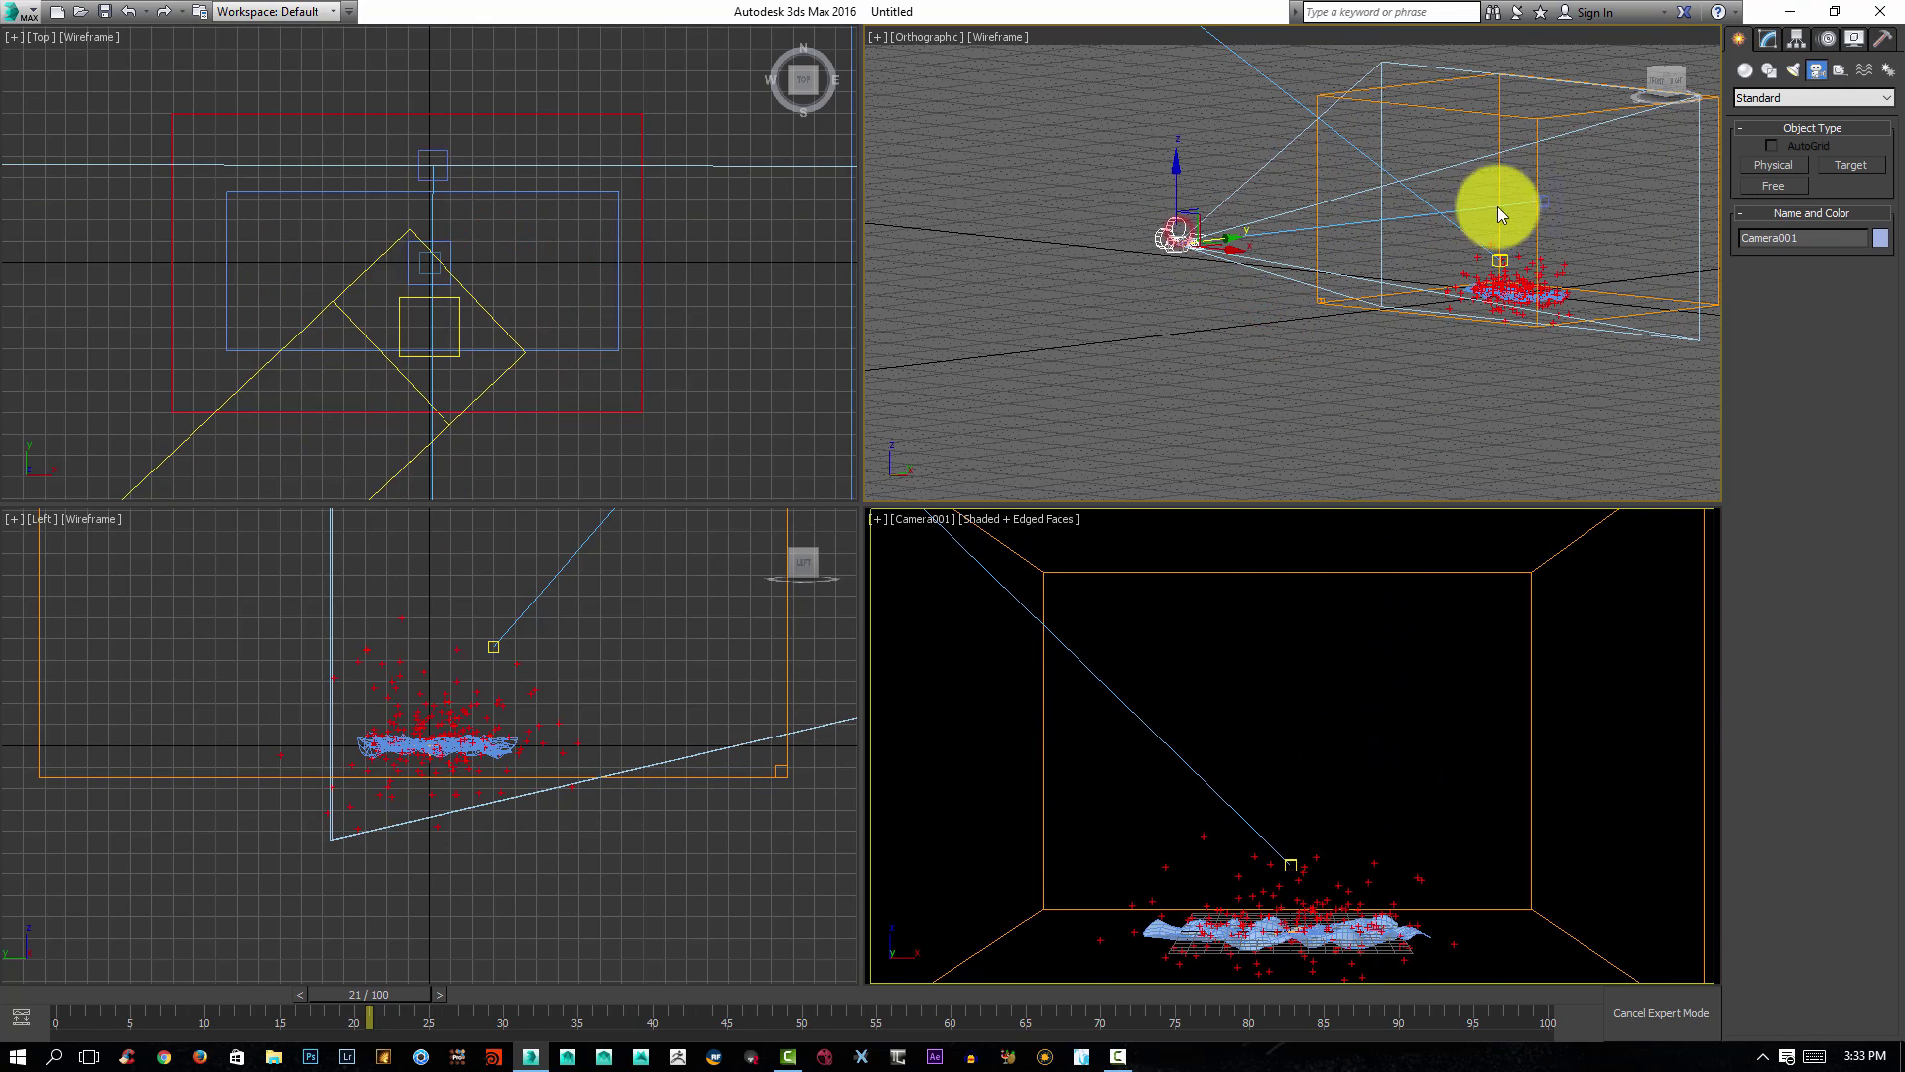
pyautogui.click(1546, 200)
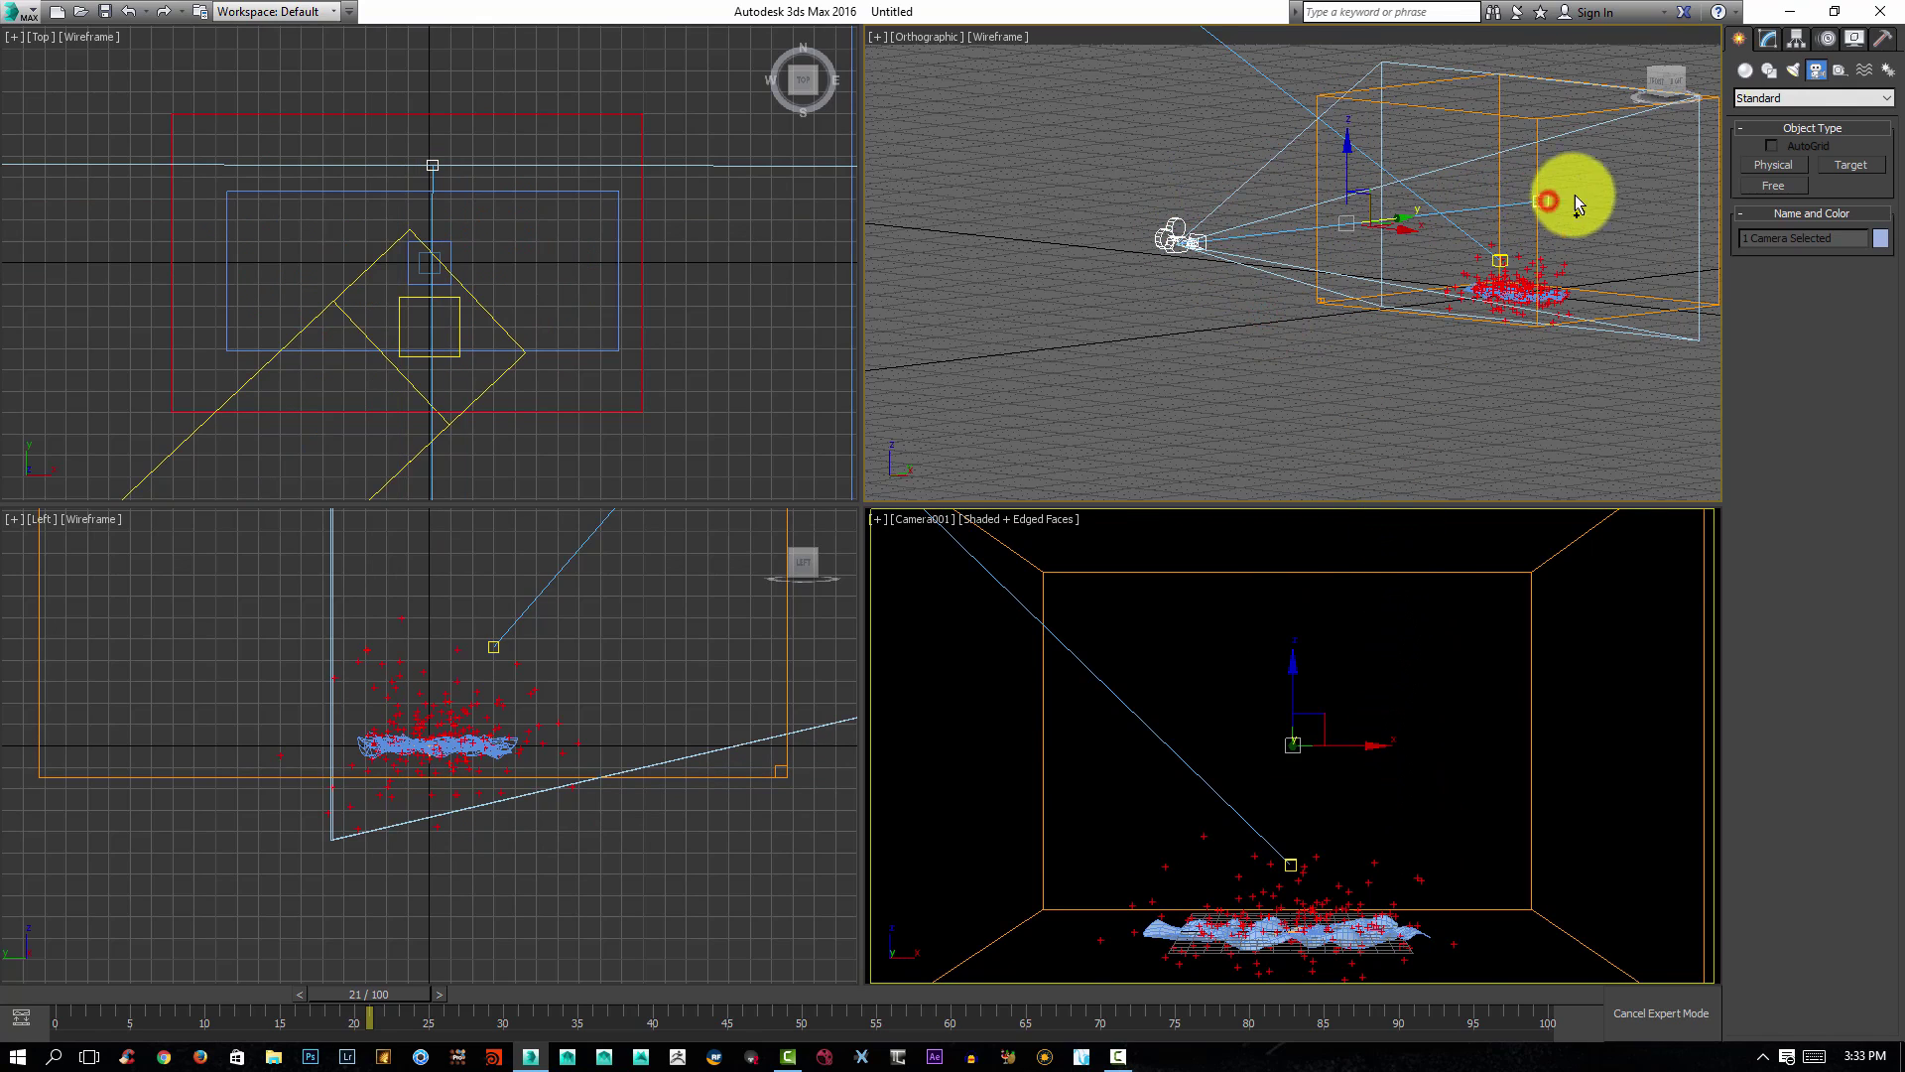
pyautogui.click(1826, 42)
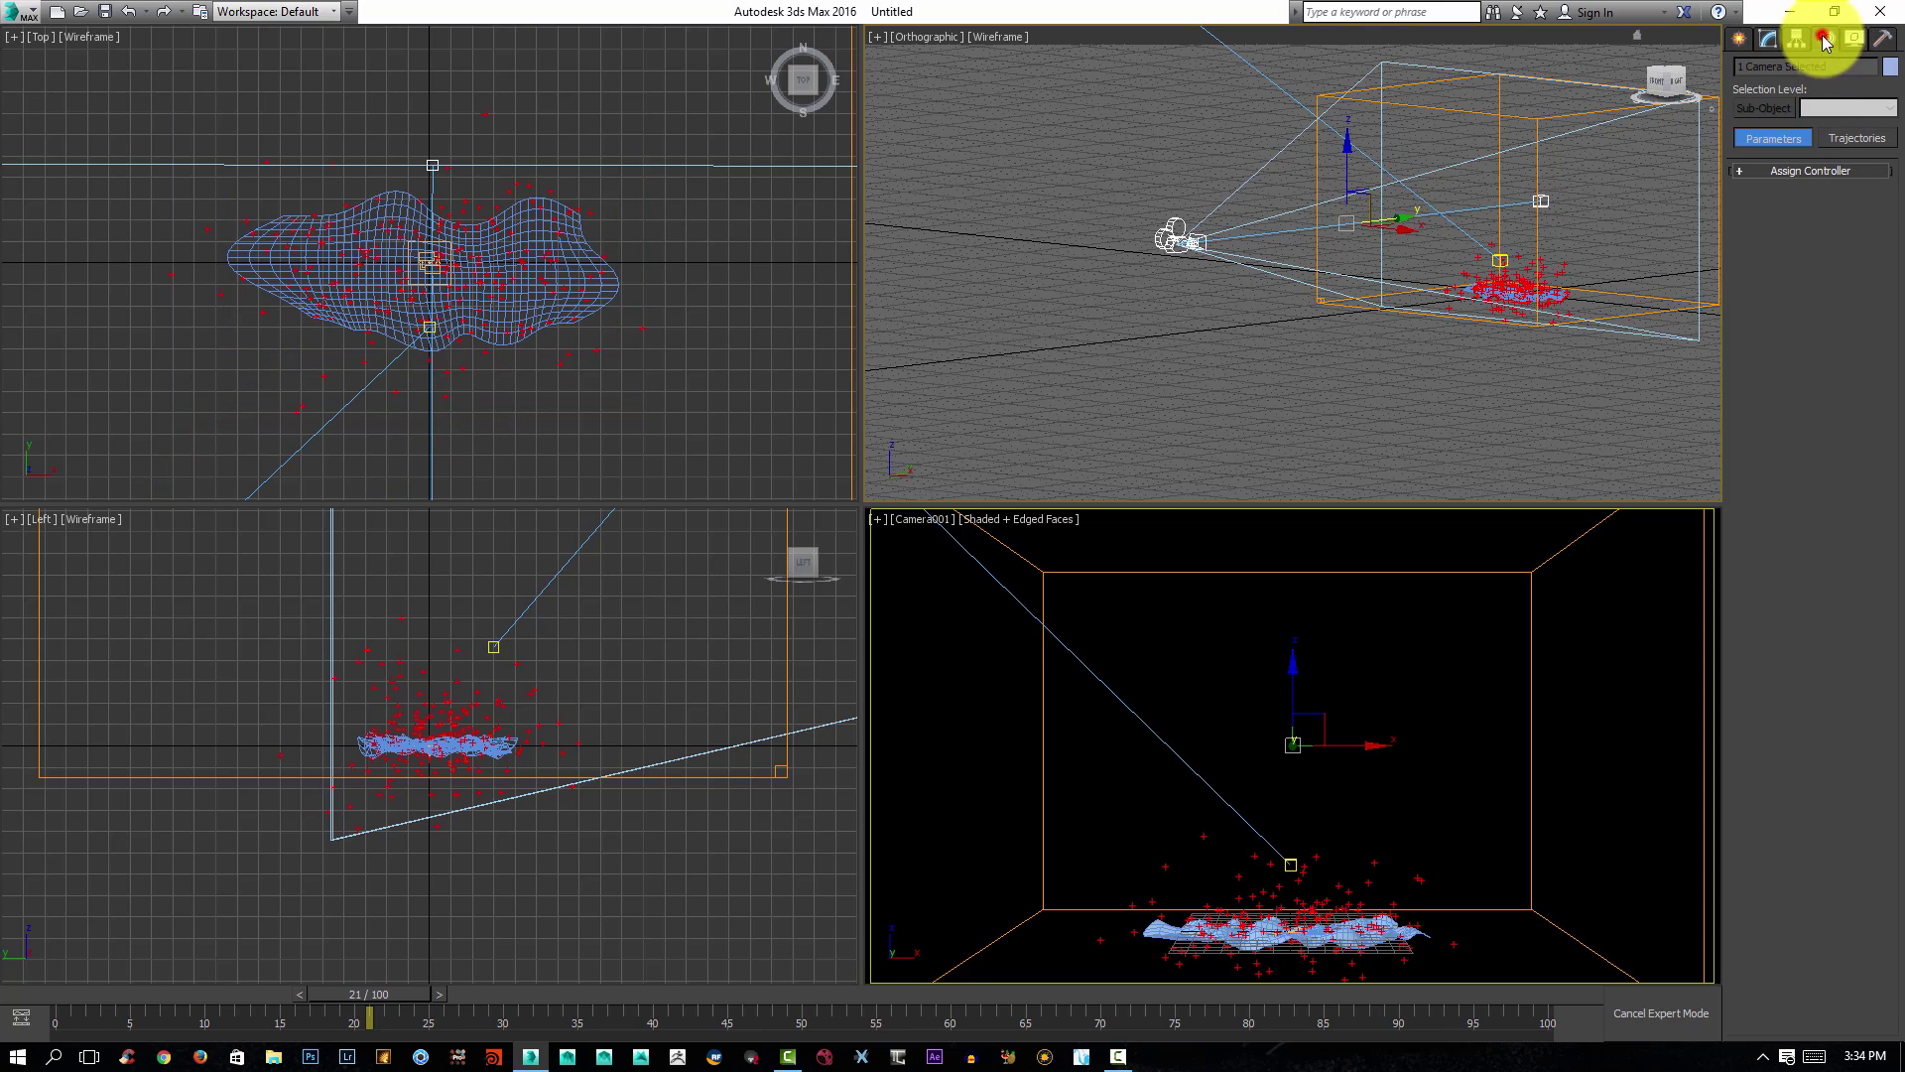
pyautogui.click(1761, 173)
pyautogui.click(1761, 173)
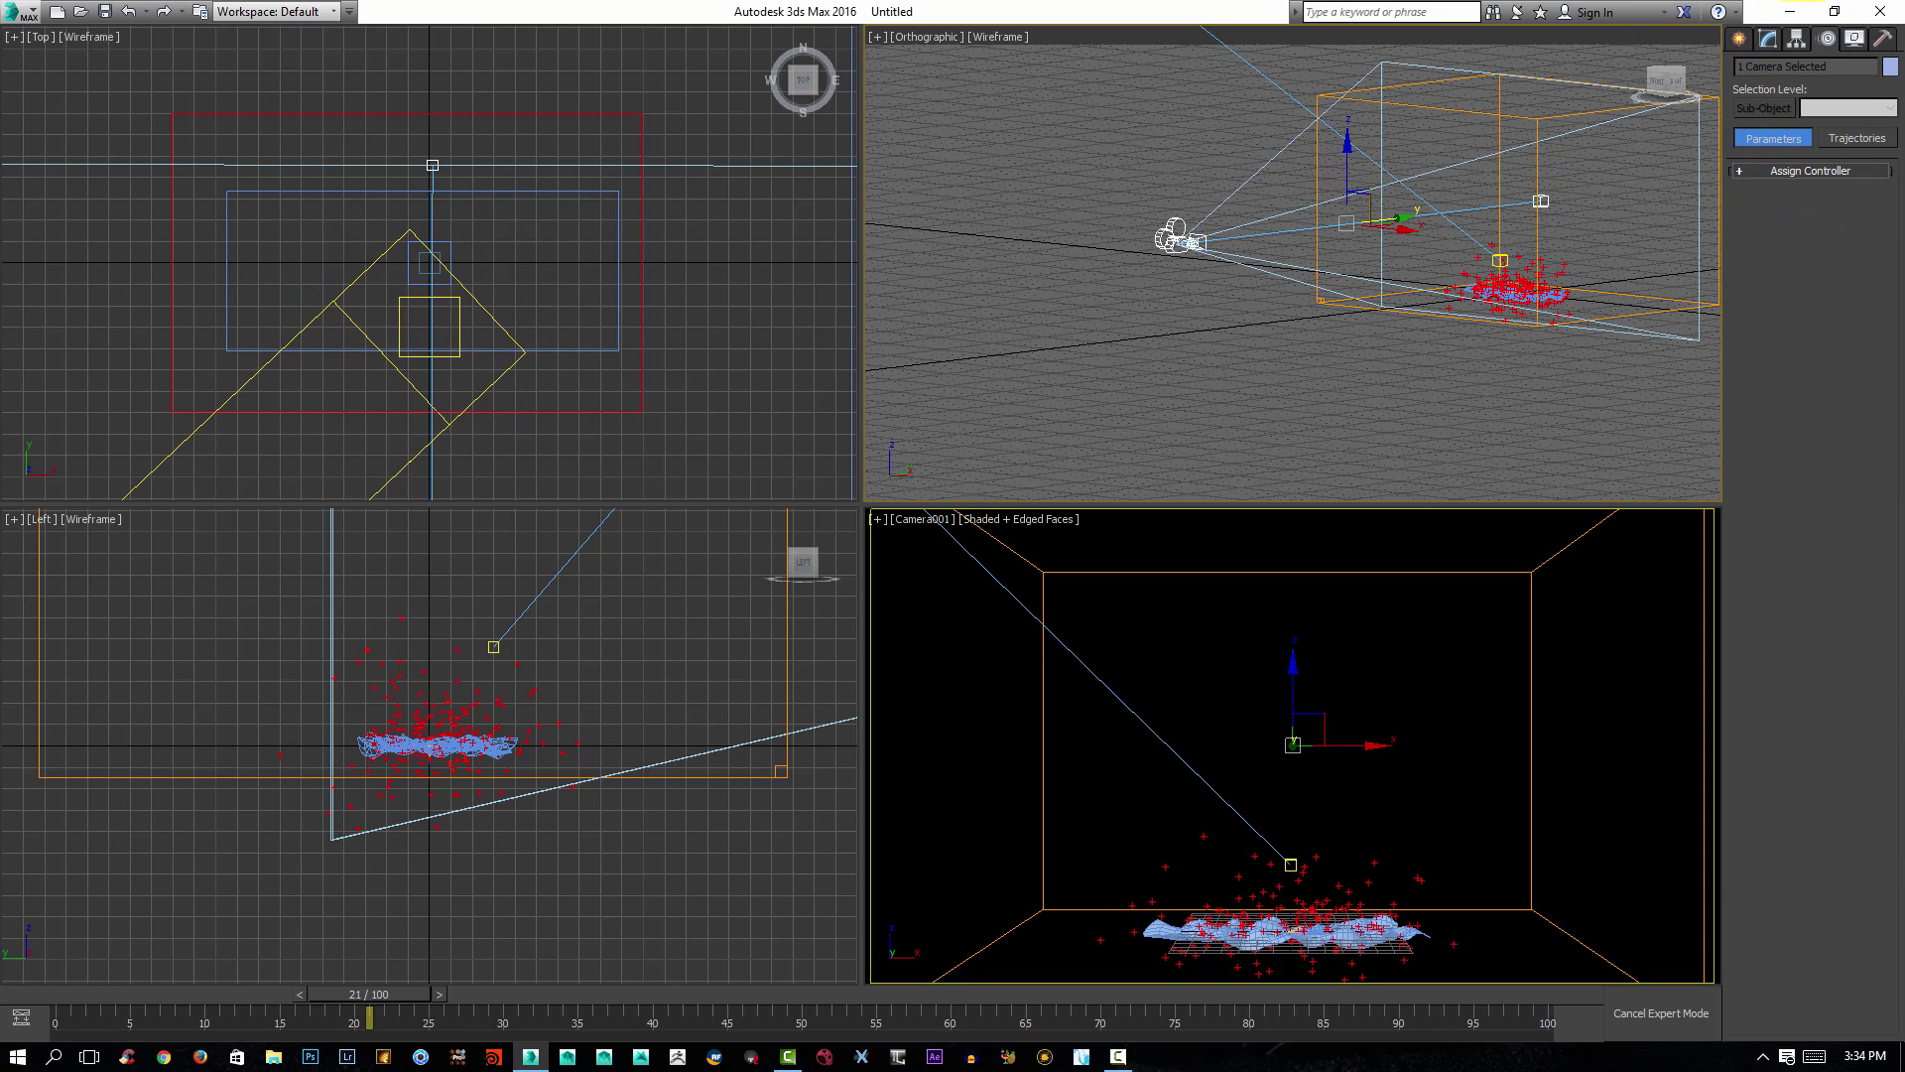
# Lock the X, Y and Z axes for move, rotate and scale on the camera and its target, and deselect them.
pyautogui.click(1796, 42)
pyautogui.click(1873, 91)
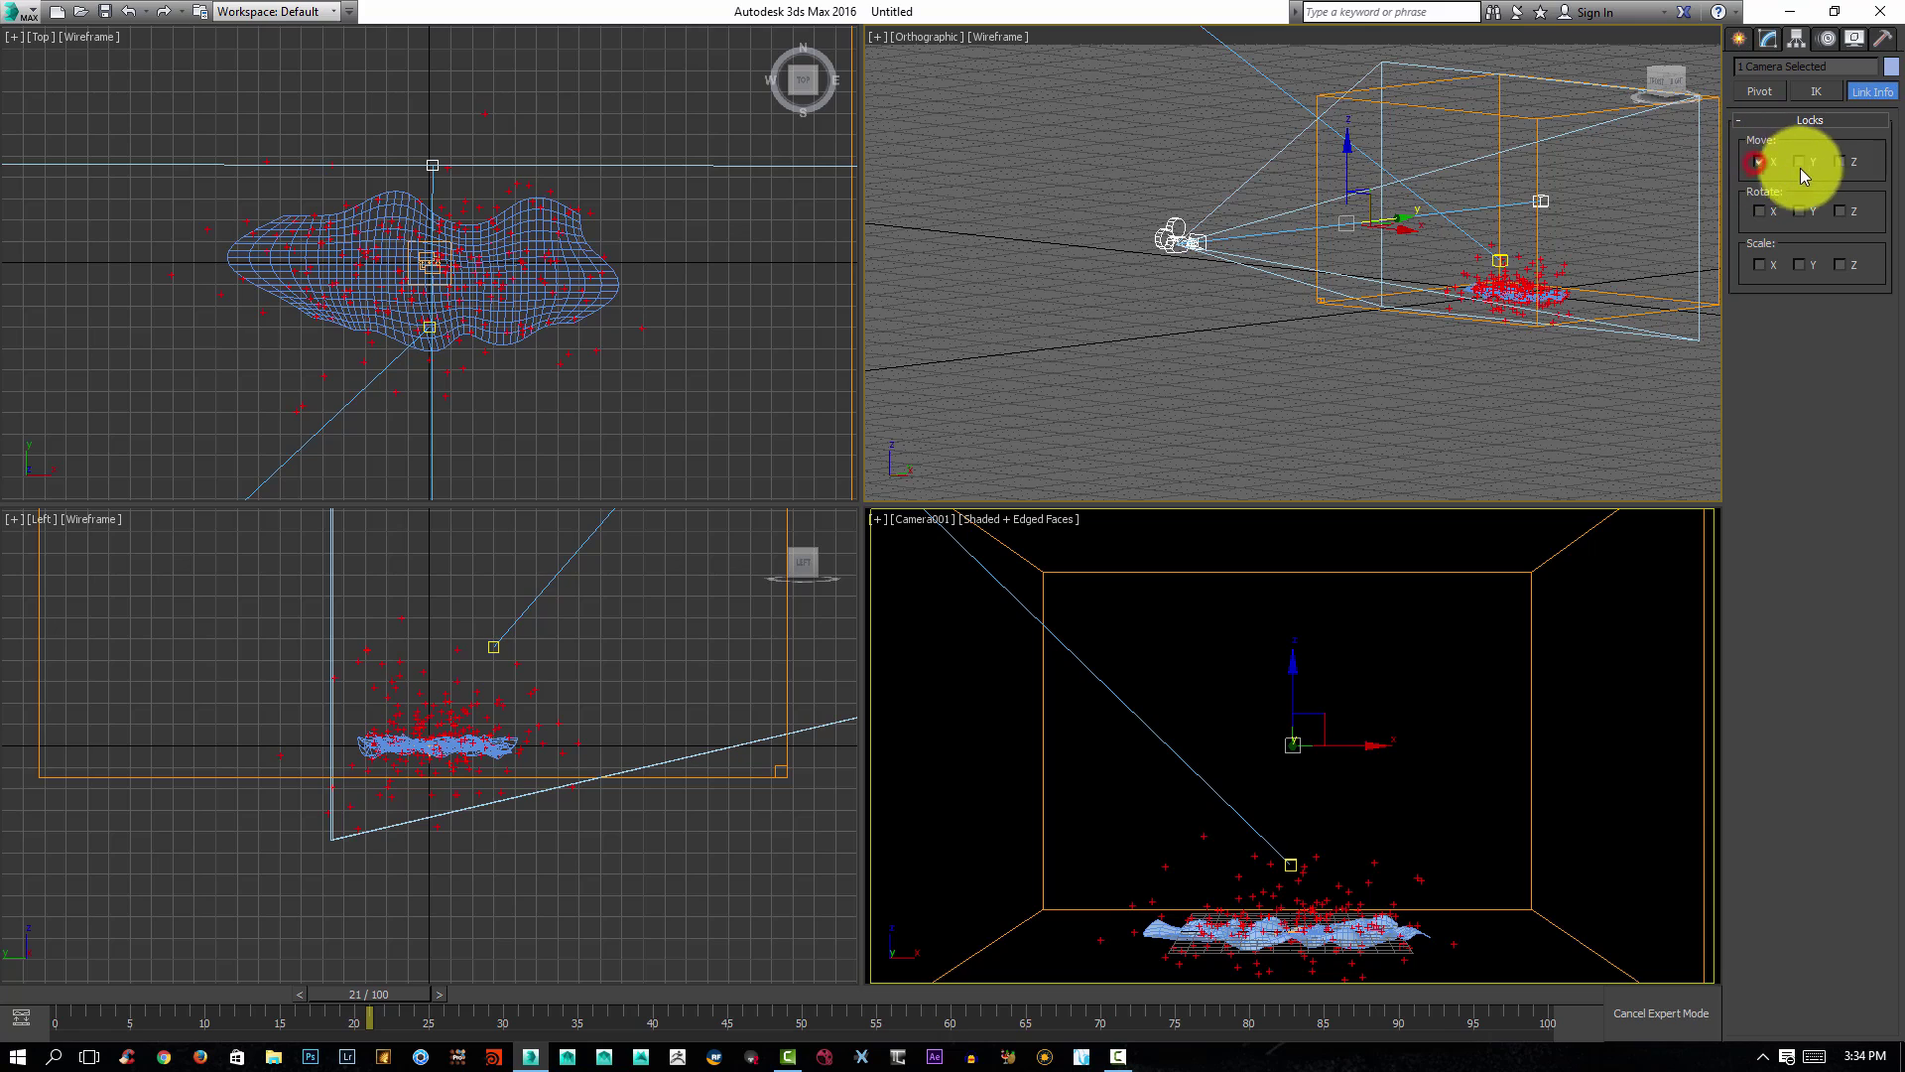
pyautogui.click(1841, 211)
pyautogui.click(1804, 212)
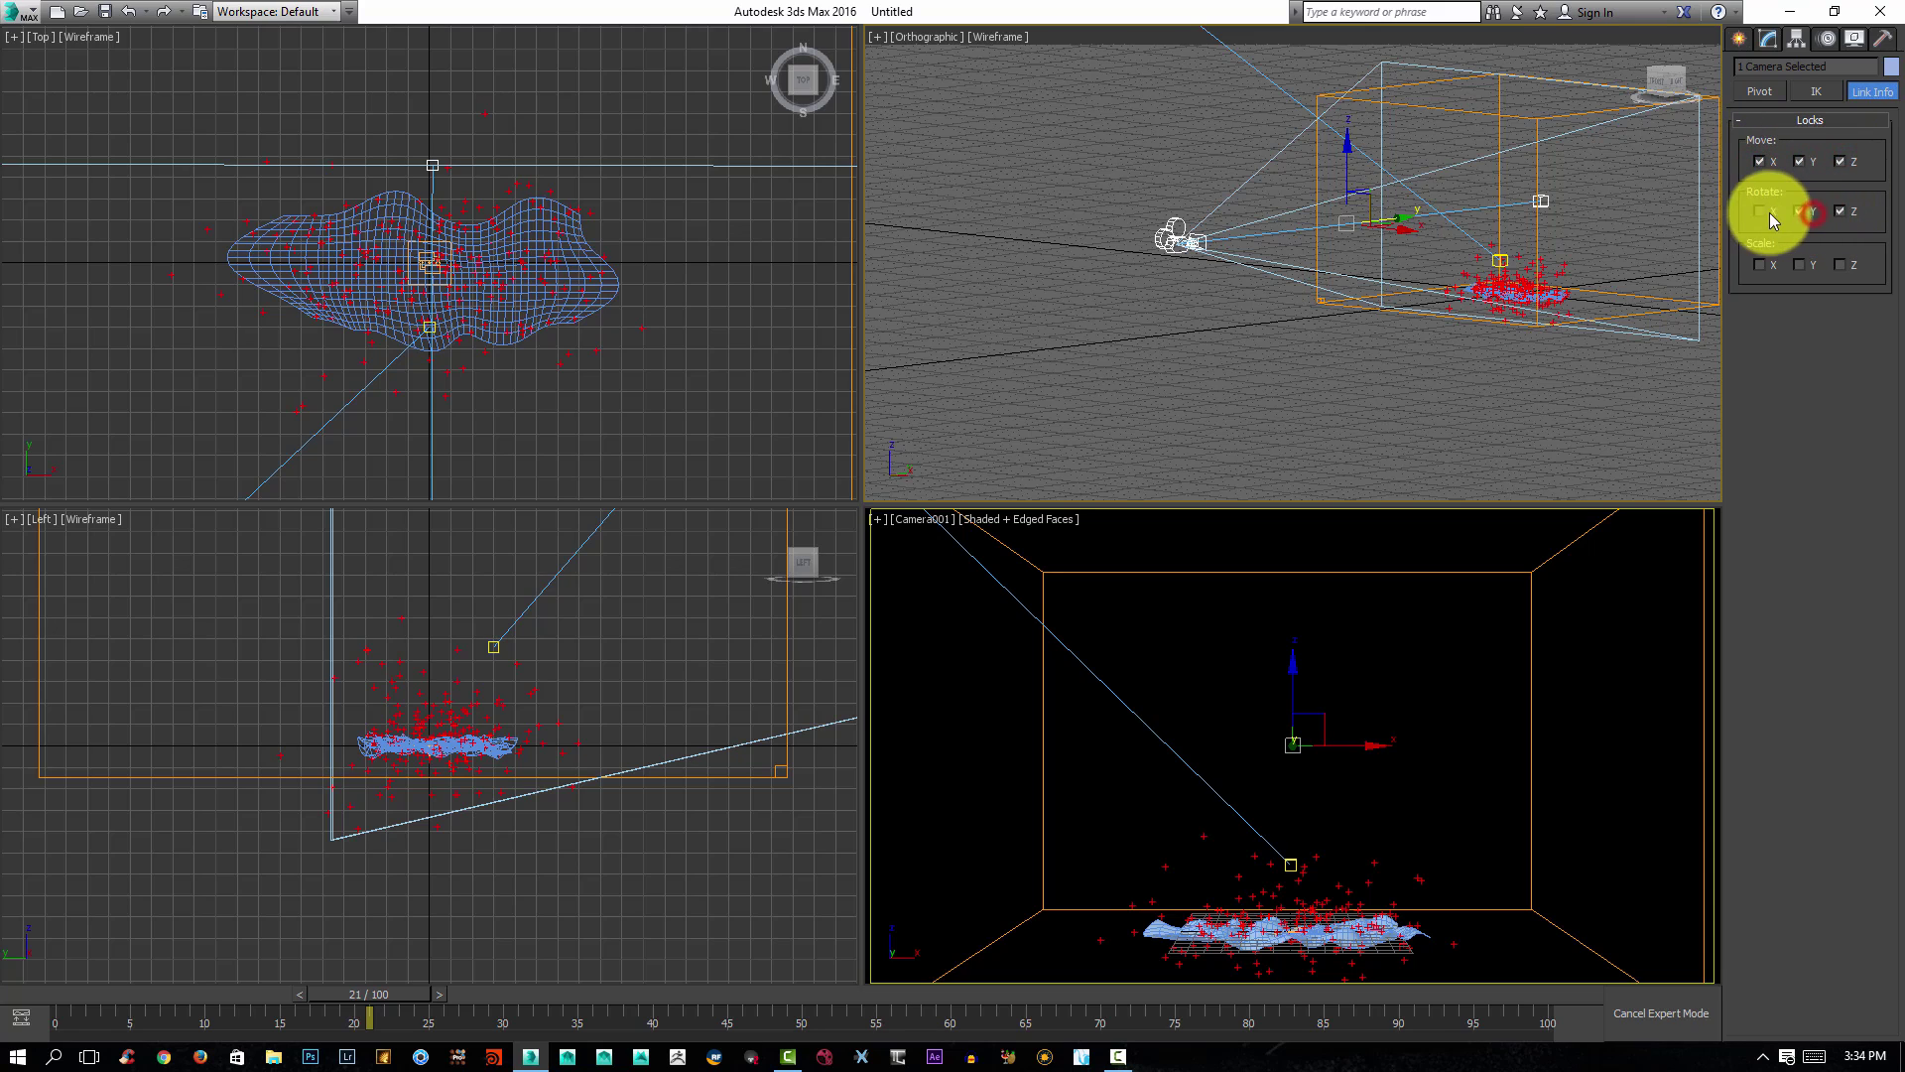
pyautogui.click(1848, 265)
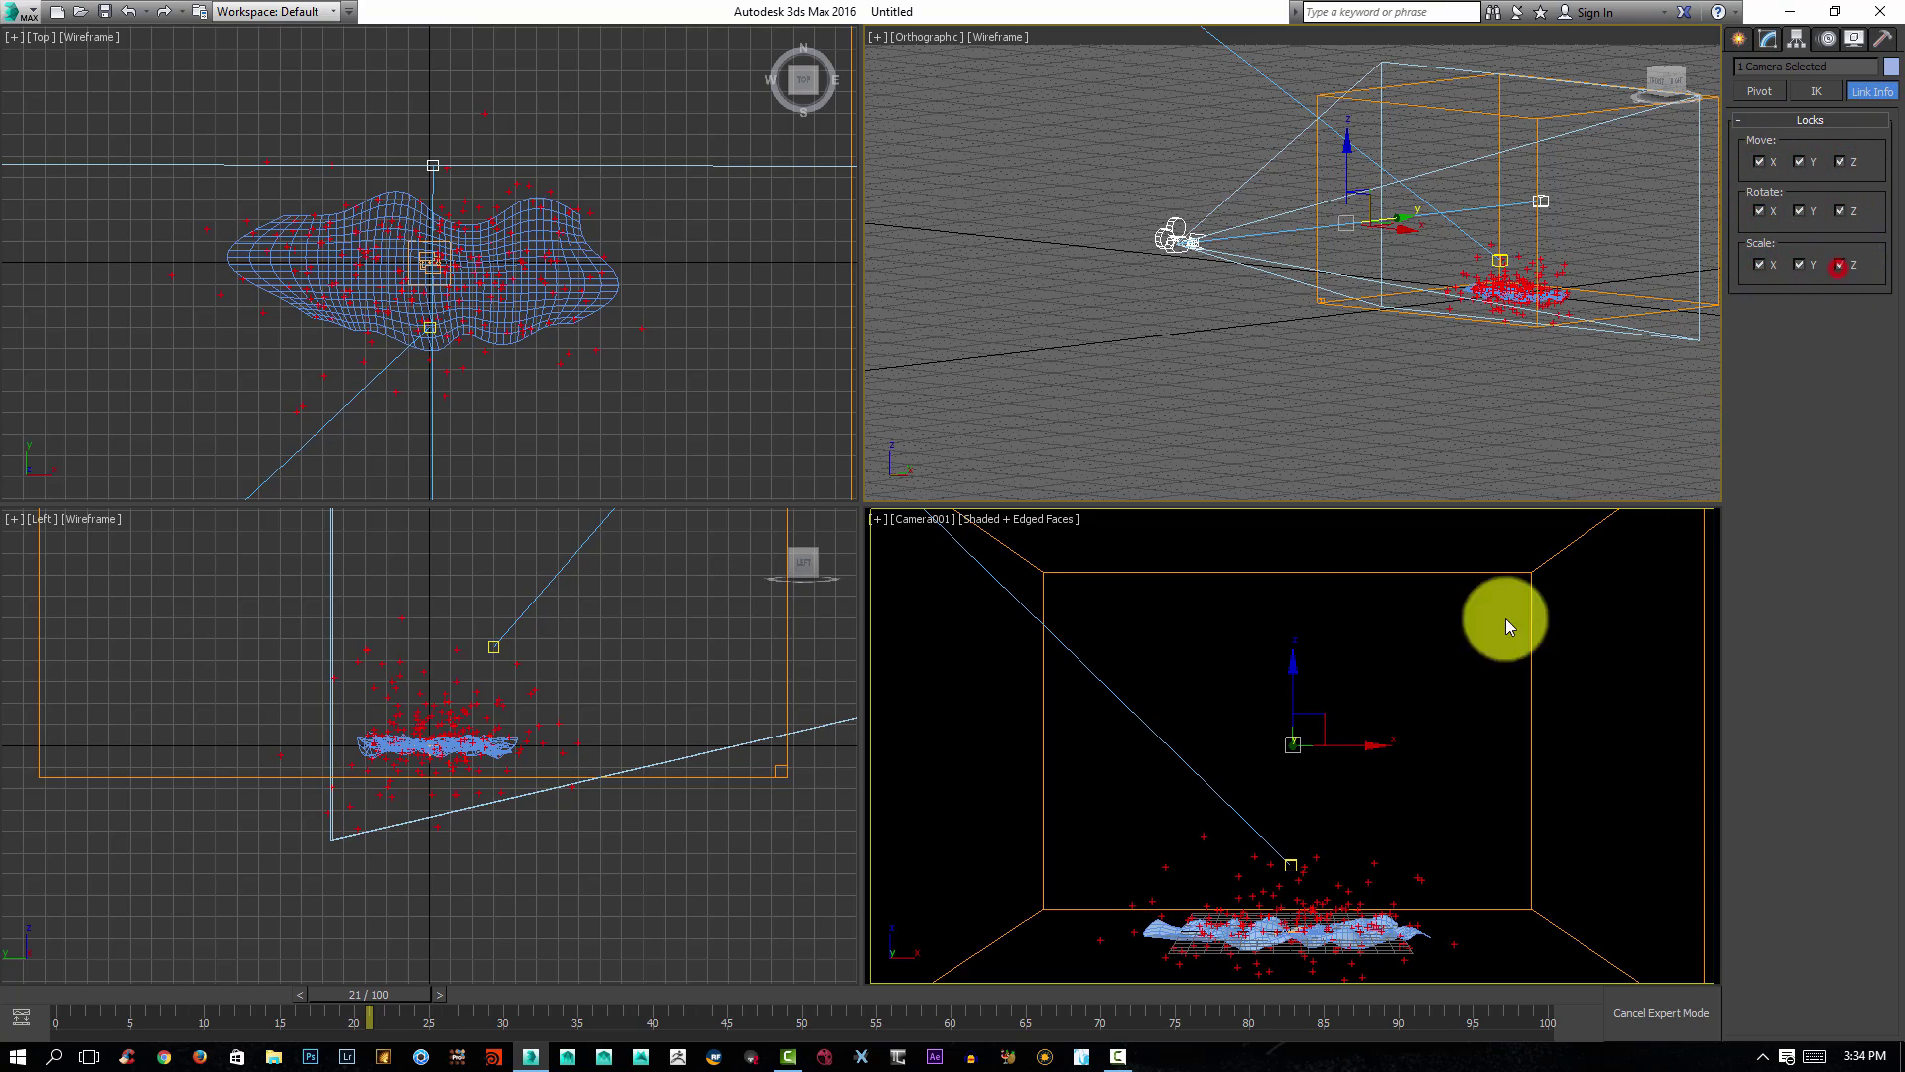
pyautogui.moveTo(1478, 694)
pyautogui.mouseDown(button='middle')
pyautogui.moveTo(1459, 793)
pyautogui.moveTo(1349, 751)
pyautogui.moveTo(1373, 666)
pyautogui.mouseUp(button='middle')
pyautogui.click(1373, 666)
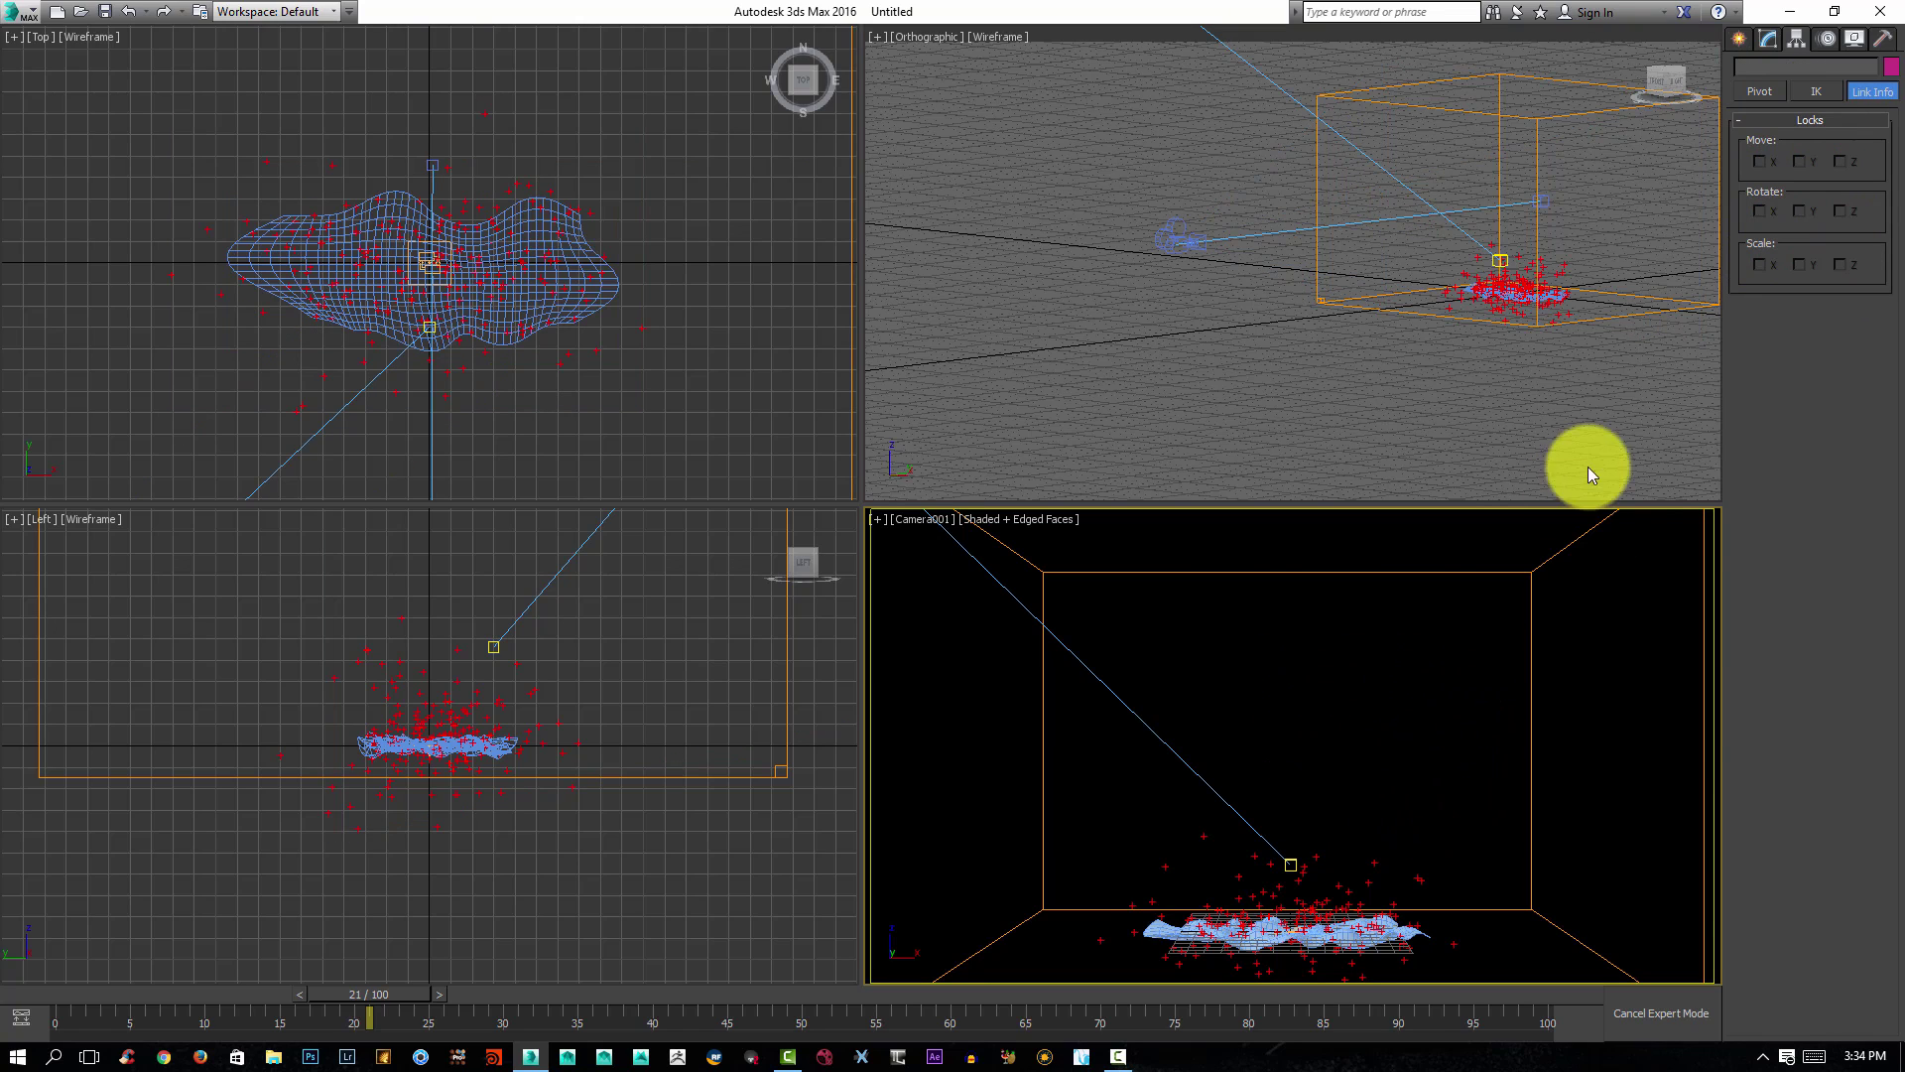
# Open the FumeFX container's settings window over the maximized camera view, hide the command panel, and park the window in the upper-left corner.
pyautogui.click(1270, 617)
pyautogui.hotkey('alt', 'w')
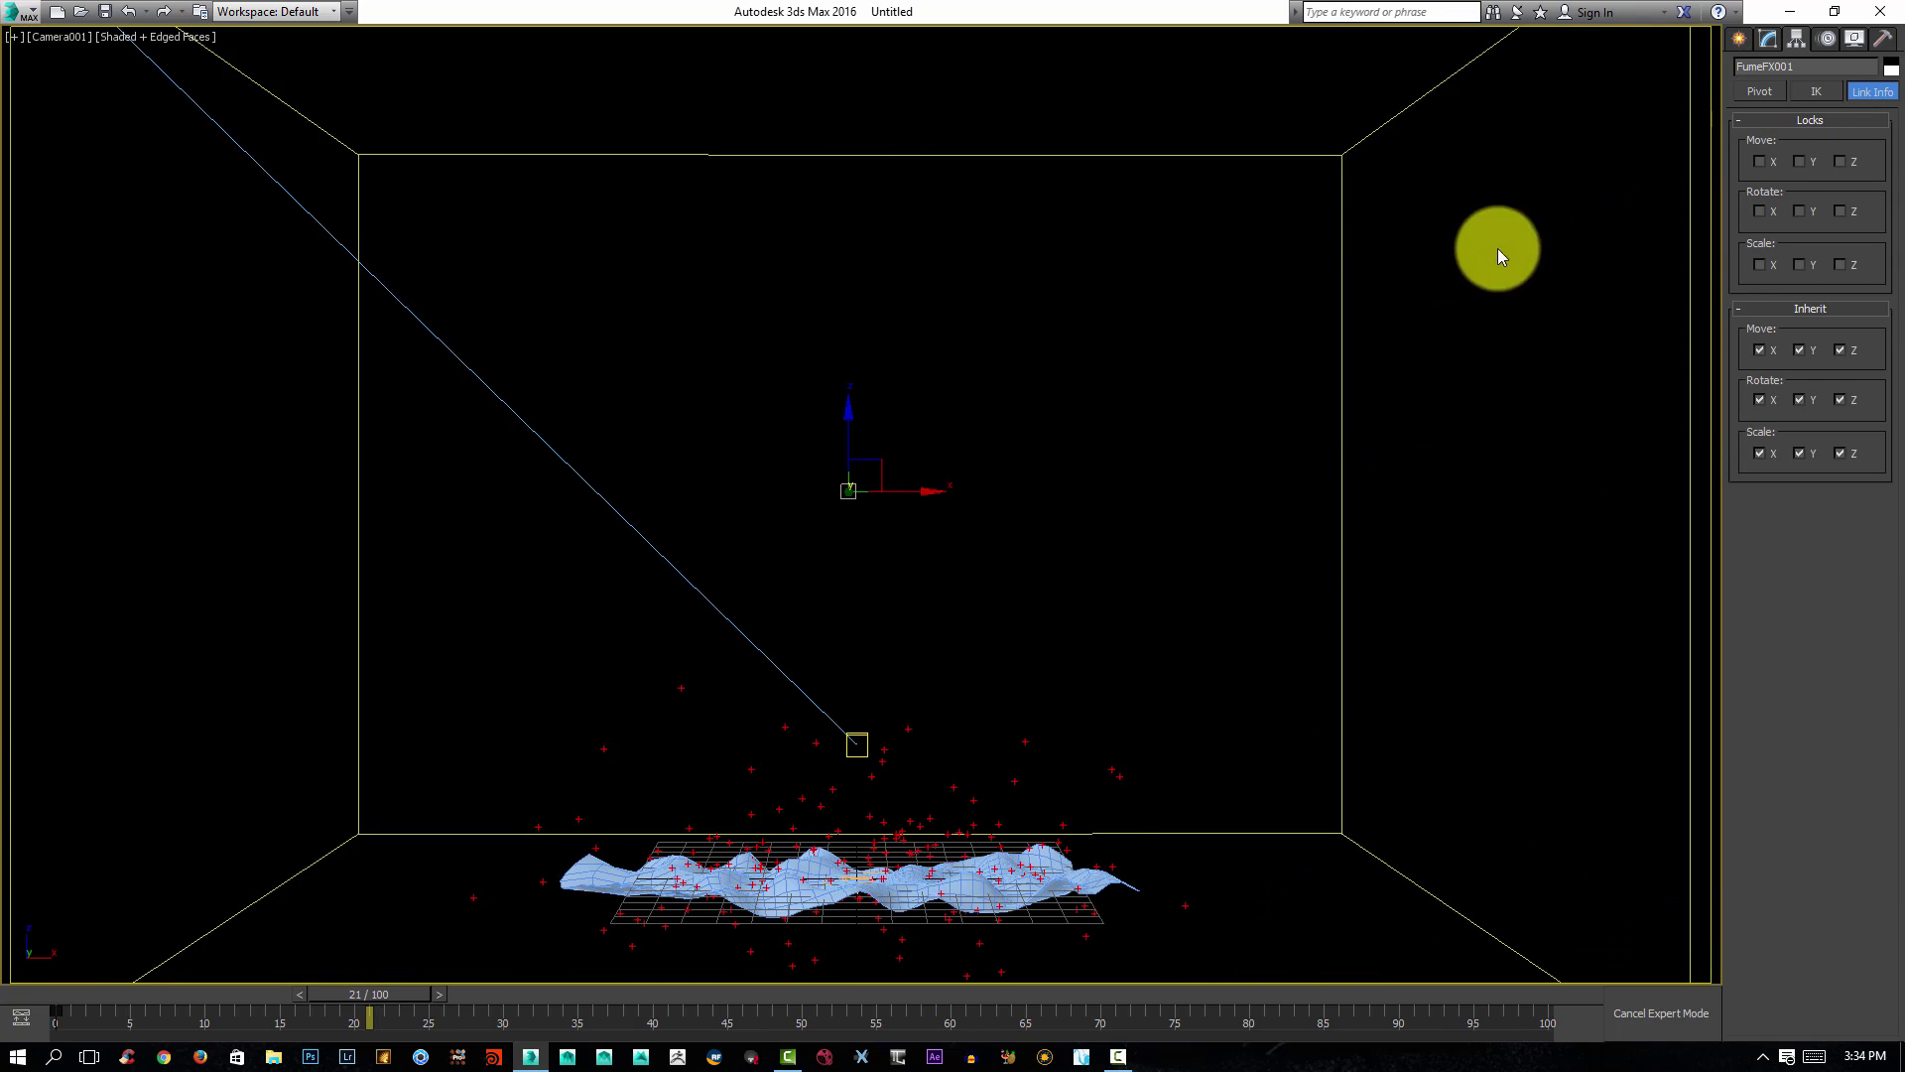
pyautogui.moveTo(1385, 197); pyautogui.dragTo(1253, 282)
pyautogui.click(1768, 38)
pyautogui.click(1754, 322)
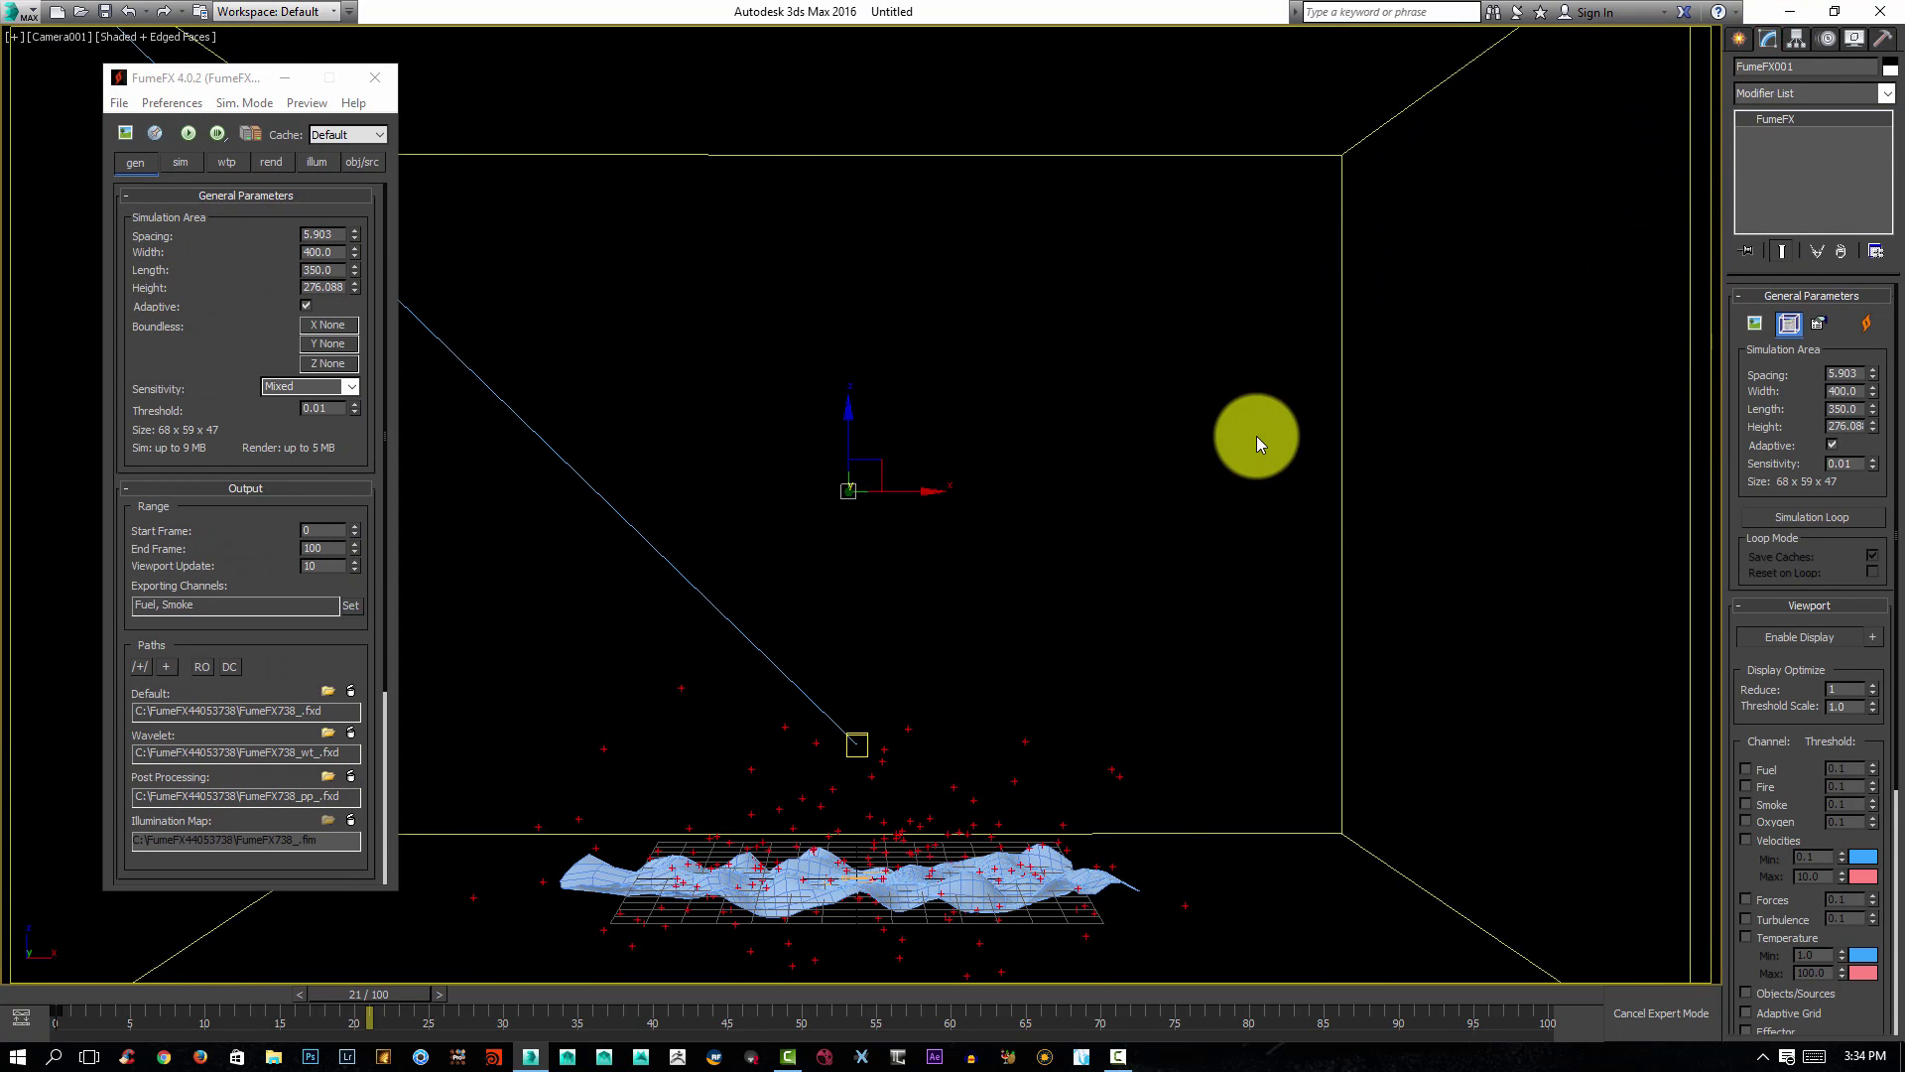
pyautogui.hotkey('ctrl', 'x')
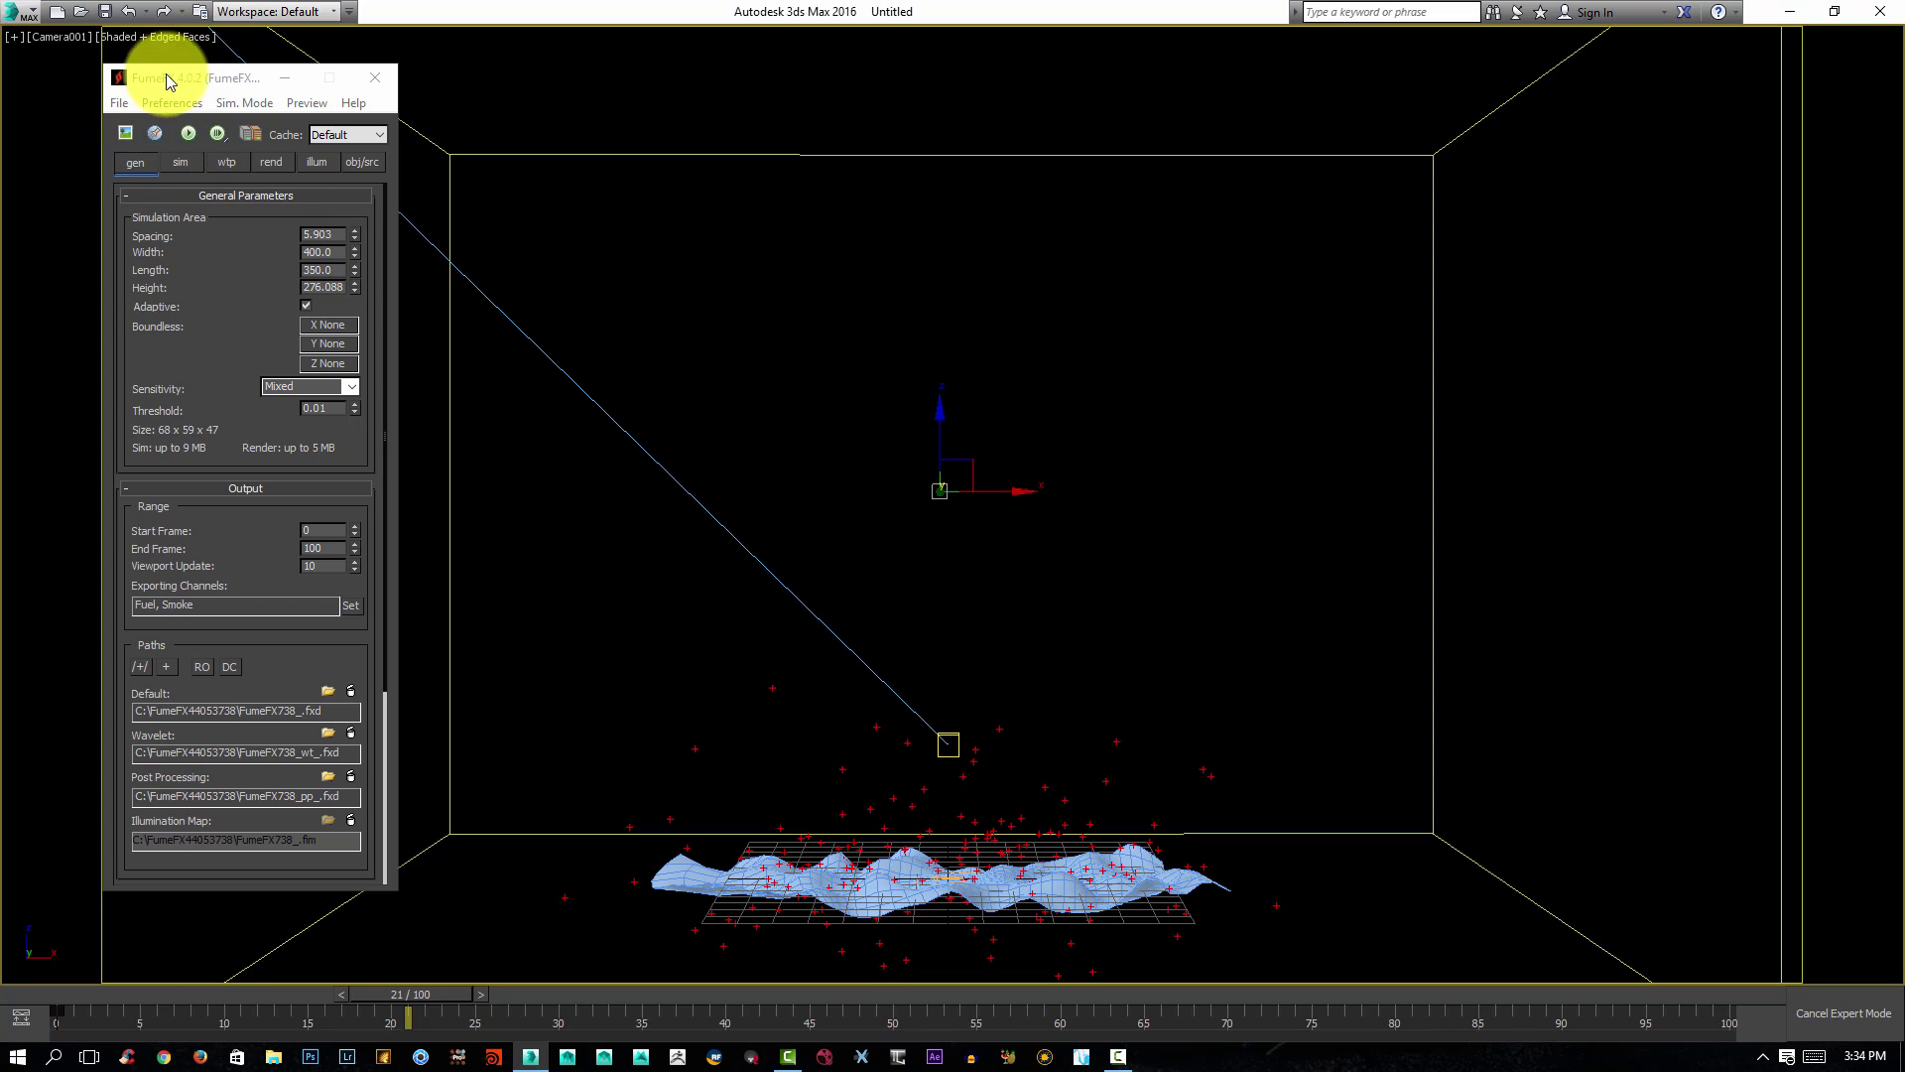
pyautogui.moveTo(165, 73); pyautogui.dragTo(70, 49)
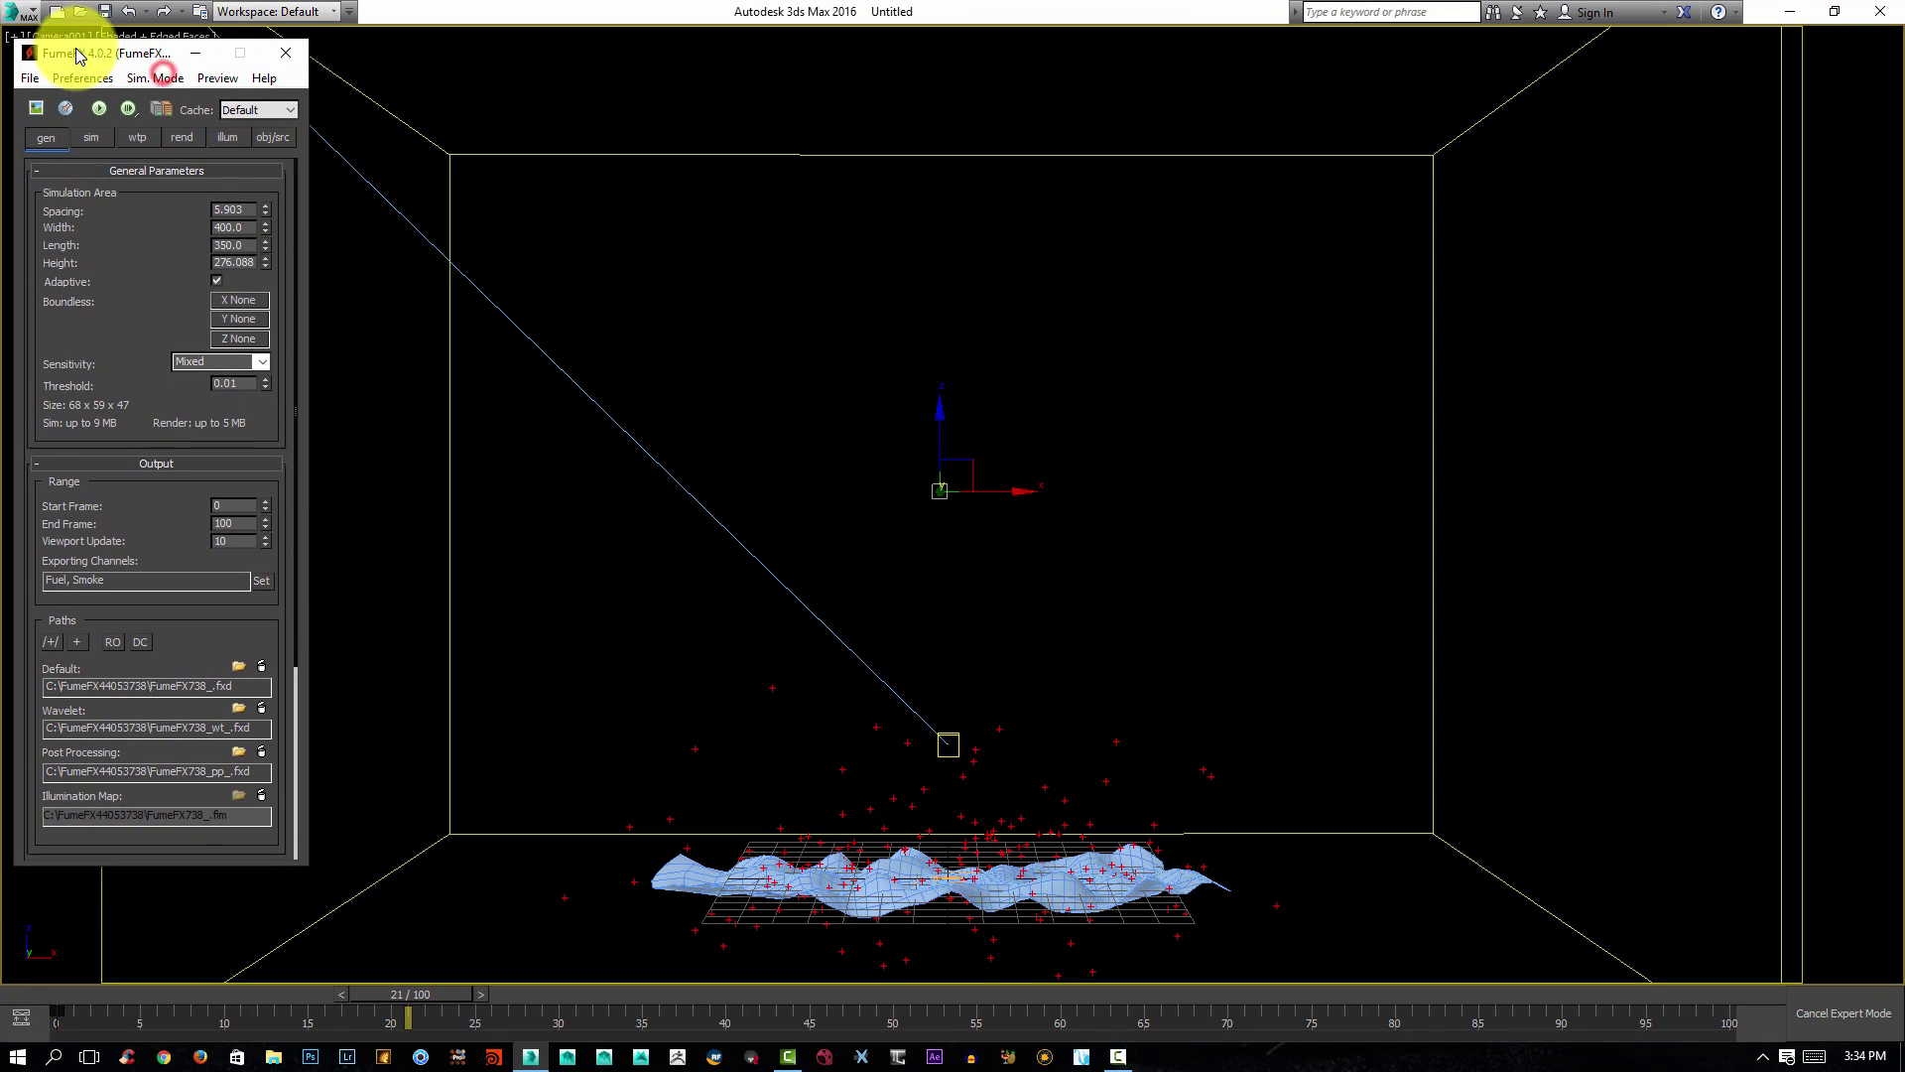
pyautogui.click(60, 104)
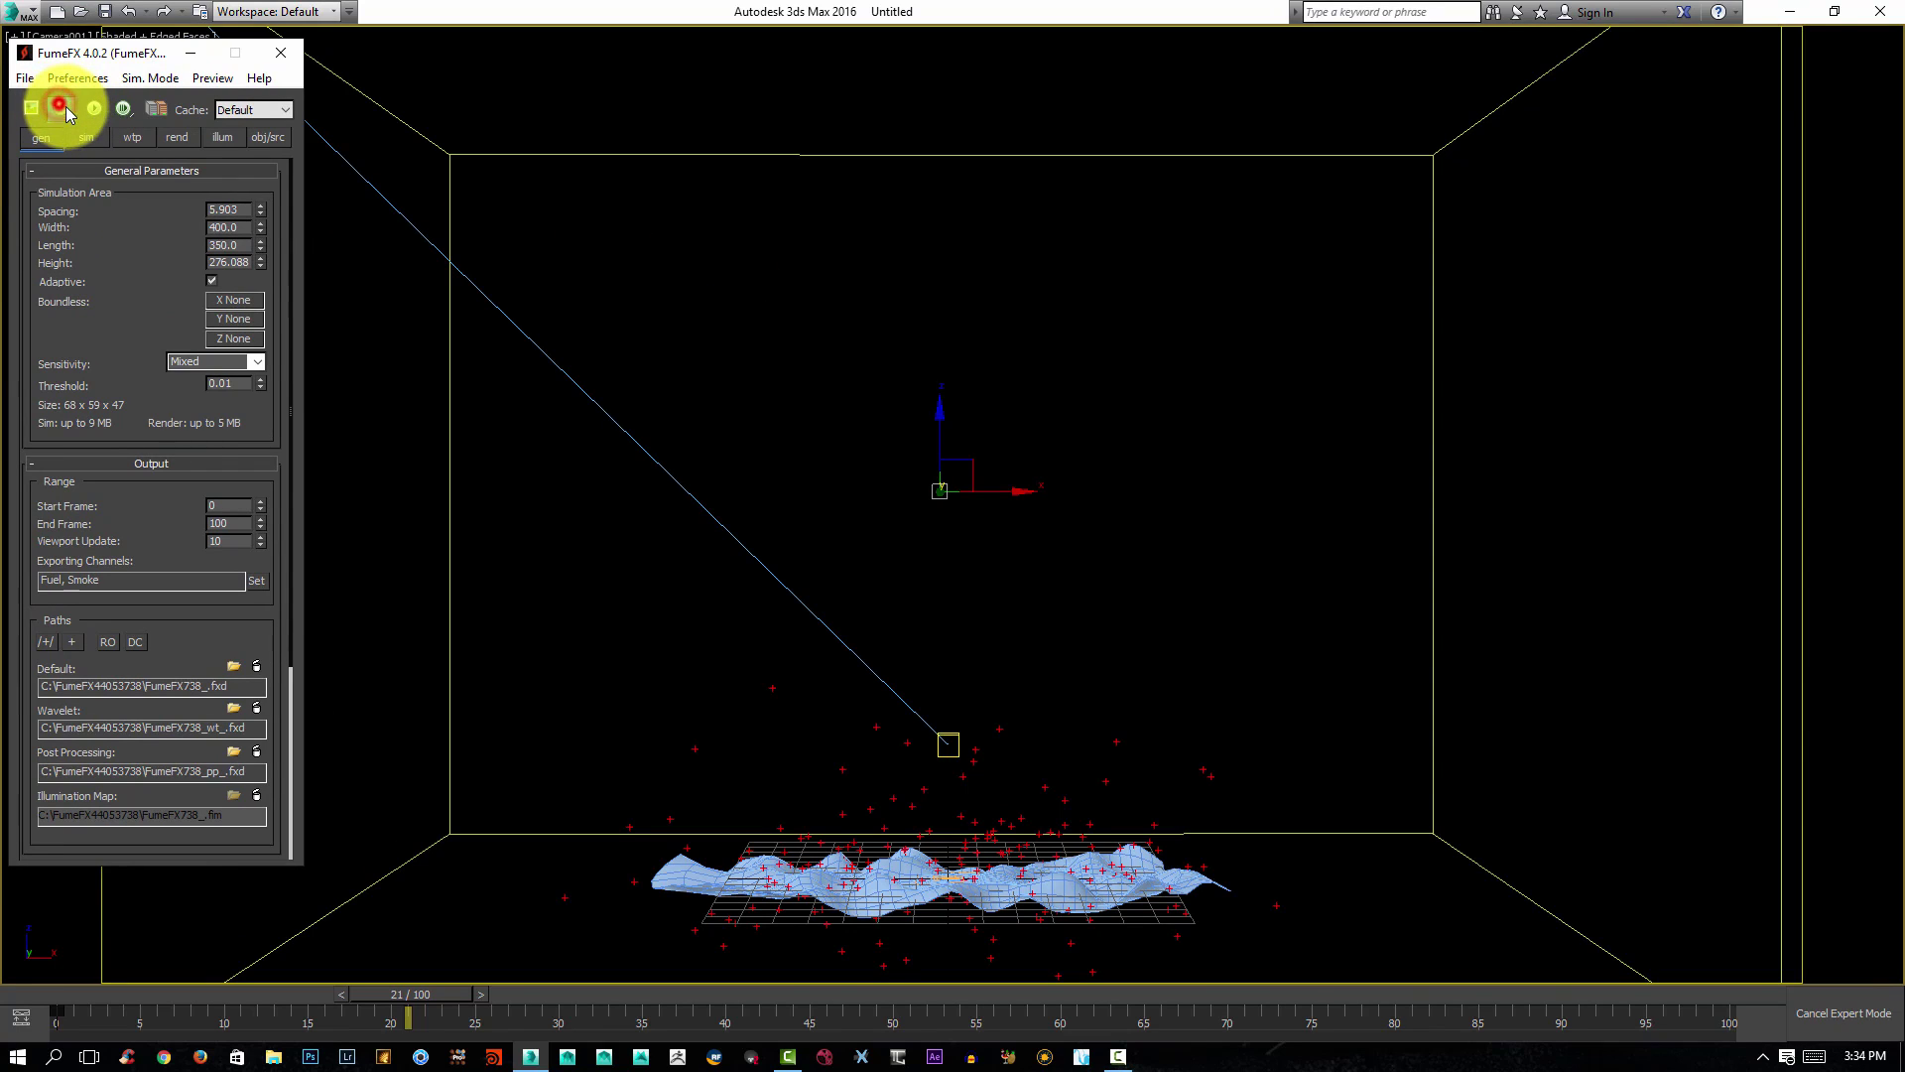
# Add a Particle Source to the FumeFX container's objects and sources, placing its icon beside the emitter.
pyautogui.click(270, 138)
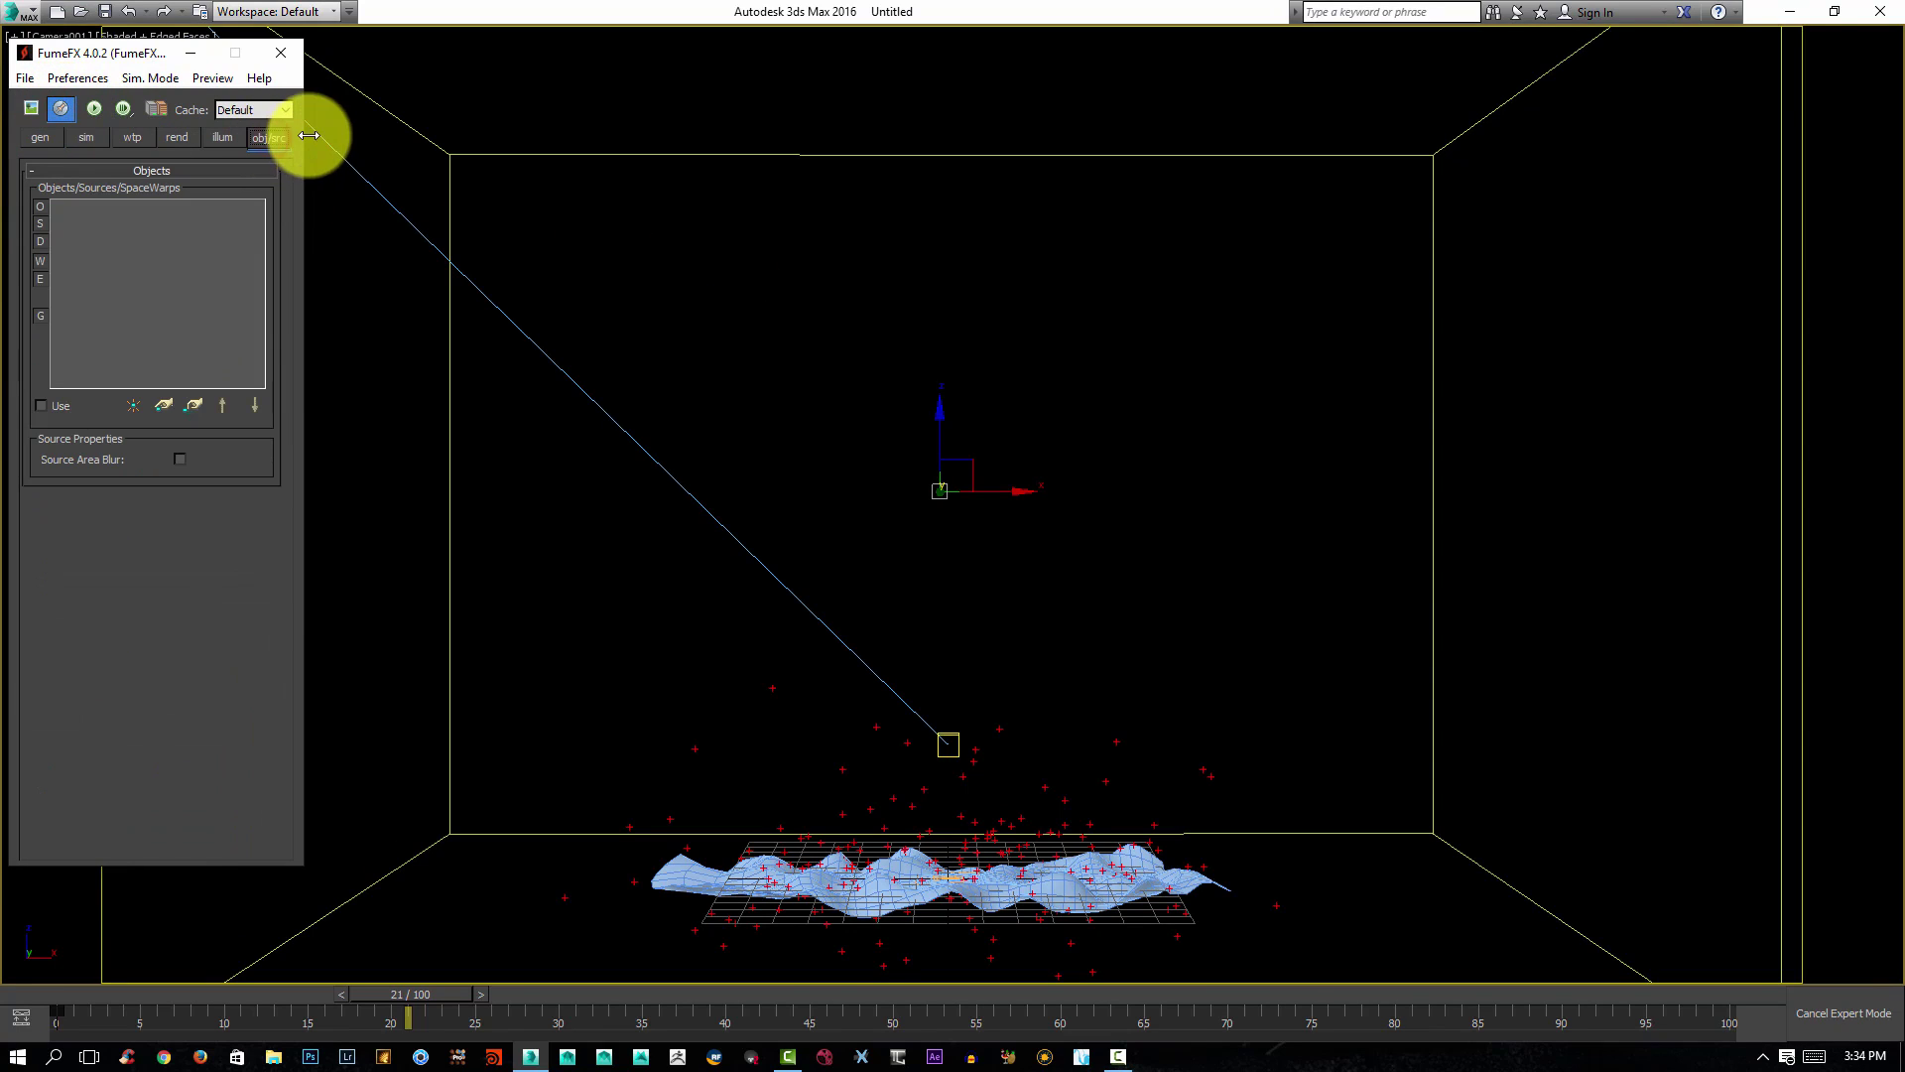
pyautogui.click(125, 404)
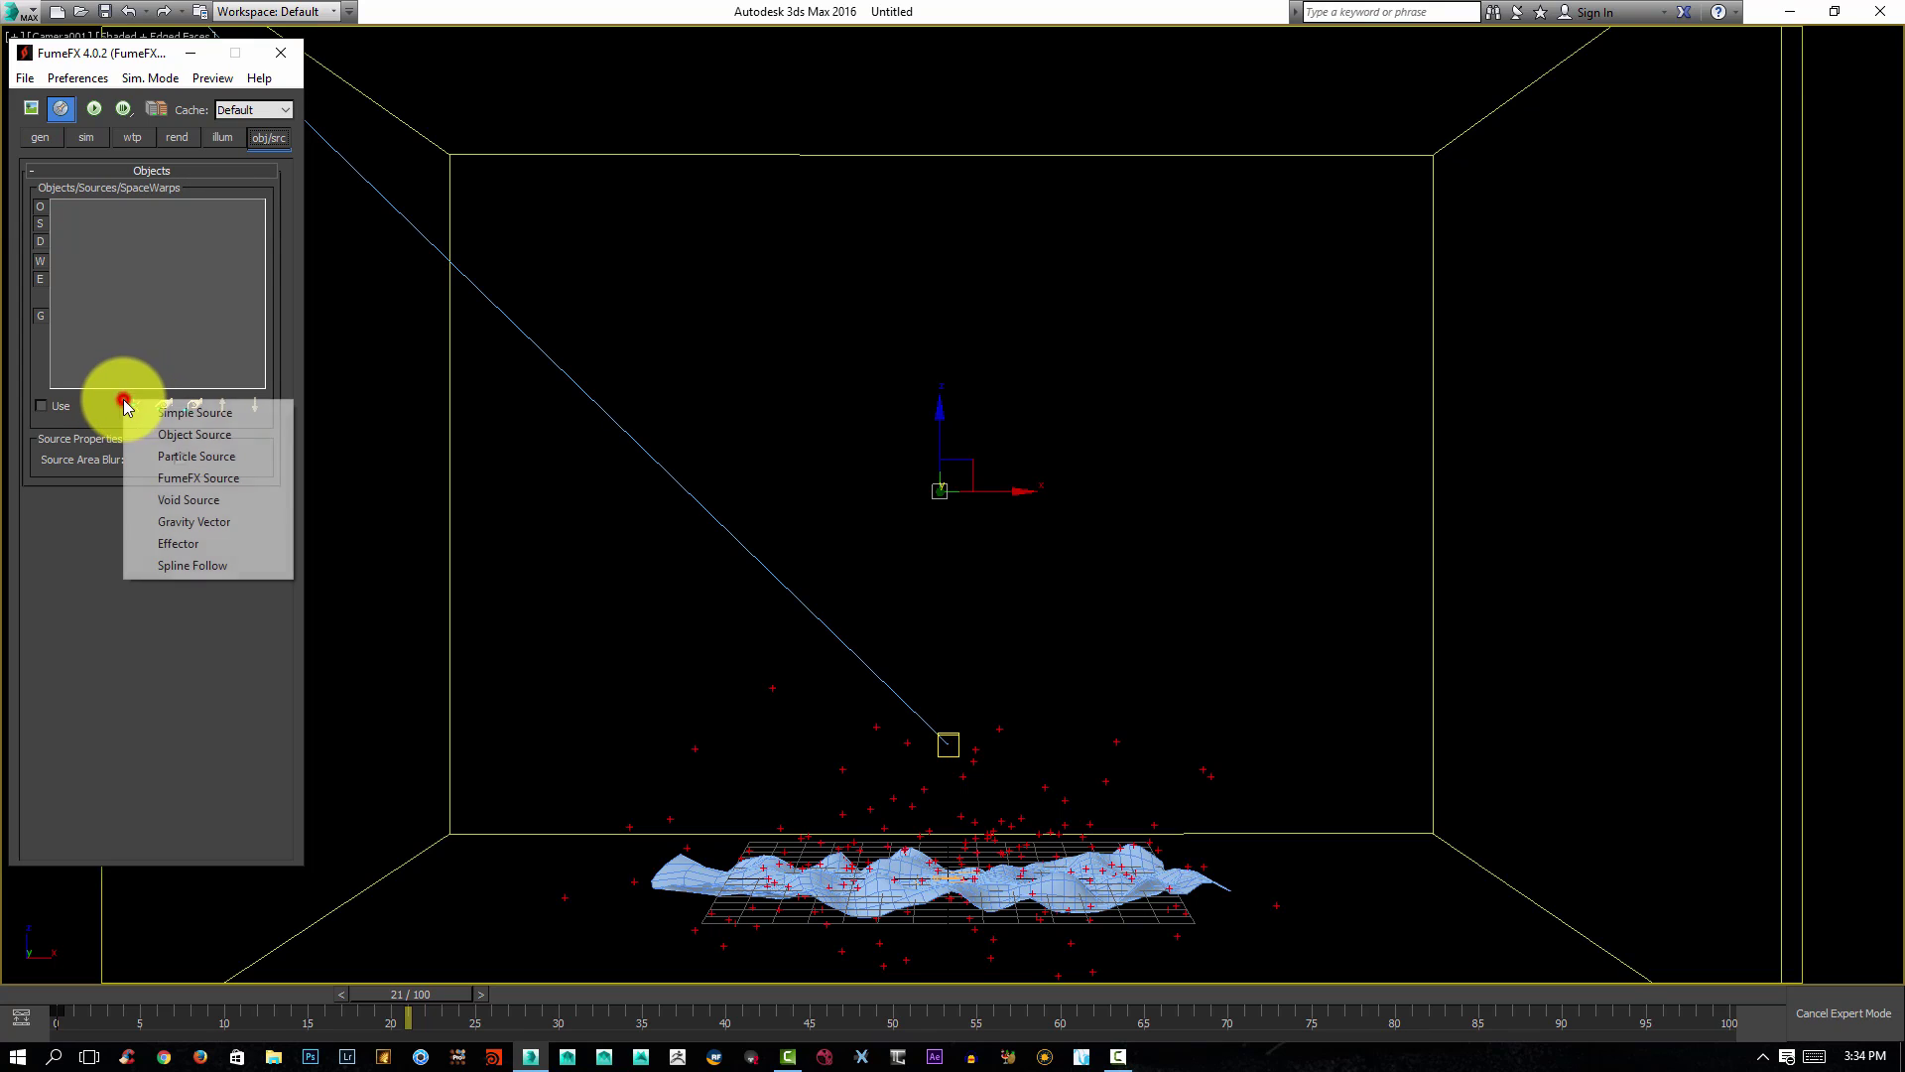
pyautogui.click(201, 458)
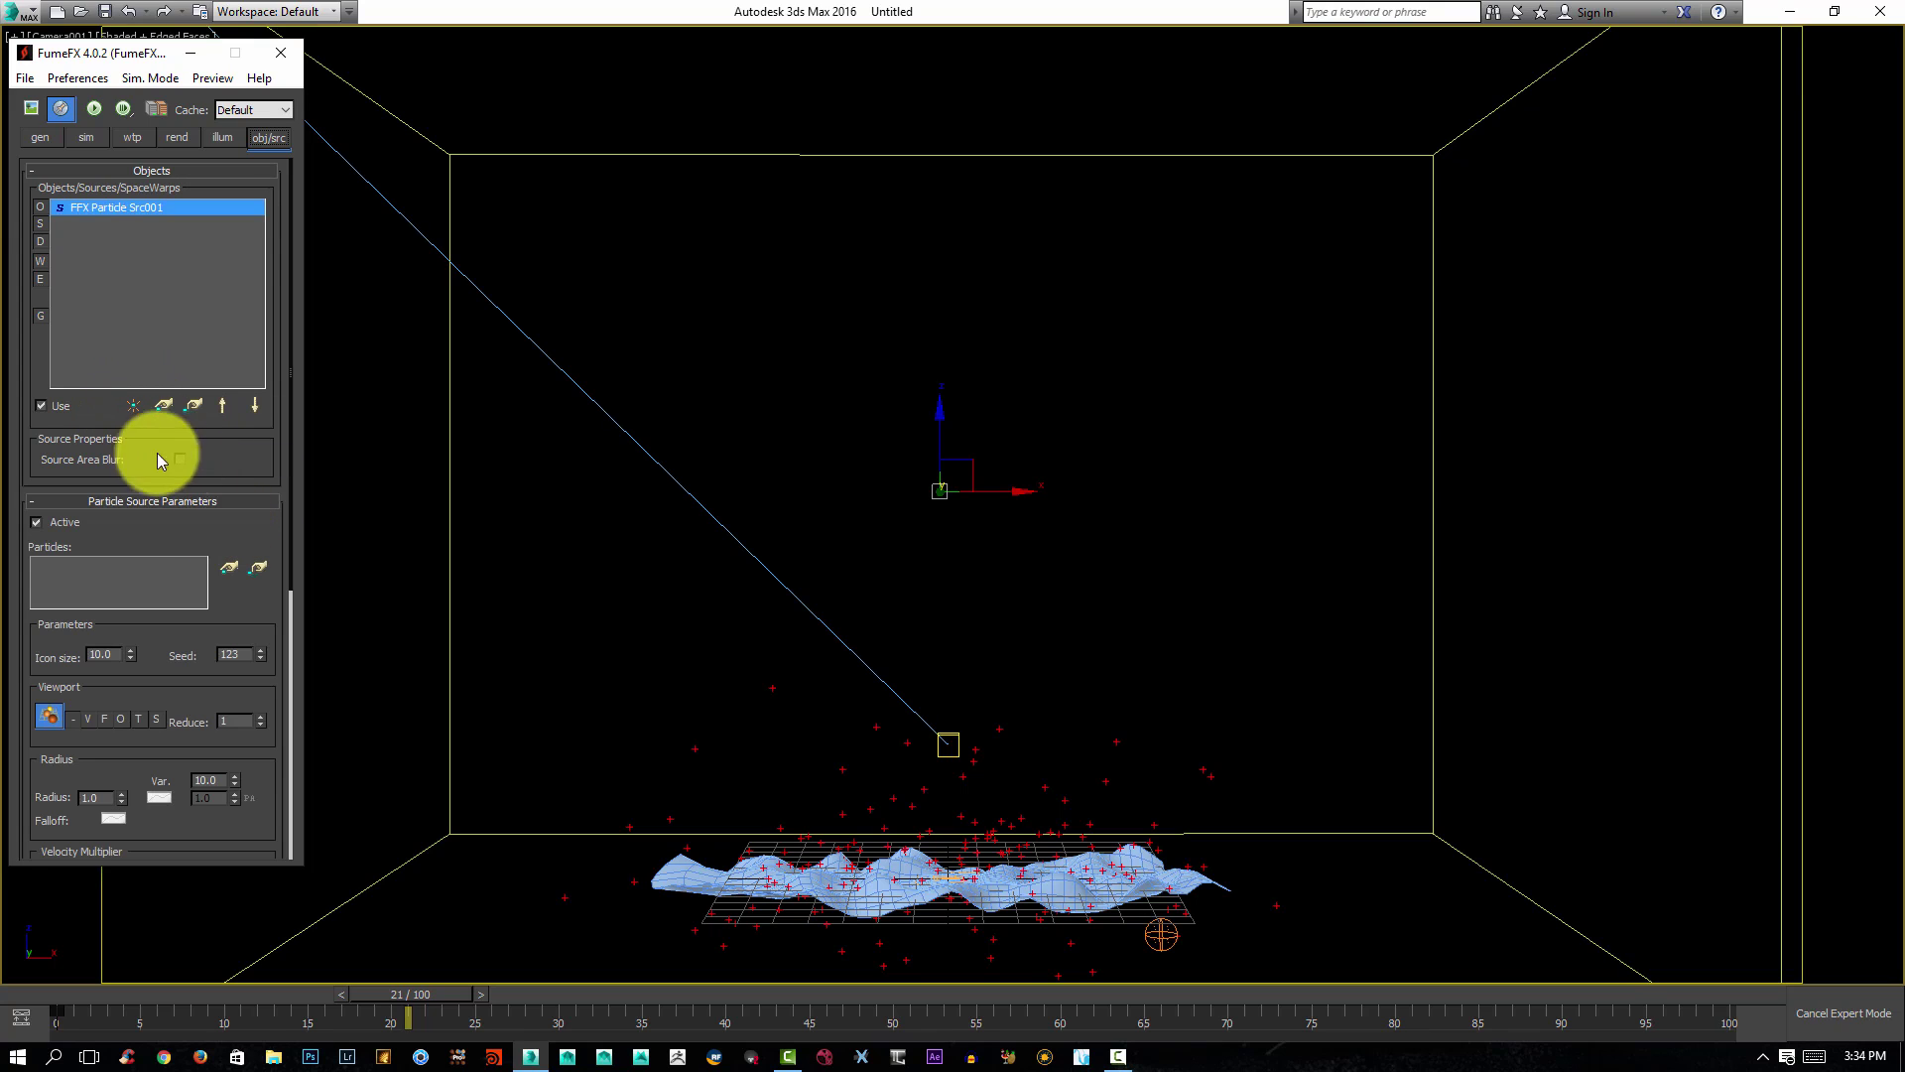
# Assign PF Source 001 as the particle system feeding the FumeFX particle source.
pyautogui.click(228, 567)
pyautogui.click(1069, 803)
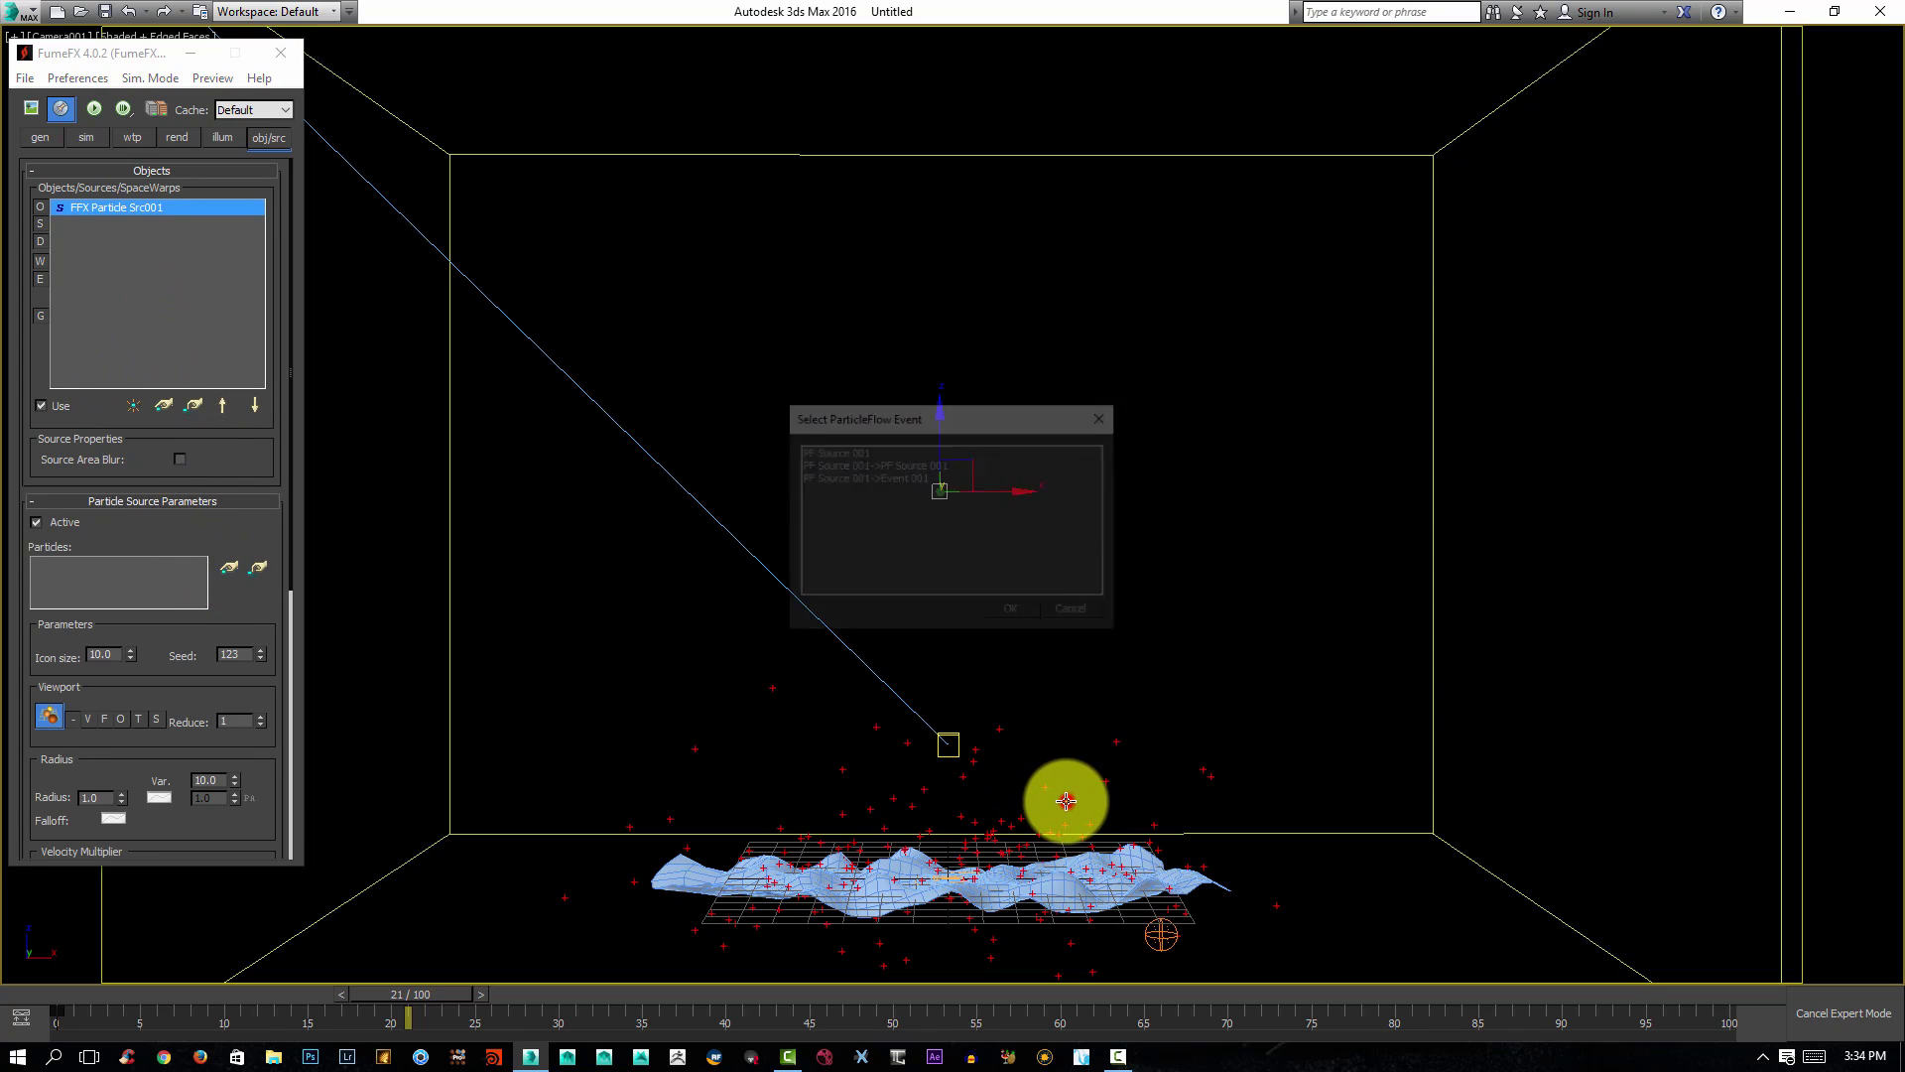
pyautogui.click(839, 452)
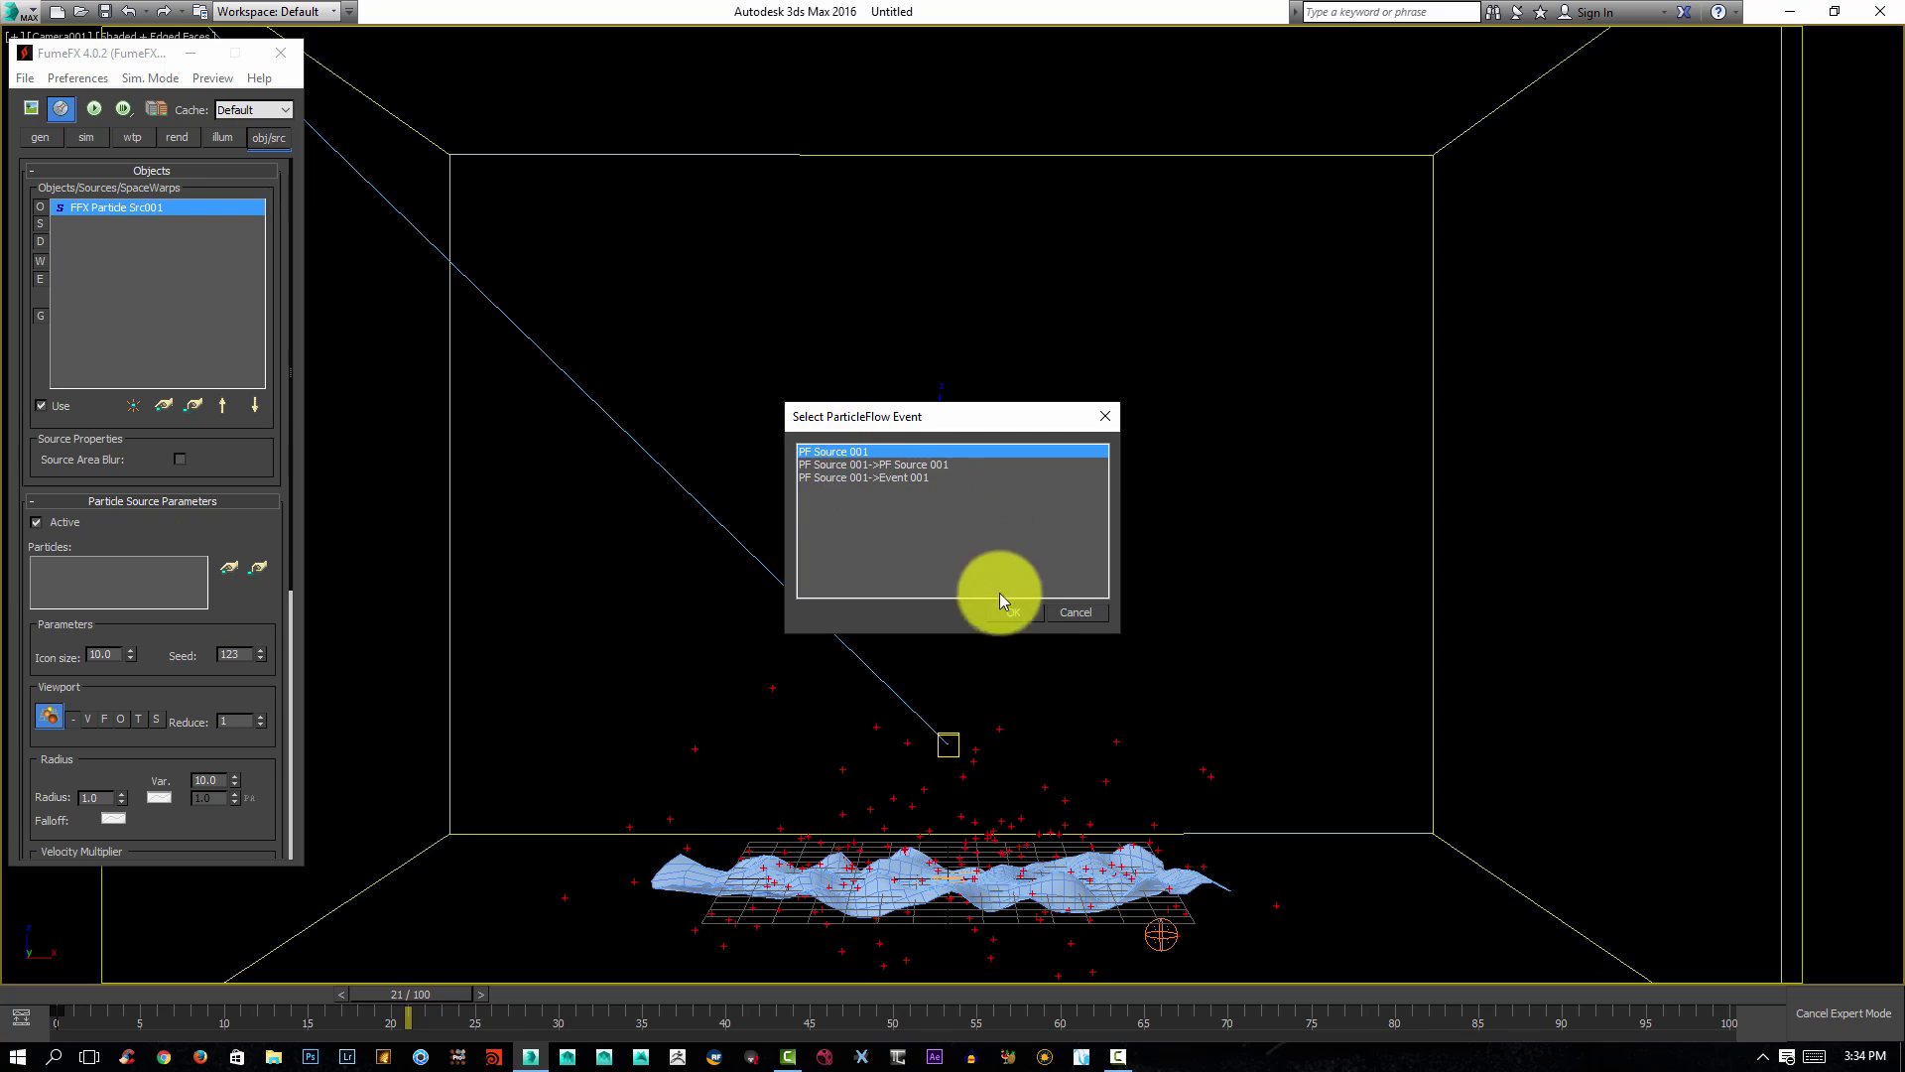
pyautogui.click(1021, 610)
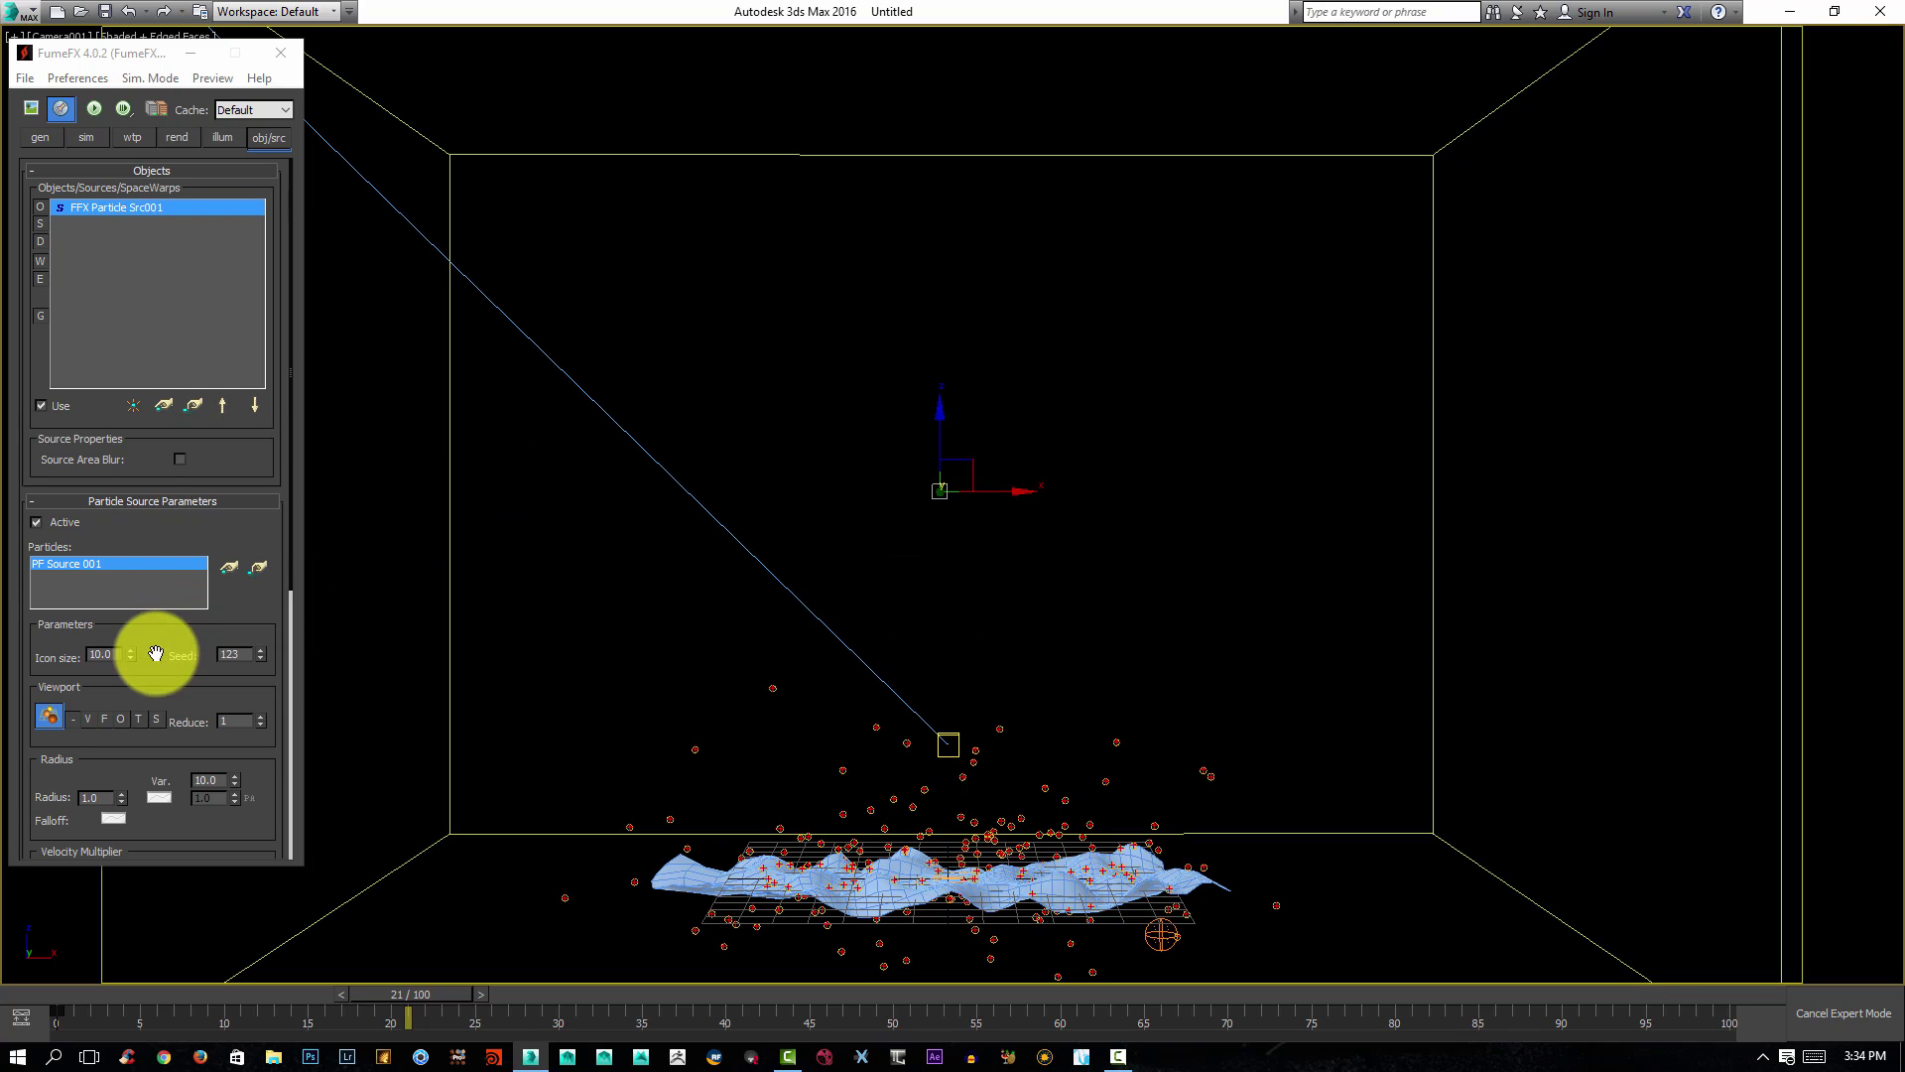
# Set the particle source's radius to 12 and its radius variation to 100.
pyautogui.scroll(-3, 195, 425)
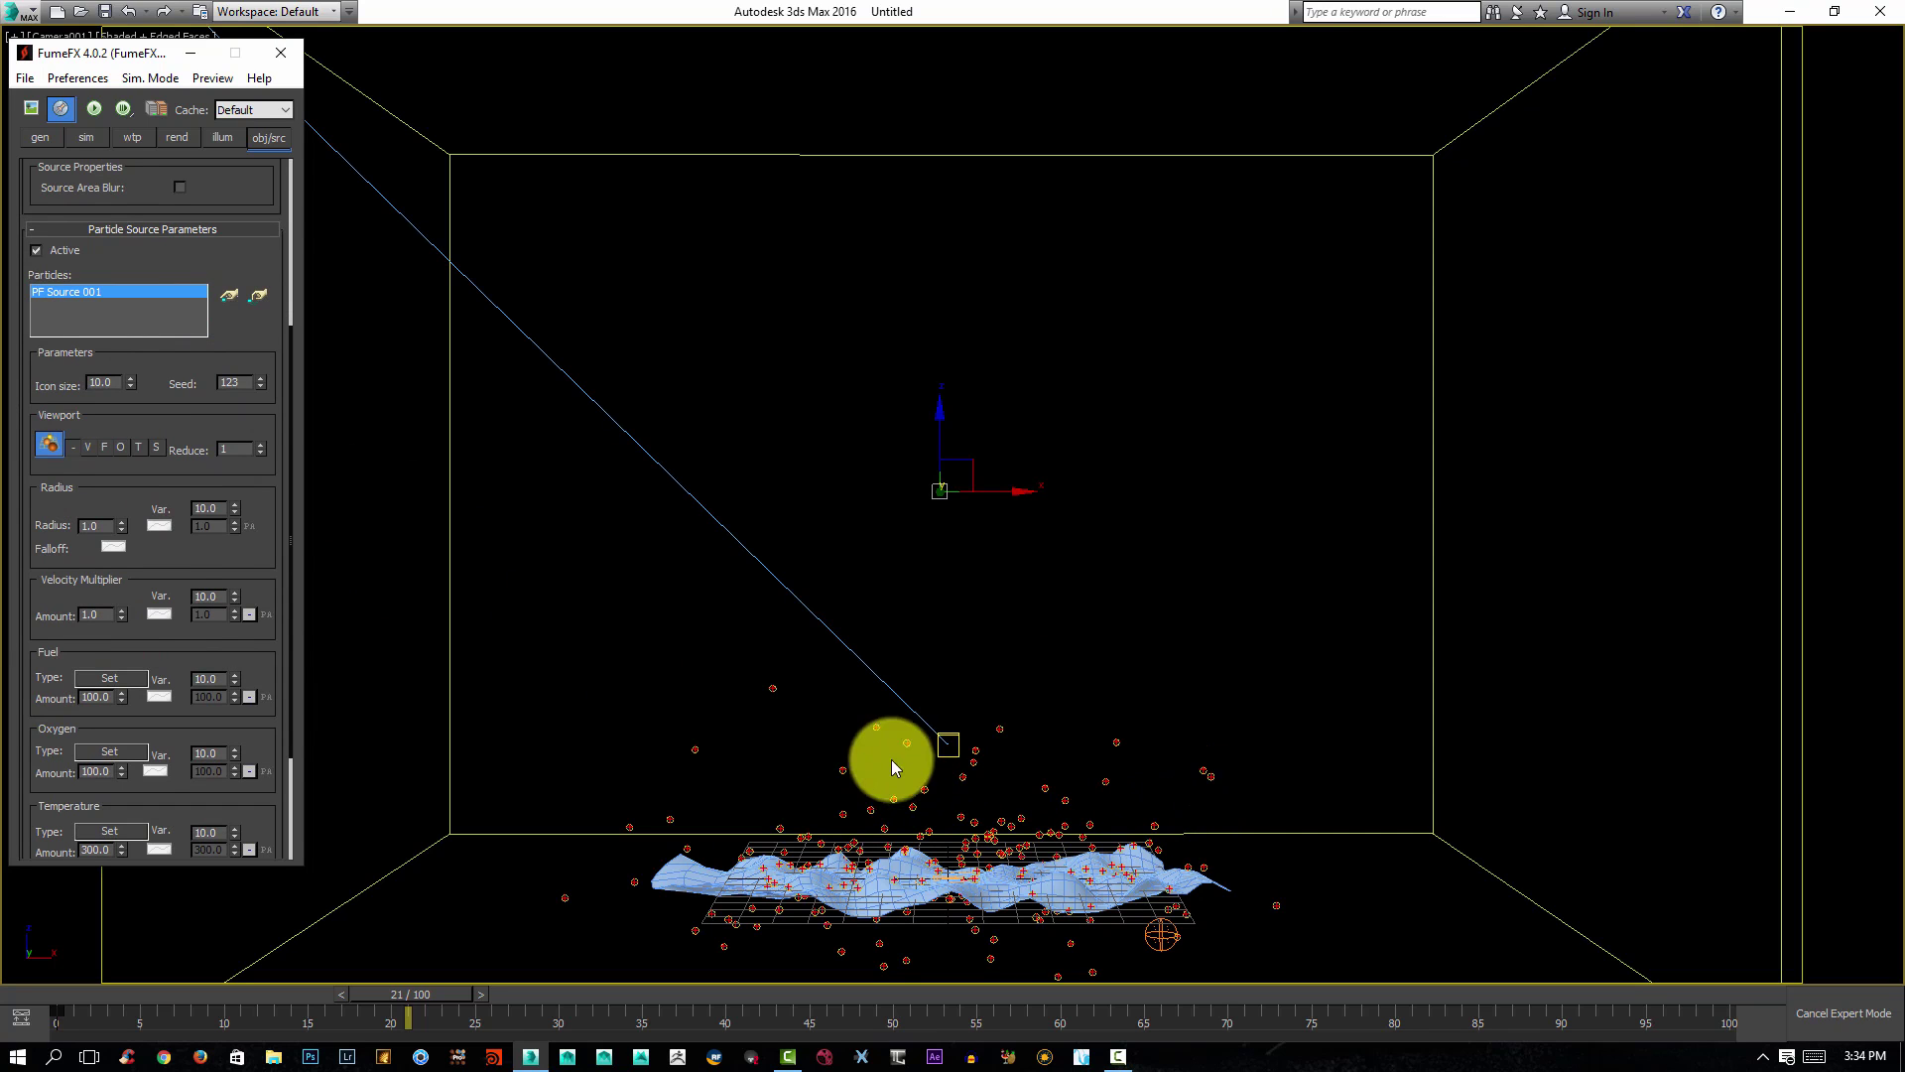
pyautogui.moveTo(120, 529); pyautogui.dragTo(455, 483)
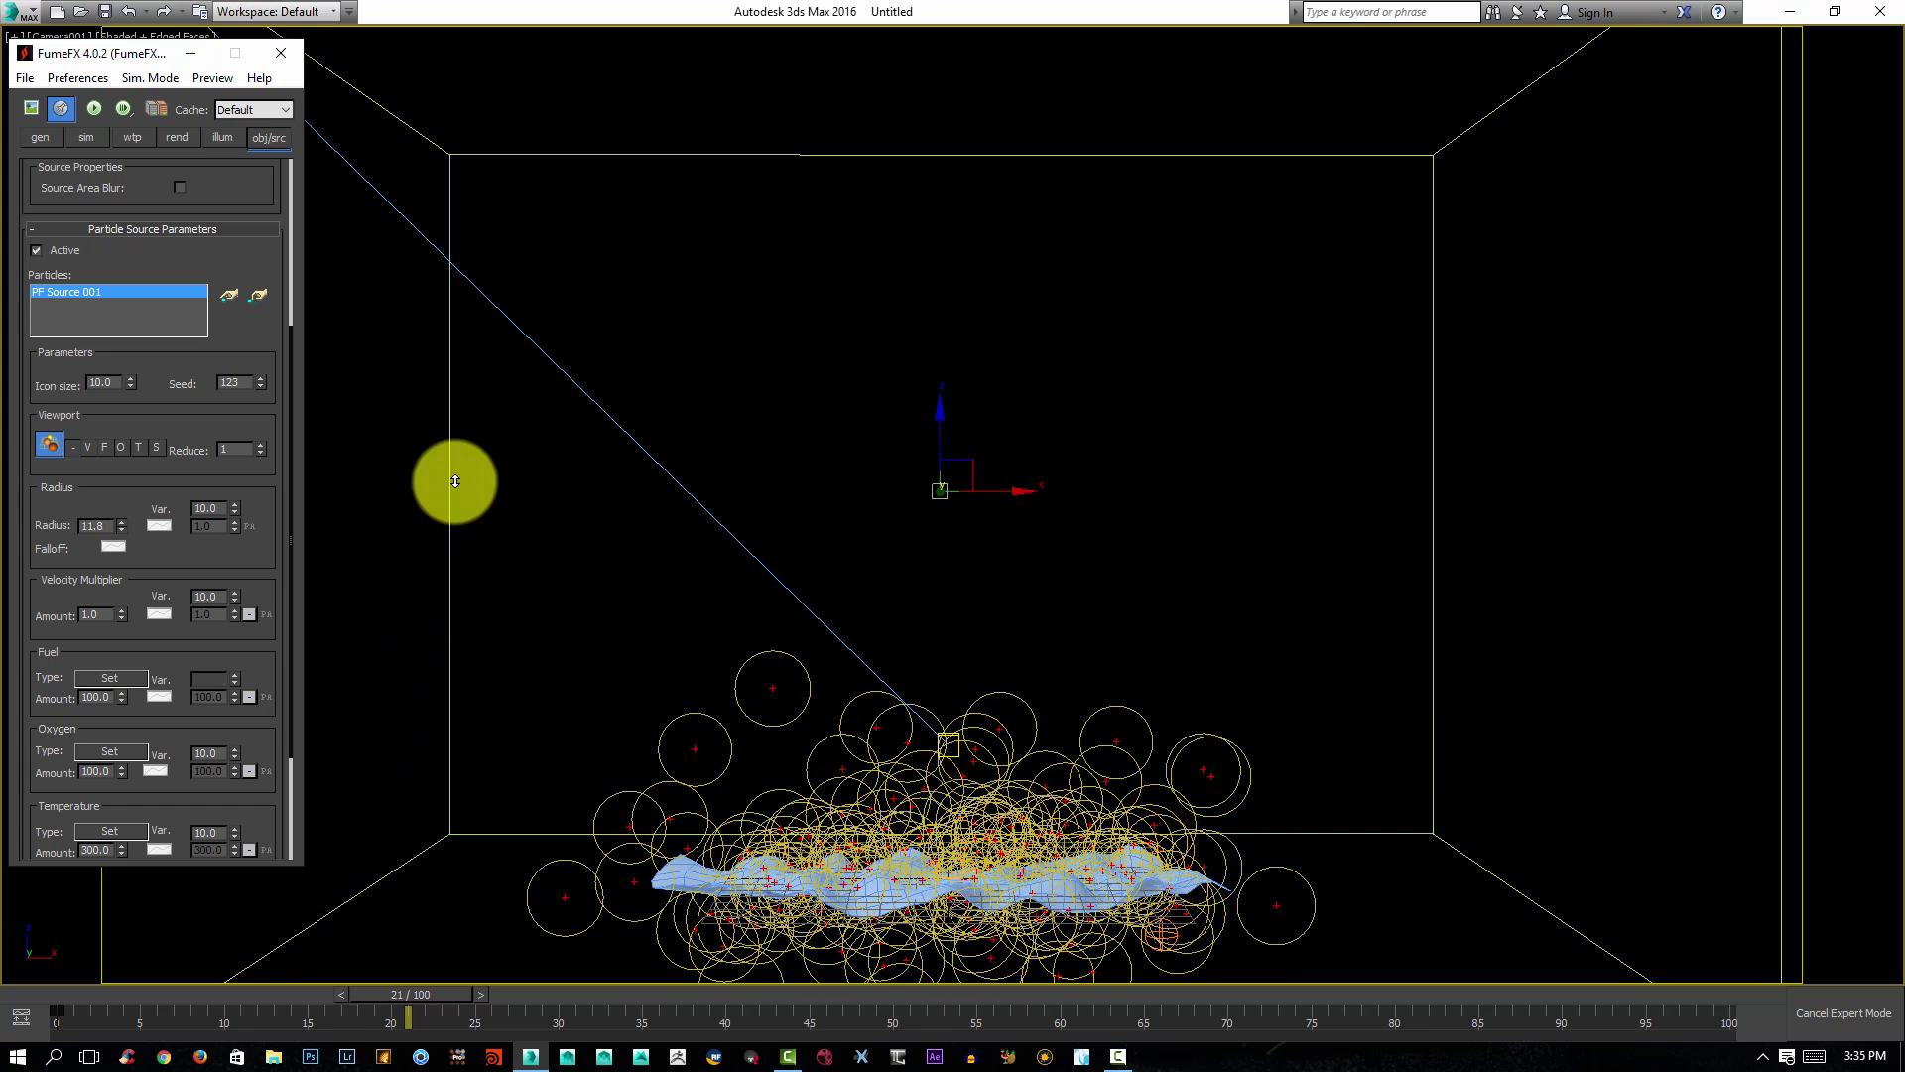
pyautogui.moveTo(113, 525); pyautogui.dragTo(14, 522)
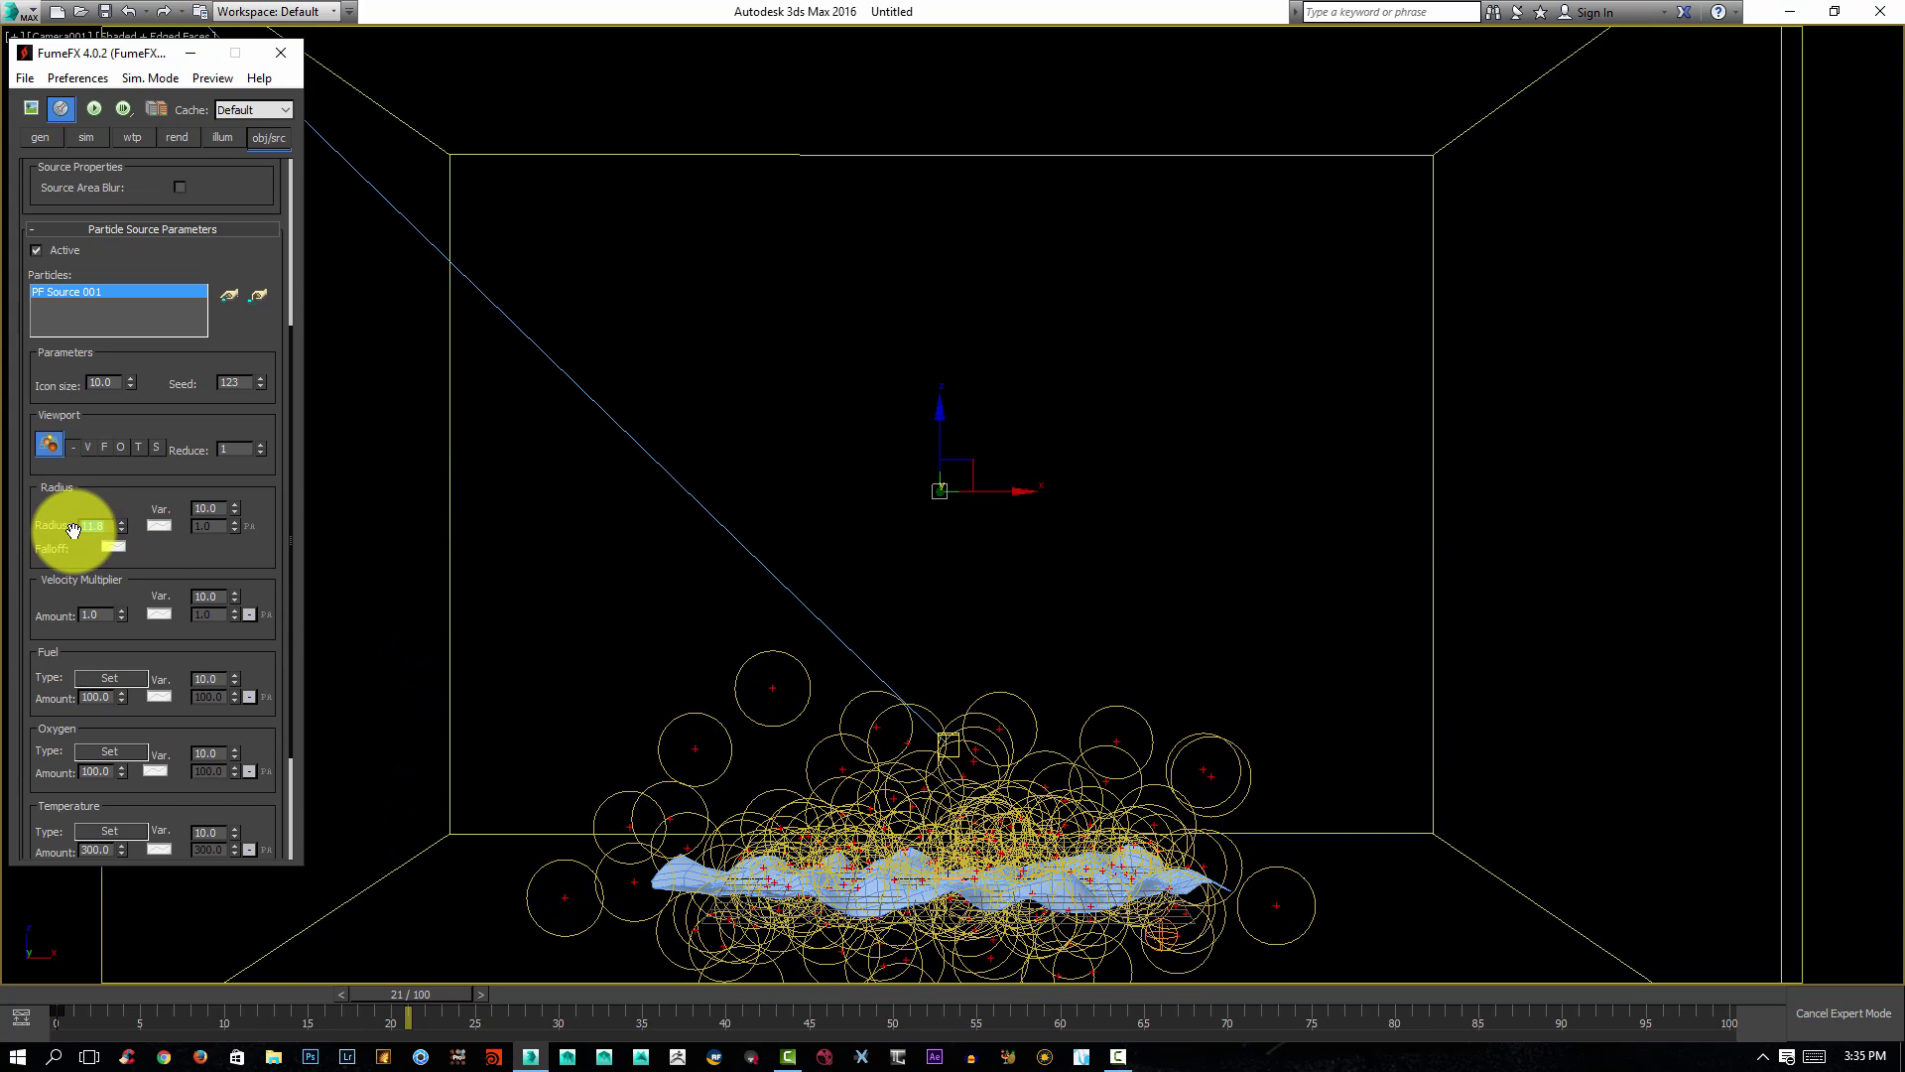
pyautogui.press('Return')
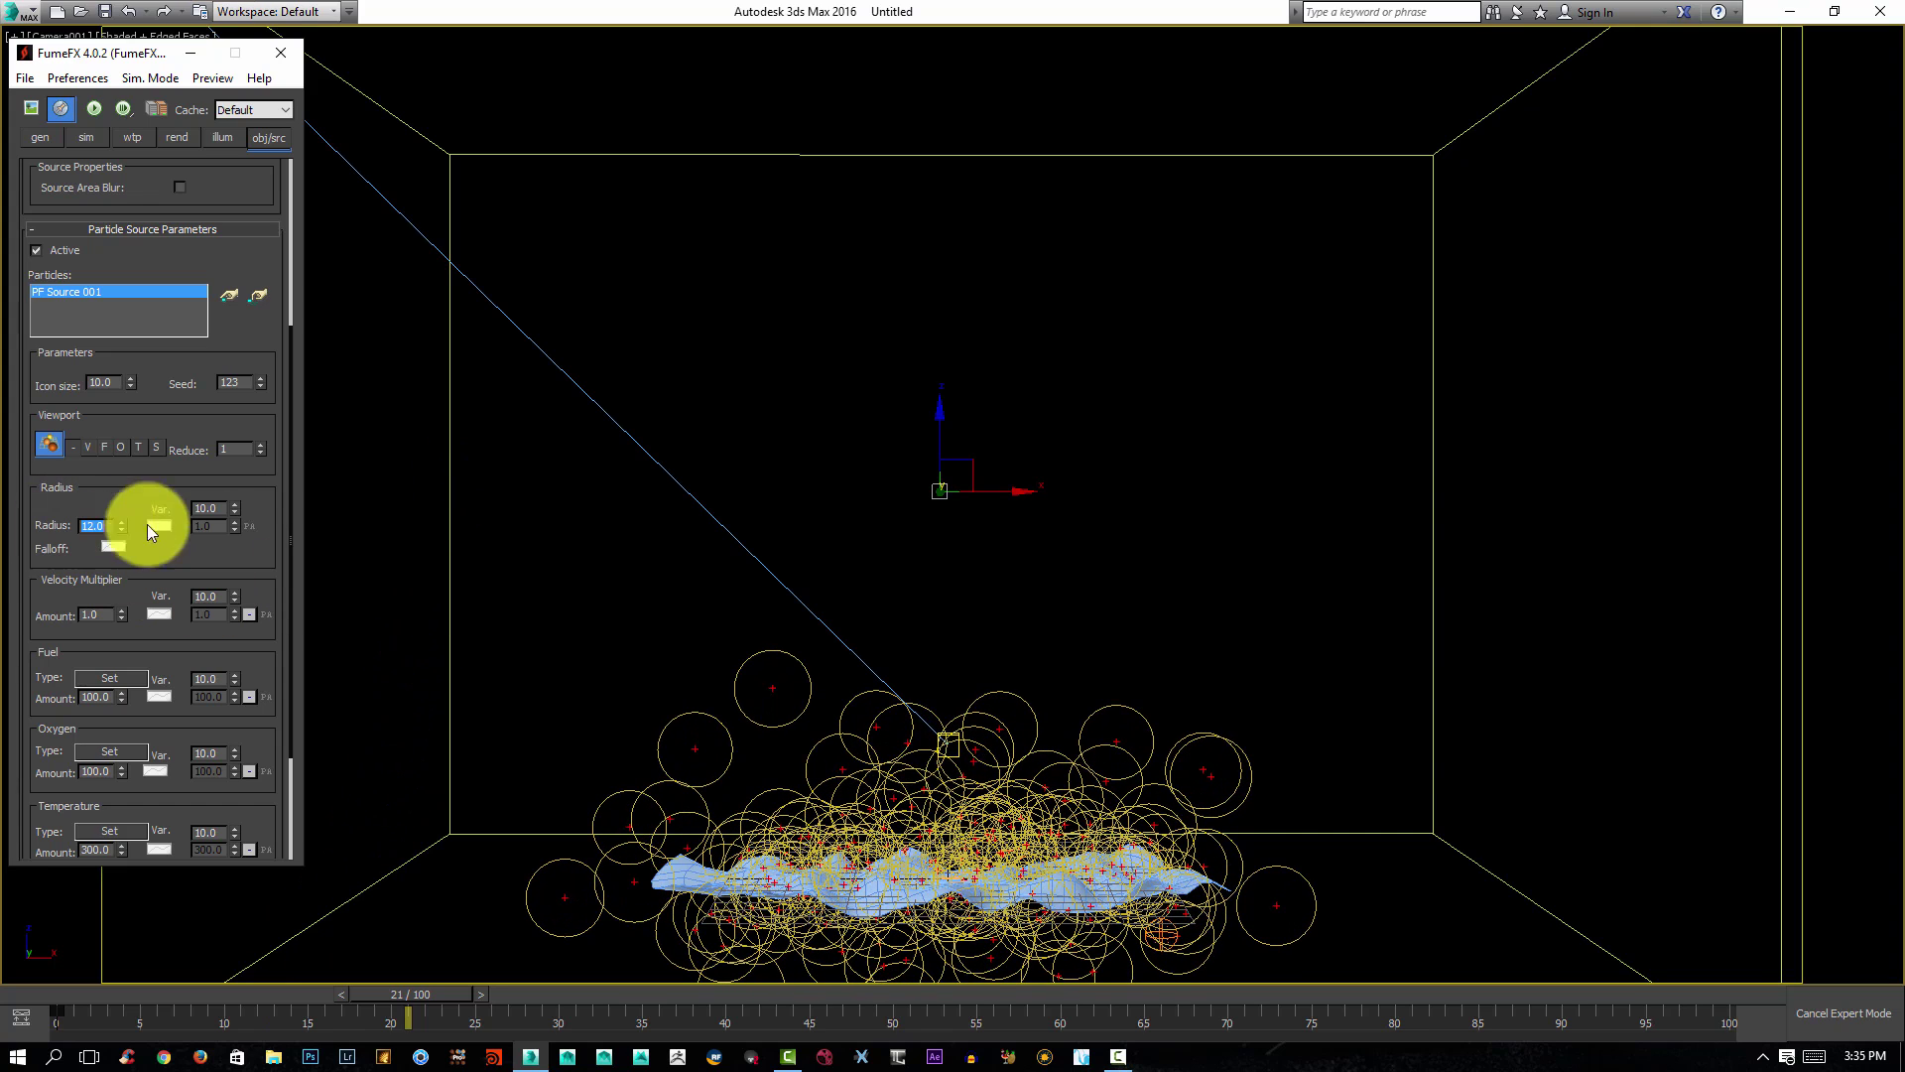
pyautogui.doubleClick(215, 503)
pyautogui.write('10')
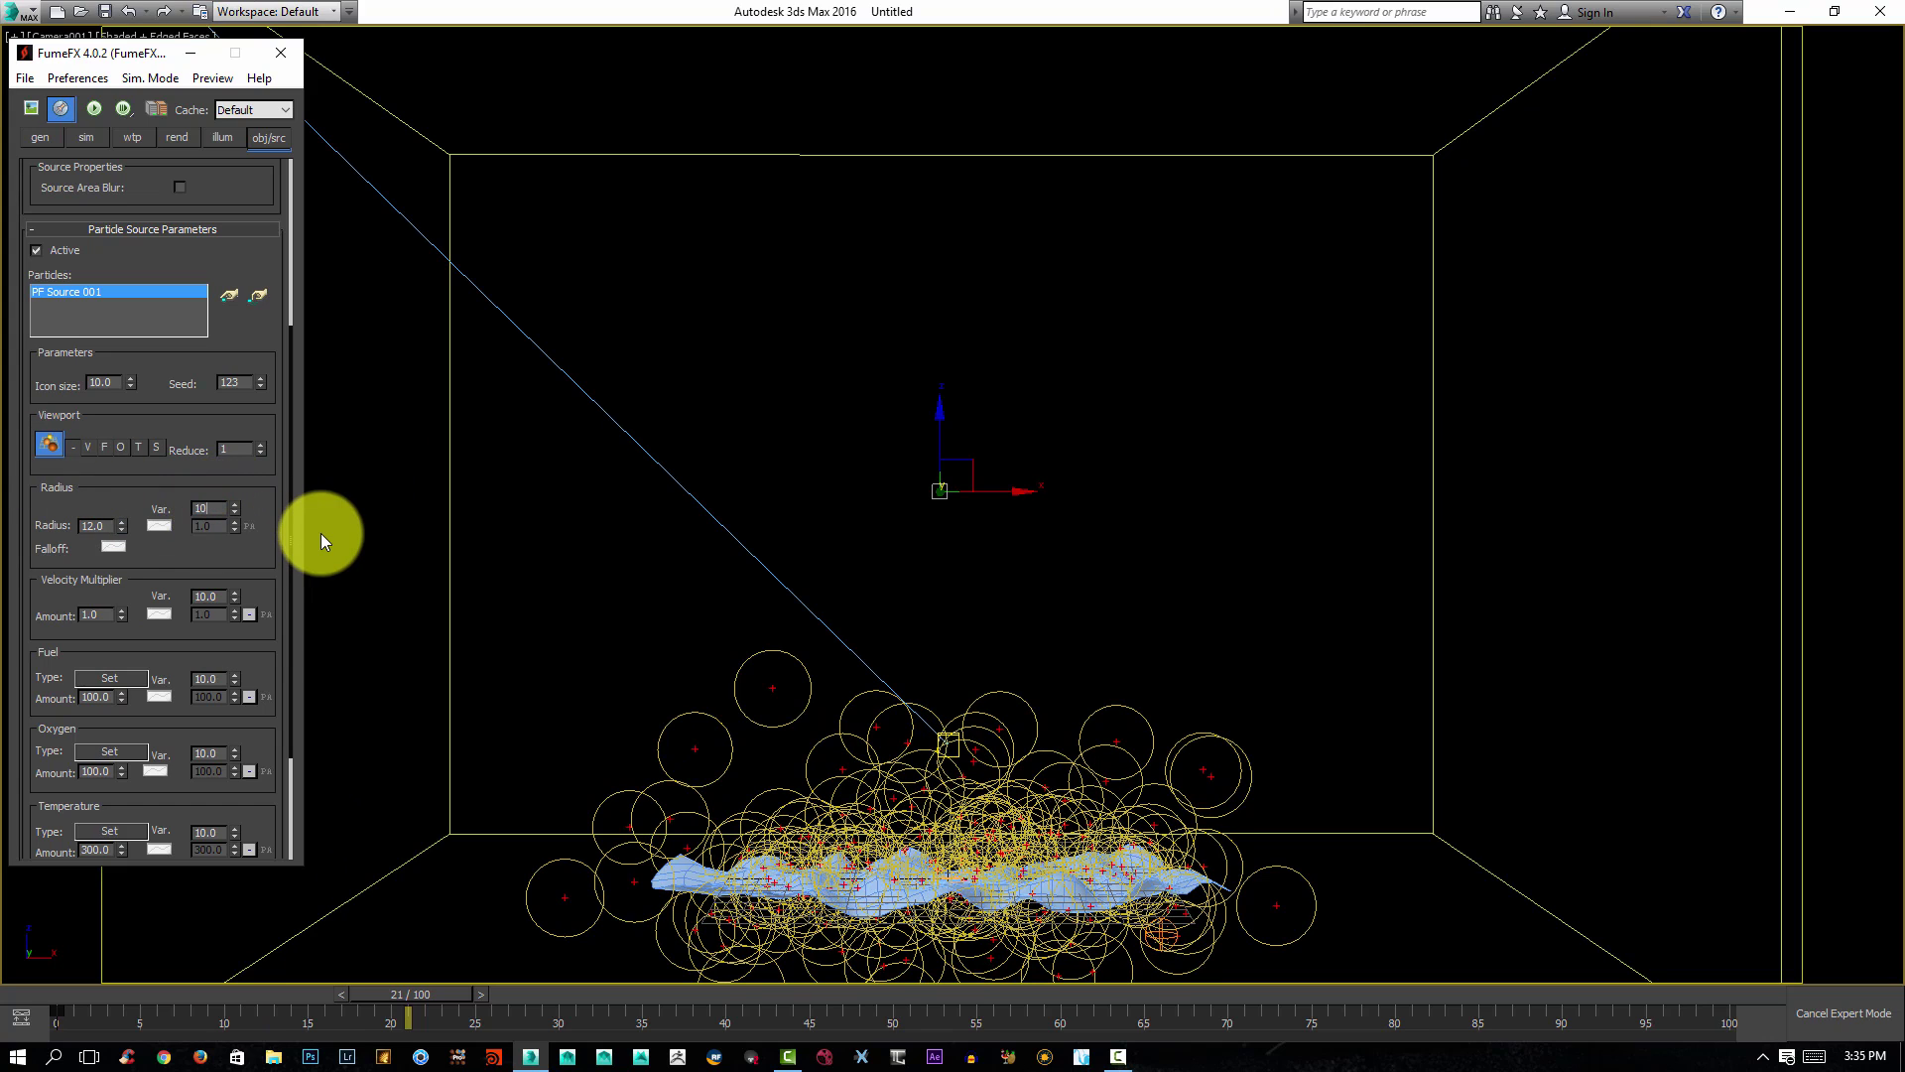
pyautogui.write('0')
pyautogui.press('Return')
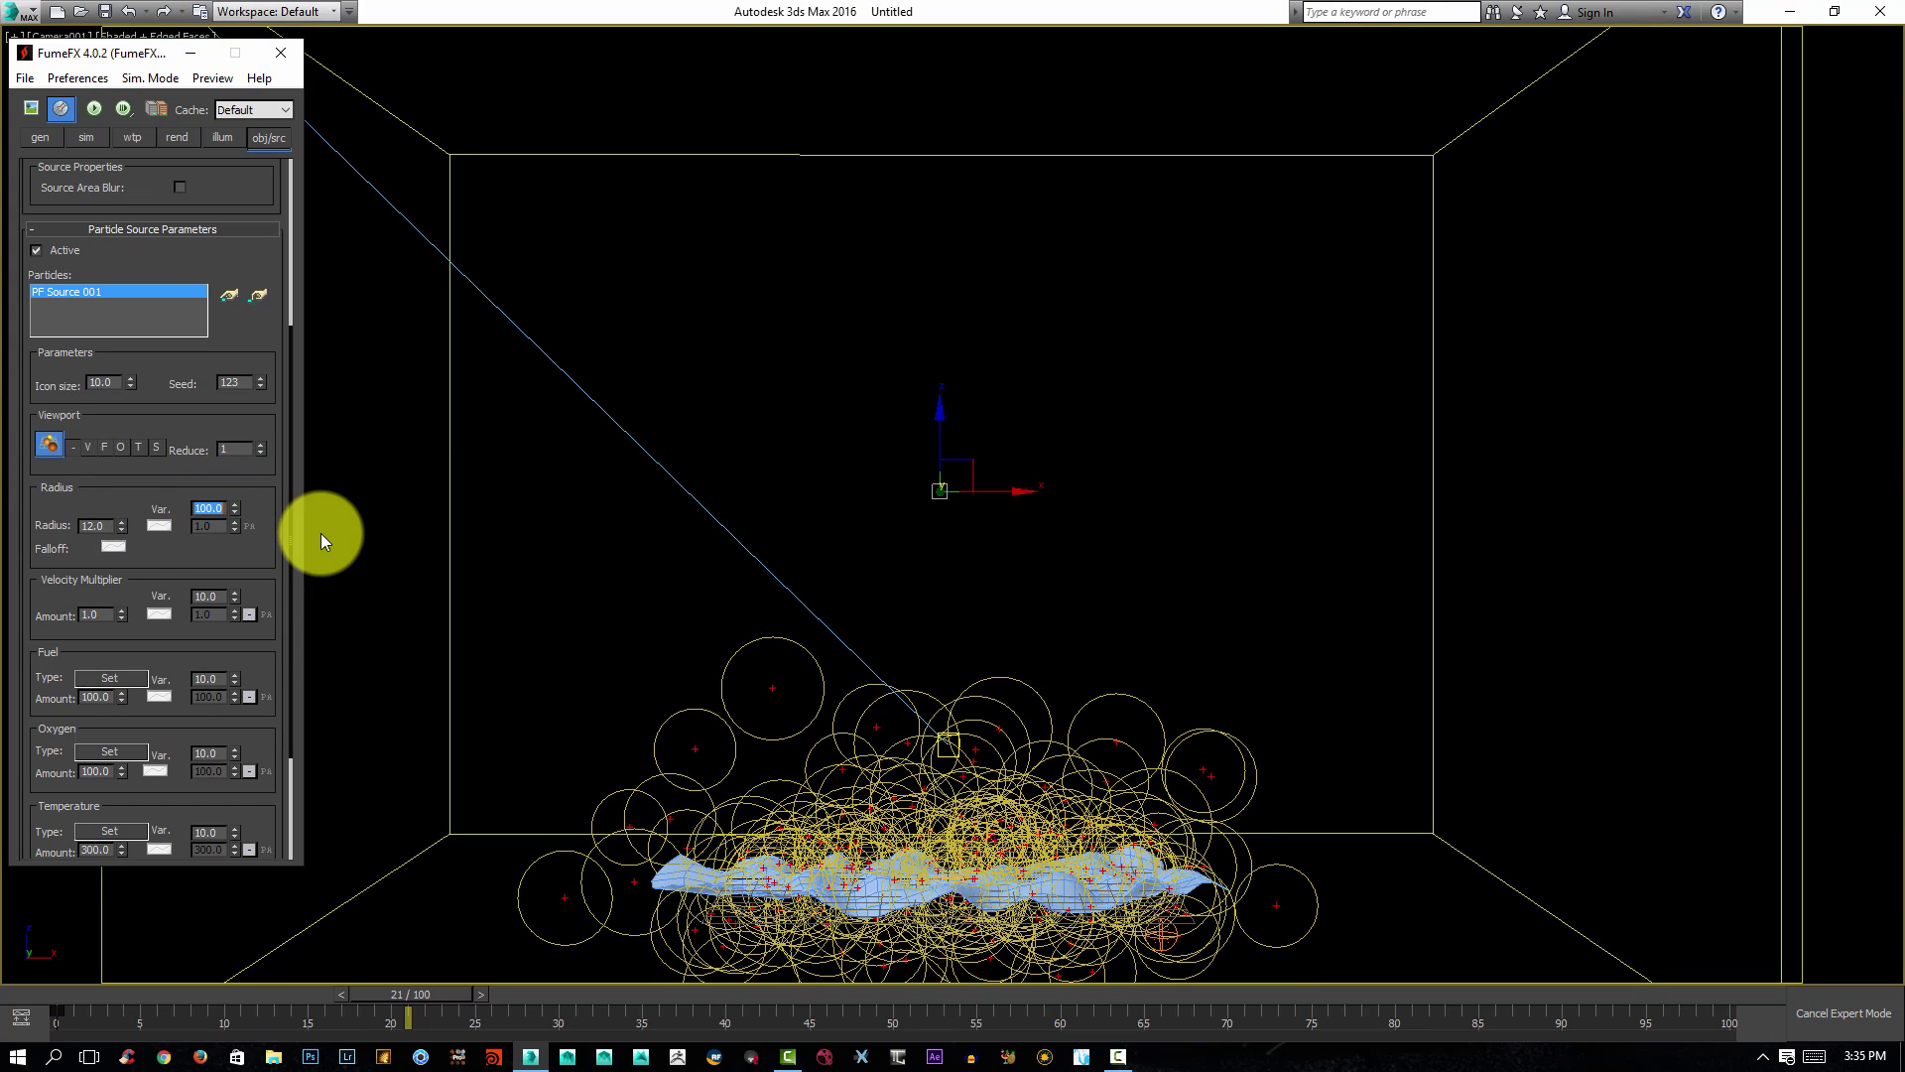
# Enable the Particle Radius curve, set the value beside it to 5, and return the timeline to frame 0.
pyautogui.click(163, 522)
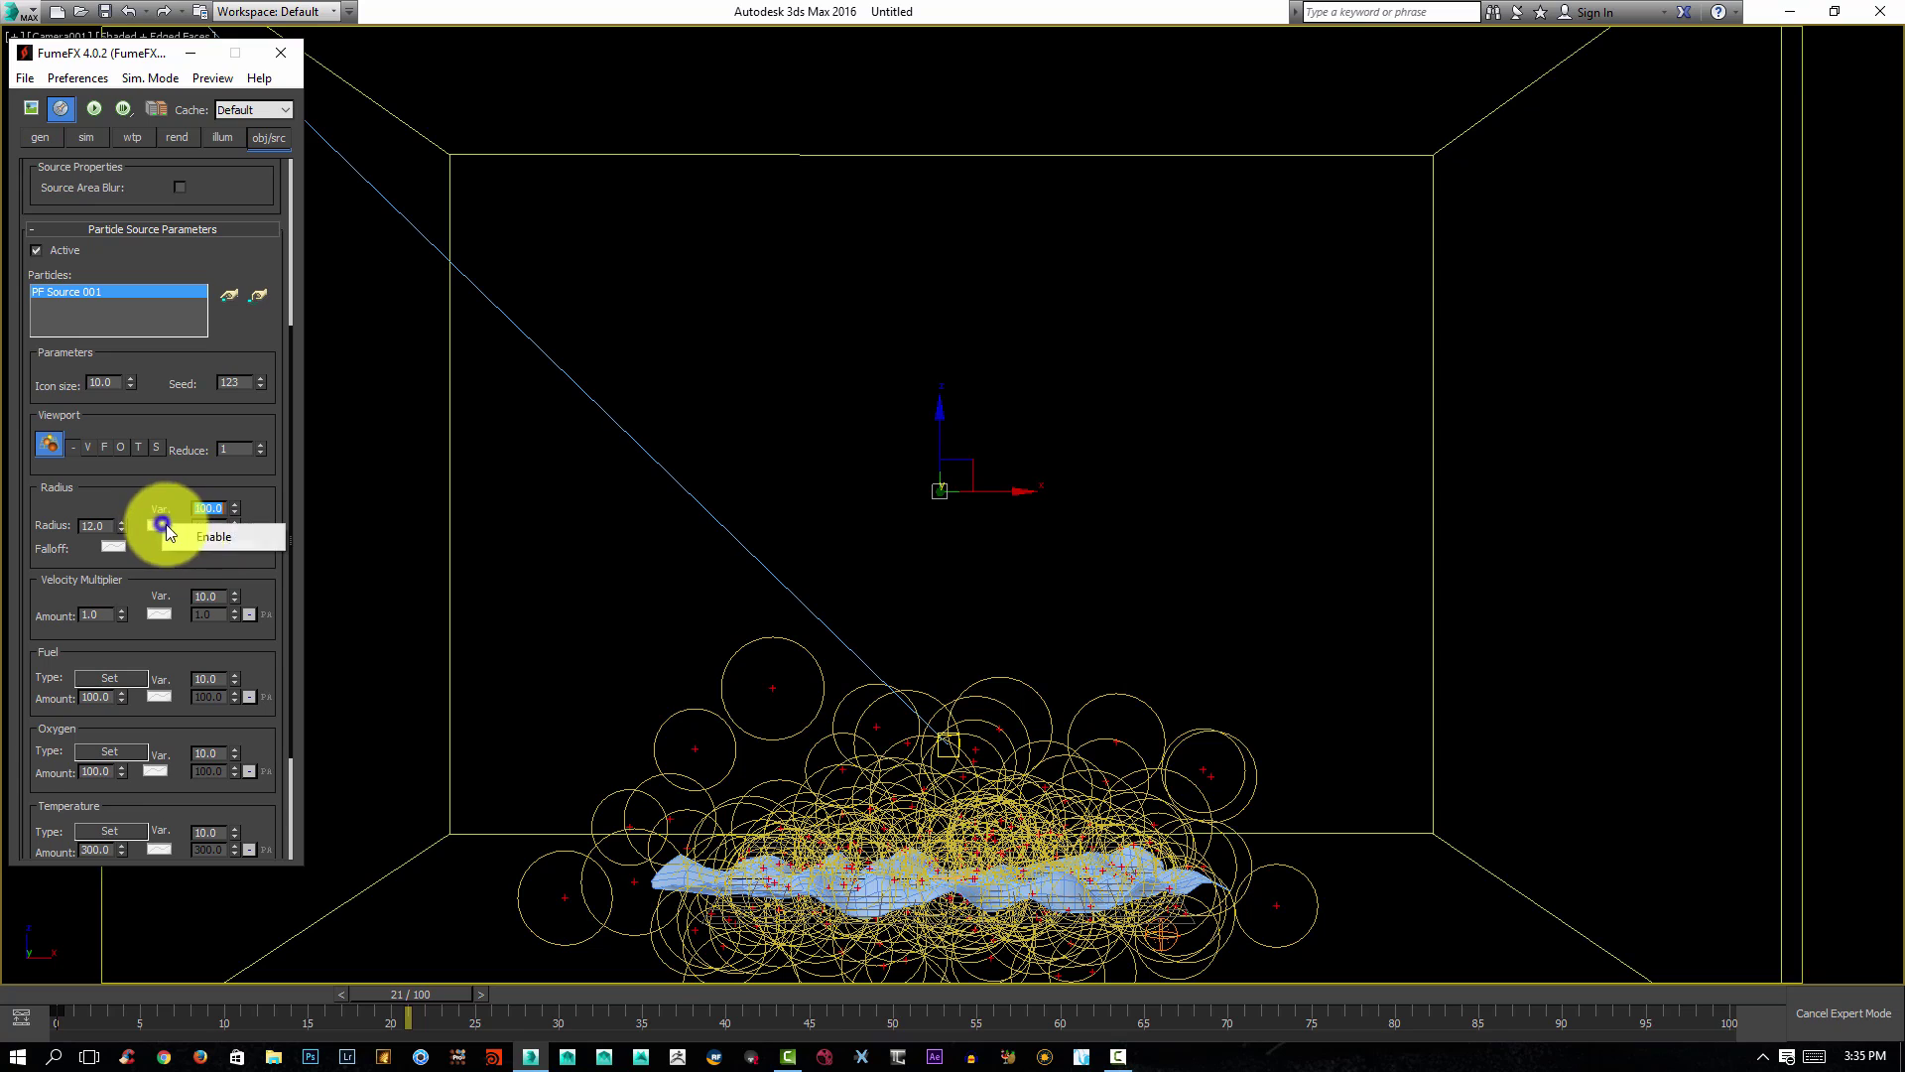
pyautogui.click(206, 534)
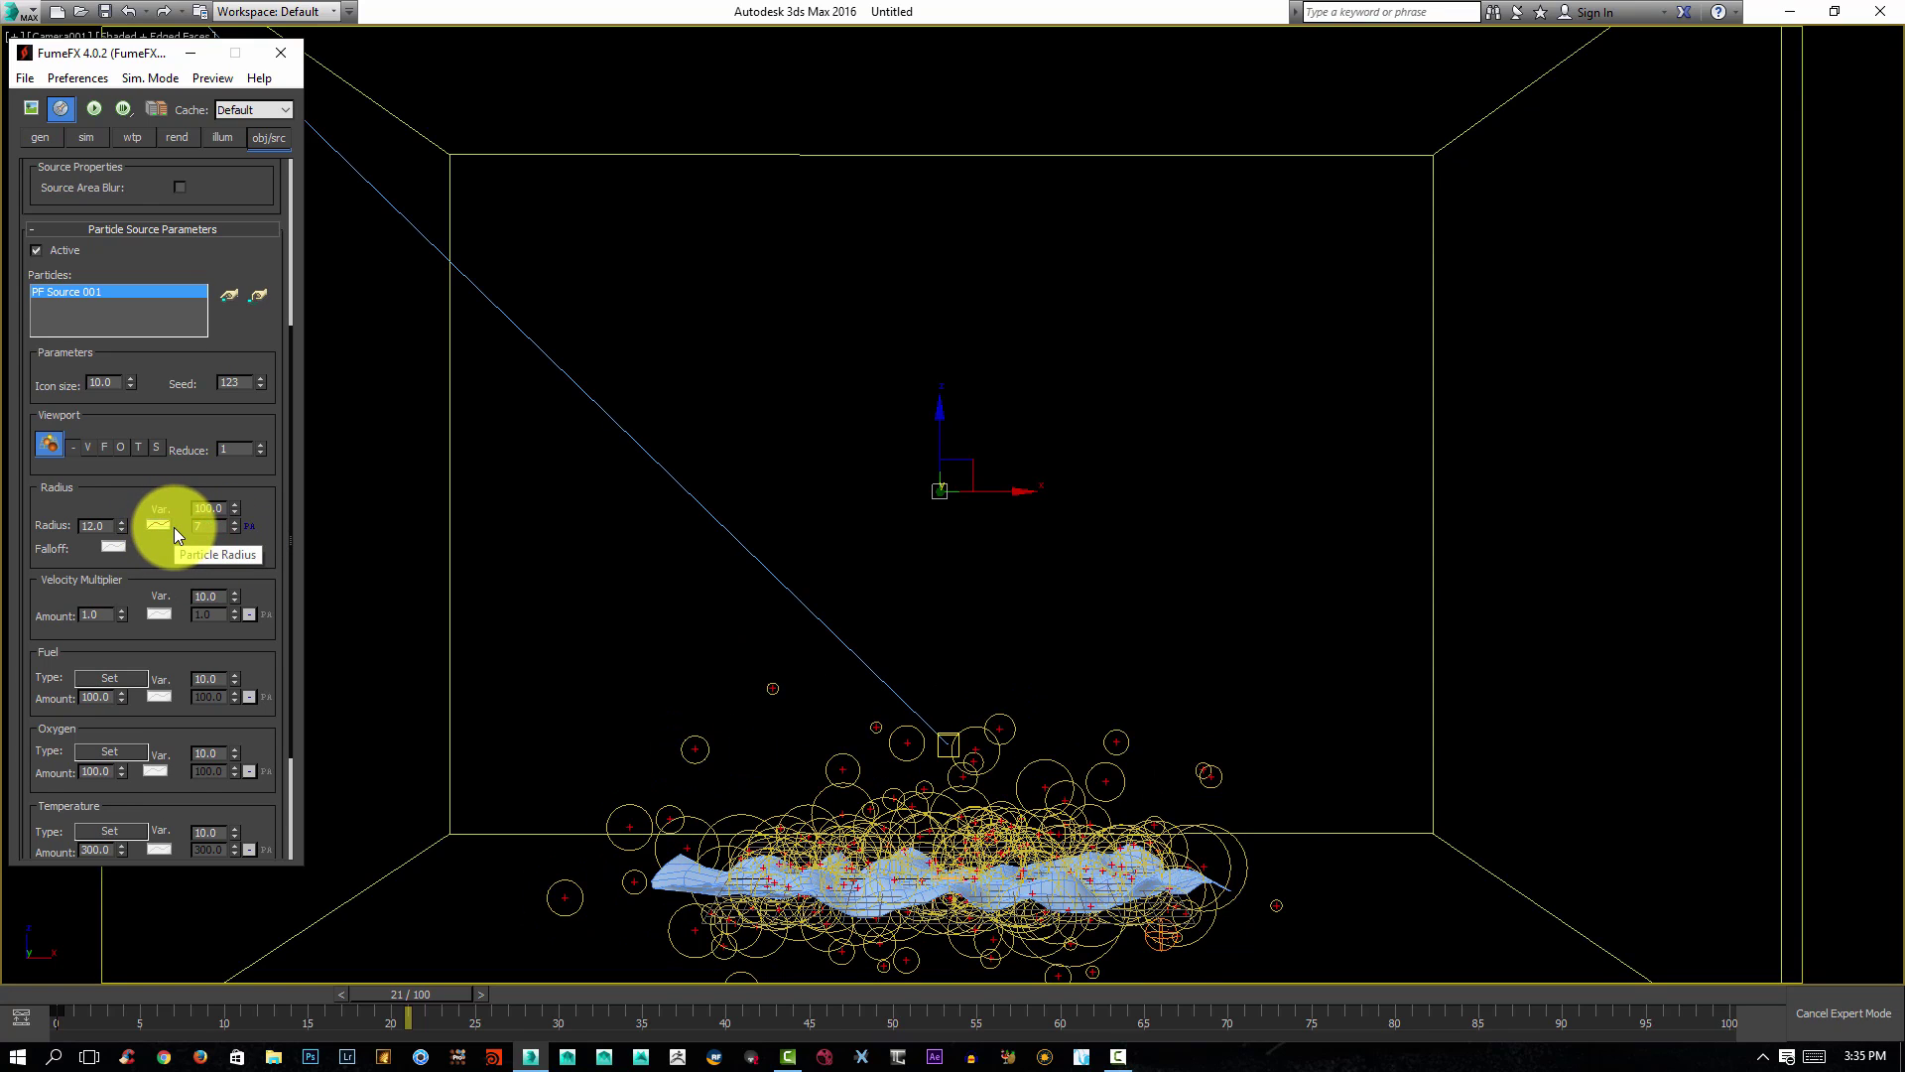
pyautogui.write('7')
pyautogui.press('Return')
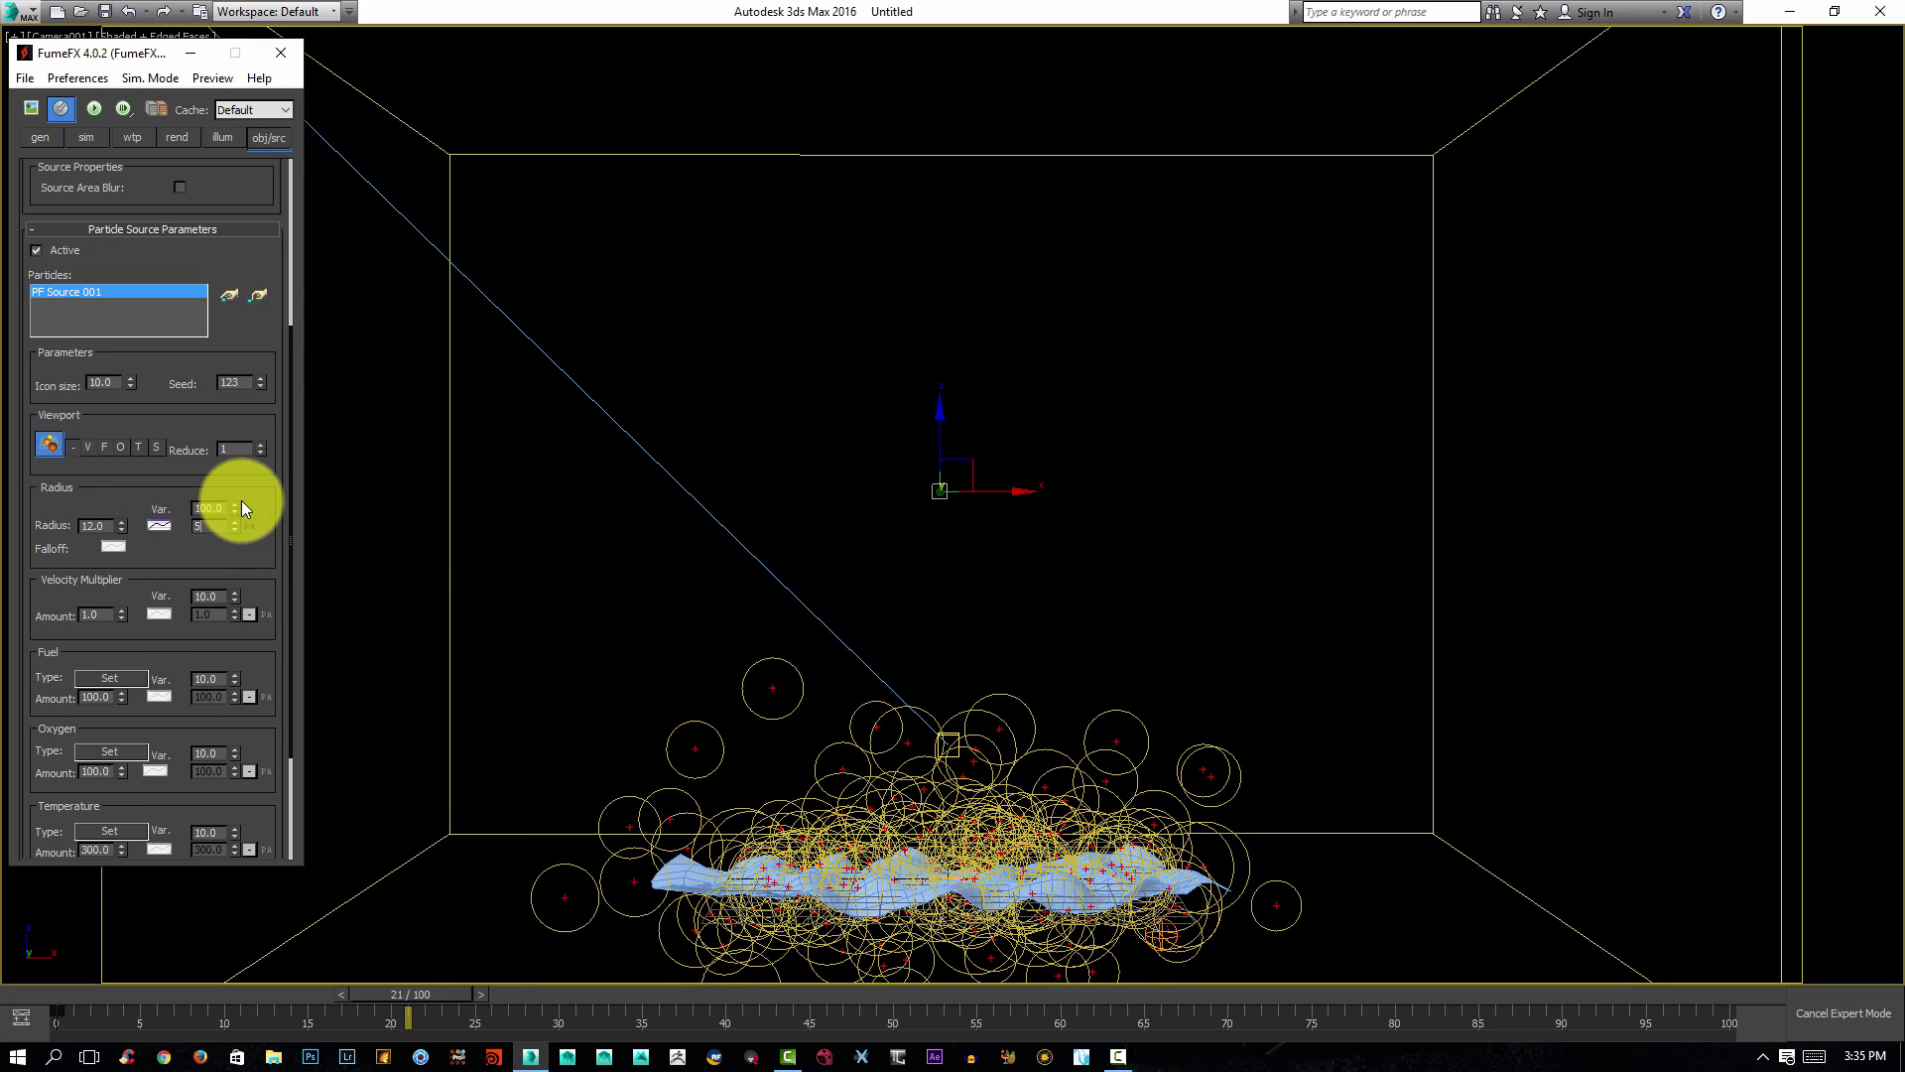
pyautogui.press('Return')
pyautogui.moveTo(417, 993); pyautogui.dragTo(45, 944)
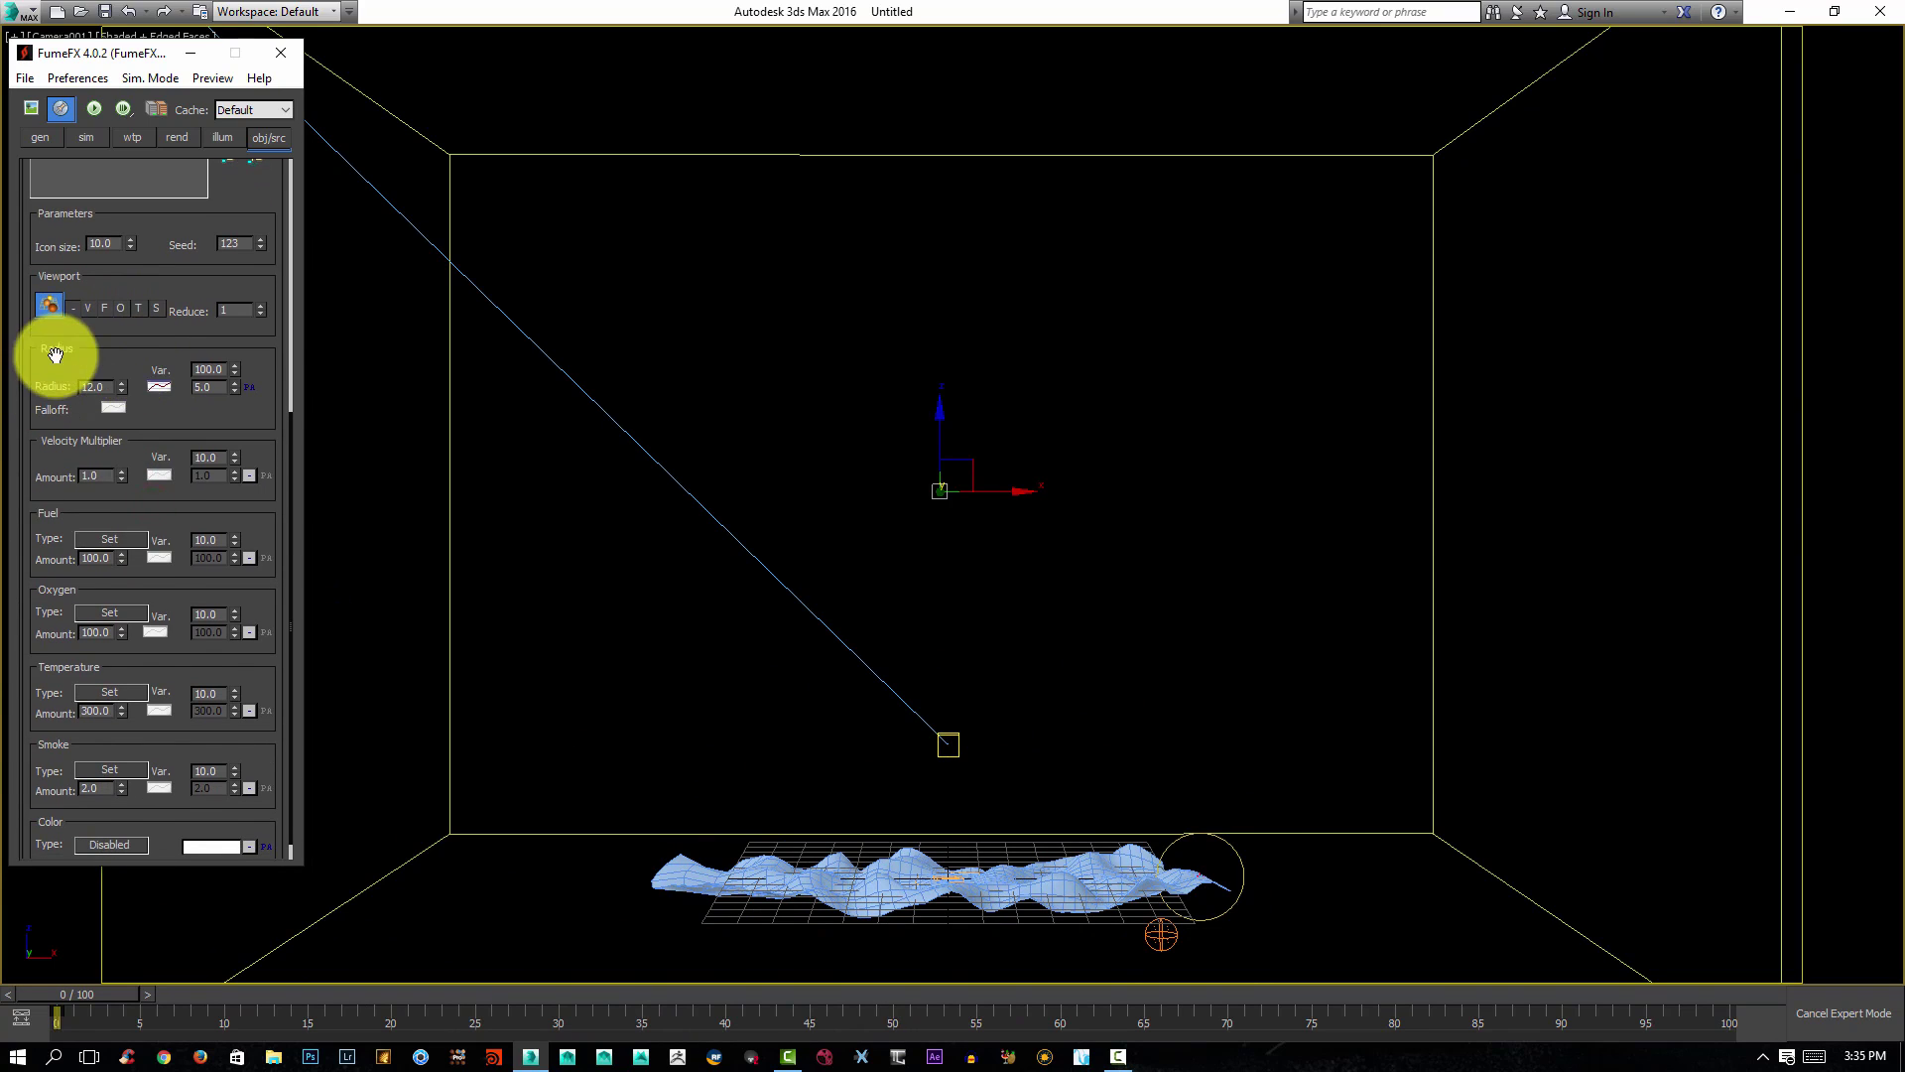
# Set both the Fuel and Oxygen types of the particle source to Disabled.
pyautogui.moveTo(95, 515); pyautogui.dragTo(120, 490)
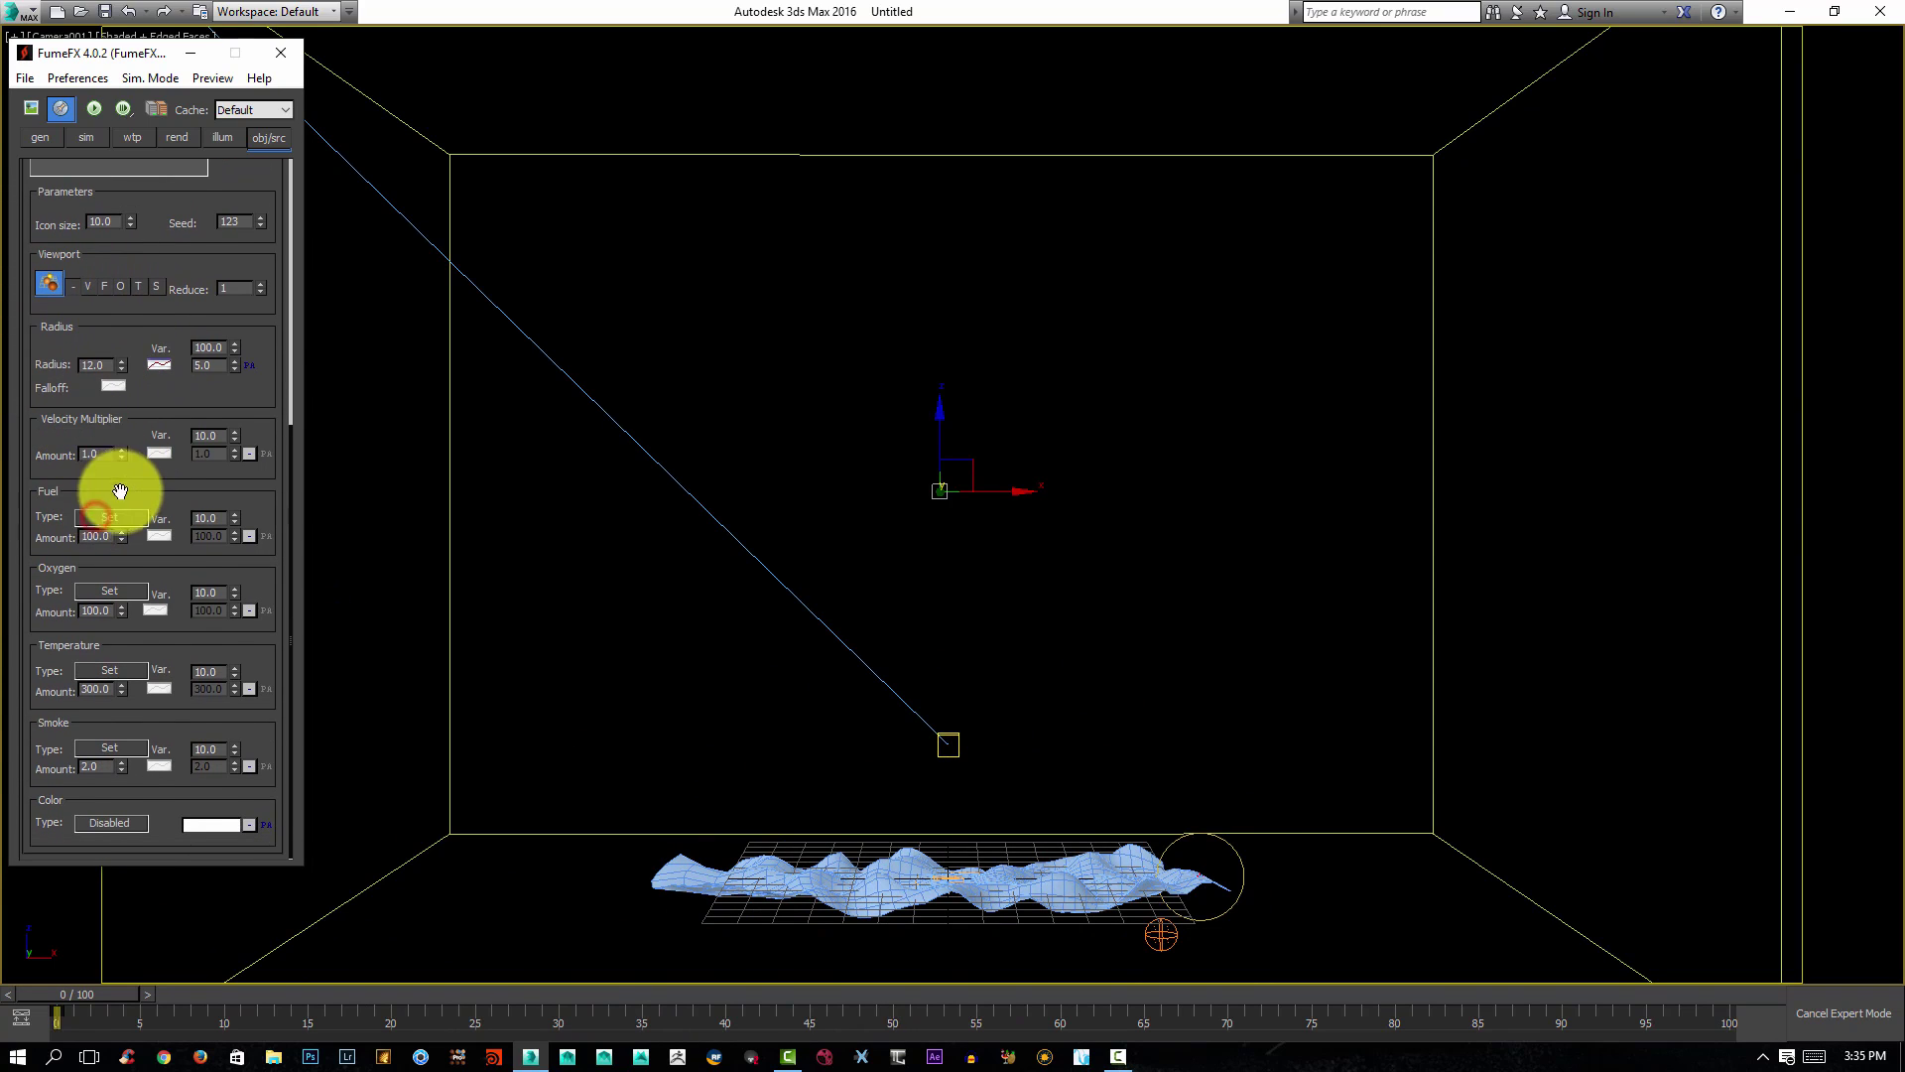
pyautogui.click(107, 517)
pyautogui.click(193, 535)
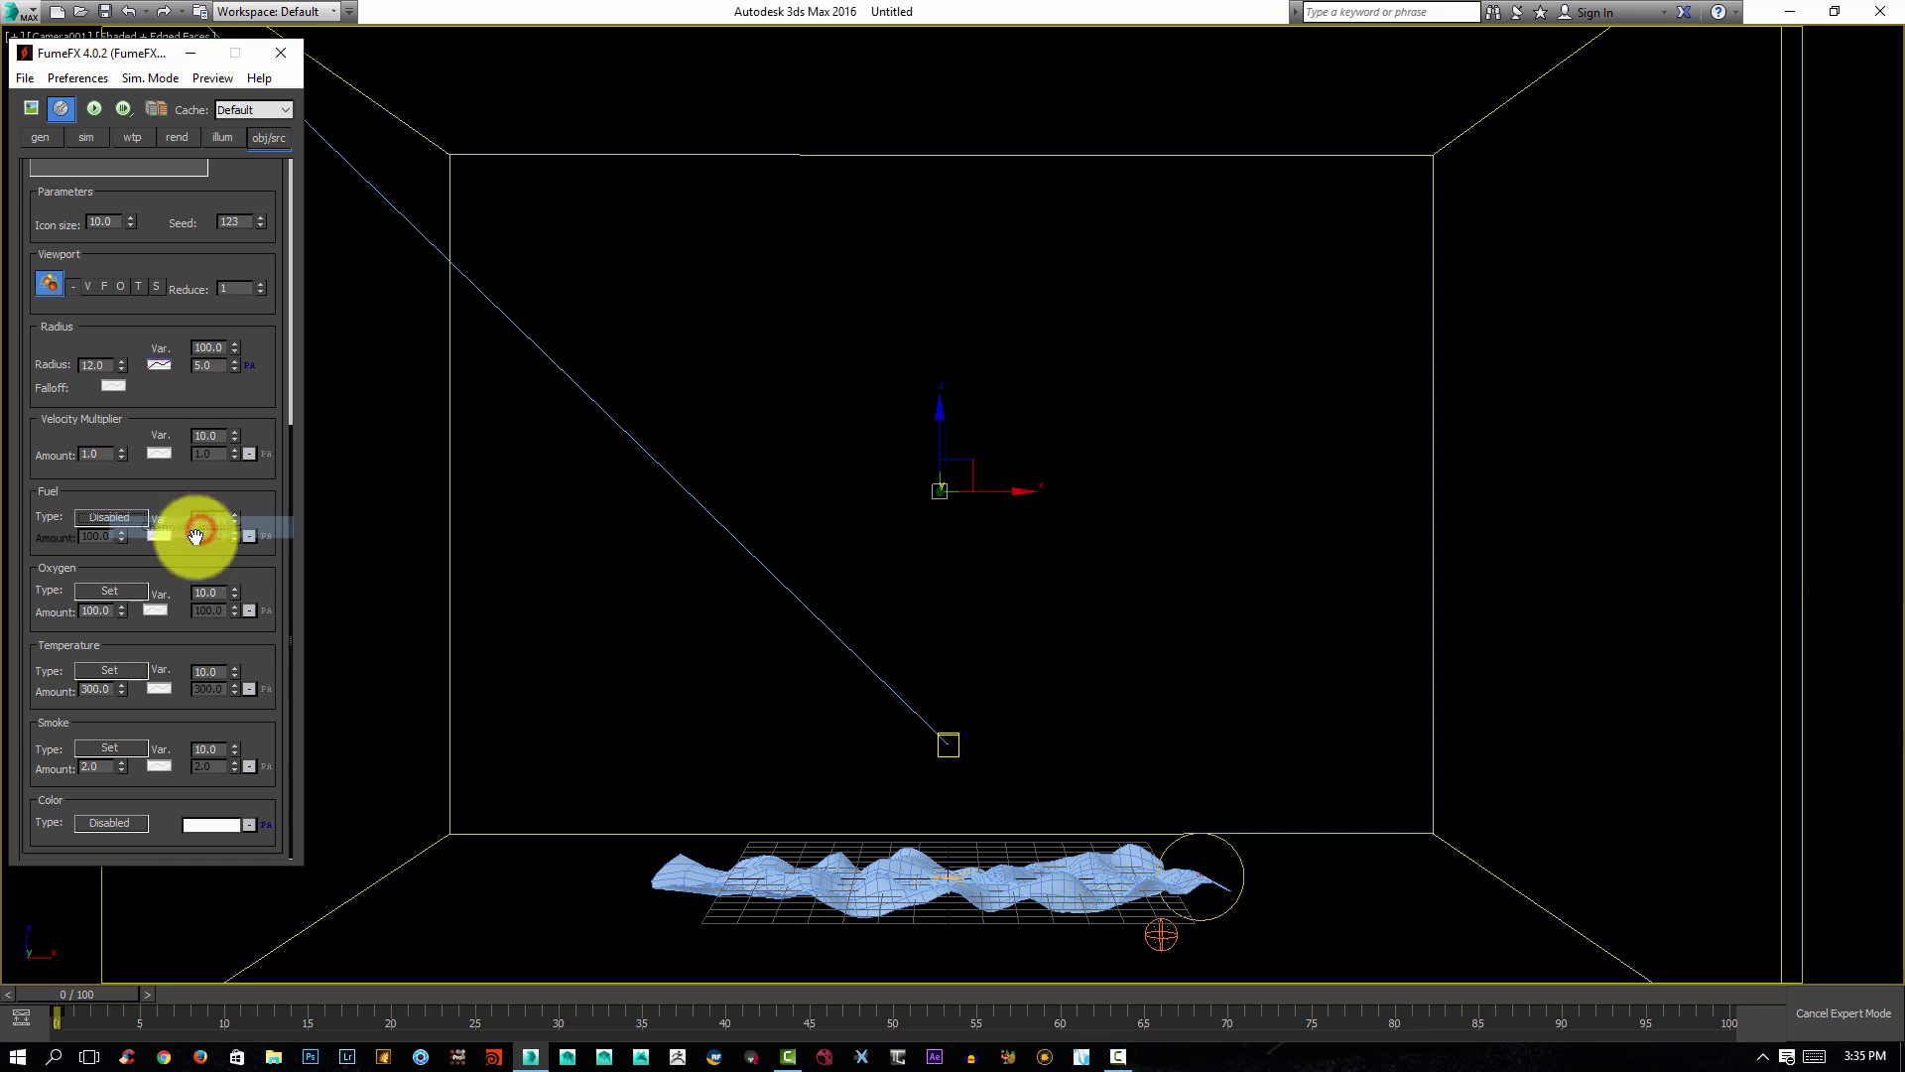
pyautogui.click(111, 592)
pyautogui.click(159, 607)
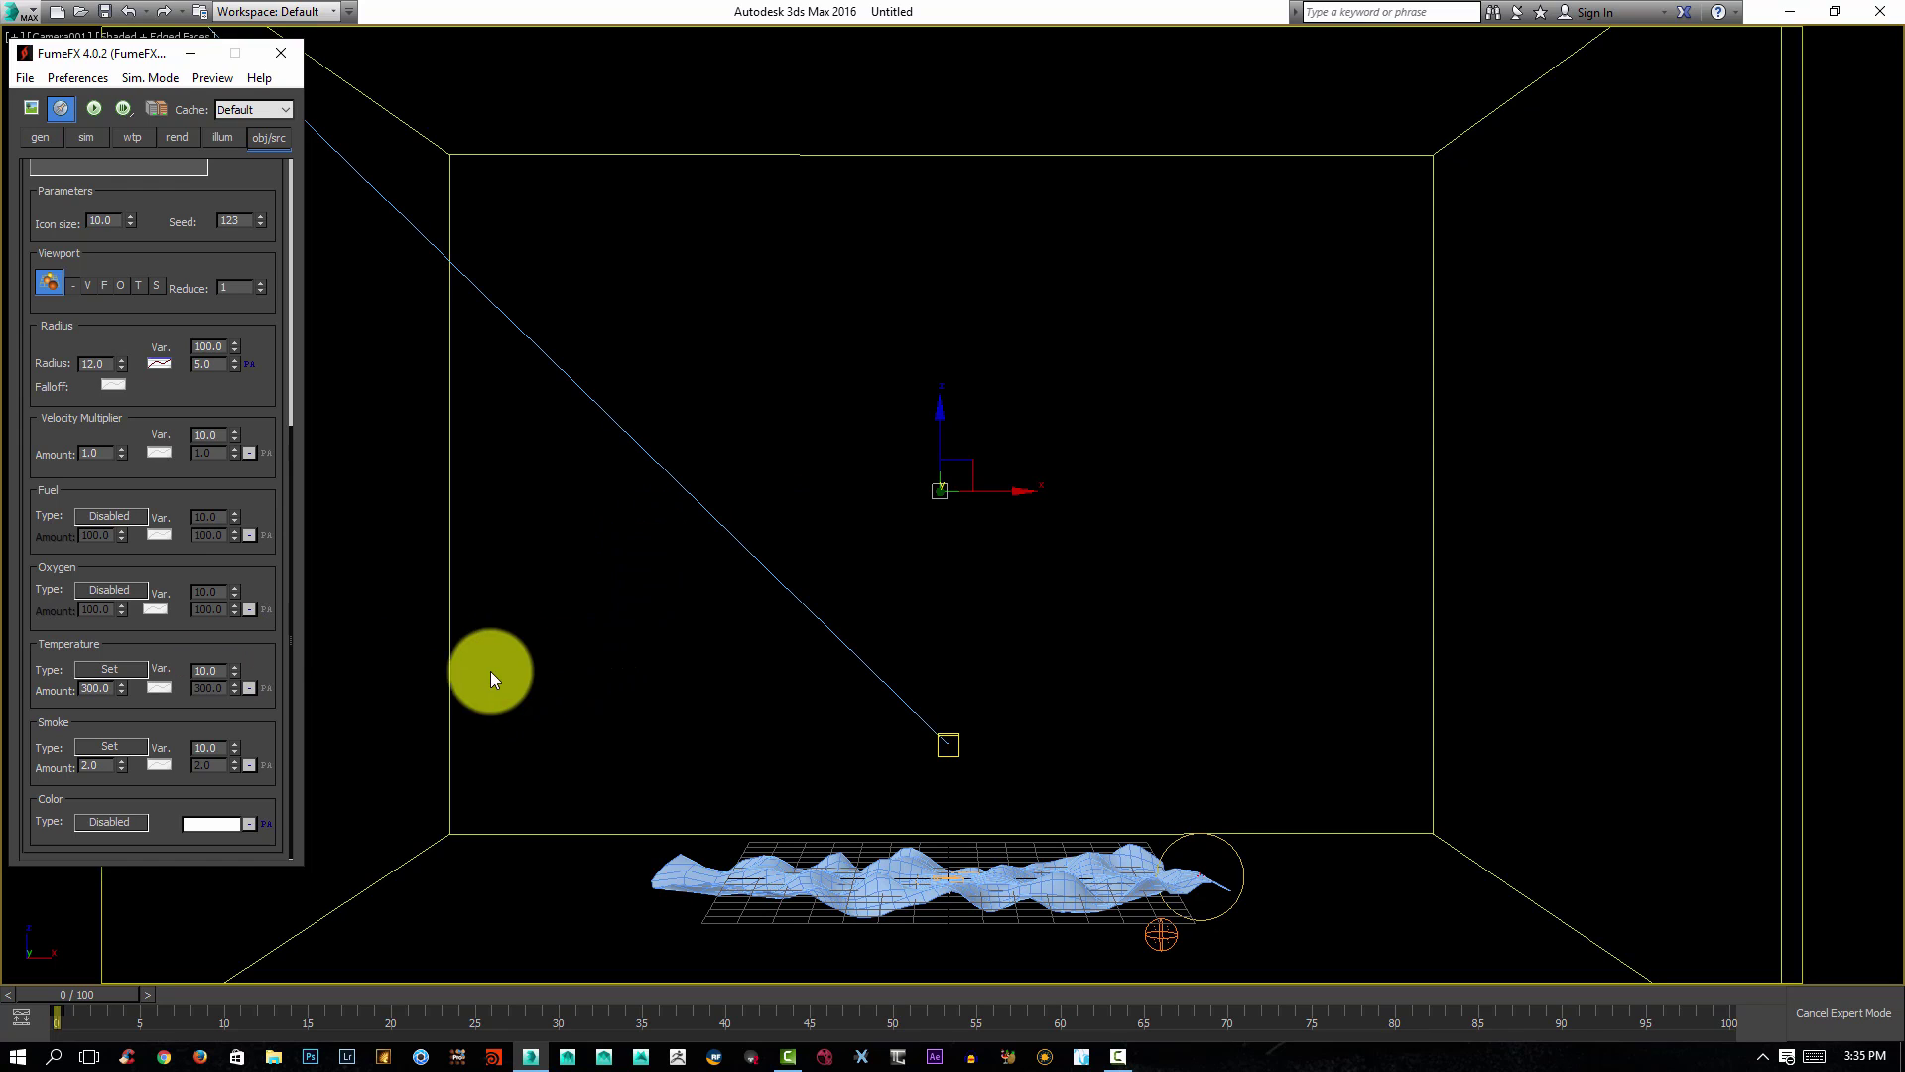
# Set the particle source's temperature amount to 0 and its smoke amount to 10.
pyautogui.rightClick(120, 692)
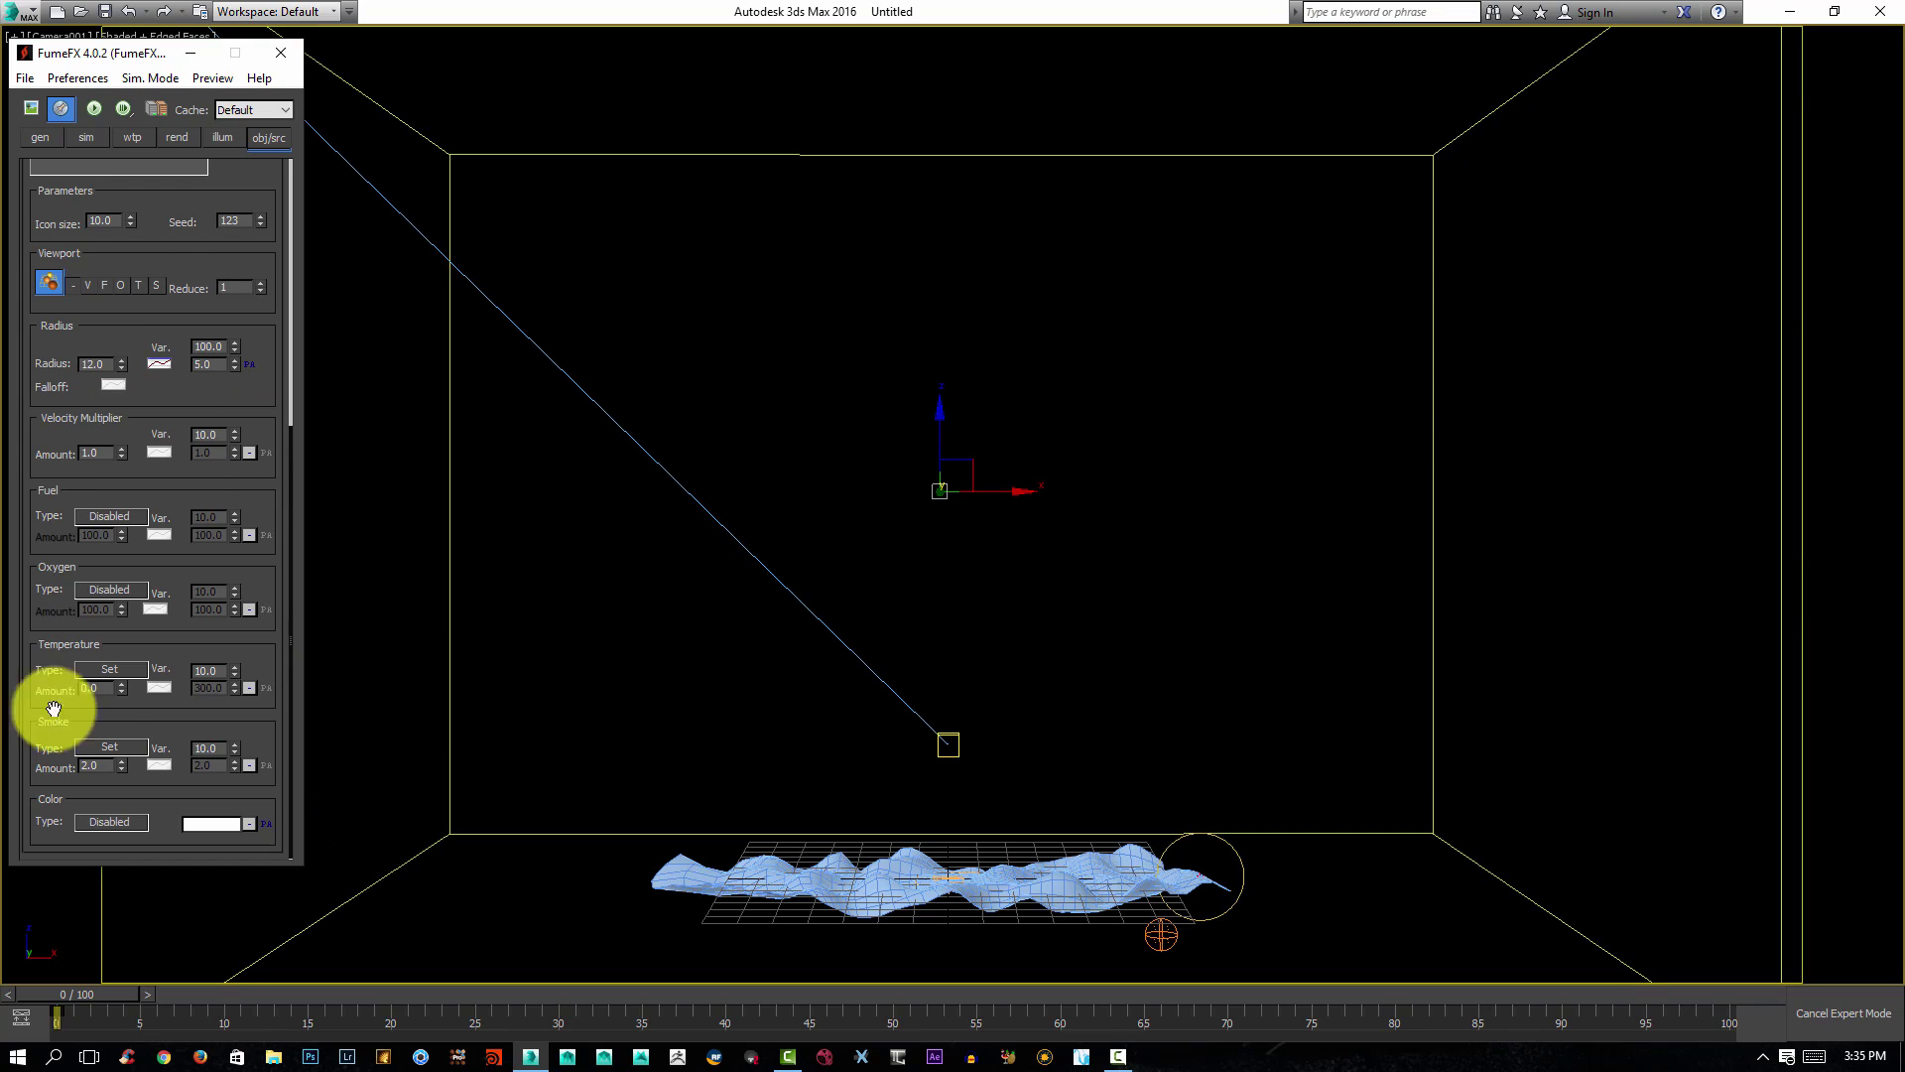
pyautogui.doubleClick(100, 766)
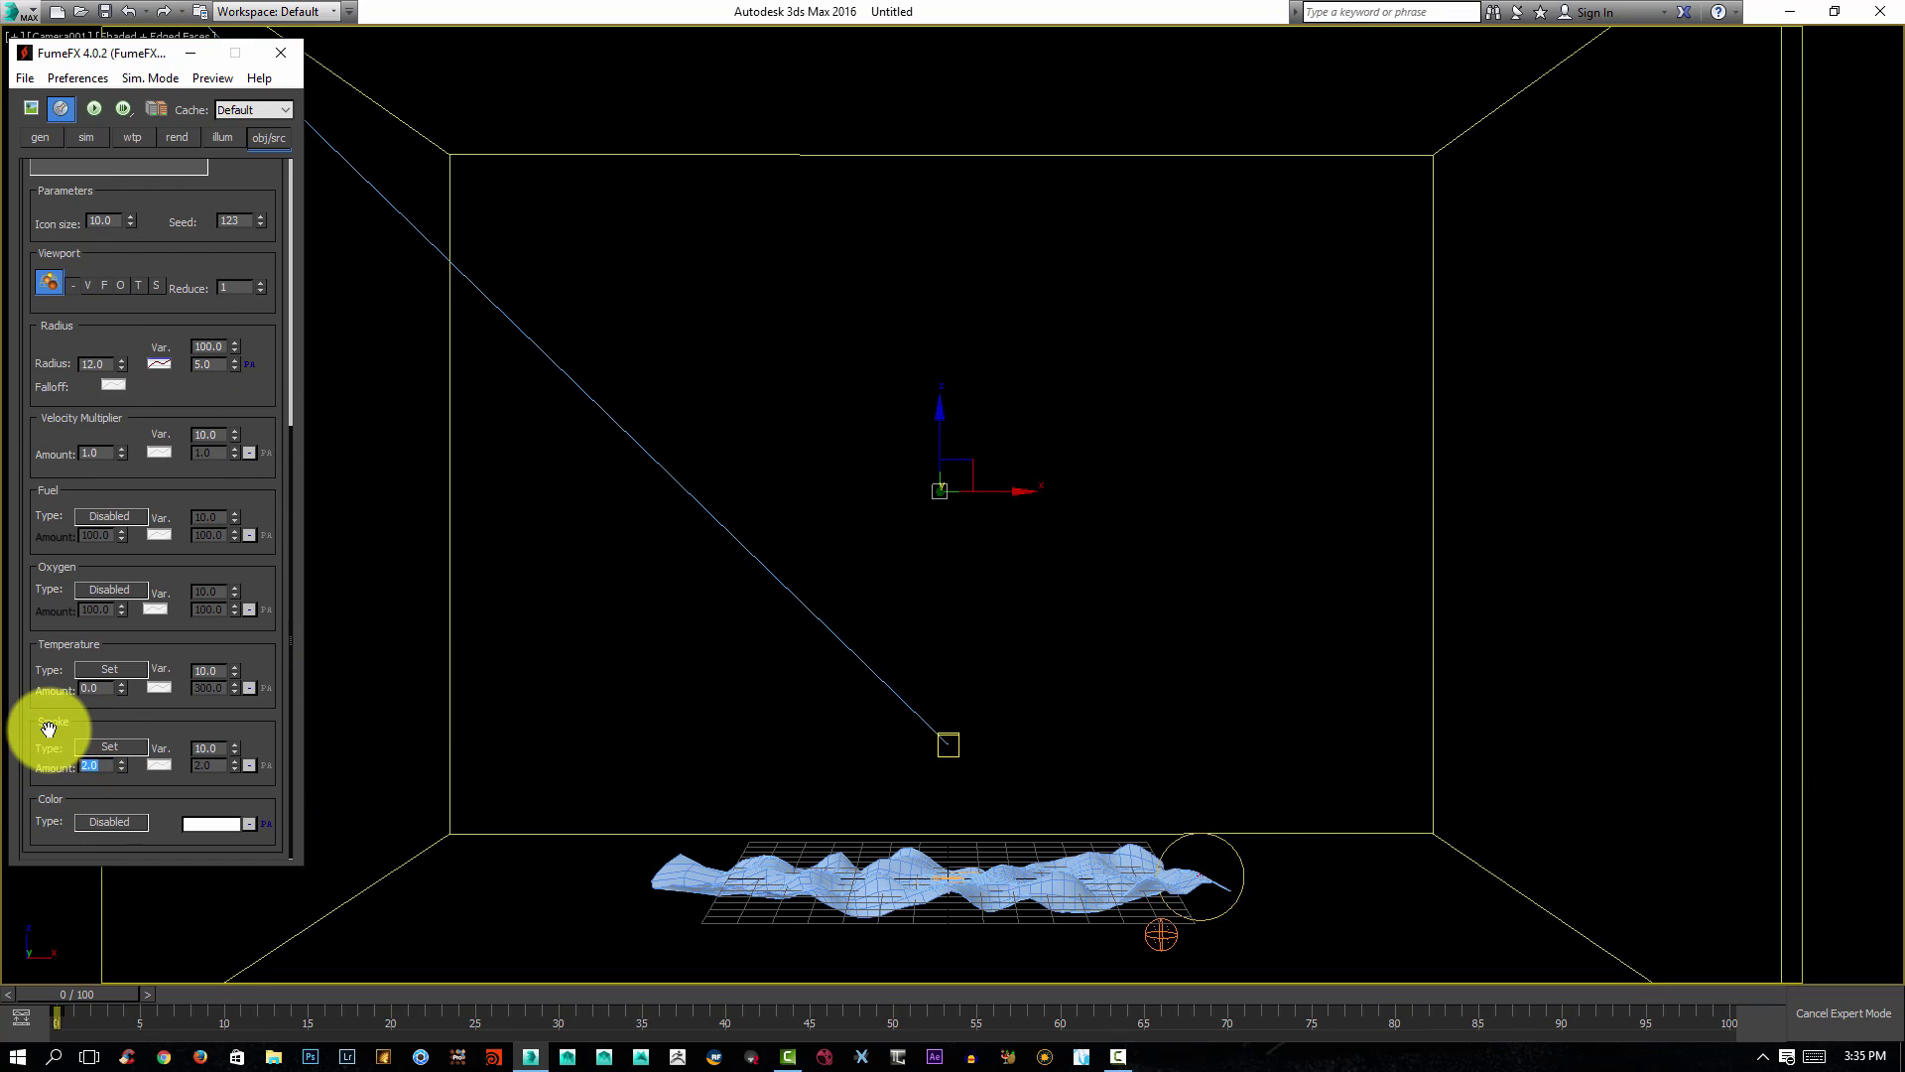
pyautogui.write('10')
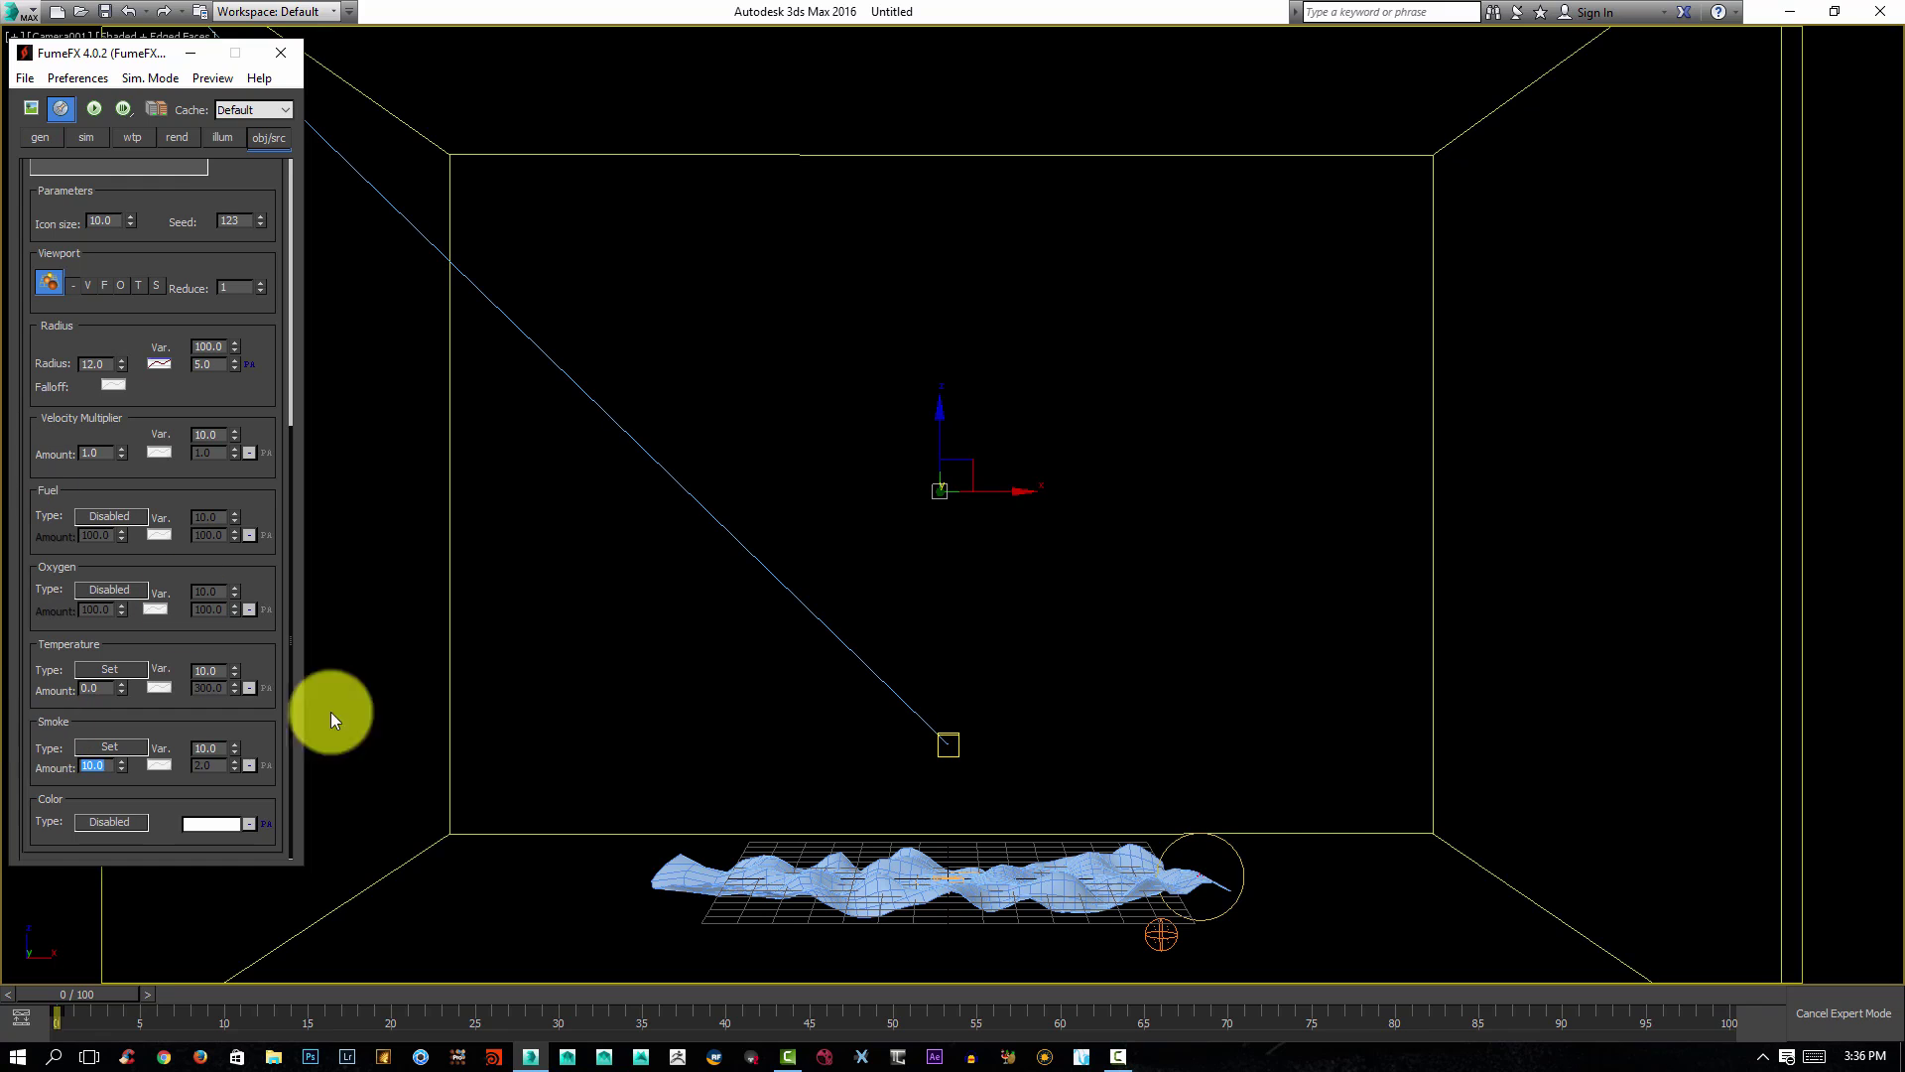
pyautogui.click(218, 730)
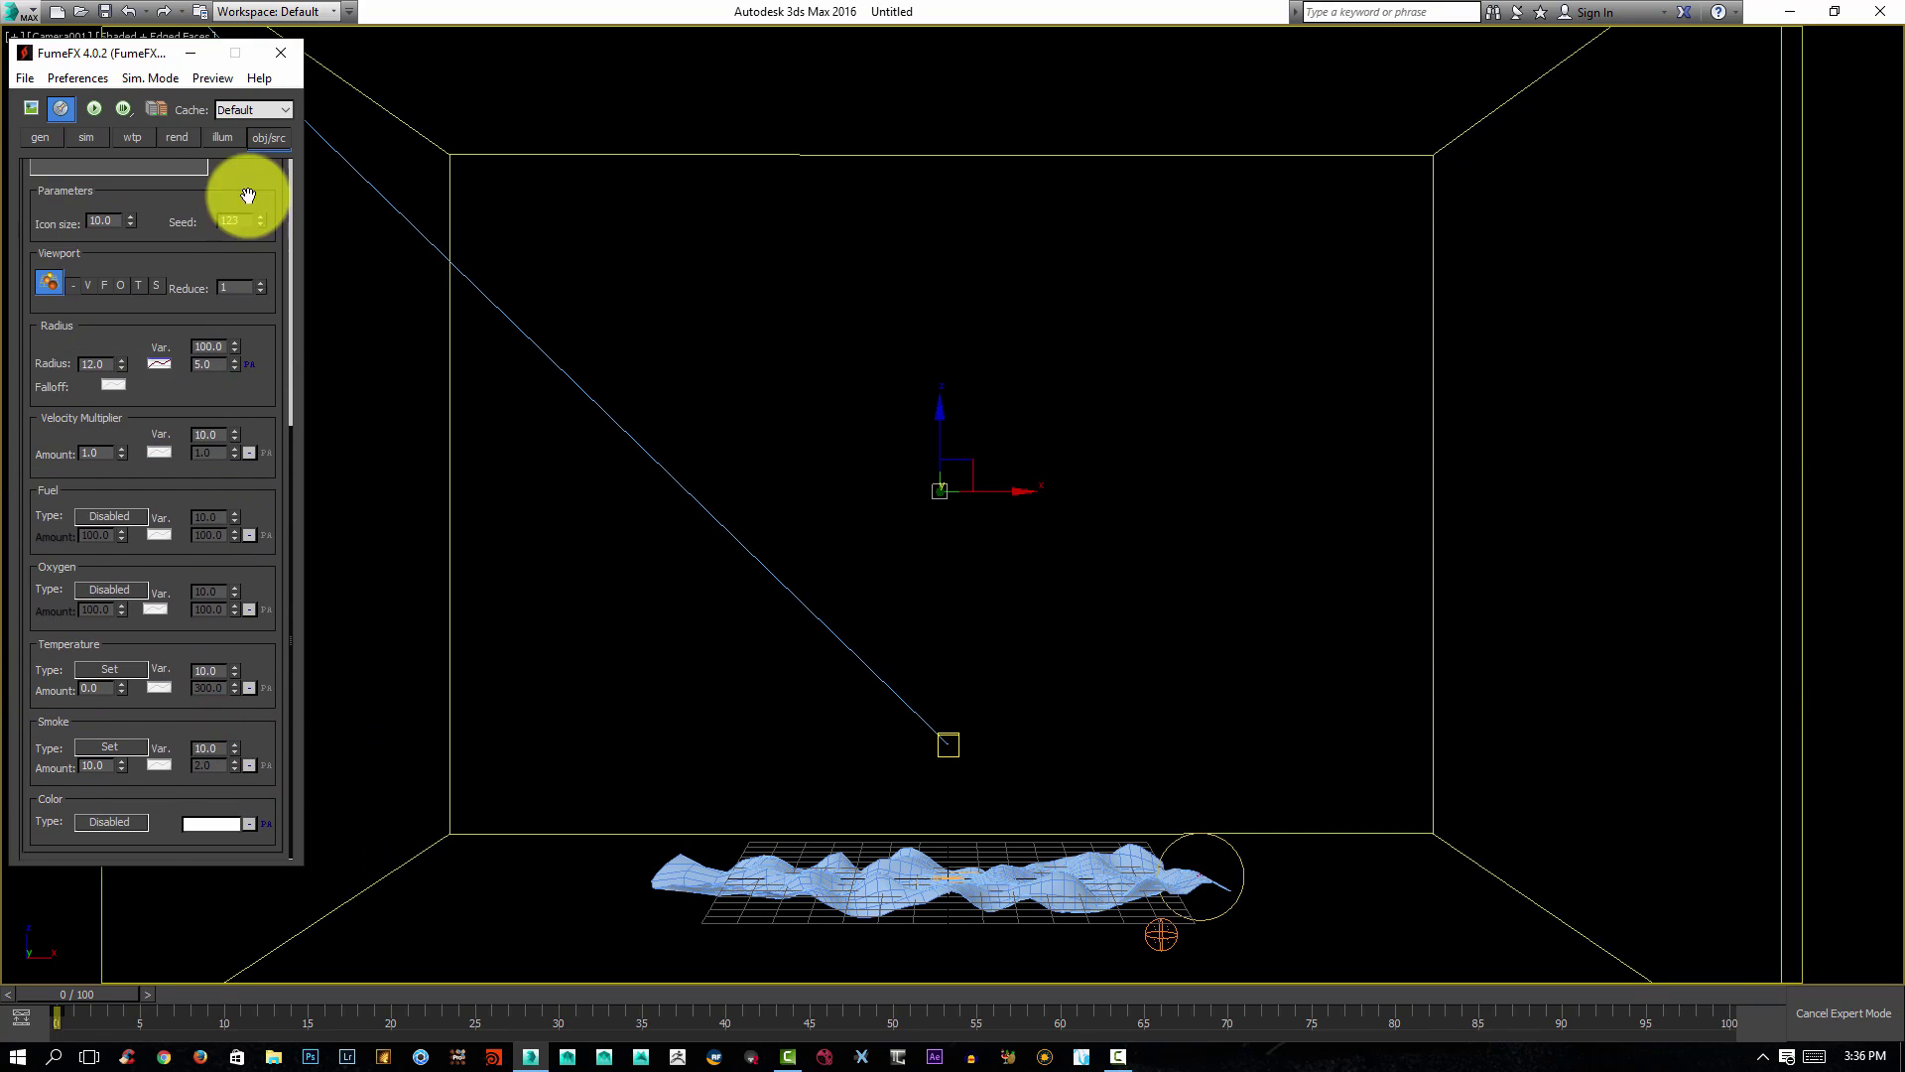
# Change the particle source's Color type to Set.
pyautogui.click(171, 713)
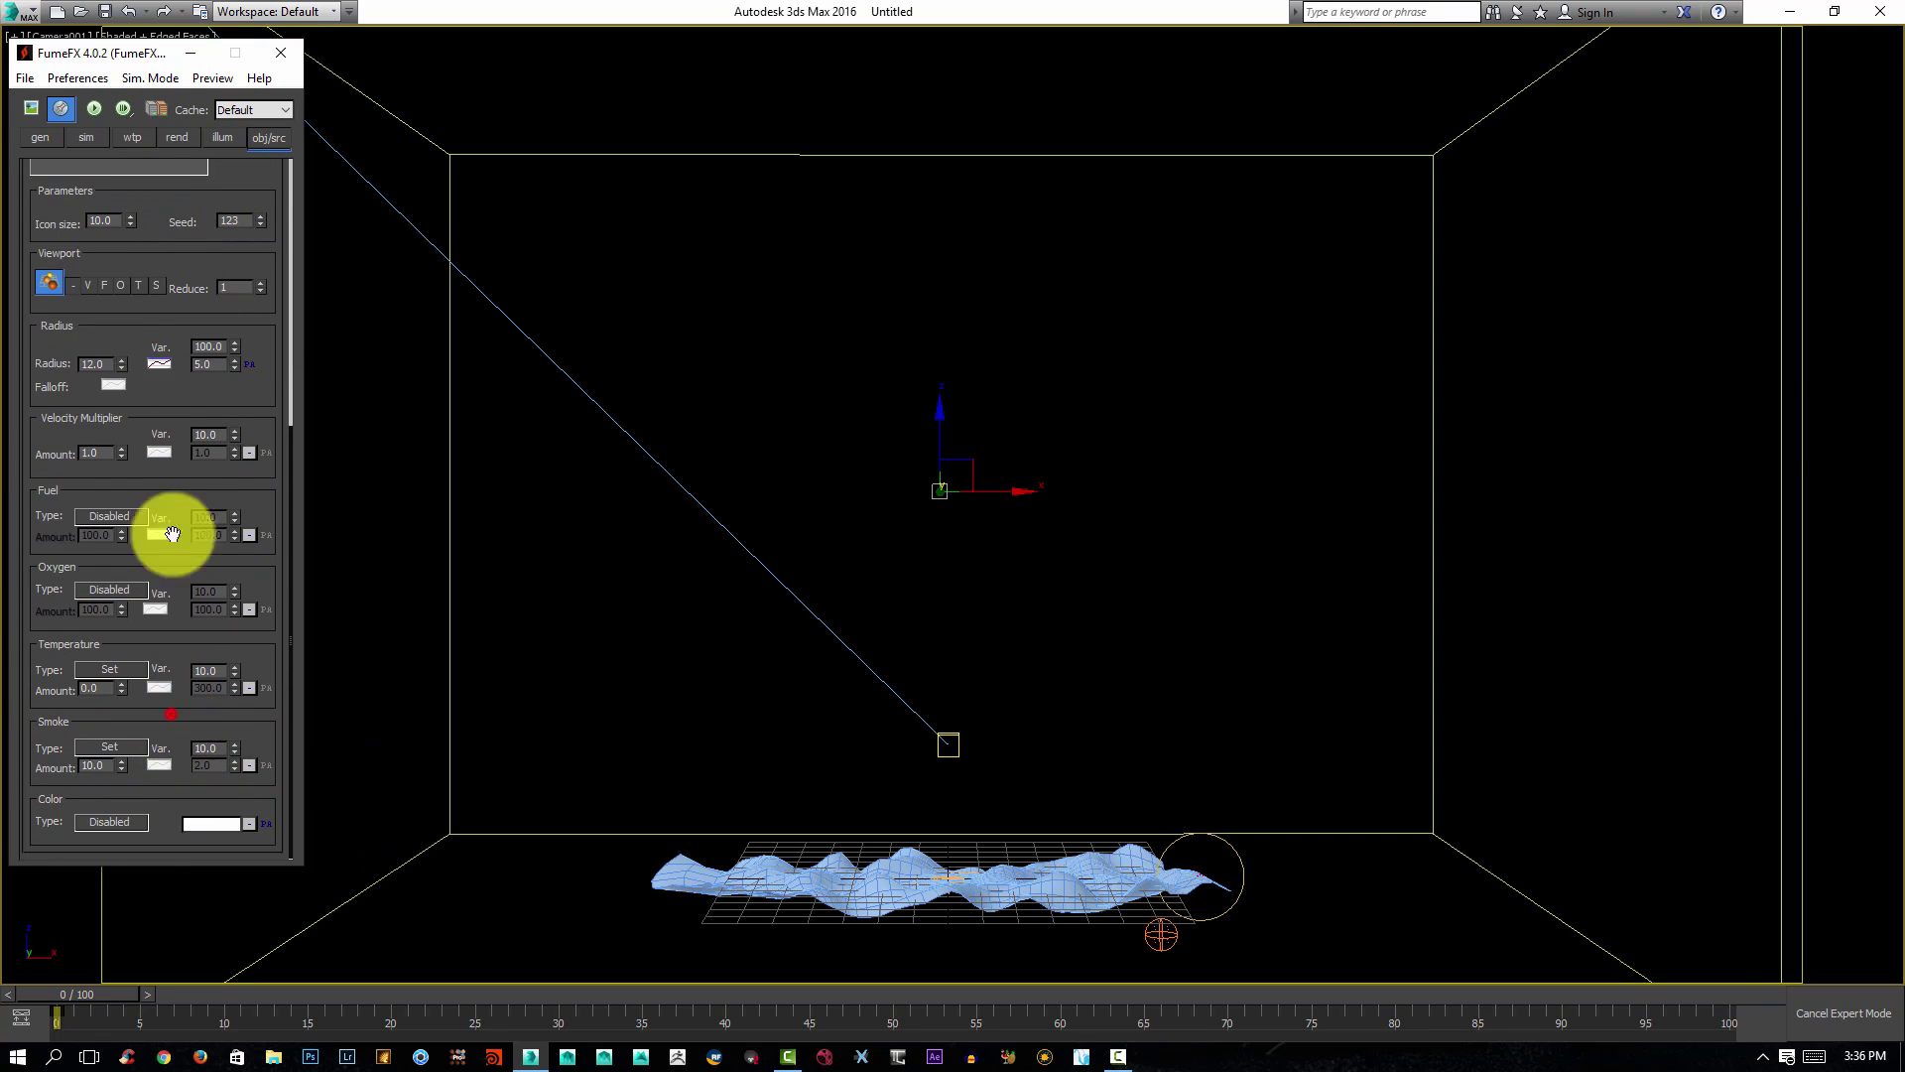
pyautogui.click(131, 822)
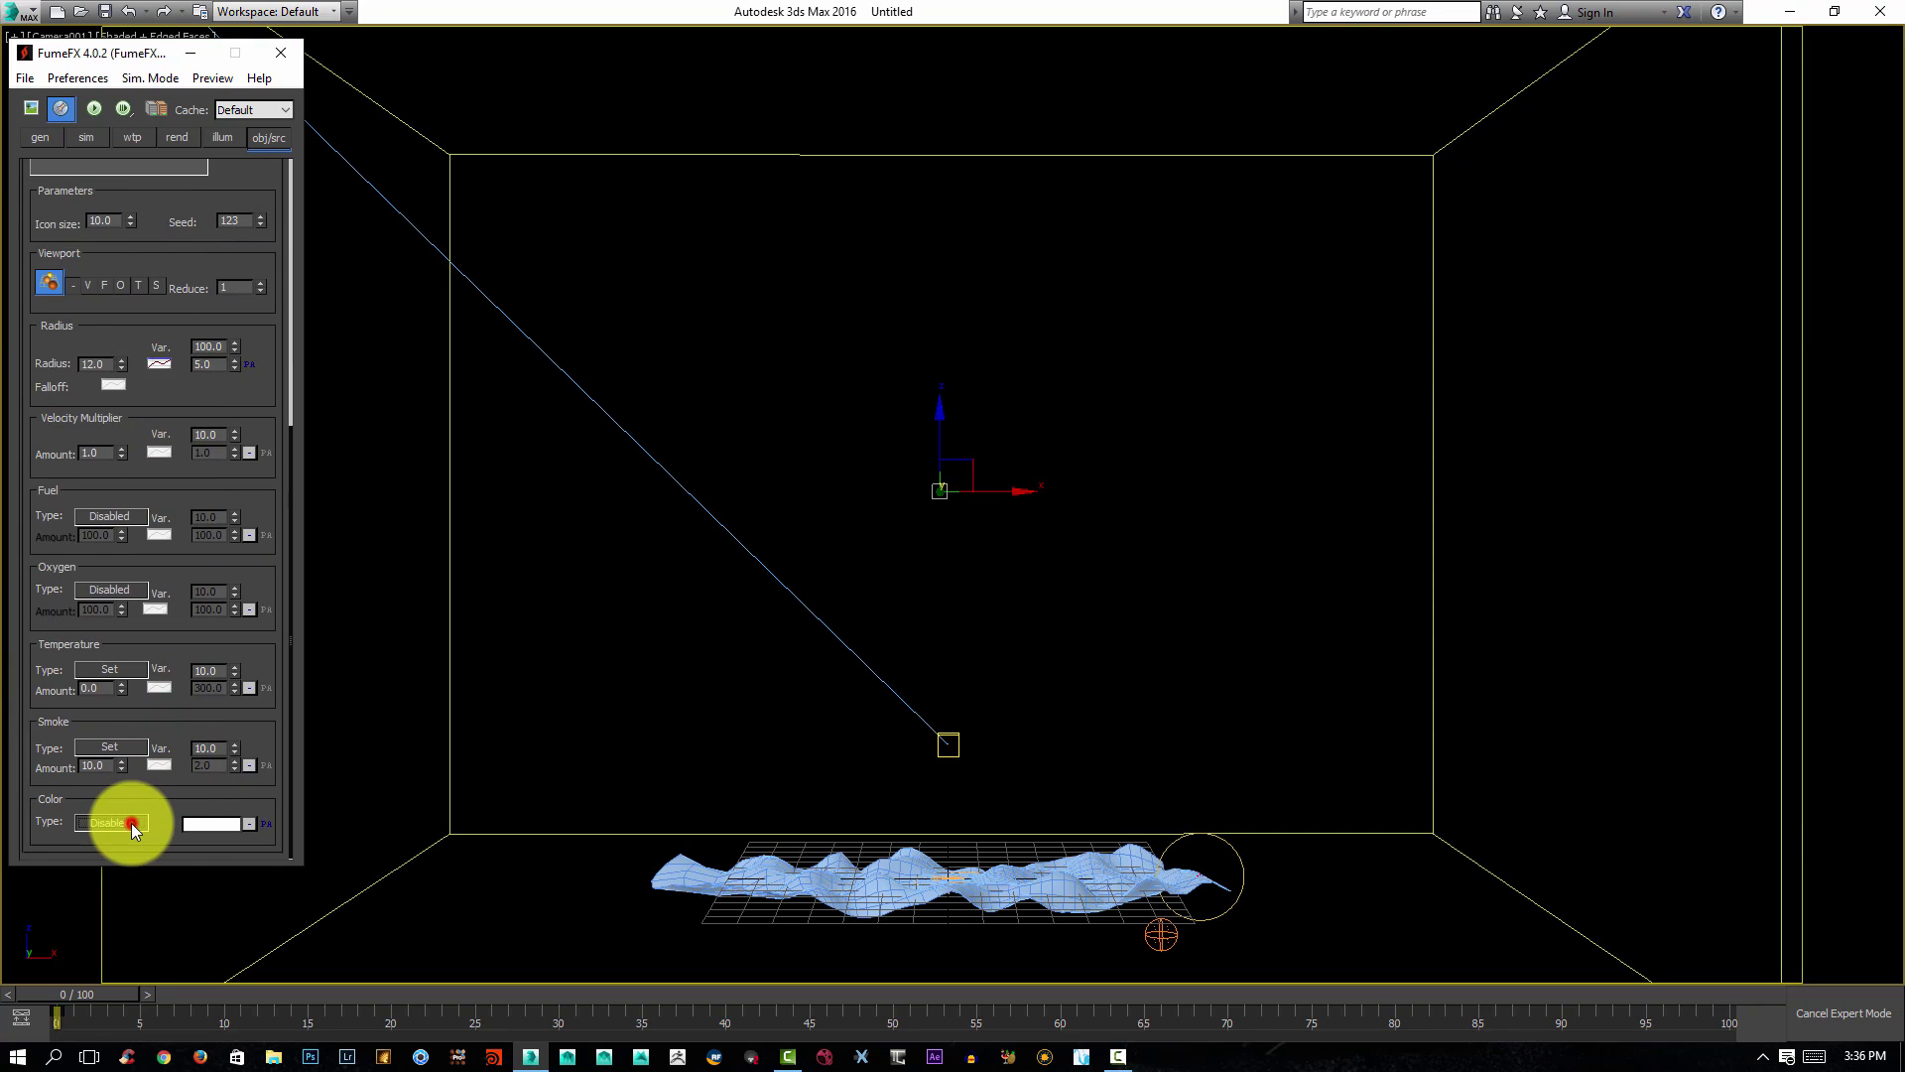
pyautogui.click(161, 881)
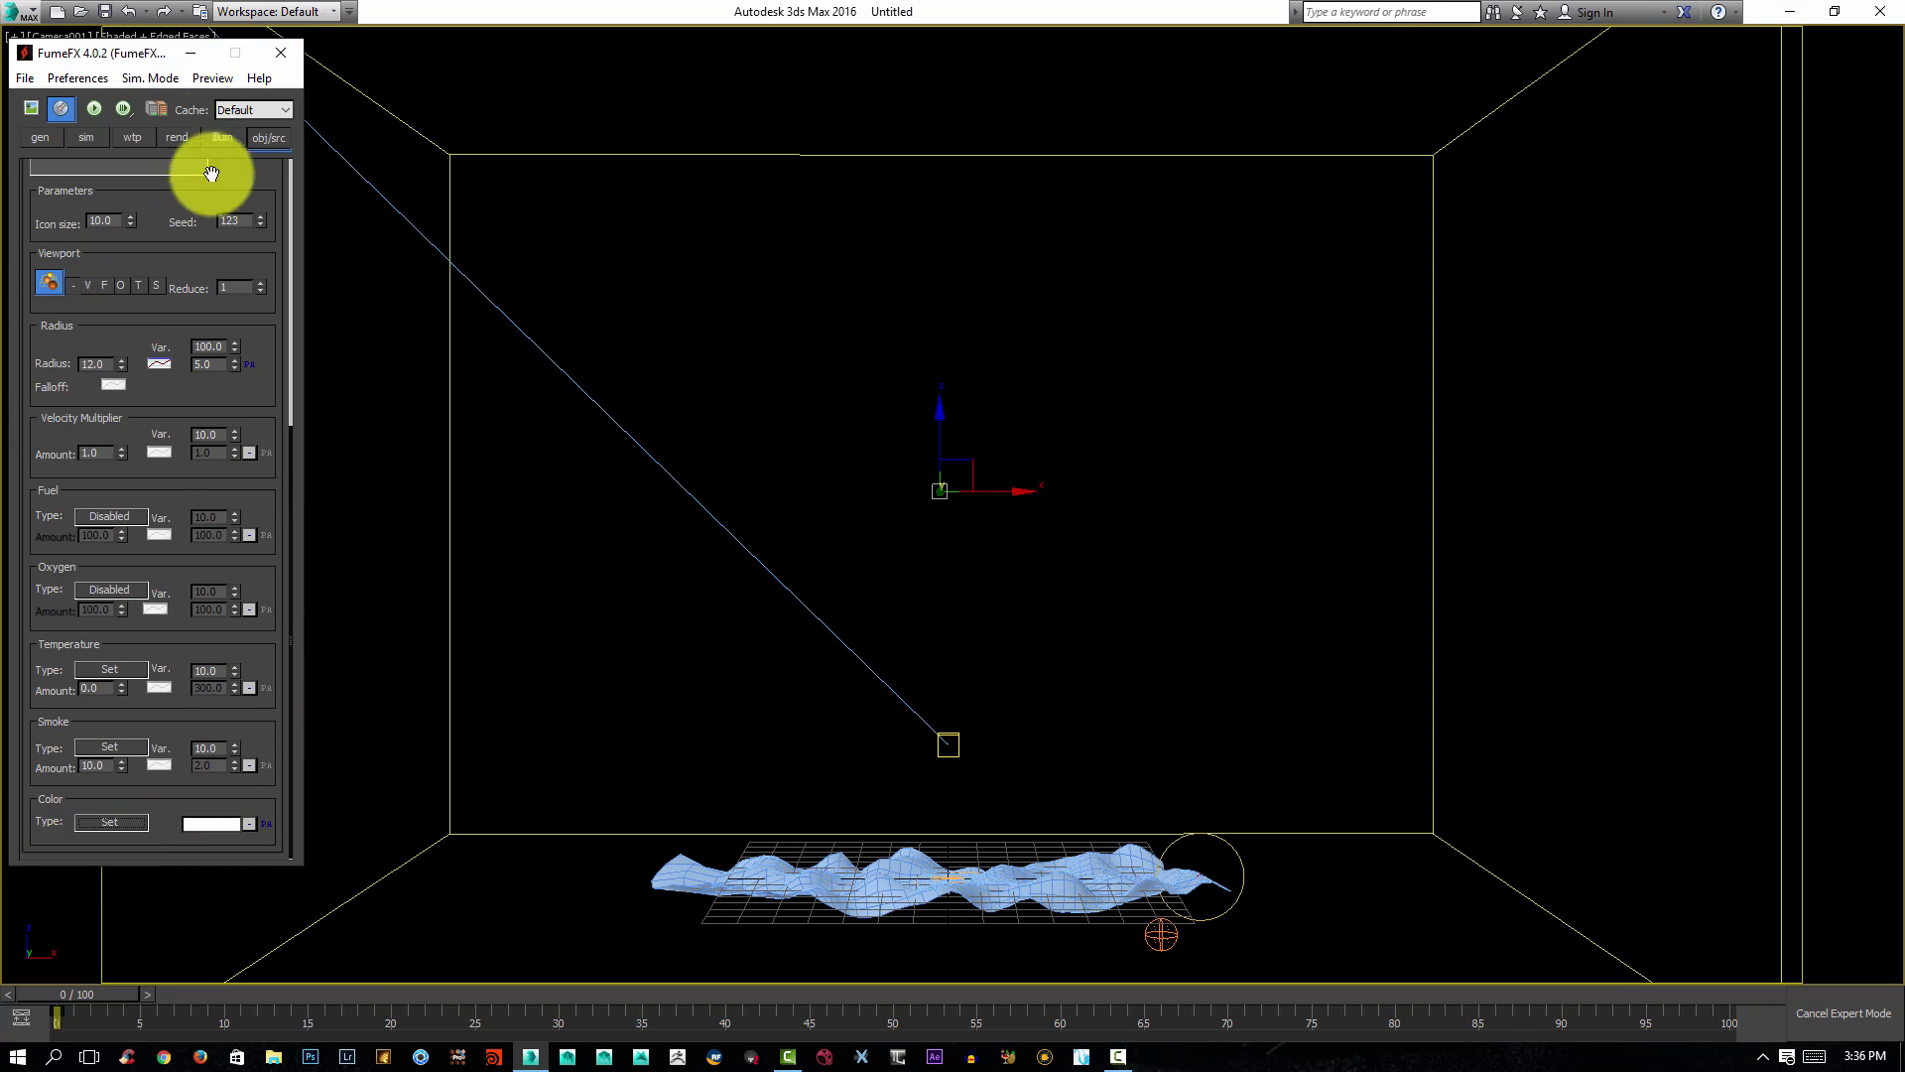
# Add the scene's directional light, Direct001, to the lights in the FumeFX illumination parameters.
pyautogui.click(222, 131)
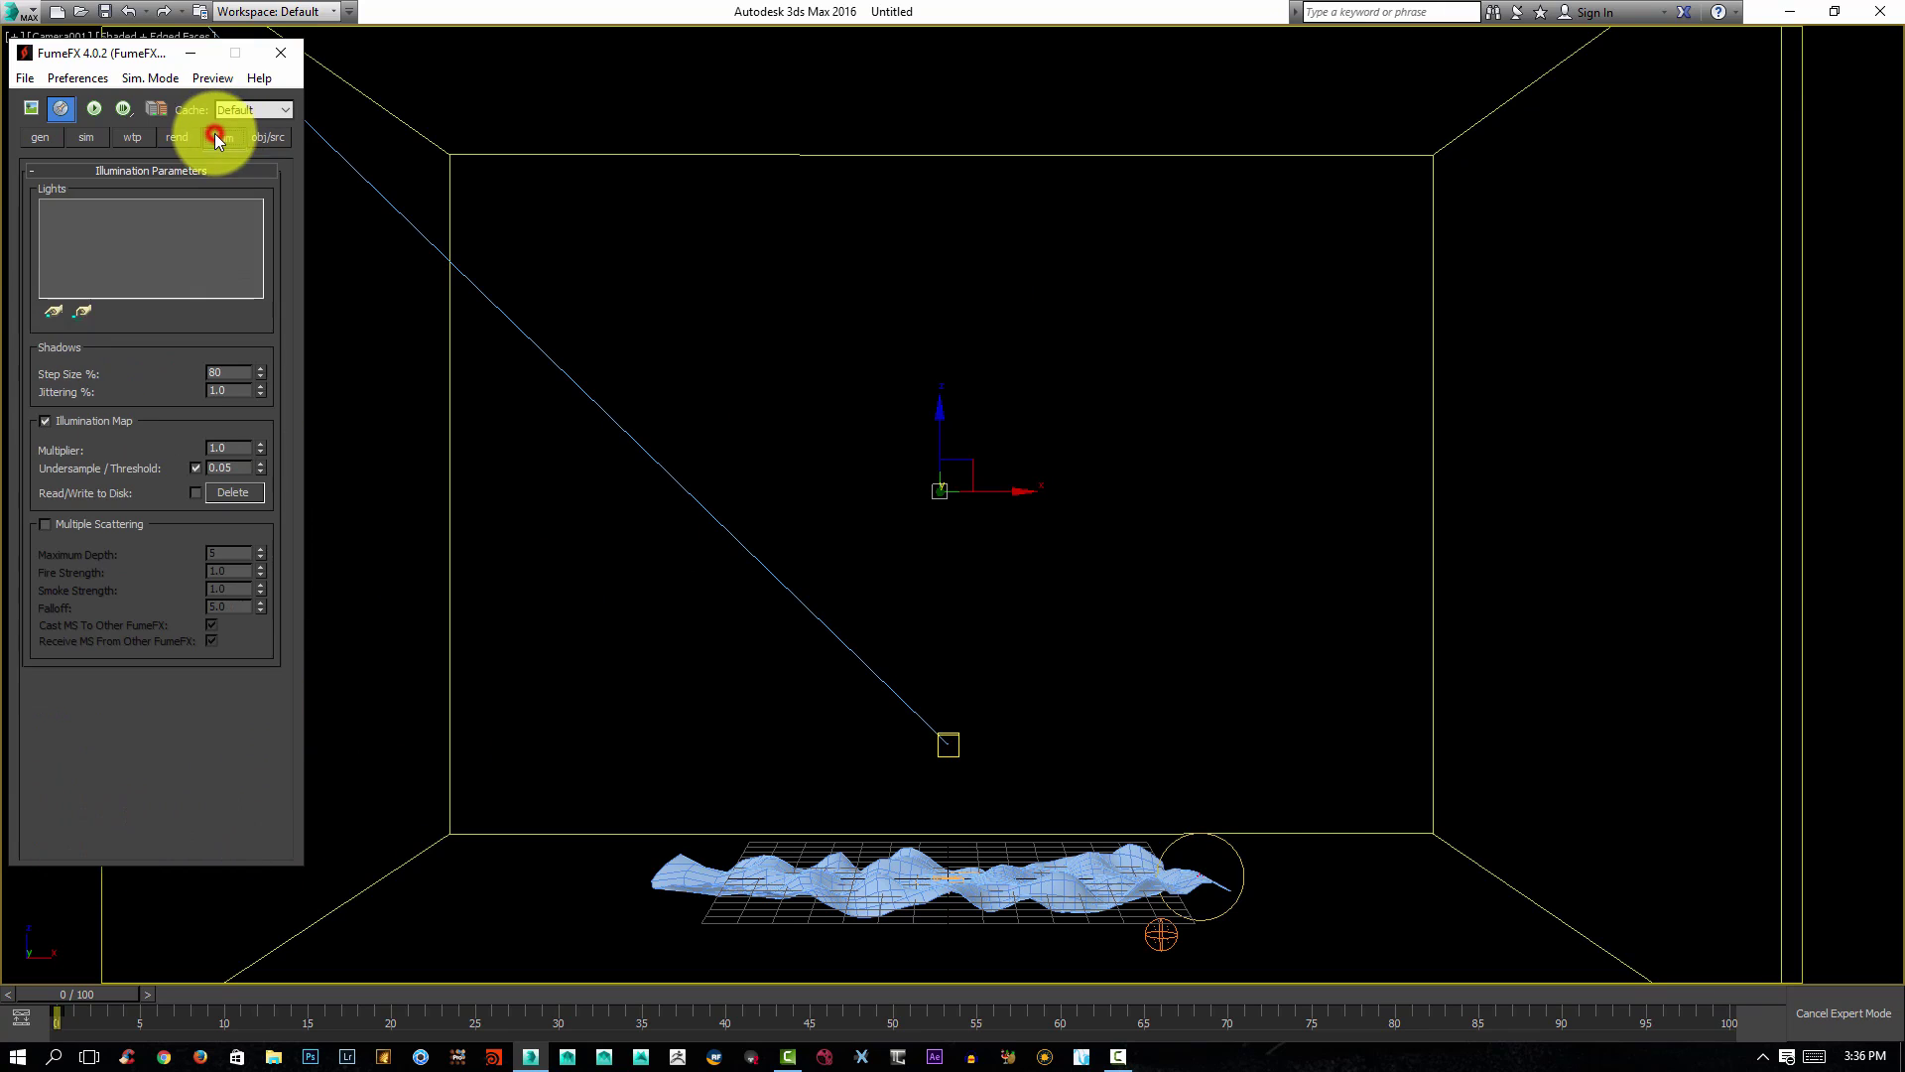
pyautogui.click(56, 311)
pyautogui.click(509, 315)
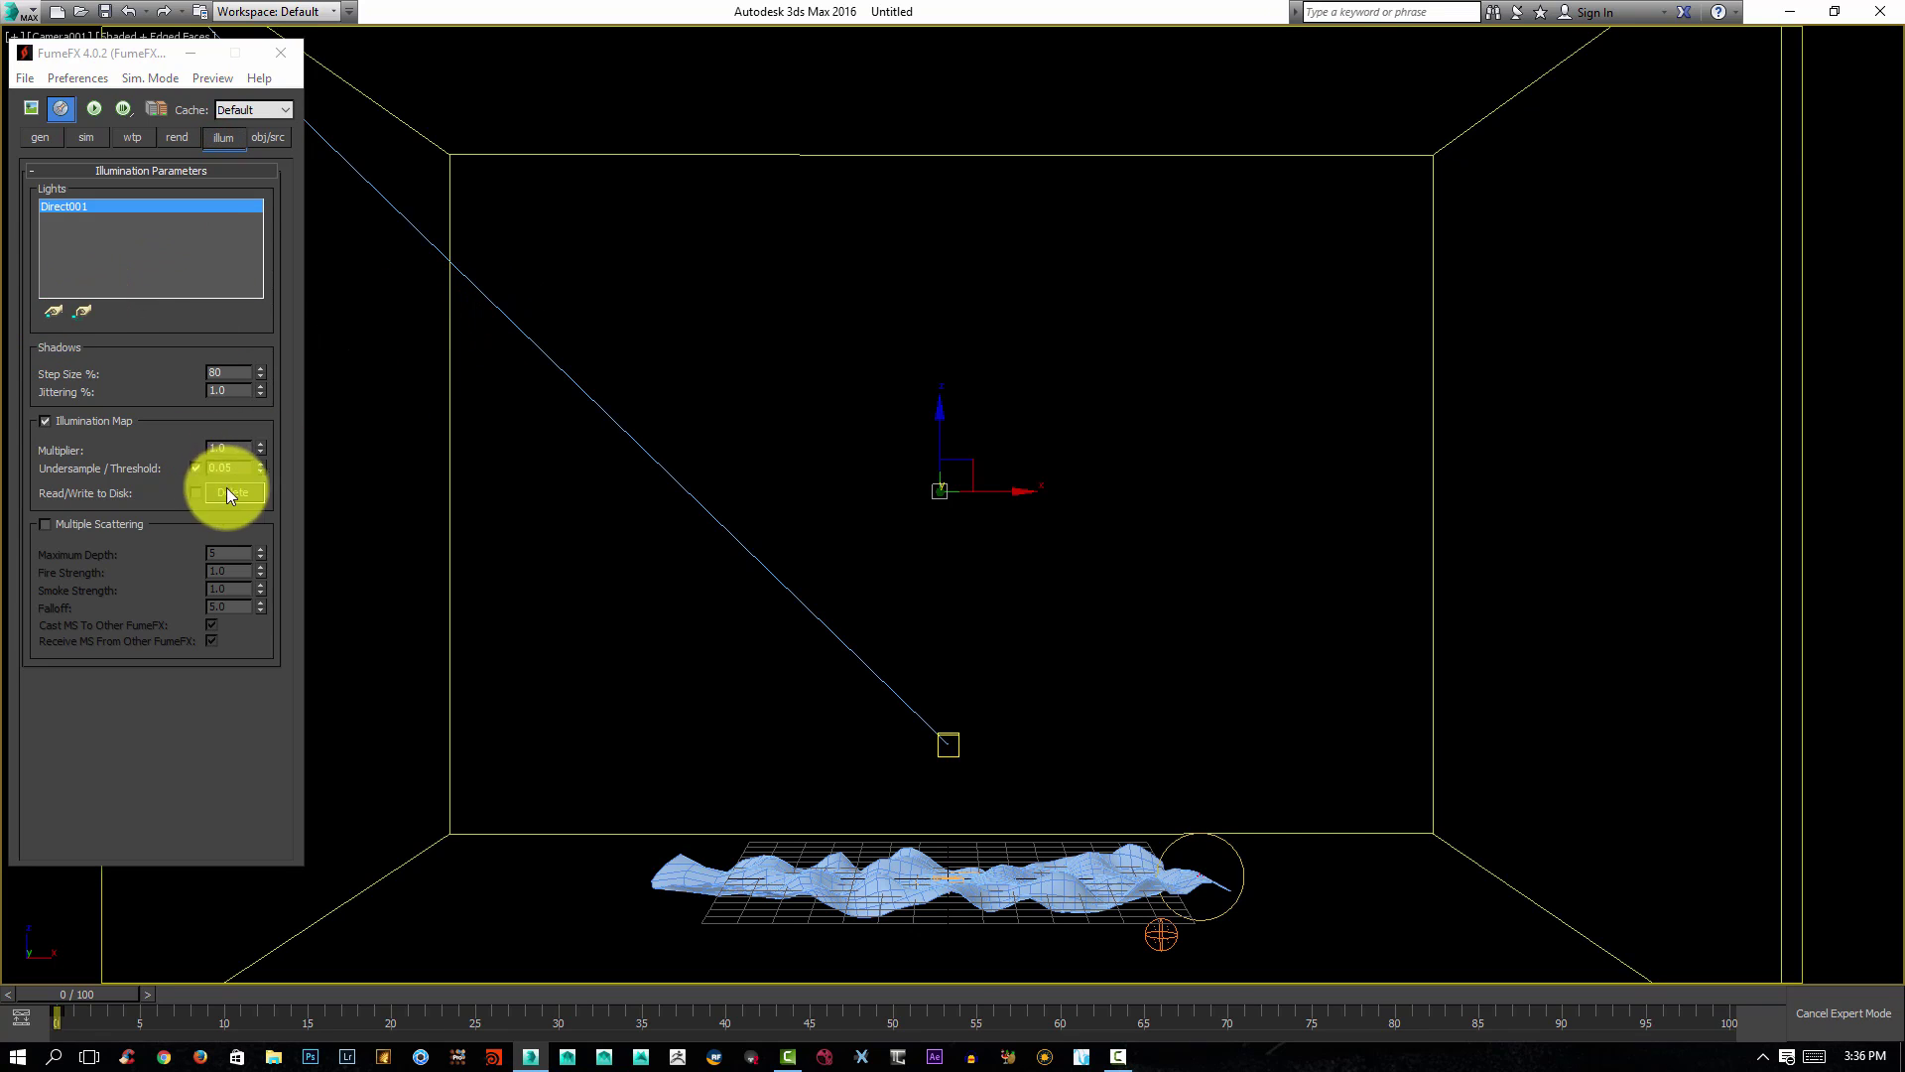
# Turn off Fire in the FumeFX rendering parameters, collapse its section, and enable Cast Shadows and Receive Shadows for Smoke.
pyautogui.click(179, 135)
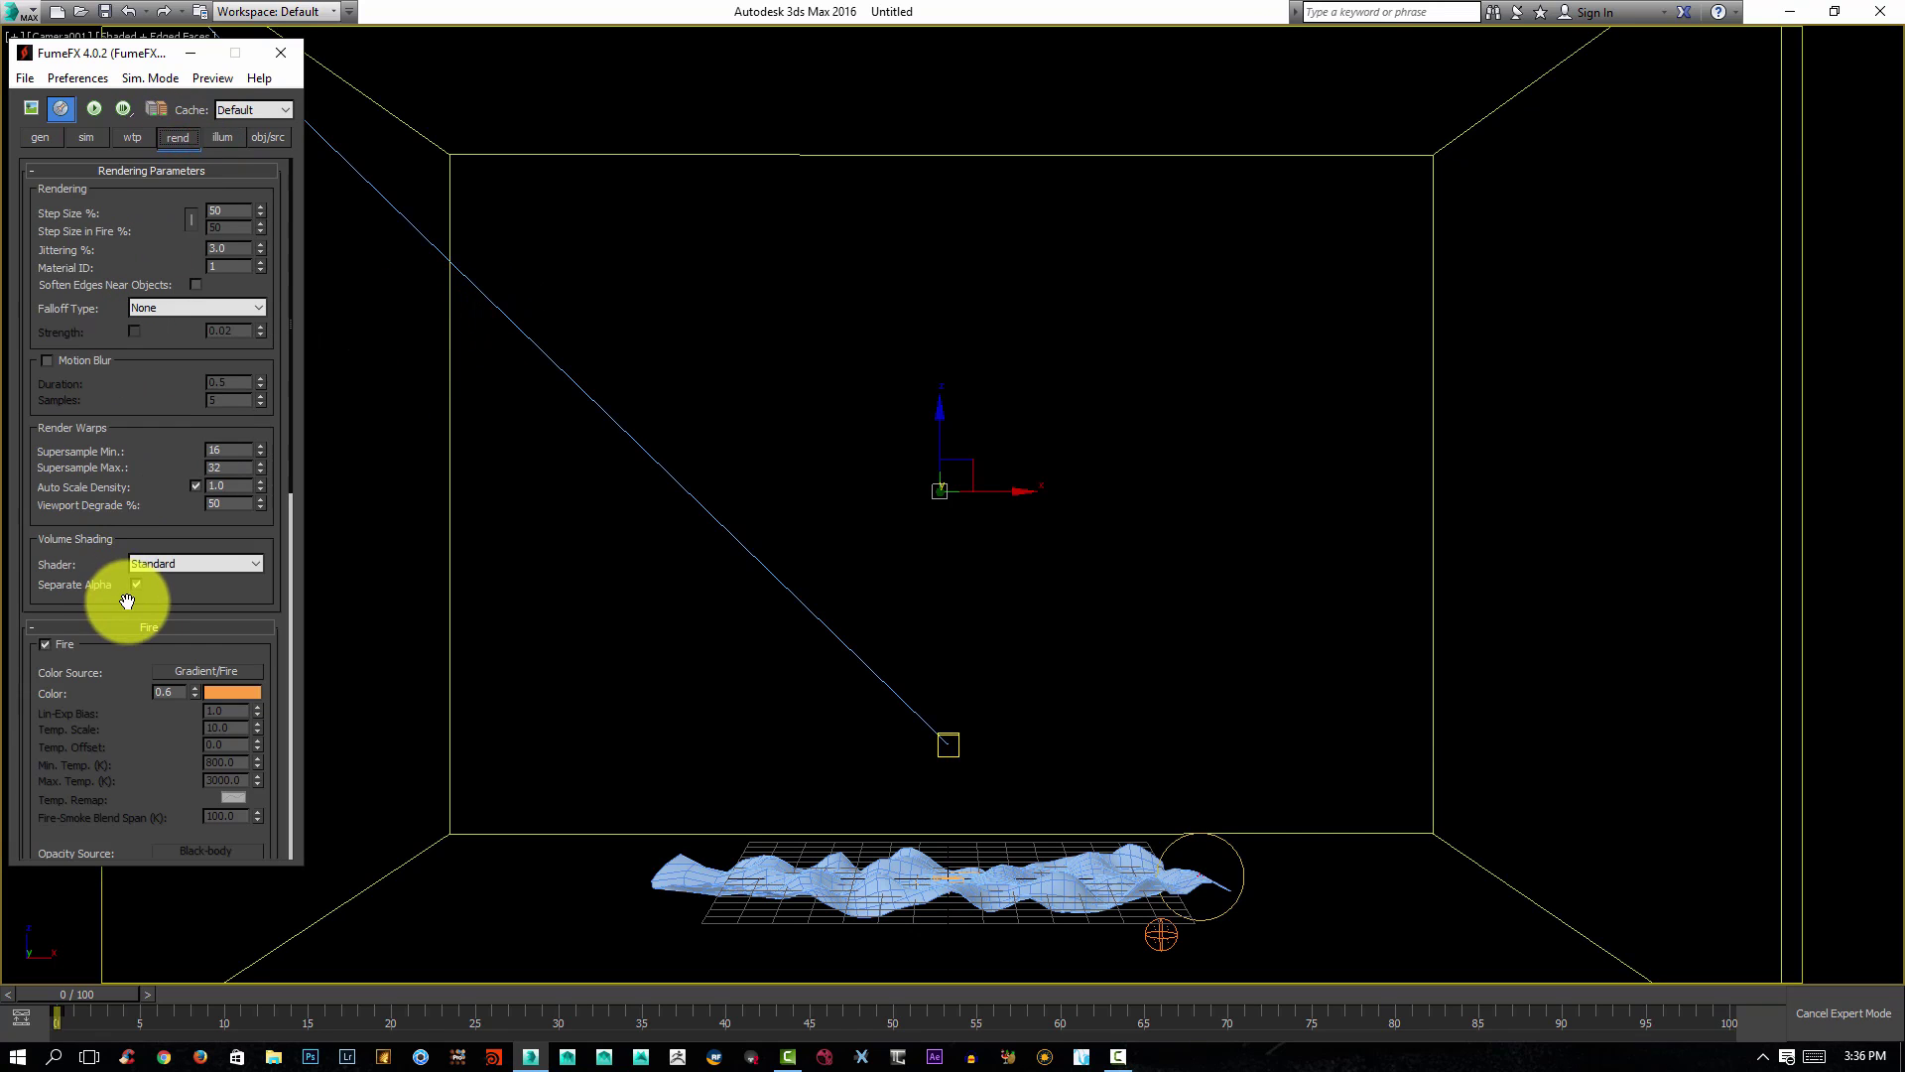
pyautogui.moveTo(127, 599); pyautogui.dragTo(82, 294)
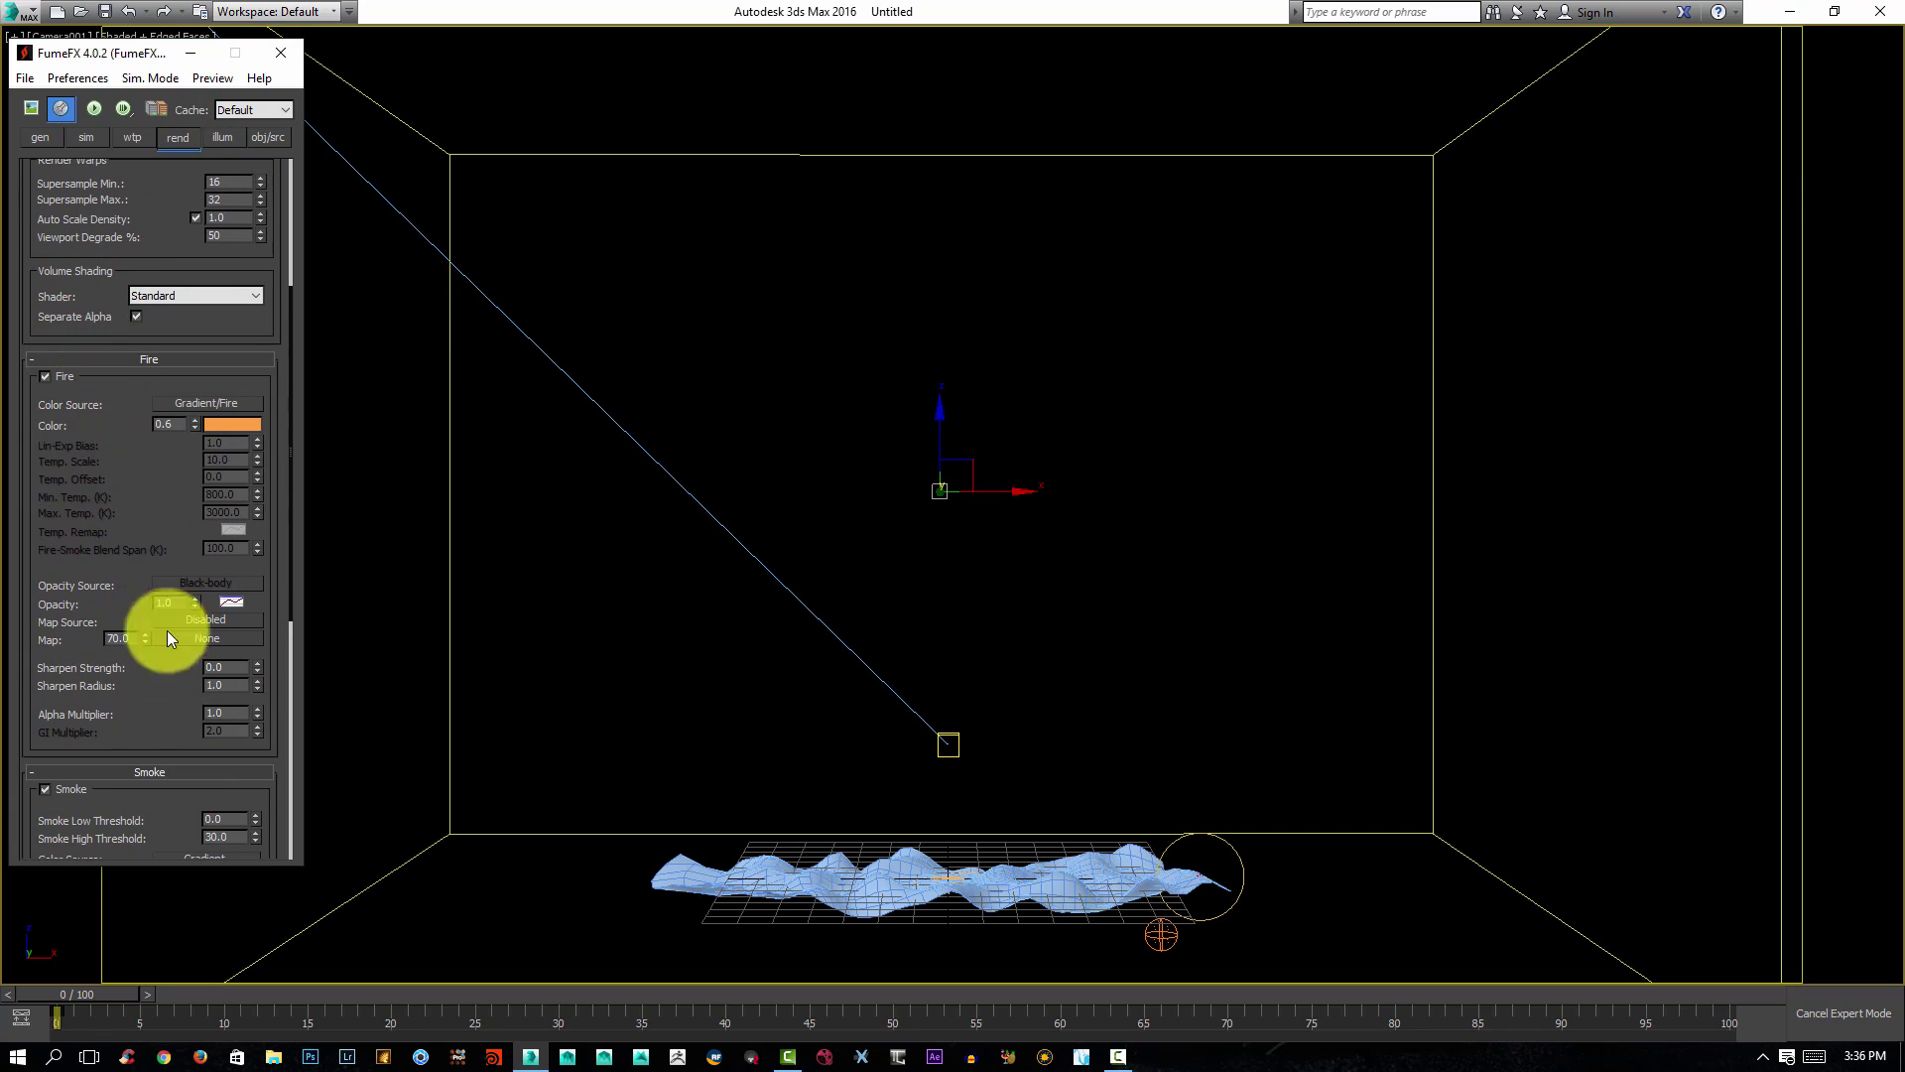
pyautogui.click(44, 376)
pyautogui.click(43, 361)
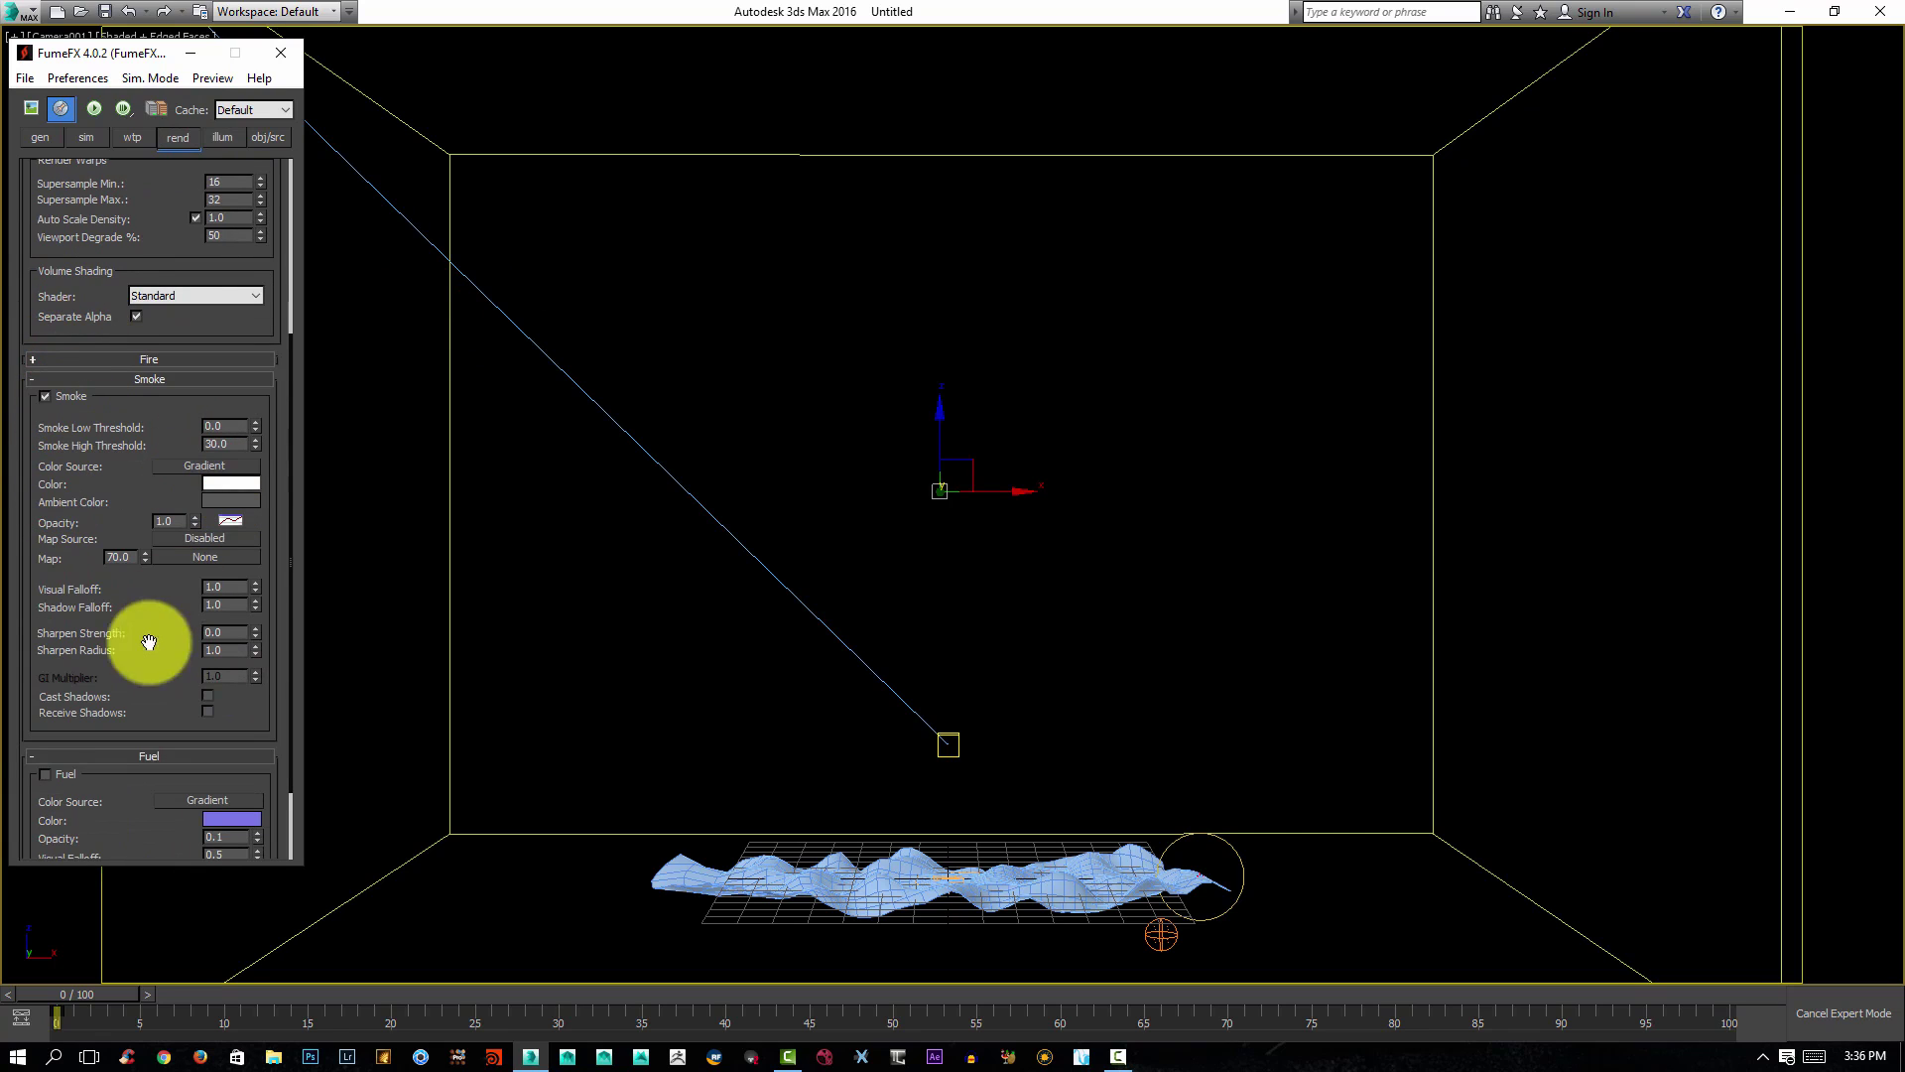
pyautogui.click(207, 695)
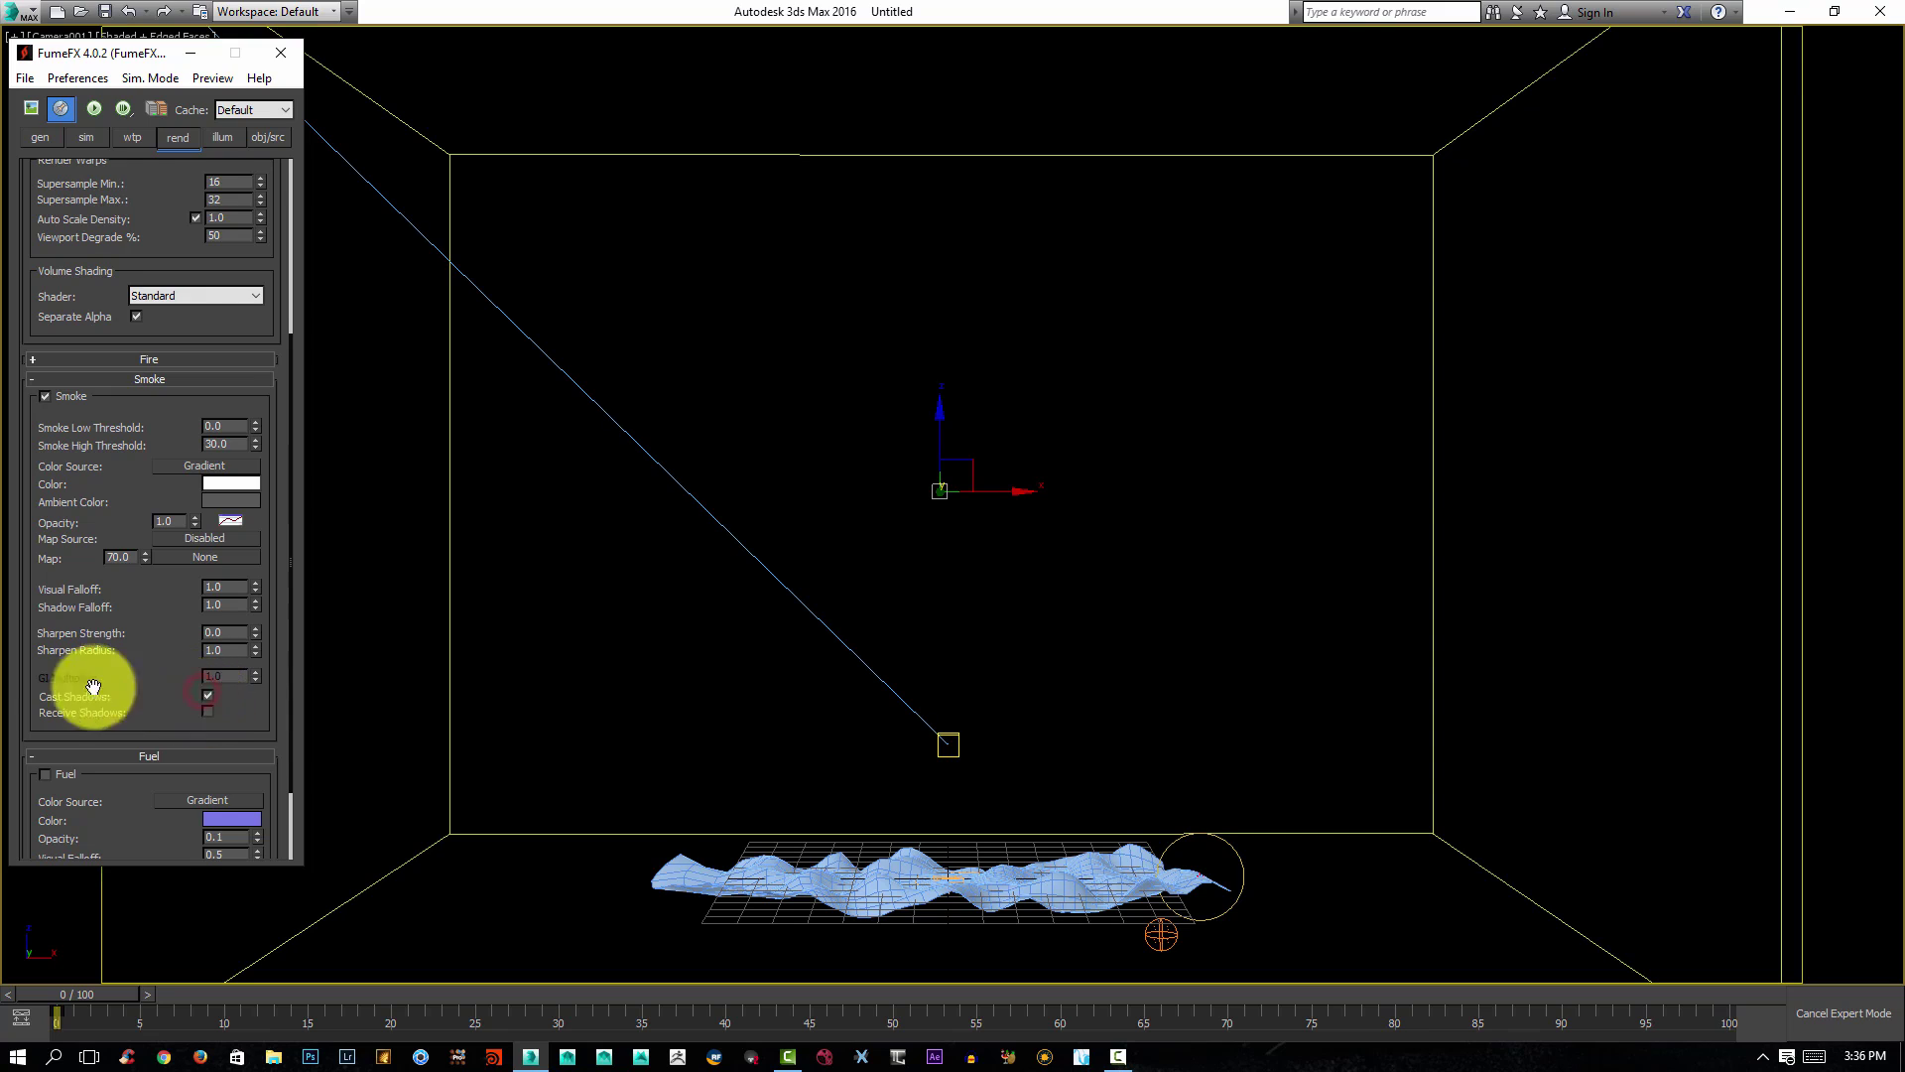
pyautogui.click(206, 711)
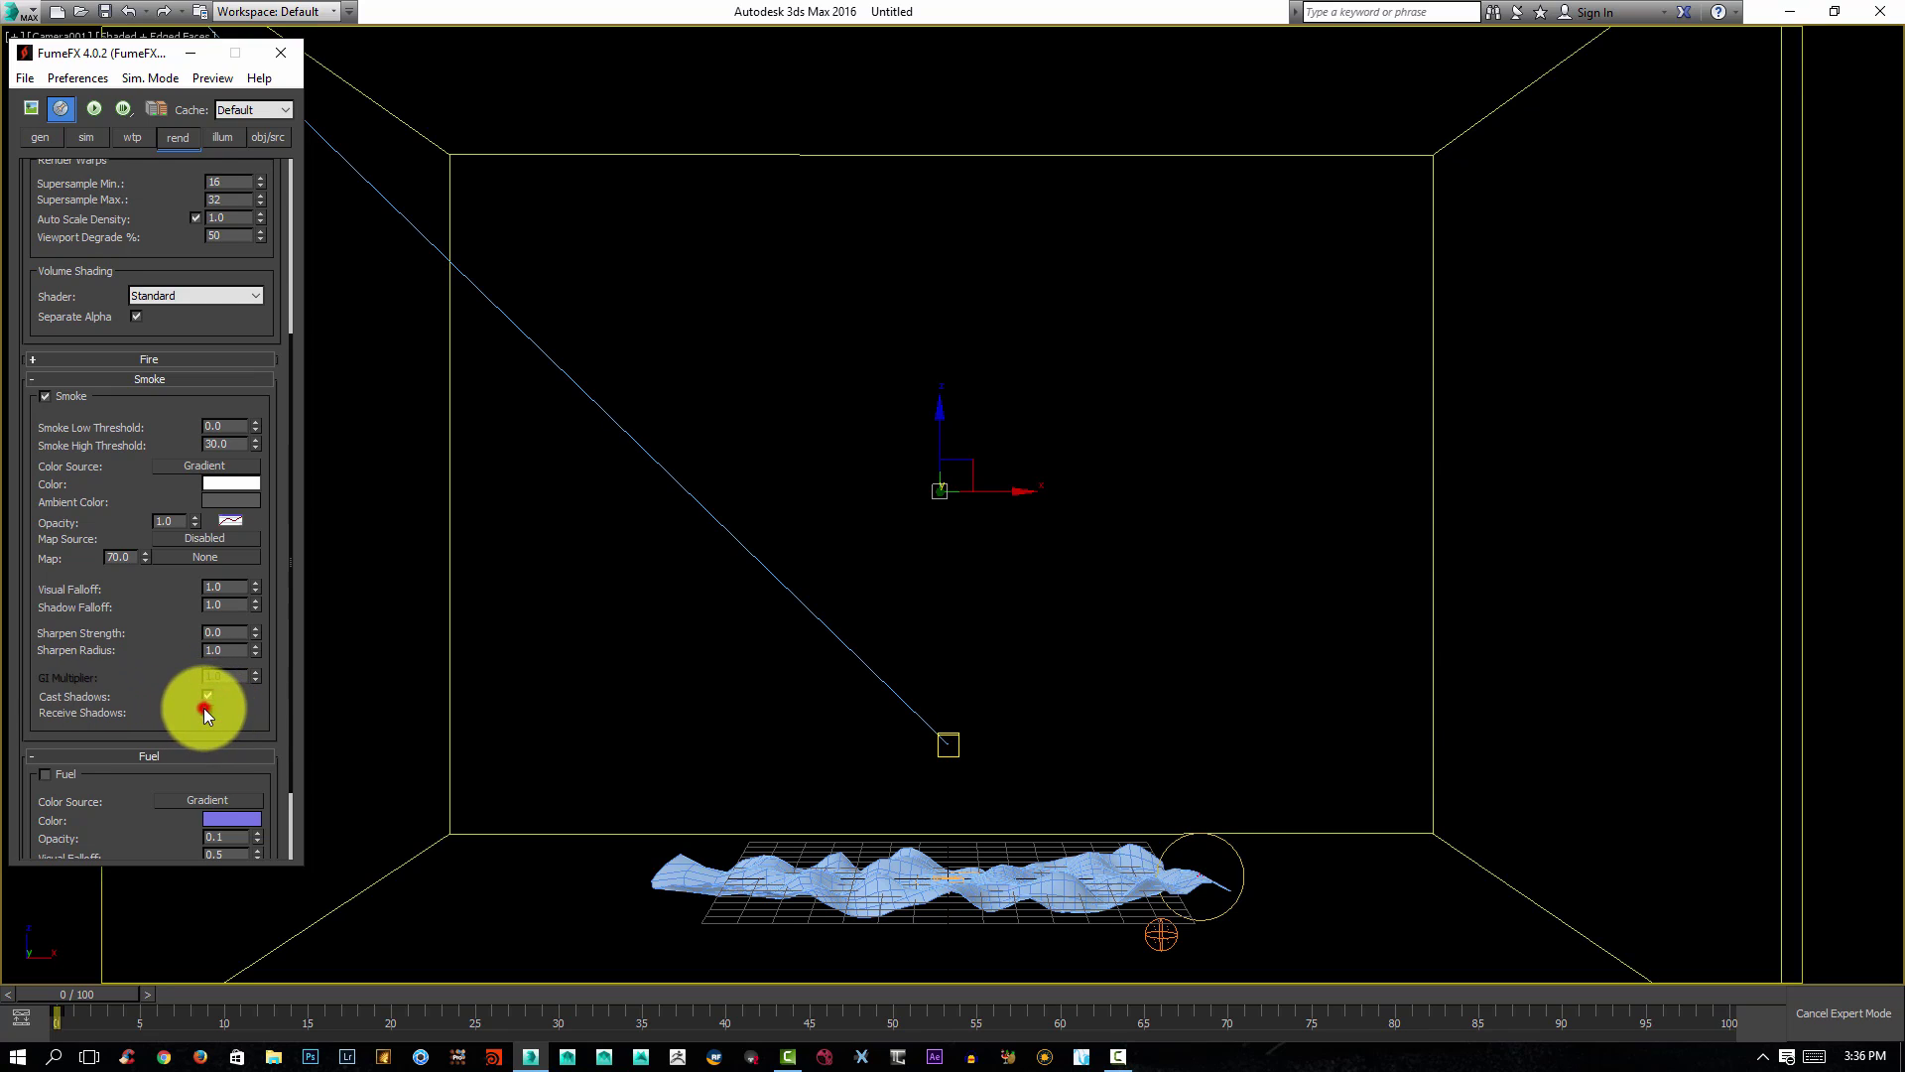
# Open the Quality value in the FumeFX simulation settings for editing.
pyautogui.click(84, 137)
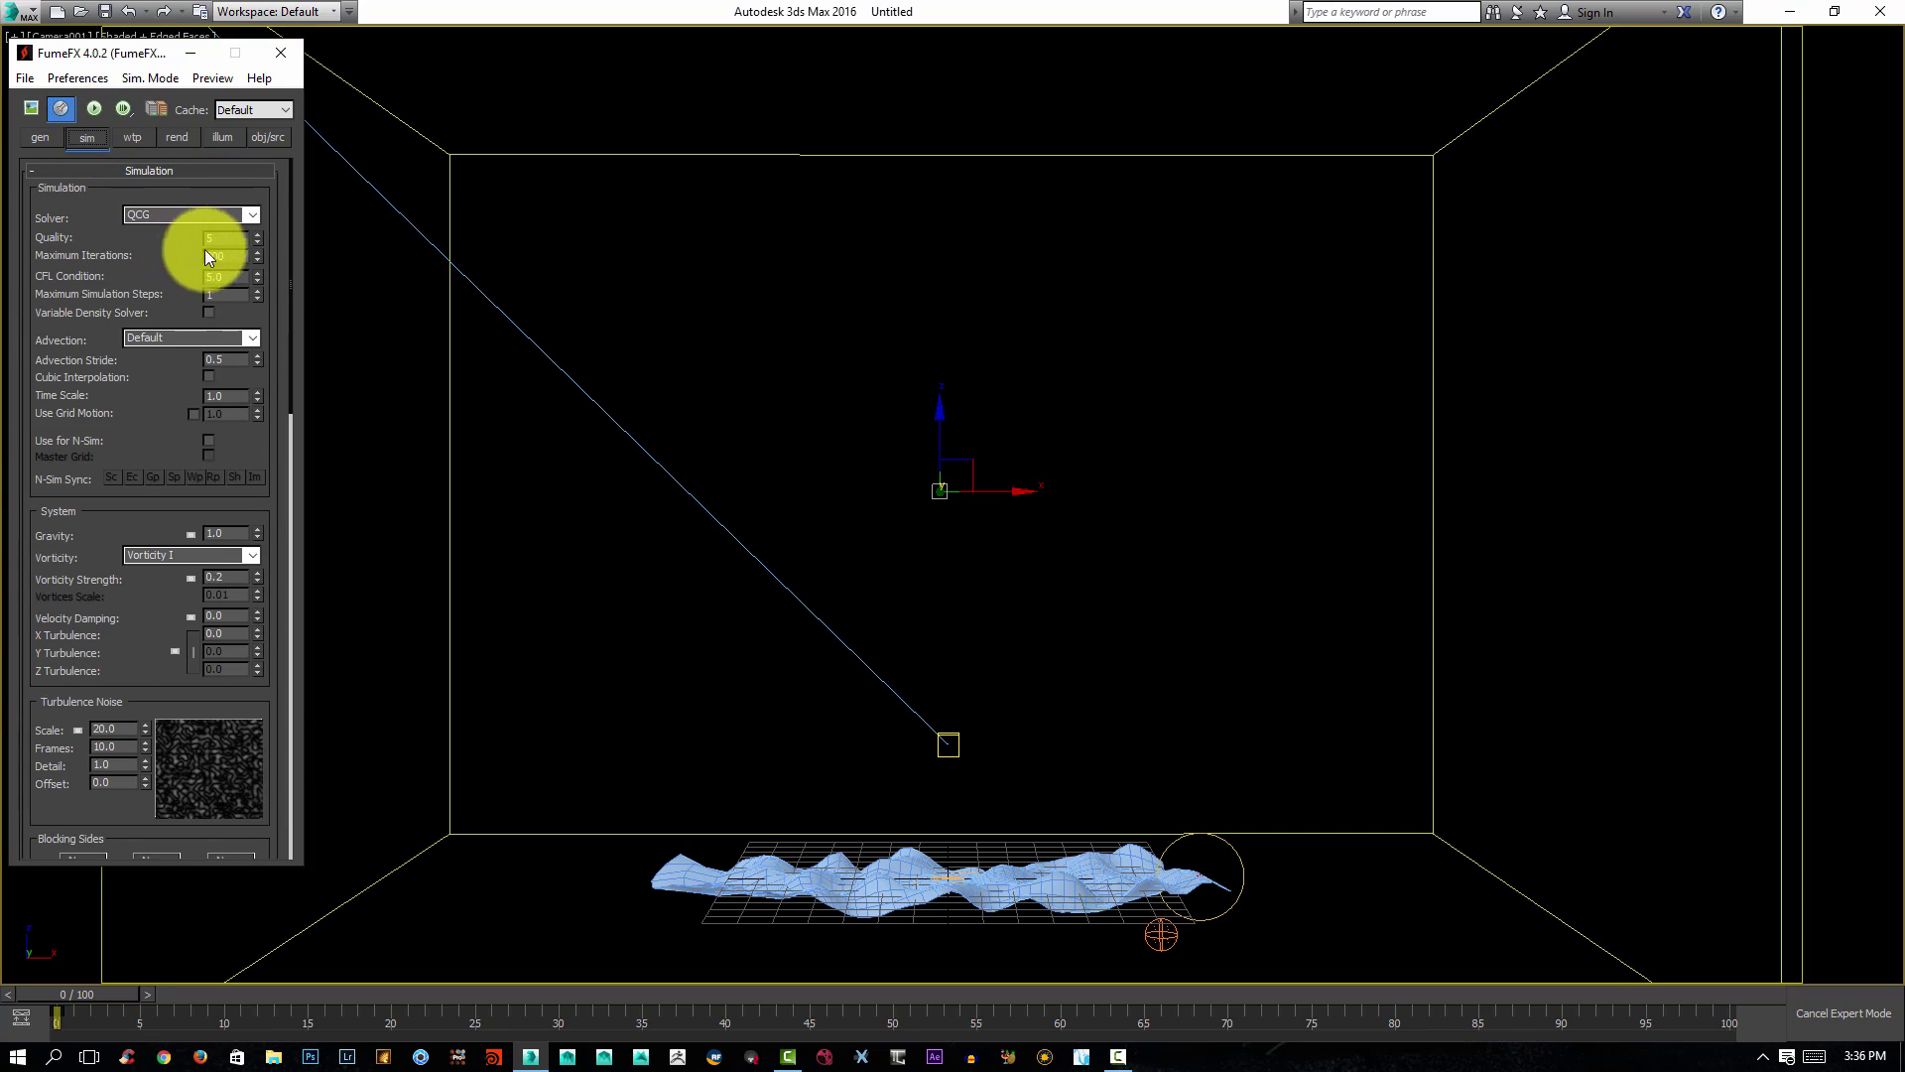
pyautogui.moveTo(234, 246); pyautogui.dragTo(234, 243)
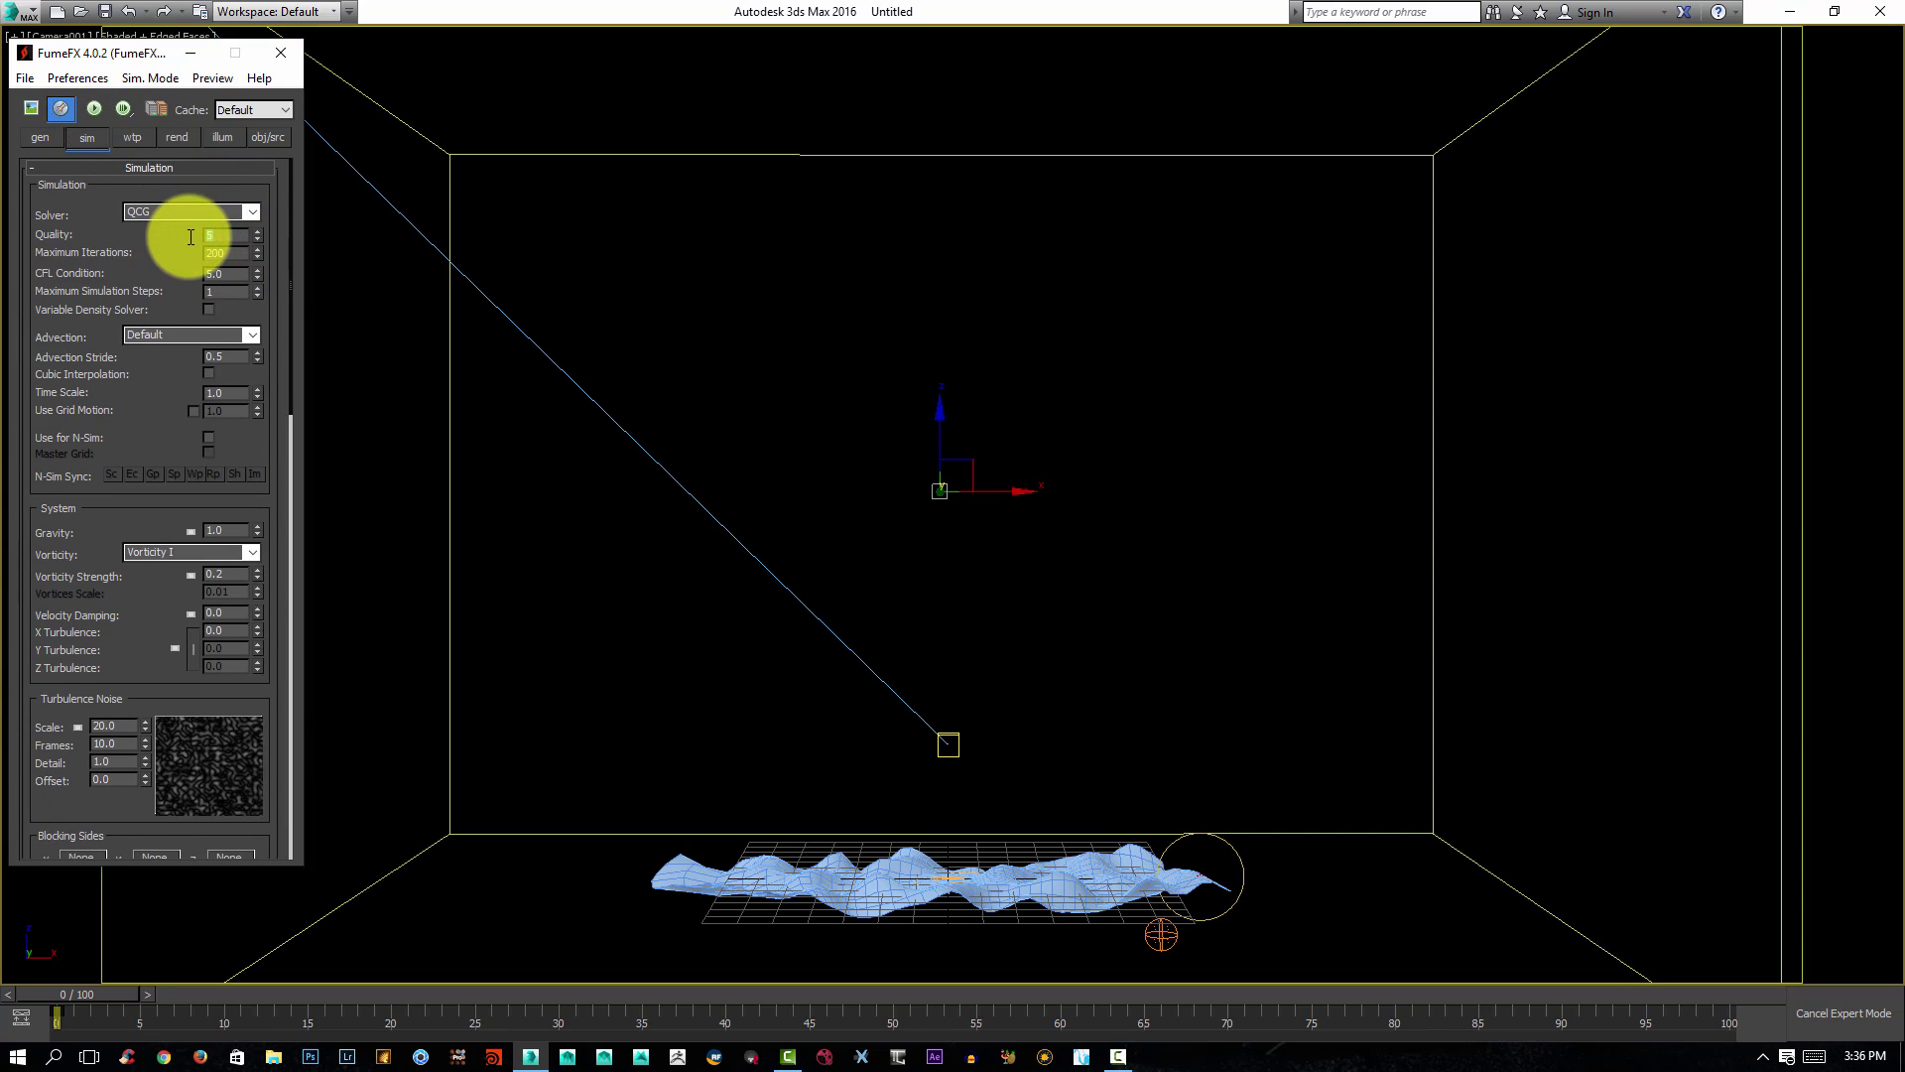
# Set the simulation quality to 10, maximum iterations to 30 and time scale to 1.5.
pyautogui.press('Tab')
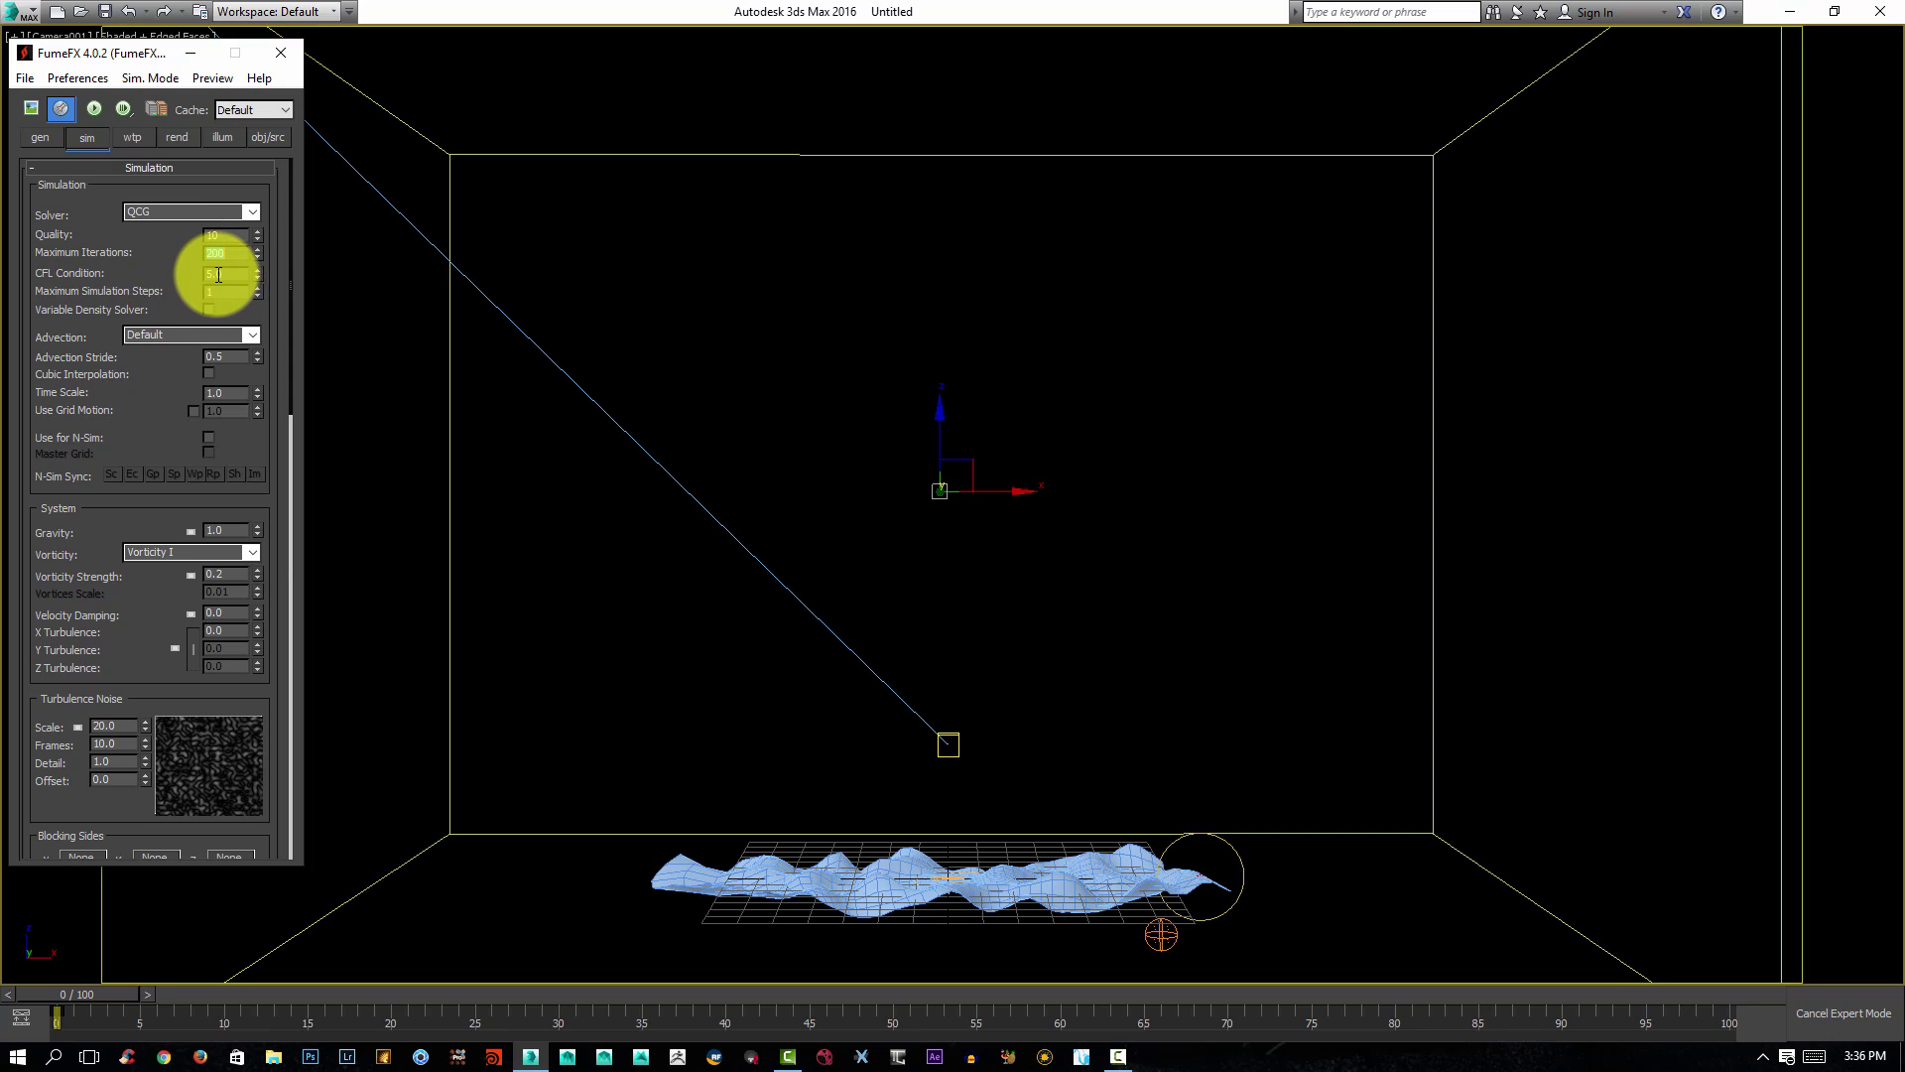
pyautogui.write('30')
pyautogui.click(238, 393)
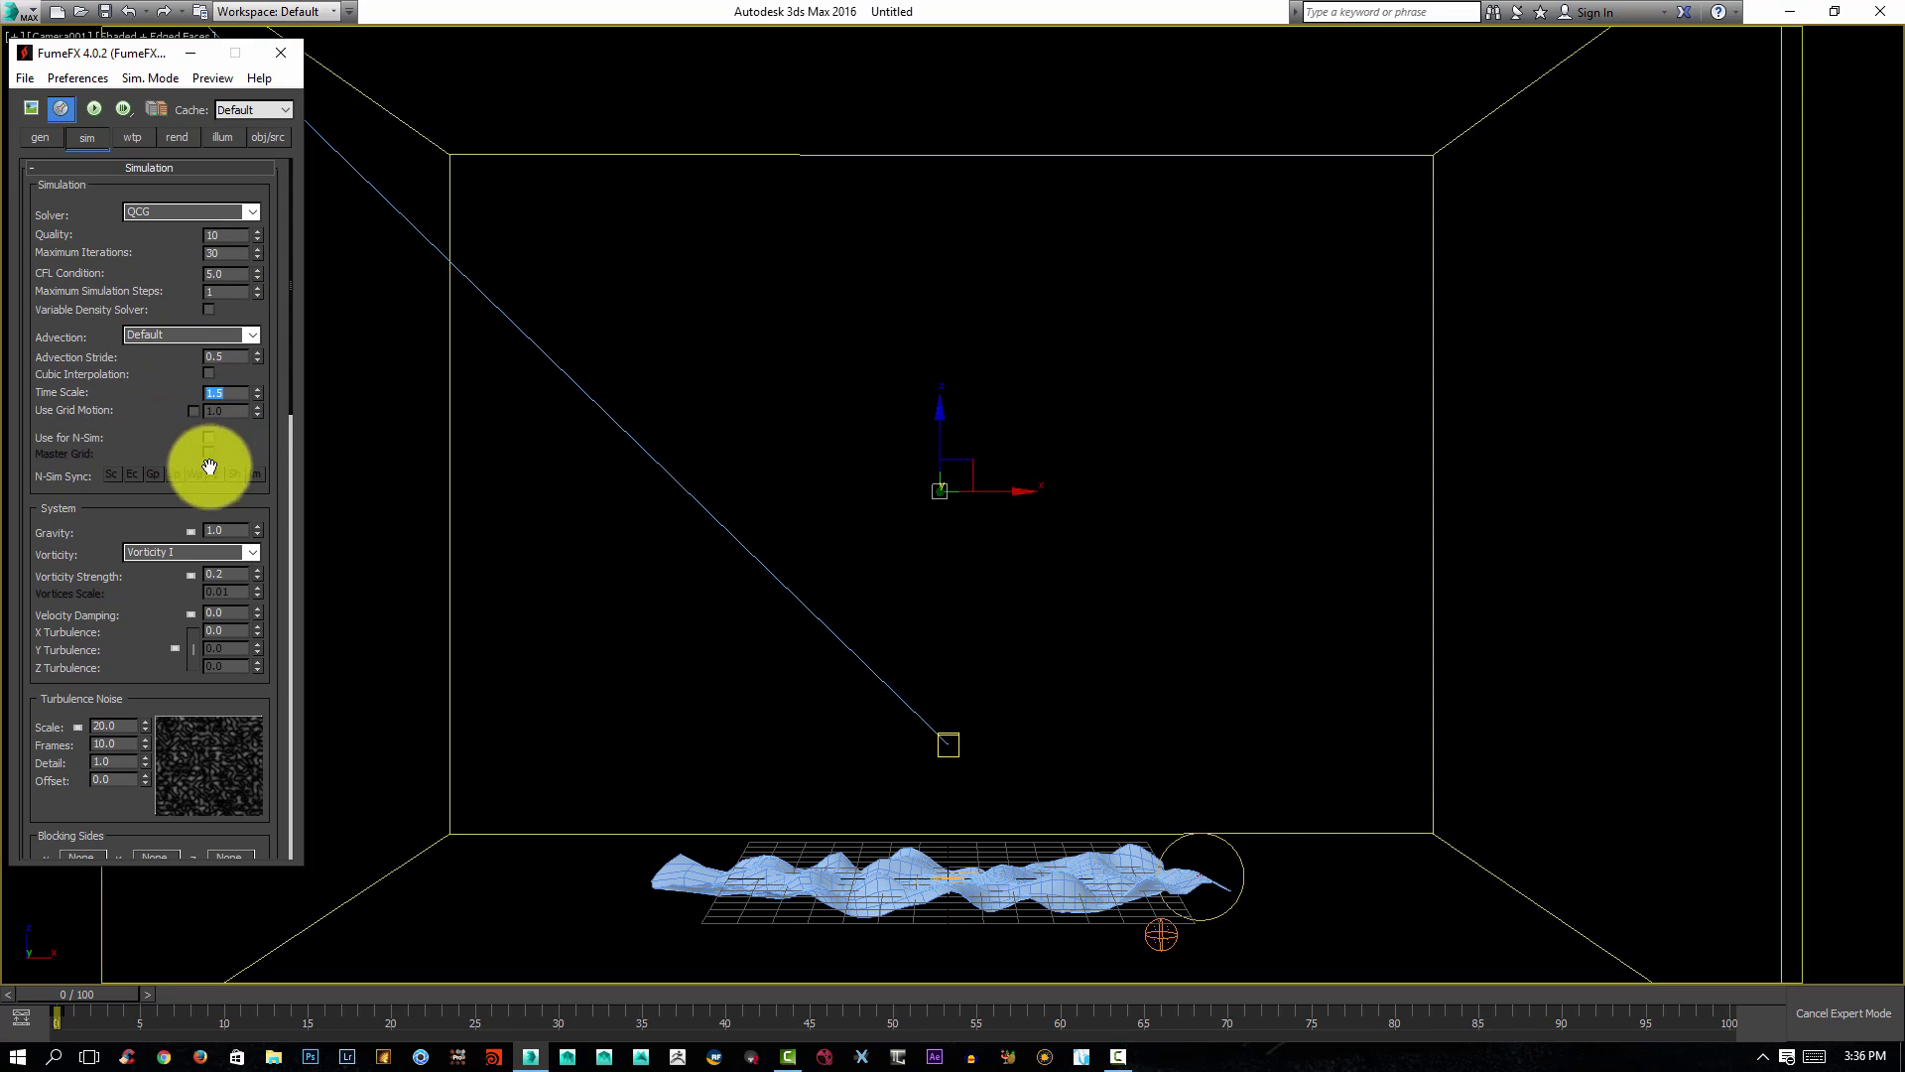
# Set the simulation's gravity to 0.
pyautogui.moveTo(164, 521); pyautogui.dragTo(167, 493)
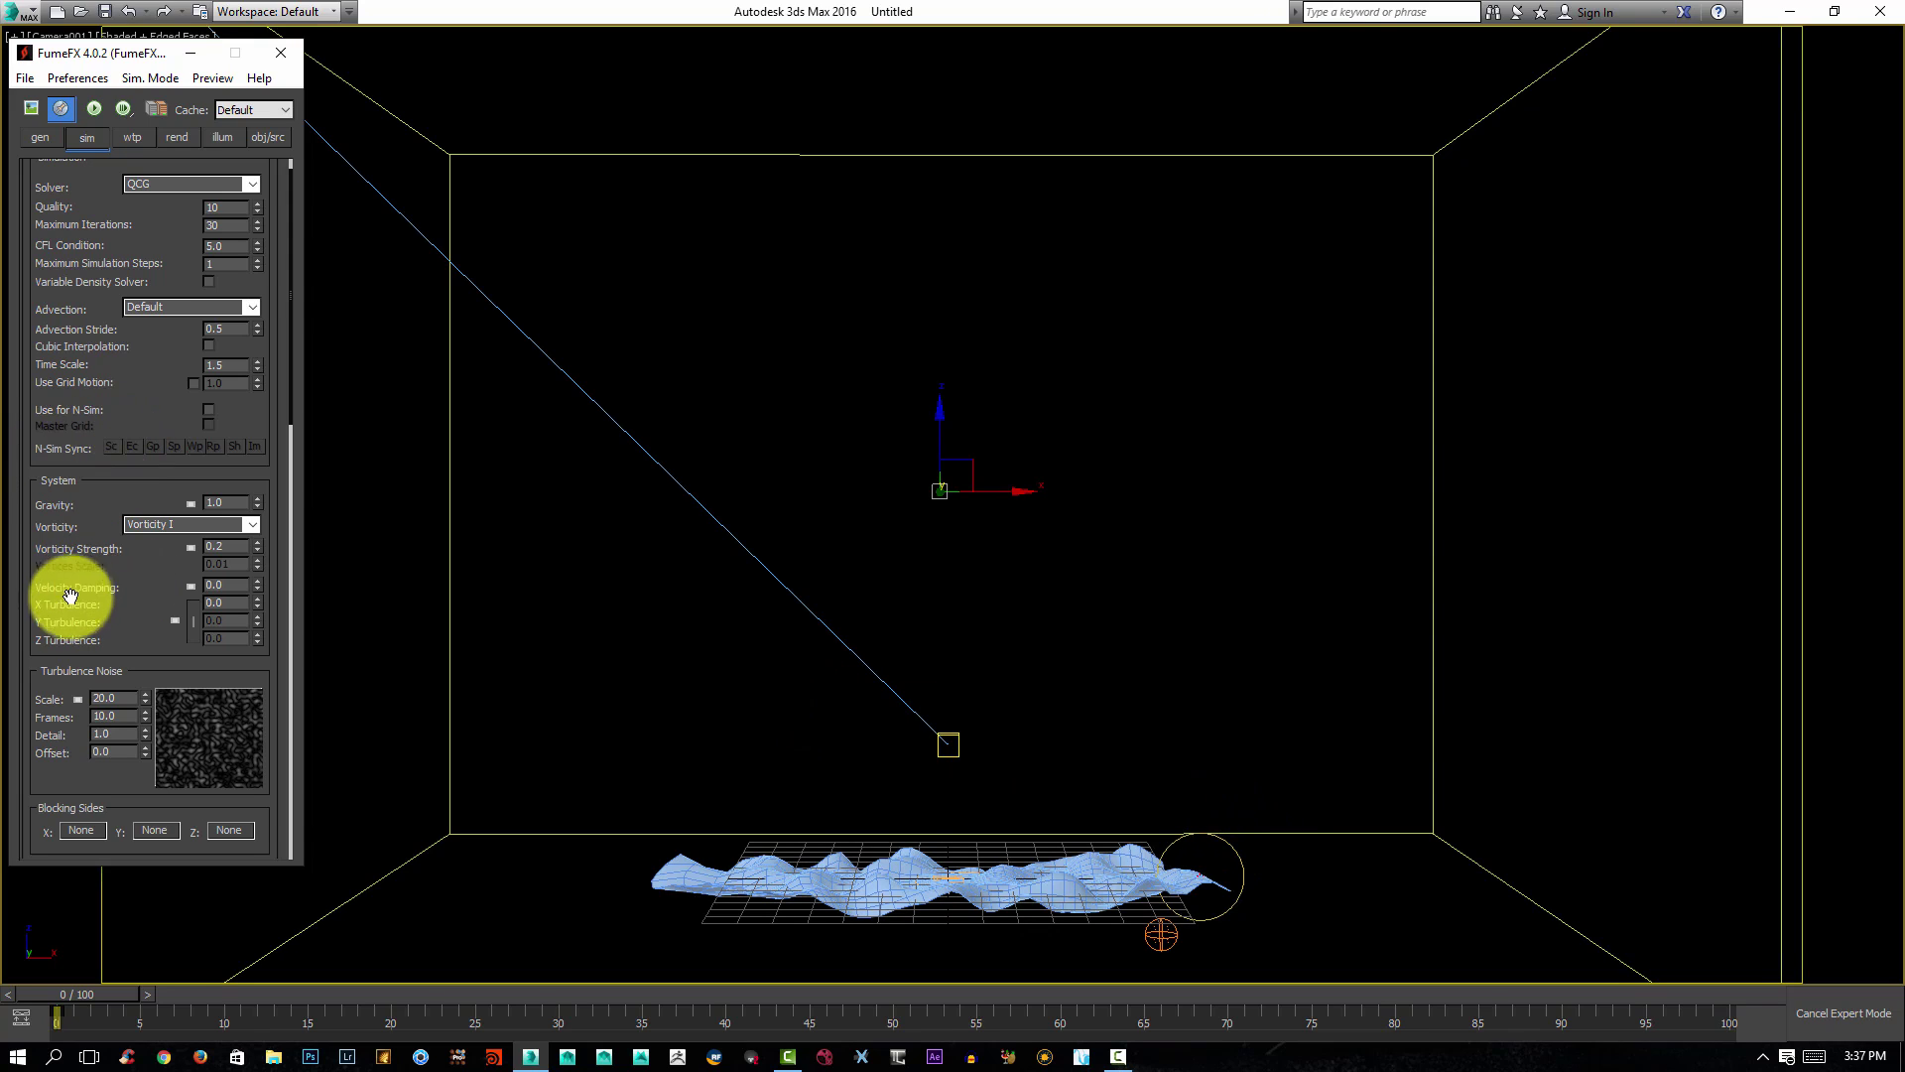
pyautogui.moveTo(117, 517); pyautogui.dragTo(152, 394)
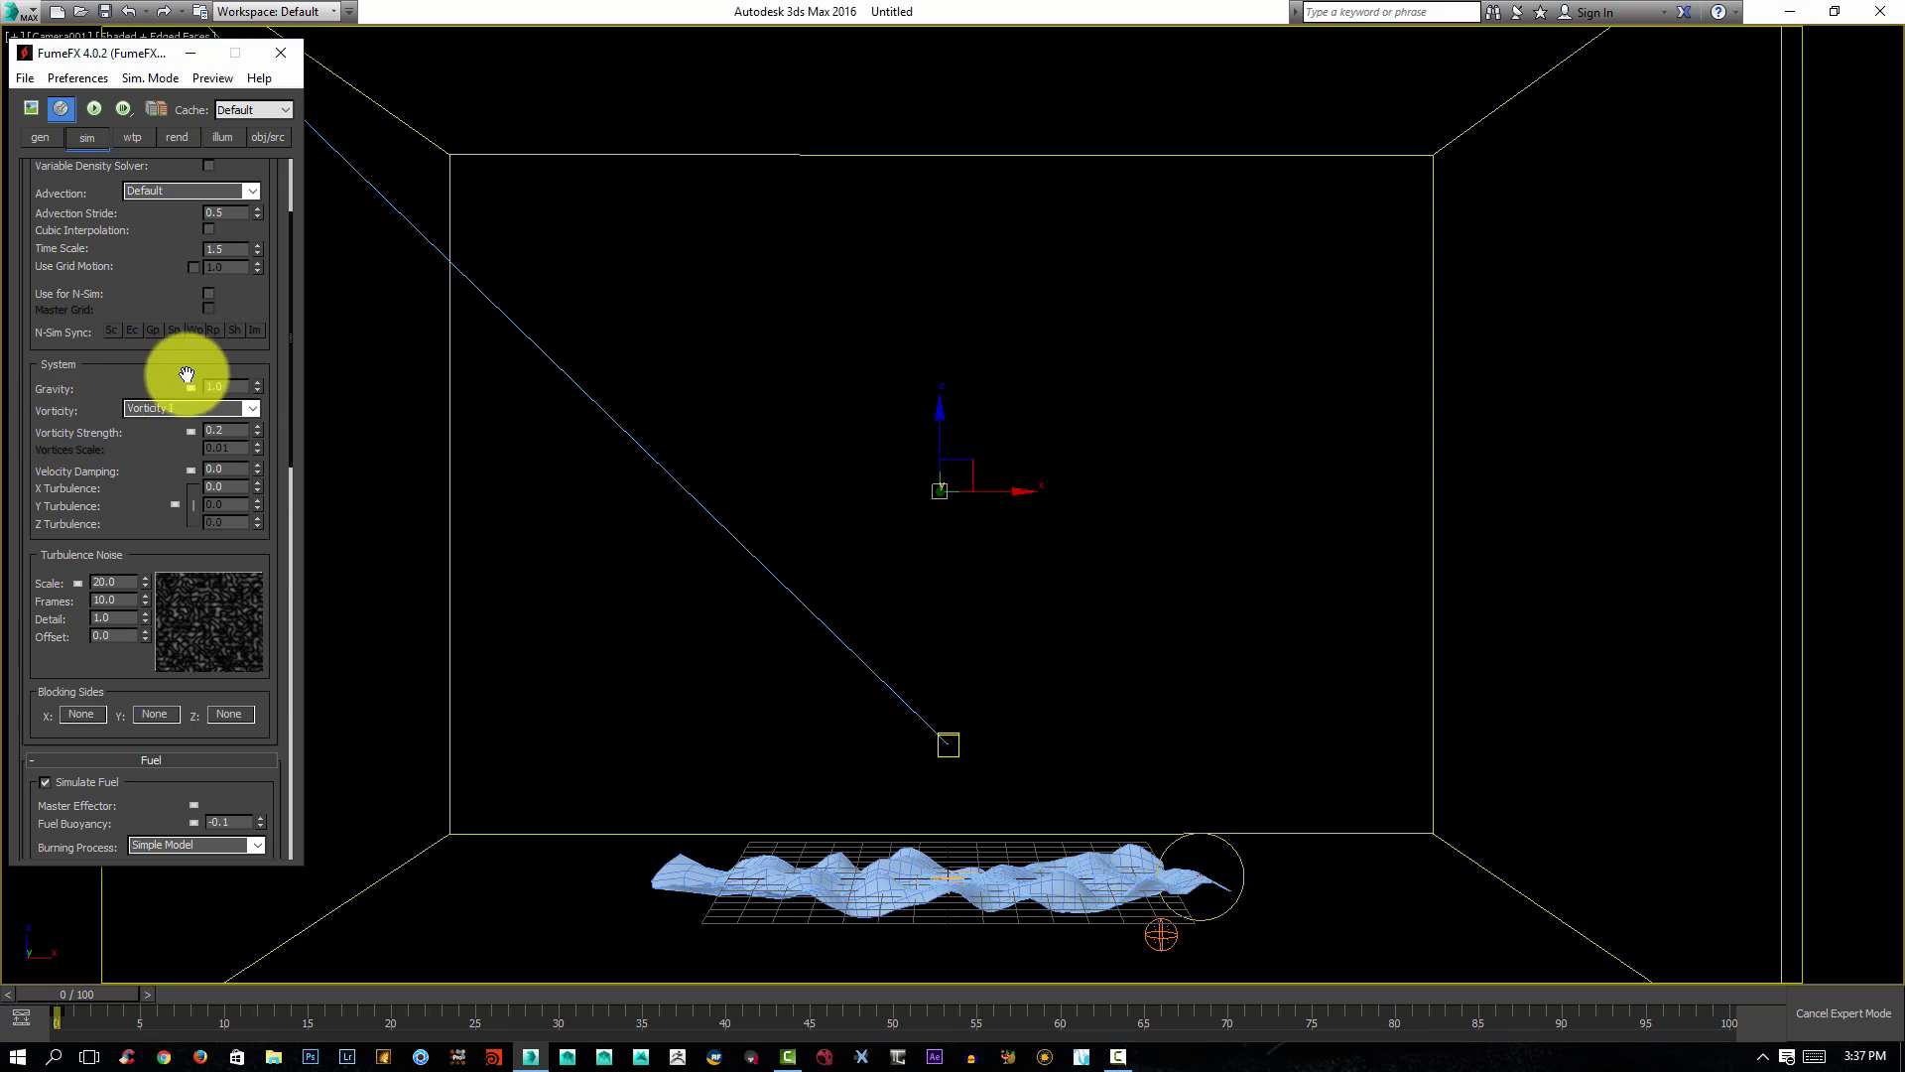
pyautogui.rightClick(257, 386)
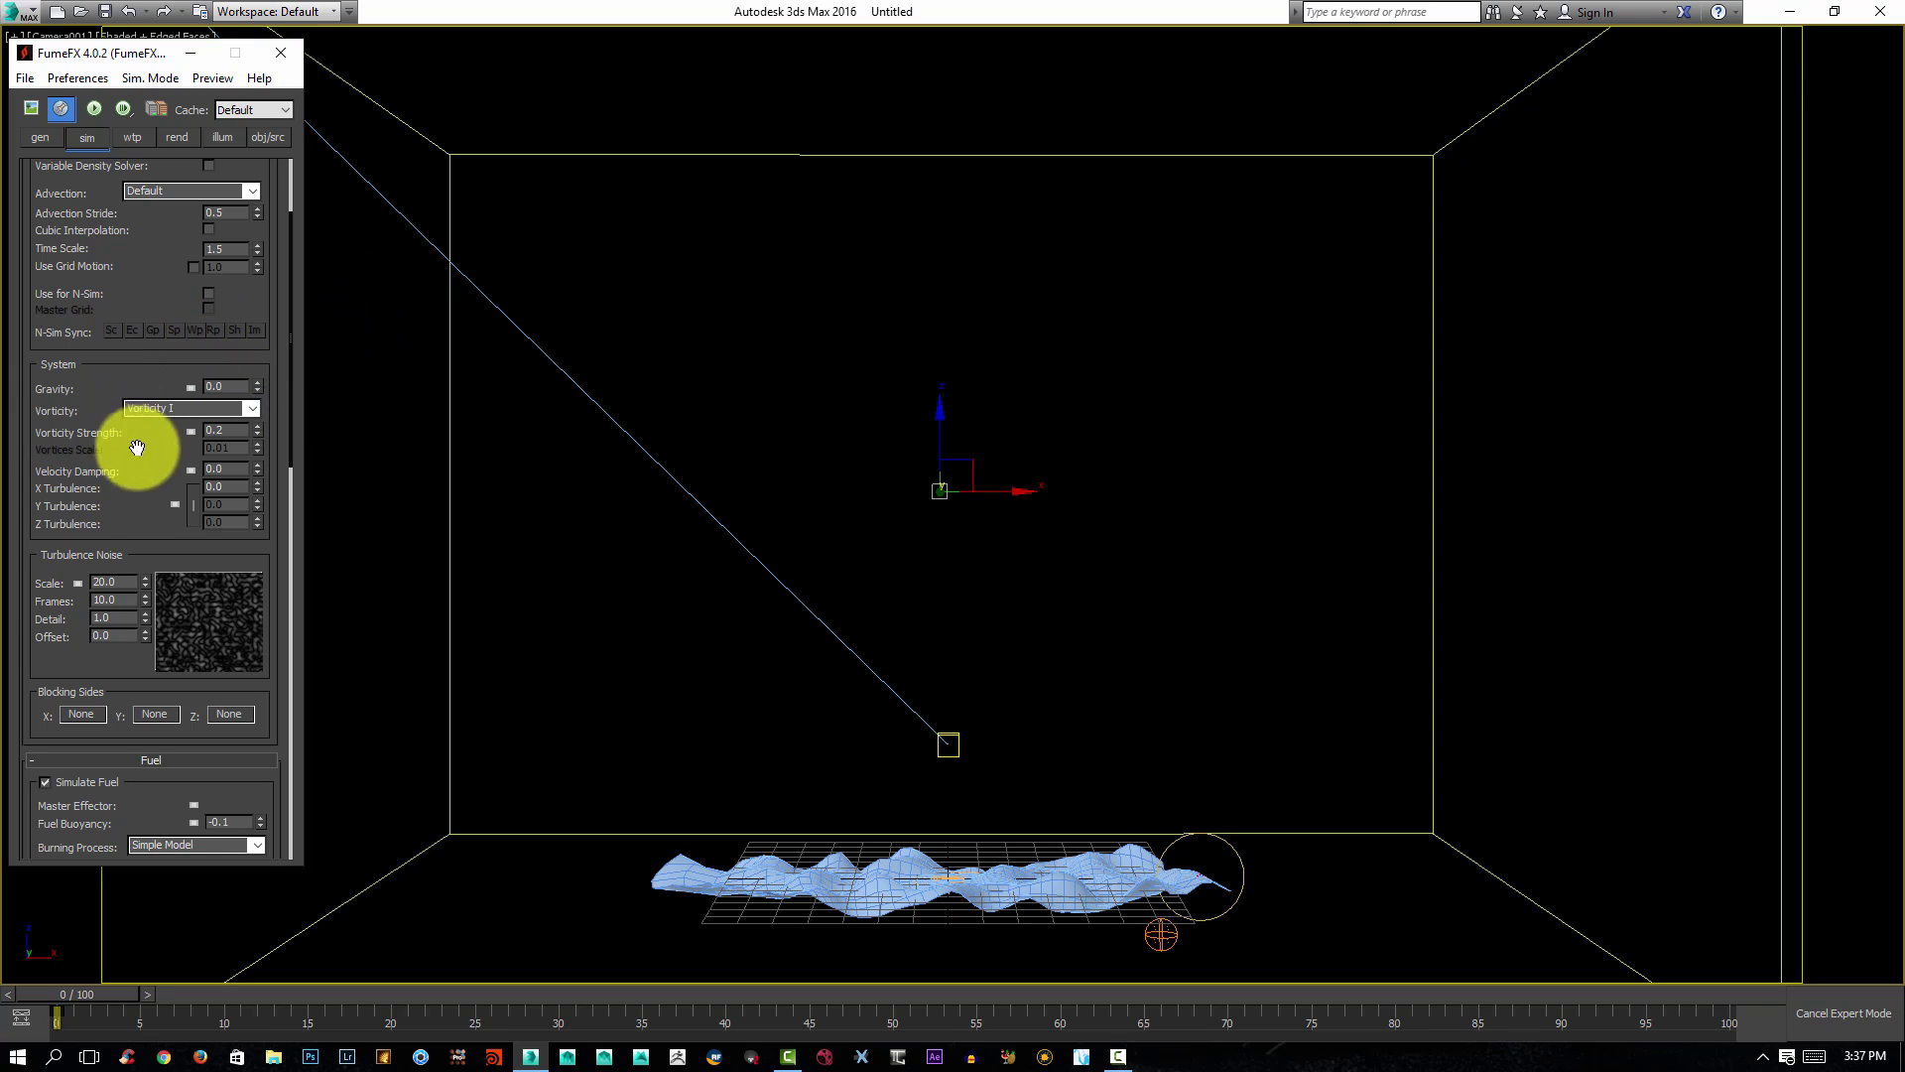
# Switch the vorticity type to Vorticity II and set the vorticity strength to 0.8.
pyautogui.click(195, 408)
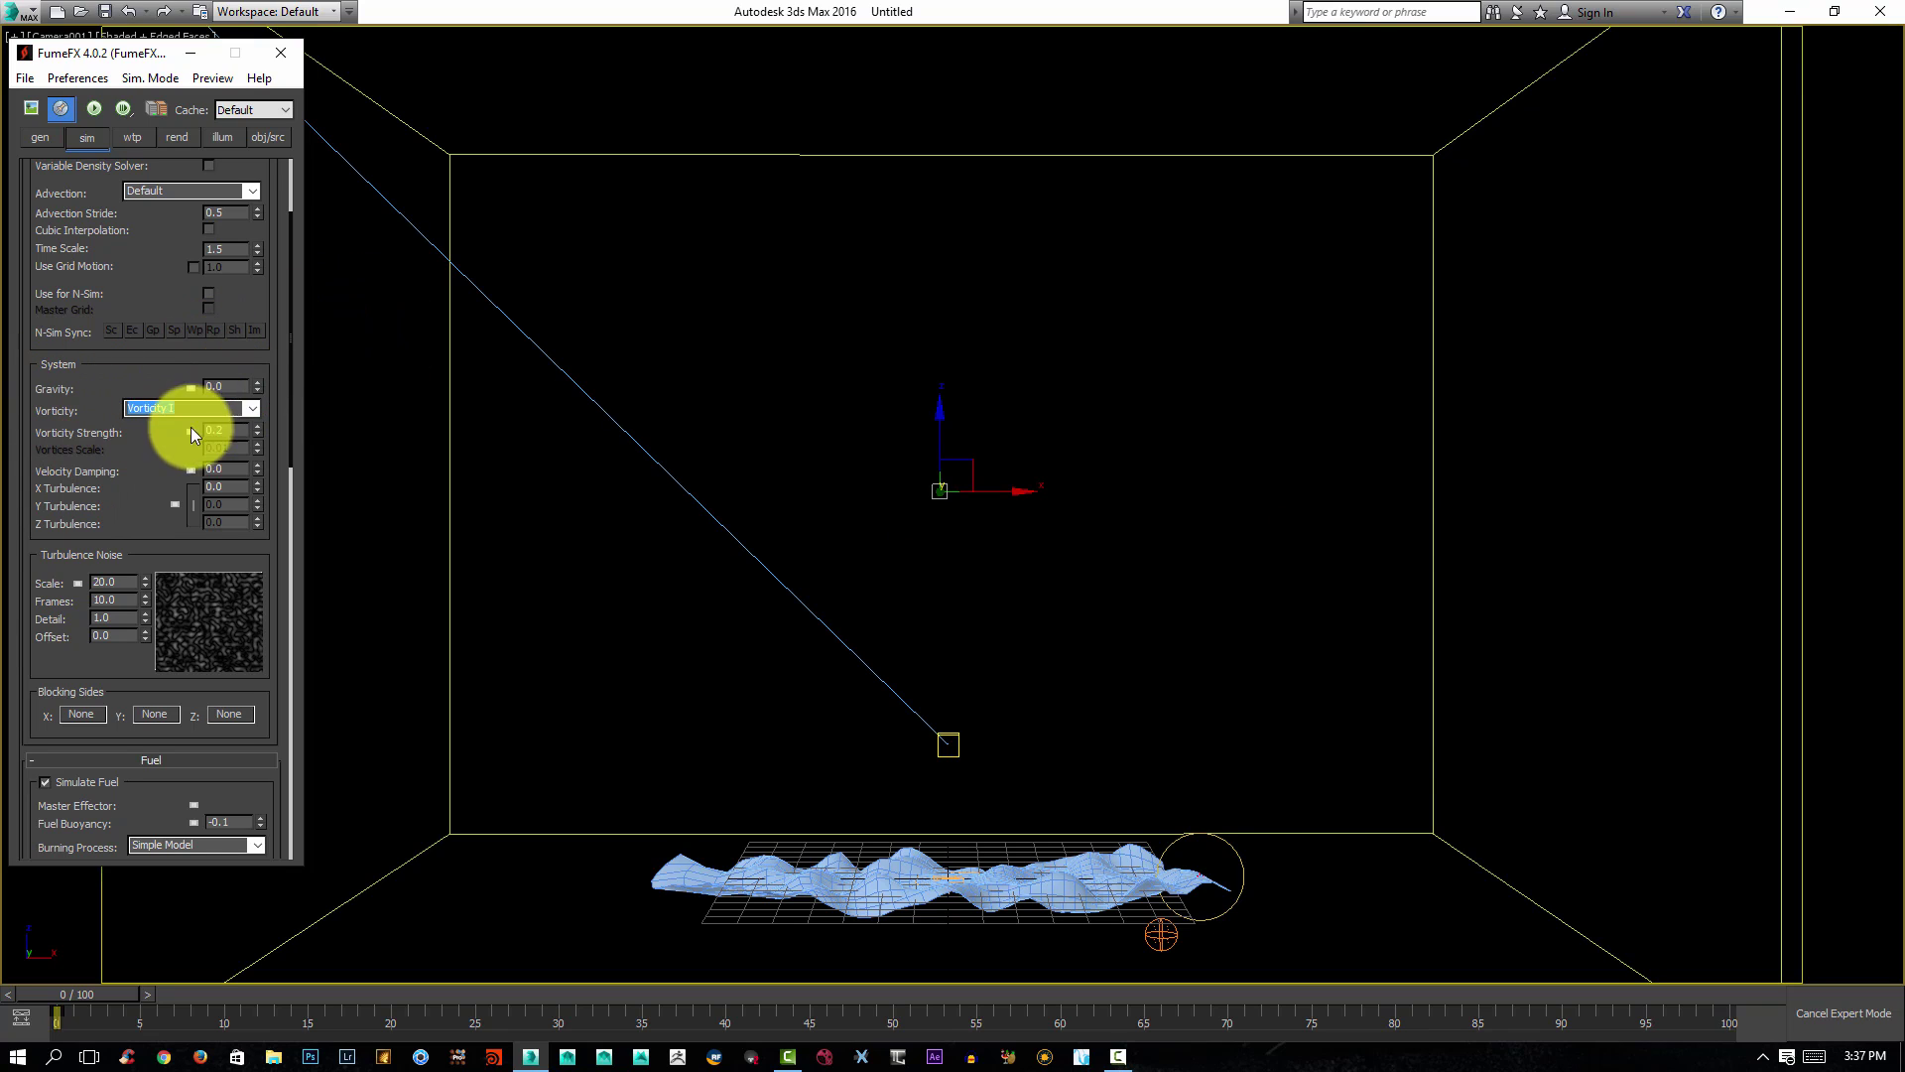
pyautogui.click(252, 408)
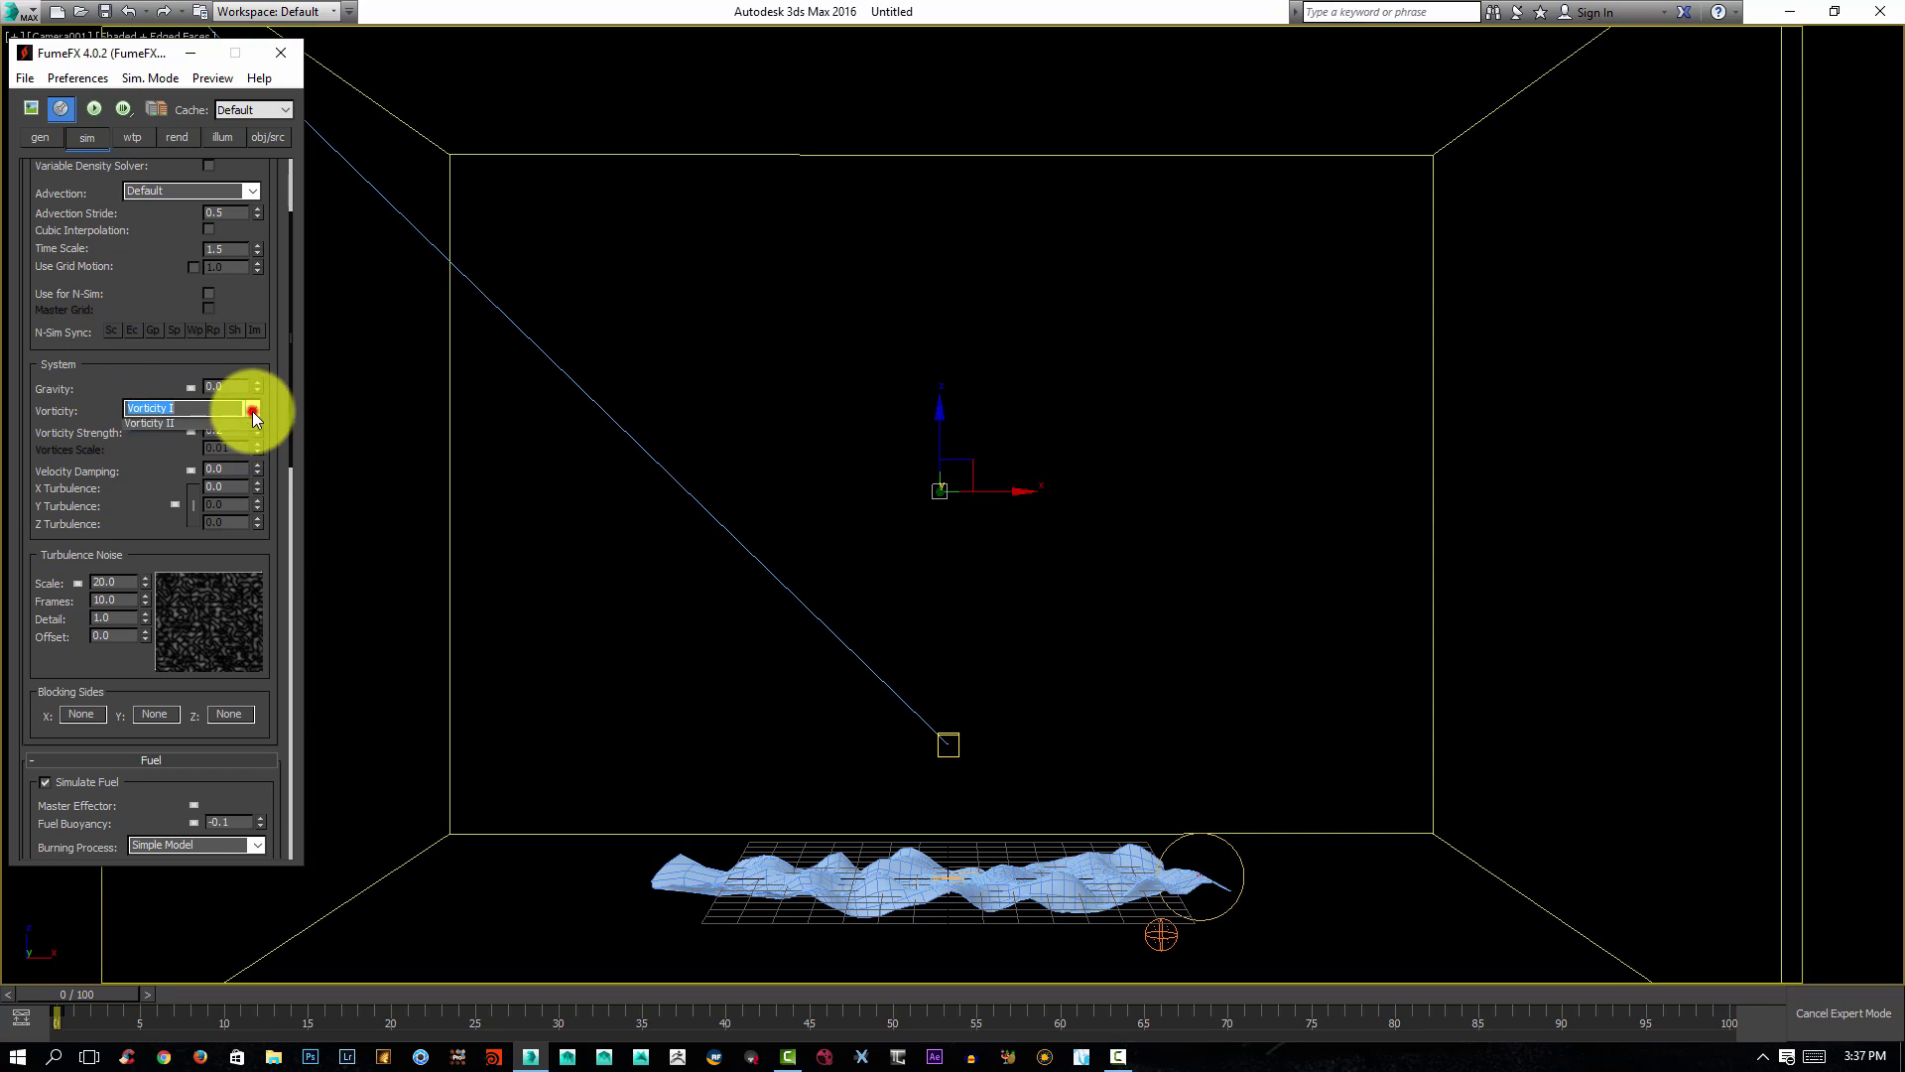
pyautogui.click(167, 432)
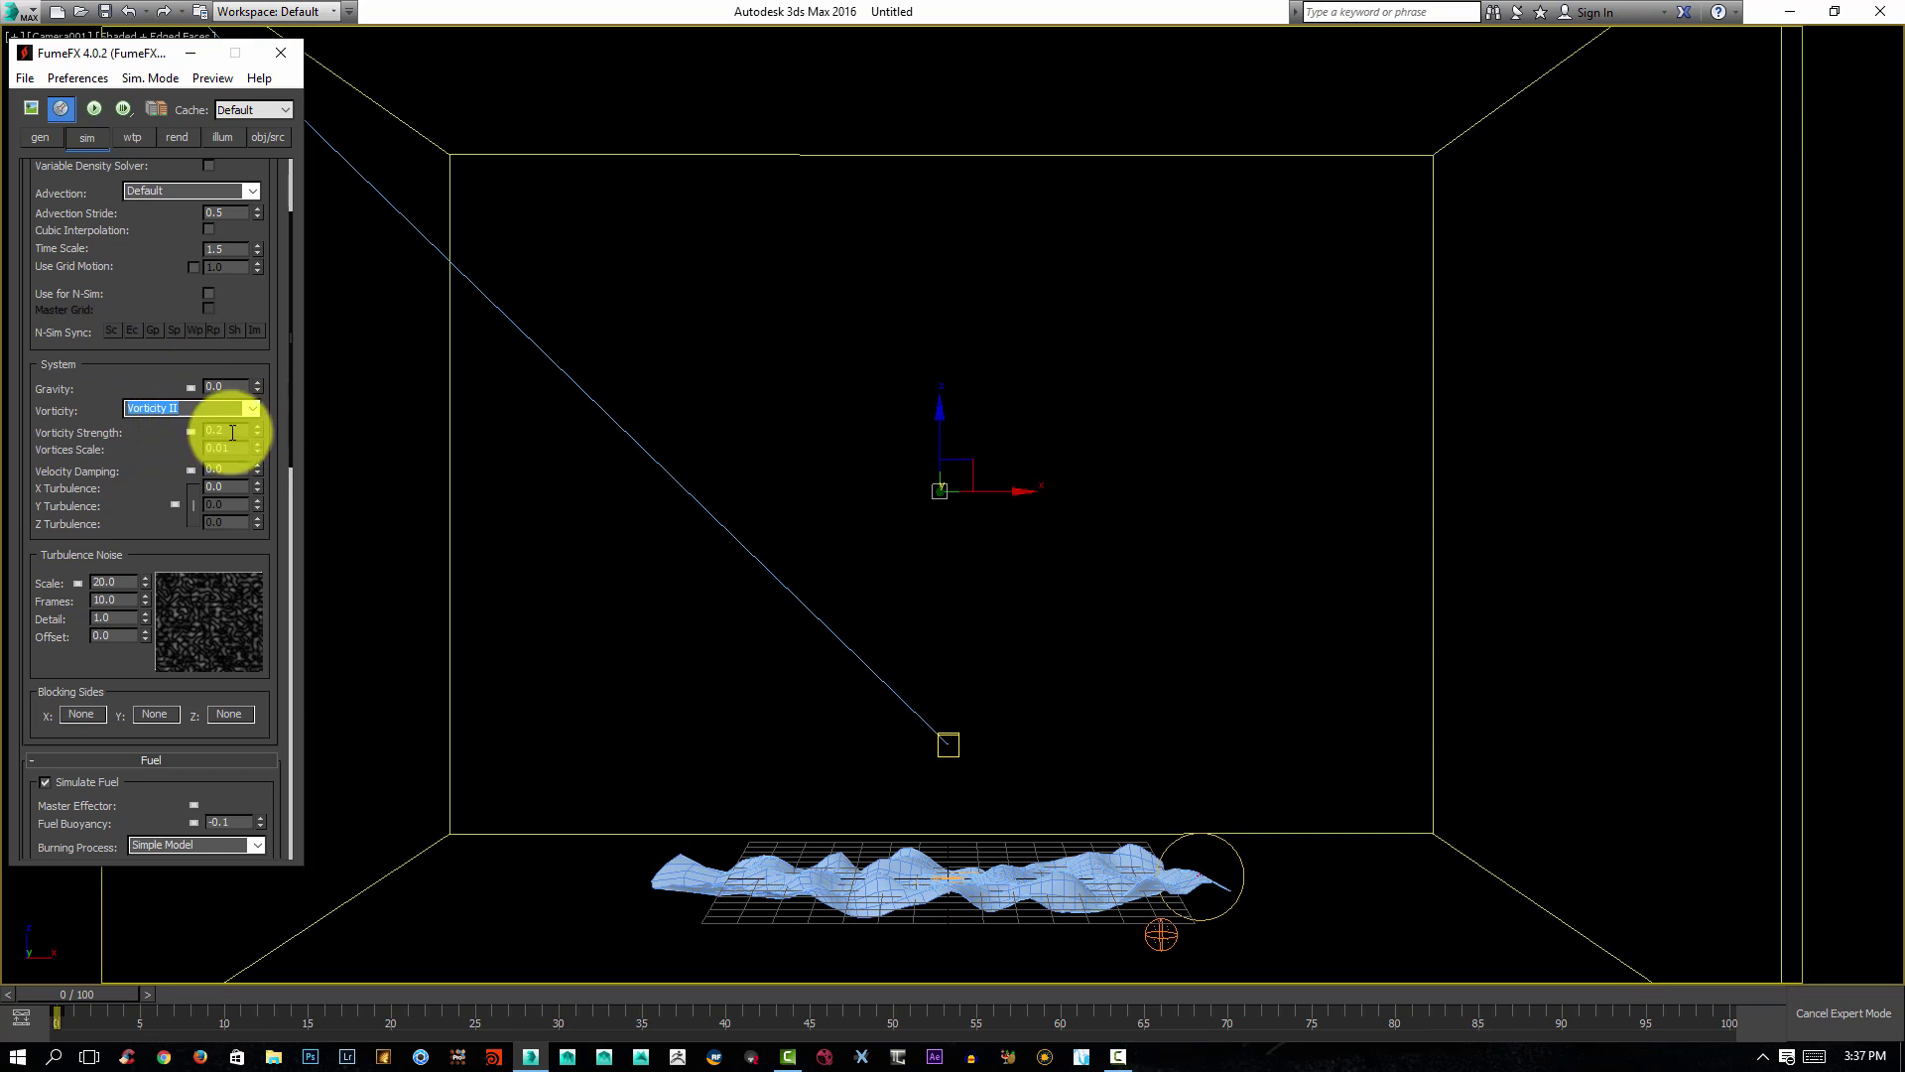
pyautogui.moveTo(223, 431); pyautogui.dragTo(153, 431)
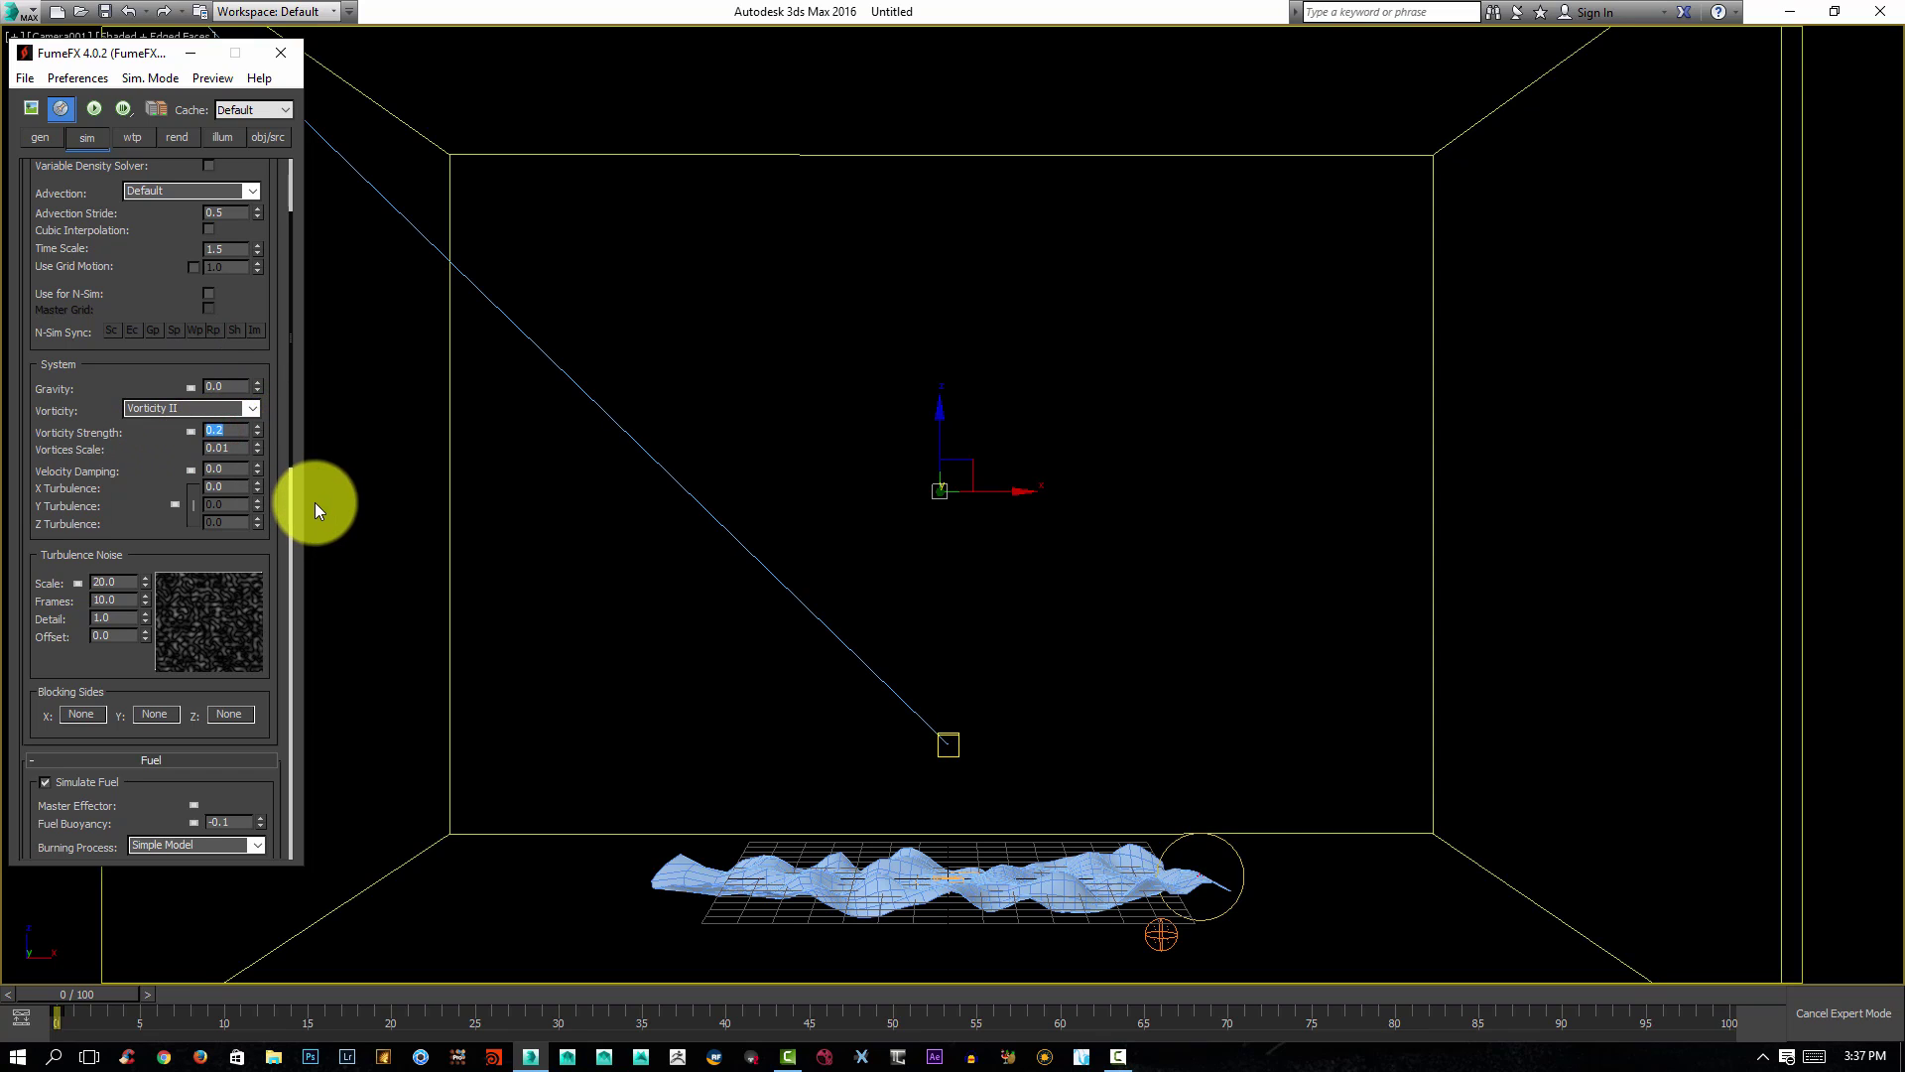
pyautogui.write('.8')
pyautogui.press('Return')
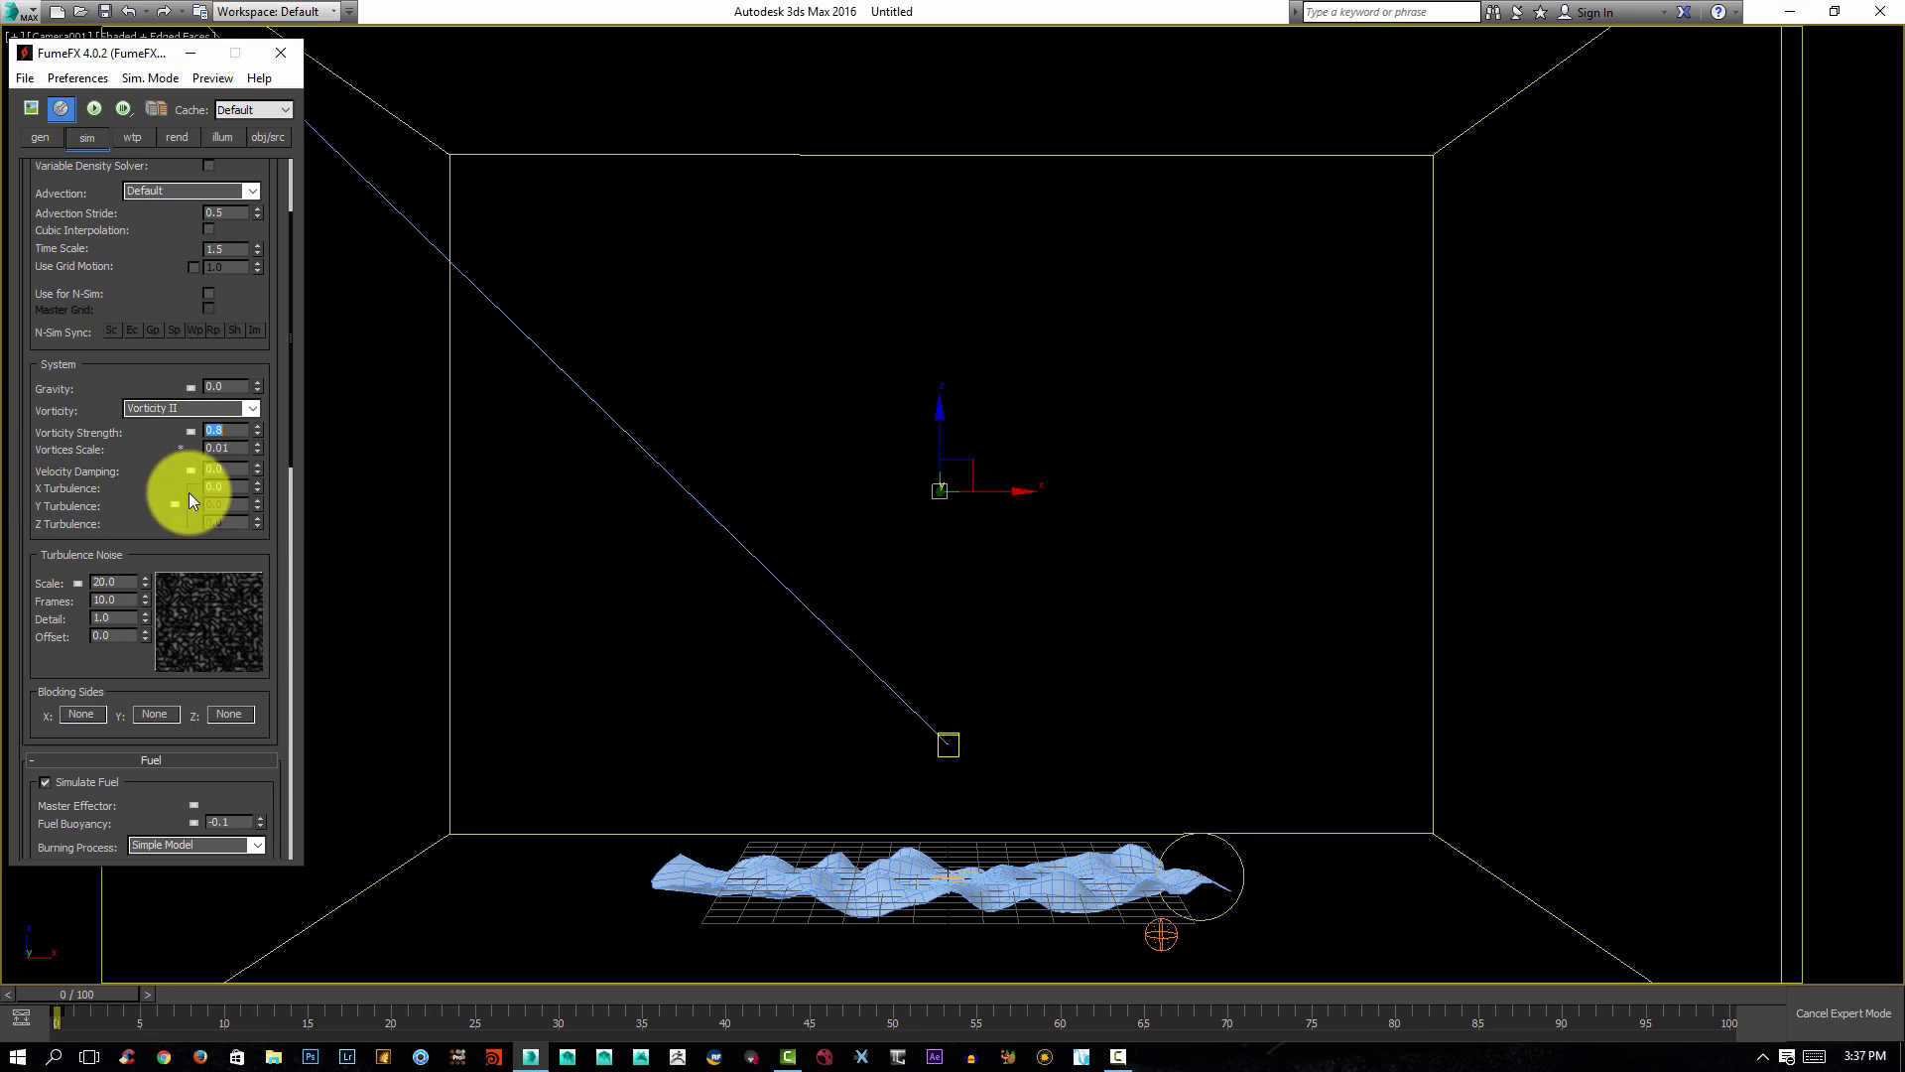
# Set X turbulence to 0.05, with a turbulence noise scale of 1 and detail of 5.
pyautogui.click(229, 484)
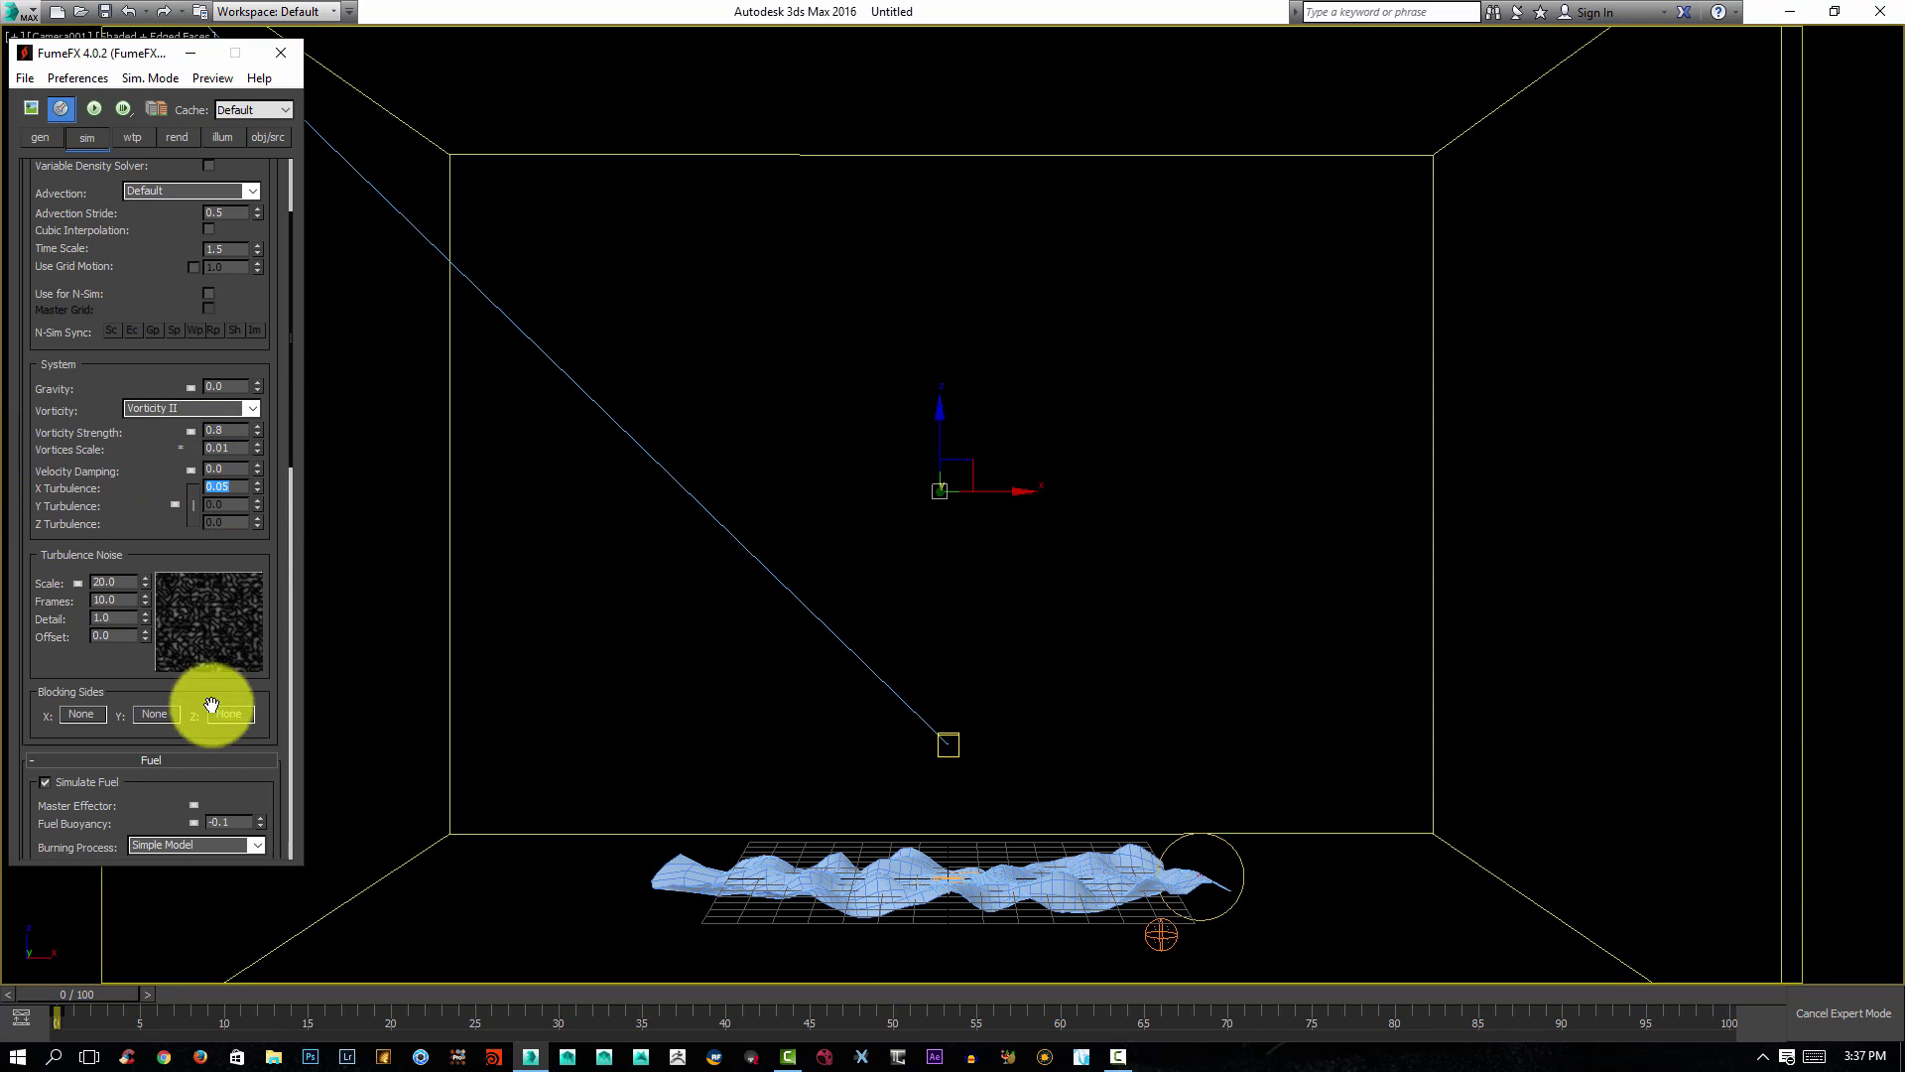
pyautogui.click(124, 581)
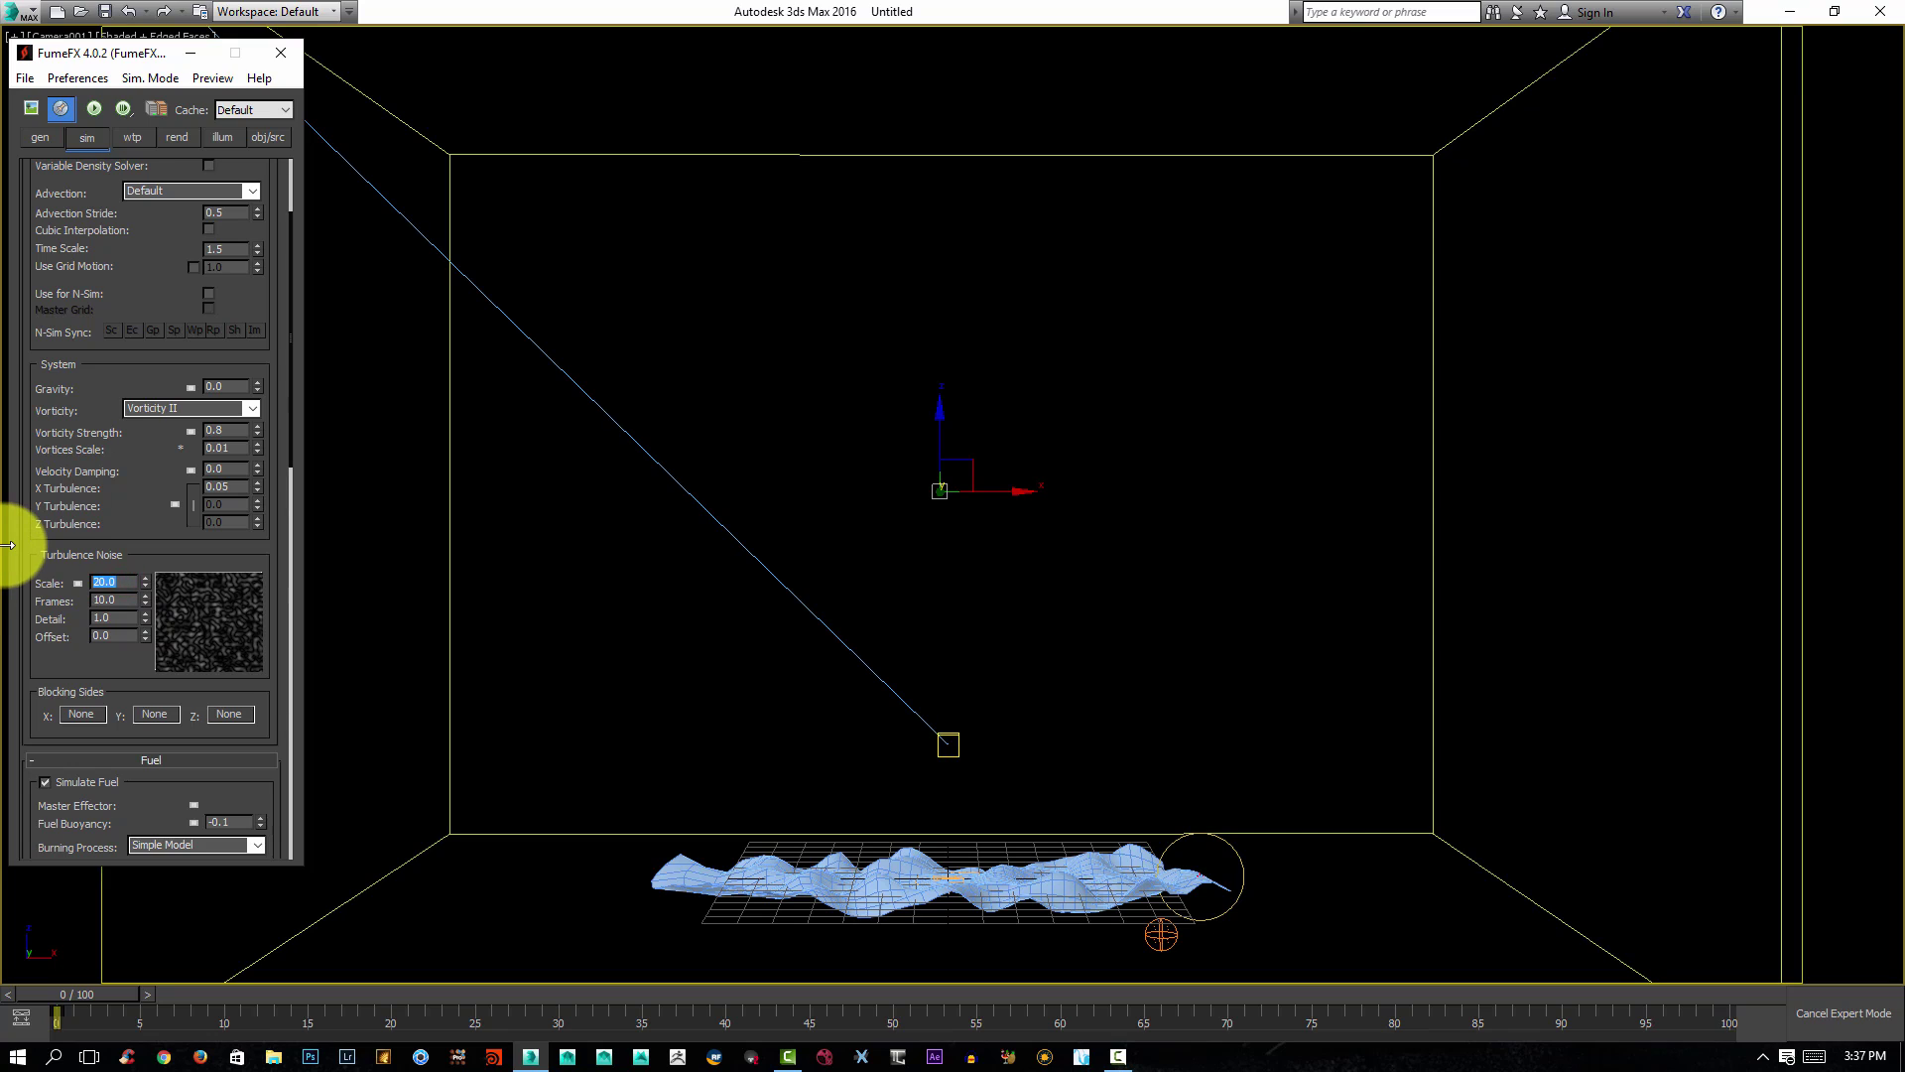
pyautogui.write('1')
pyautogui.press('Return')
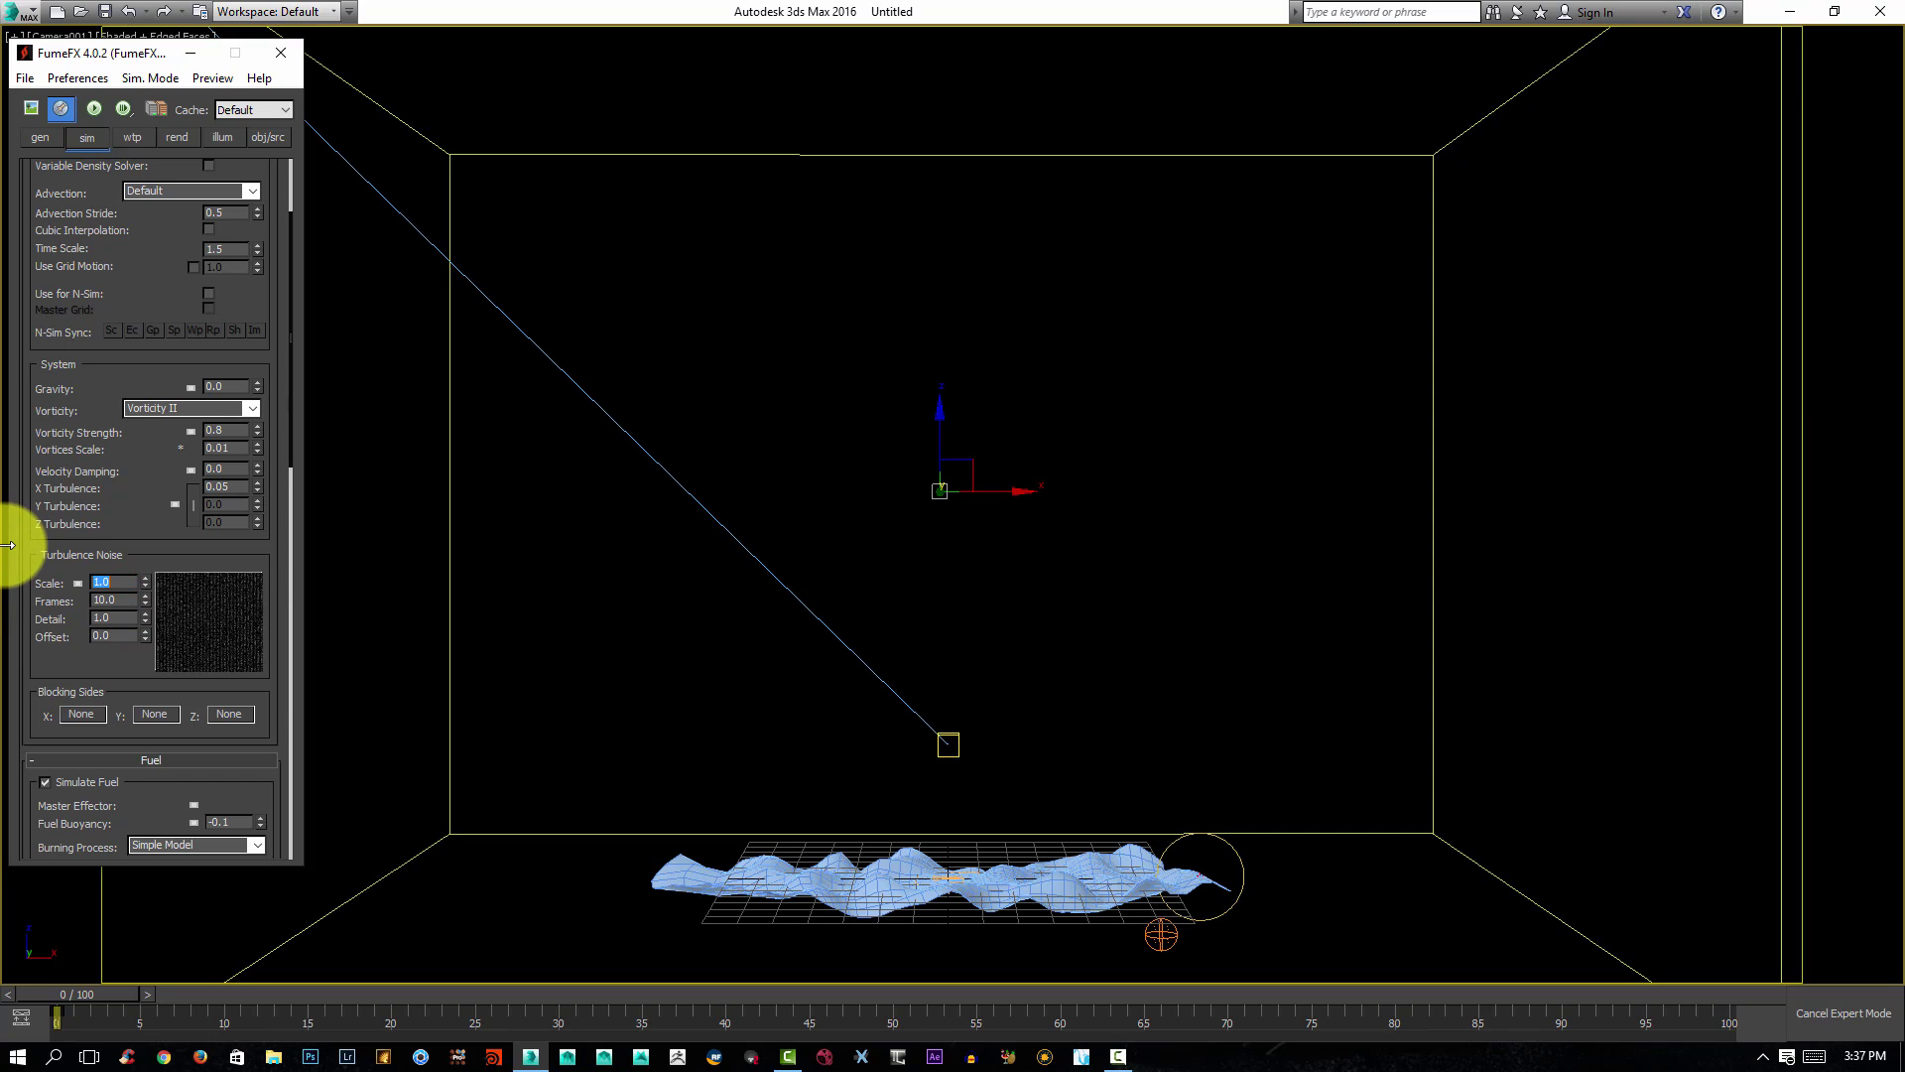
pyautogui.click(111, 604)
pyautogui.press('Tab')
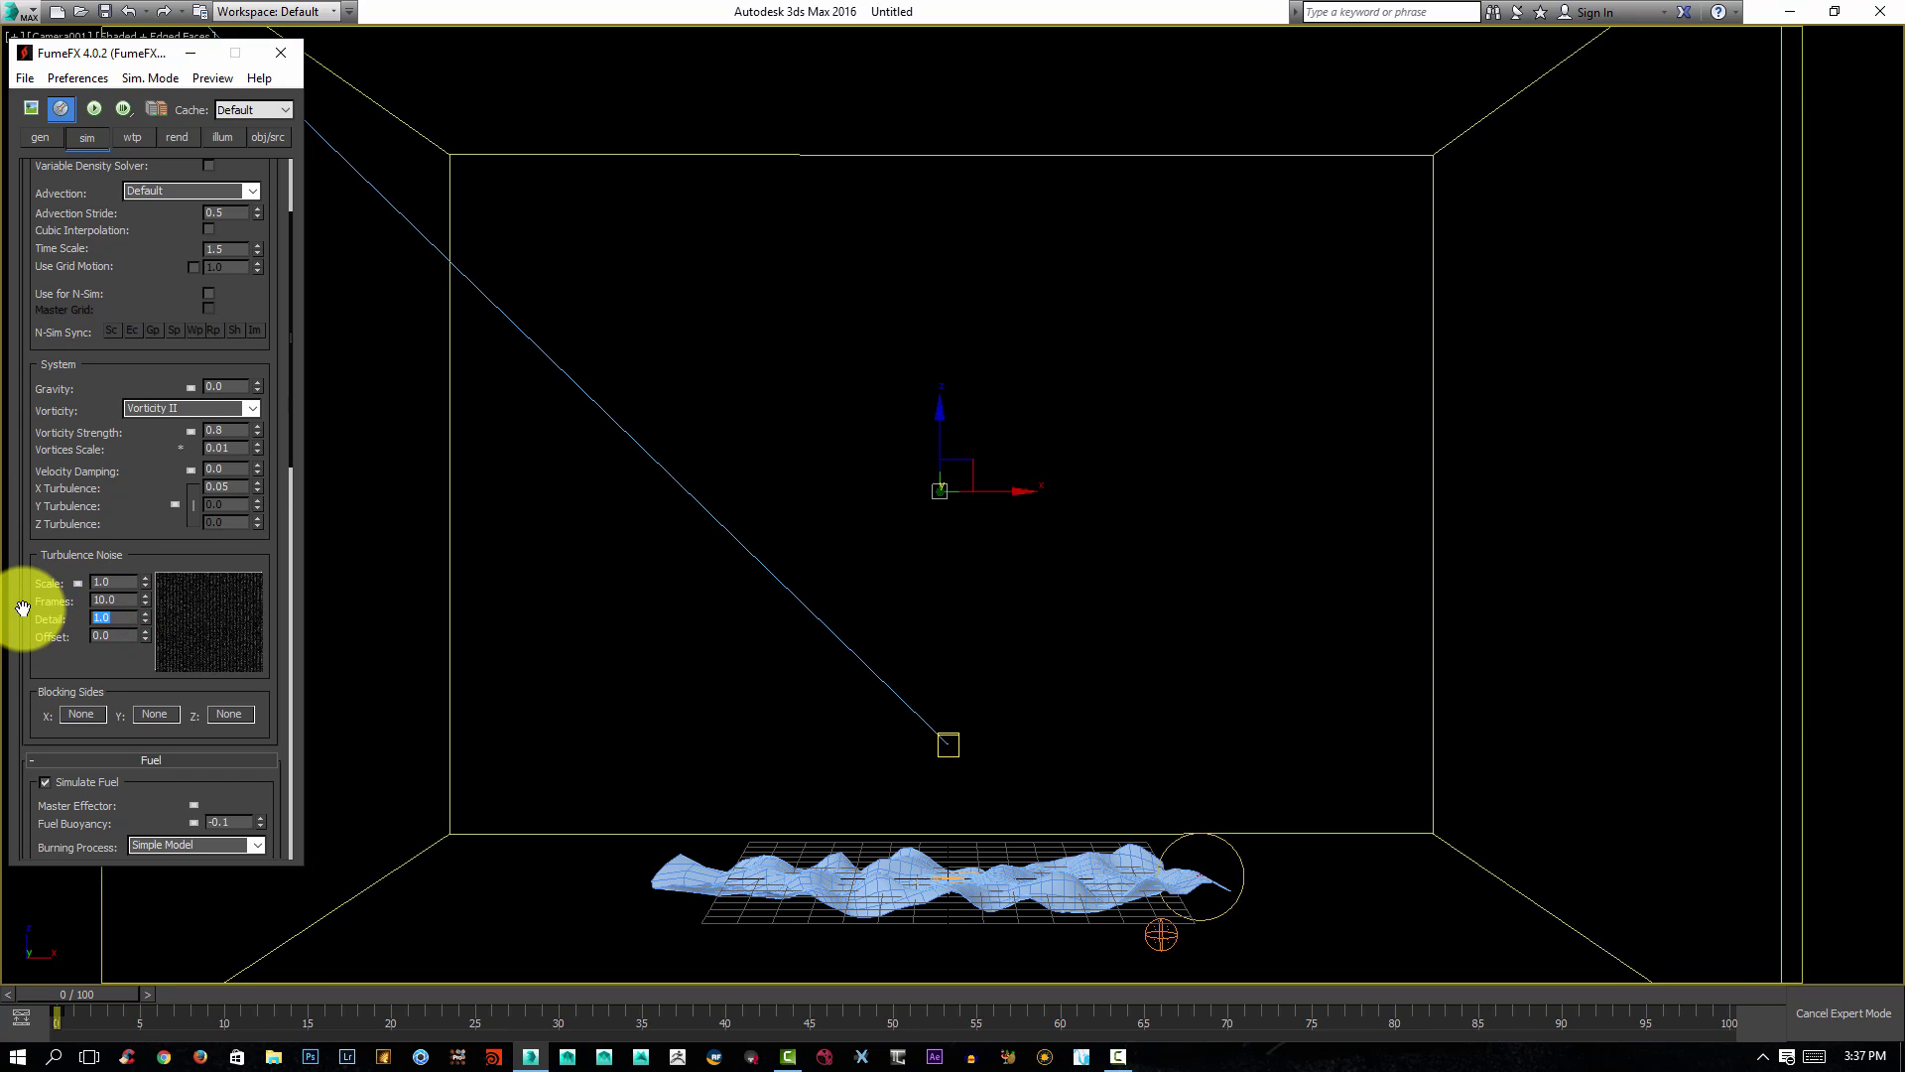
pyautogui.write('5')
pyautogui.press('Return')
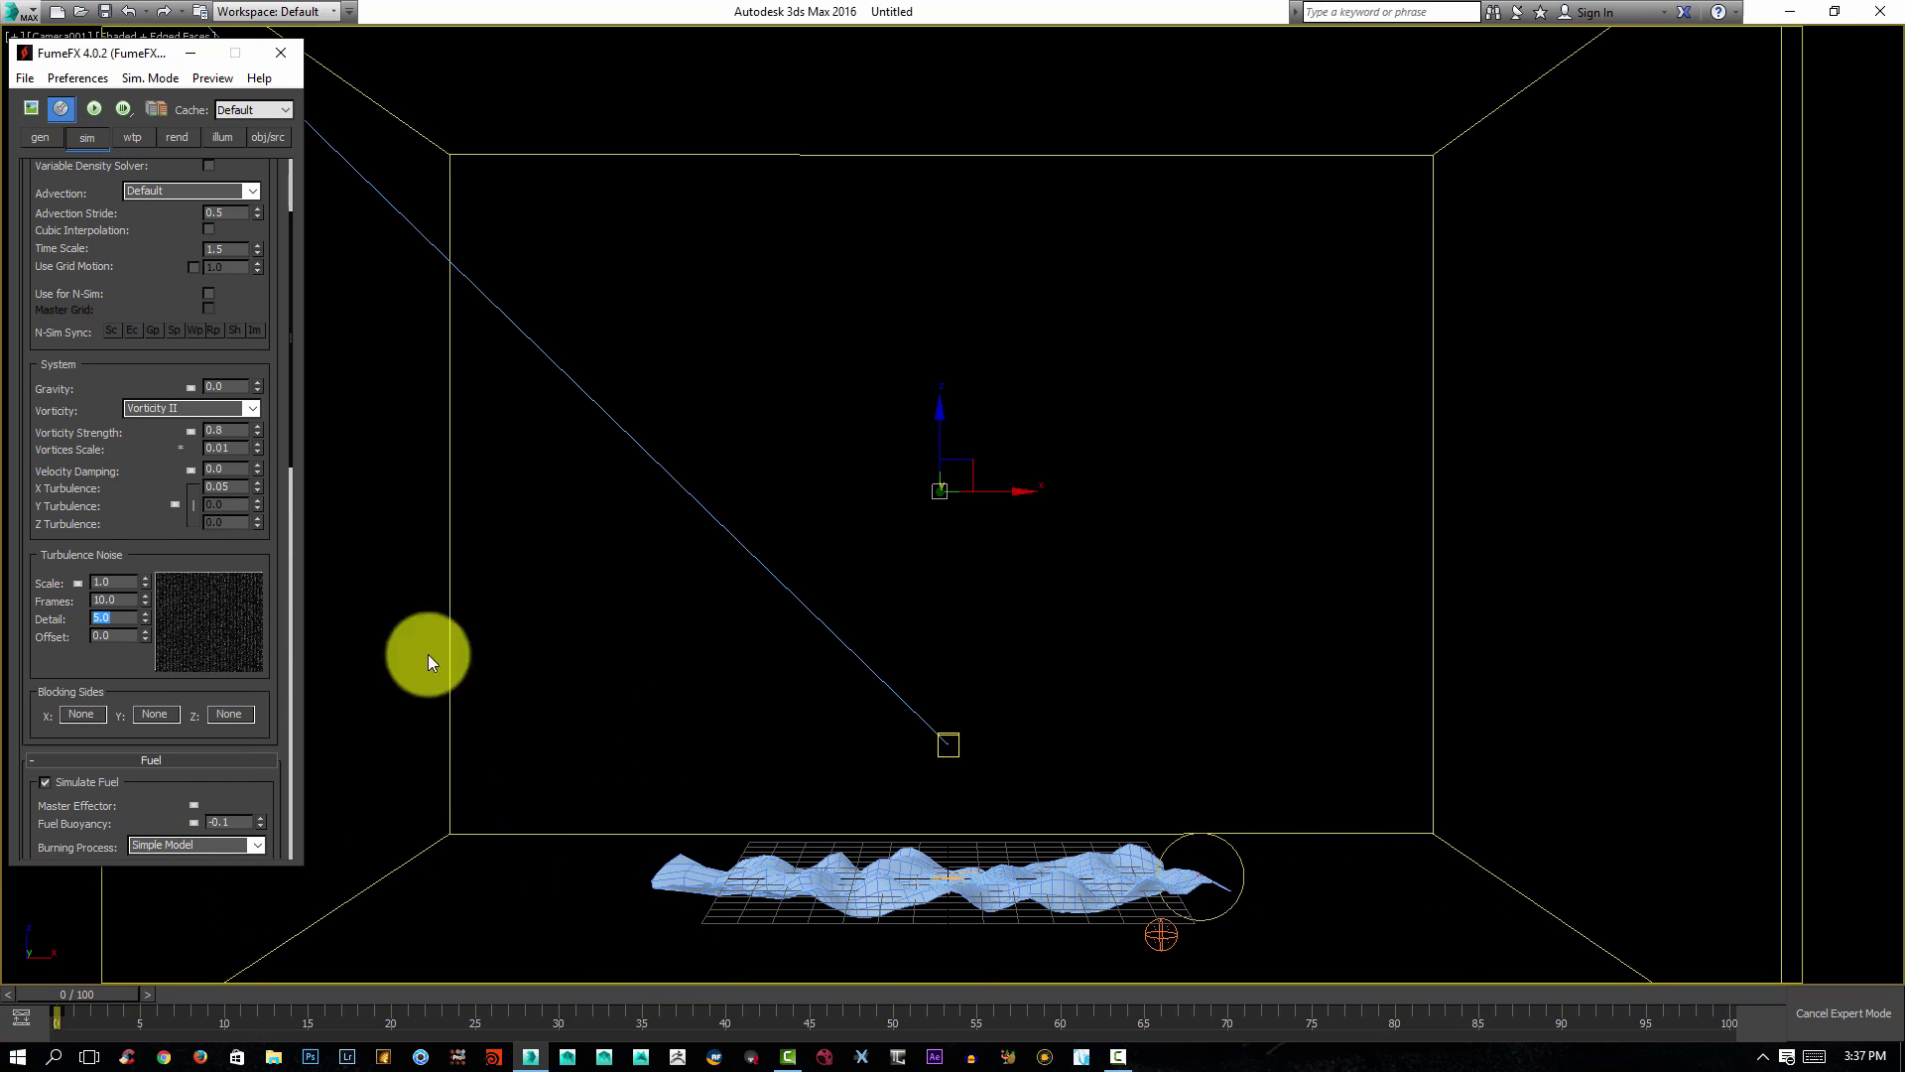
# Set the Z blocking side to -Z, then turn off Simulate Fuel and collapse the Fuel settings.
pyautogui.click(214, 715)
pyautogui.click(274, 743)
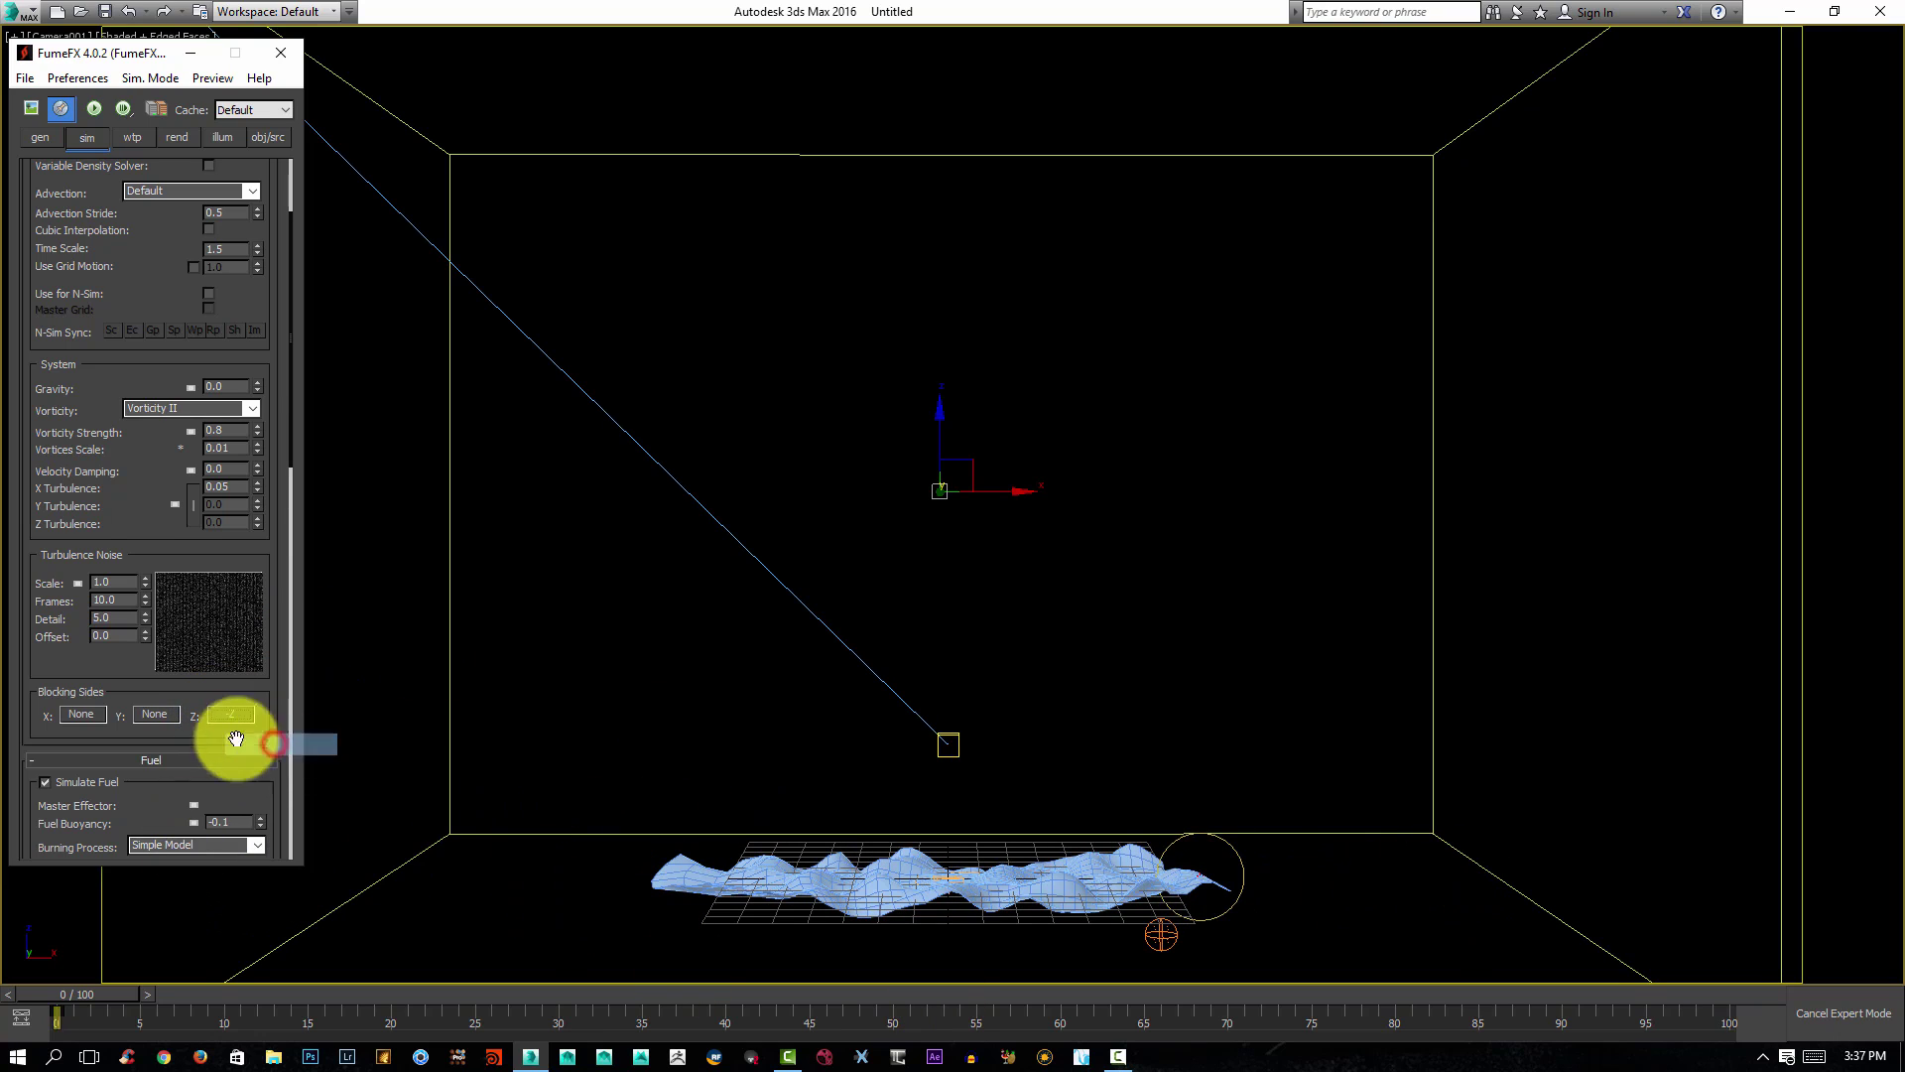
pyautogui.moveTo(165, 736); pyautogui.dragTo(229, 404)
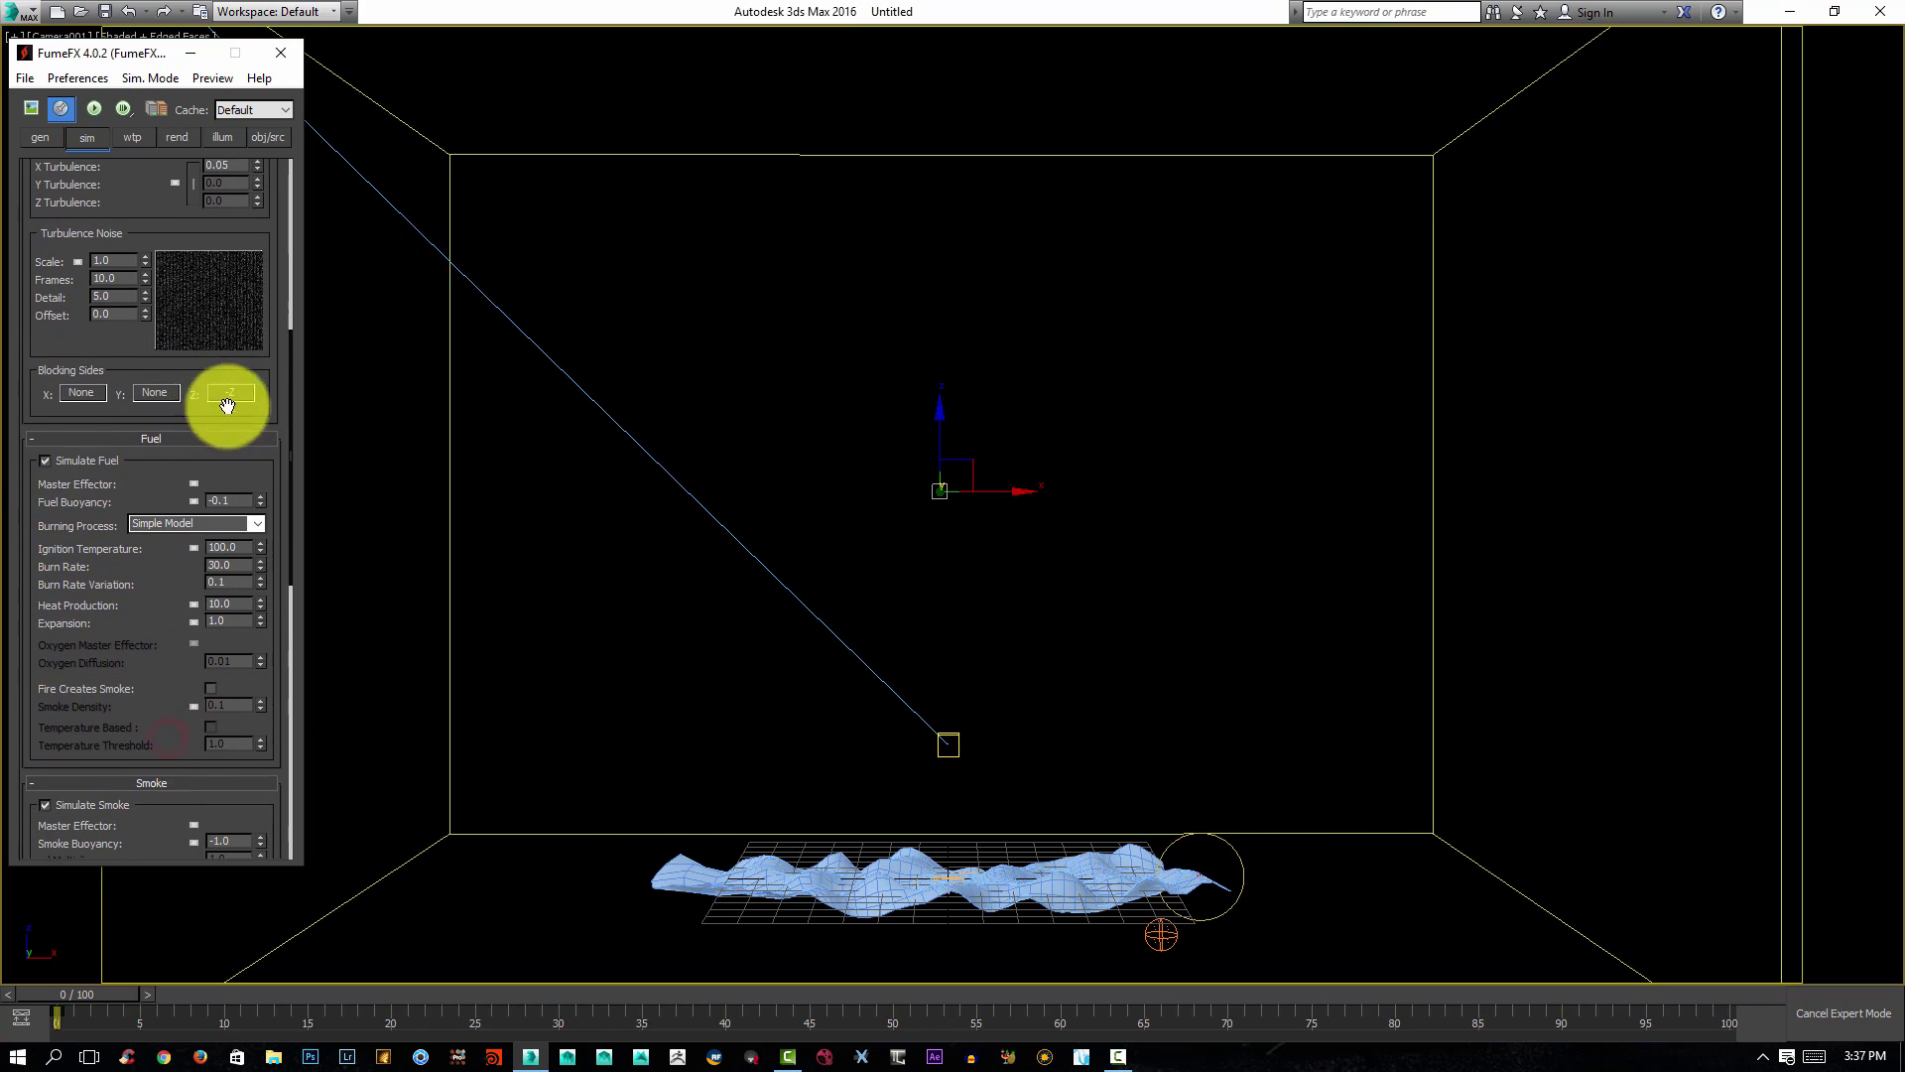
pyautogui.click(43, 451)
pyautogui.click(36, 430)
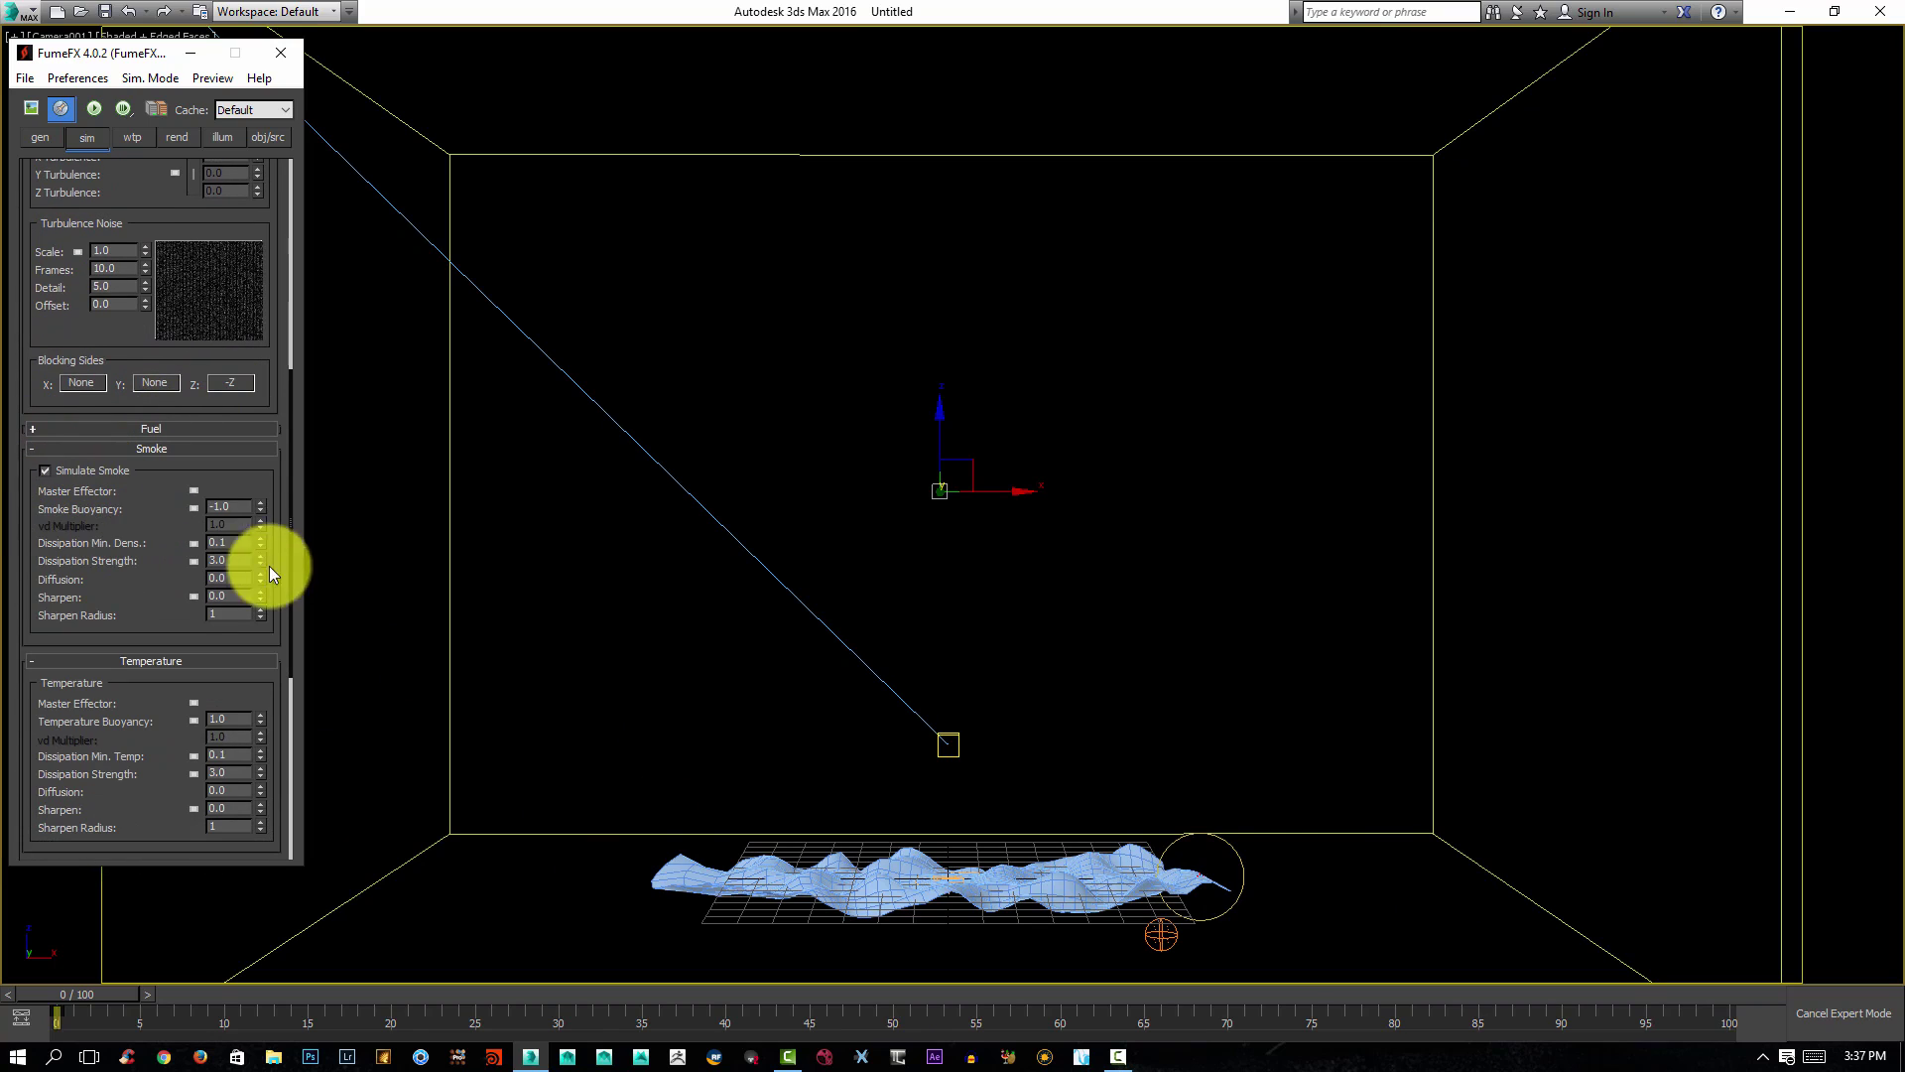
# Set the smoke buoyancy to 0 and both the smoke's minimum dissipation density and dissipation strength to 0.01.
pyautogui.rightClick(261, 508)
pyautogui.moveTo(169, 527); pyautogui.dragTo(192, 476)
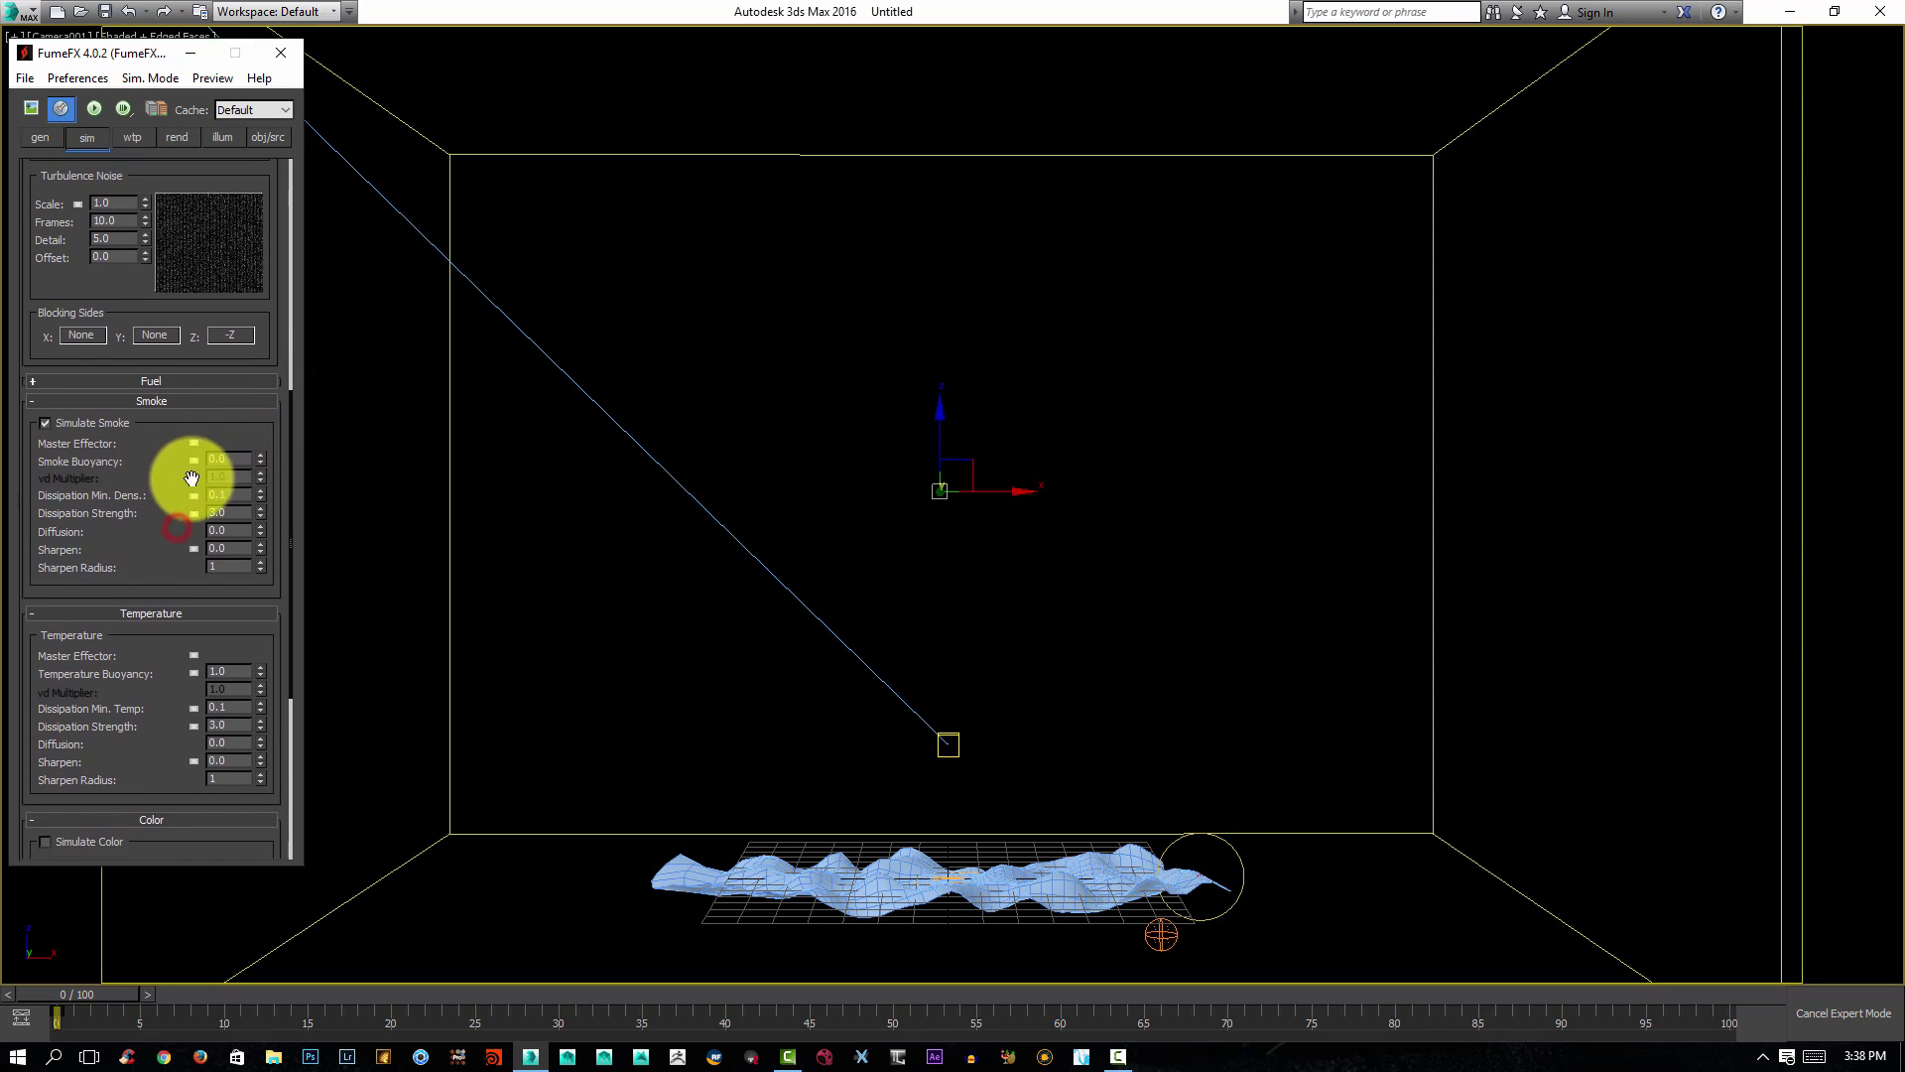
pyautogui.doubleClick(228, 494)
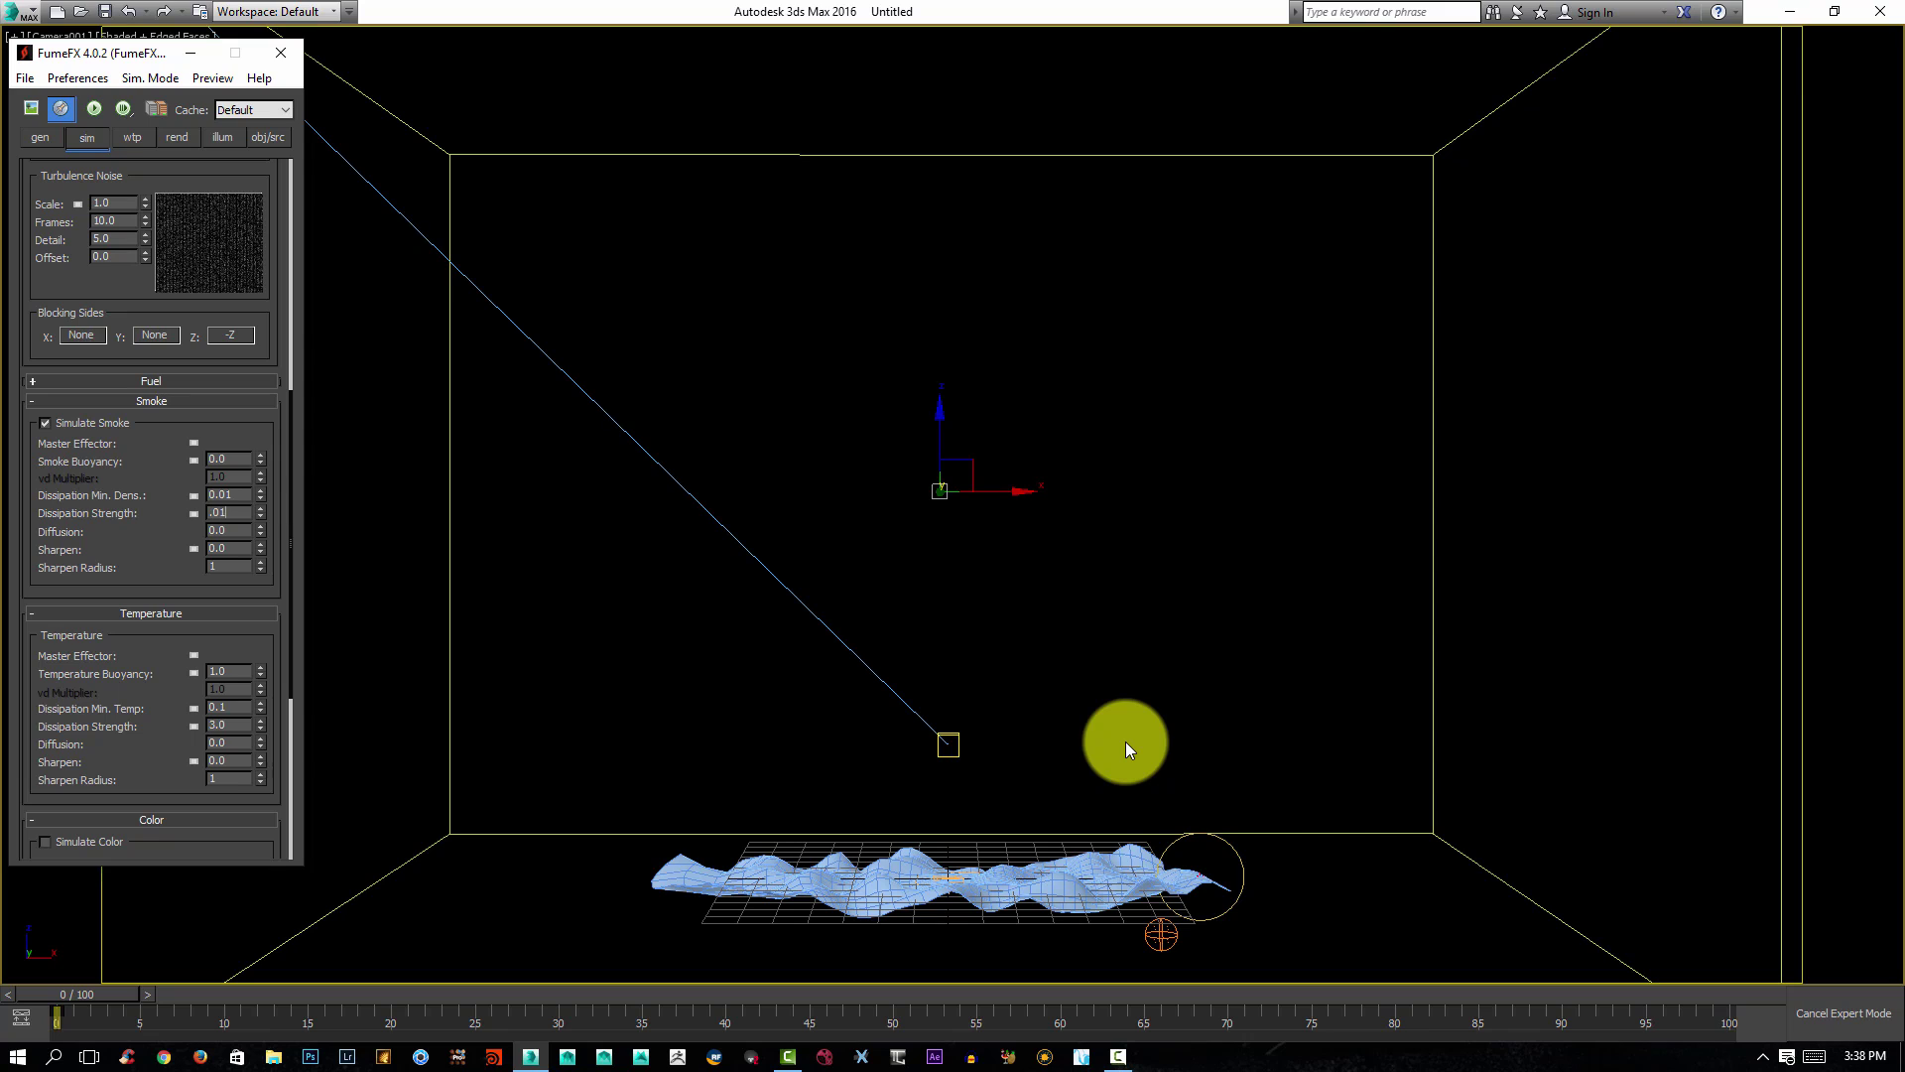
pyautogui.write('.01')
pyautogui.press('Return')
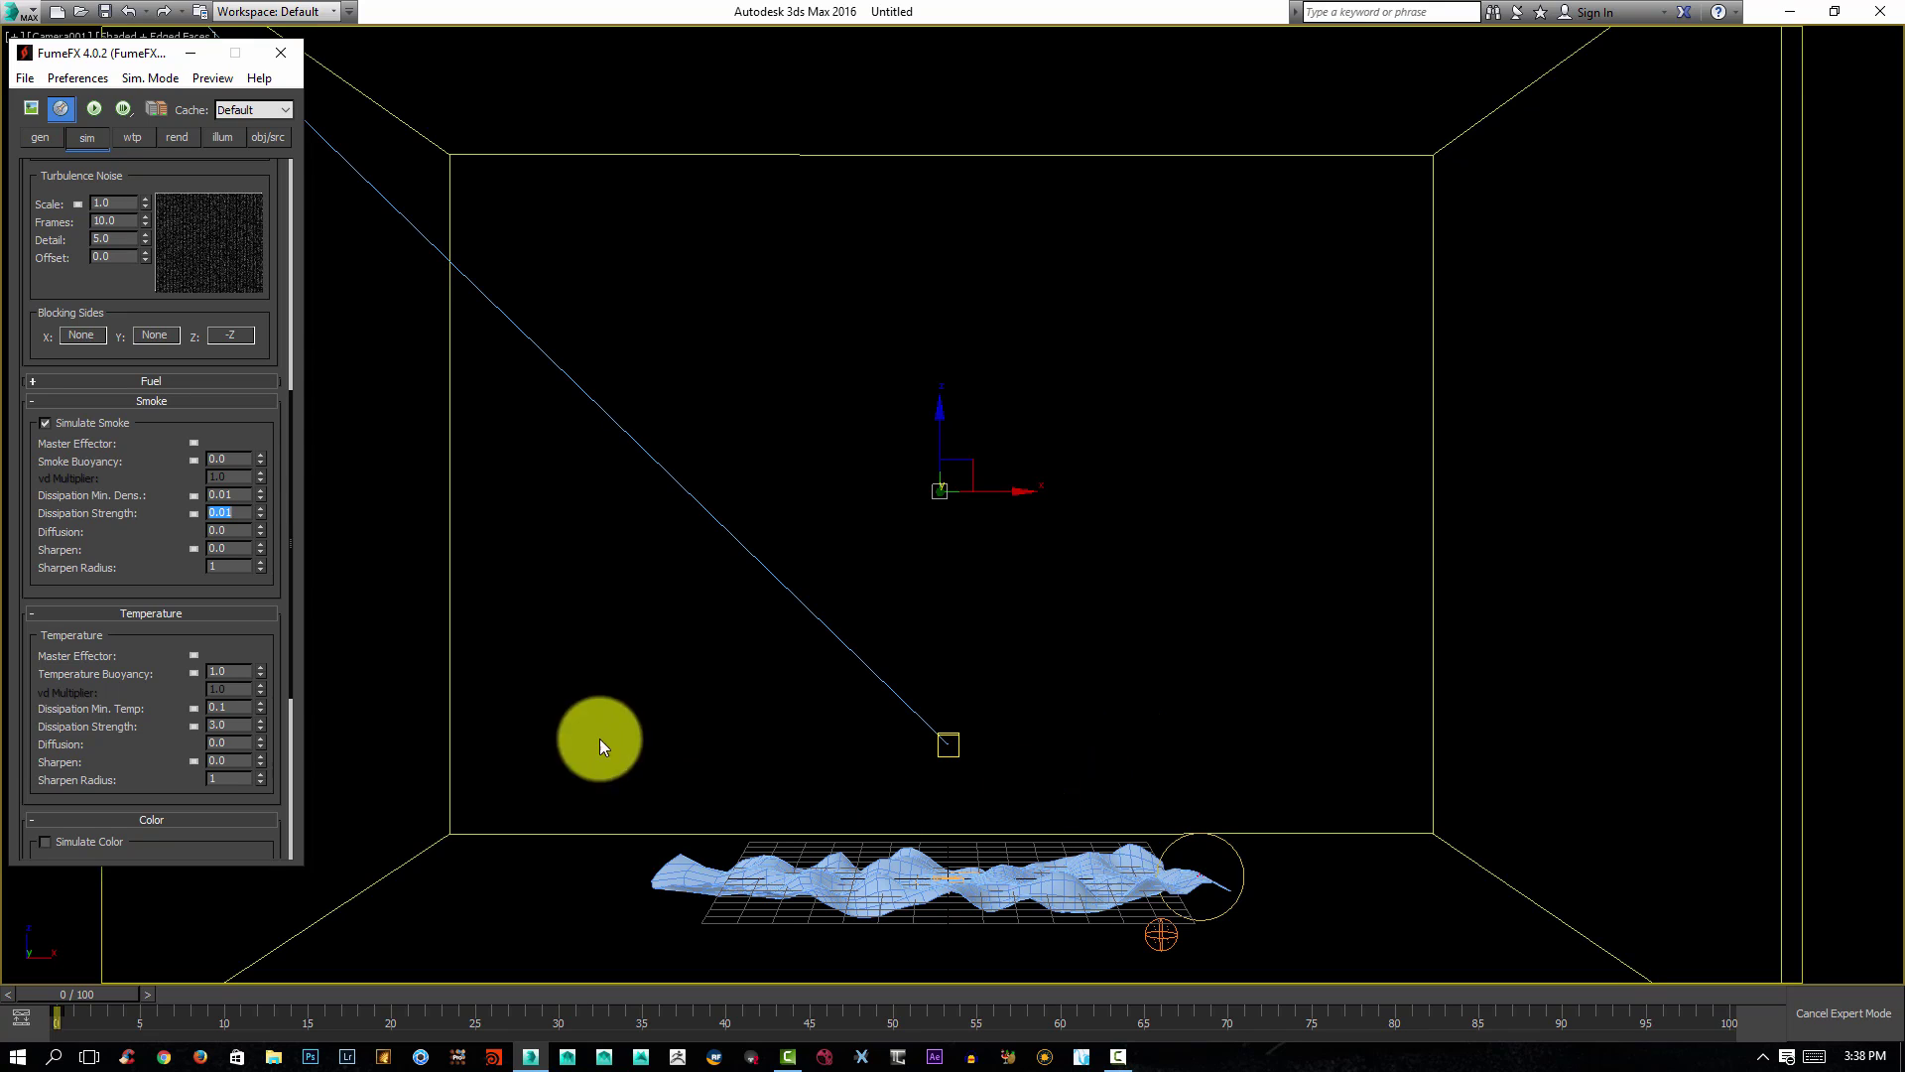
# Collapse the Color settings and set the Extra Detail mode to Fluid Mapping.
pyautogui.moveTo(76, 635); pyautogui.dragTo(124, 261)
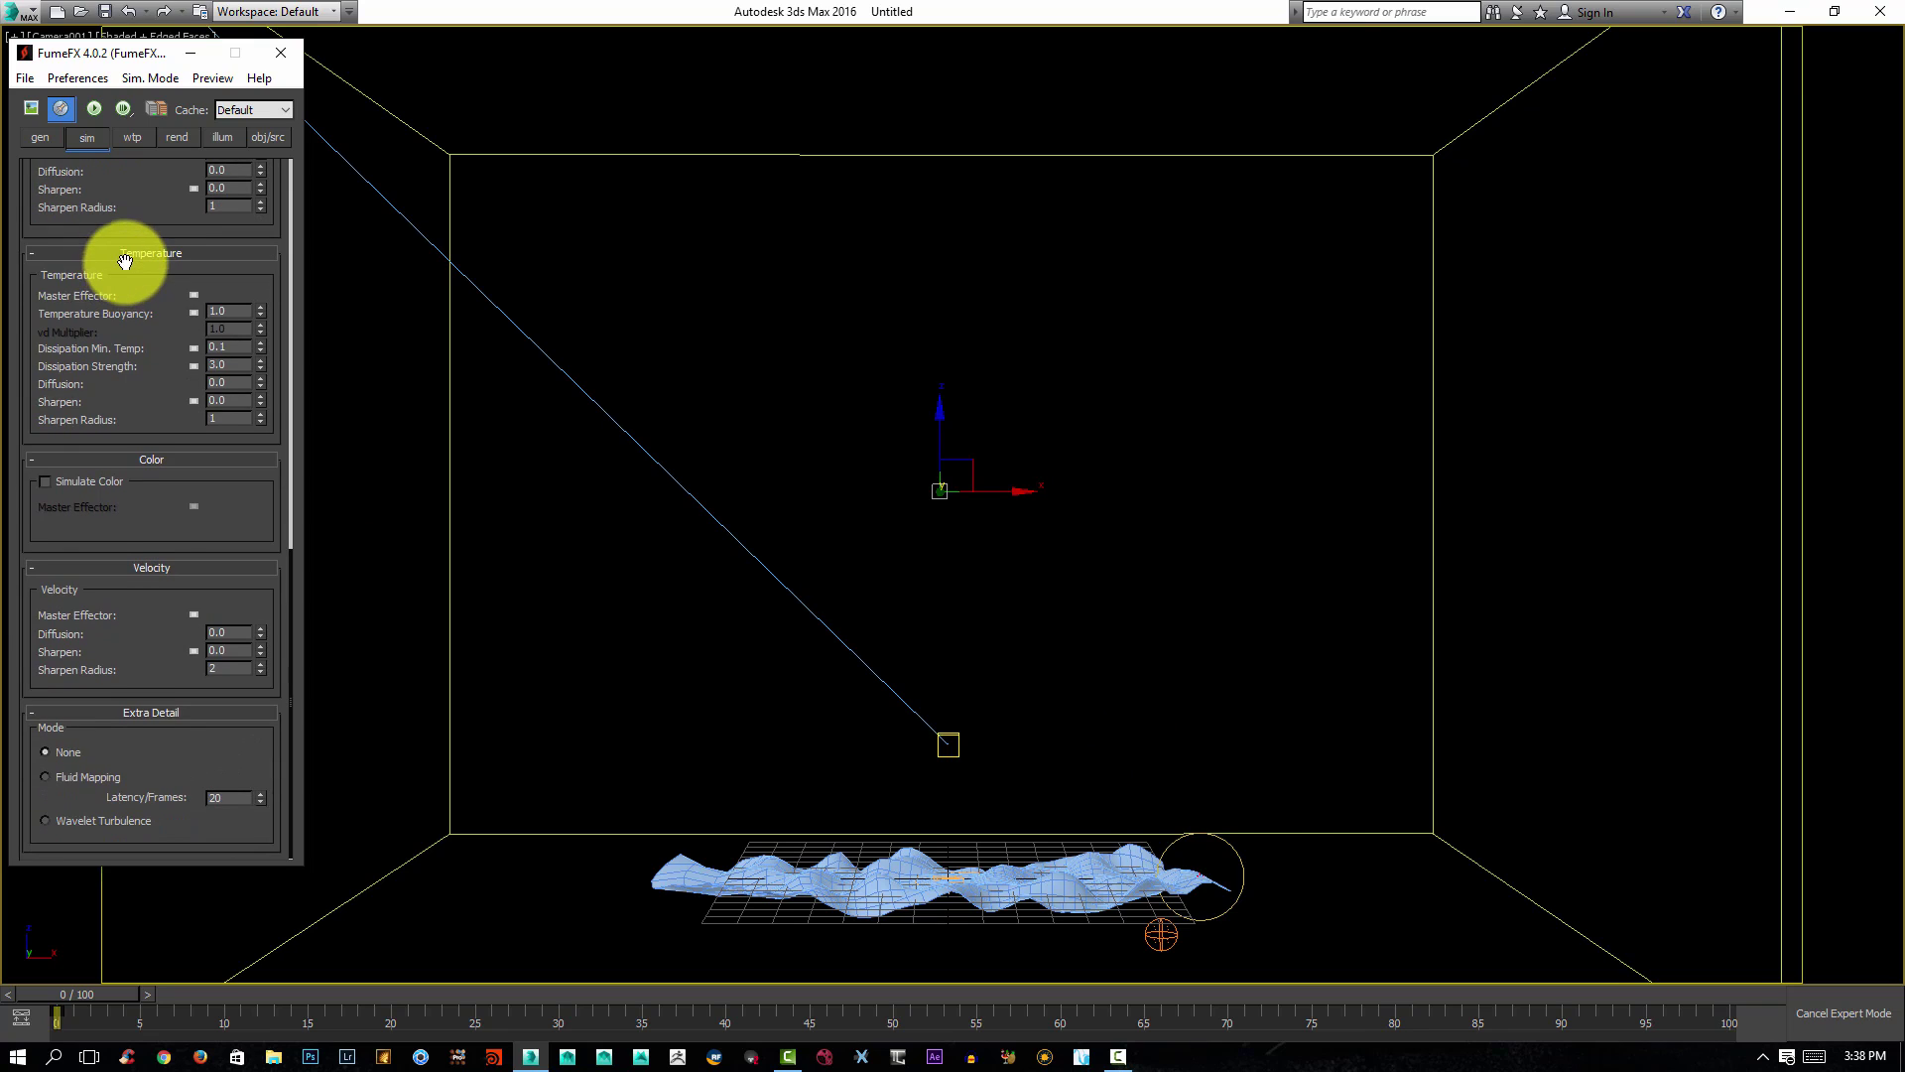
pyautogui.click(39, 461)
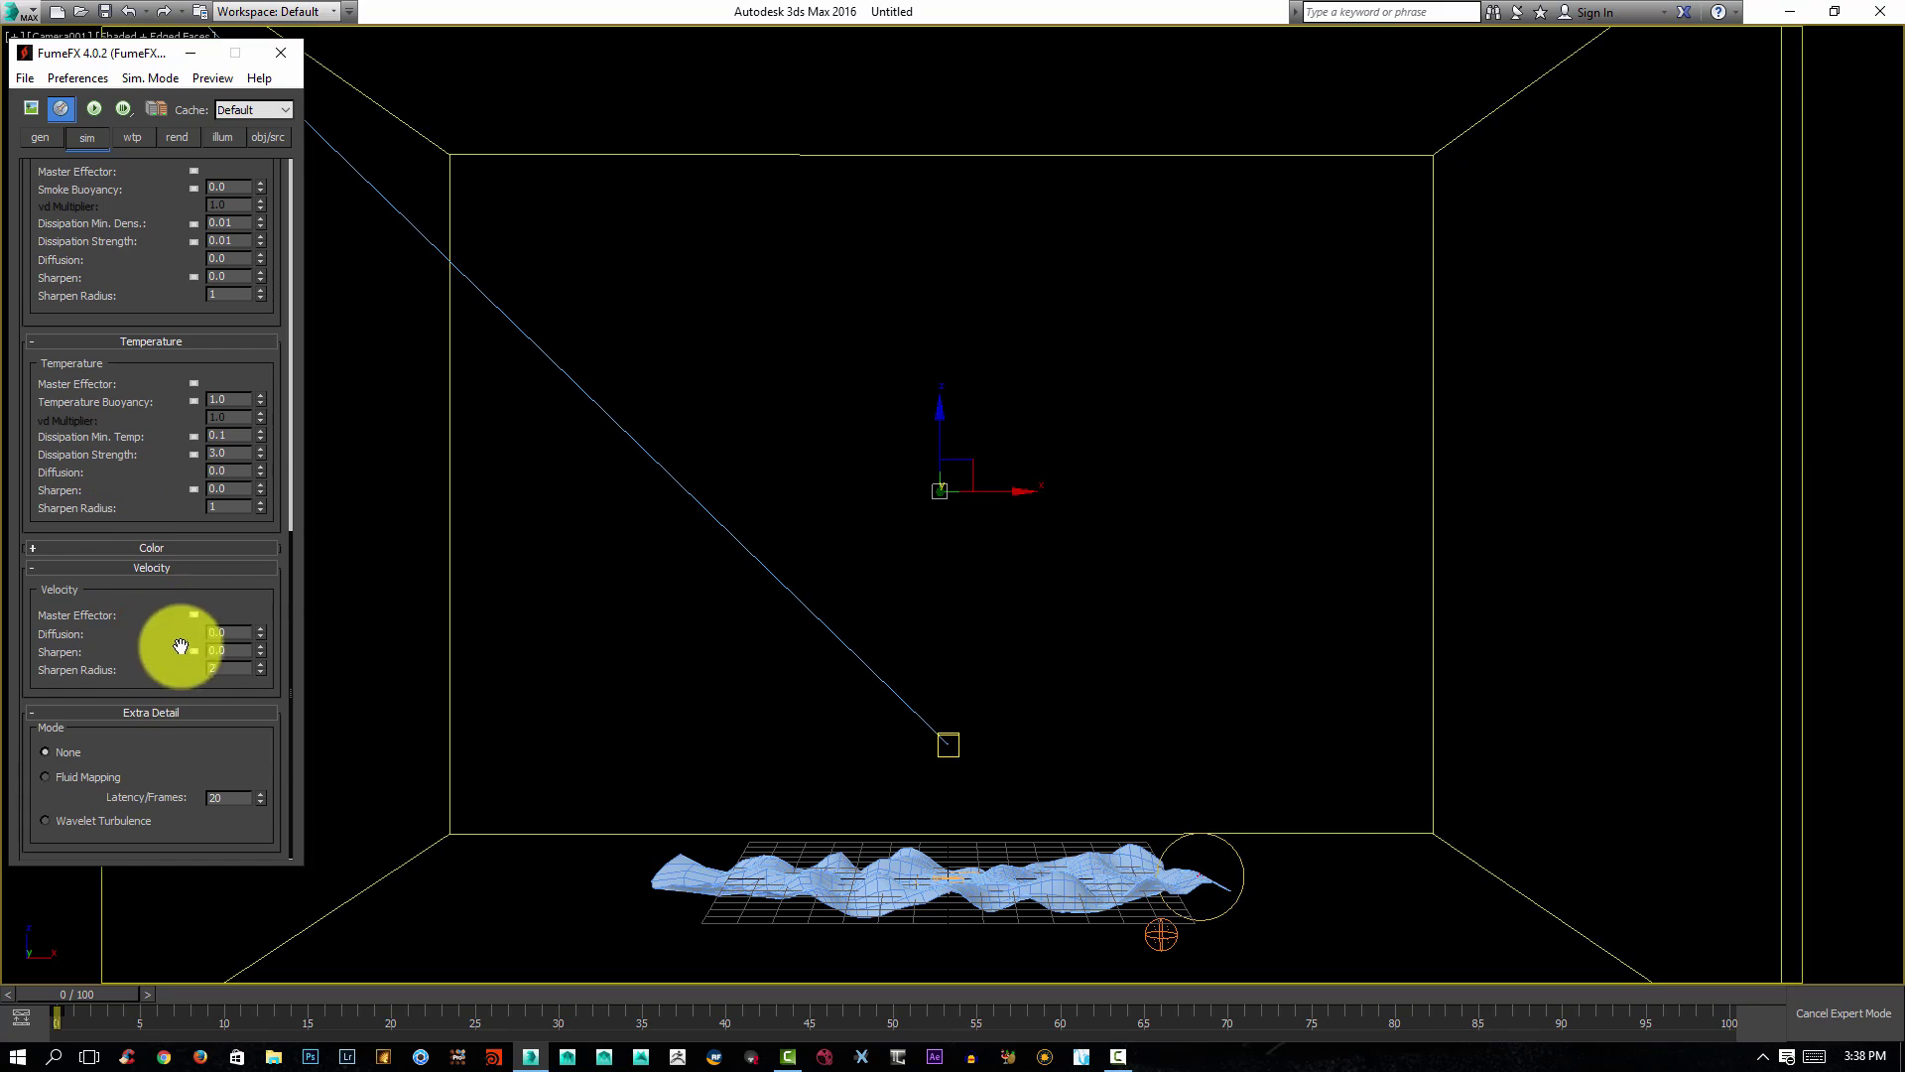
pyautogui.click(46, 775)
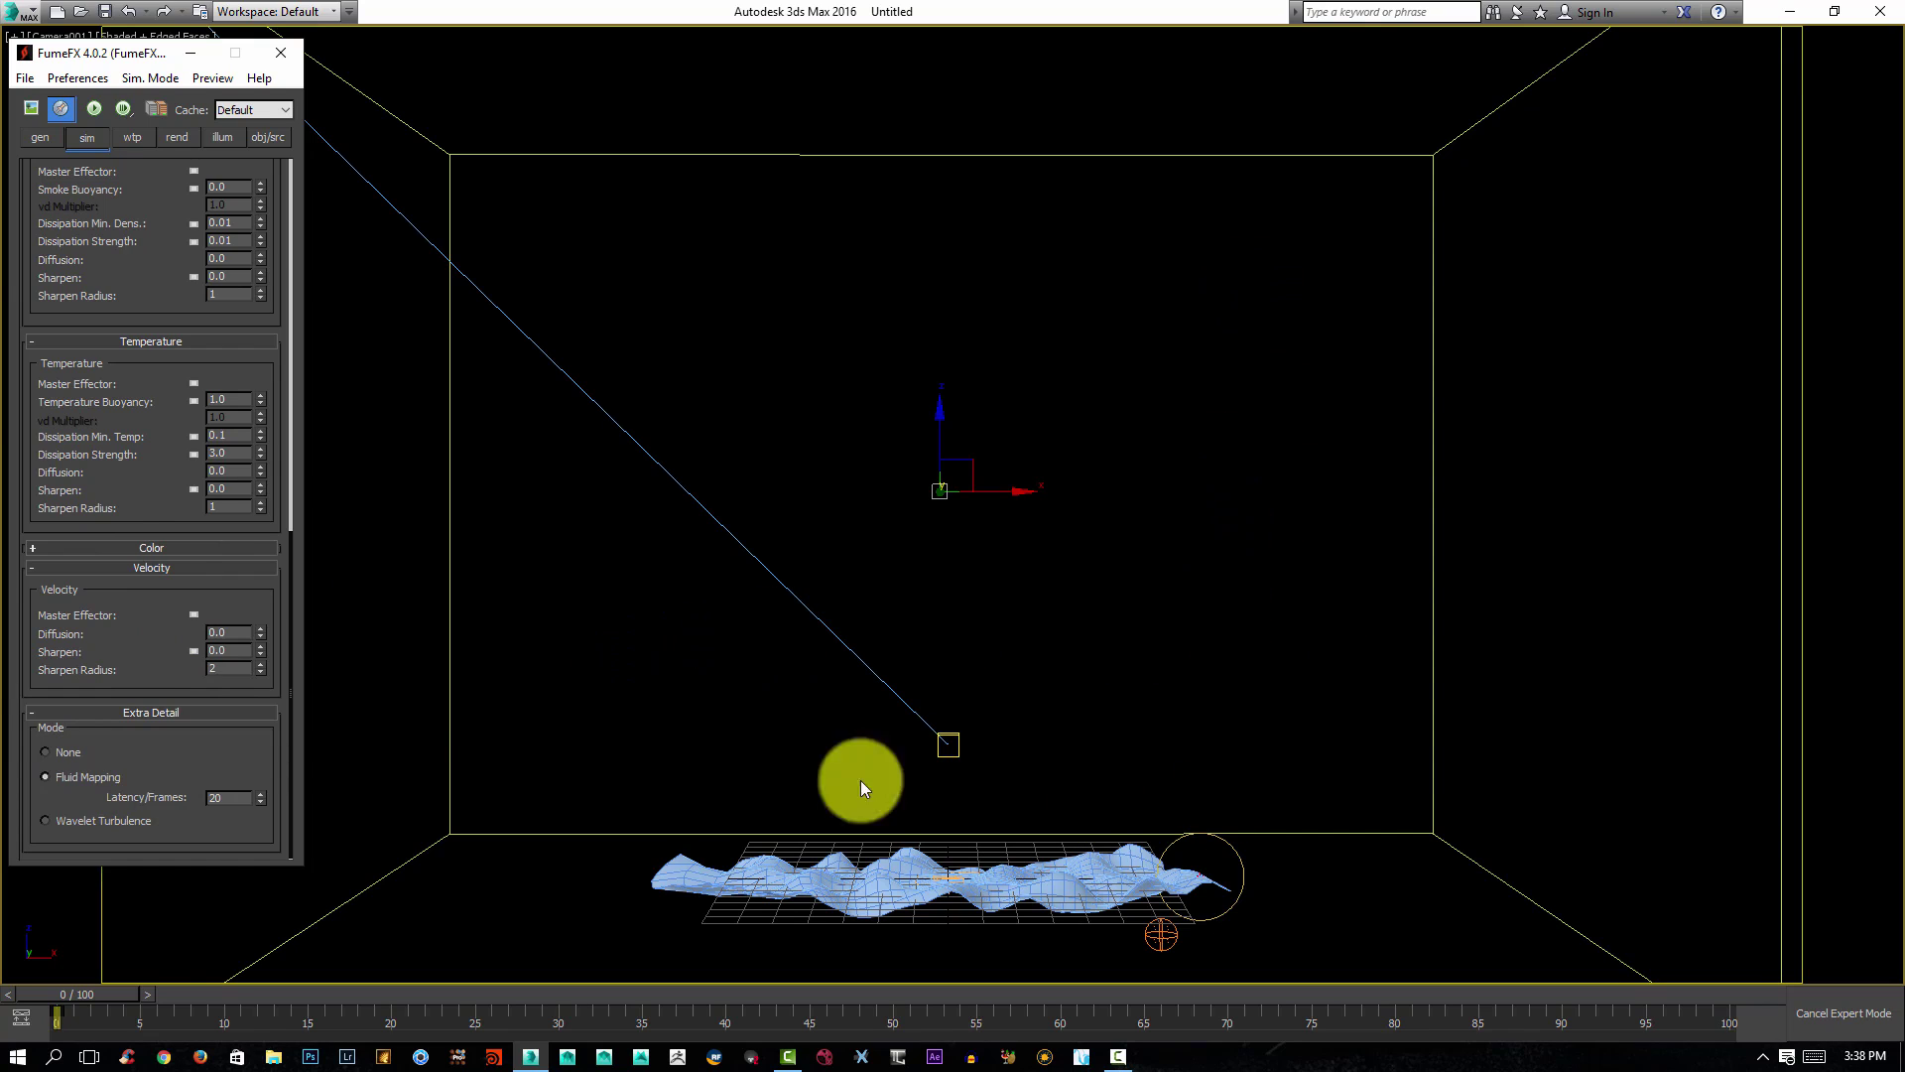
# Add the Velocity channel to the exported output channels.
pyautogui.click(42, 137)
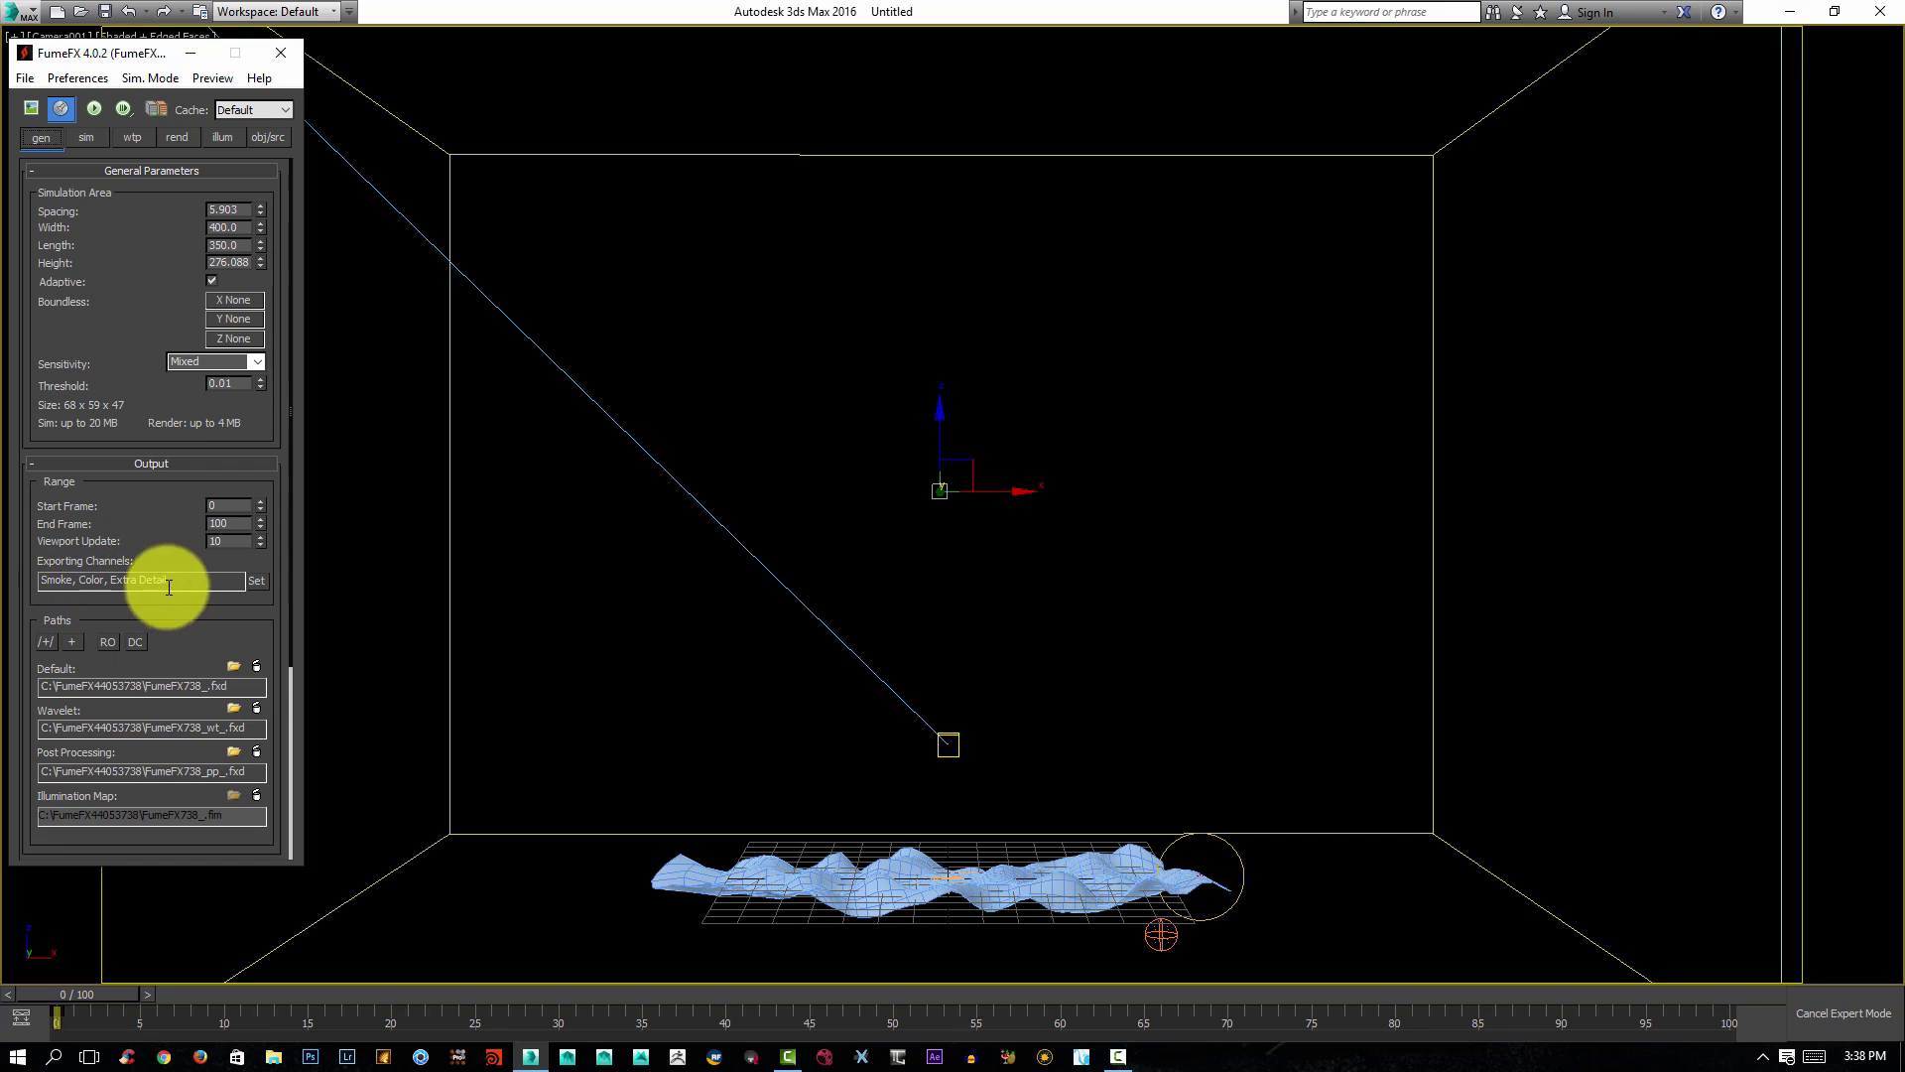
pyautogui.click(256, 581)
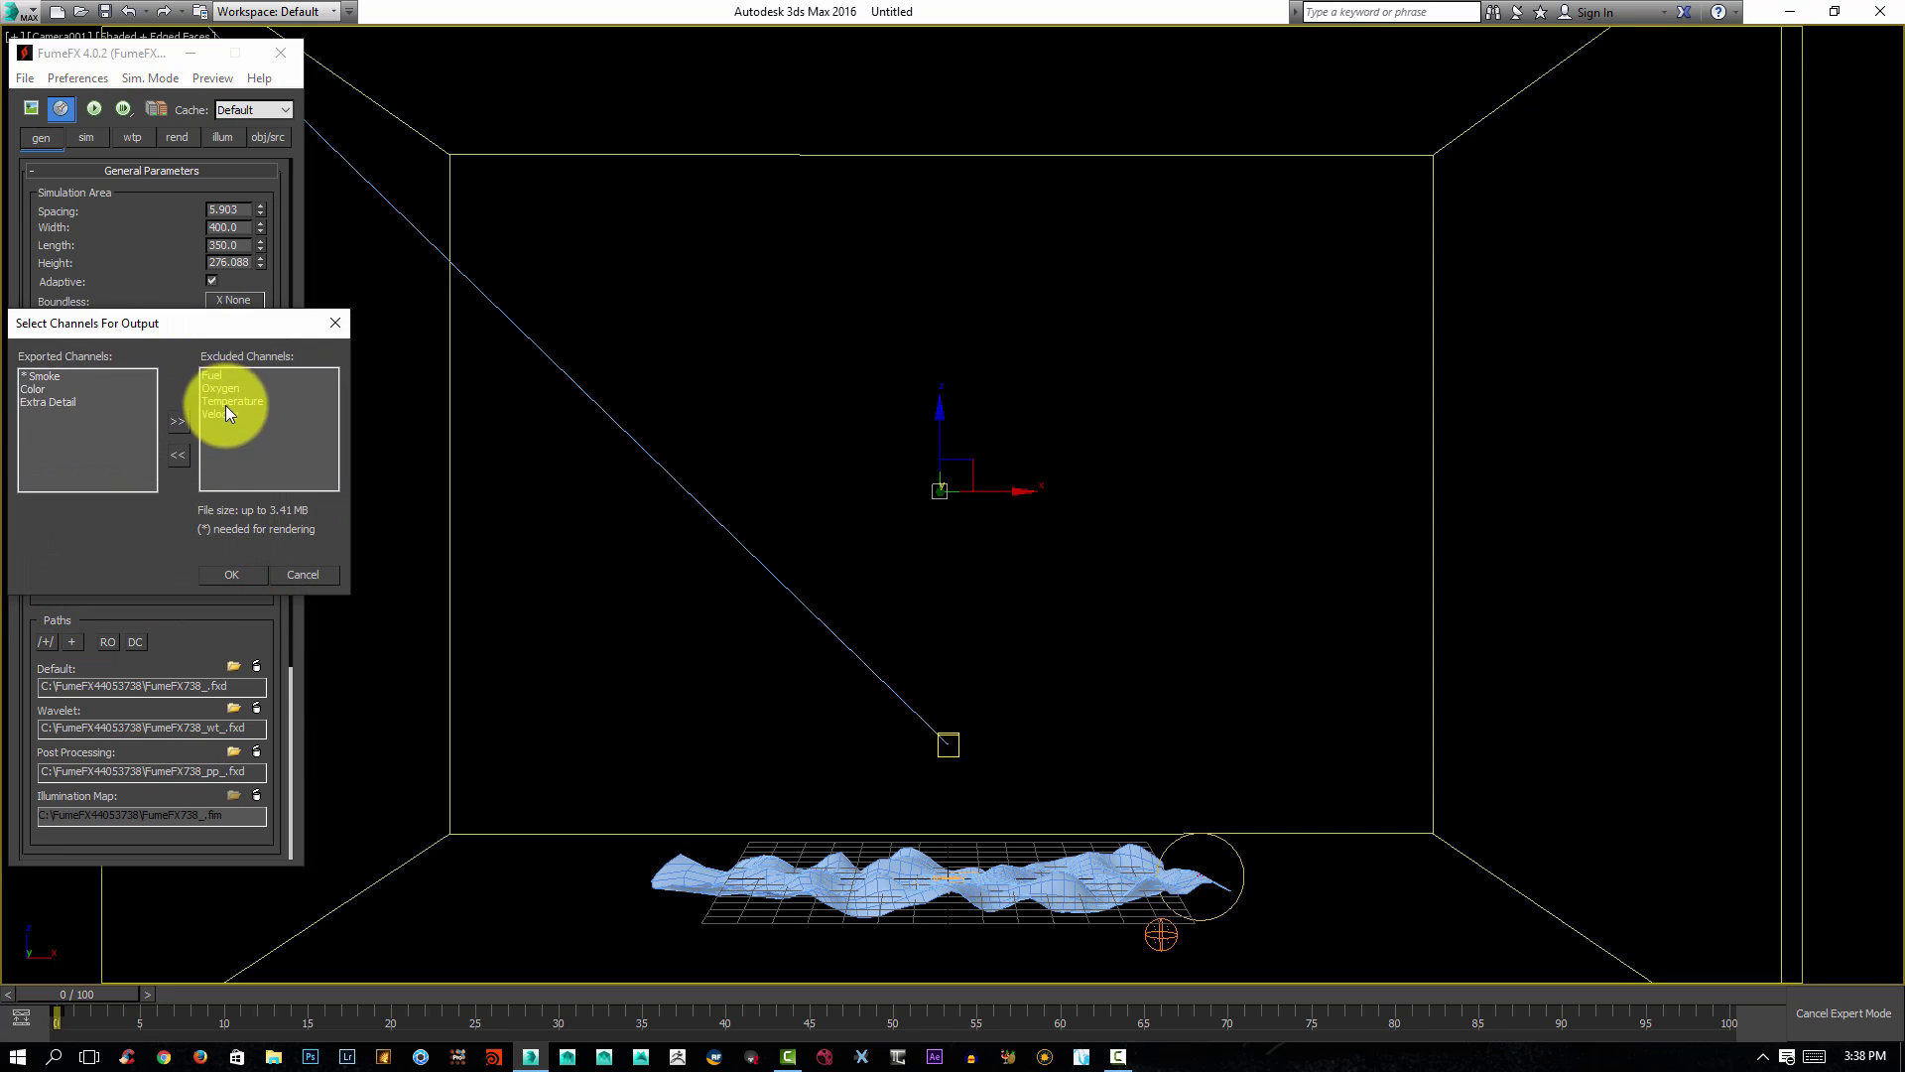
pyautogui.click(228, 409)
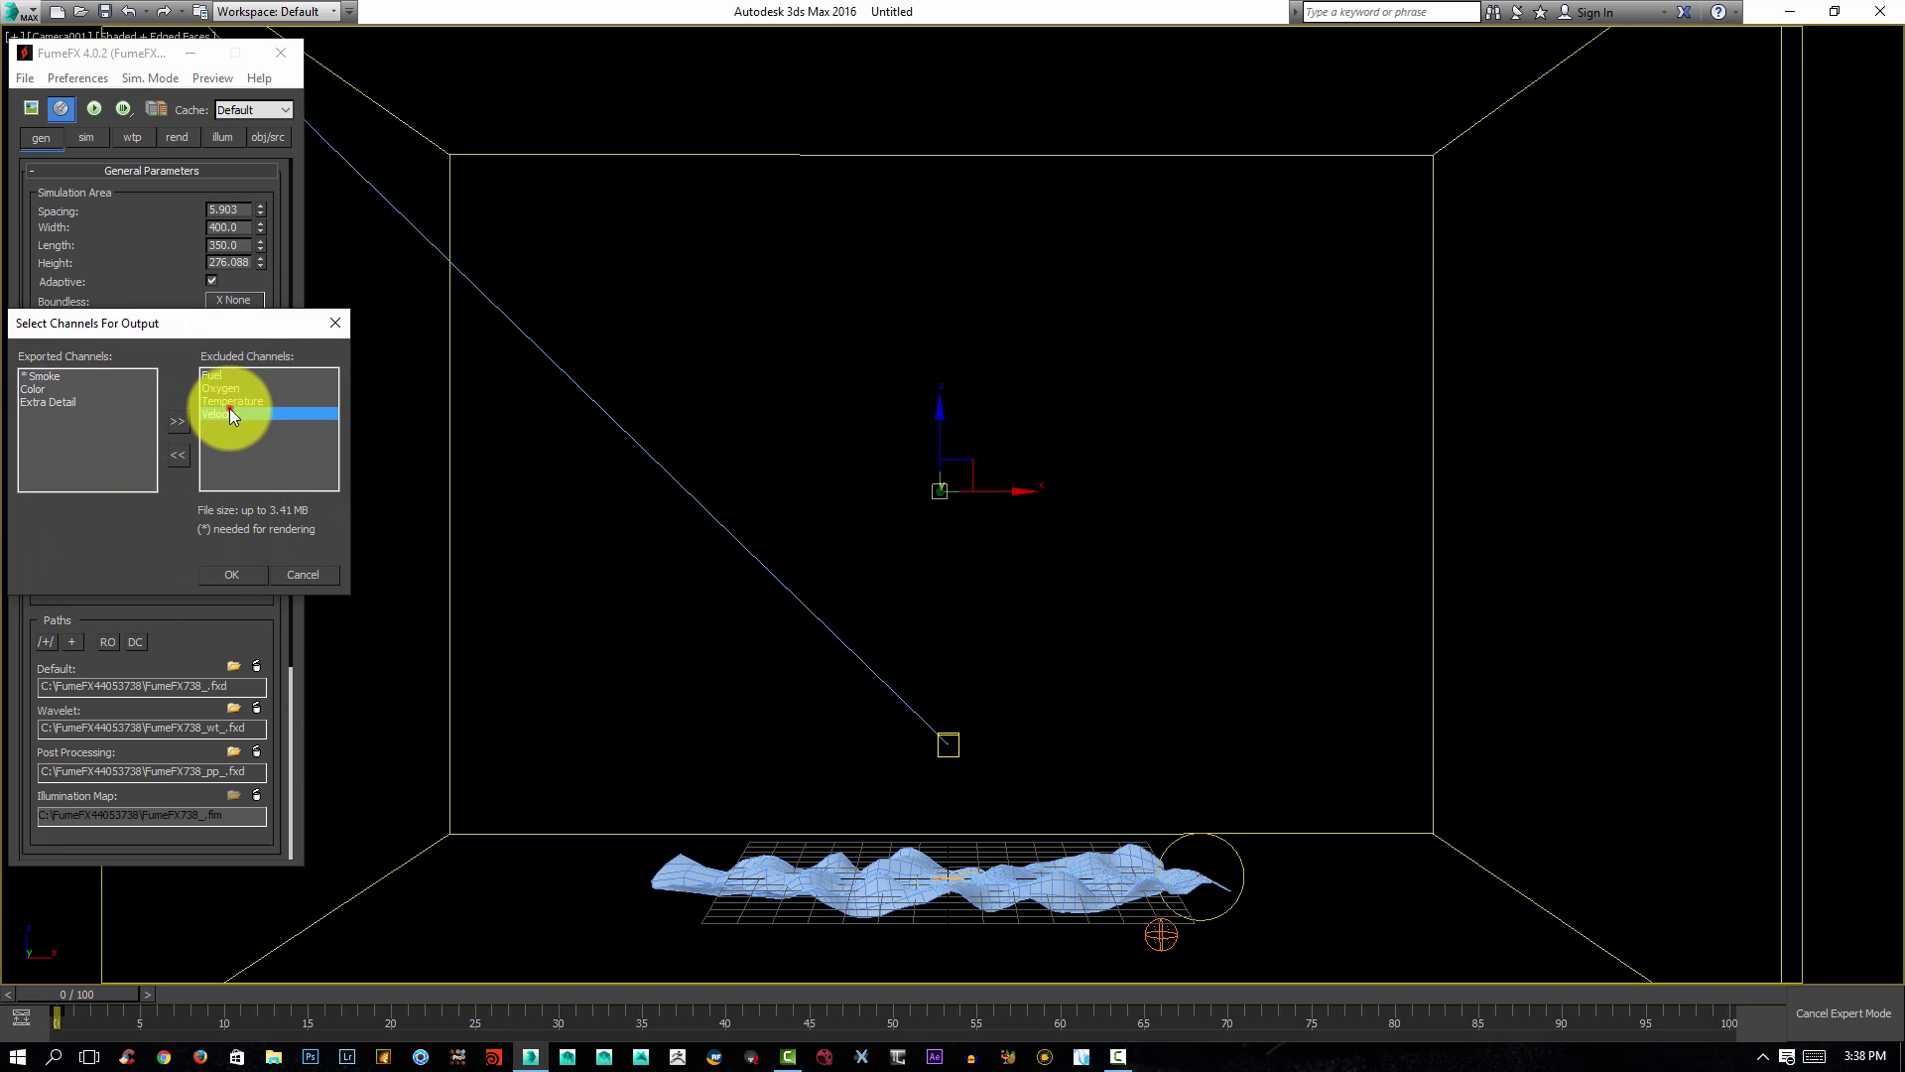
pyautogui.click(178, 457)
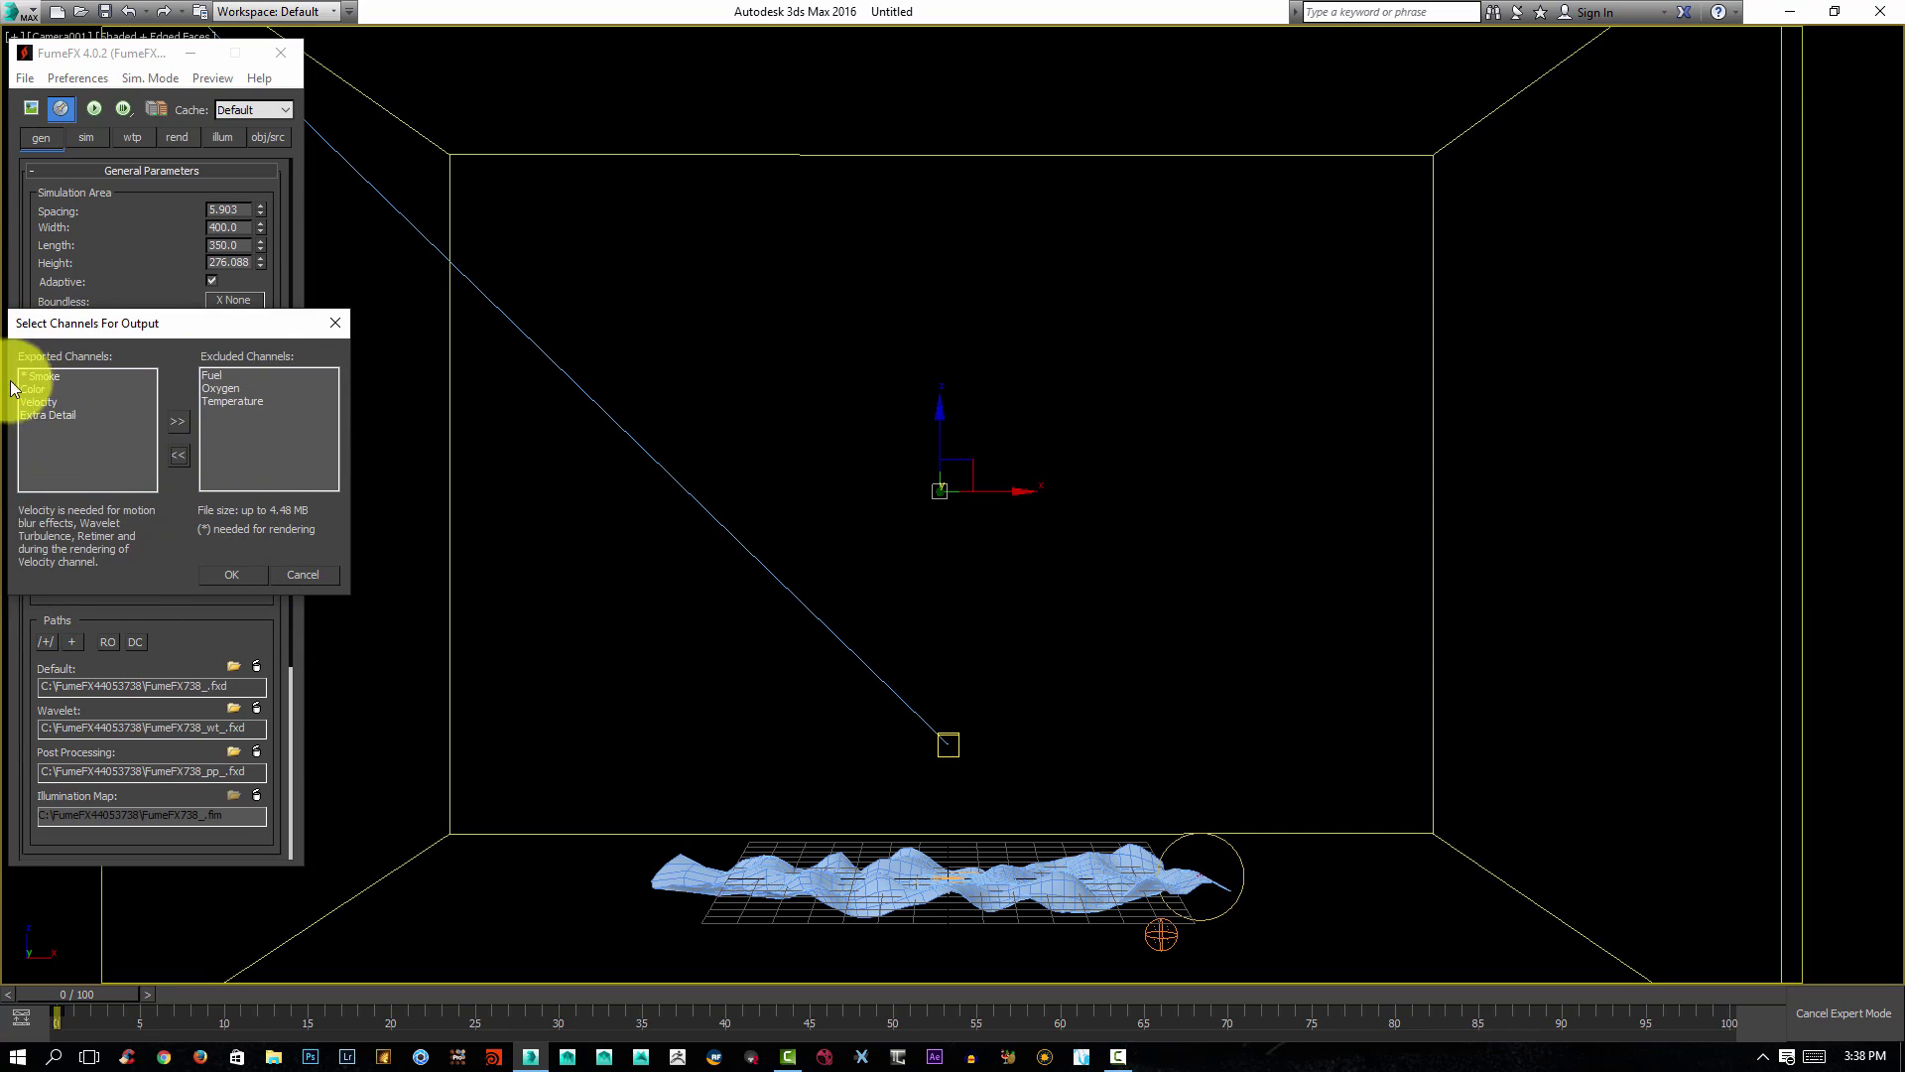
pyautogui.click(222, 570)
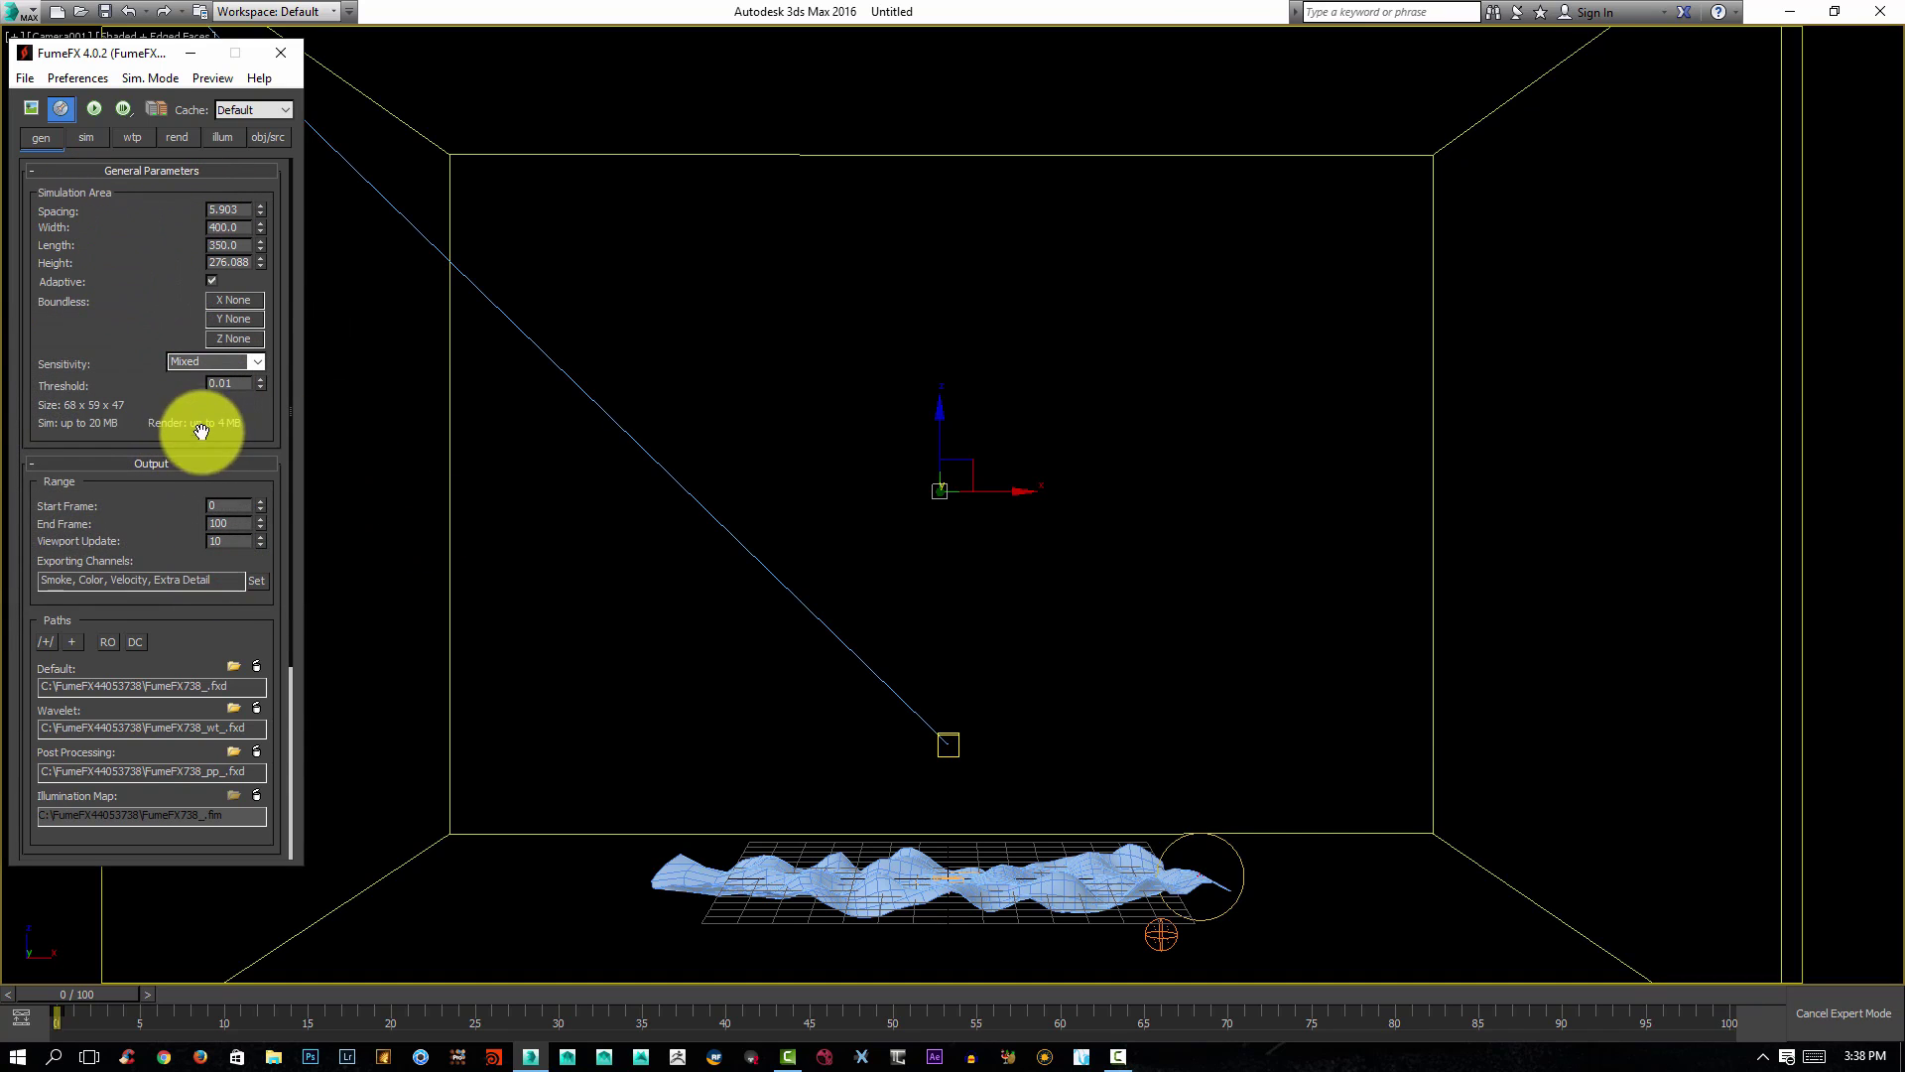
# Set the simulation grid spacing to 2.
pyautogui.doubleClick(232, 212)
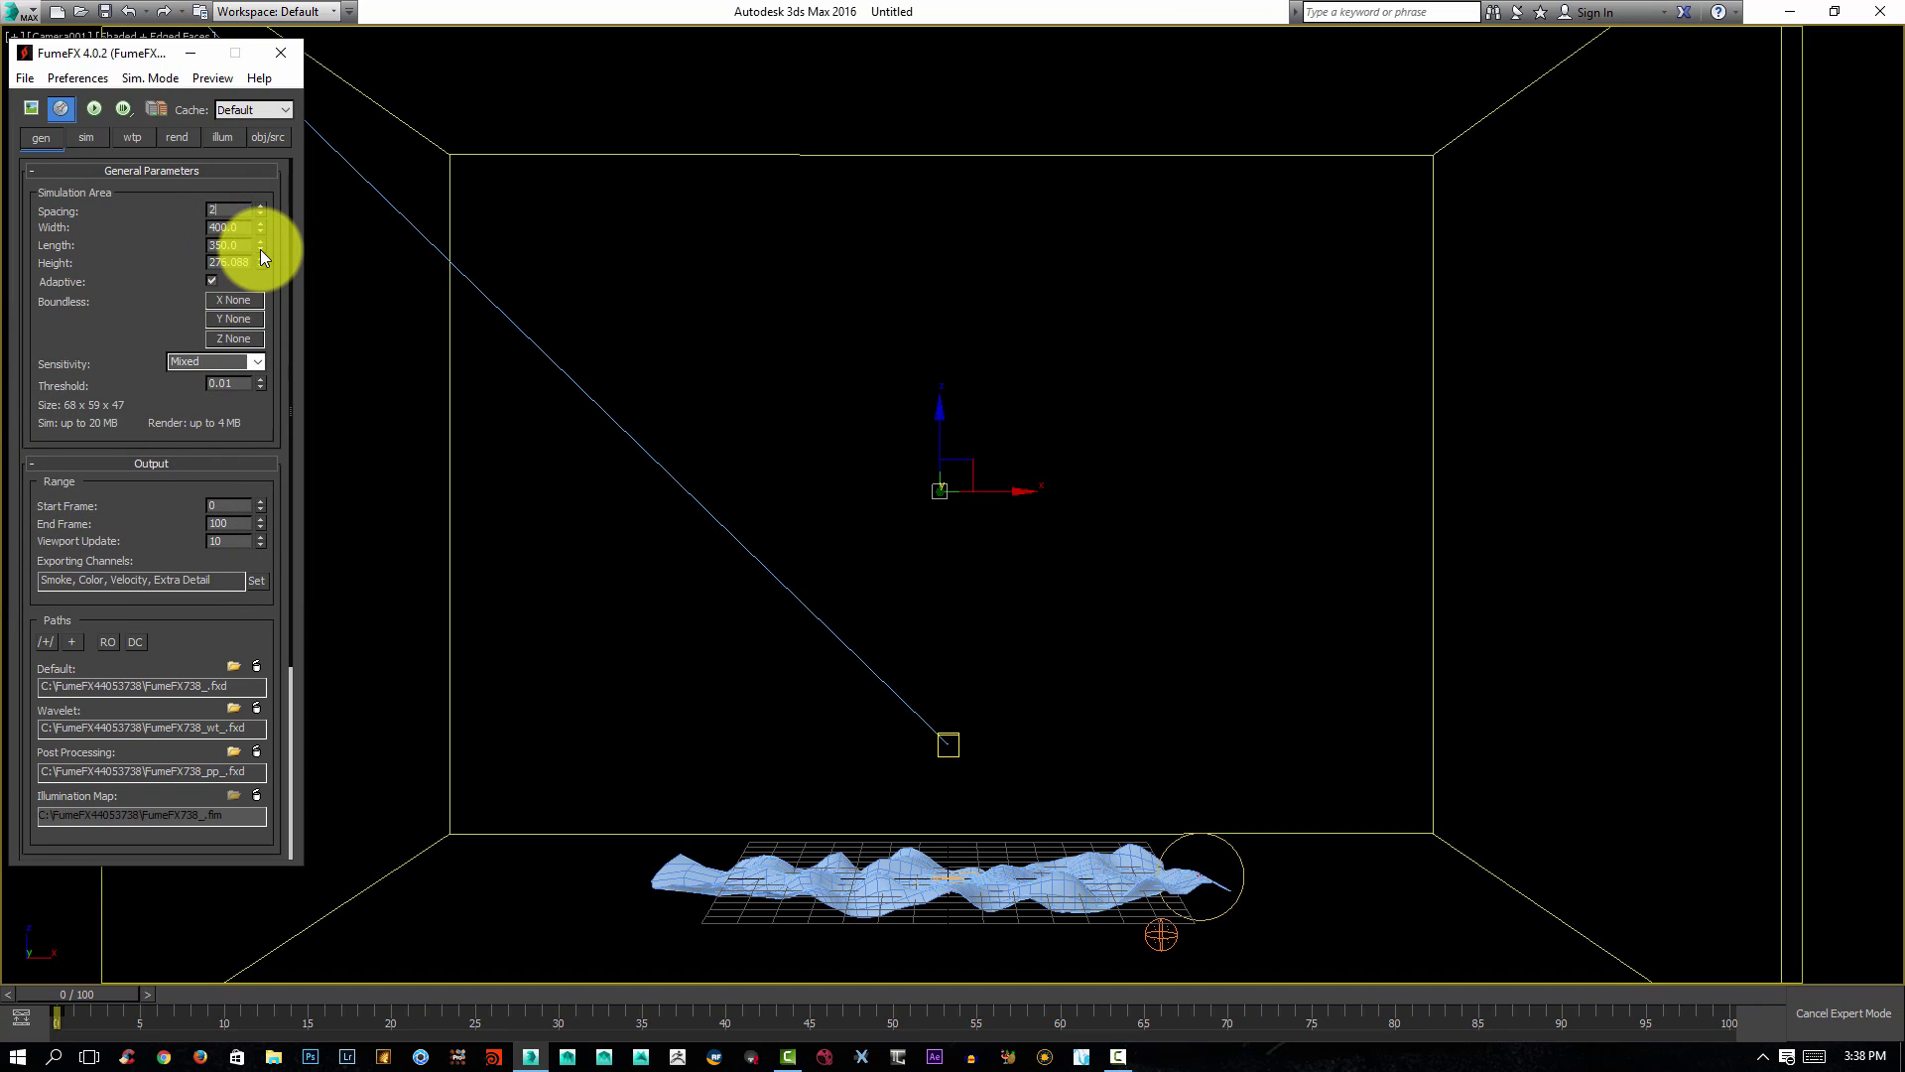
pyautogui.write('2')
pyautogui.press('Return')
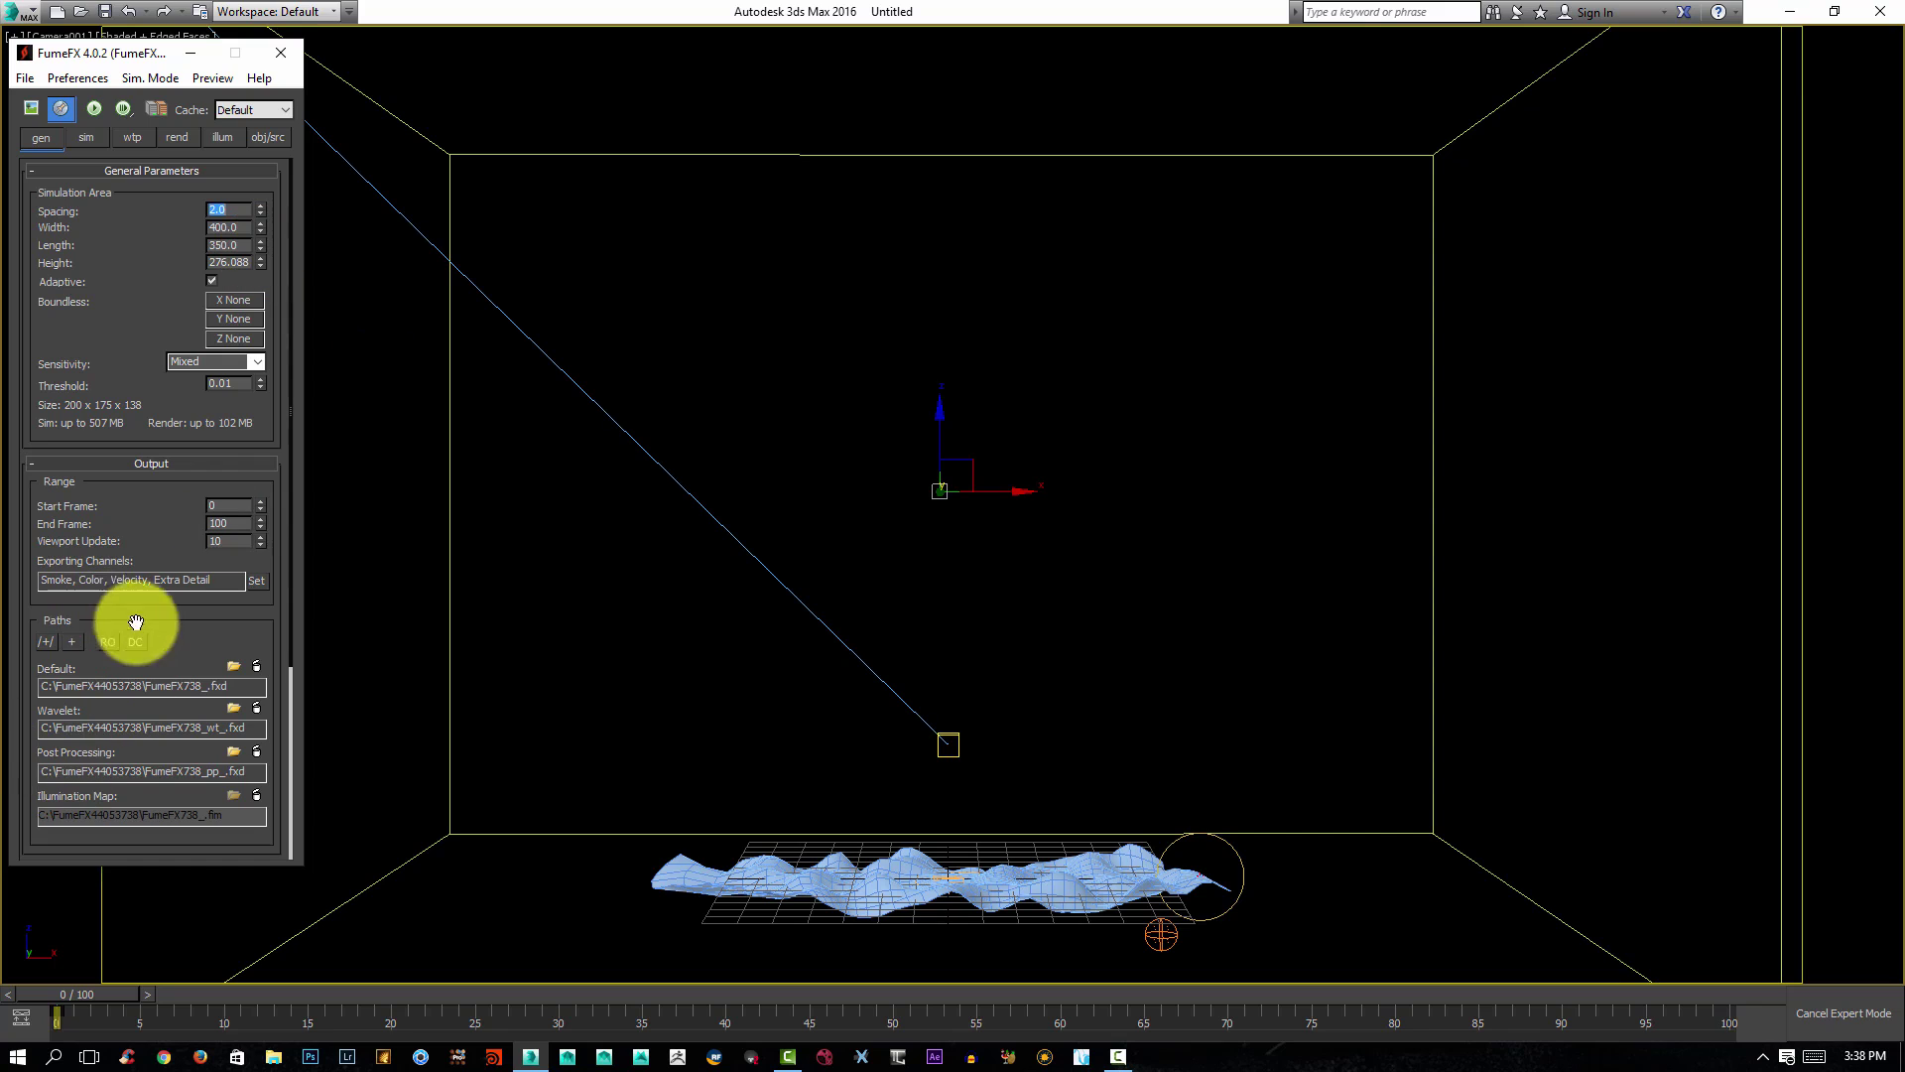
# Change the default simulation output location to K:\APPCACHE, using the file name FumeFX738_.fxd.
pyautogui.moveTo(154, 529); pyautogui.dragTo(143, 157)
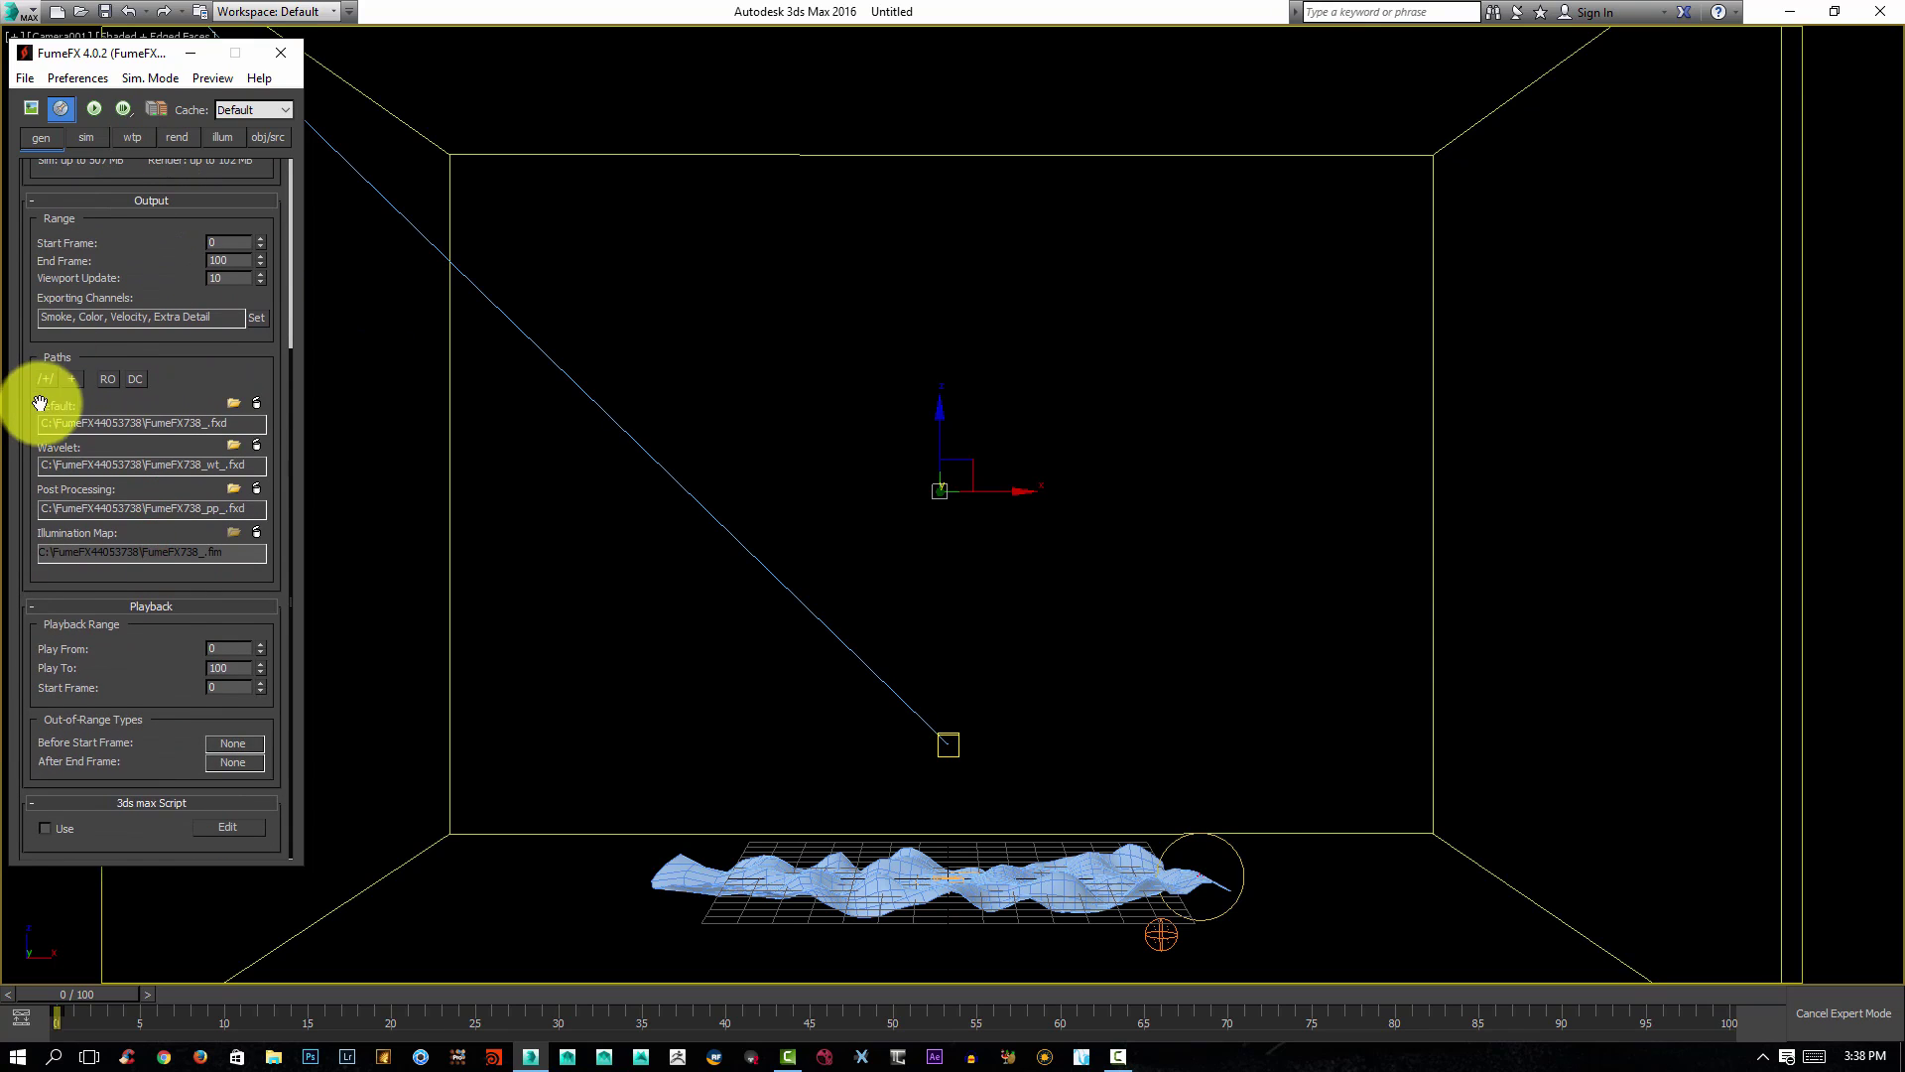
pyautogui.click(229, 402)
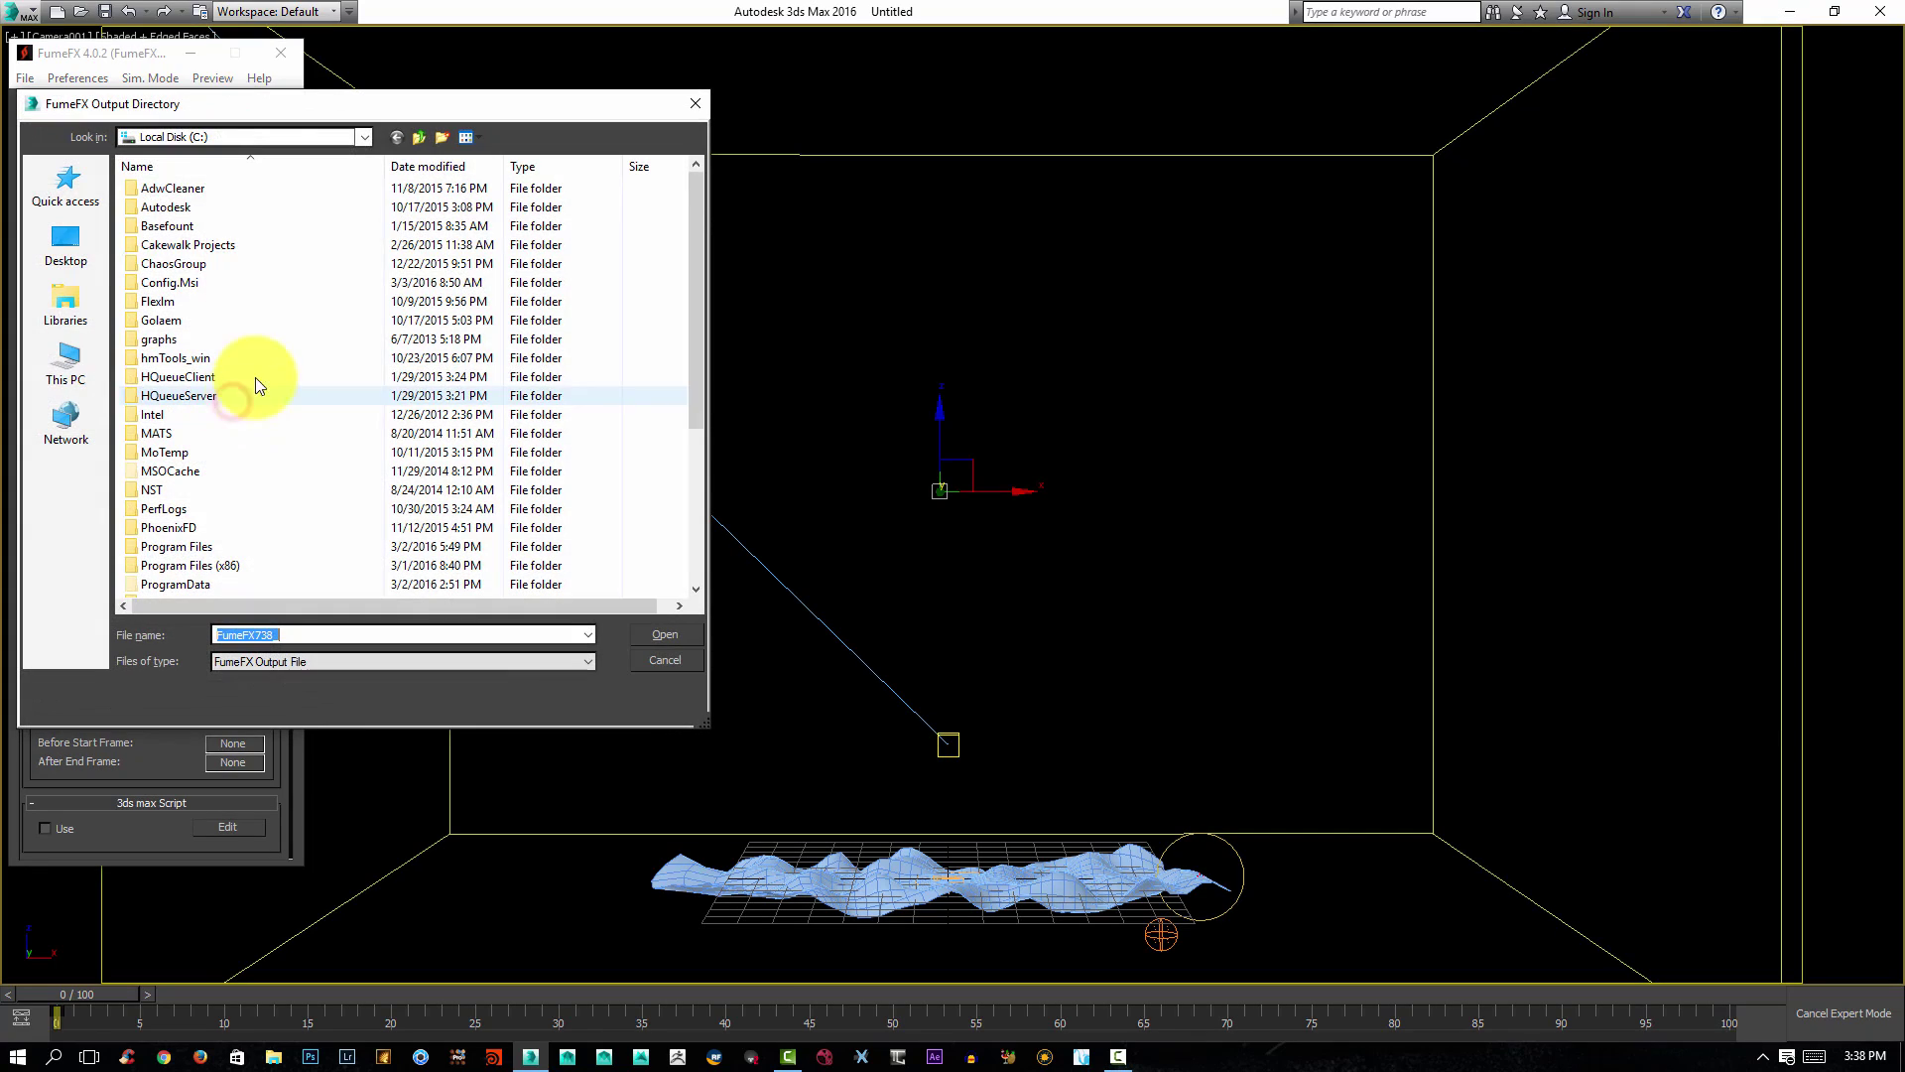
pyautogui.click(362, 138)
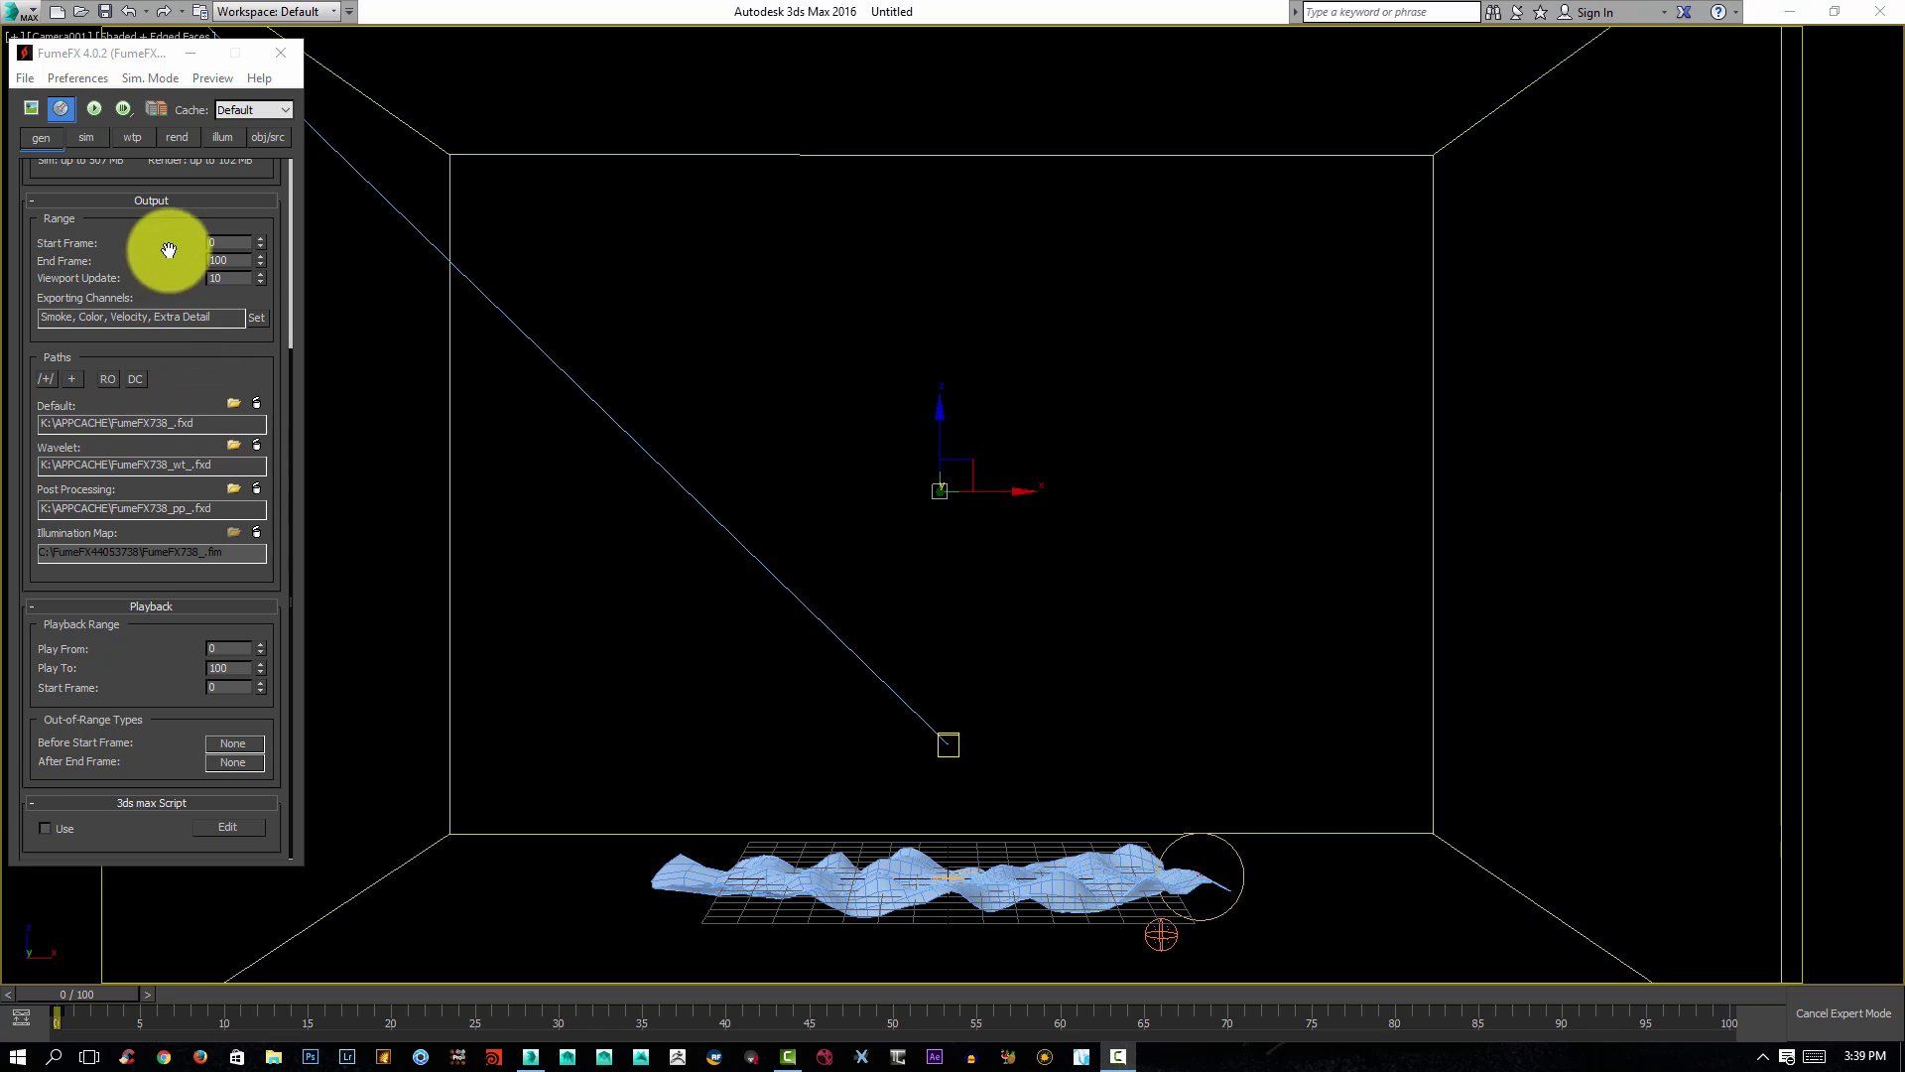
pyautogui.moveTo(162, 247); pyautogui.dragTo(212, 711)
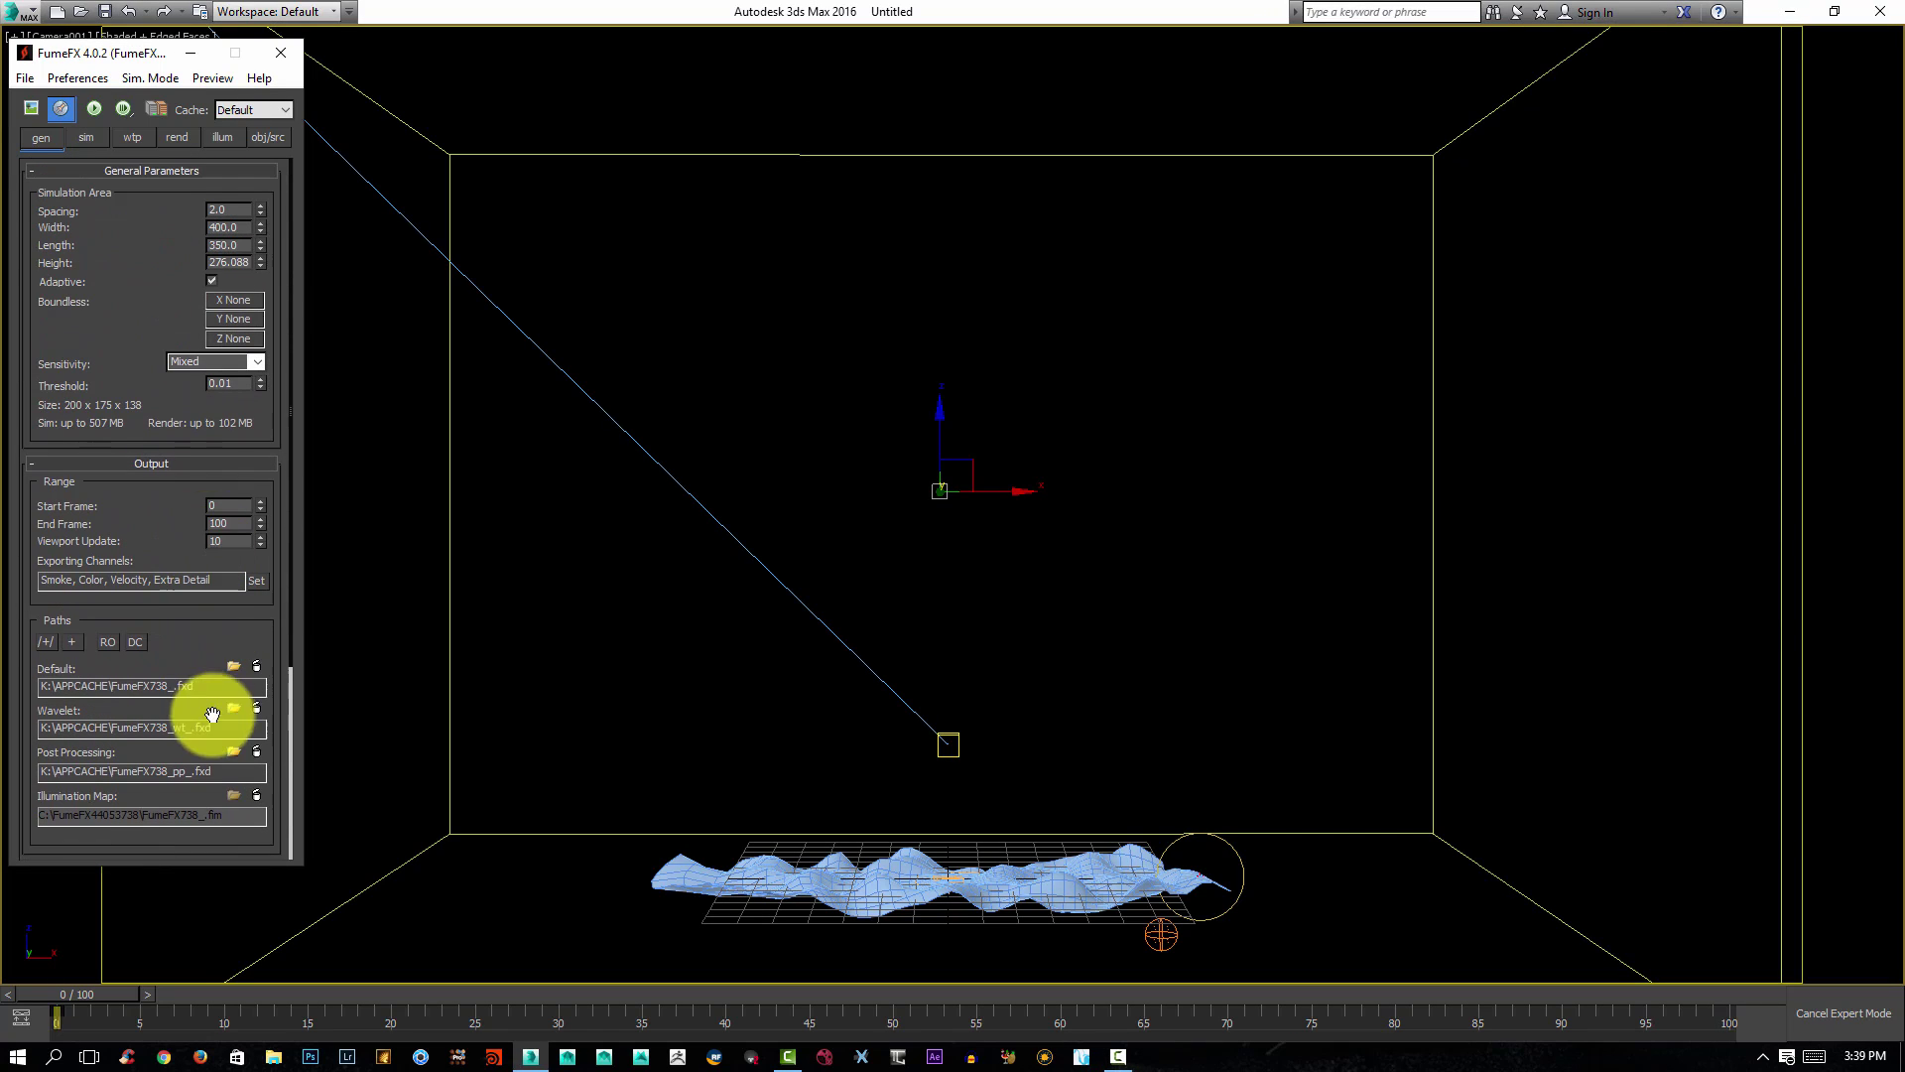
# Start the default FumeFX simulation and open its output preview beside the progress window, with Shadows enabled in the preview.
pyautogui.click(92, 107)
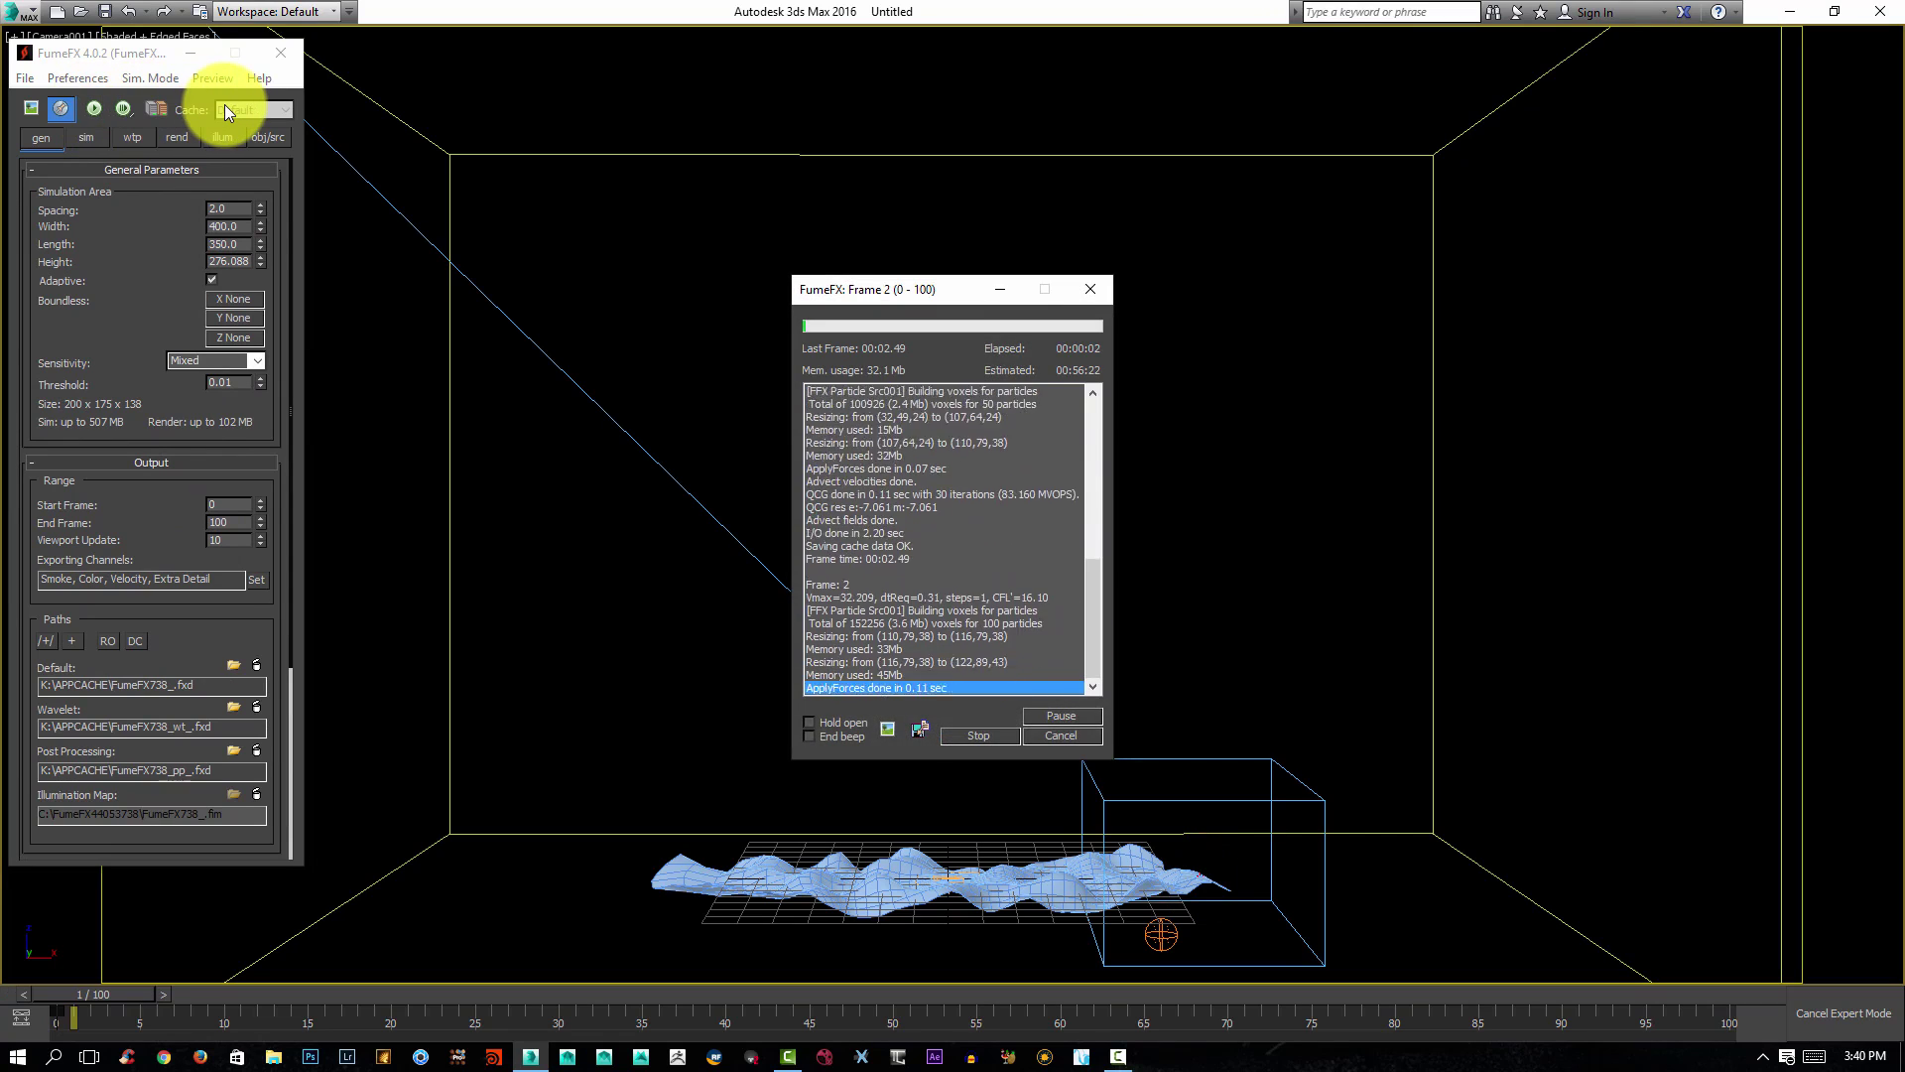
pyautogui.click(888, 729)
pyautogui.click(1253, 207)
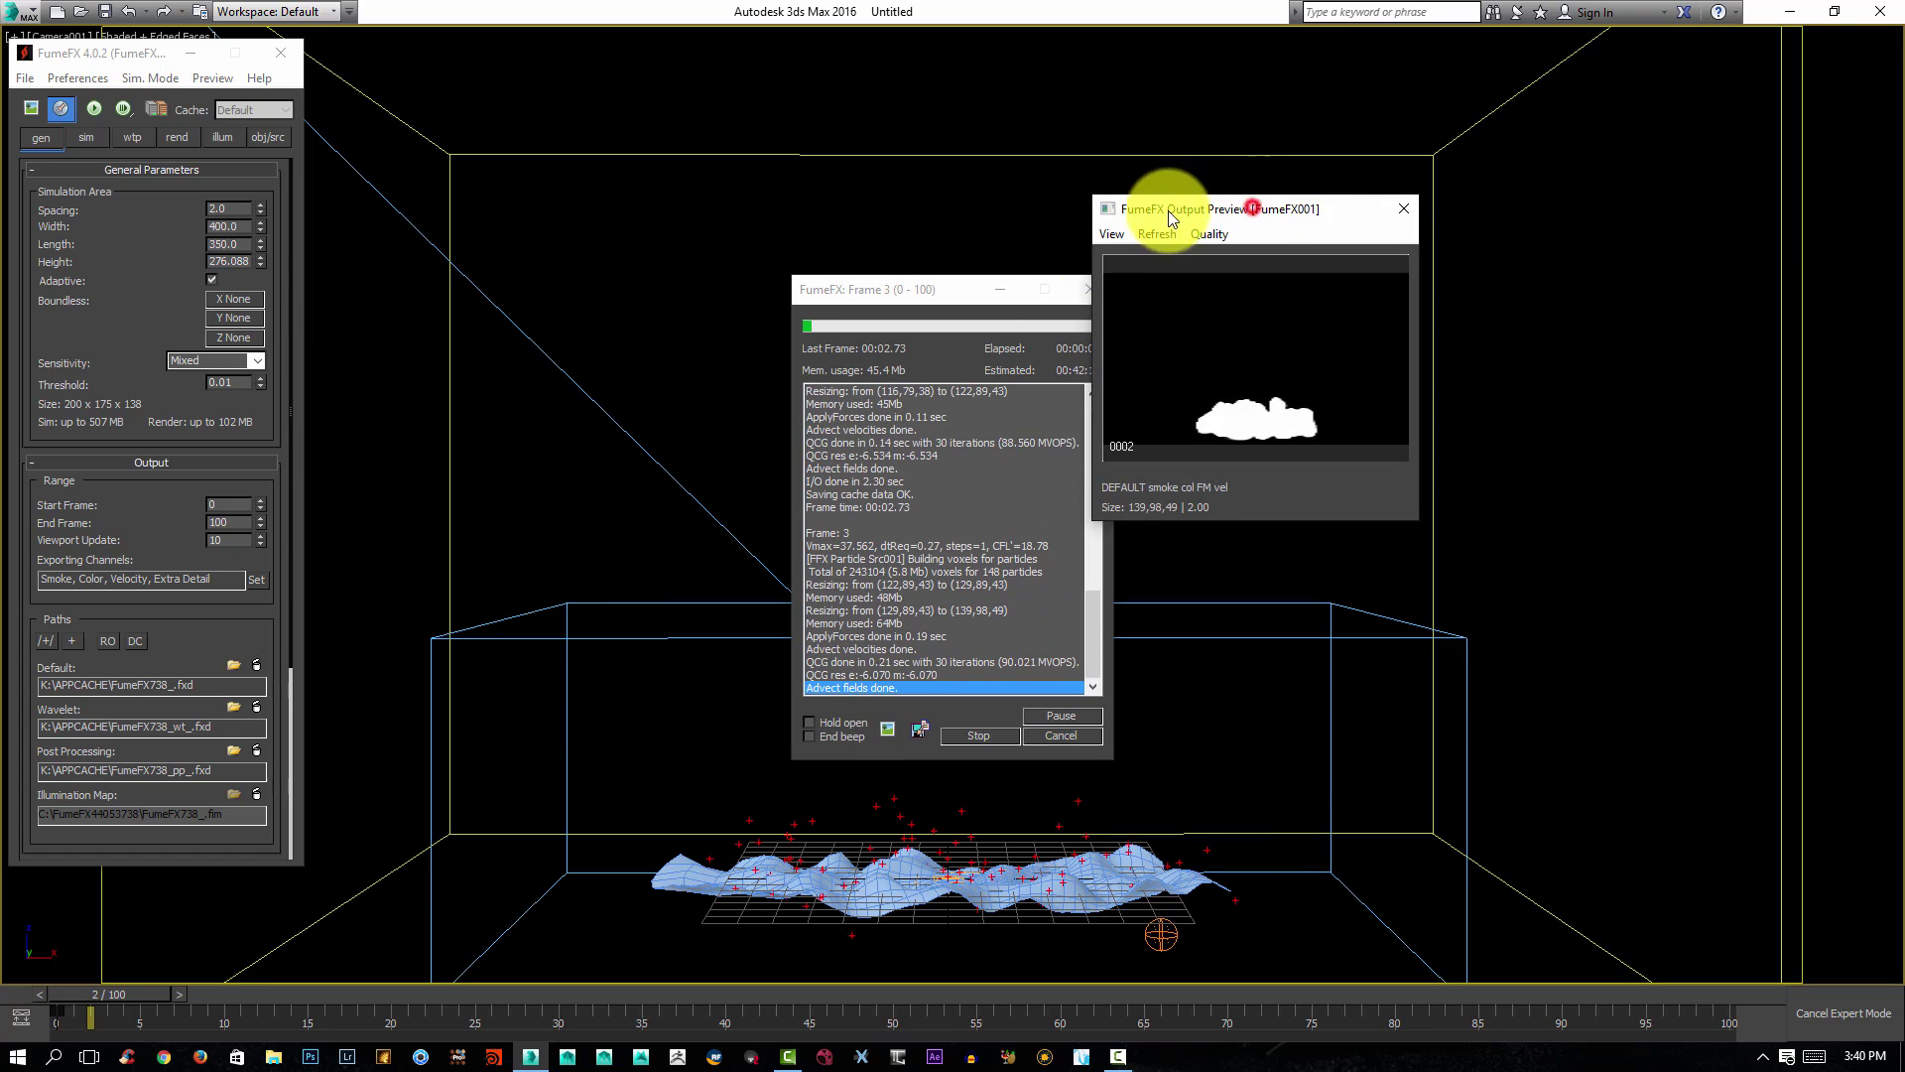
pyautogui.moveTo(1191, 210); pyautogui.dragTo(1095, 216)
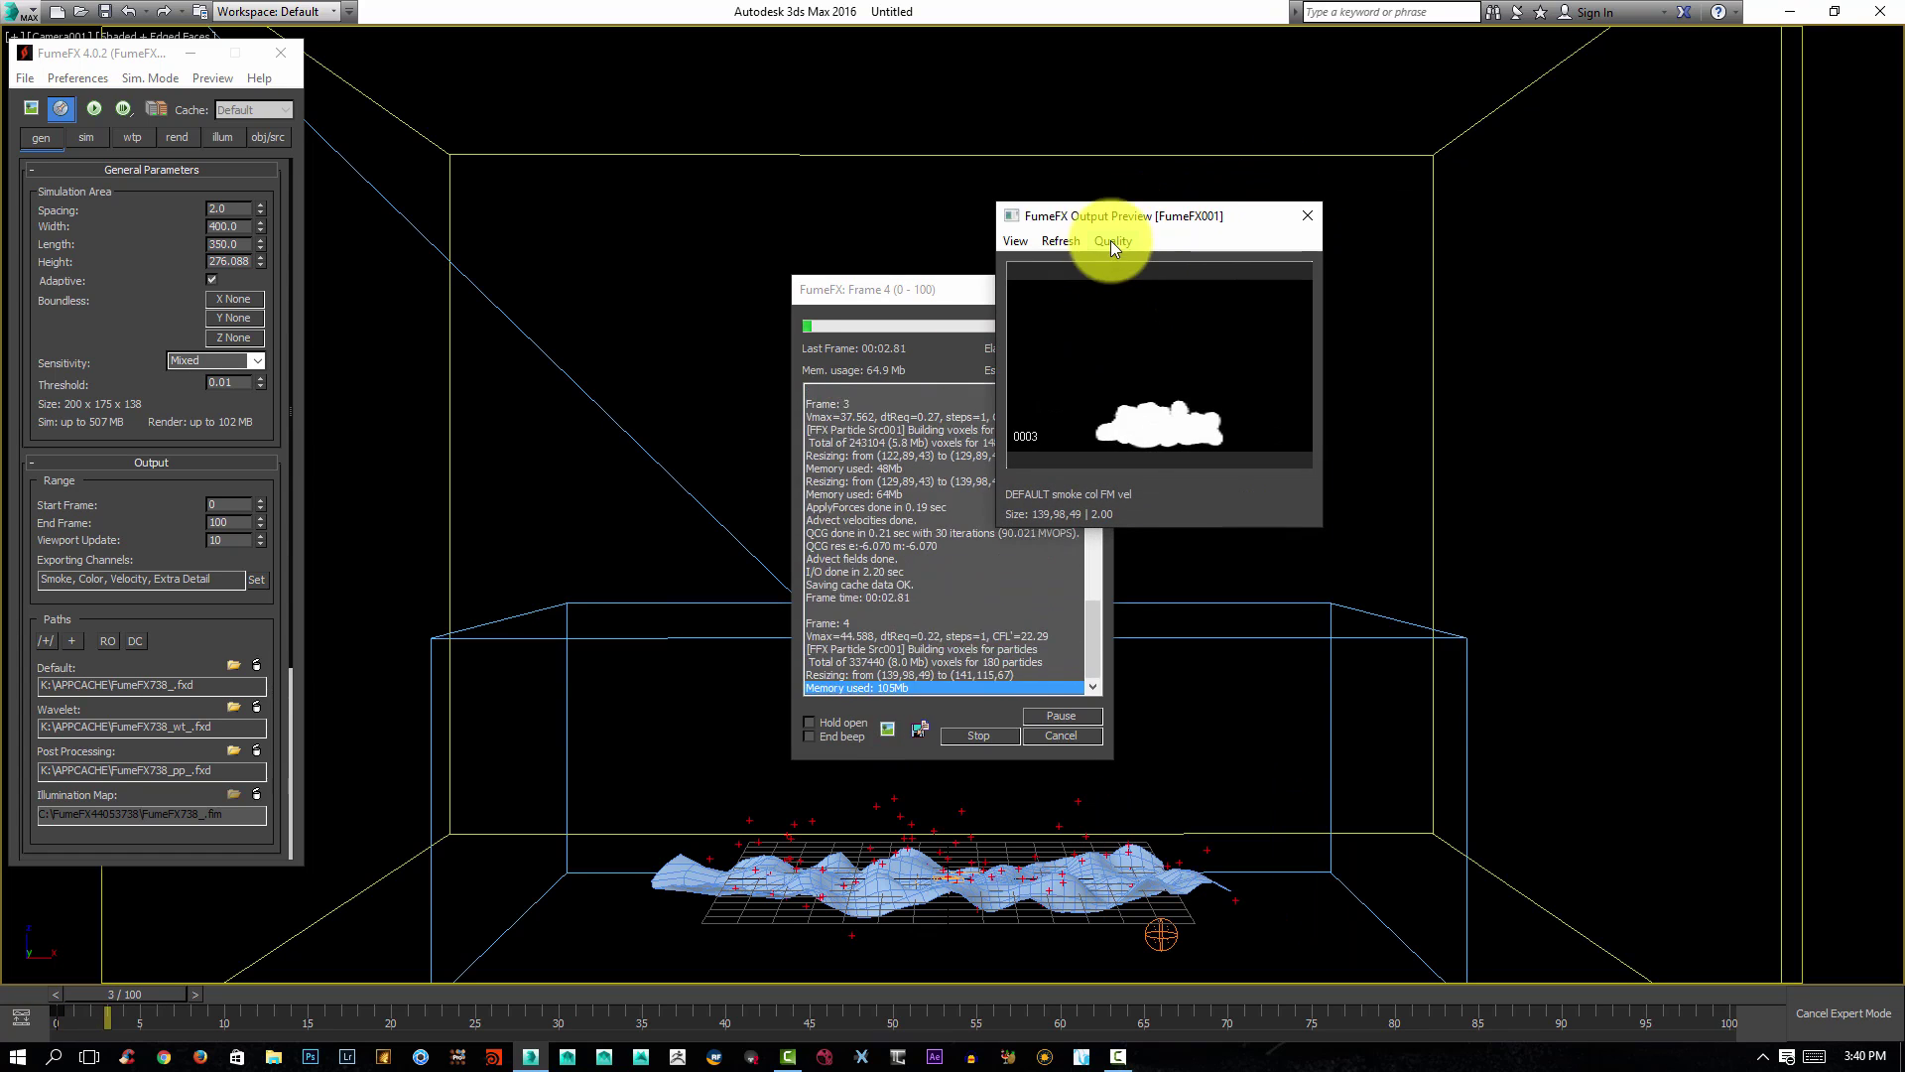
pyautogui.click(1016, 241)
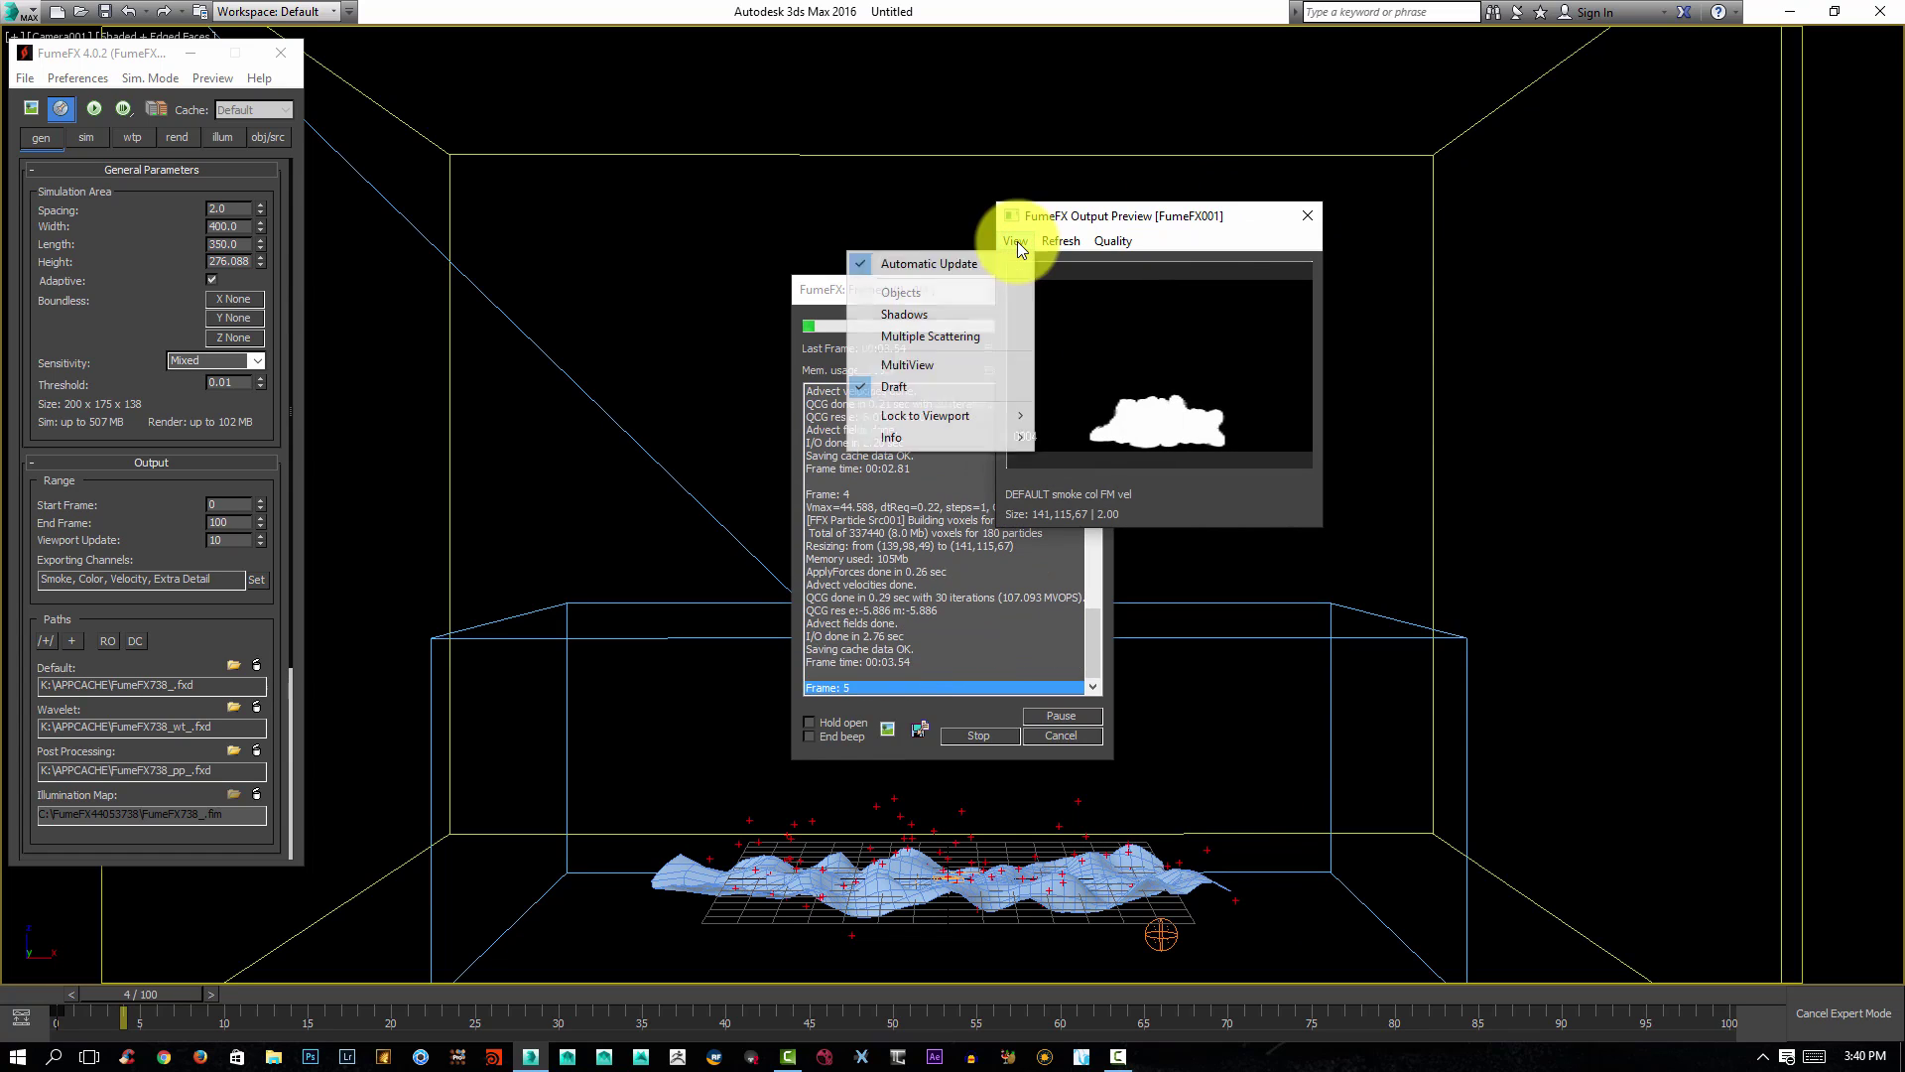
pyautogui.click(909, 311)
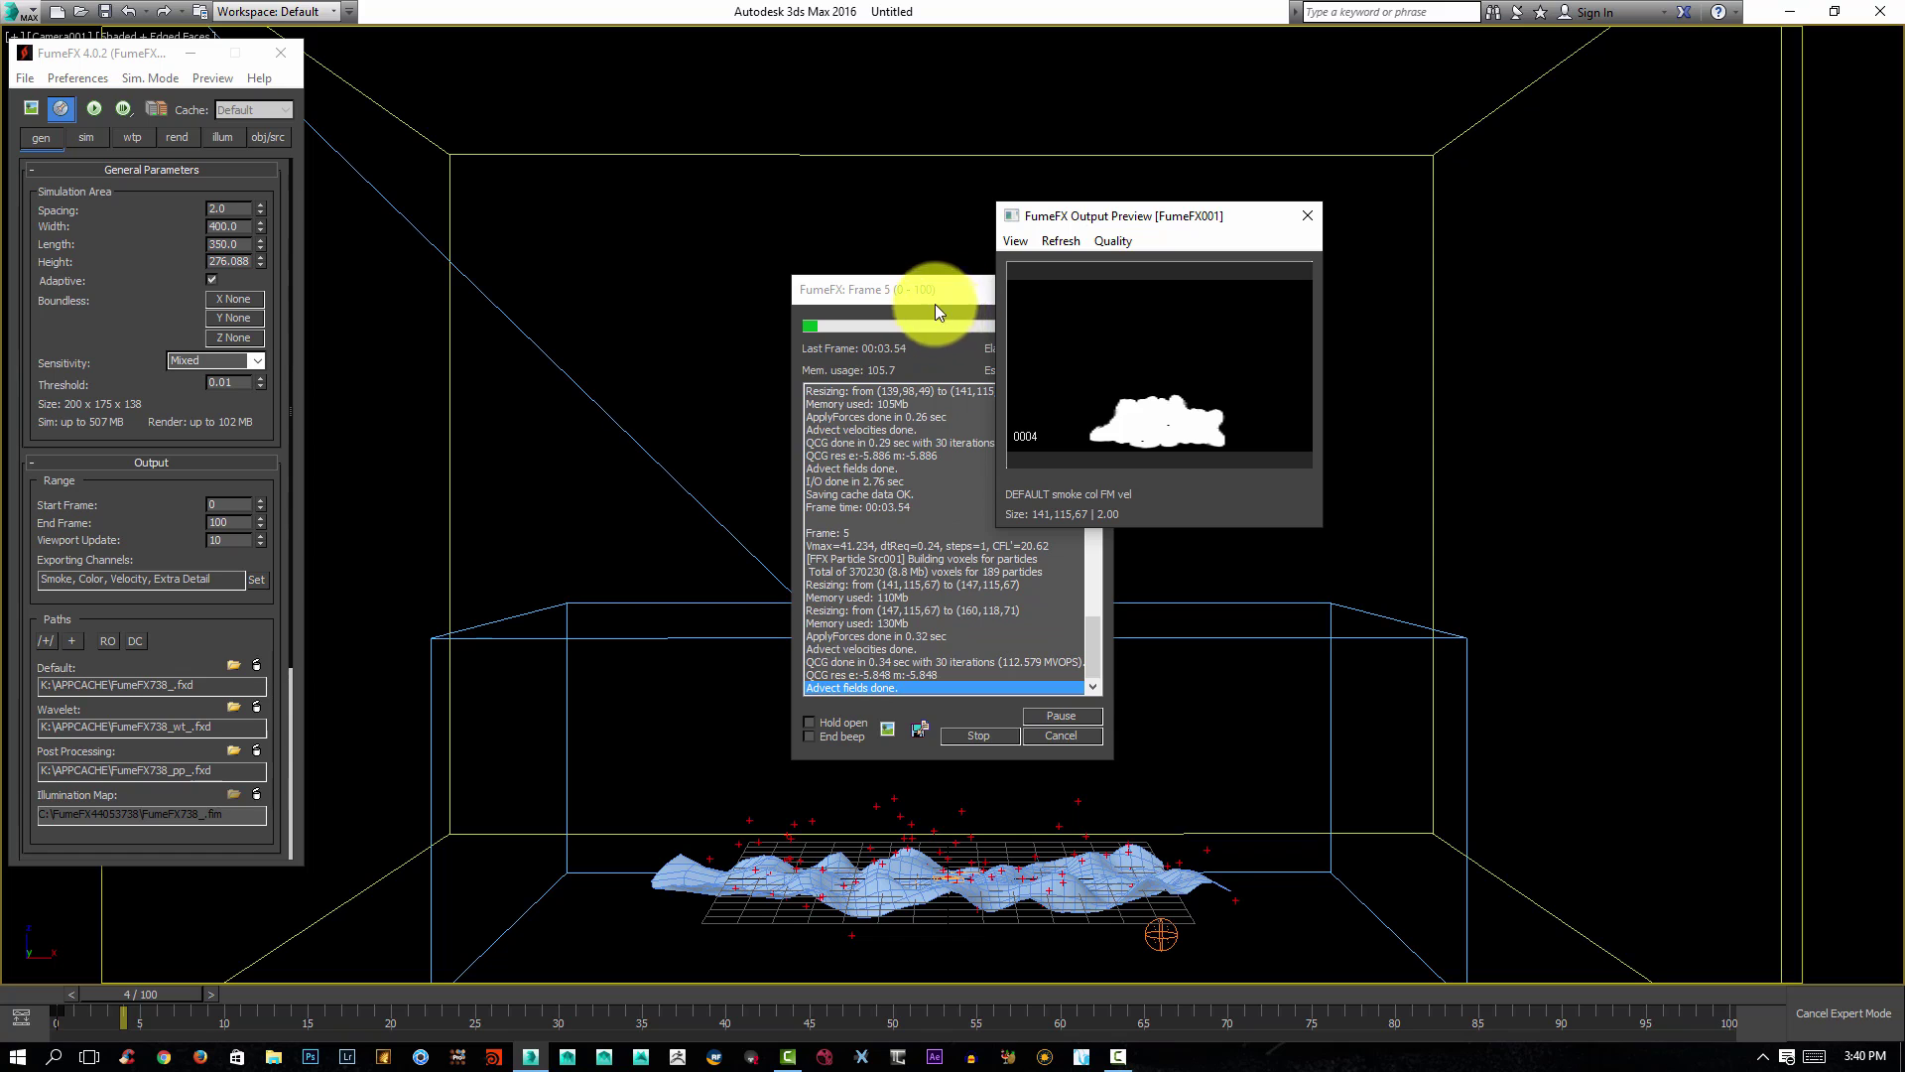
# Turn on Atmosphere Shadows in the target directional light's shadow parameters, deselect the light and hide the command panel.
pyautogui.click(808, 276)
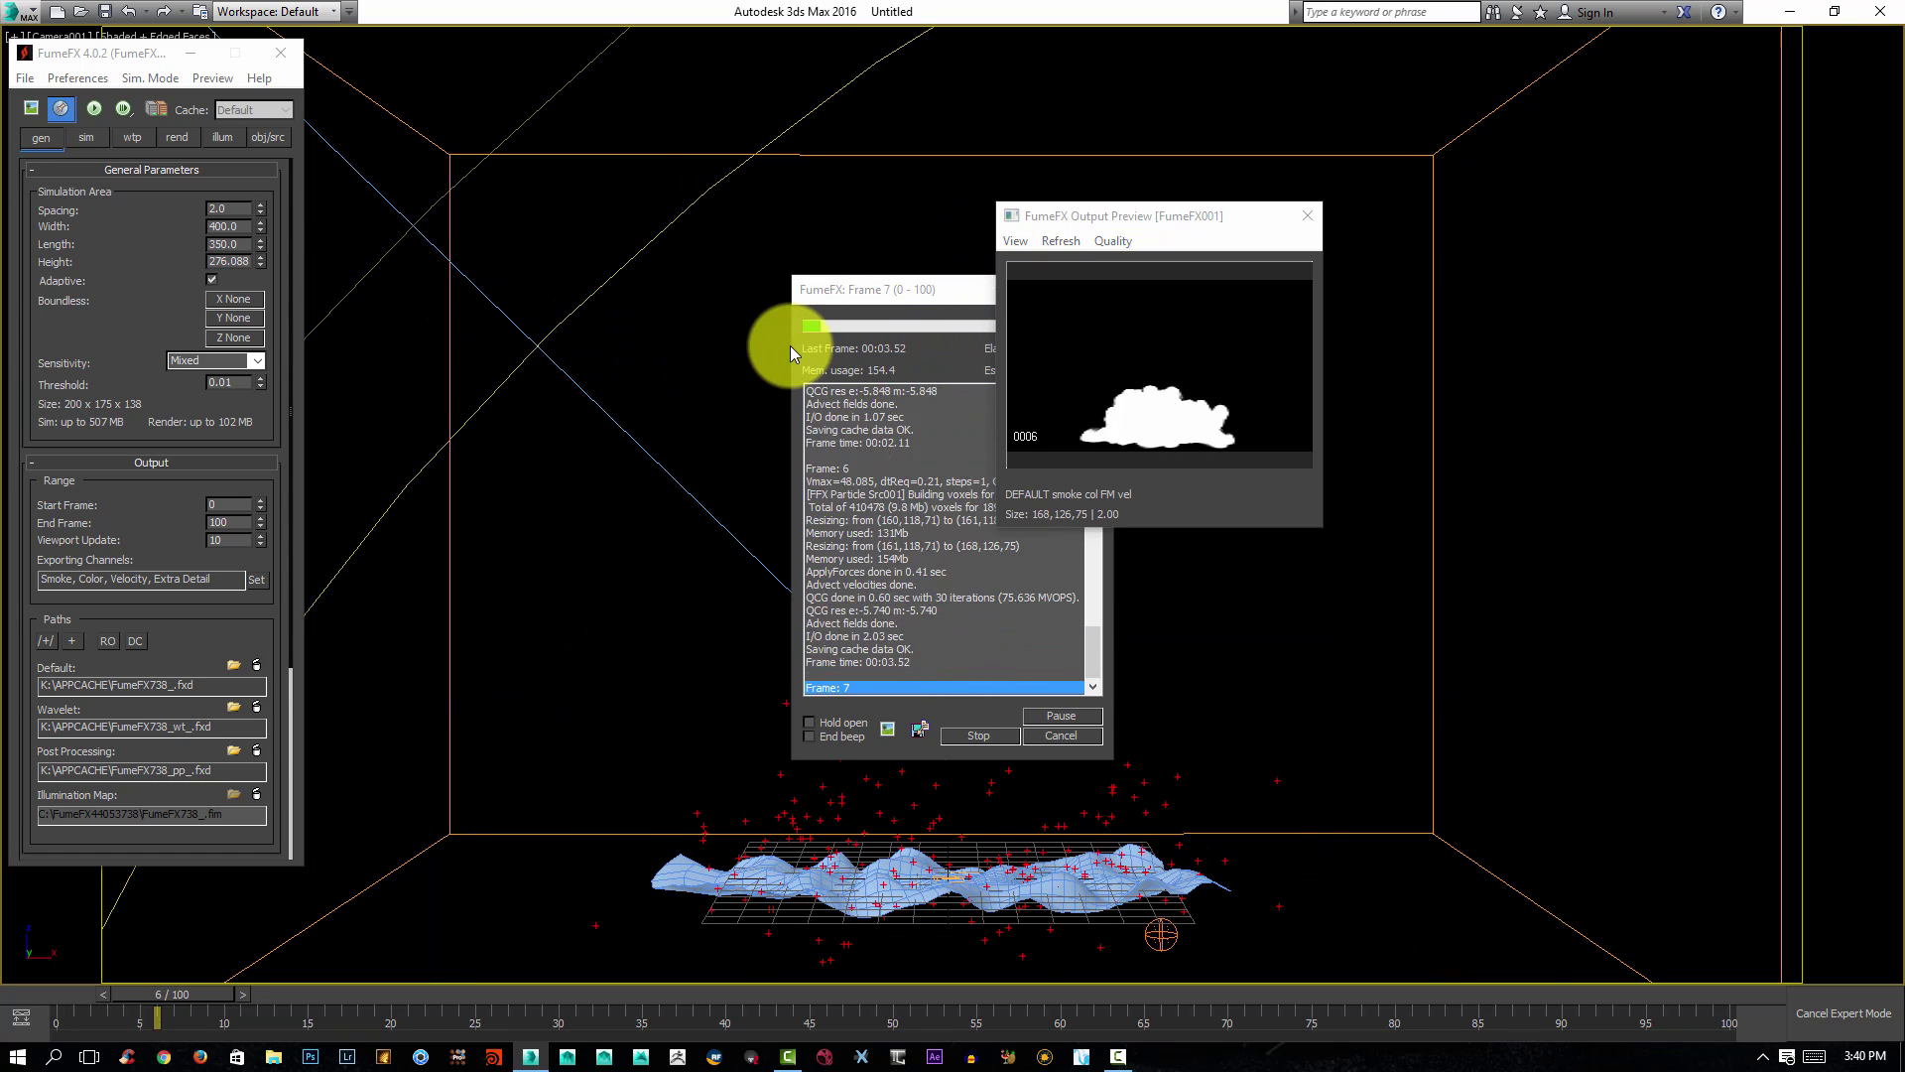
pyautogui.press('3')
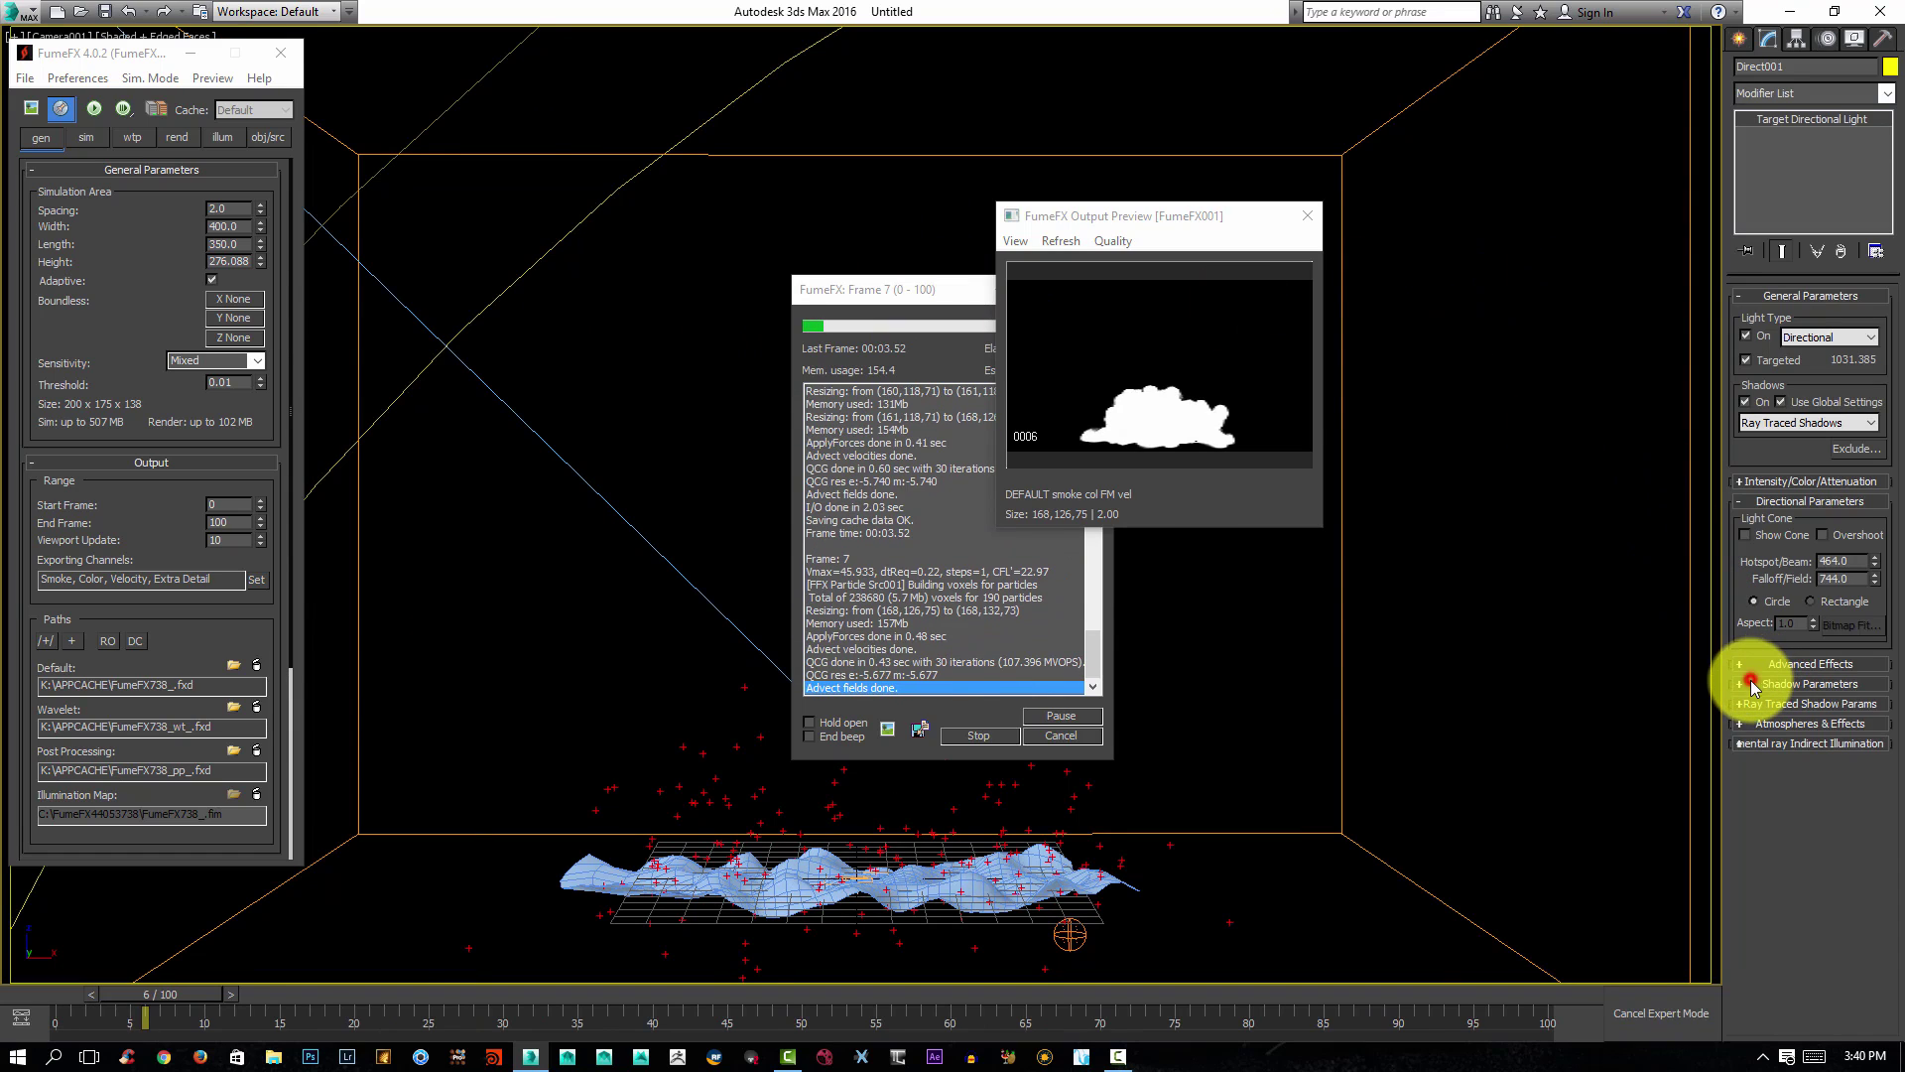
pyautogui.click(1738, 683)
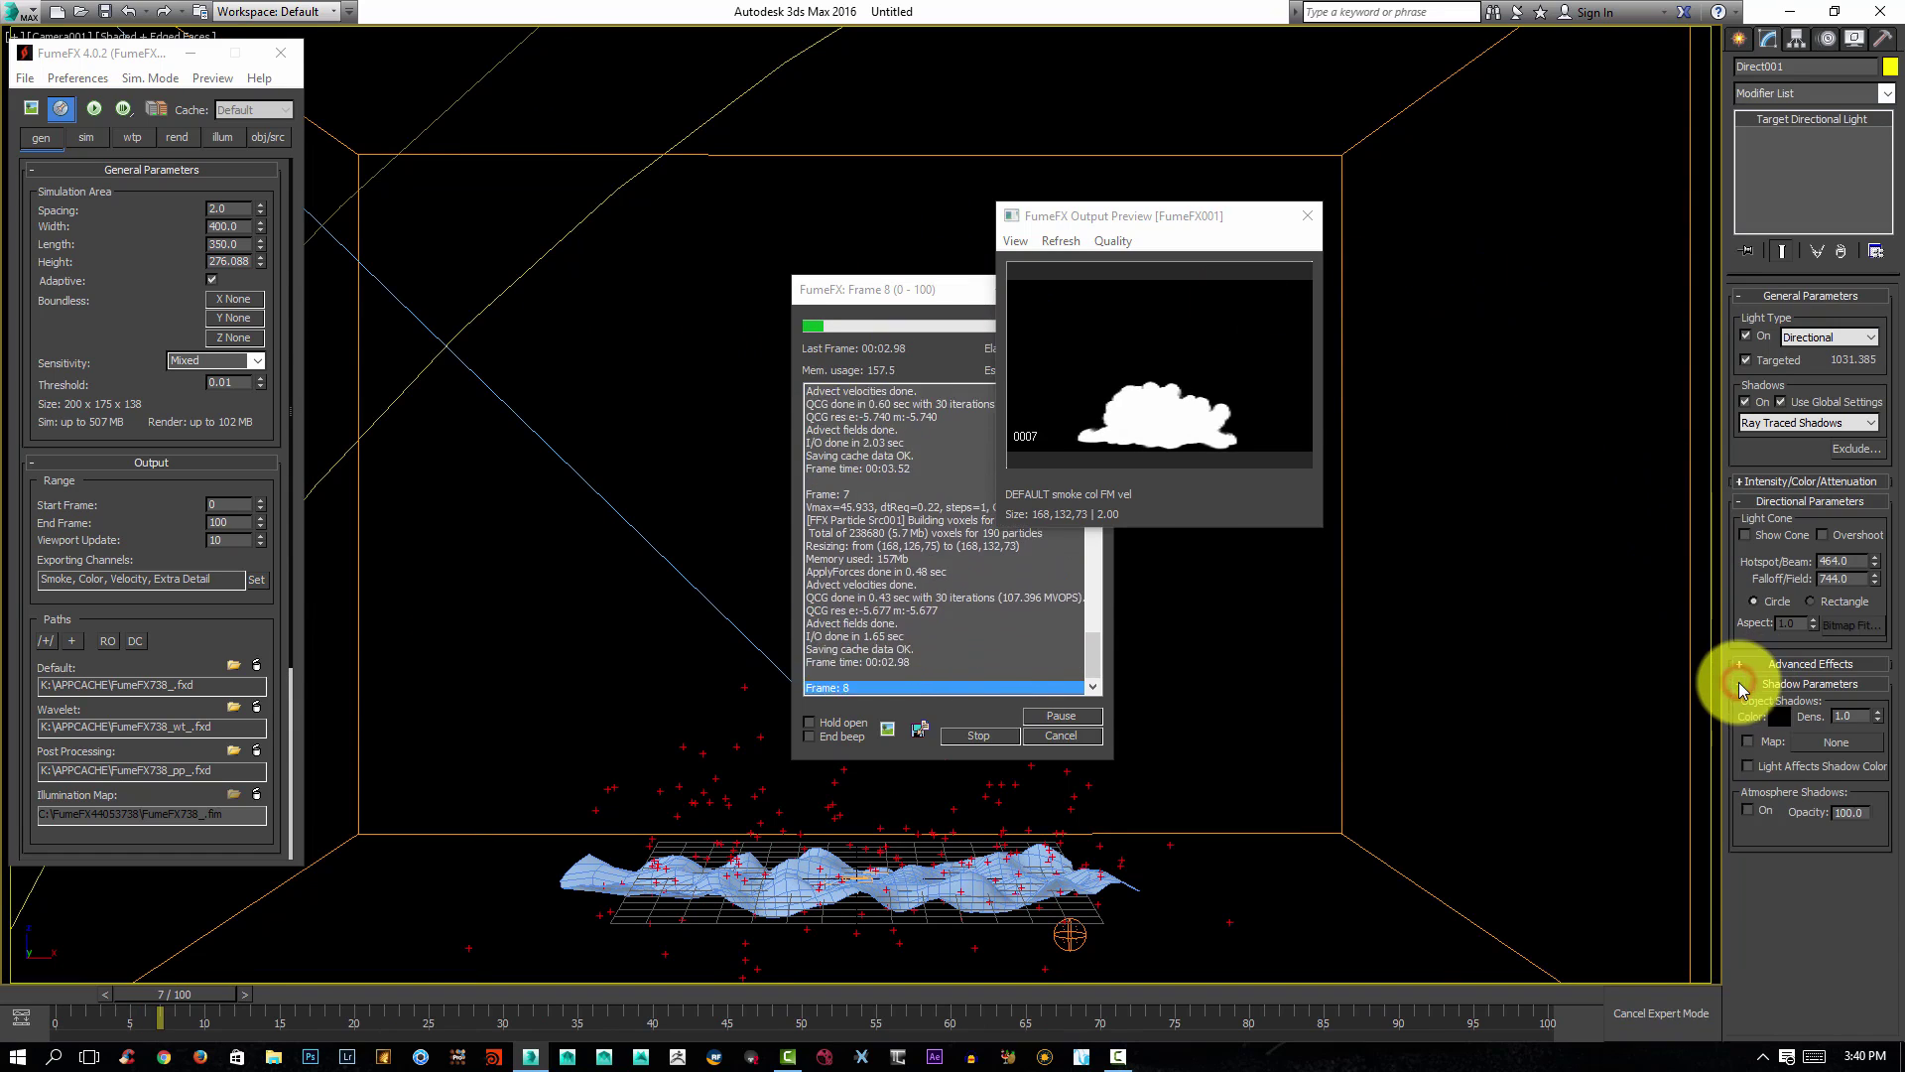
pyautogui.click(1747, 810)
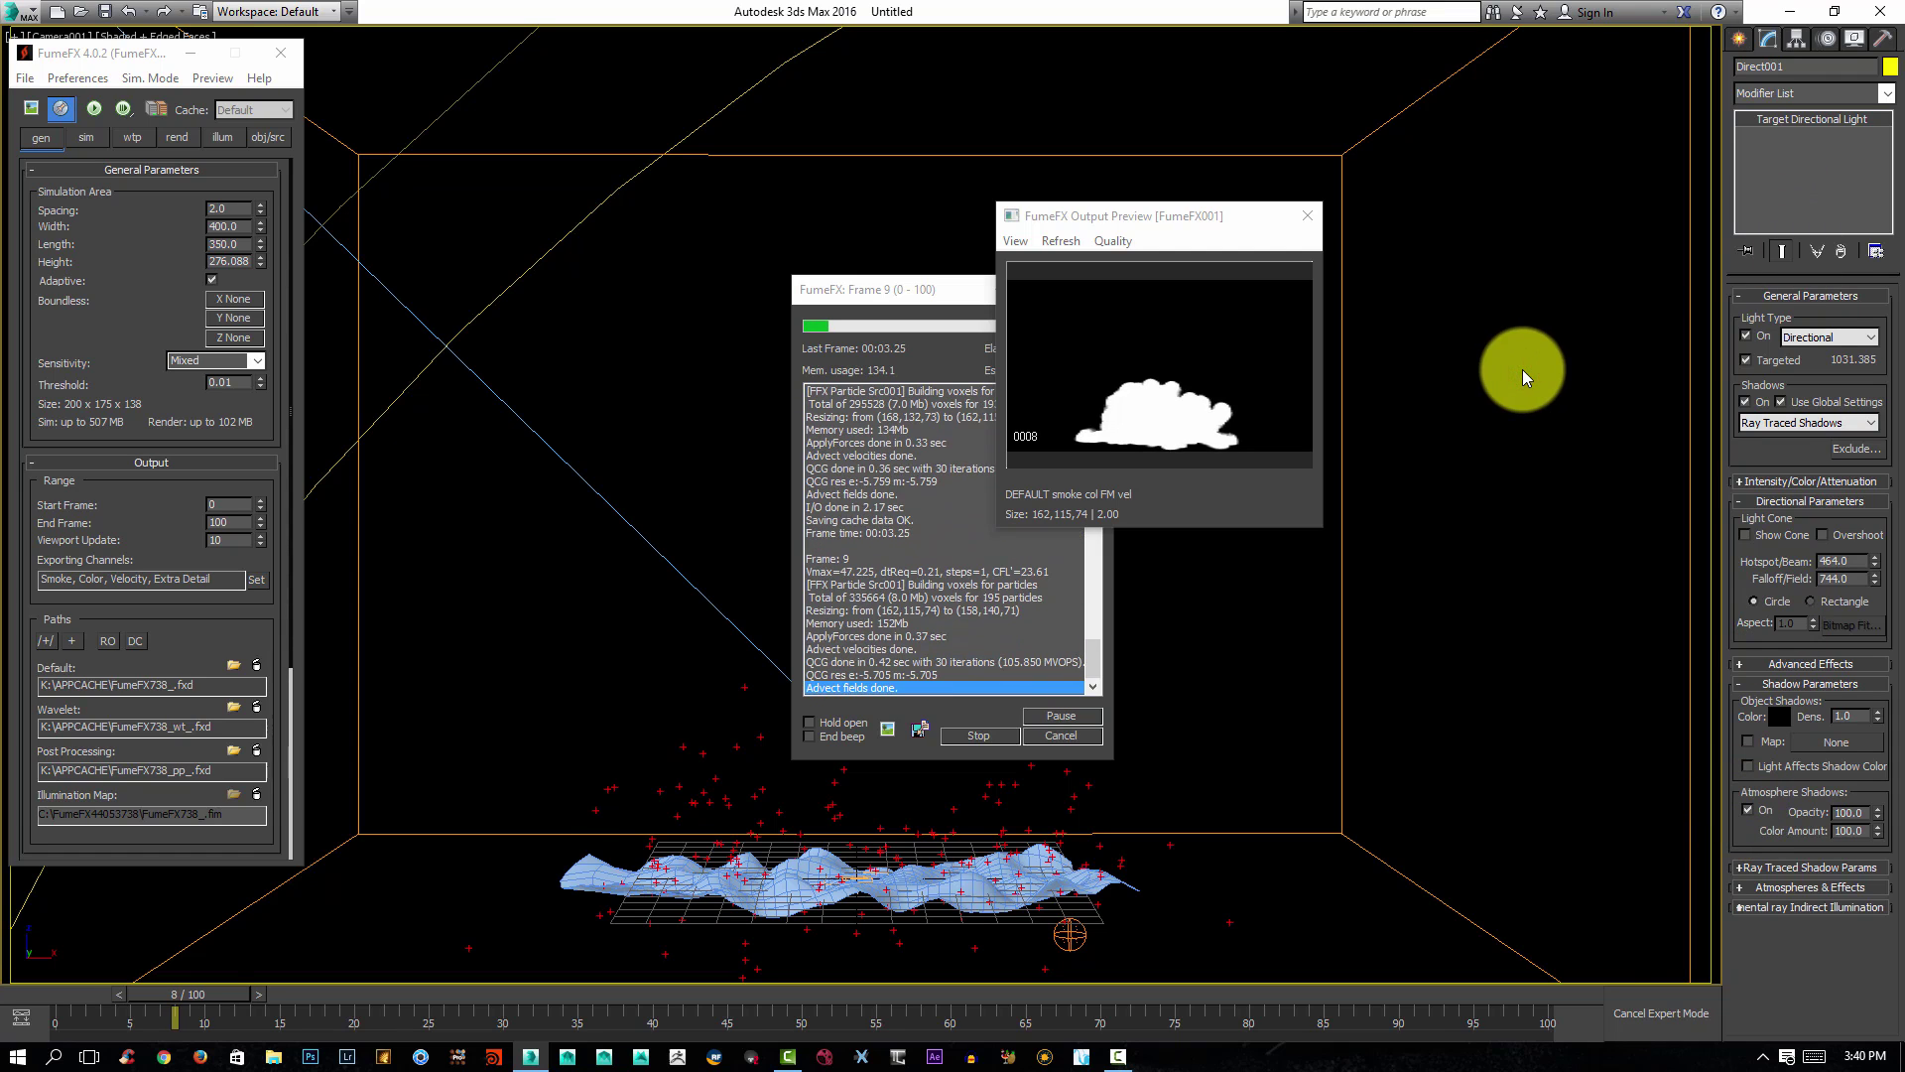
pyautogui.click(1522, 369)
pyautogui.hotkey('alt', '6')
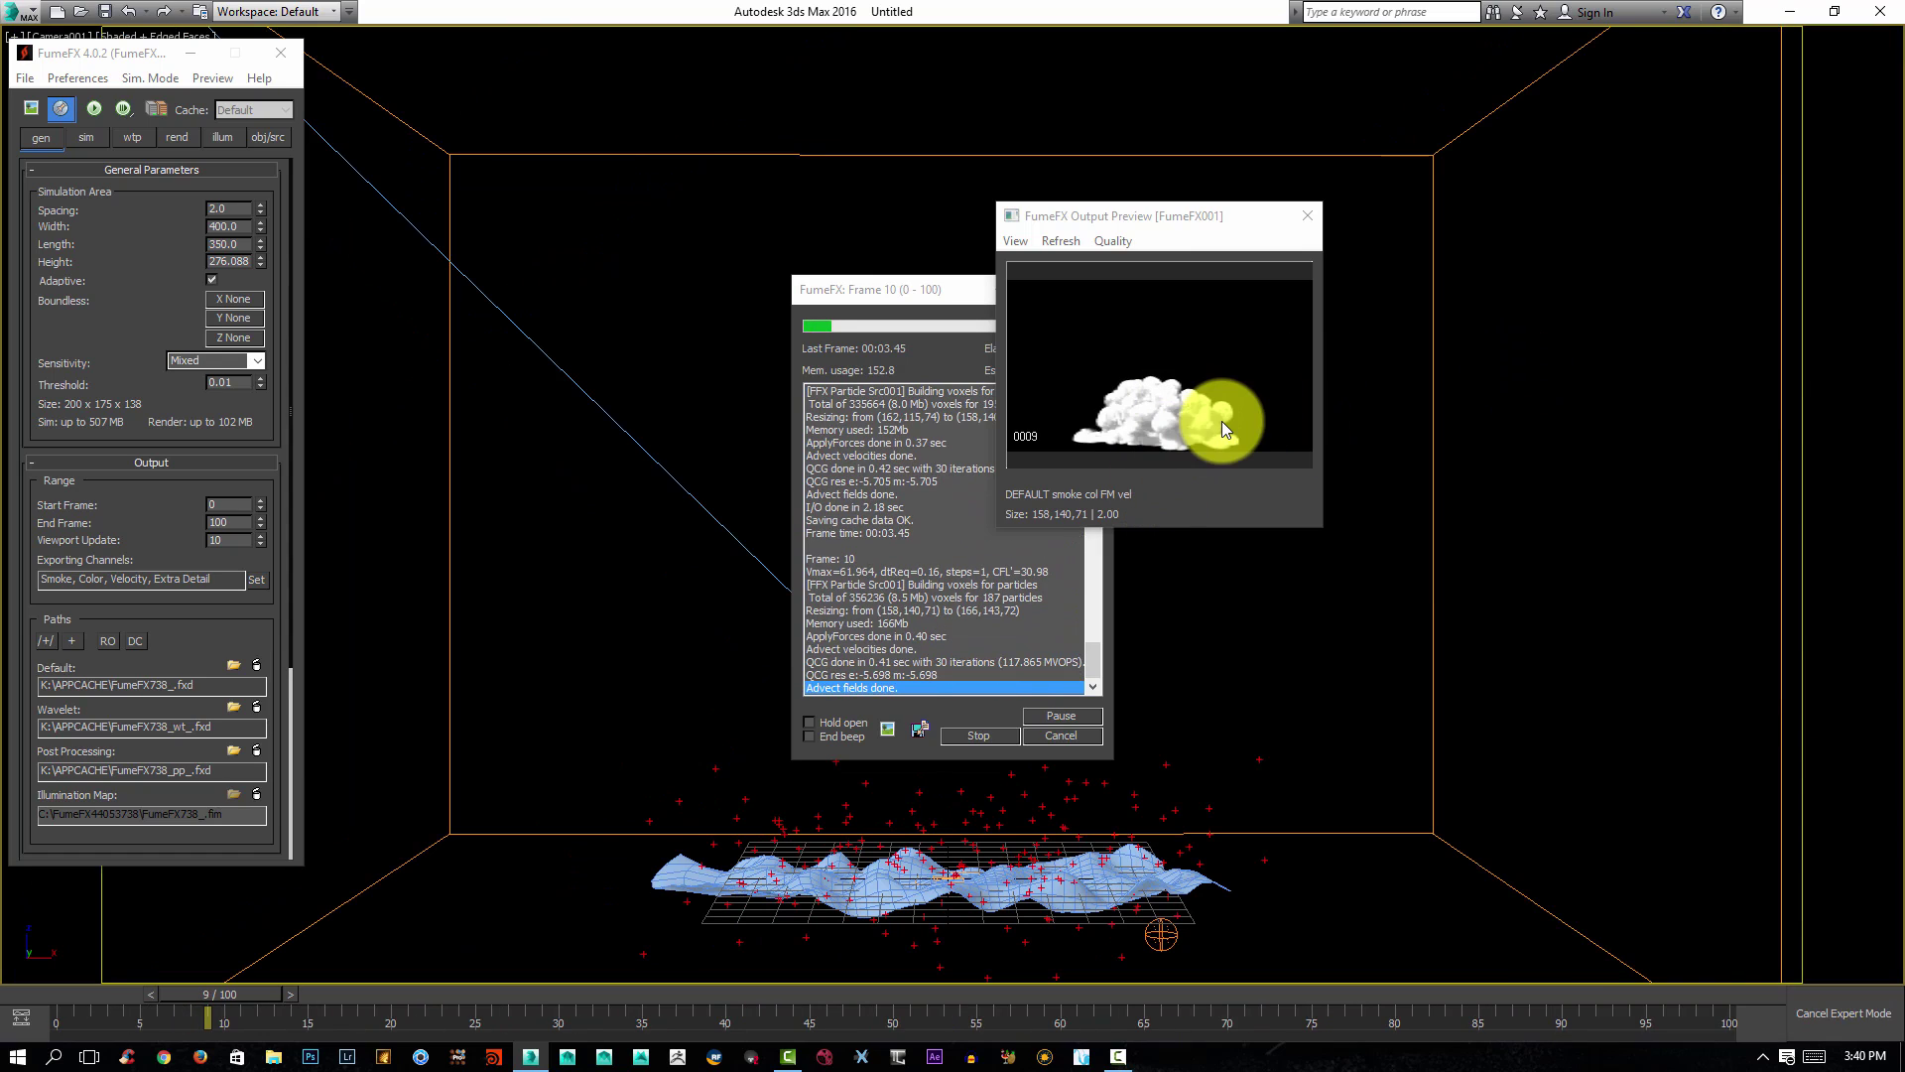
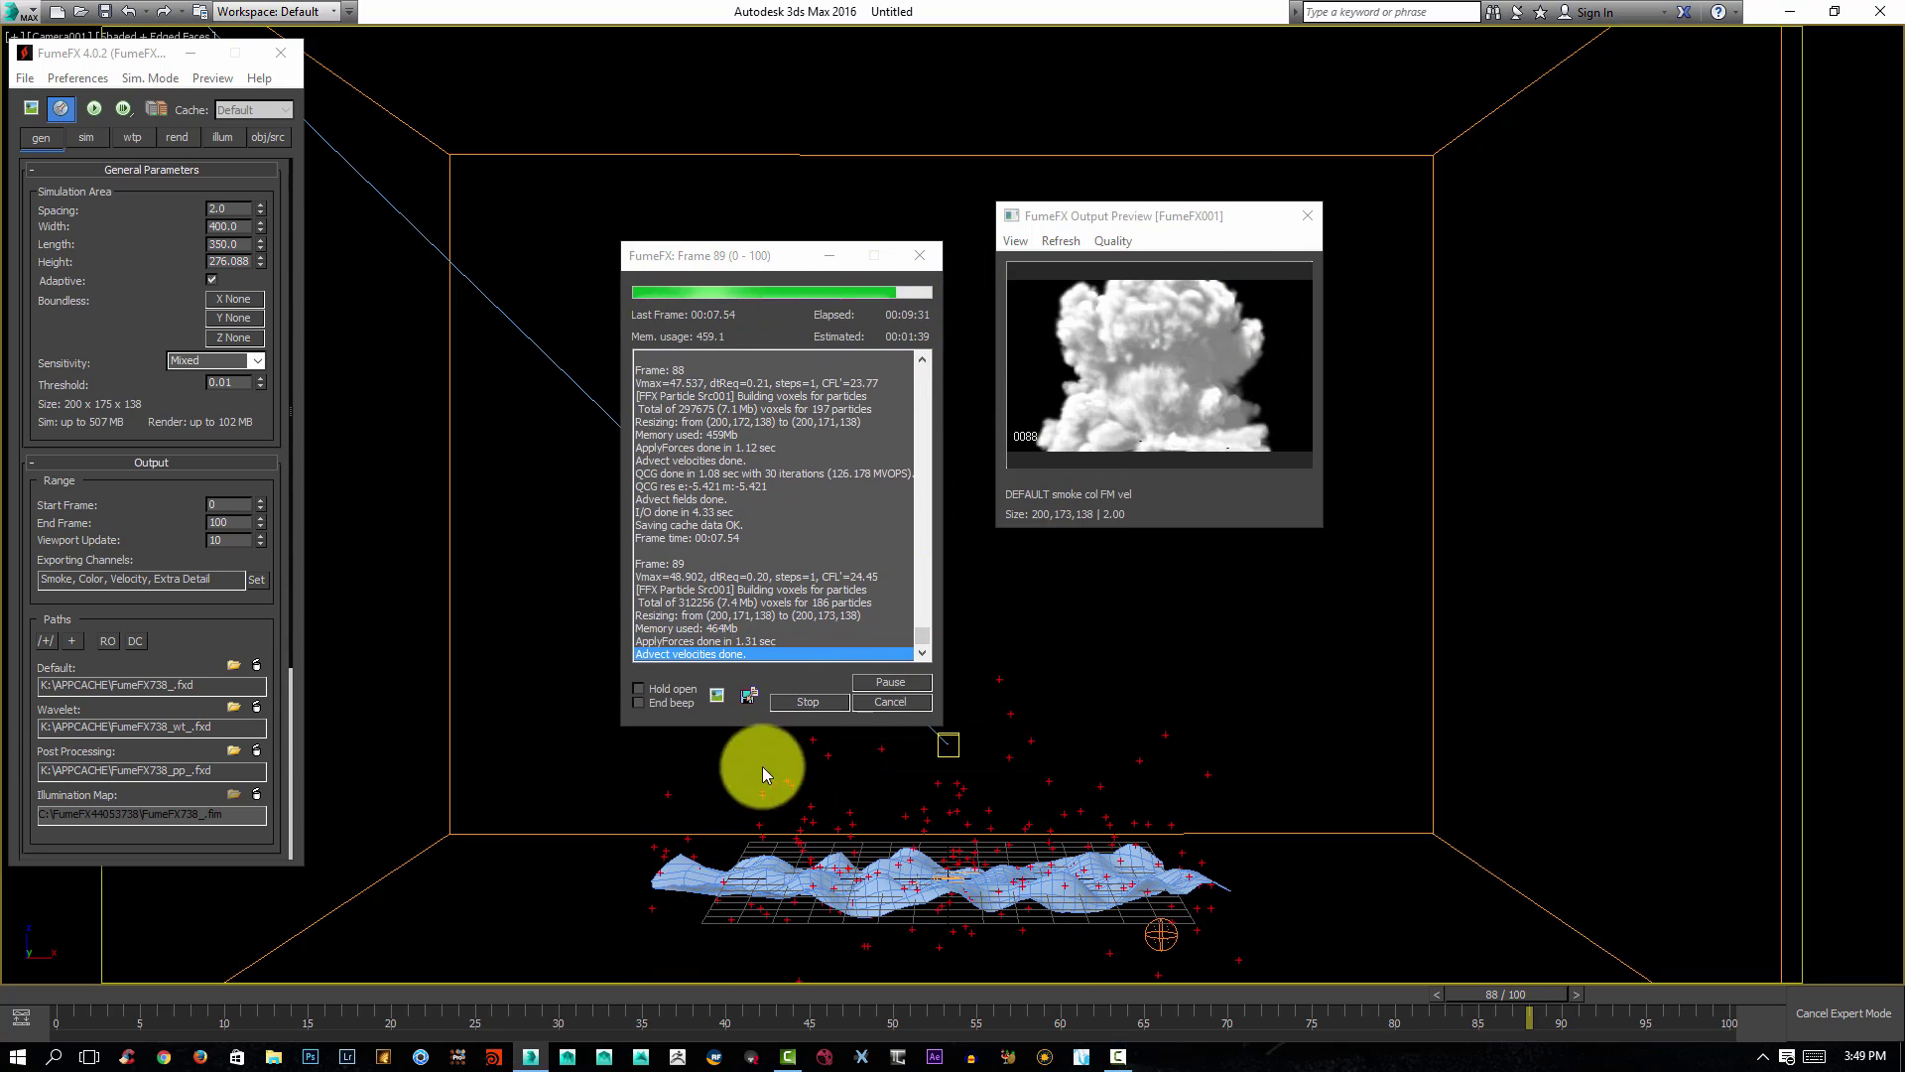
# Stop the running simulation, dismiss its progress window and move the FumeFX window clear of the viewport label.
pyautogui.click(819, 701)
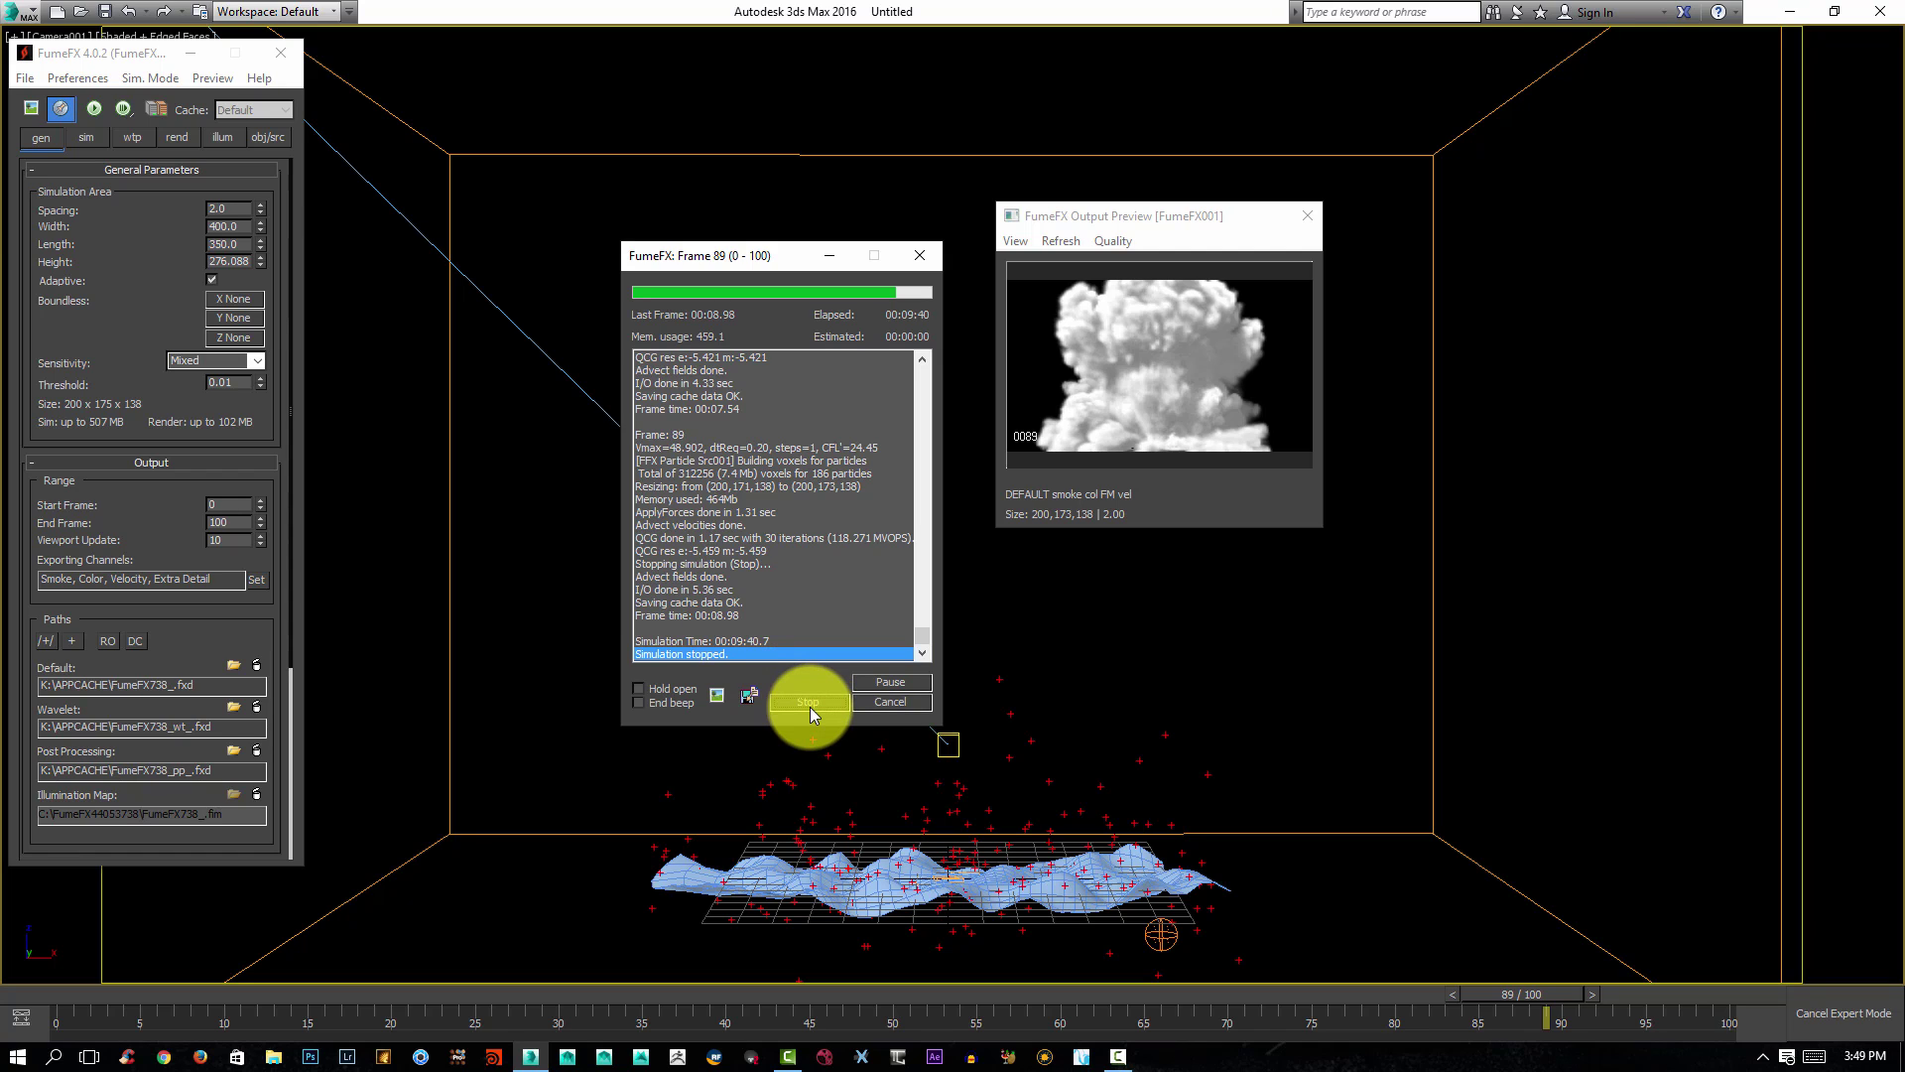
pyautogui.click(878, 703)
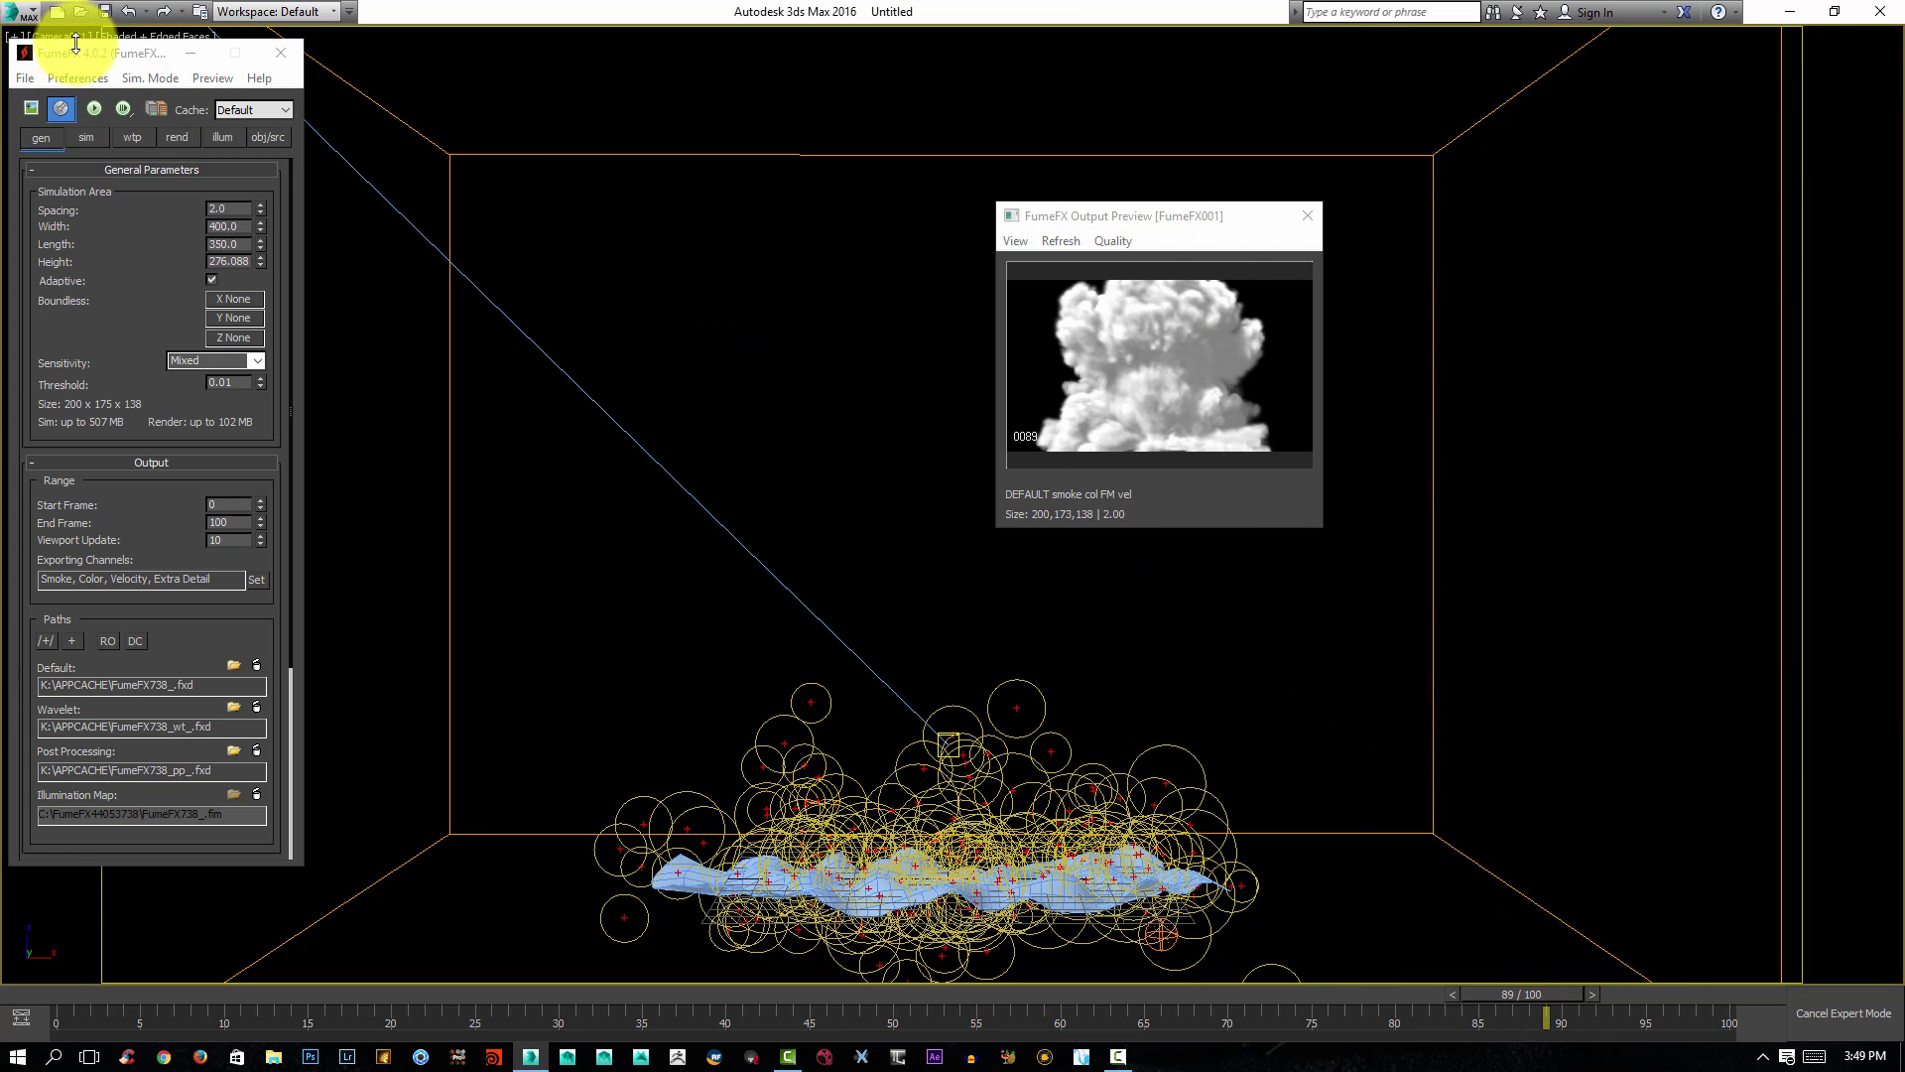
pyautogui.moveTo(74, 48); pyautogui.dragTo(83, 92)
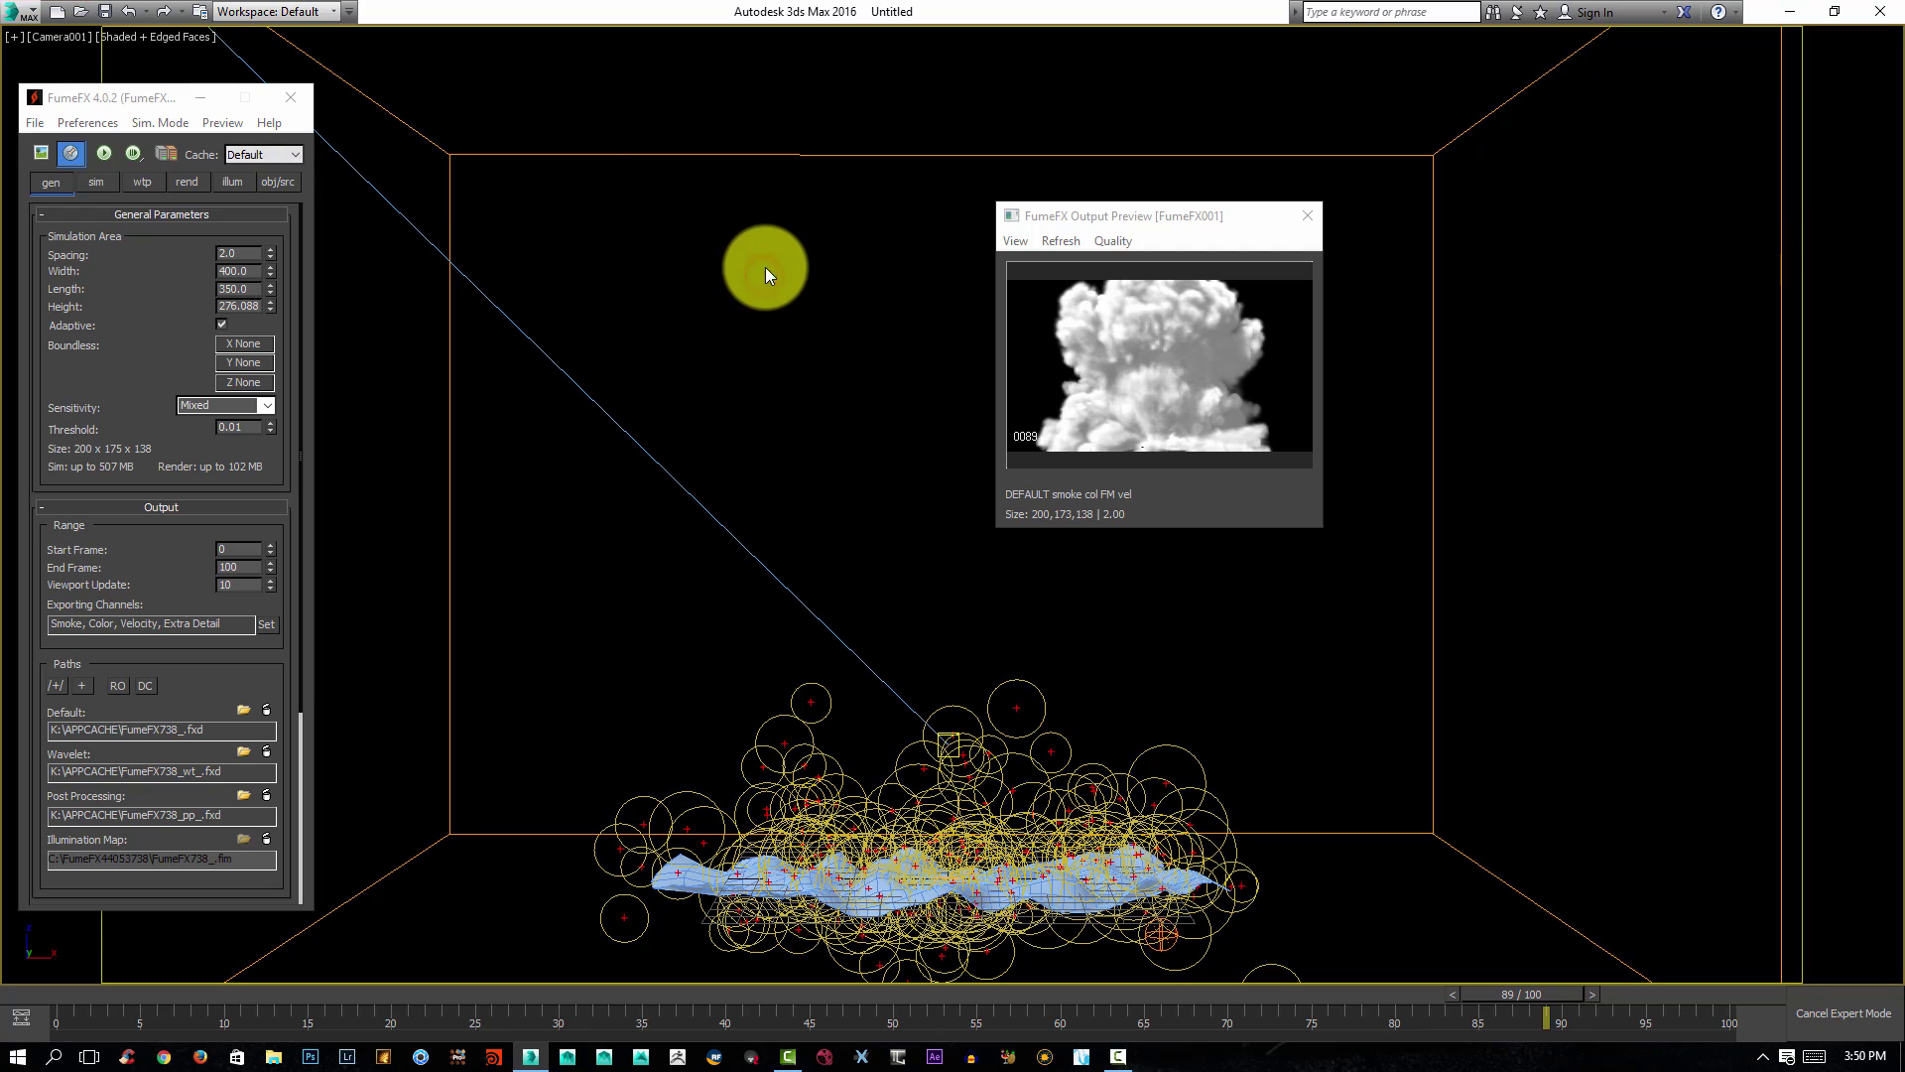
# Examine the simulated smoke from other angles in the perspective view and at earlier frames, ending in the camera view at frame 60.
pyautogui.press('p')
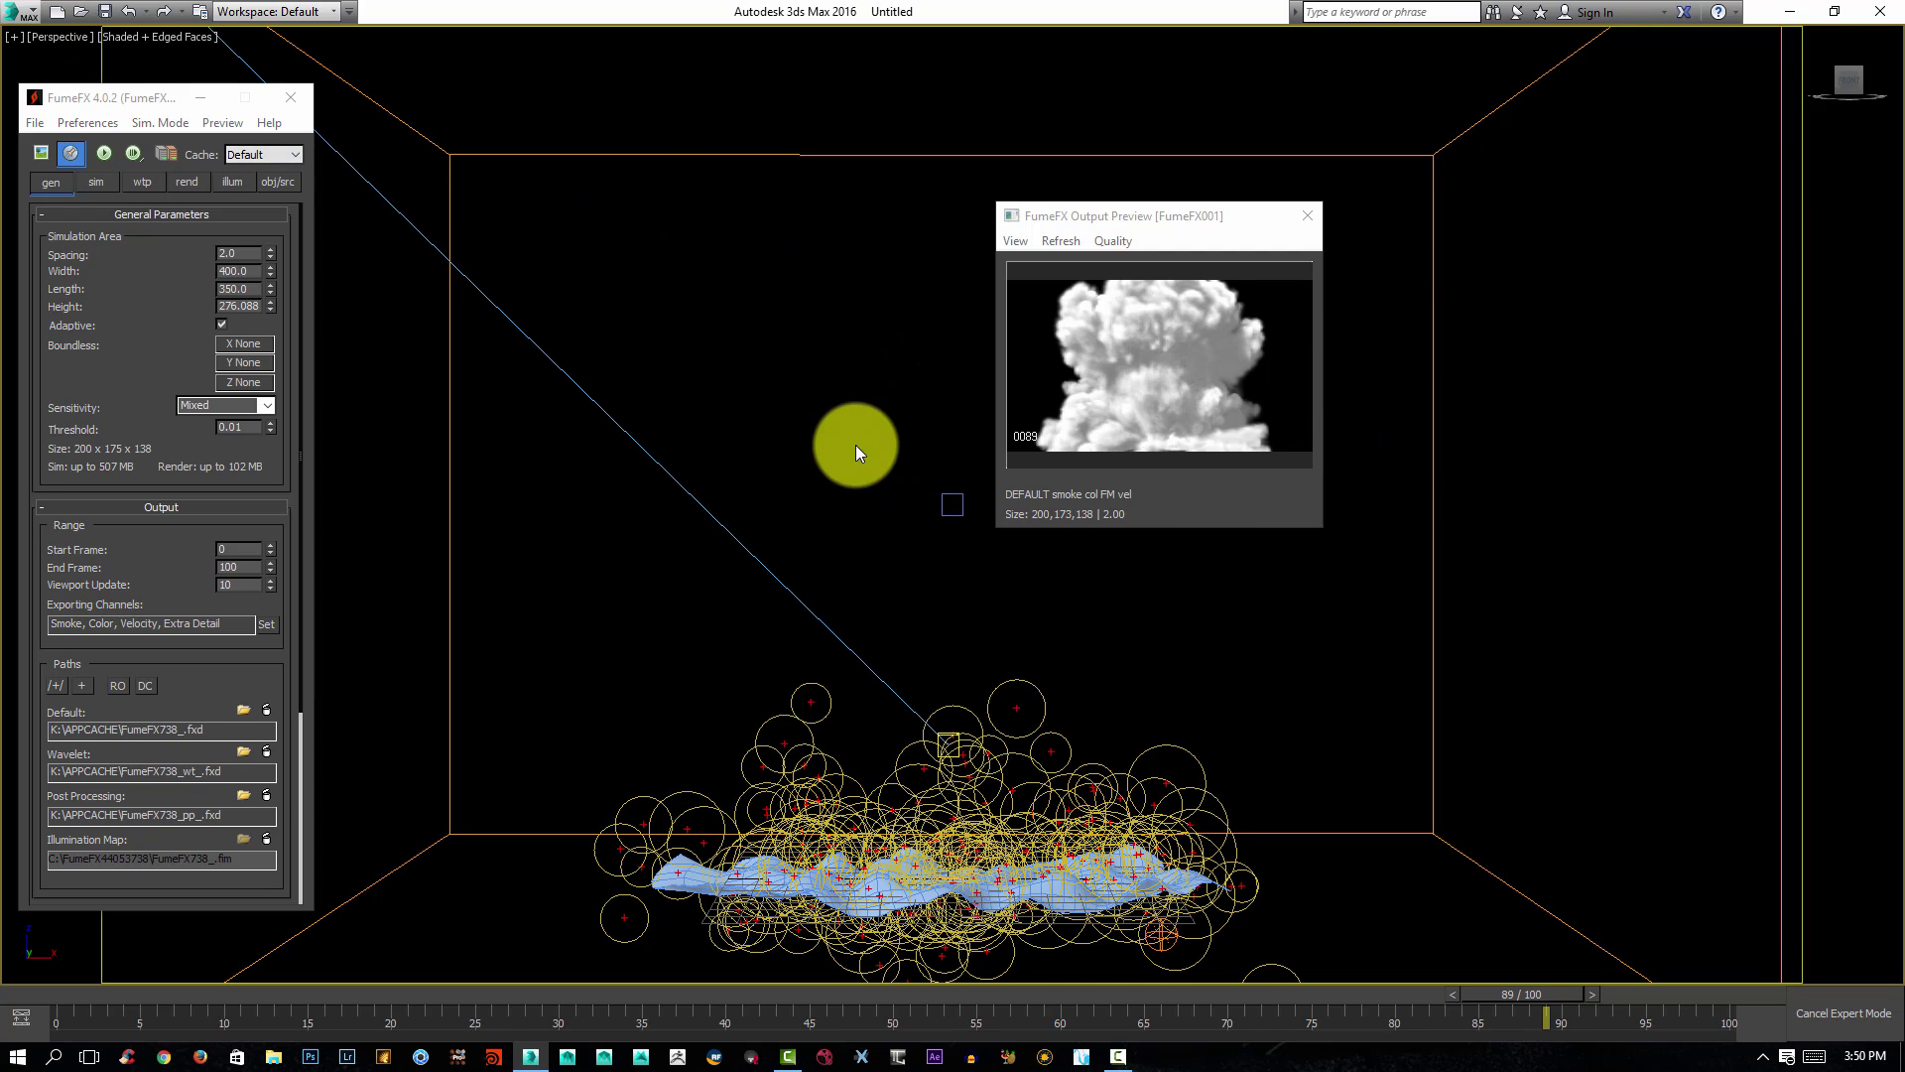
pyautogui.moveTo(855, 445); pyautogui.dragTo(870, 573, button='middle')
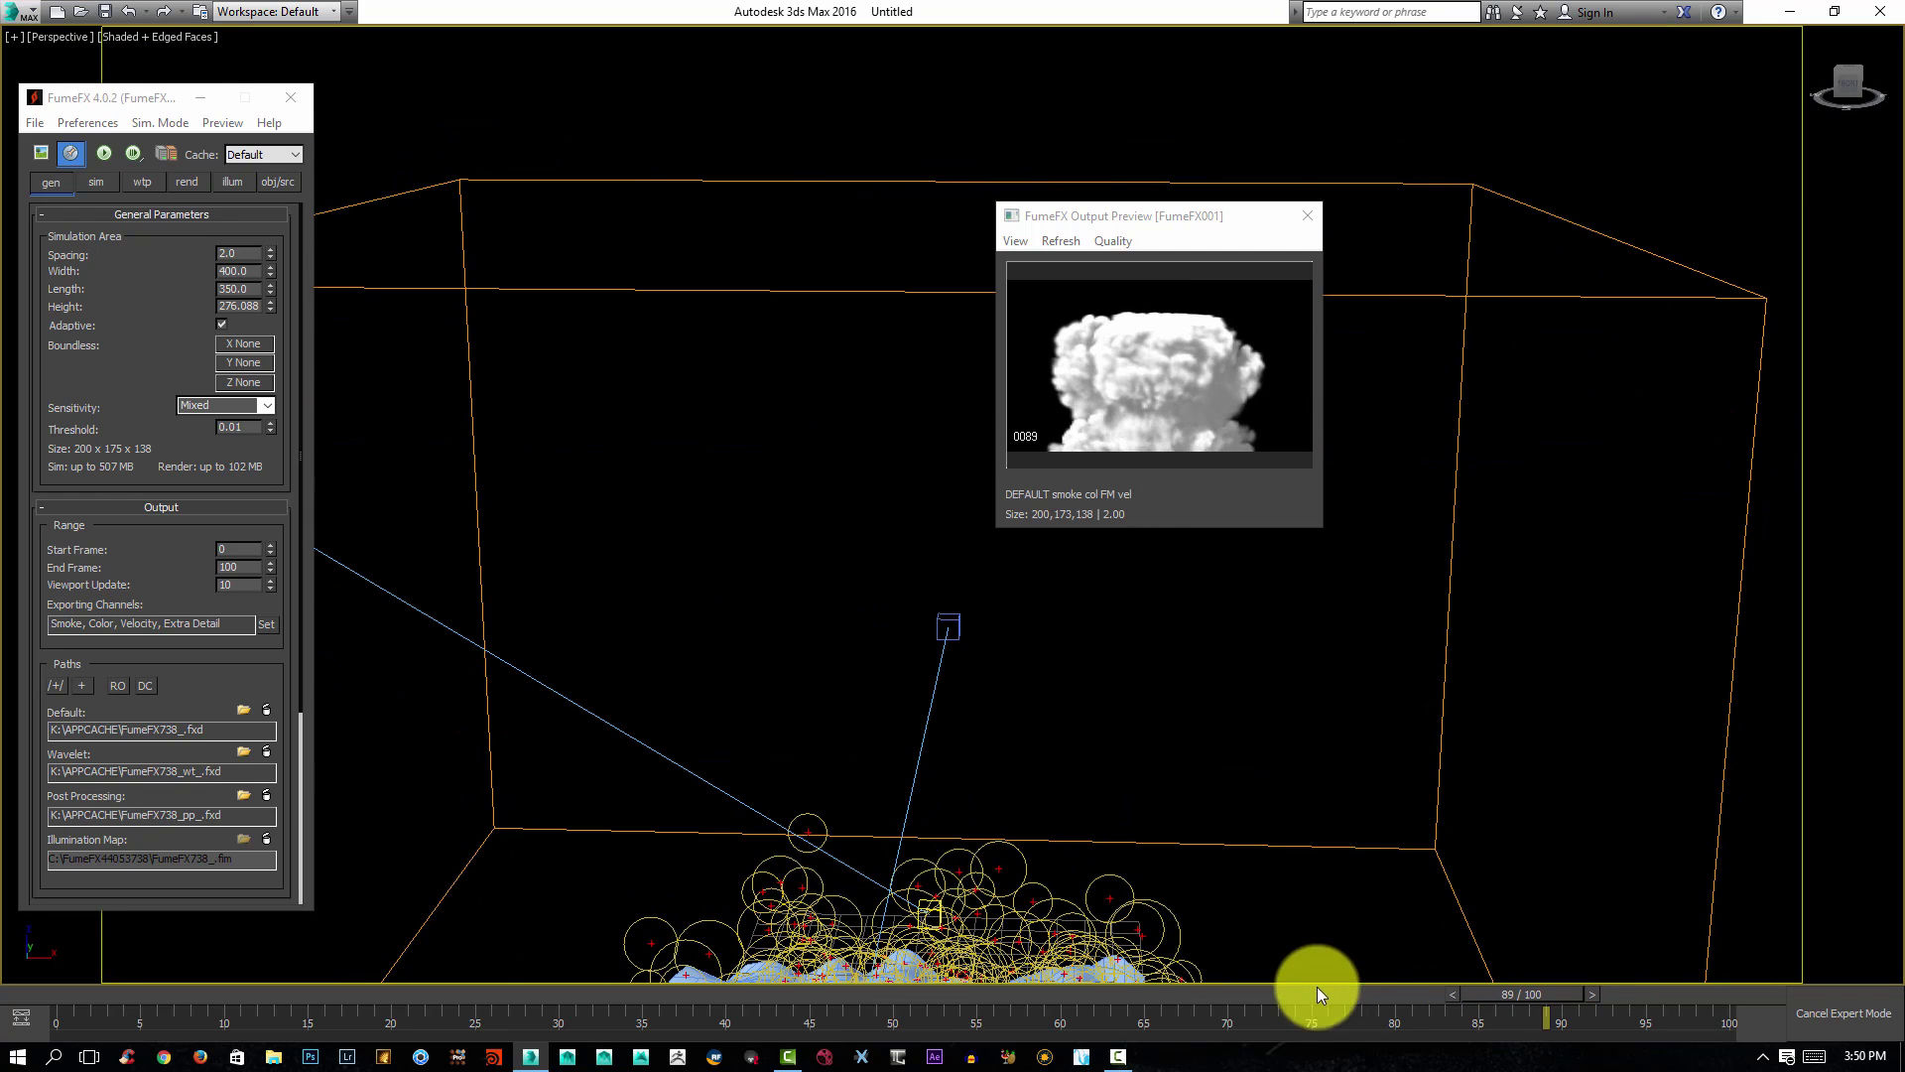
pyautogui.click(1224, 990)
pyautogui.keyDown('alt'); pyautogui.moveTo(1152, 508); pyautogui.dragTo(1254, 491, button='middle'); pyautogui.keyUp('alt')
pyautogui.click(1068, 995)
pyautogui.press('c')
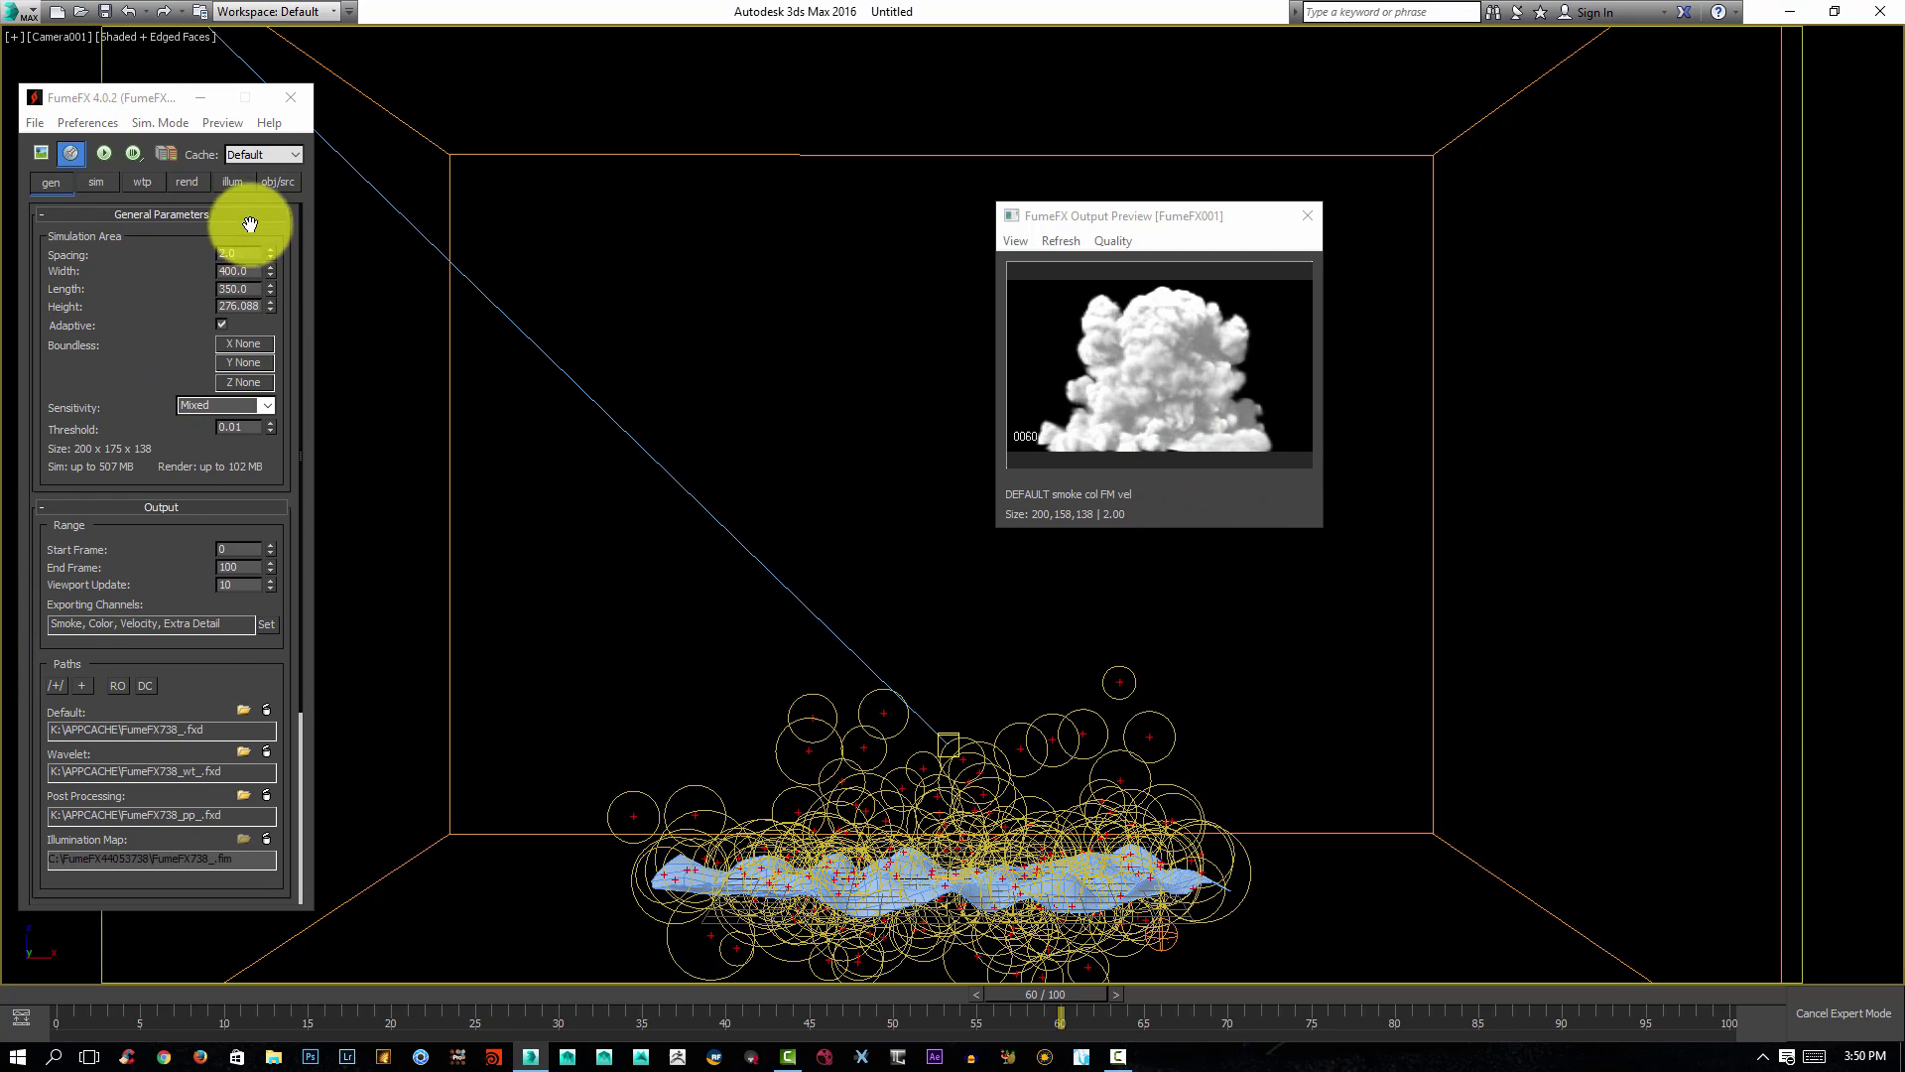
# Show the FumeFX rendering parameters and launch the Asset Browser utility, accepting its content notice.
pyautogui.click(188, 181)
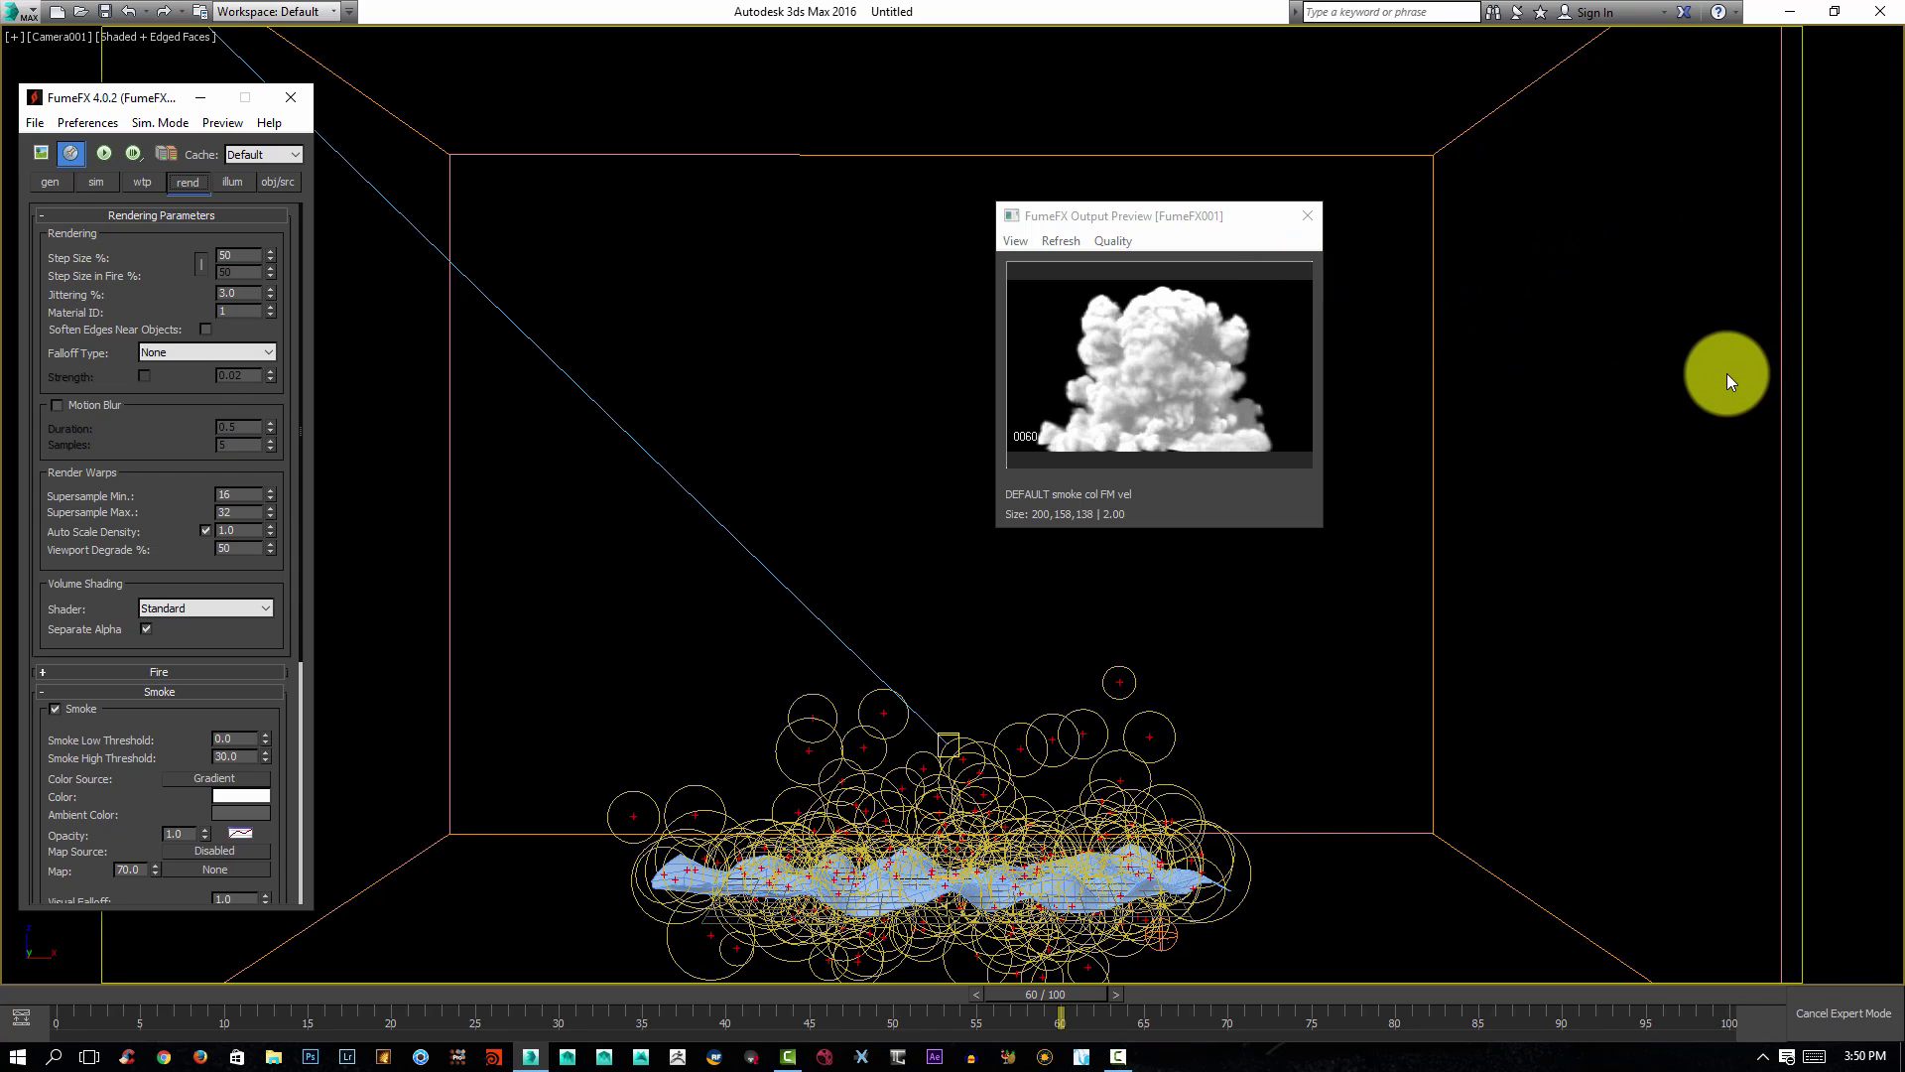
pyautogui.press('3')
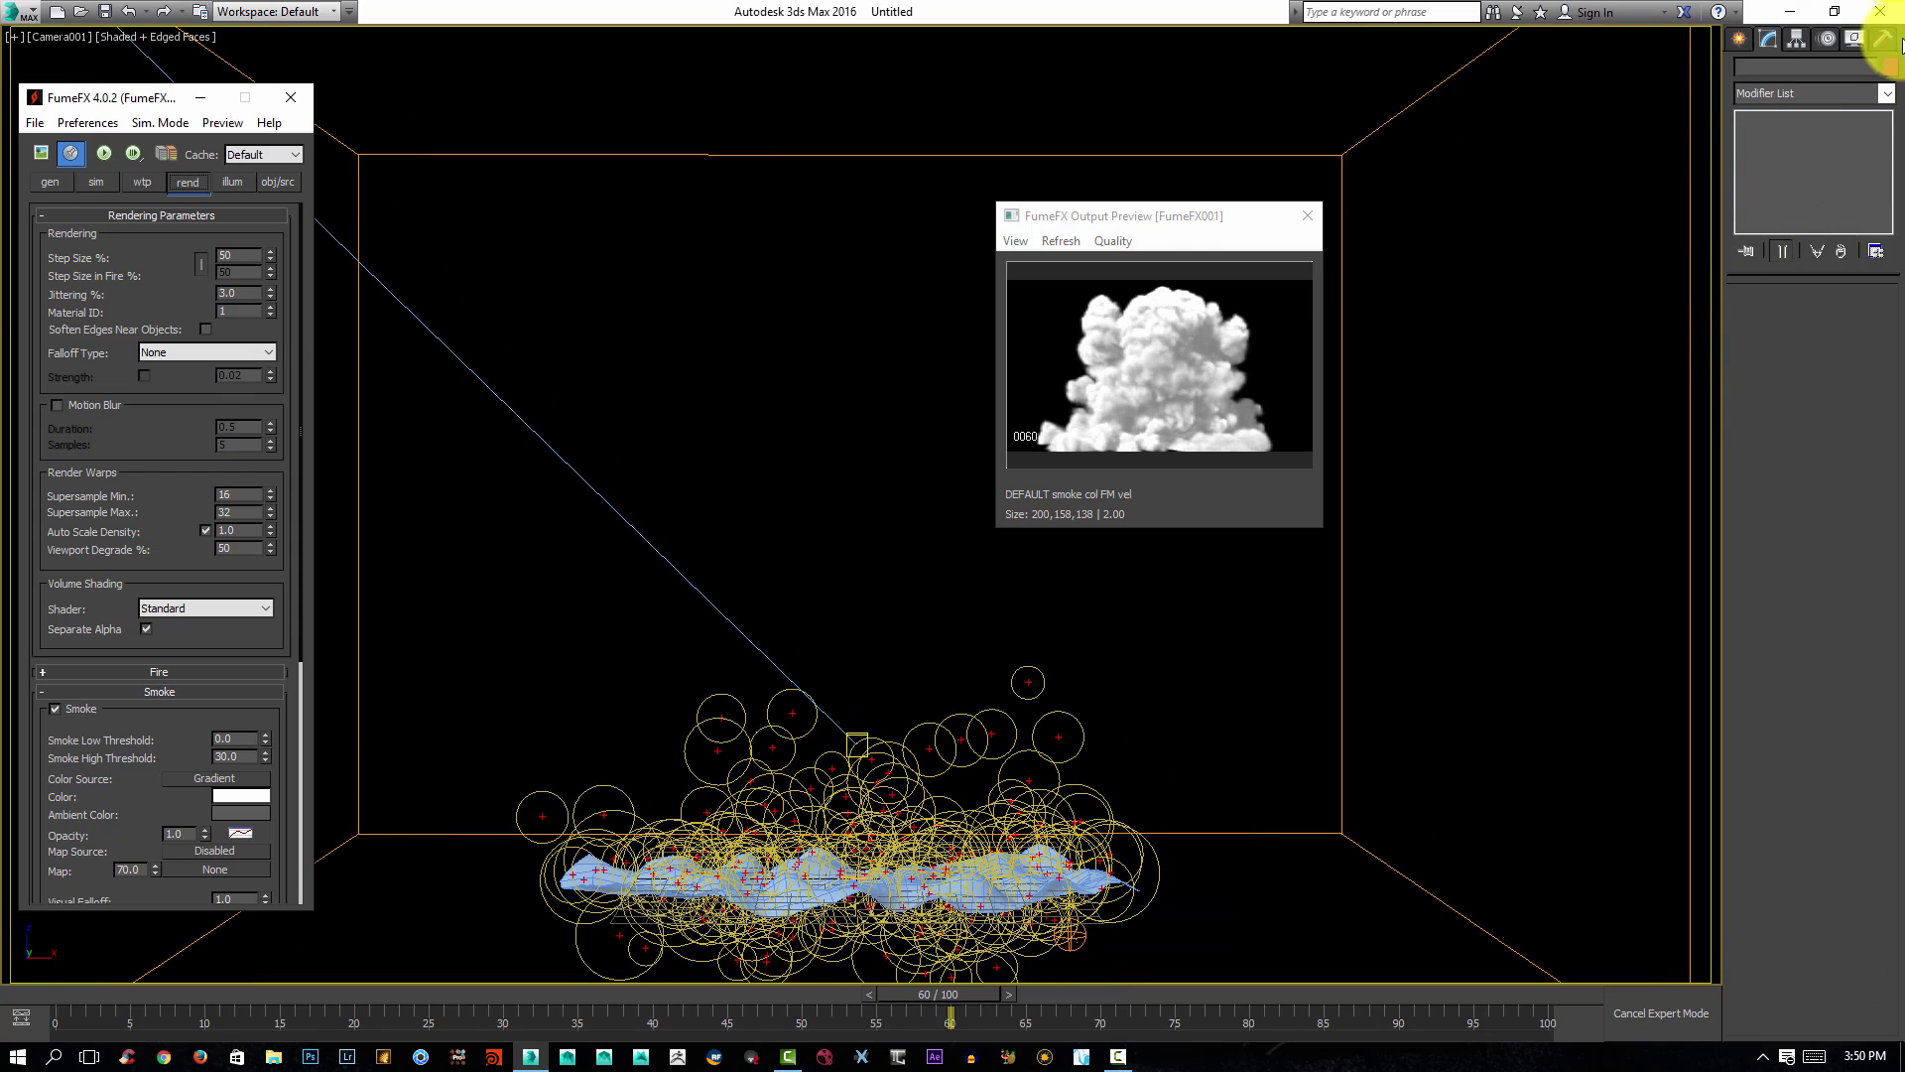
pyautogui.click(1881, 40)
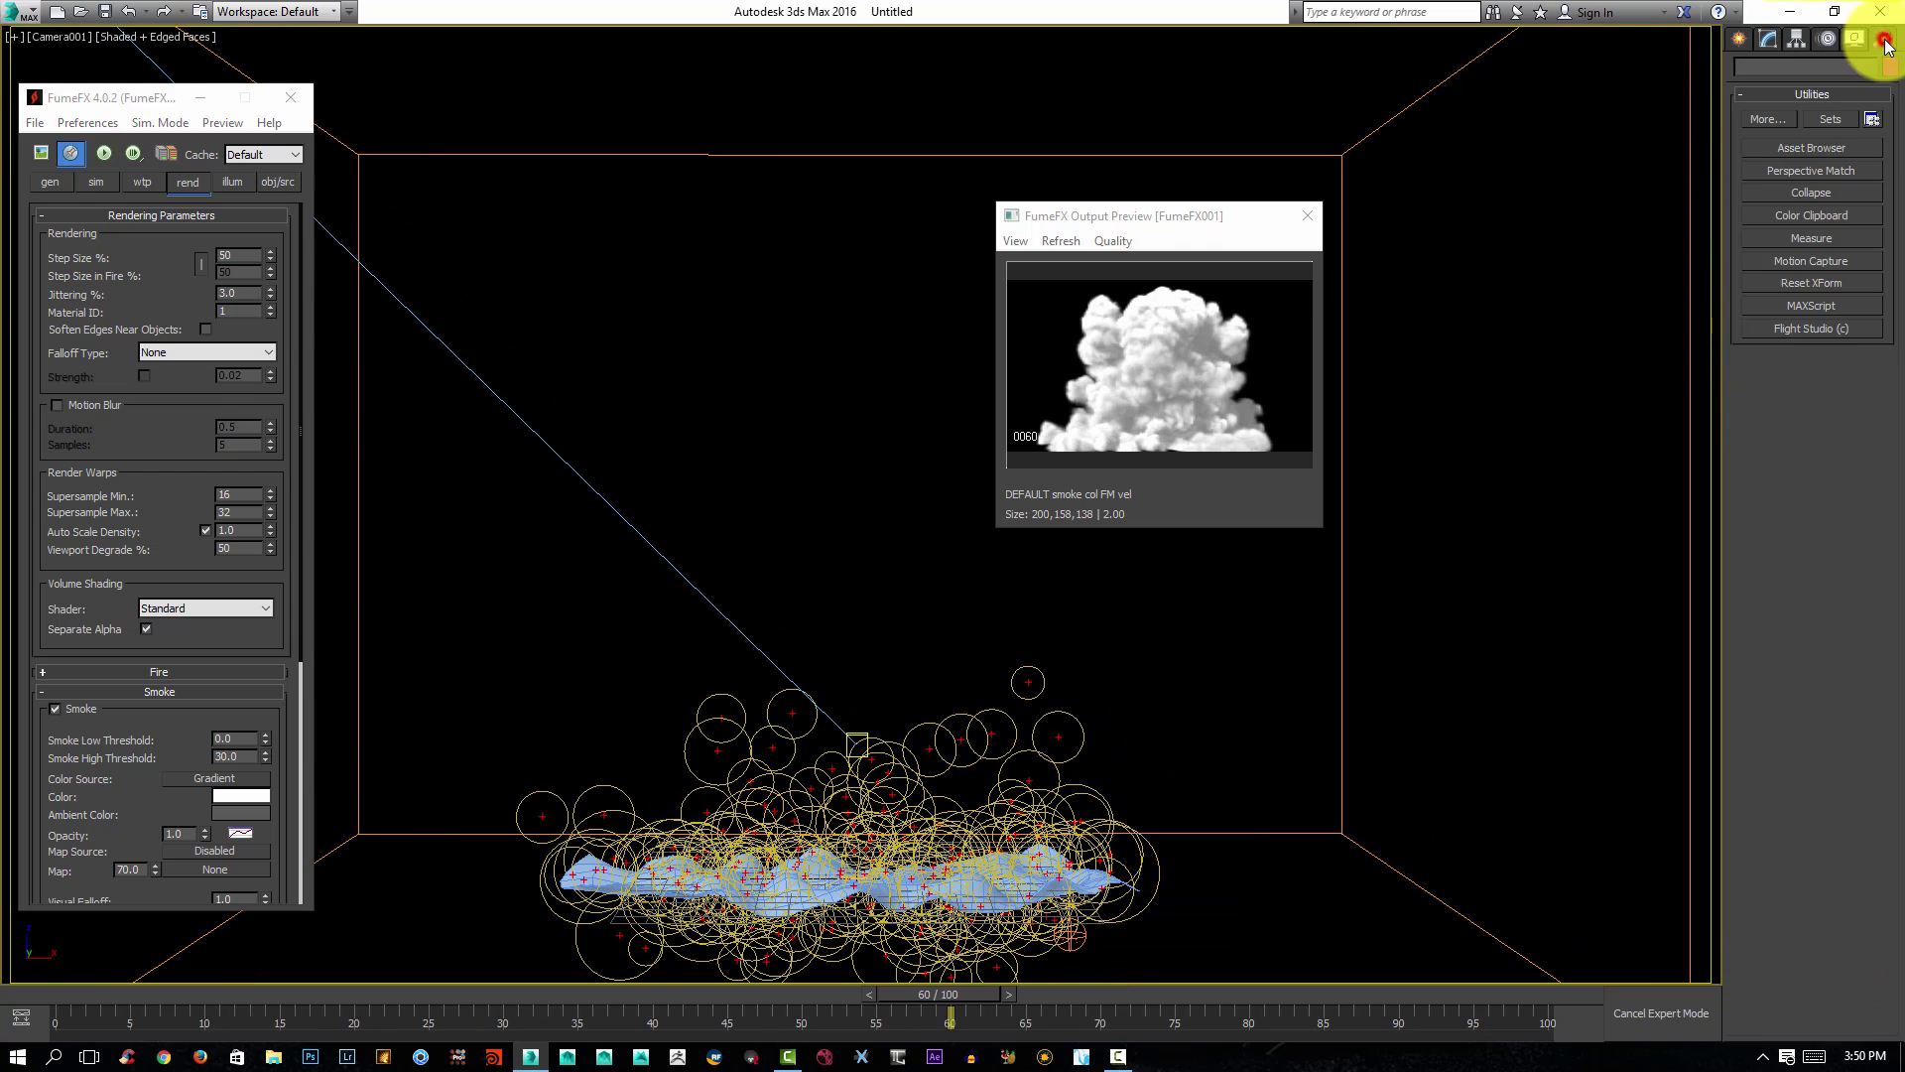
pyautogui.click(1818, 145)
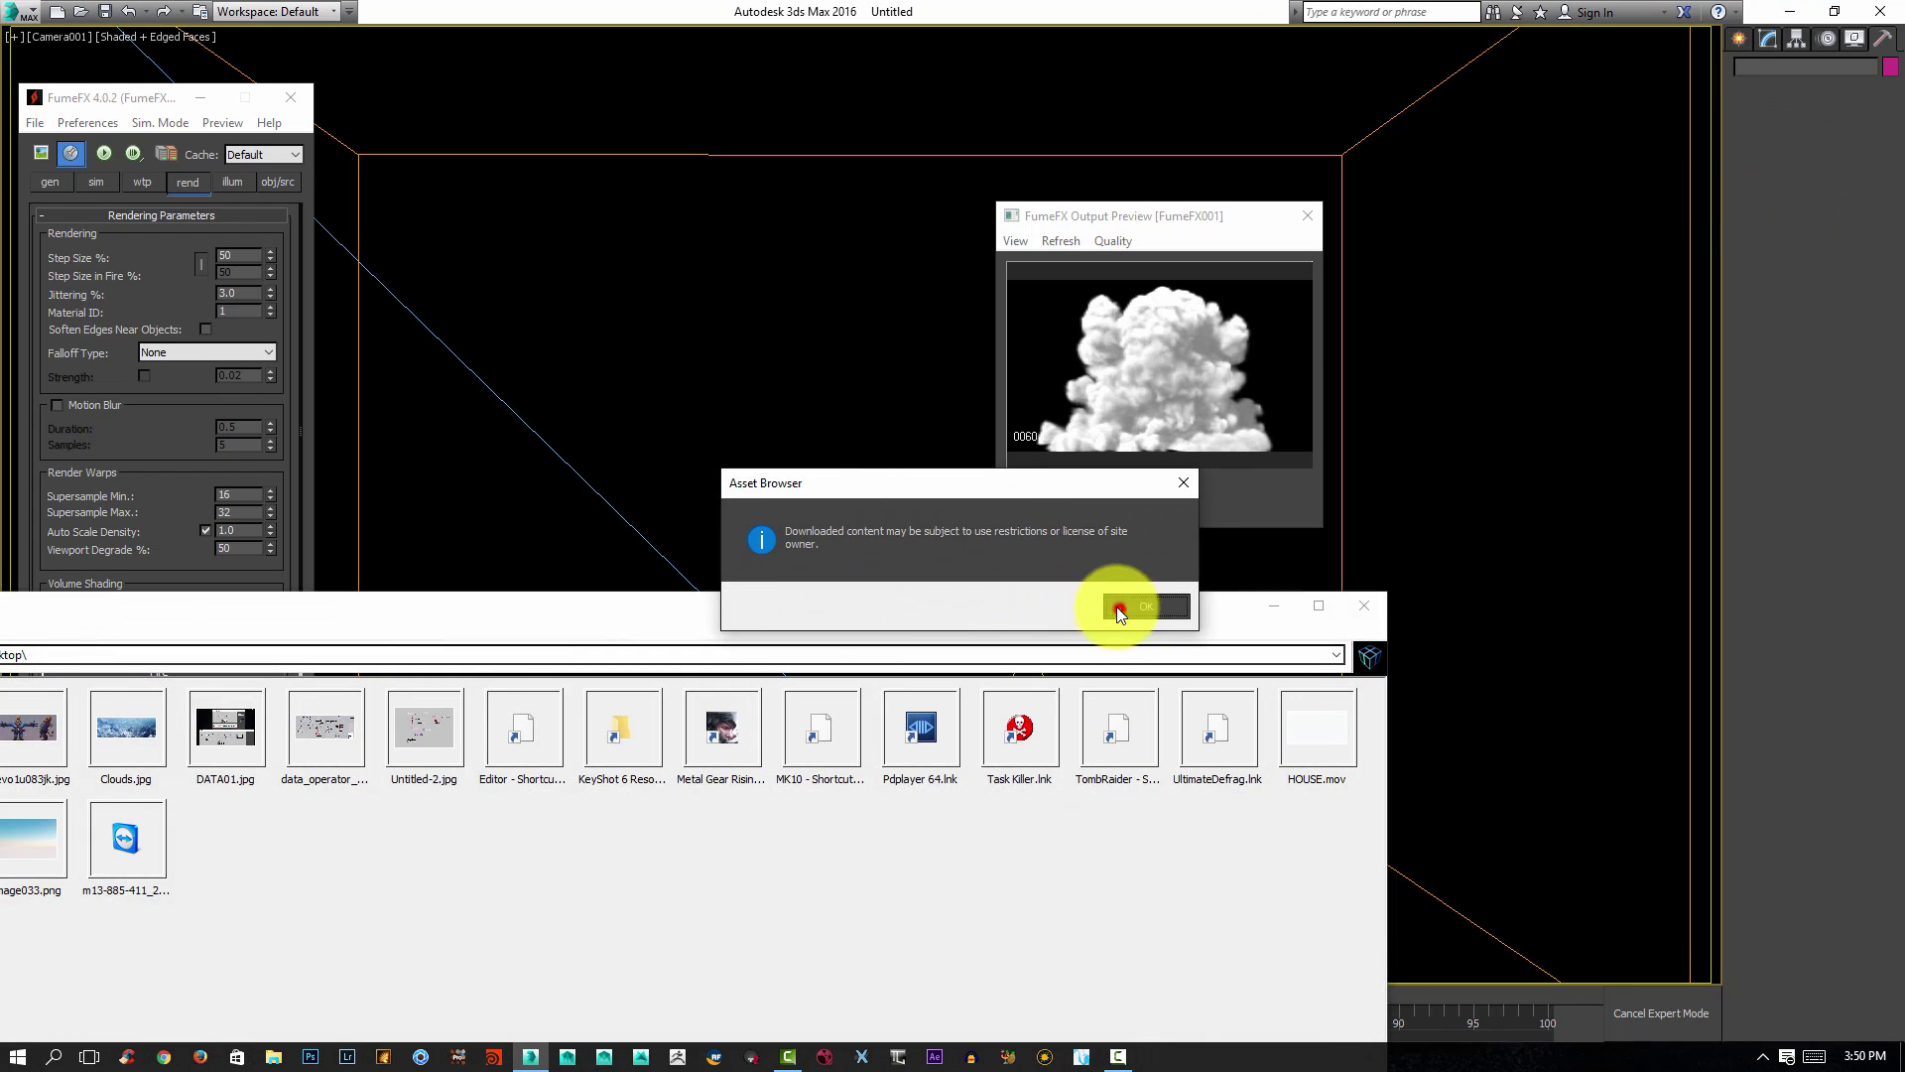
pyautogui.click(1120, 606)
# Open Clouds.jpg from the Desktop folder as a color reference, close the Asset Browser and move the image clear of the utilities.
pyautogui.moveTo(599, 614); pyautogui.dragTo(1051, 457)
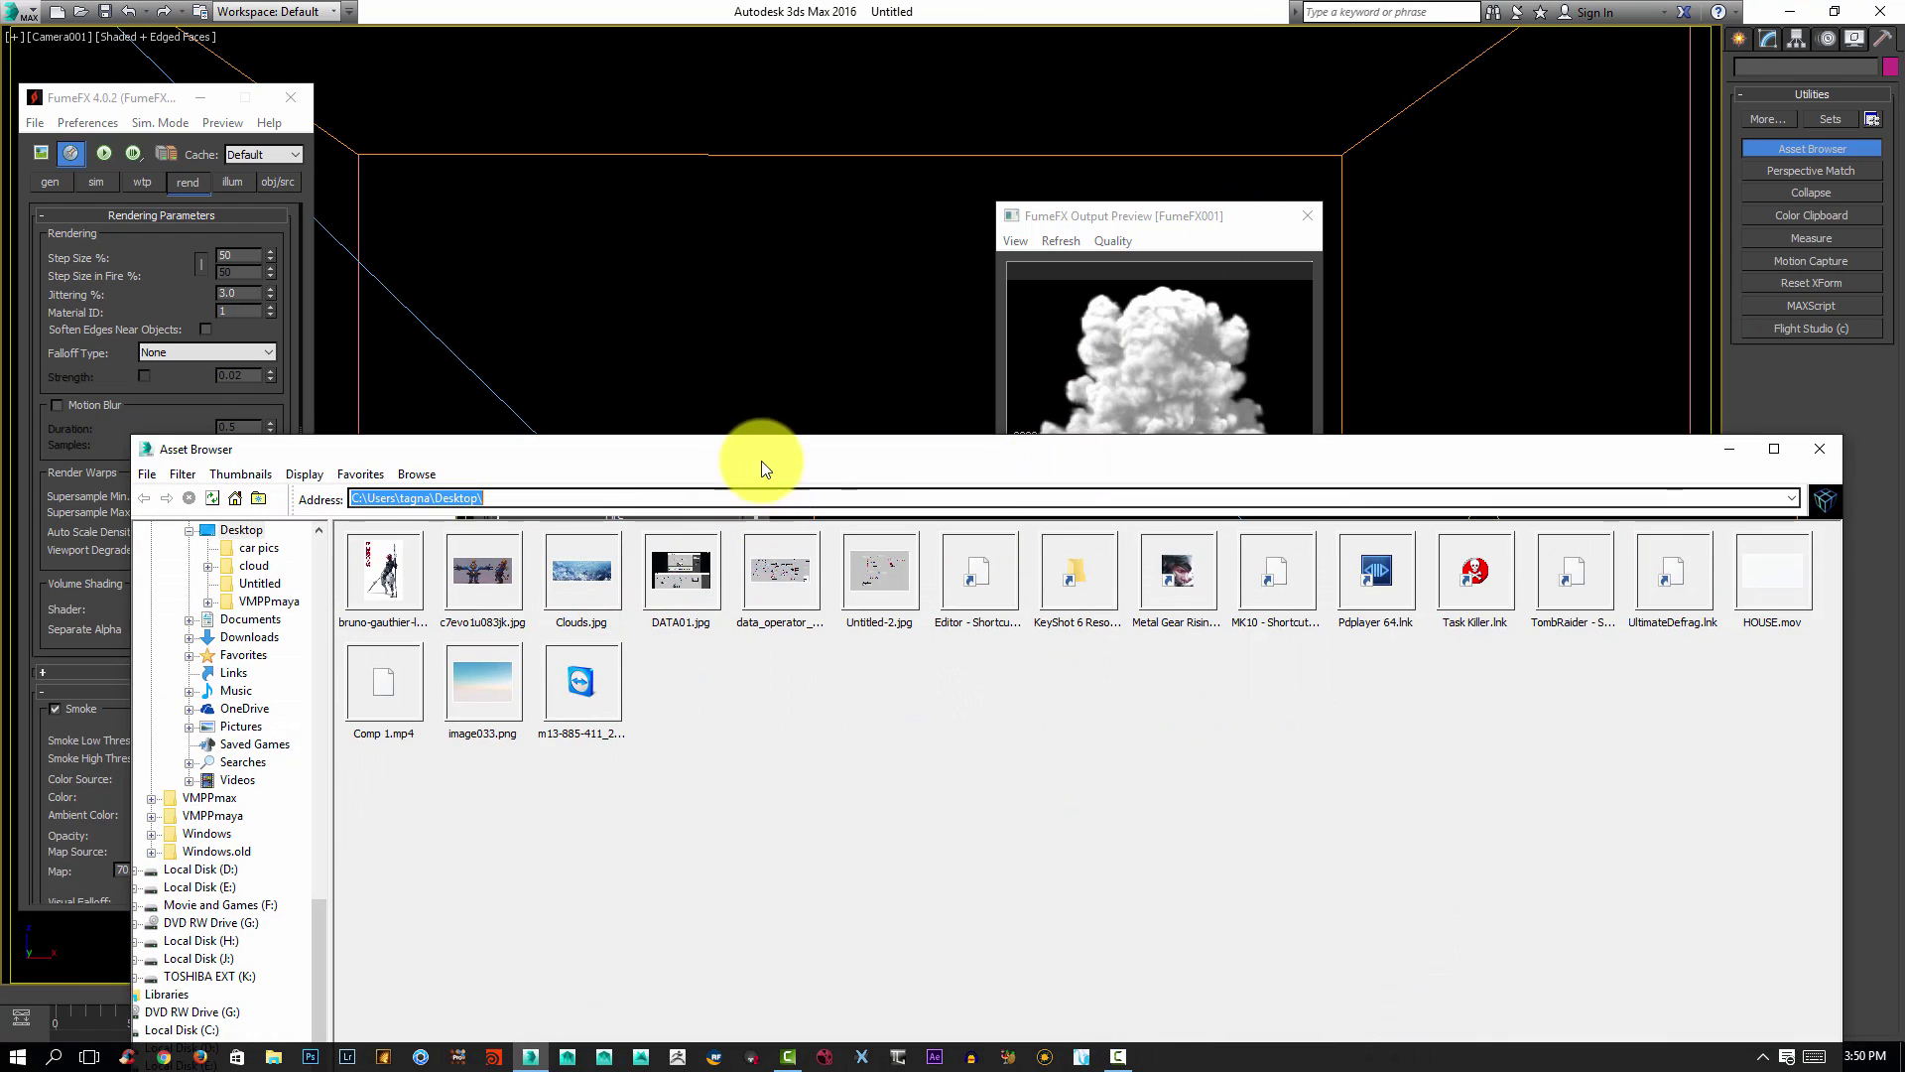
pyautogui.moveTo(770, 456); pyautogui.dragTo(702, 137)
pyautogui.doubleClick(529, 270)
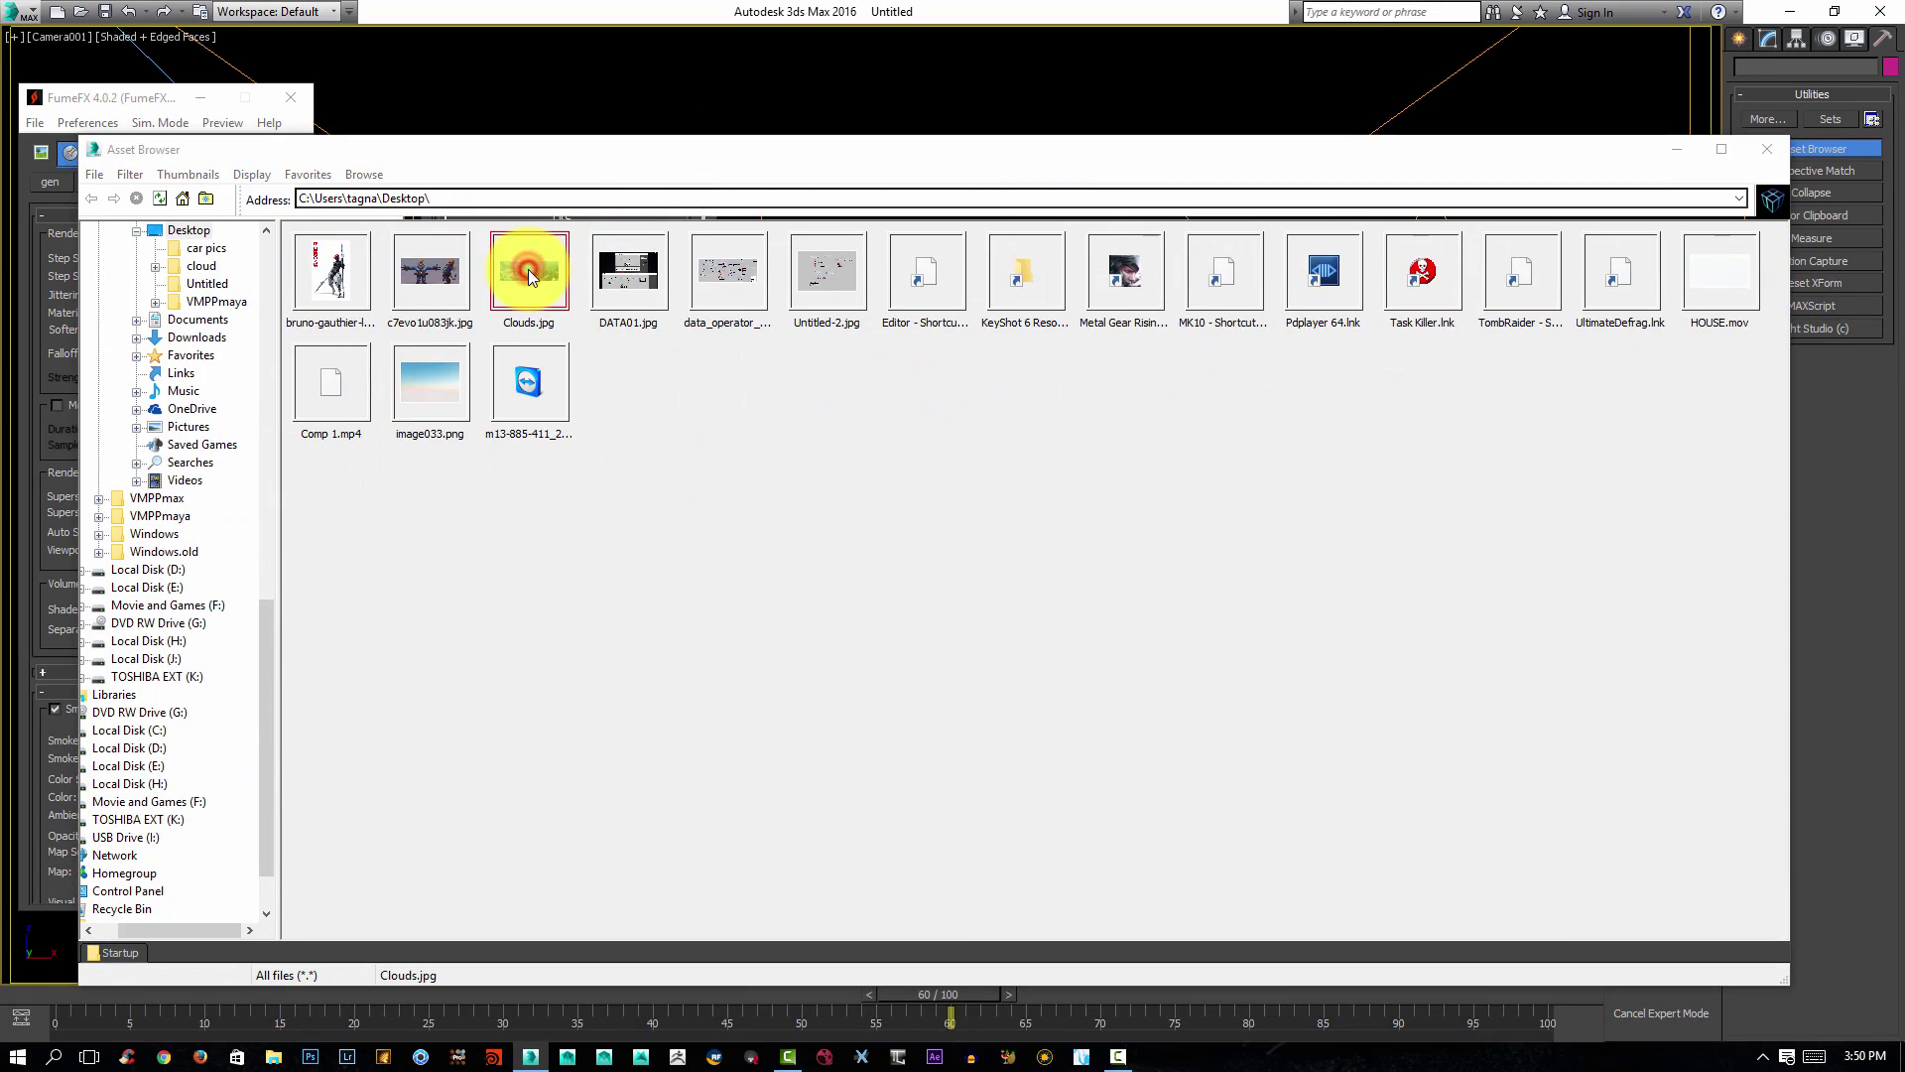
pyautogui.click(1766, 151)
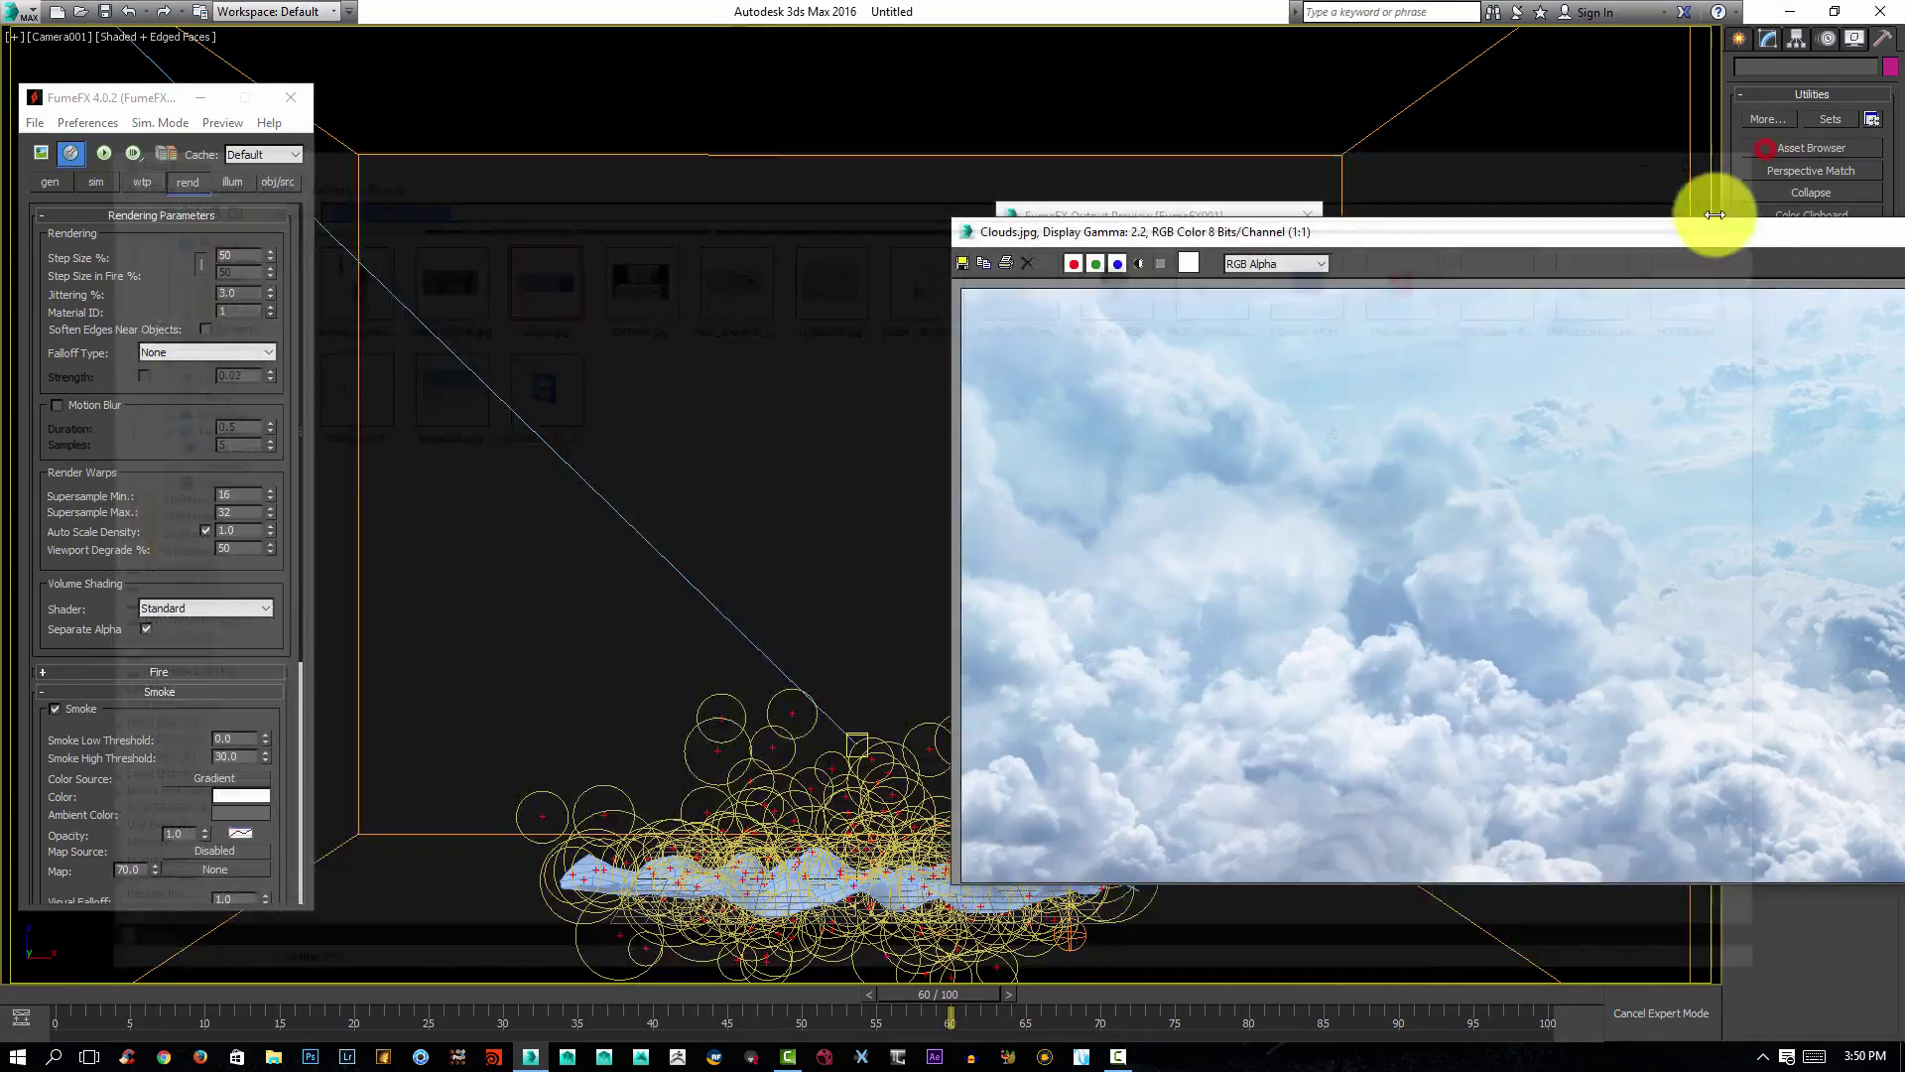
pyautogui.moveTo(1658, 235); pyautogui.dragTo(948, 209)
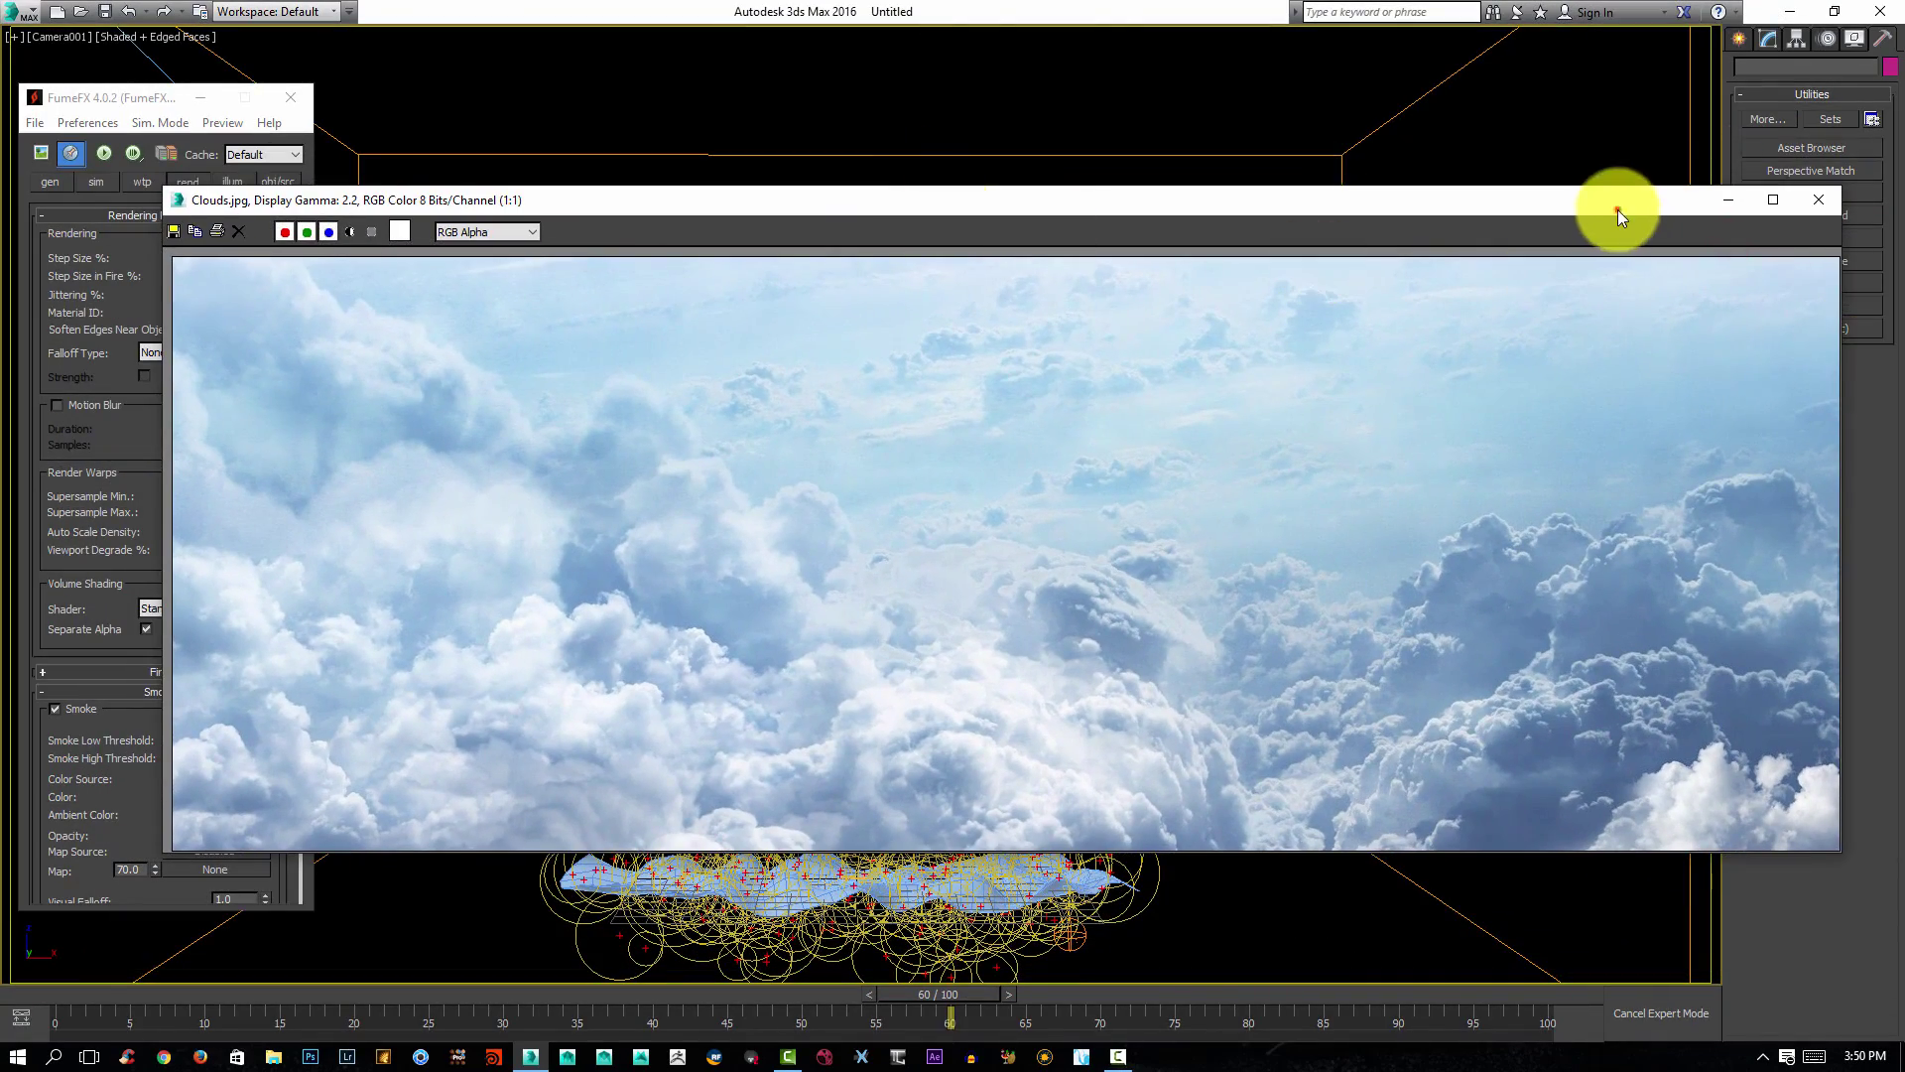
pyautogui.moveTo(1617, 211); pyautogui.dragTo(1425, 99)
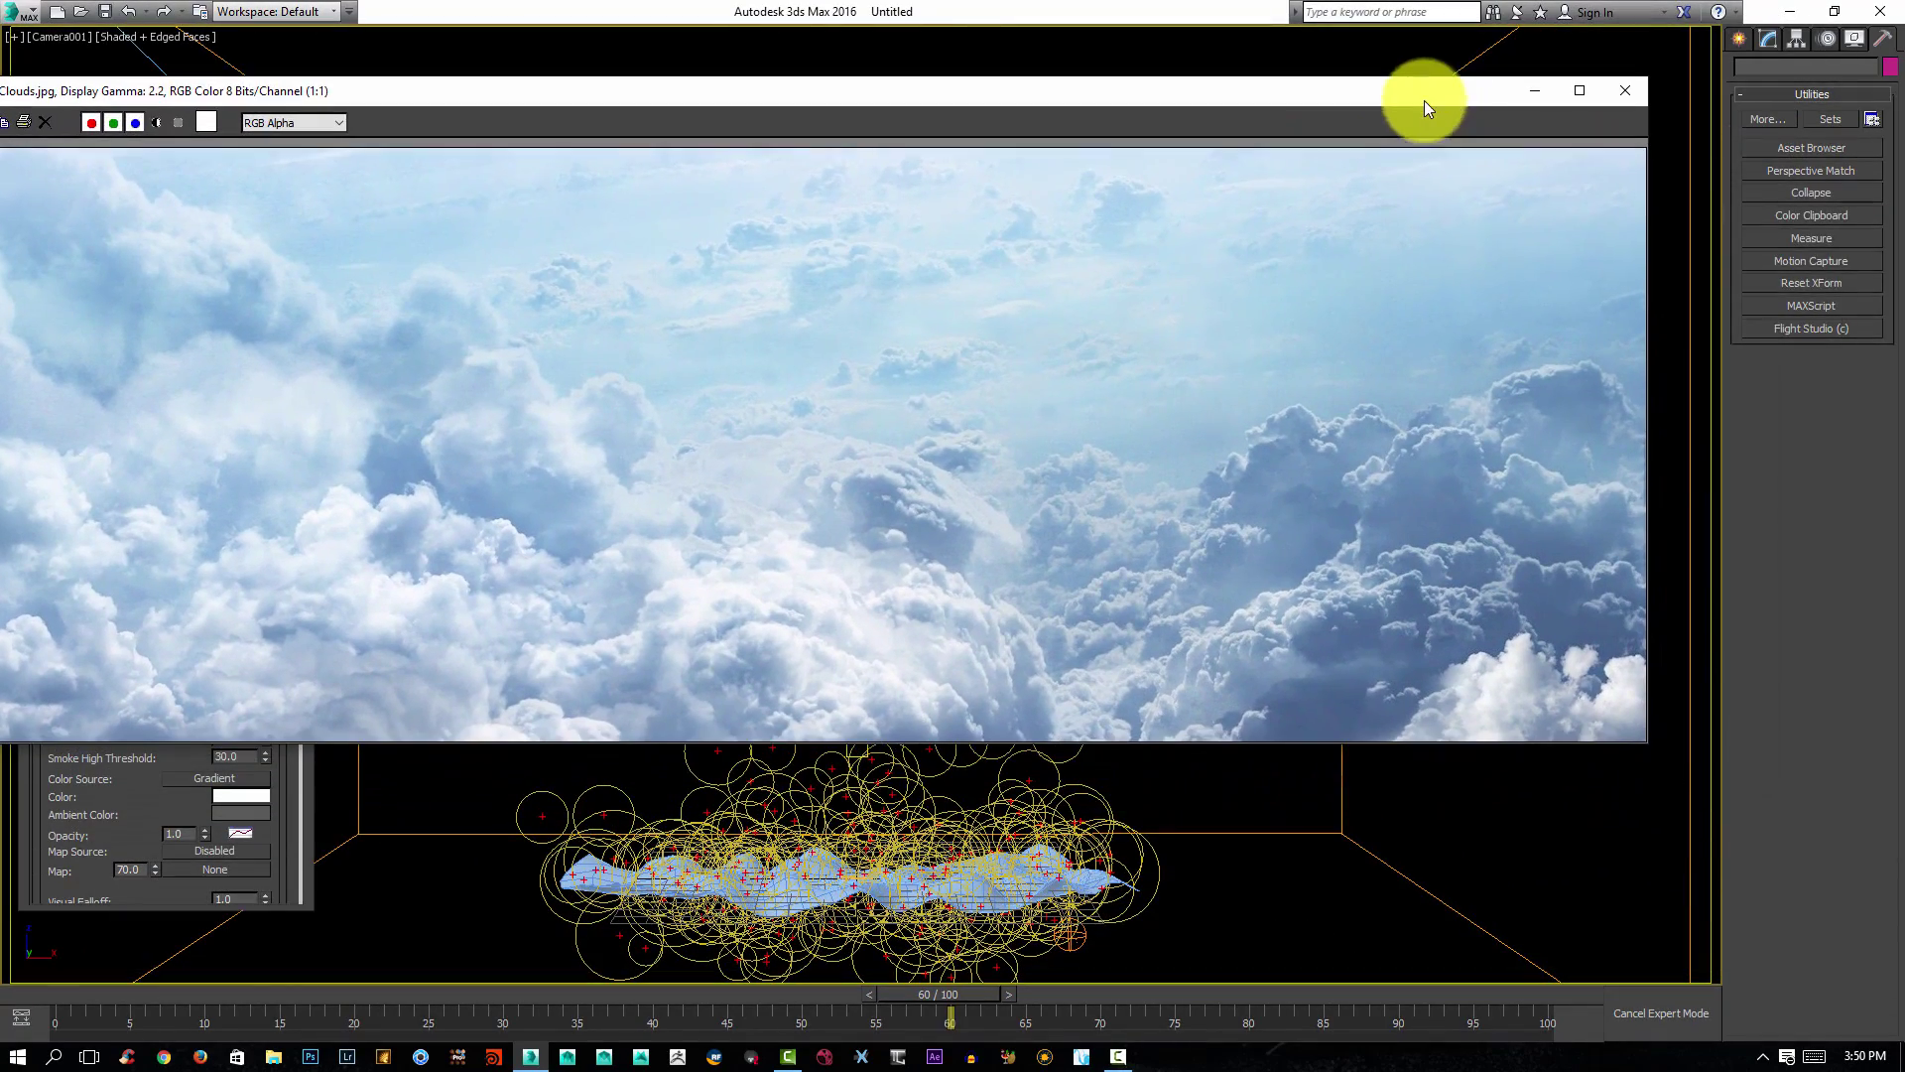
# Create a new floating palette with the Color Clipboard utility and place it over the cloud image.
pyautogui.click(1808, 216)
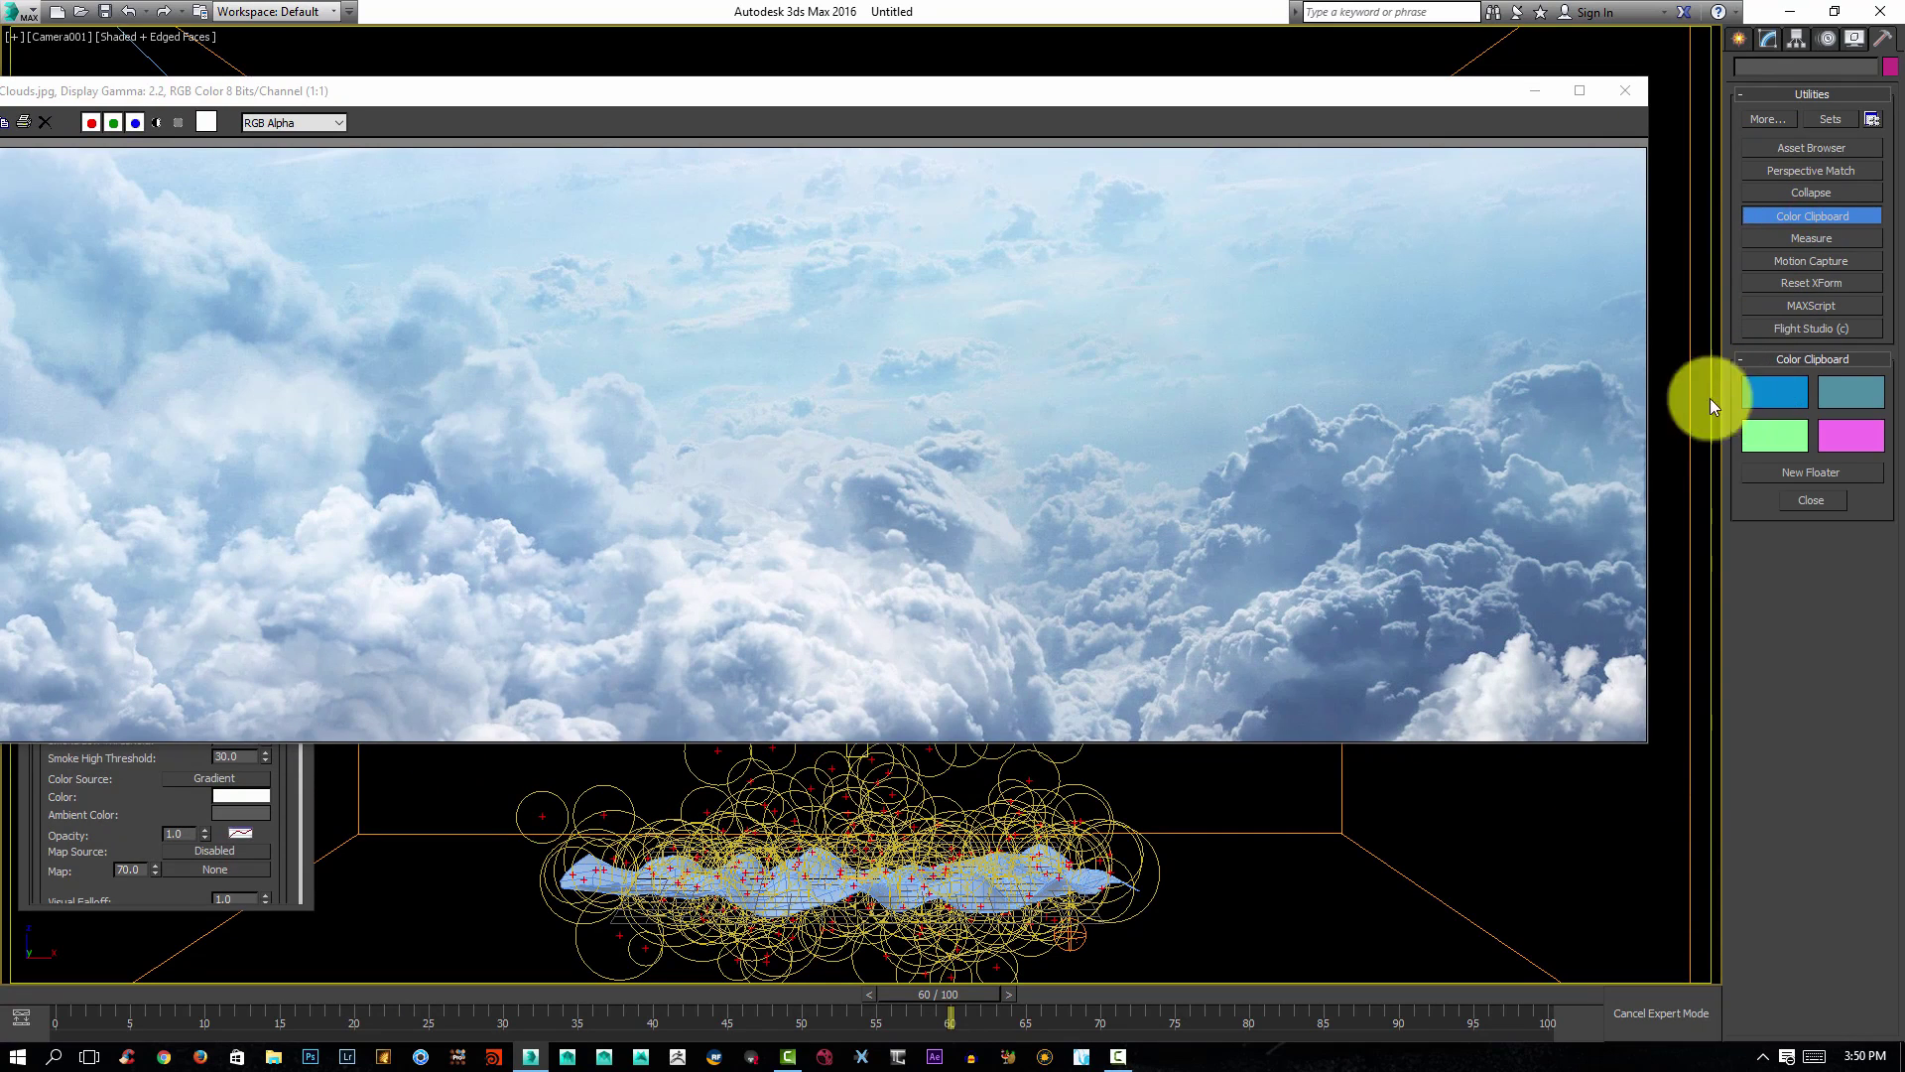
pyautogui.click(1789, 473)
pyautogui.moveTo(902, 456); pyautogui.dragTo(1415, 326)
# Sample a dark blue cloud shadow from Clouds.jpg into the floating palette's first swatch.
pyautogui.click(1412, 354)
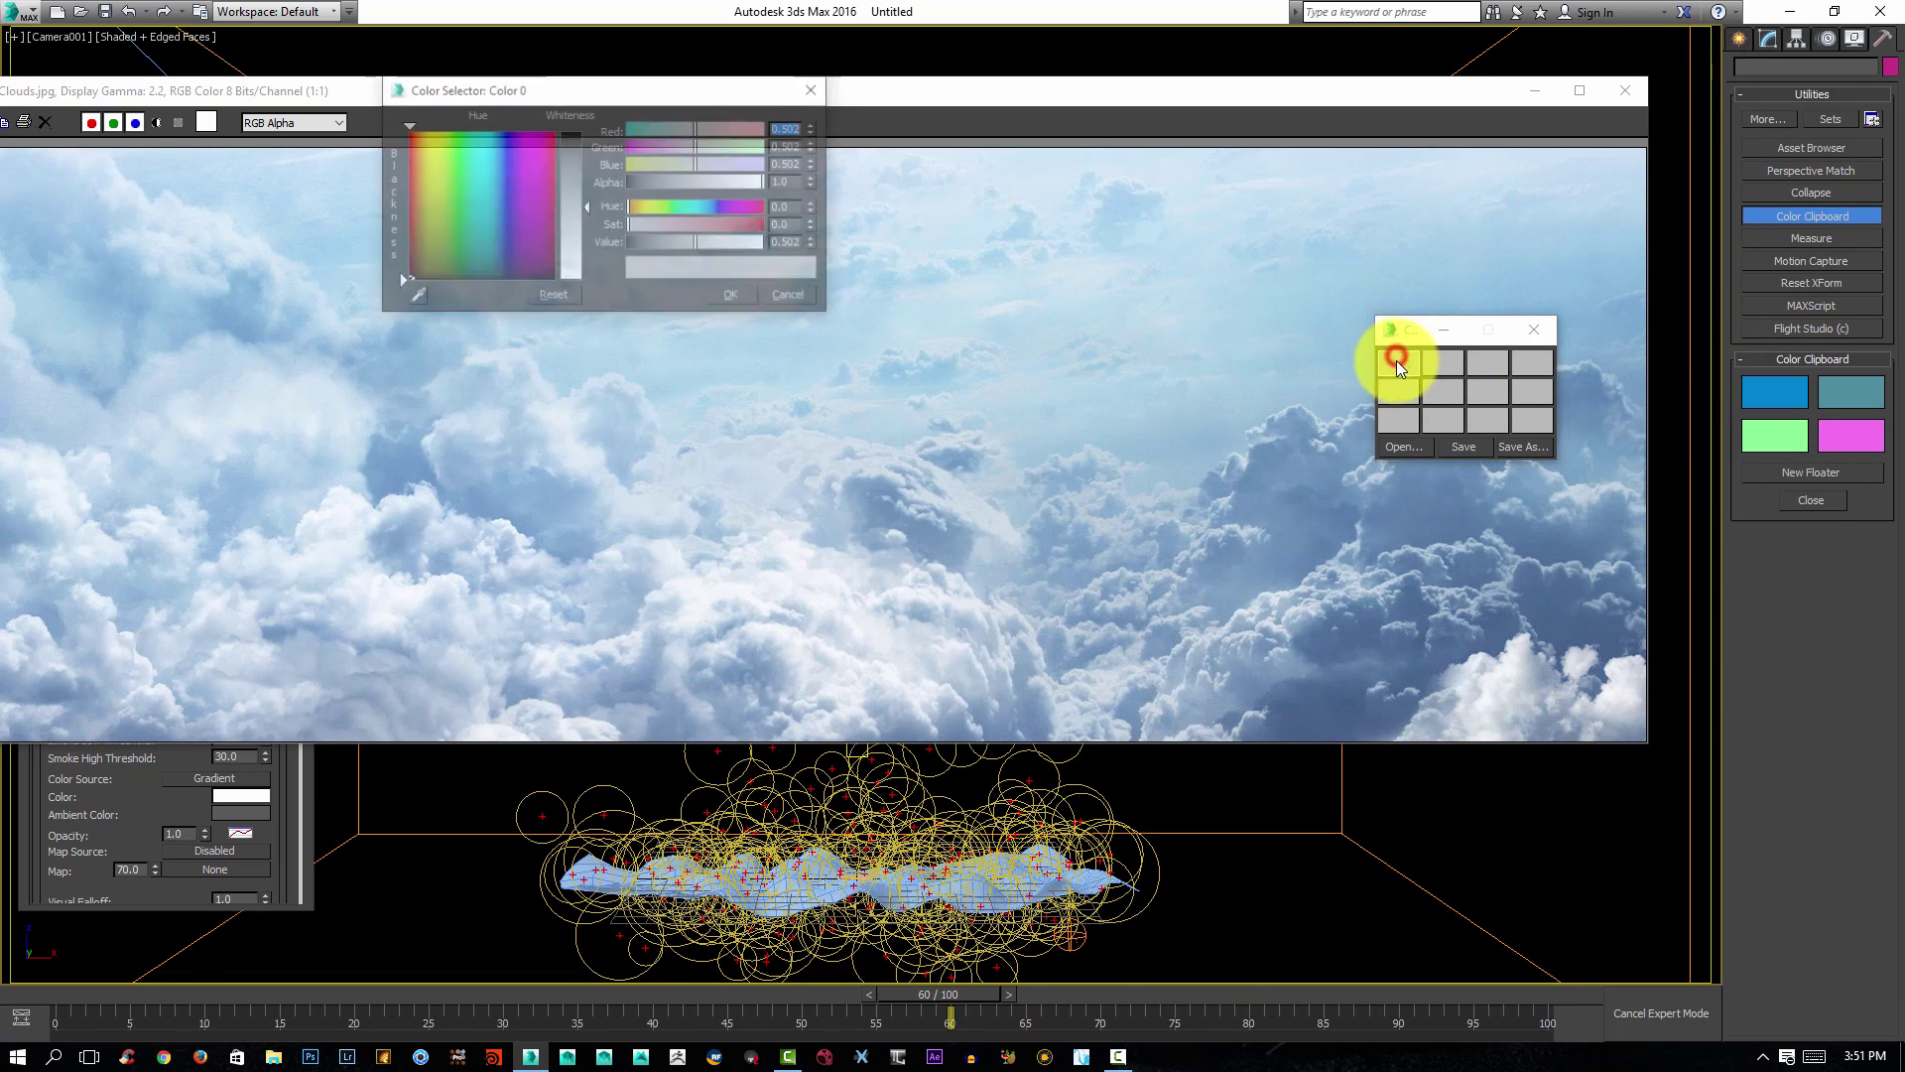
pyautogui.click(414, 297)
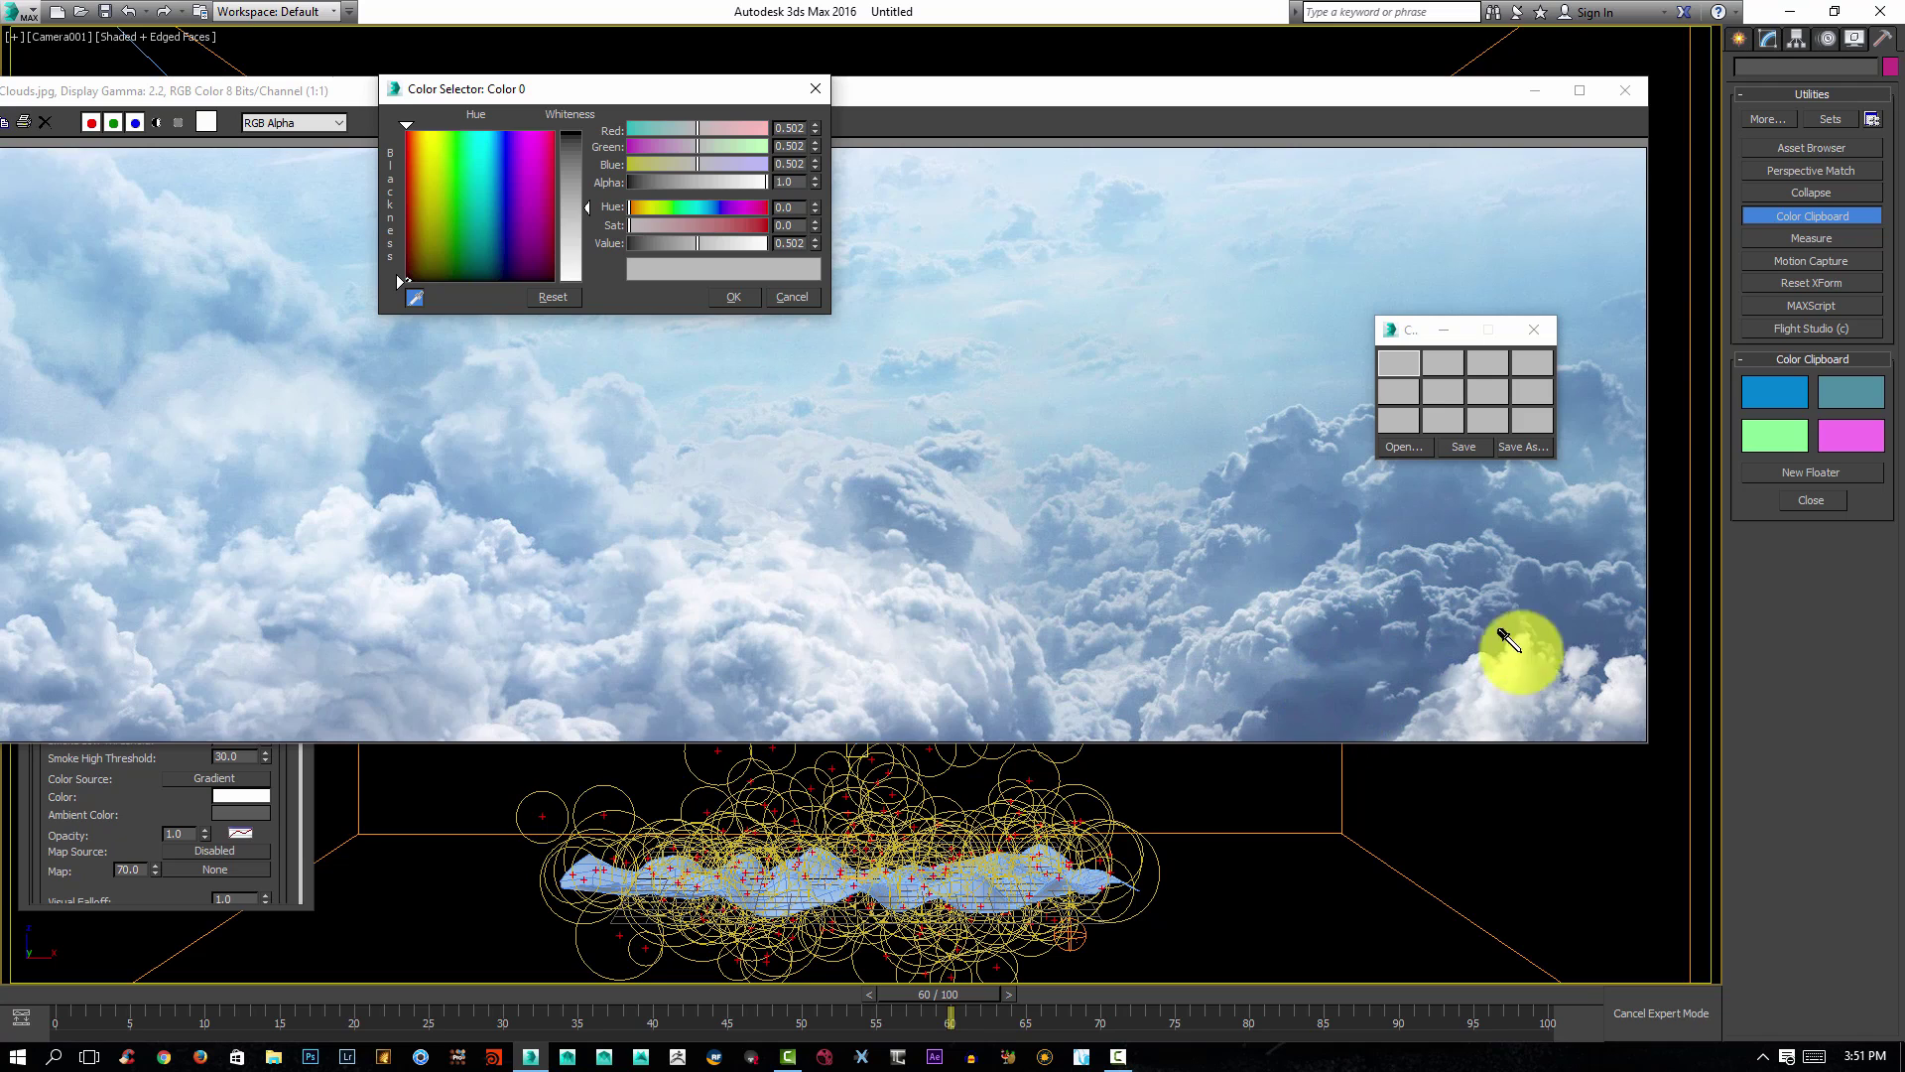
pyautogui.click(1556, 635)
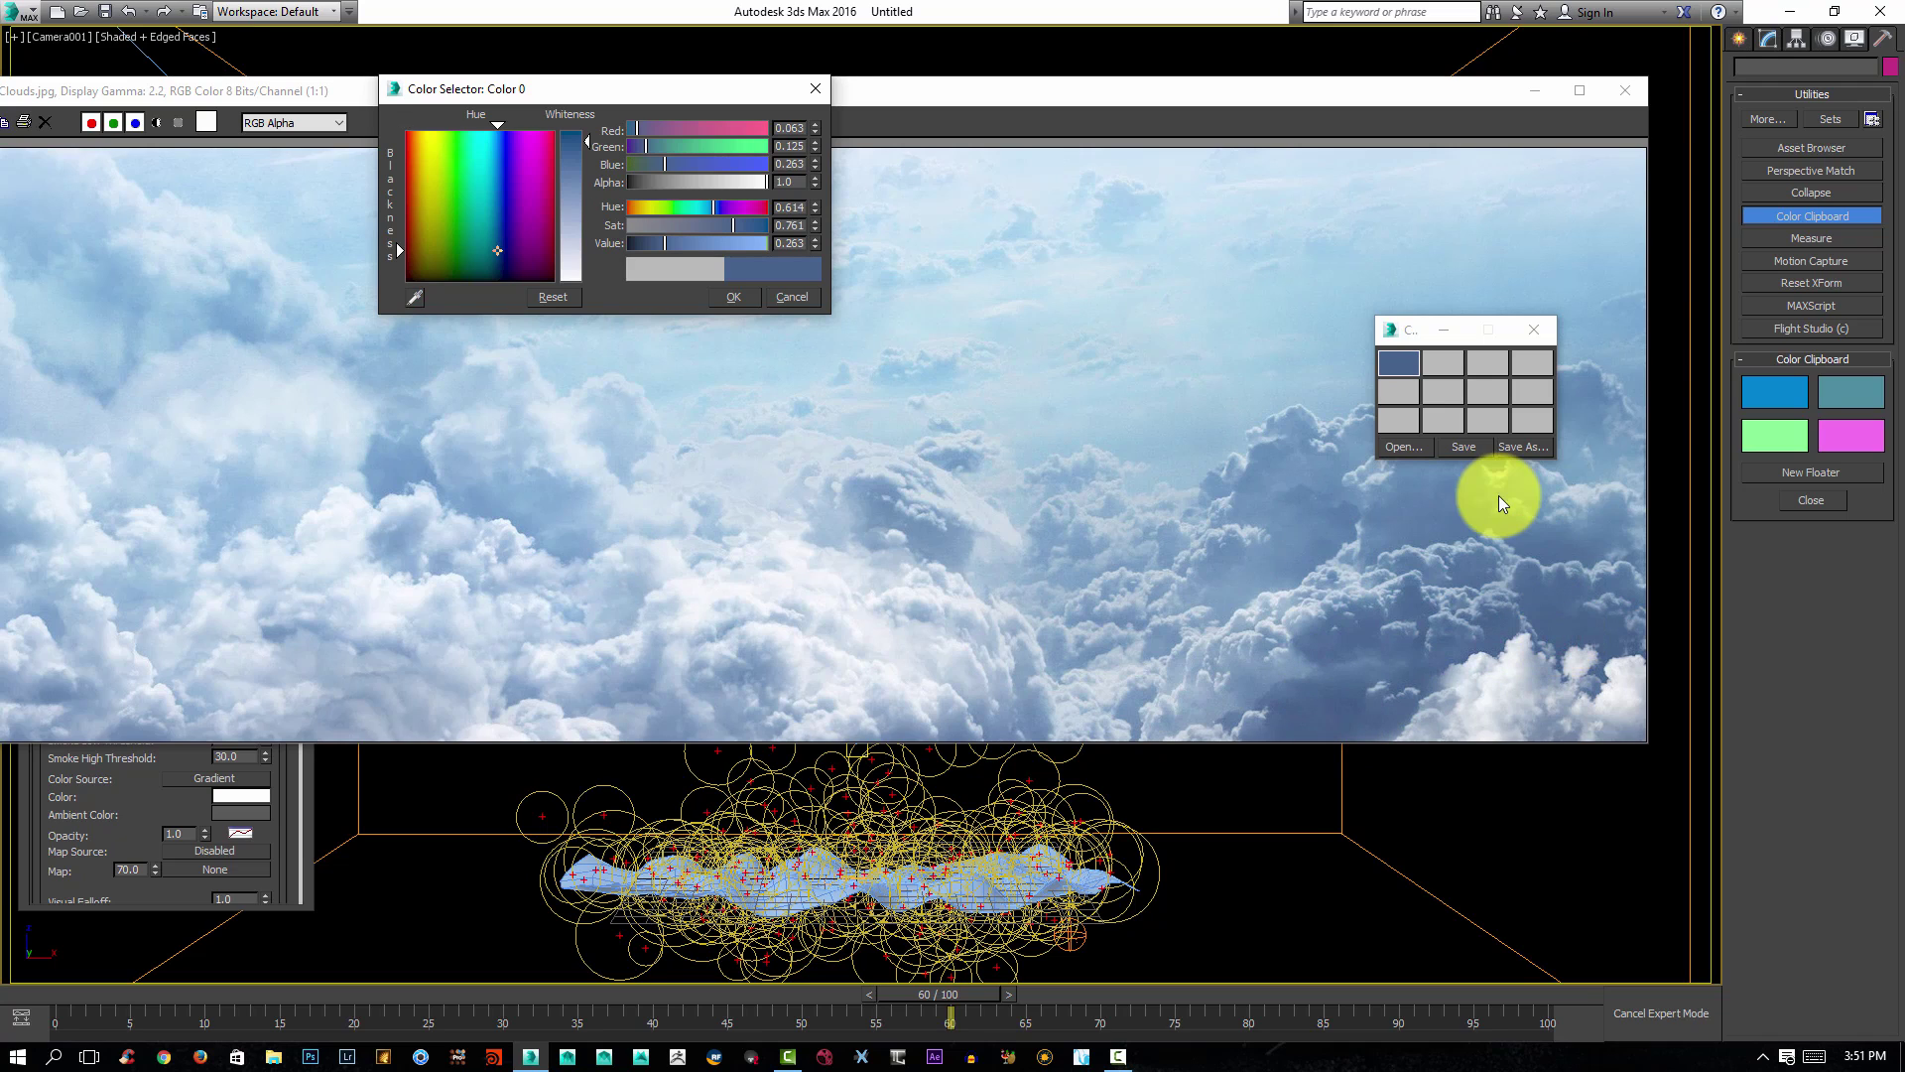
# Sample a near-white cloud highlight from Clouds.jpg into the palette's second swatch and accept the color.
pyautogui.click(1437, 367)
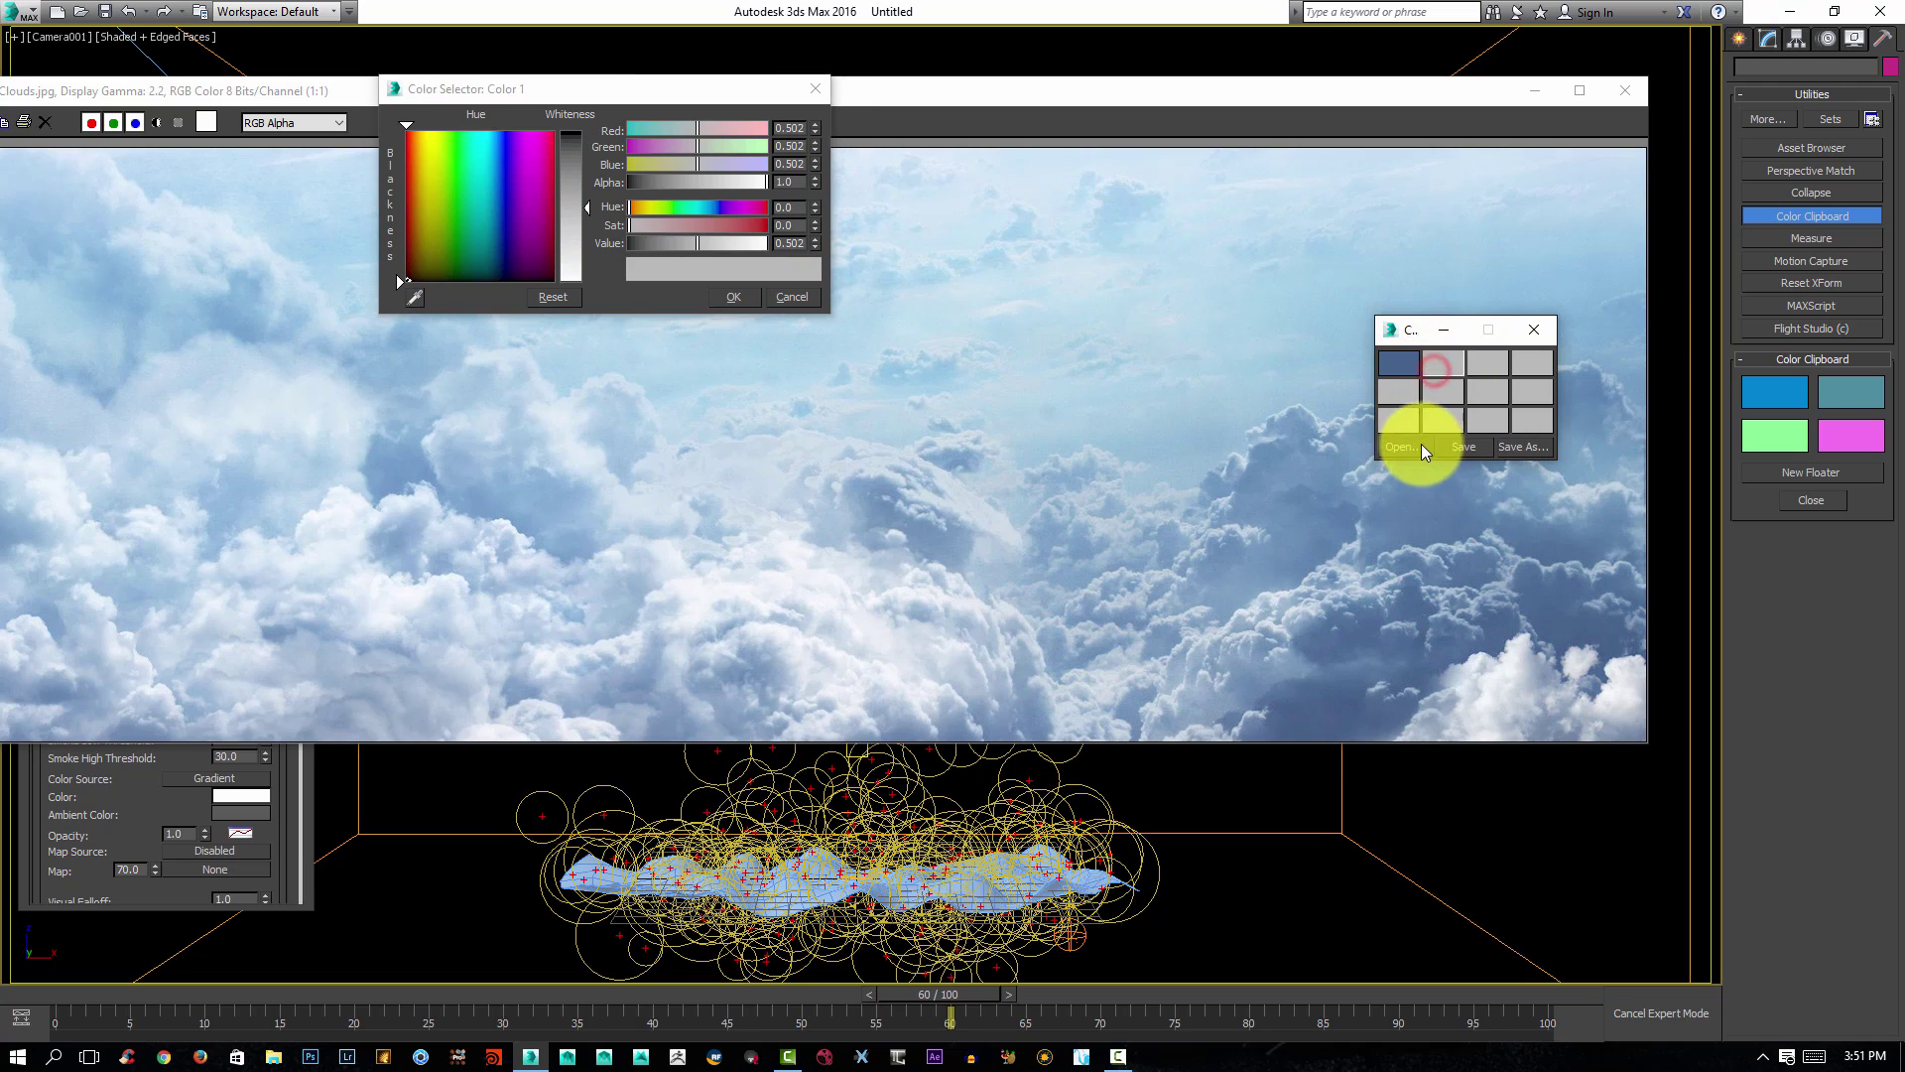
pyautogui.click(414, 297)
pyautogui.click(413, 299)
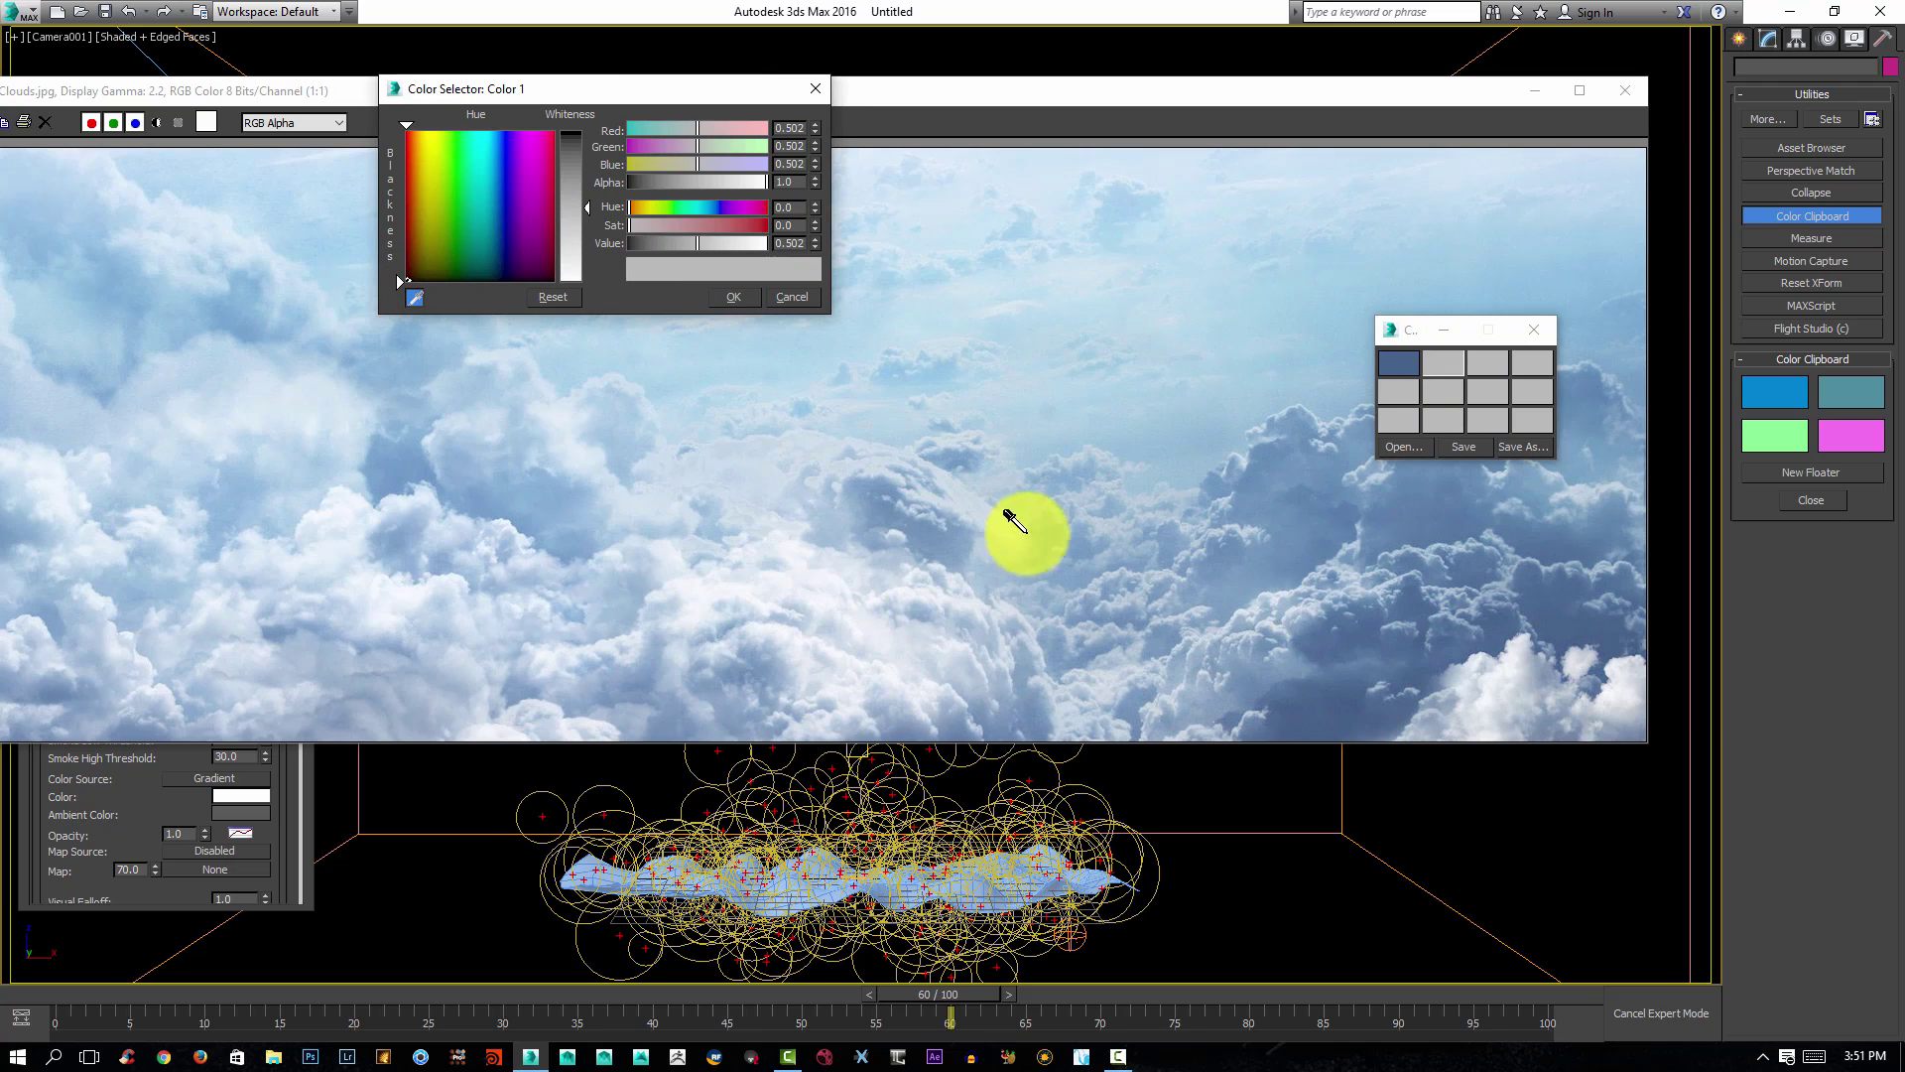
pyautogui.click(819, 599)
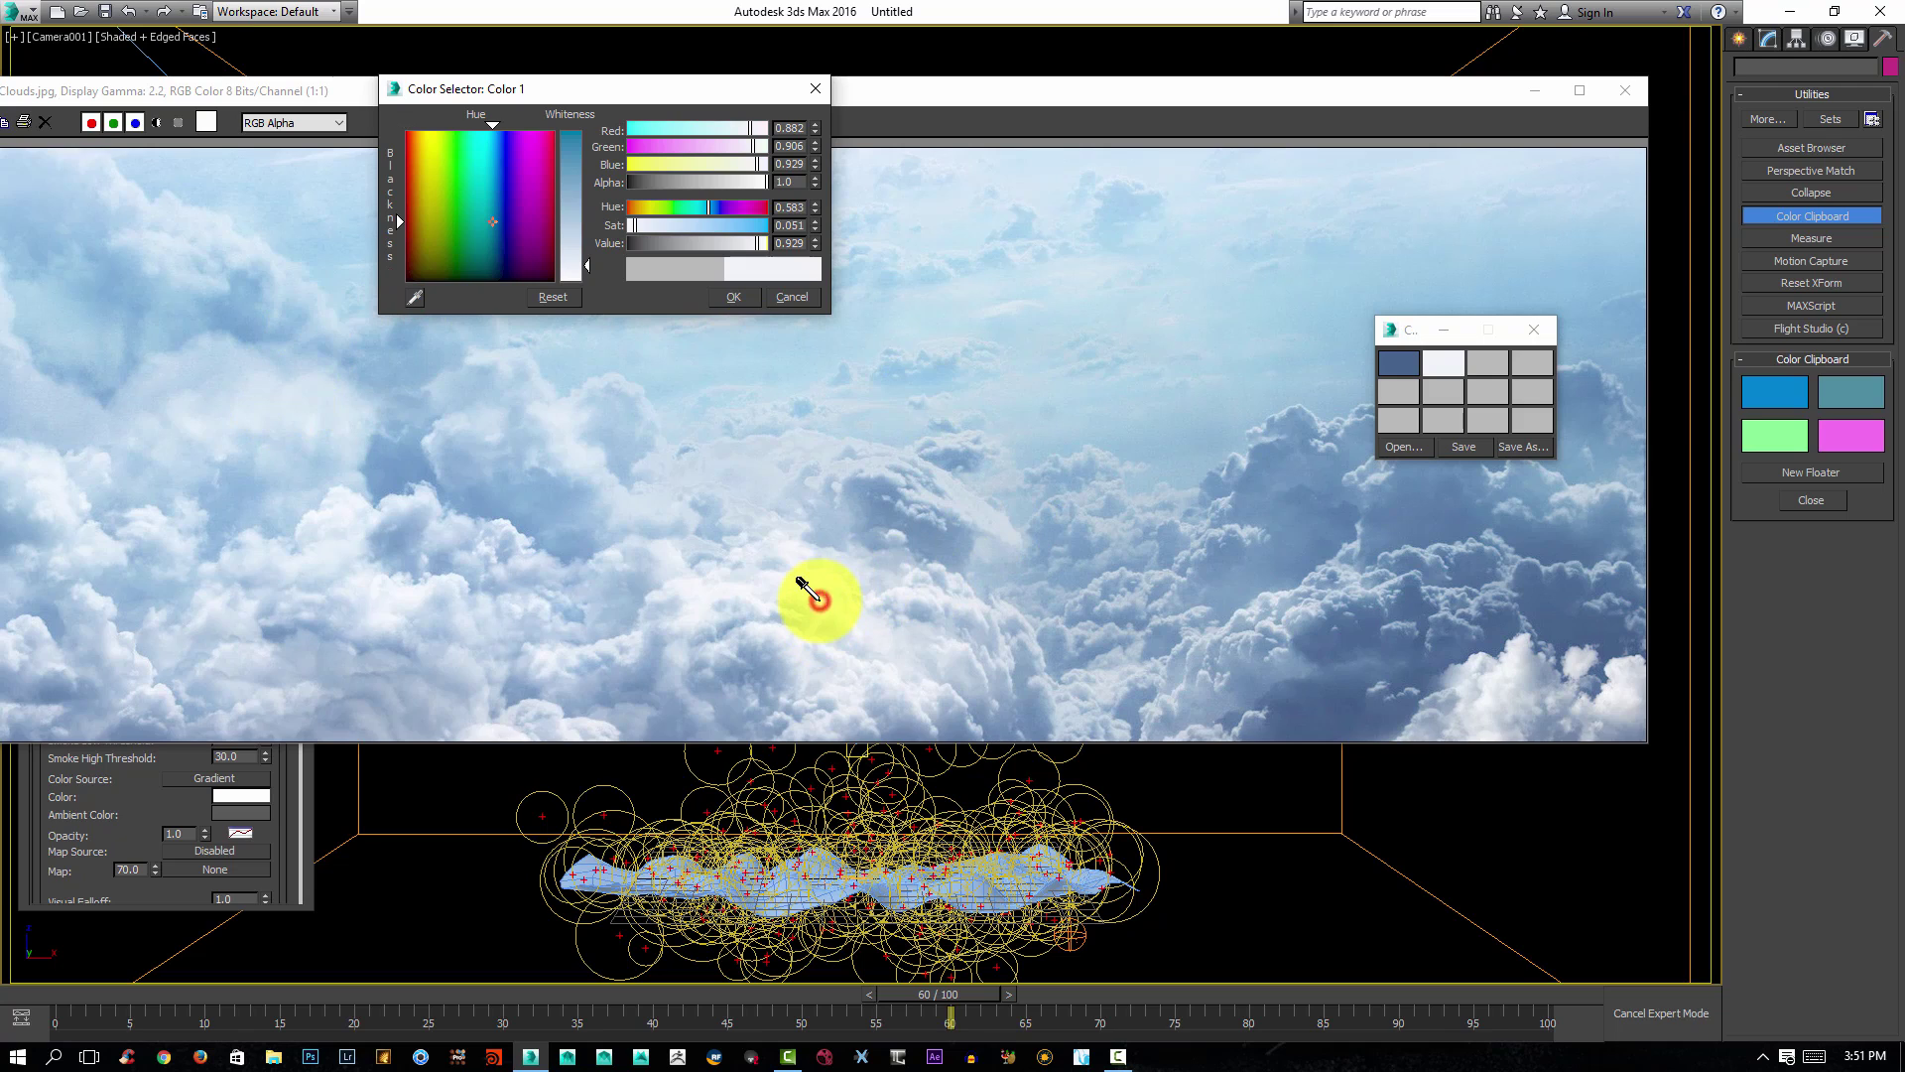
pyautogui.click(737, 296)
# Sample a light sky blue from the upper part of Clouds.jpg into the palette's third swatch.
pyautogui.click(1485, 363)
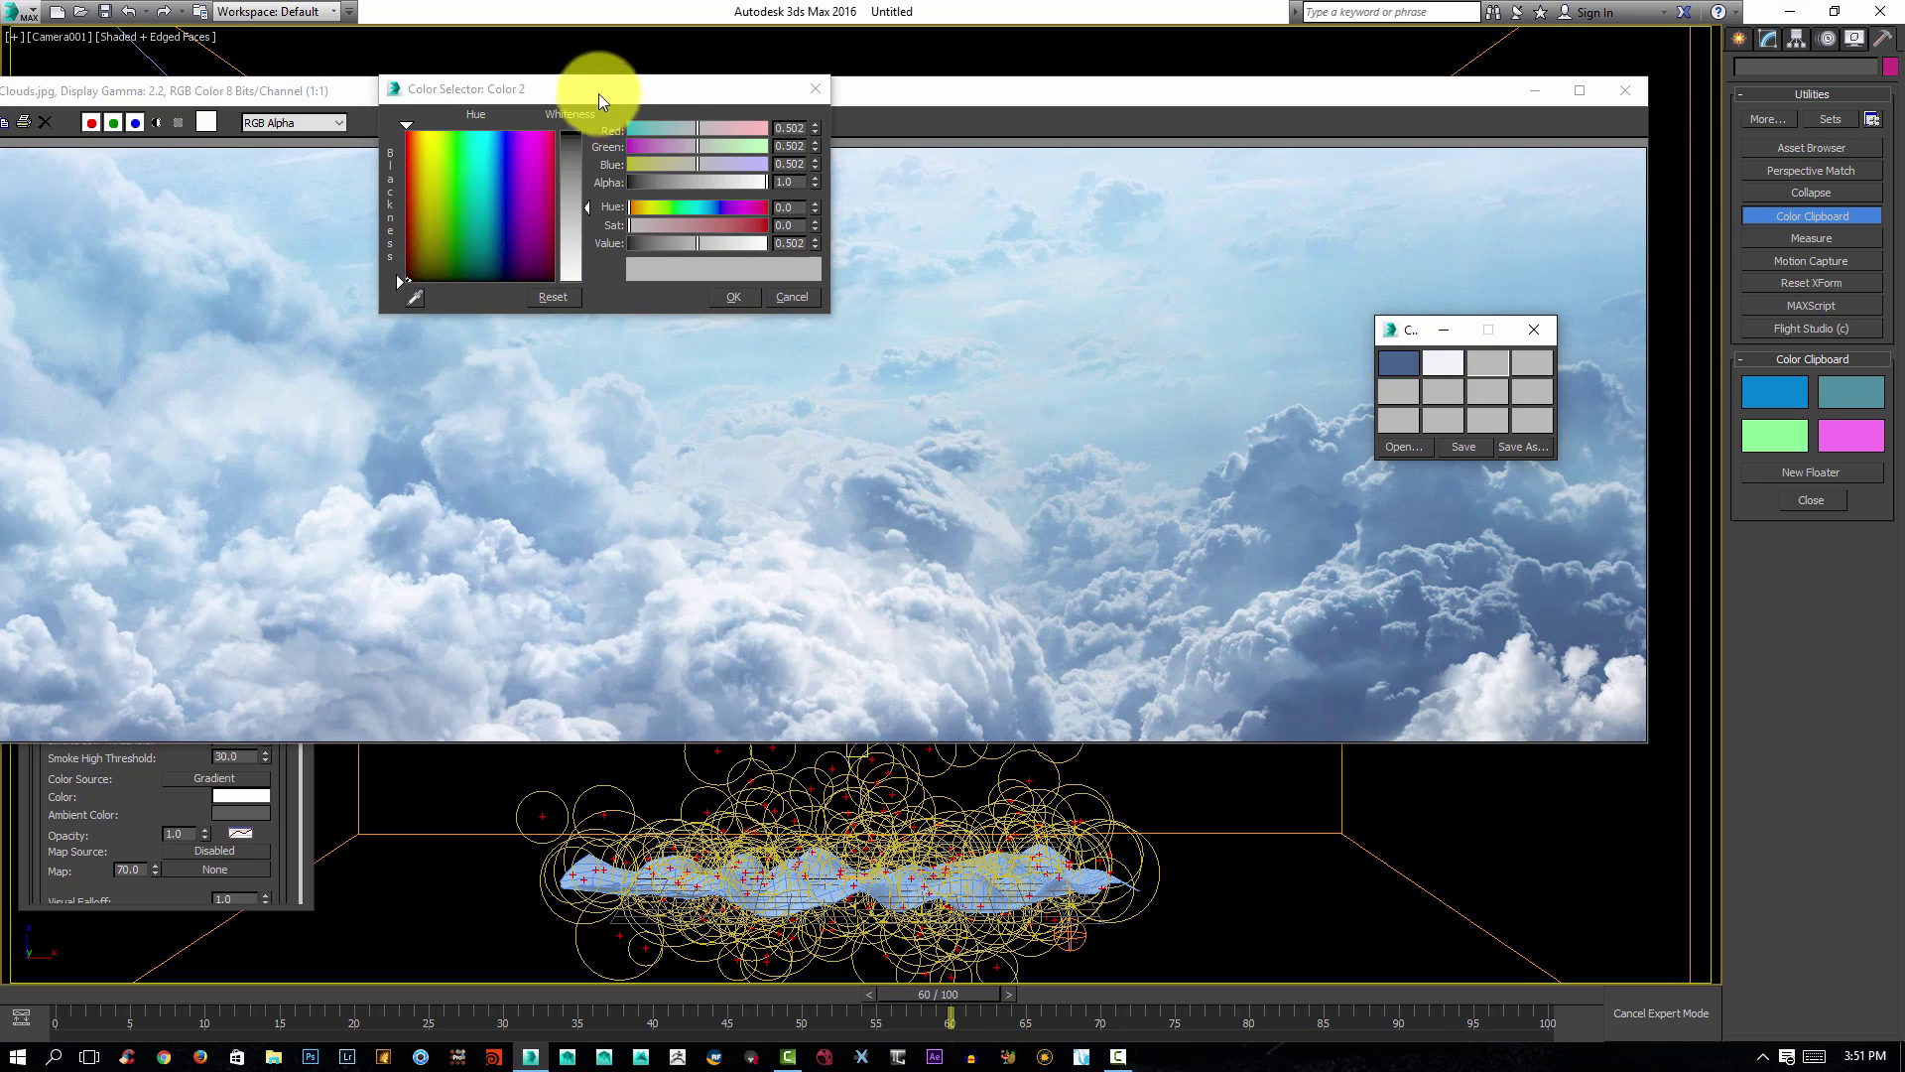
pyautogui.moveTo(598, 93); pyautogui.dragTo(1216, 236)
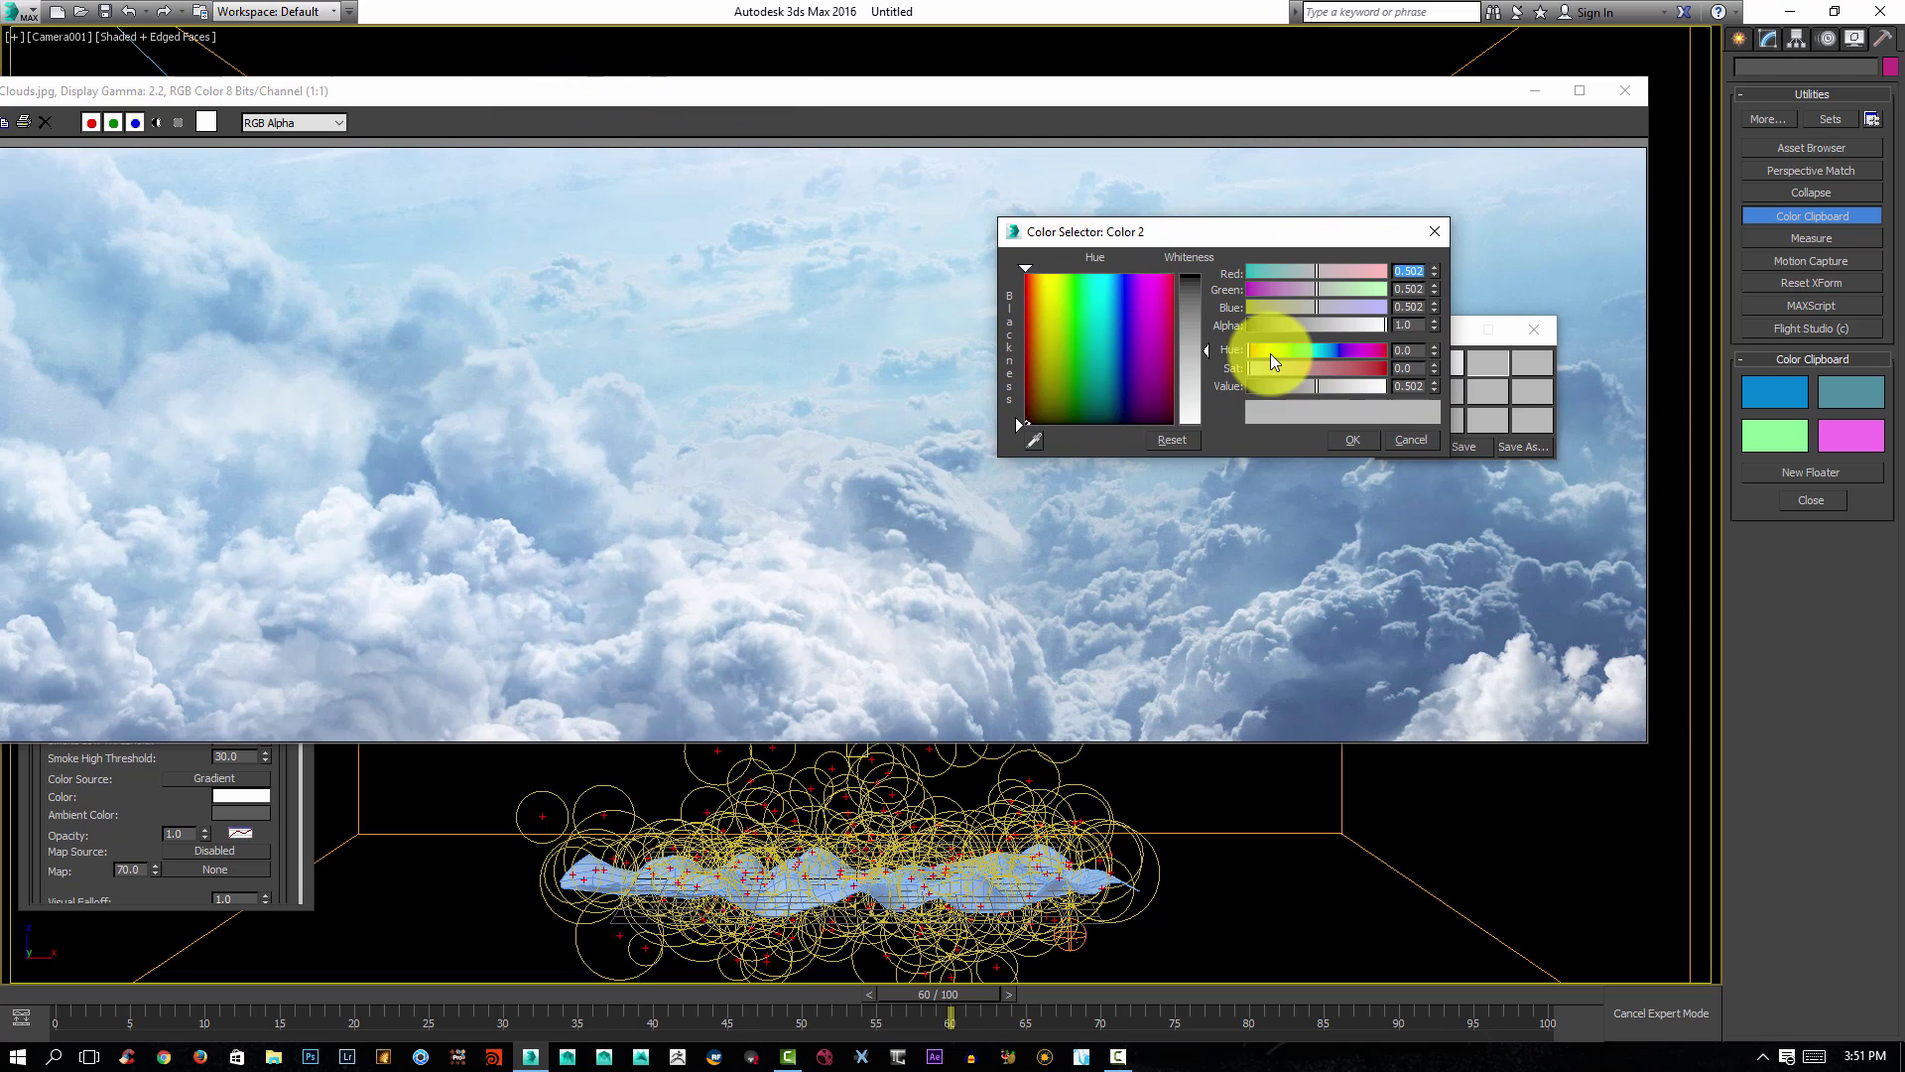
pyautogui.click(1034, 440)
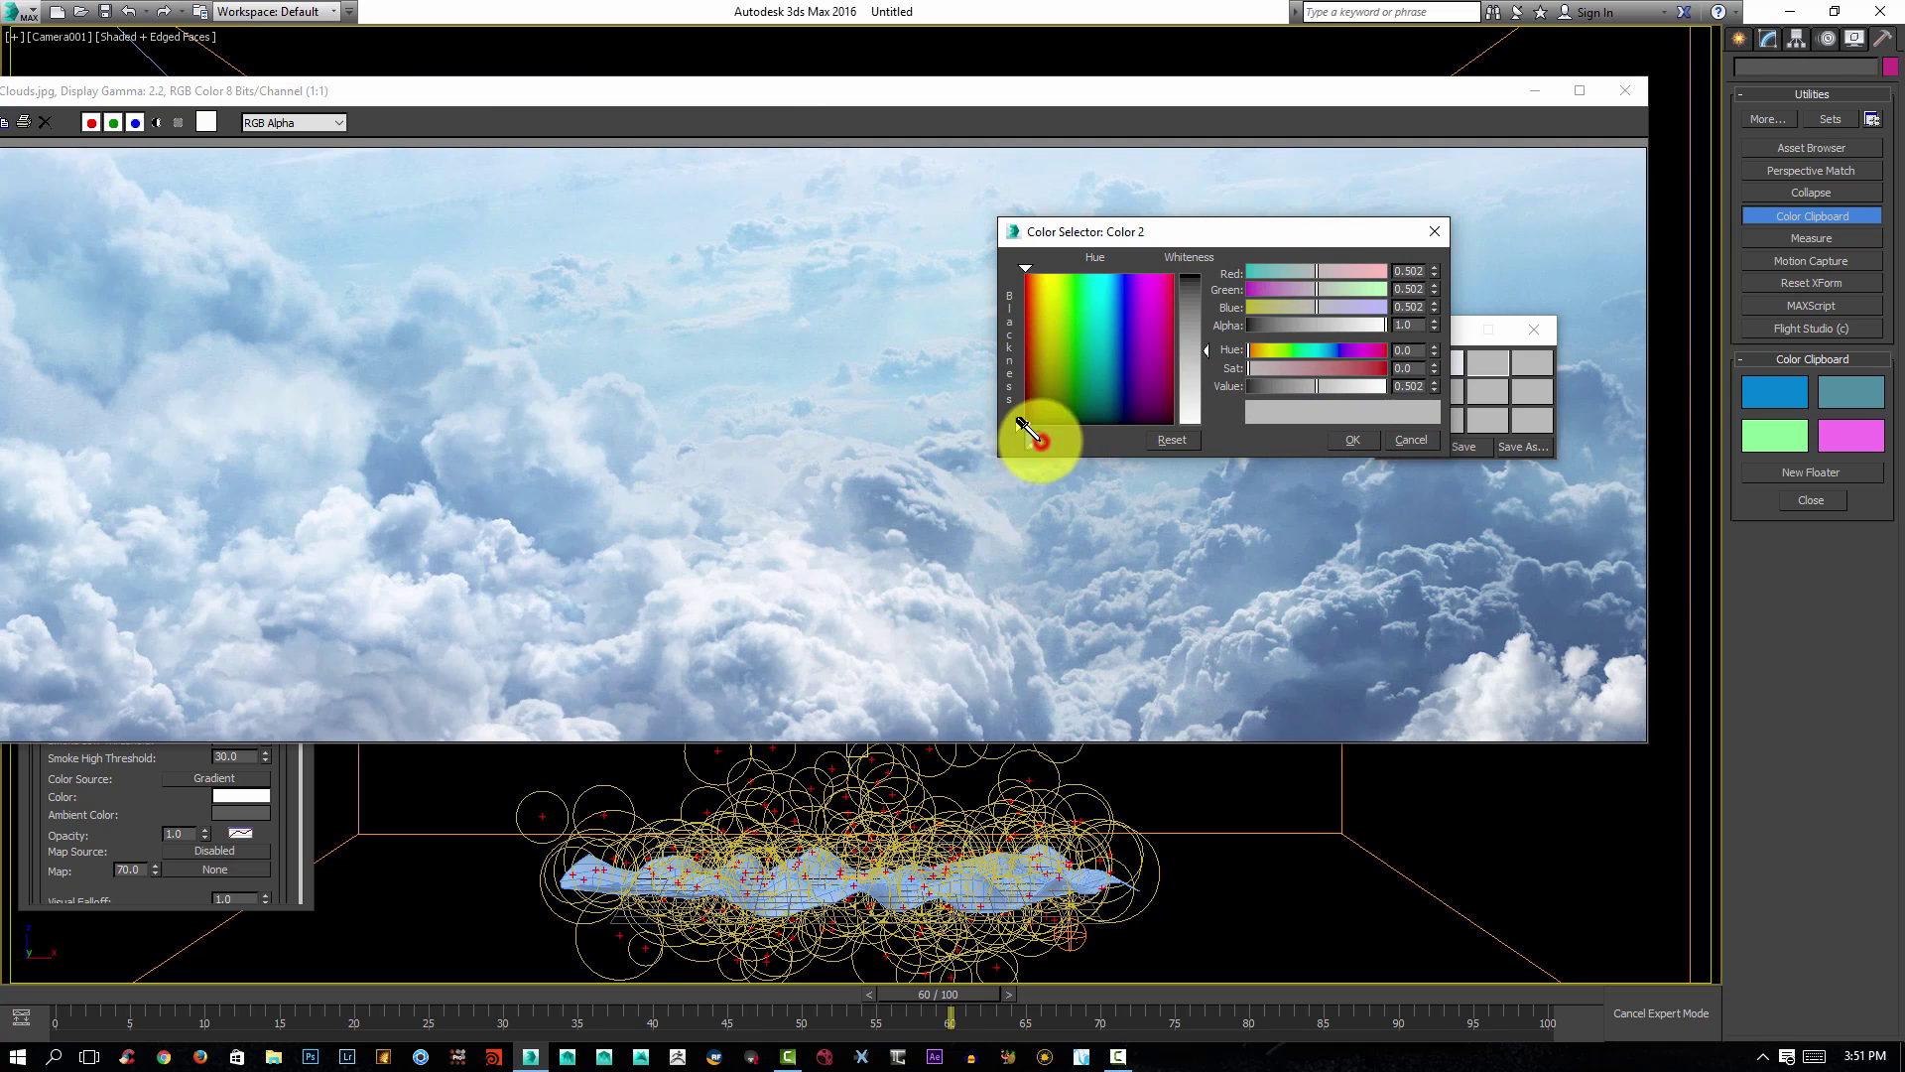
pyautogui.click(540, 235)
pyautogui.click(1351, 439)
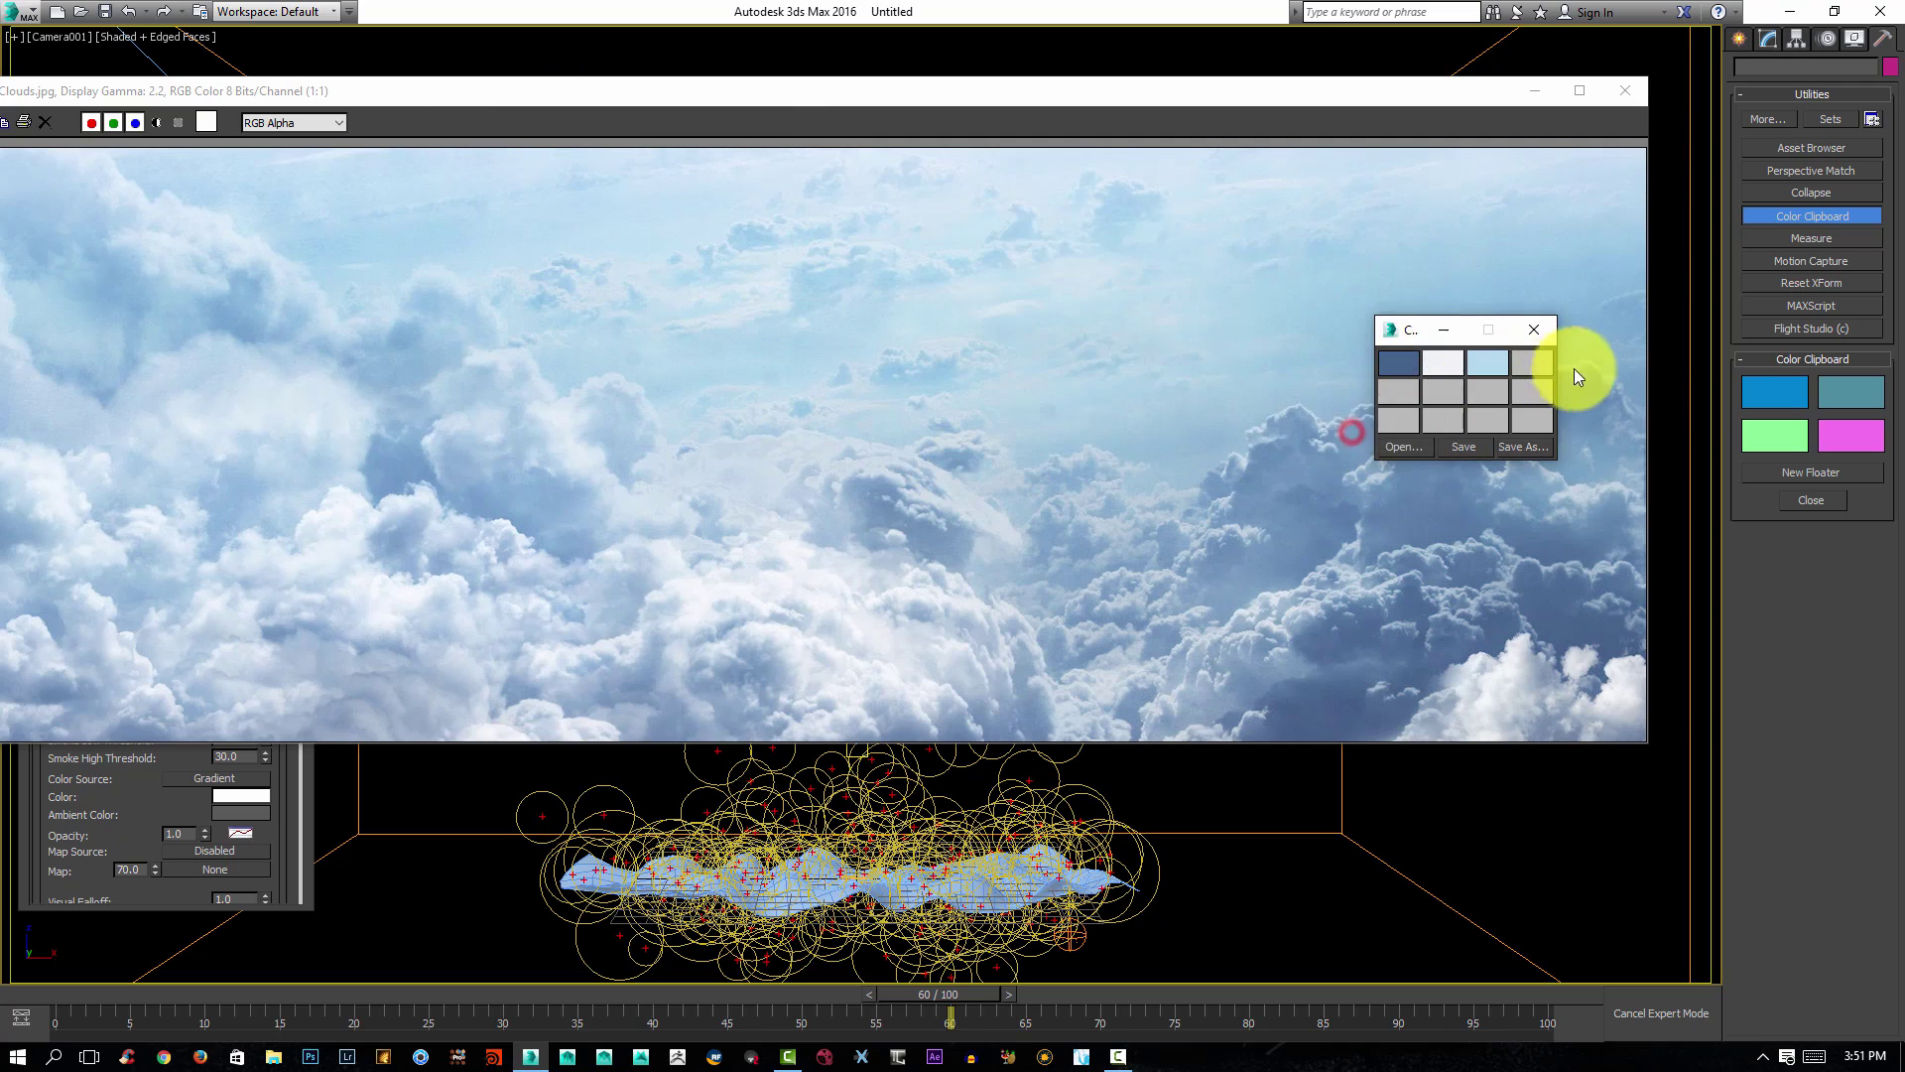
# Sample a paler sky blue near the upper edge of Clouds.jpg into the palette's fourth swatch, and close the image.
pyautogui.click(1536, 364)
pyautogui.click(1034, 441)
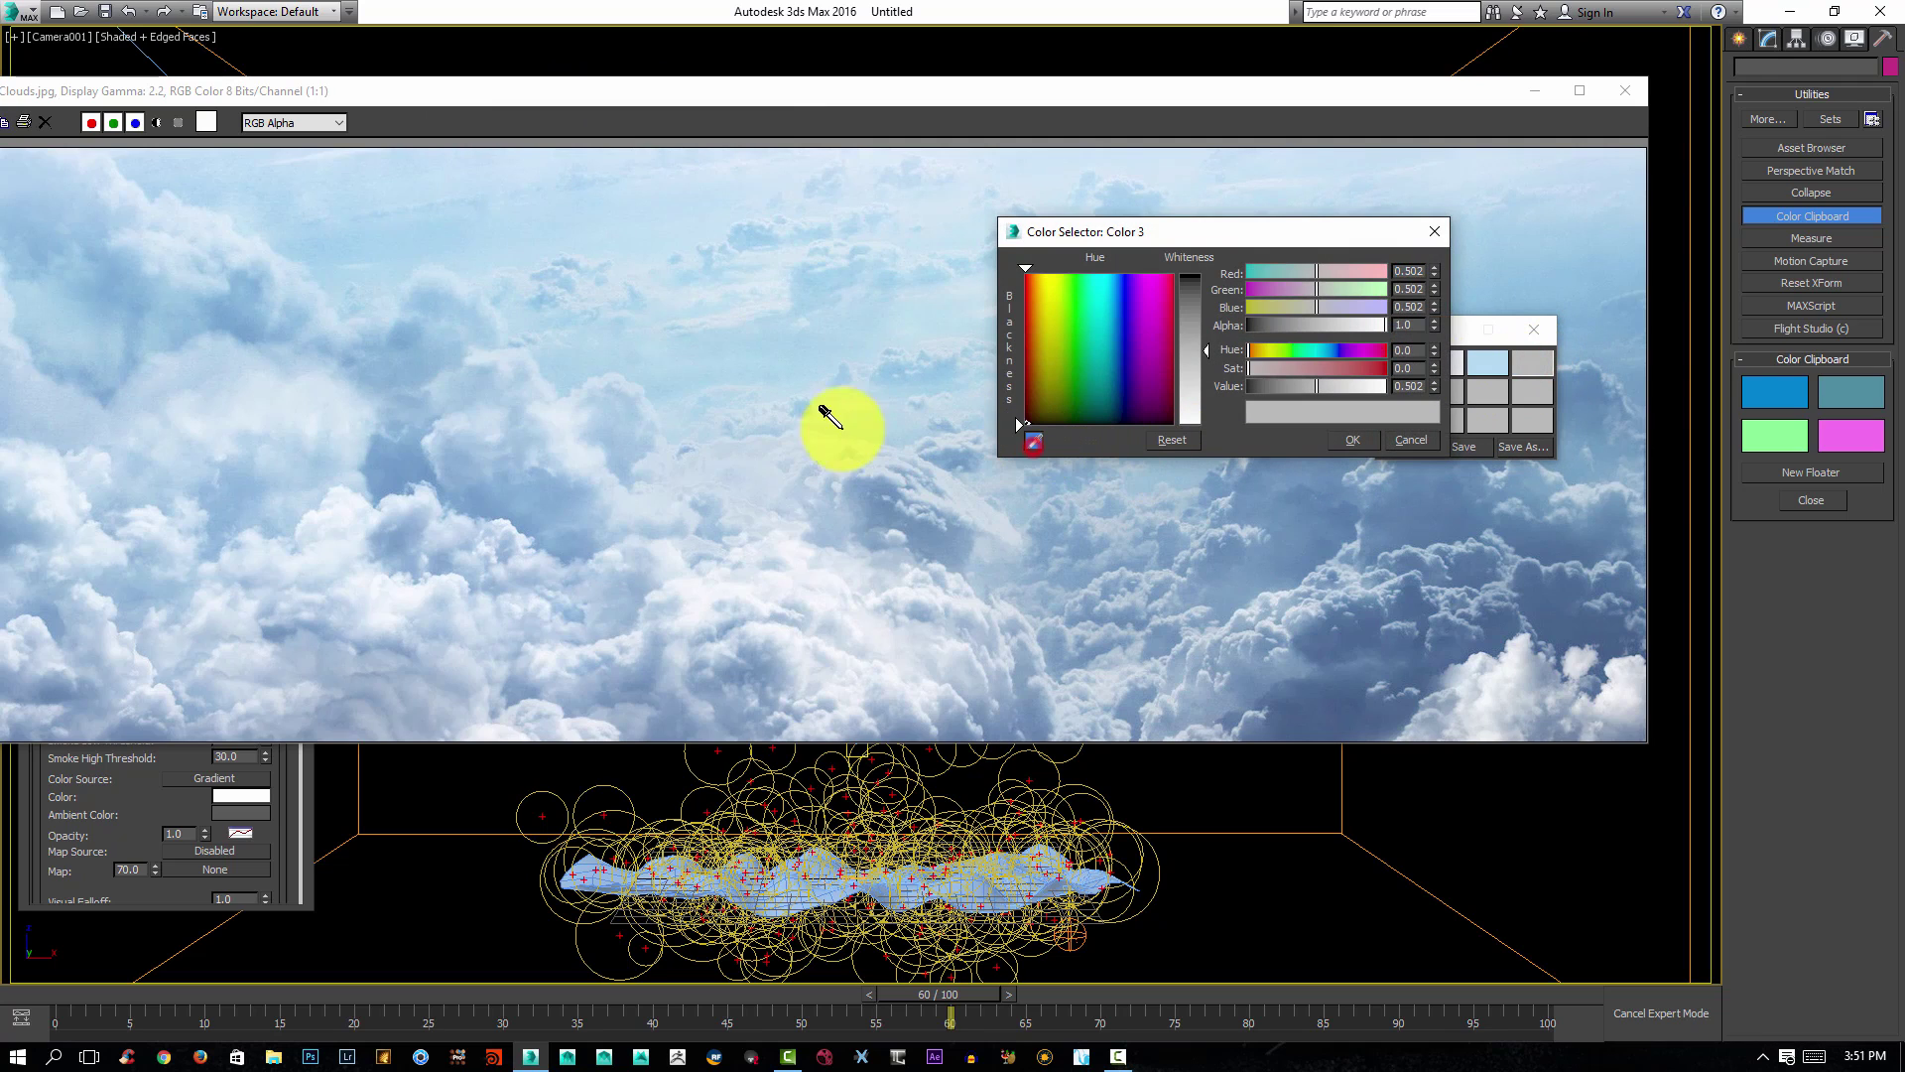
pyautogui.click(1535, 163)
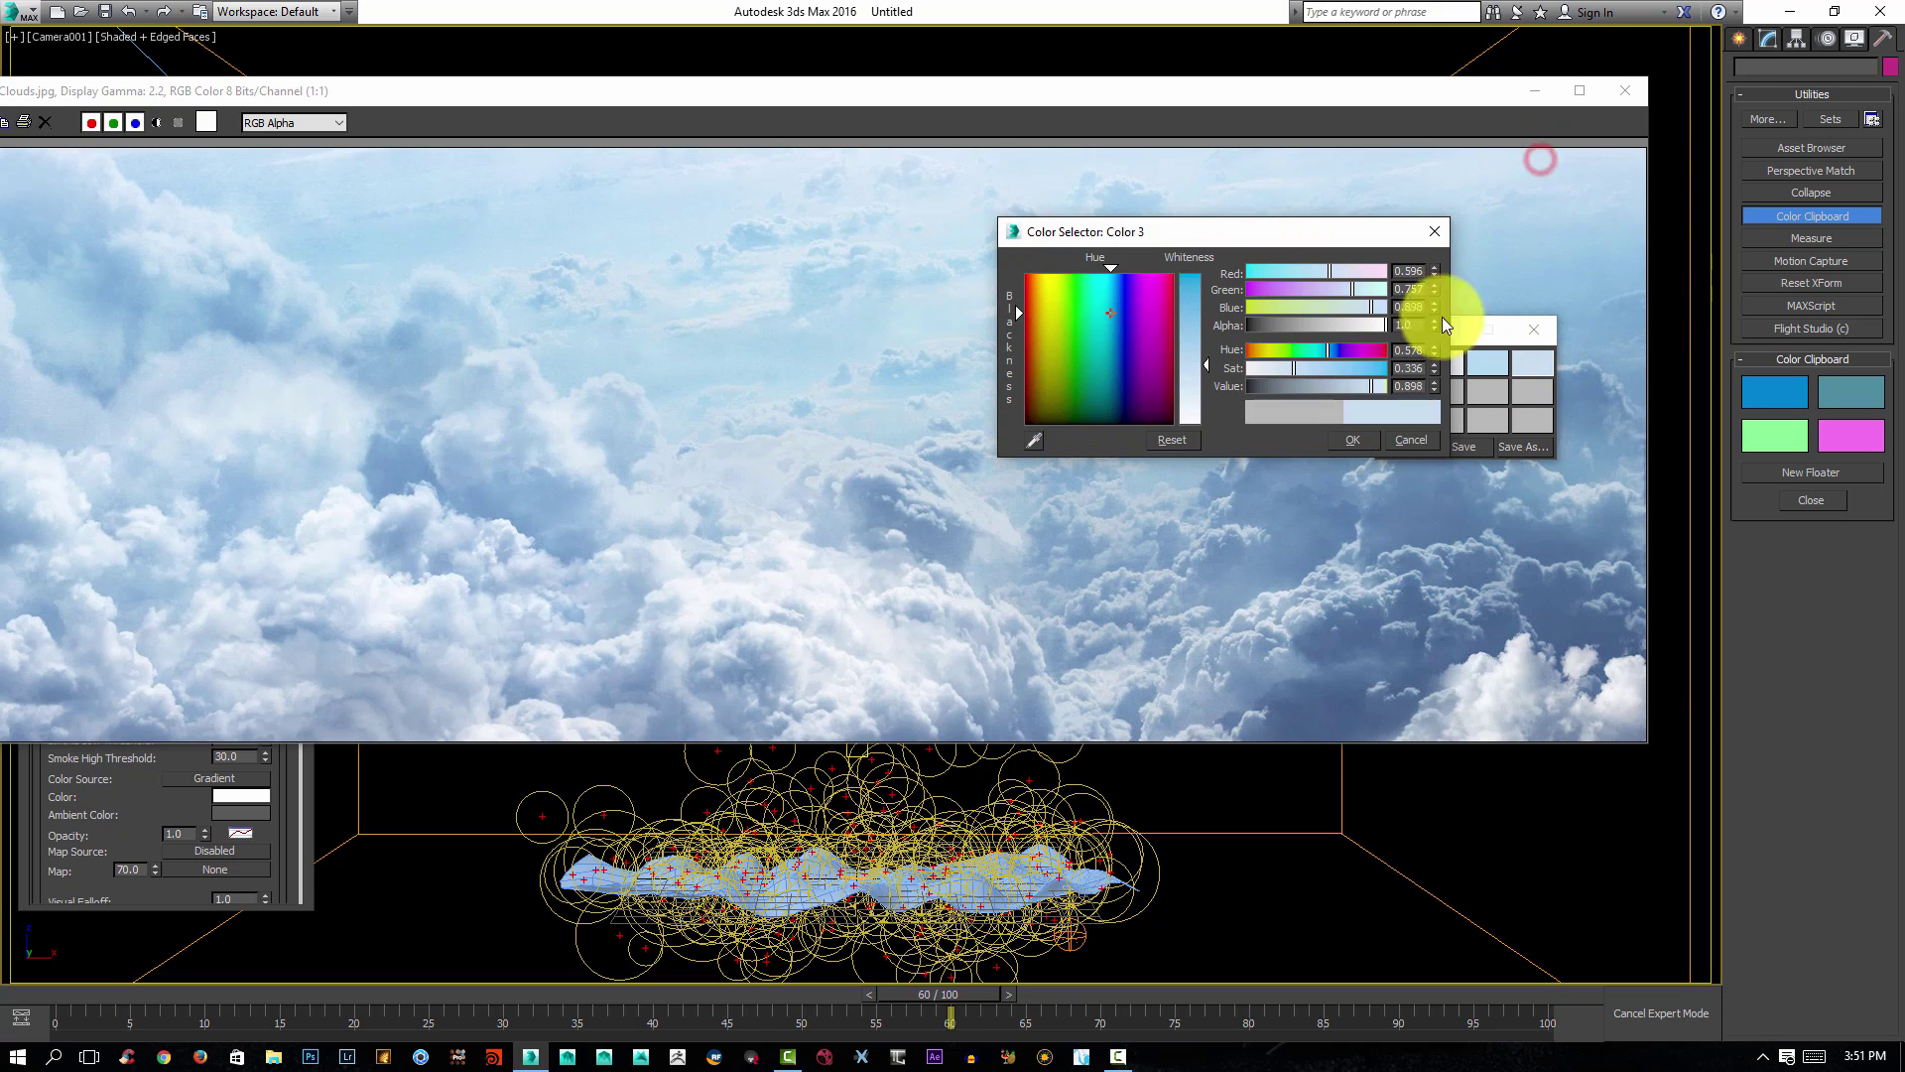
pyautogui.click(1348, 439)
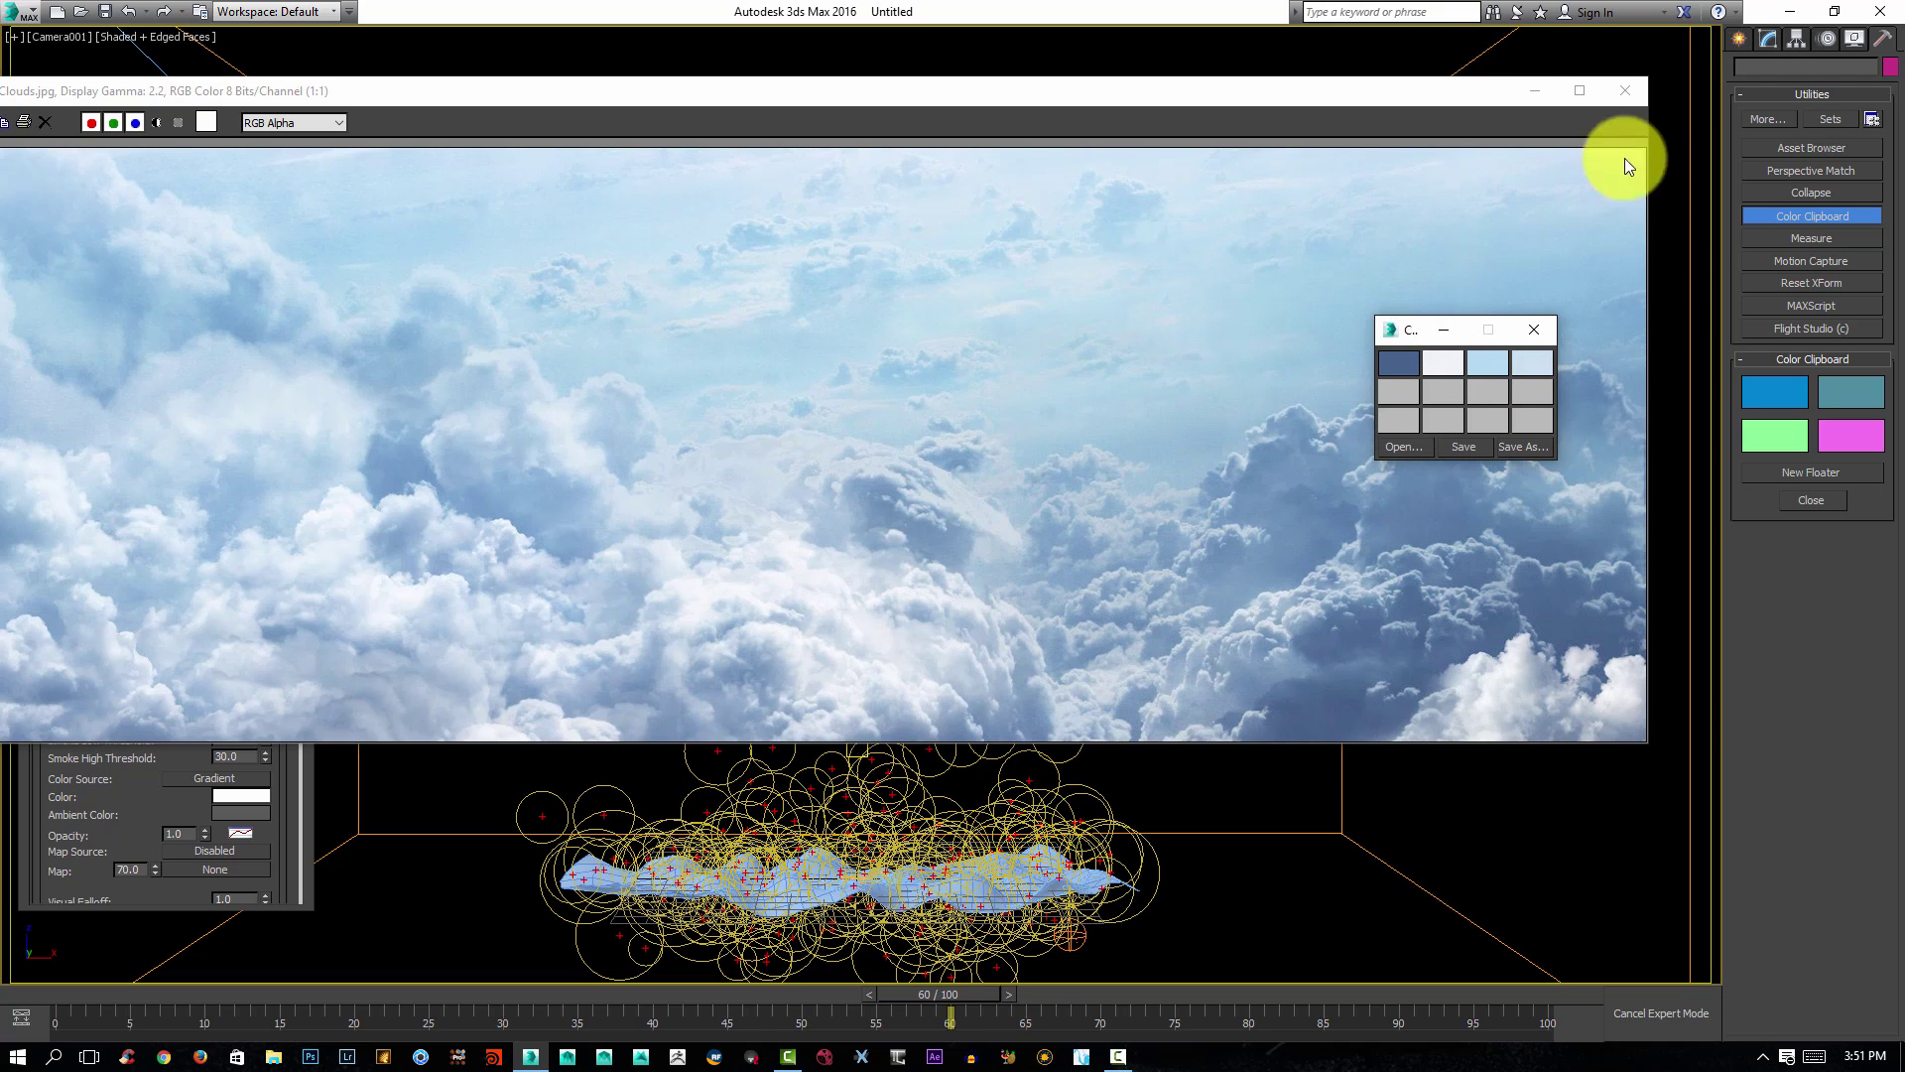
pyautogui.click(1633, 91)
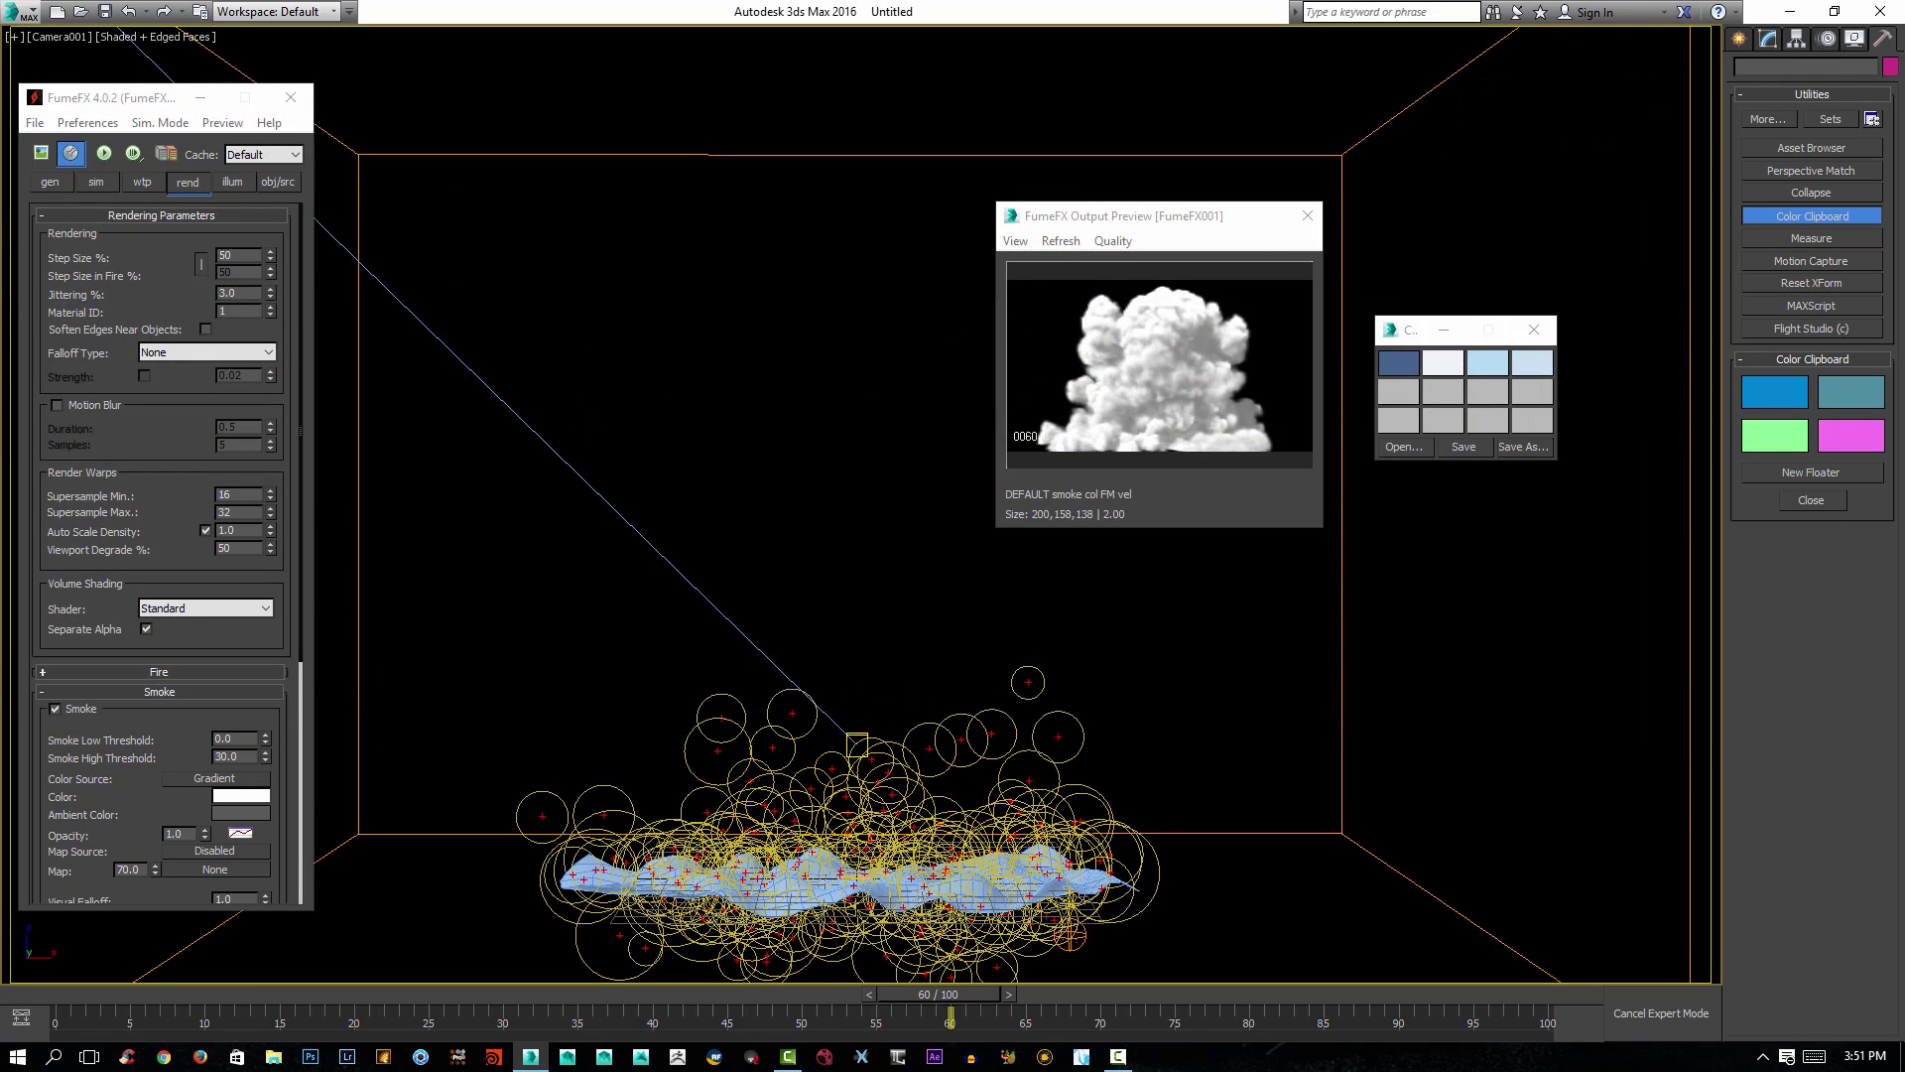
# Open the Density Gradient of the smoke color in the FumeFX rendering settings.
pyautogui.moveTo(175, 458); pyautogui.dragTo(211, 89)
pyautogui.moveTo(139, 606); pyautogui.dragTo(218, 213)
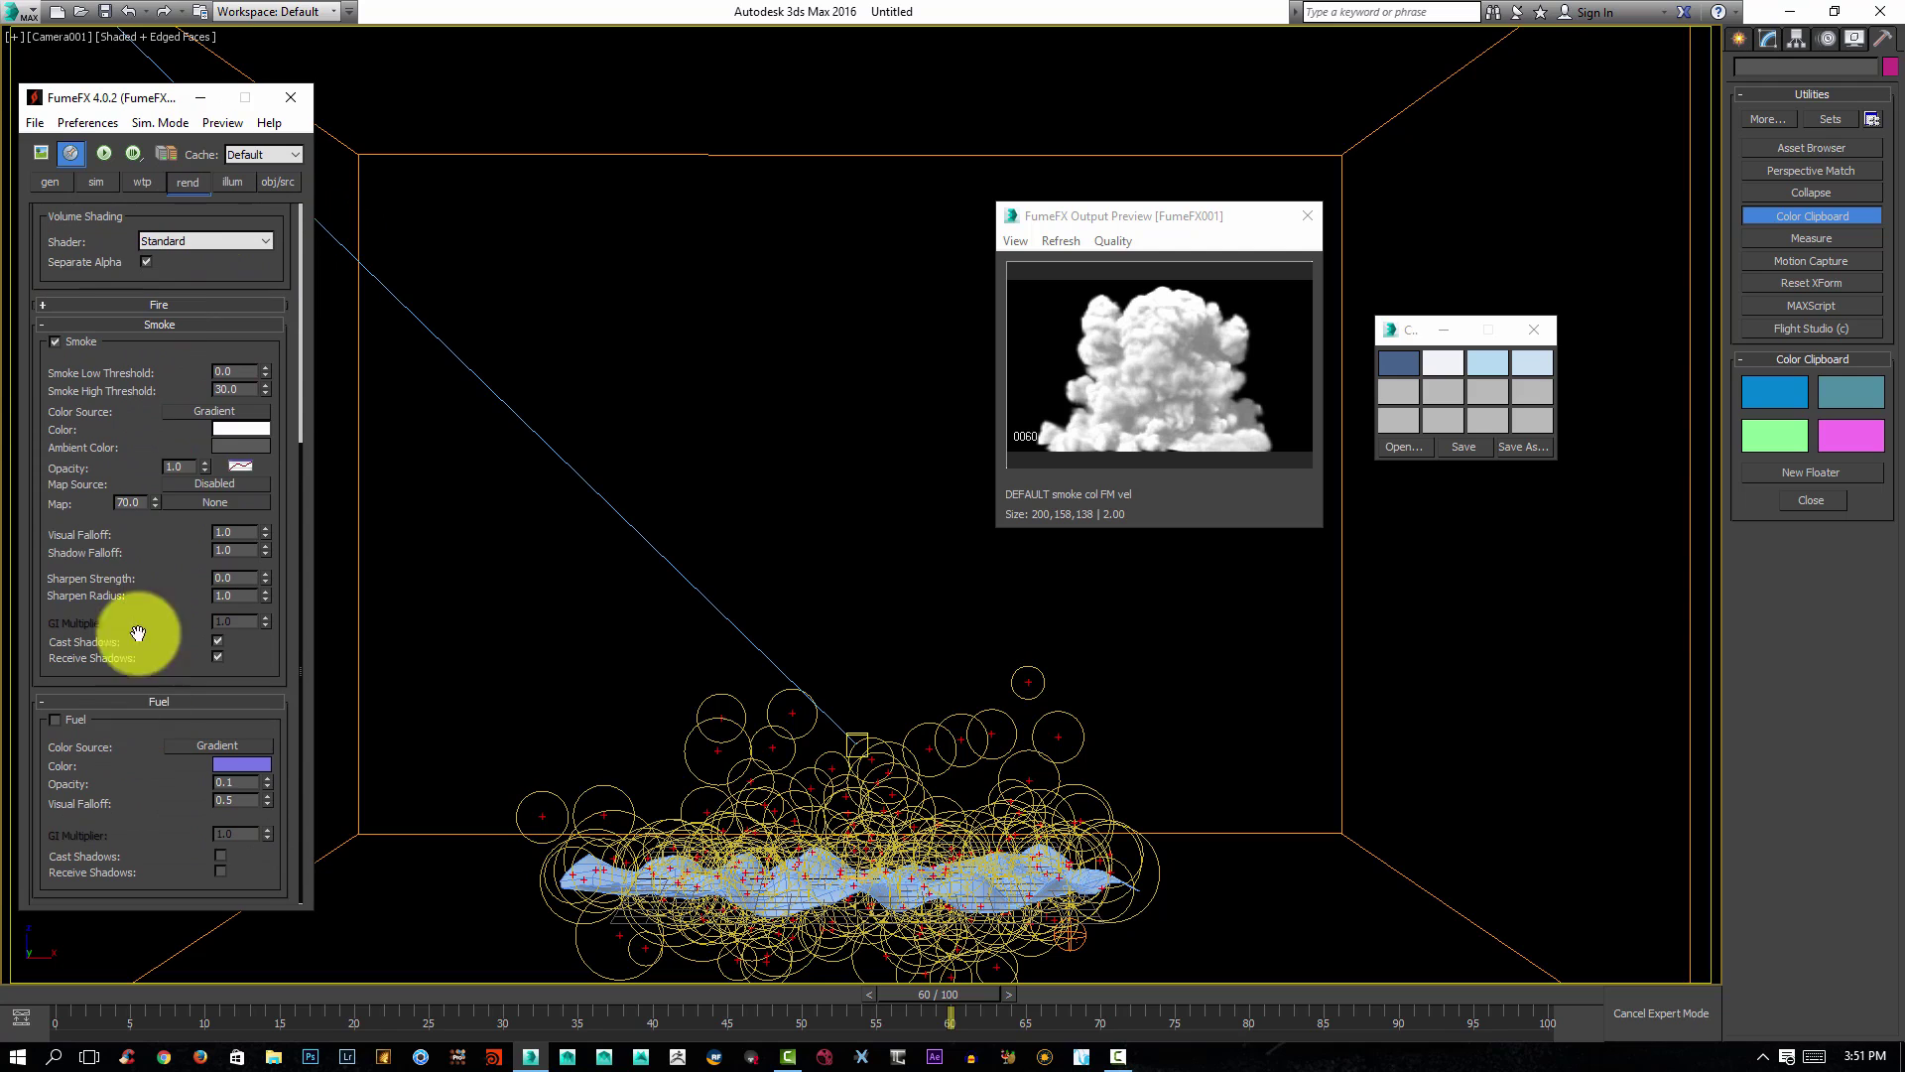
pyautogui.click(234, 430)
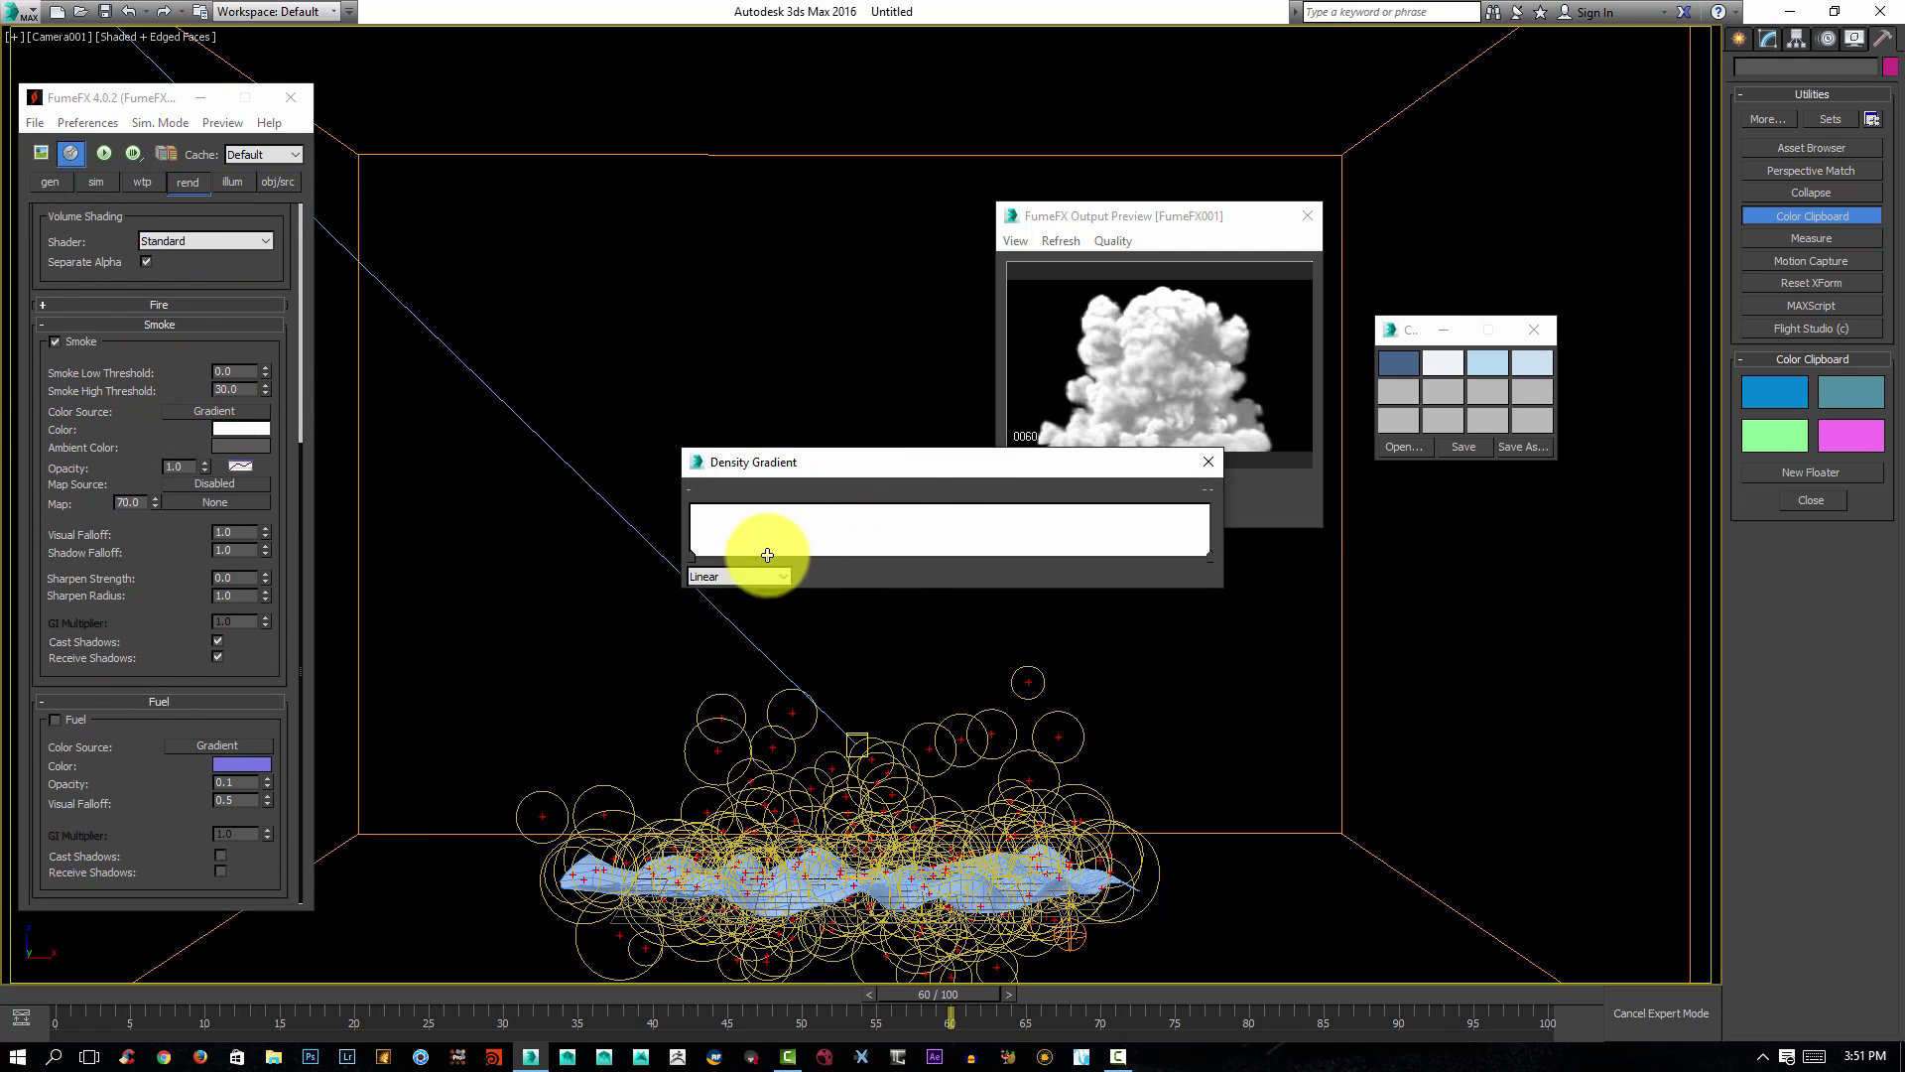
pyautogui.click(1210, 460)
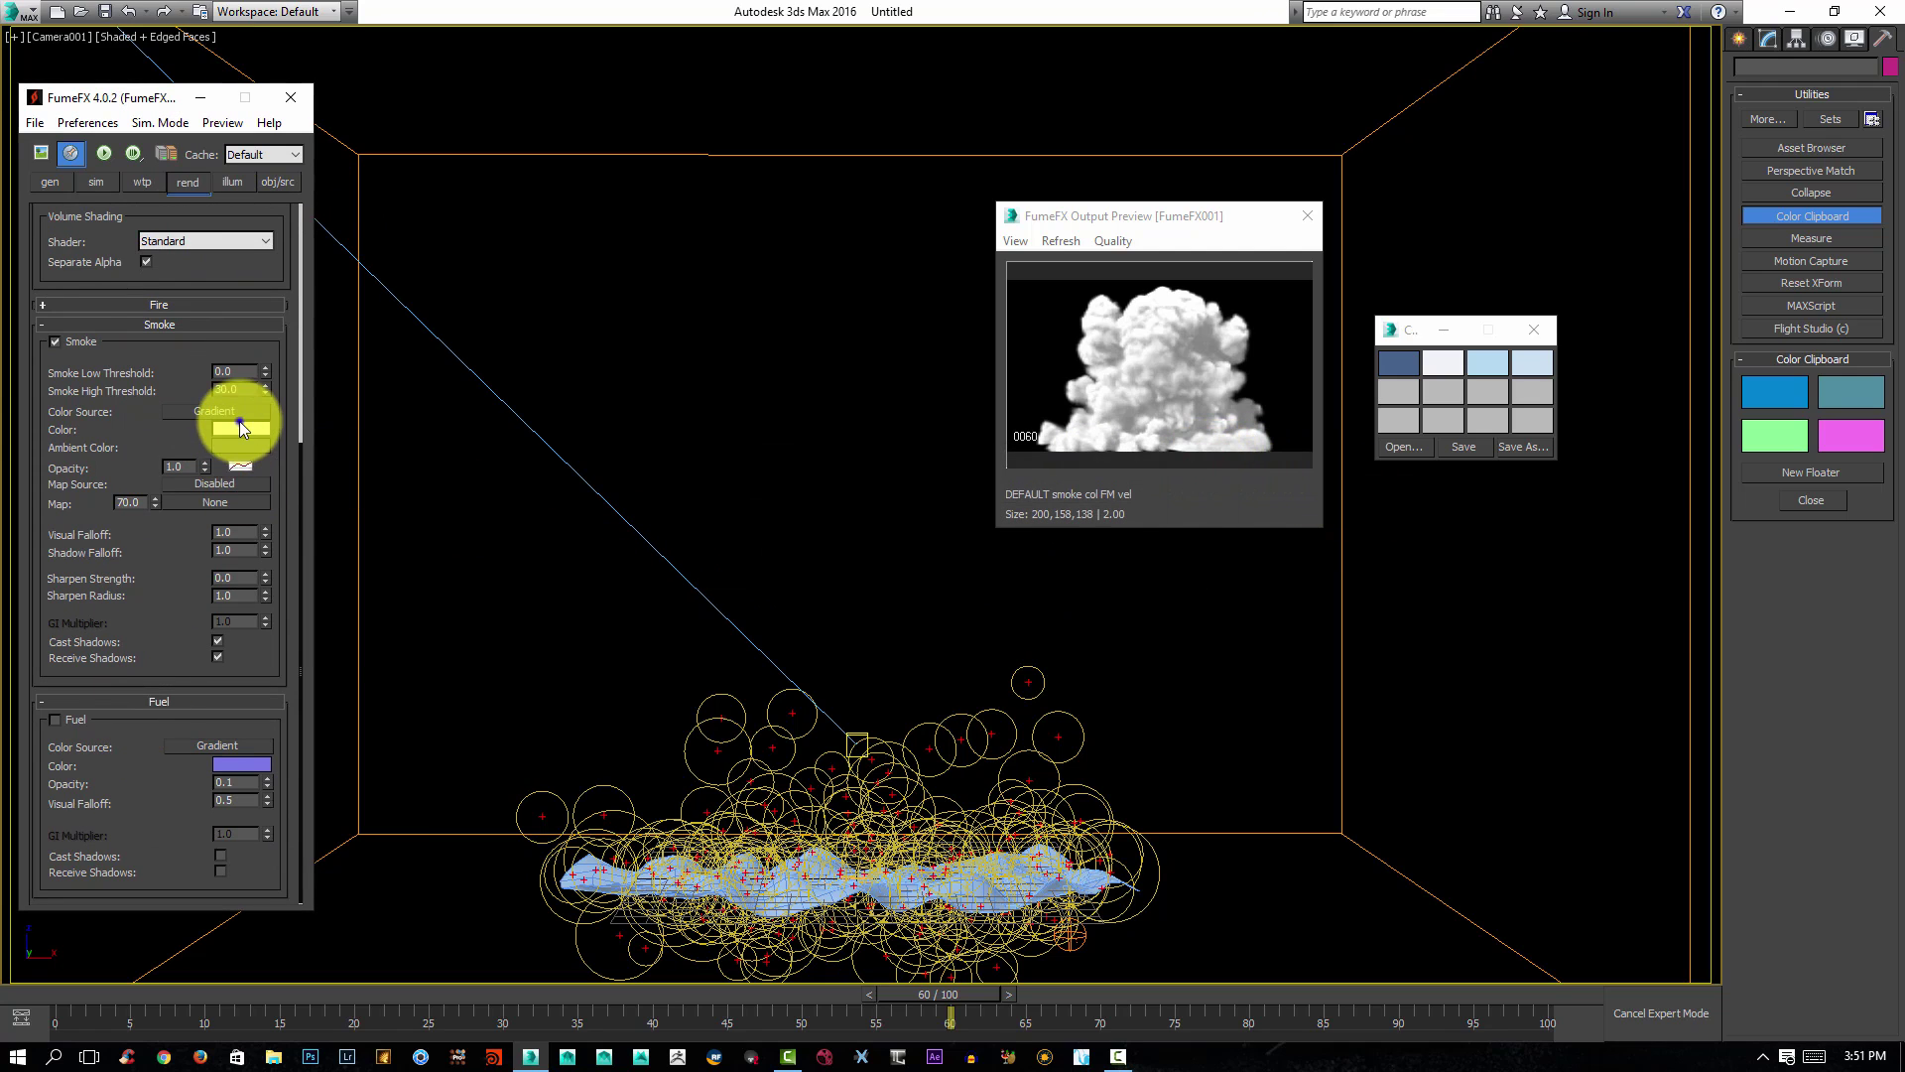
pyautogui.rightClick(236, 430)
pyautogui.click(254, 441)
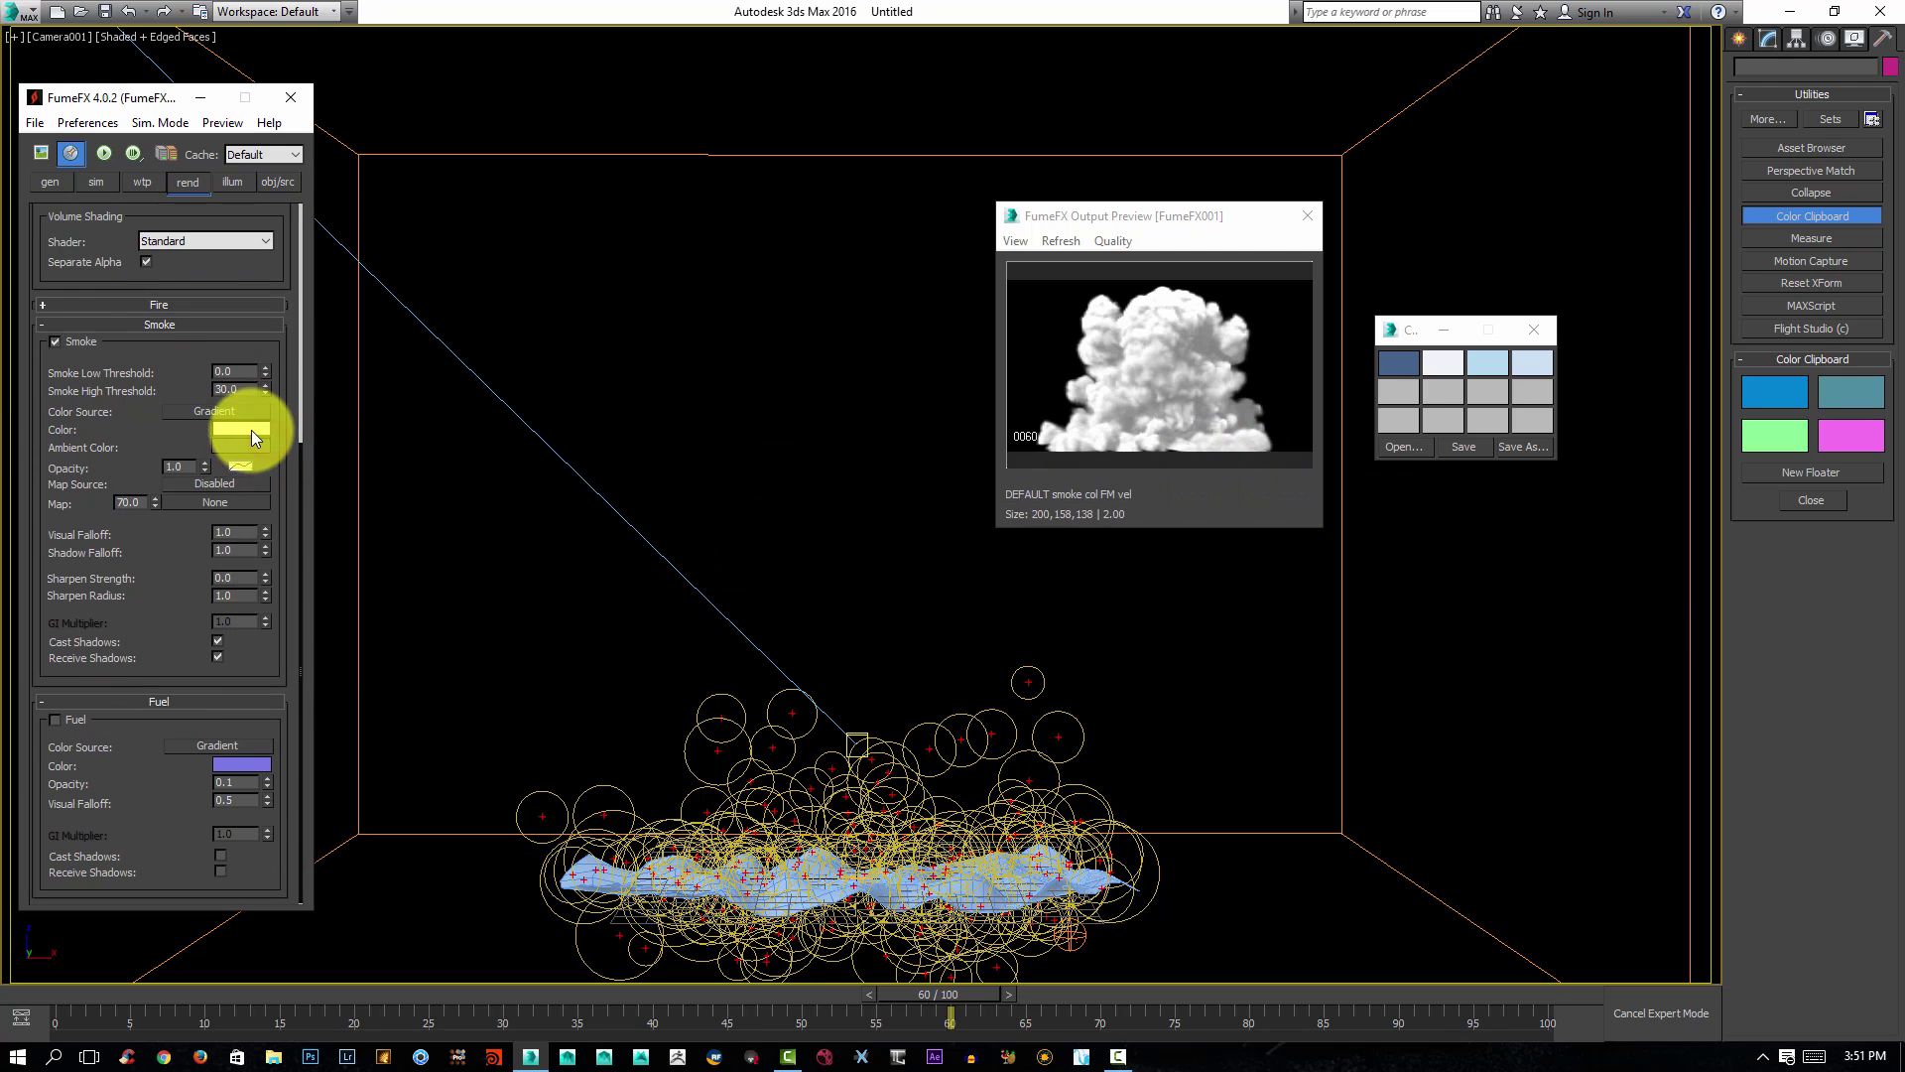
pyautogui.click(253, 429)
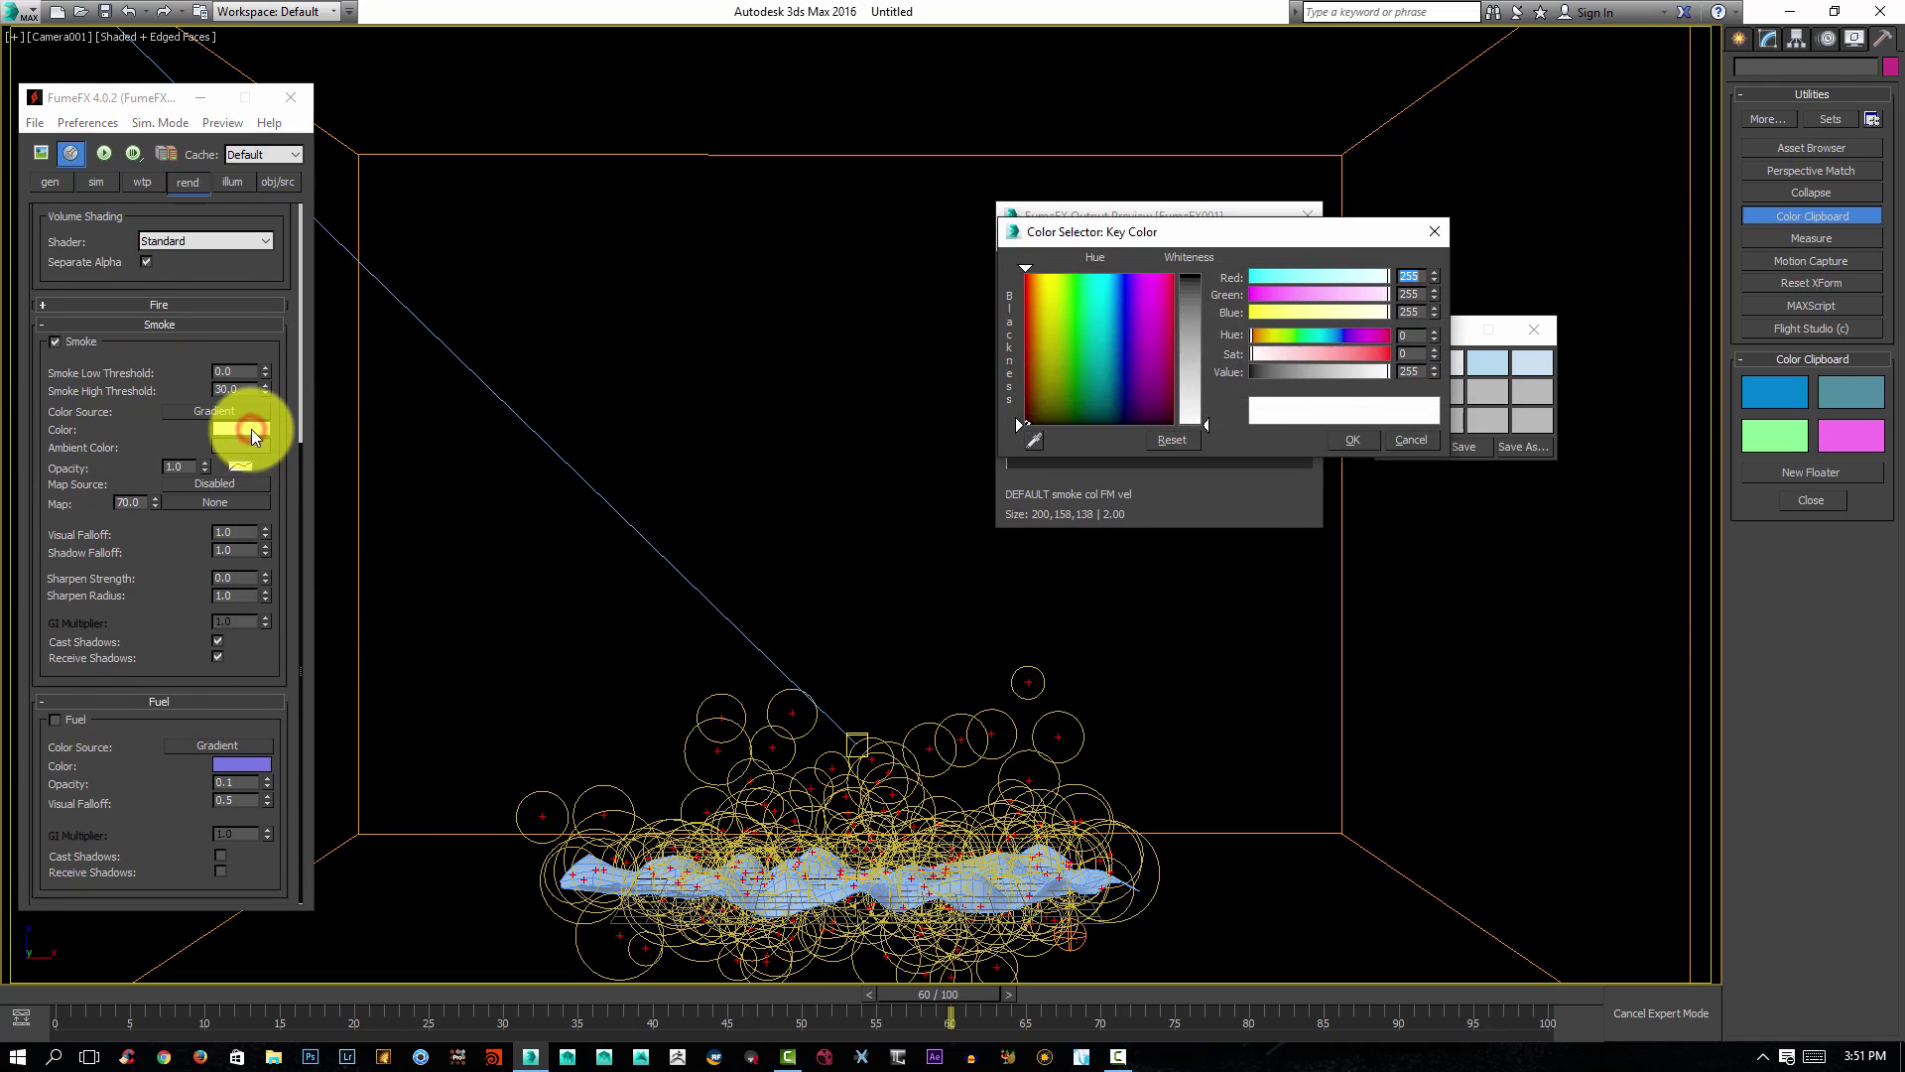
pyautogui.click(1201, 221)
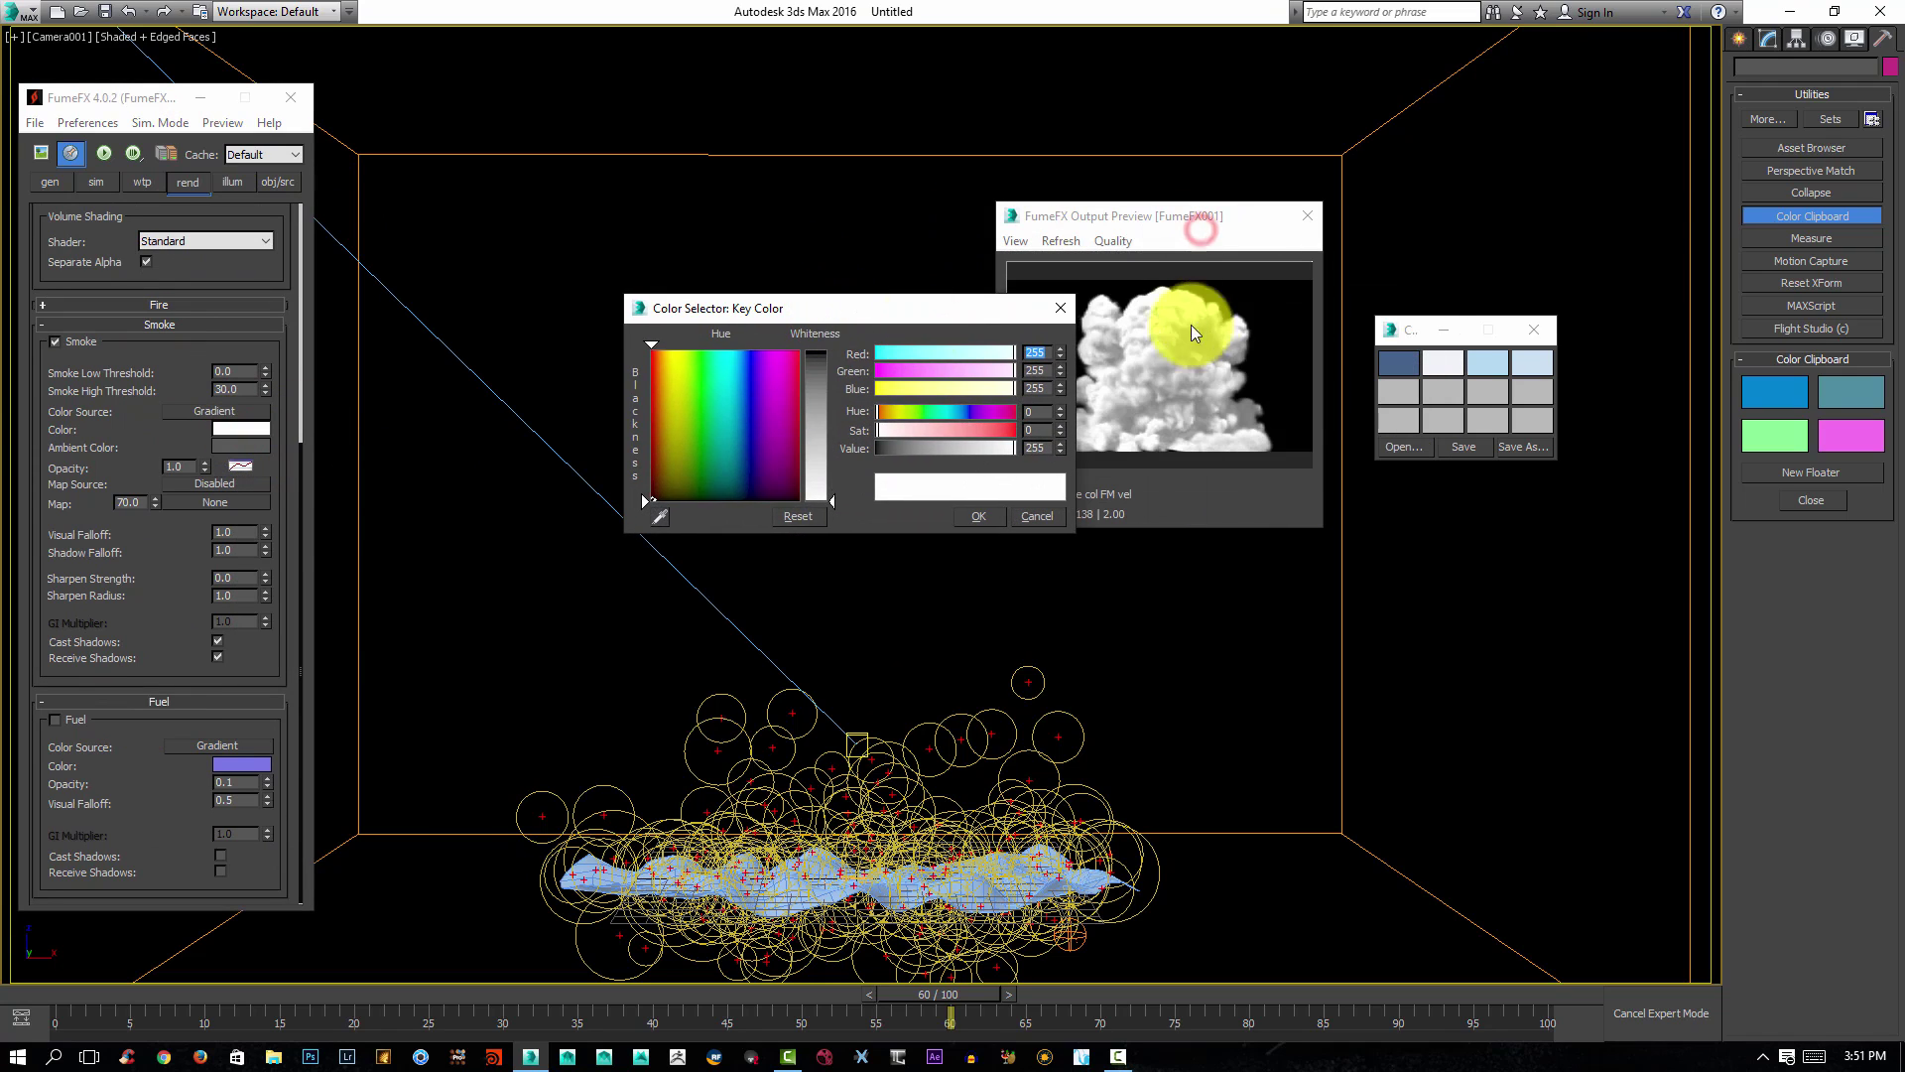
pyautogui.rightClick(236, 428)
pyautogui.click(256, 438)
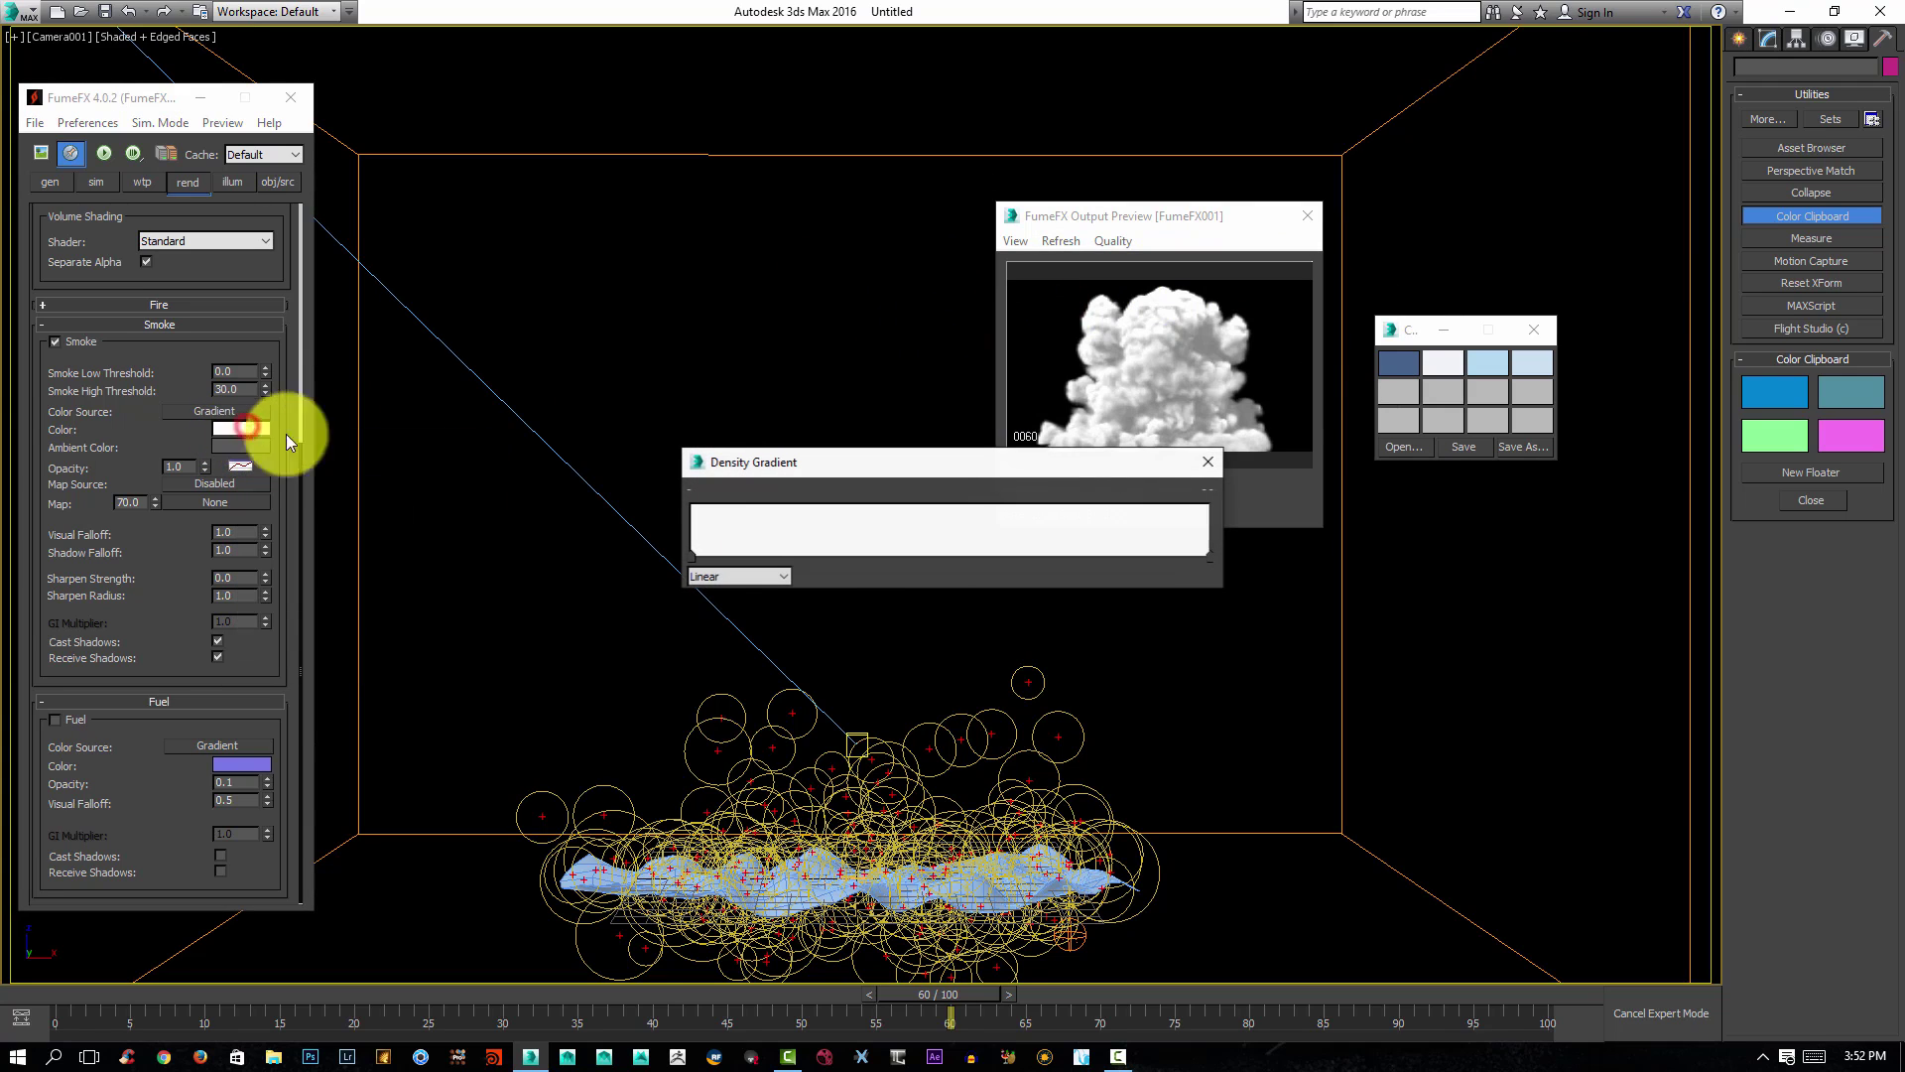
# Set the gradient's start key at position 0 to the near-white color sampled from the palette's second swatch.
pyautogui.click(691, 560)
pyautogui.doubleClick(692, 560)
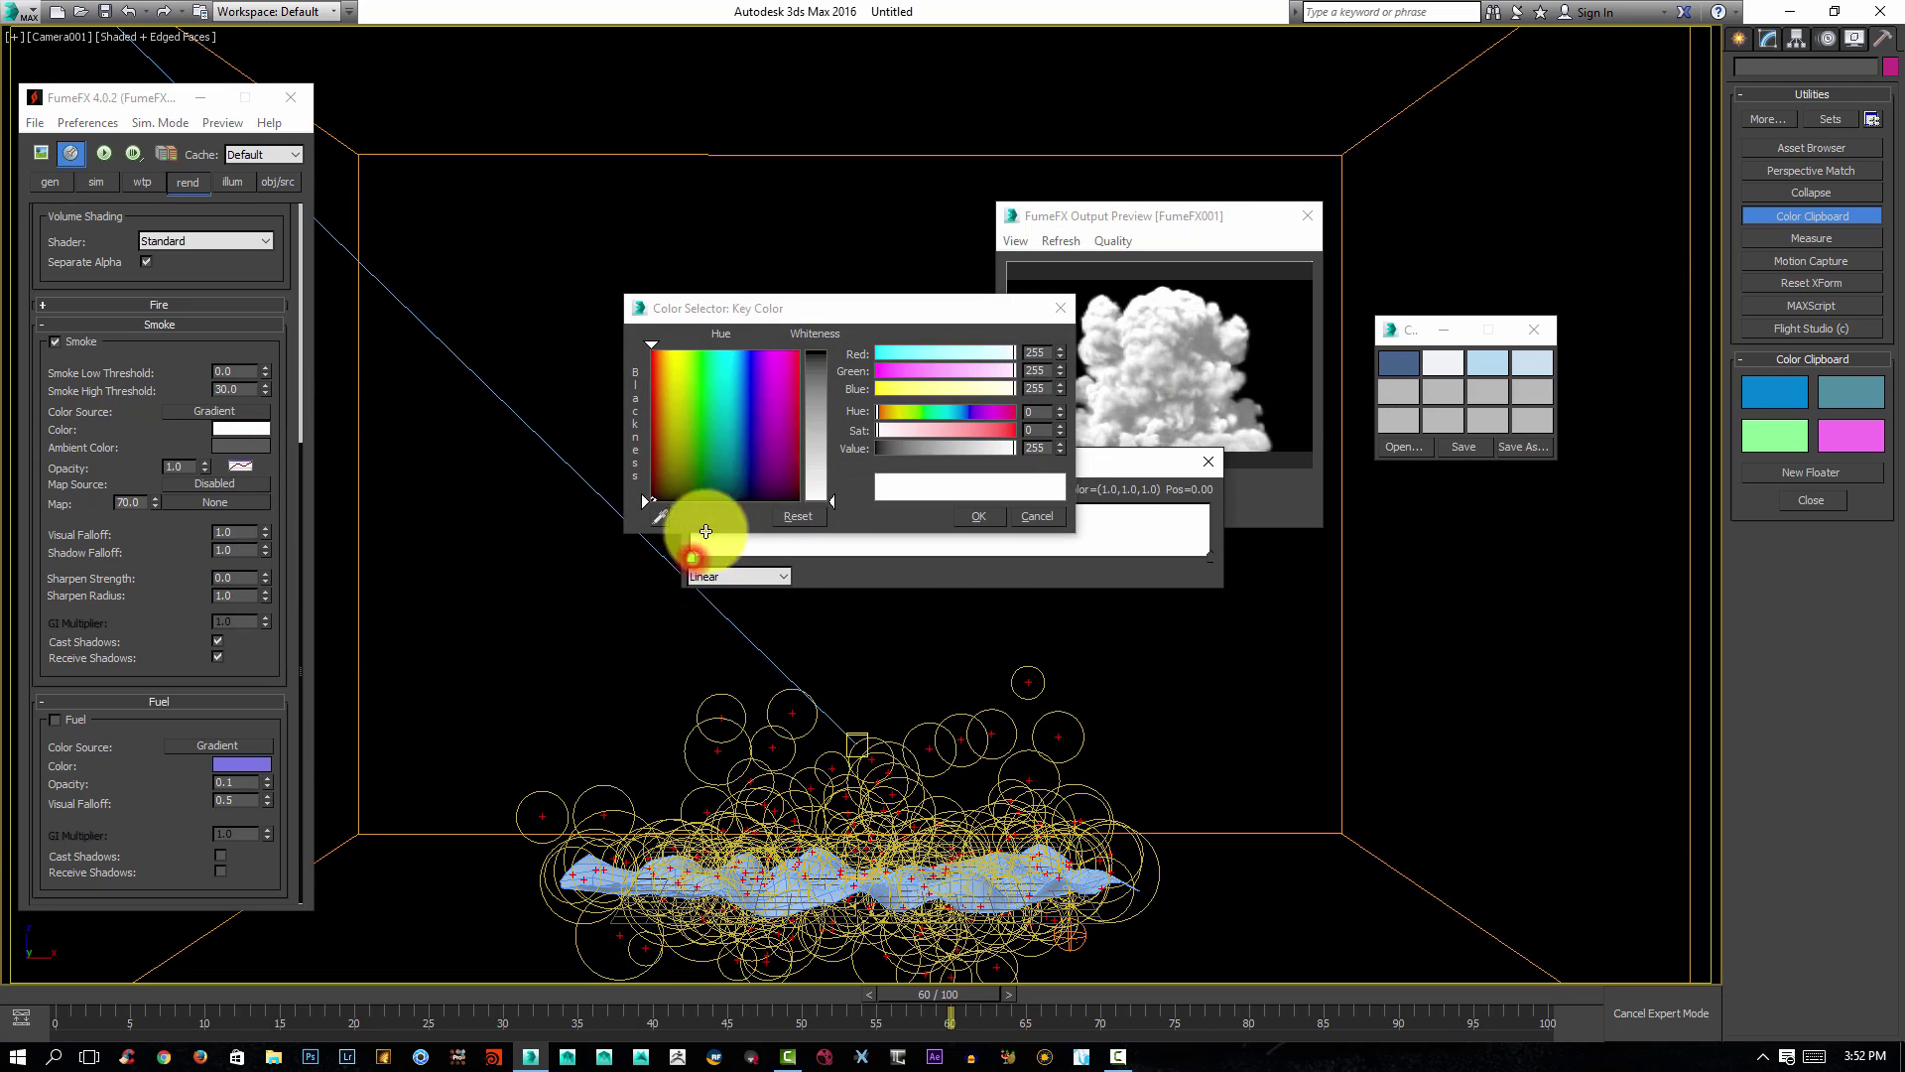
pyautogui.click(660, 516)
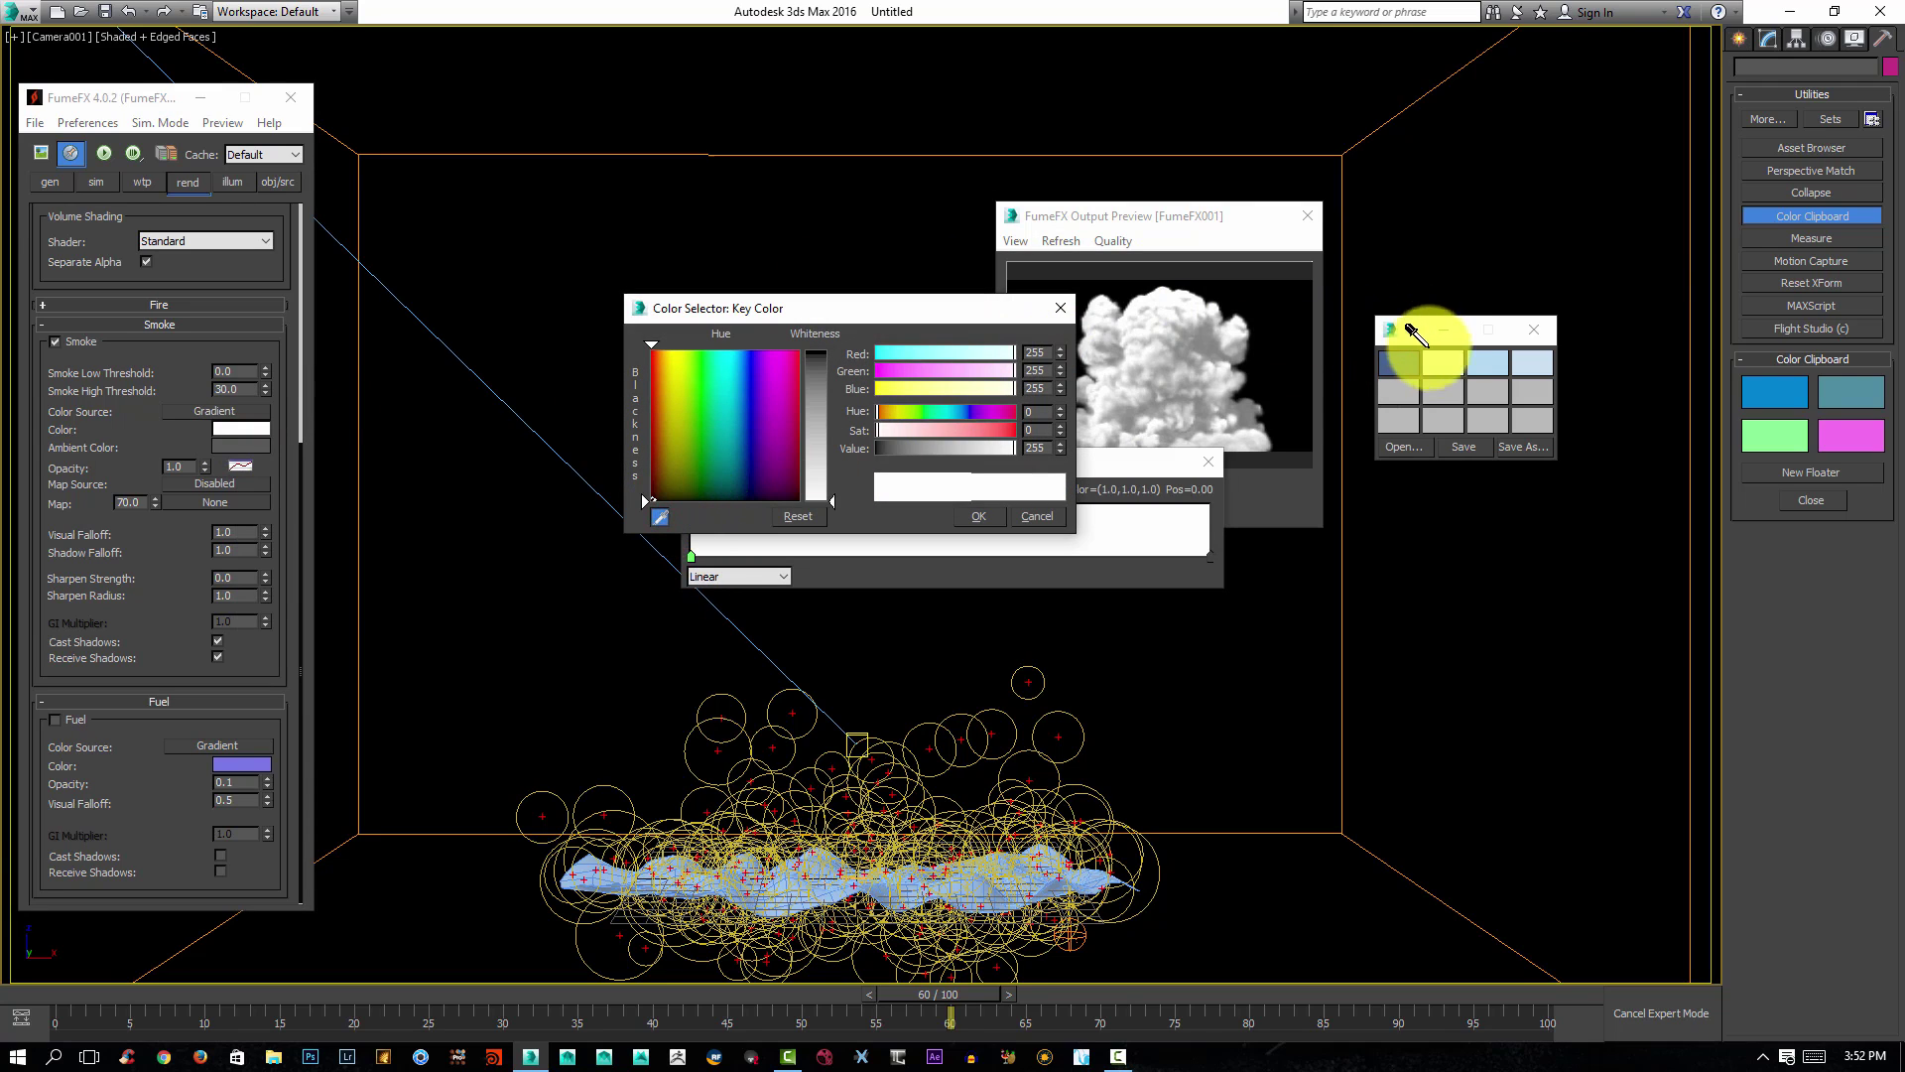
pyautogui.click(1439, 362)
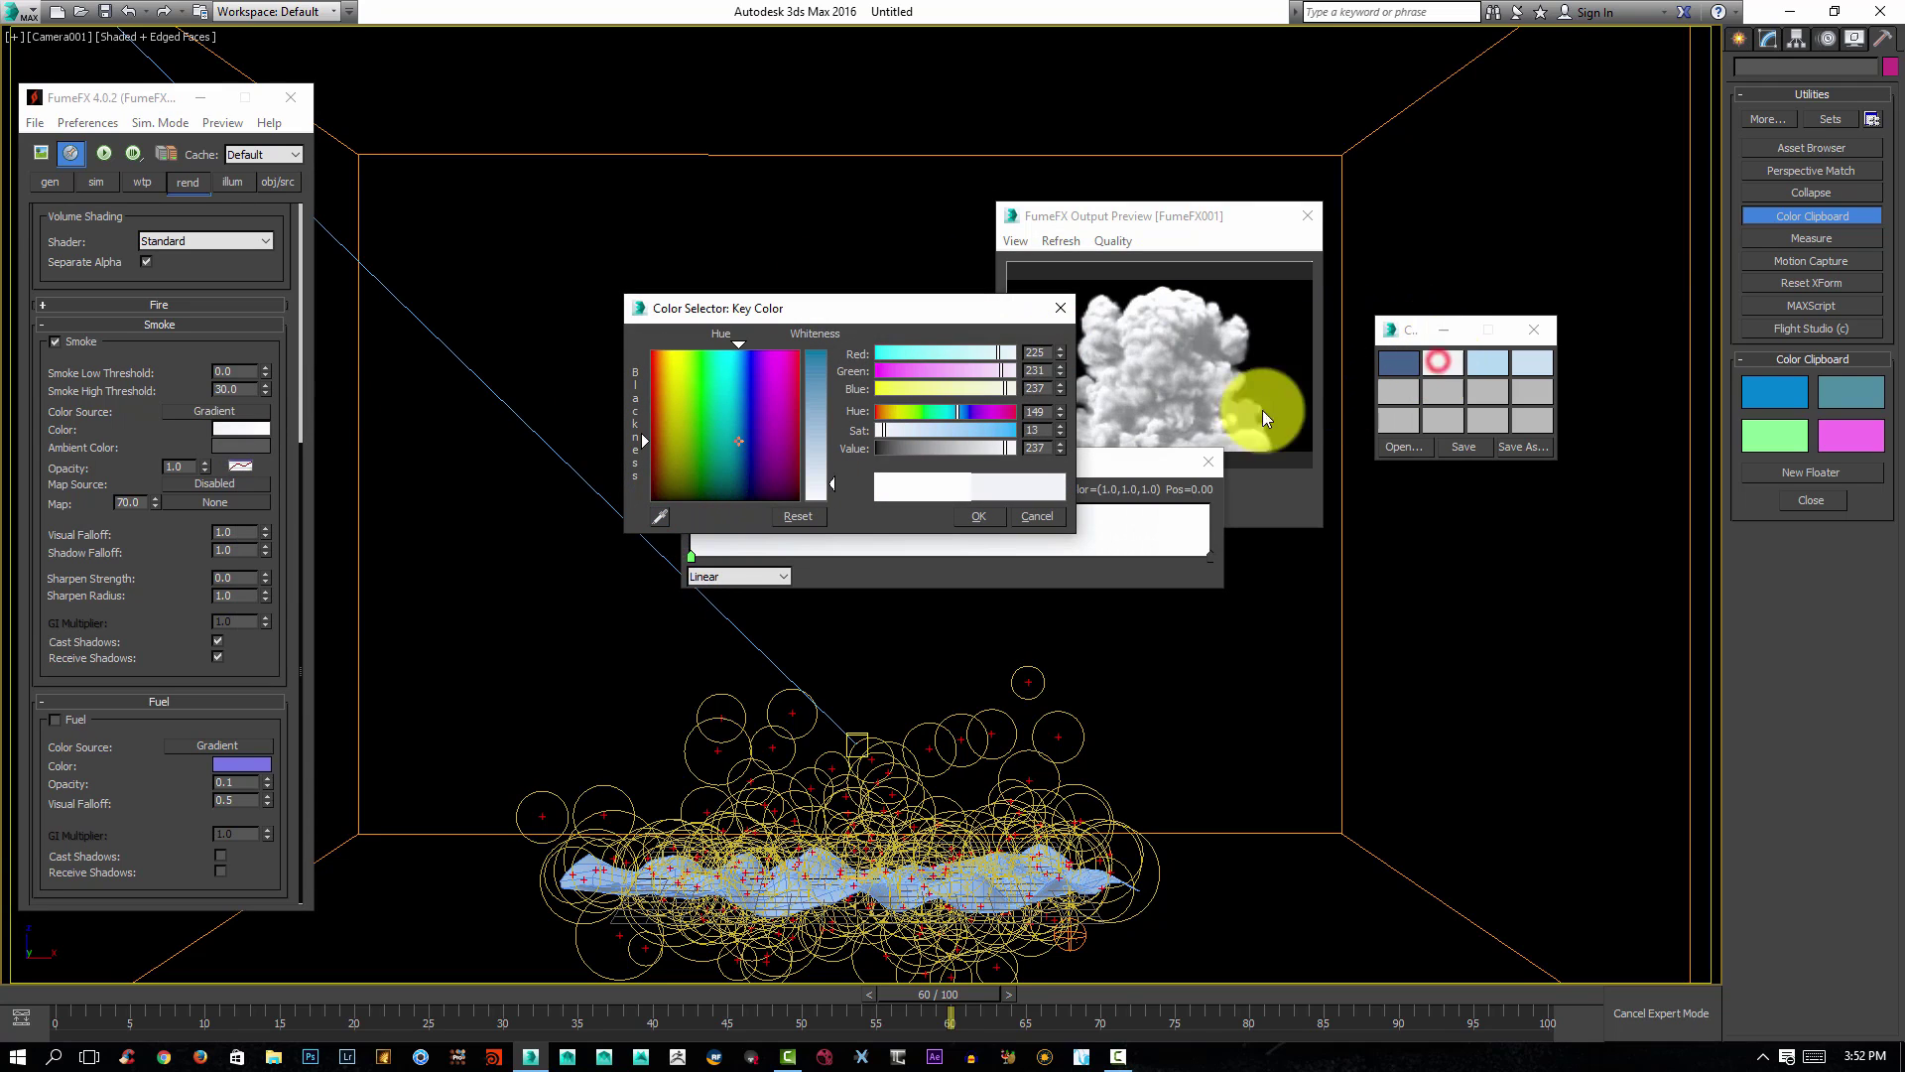
pyautogui.click(979, 517)
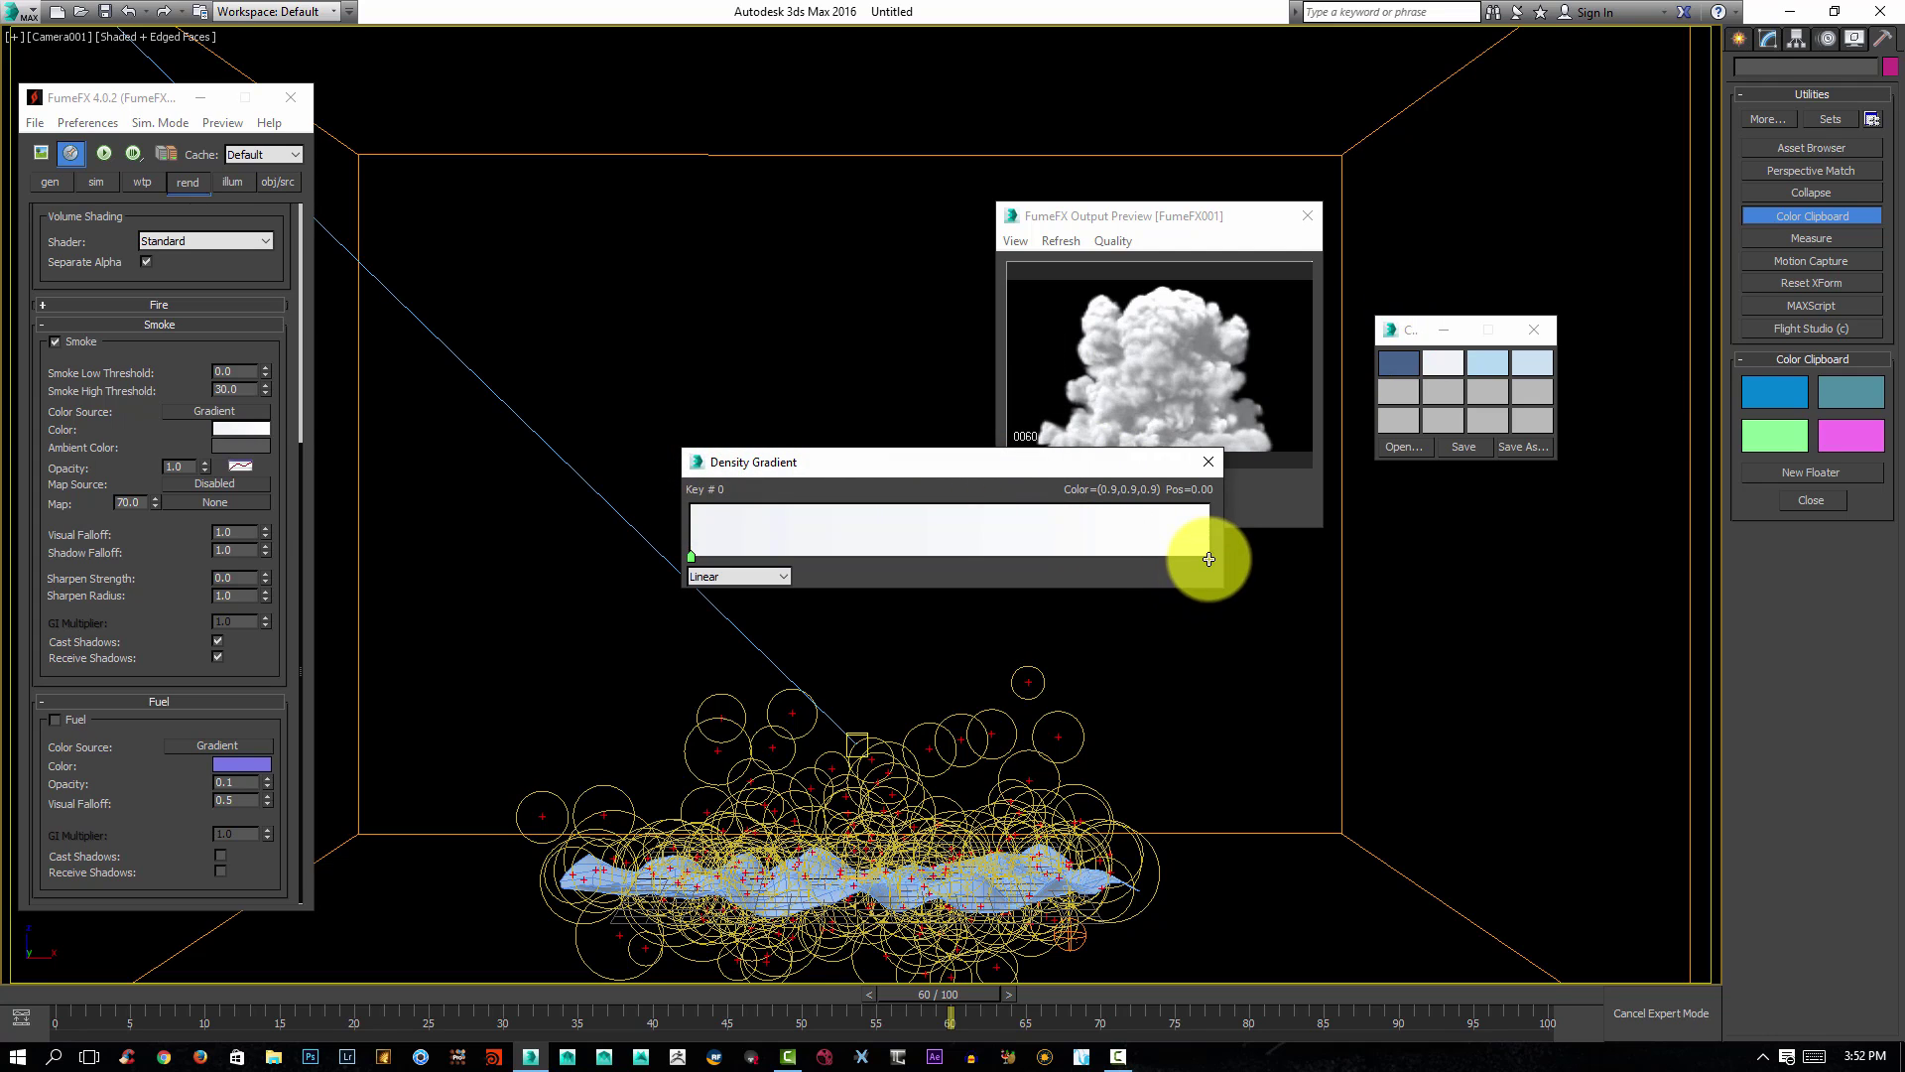
# Set the gradient's end key at position 100 to the pale blue of the palette's fourth swatch, and close the gradient.
pyautogui.click(1207, 558)
pyautogui.doubleClick(1207, 558)
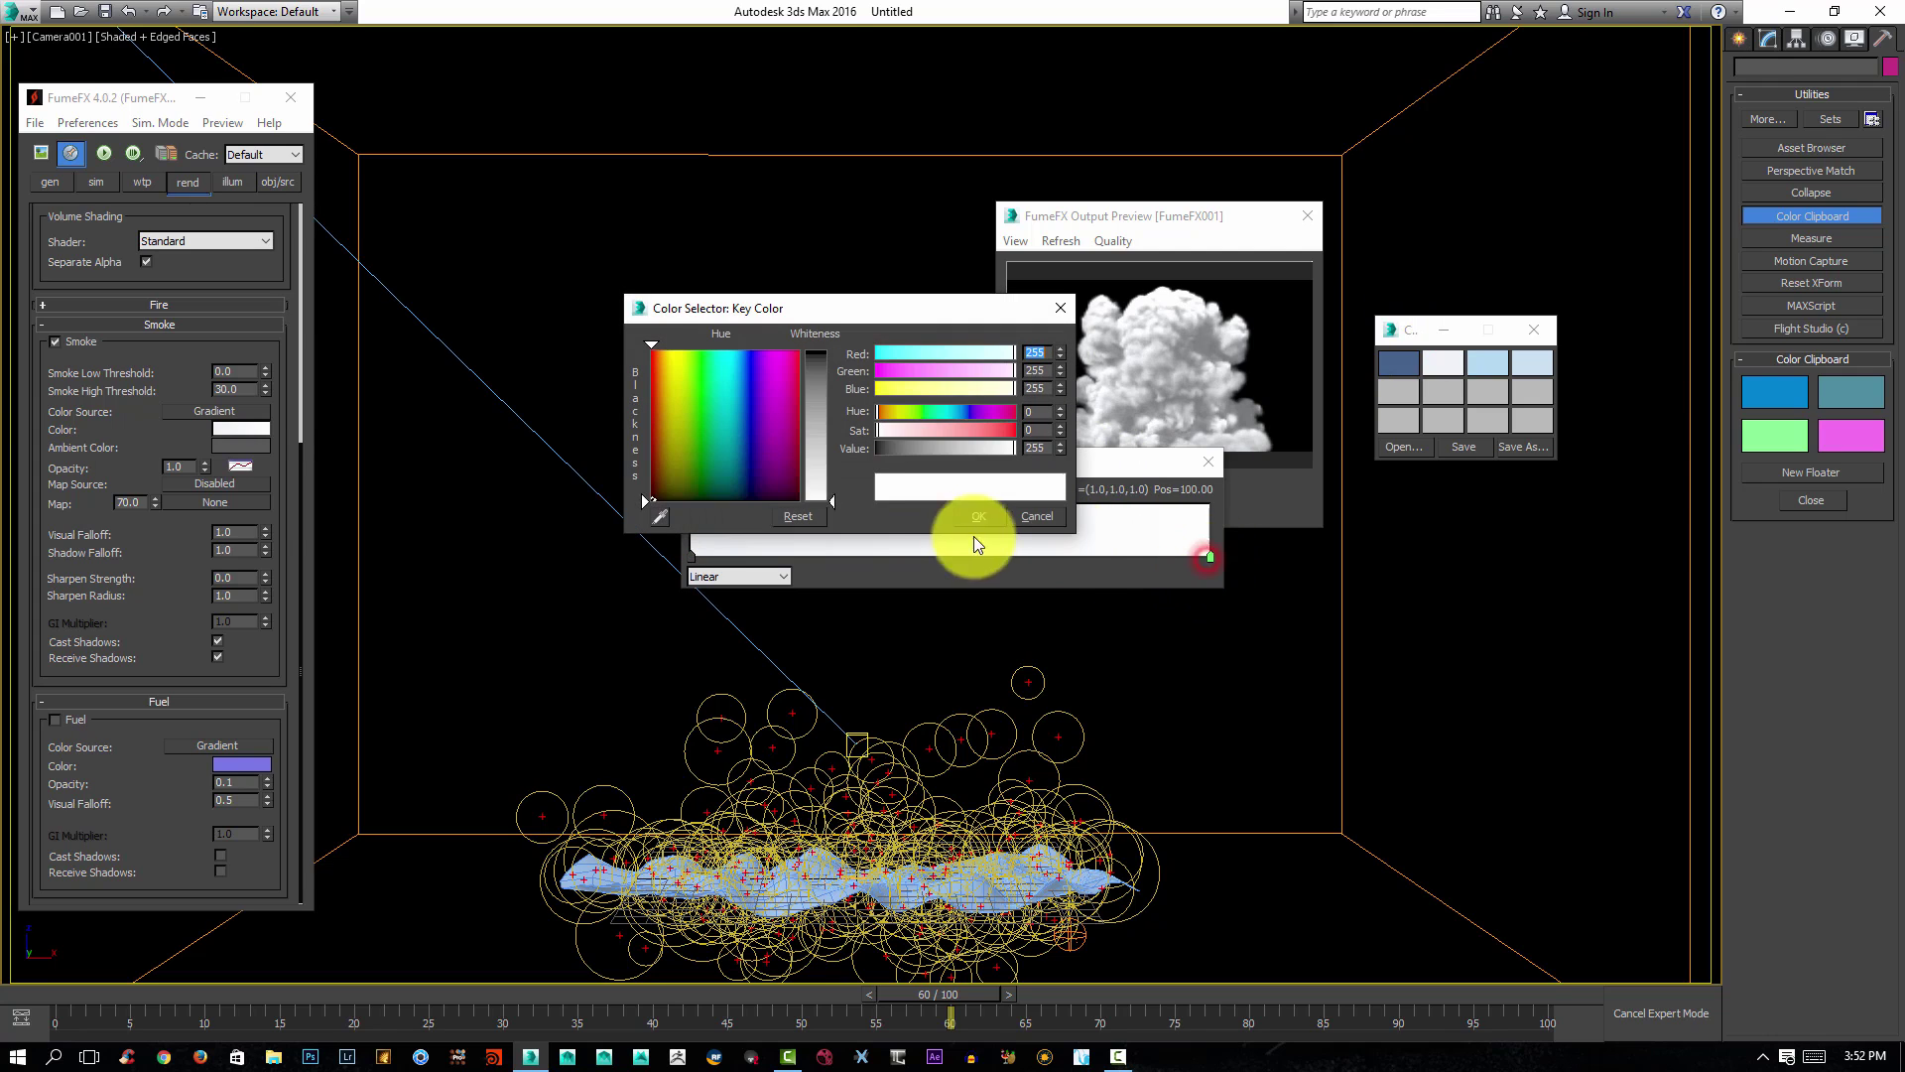
pyautogui.click(660, 515)
pyautogui.click(1523, 352)
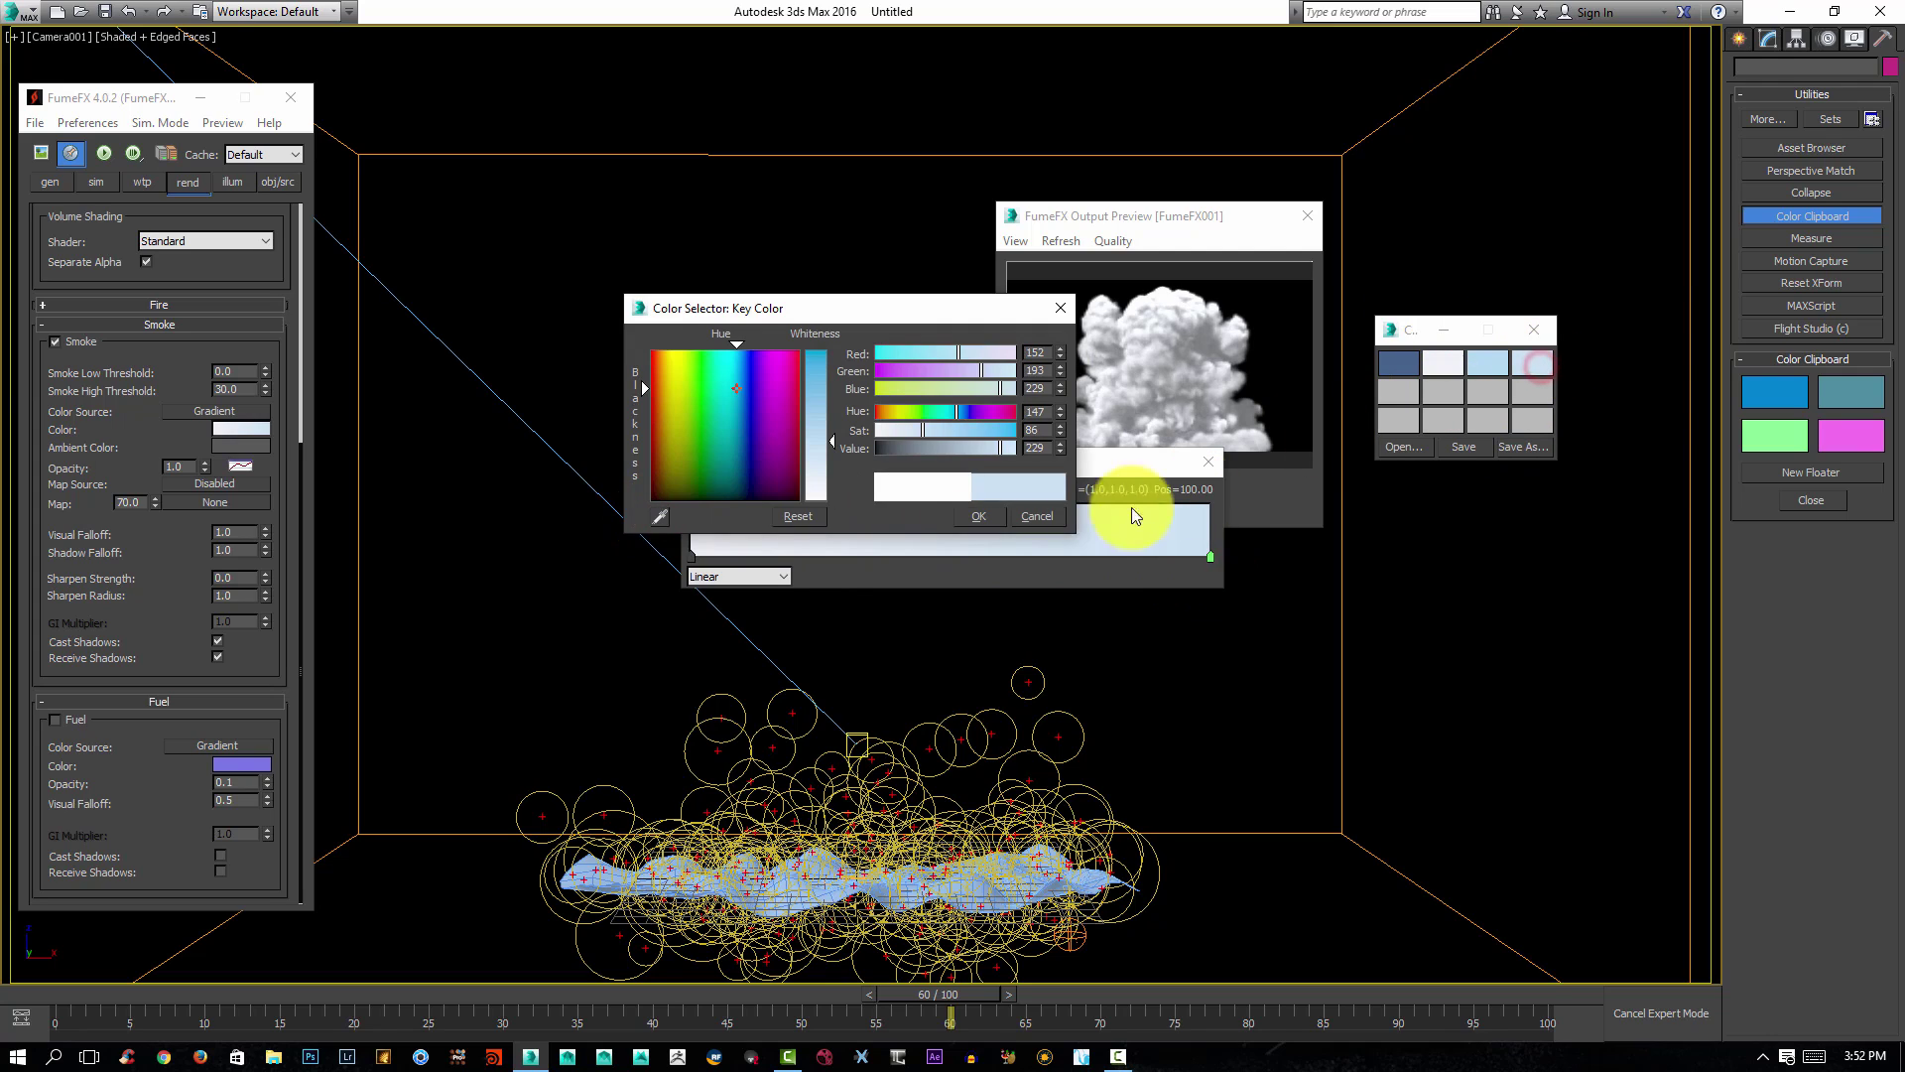
pyautogui.click(985, 516)
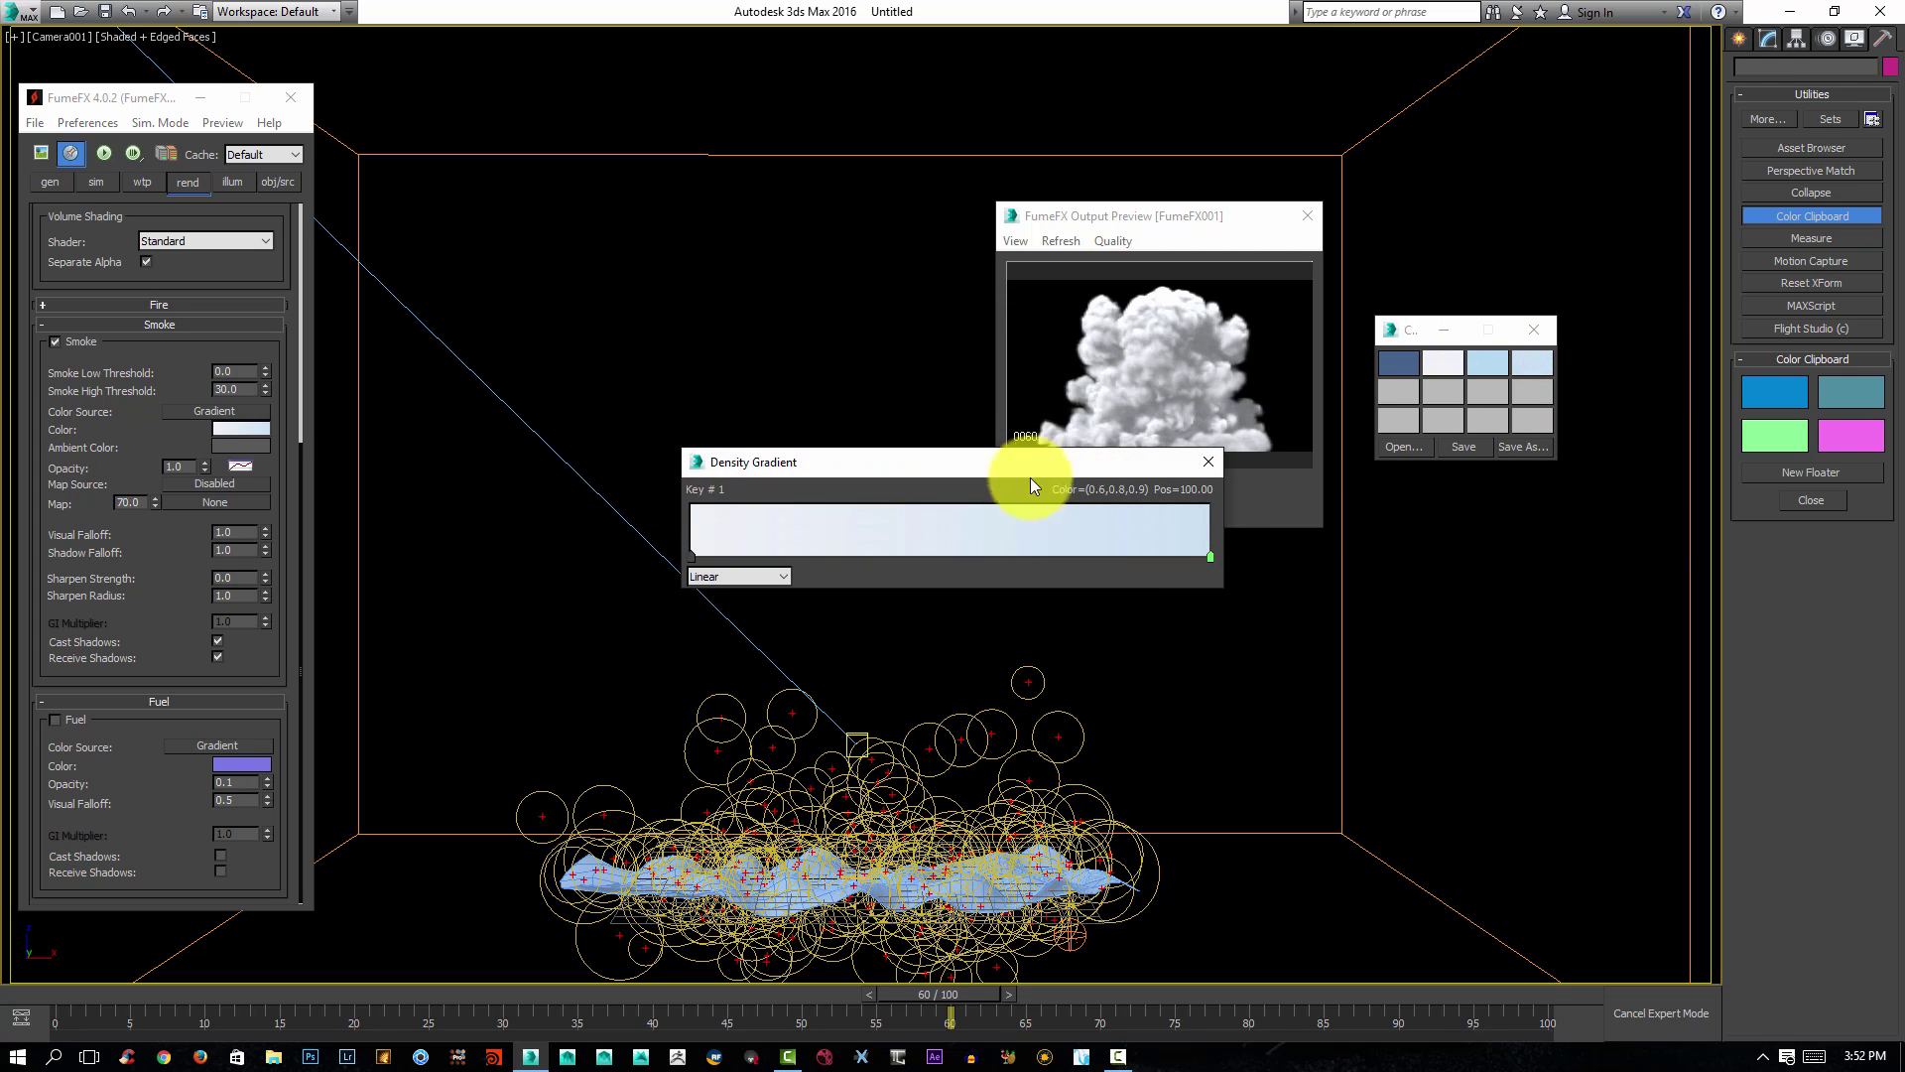
pyautogui.moveTo(1013, 460); pyautogui.dragTo(906, 495)
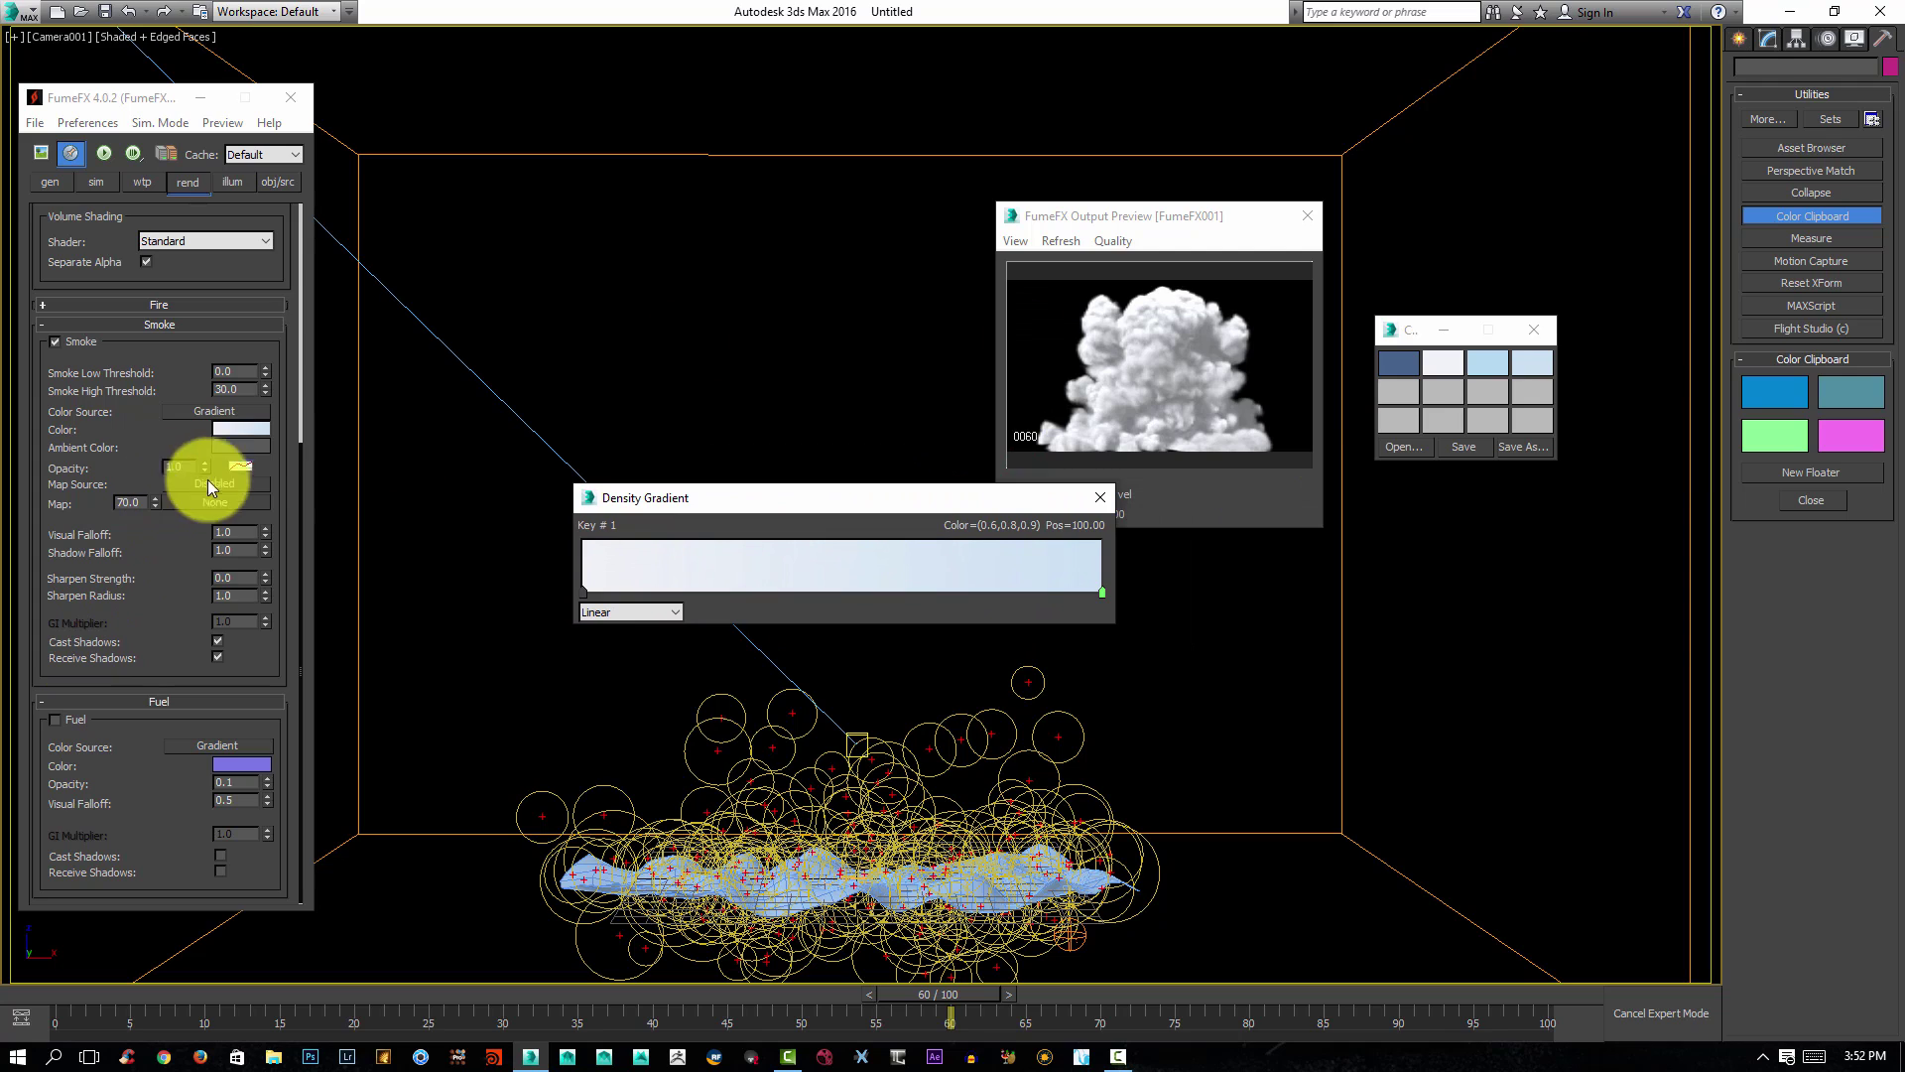
pyautogui.click(1077, 503)
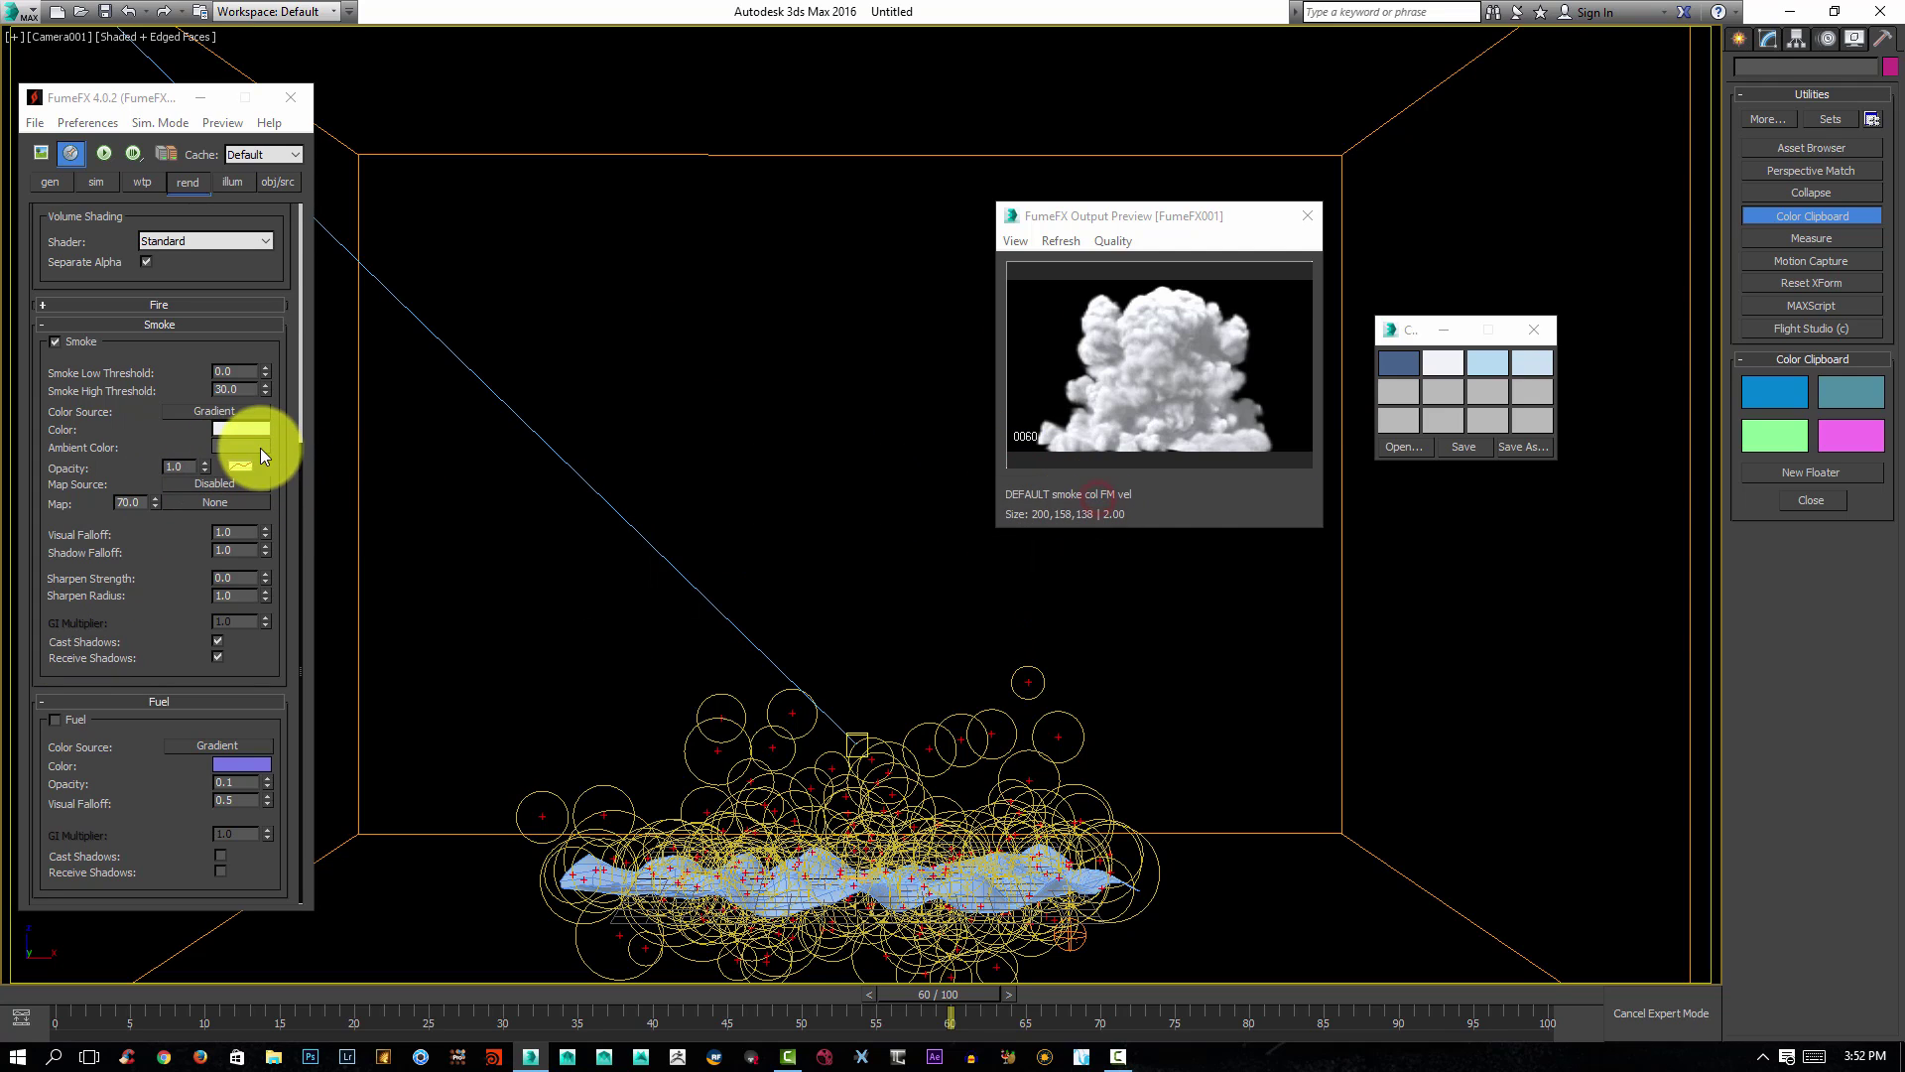
# Set the smoke's ambient color to the palette's dark blue first swatch, and test-render the camera view at frame 60.
pyautogui.click(253, 447)
pyautogui.click(651, 514)
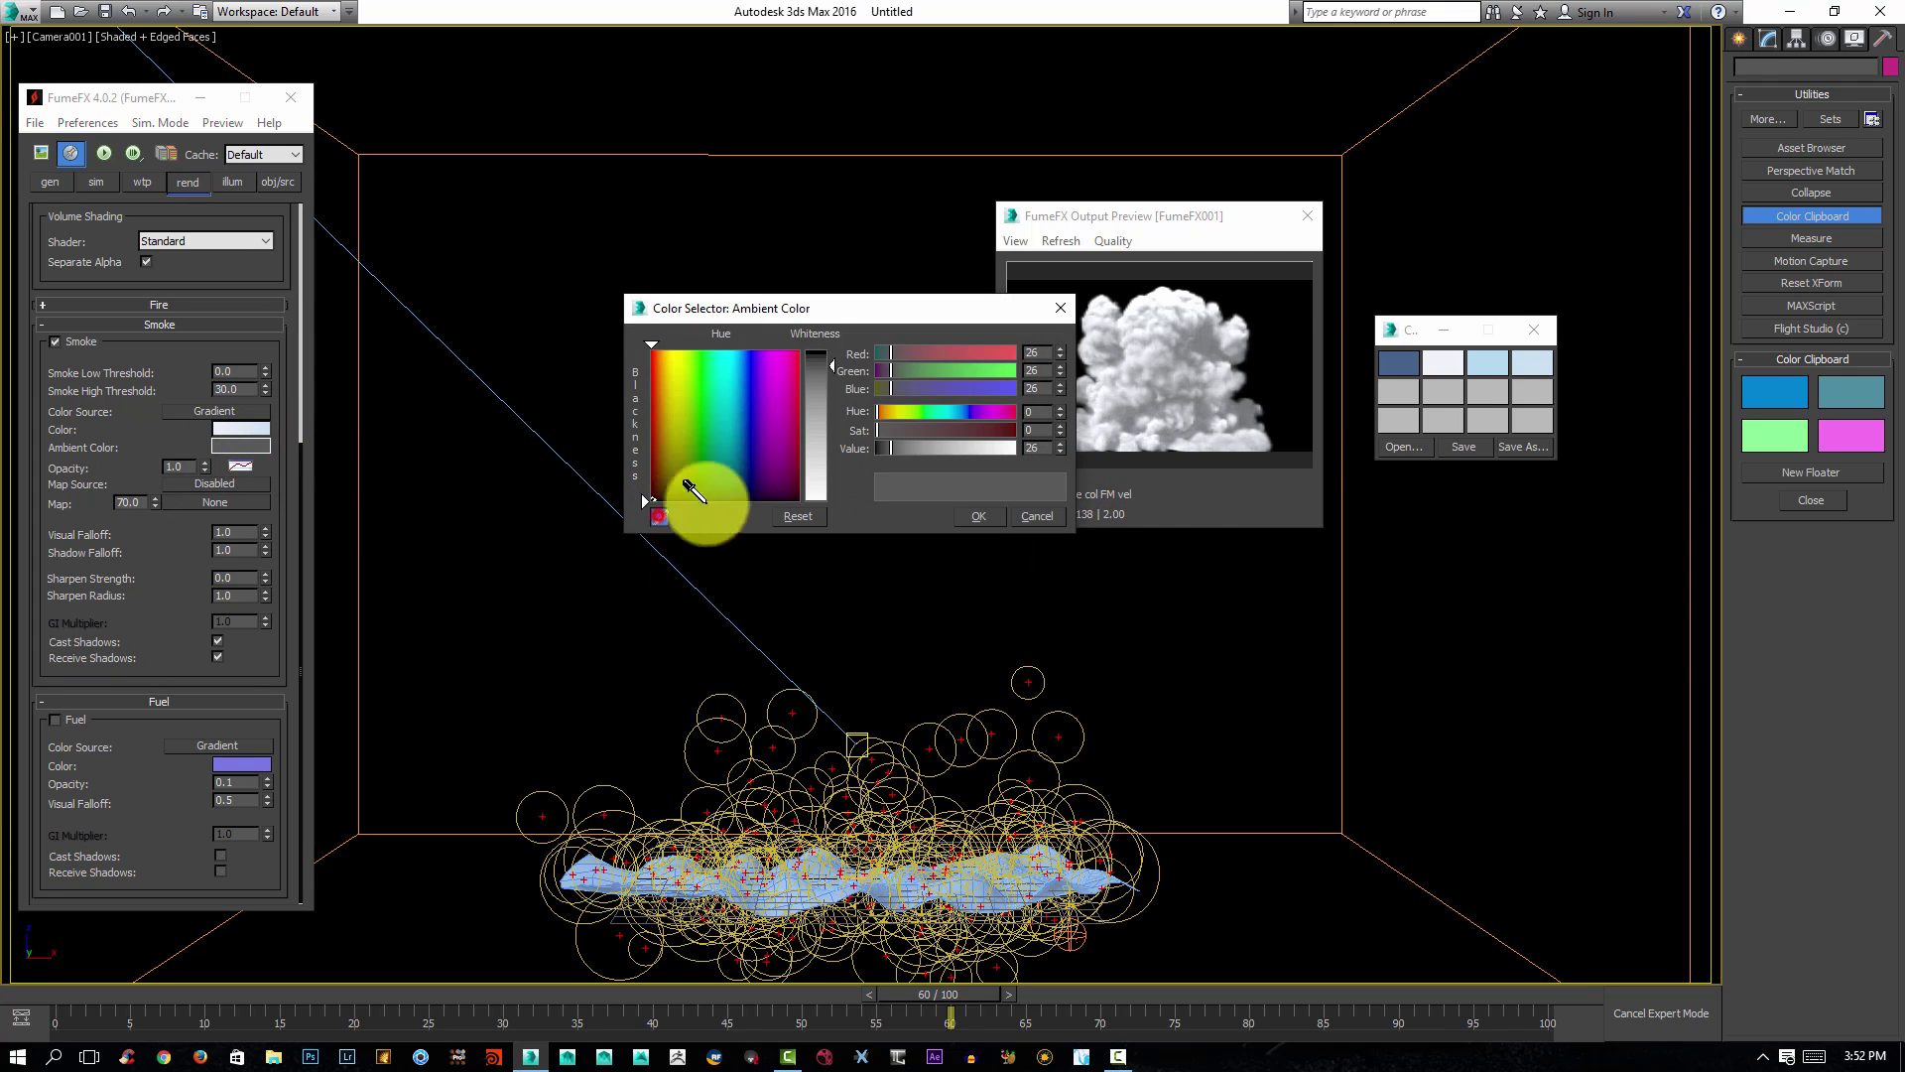
pyautogui.click(1397, 362)
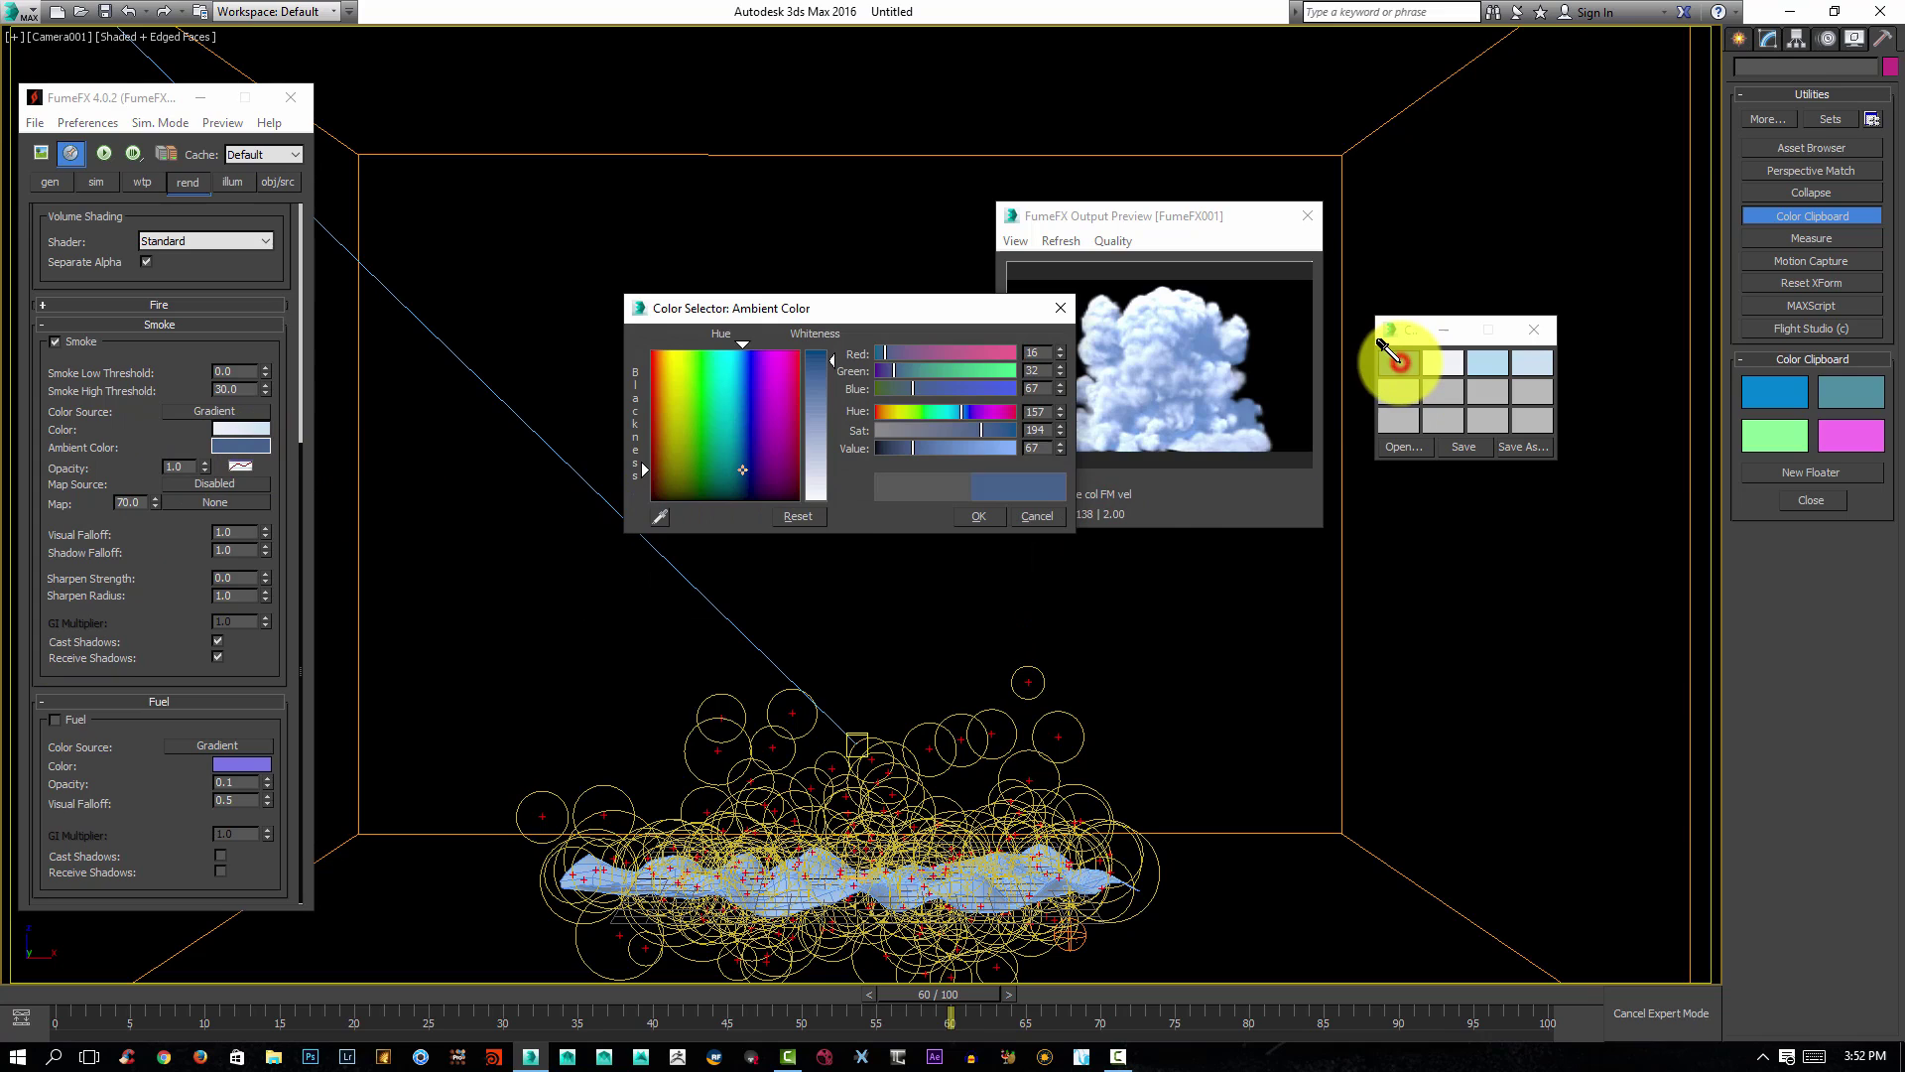
pyautogui.click(971, 516)
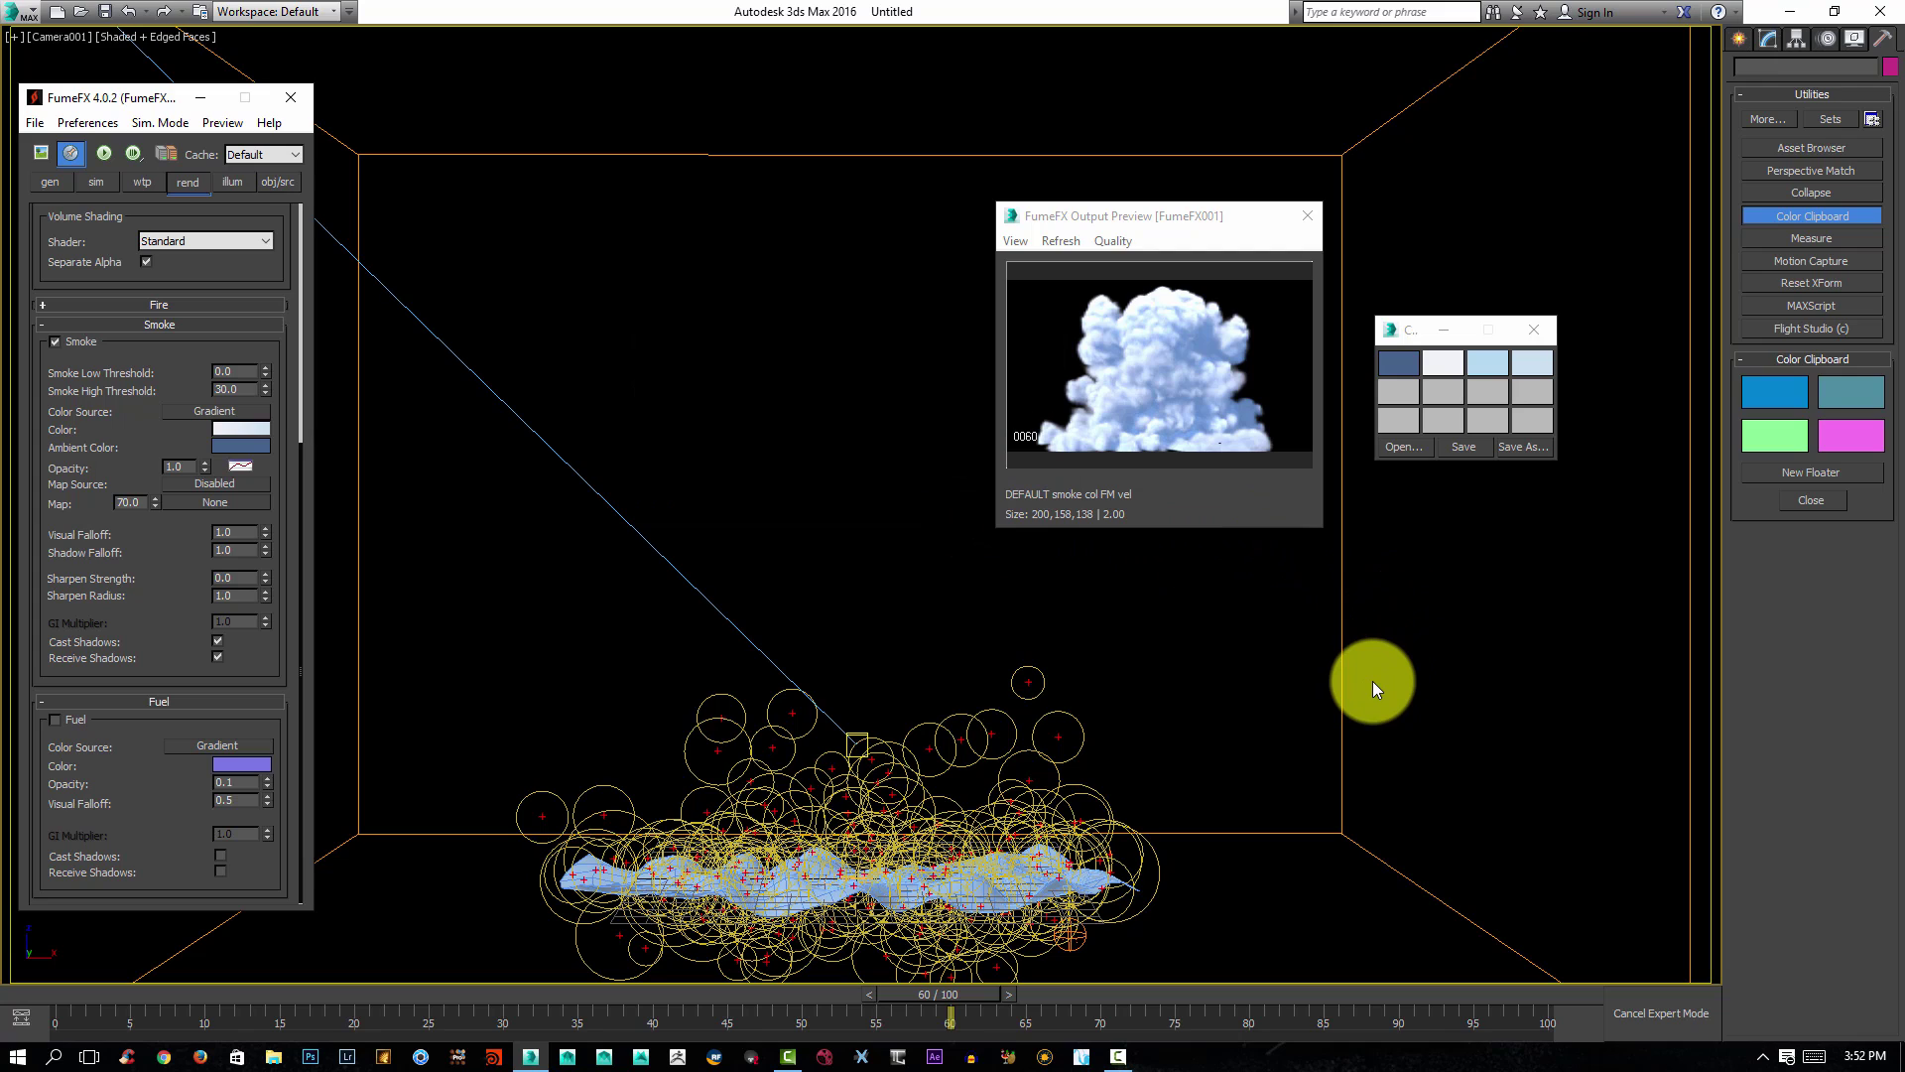
pyautogui.hotkey('shift', 'q')
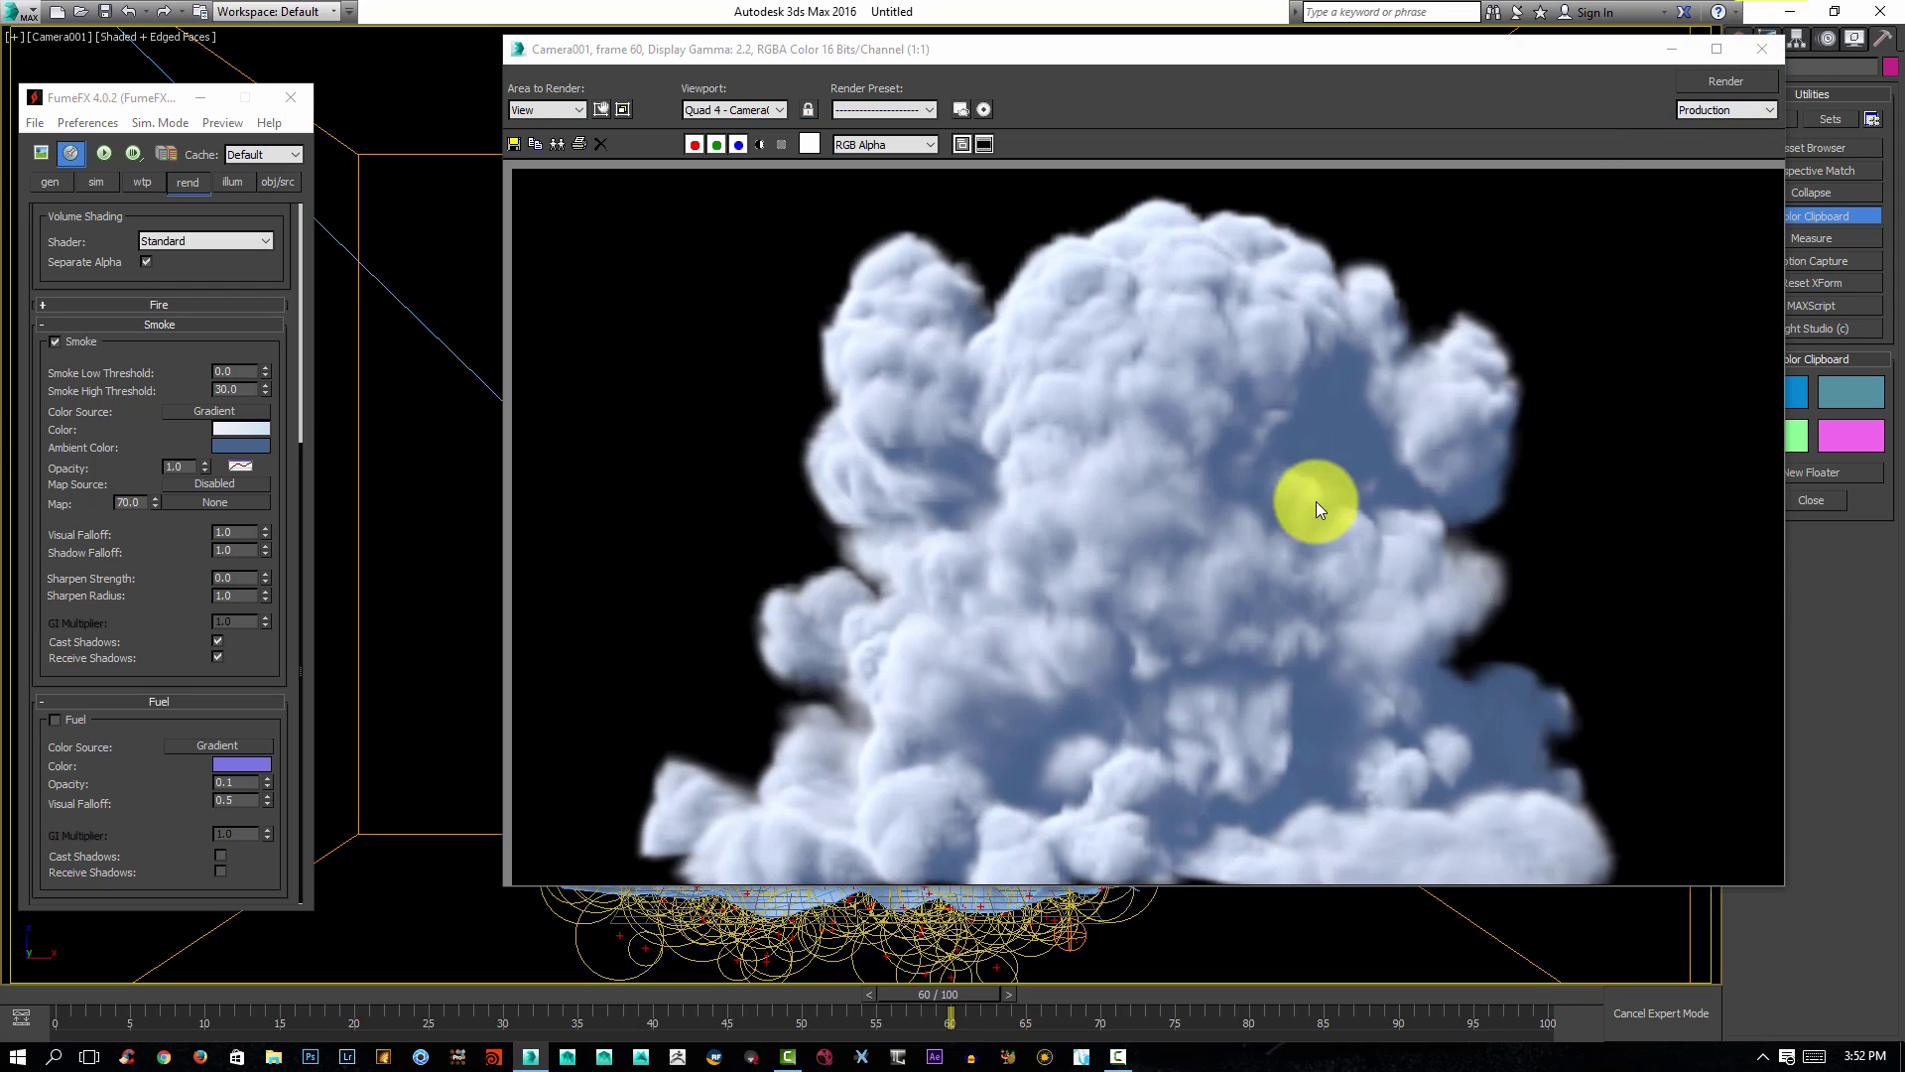
pyautogui.click(1766, 52)
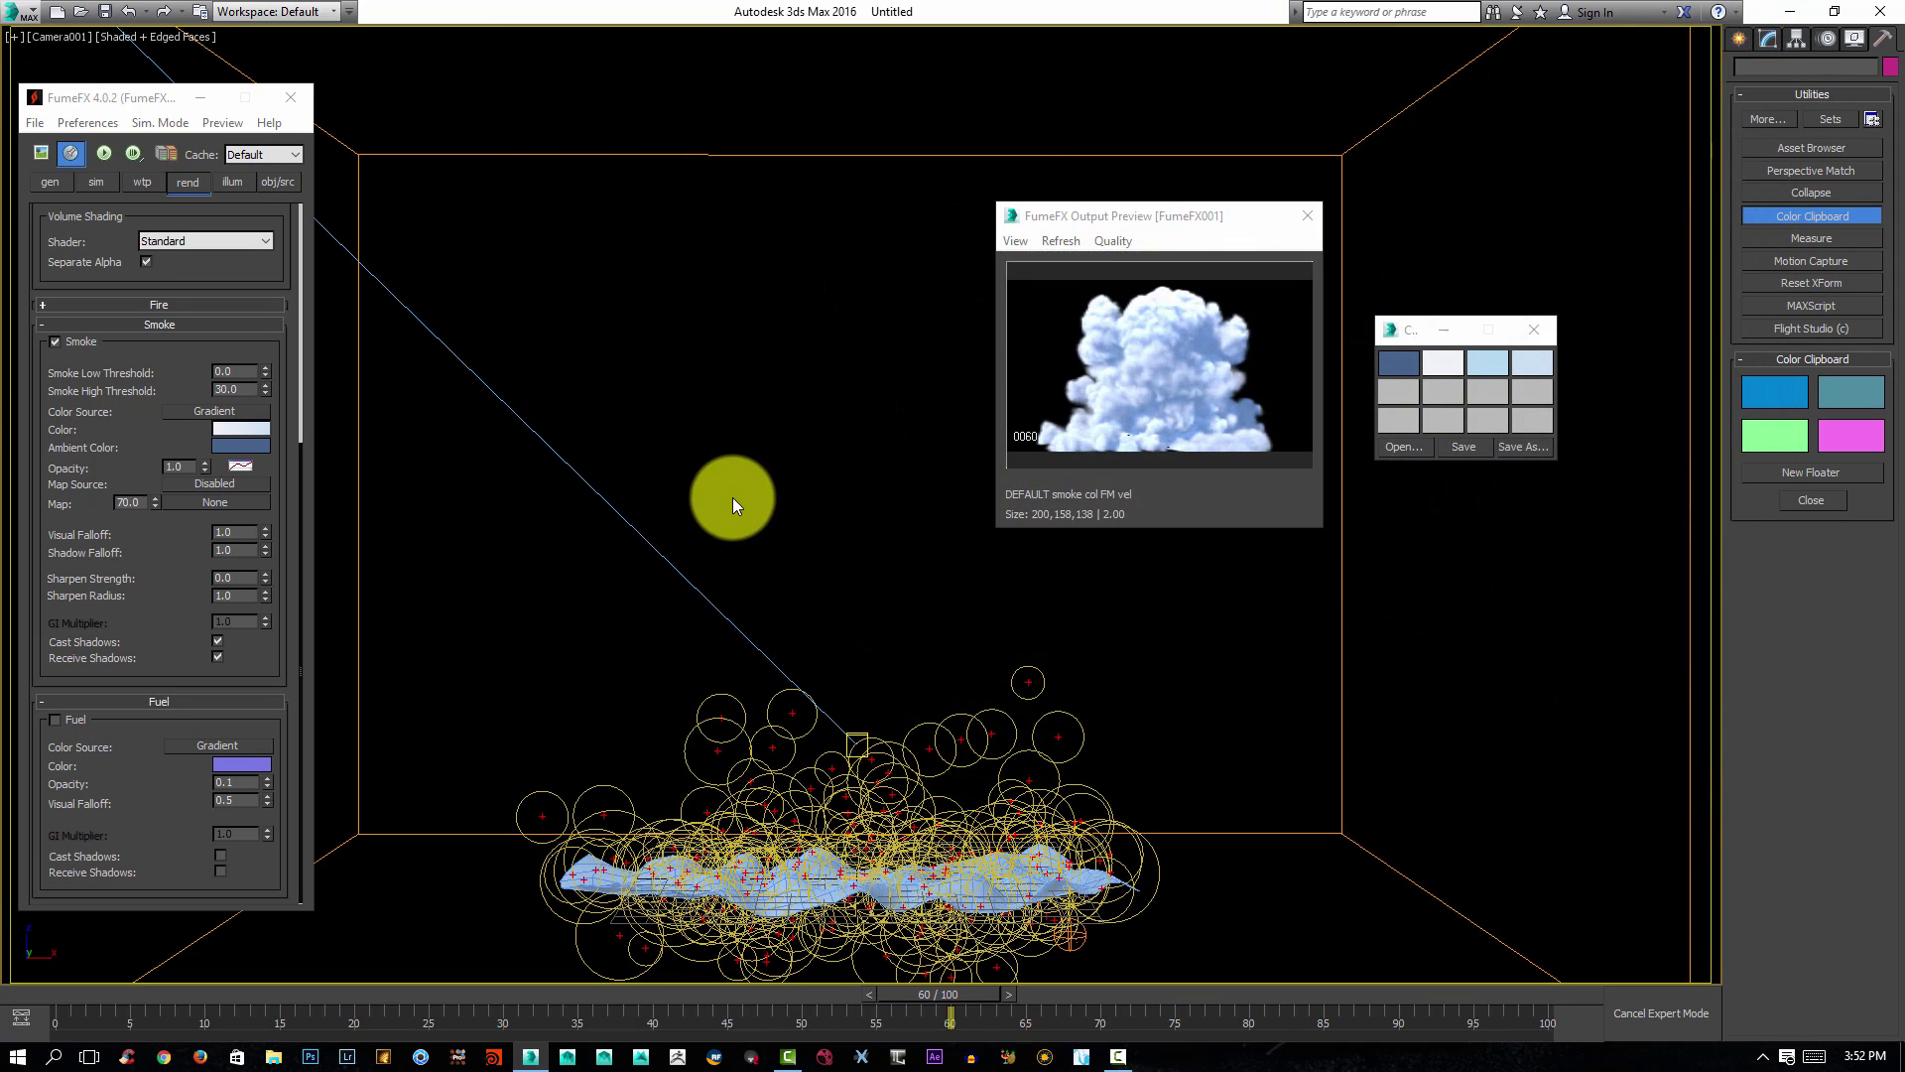
# Try the palette's third and fourth light blue swatches as the environment background color.
pyautogui.press('8')
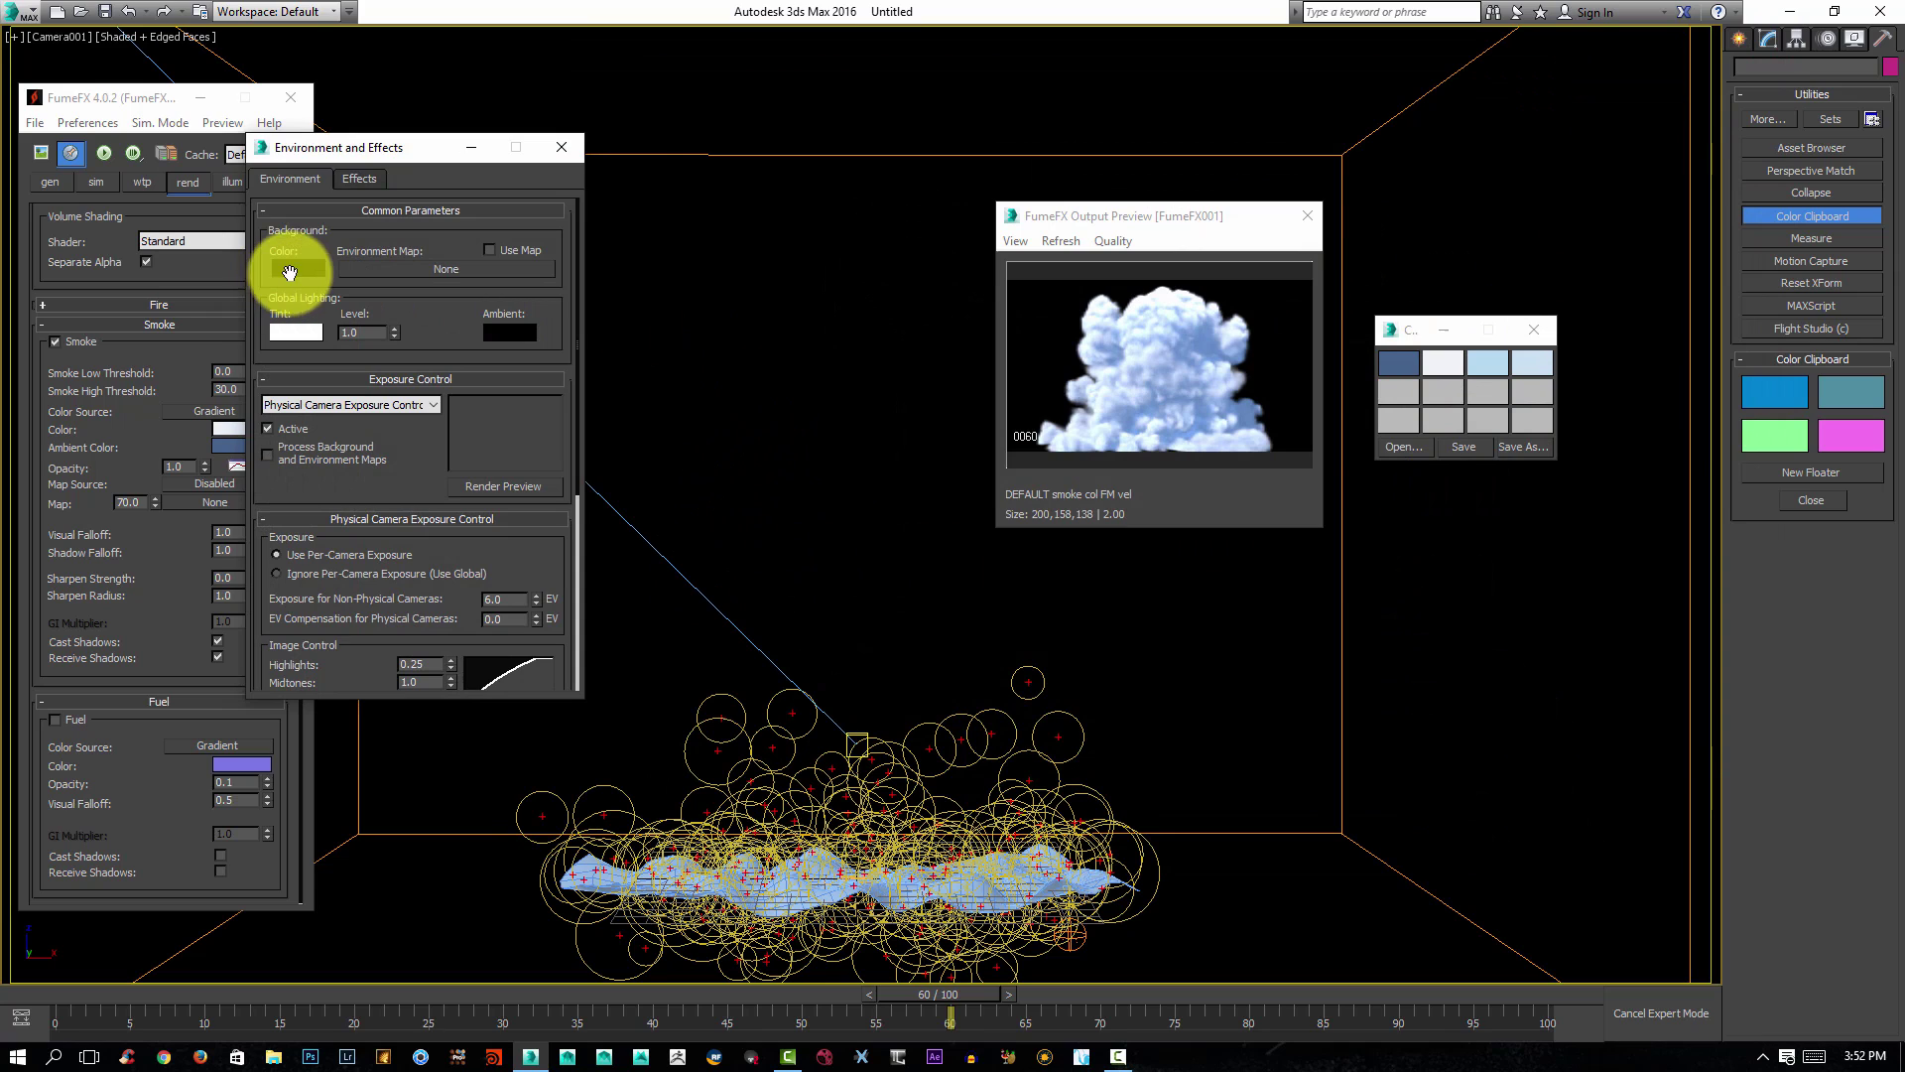
pyautogui.click(292, 270)
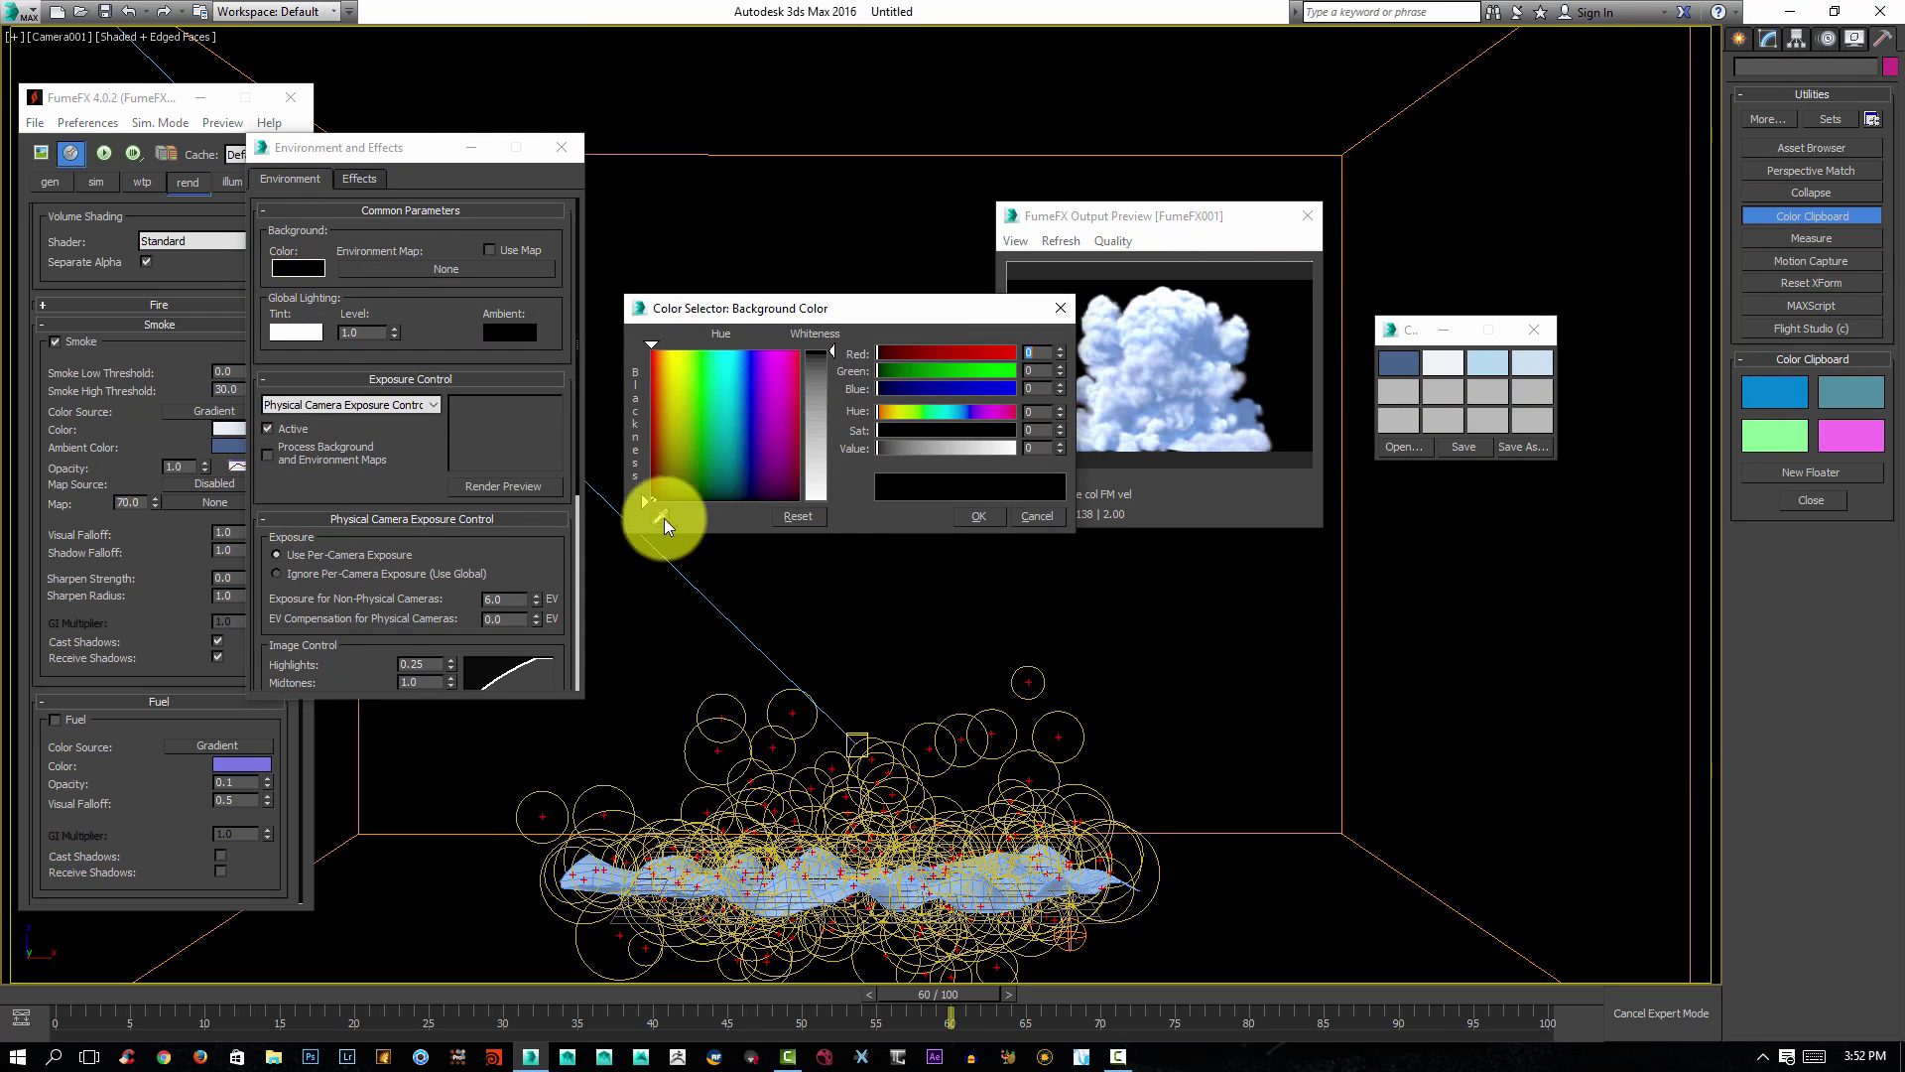
pyautogui.moveTo(653, 517); pyautogui.dragTo(1462, 346)
pyautogui.click(1478, 363)
pyautogui.moveTo(922, 320); pyautogui.dragTo(885, 284)
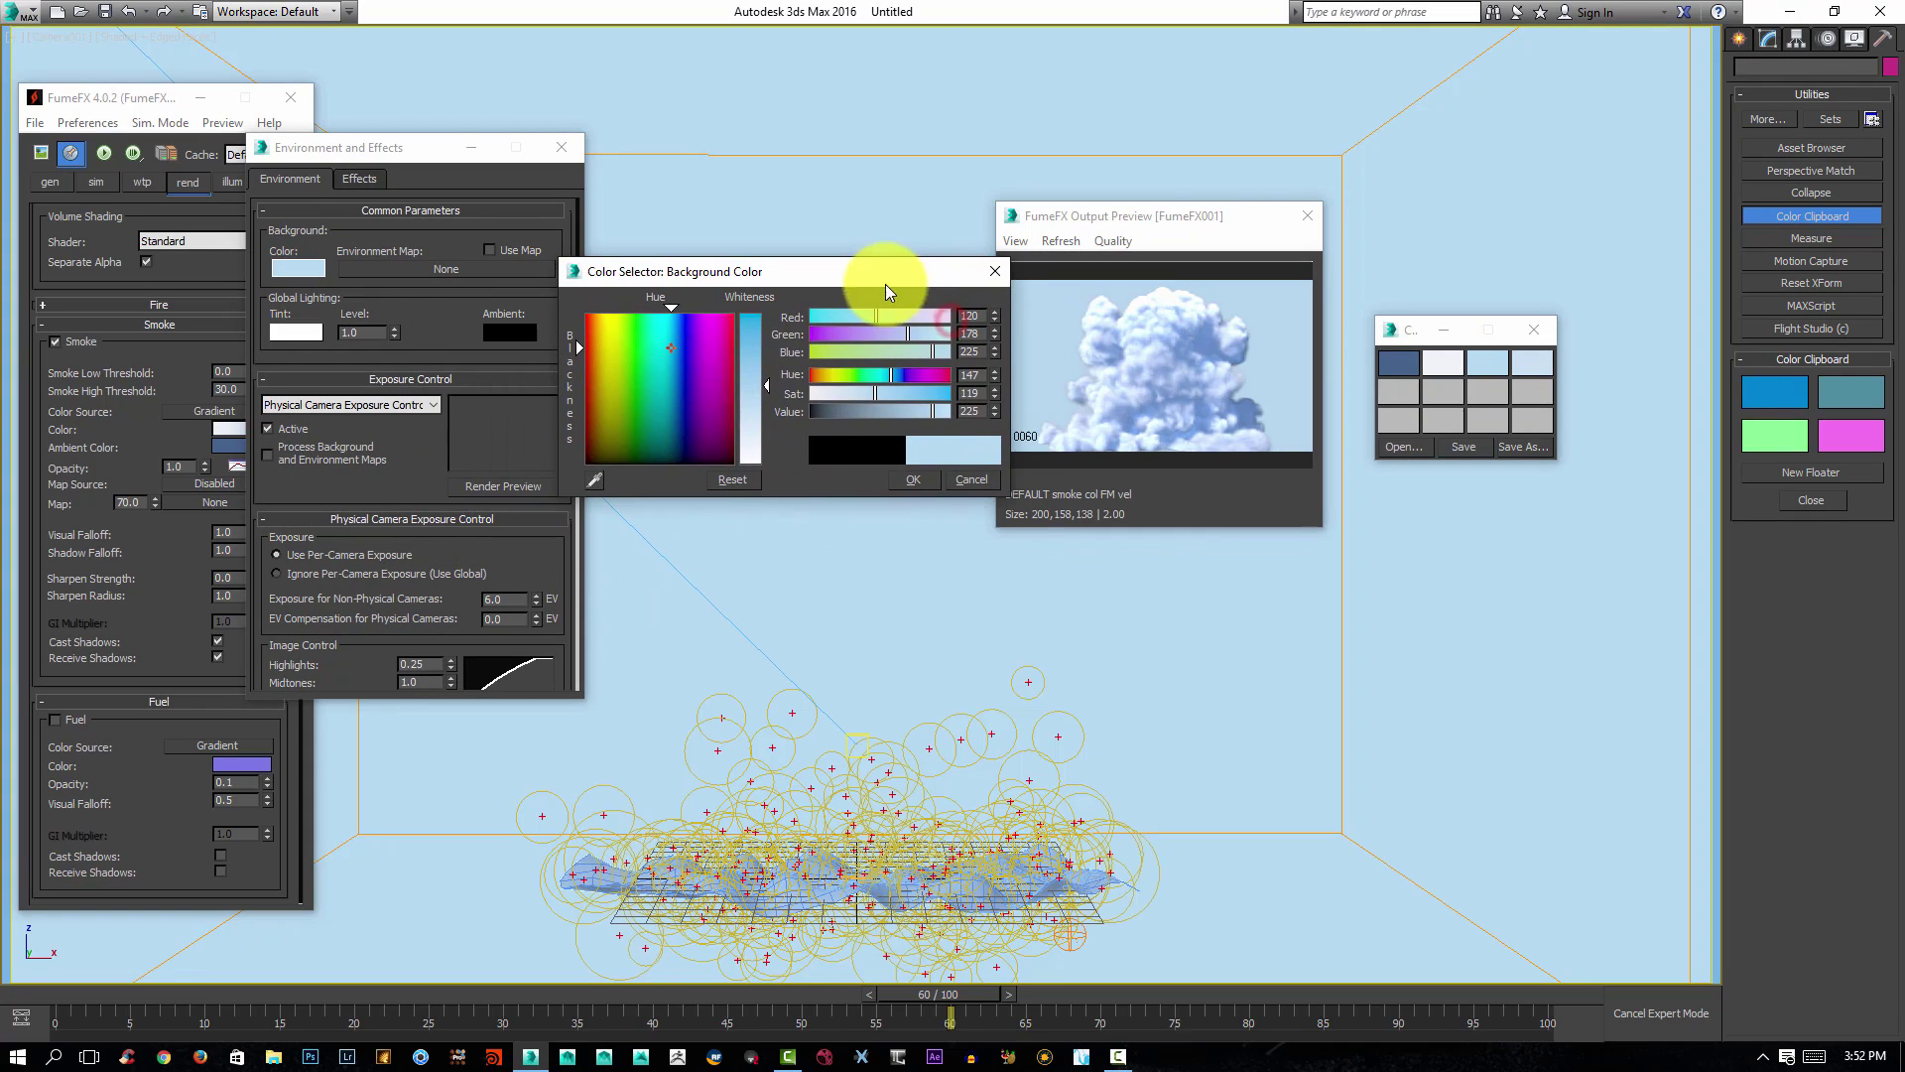
pyautogui.moveTo(600, 481); pyautogui.dragTo(1520, 363)
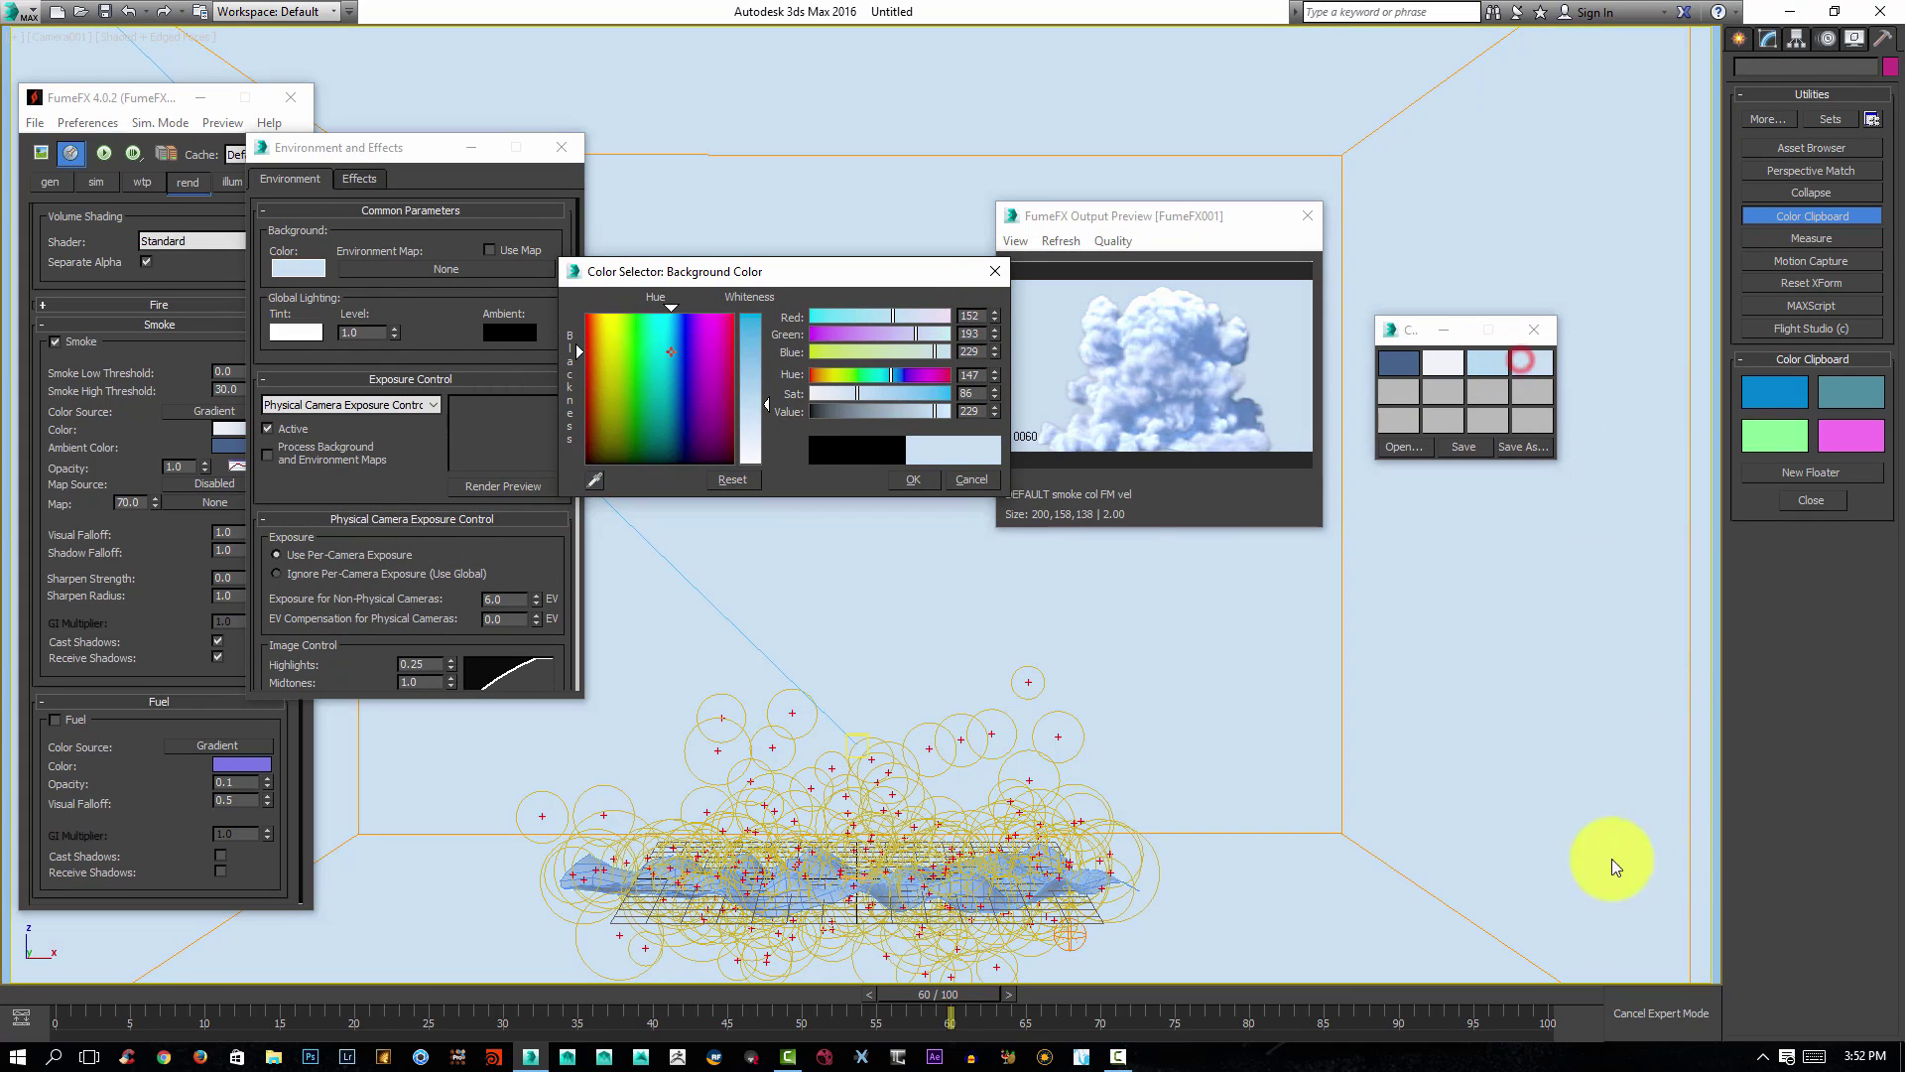
pyautogui.click(992, 274)
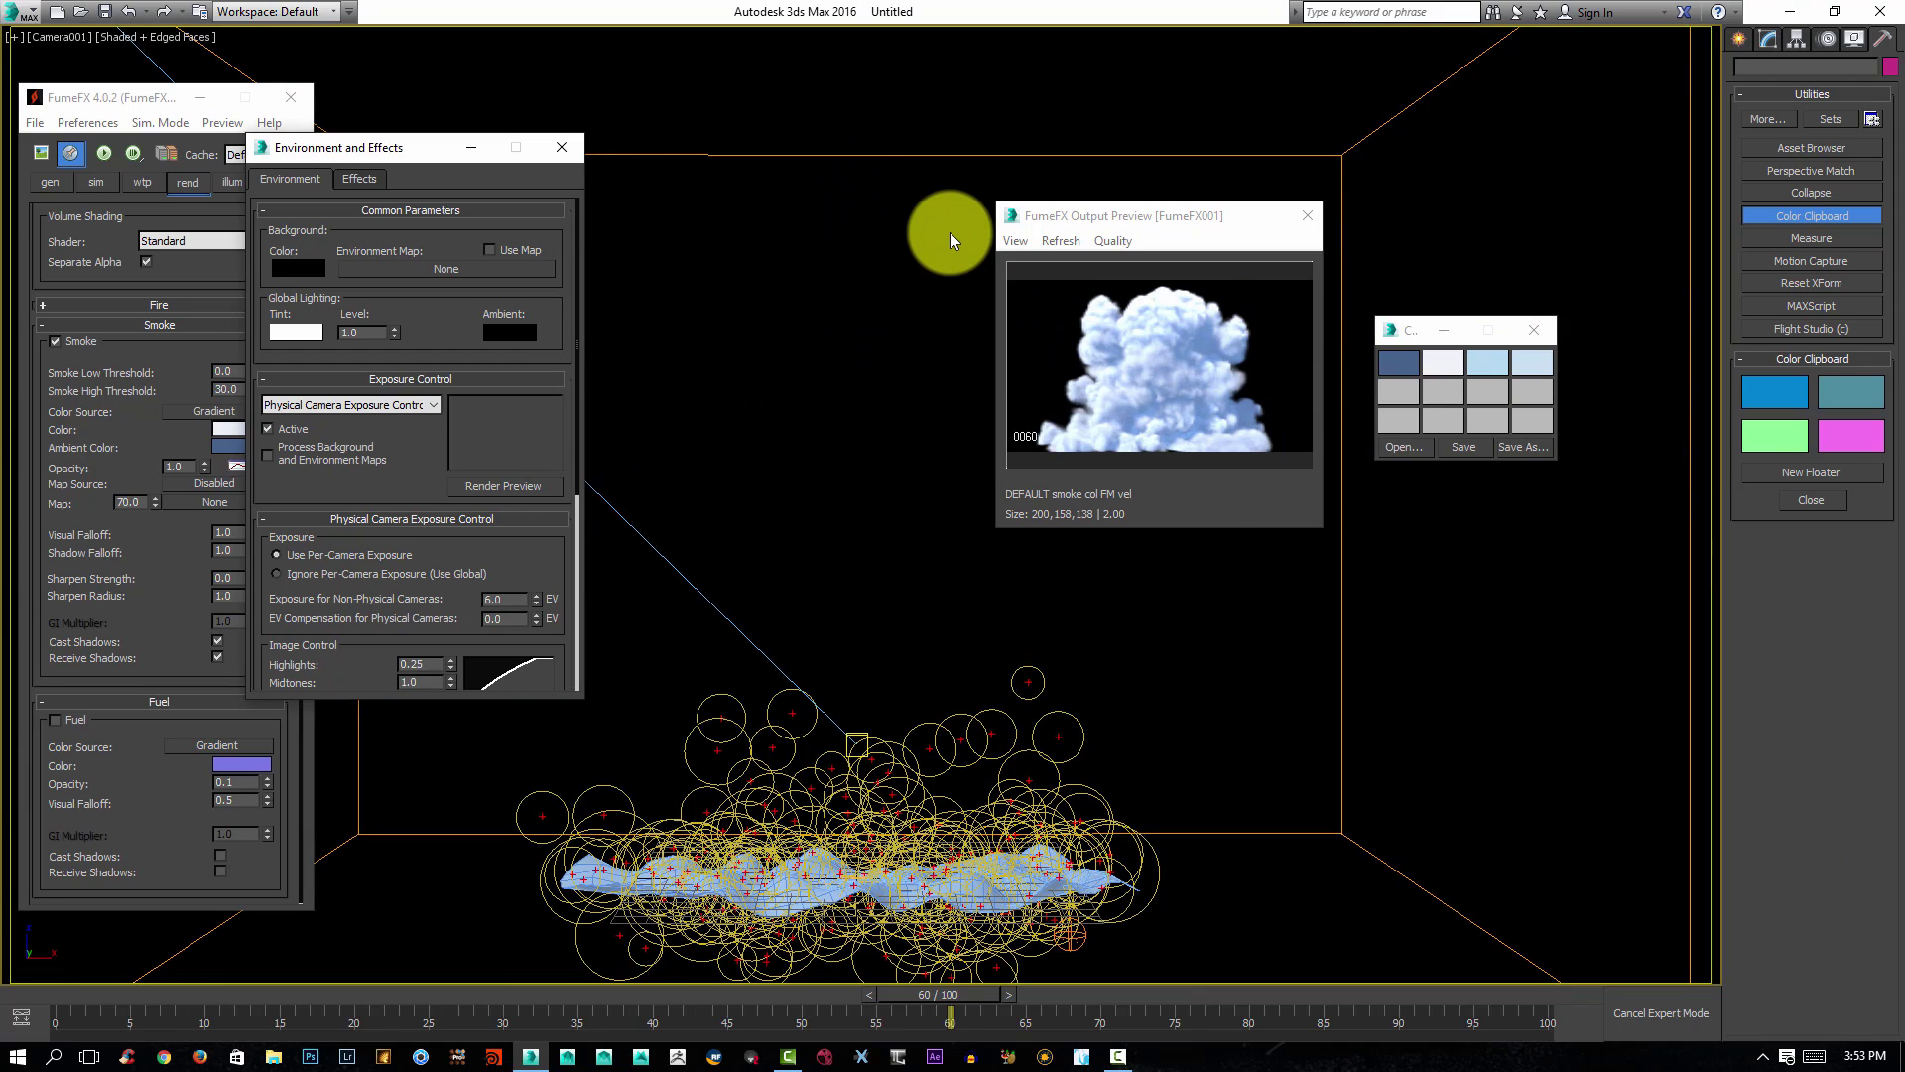
# Switch the viewport background to the interface gradient colors and set the environment background color to the palette's fourth light blue swatch.
pyautogui.hotkey('alt', 'b')
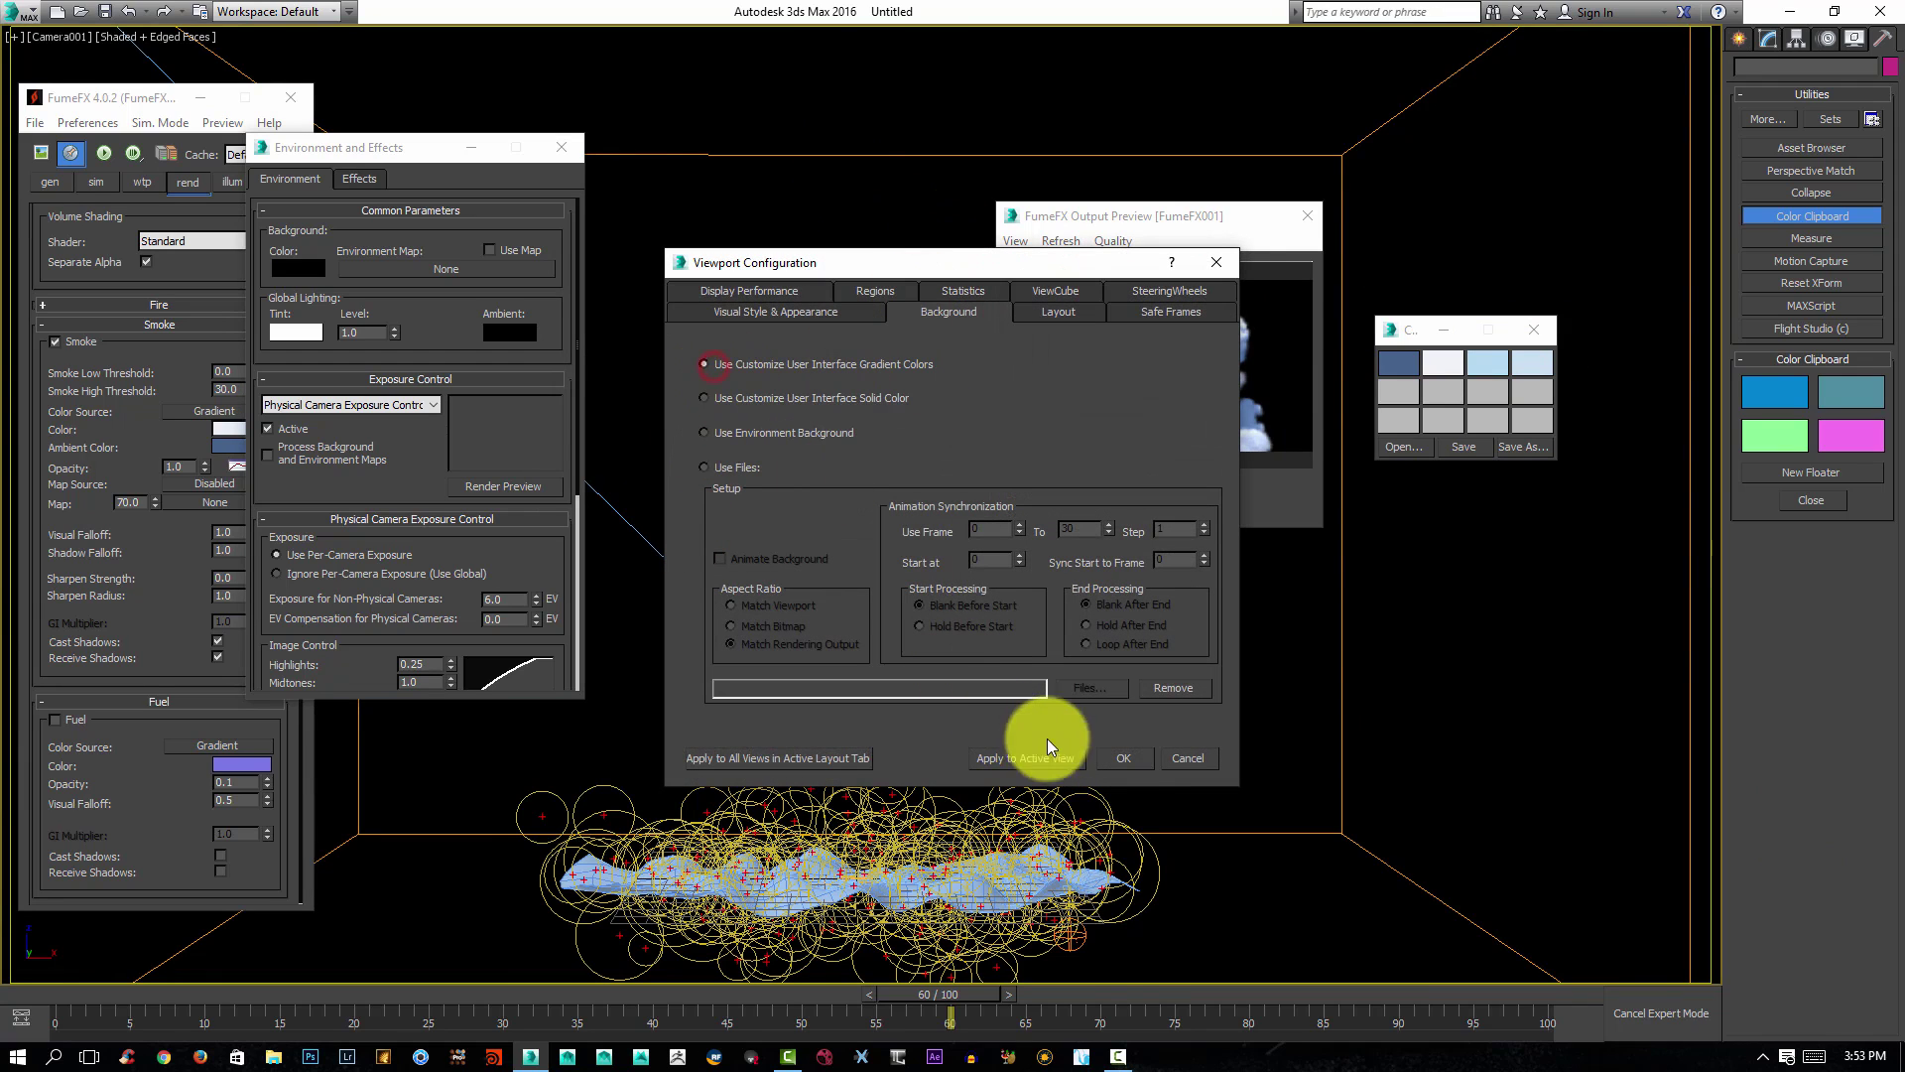
pyautogui.click(1122, 760)
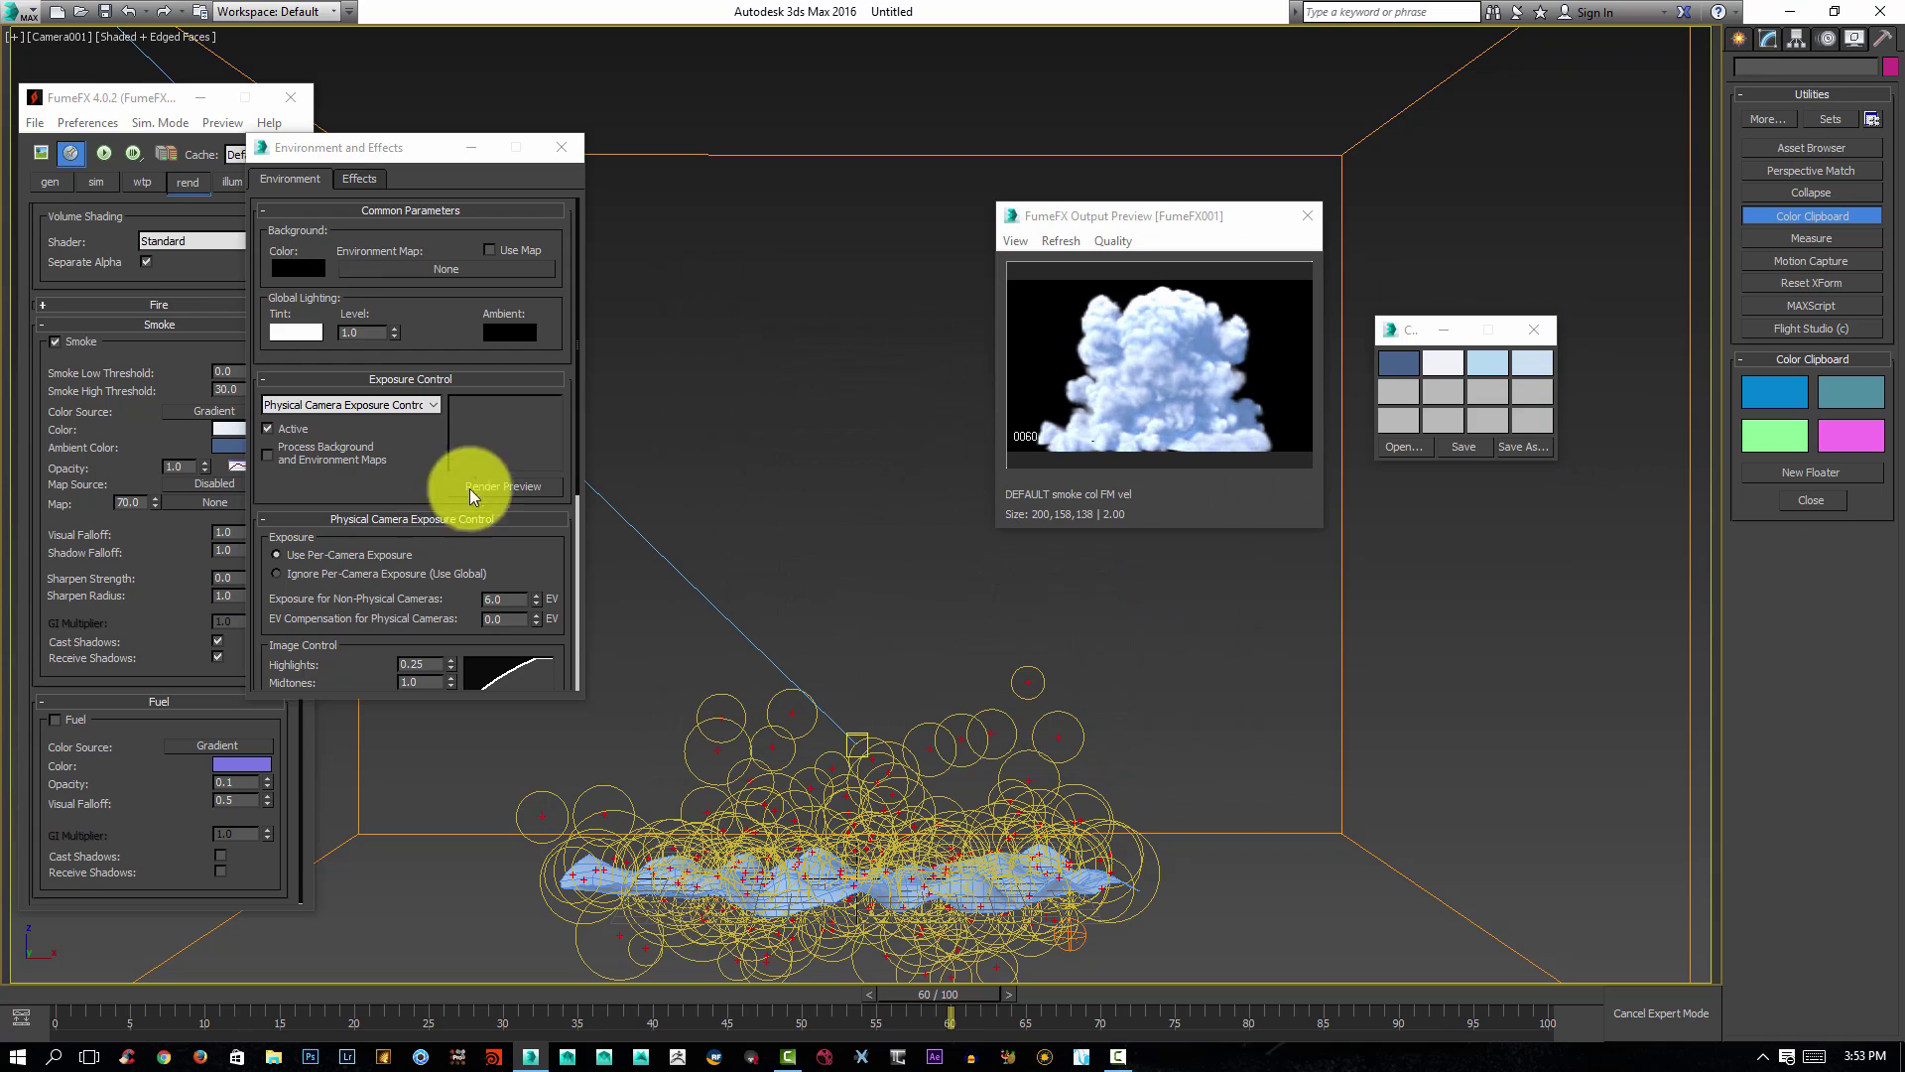
pyautogui.click(313, 268)
pyautogui.click(594, 480)
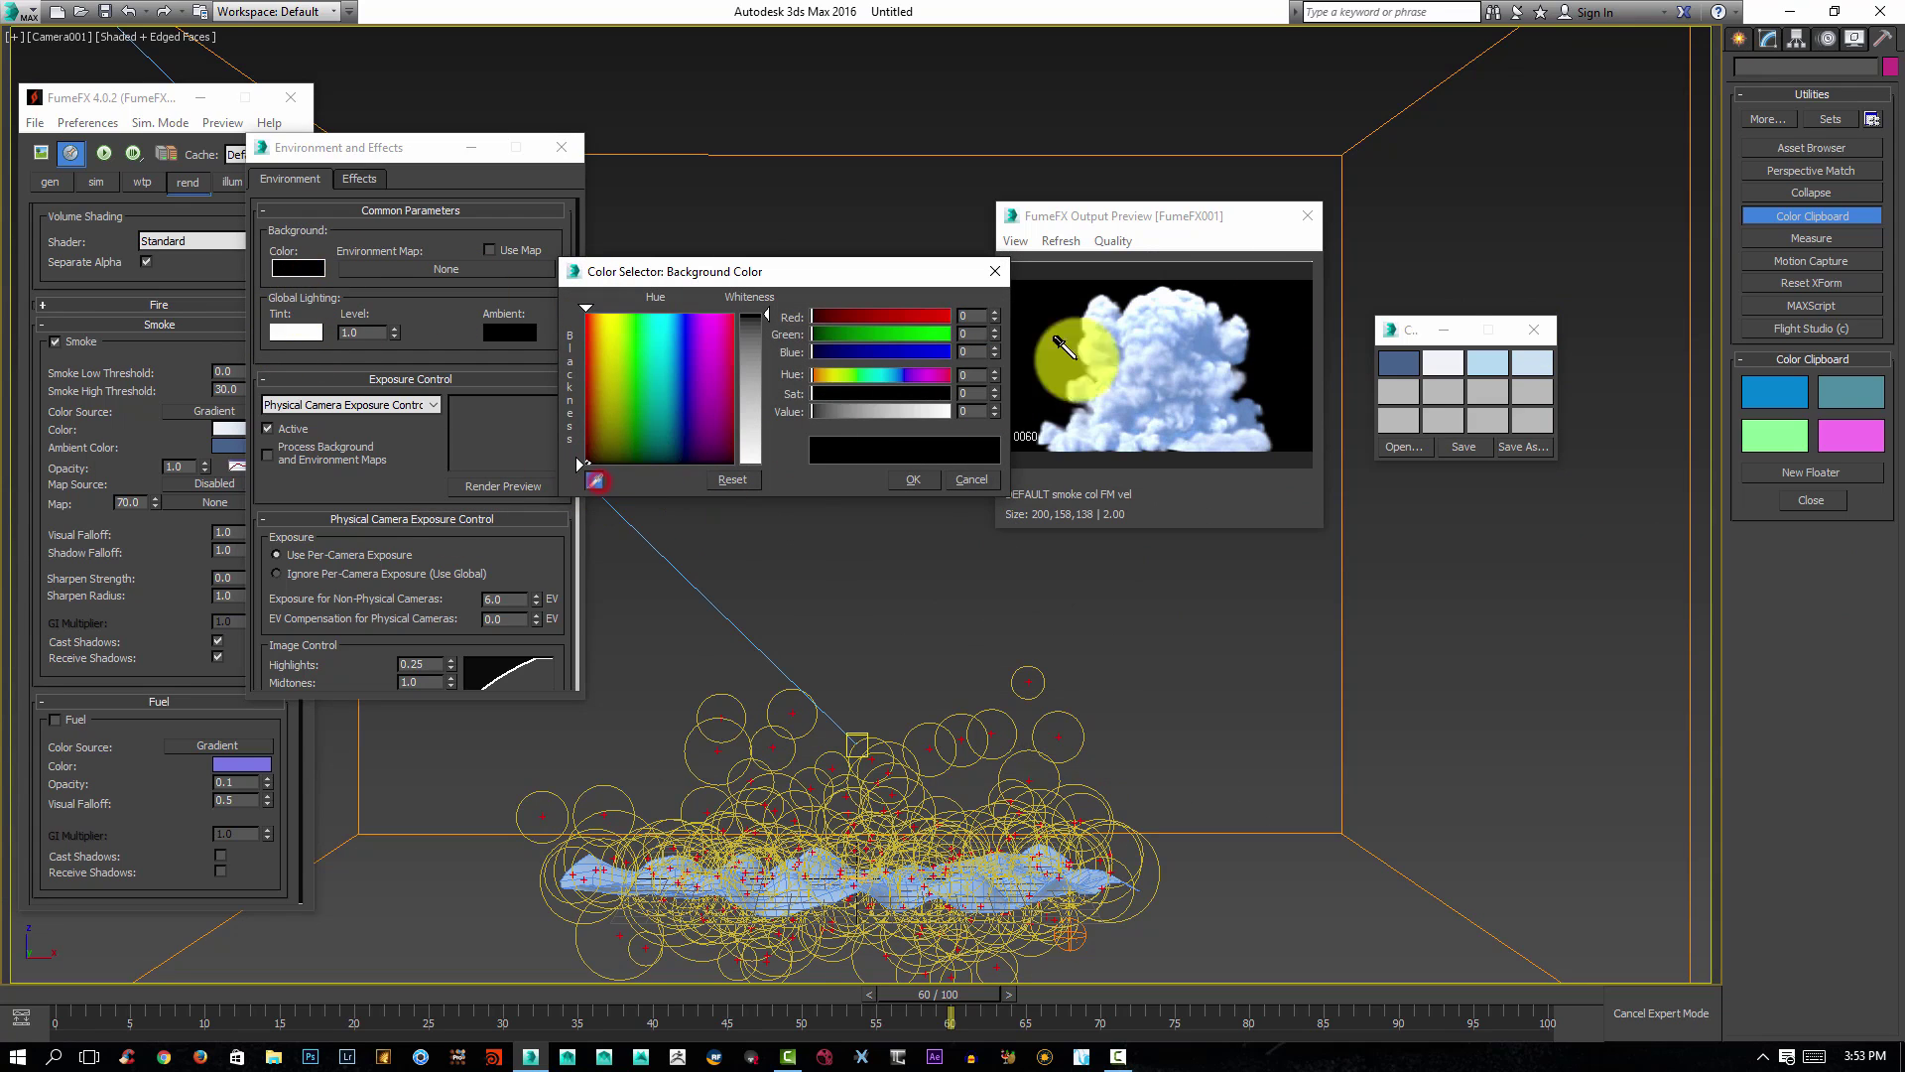
pyautogui.click(1526, 361)
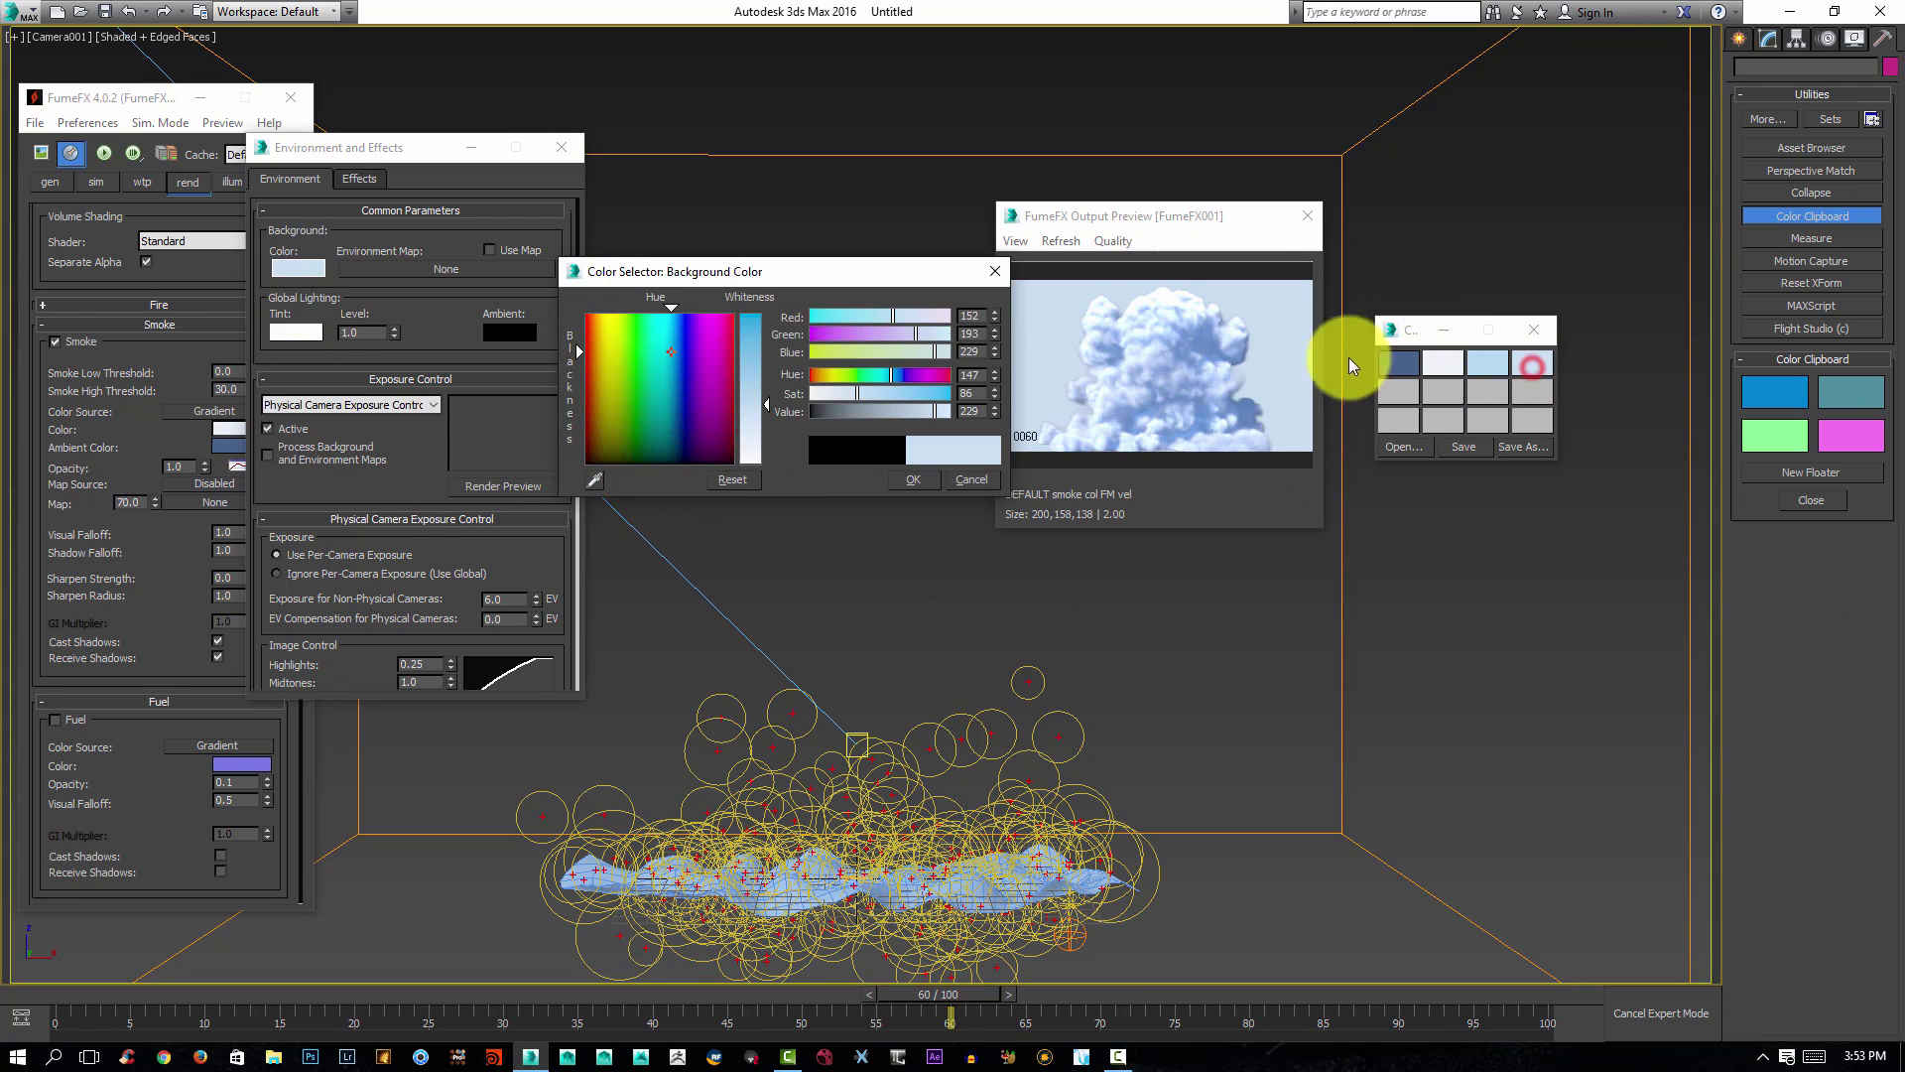
pyautogui.click(914, 479)
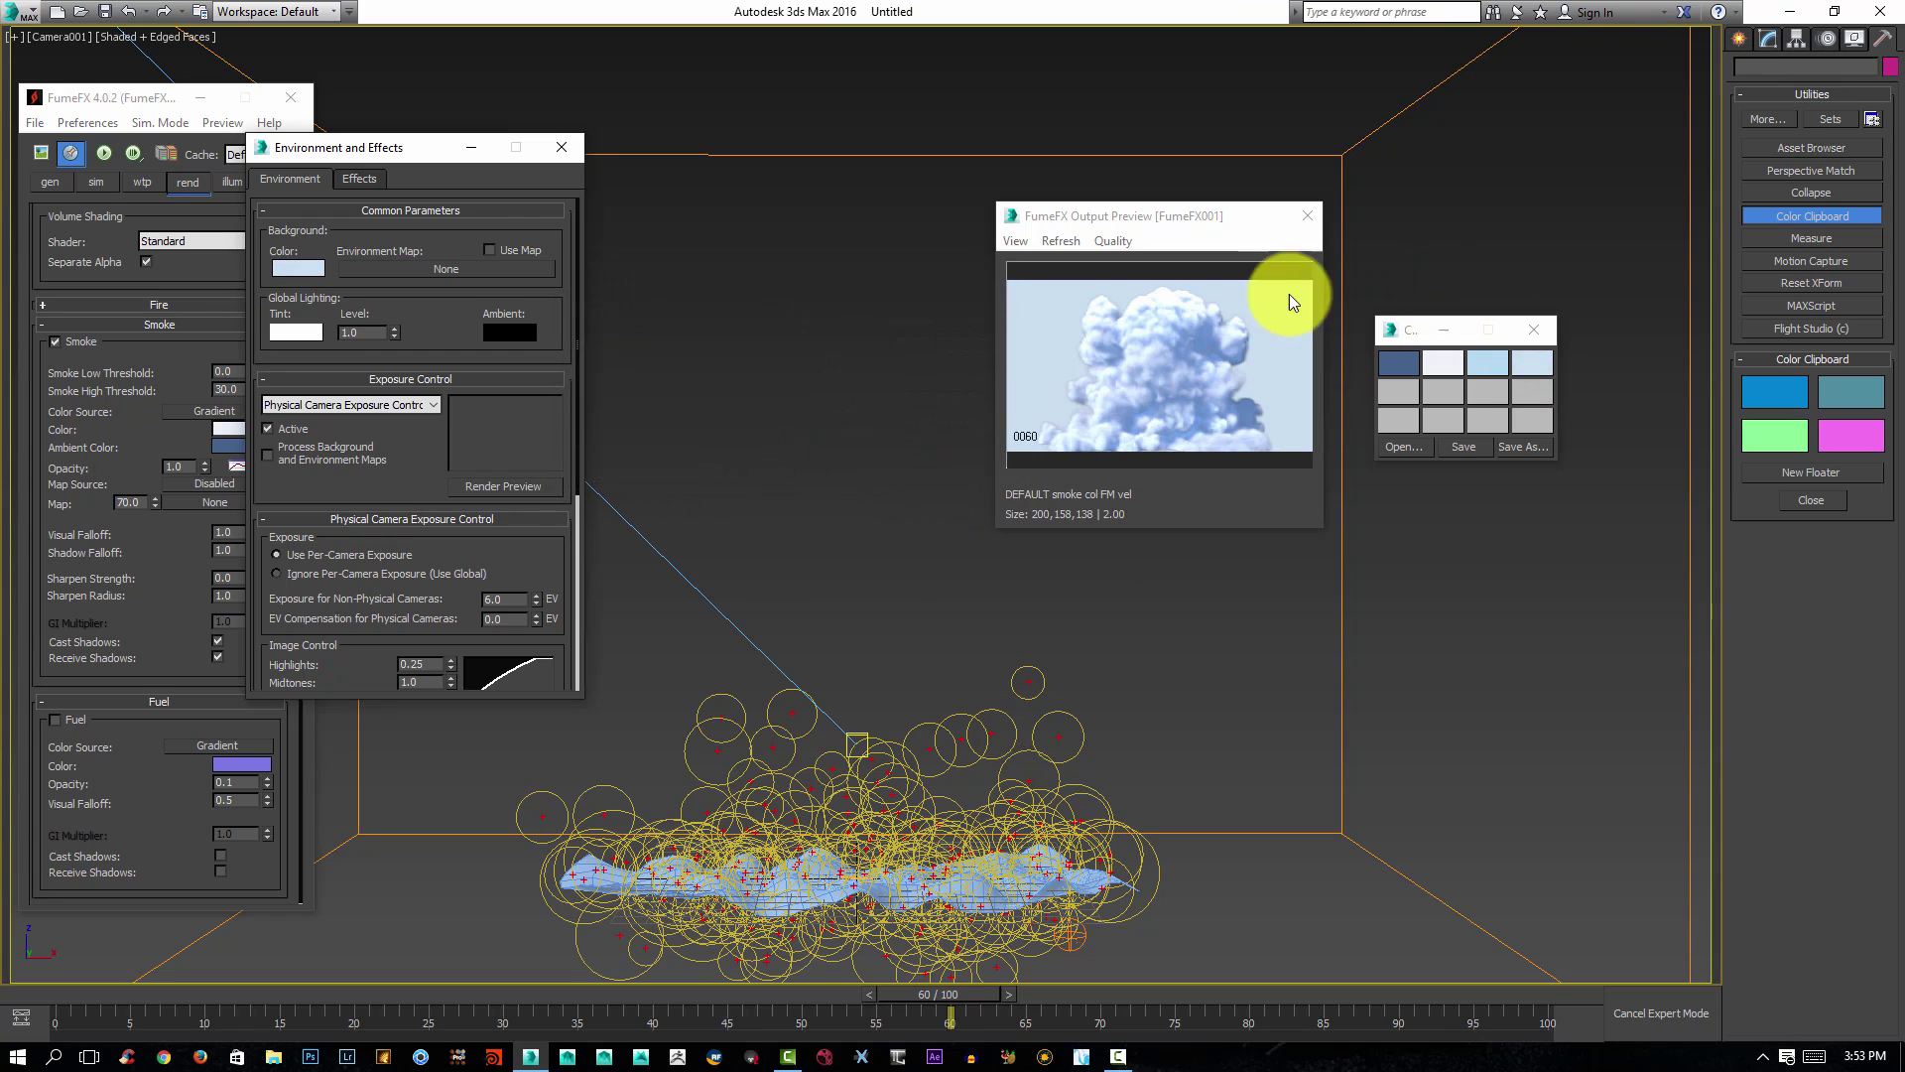
# Test-render the camera view at frame 60, and close the render and the environment settings.
pyautogui.hotkey('shift', 'q')
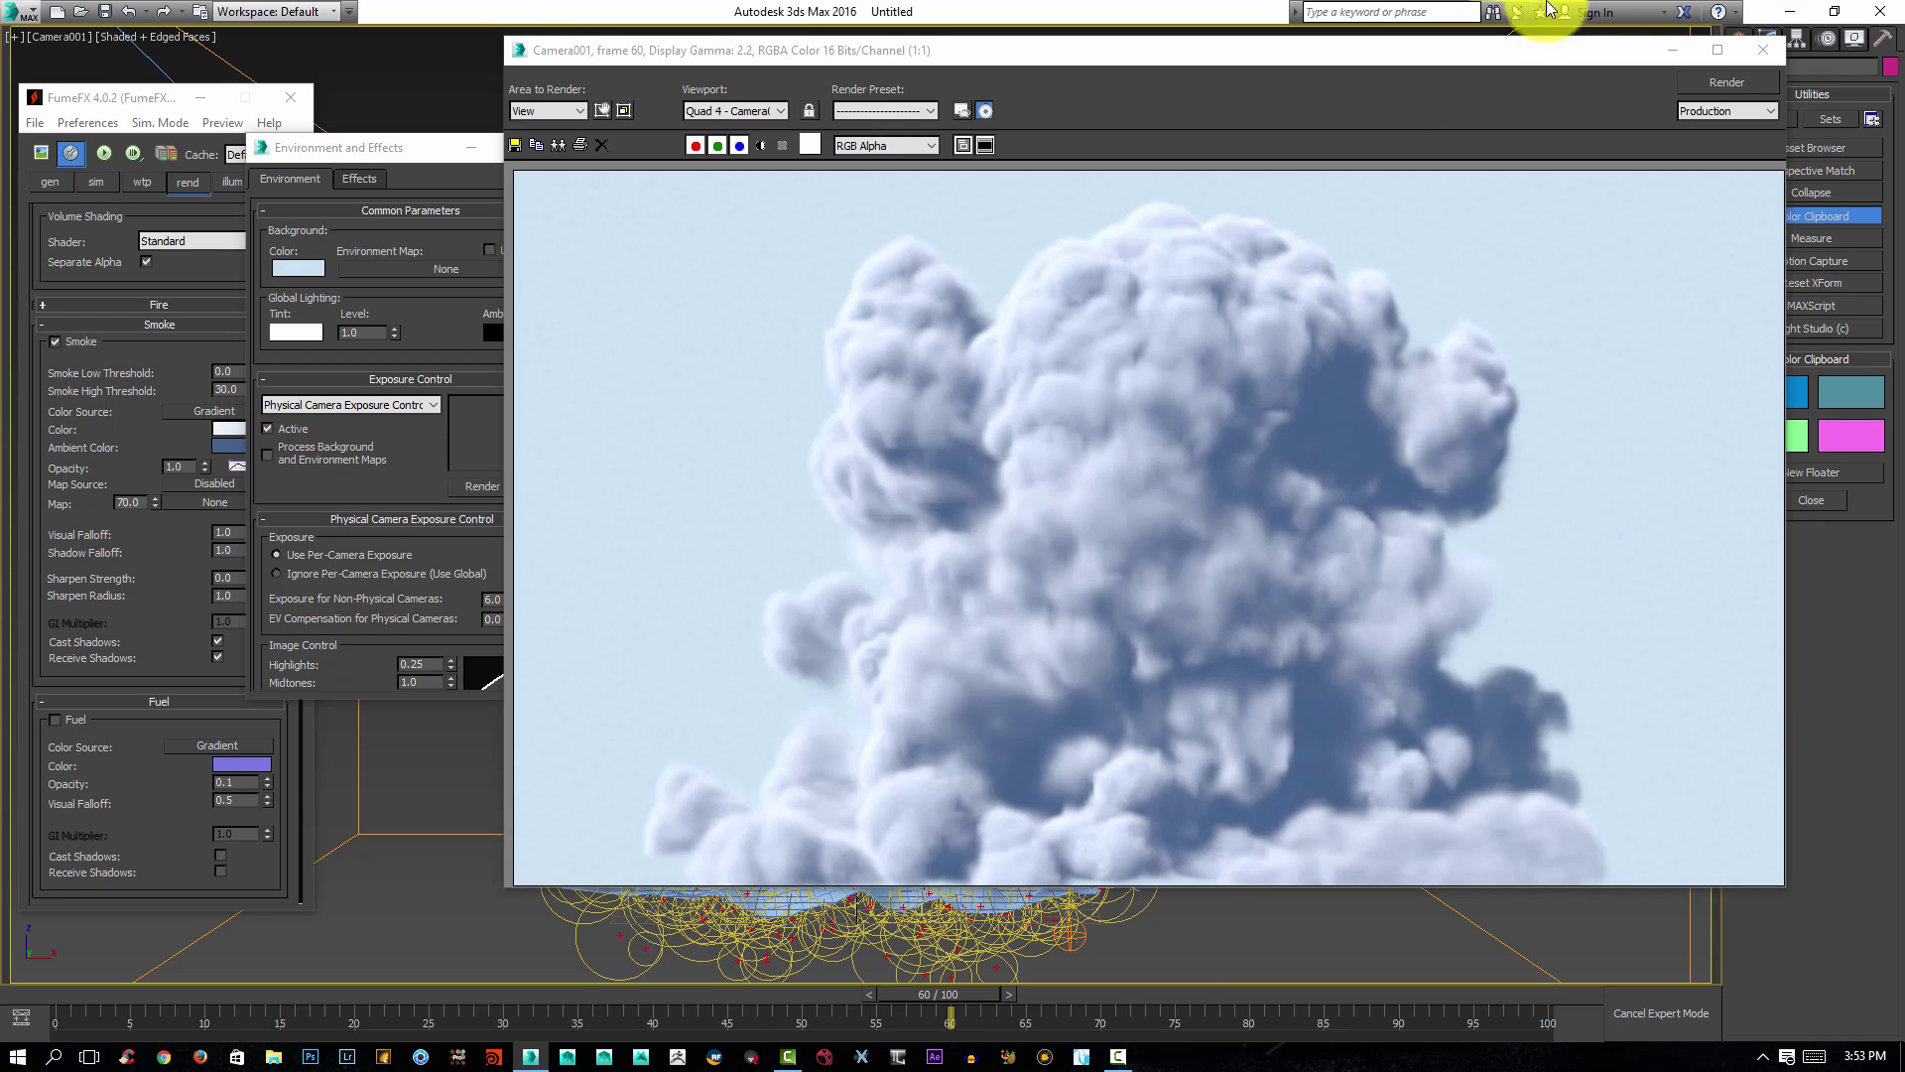
pyautogui.click(1763, 50)
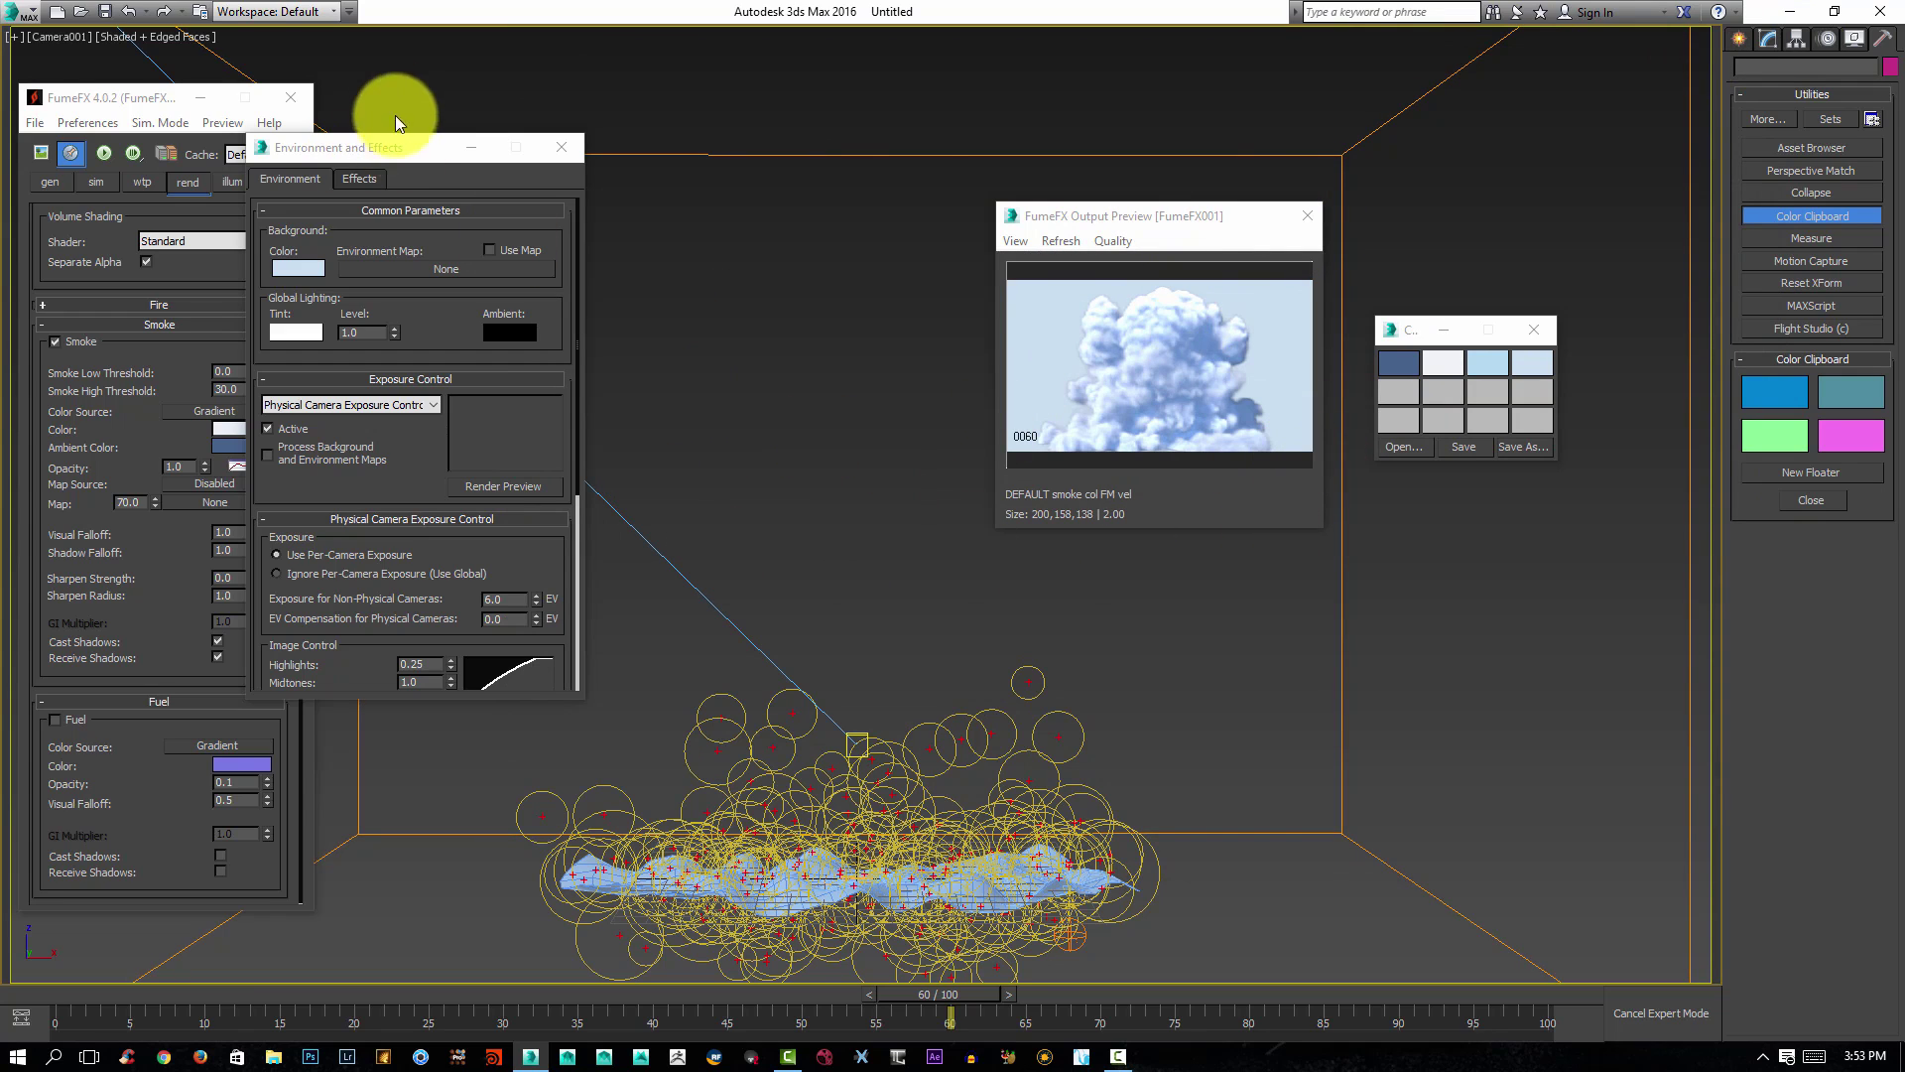
pyautogui.moveTo(381, 159); pyautogui.dragTo(620, 143)
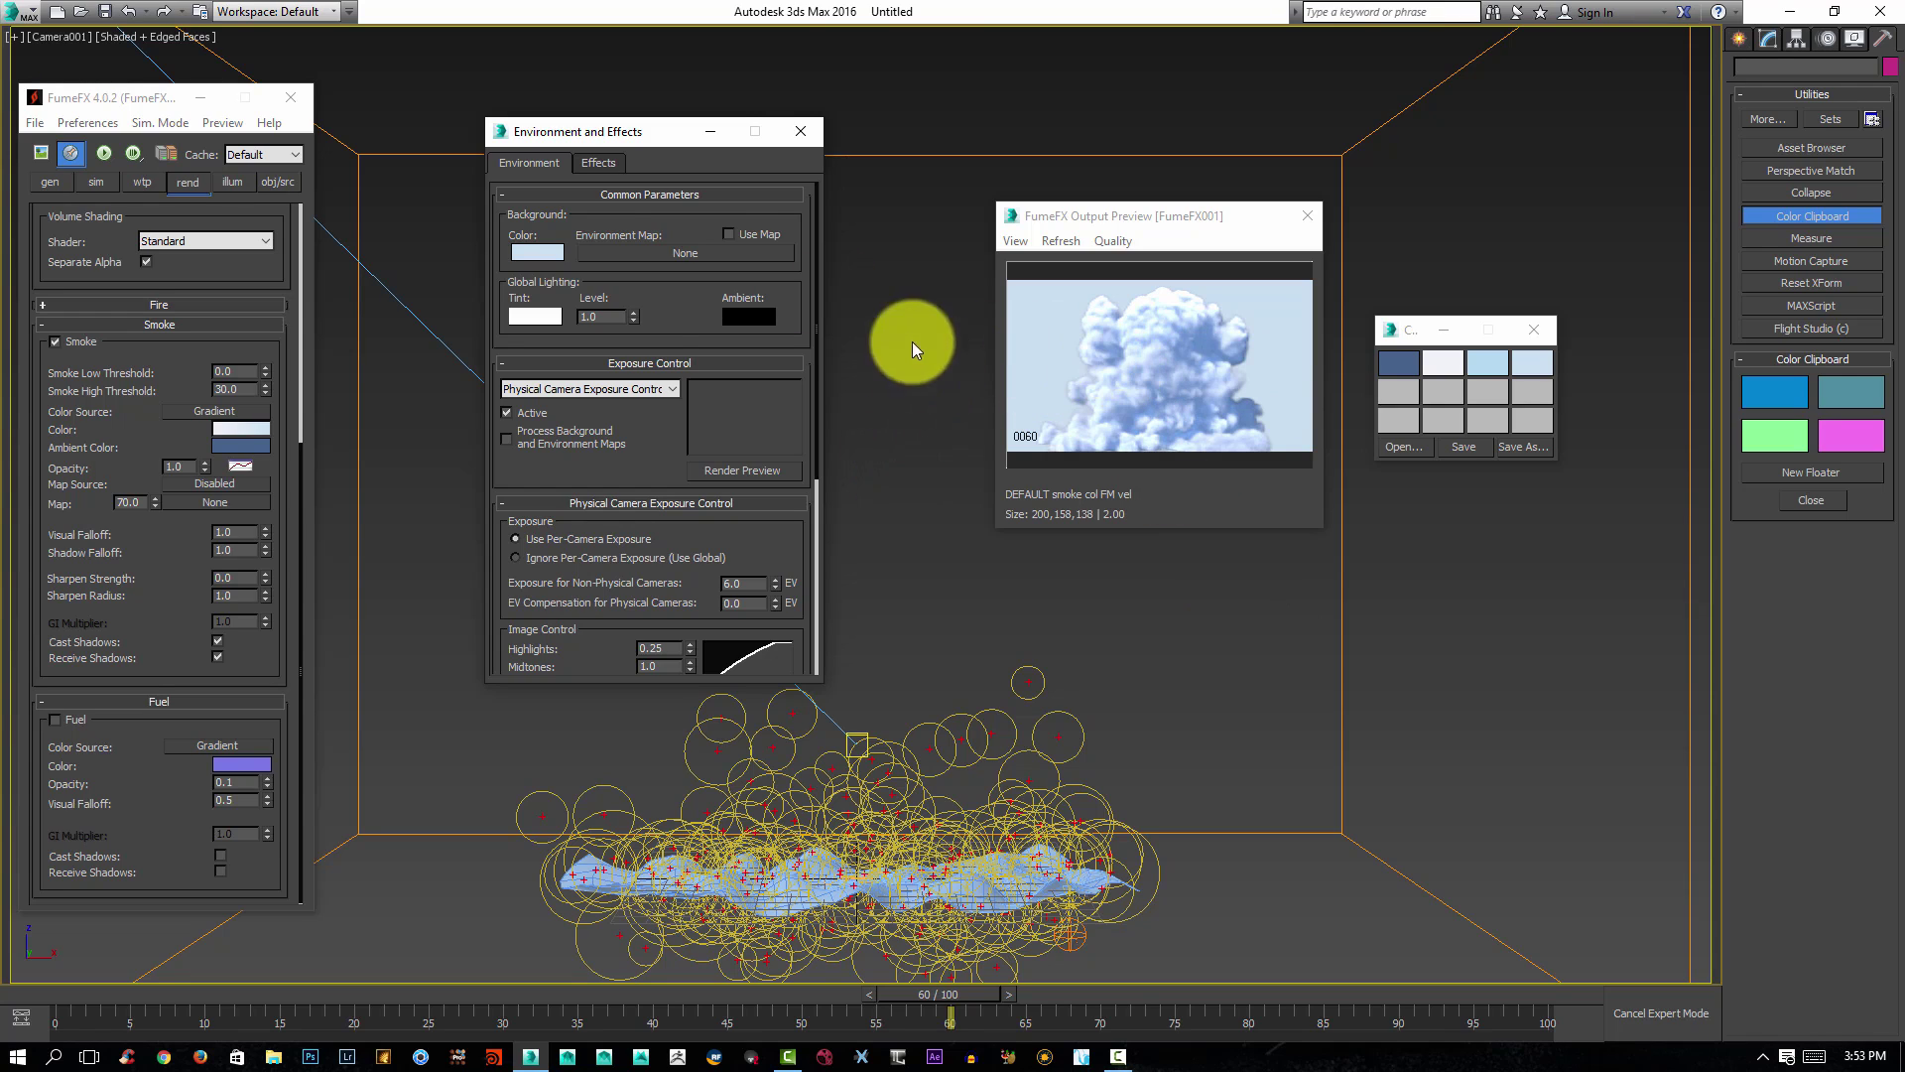
pyautogui.click(809, 135)
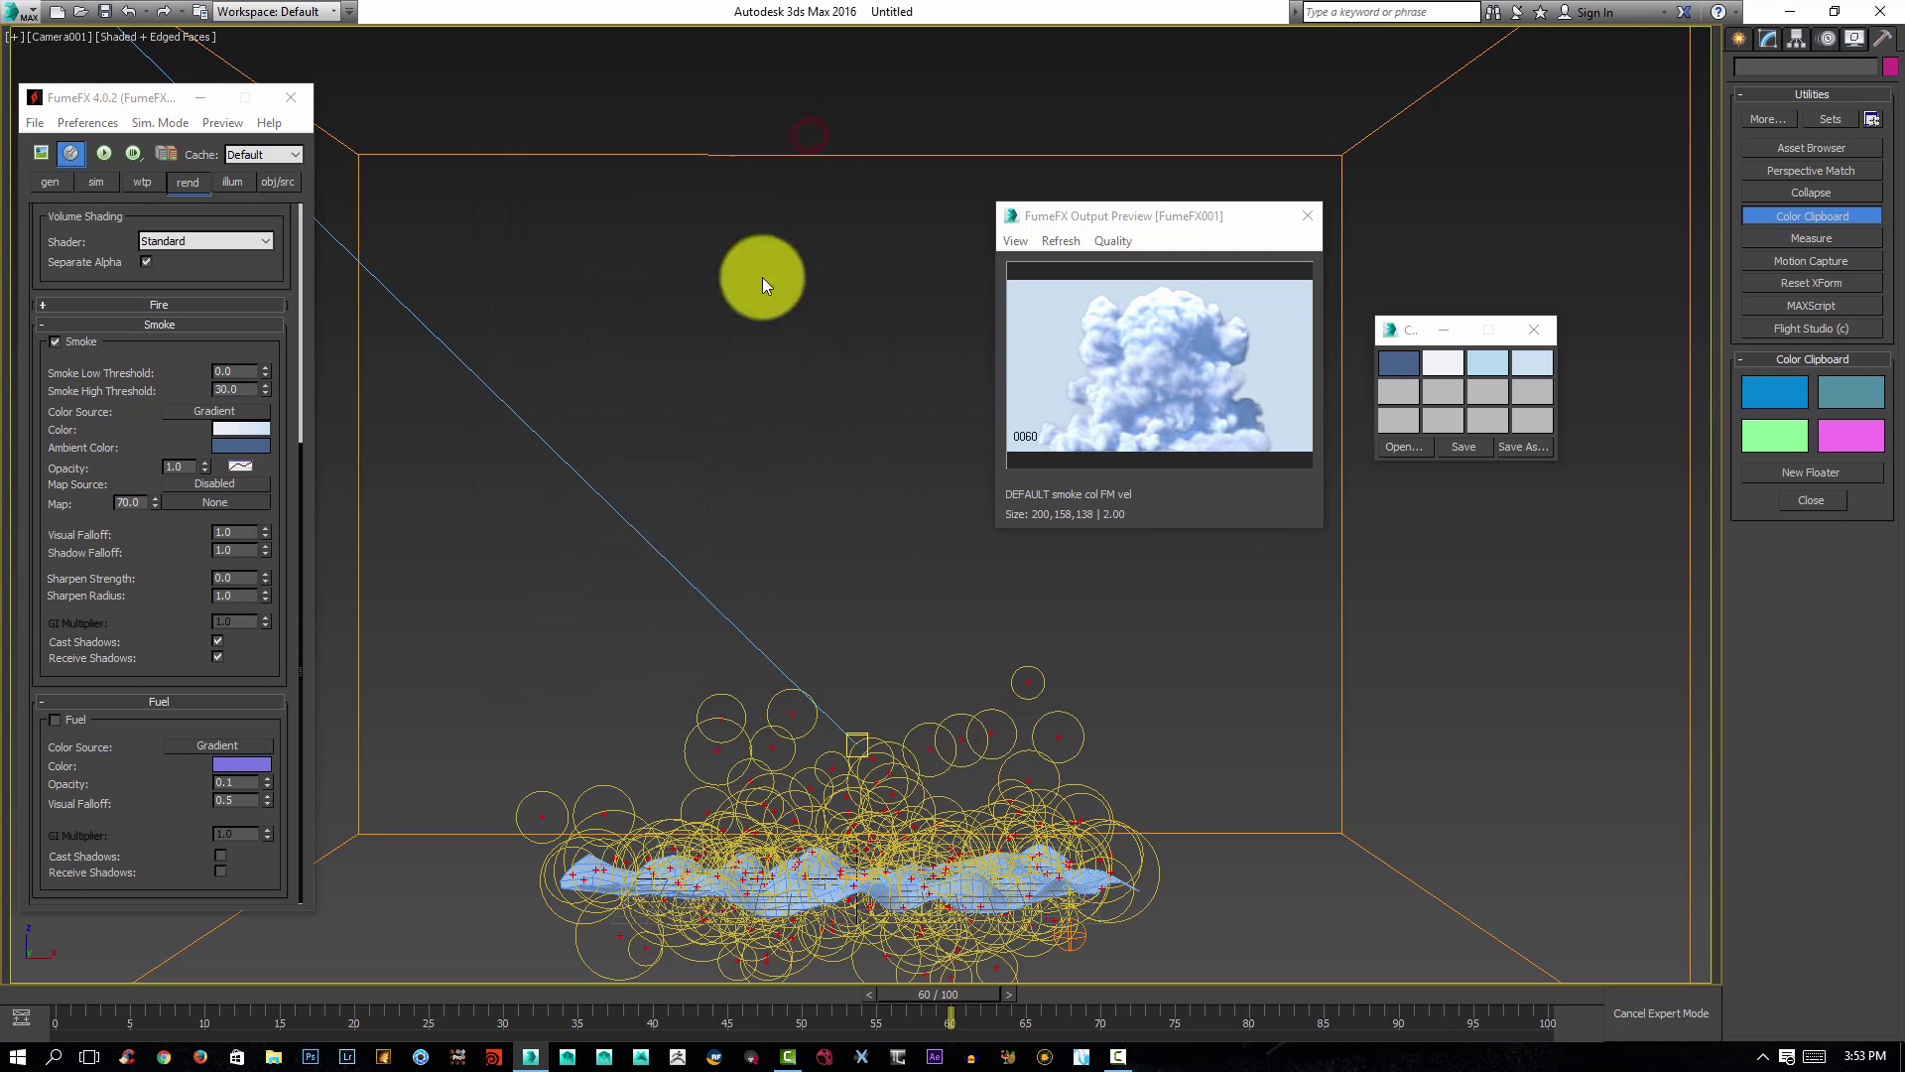
# Set the FumeFX simulation grid spacing to 1.
pyautogui.click(62, 181)
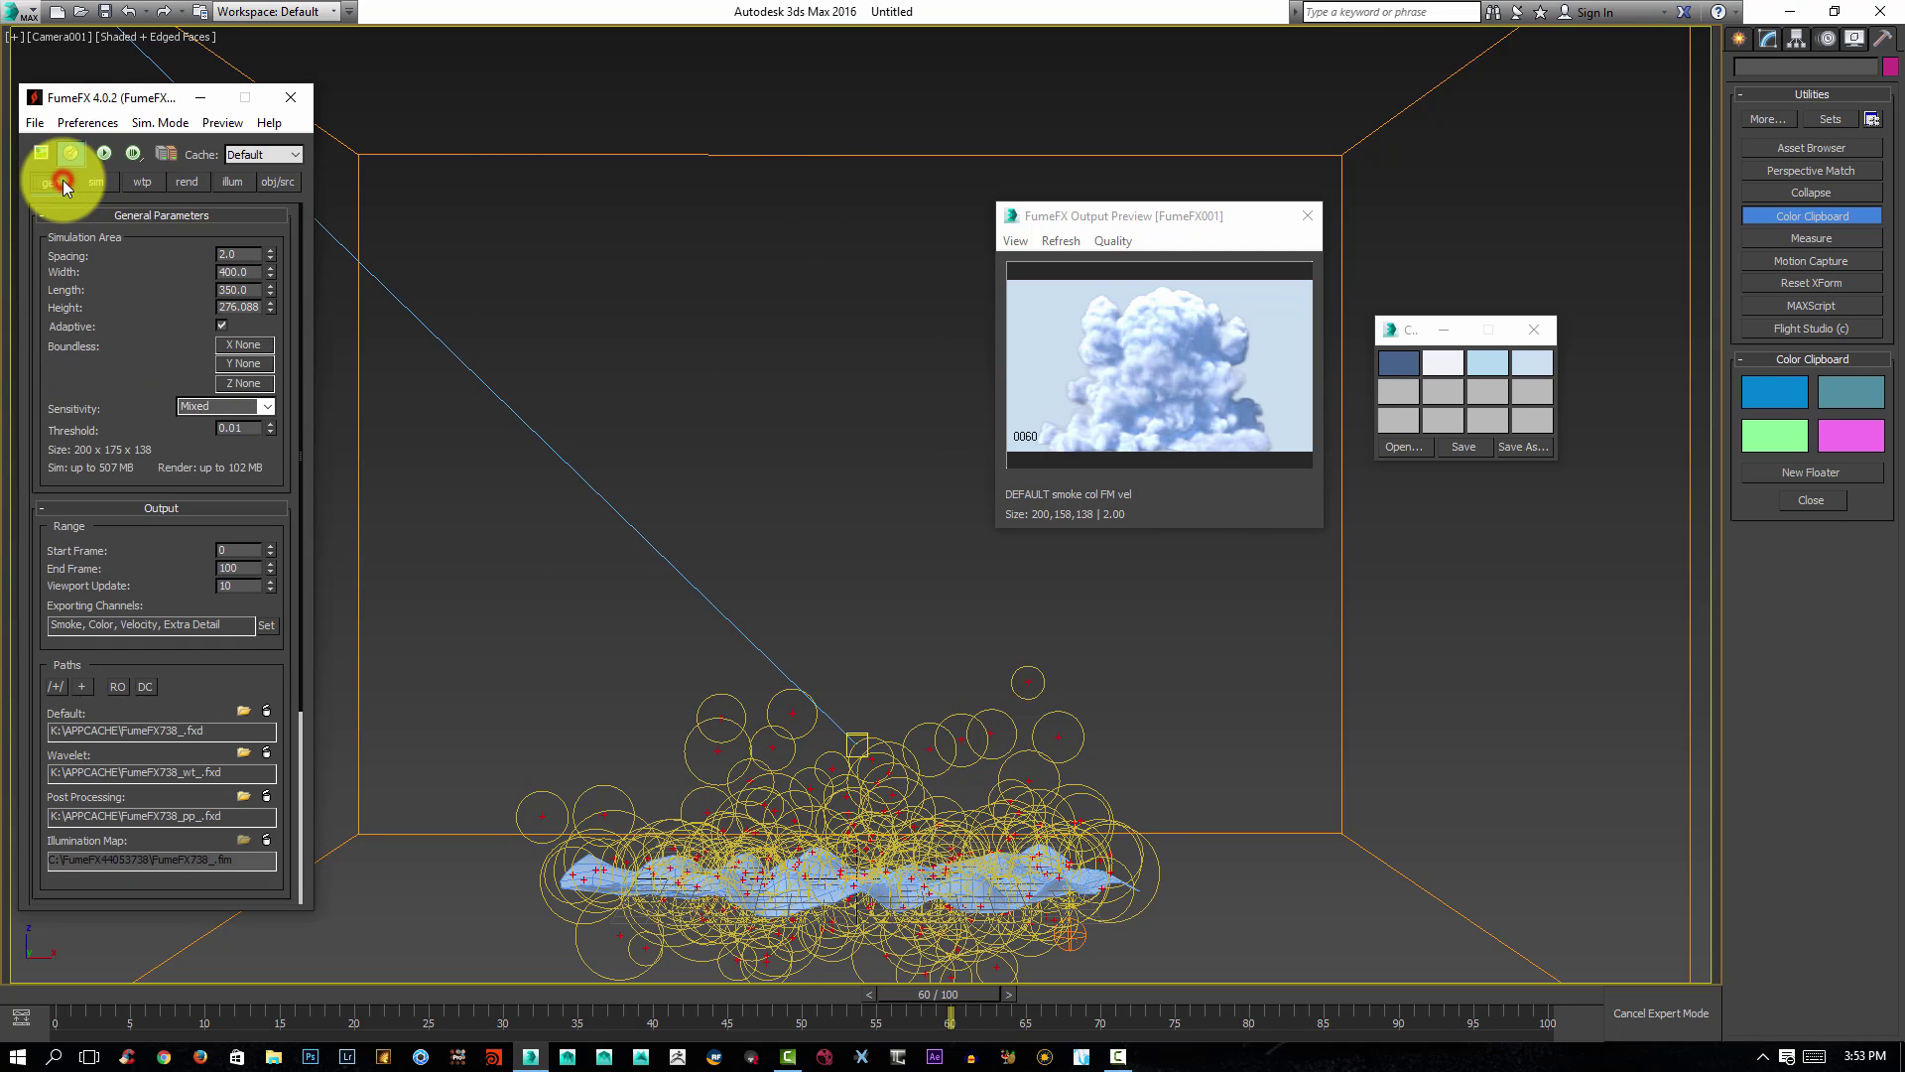
pyautogui.click(238, 256)
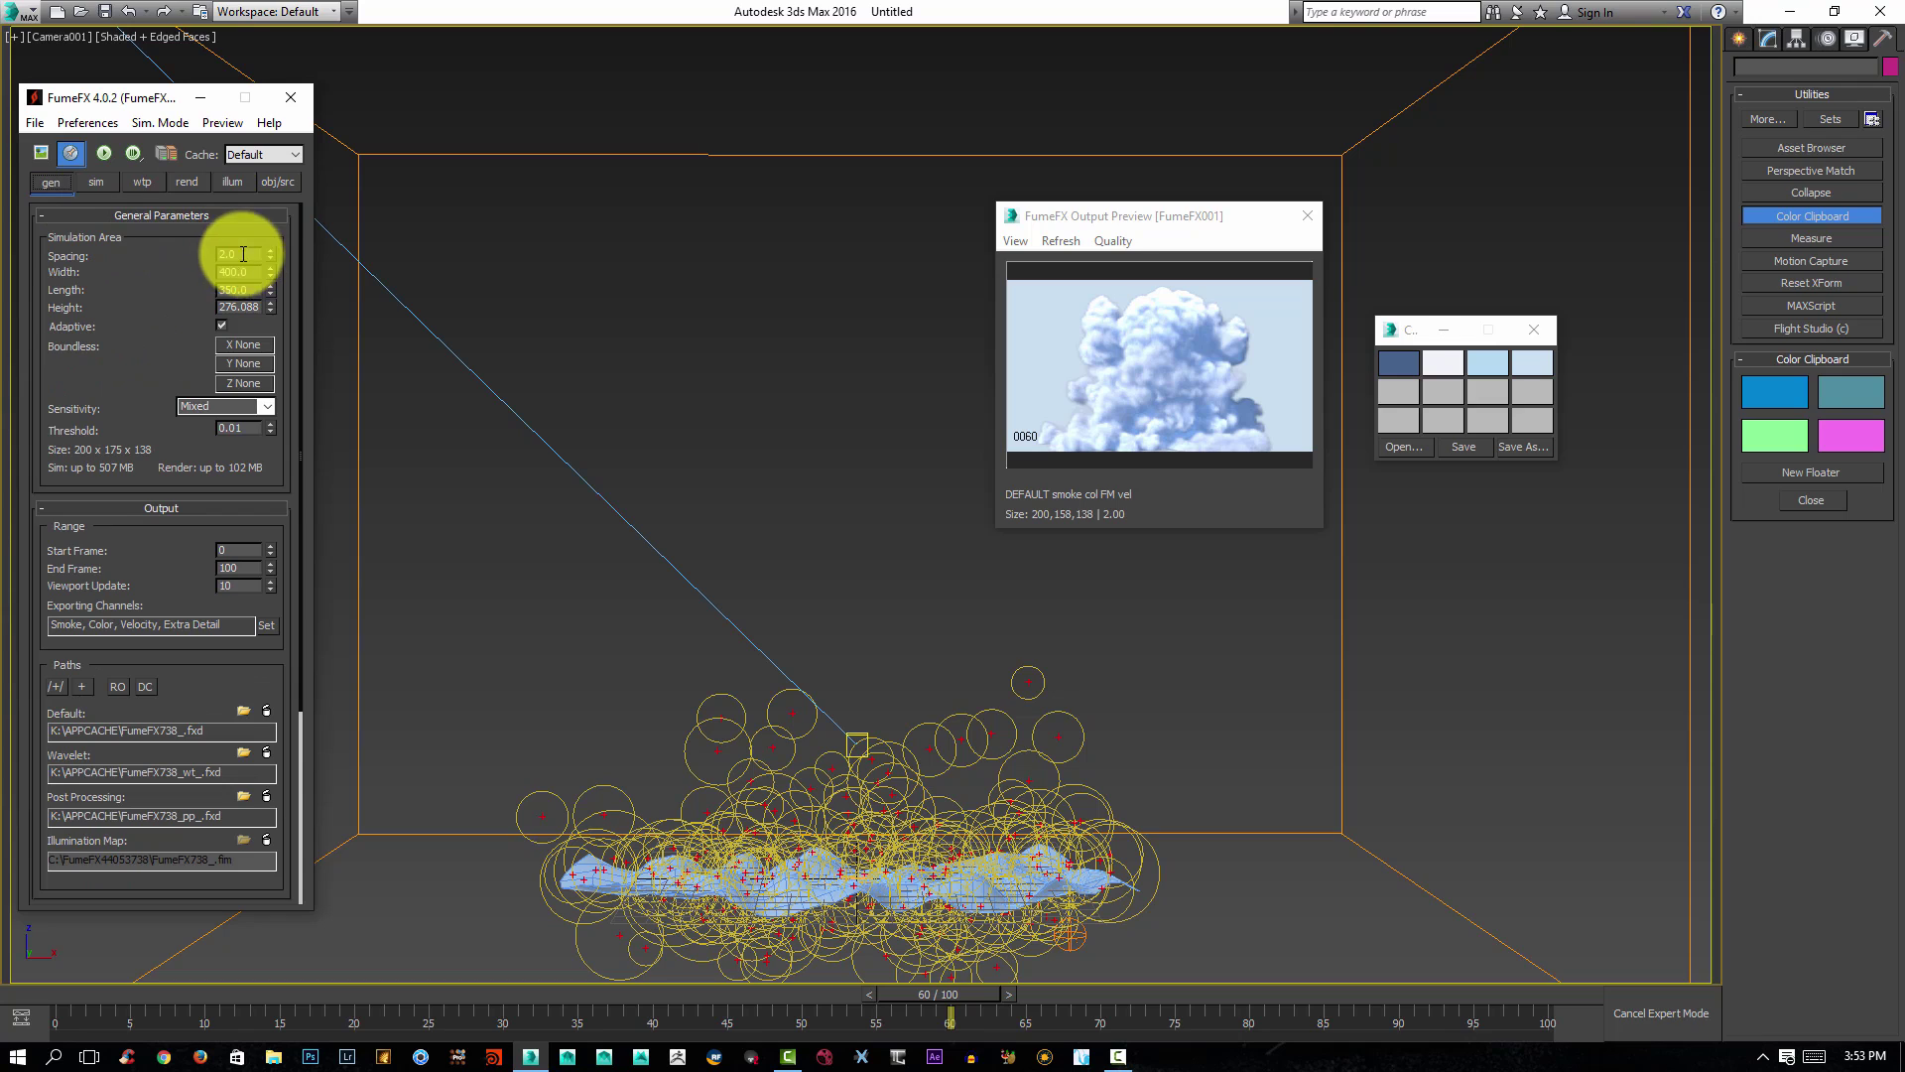
pyautogui.write('1')
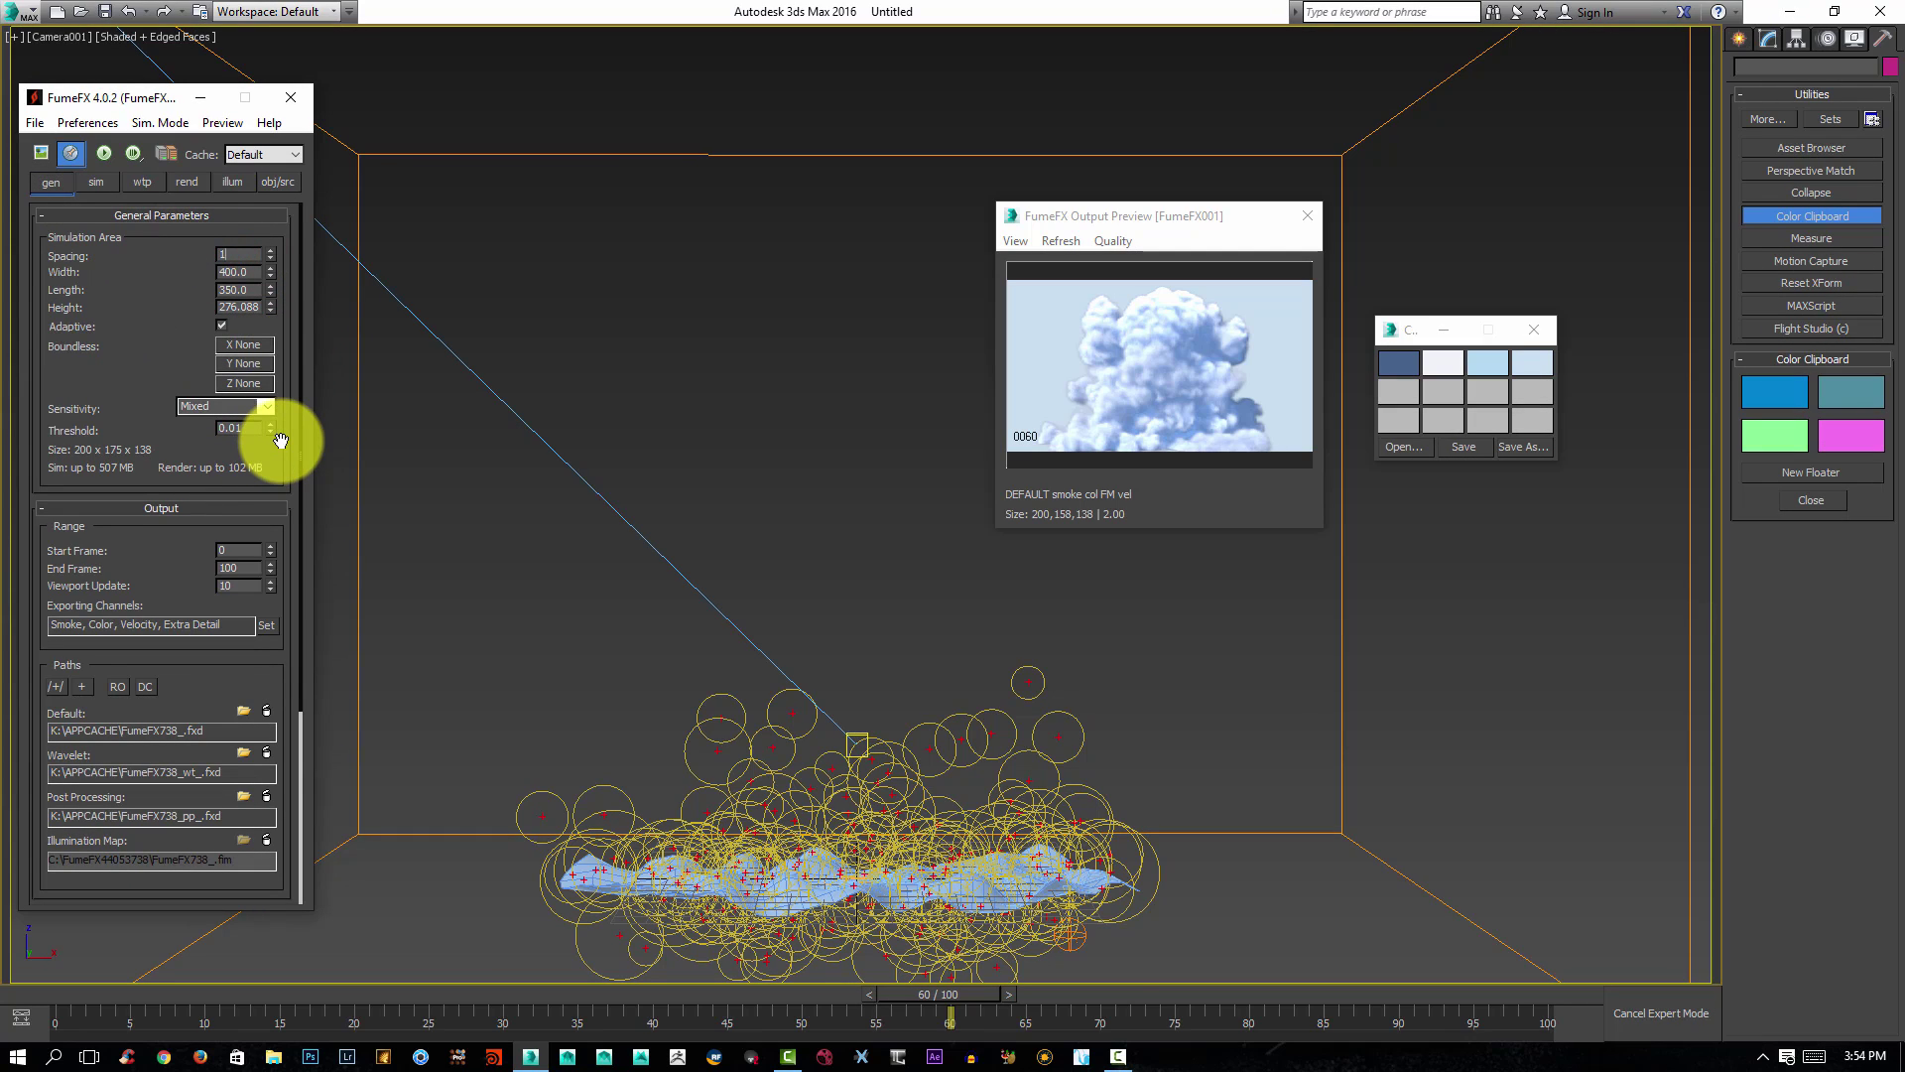
pyautogui.press('Return')
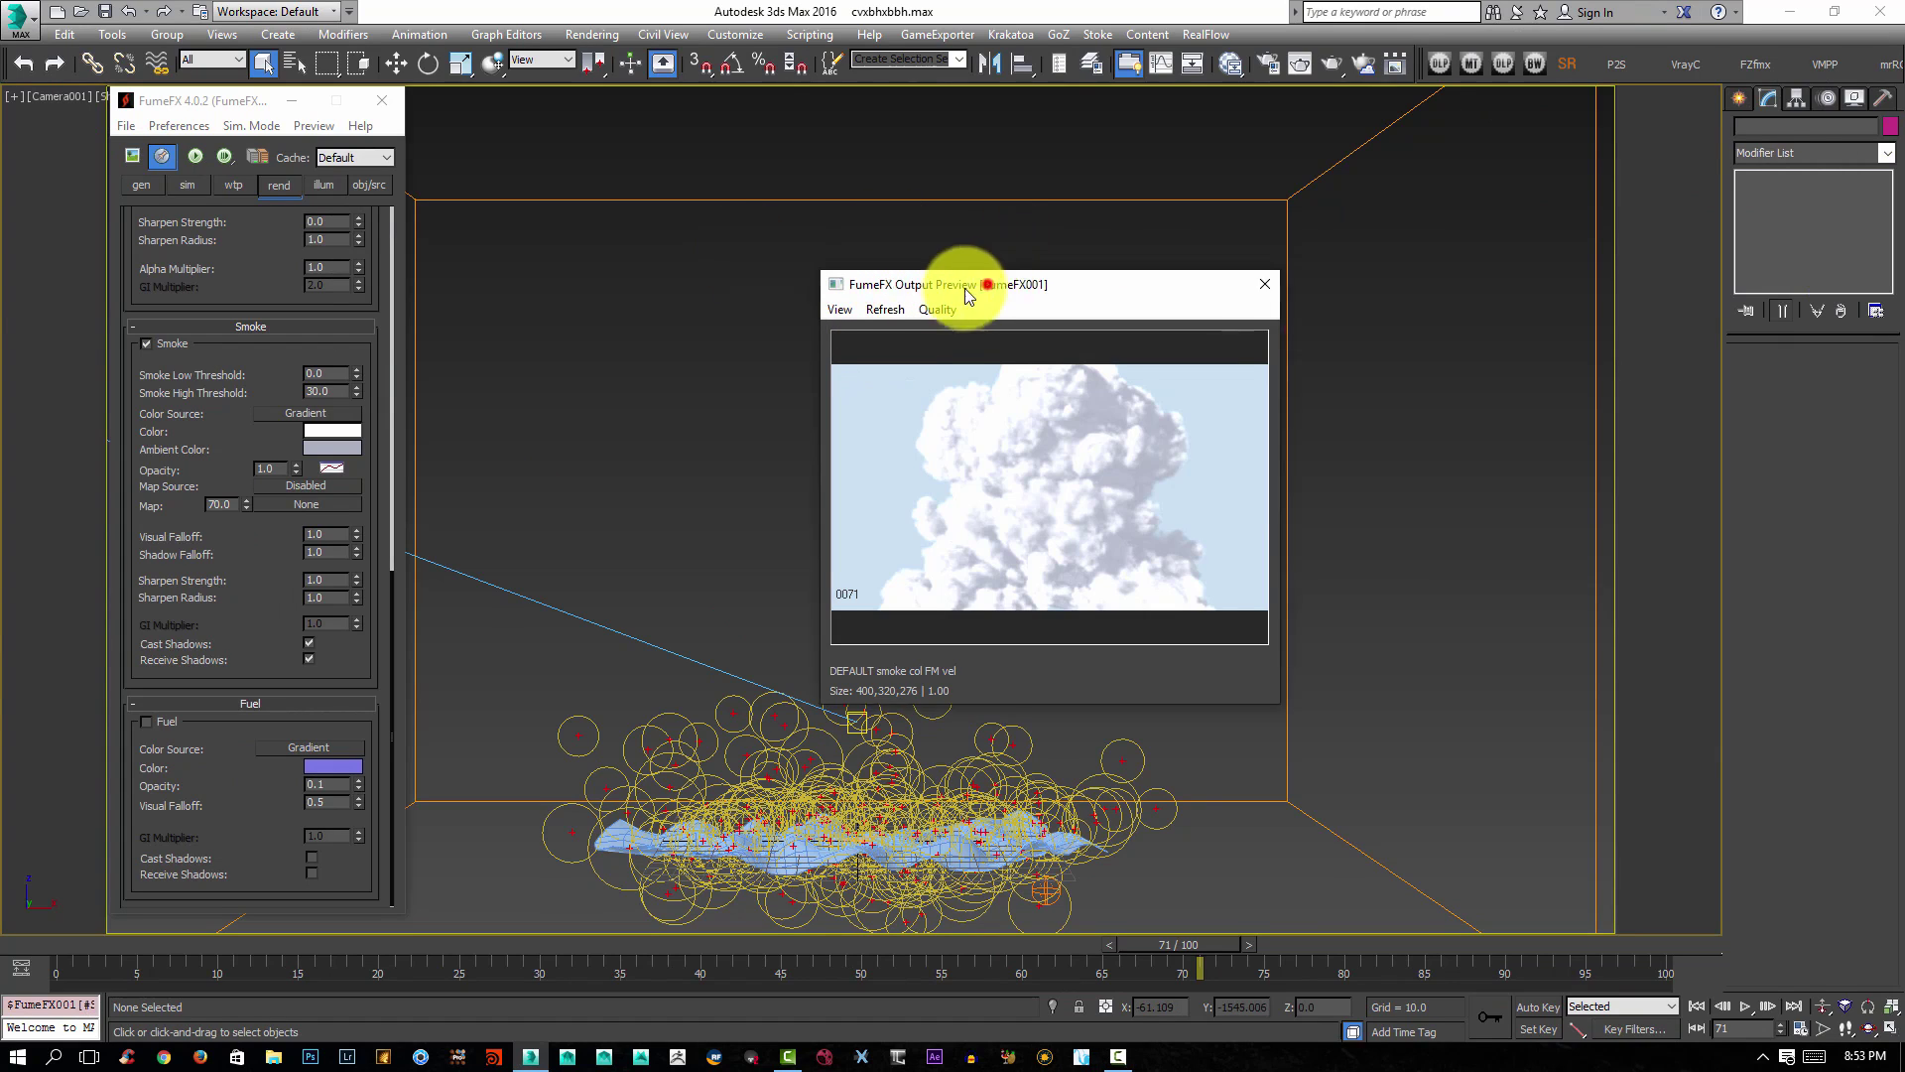
# Go to frame 84 and check the cloud in the FumeFX output preview.
pyautogui.moveTo(970, 282); pyautogui.dragTo(876, 253)
pyautogui.moveTo(1181, 944); pyautogui.dragTo(1407, 950)
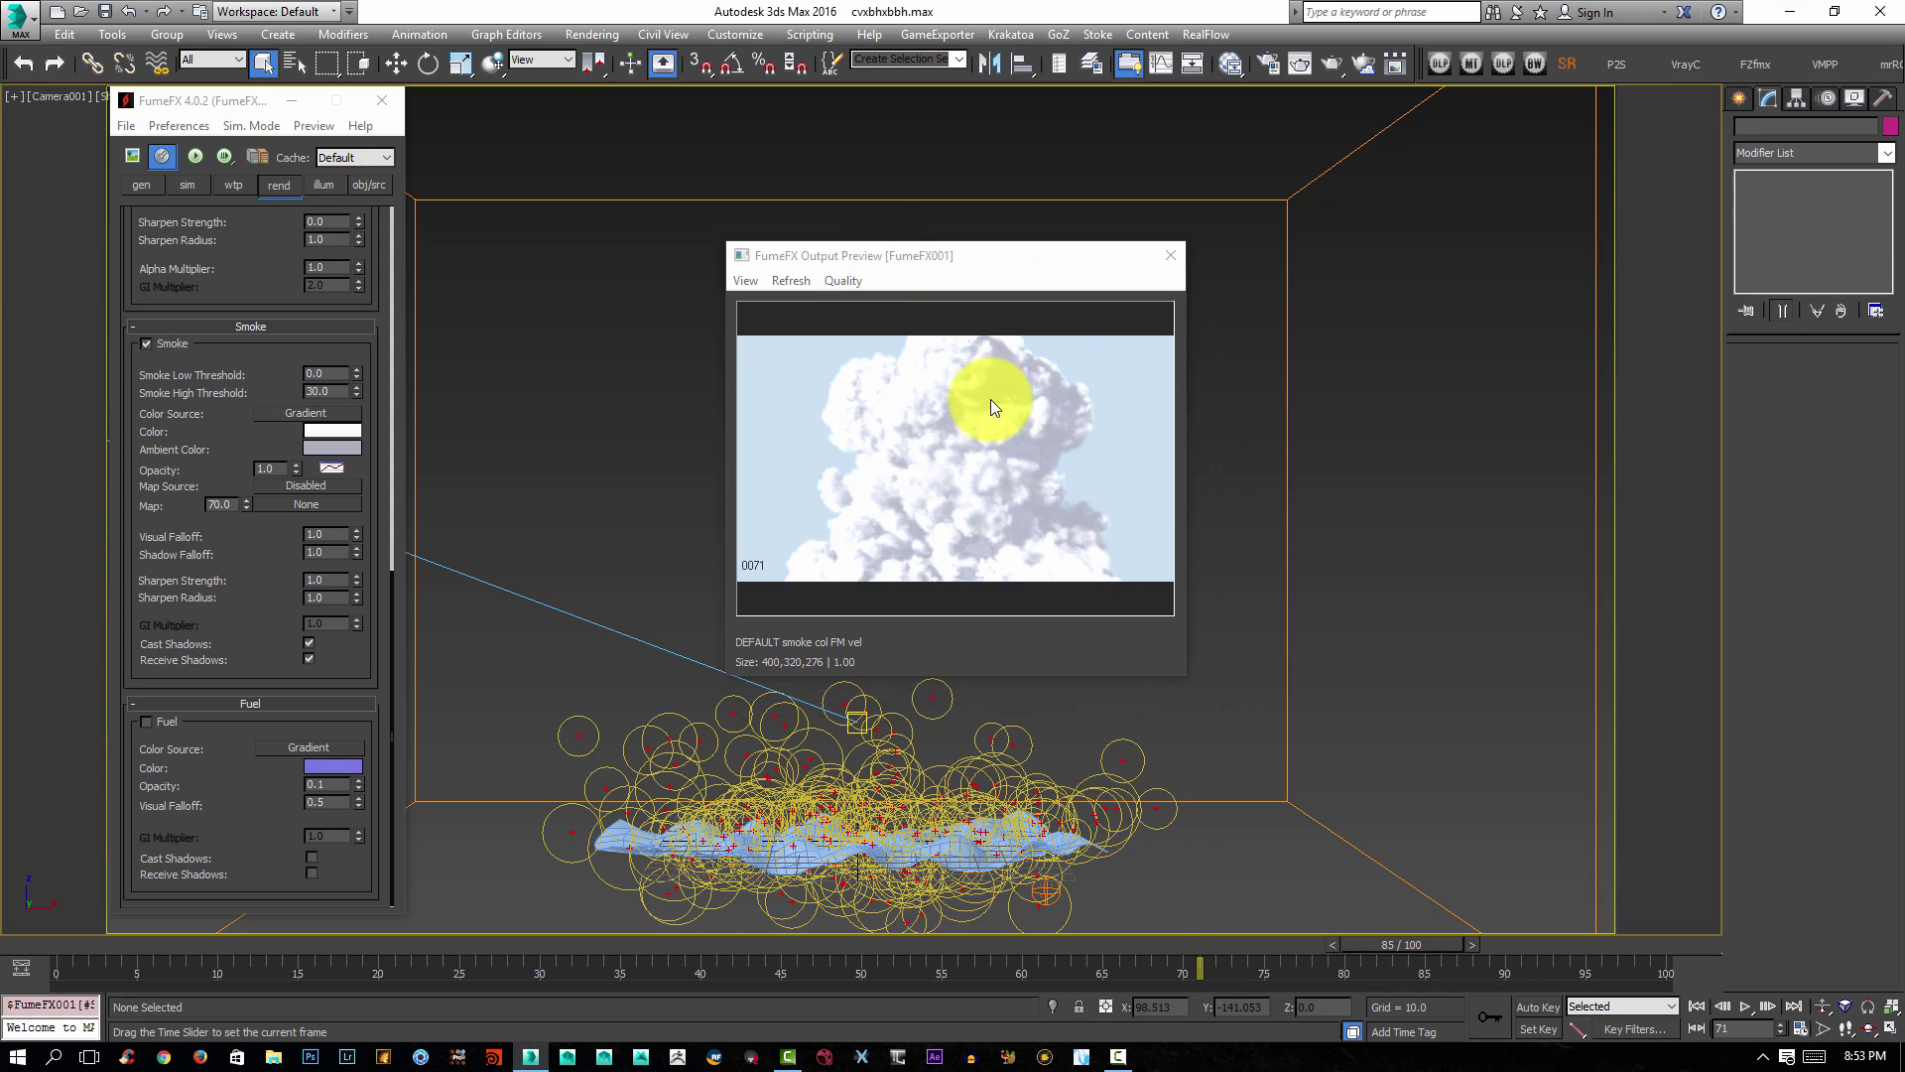
pyautogui.press(',')
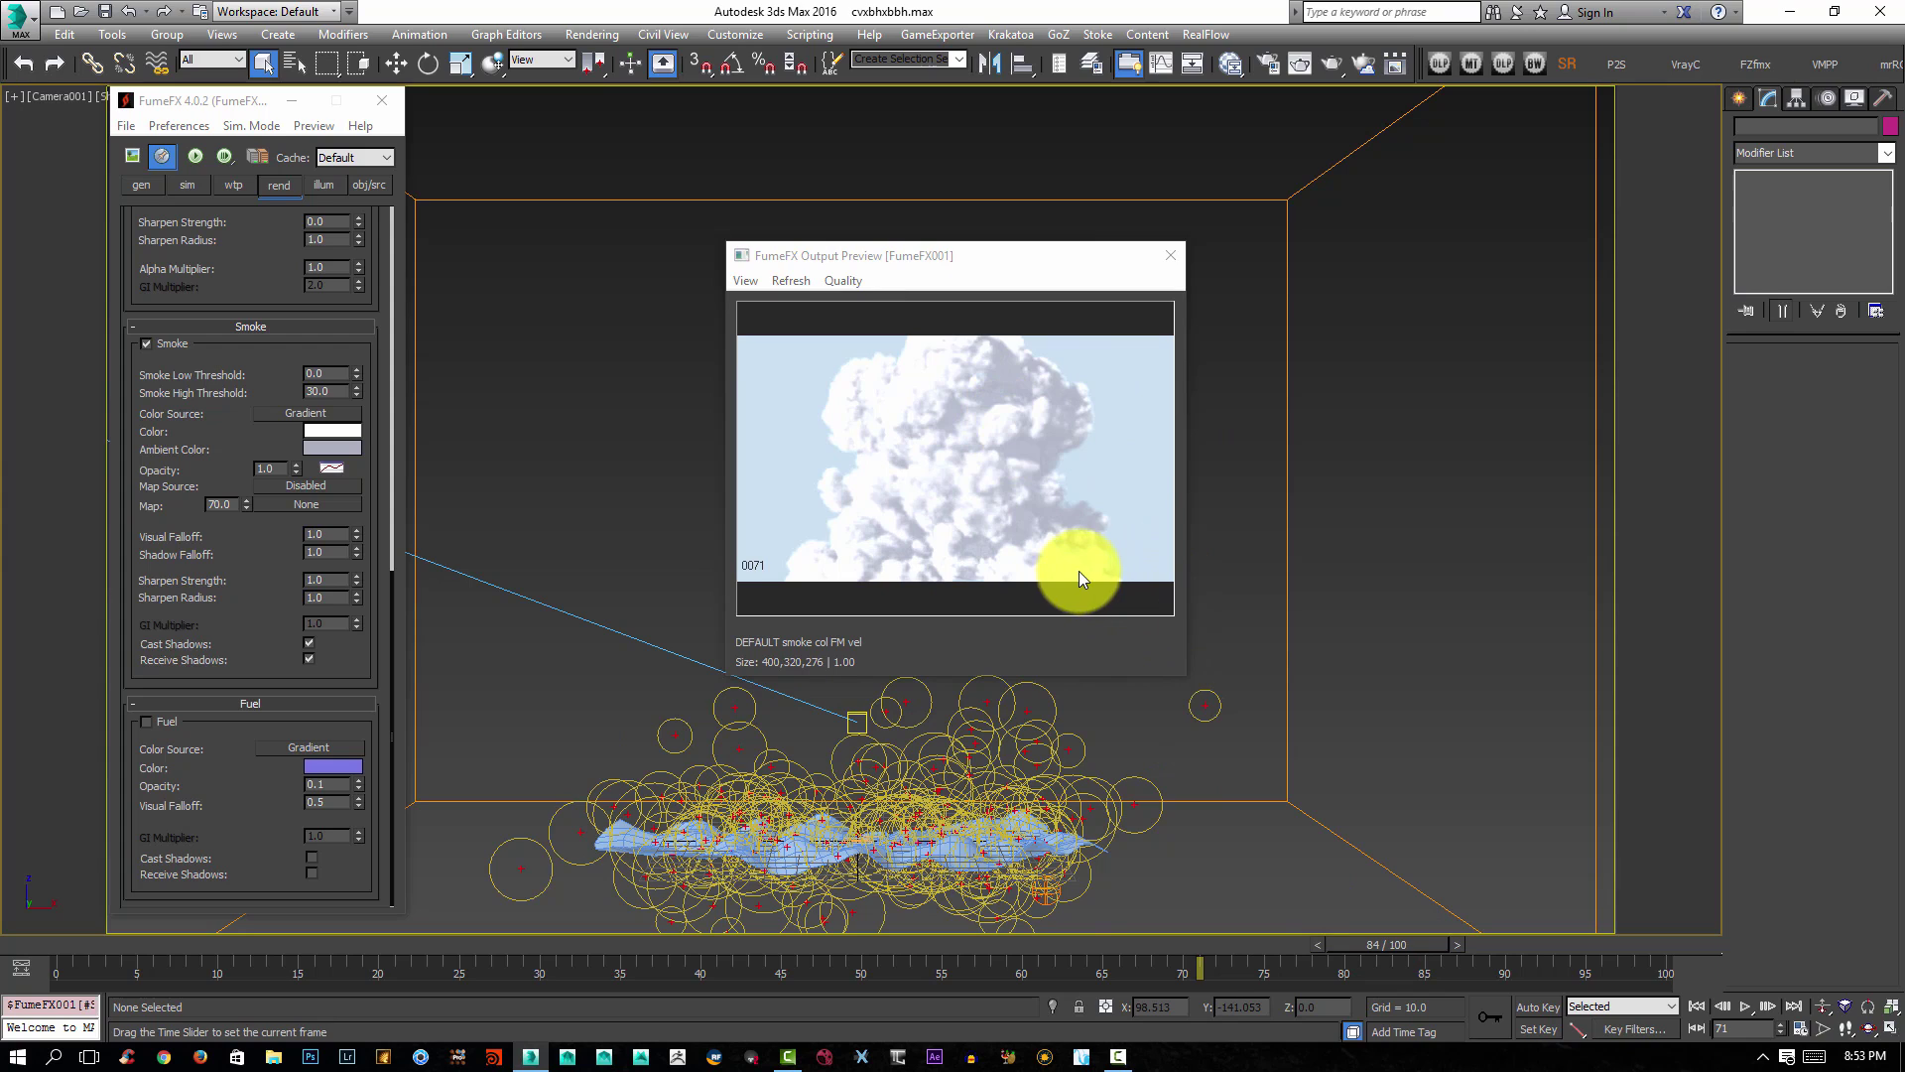
pyautogui.click(1246, 464)
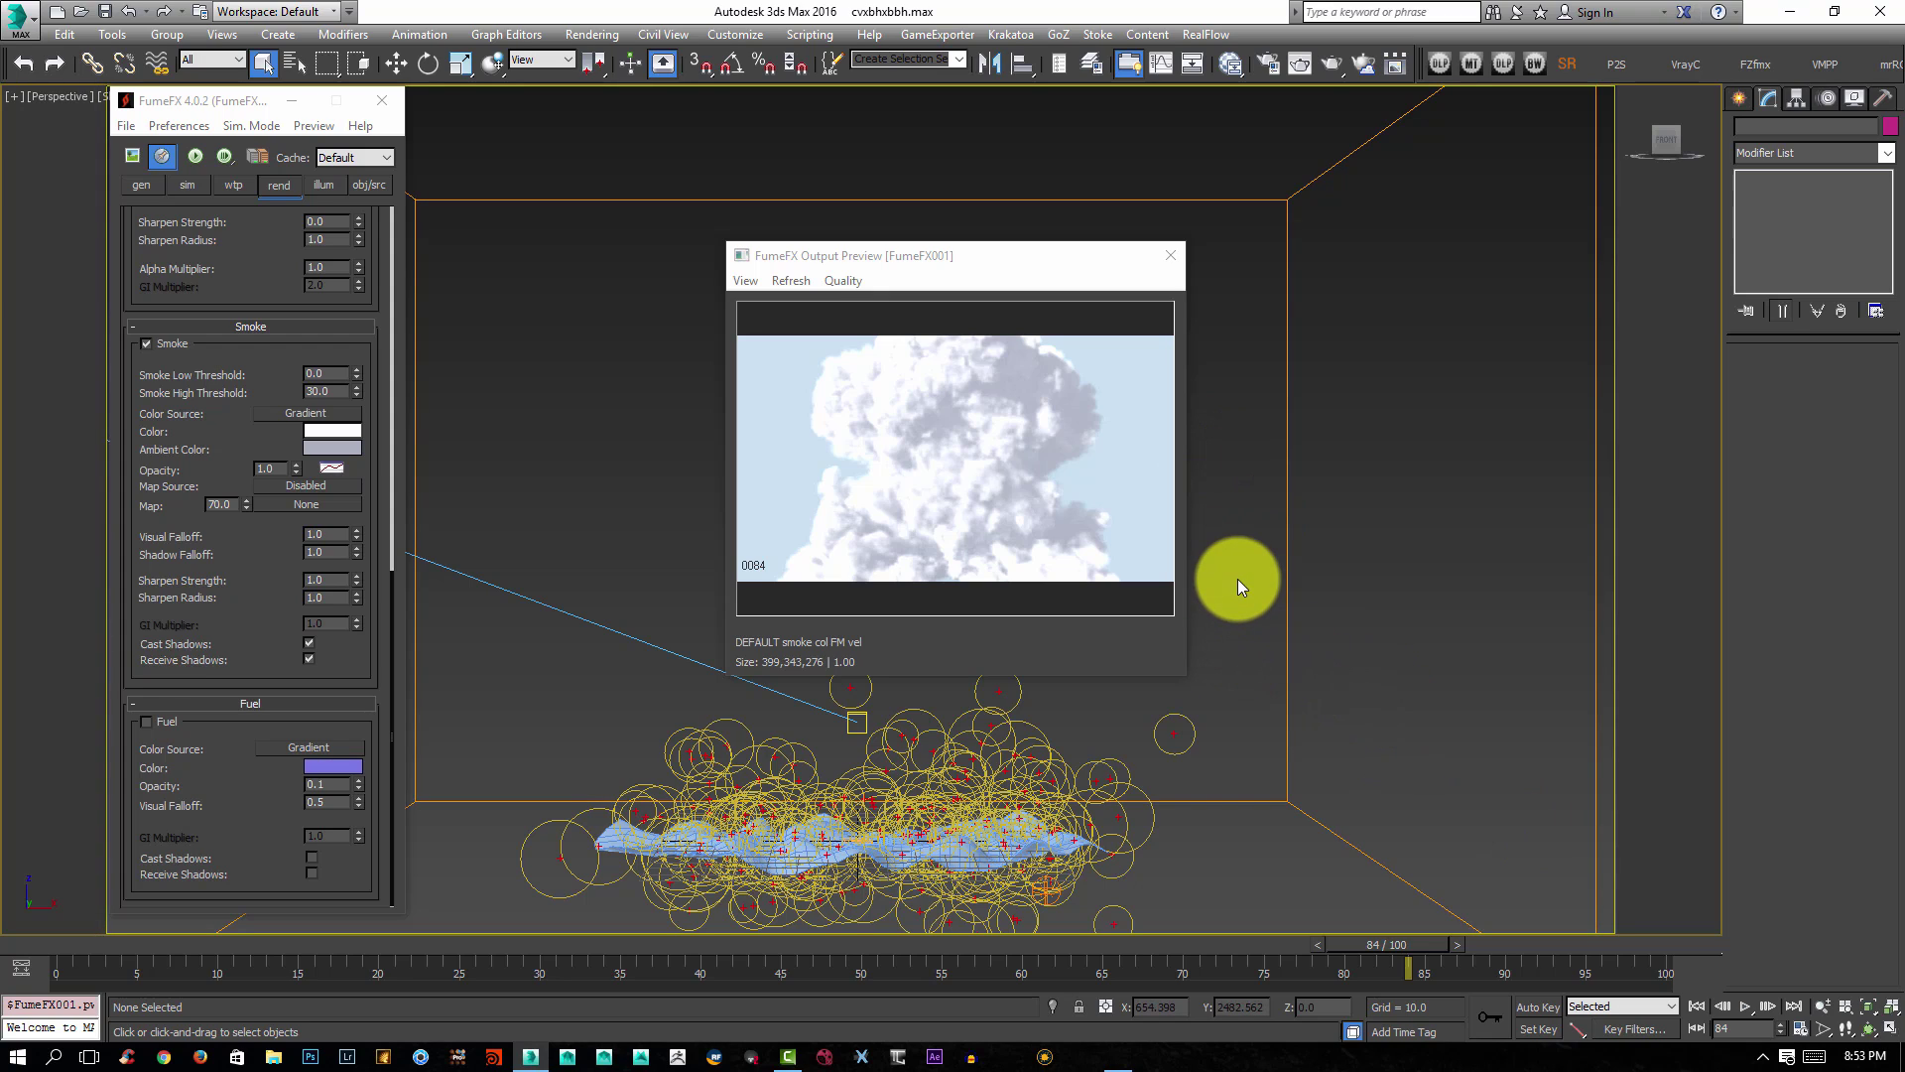
# Move and shrink the output preview to clear the viewport, and orbit the perspective view to examine the cloud from several angles.
pyautogui.hotkey('ctrl', 'r')
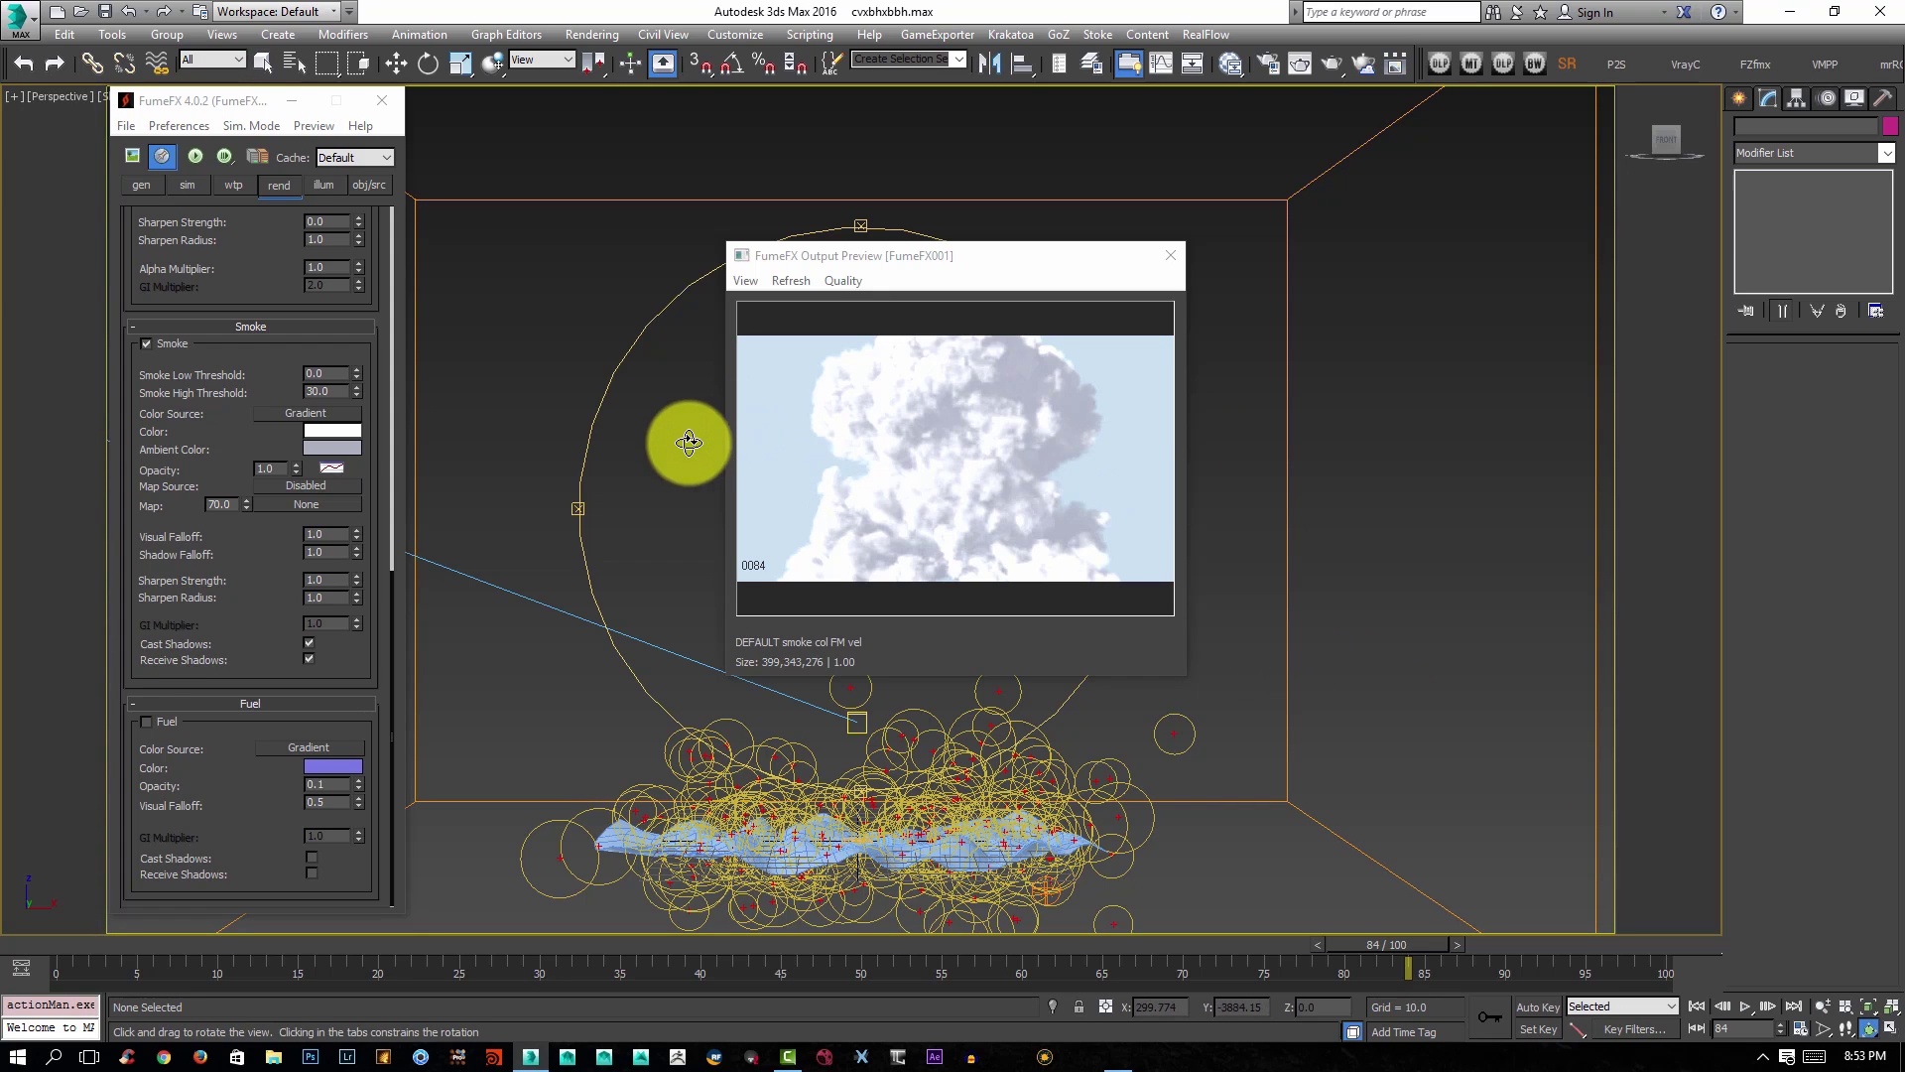
pyautogui.moveTo(973, 256); pyautogui.dragTo(1476, 180)
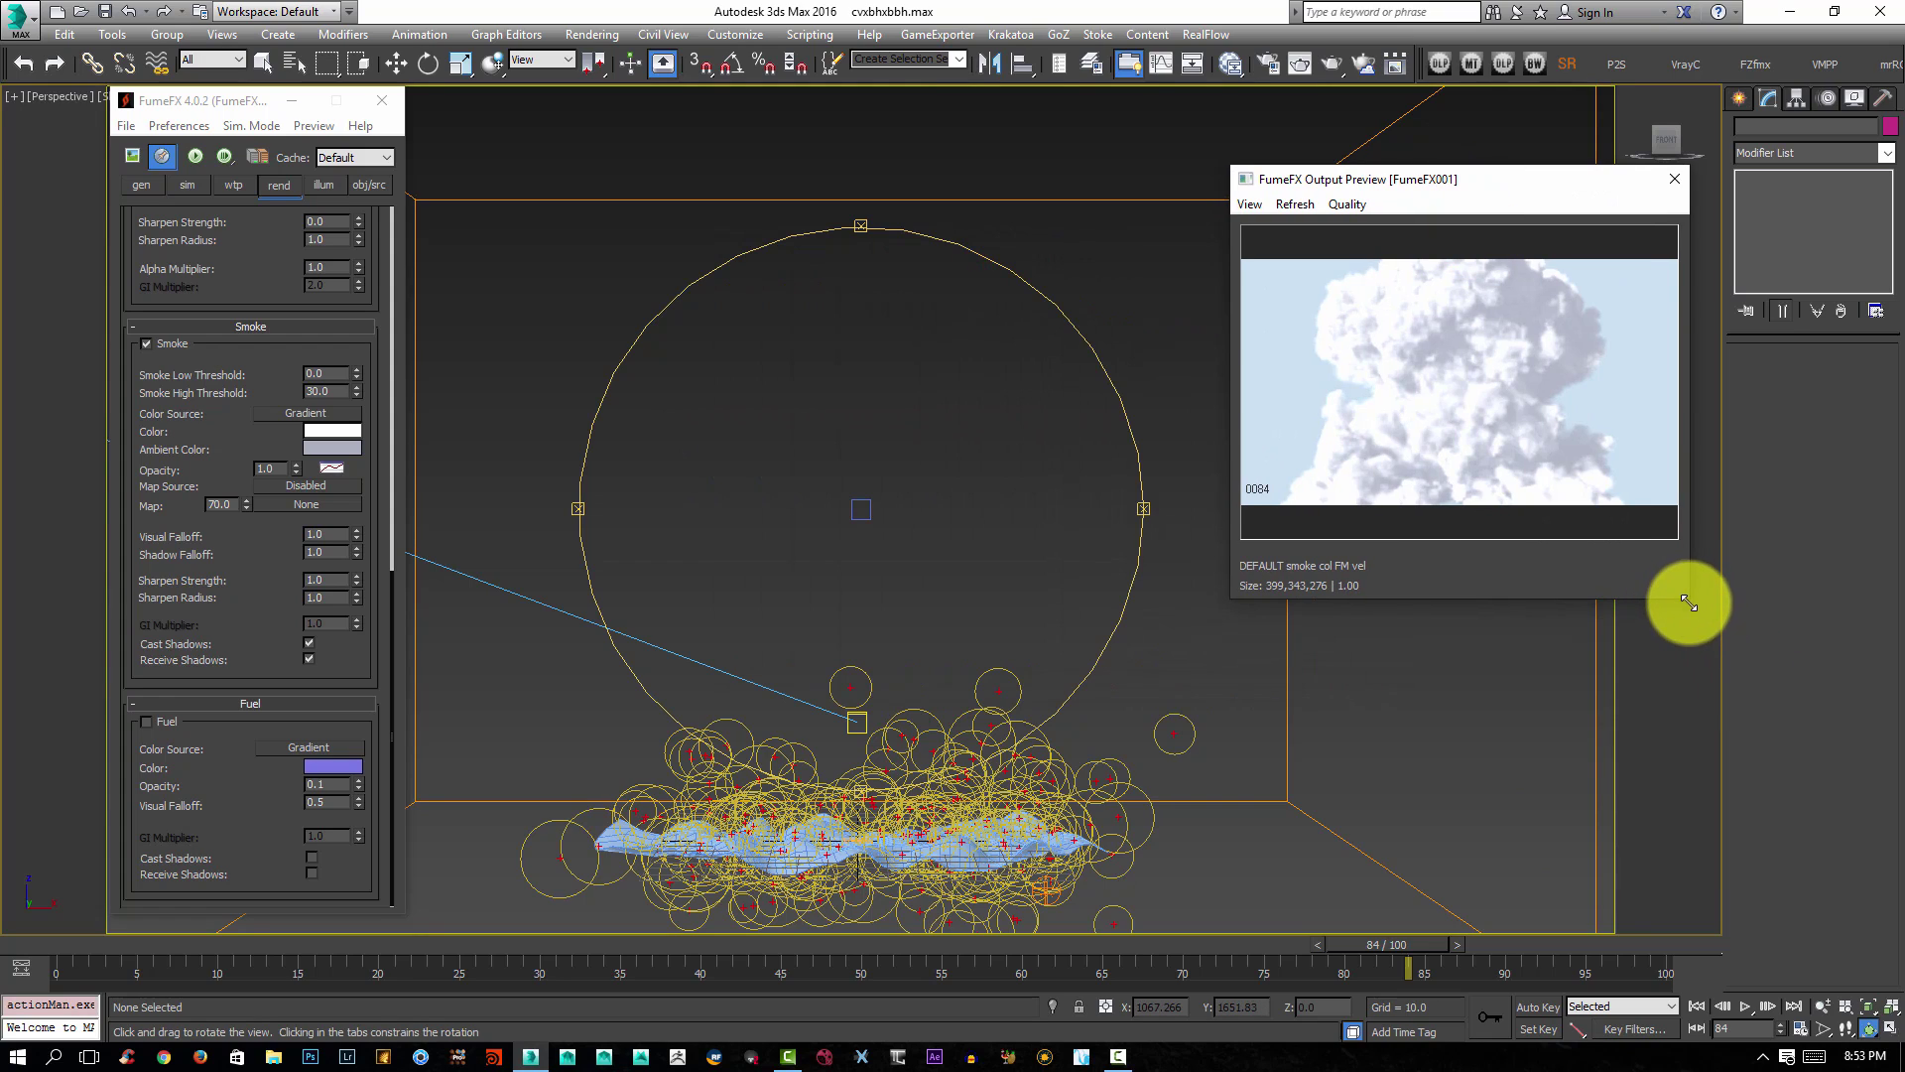
pyautogui.moveTo(1689, 599); pyautogui.dragTo(1541, 482)
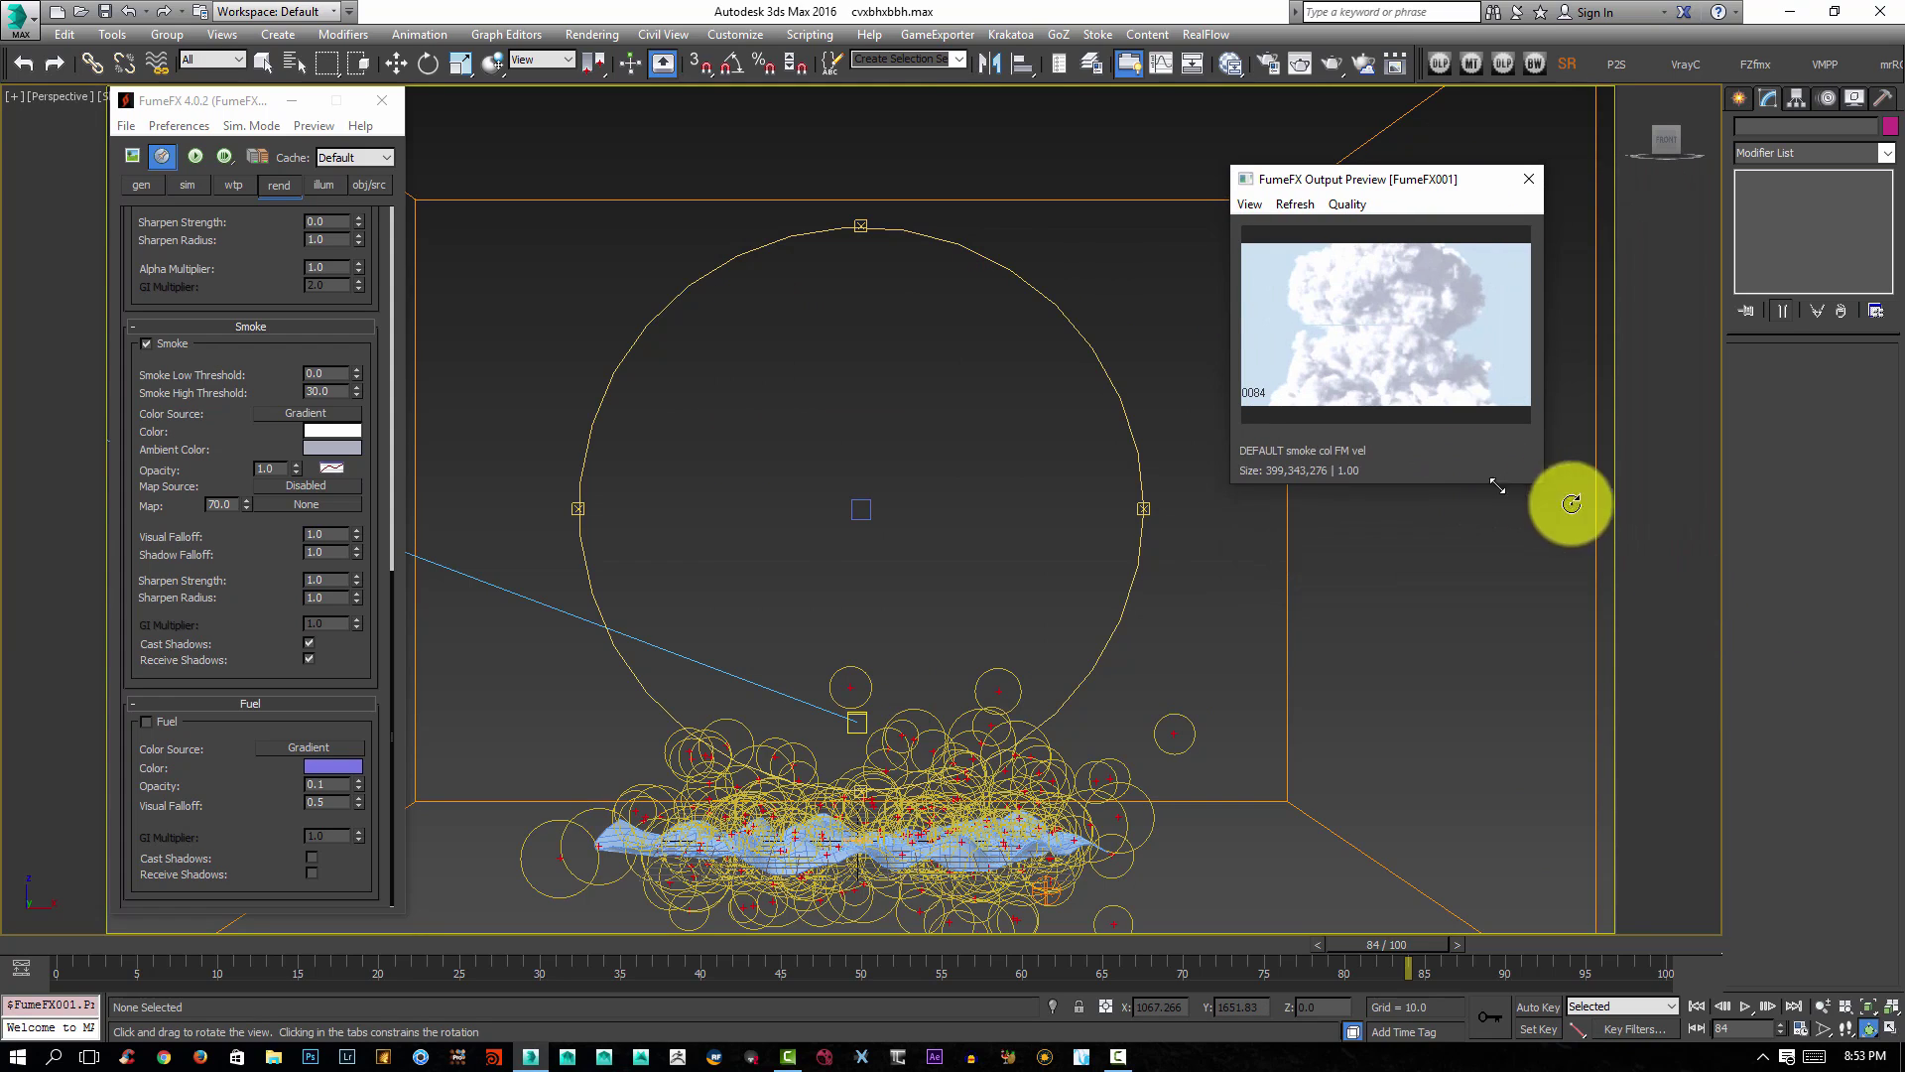
pyautogui.moveTo(890, 470); pyautogui.dragTo(962, 480)
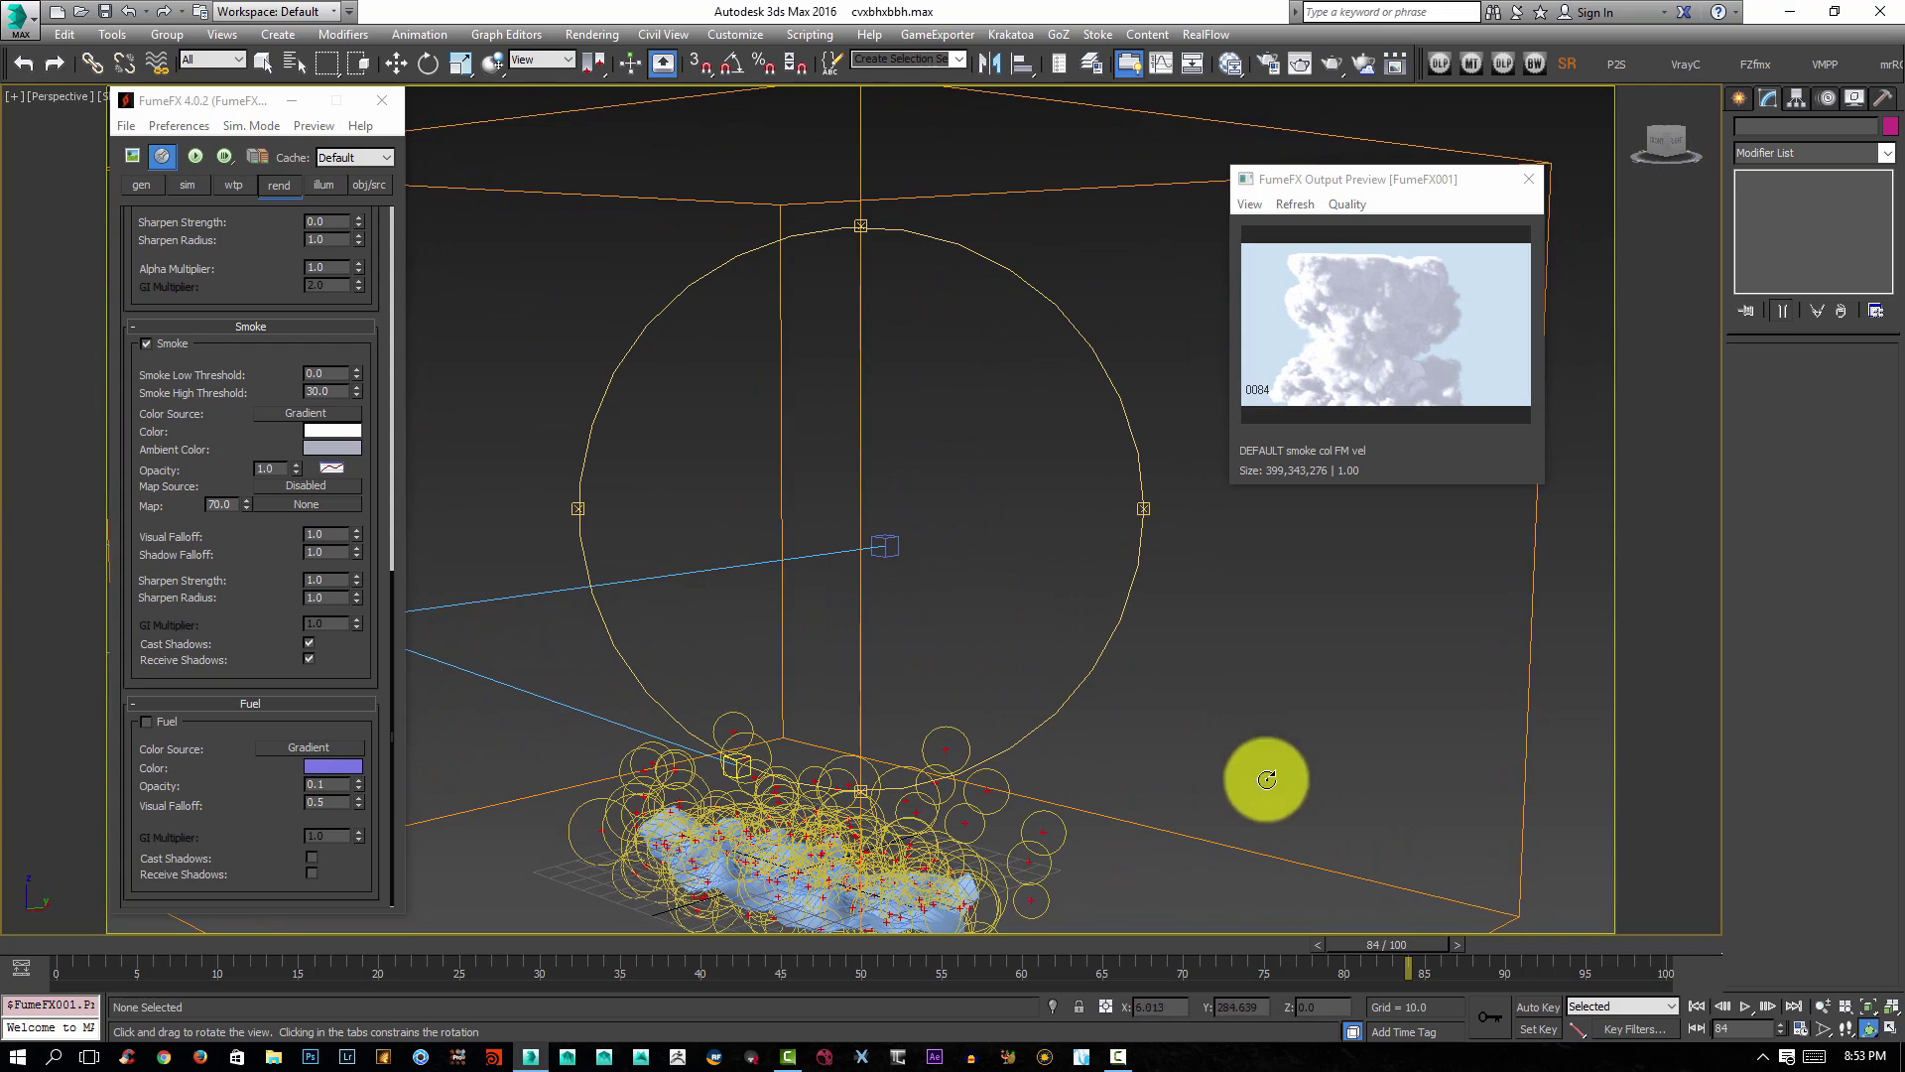
pyautogui.moveTo(979, 545); pyautogui.dragTo(1035, 600)
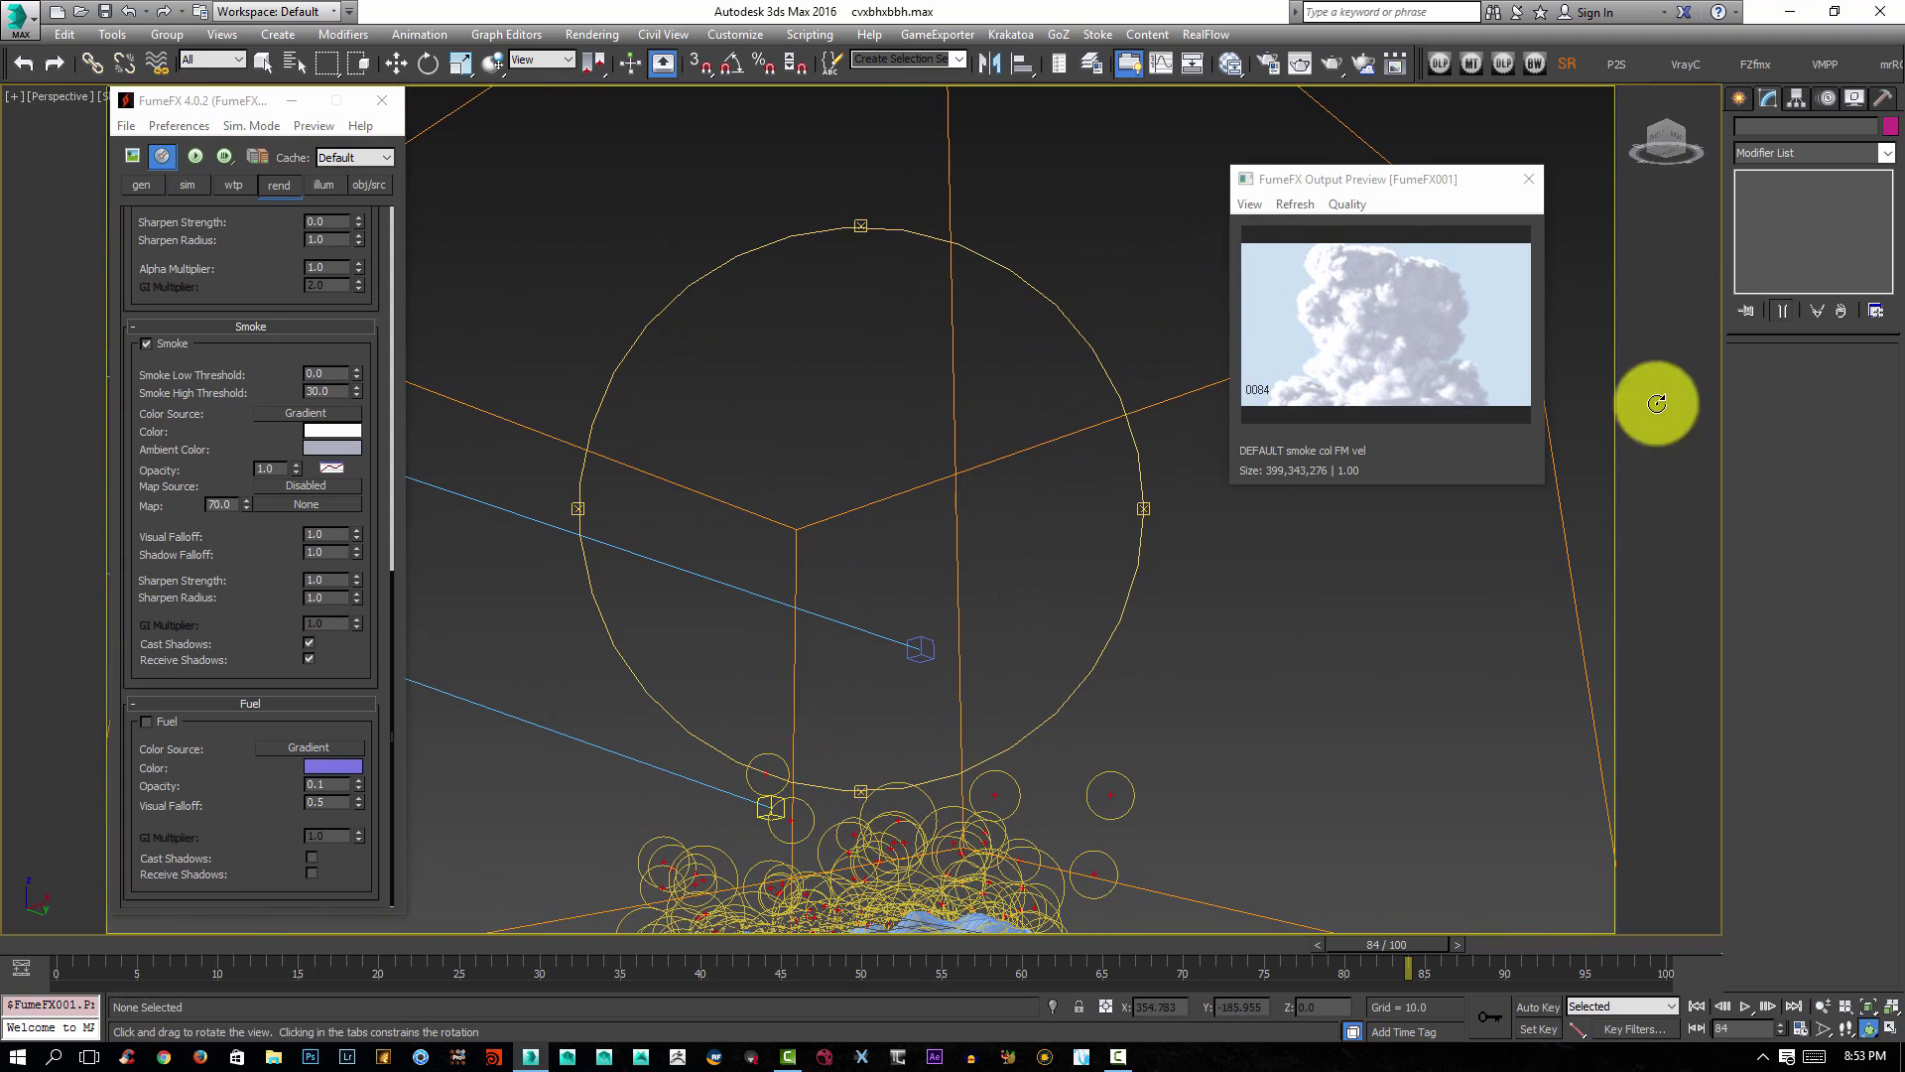
pyautogui.moveTo(945, 422); pyautogui.dragTo(1152, 563)
# Go to frame 64, and test-render the perspective view from the cloud's shaded side.
pyautogui.click(1229, 934)
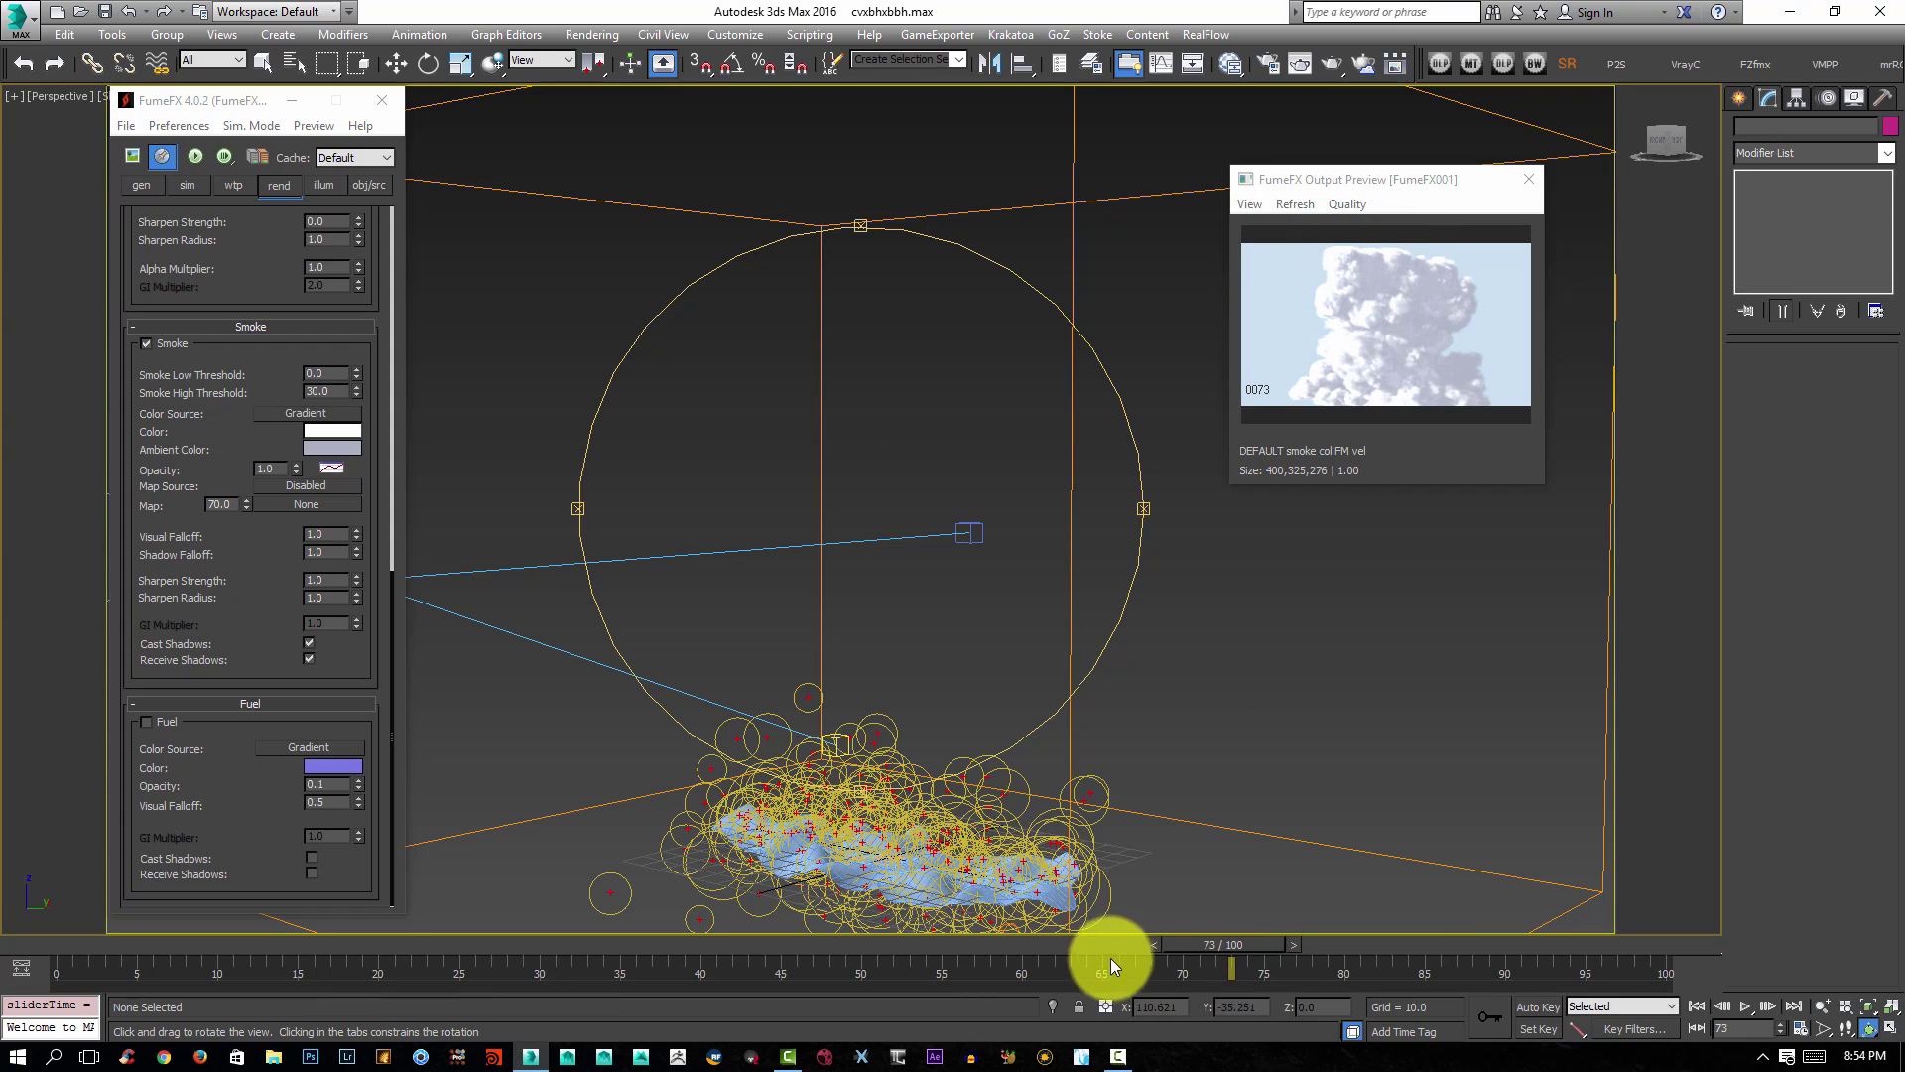
pyautogui.moveTo(1103, 945); pyautogui.dragTo(1103, 951)
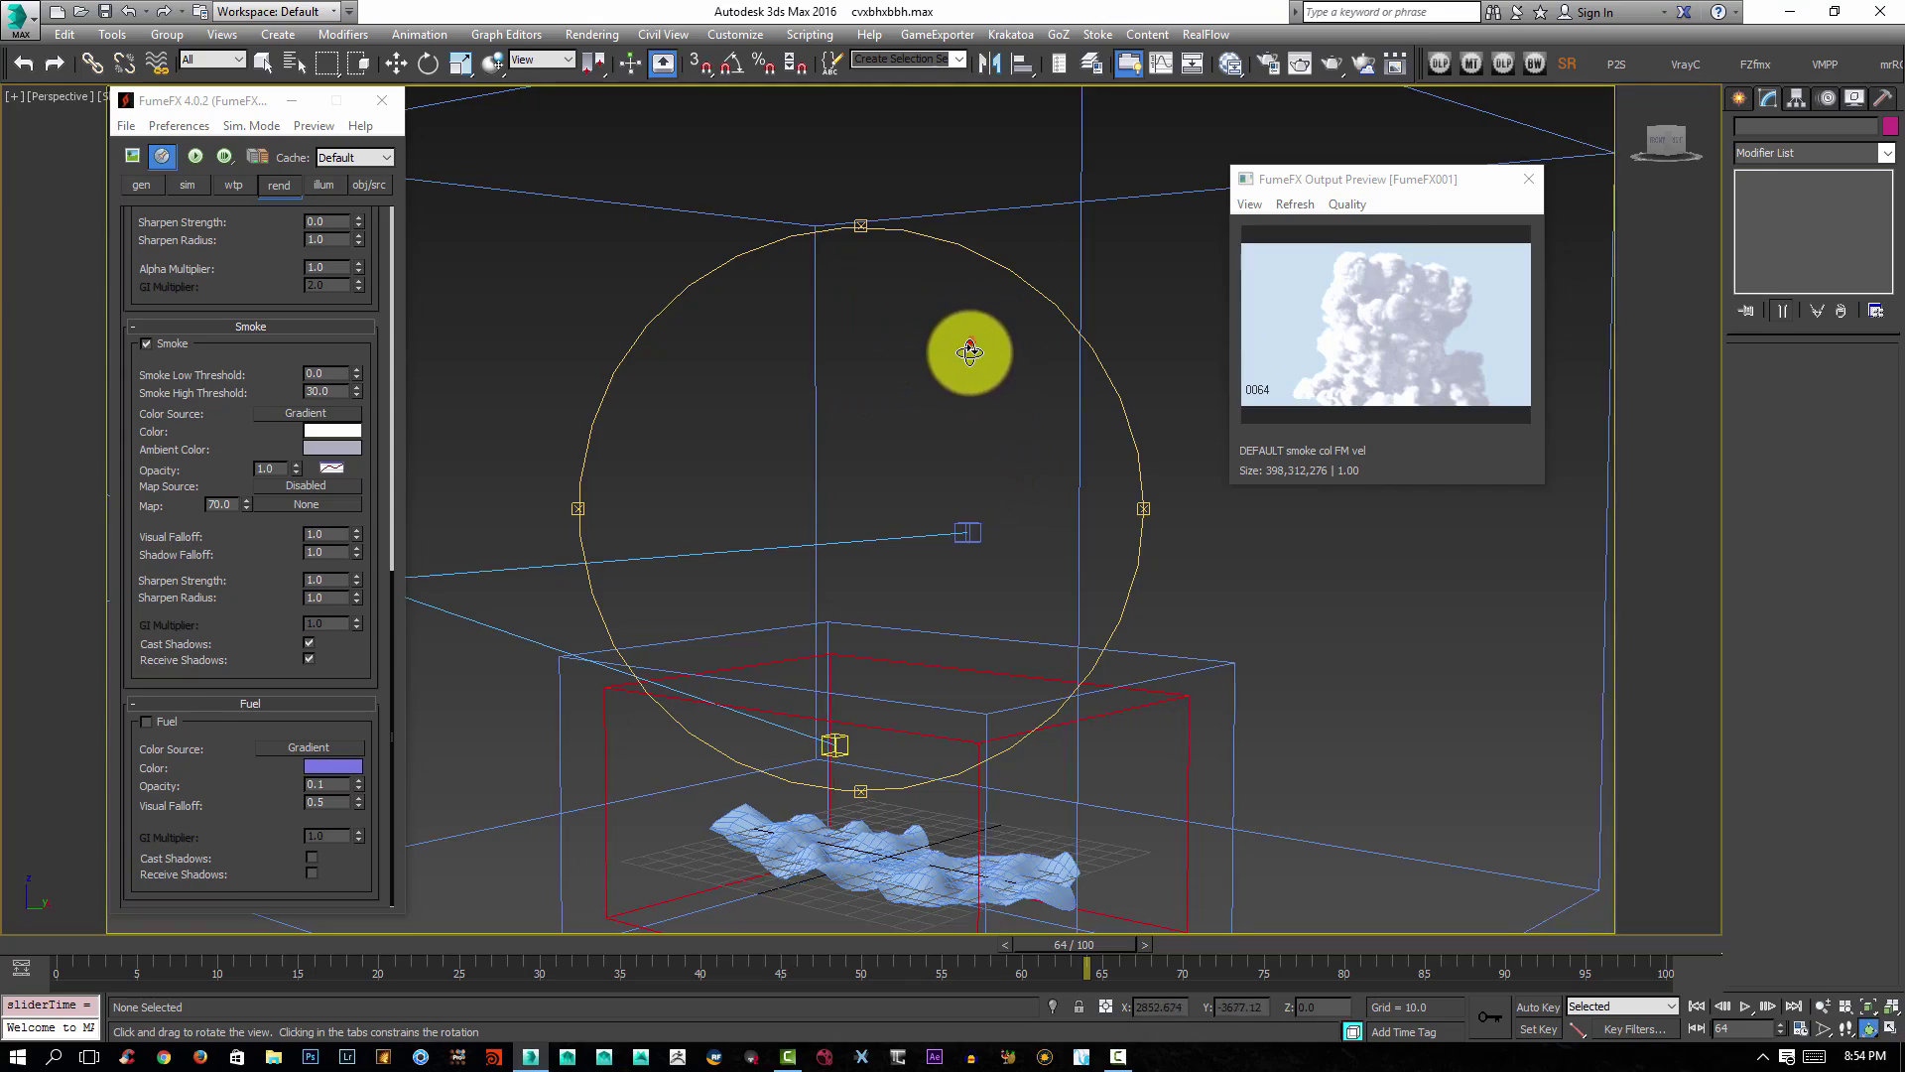
pyautogui.moveTo(970, 344); pyautogui.dragTo(1055, 450)
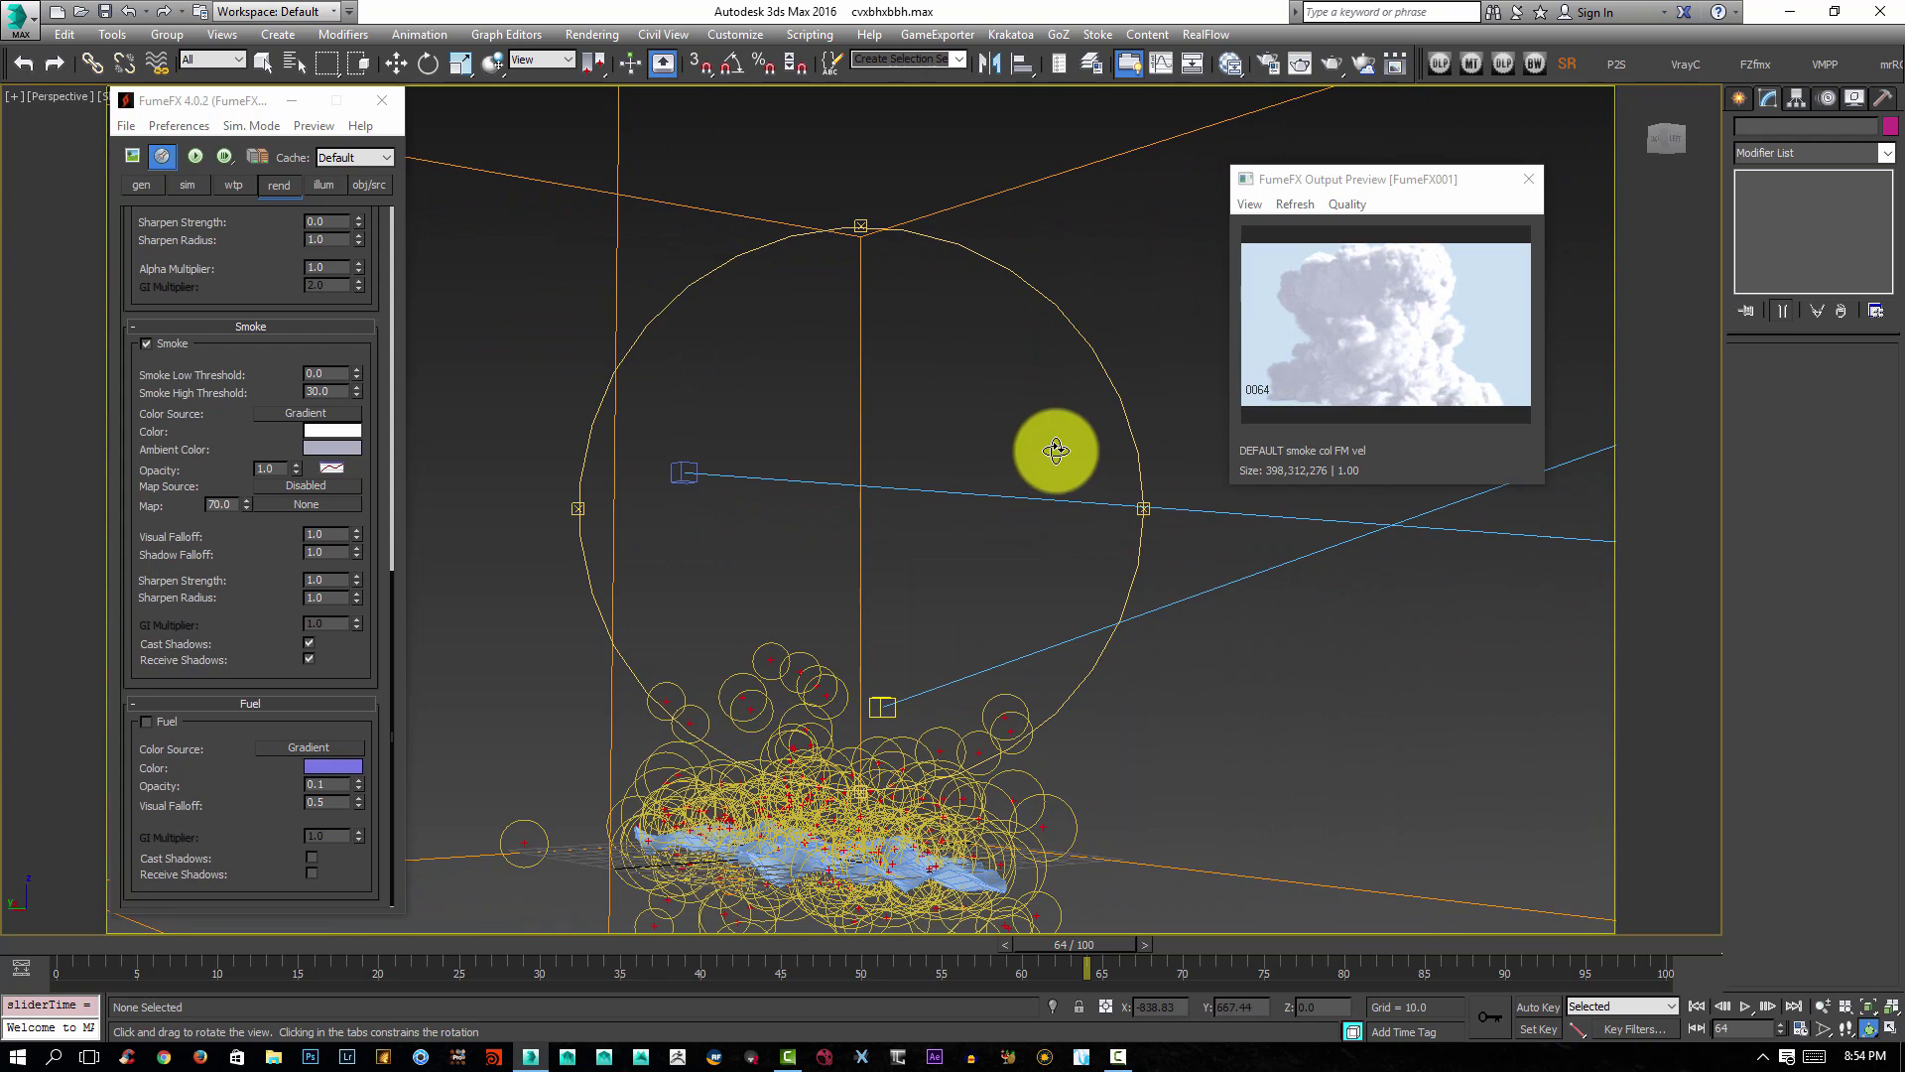
pyautogui.hotkey('shift', 'q')
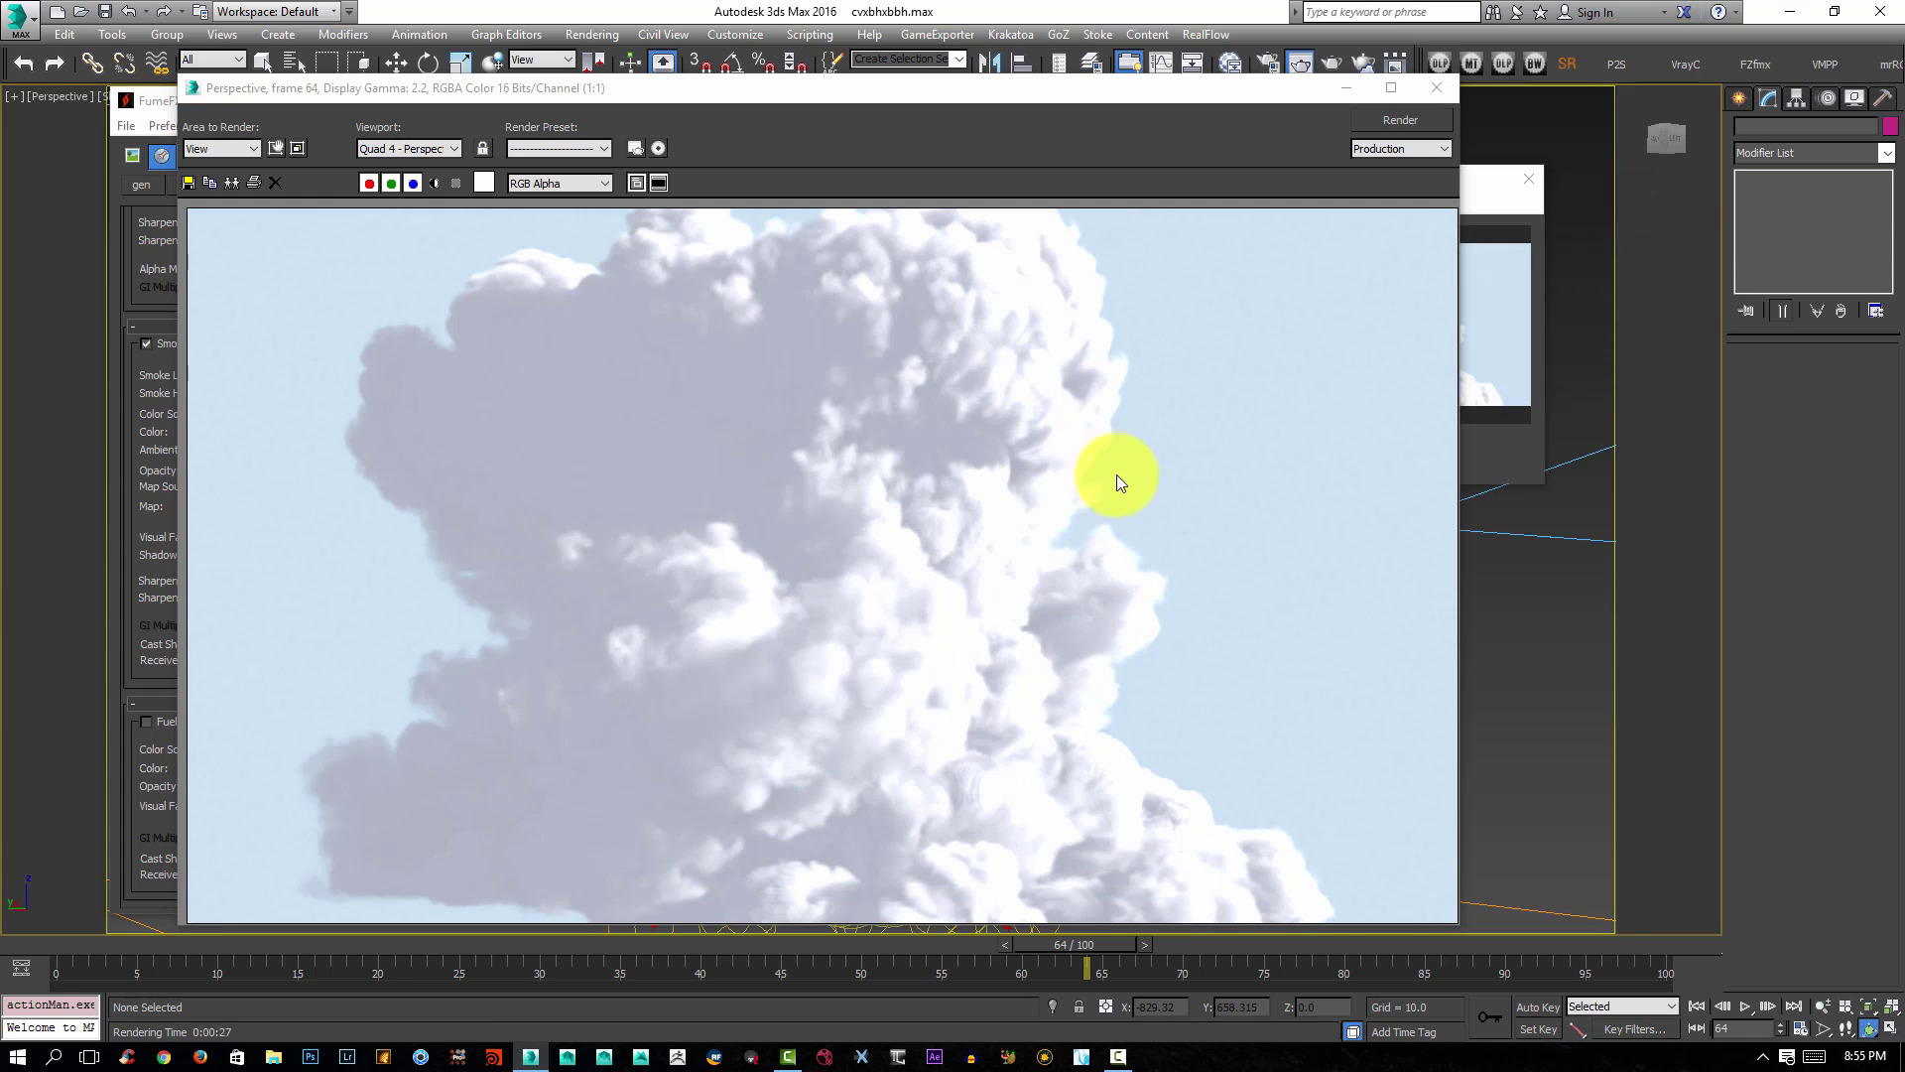
pyautogui.click(1435, 88)
# Enable Multiple Scattering in the FumeFX illumination parameters and set its Smoke Strength to 0.5.
pyautogui.keyDown('alt'); pyautogui.moveTo(966, 543); pyautogui.dragTo(974, 566, button='middle'); pyautogui.keyUp('alt')
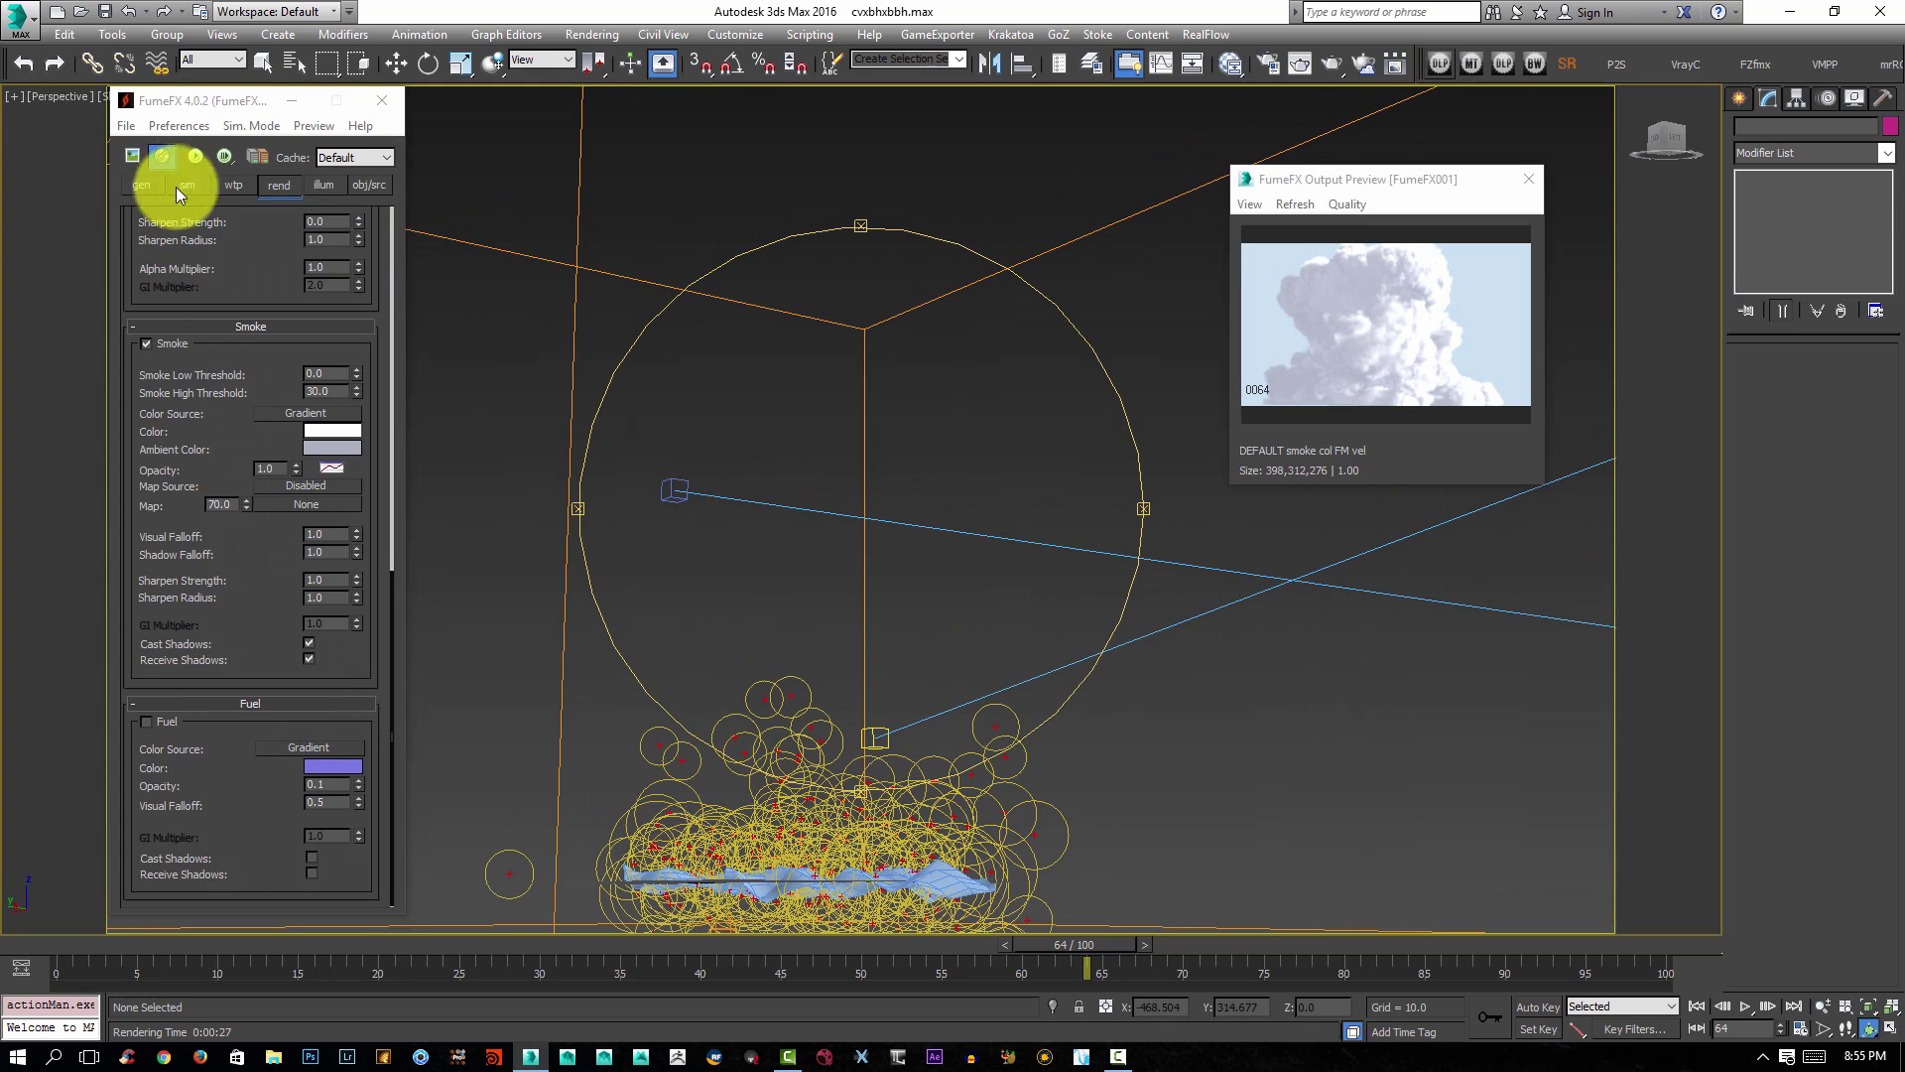
pyautogui.click(322, 185)
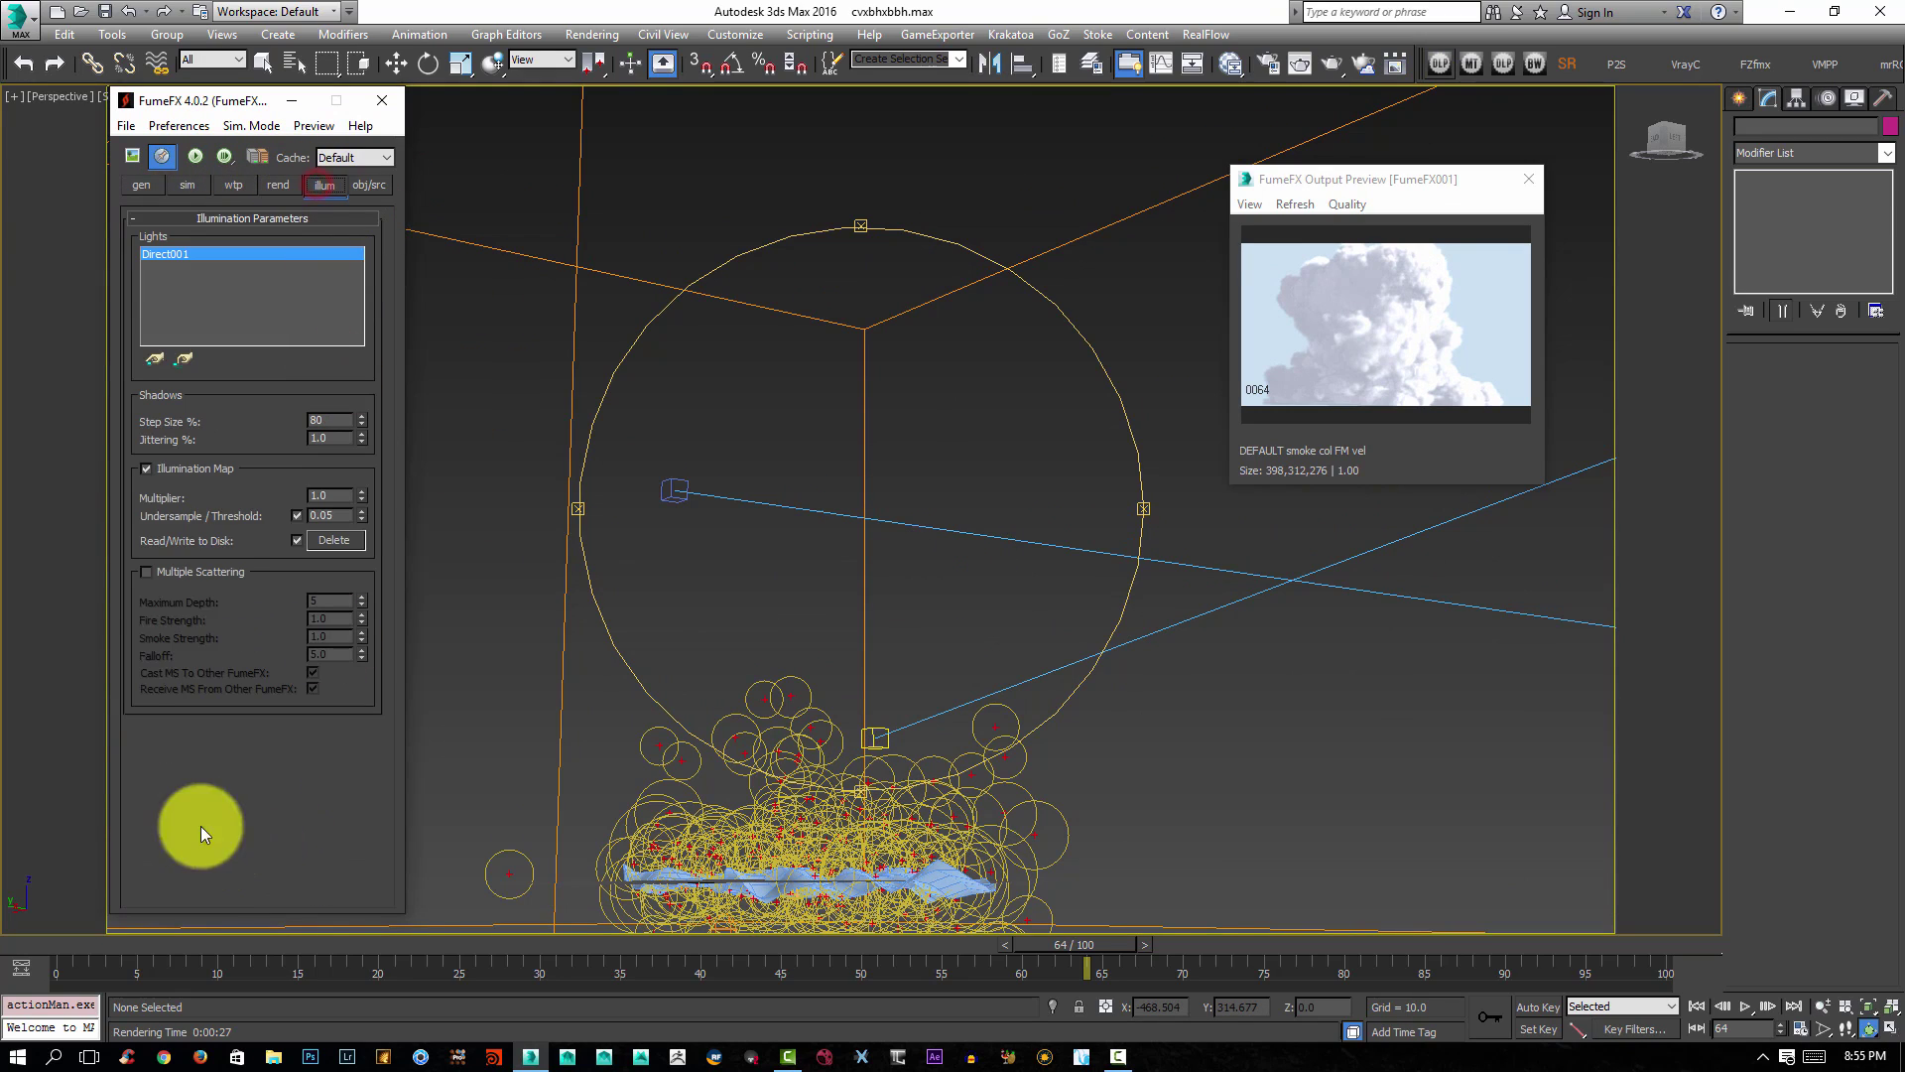
pyautogui.click(147, 573)
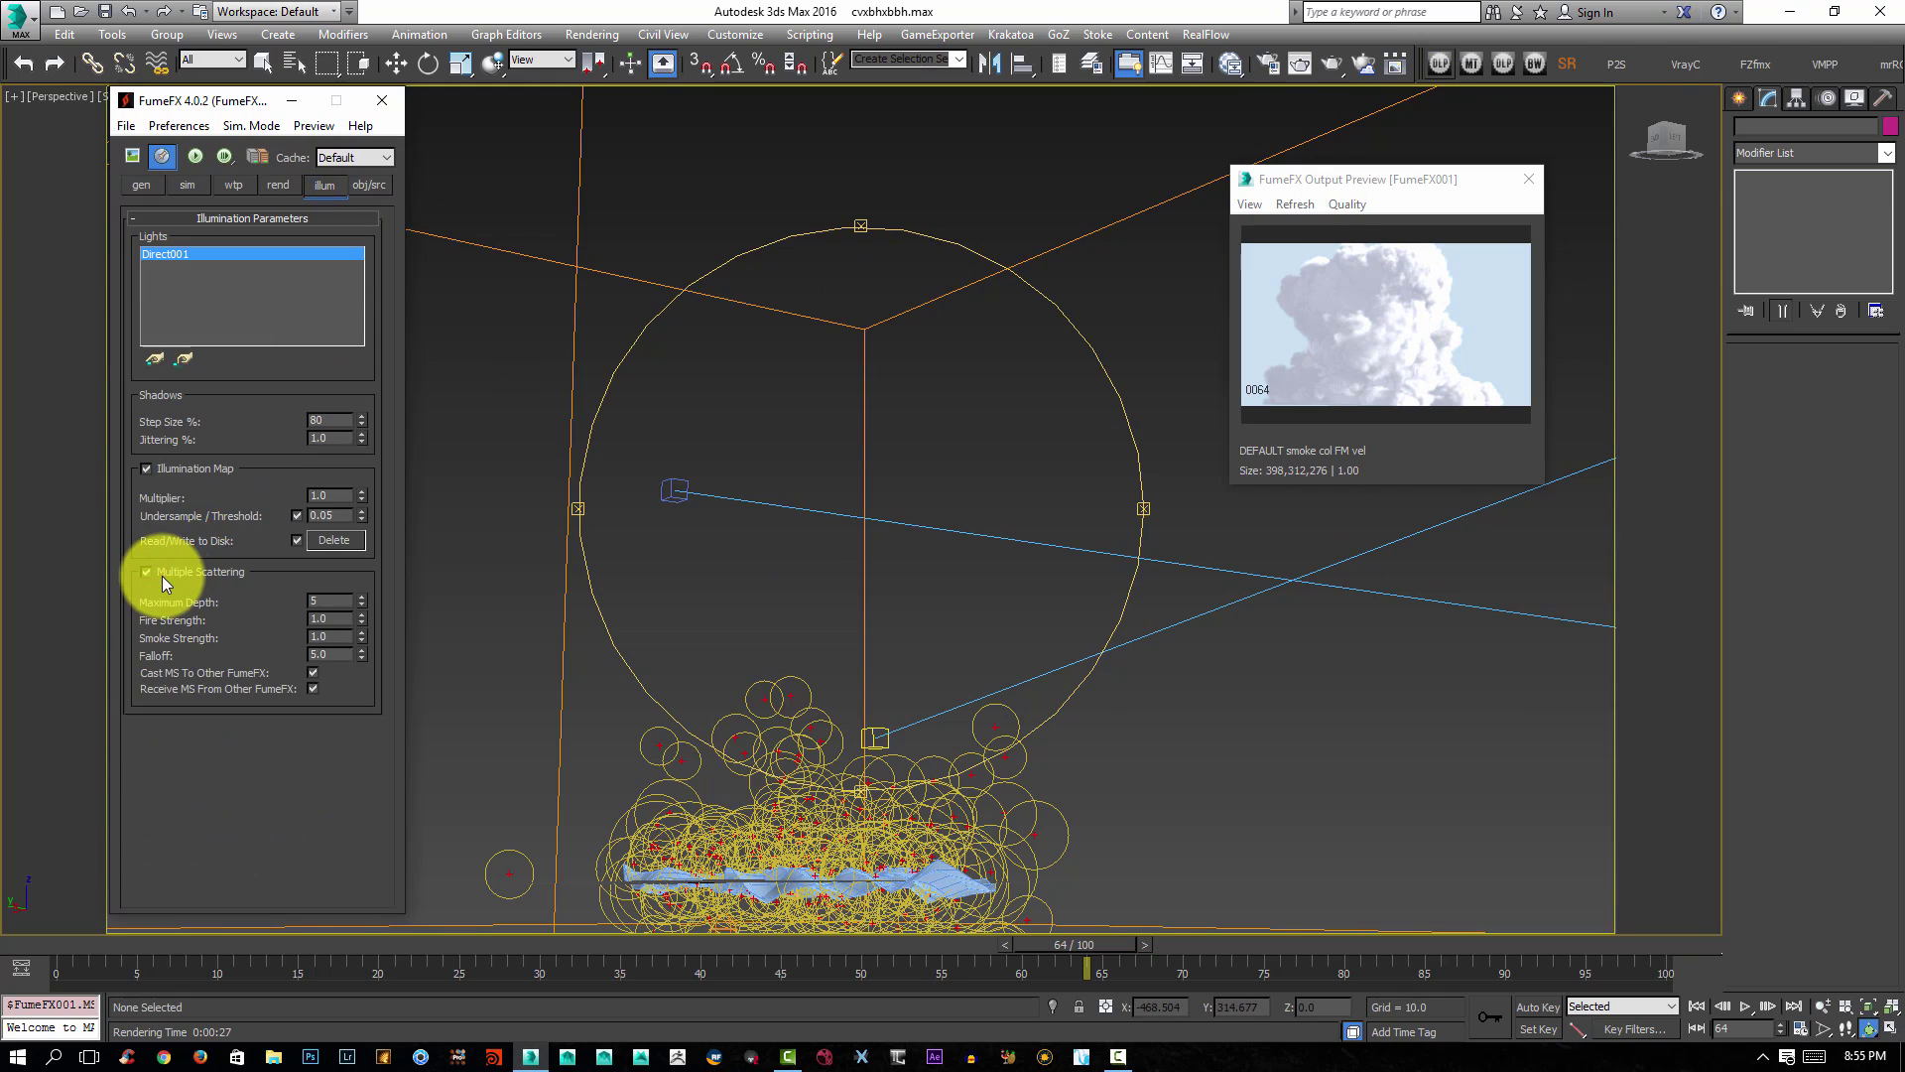
pyautogui.click(321, 638)
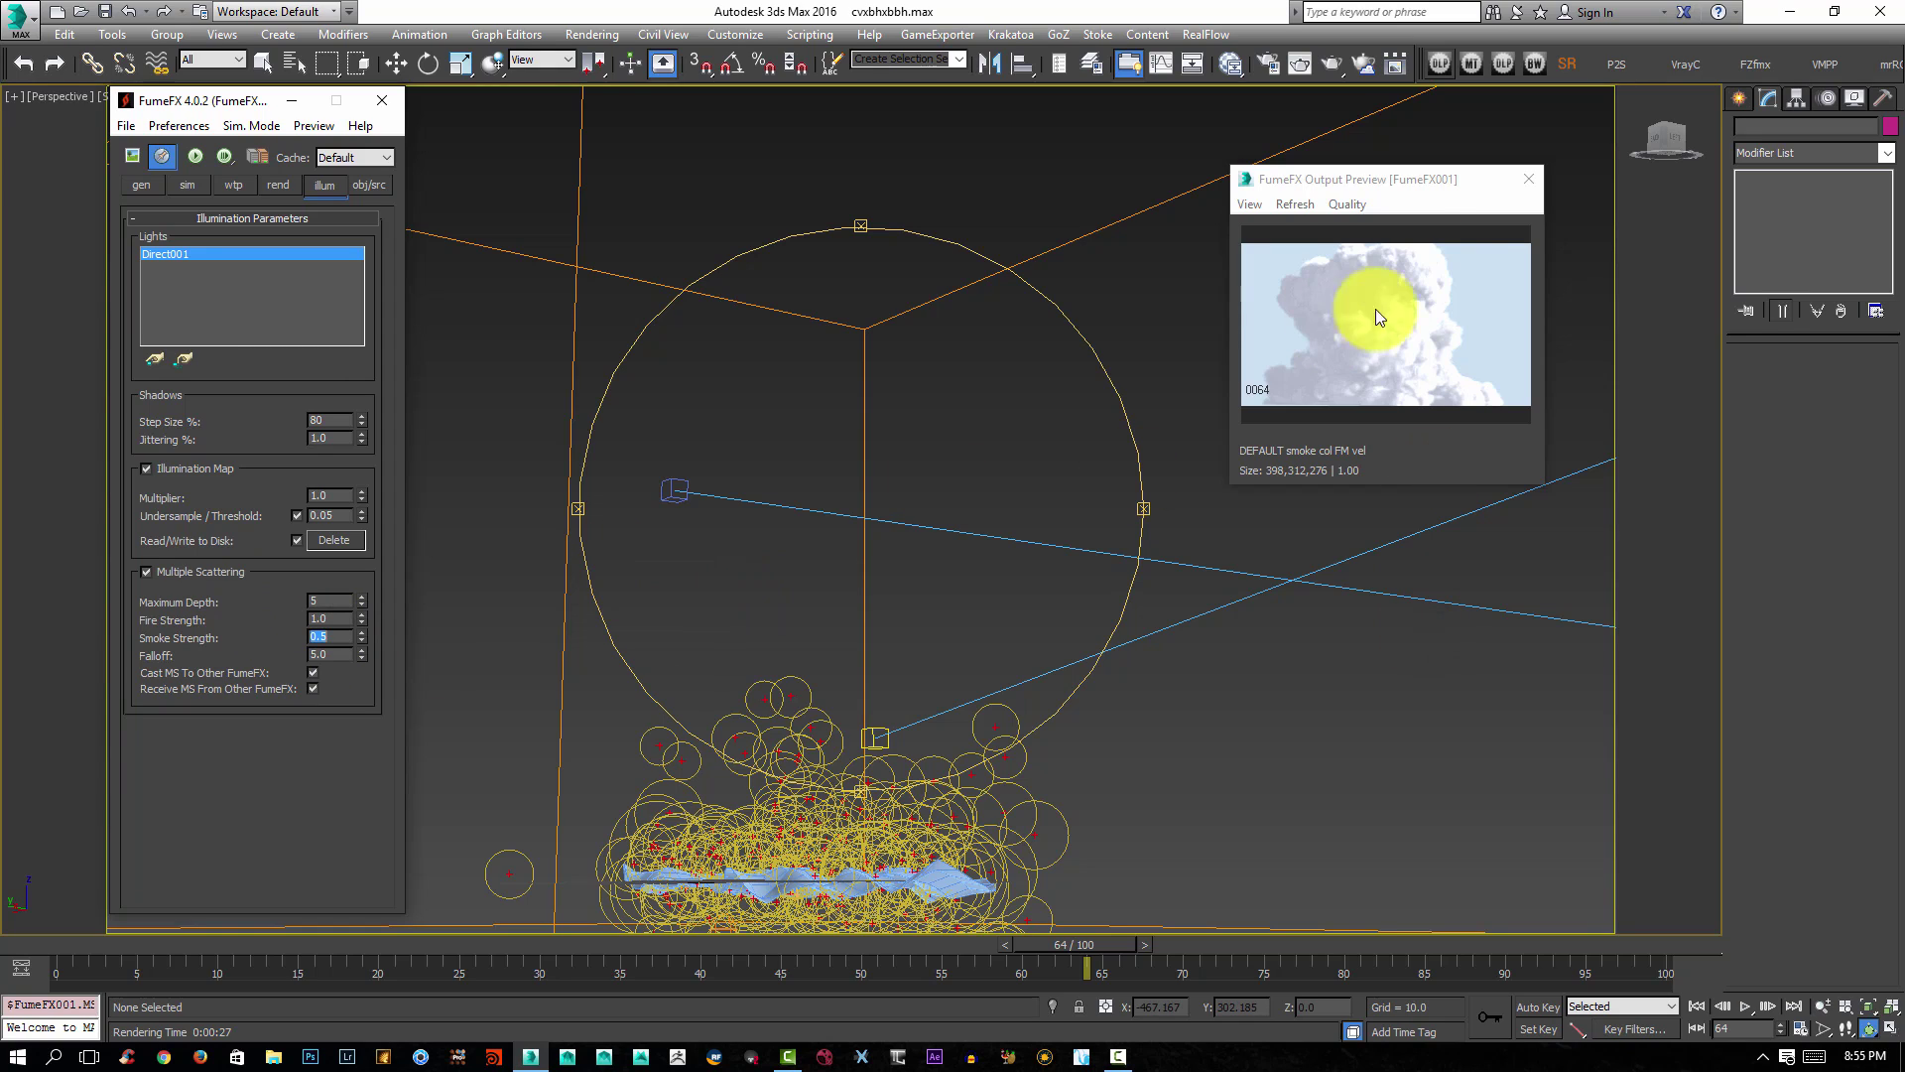
# Turn on the display of Multiple Scattering in the FumeFX output preview.
pyautogui.click(1258, 206)
pyautogui.click(1258, 205)
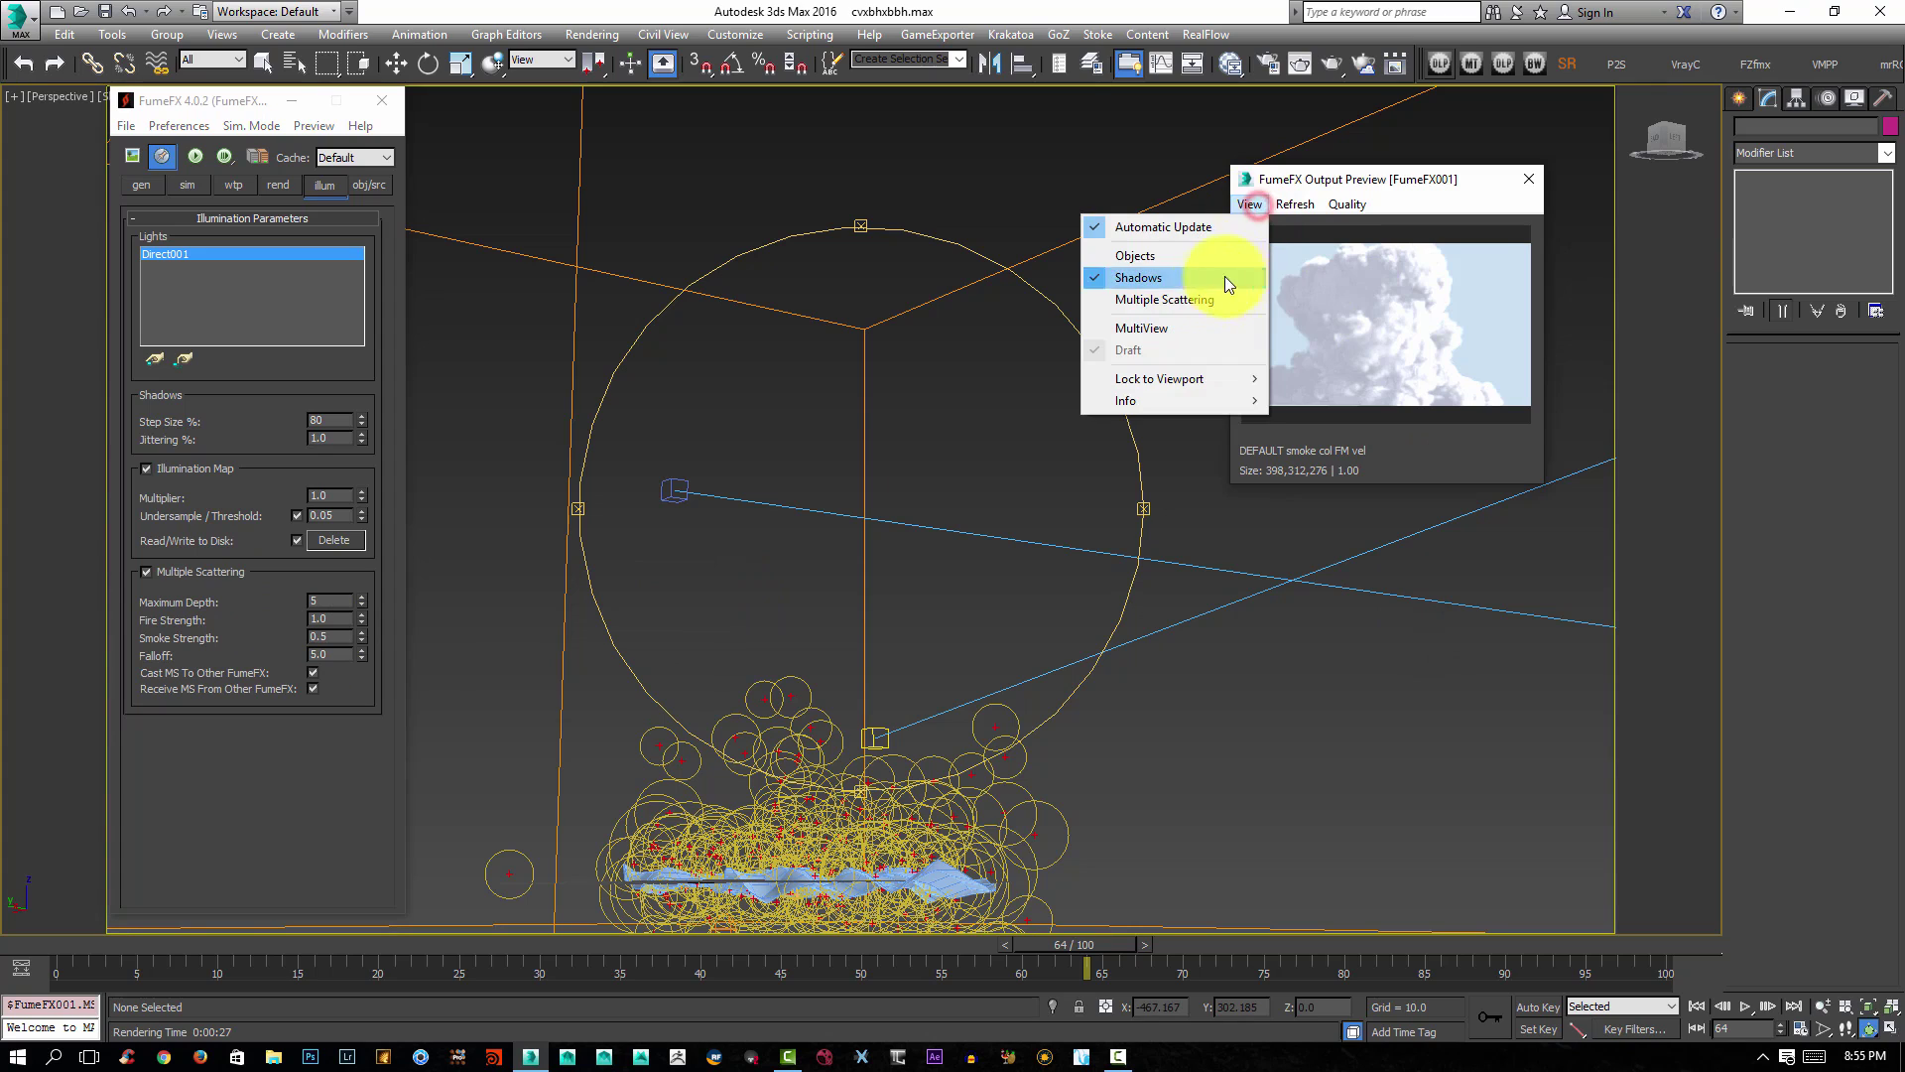
pyautogui.click(1204, 298)
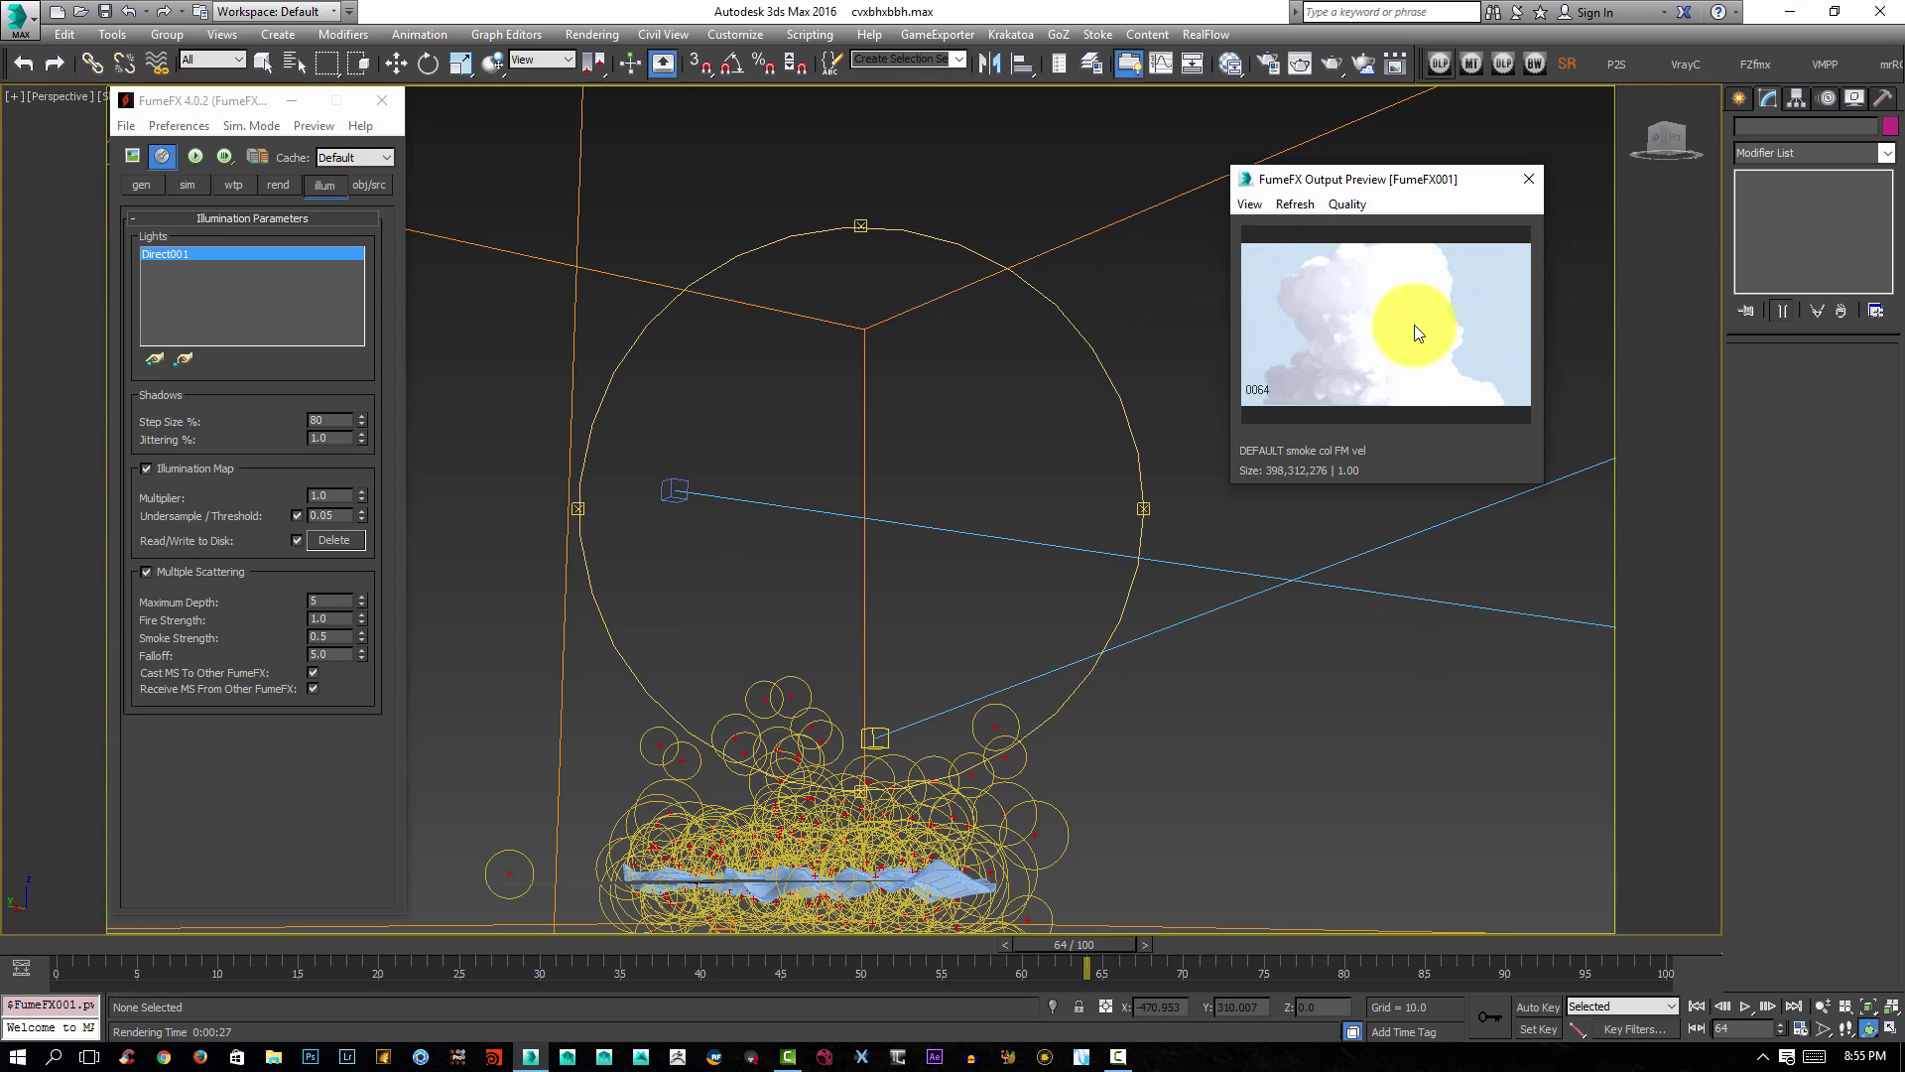
pyautogui.click(314, 126)
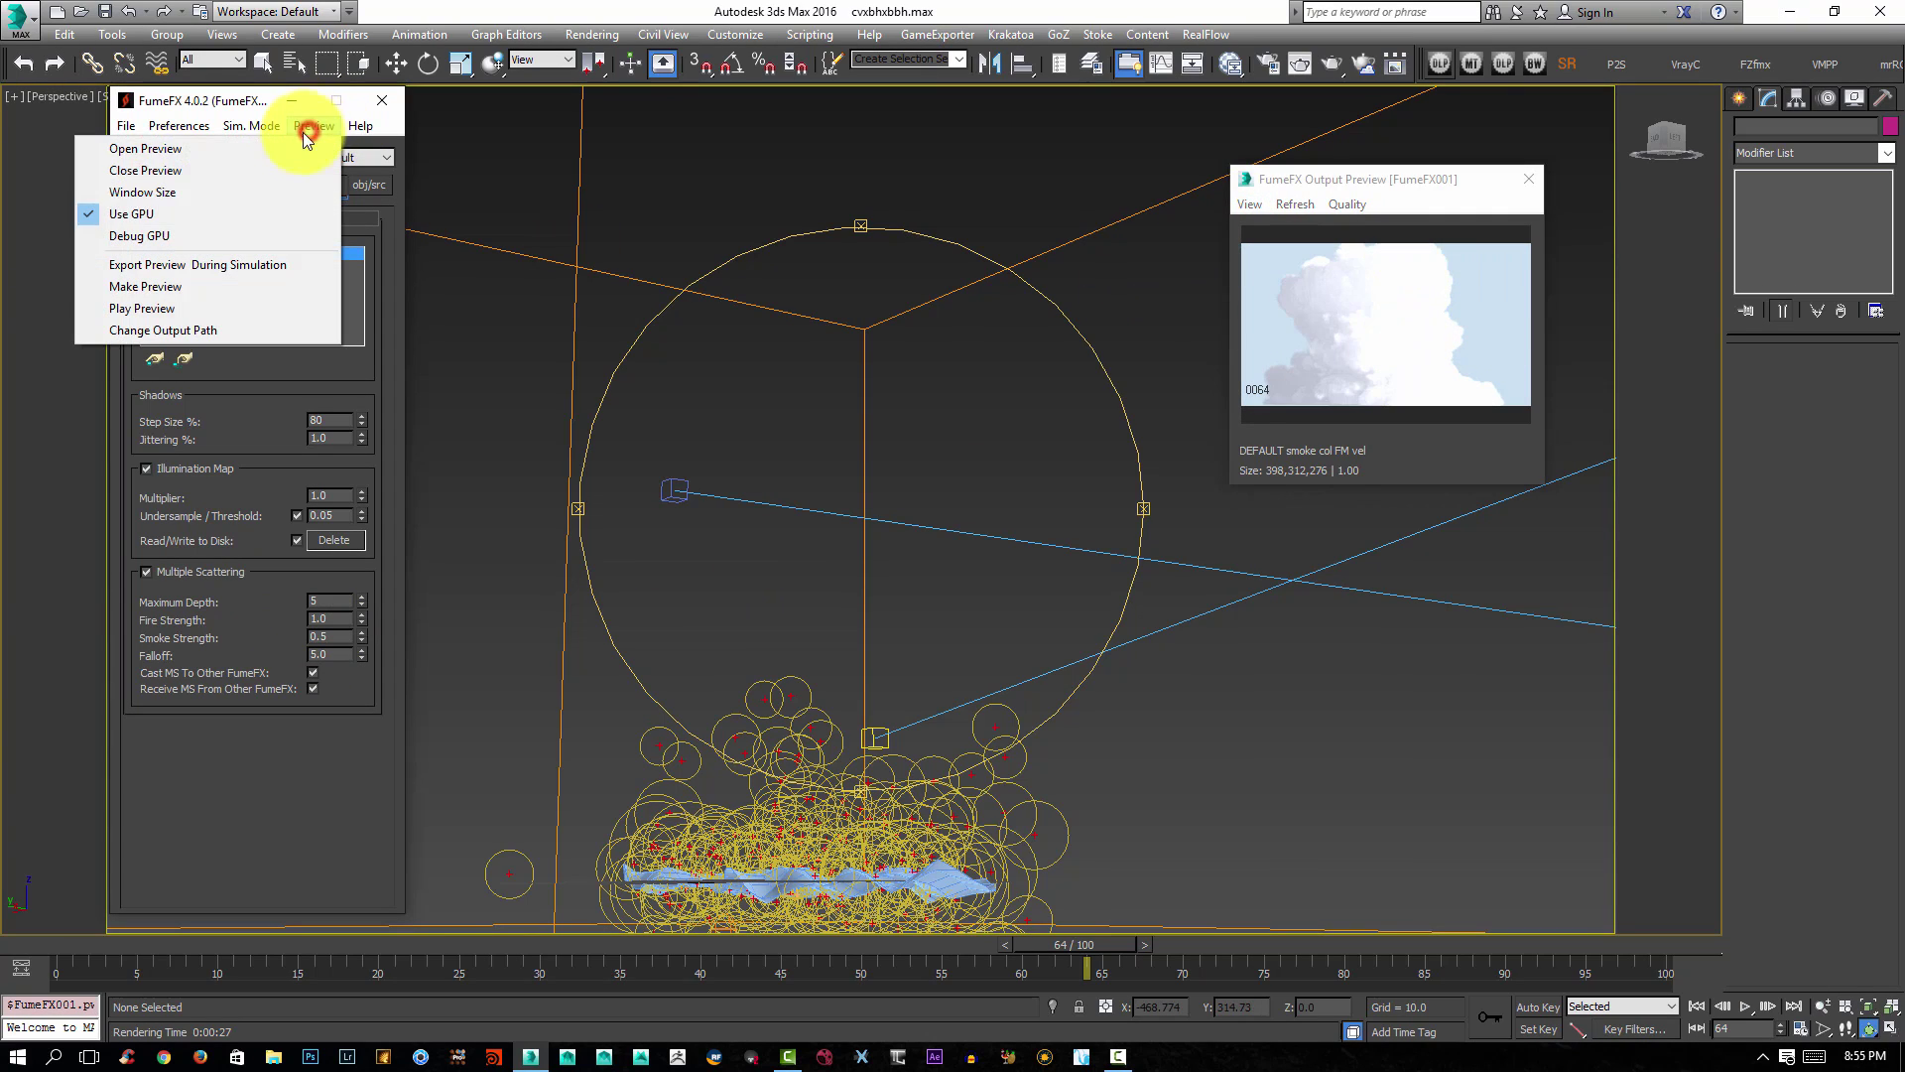
pyautogui.click(1308, 179)
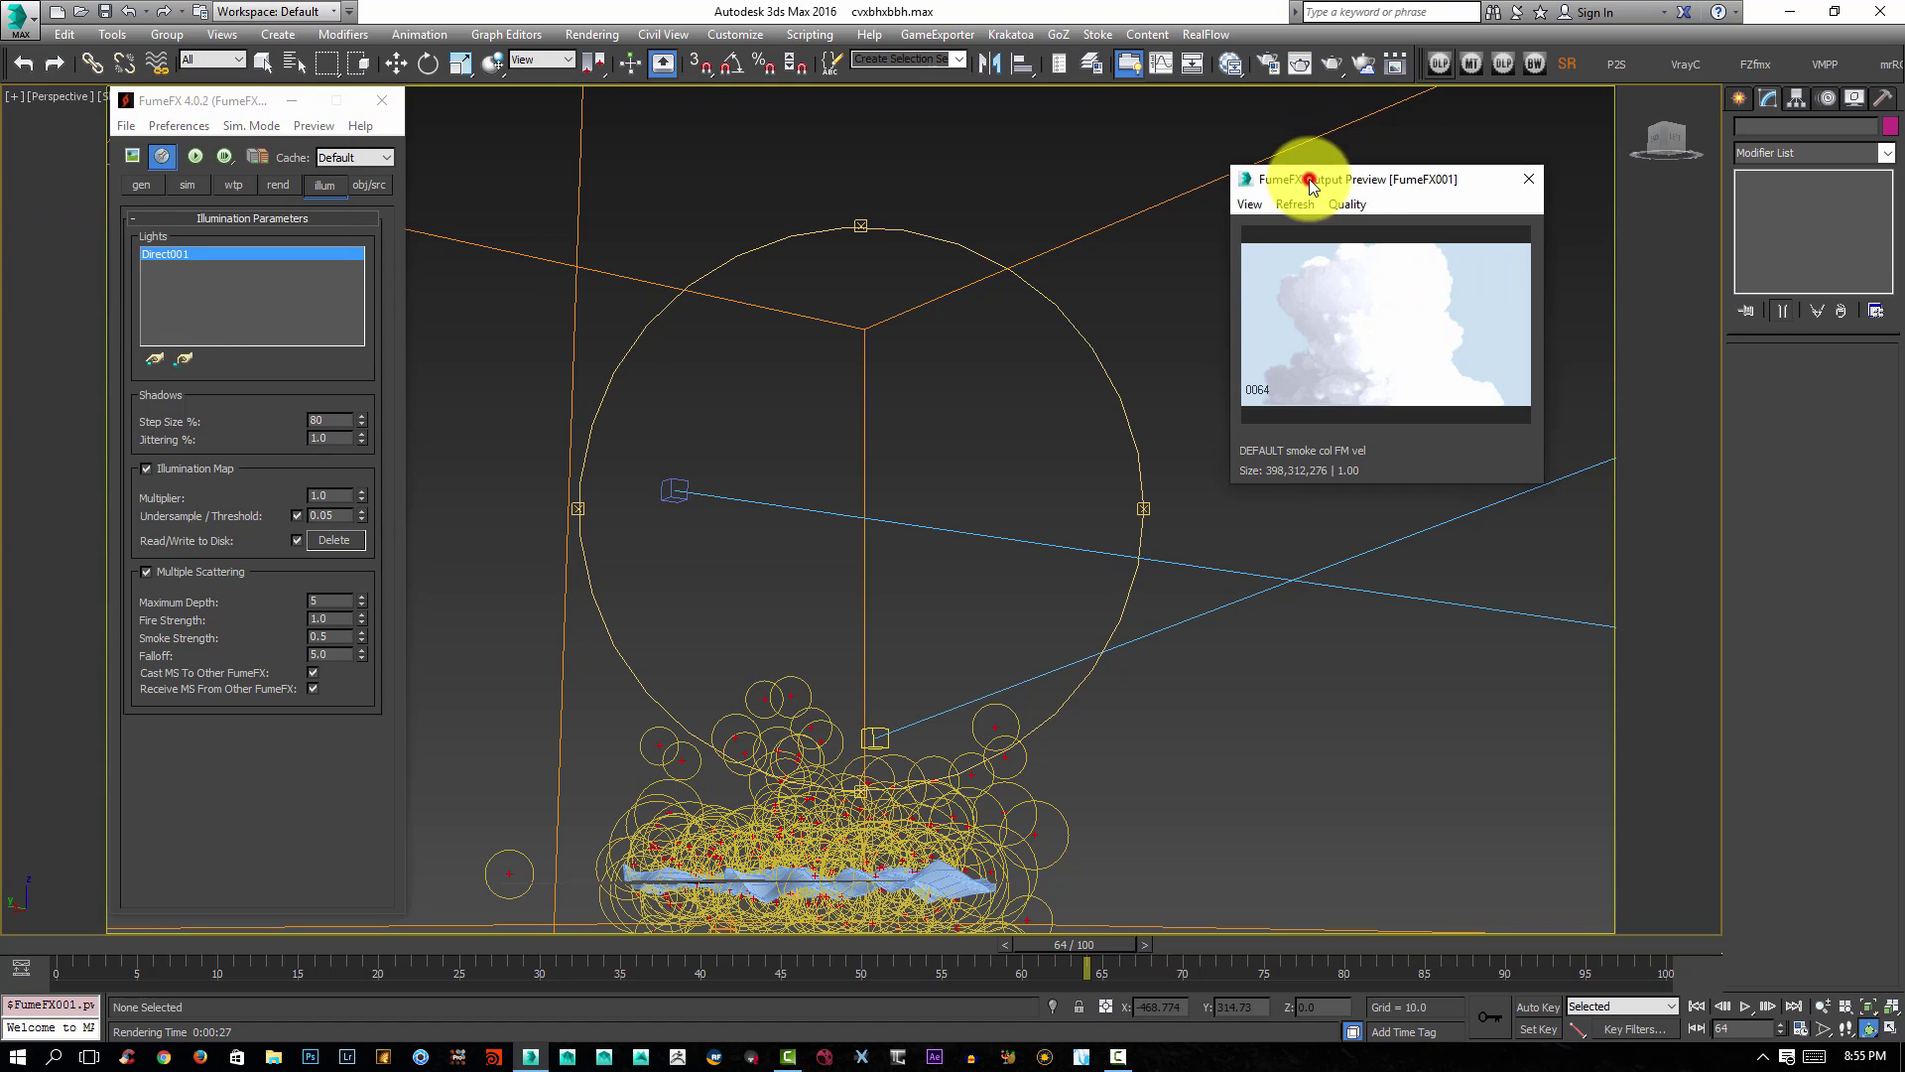
pyautogui.press('F10')
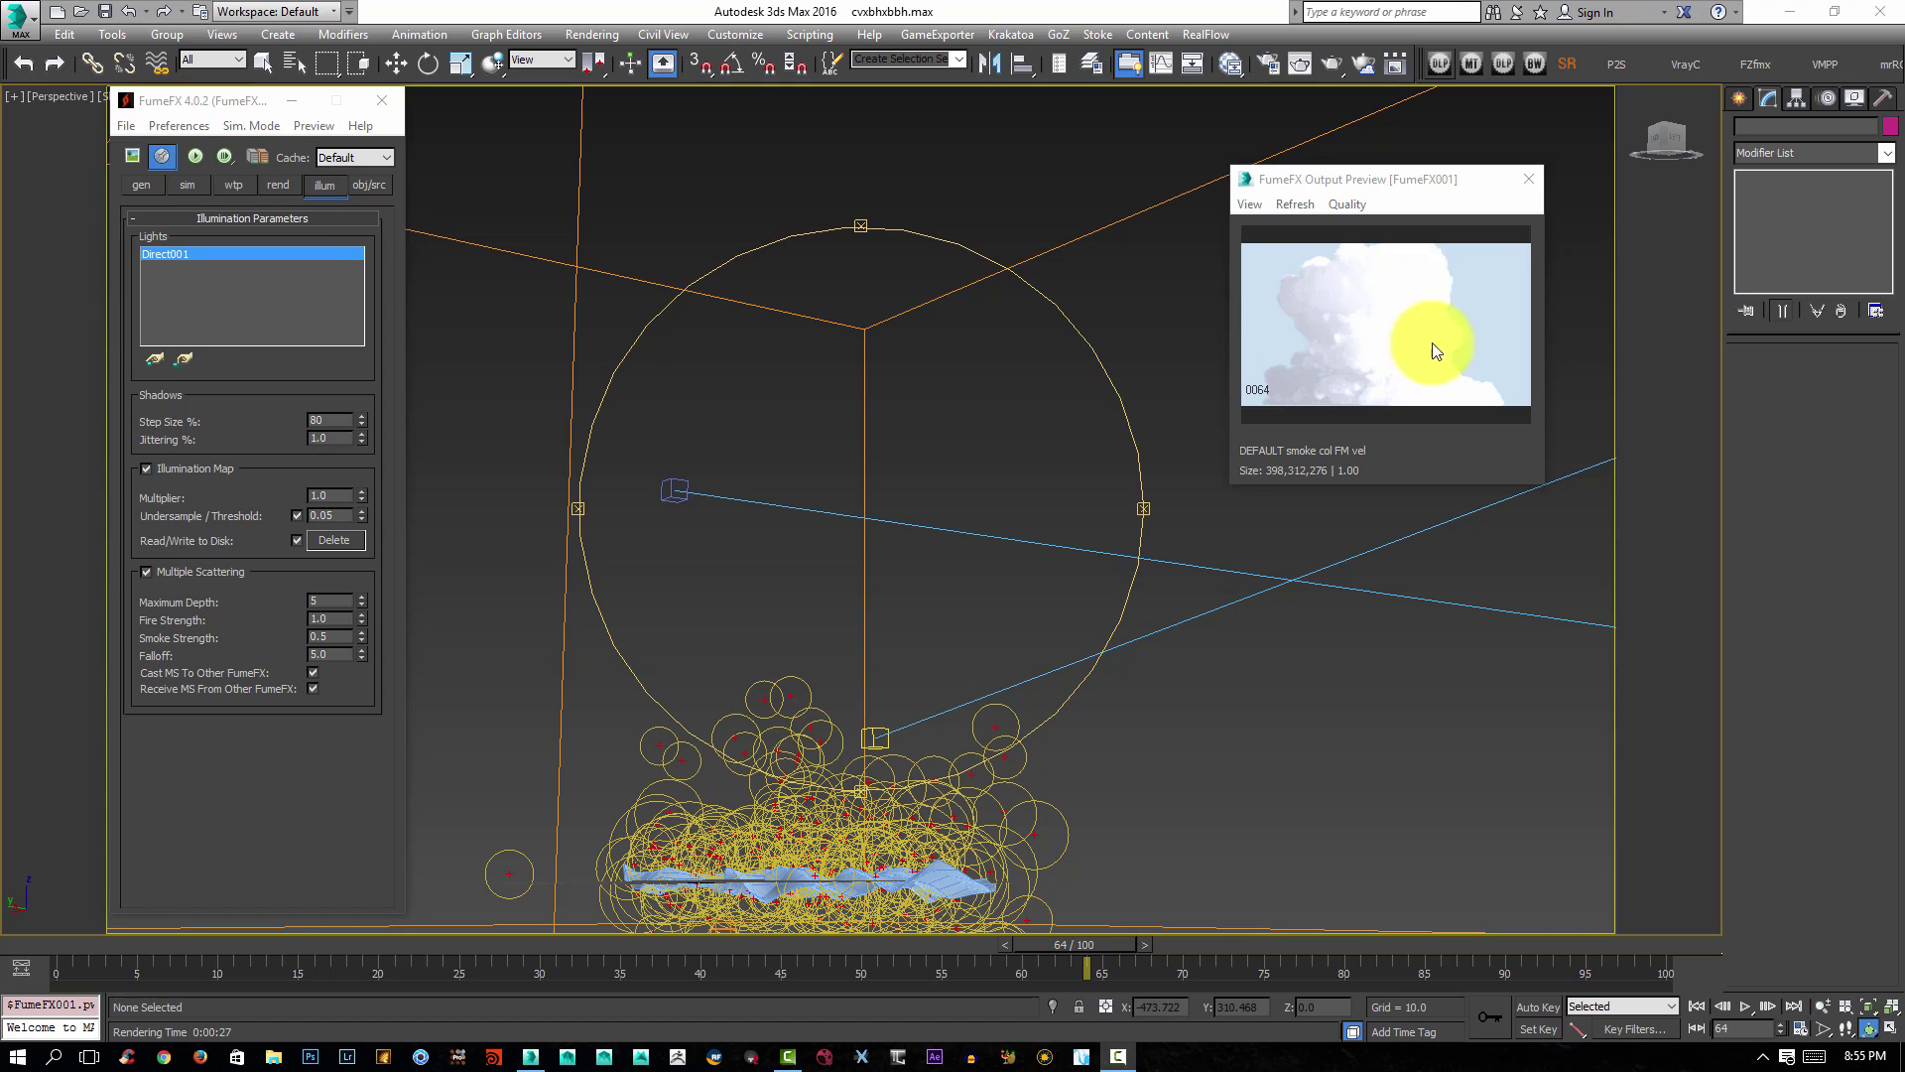
# Set the smoke's Visual Falloff and Shadow Falloff to 1.5 in the FumeFX rendering parameters.
pyautogui.click(278, 187)
pyautogui.scroll(-5, 255, 778)
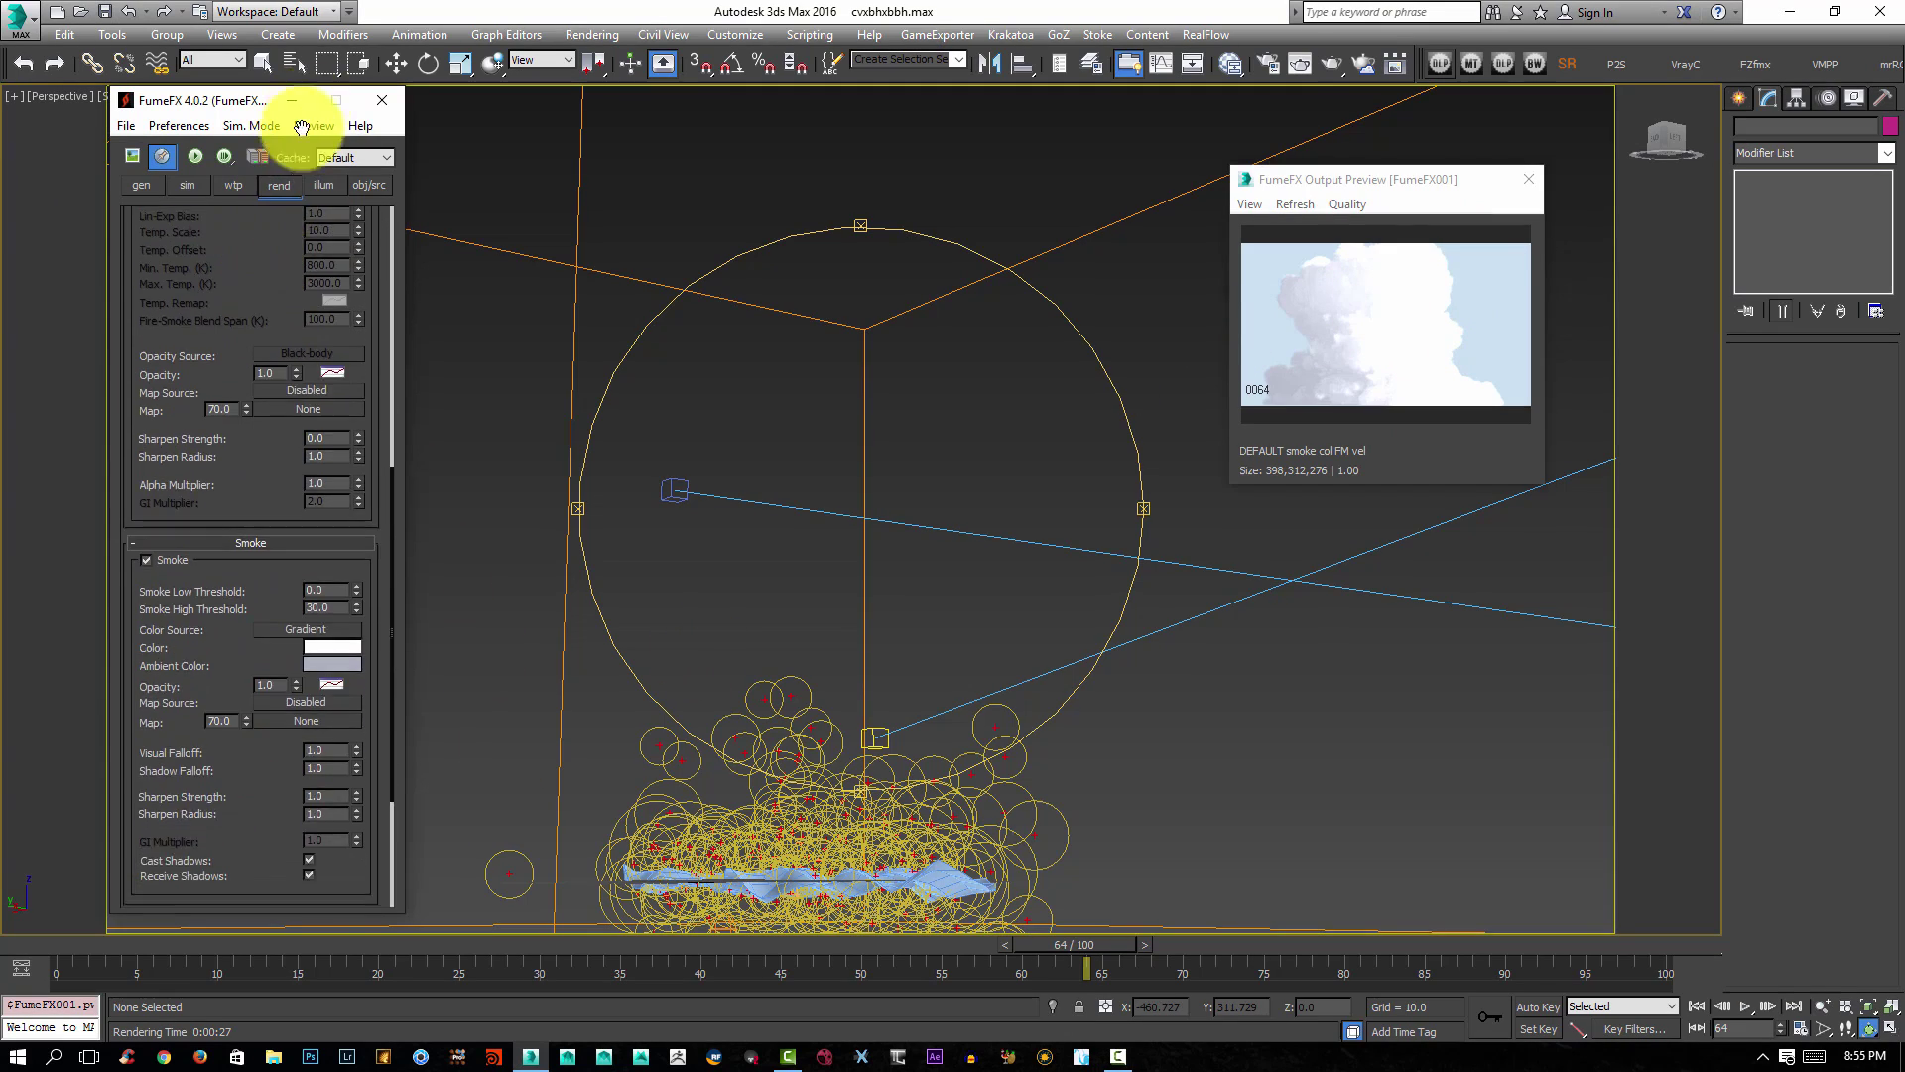
pyautogui.scroll(-3, 313, 486)
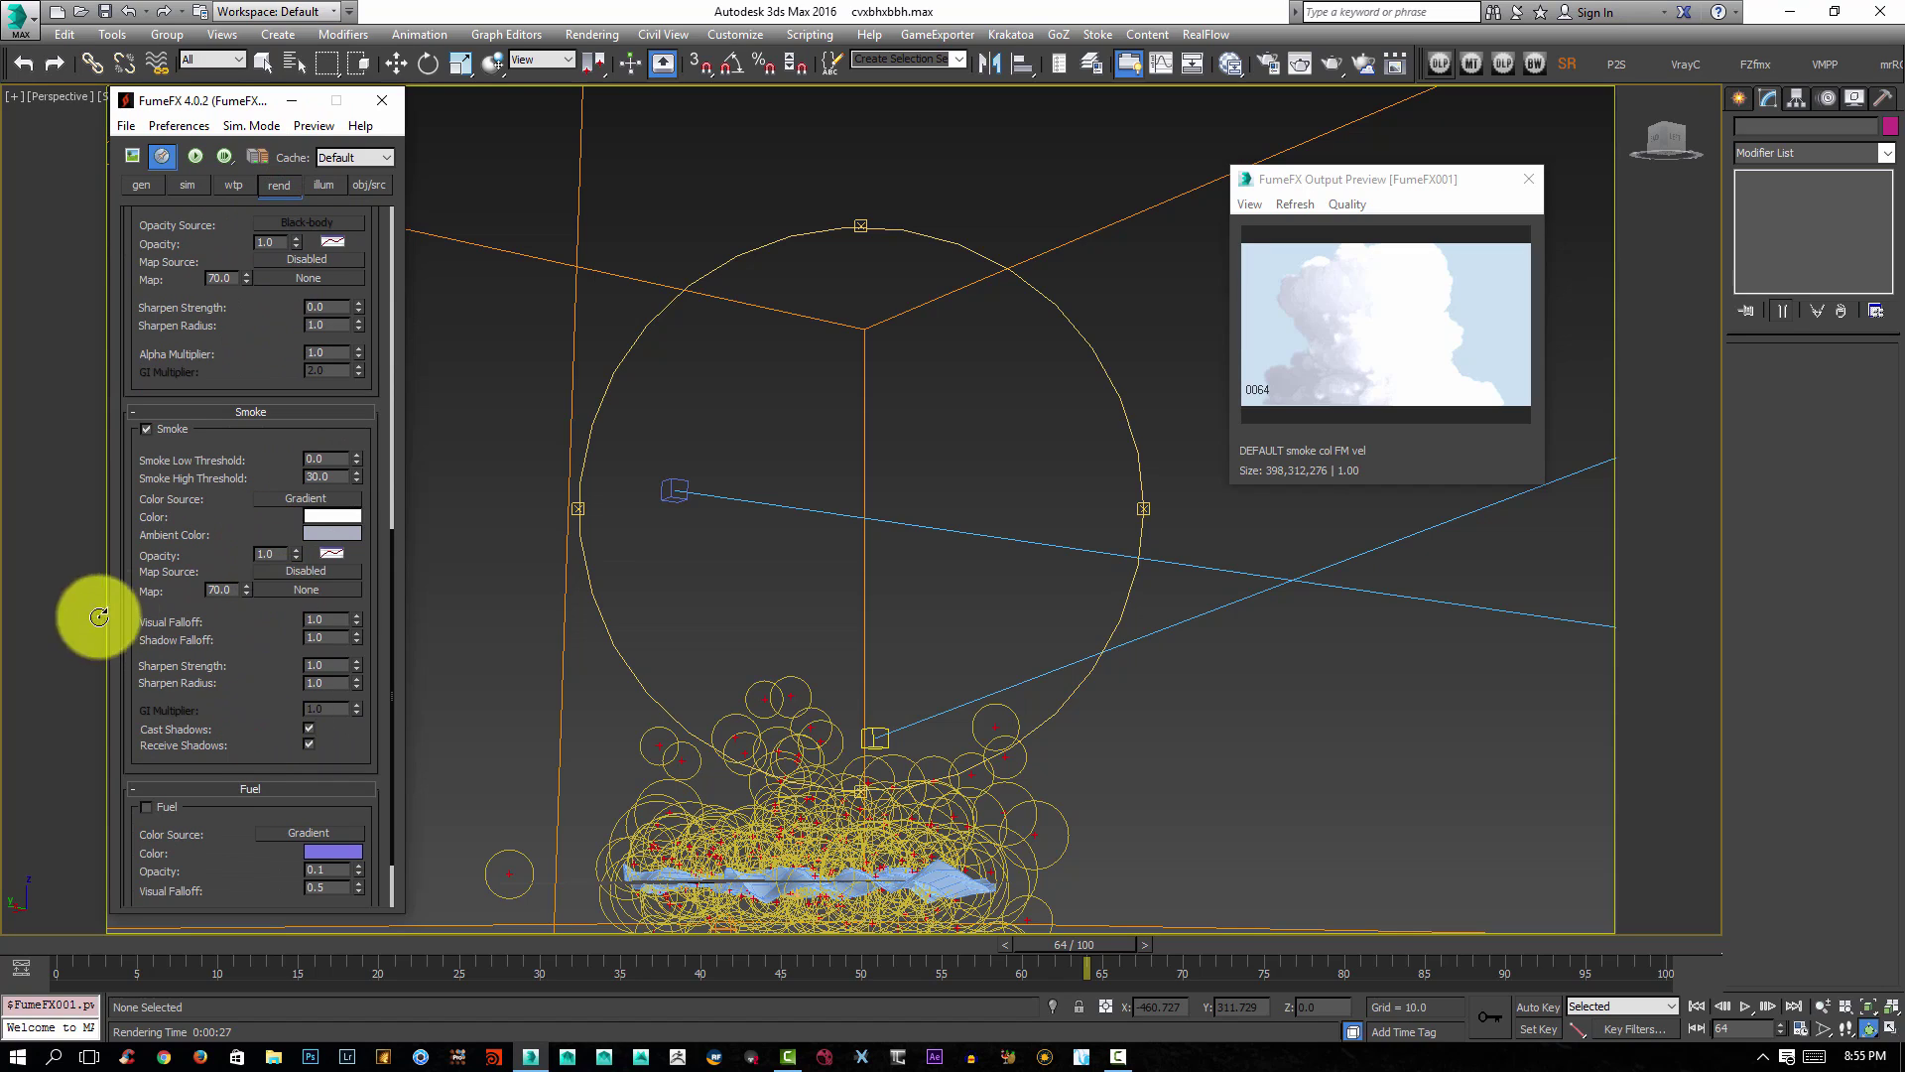
pyautogui.doubleClick(327, 618)
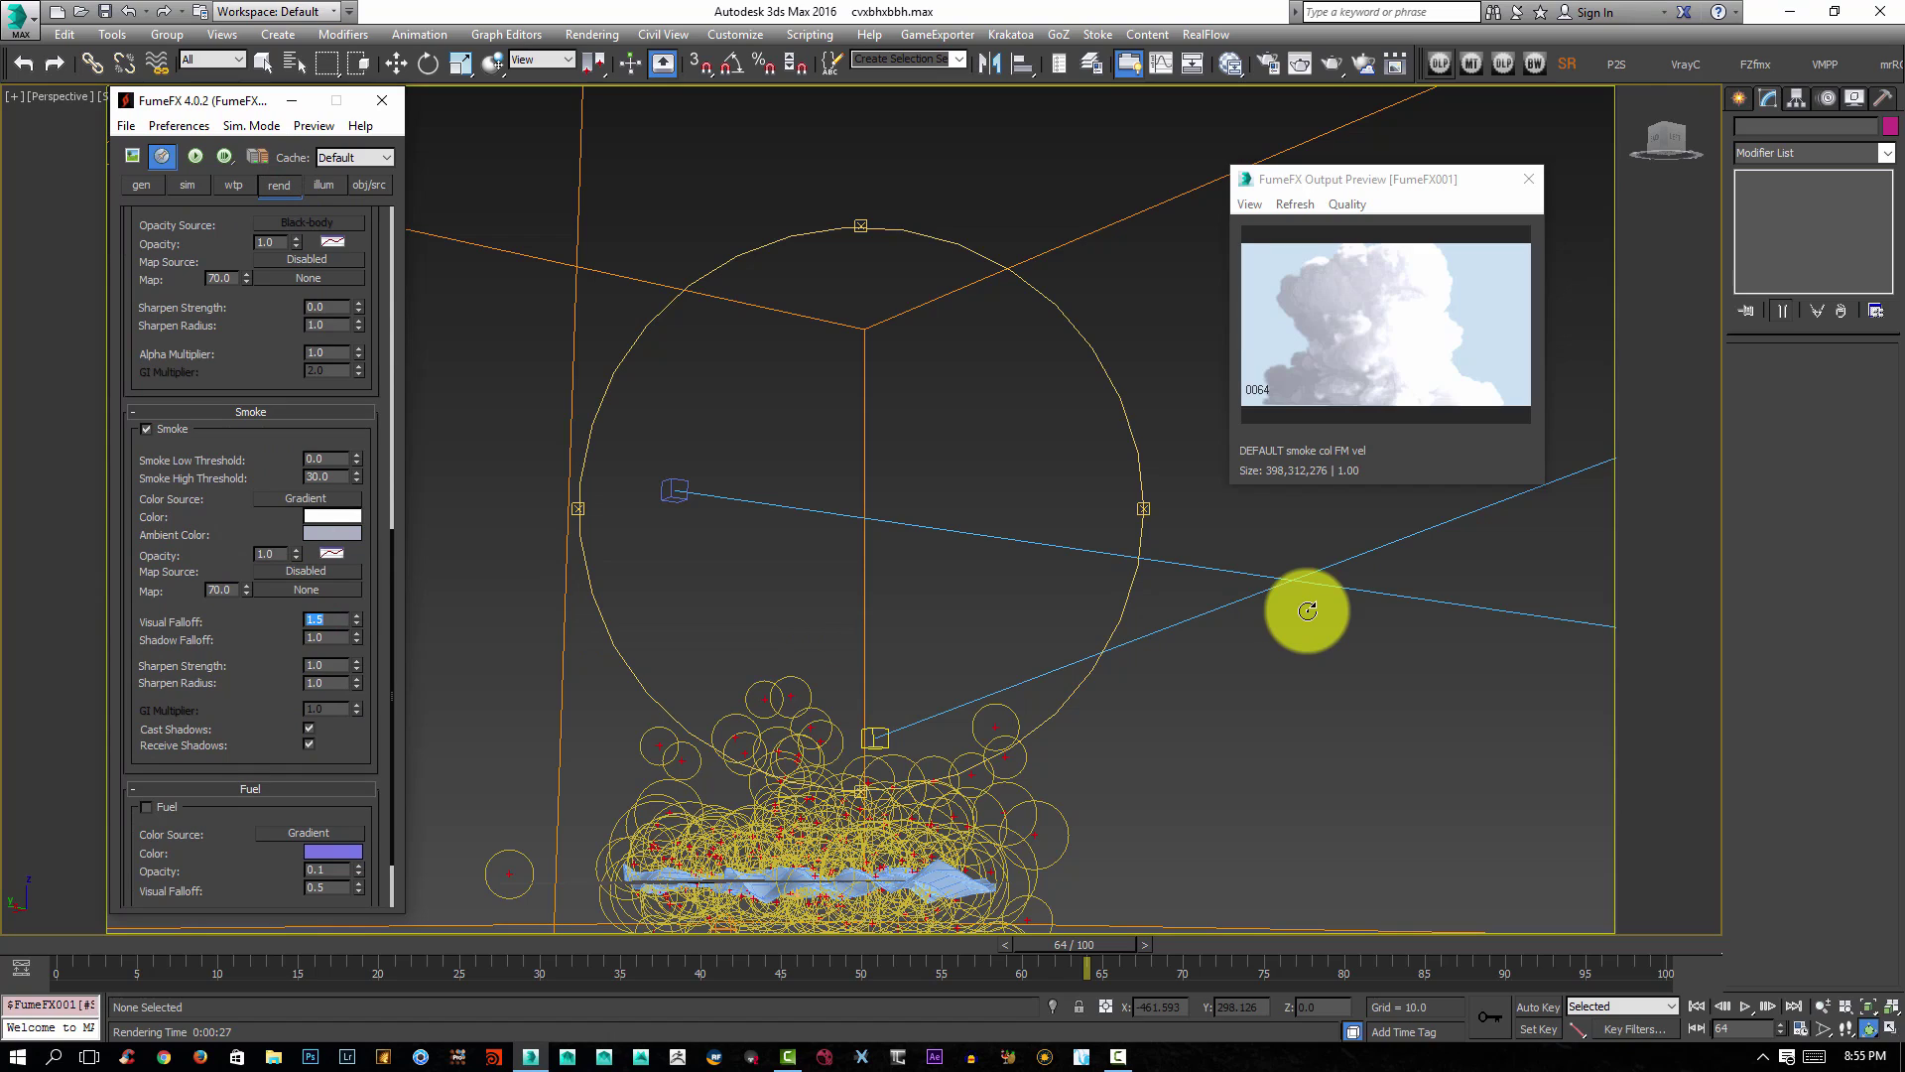
pyautogui.doubleClick(331, 636)
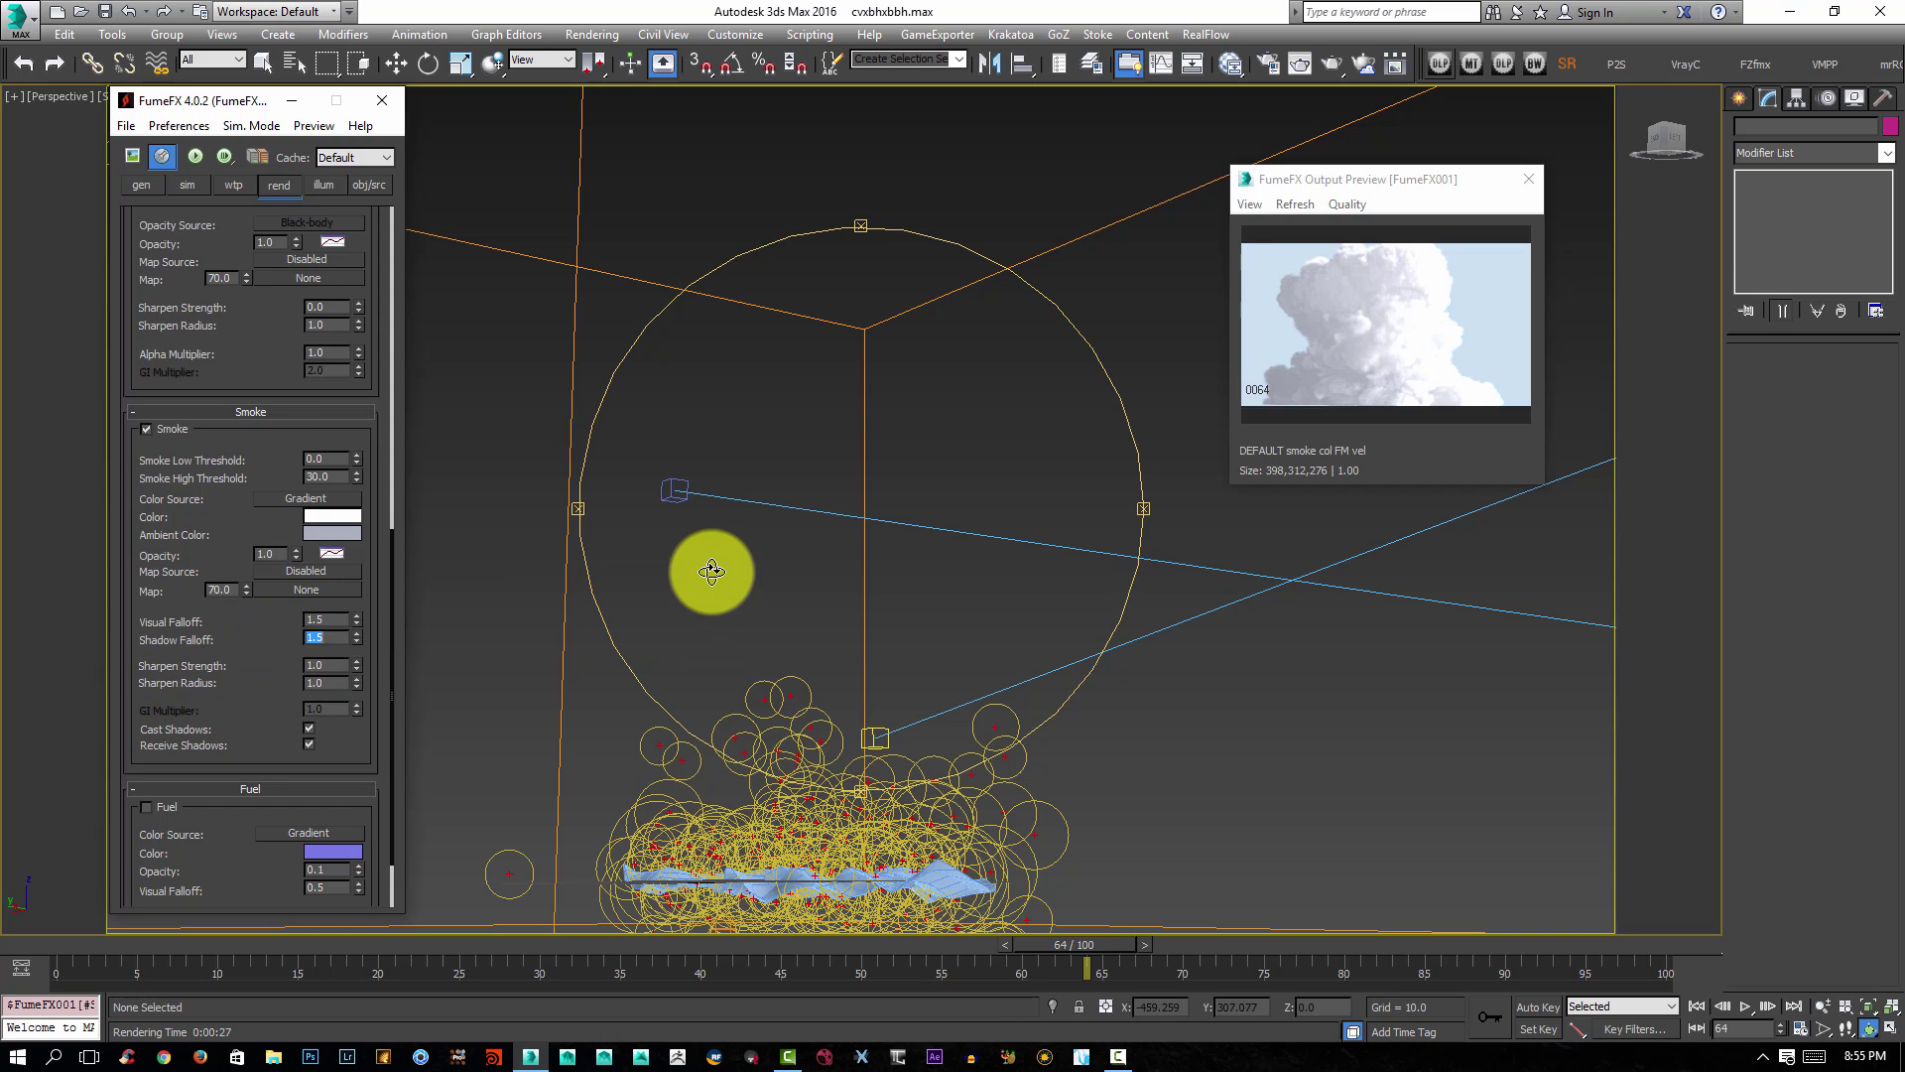
# Switch the viewport to the camera view, test-render frame 64, and close the rendered frame.
pyautogui.moveTo(1065, 459); pyautogui.dragTo(1063, 451)
pyautogui.press('c')
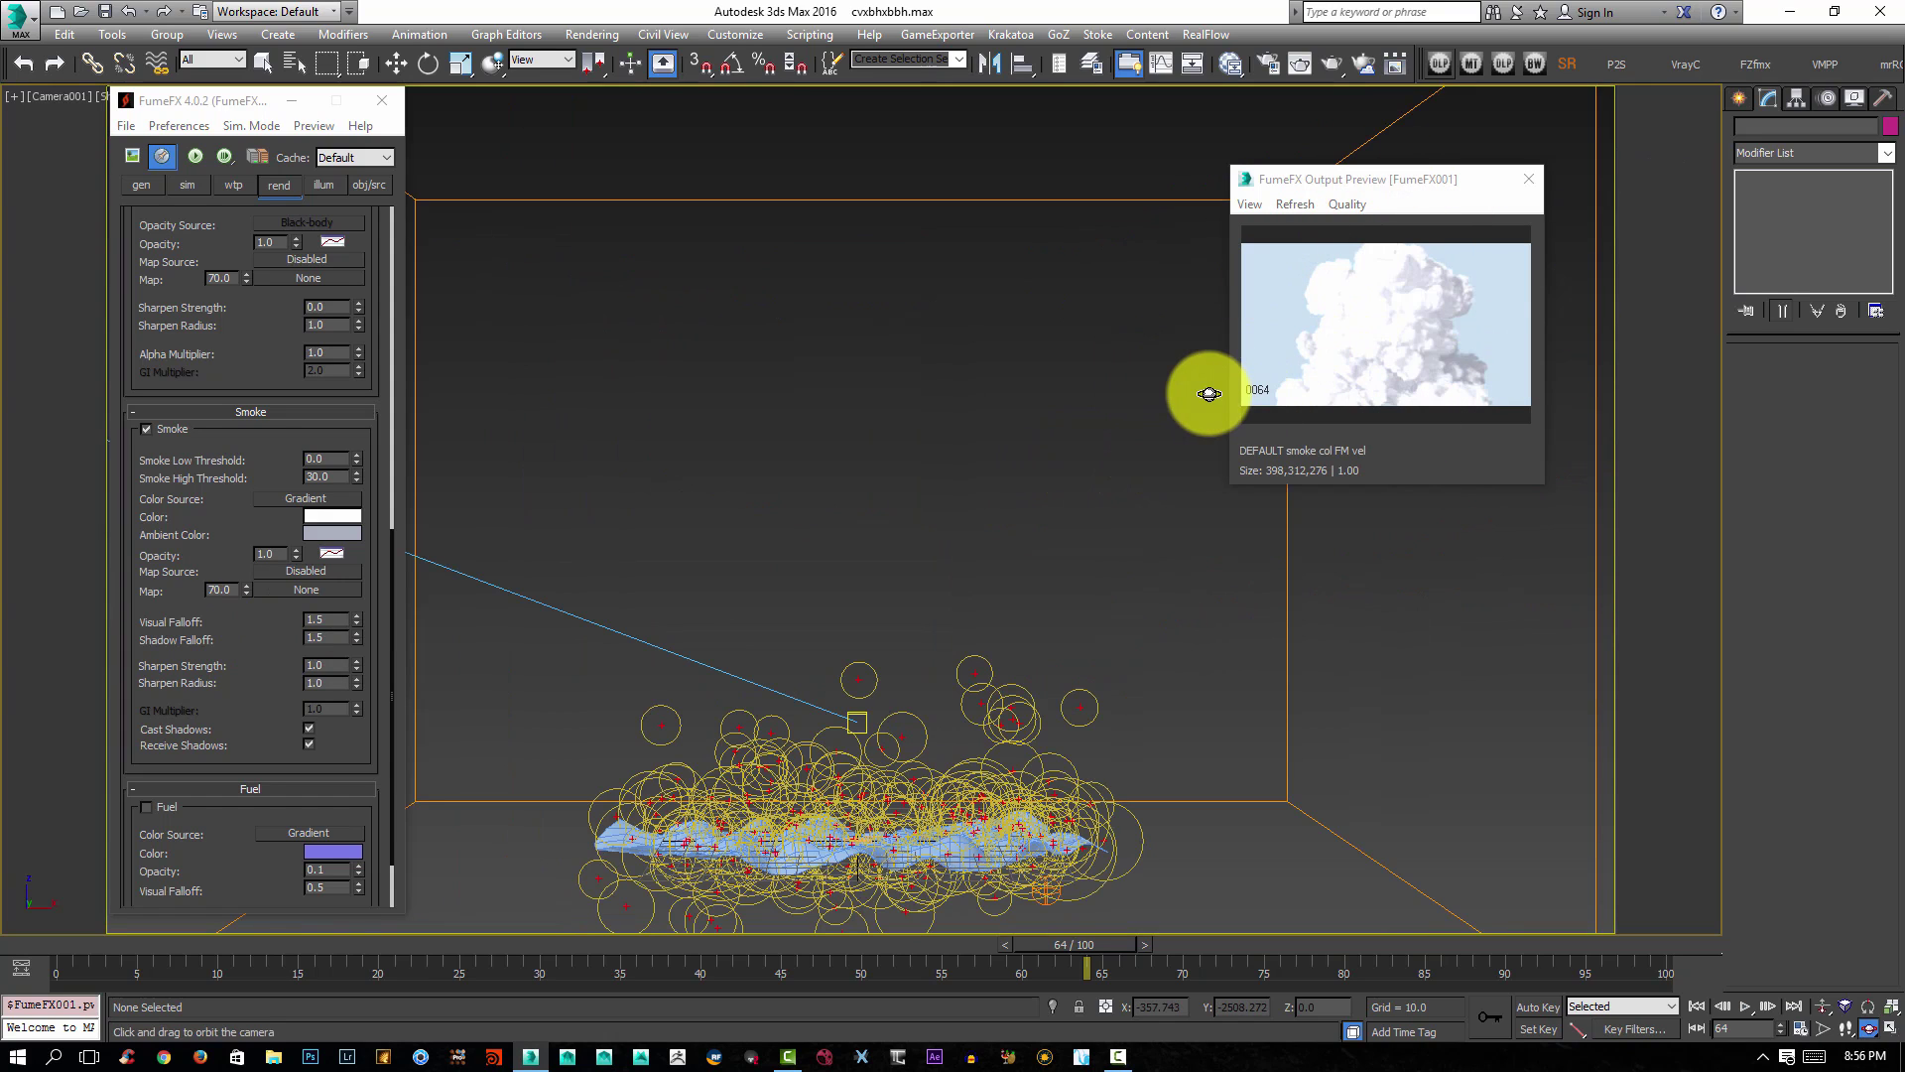
pyautogui.hotkey('shift', 'q')
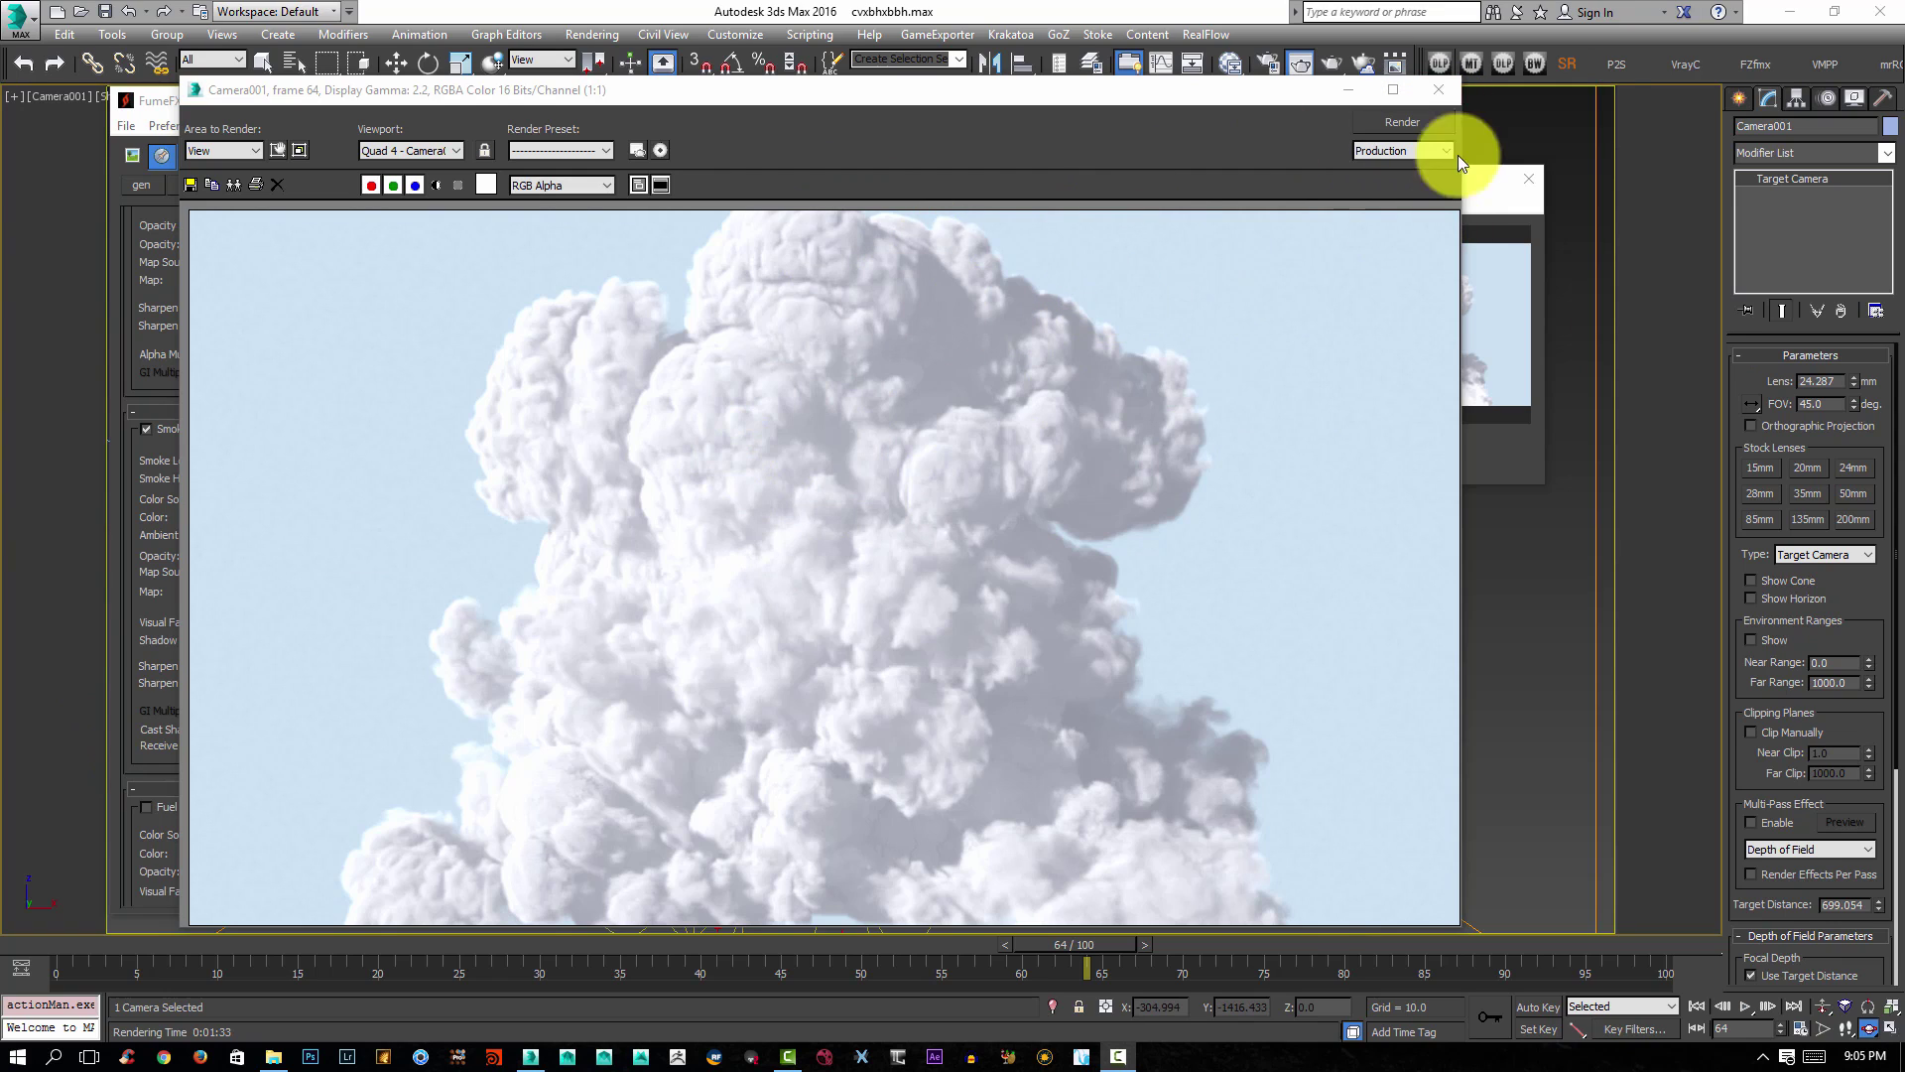
pyautogui.click(1439, 90)
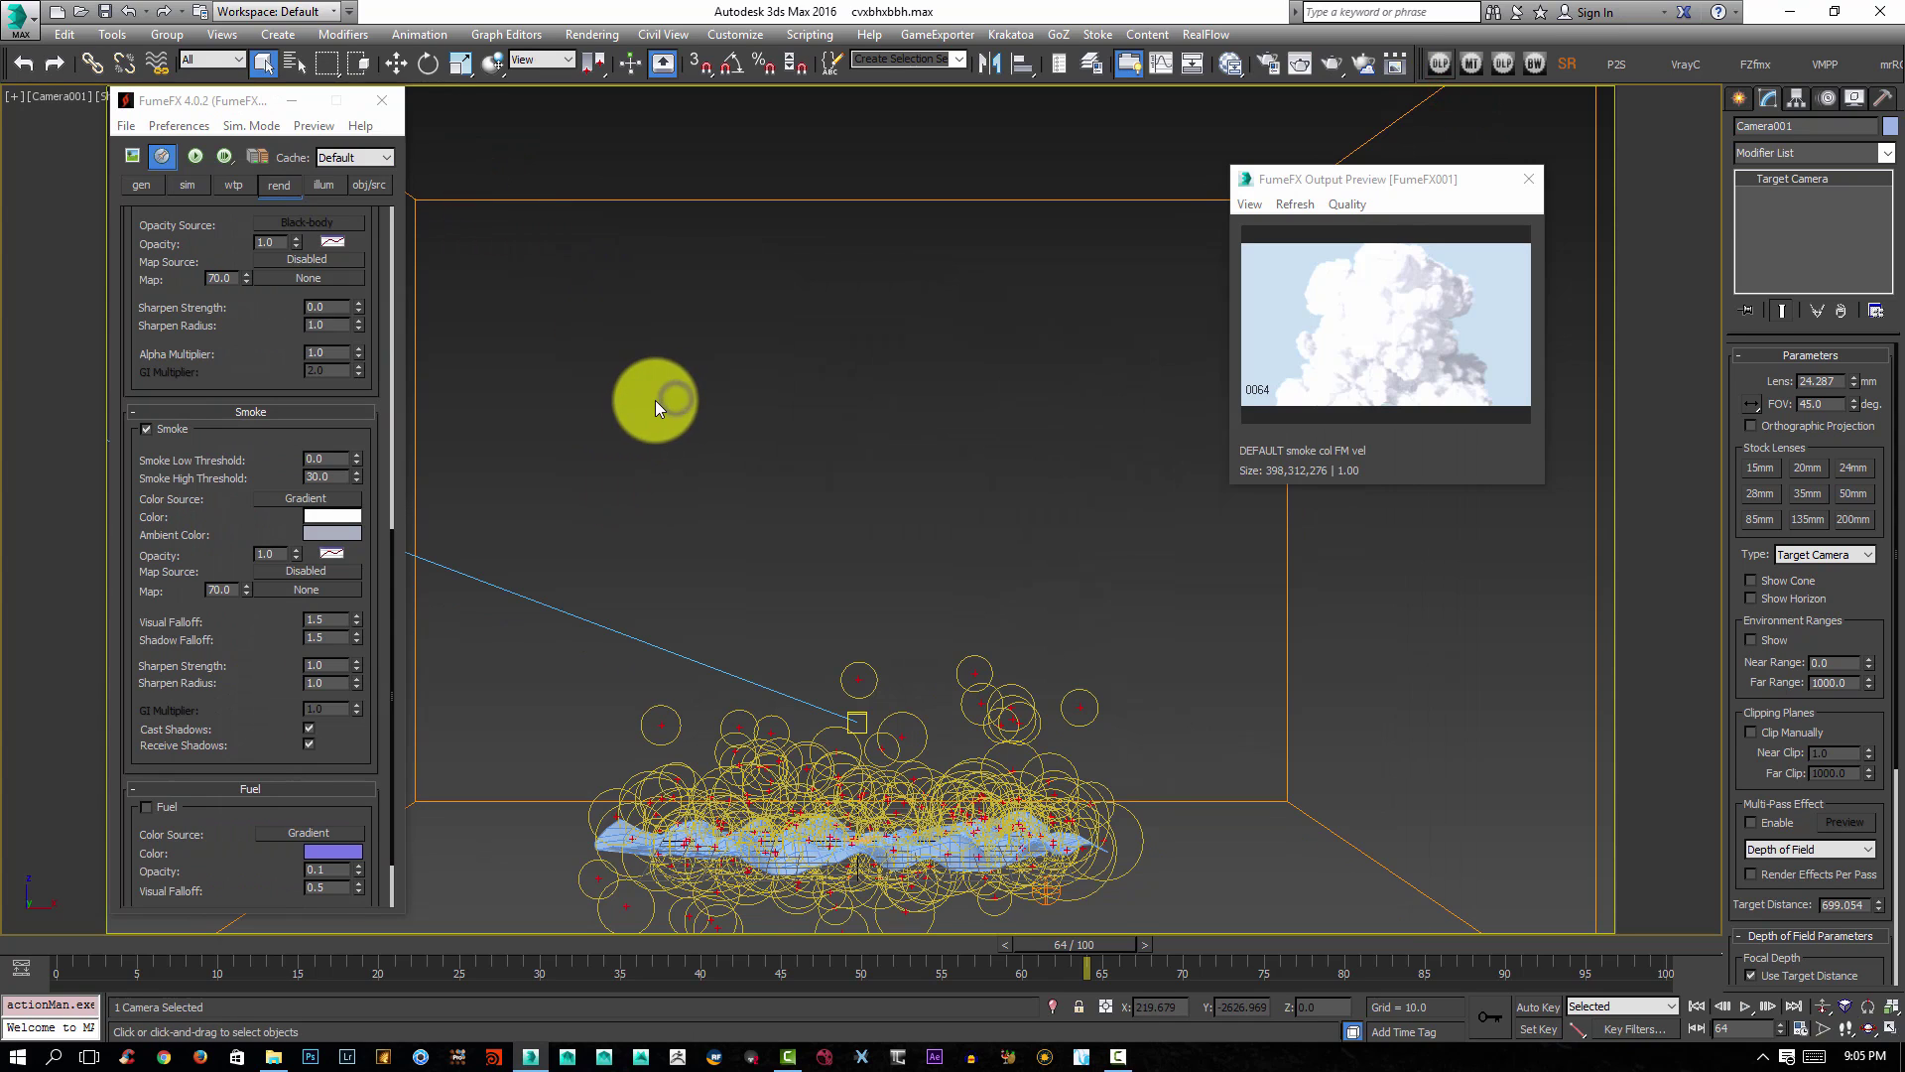
# Change the environment background color to black.
pyautogui.press('8')
pyautogui.click(544, 246)
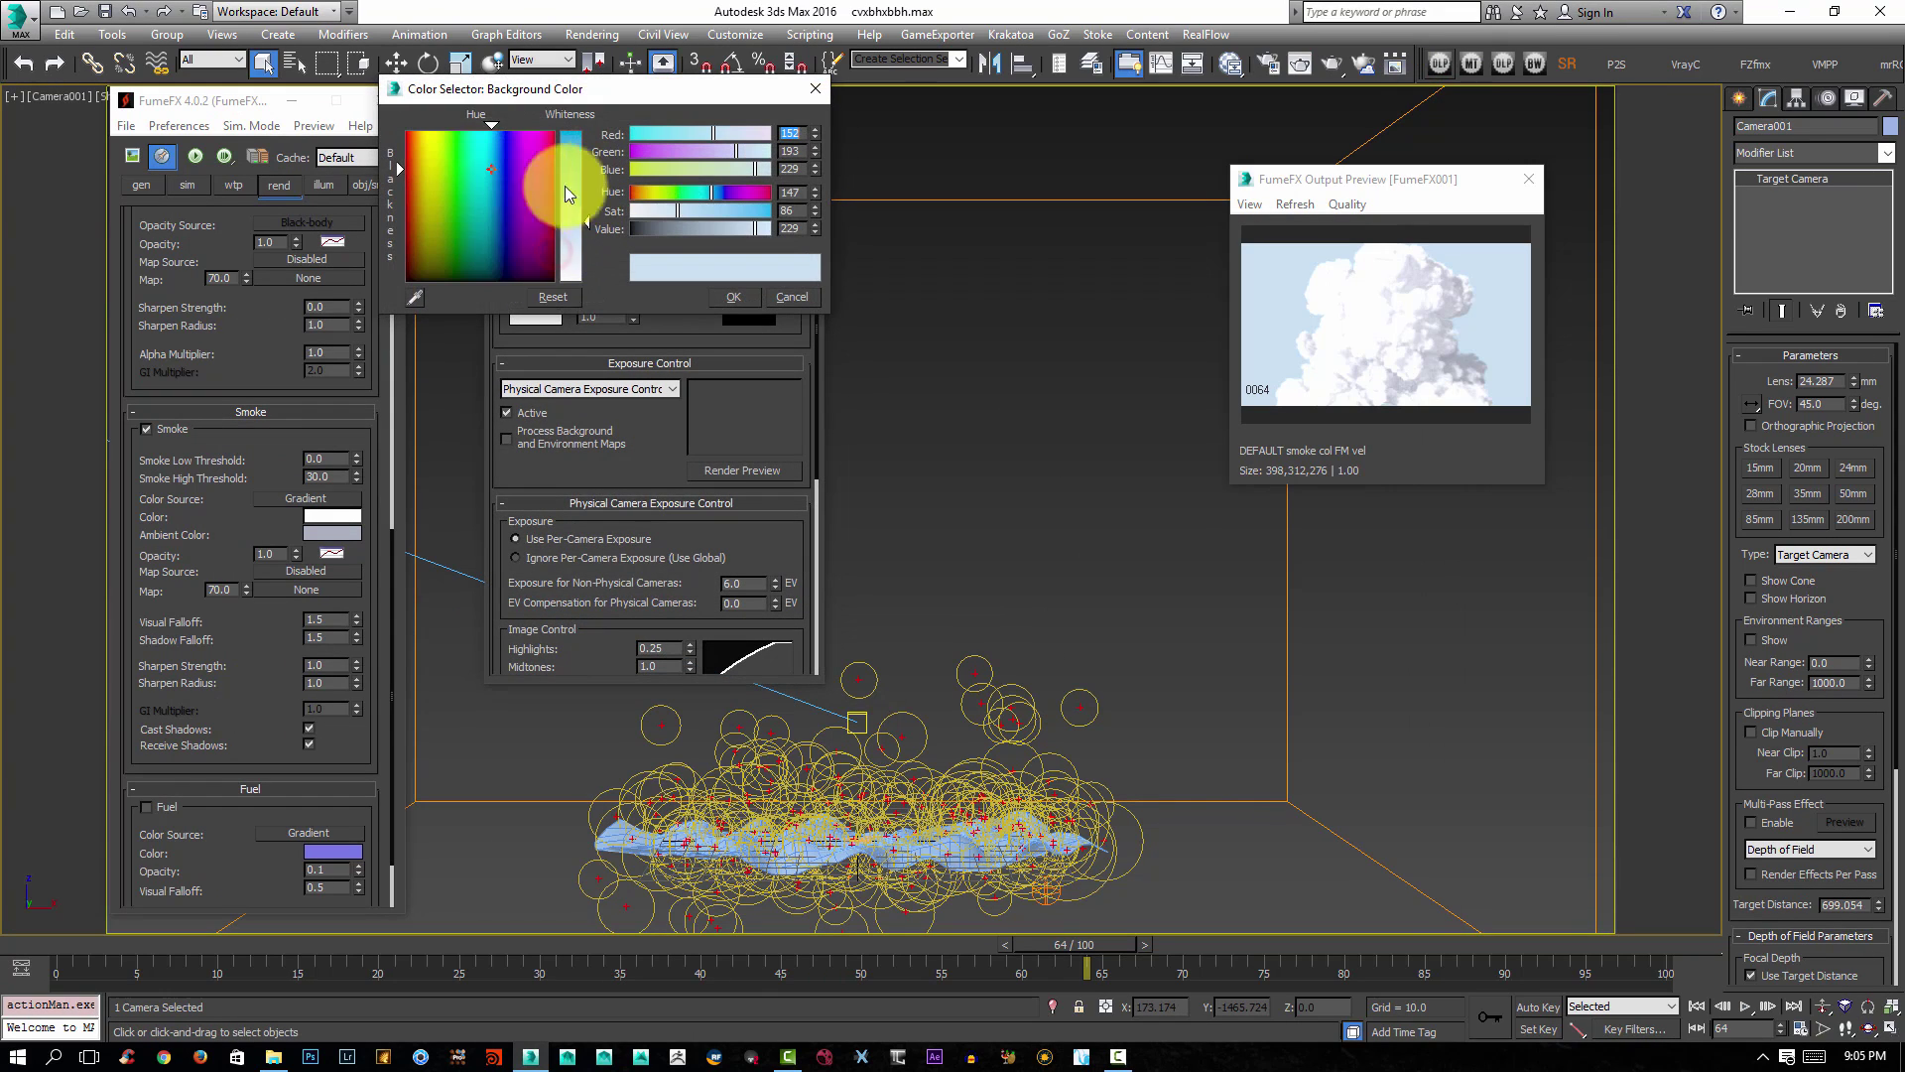
pyautogui.click(553, 277)
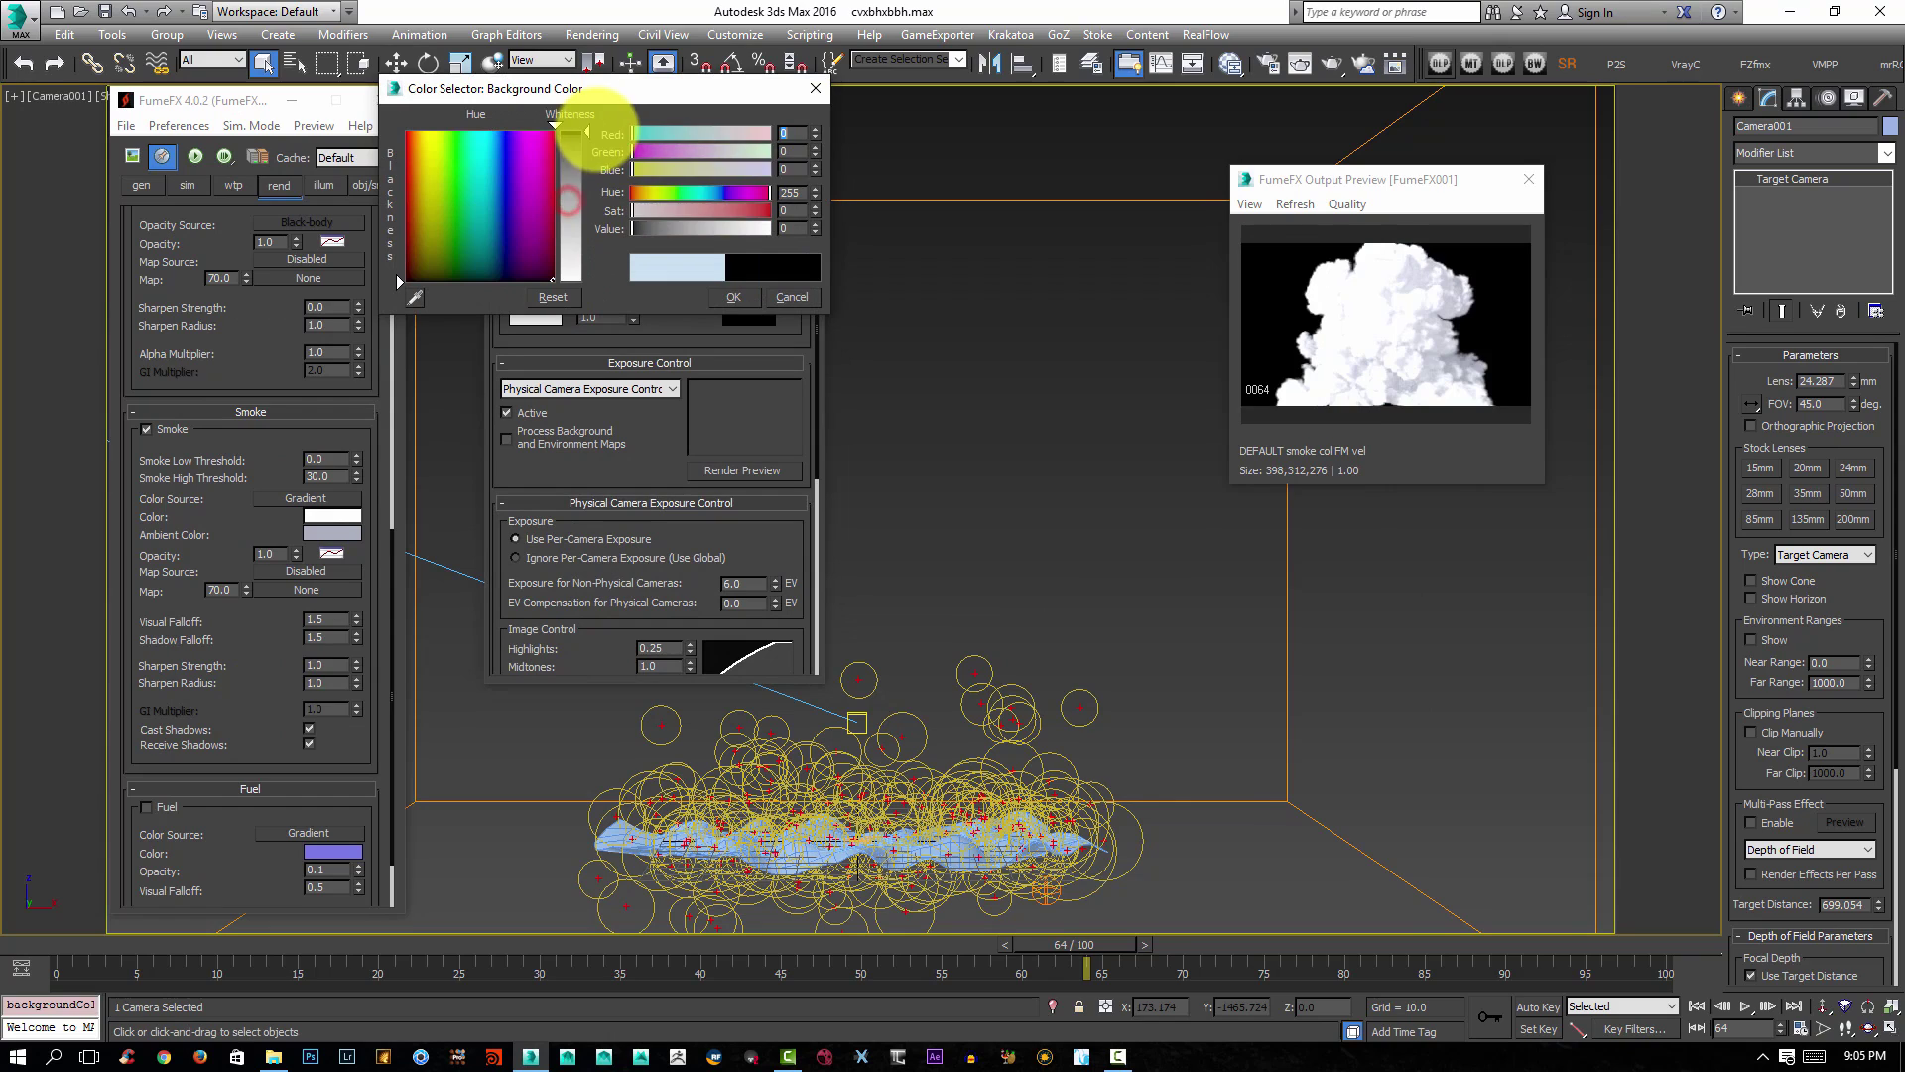
pyautogui.click(737, 296)
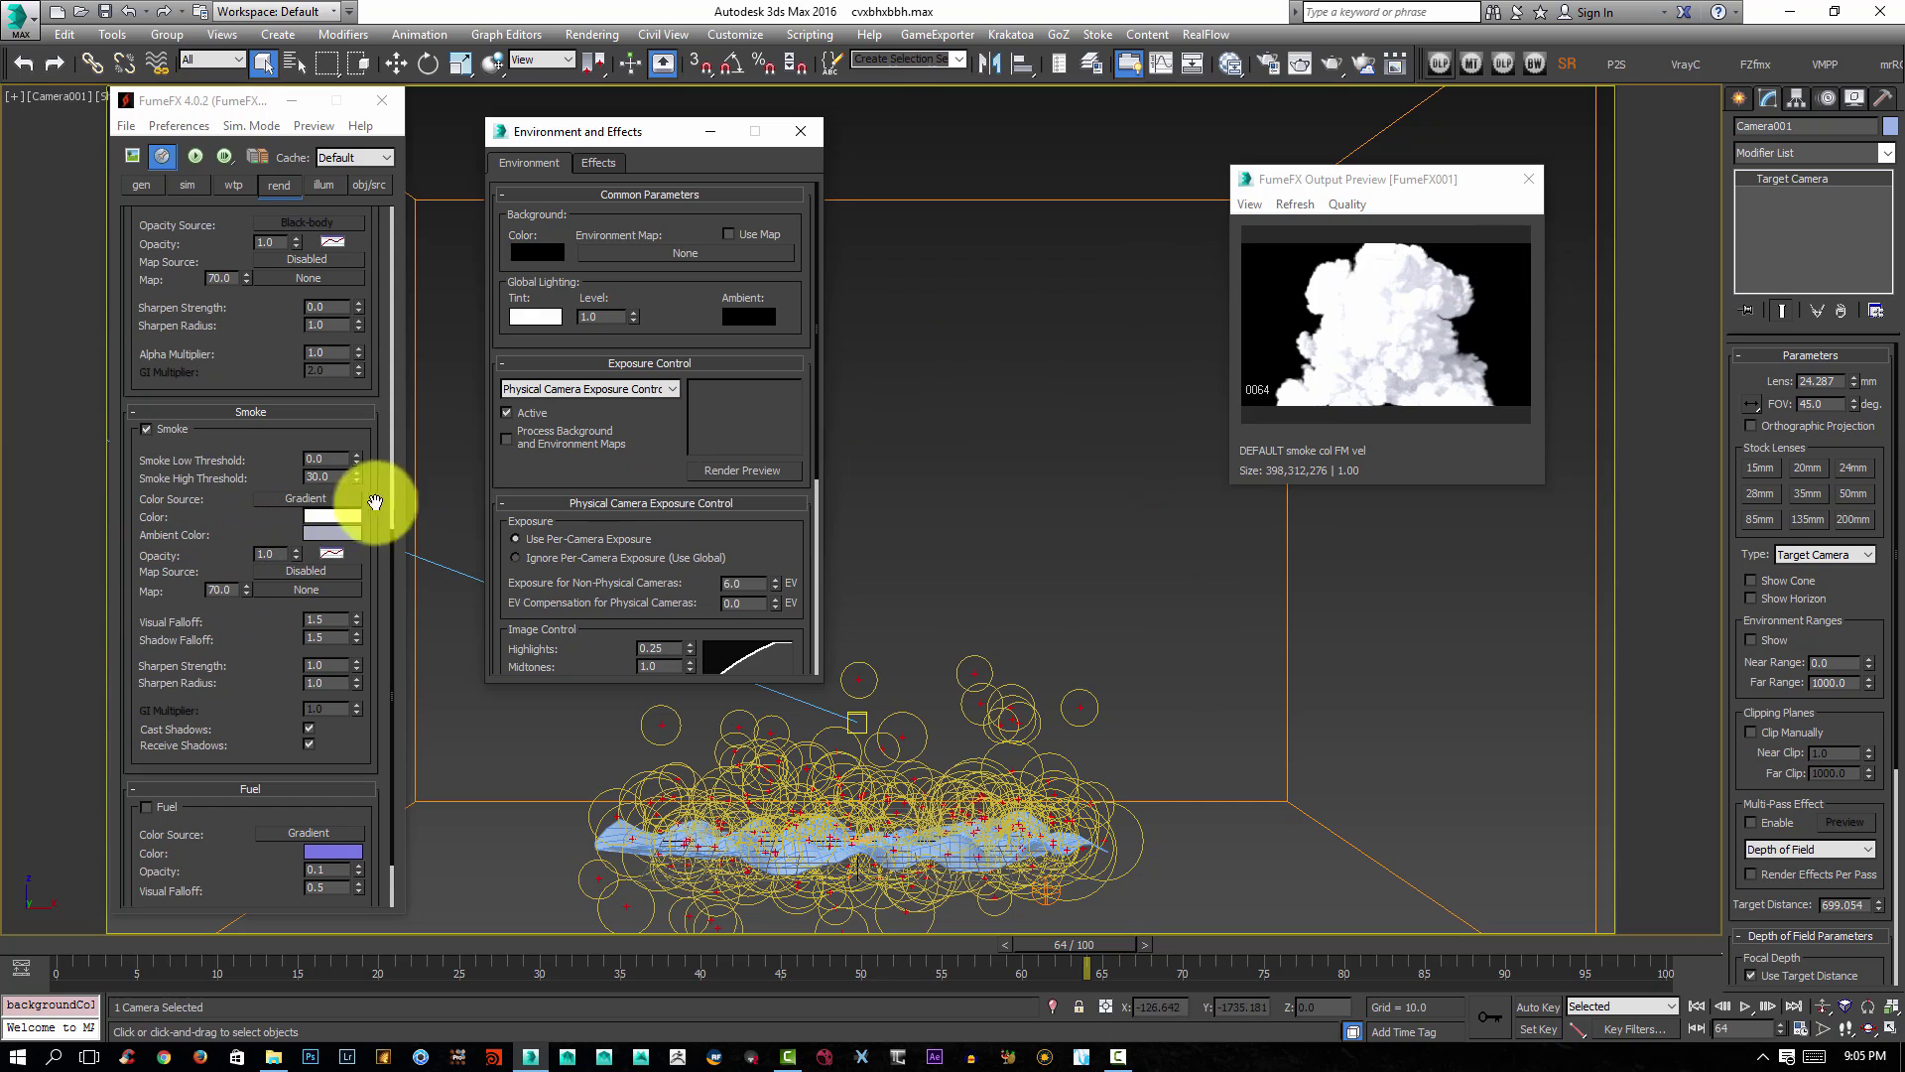
pyautogui.click(335, 516)
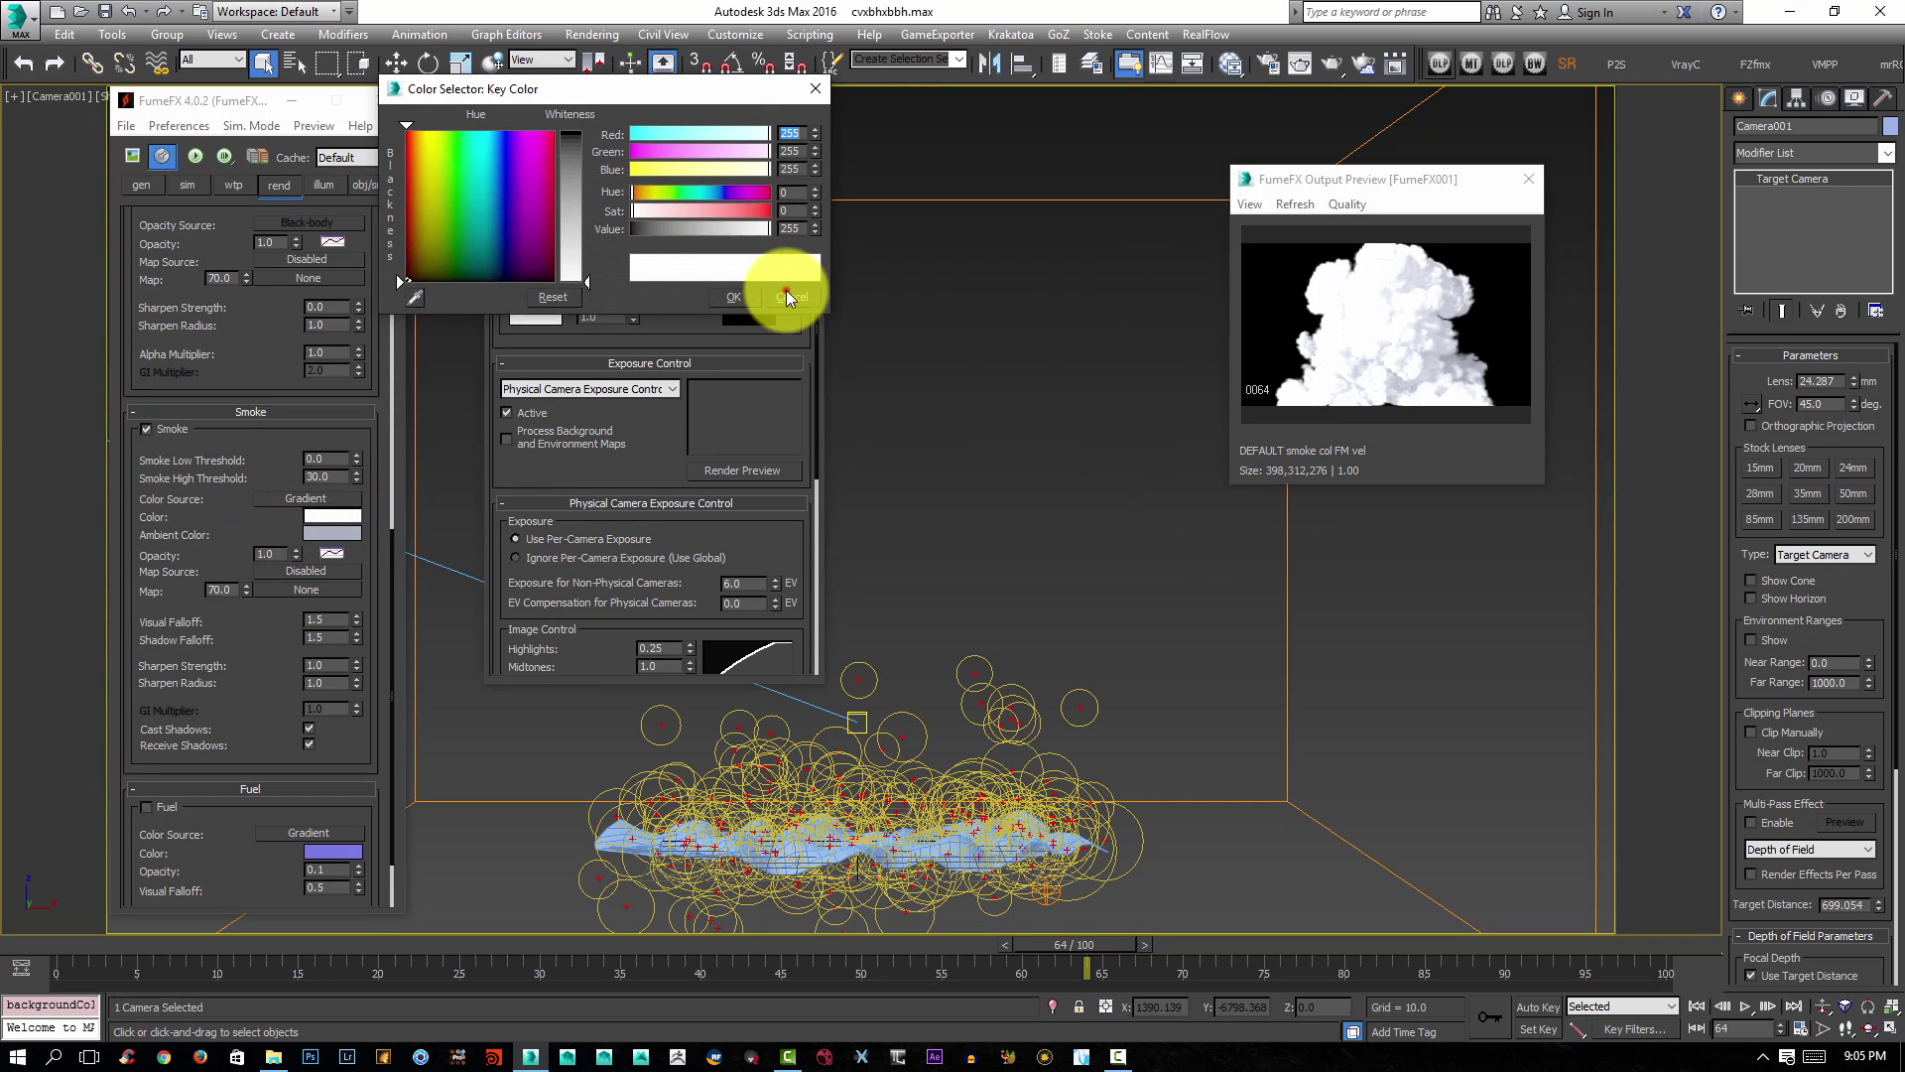
pyautogui.click(787, 297)
pyautogui.rightClick(339, 513)
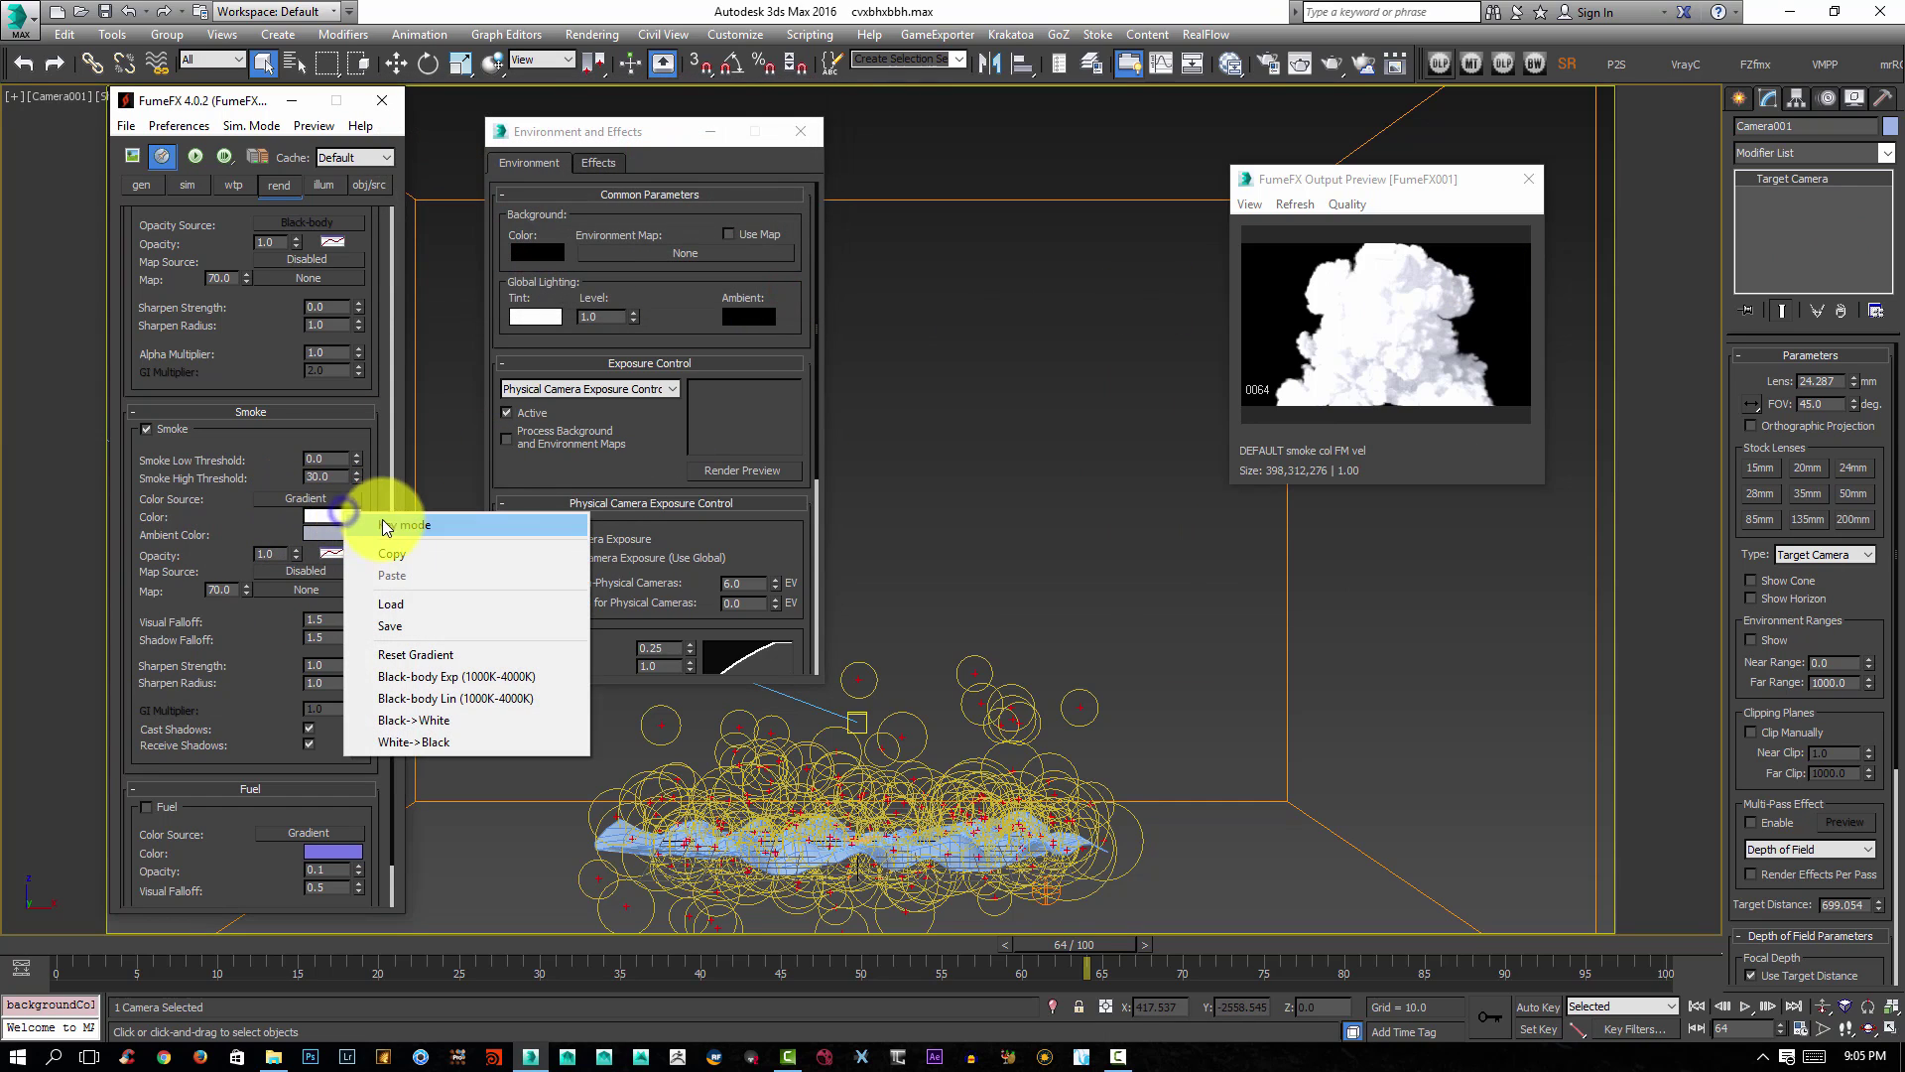
pyautogui.click(328, 516)
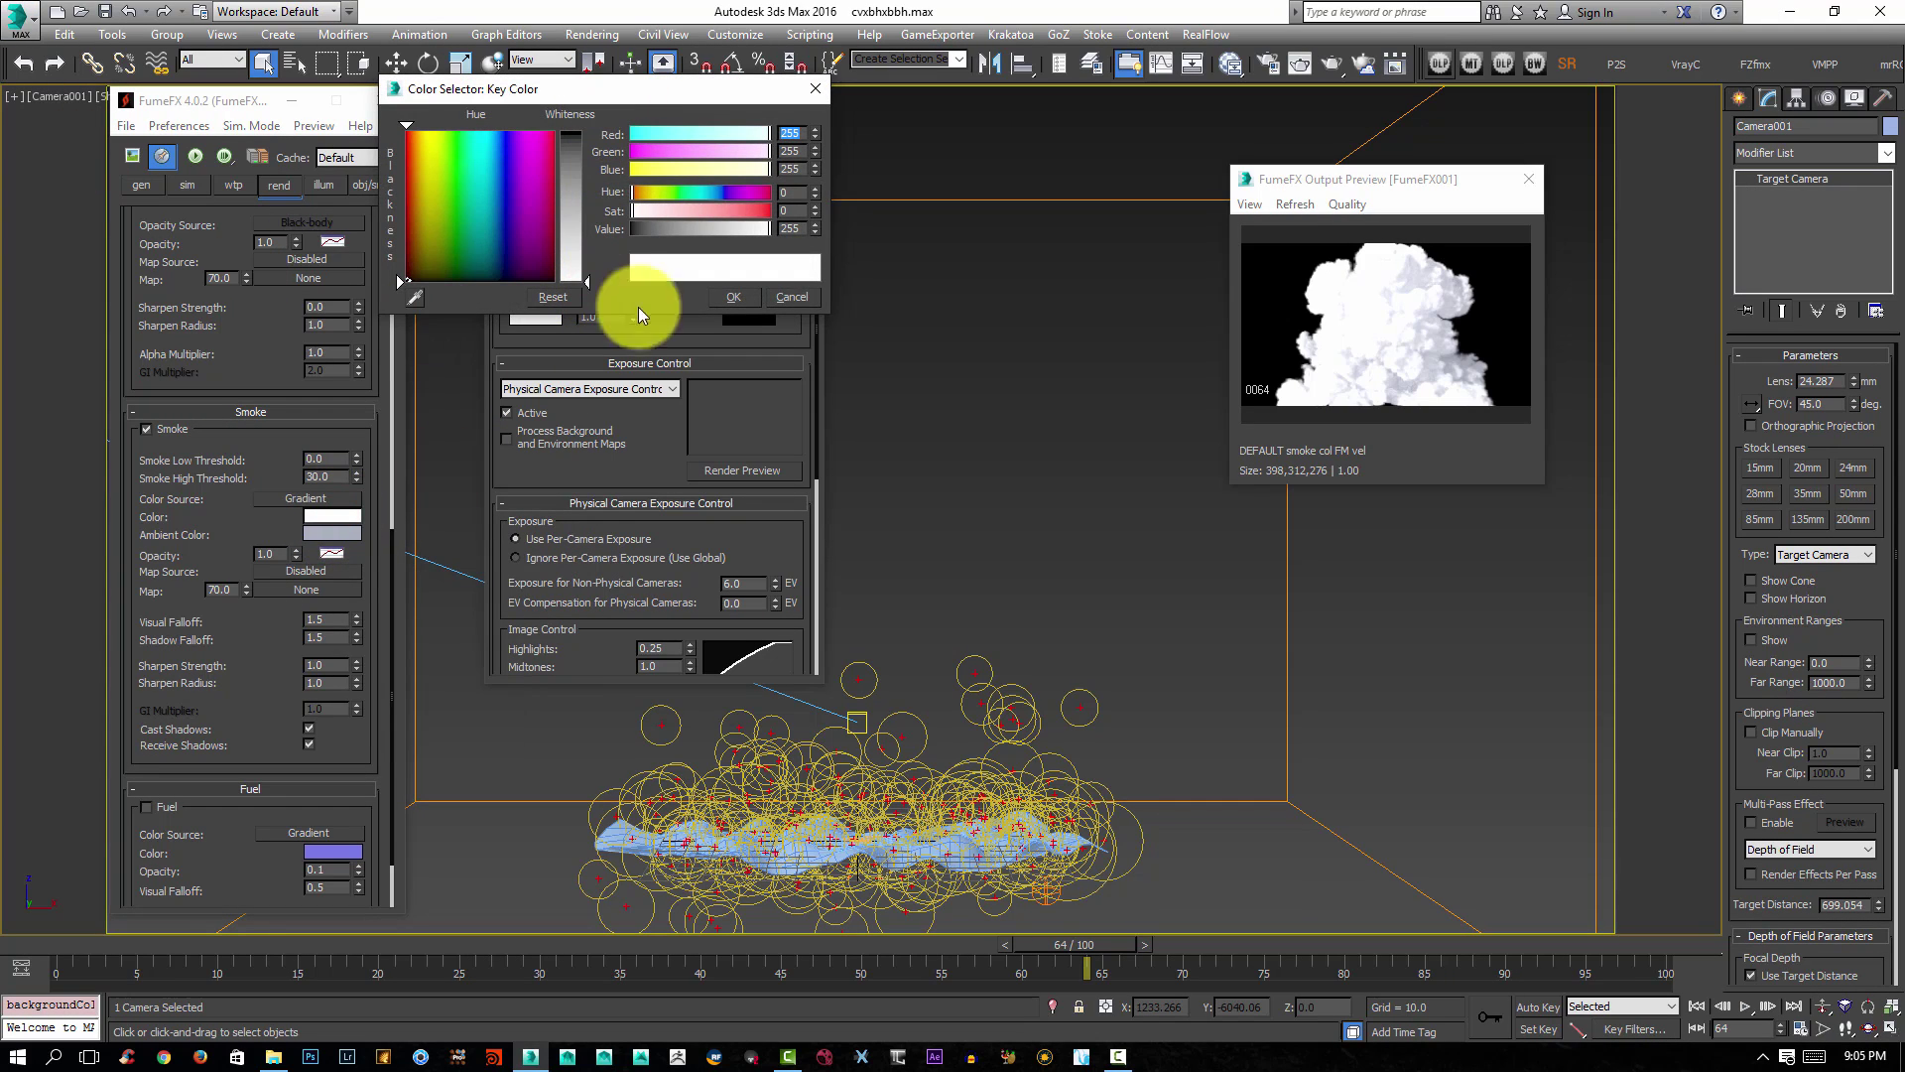
pyautogui.click(731, 296)
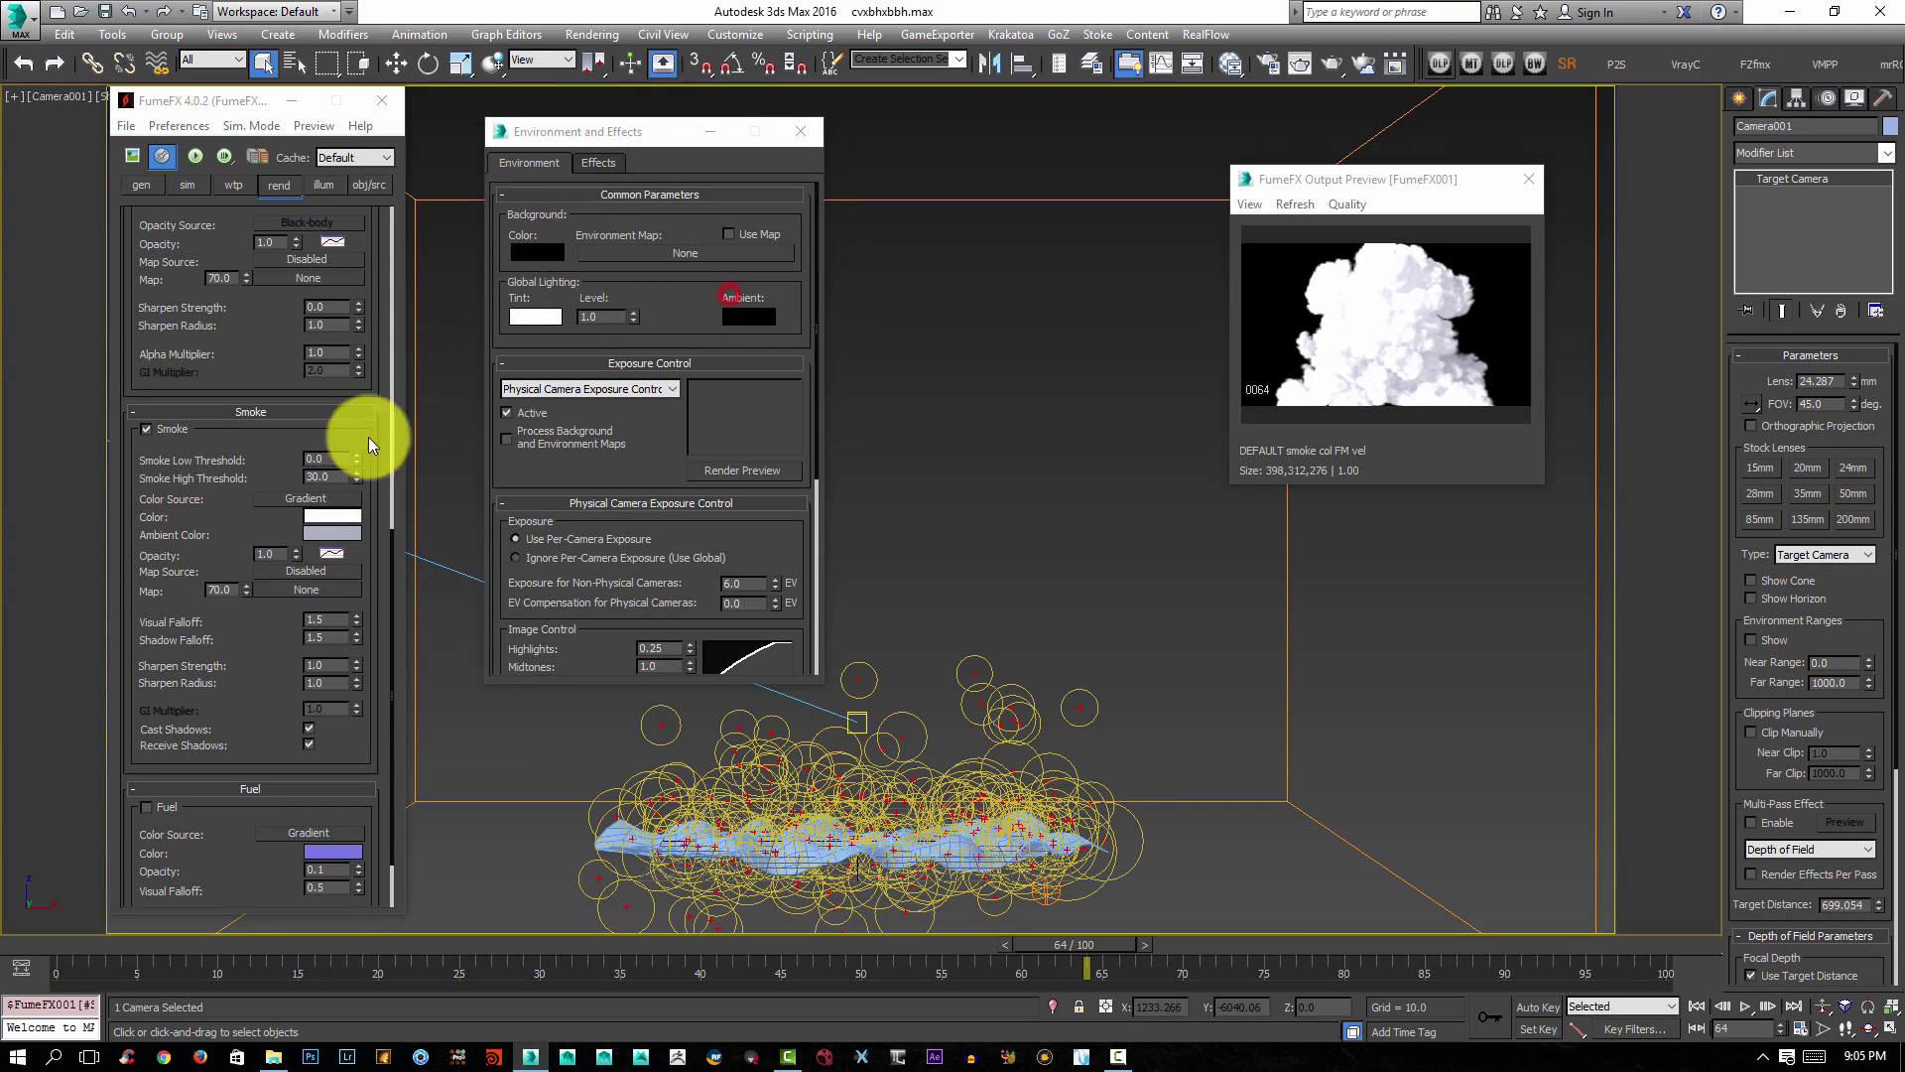
# Lighten the smoke's Ambient Color to a pale bluish grey.
pyautogui.click(328, 536)
pyautogui.moveTo(587, 195); pyautogui.dragTo(586, 232)
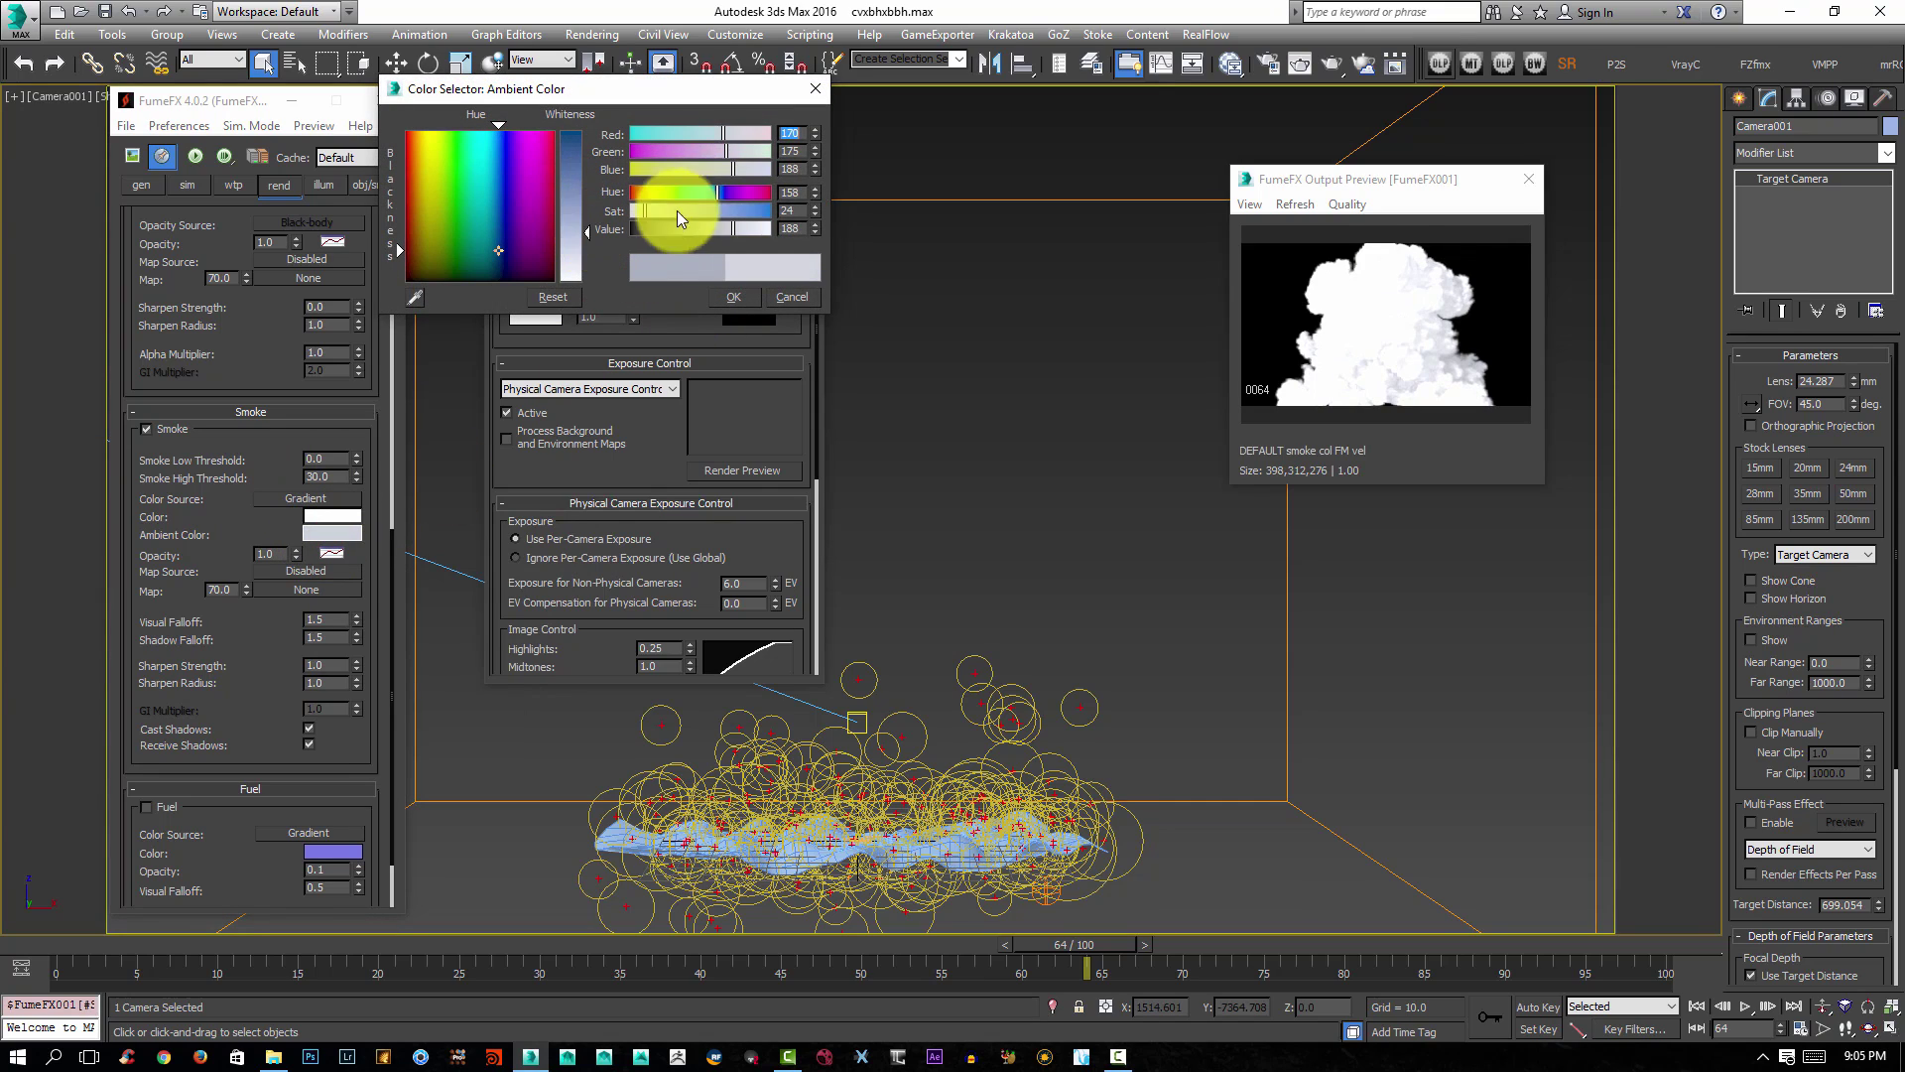
pyautogui.click(740, 295)
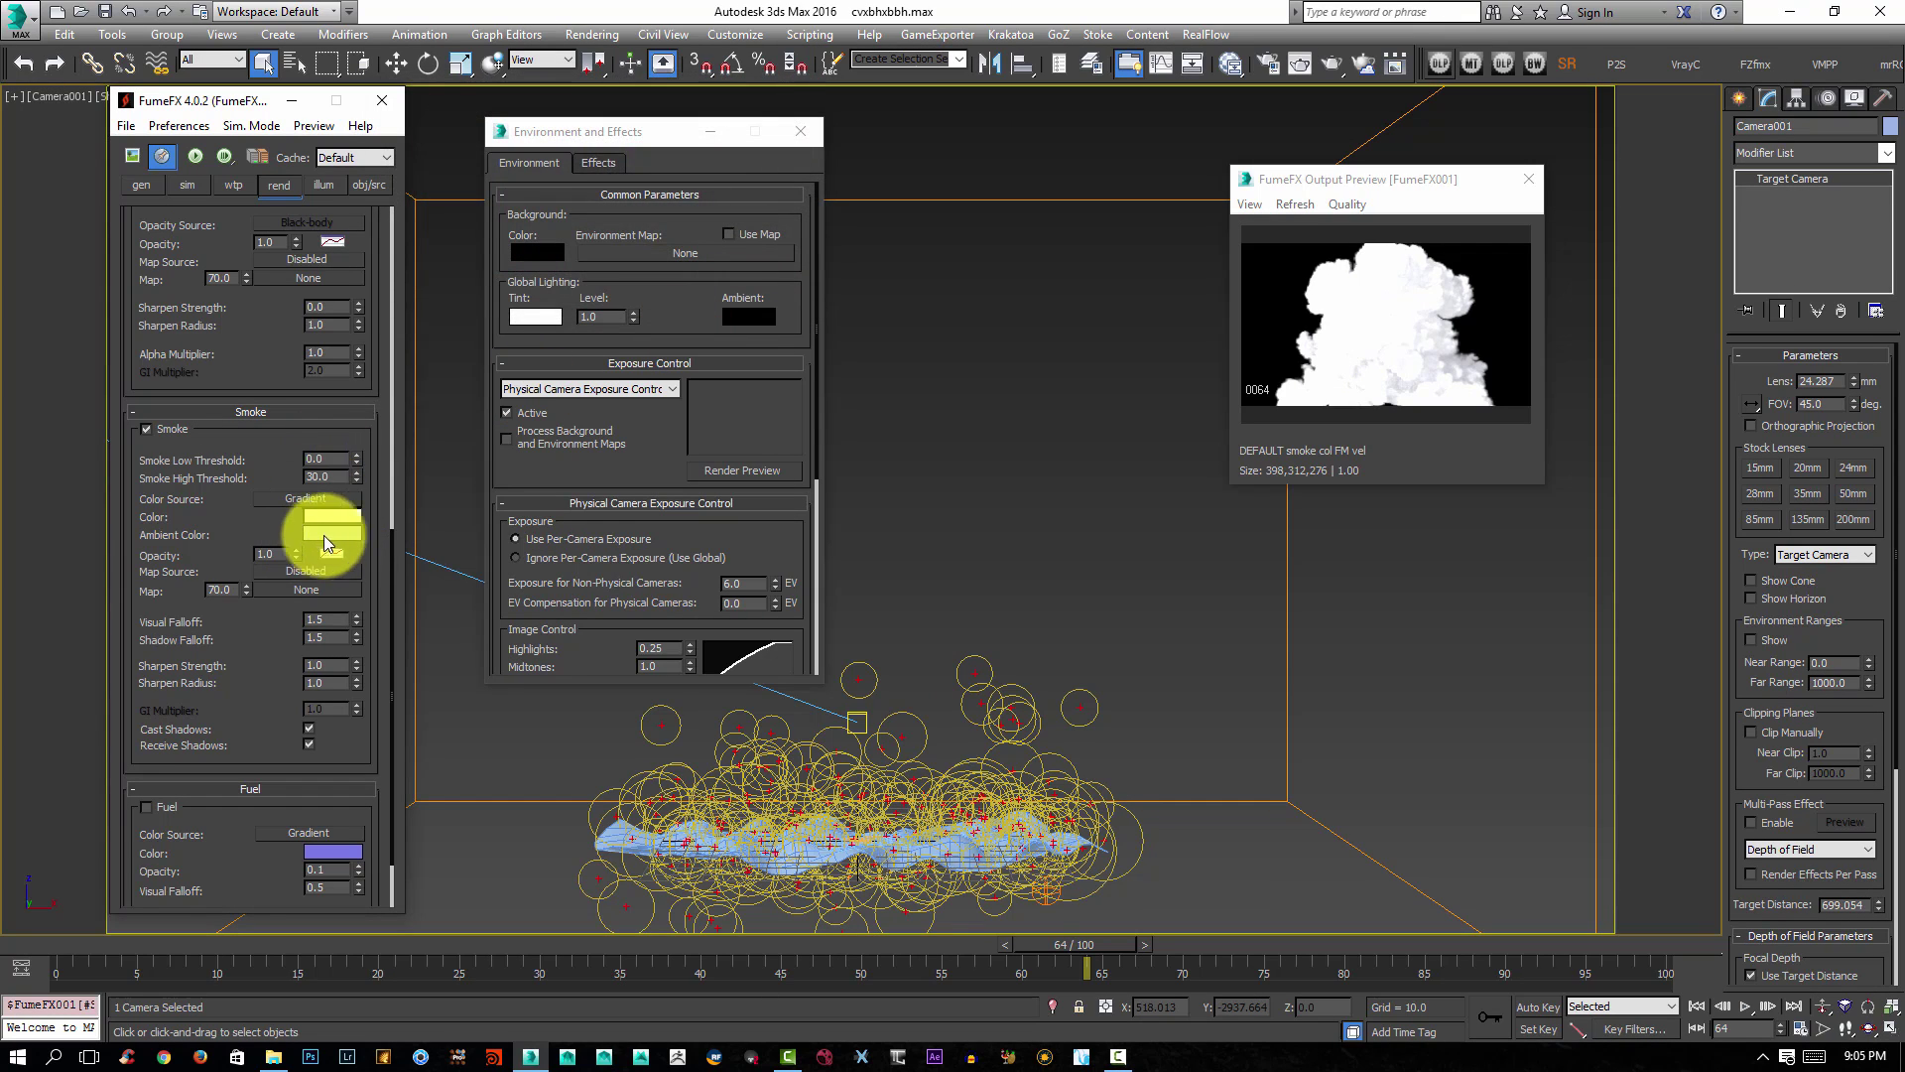
pyautogui.moveTo(255, 539); pyautogui.dragTo(255, 480)
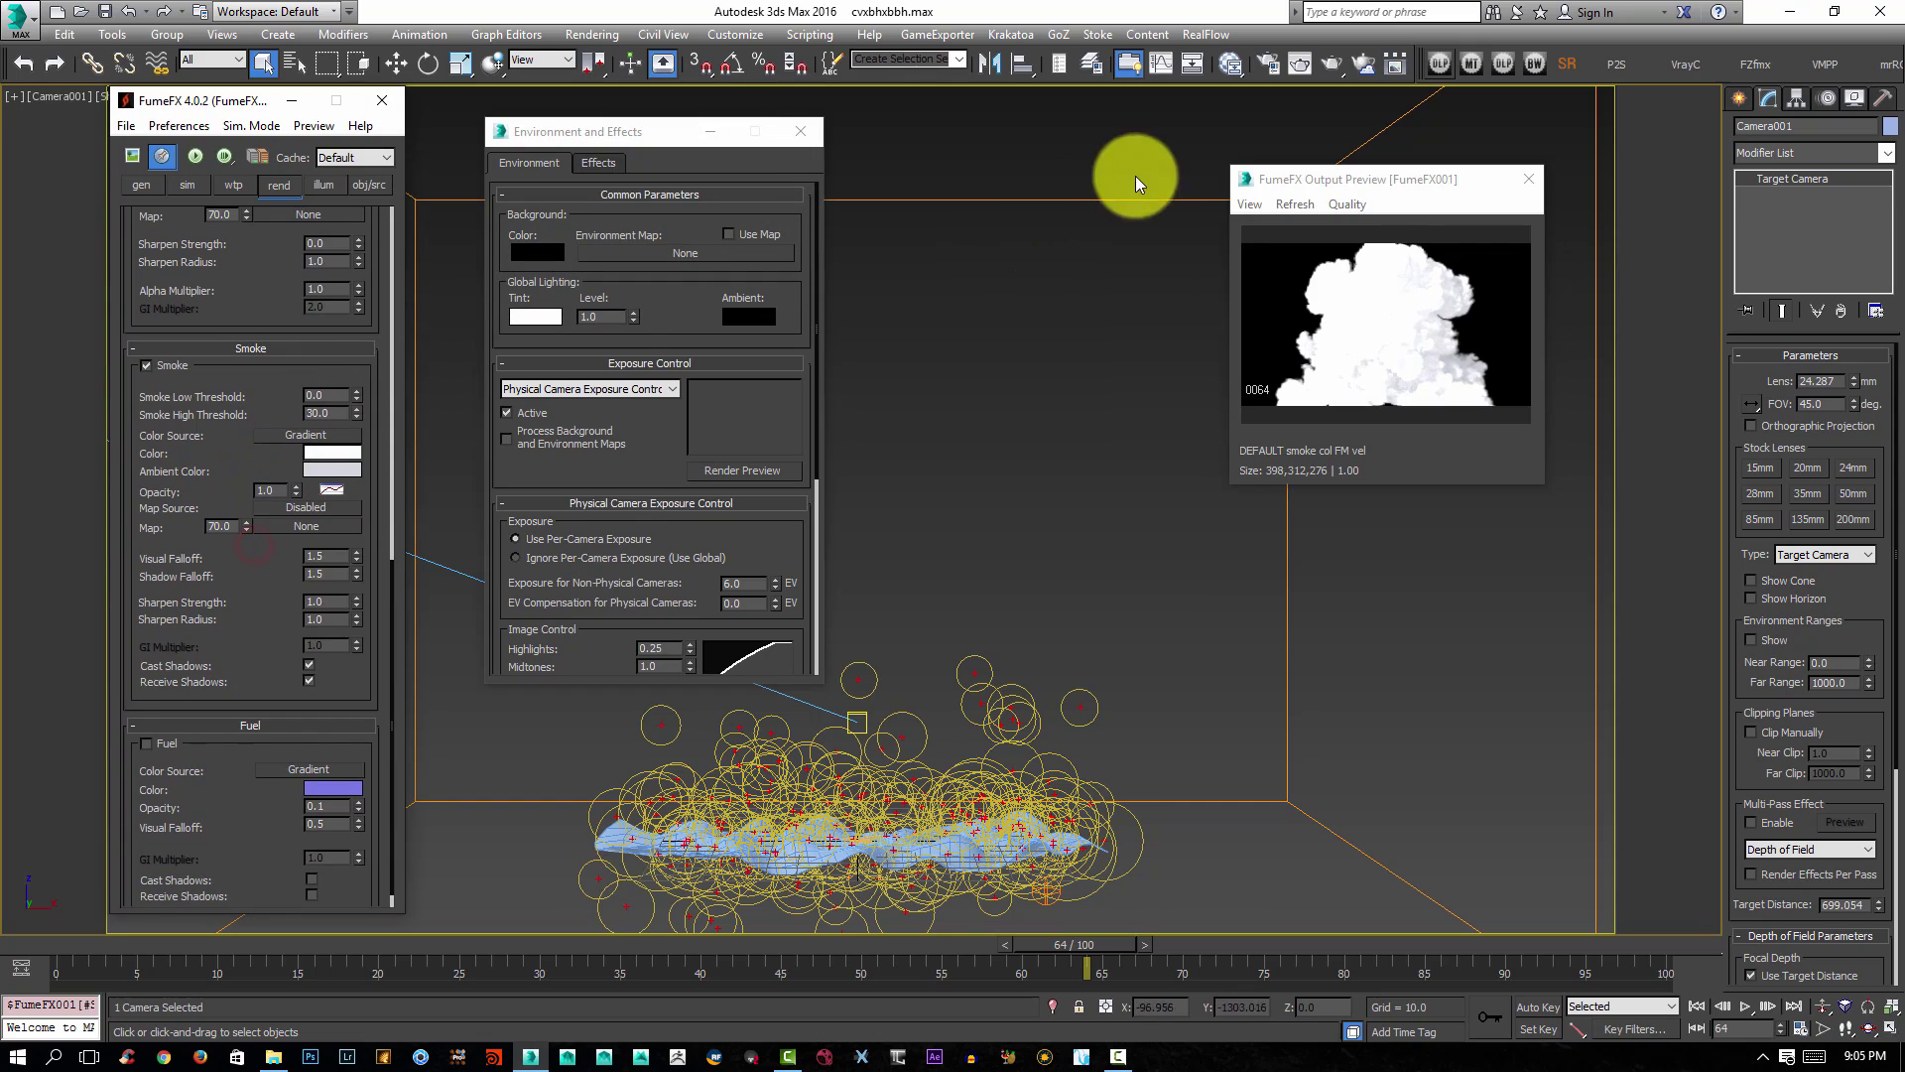
# Deselect the camera and test-render frame 64 again, closing the rendered frame and the environment settings when done.
pyautogui.click(896, 572)
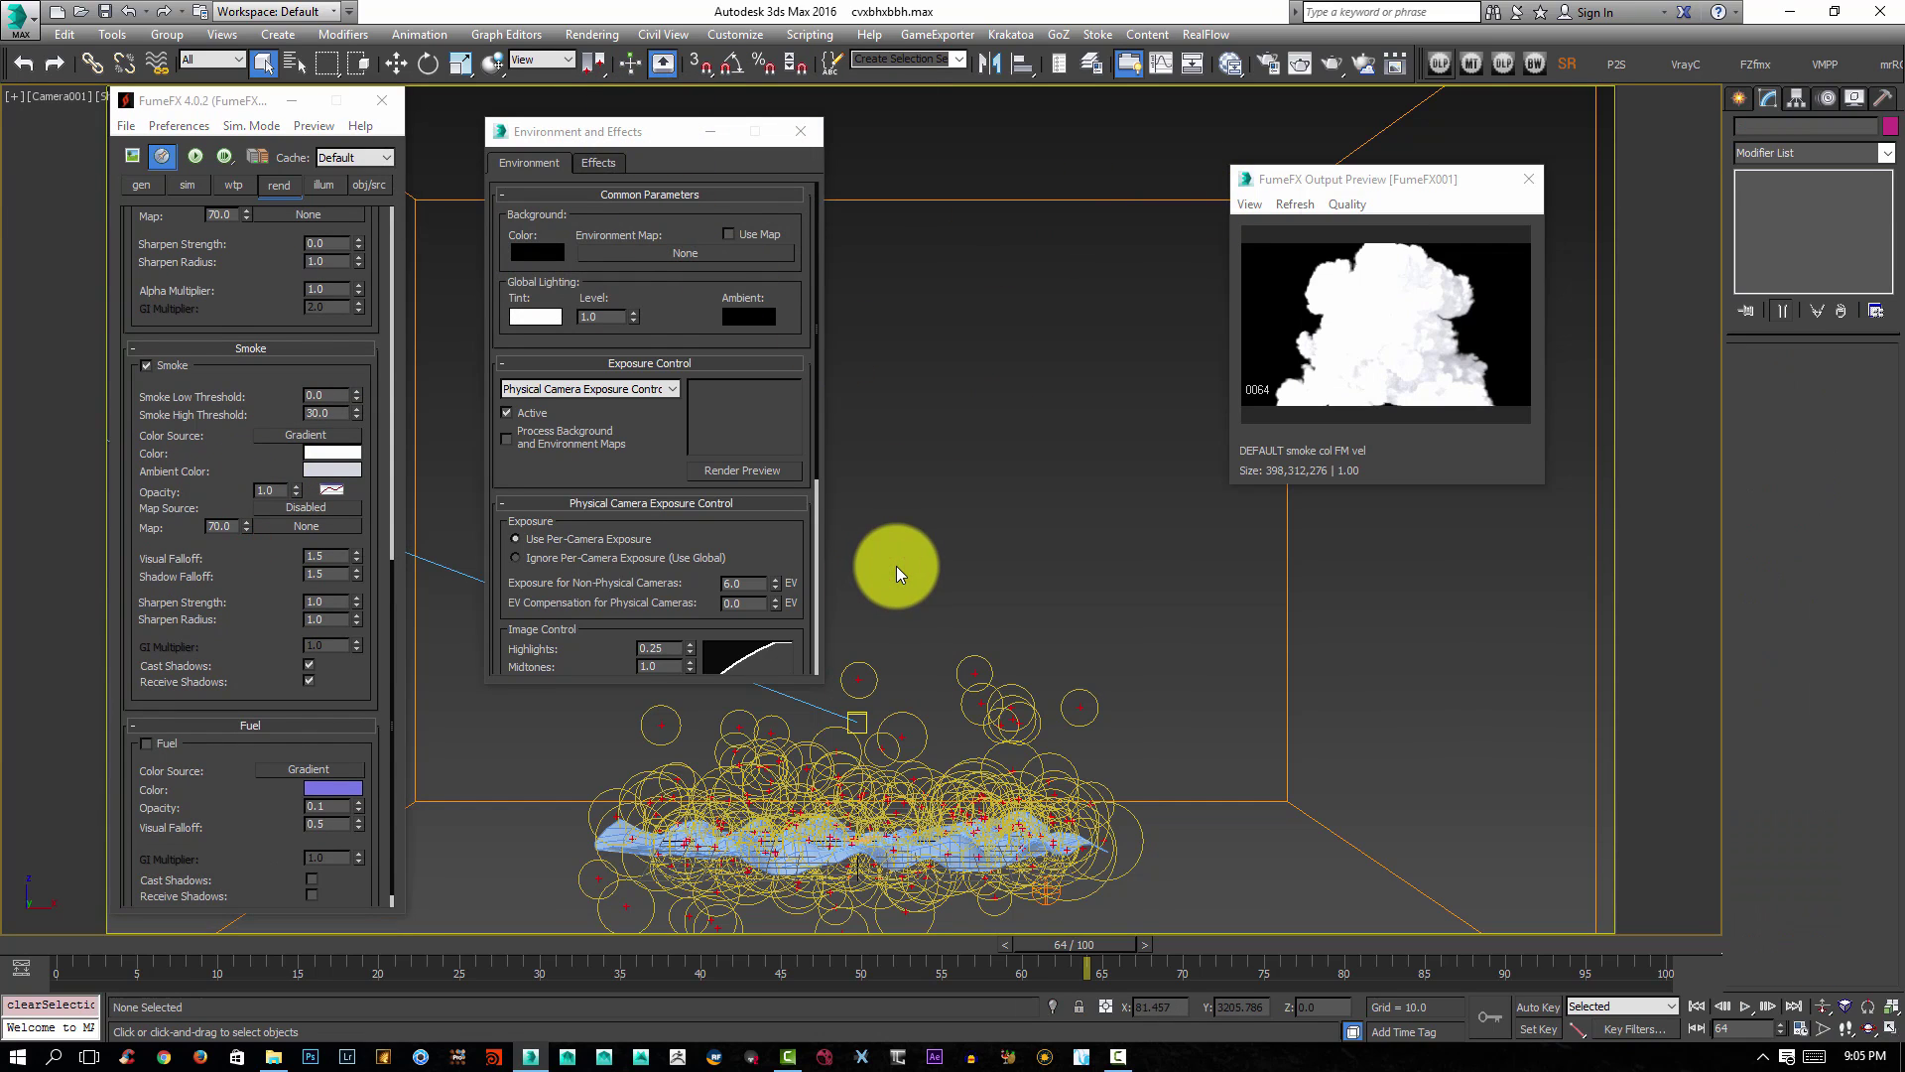
pyautogui.hotkey('shift', 'q')
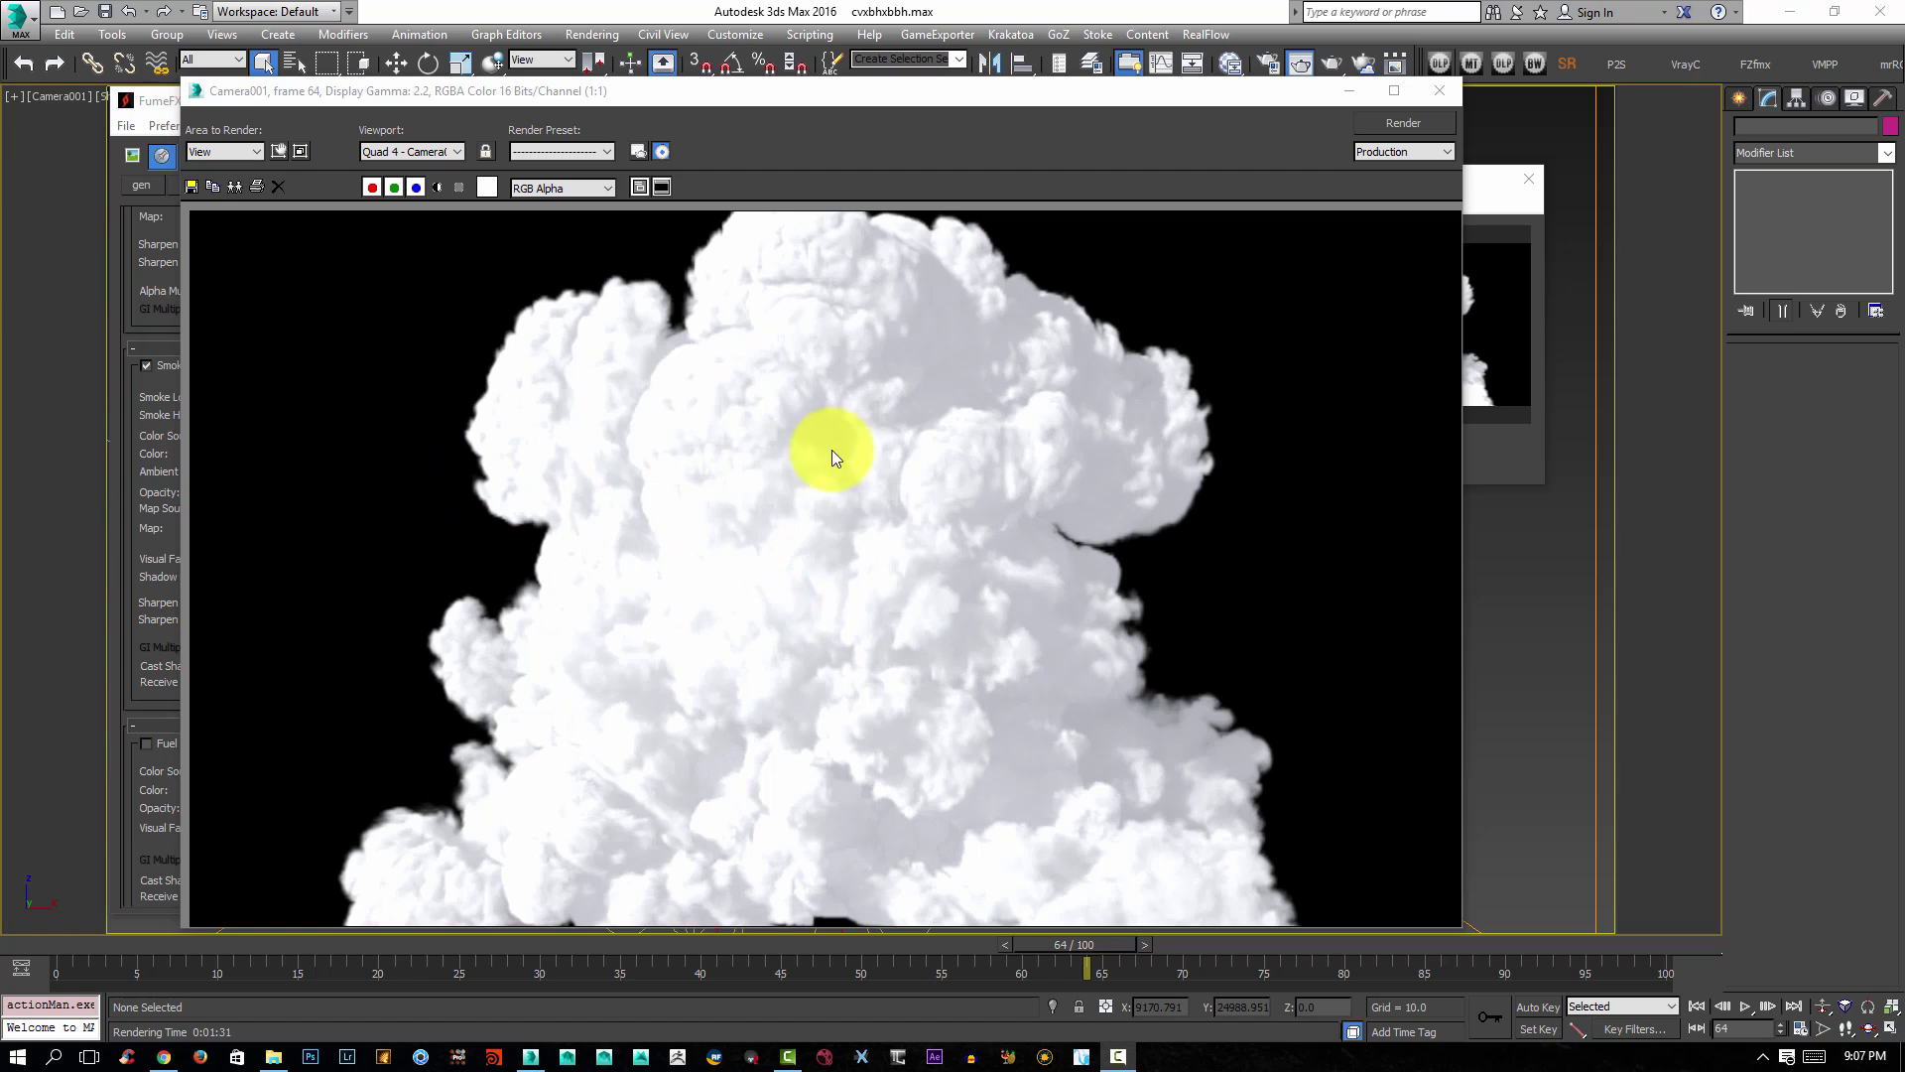
pyautogui.click(1441, 91)
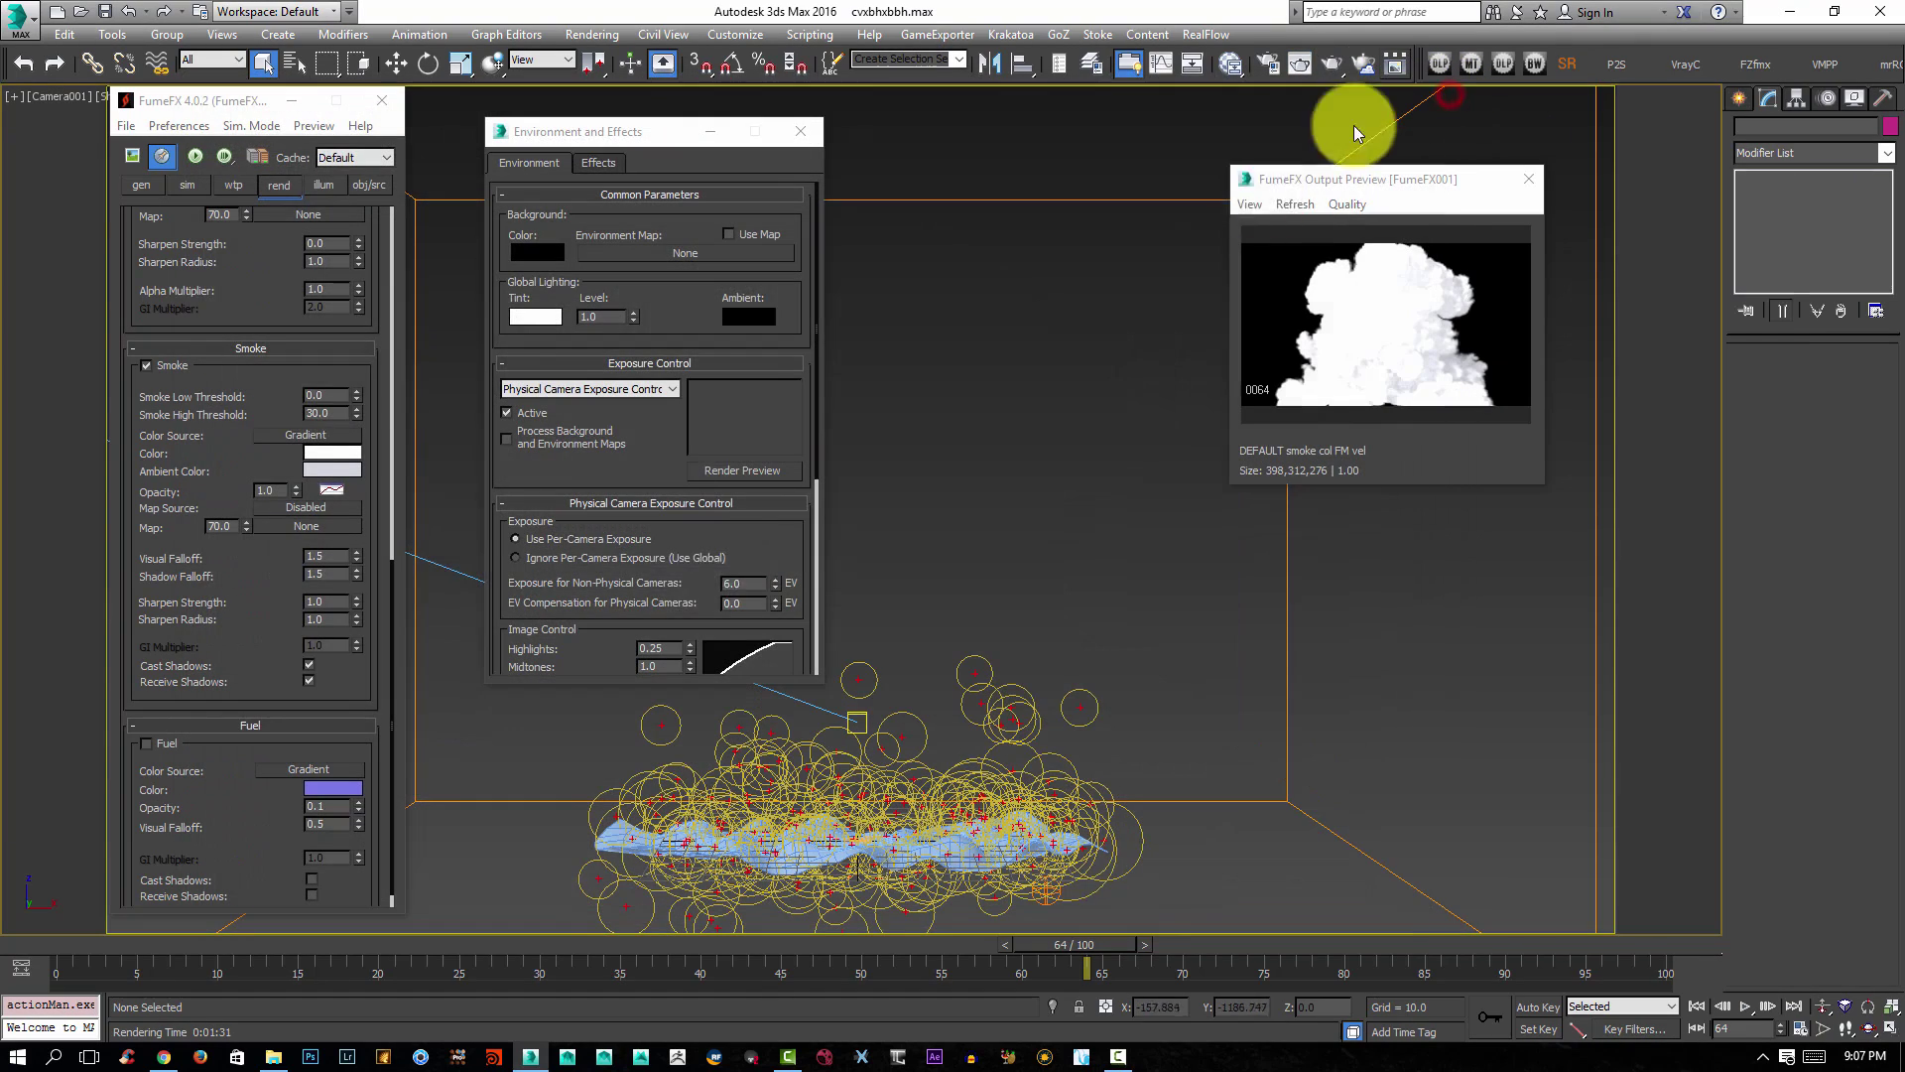
pyautogui.click(800, 131)
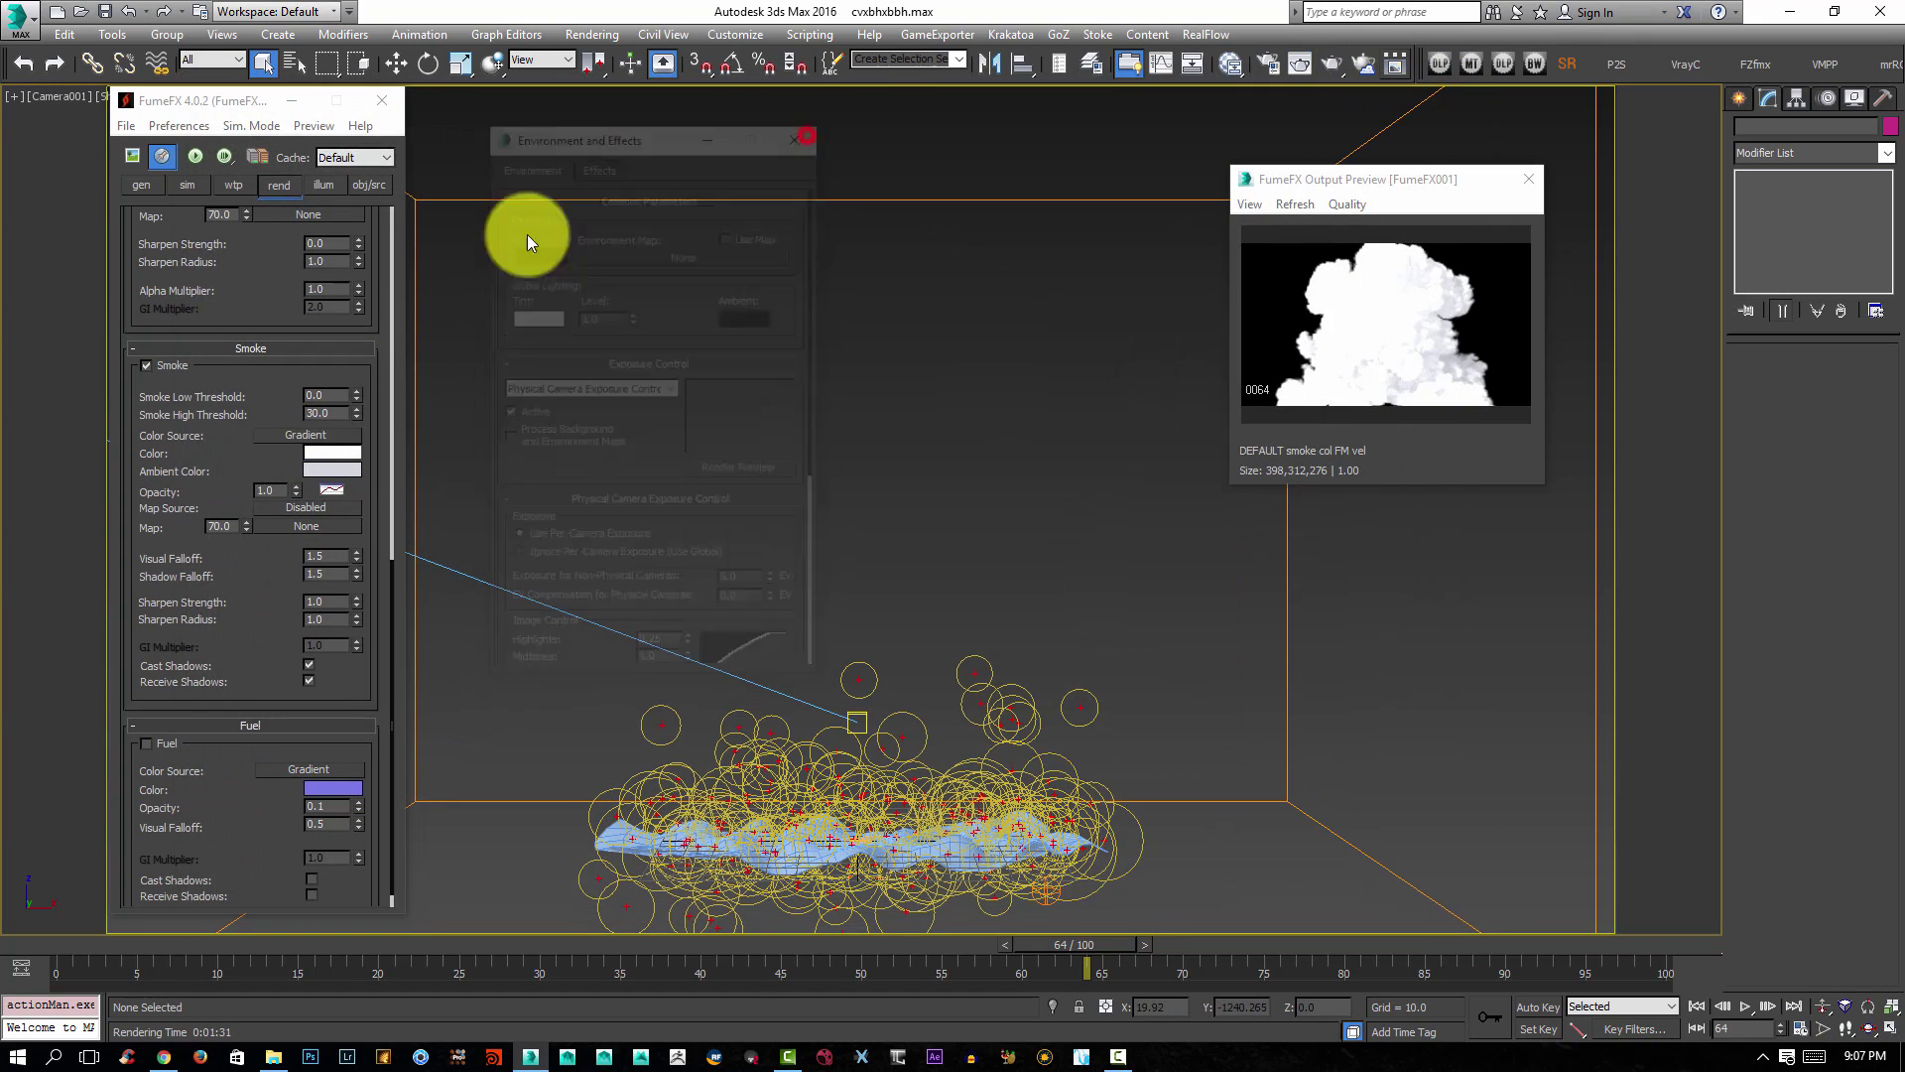
# Set the smoke's Shadow Falloff to 3 and its Visual Falloff to 2.
pyautogui.moveTo(264, 633); pyautogui.dragTo(266, 608)
pyautogui.moveTo(274, 415); pyautogui.dragTo(275, 429)
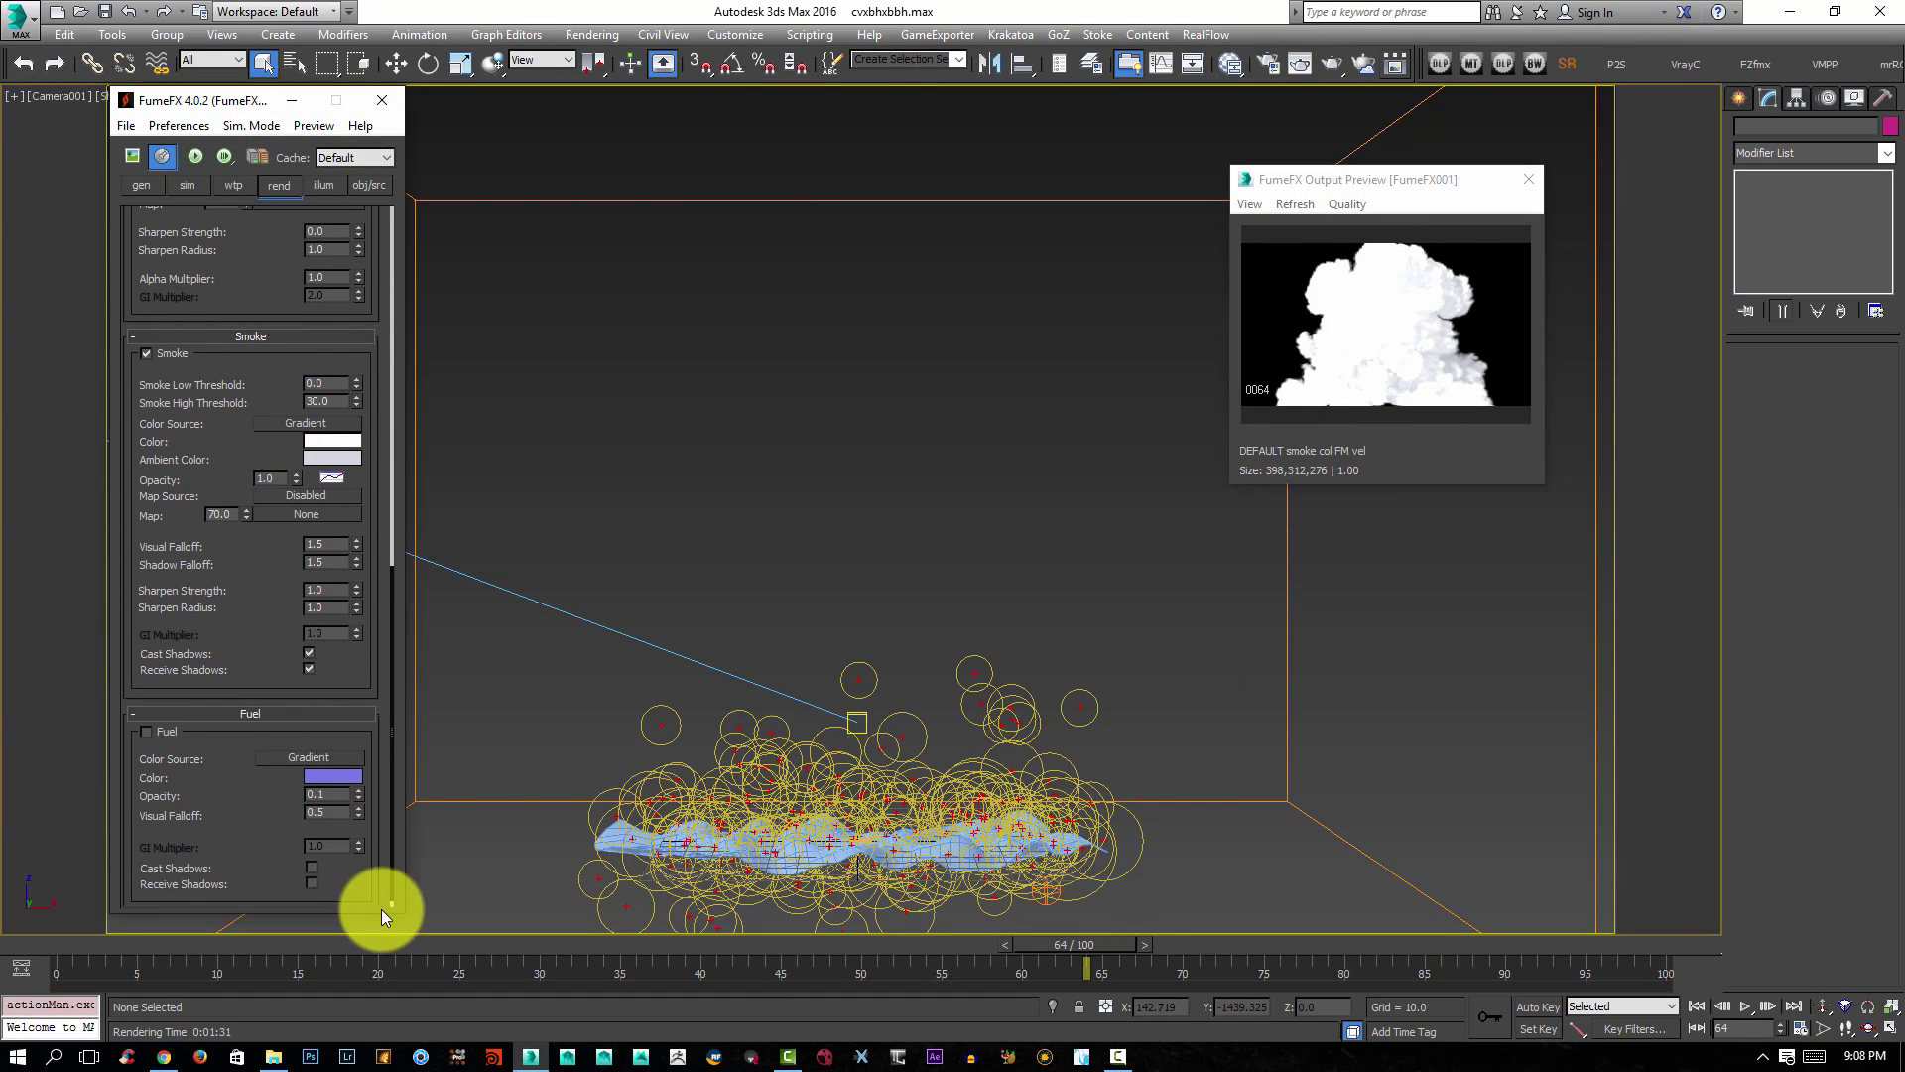
pyautogui.doubleClick(326, 562)
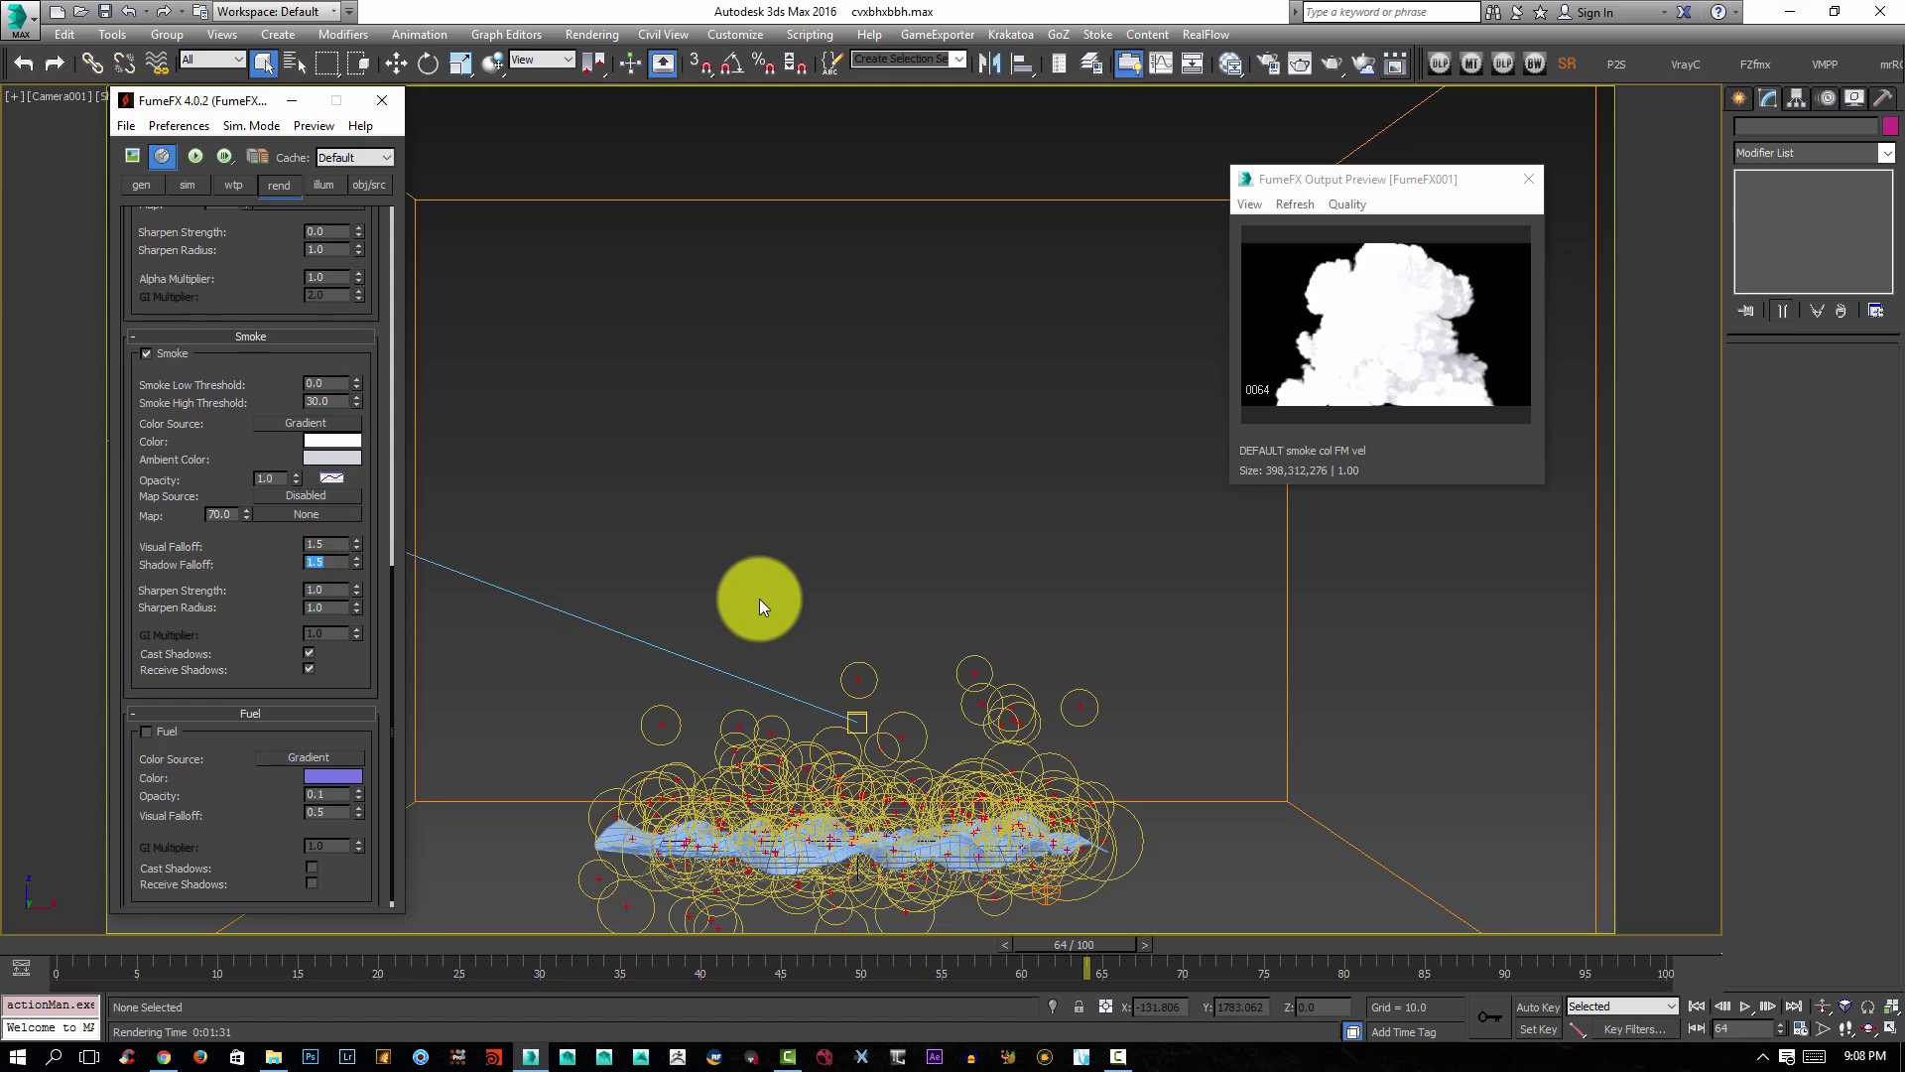
pyautogui.write('2')
pyautogui.press('Return')
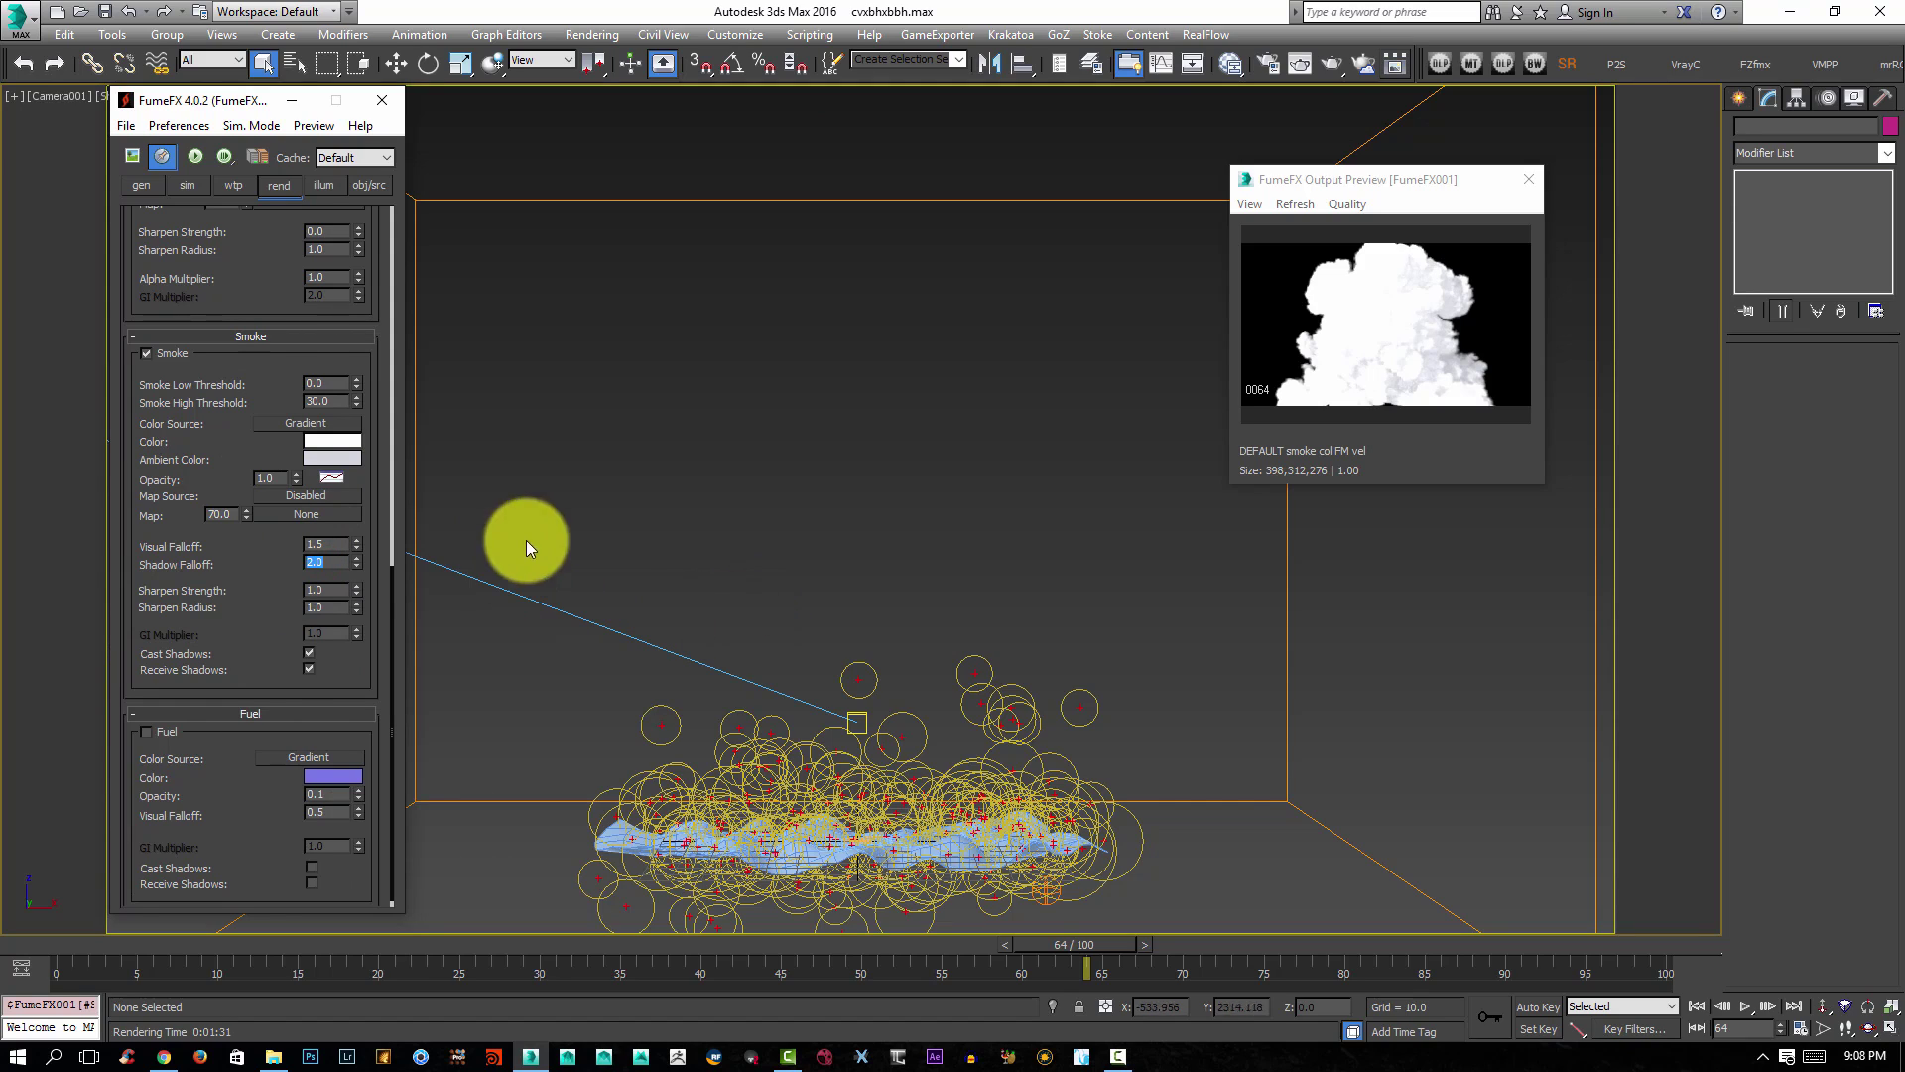
pyautogui.write('3')
pyautogui.press('Return')
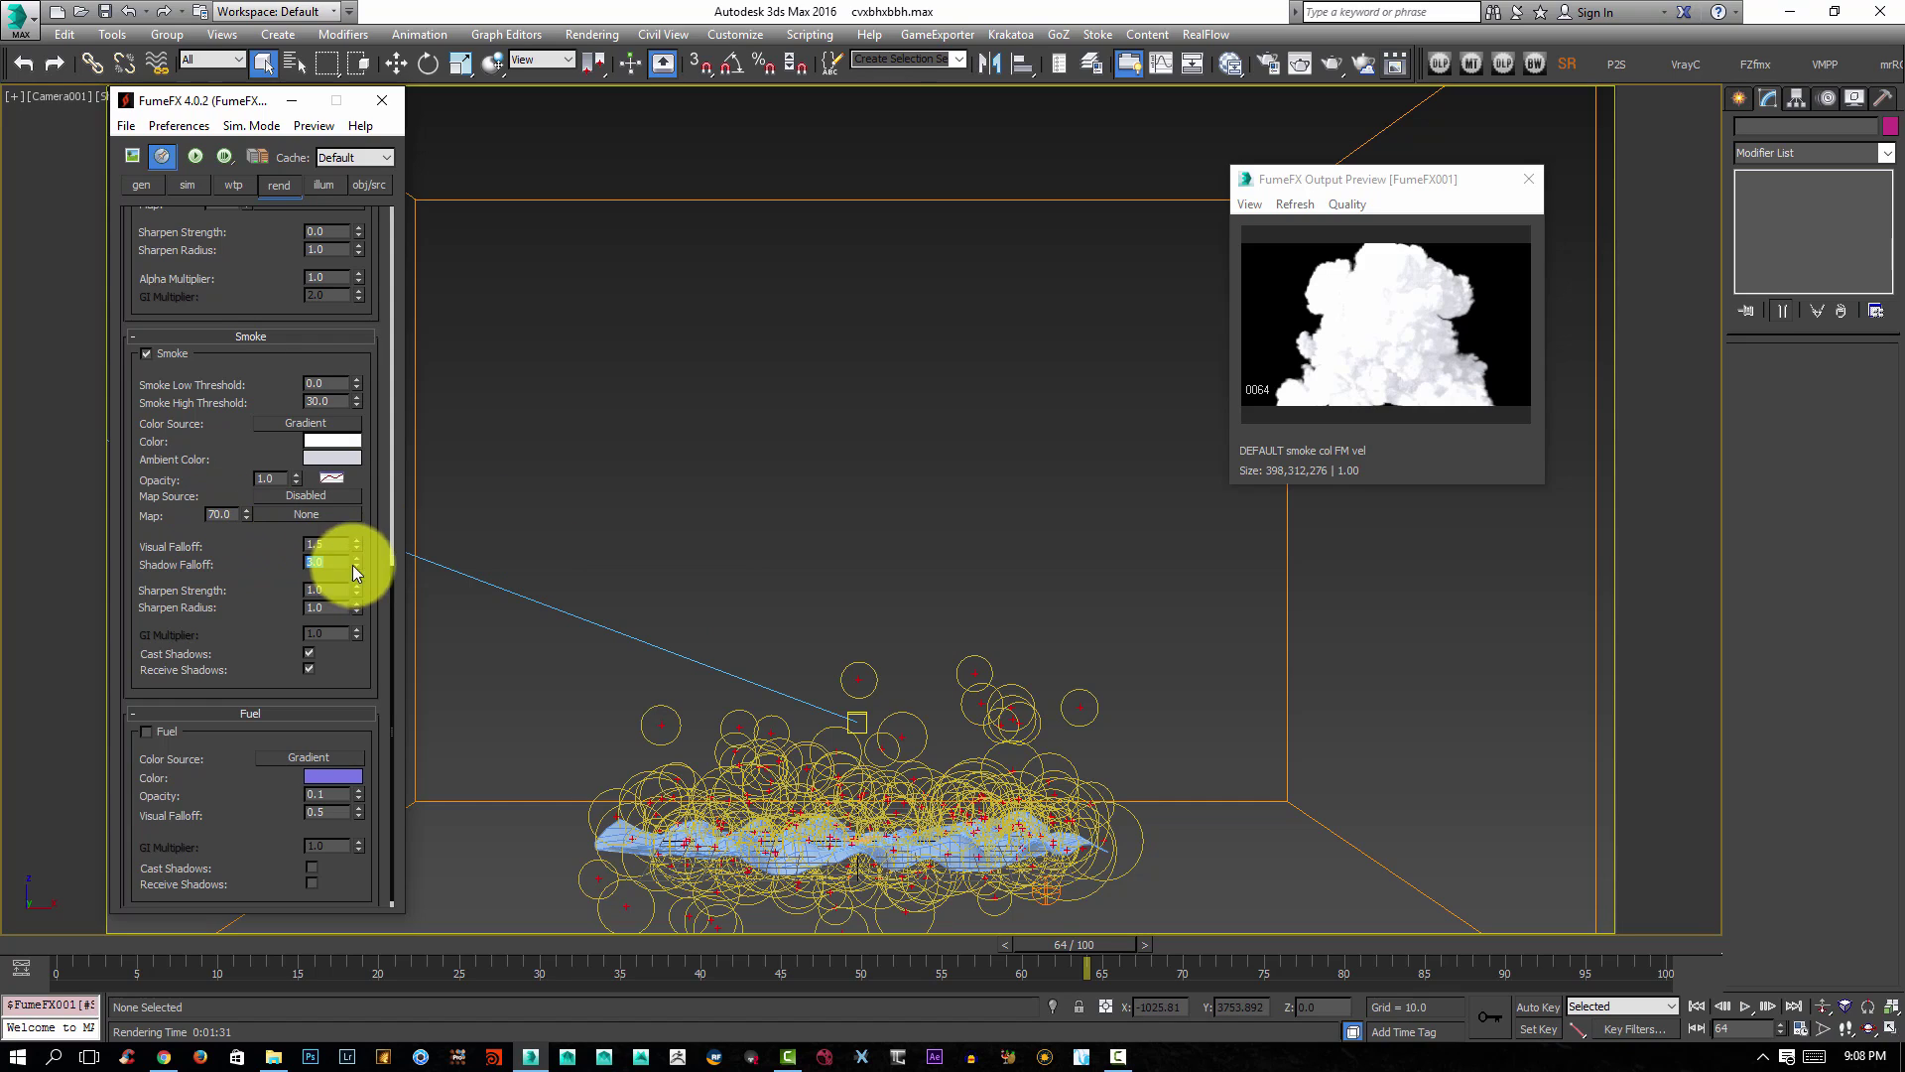
pyautogui.click(337, 544)
pyautogui.write('2')
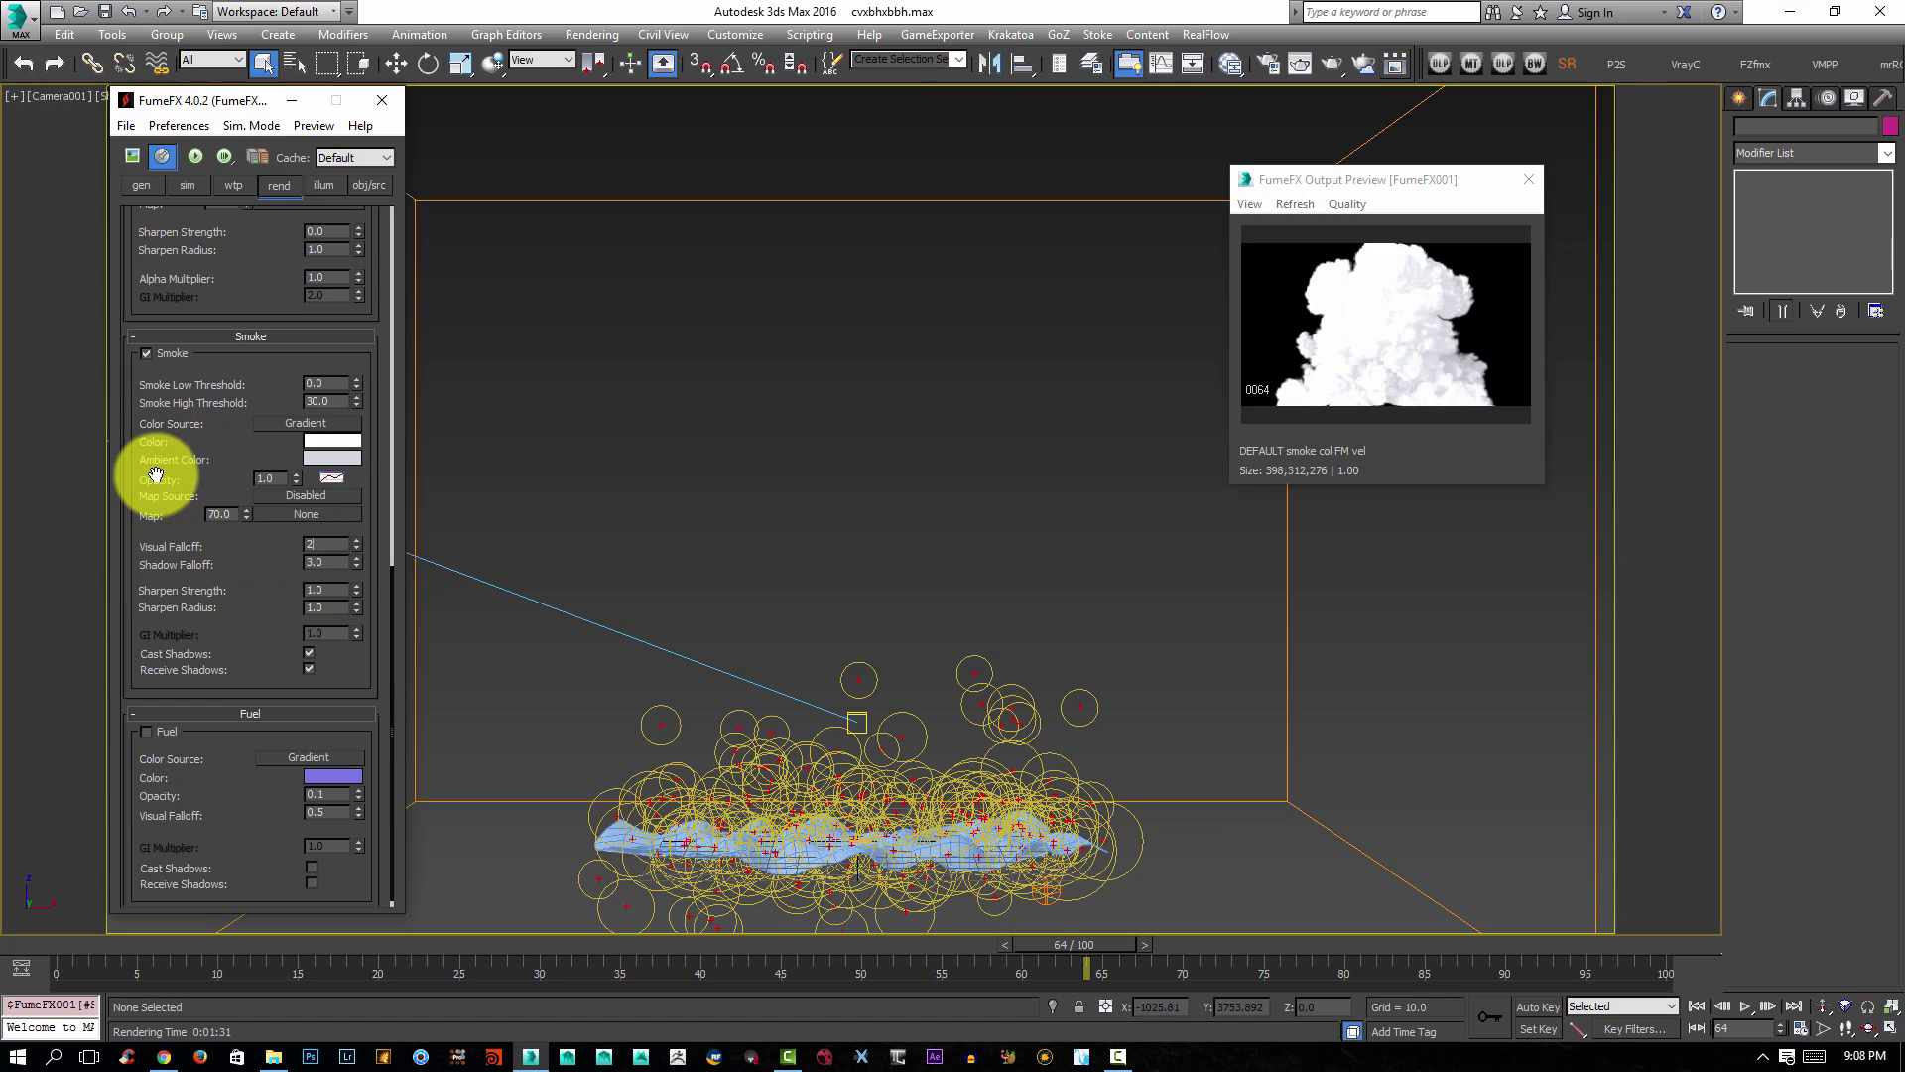
pyautogui.press('Return')
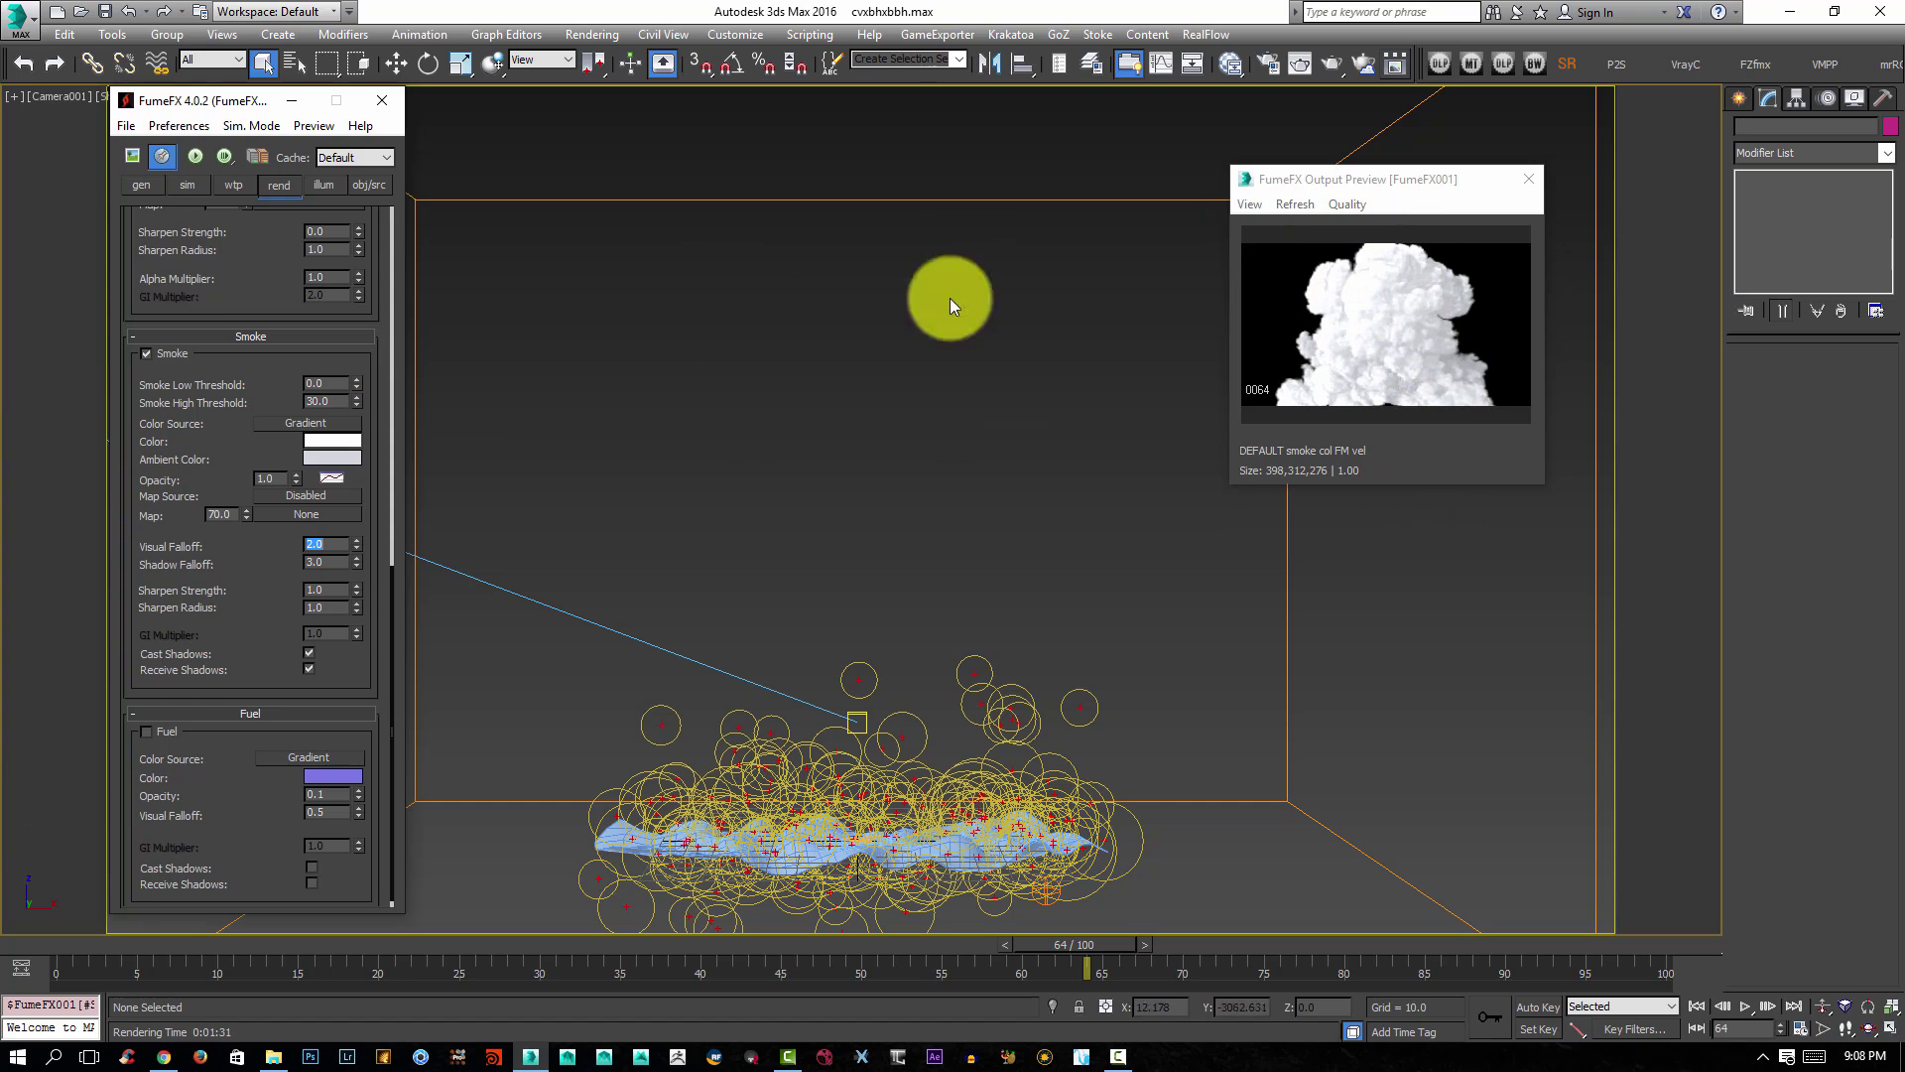
# Try a Multiple Scattering Smoke Strength of 1, settle on 0.3, and test-render the camera view.
pyautogui.click(320, 186)
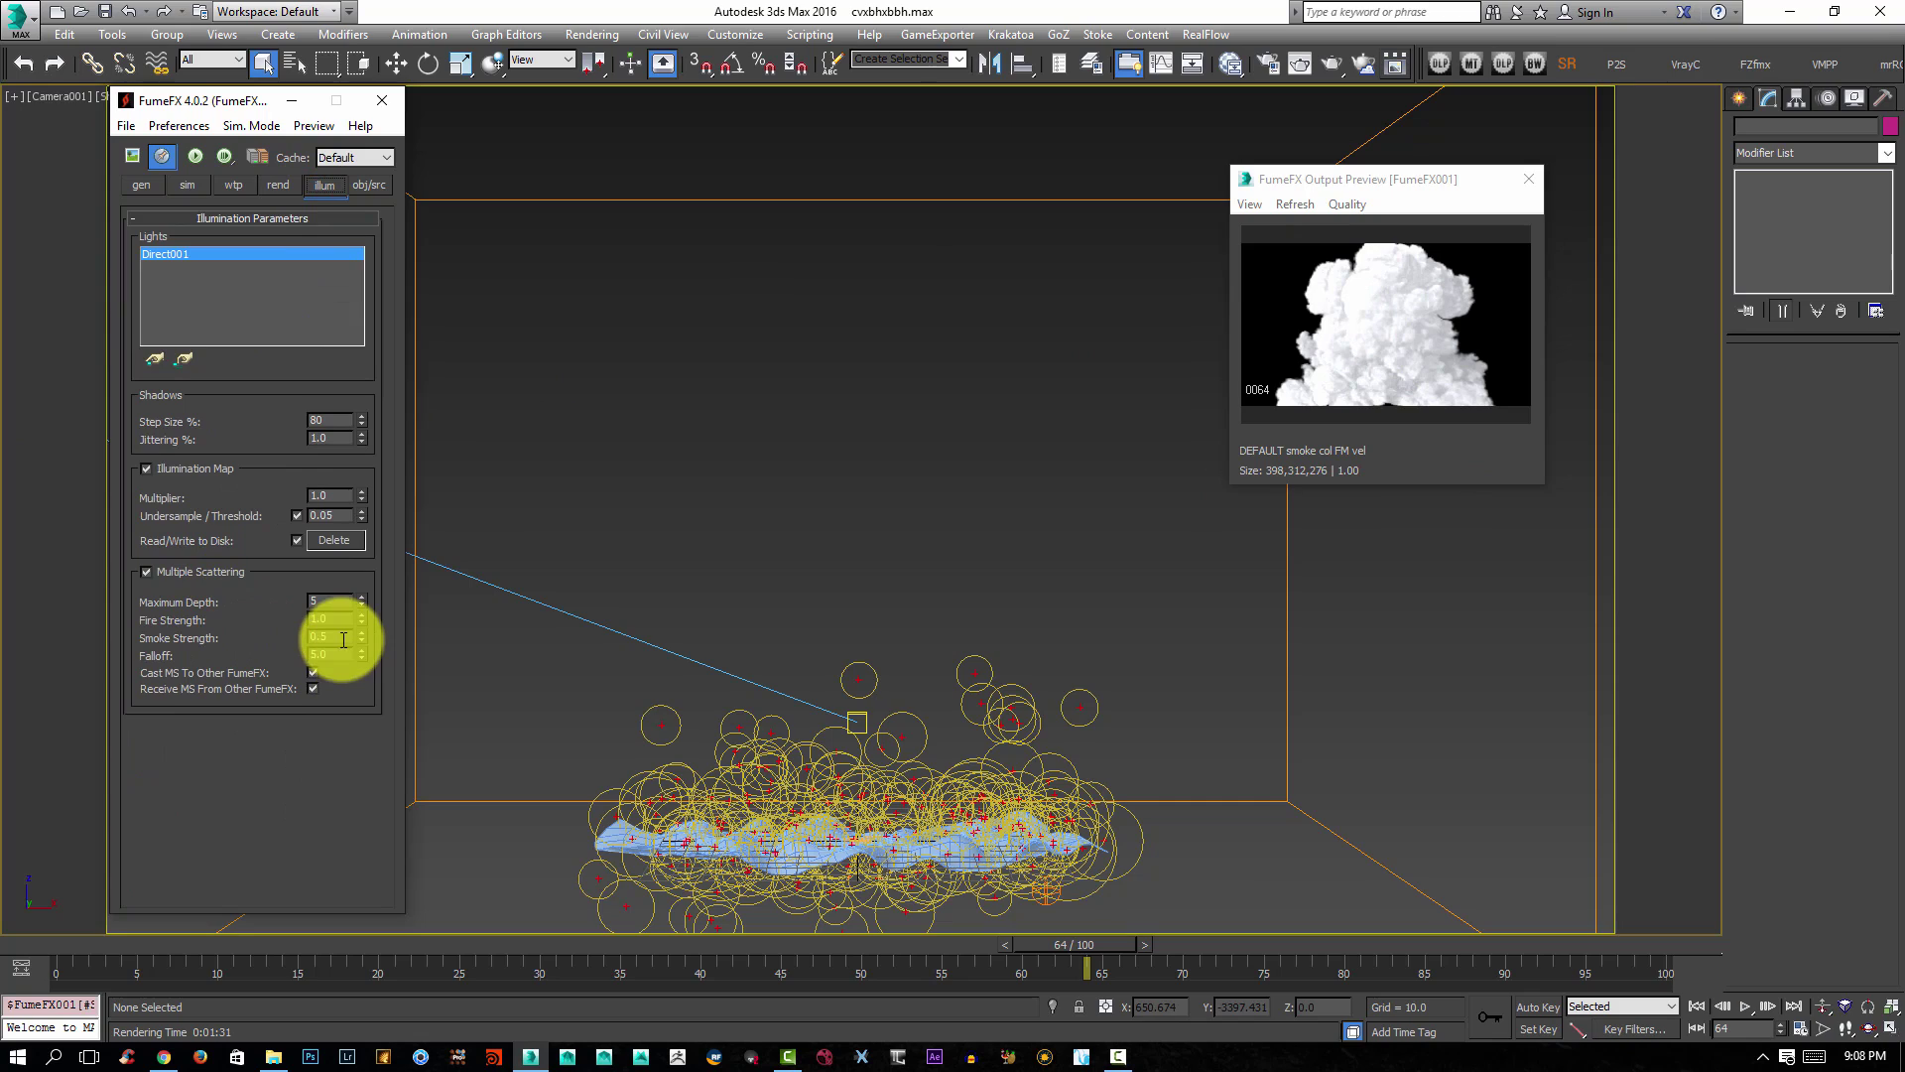
pyautogui.write('1')
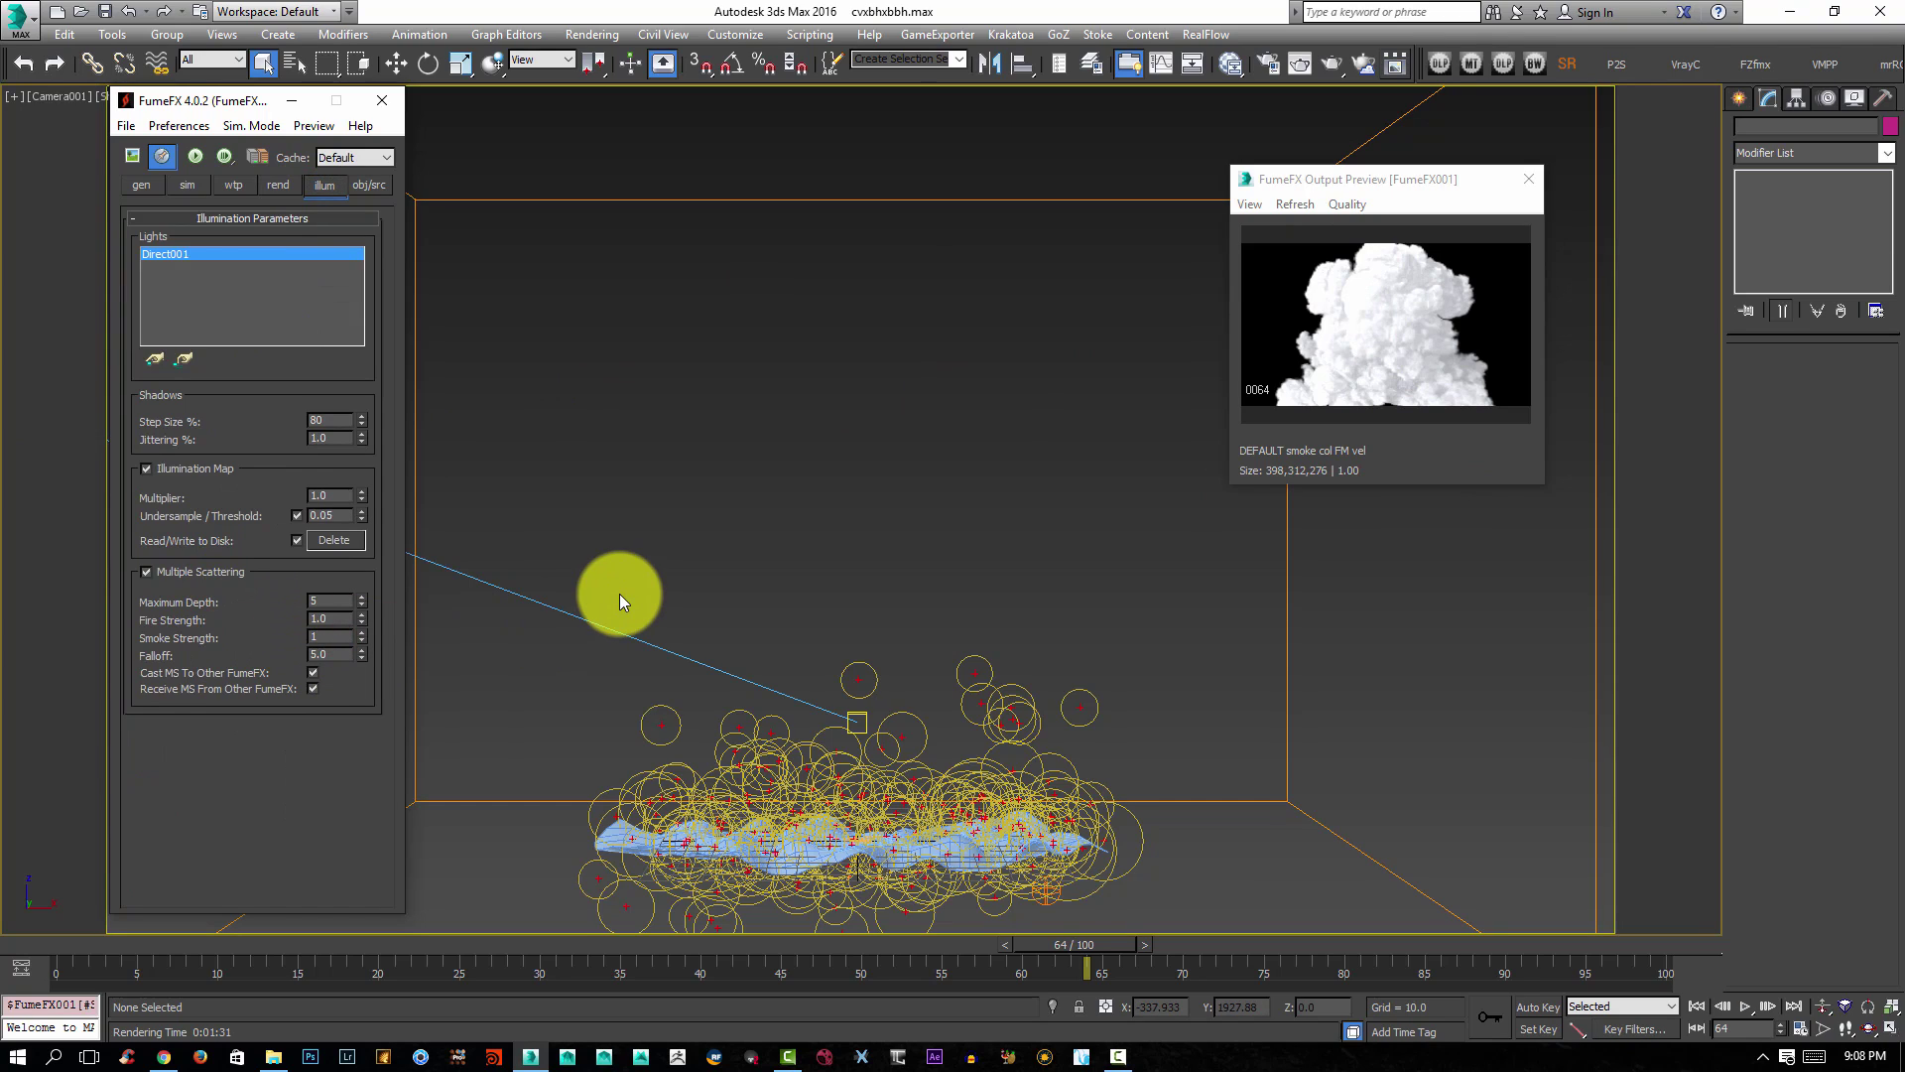
pyautogui.press('Return')
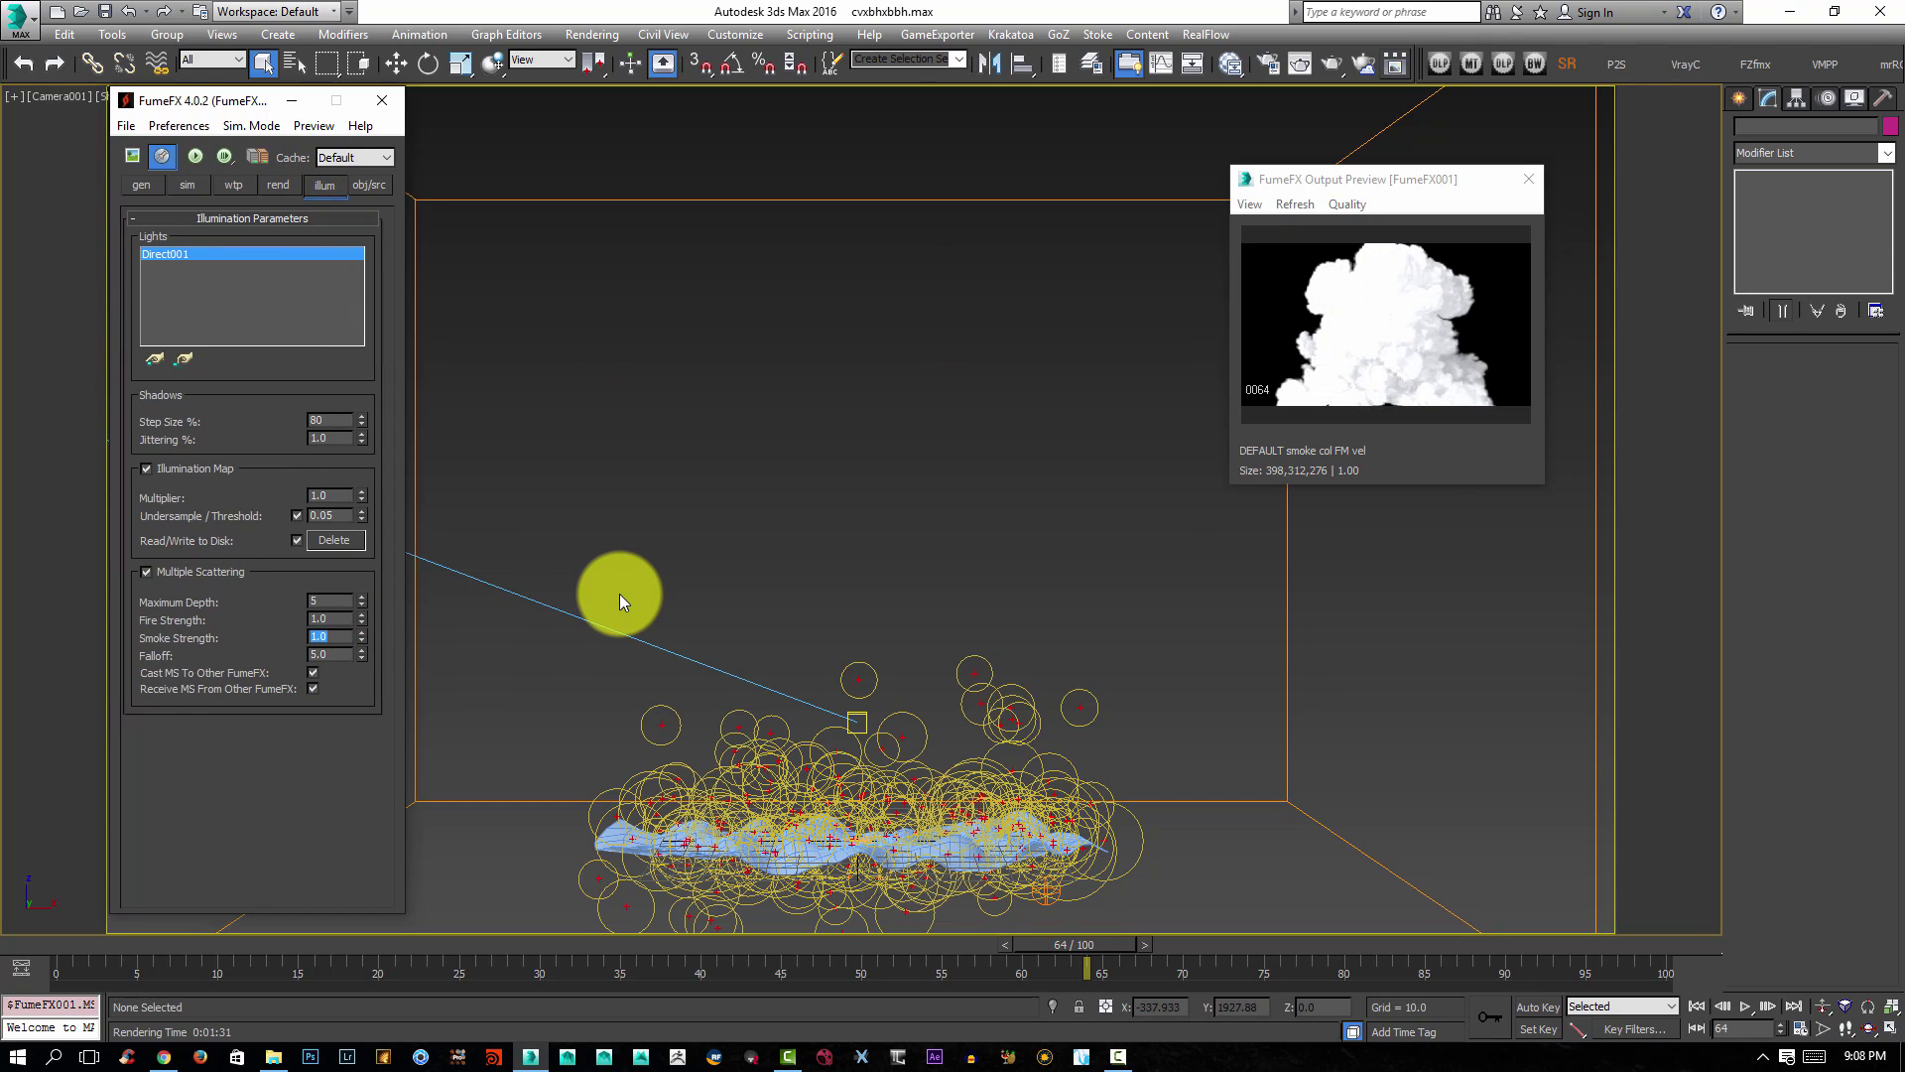
pyautogui.write('0.3')
pyautogui.press('Return')
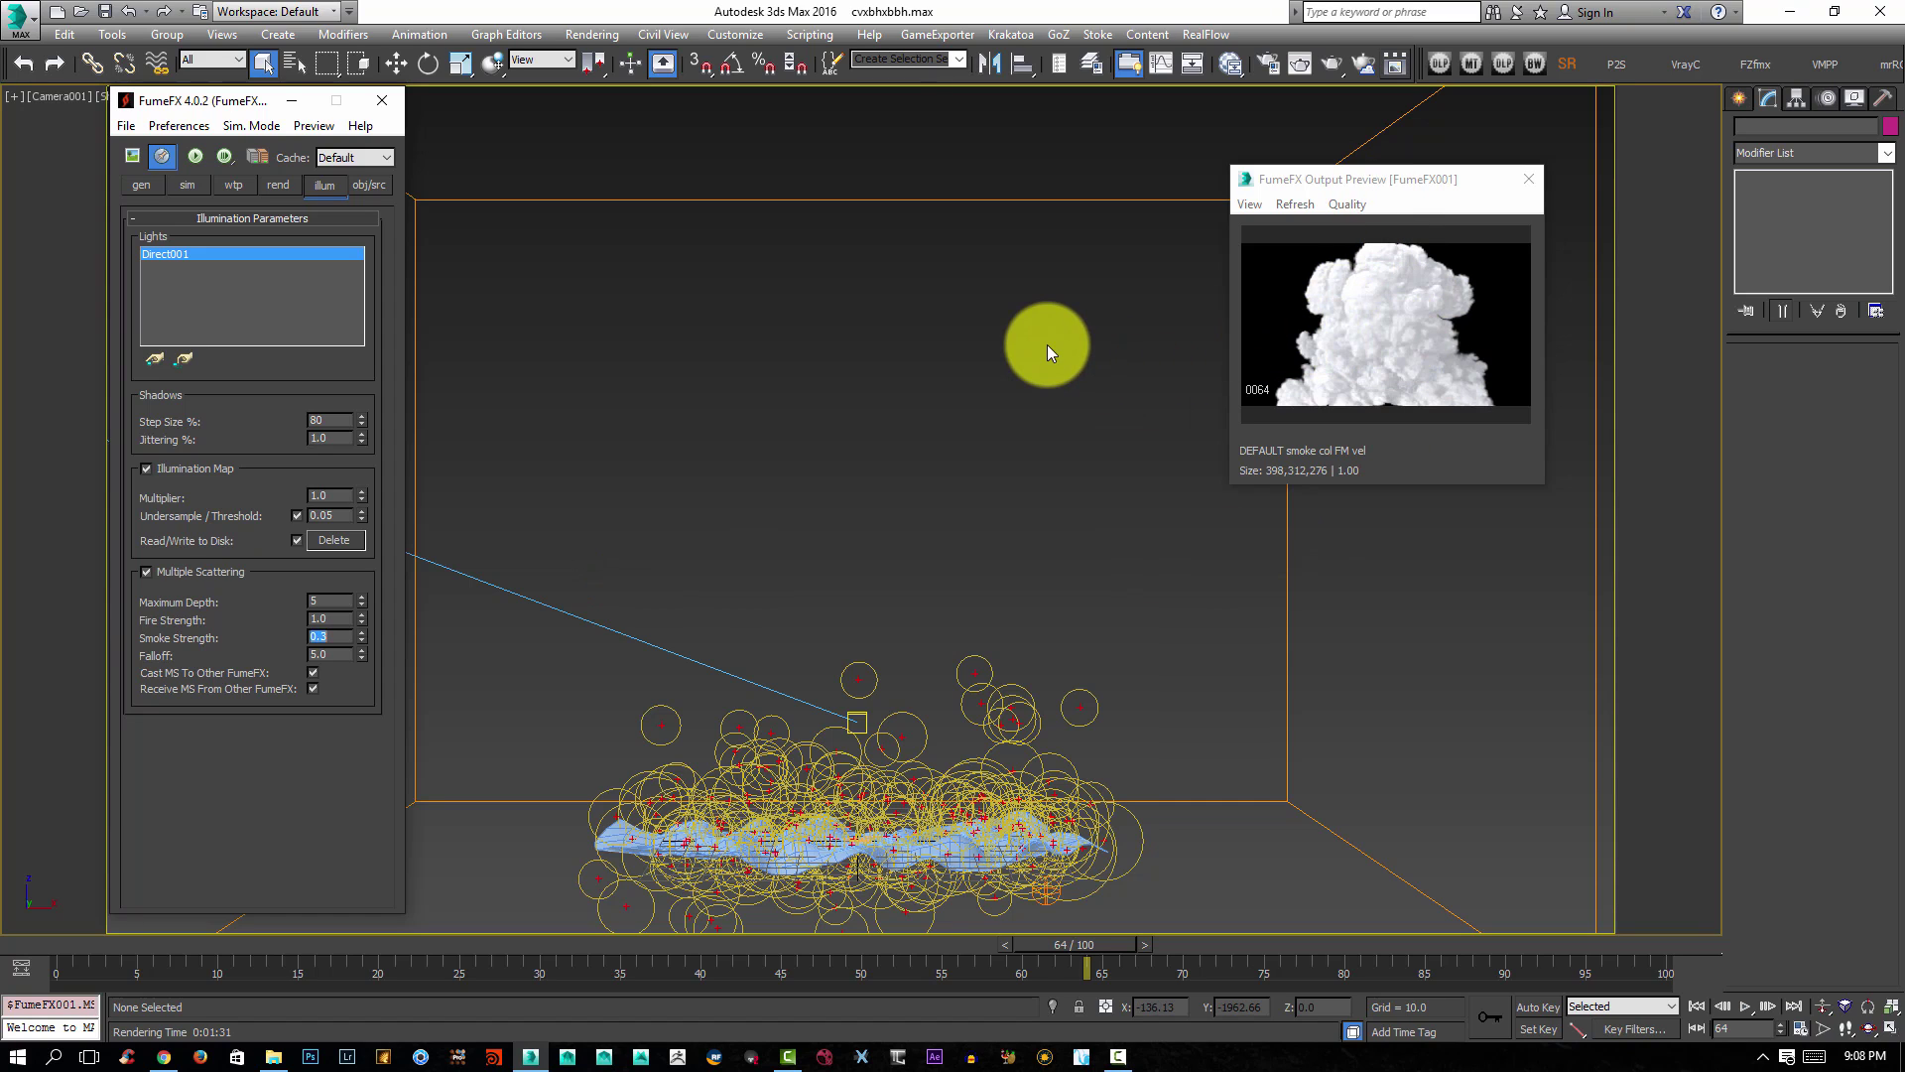
pyautogui.click(1047, 346)
pyautogui.hotkey('shift', 'q')
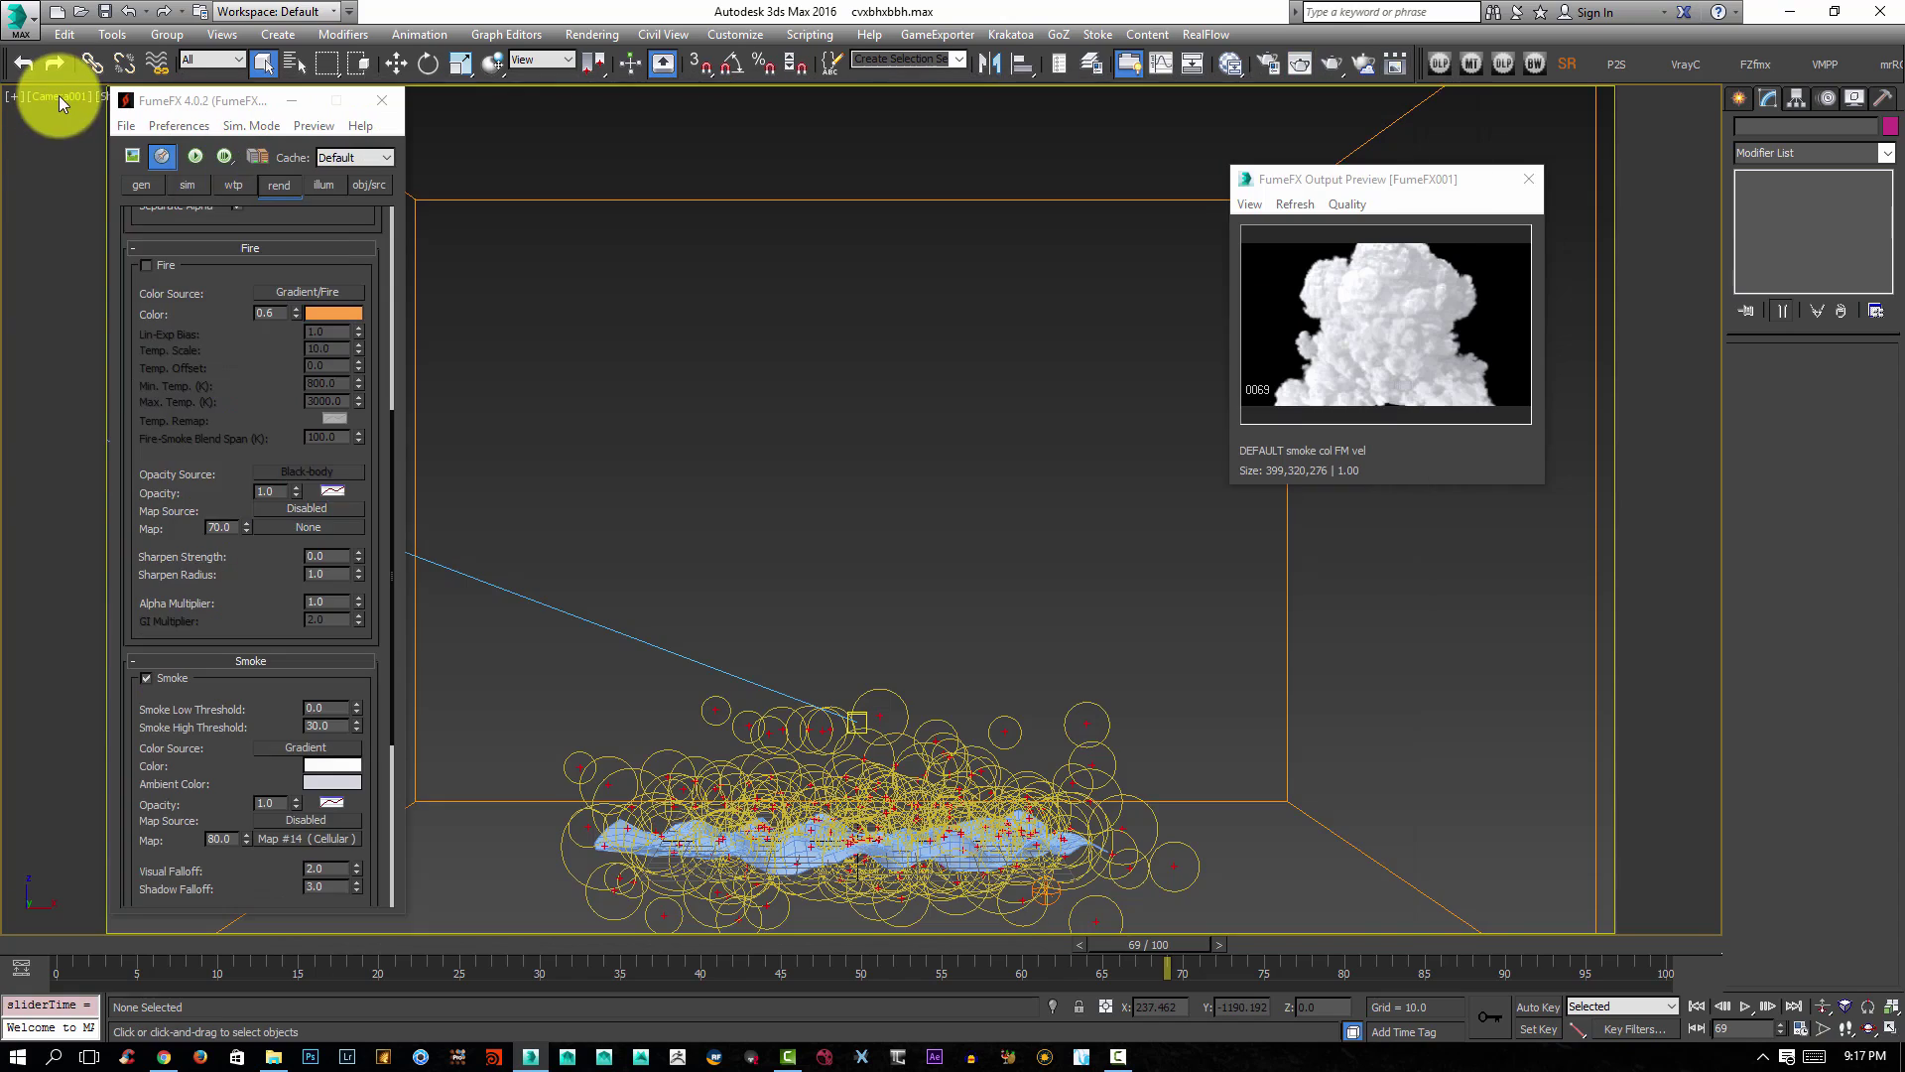
# Select the active view's camera and clear its Move X, Move Z and all Rotate and Scale transform locks.
pyautogui.click(58, 95)
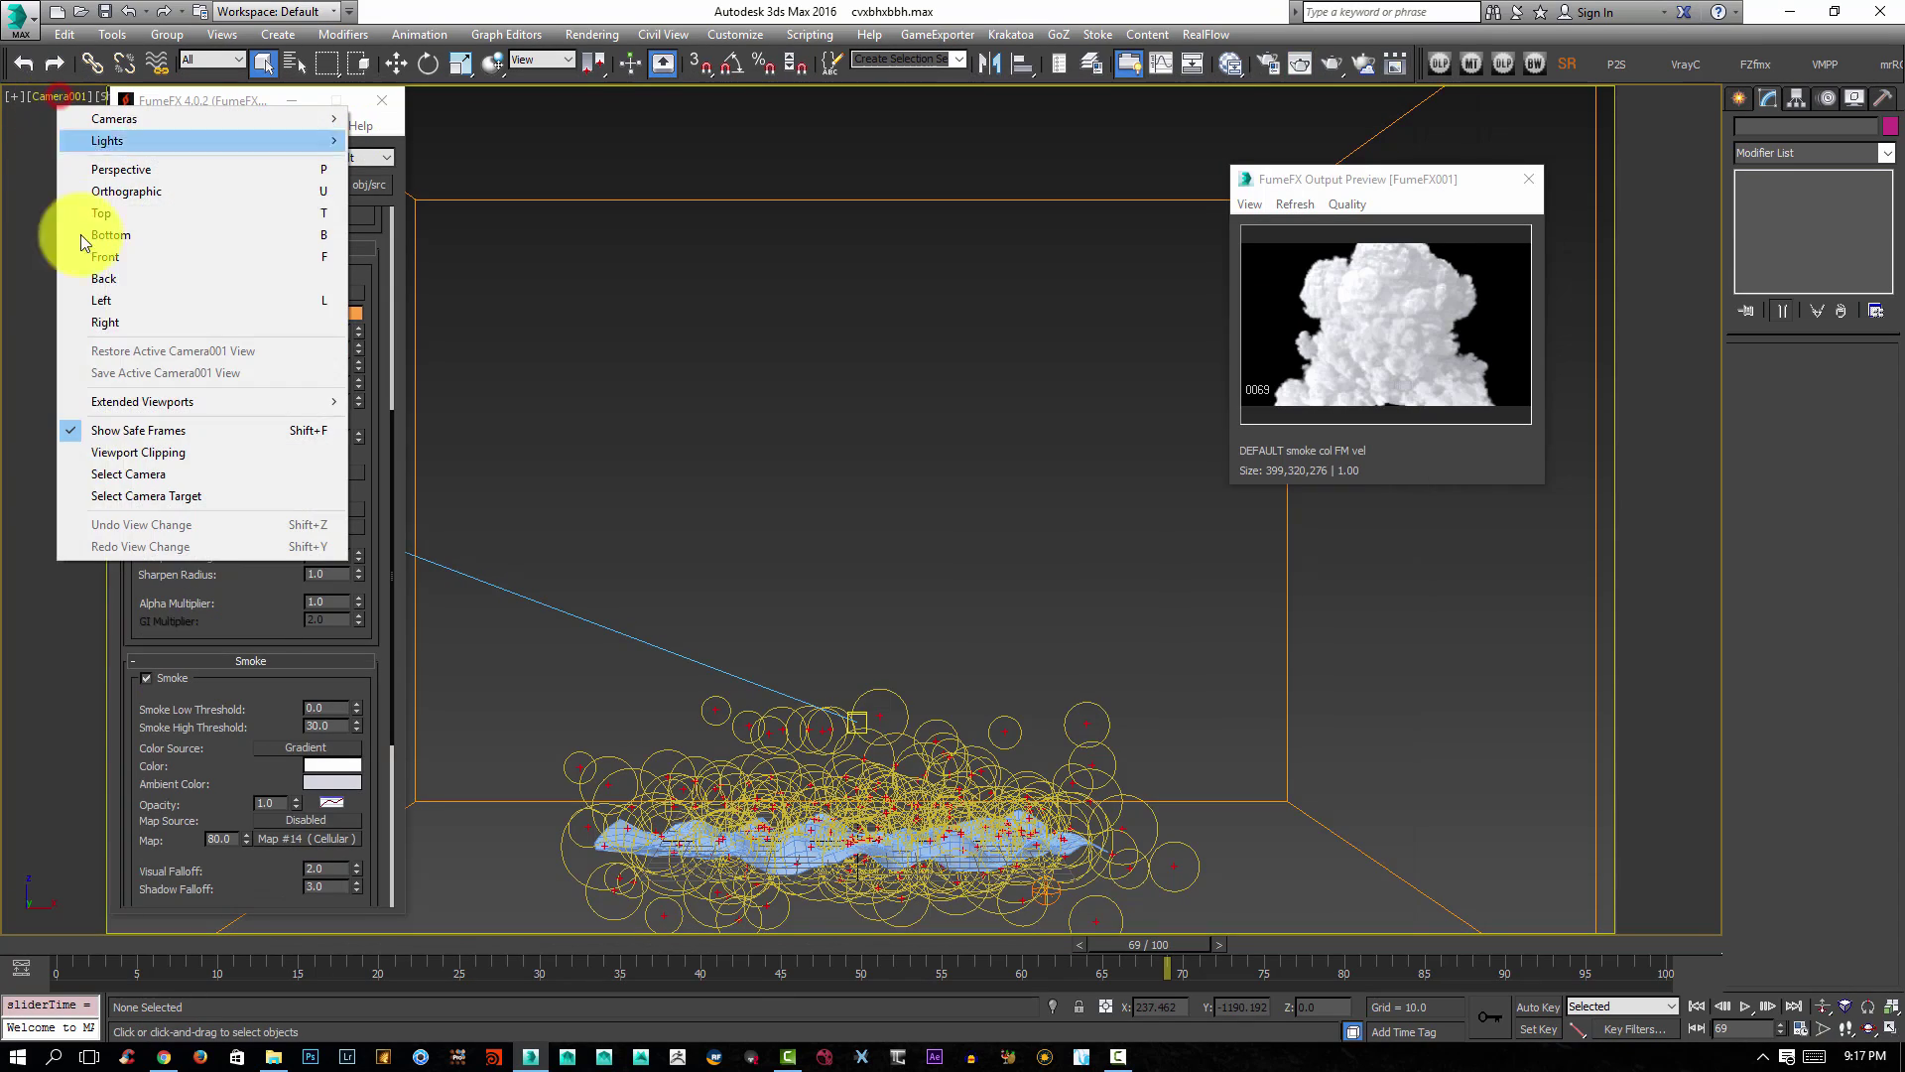
pyautogui.click(117, 480)
pyautogui.click(1827, 98)
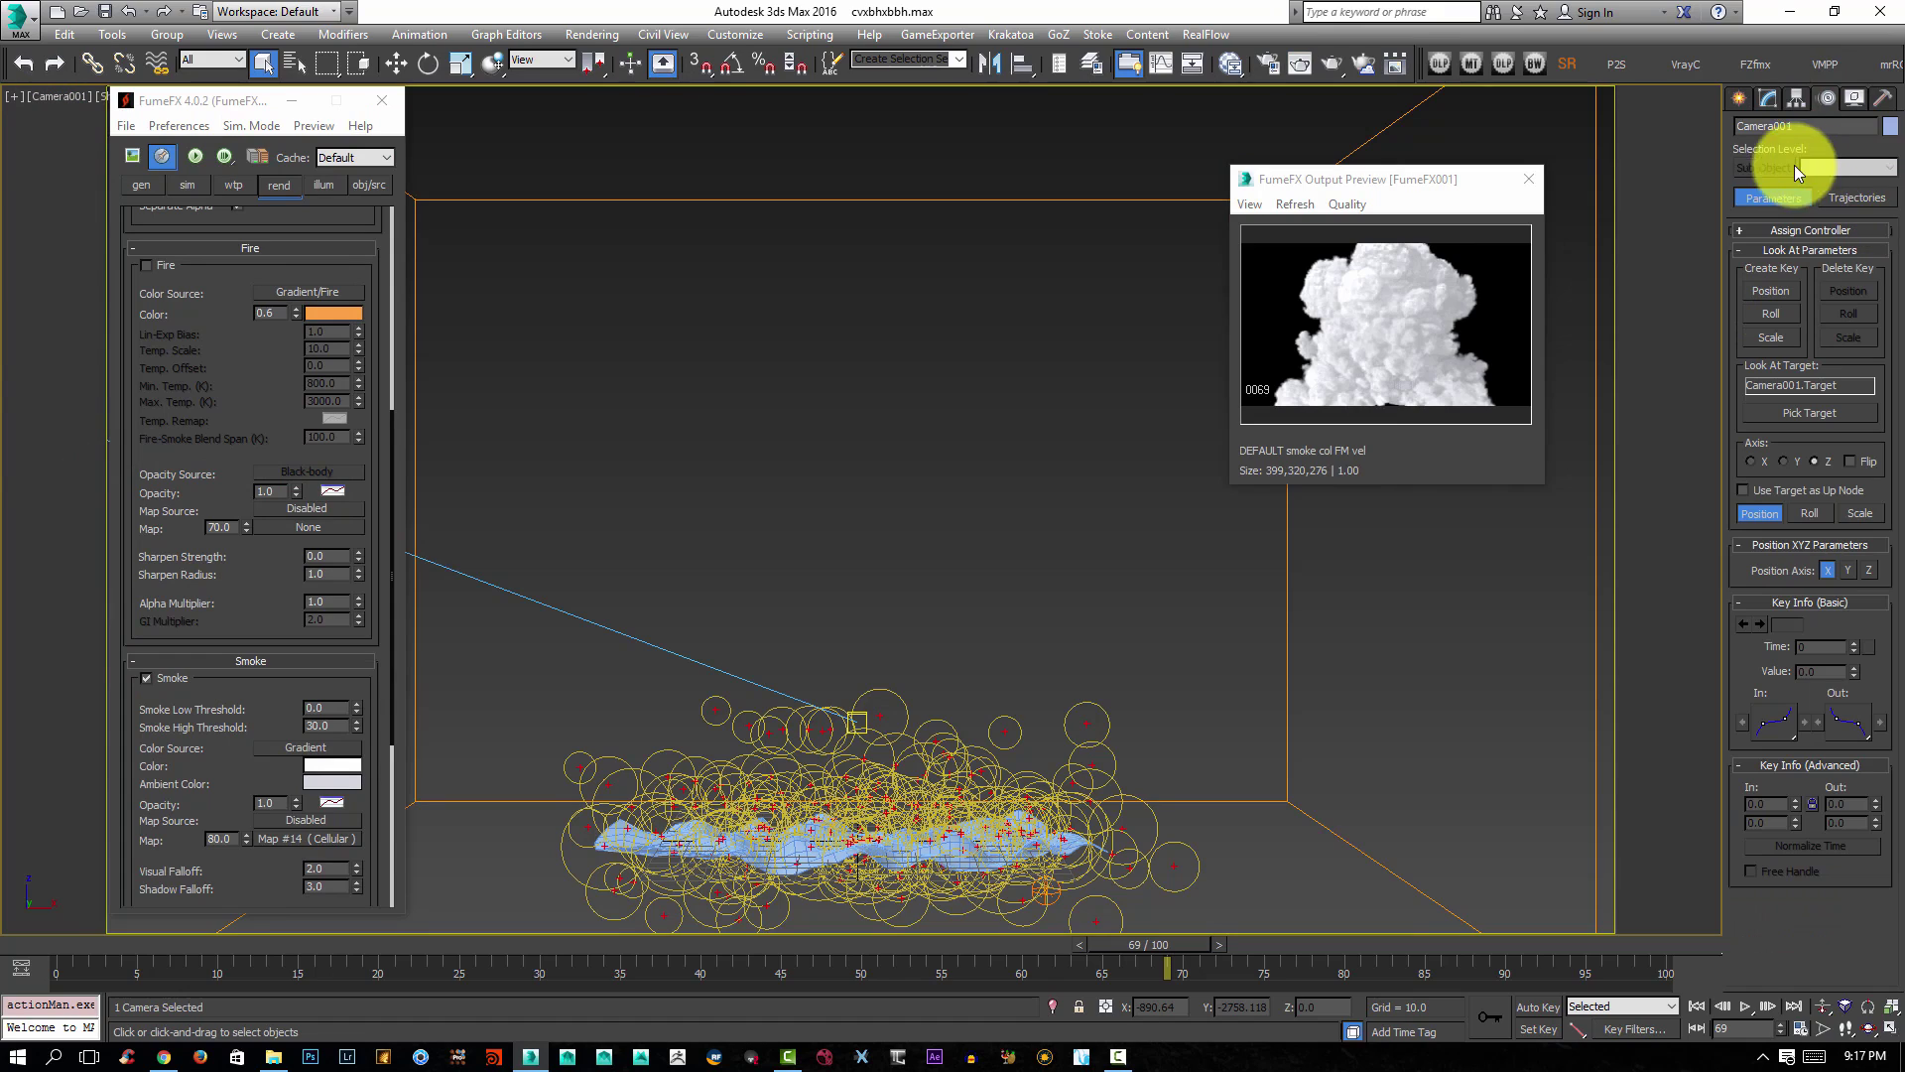
pyautogui.click(1796, 97)
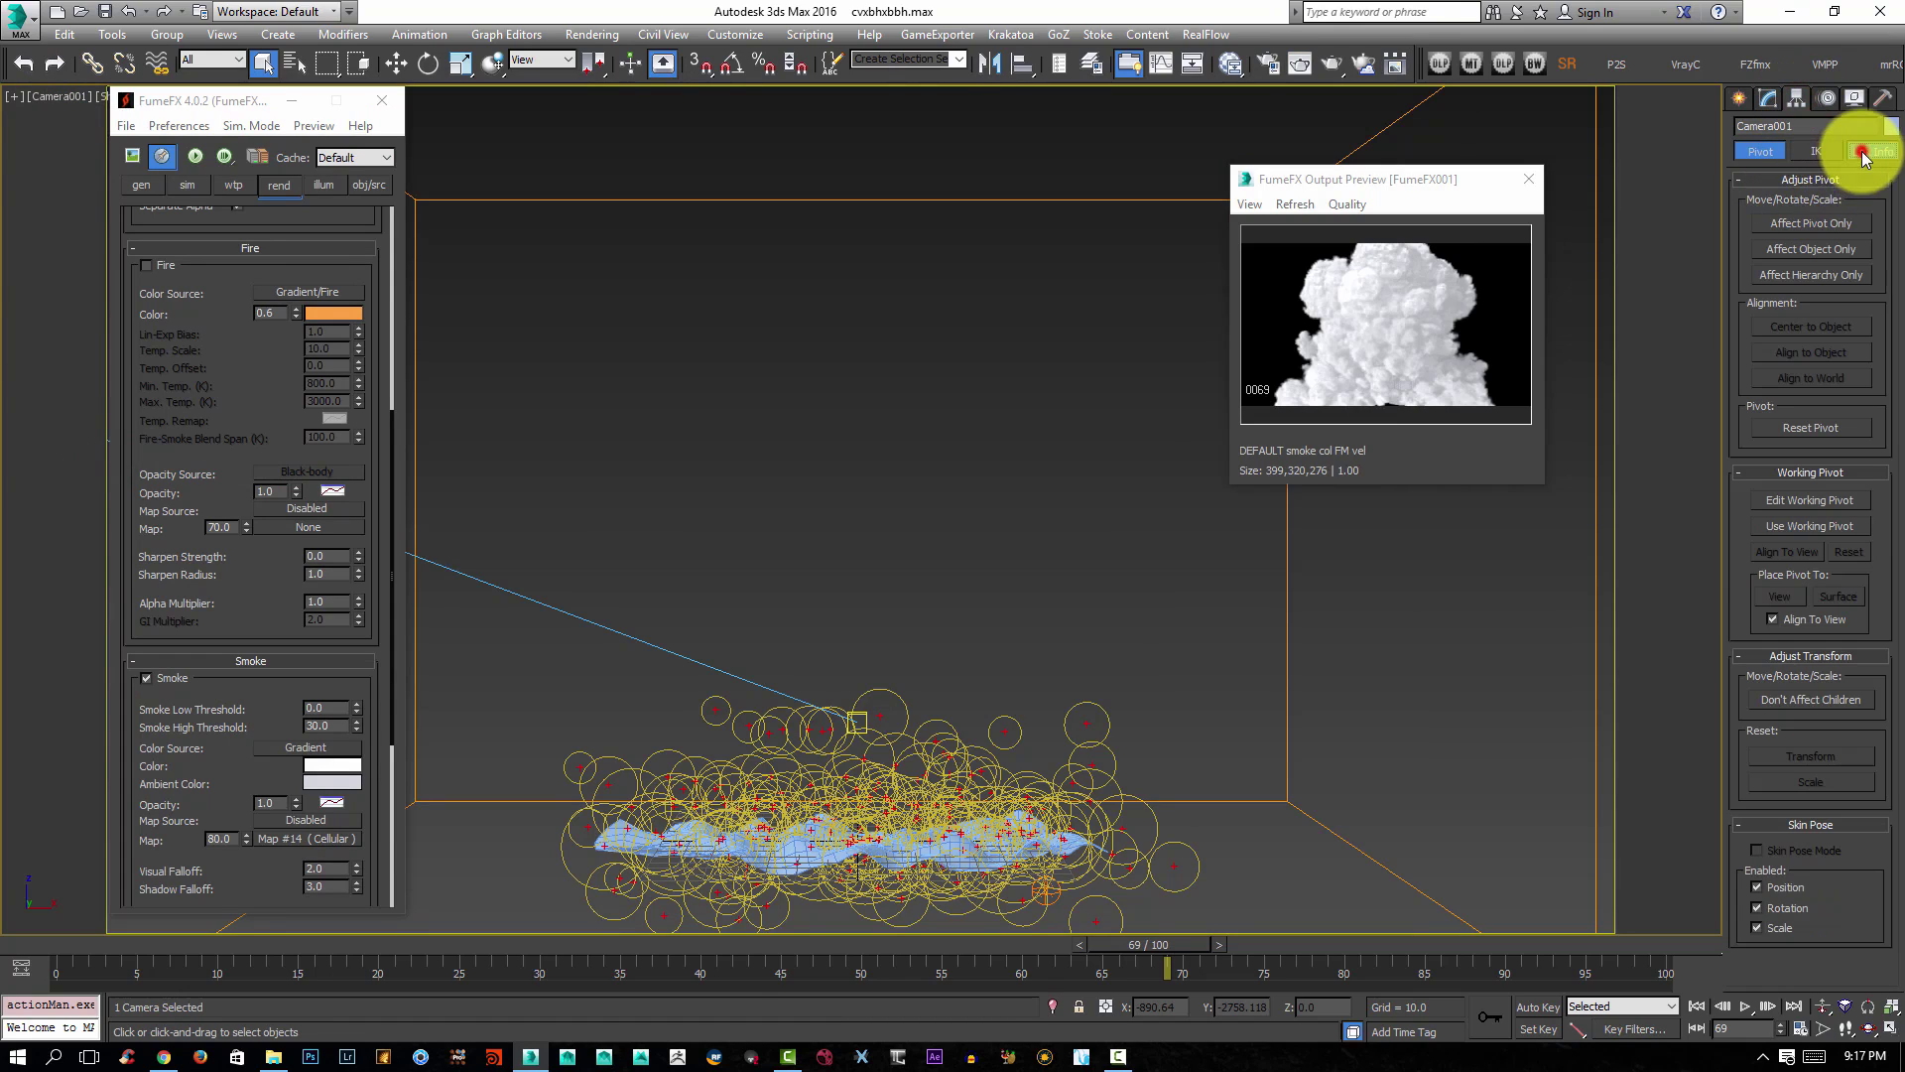
pyautogui.click(1862, 153)
pyautogui.click(1760, 220)
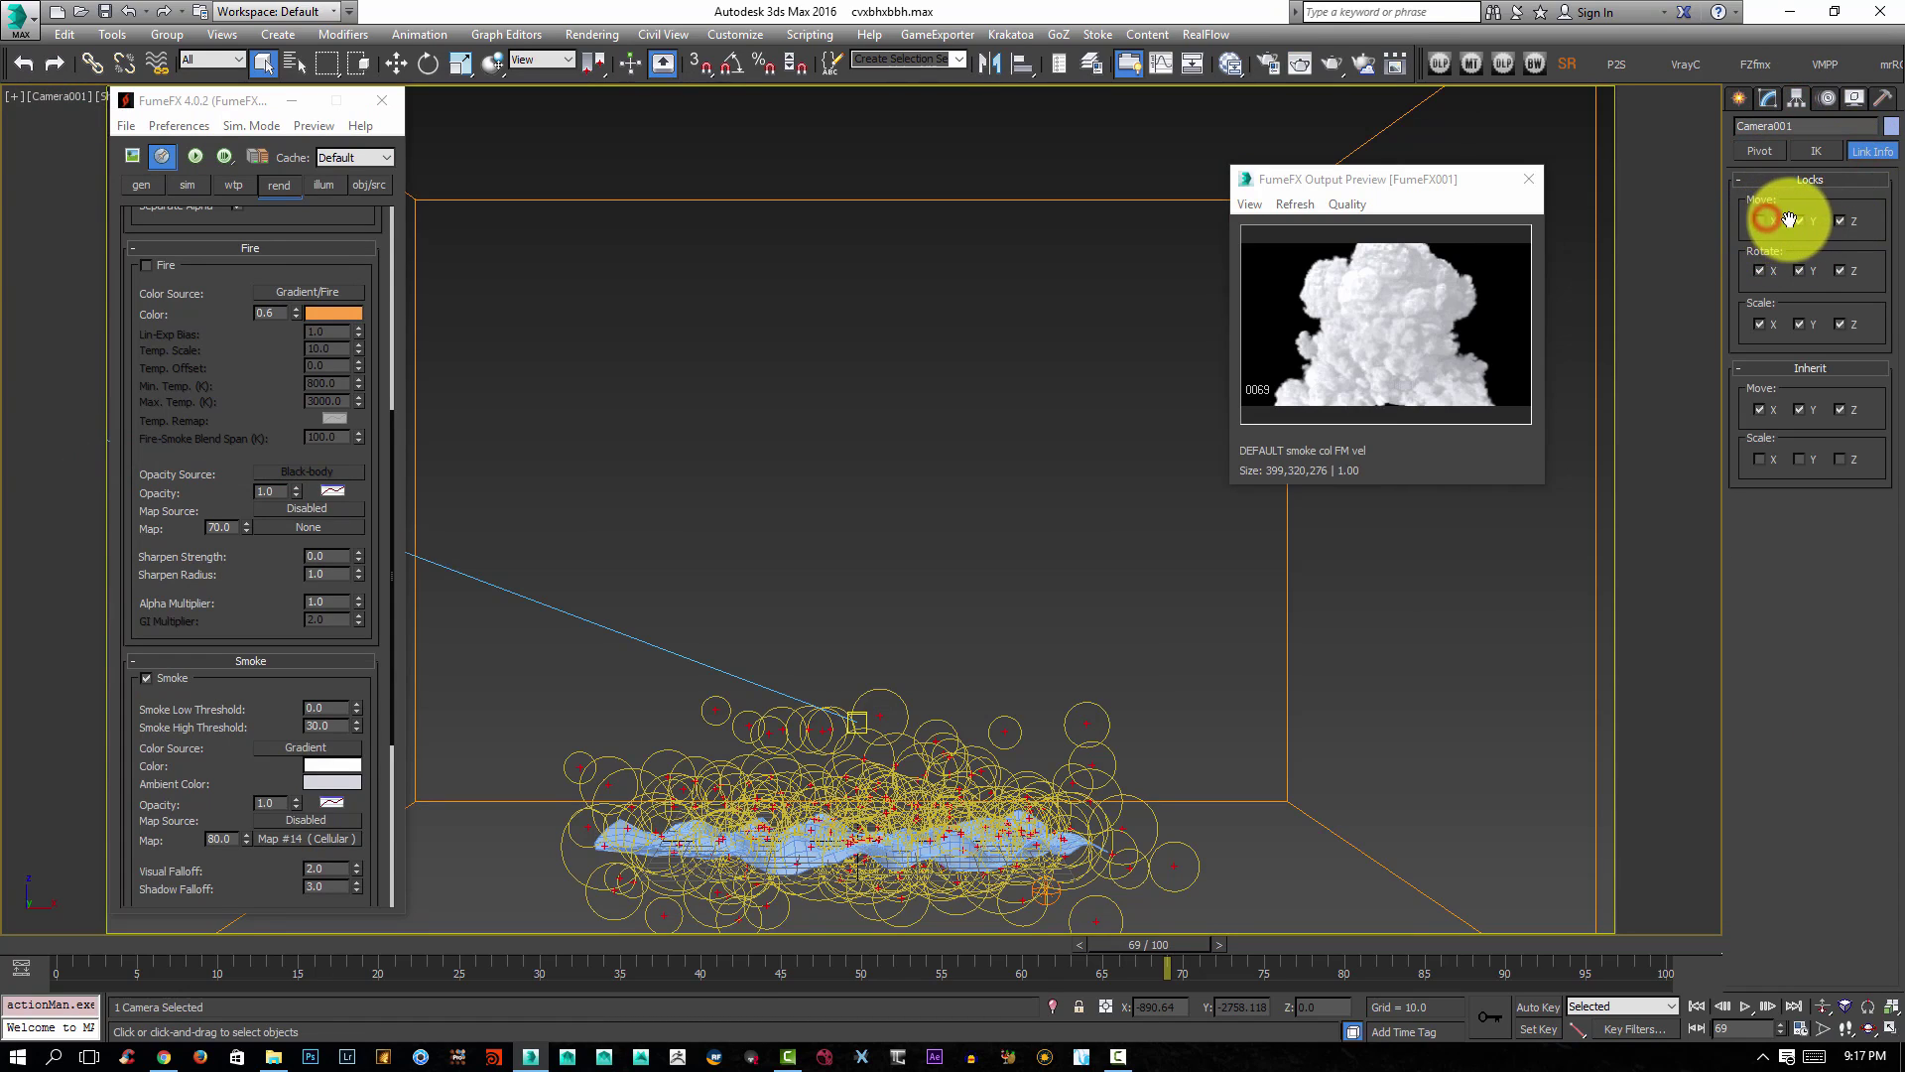
pyautogui.click(1840, 221)
pyautogui.click(1842, 270)
pyautogui.click(1801, 271)
pyautogui.click(1760, 270)
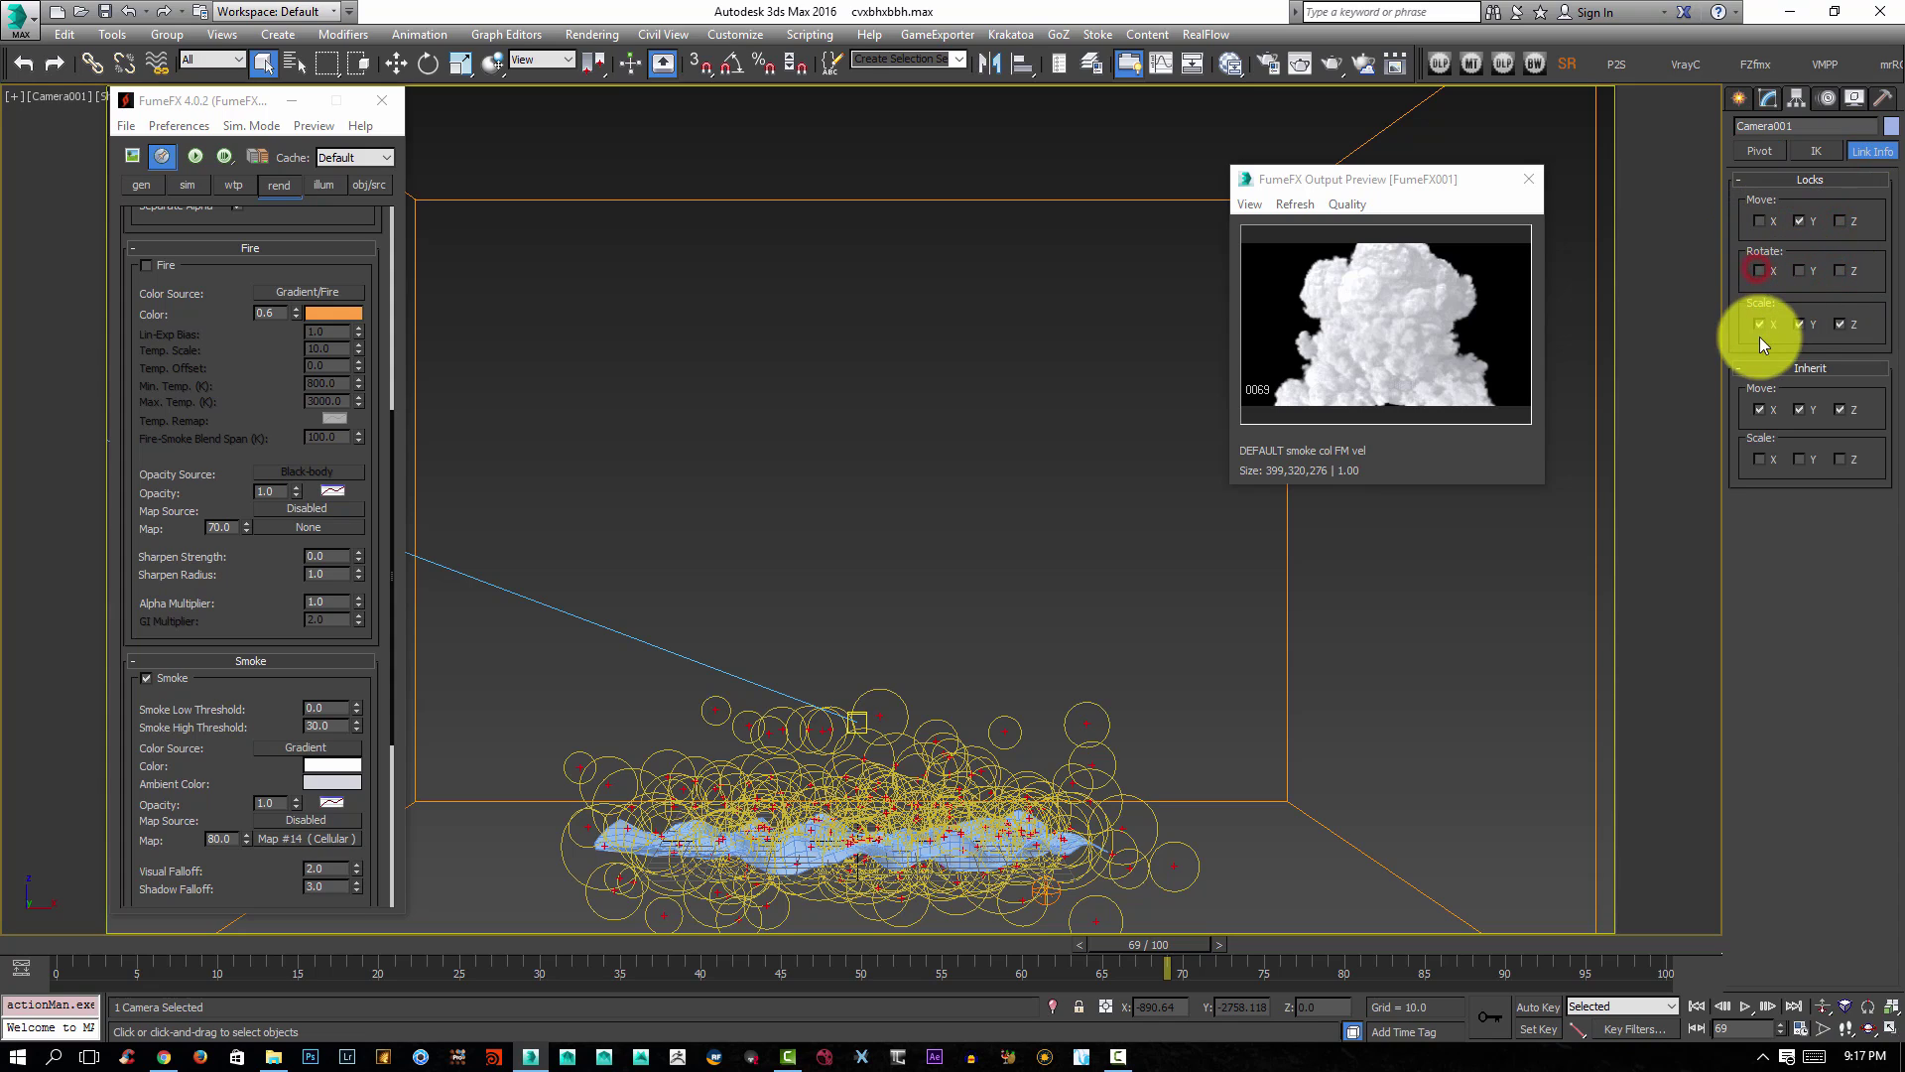
pyautogui.click(1761, 324)
pyautogui.click(1843, 324)
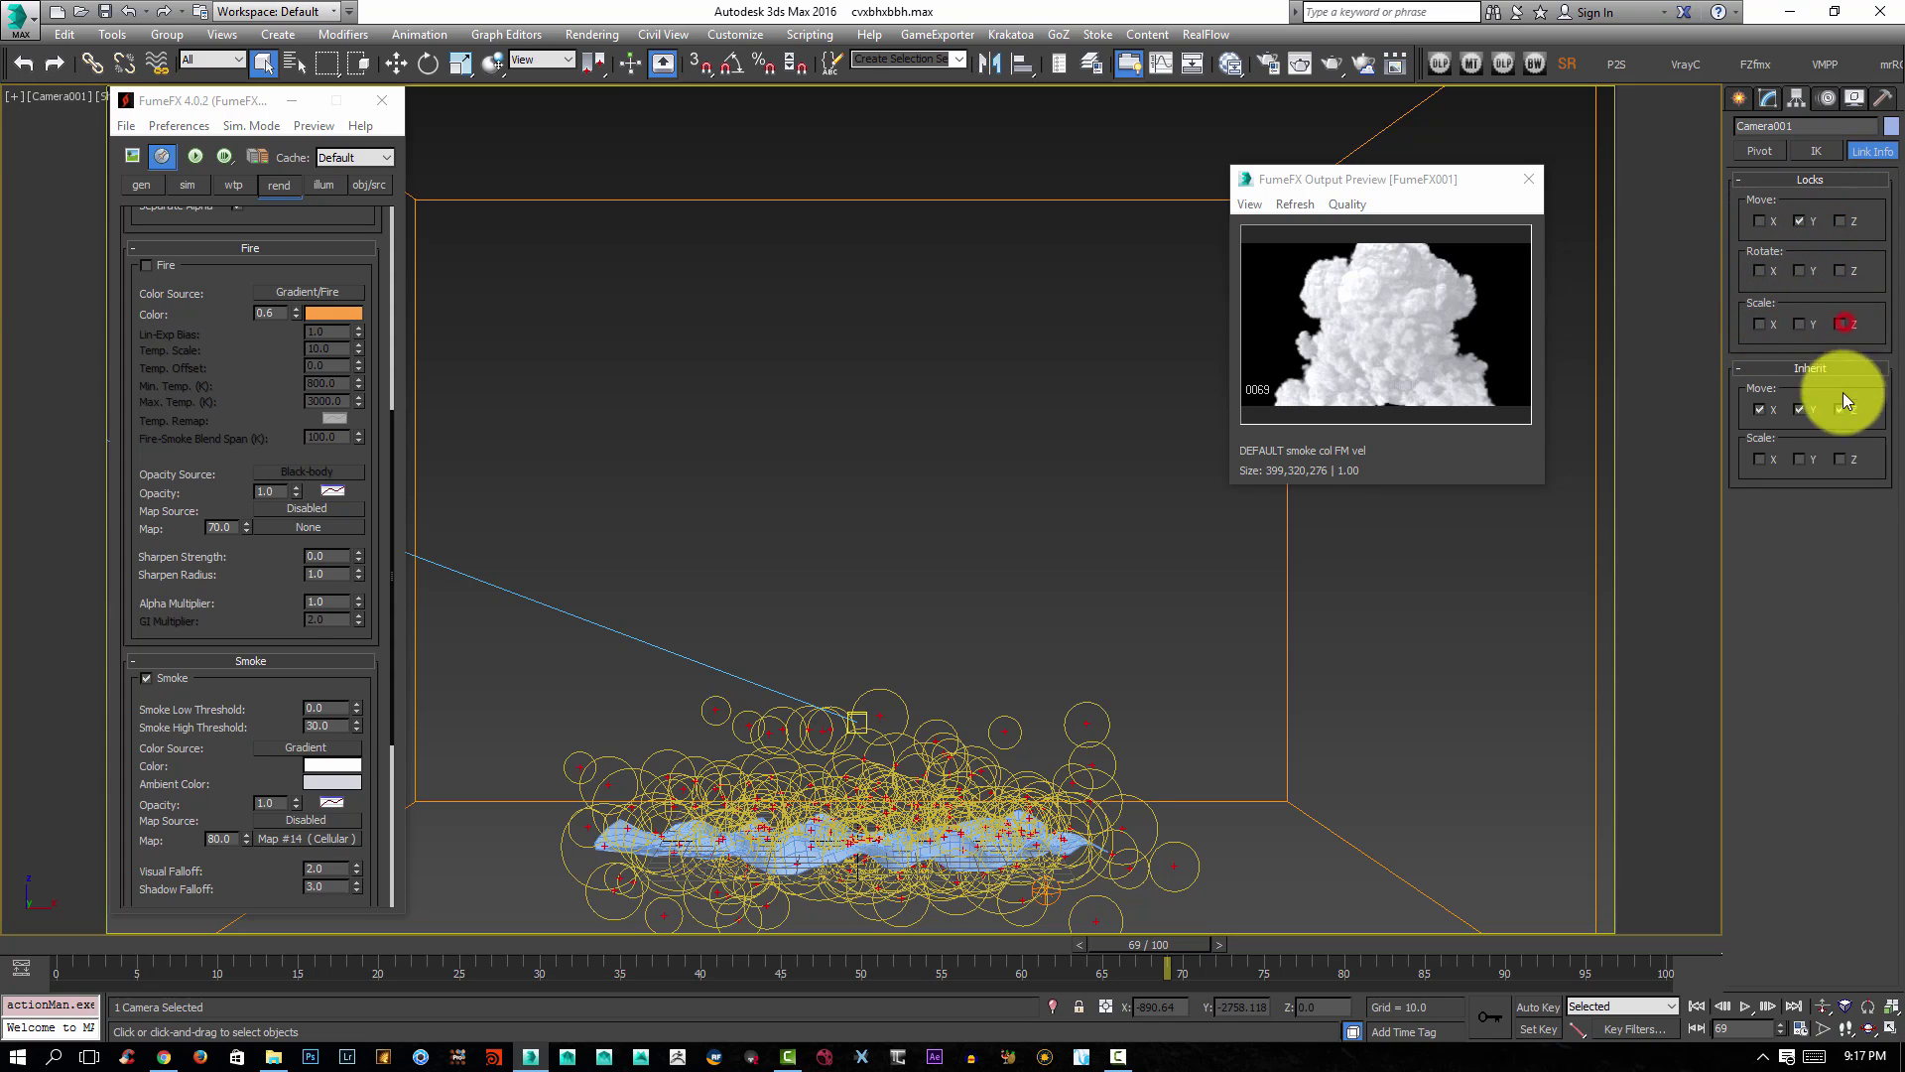
# Clear the camera's inherited Move X and Z, and dolly the camera back from the smoke.
pyautogui.click(1839, 408)
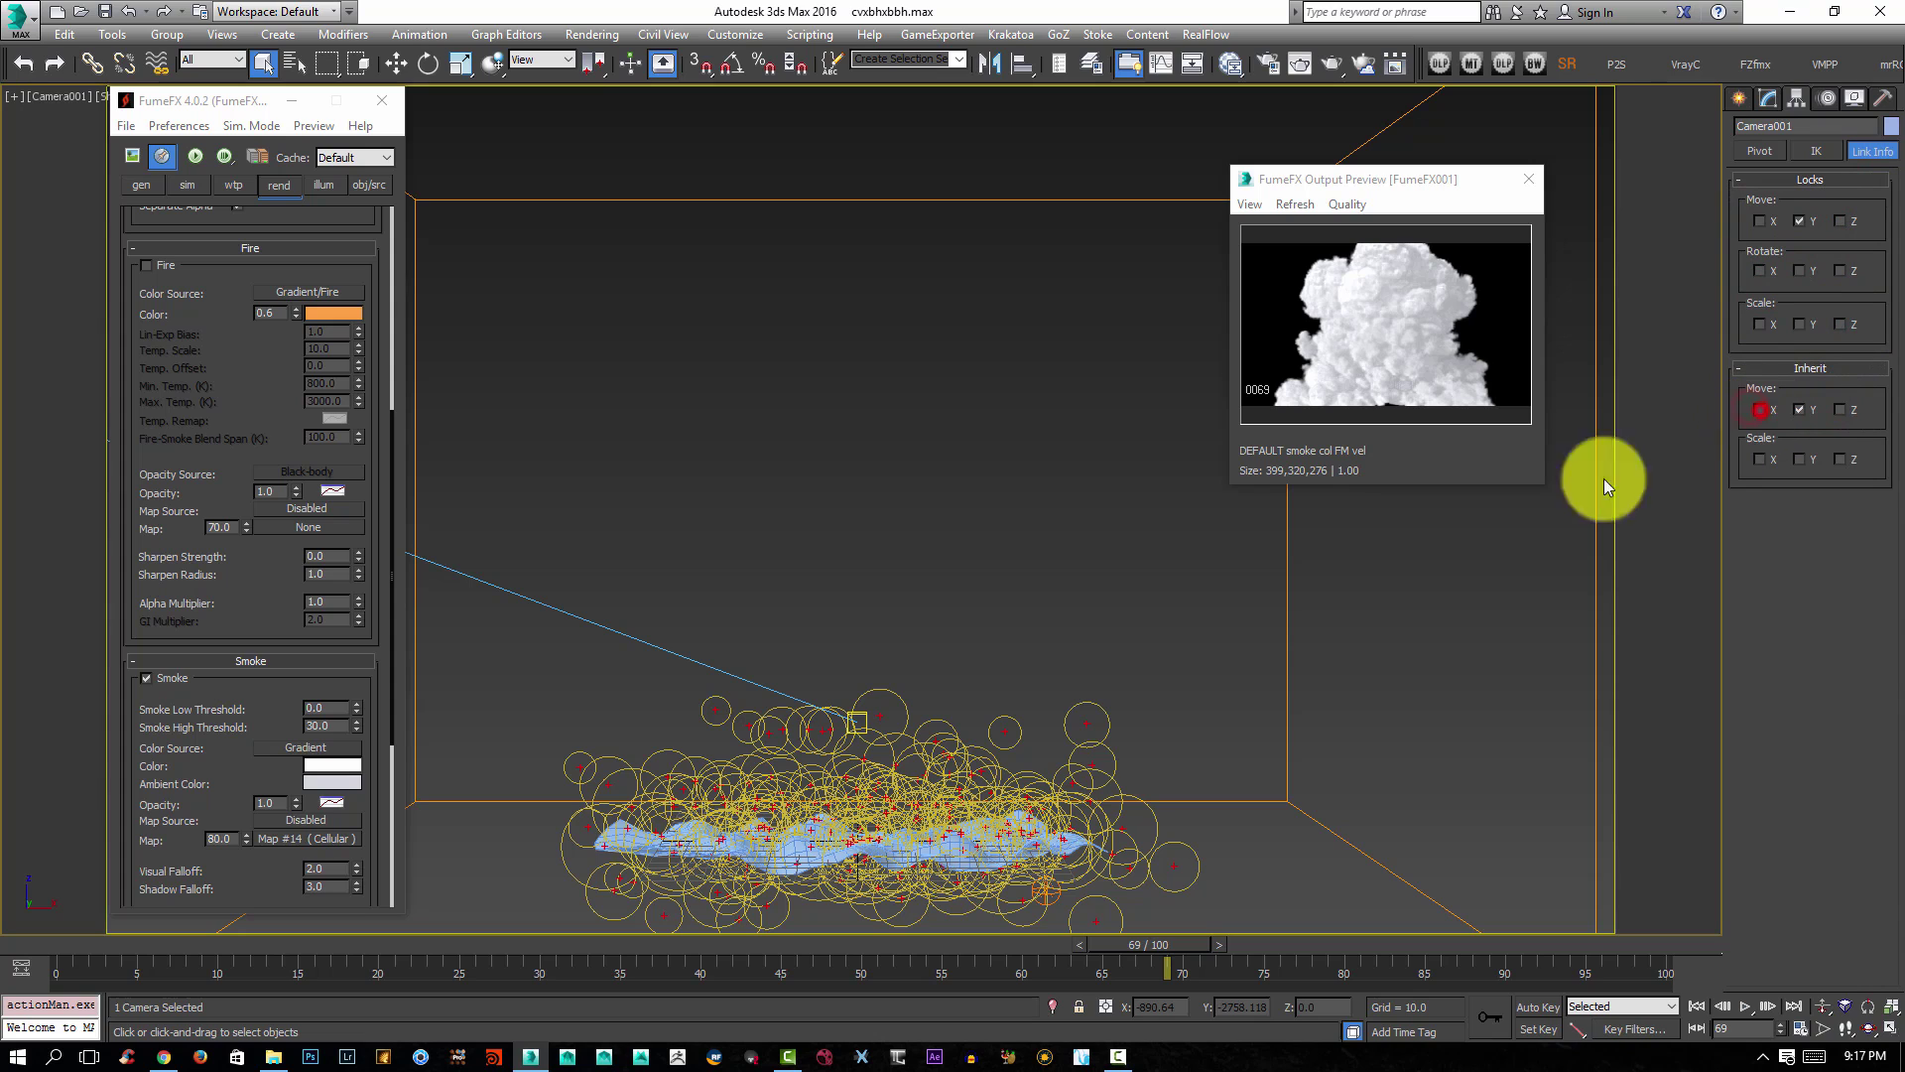
pyautogui.scroll(-5, 1004, 670)
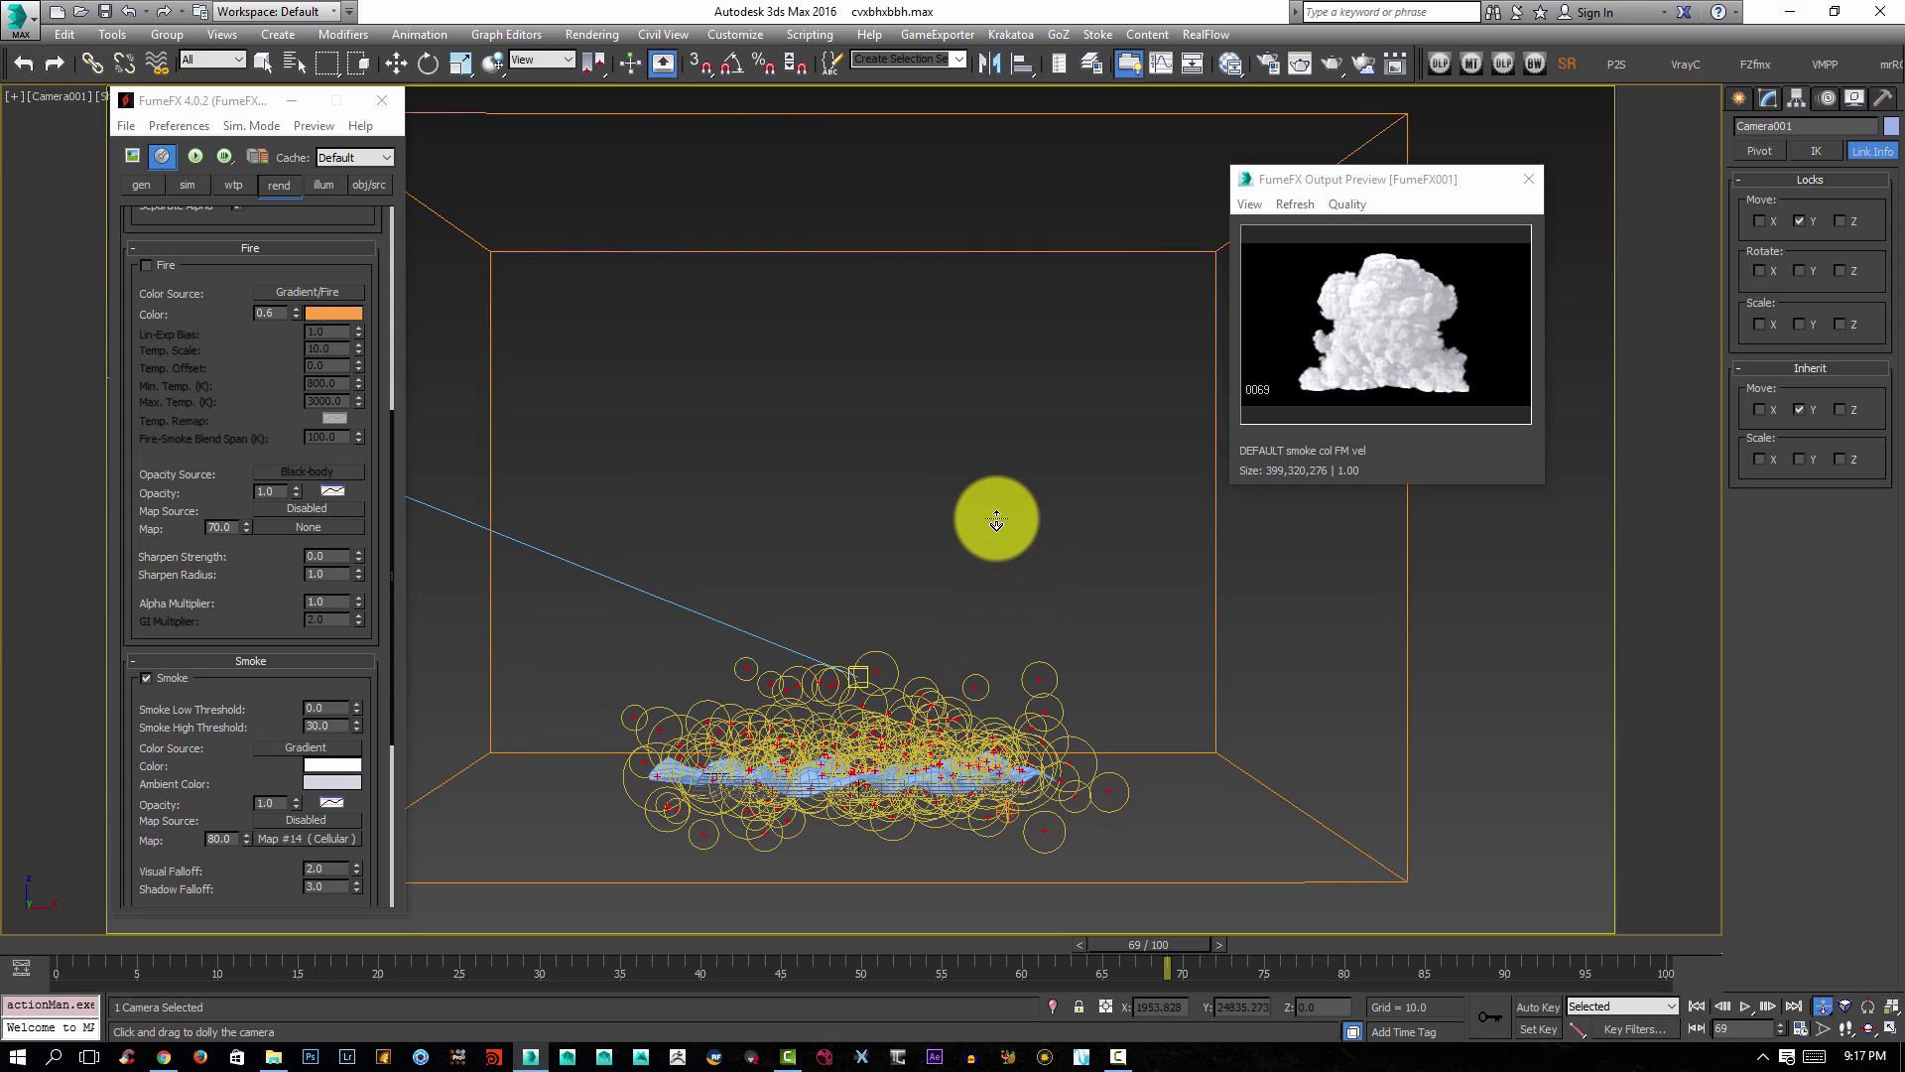
pyautogui.moveTo(1009, 532)
pyautogui.mouseDown()
pyautogui.moveTo(1012, 554)
pyautogui.moveTo(992, 549)
pyautogui.mouseUp()
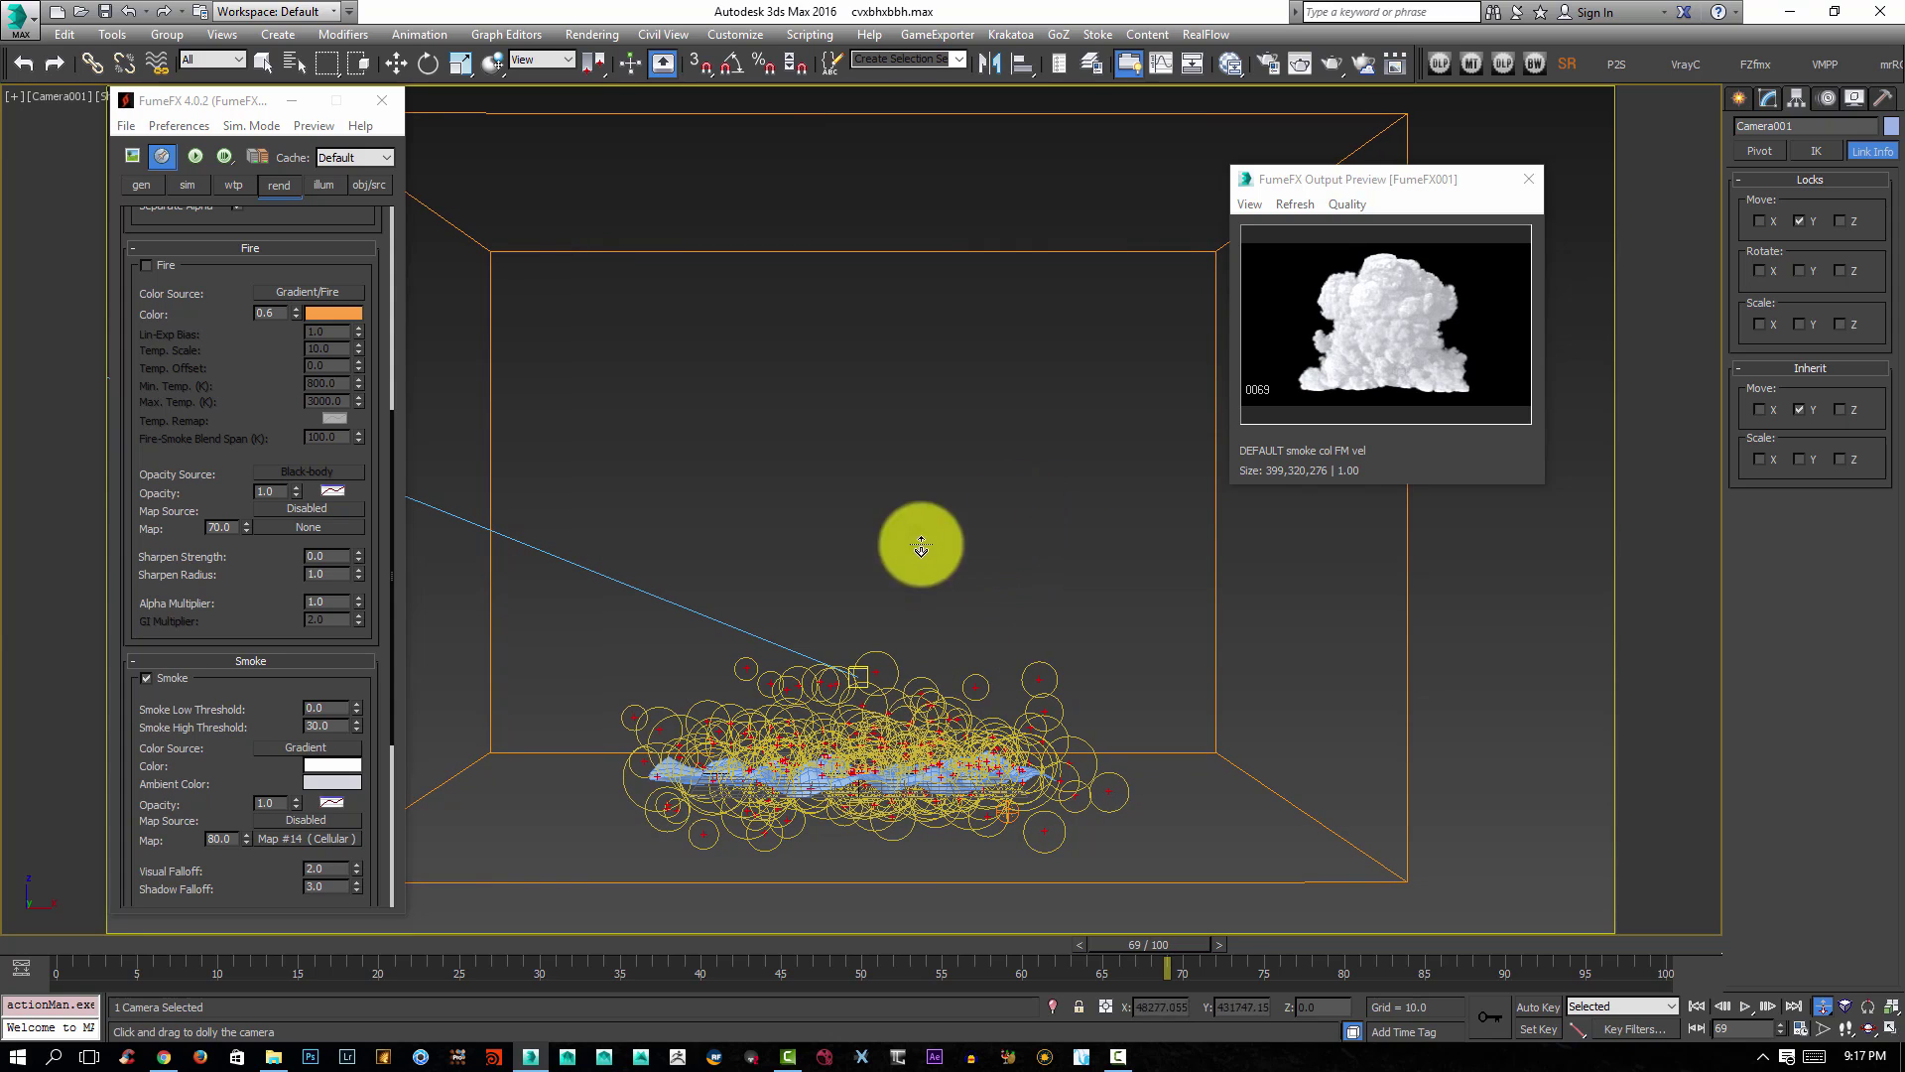
# Select the direct light's target and clear its inherited Move, Rotate and Scale on all axes.
pyautogui.click(50, 96)
pyautogui.click(790, 514)
pyautogui.click(672, 602)
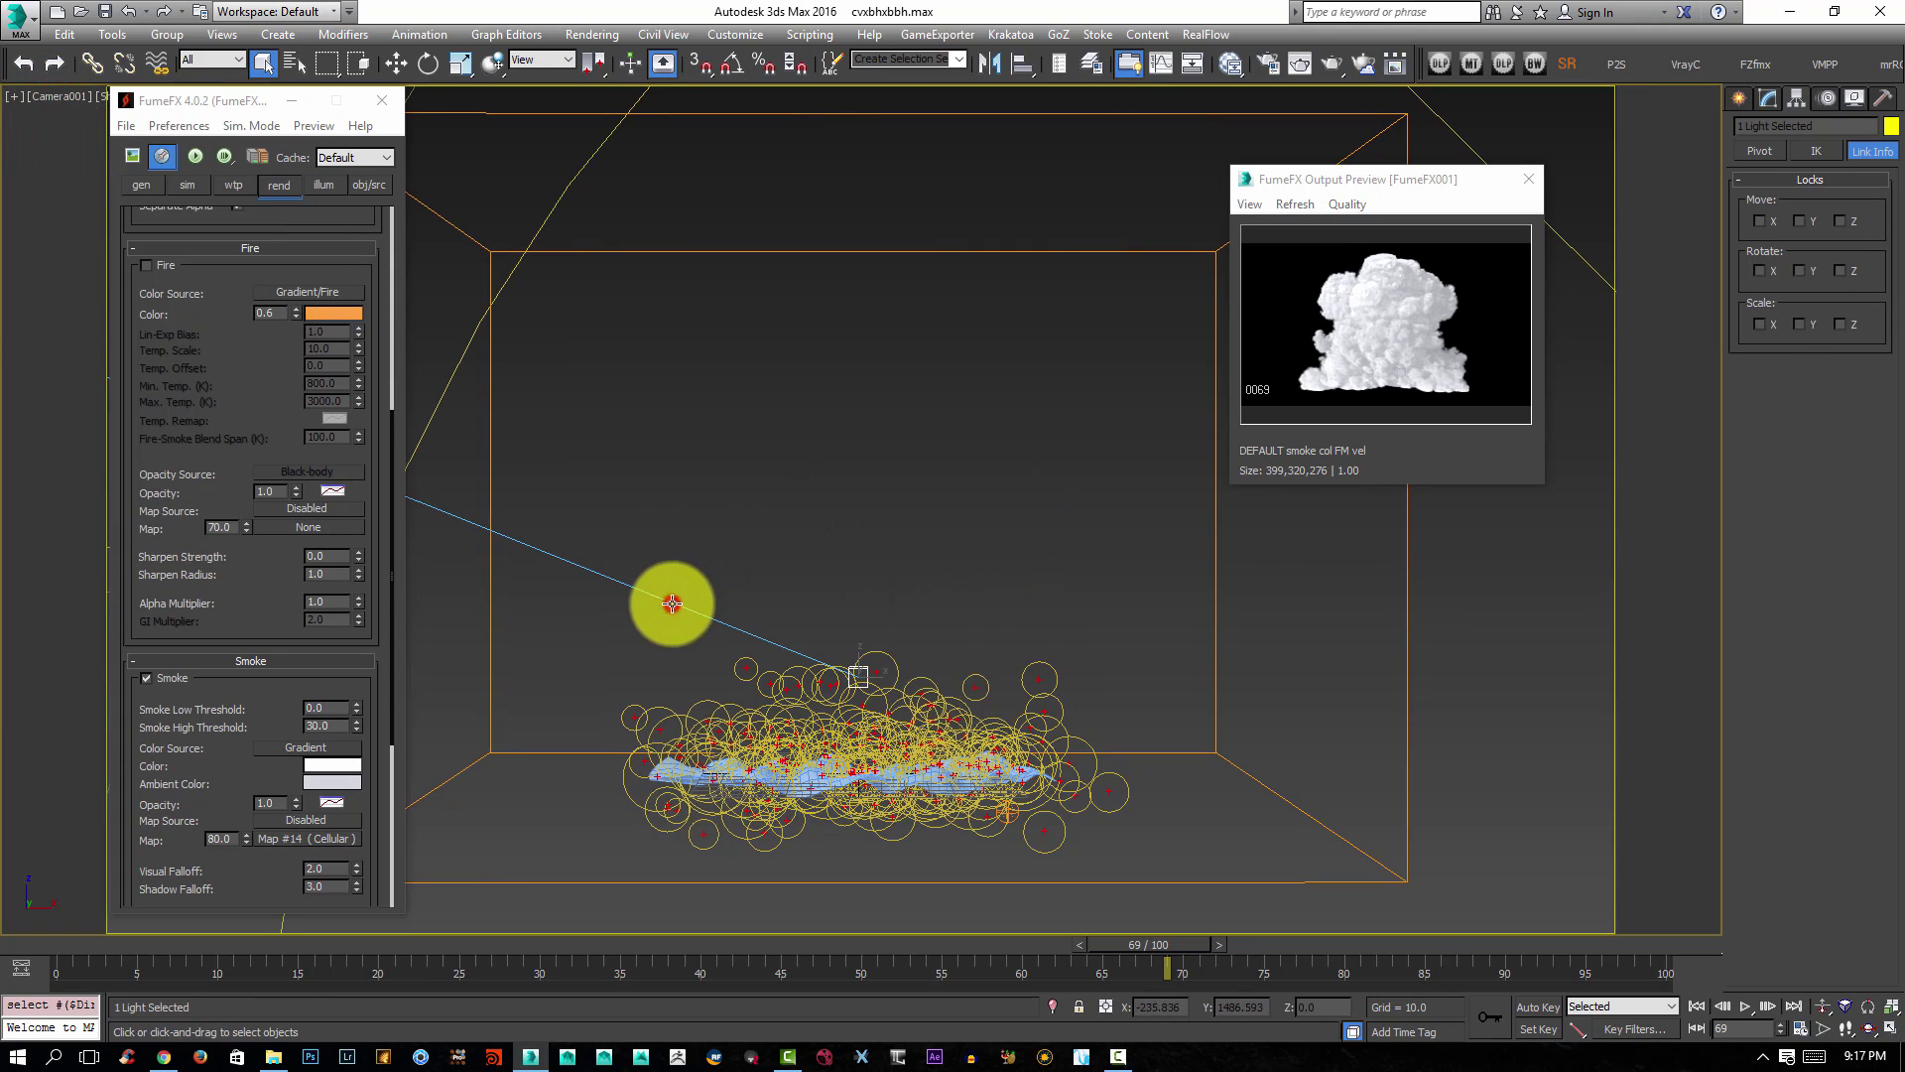
pyautogui.click(860, 673)
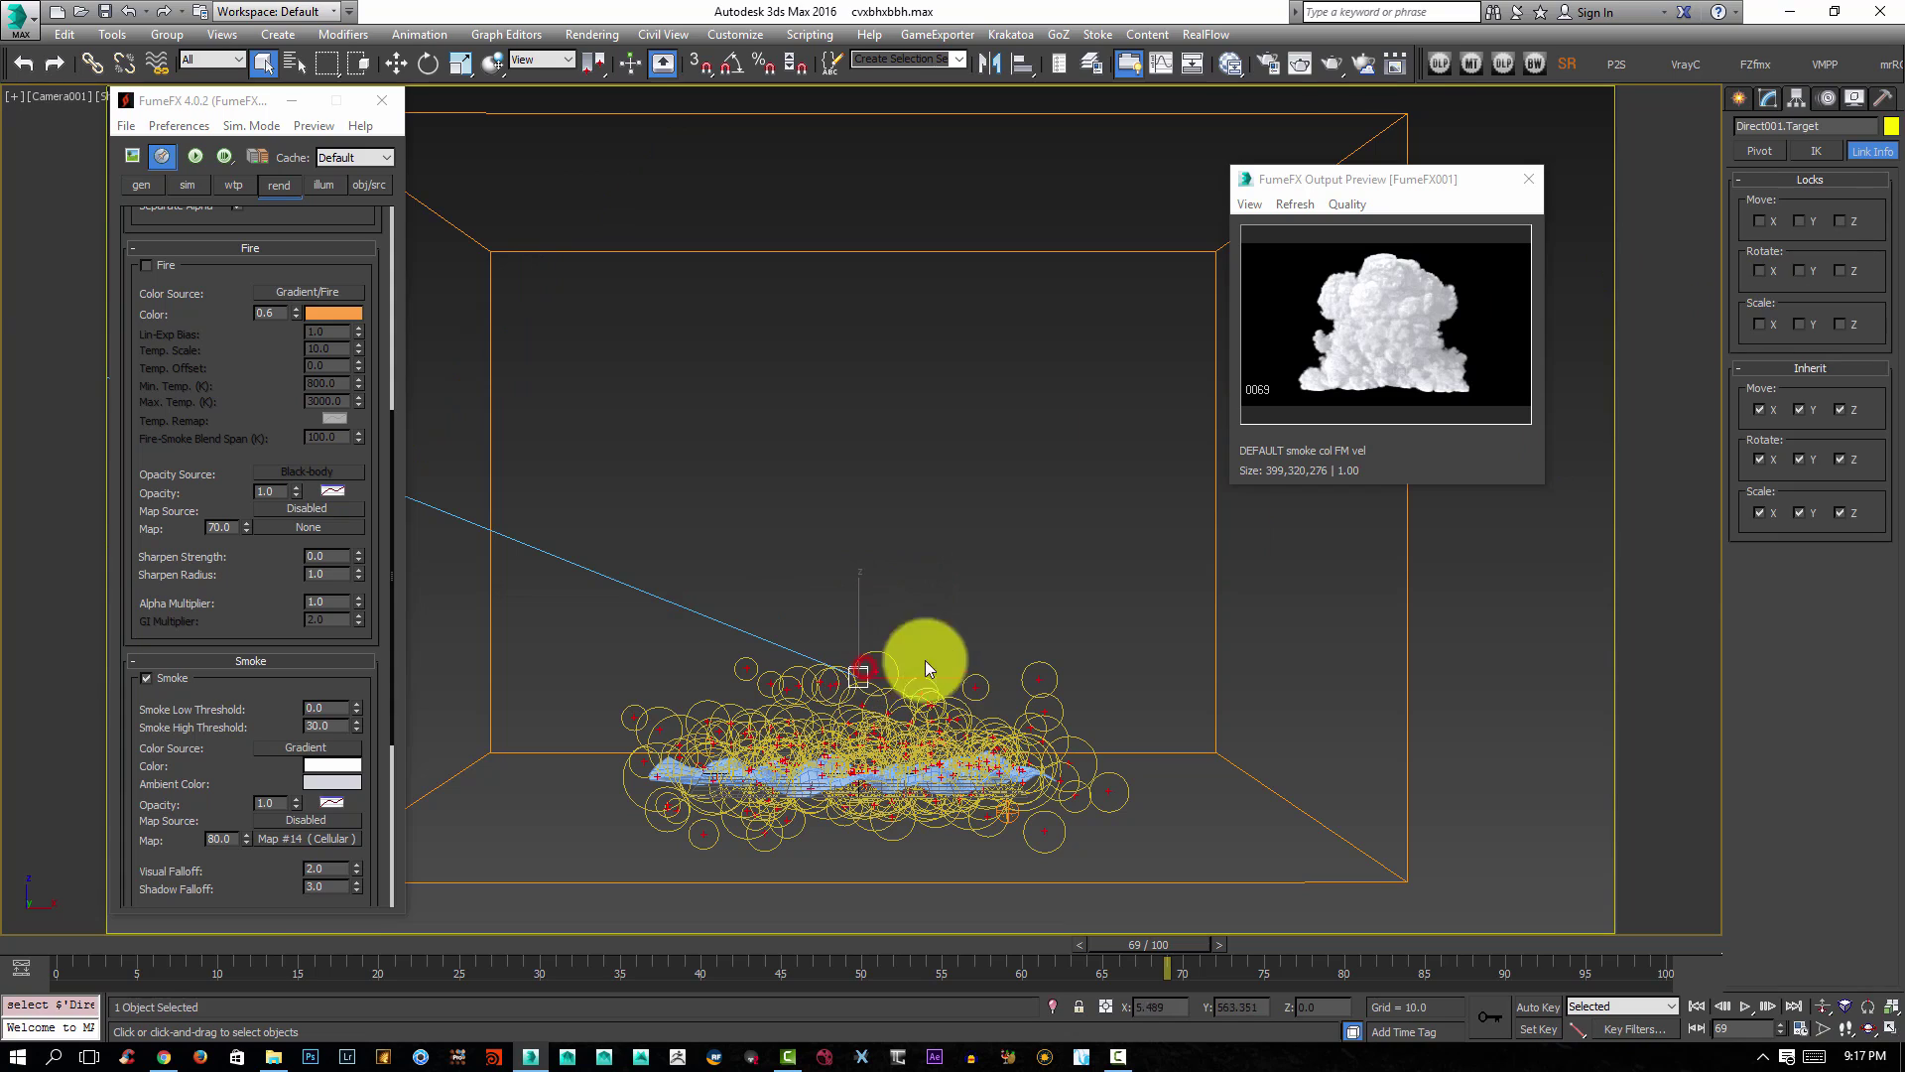
pyautogui.click(1800, 409)
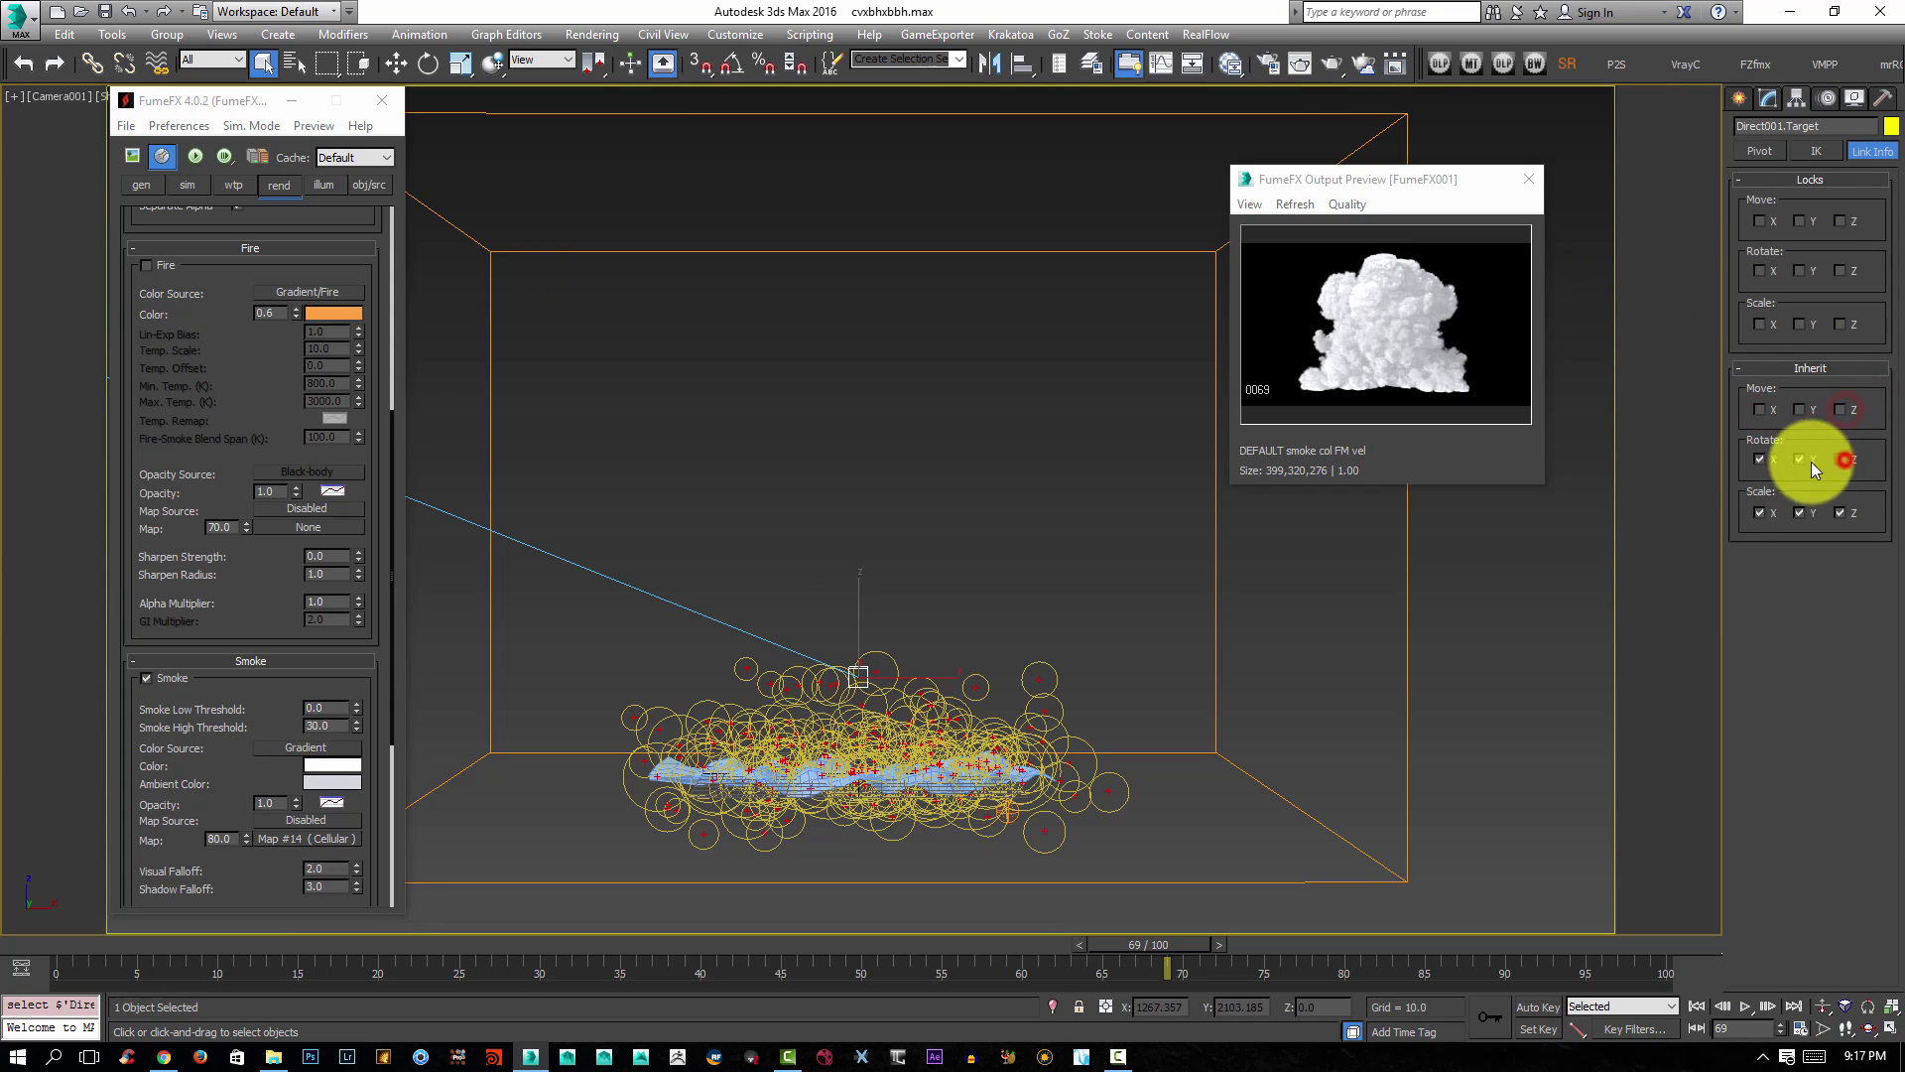
pyautogui.click(1840, 513)
# Select the camera, clear its Move Y lock and inherited Move Y, and test moving the view before deselecting everything.
pyautogui.moveTo(979, 455)
pyautogui.mouseDown(button='middle')
pyautogui.moveTo(944, 452)
pyautogui.moveTo(1010, 488)
pyautogui.moveTo(1027, 451)
pyautogui.moveTo(936, 497)
pyautogui.moveTo(952, 450)
pyautogui.mouseUp(button='middle')
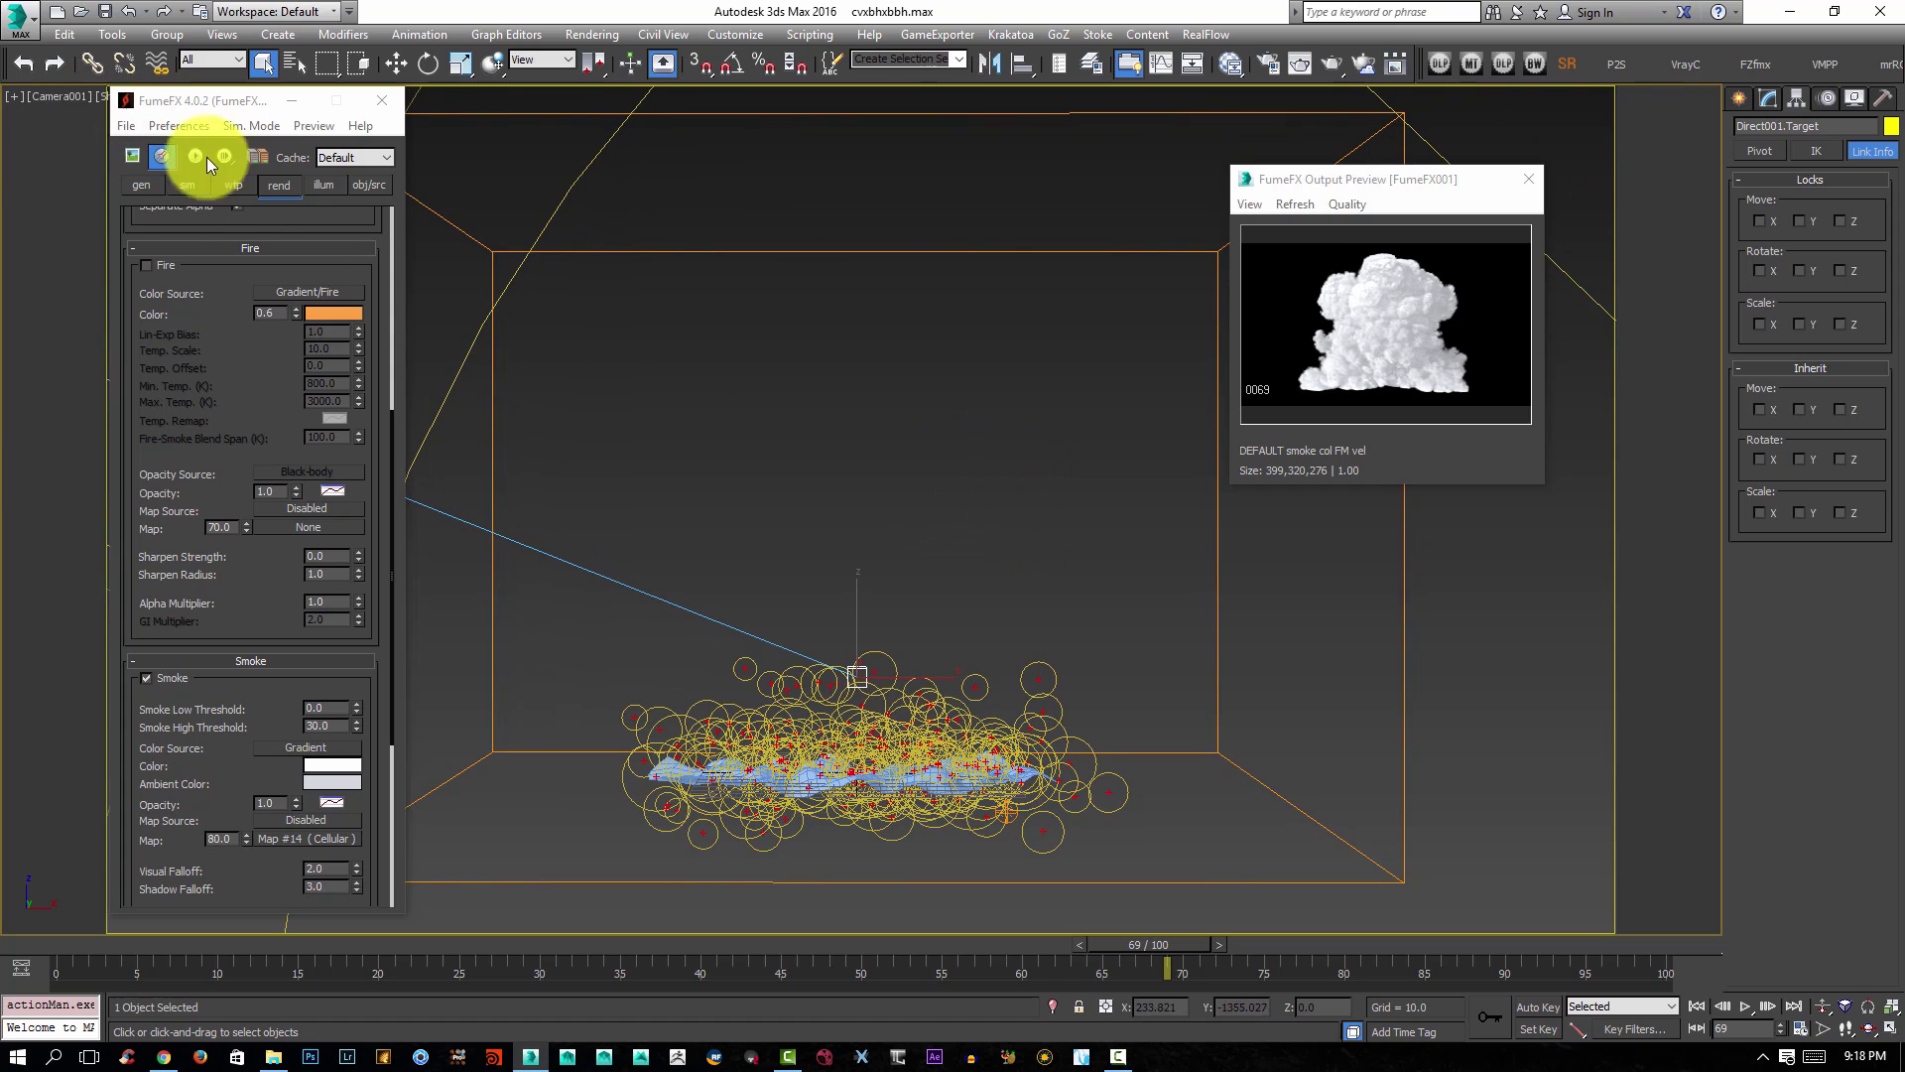
pyautogui.click(62, 96)
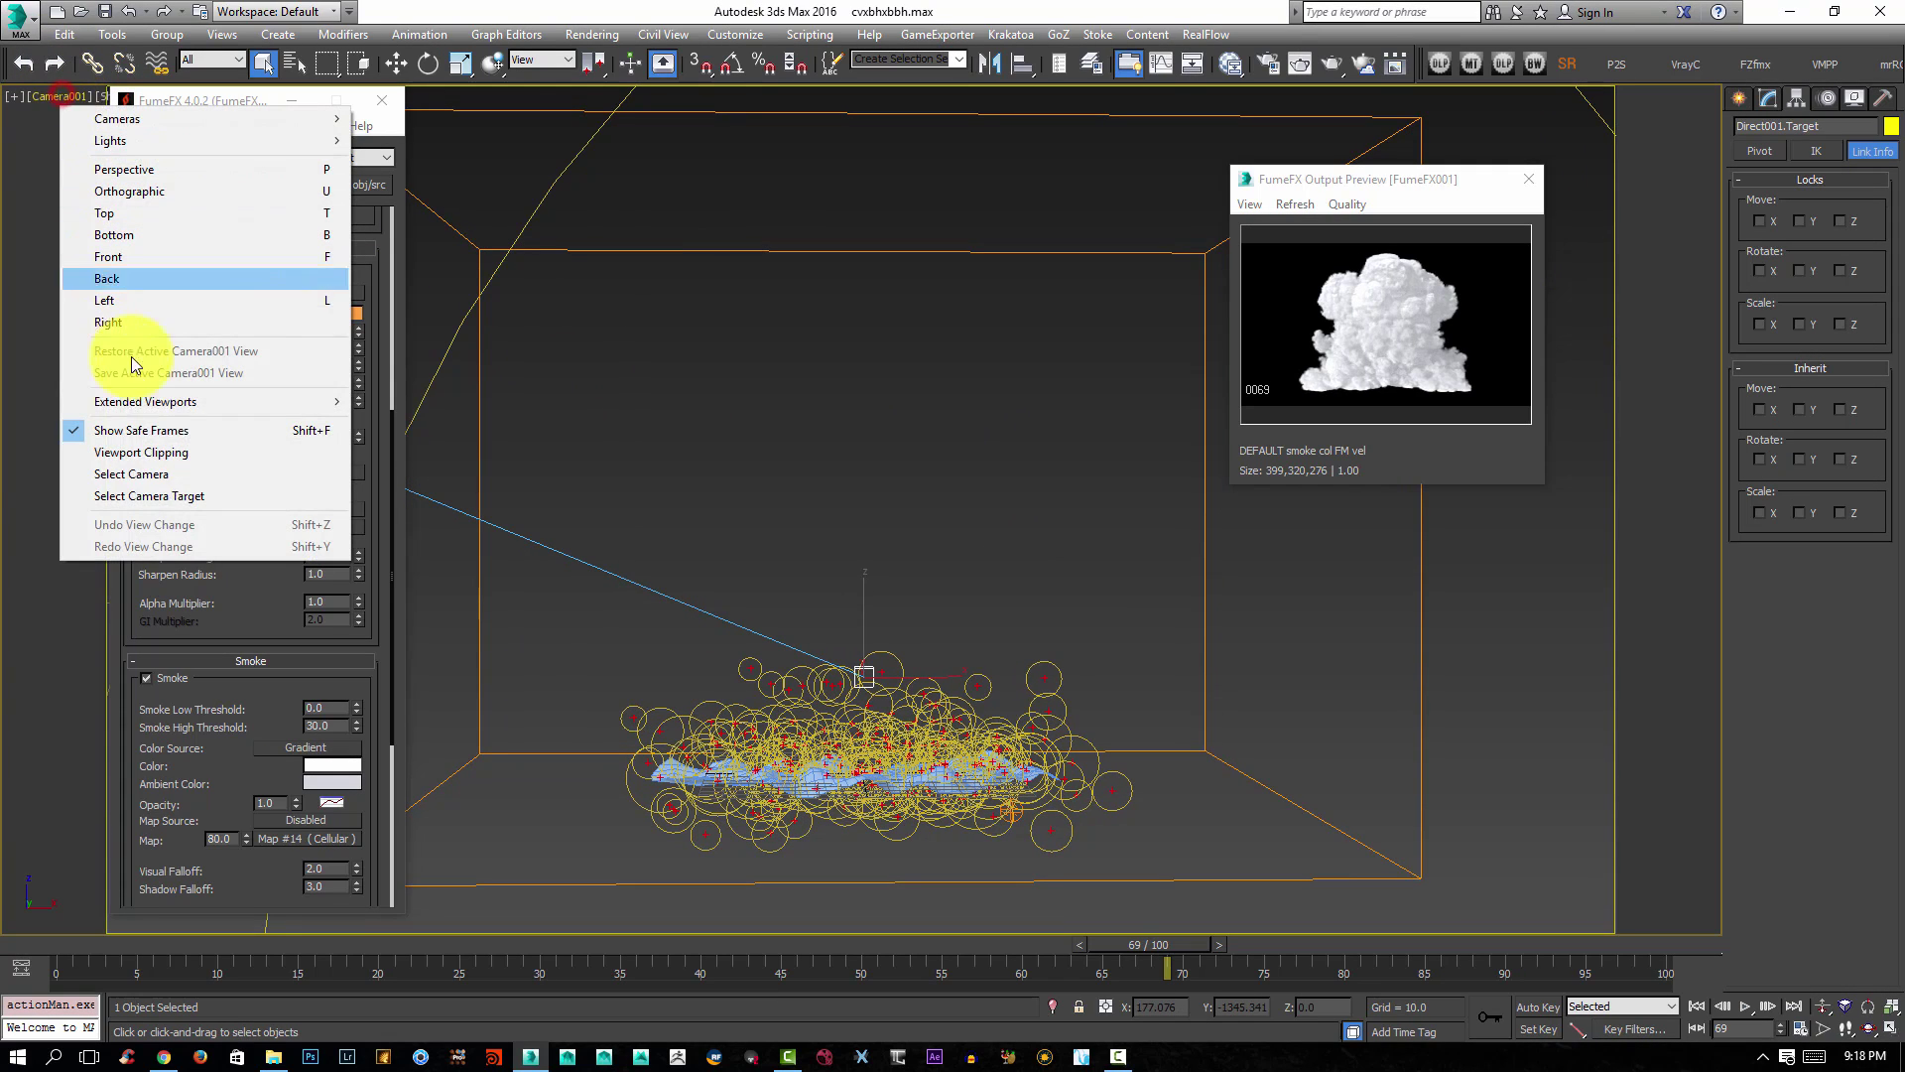
pyautogui.click(152, 476)
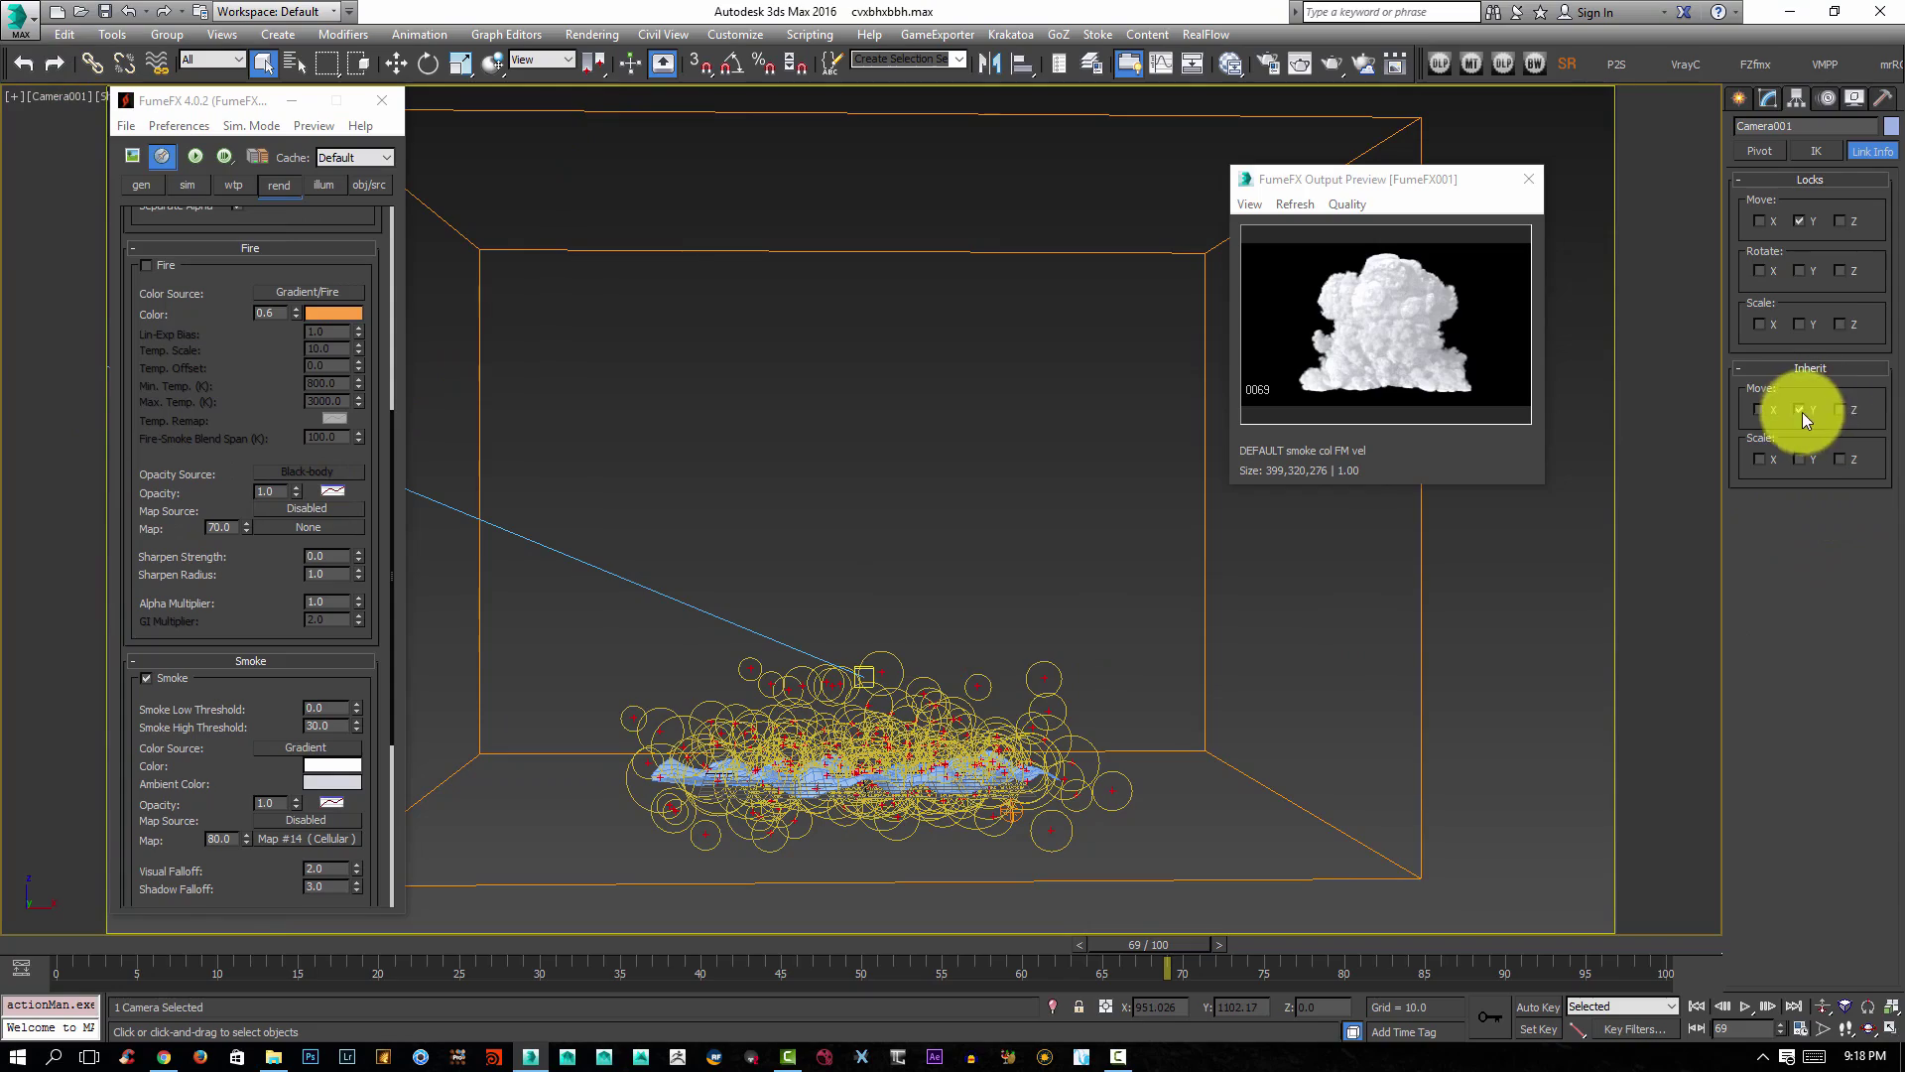
pyautogui.moveTo(935, 383); pyautogui.dragTo(791, 354, button='middle')
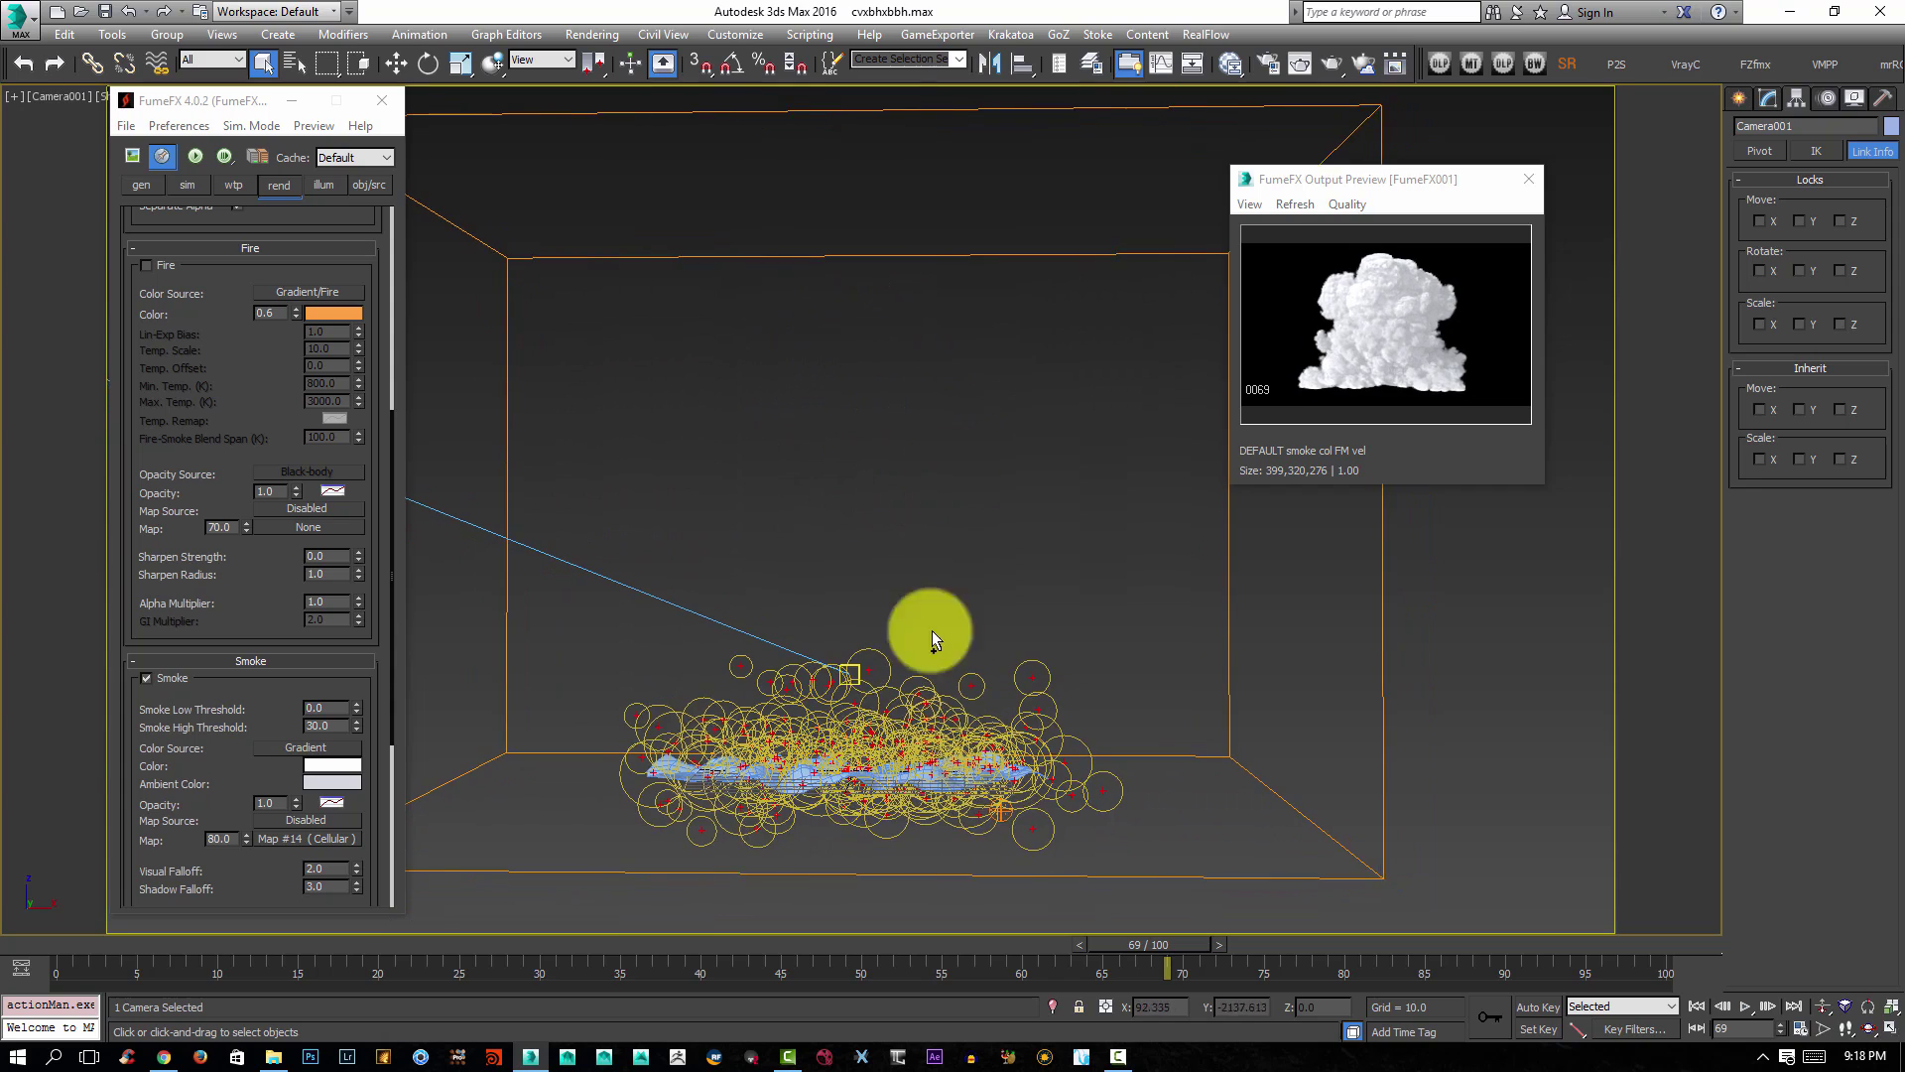
pyautogui.click(855, 671)
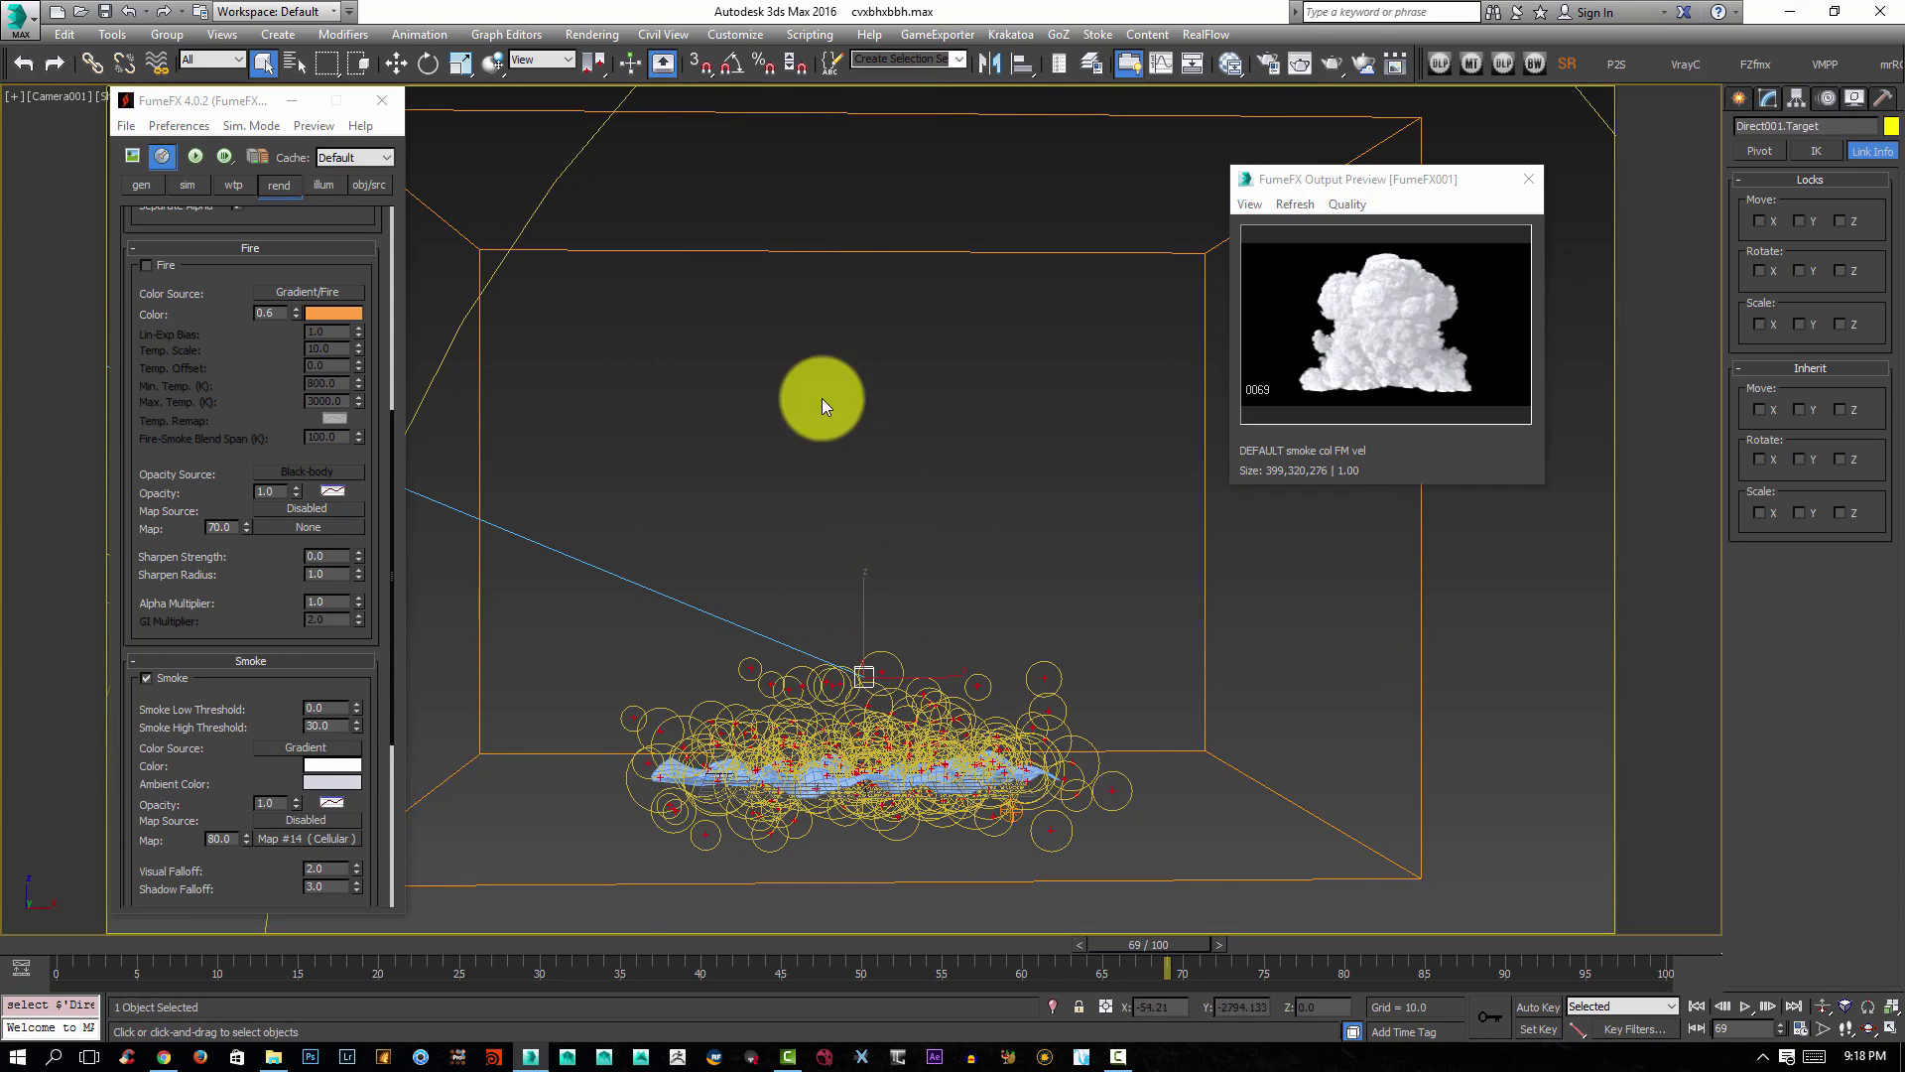
pyautogui.click(947, 501)
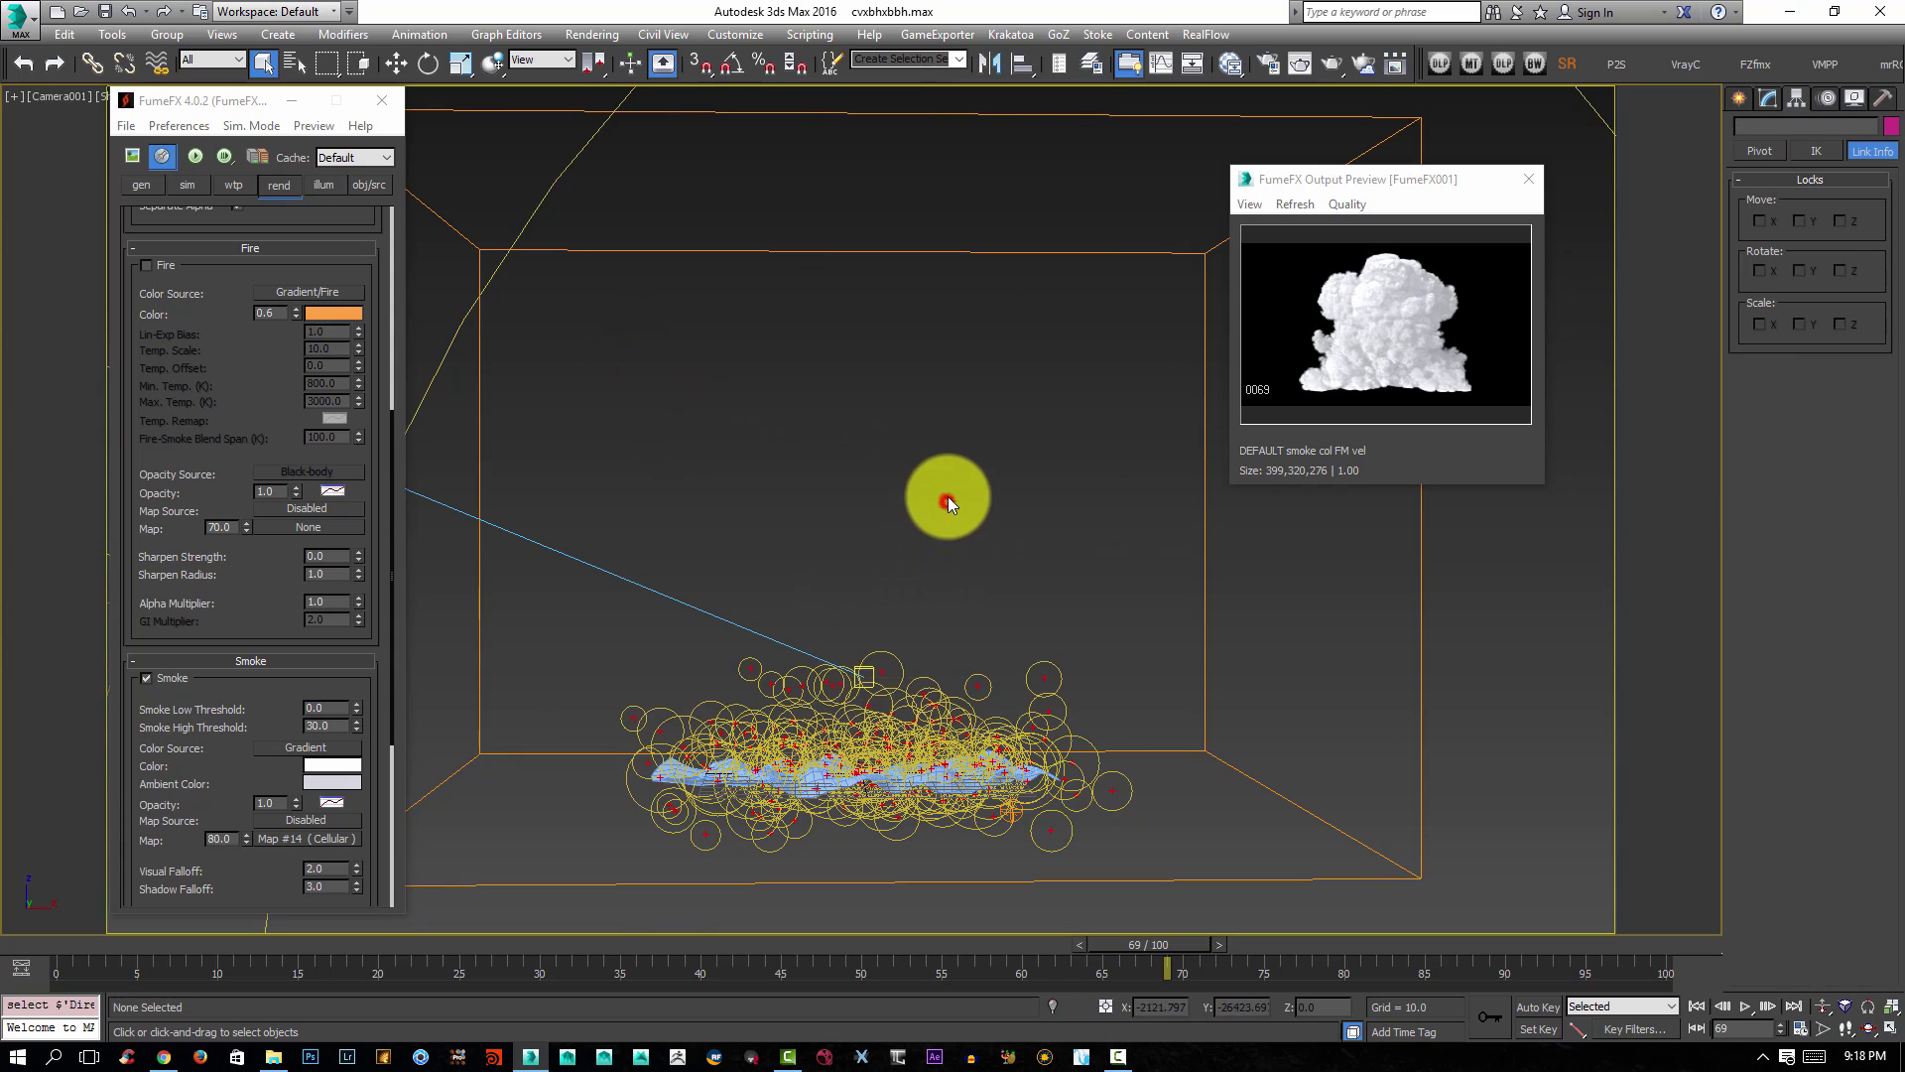
# Select the camera's target and clear its Move, Rotate and Scale locks on all axes.
pyautogui.click(62, 97)
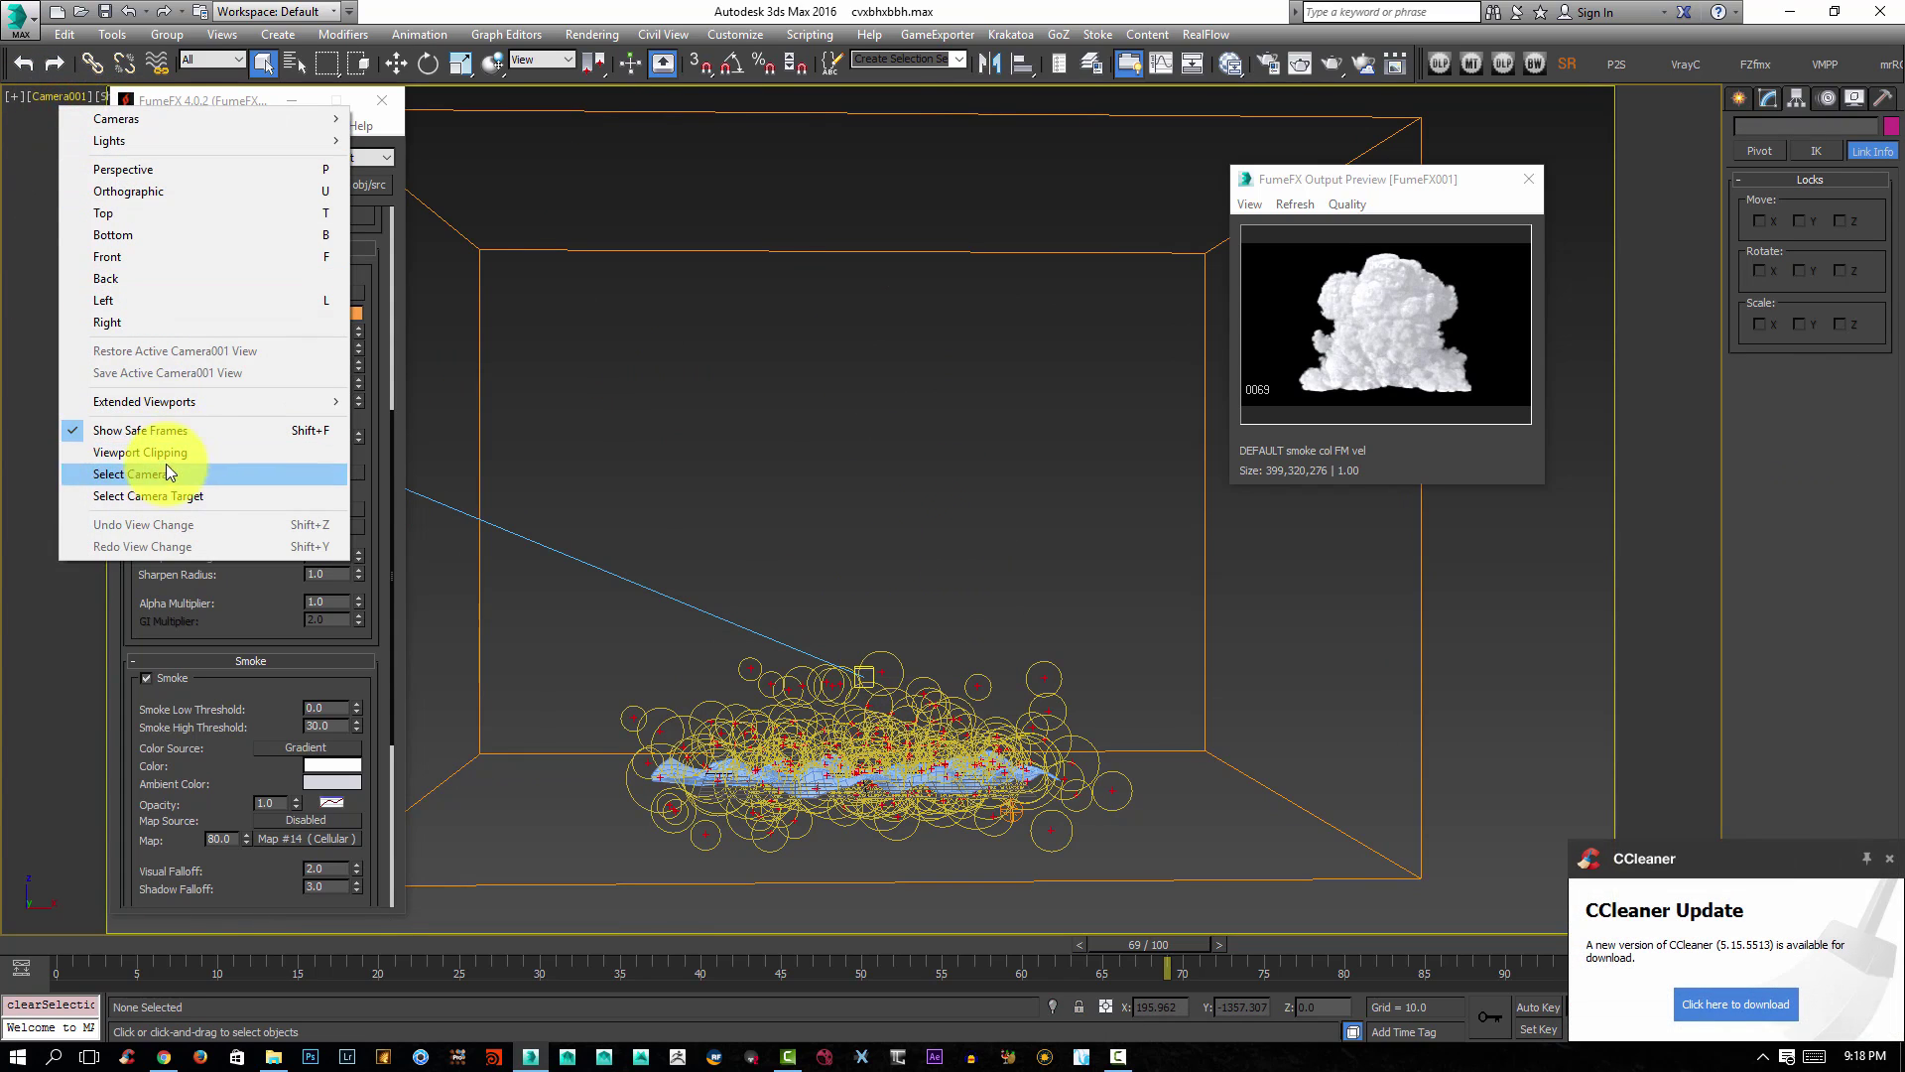
pyautogui.click(185, 496)
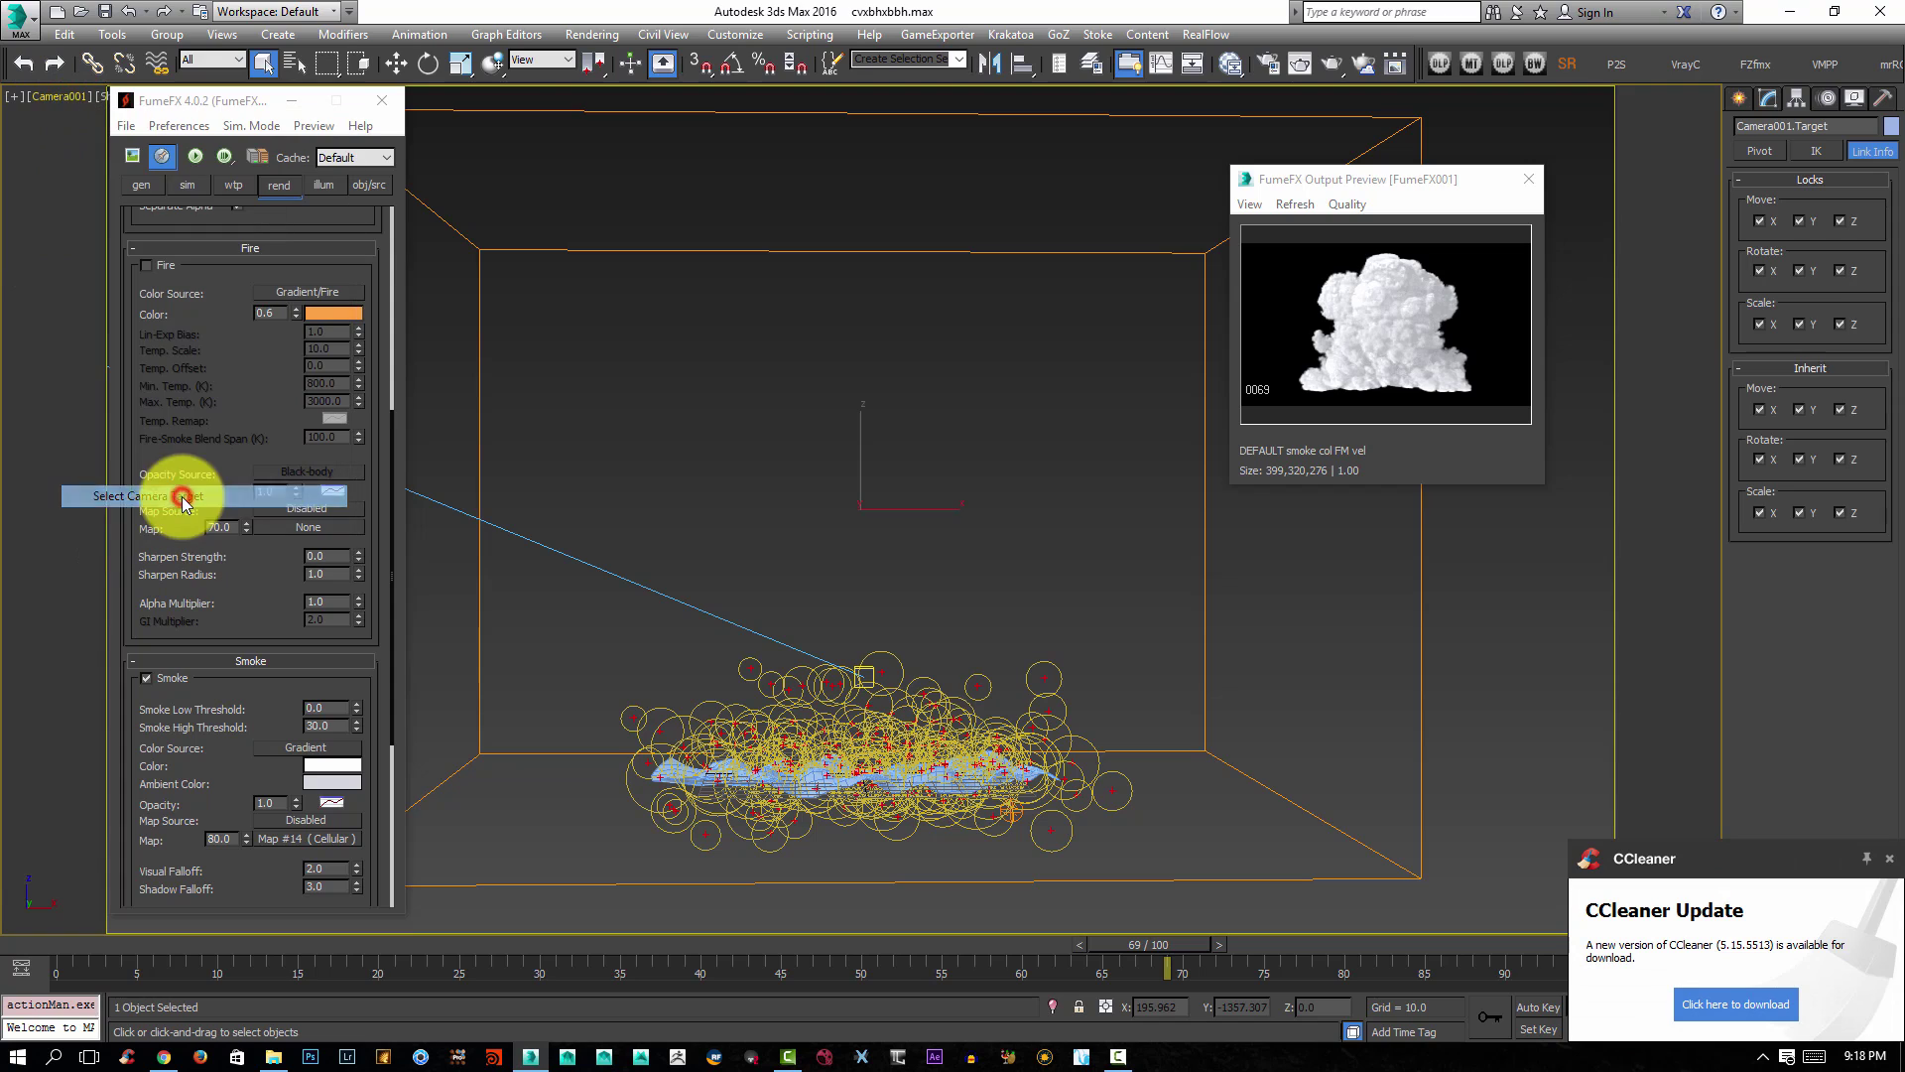
pyautogui.click(1842, 220)
pyautogui.click(1760, 270)
pyautogui.click(1799, 270)
pyautogui.click(1840, 269)
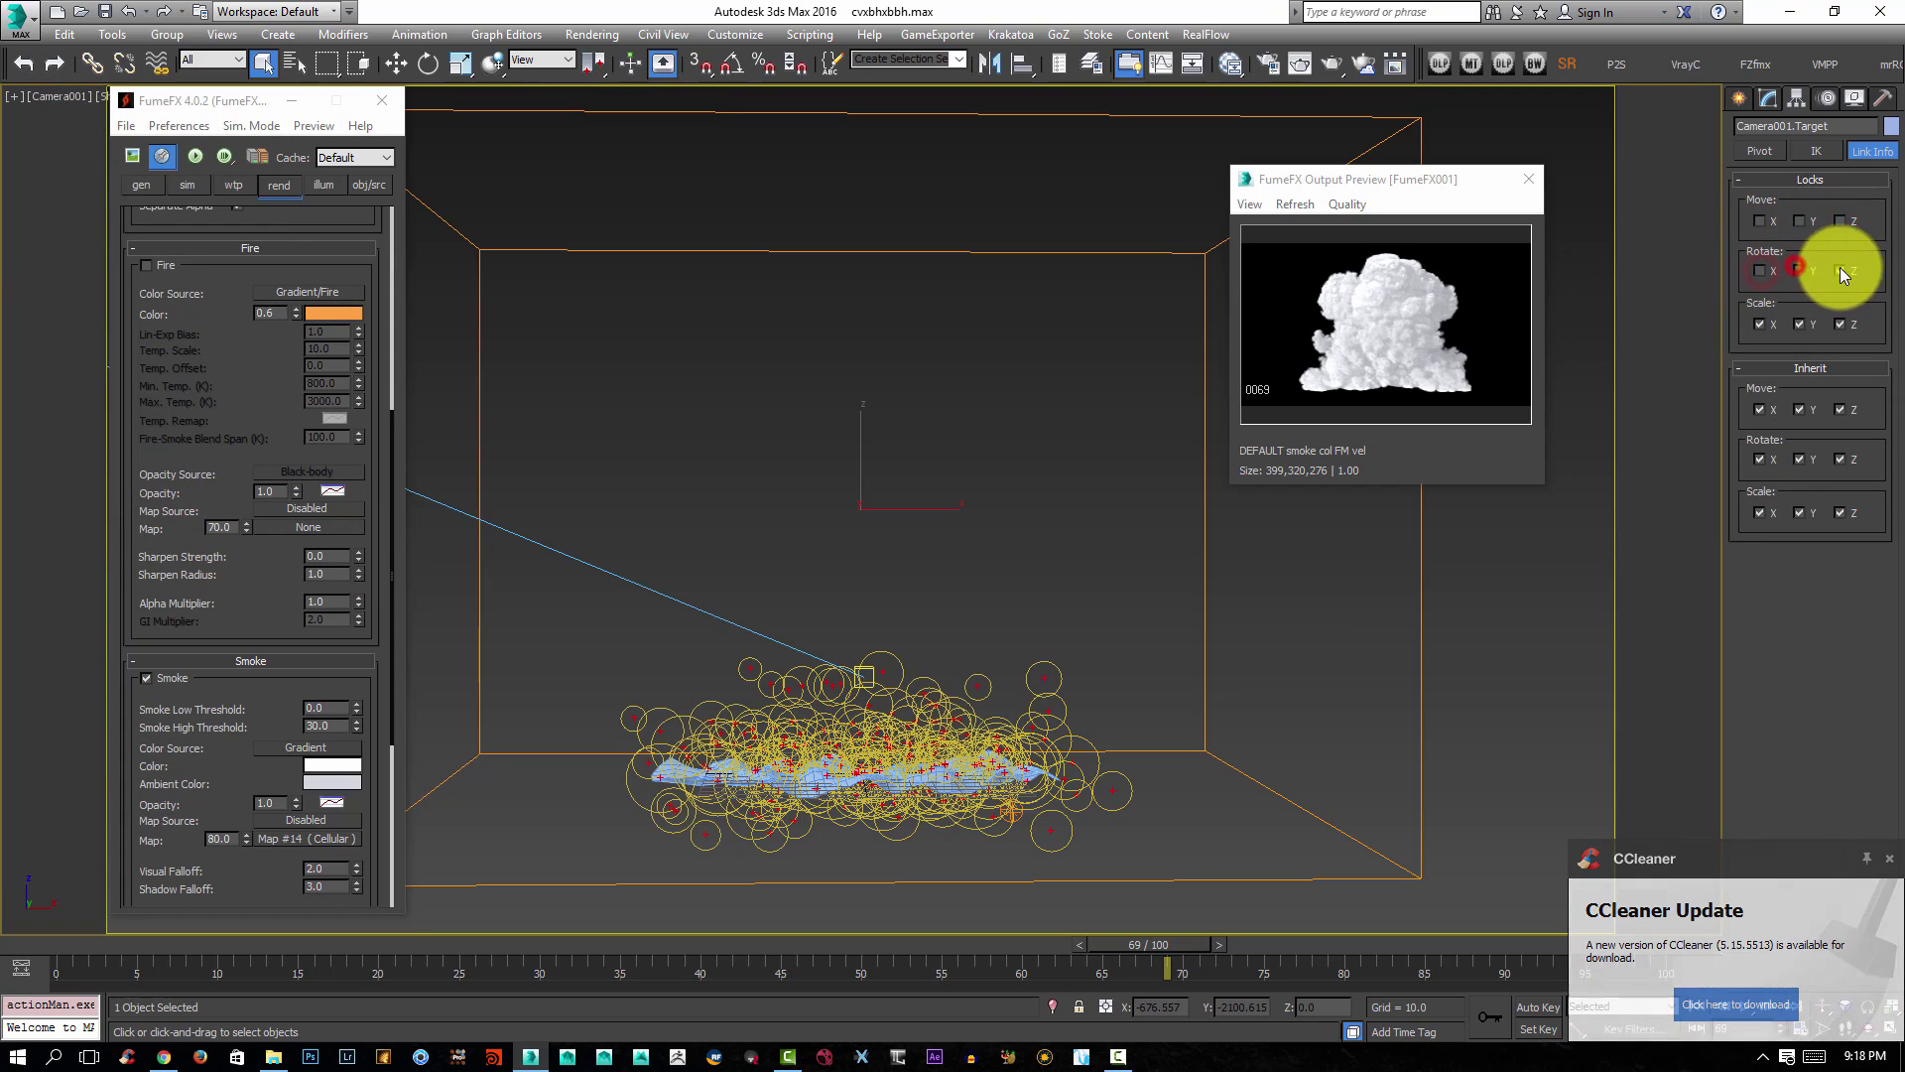
pyautogui.click(1759, 323)
pyautogui.click(1799, 323)
pyautogui.click(1841, 324)
# Clear the camera target's inherited Move, Rotate and Scale on all axes.
pyautogui.click(1840, 408)
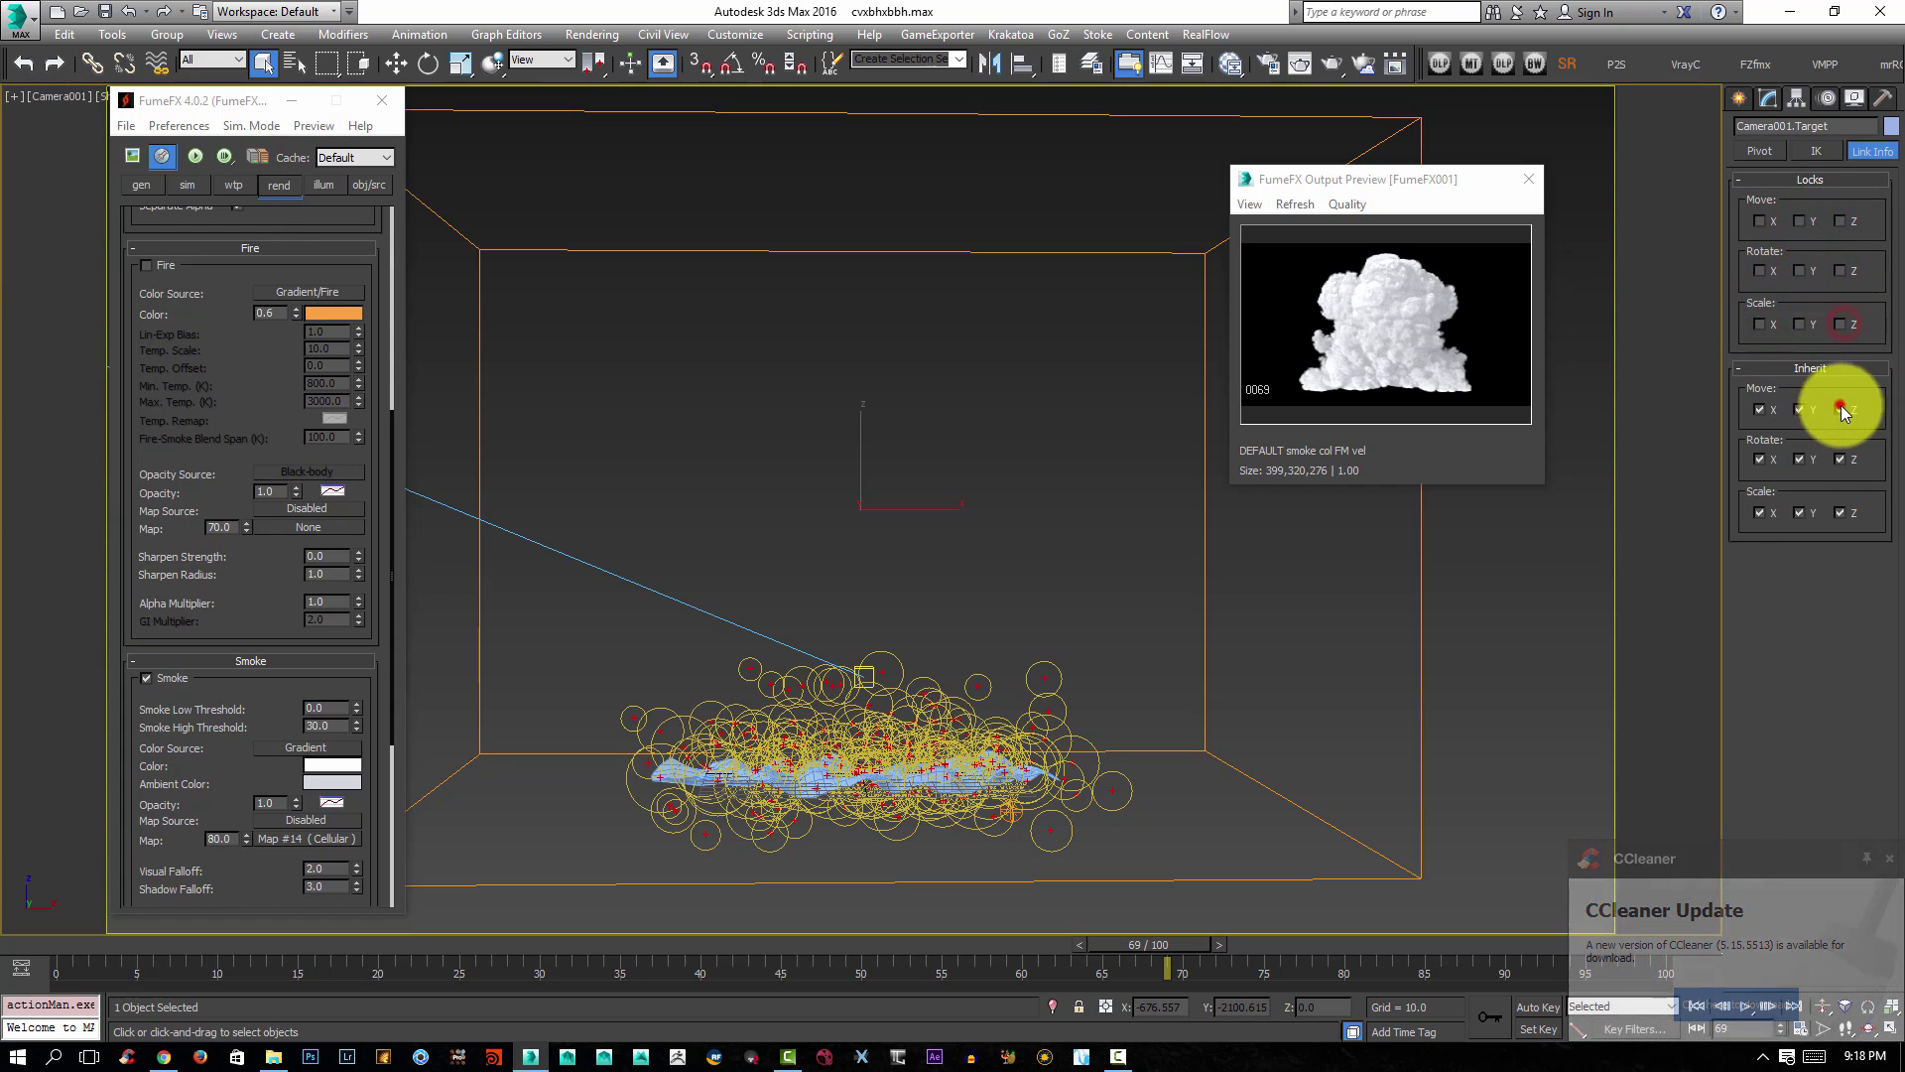
pyautogui.click(1799, 409)
pyautogui.click(1759, 409)
pyautogui.click(1759, 460)
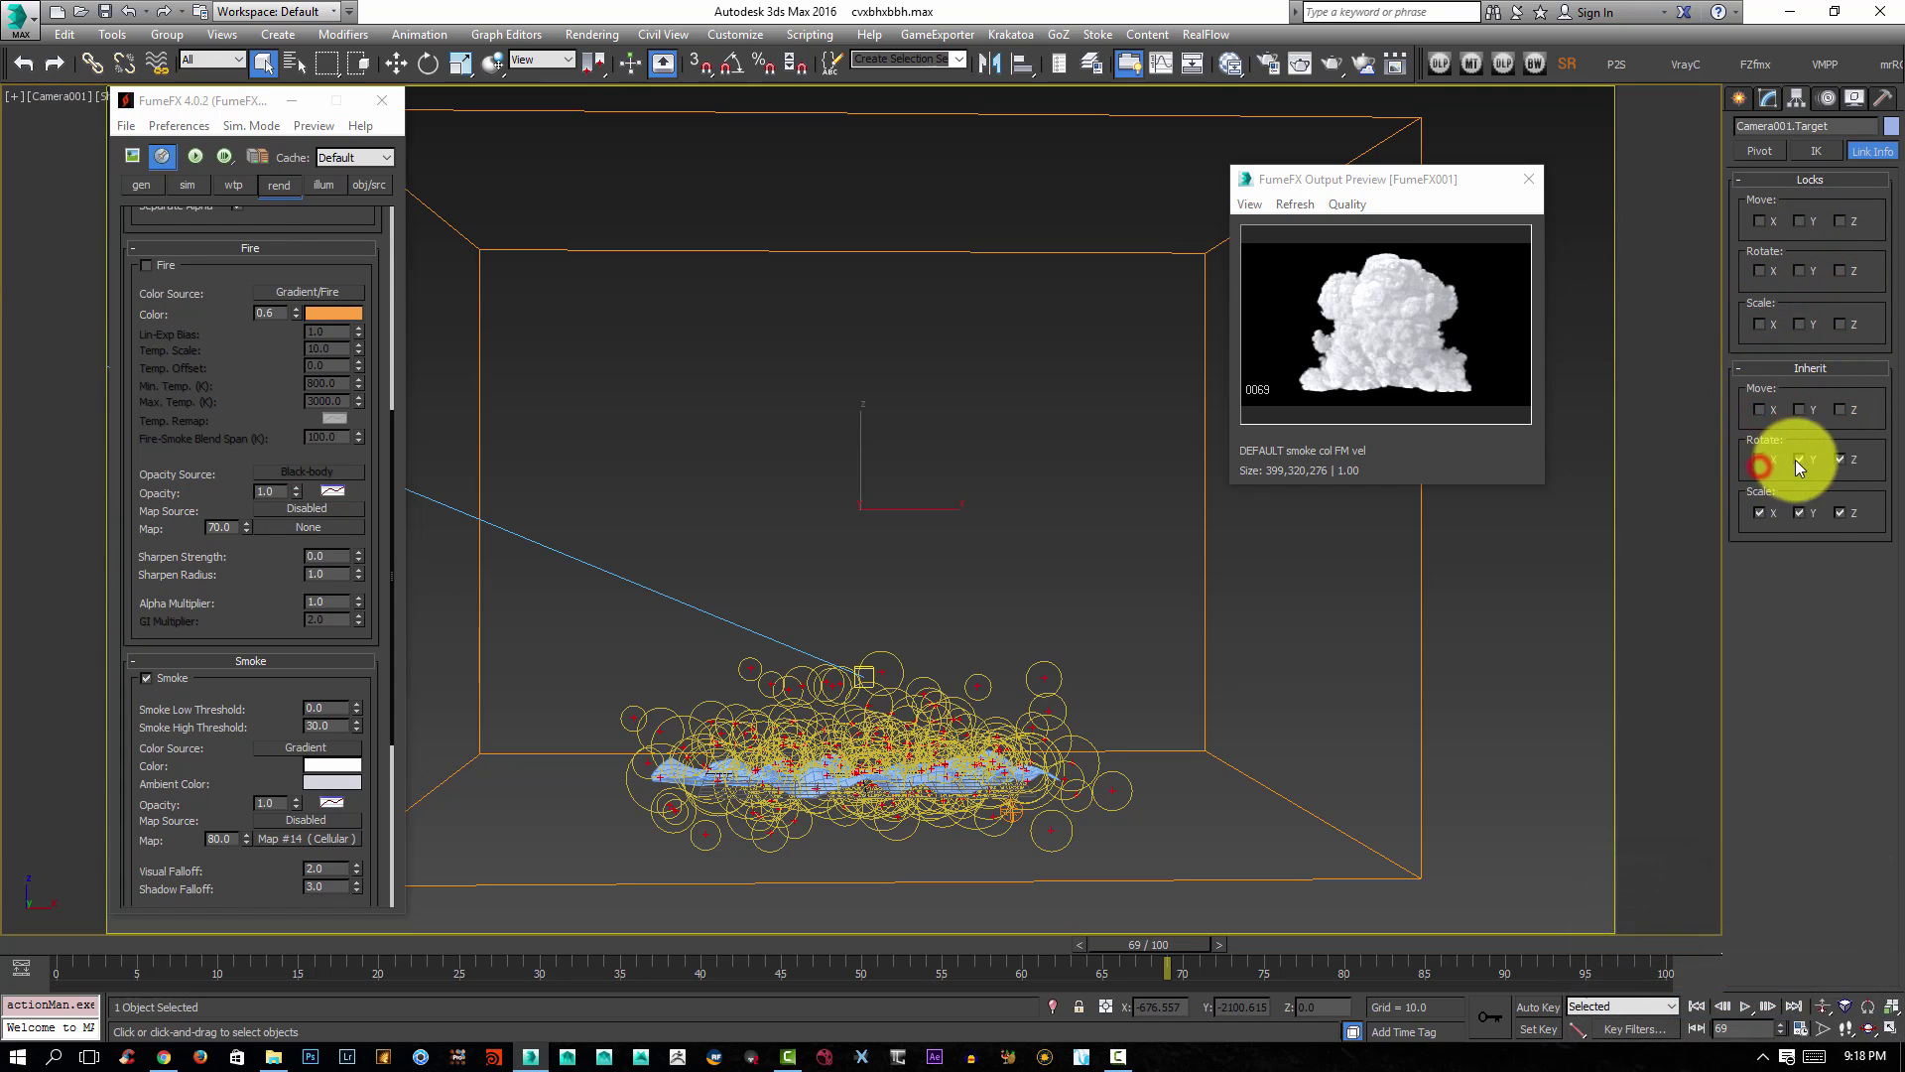
pyautogui.click(1841, 458)
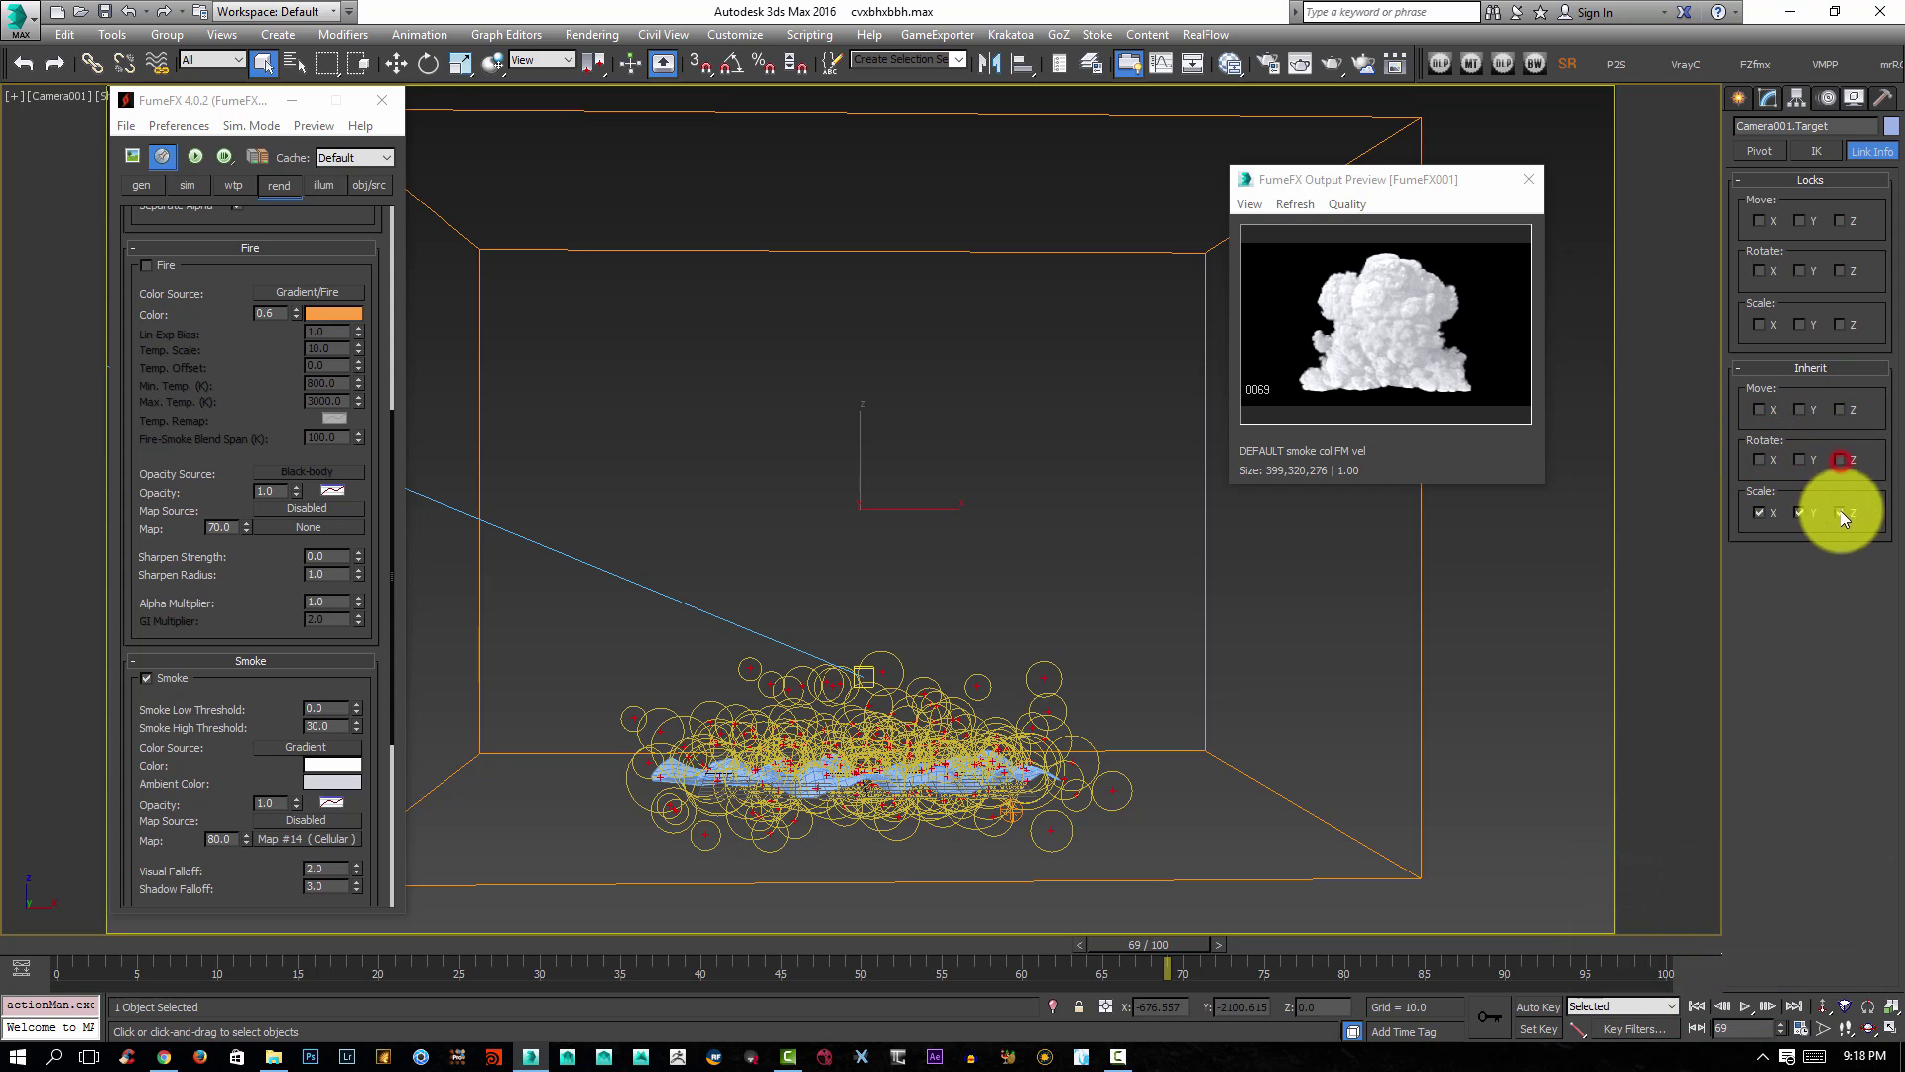
pyautogui.click(1759, 513)
# Go to frame 66 and orbit and pan the camera so the cloud sits in the right half of the frame.
pyautogui.moveTo(893, 606); pyautogui.dragTo(951, 708, button='middle')
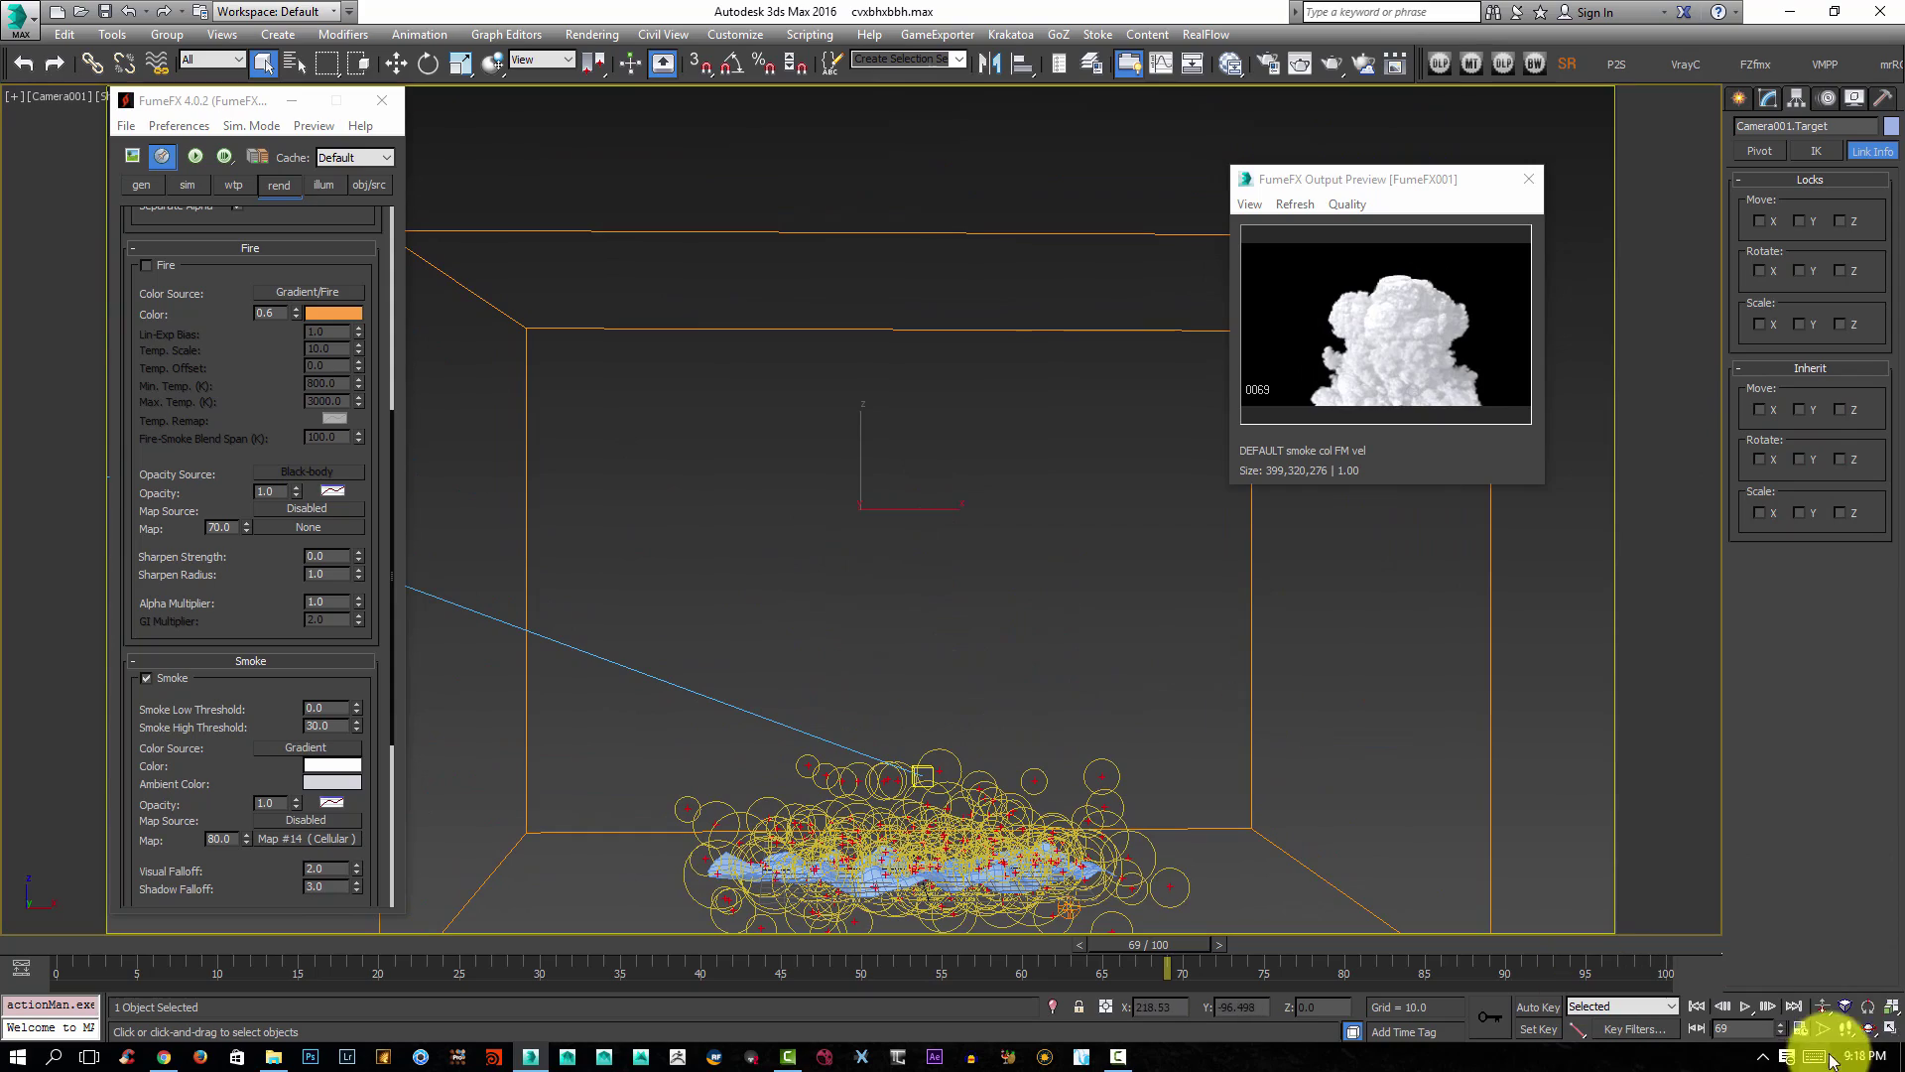
pyautogui.click(1869, 1029)
pyautogui.moveTo(1045, 464)
pyautogui.mouseDown()
pyautogui.moveTo(1034, 567)
pyautogui.moveTo(1033, 464)
pyautogui.moveTo(1040, 477)
pyautogui.mouseUp()
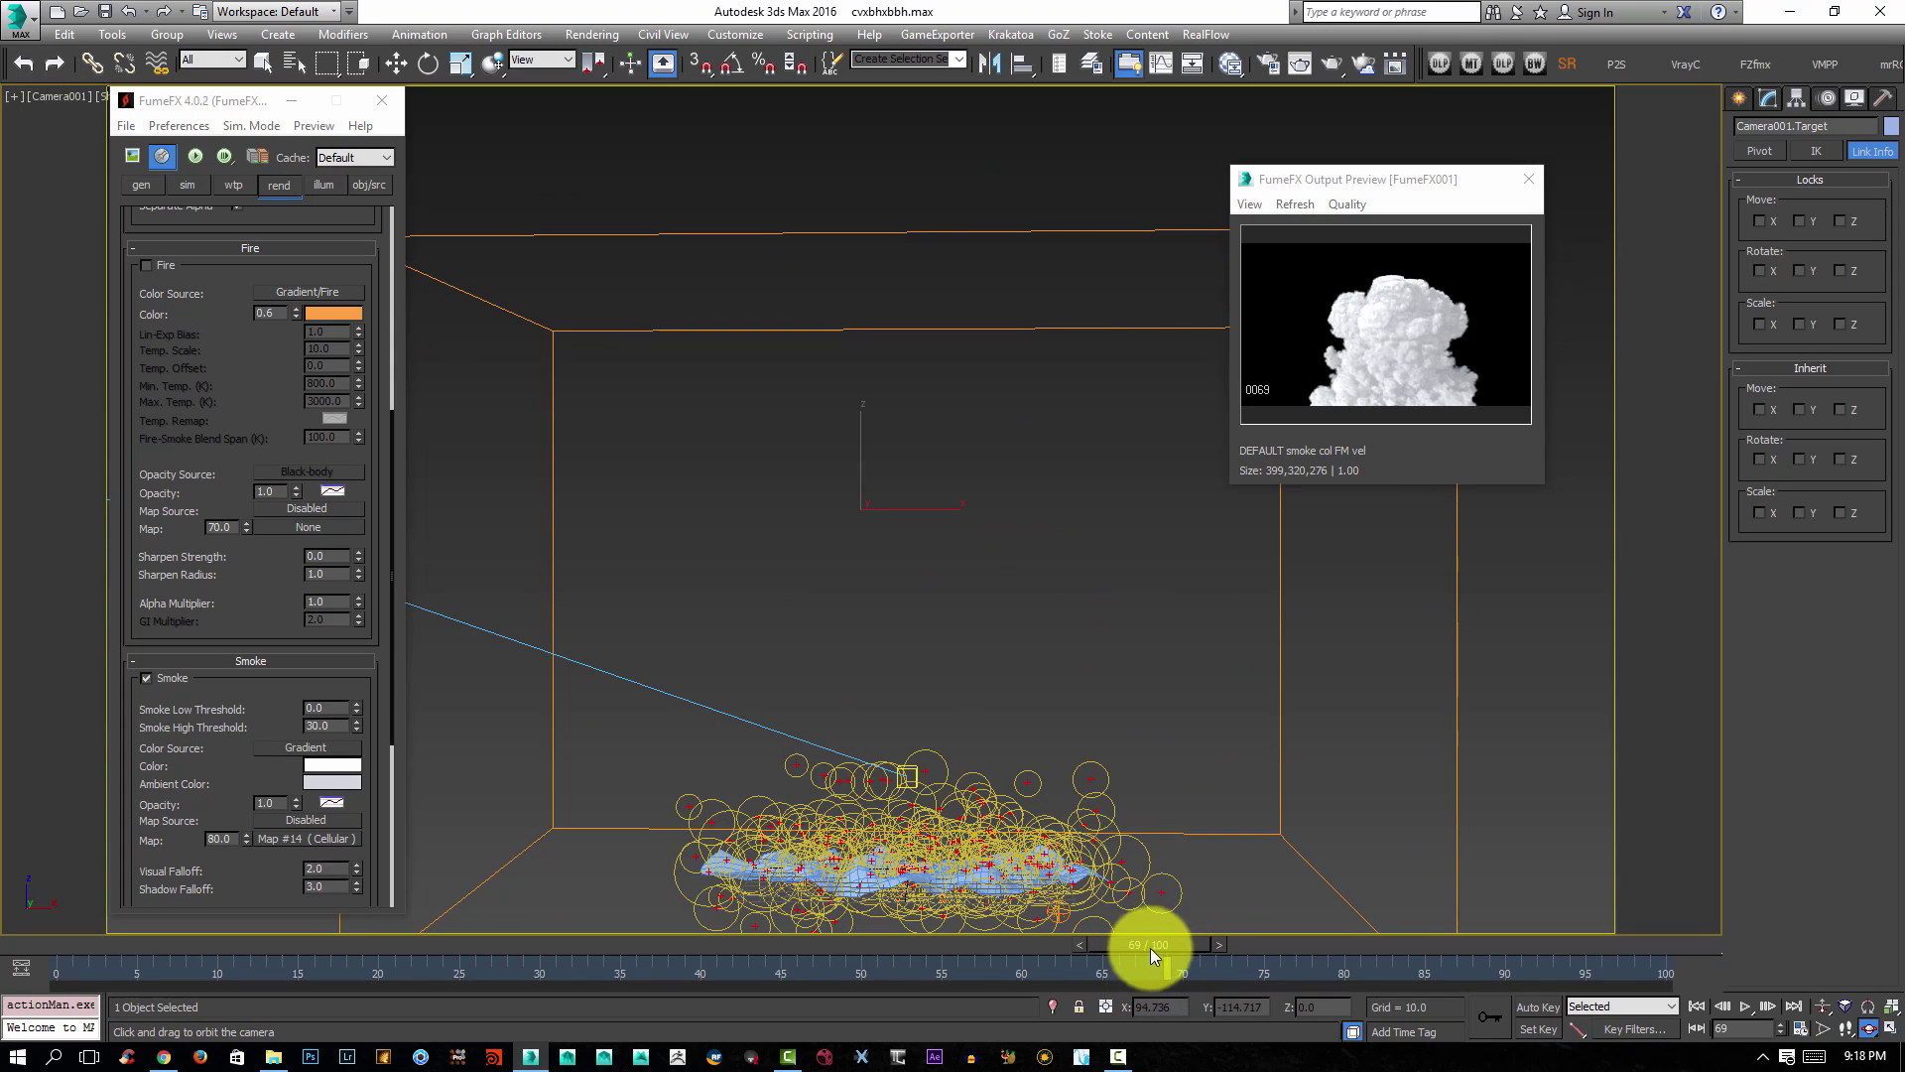
pyautogui.moveTo(1151, 948); pyautogui.dragTo(1117, 945)
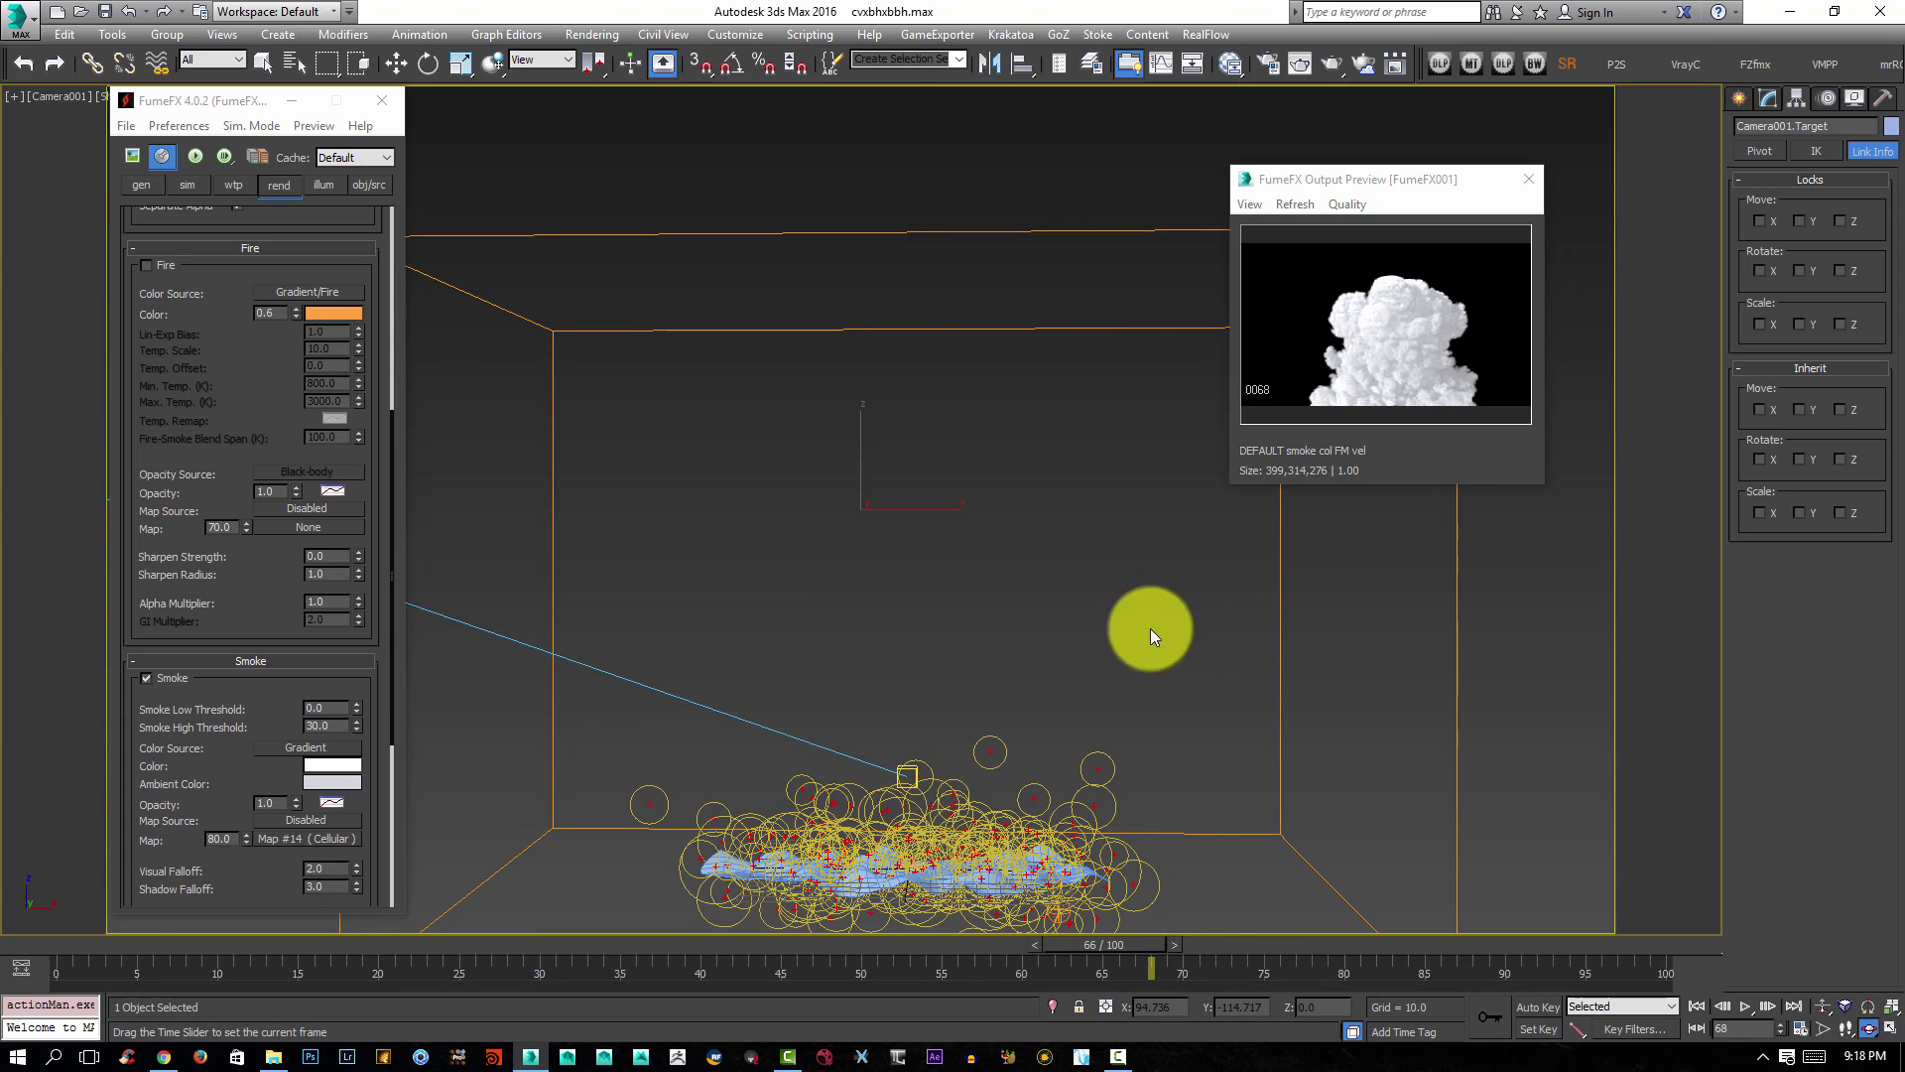
pyautogui.moveTo(1155, 662); pyautogui.dragTo(1042, 621)
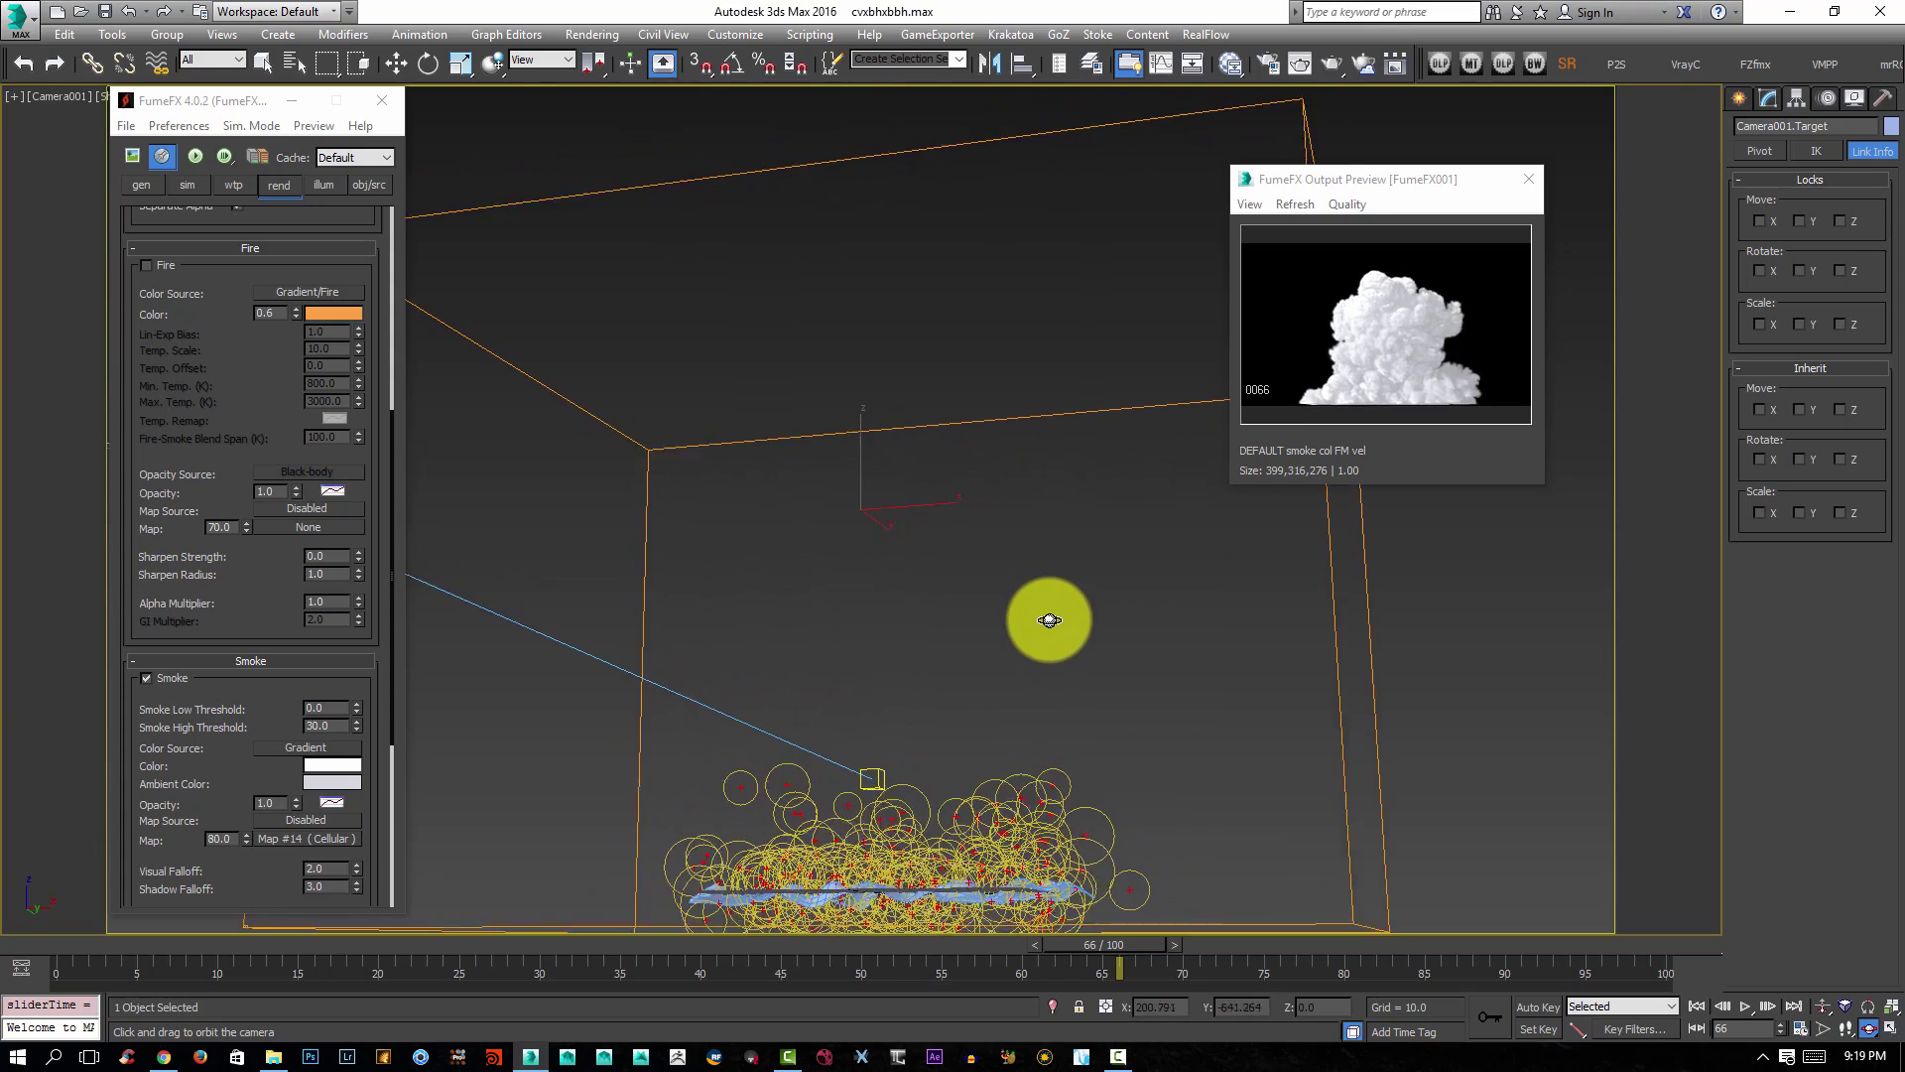
pyautogui.moveTo(1042, 622); pyautogui.dragTo(1195, 608, button='middle')
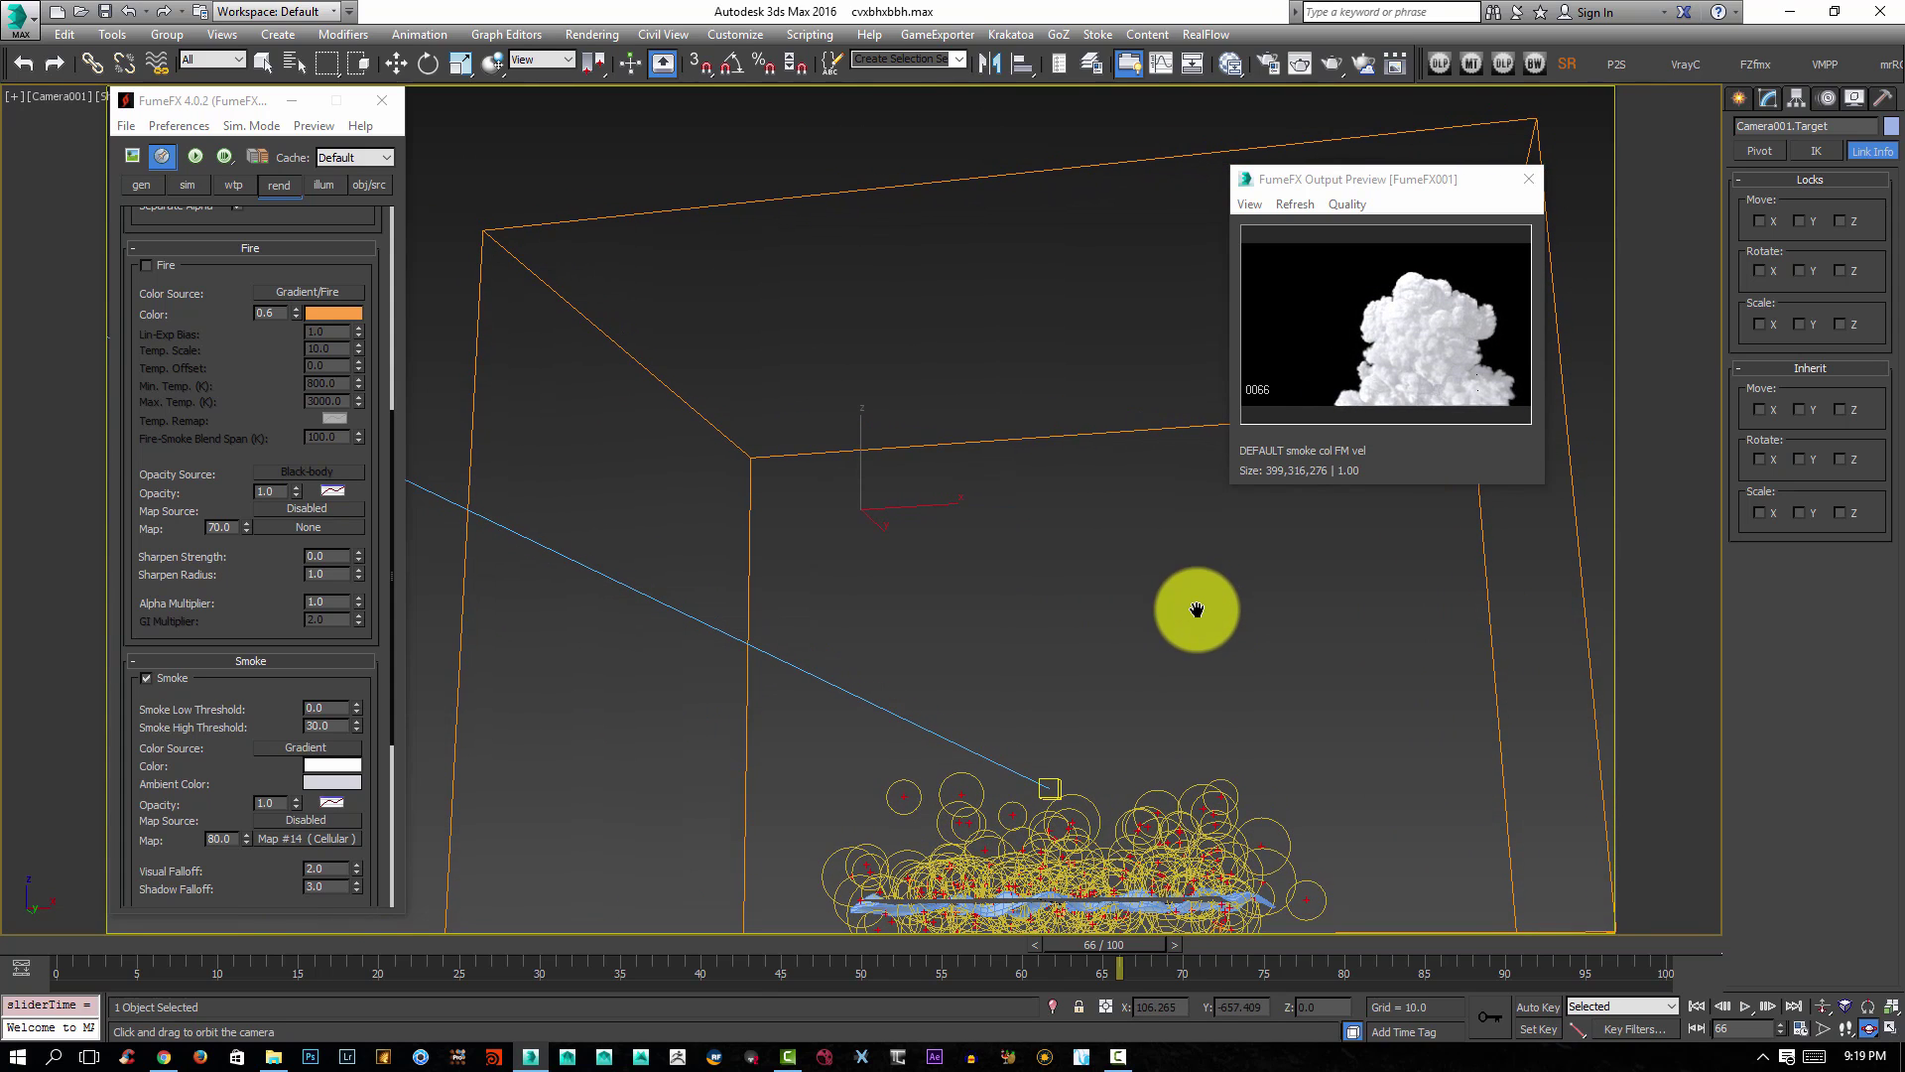
pyautogui.rightClick(1300, 598)
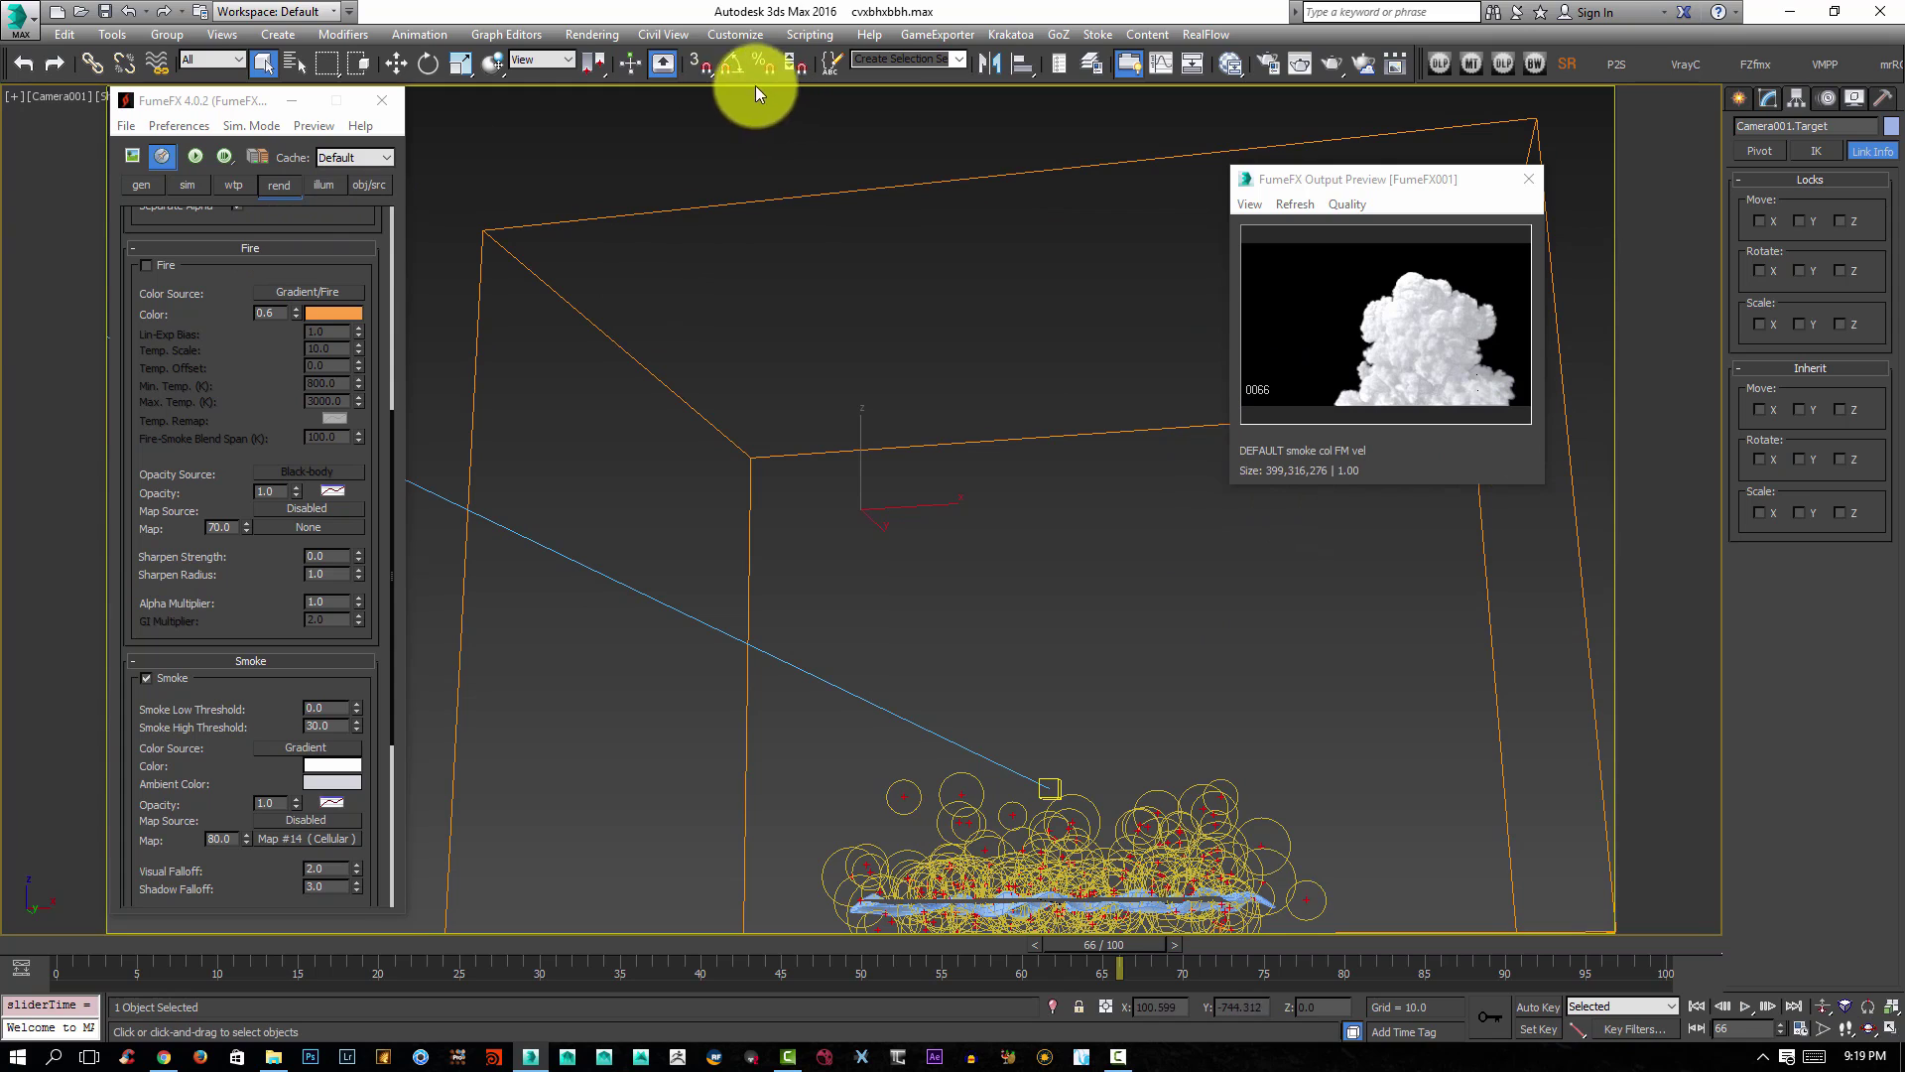
# Open Render Setup and browse the list of render elements available to add, closing it without adding any.
pyautogui.click(592, 34)
pyautogui.click(593, 33)
pyautogui.click(595, 34)
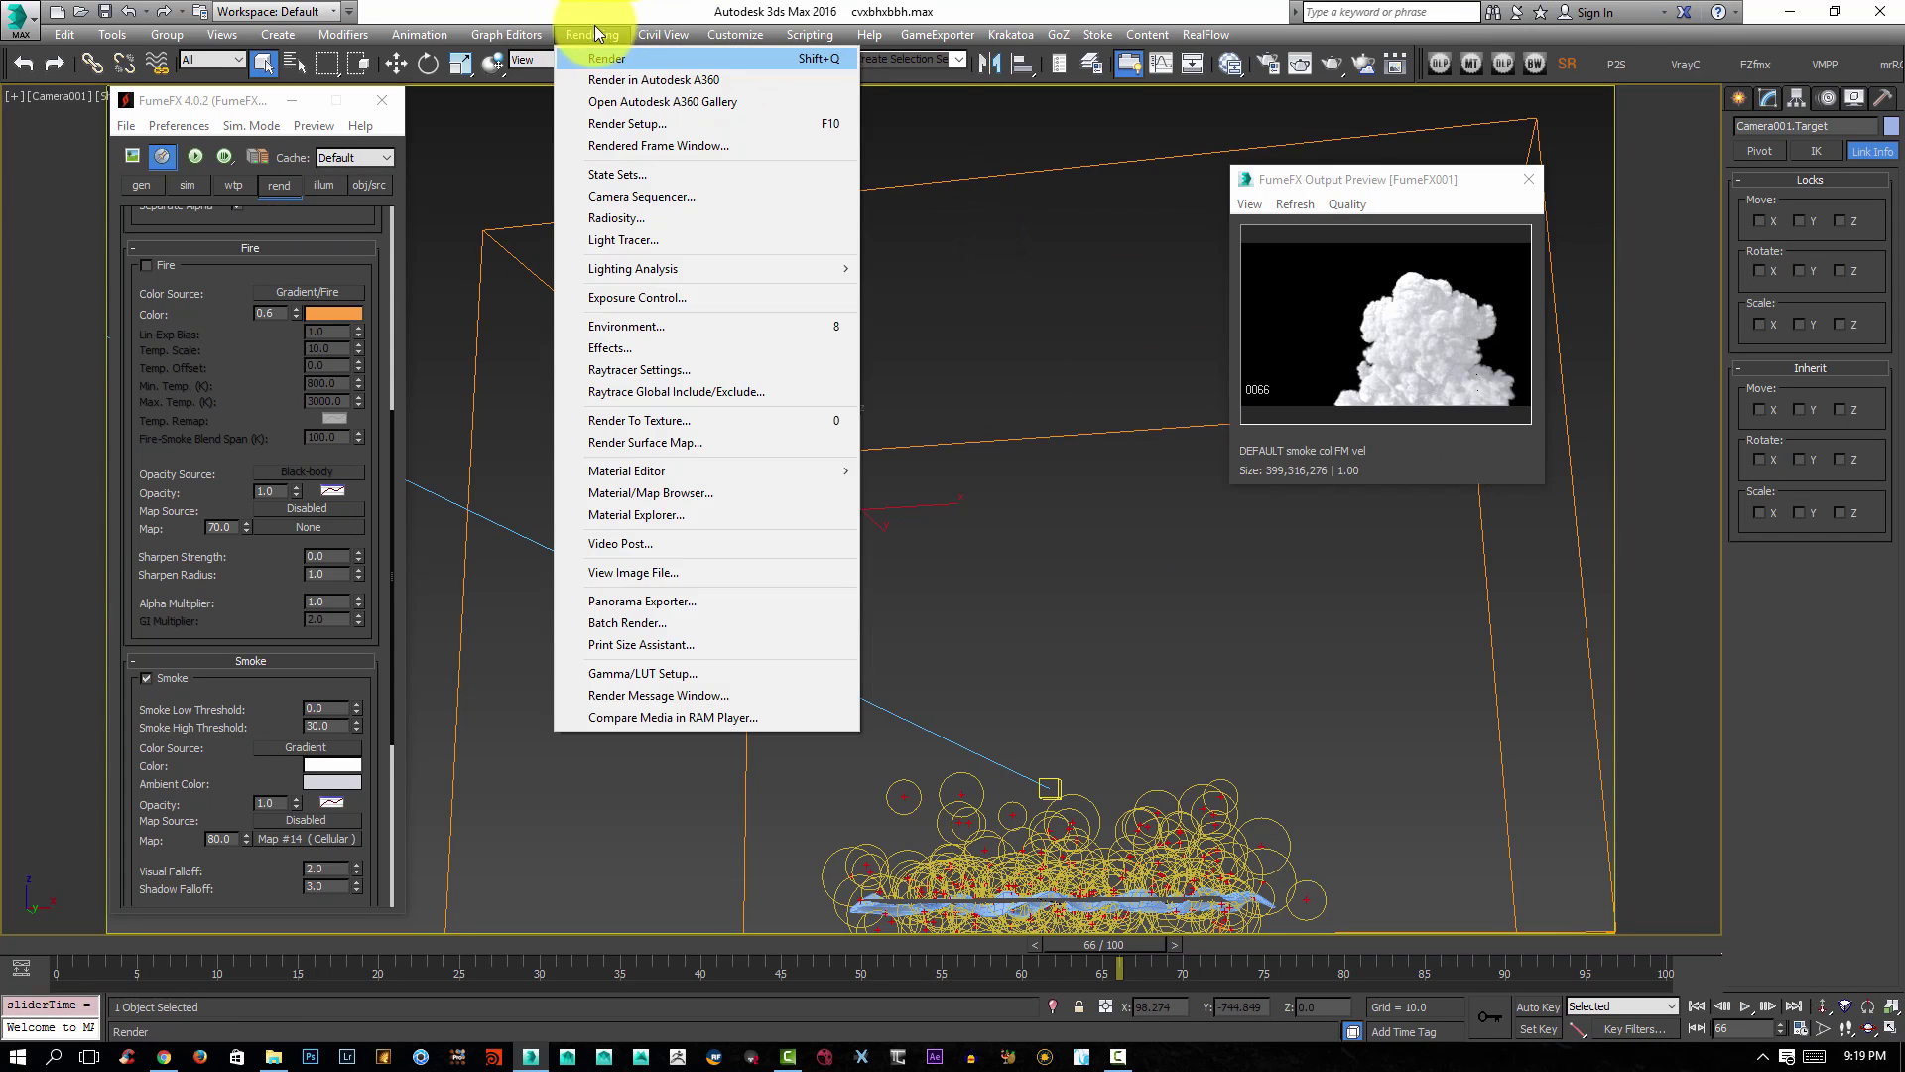
pyautogui.click(647, 123)
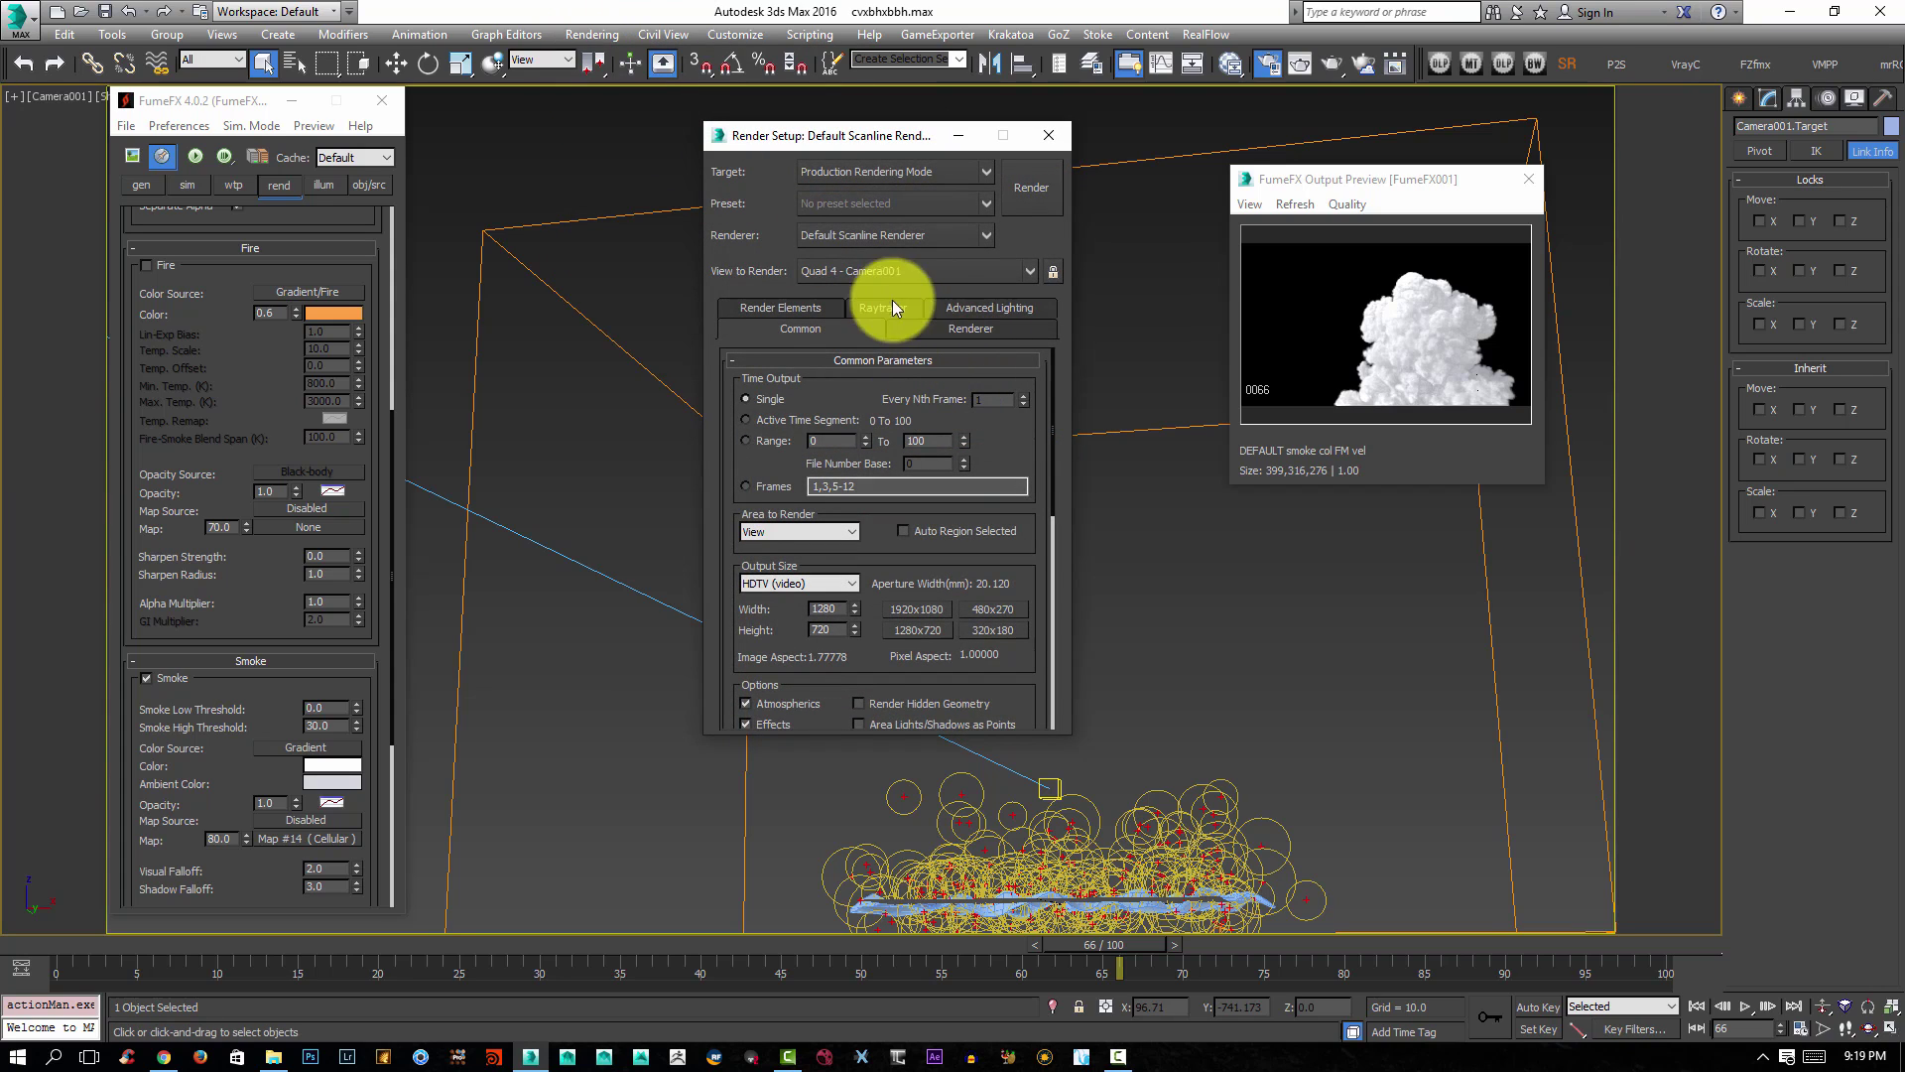
pyautogui.click(829, 309)
pyautogui.click(754, 403)
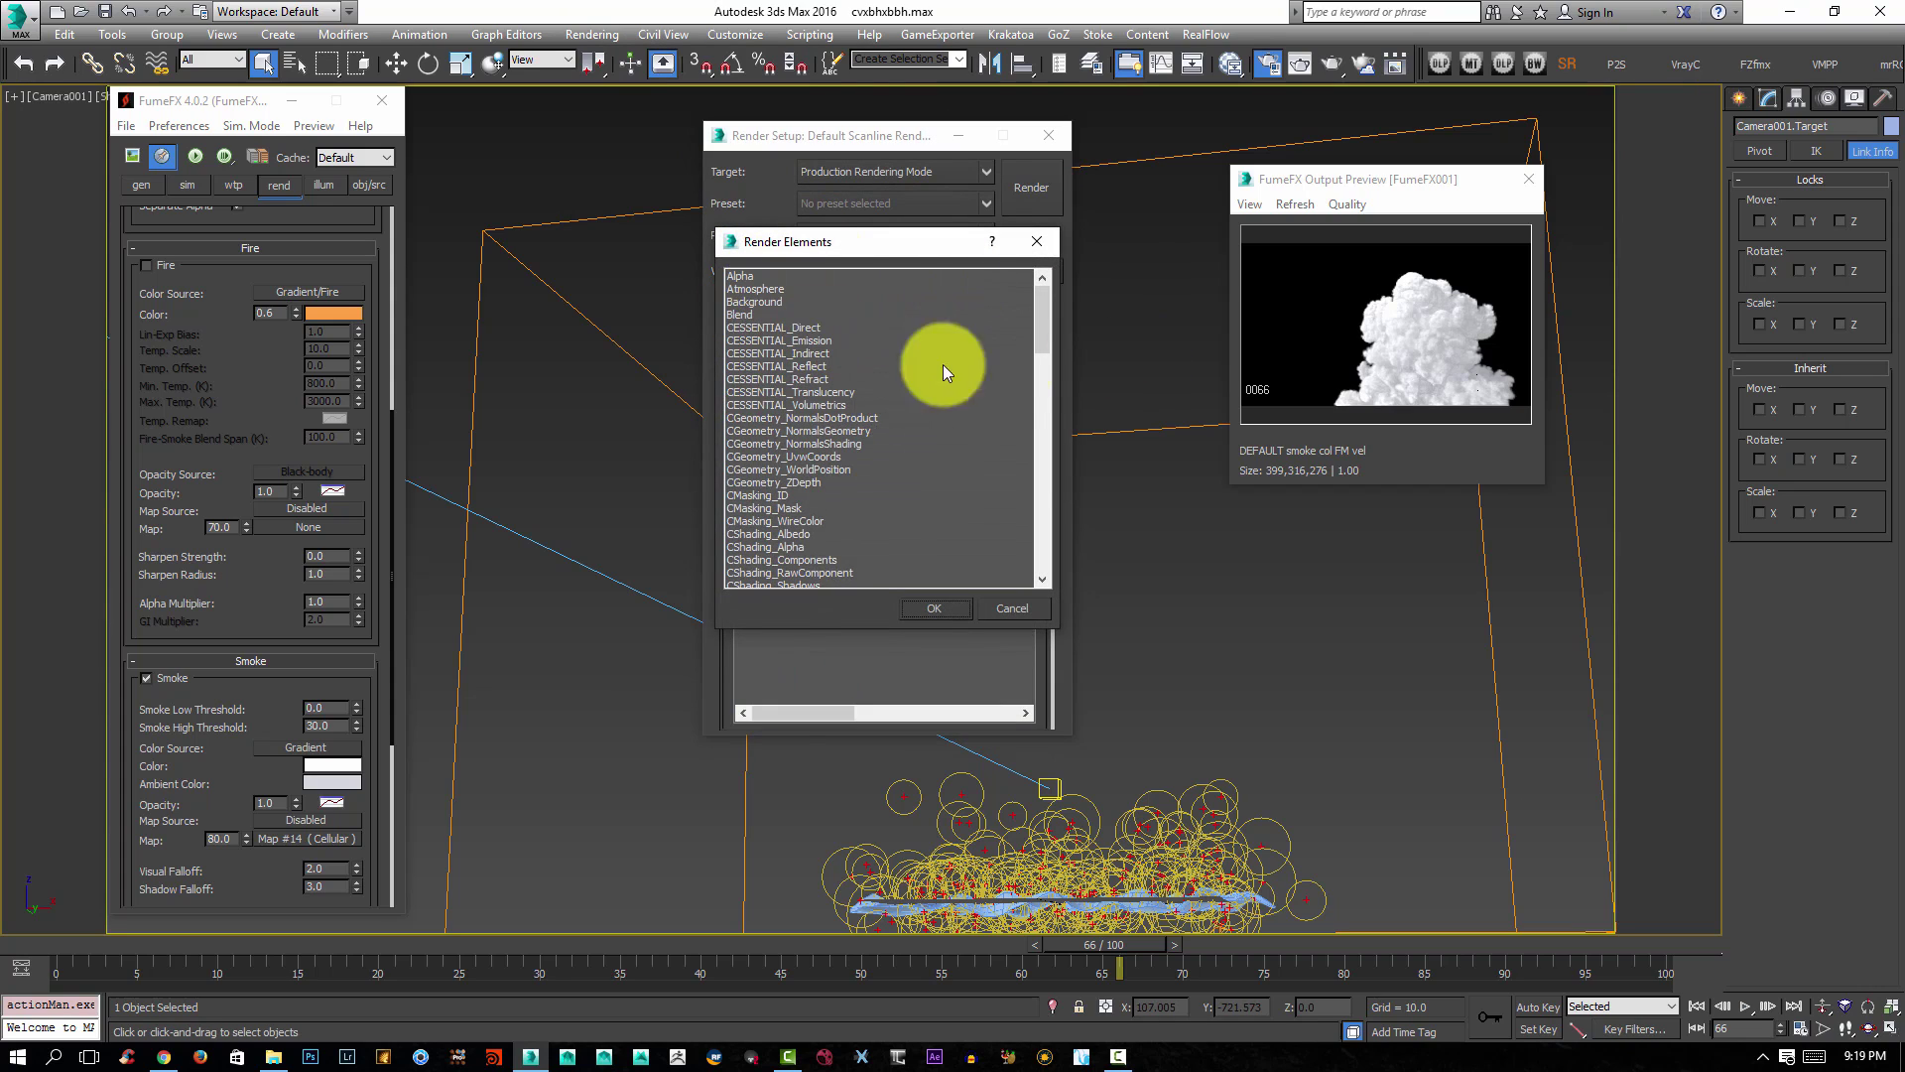
pyautogui.click(770, 289)
pyautogui.moveTo(1045, 306); pyautogui.dragTo(1049, 431)
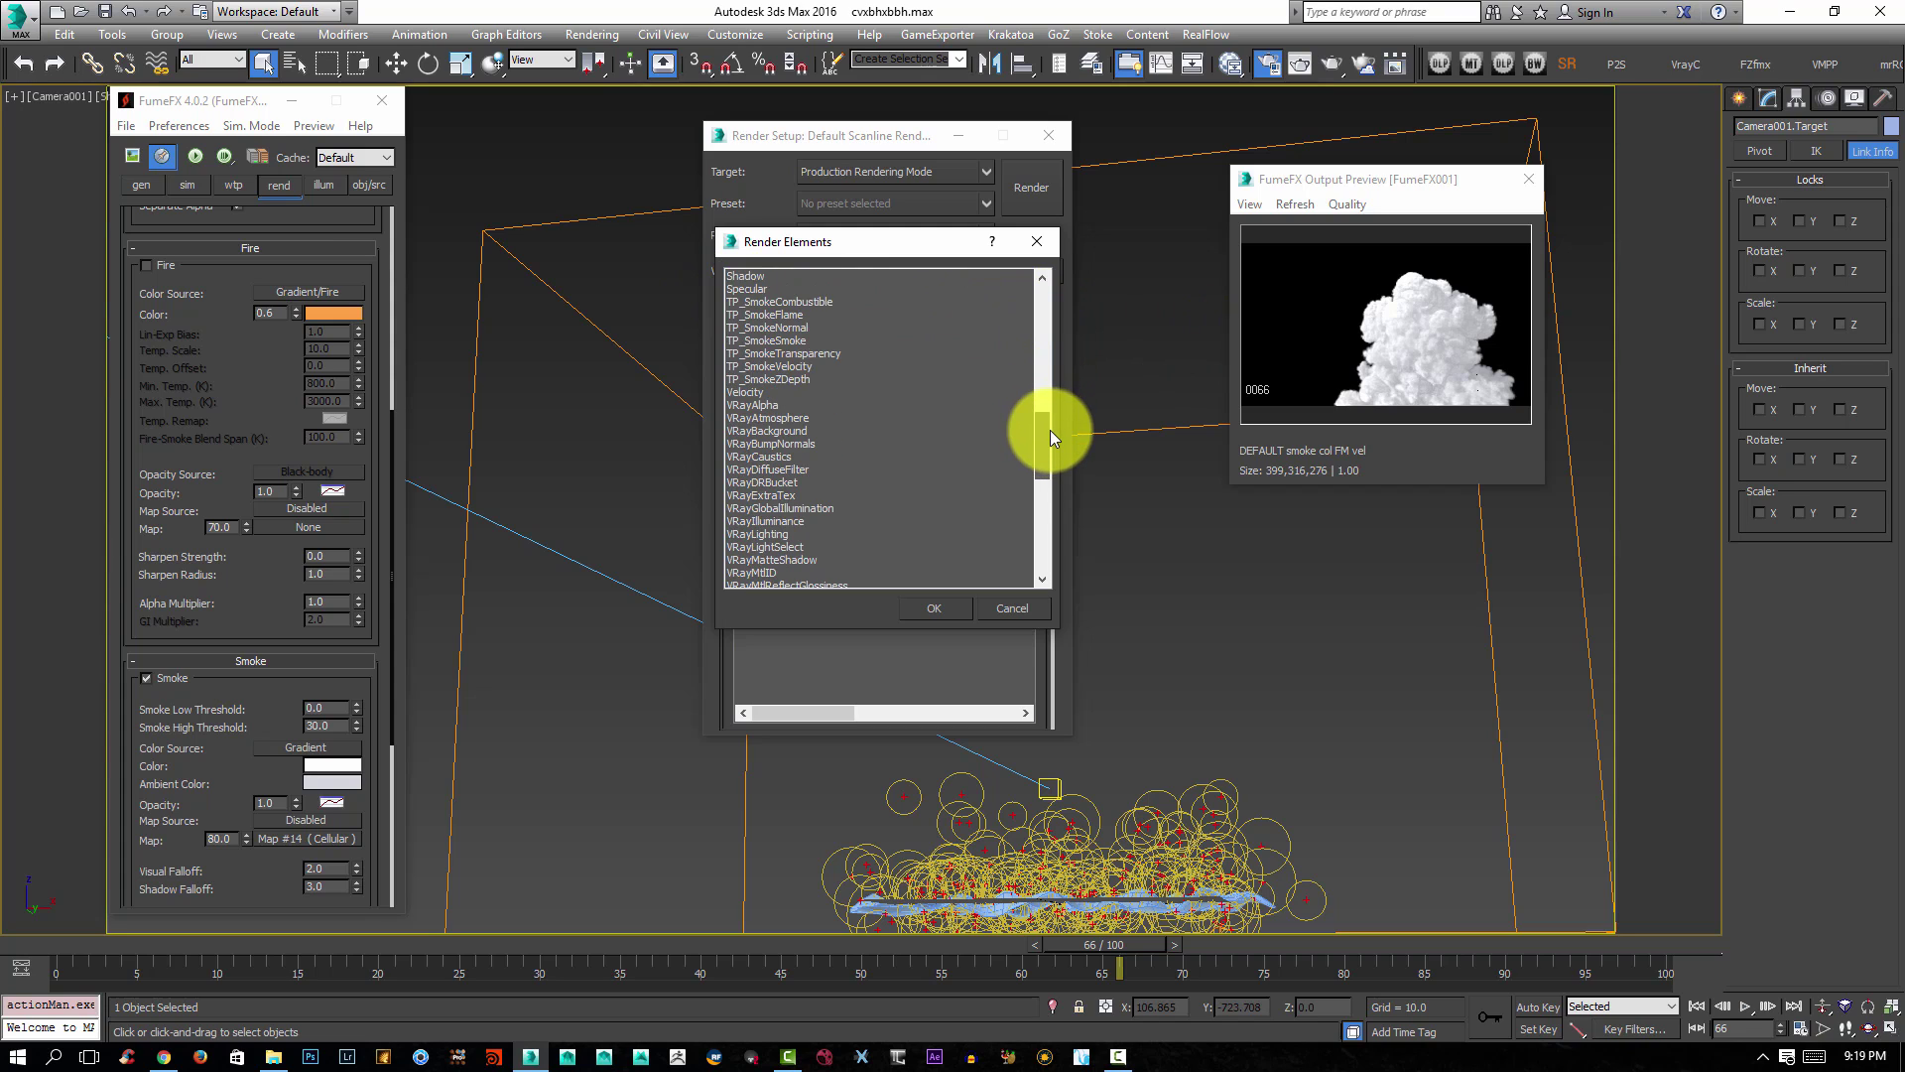
pyautogui.click(1037, 242)
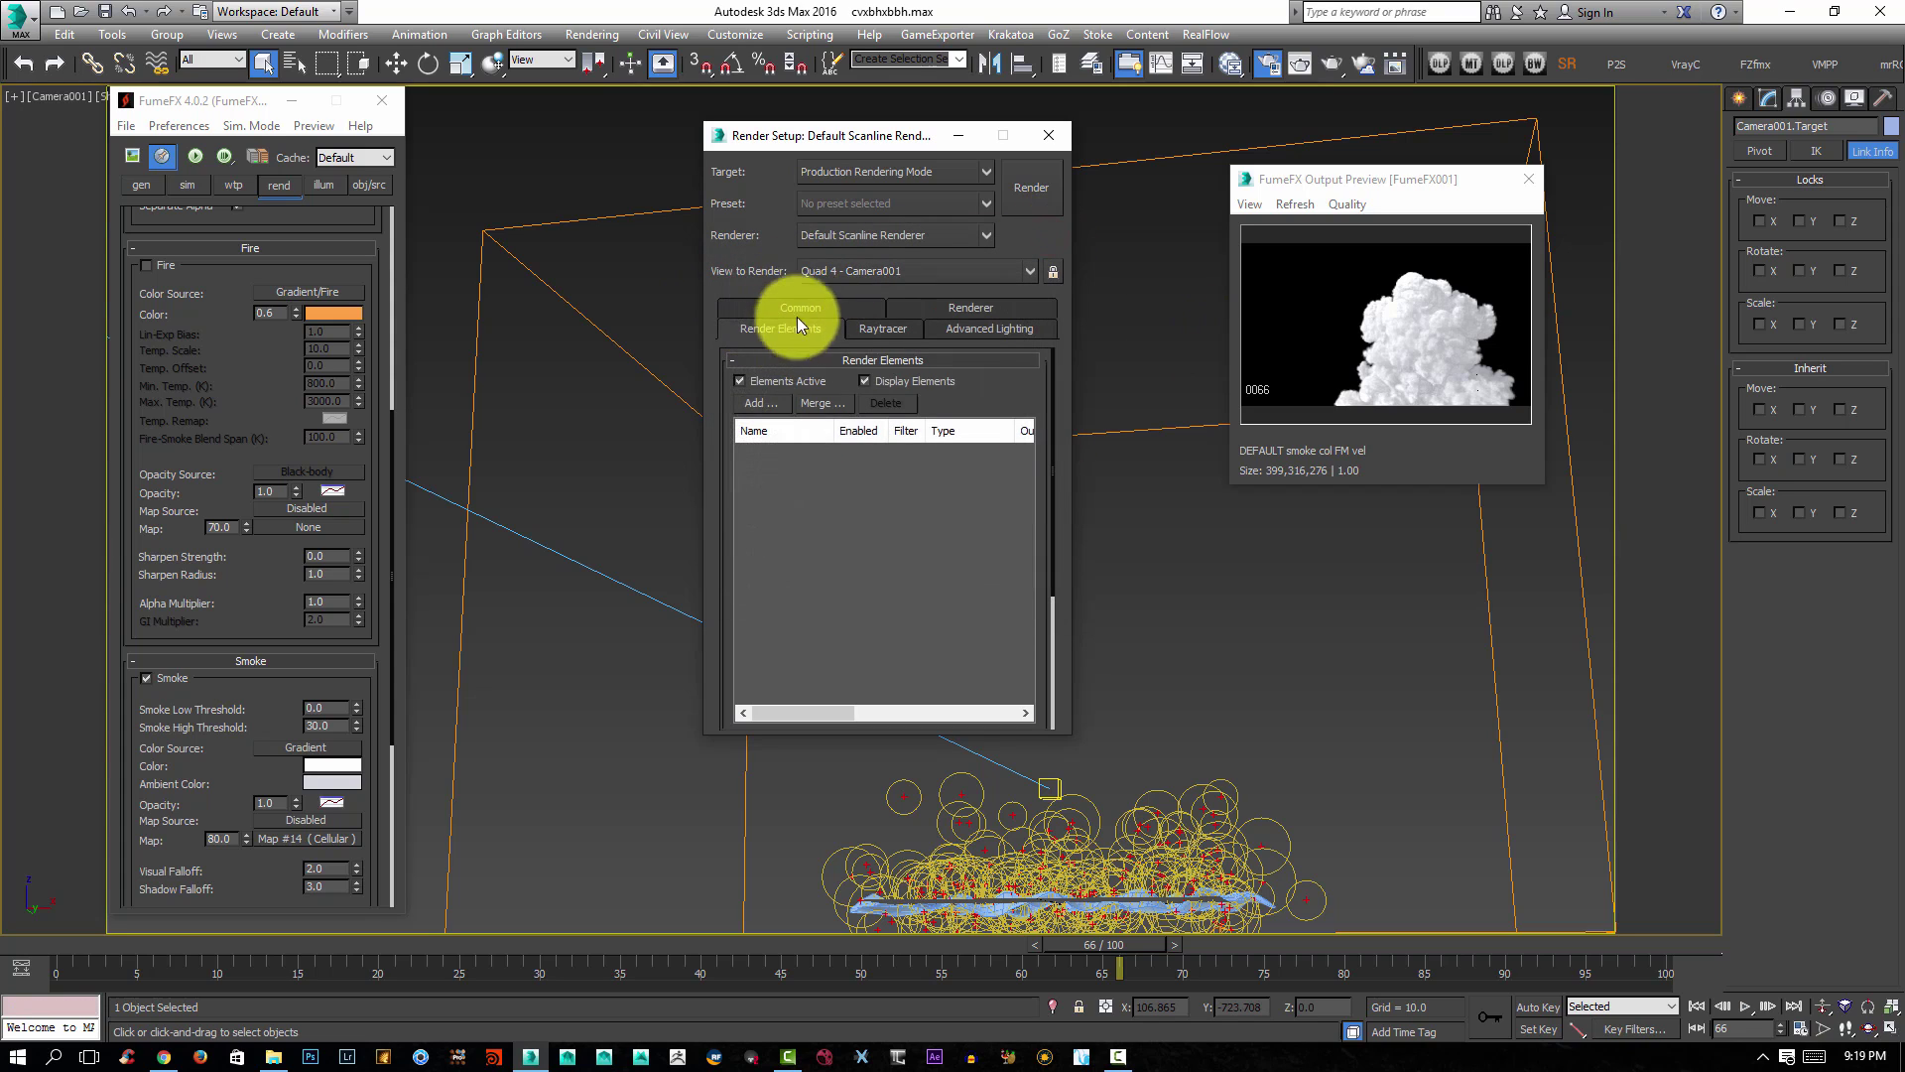
# Start choosing the render output file and create and open a new folder named cloud_Tut on the Desktop for it.
pyautogui.click(797, 309)
pyautogui.scroll(-5, 872, 636)
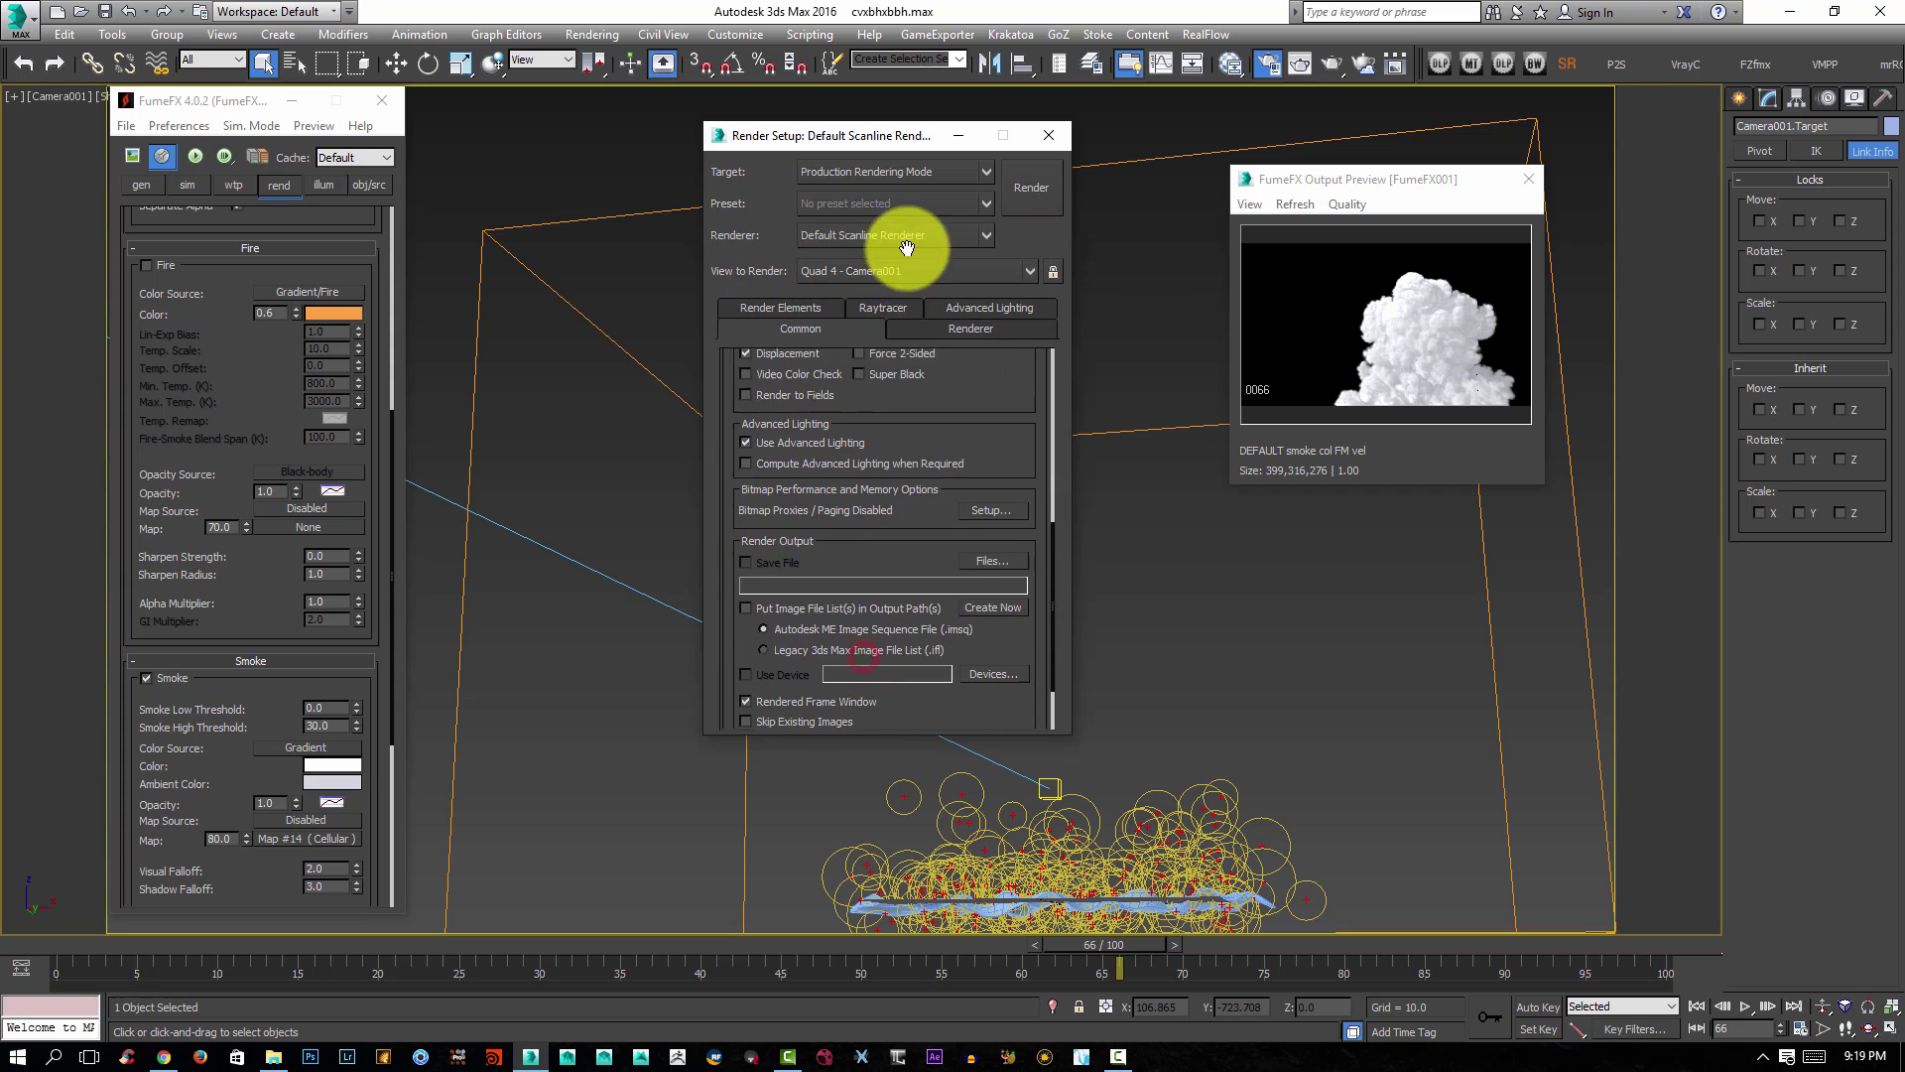
pyautogui.click(980, 549)
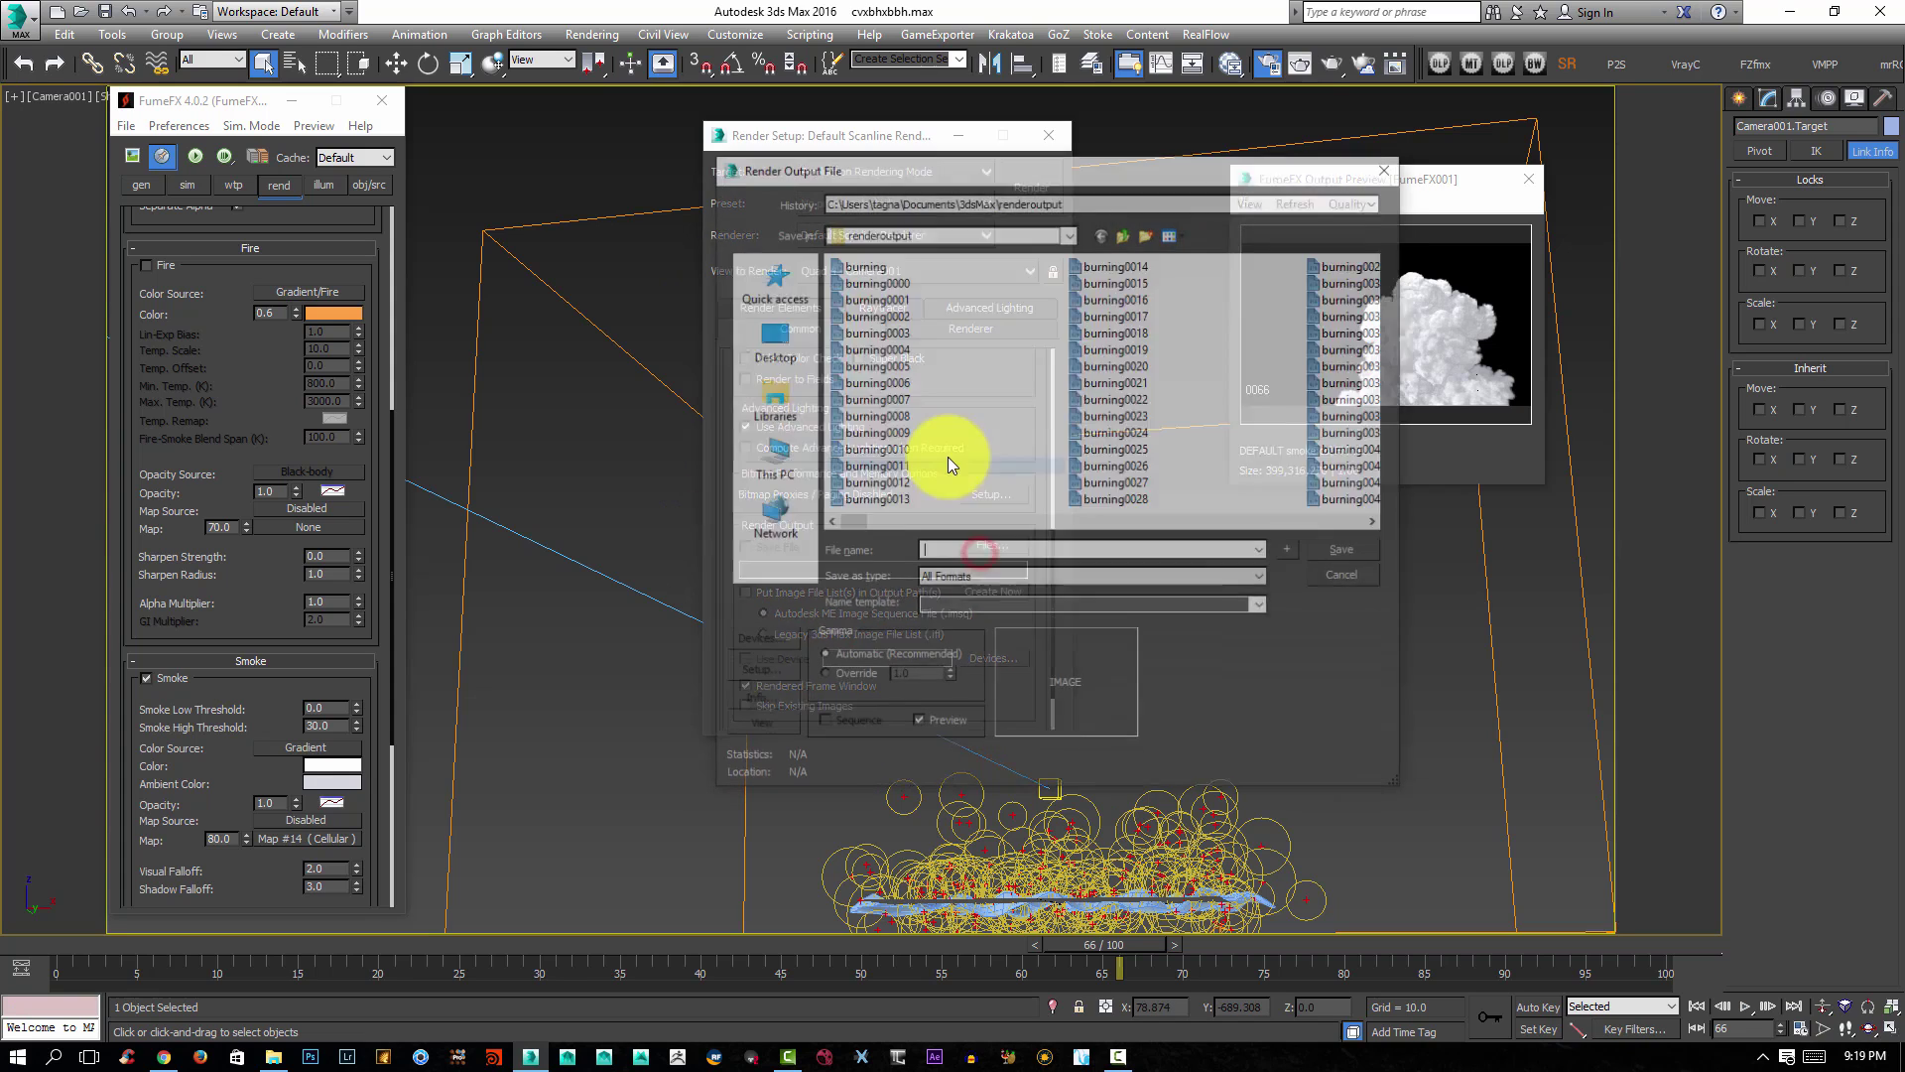
pyautogui.click(771, 335)
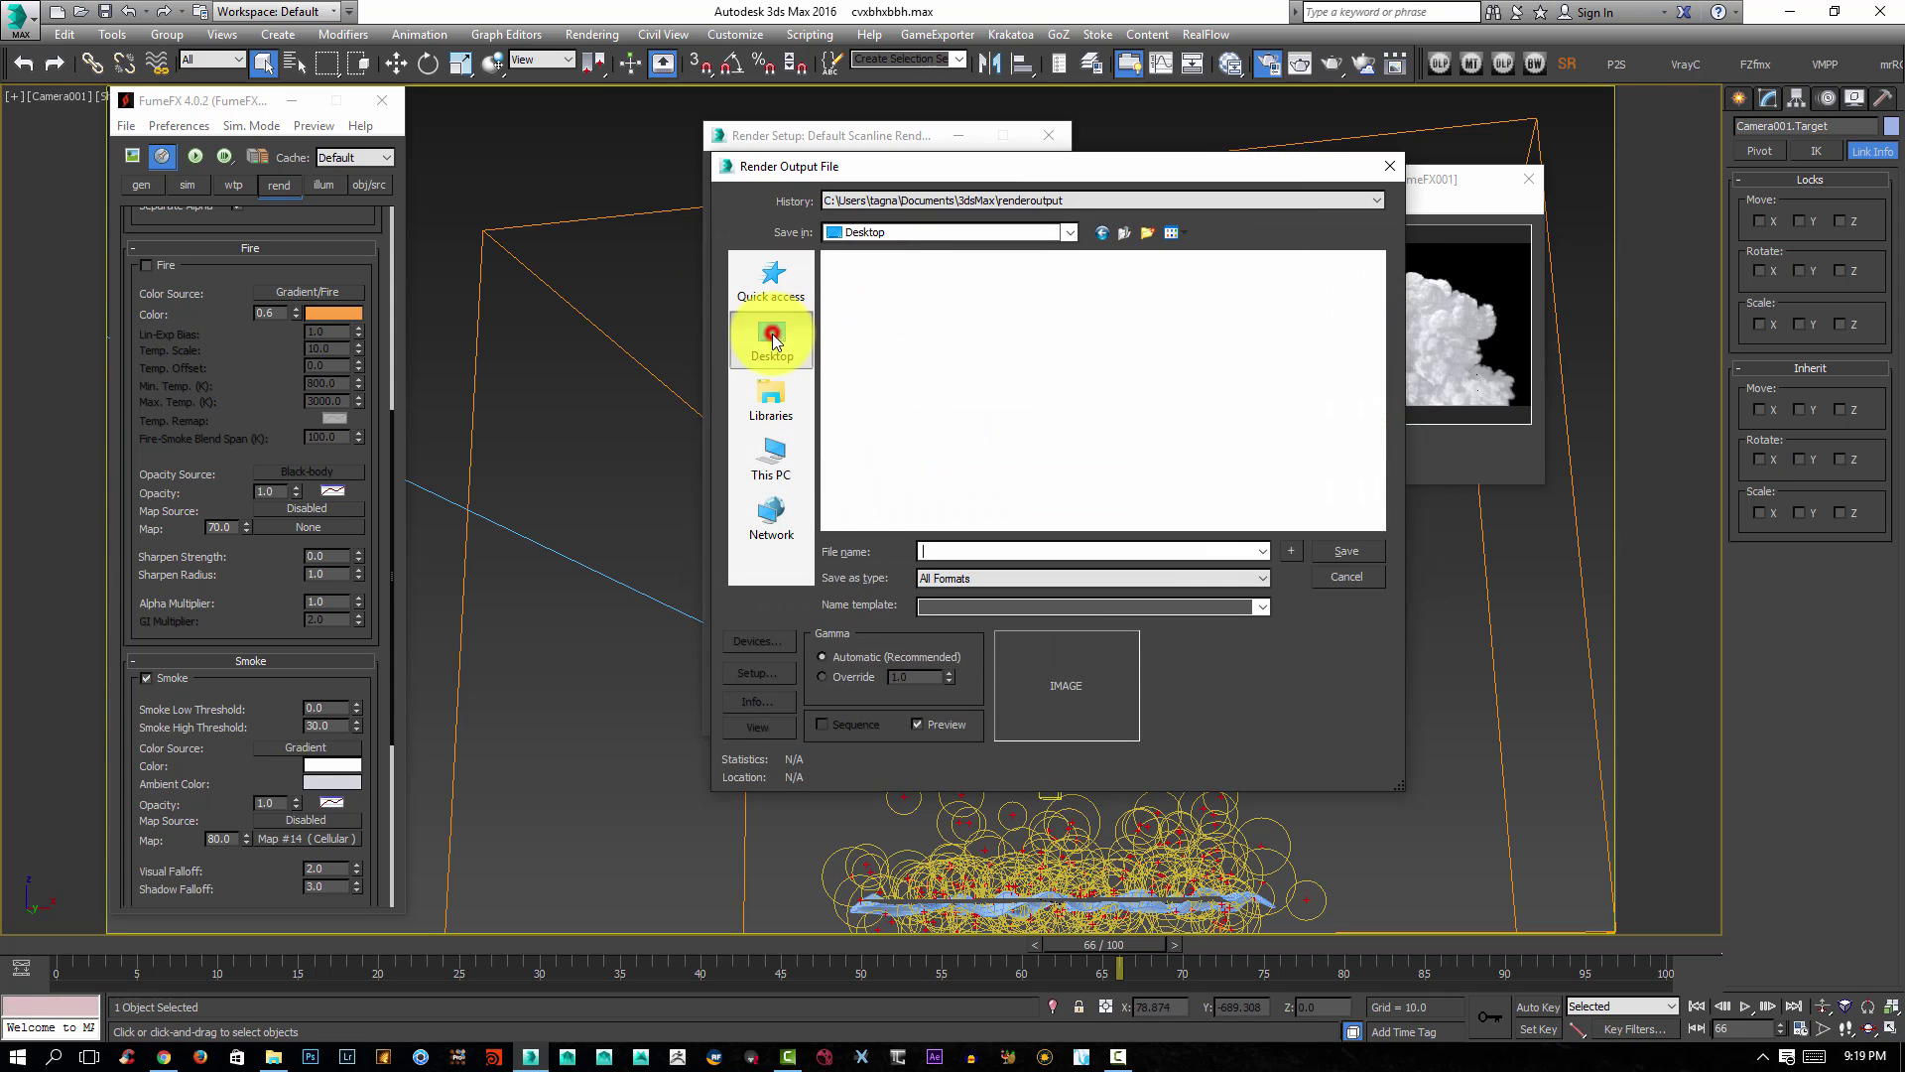
pyautogui.click(1147, 232)
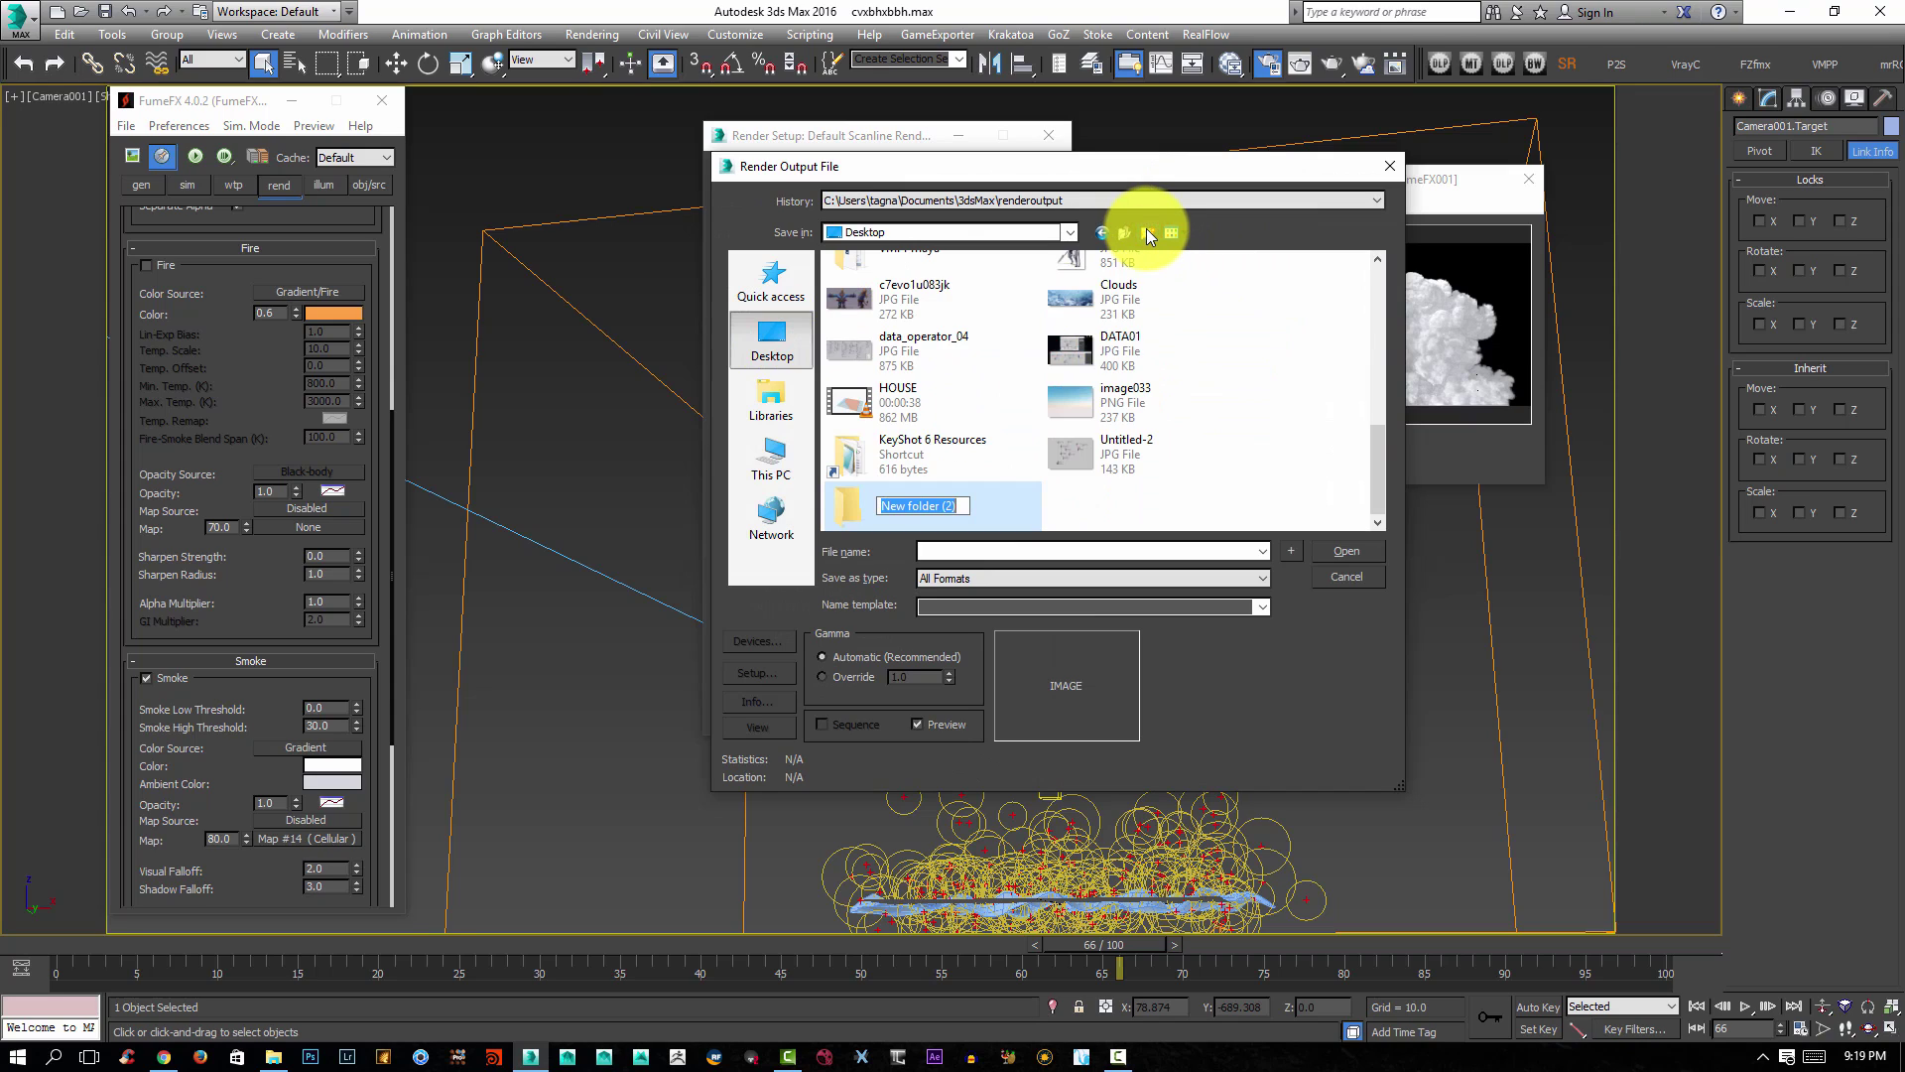
pyautogui.write('cloud_Tut')
pyautogui.press('Return')
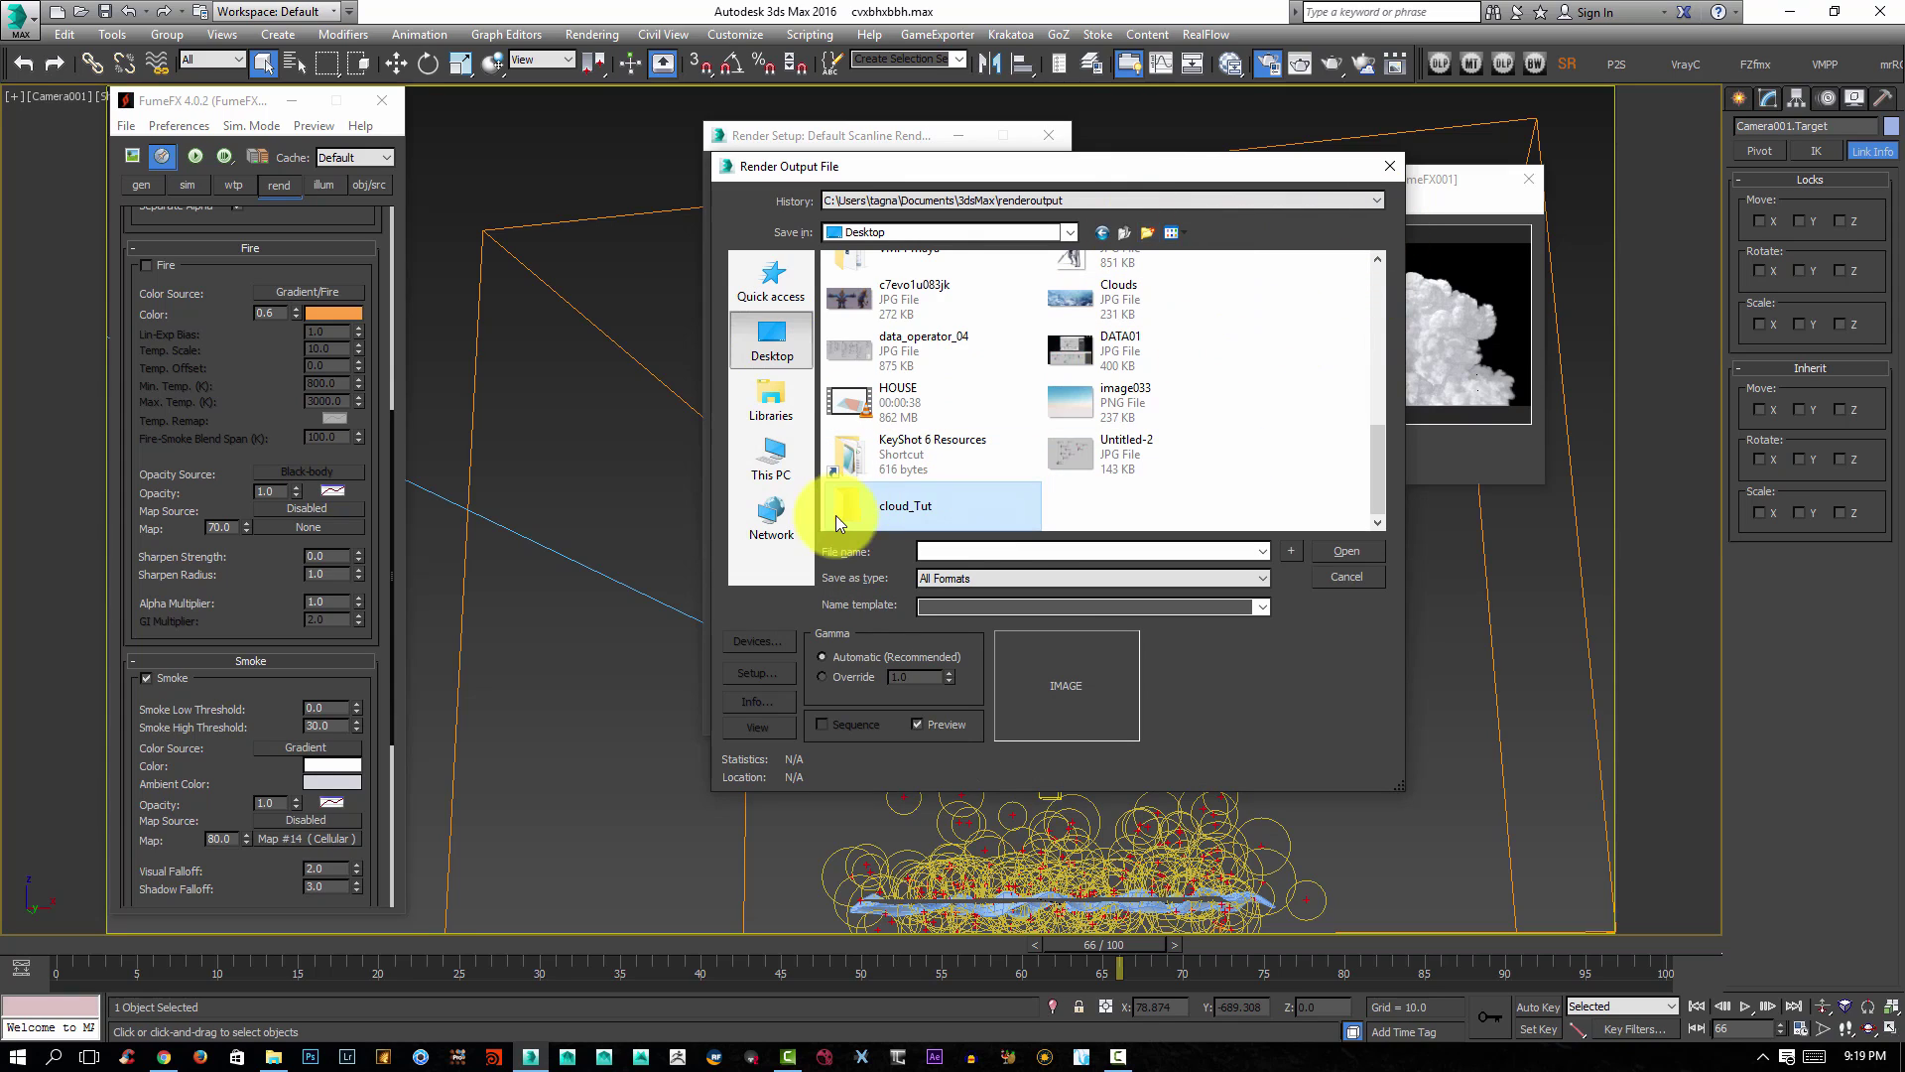
pyautogui.doubleClick(871, 514)
# Save the render output as hero_Cloud in OpenEXR format, accepting the default EXR configuration.
pyautogui.click(967, 551)
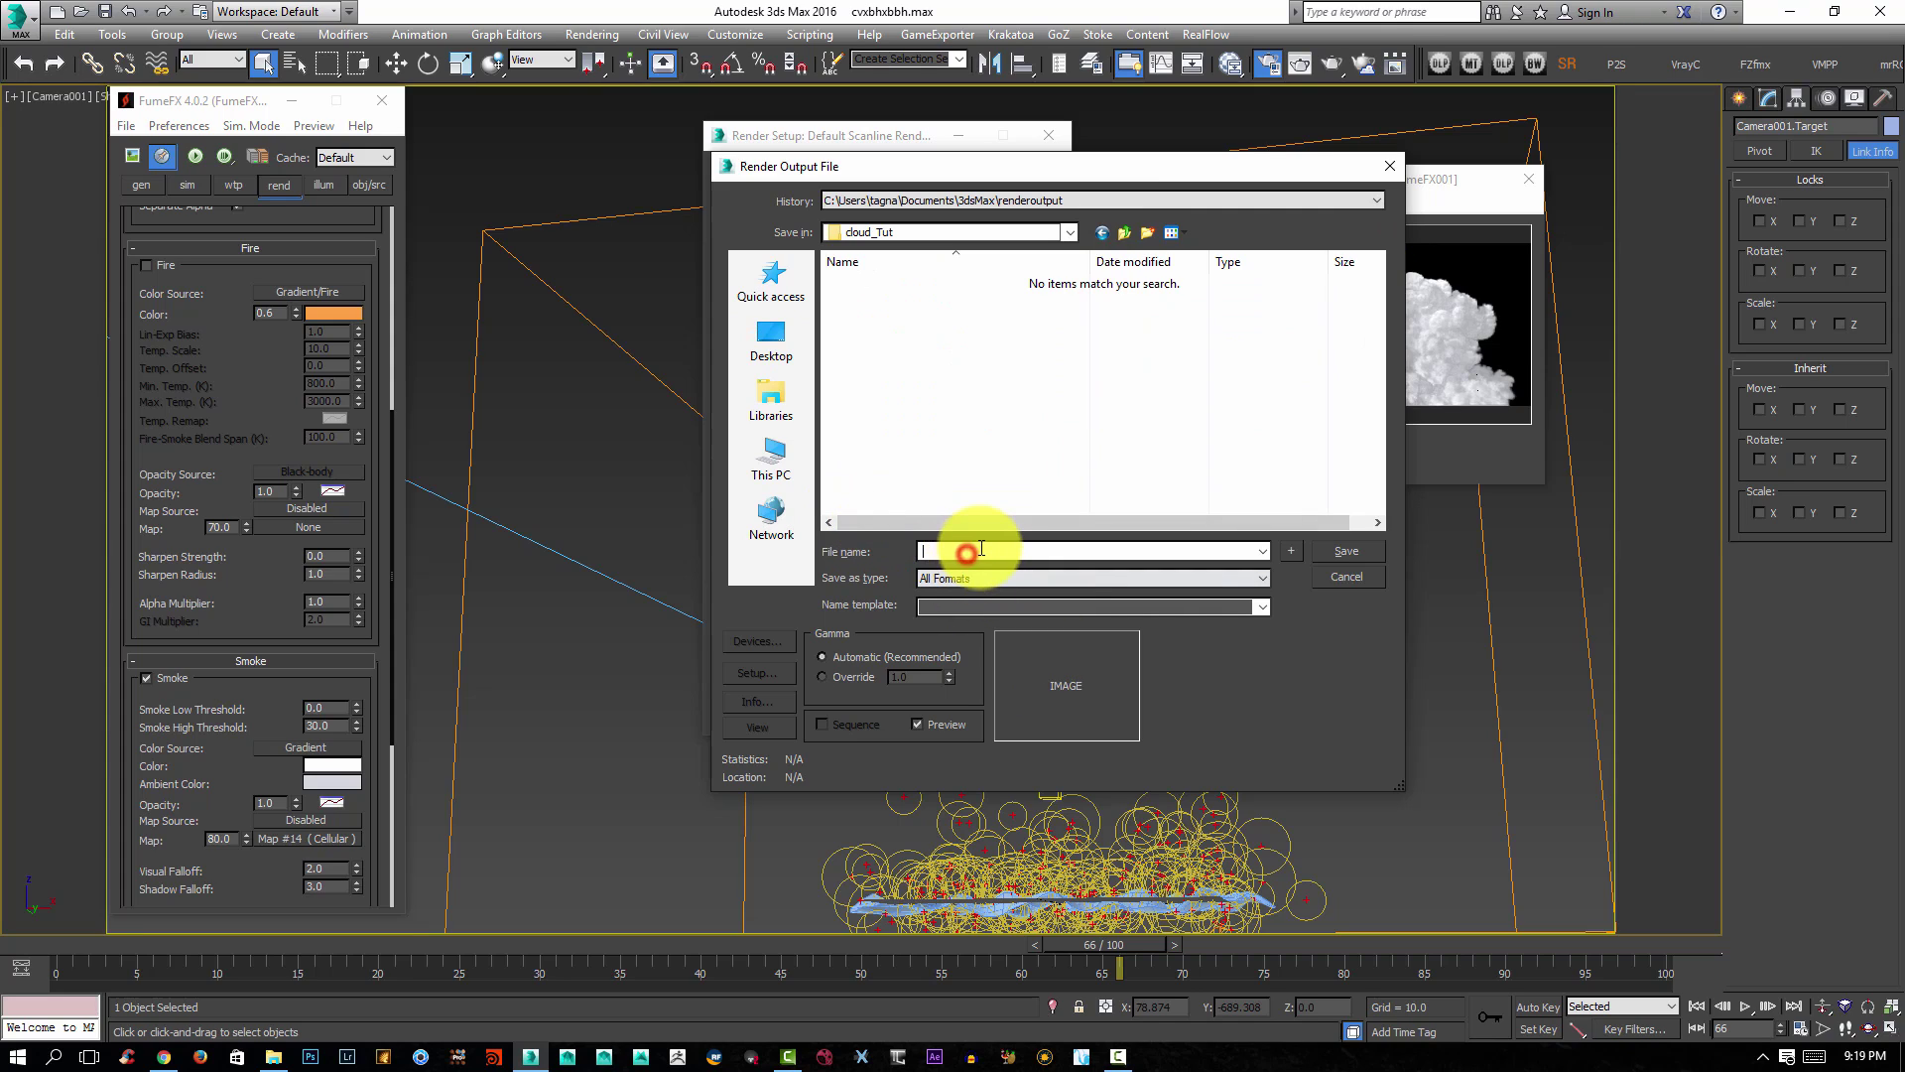
pyautogui.write('hero_Cloud')
pyautogui.click(1018, 578)
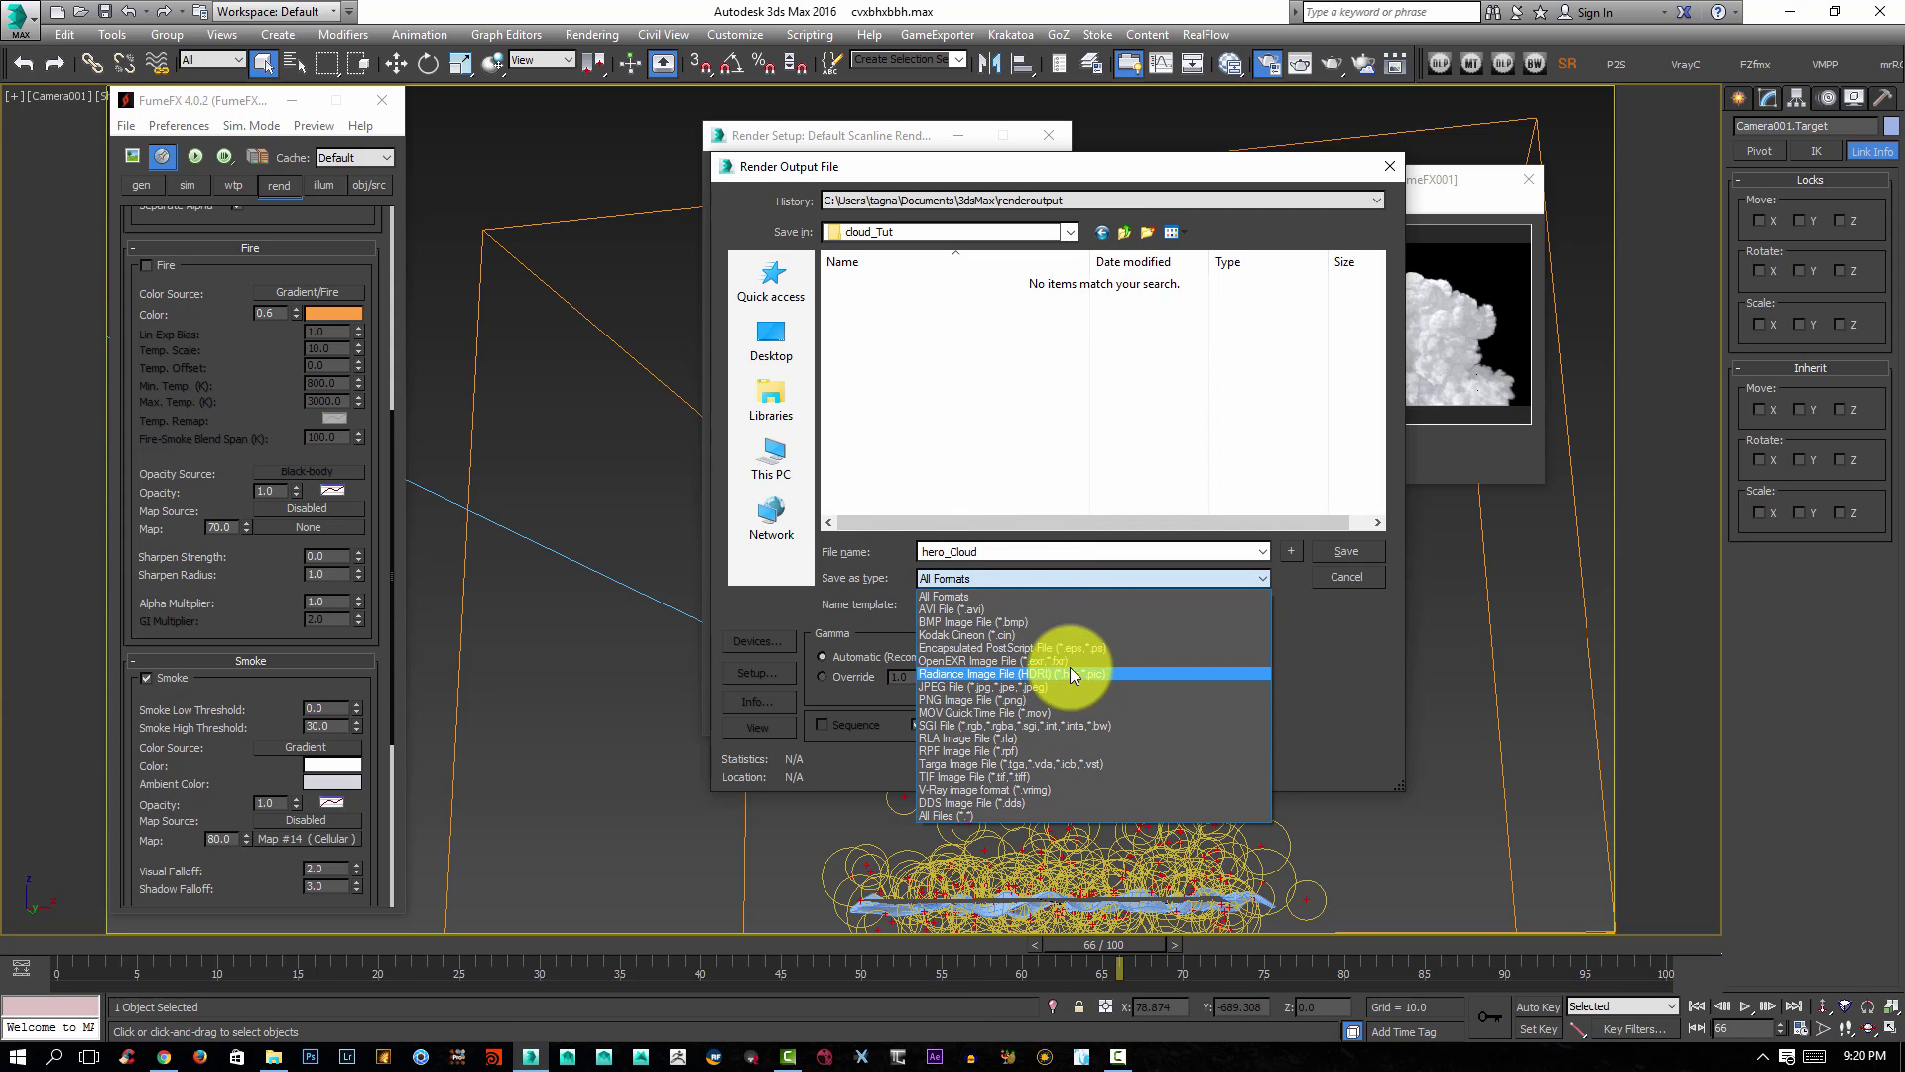
pyautogui.click(1081, 661)
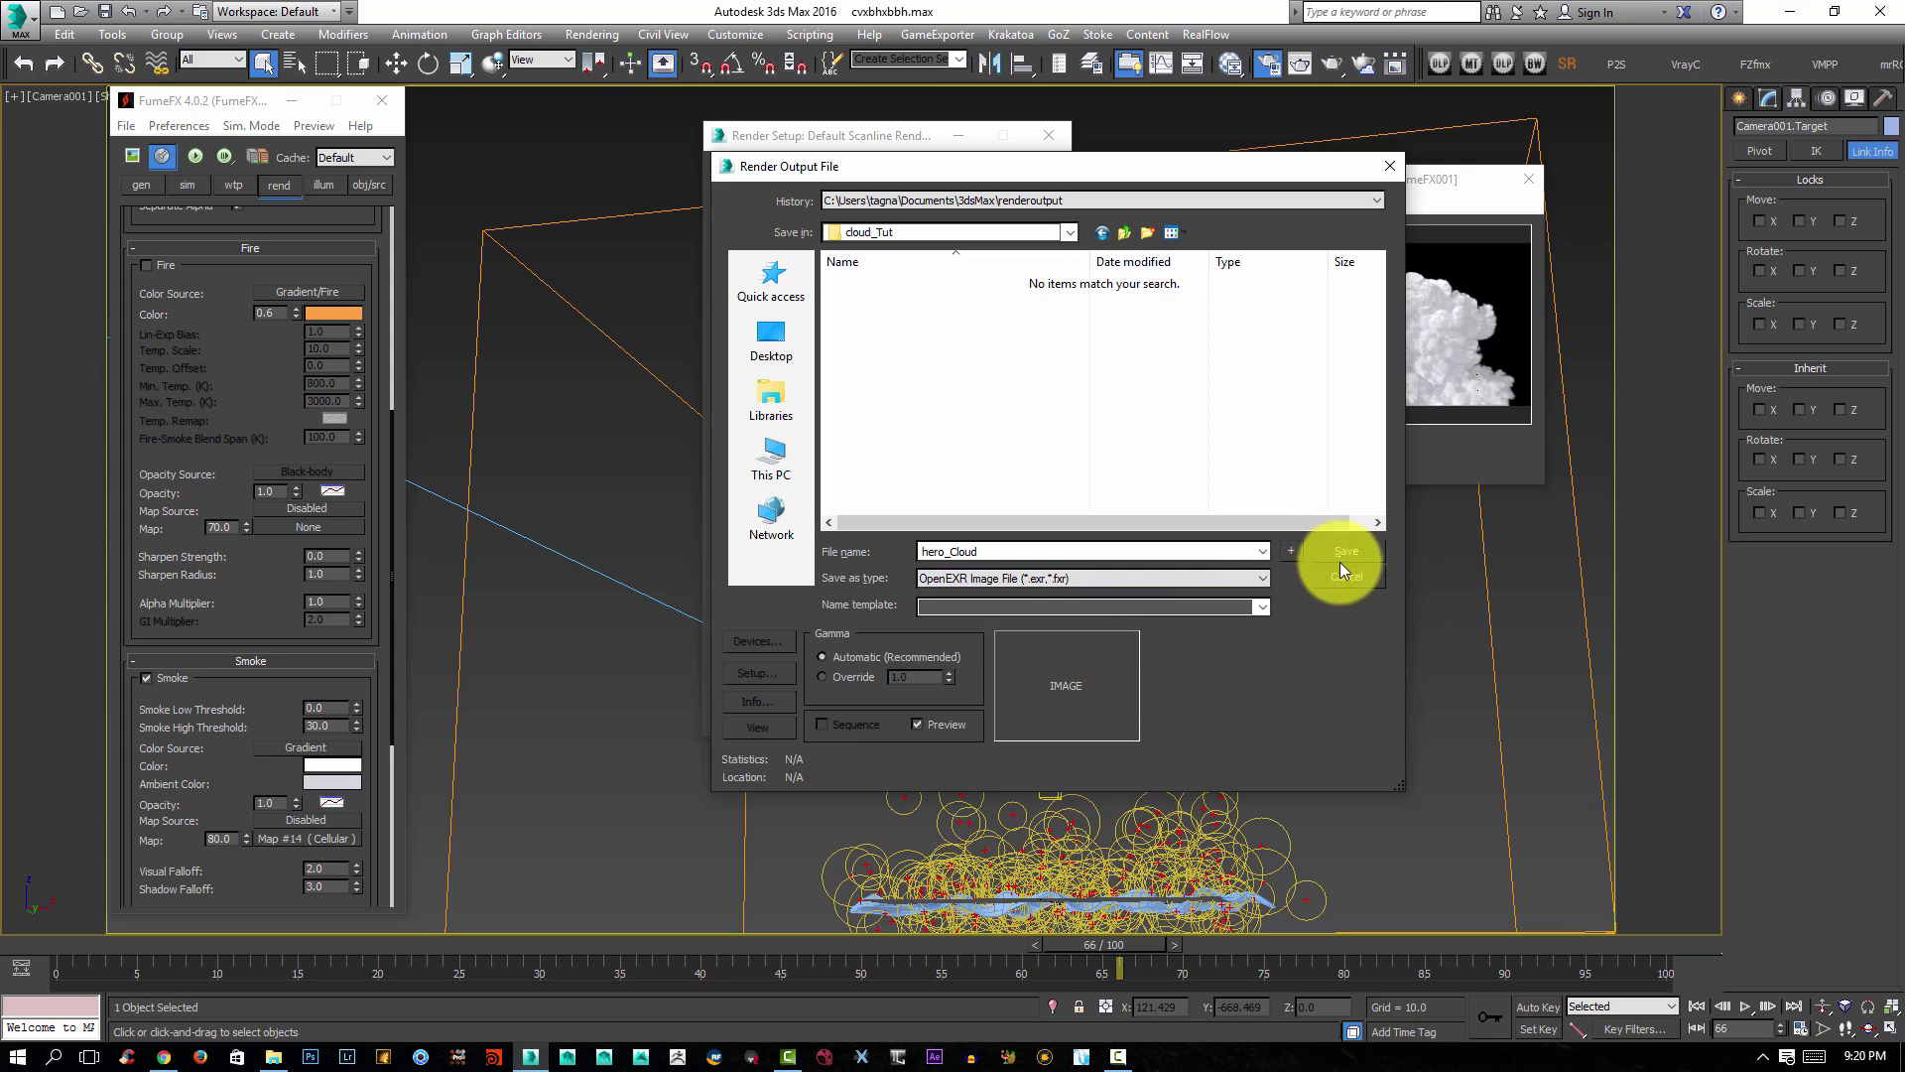
pyautogui.click(1352, 554)
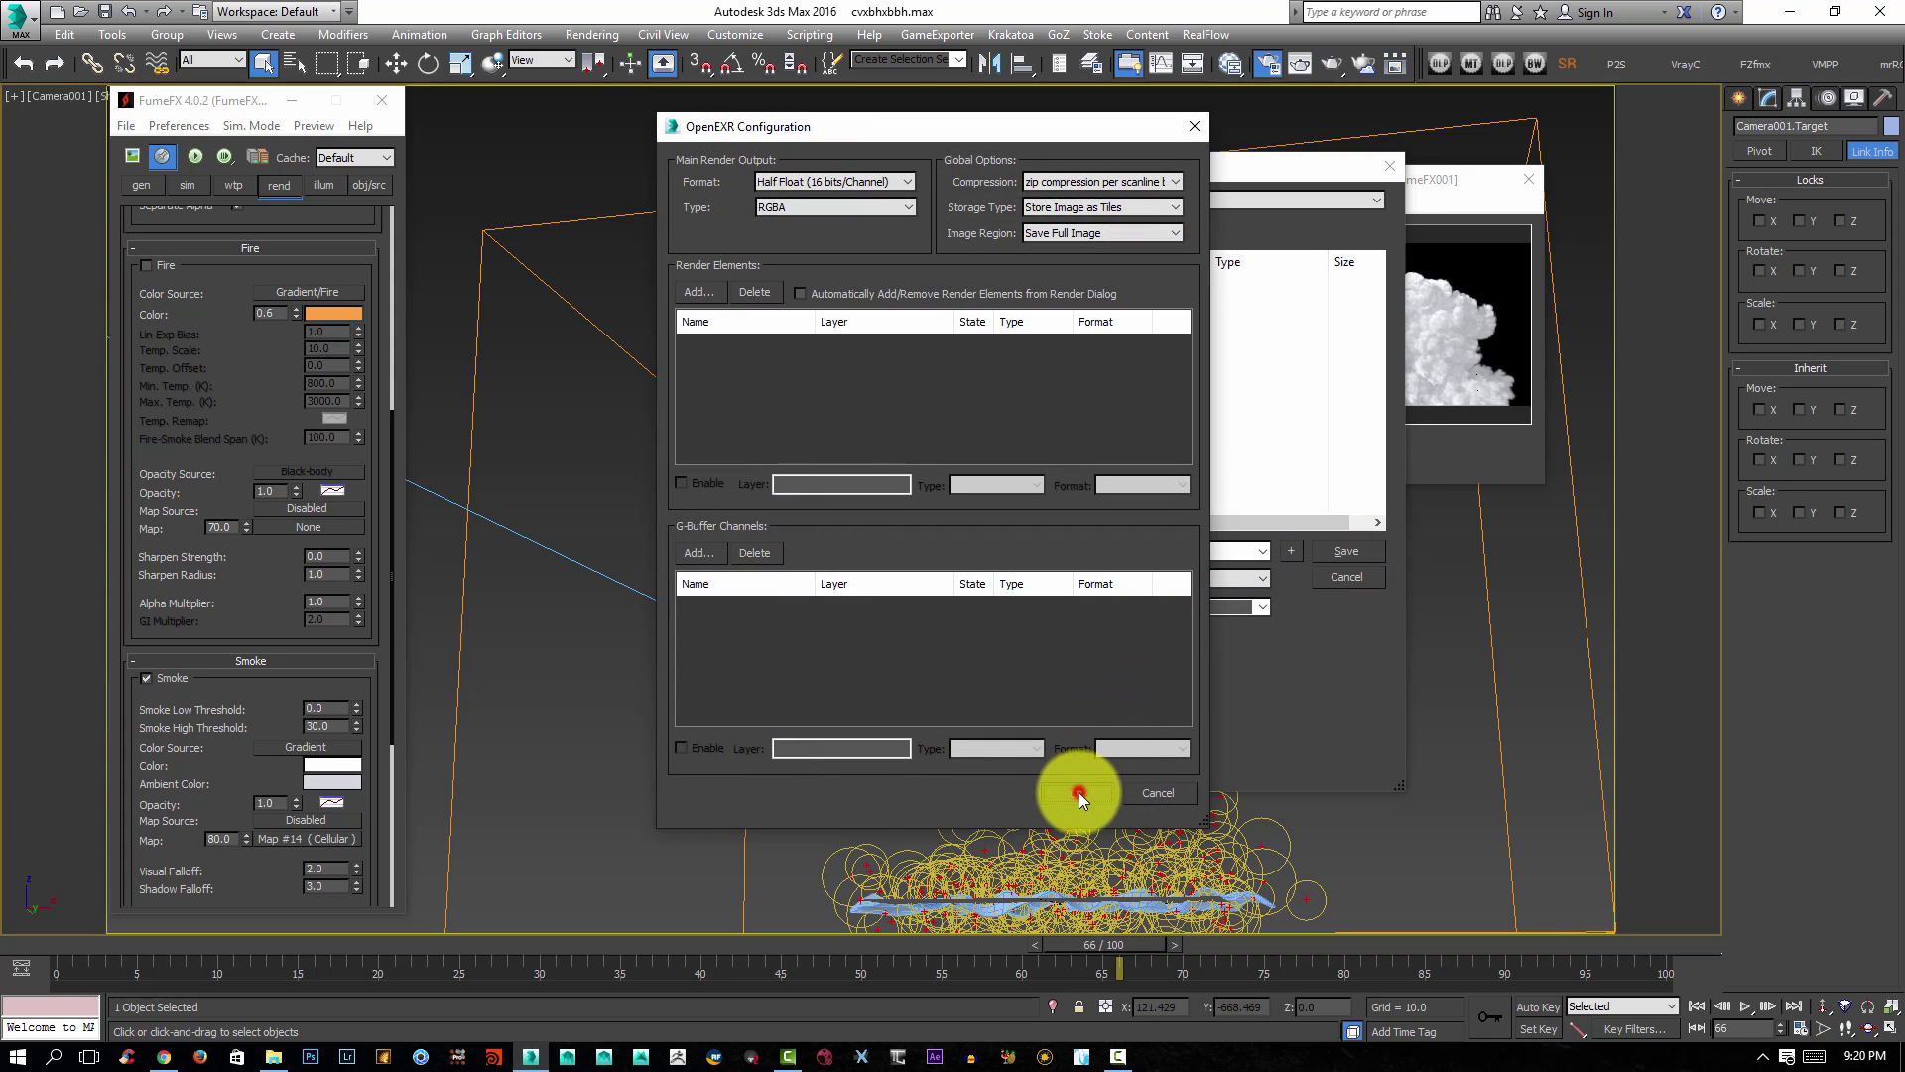
pyautogui.click(1080, 792)
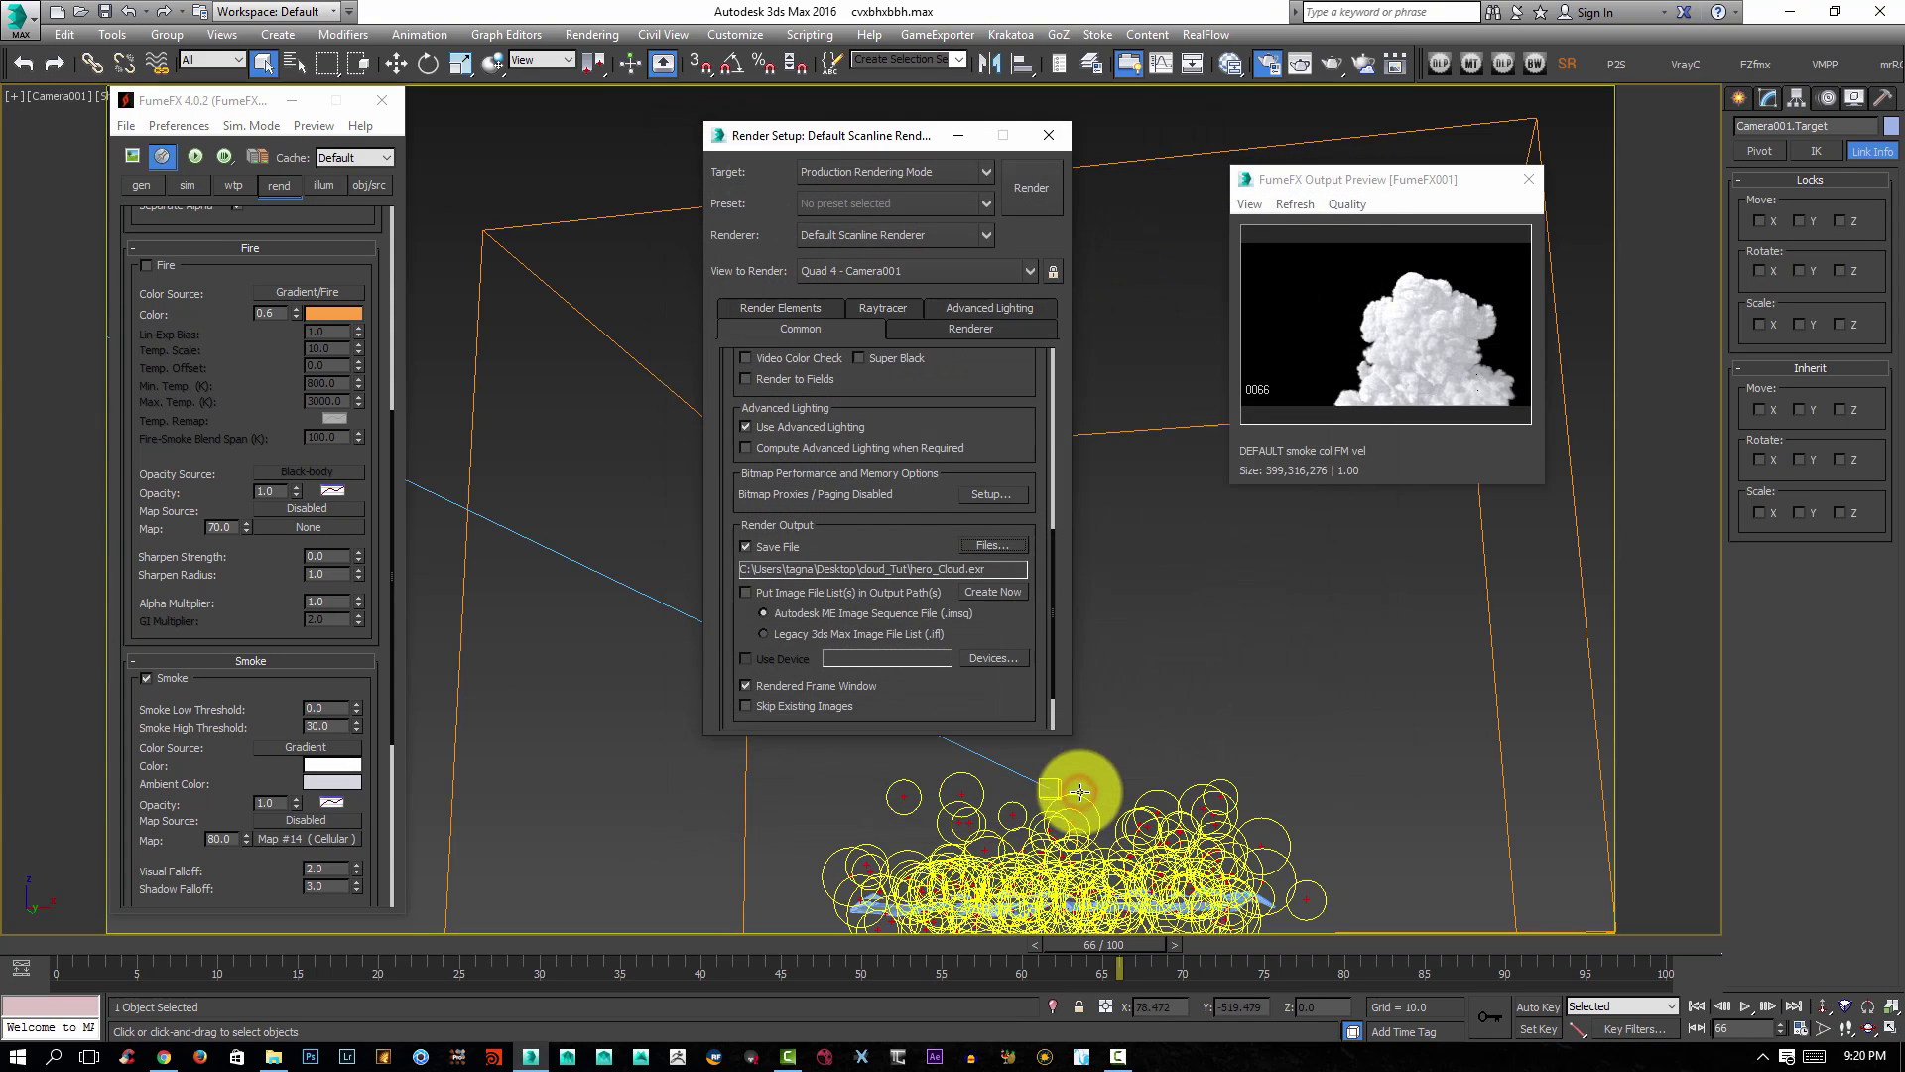
# Add the Atmosphere, FumeFX Smoke, FusionWorks Velocity, FusionWorks Z Depth and Shadow render elements.
pyautogui.click(807, 312)
pyautogui.click(758, 403)
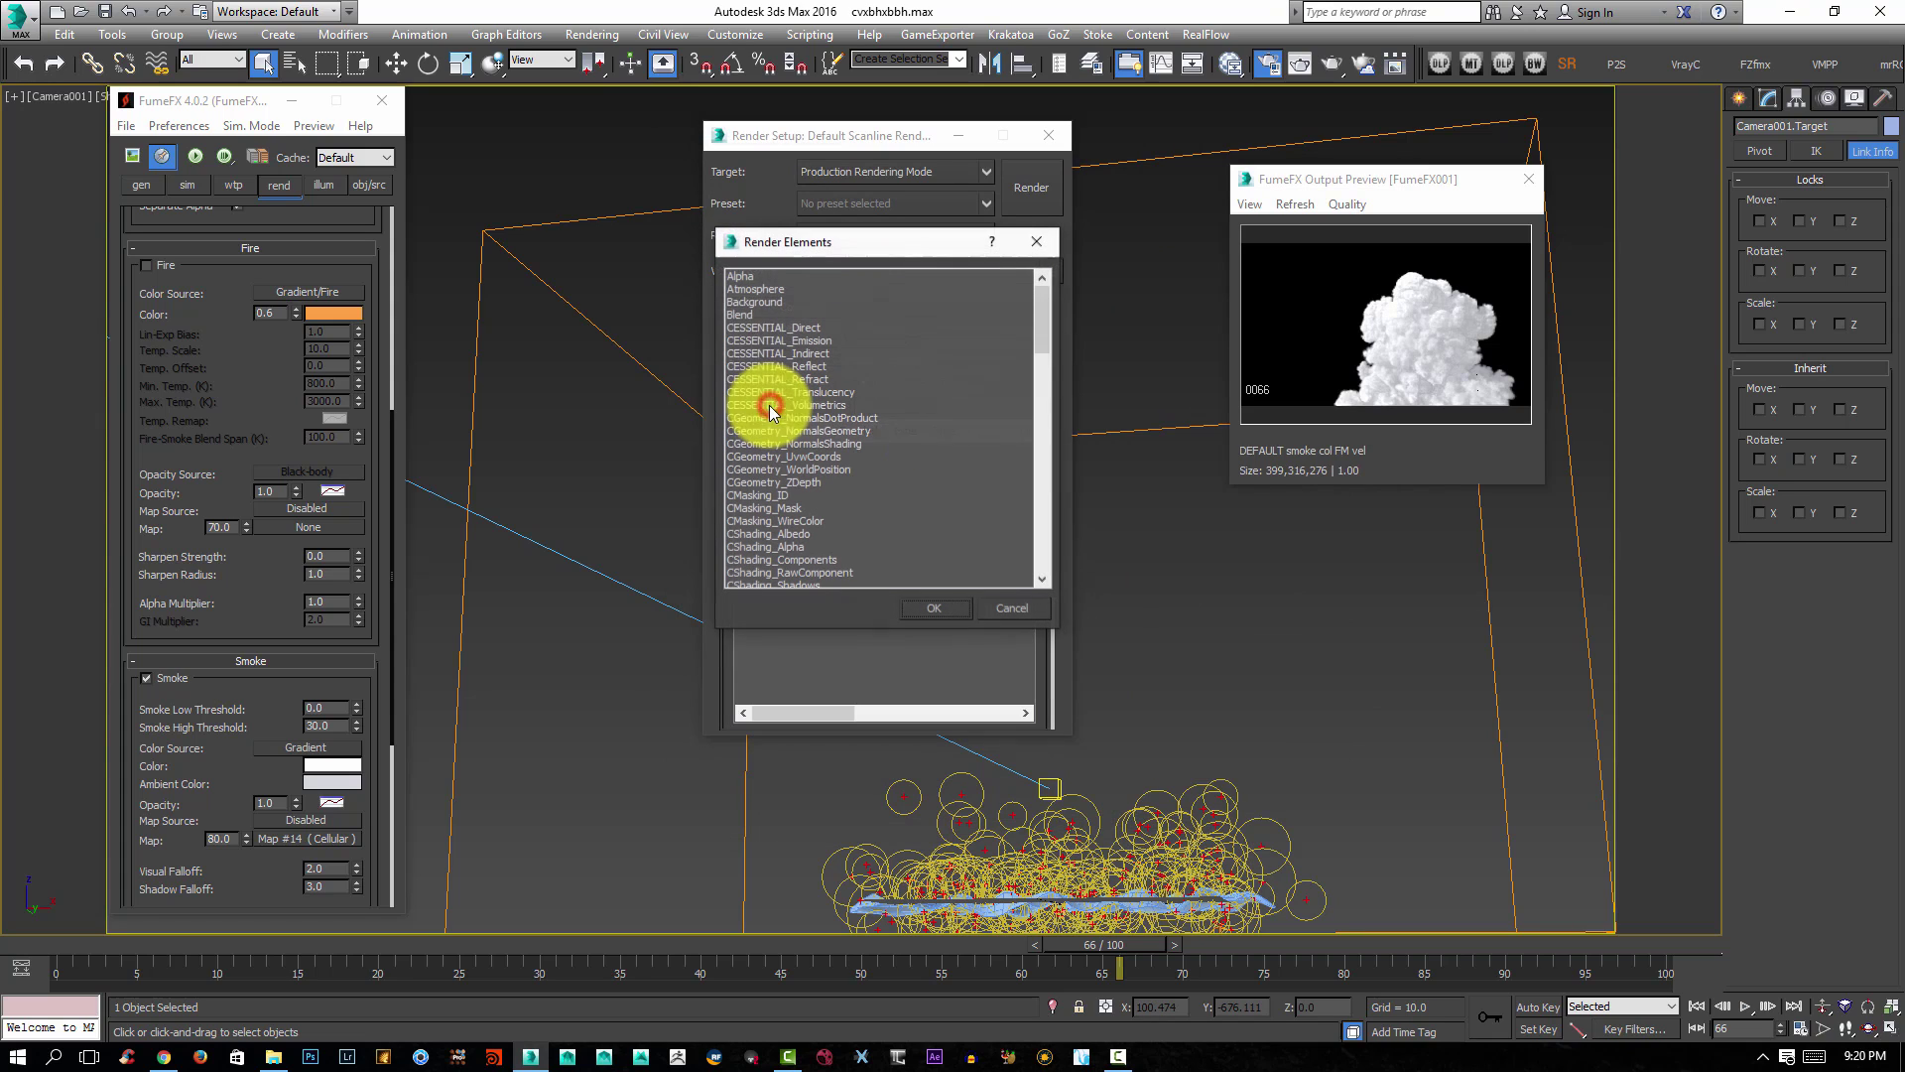
pyautogui.click(759, 288)
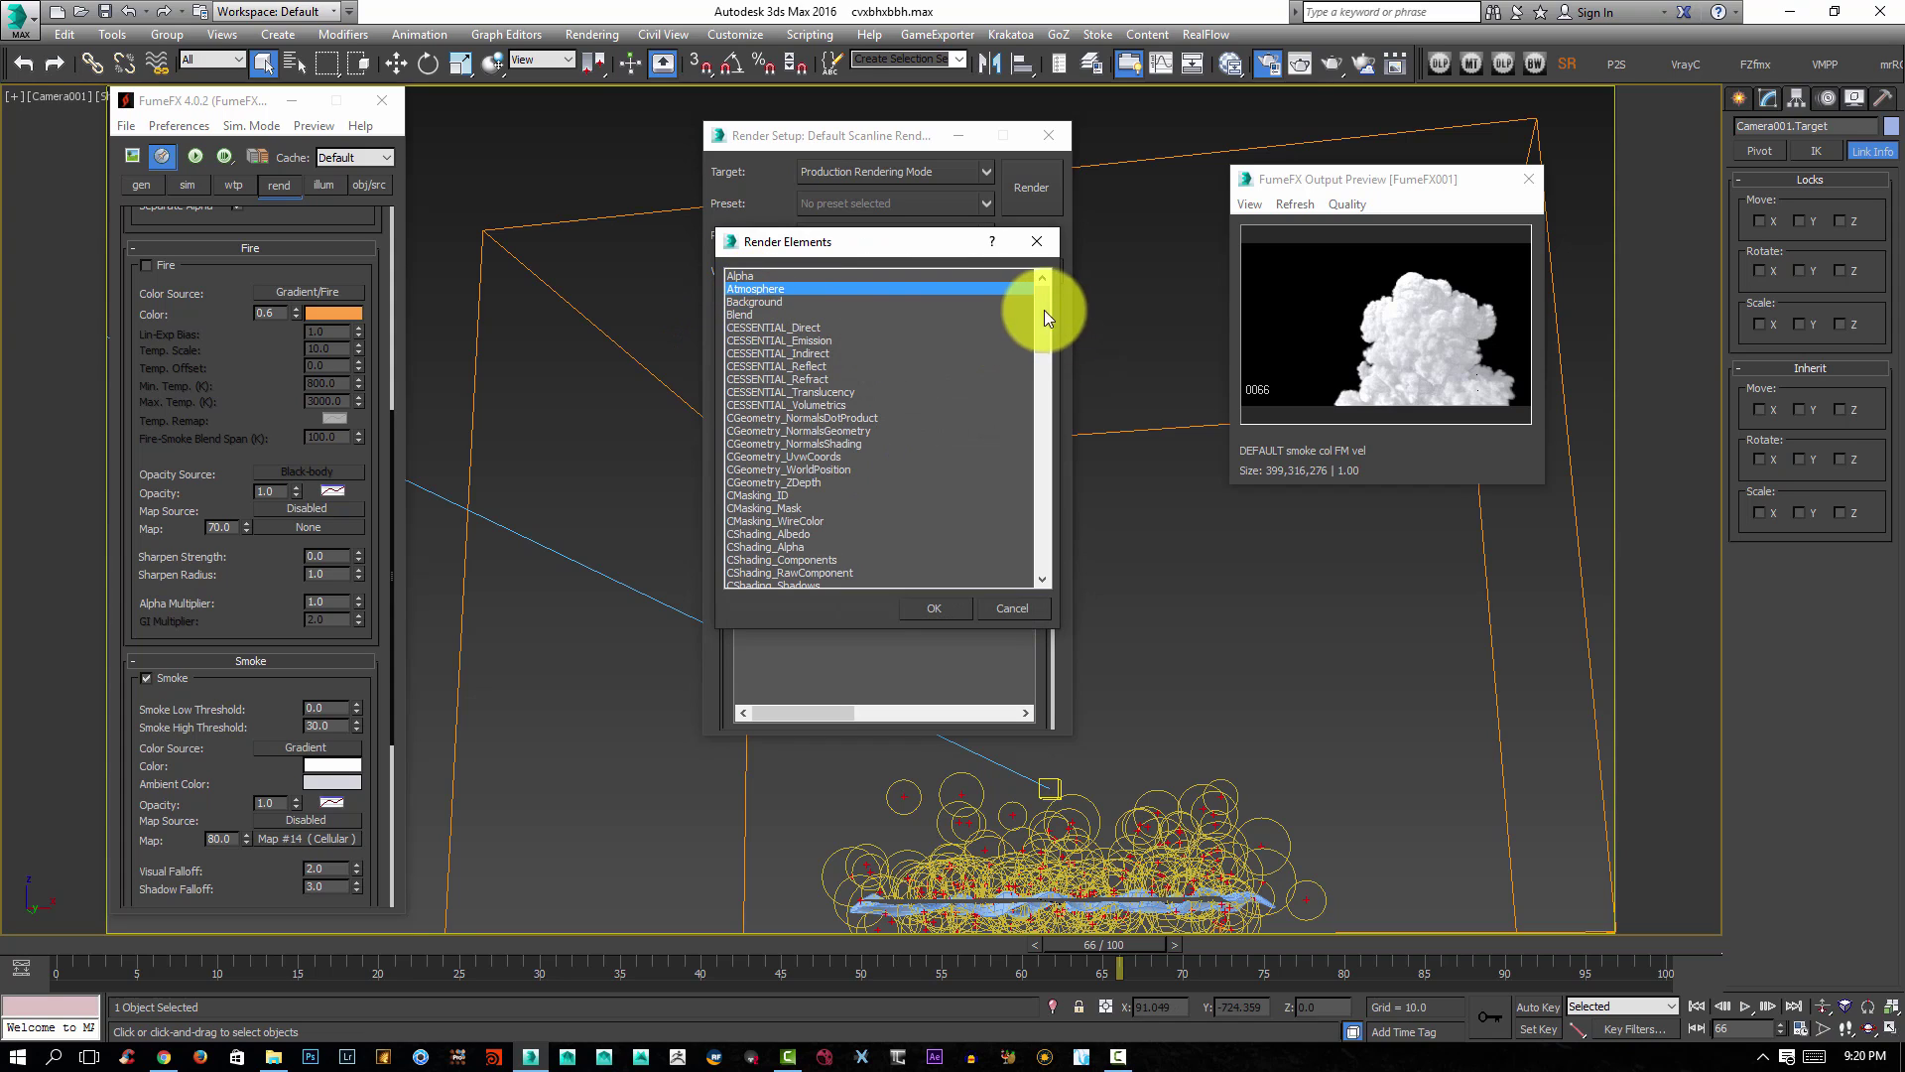
pyautogui.moveTo(1044, 311); pyautogui.dragTo(1047, 355)
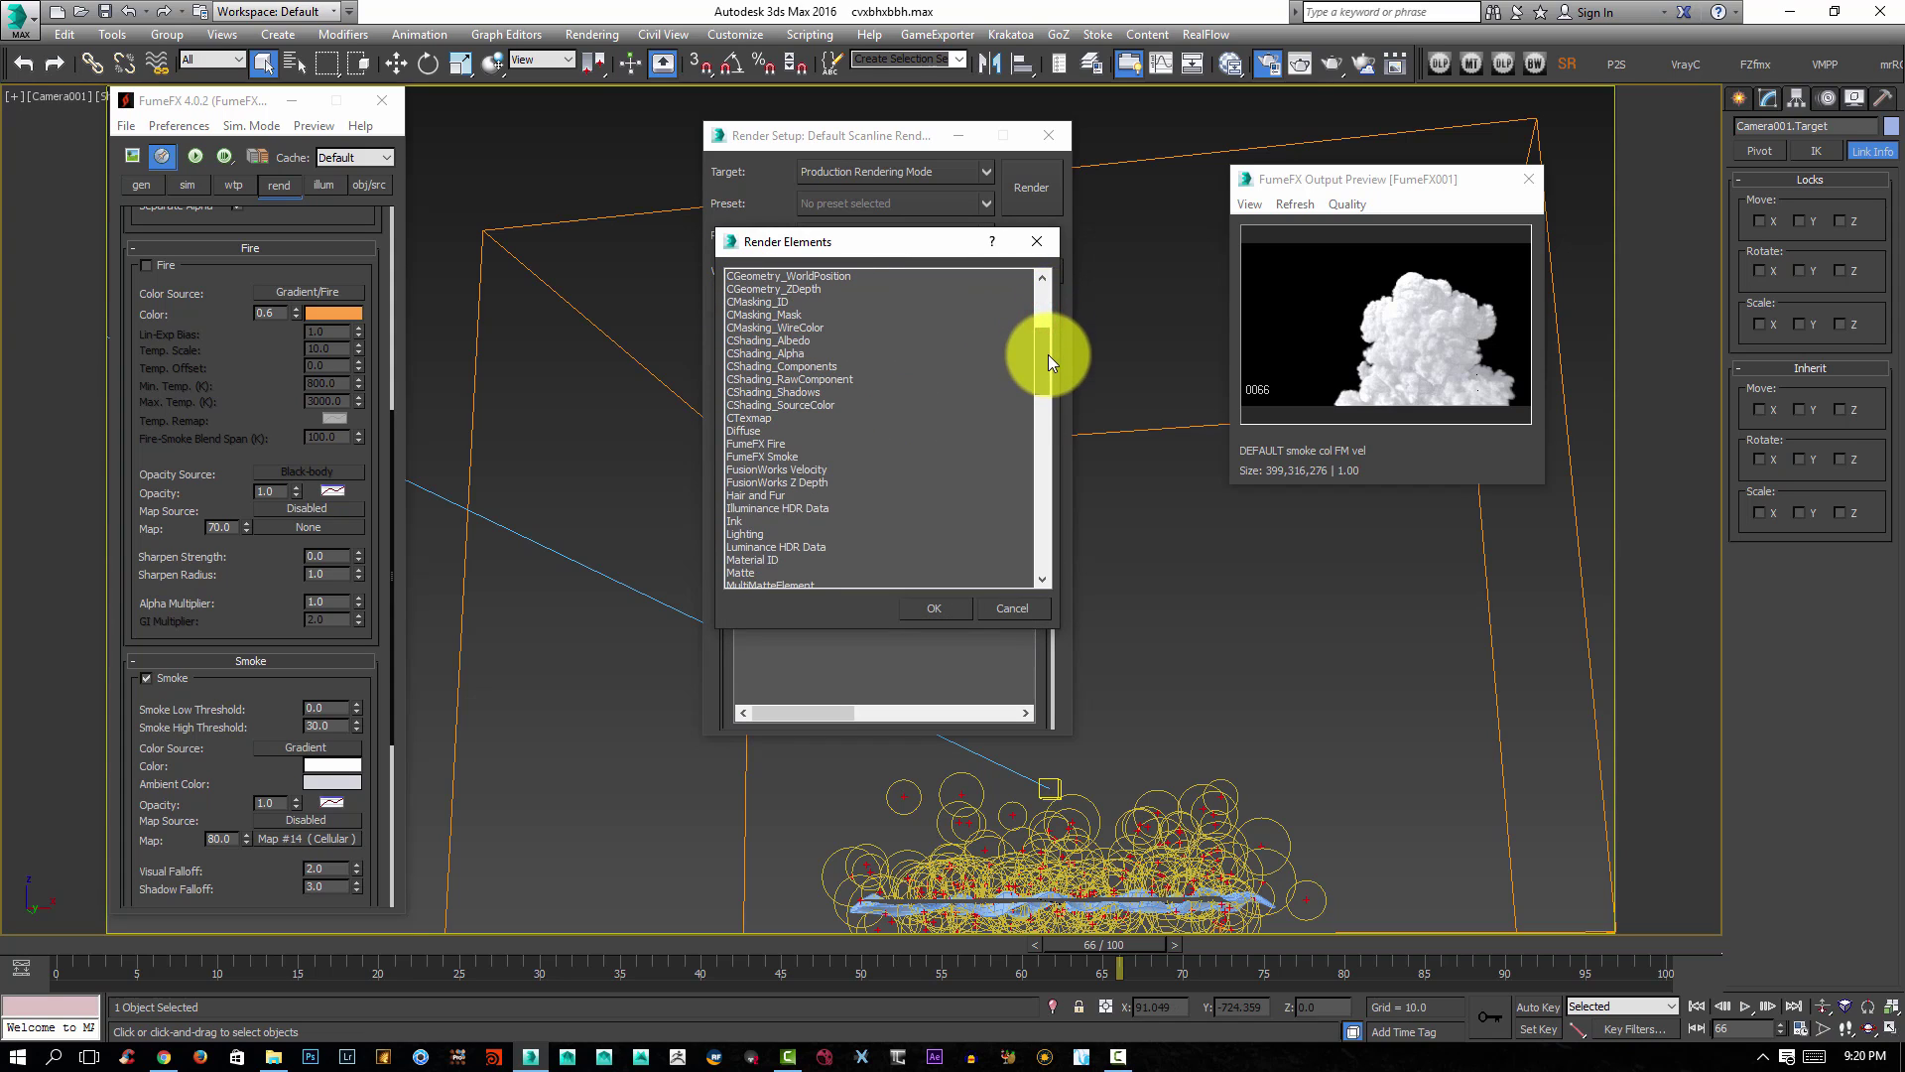
pyautogui.click(769, 455)
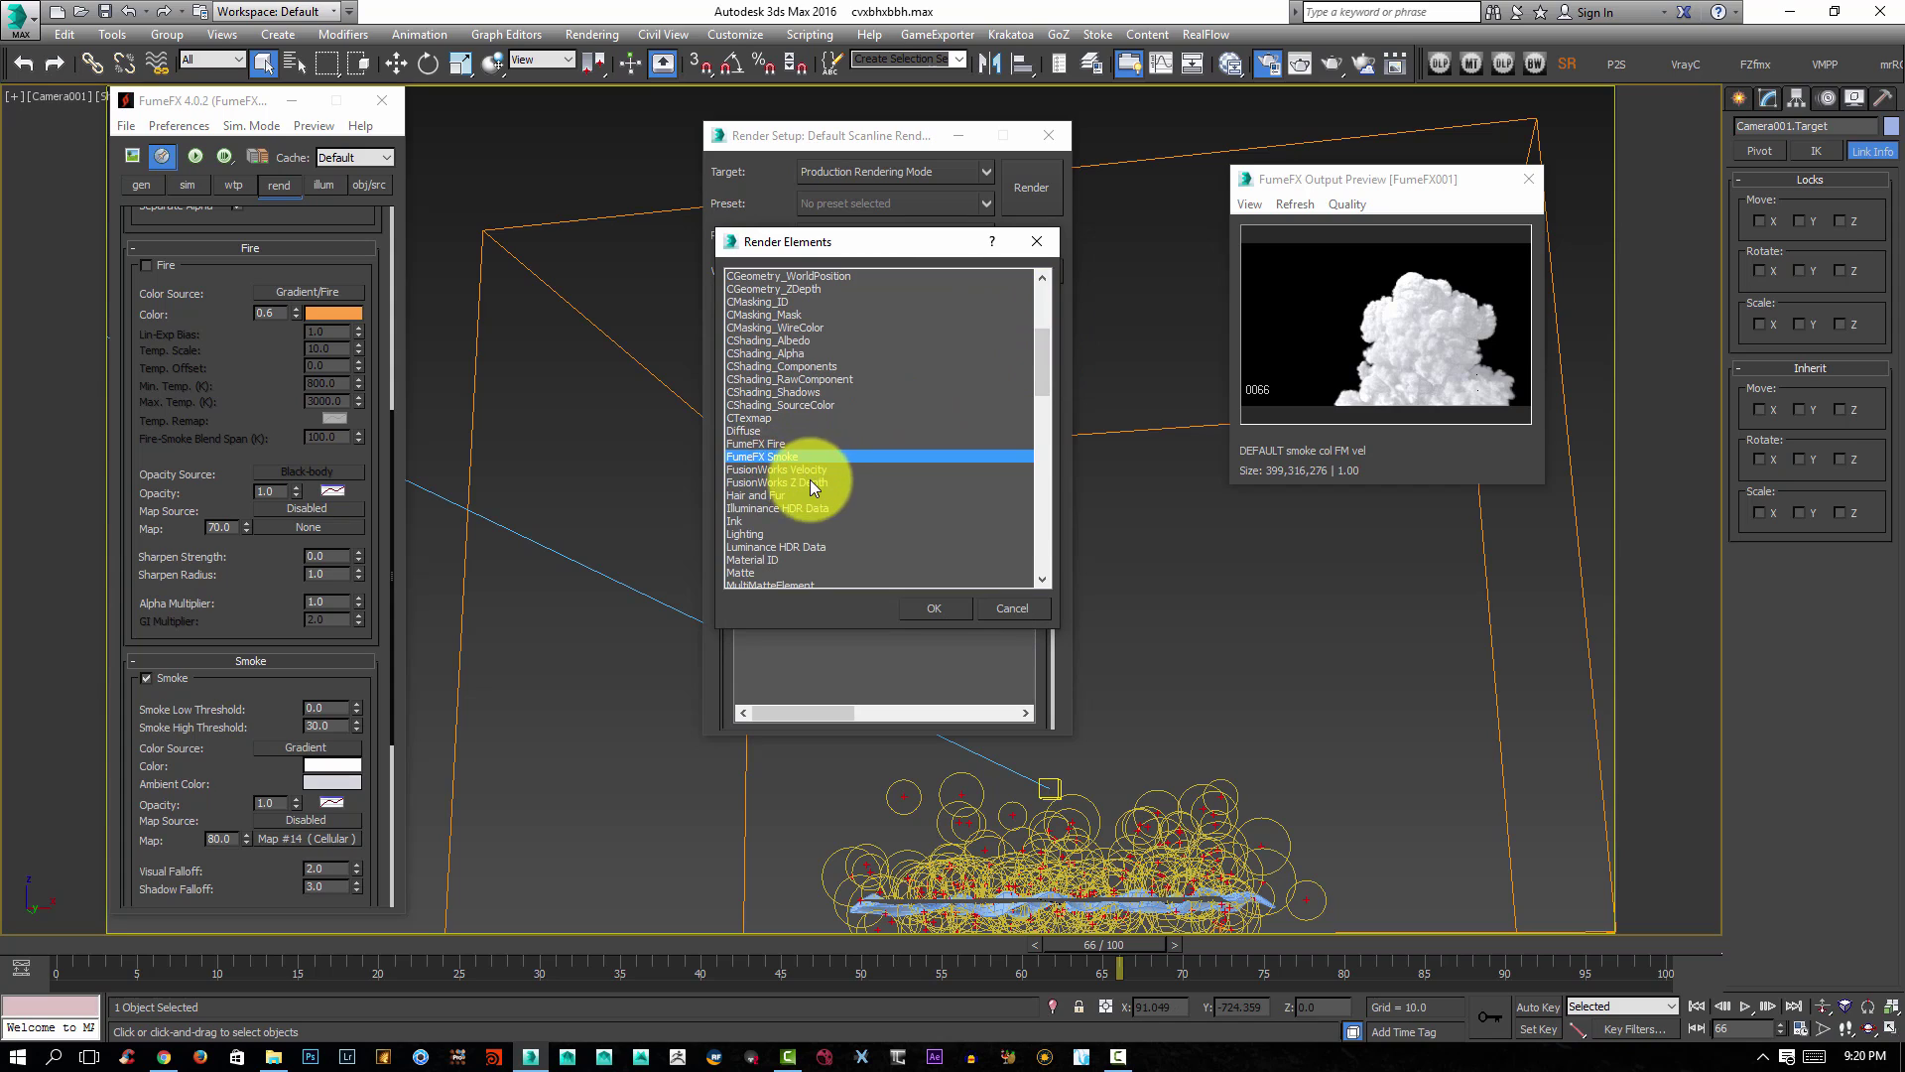
pyautogui.keyDown('ctrl'); pyautogui.click(809, 469); pyautogui.keyUp('ctrl')
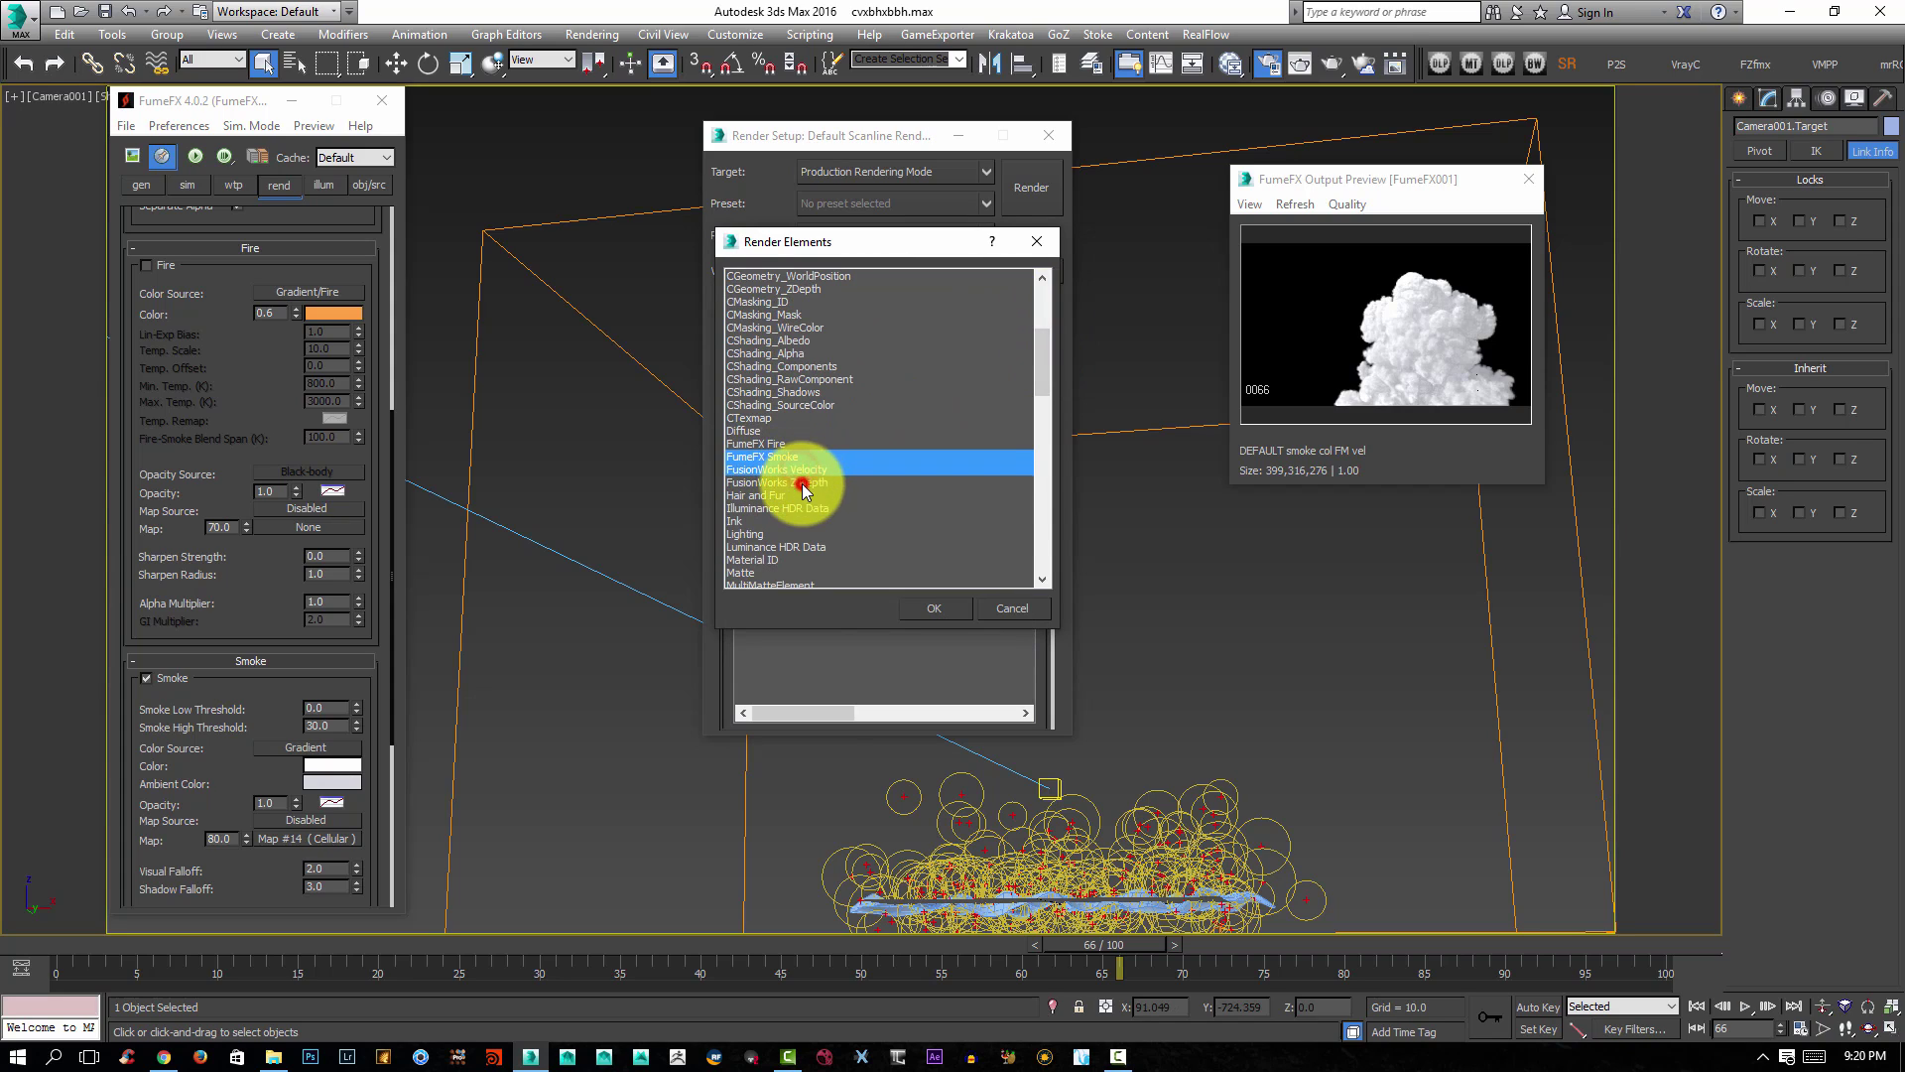
pyautogui.keyDown('ctrl'); pyautogui.click(804, 485); pyautogui.keyUp('ctrl')
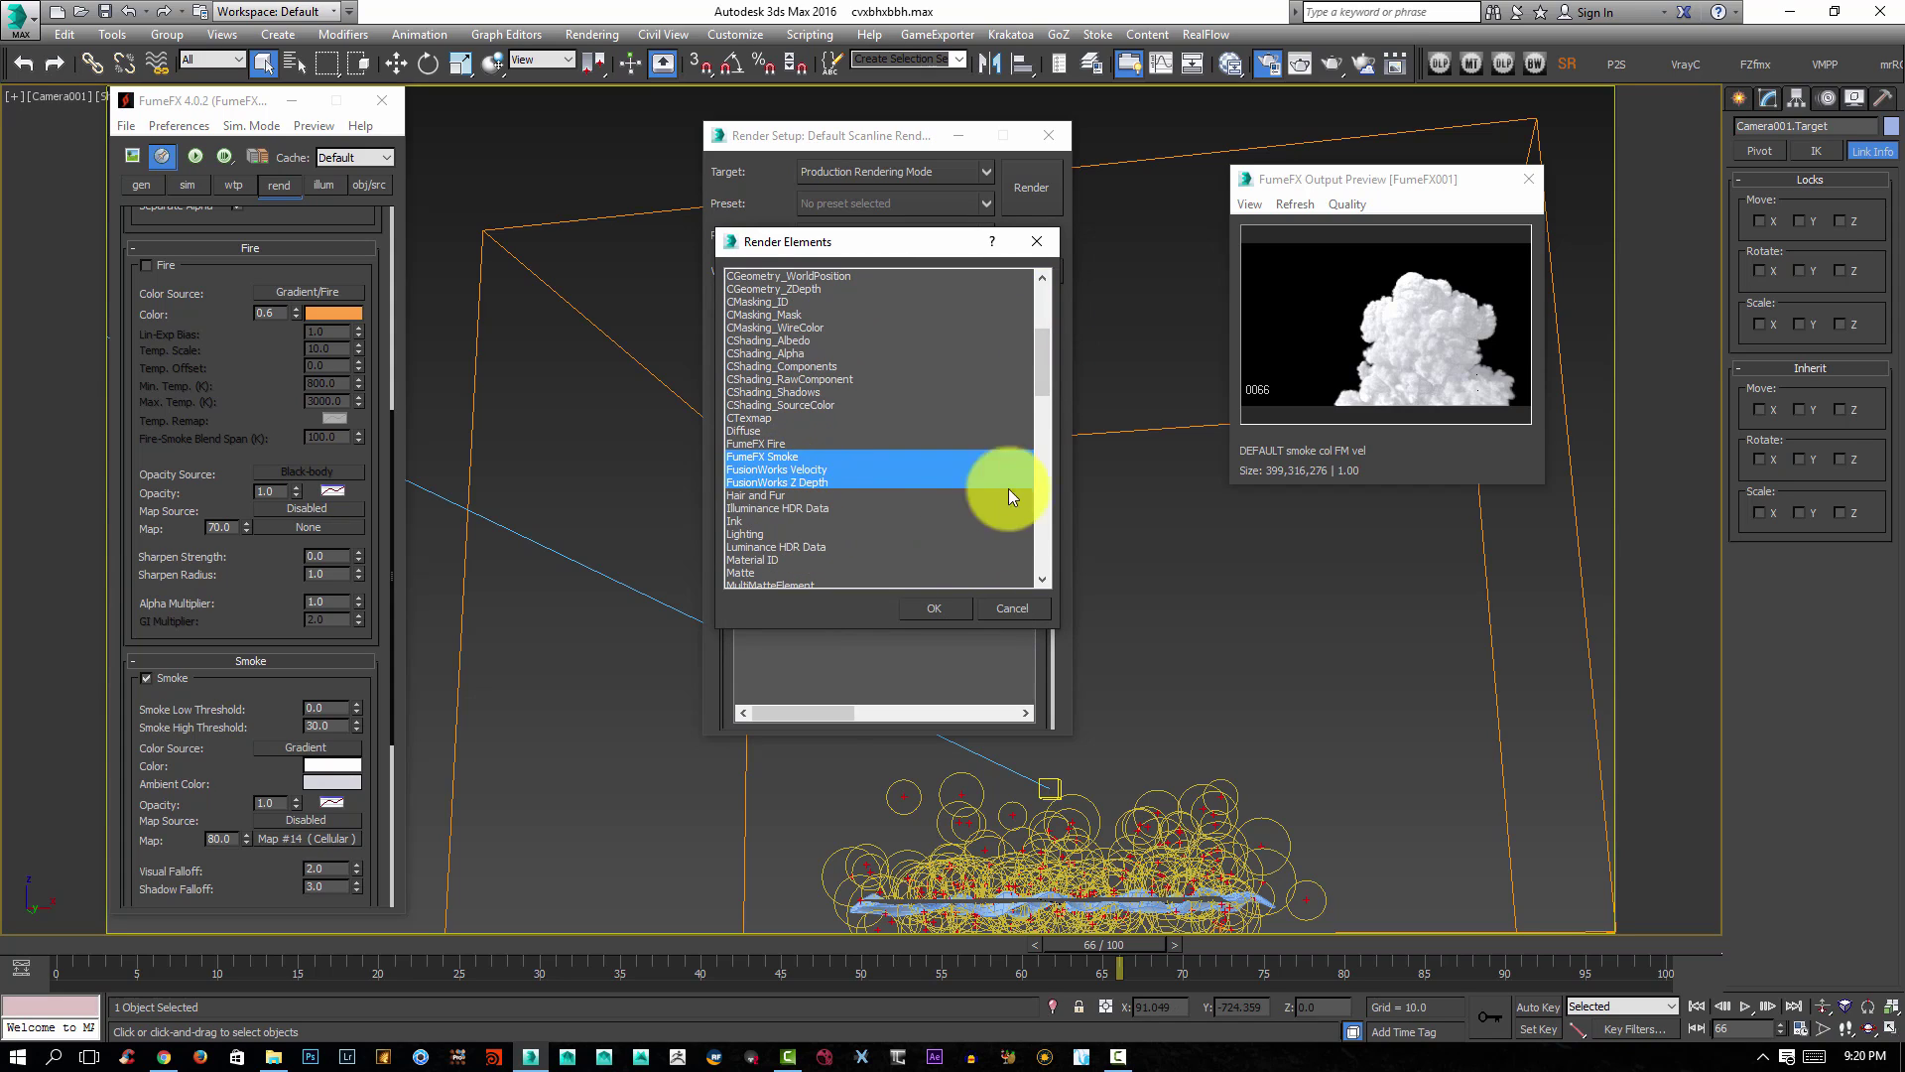
pyautogui.moveTo(1044, 373); pyautogui.dragTo(1040, 401)
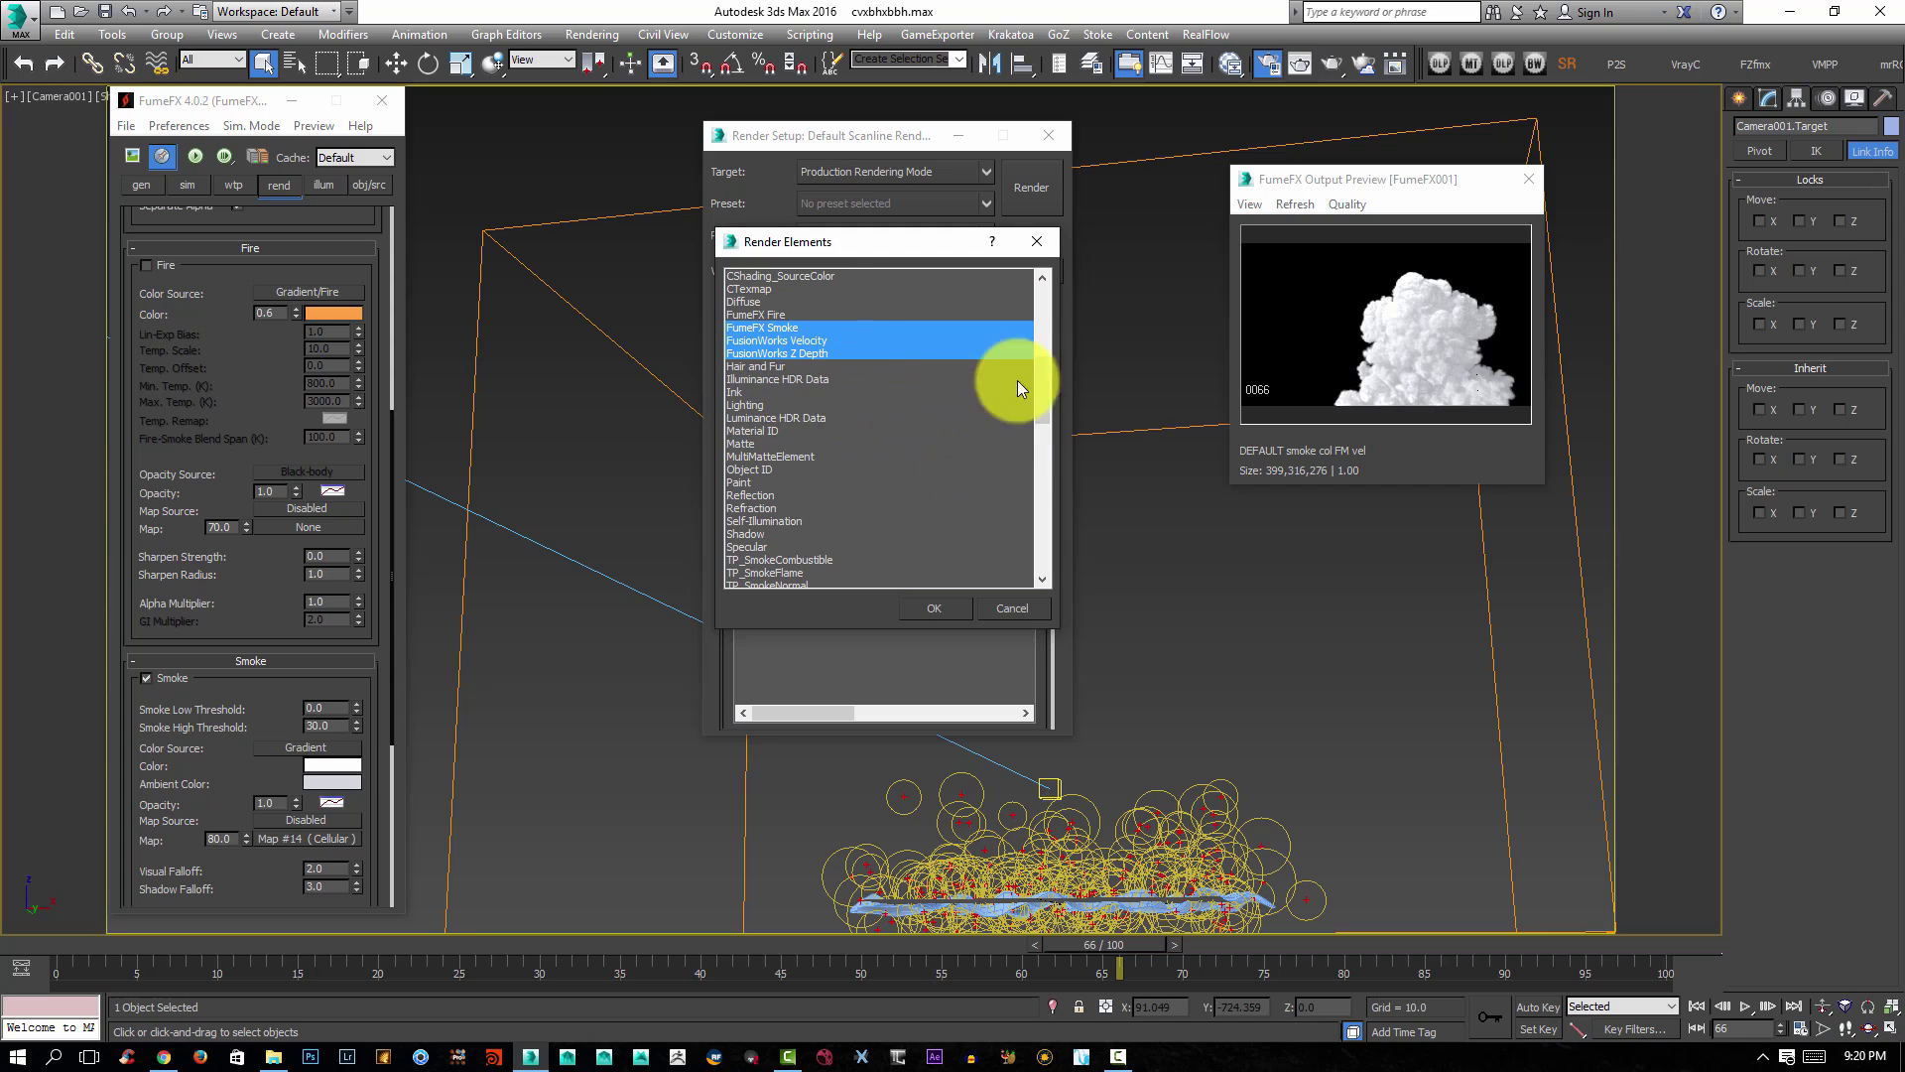
pyautogui.moveTo(1041, 375); pyautogui.dragTo(1039, 390)
pyautogui.keyDown('ctrl'); pyautogui.click(756, 469); pyautogui.keyUp('ctrl')
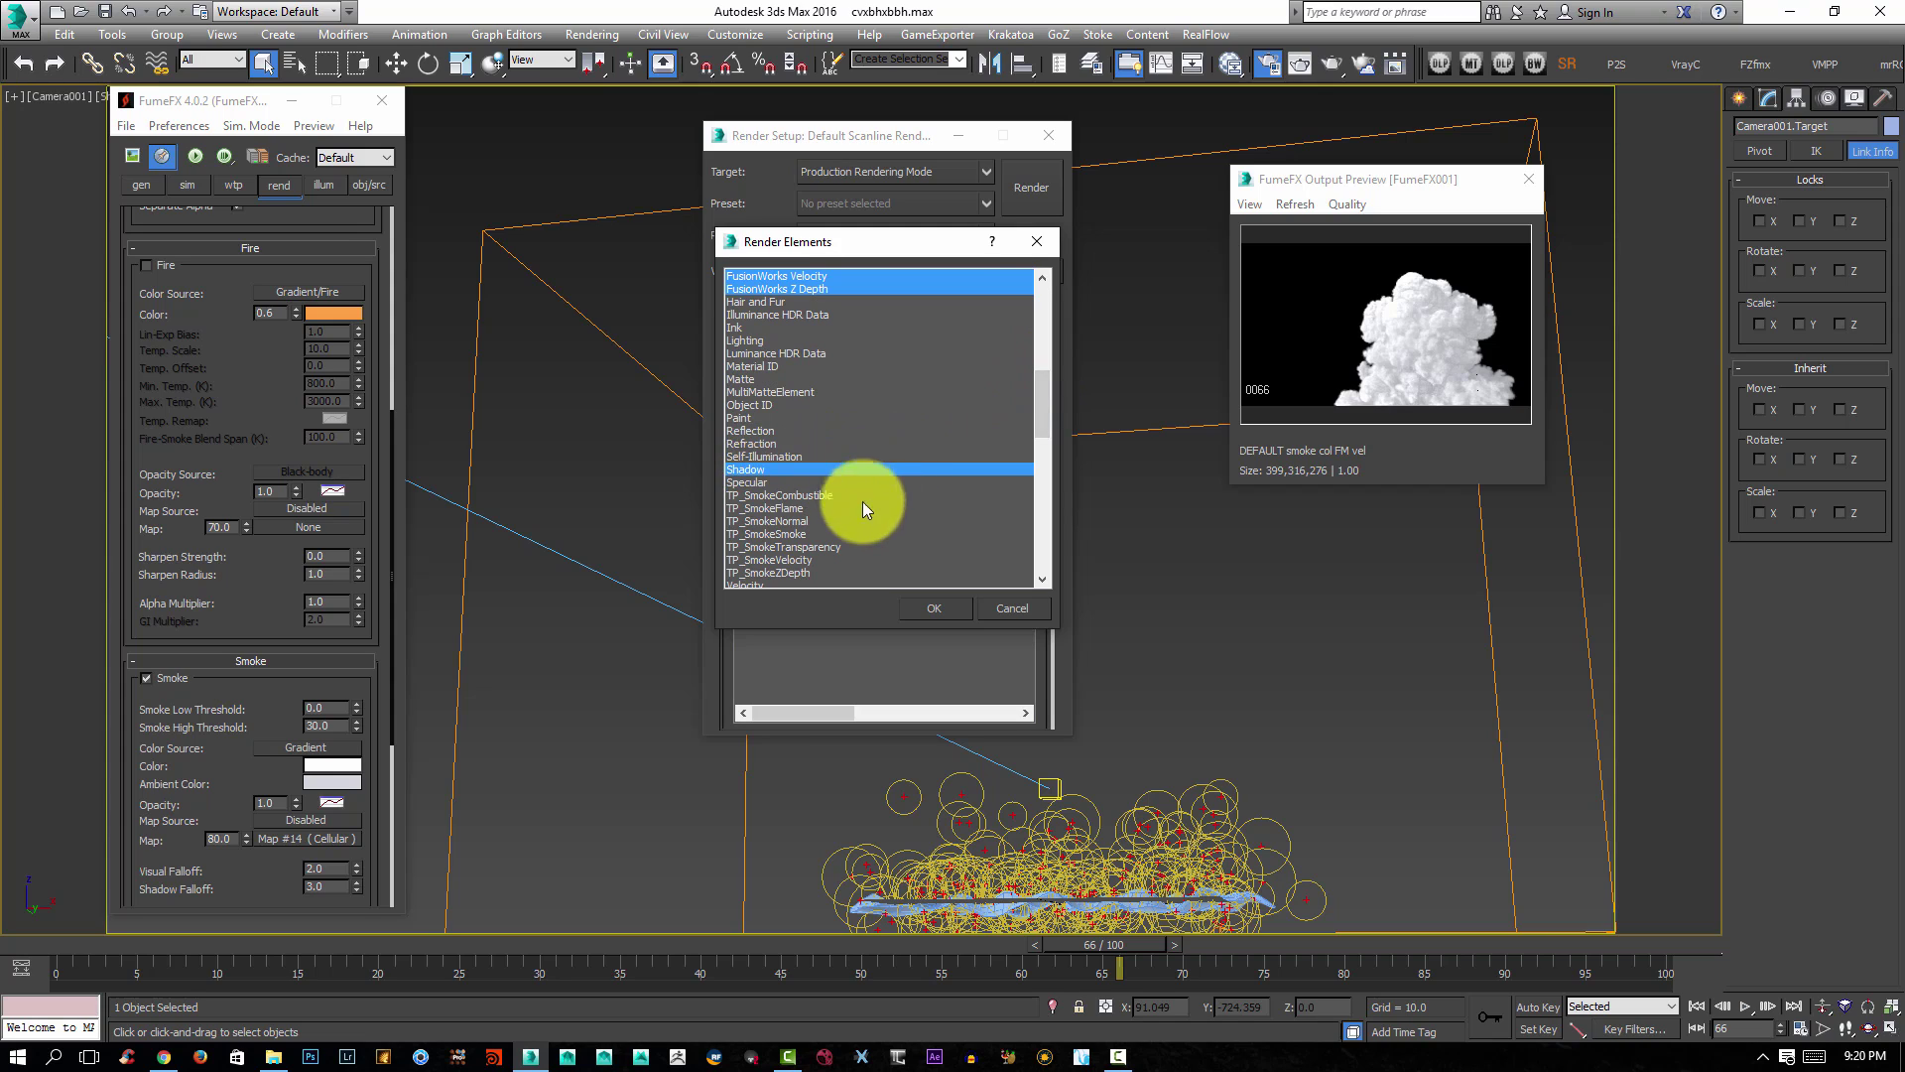
pyautogui.moveTo(1034, 404); pyautogui.dragTo(1024, 544)
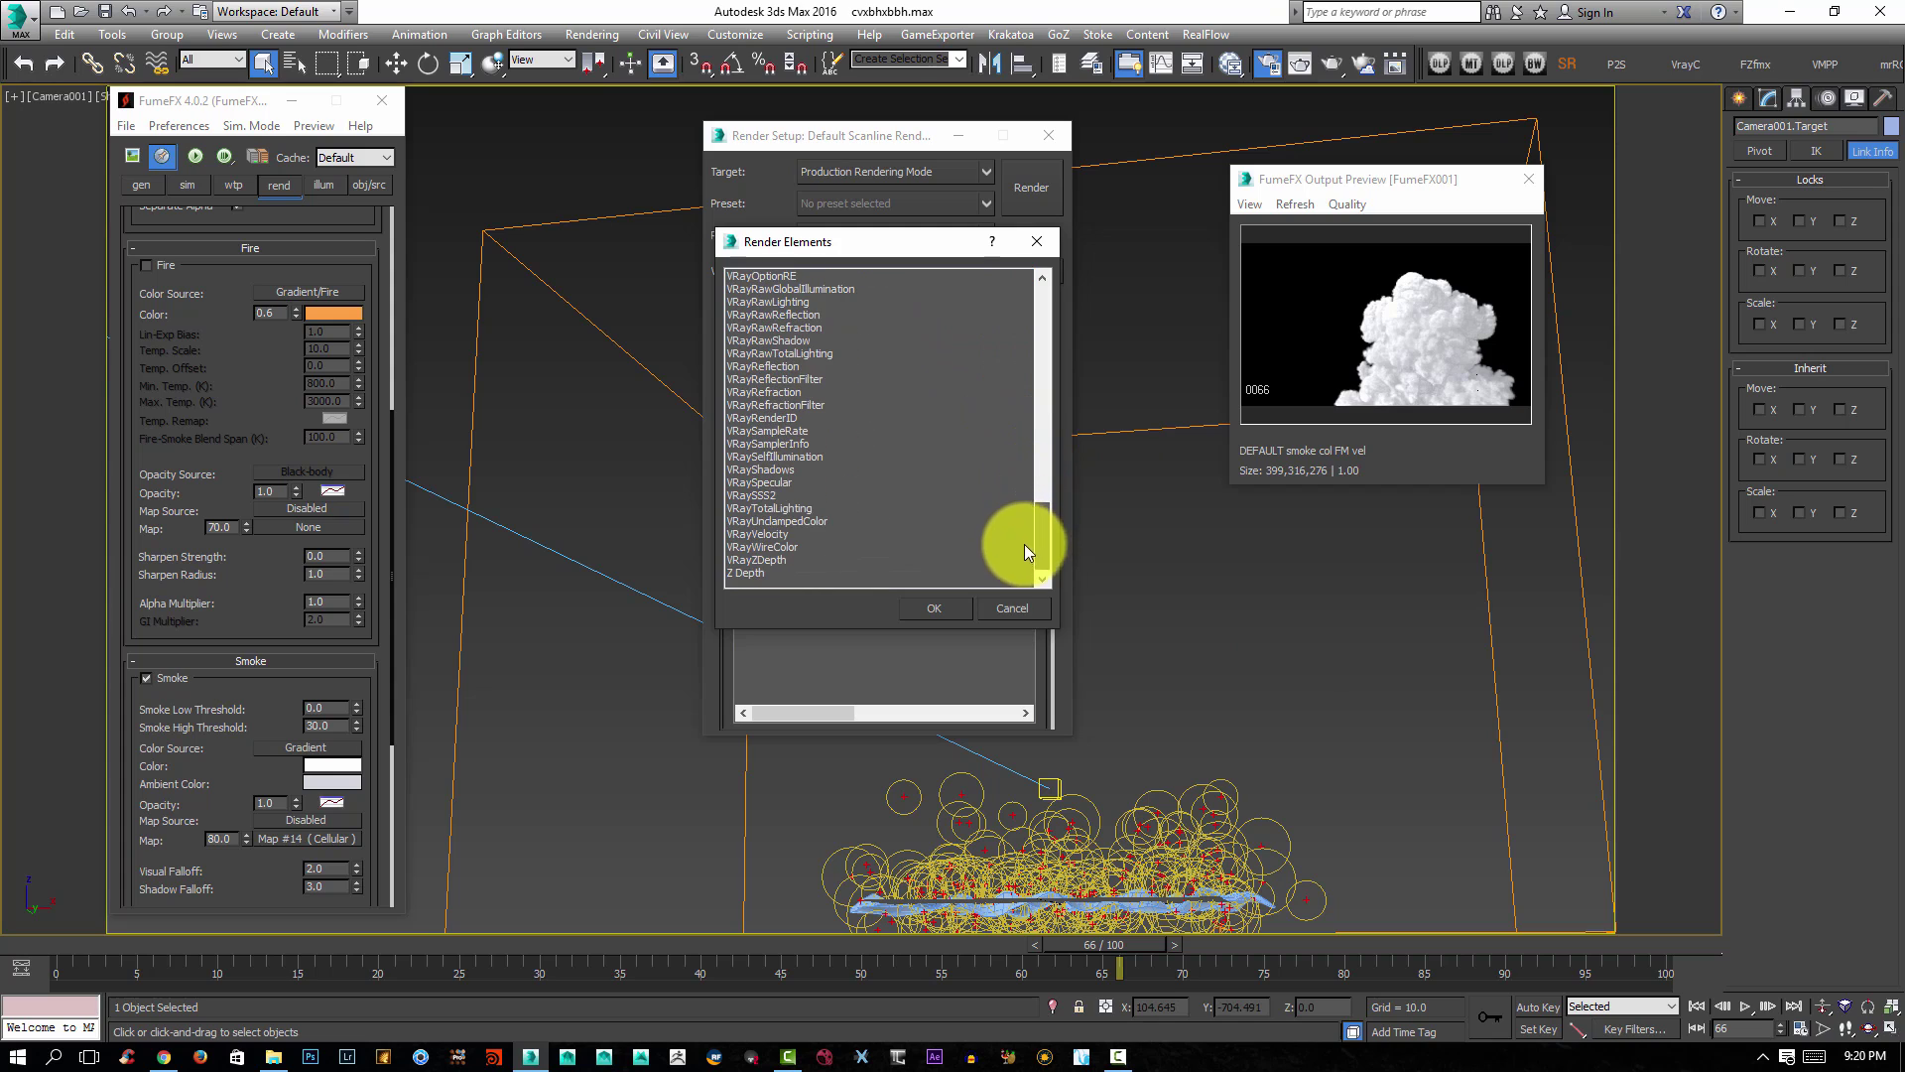
pyautogui.click(951, 604)
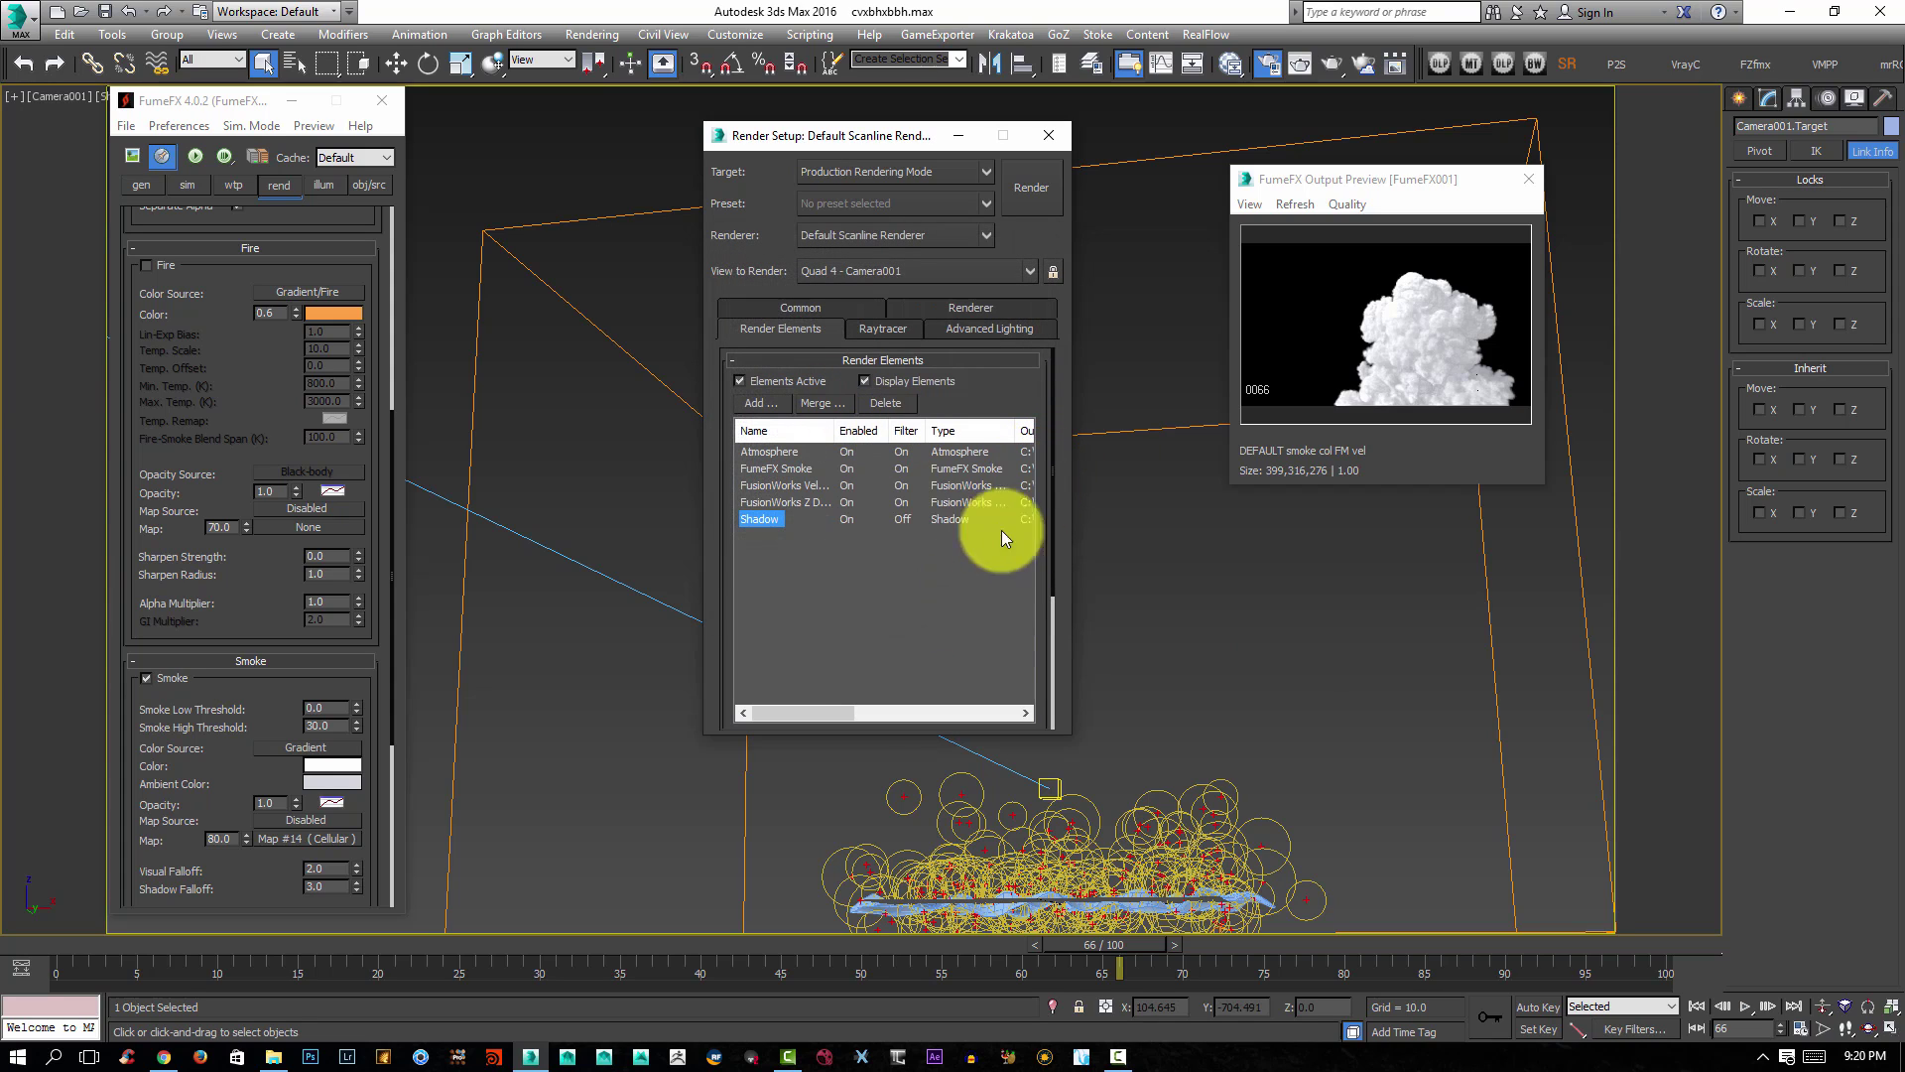
# Check the output file path of the Atmosphere render element.
pyautogui.click(1049, 499)
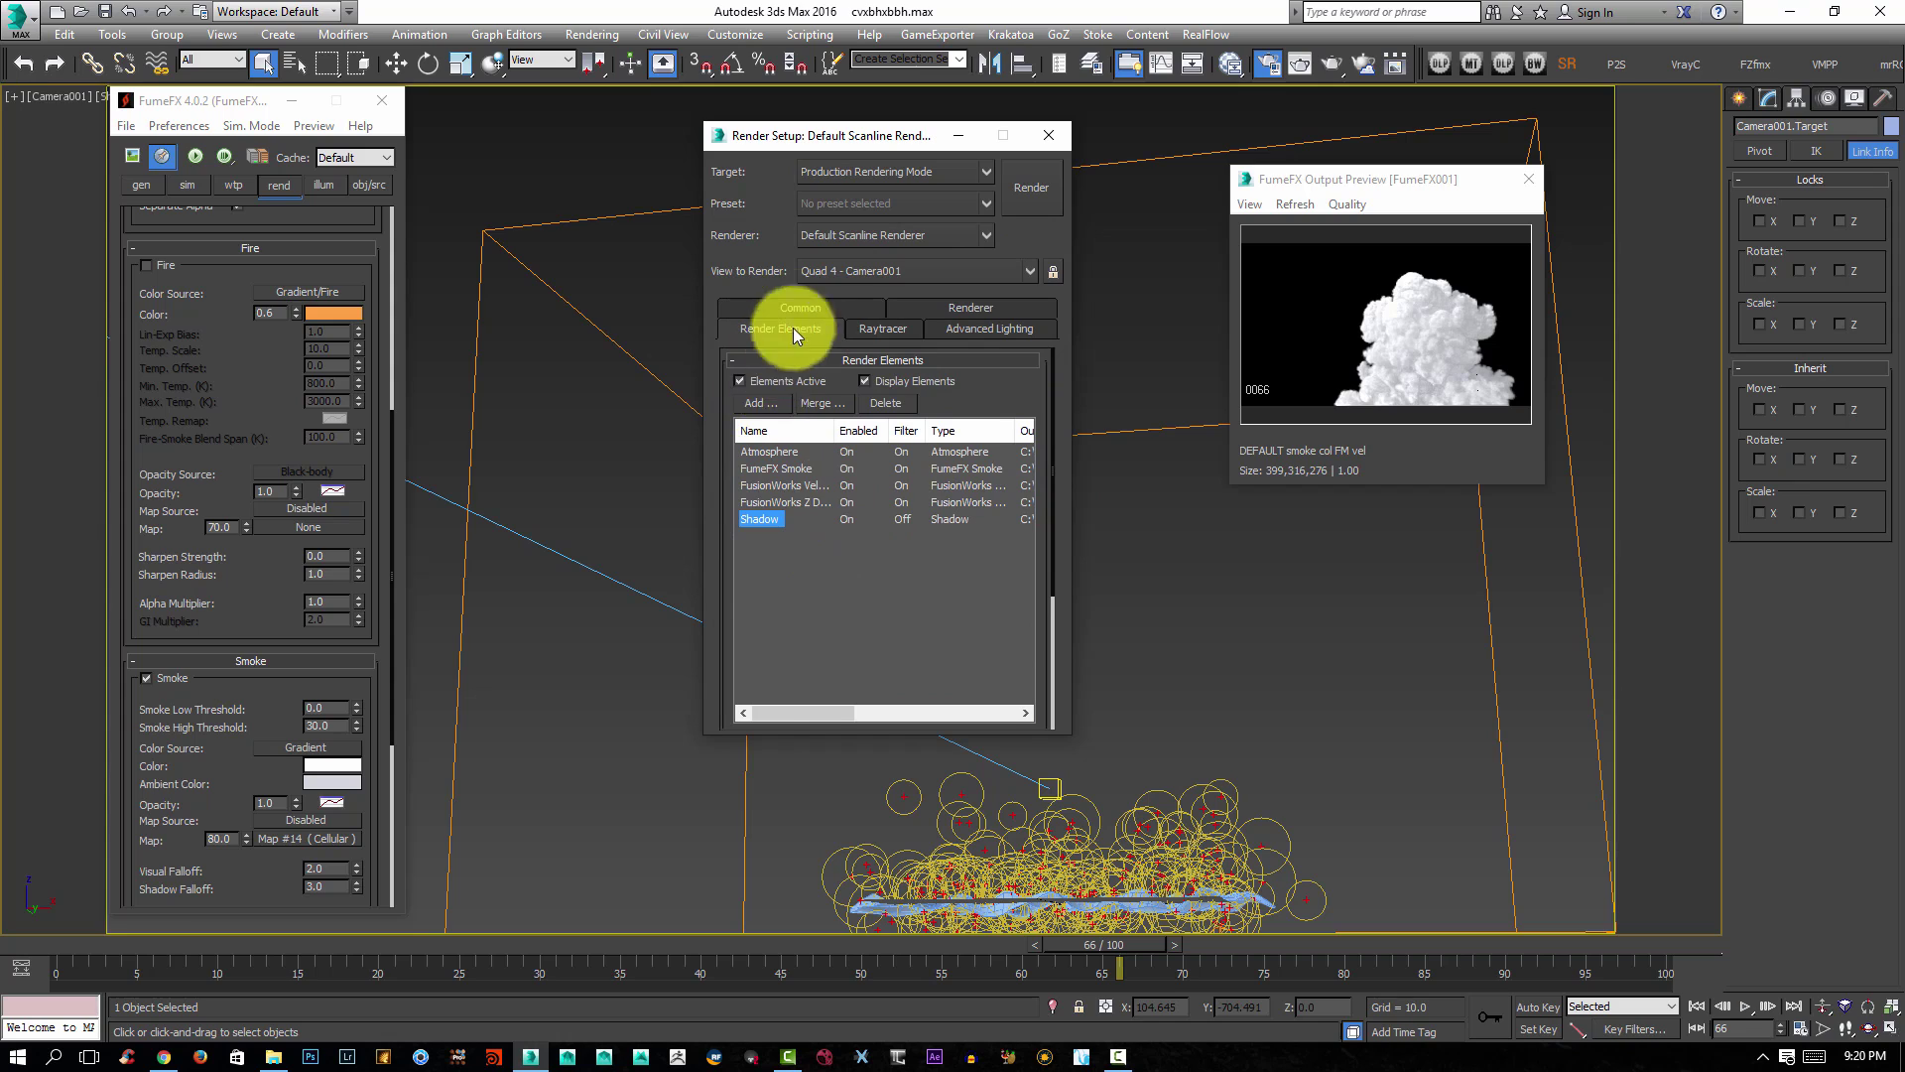
pyautogui.click(796, 553)
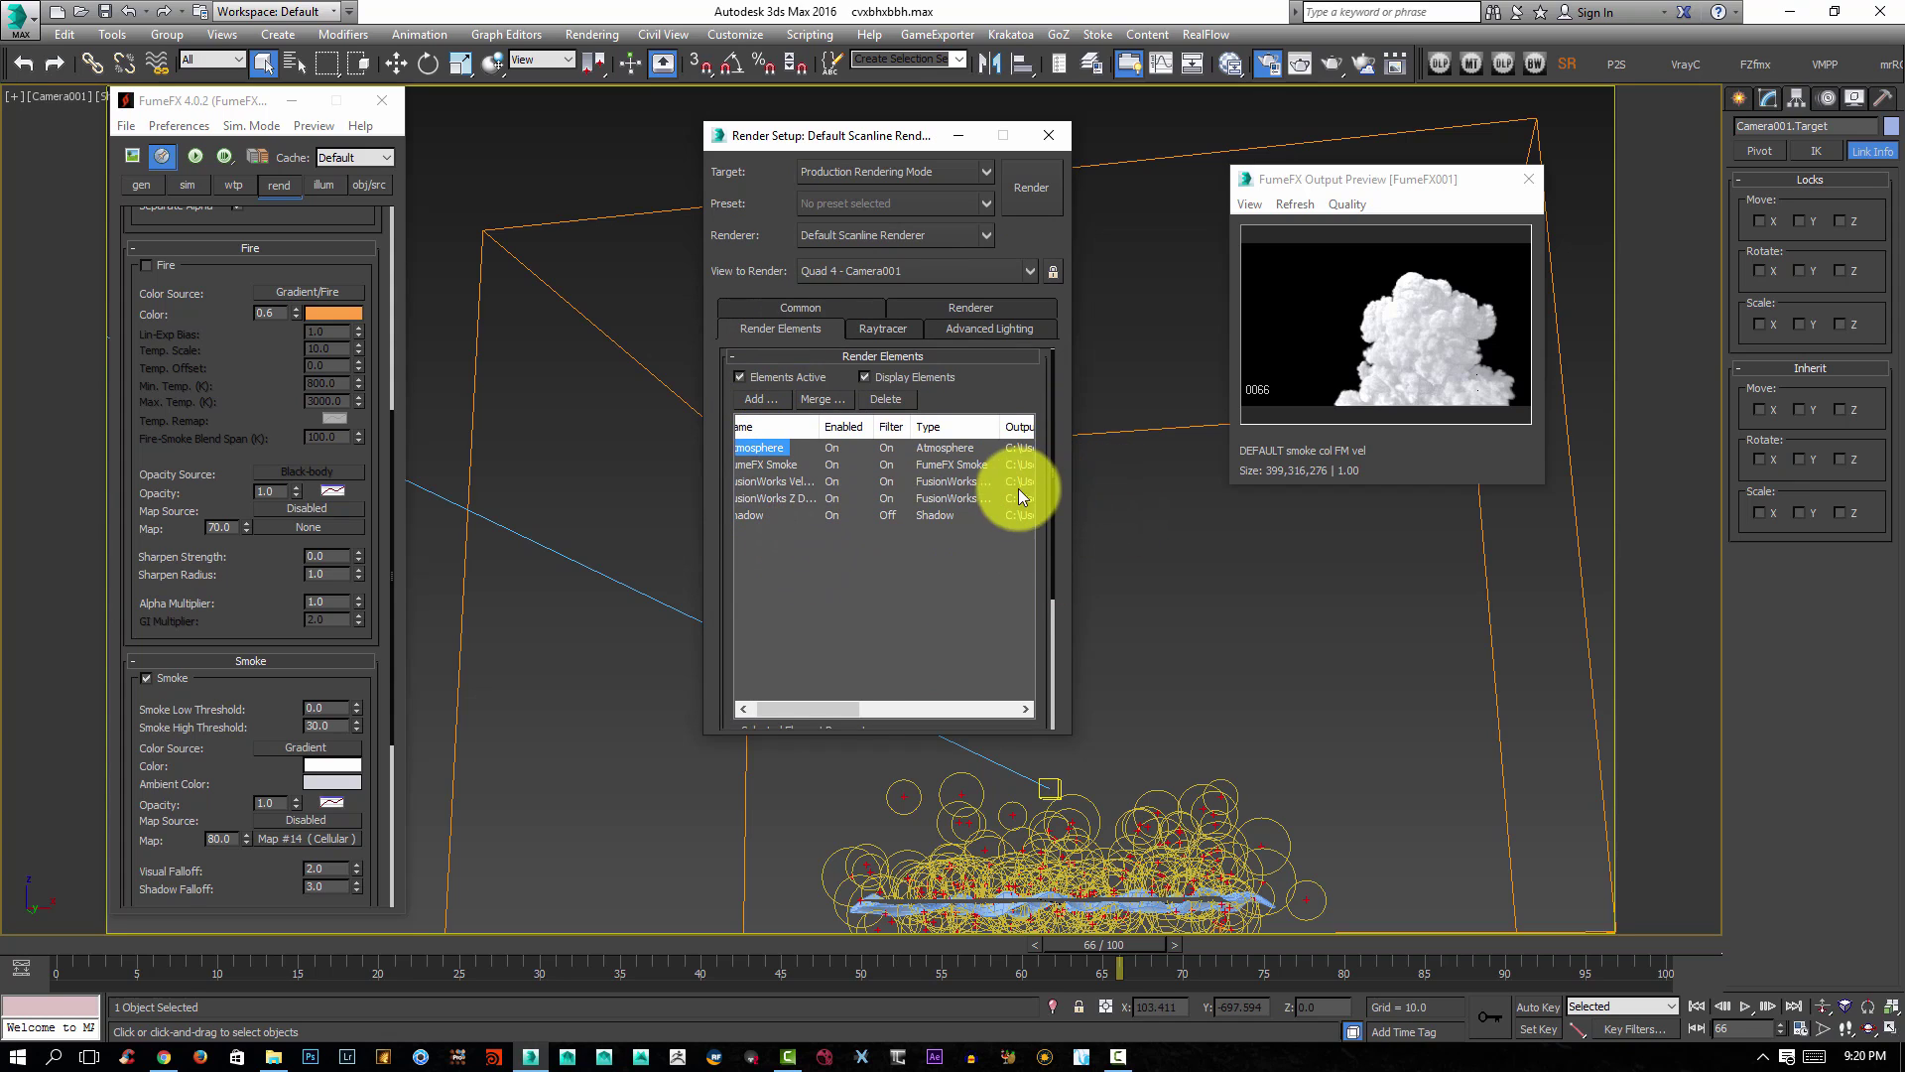
pyautogui.moveTo(1050, 494); pyautogui.dragTo(1046, 197)
pyautogui.click(989, 598)
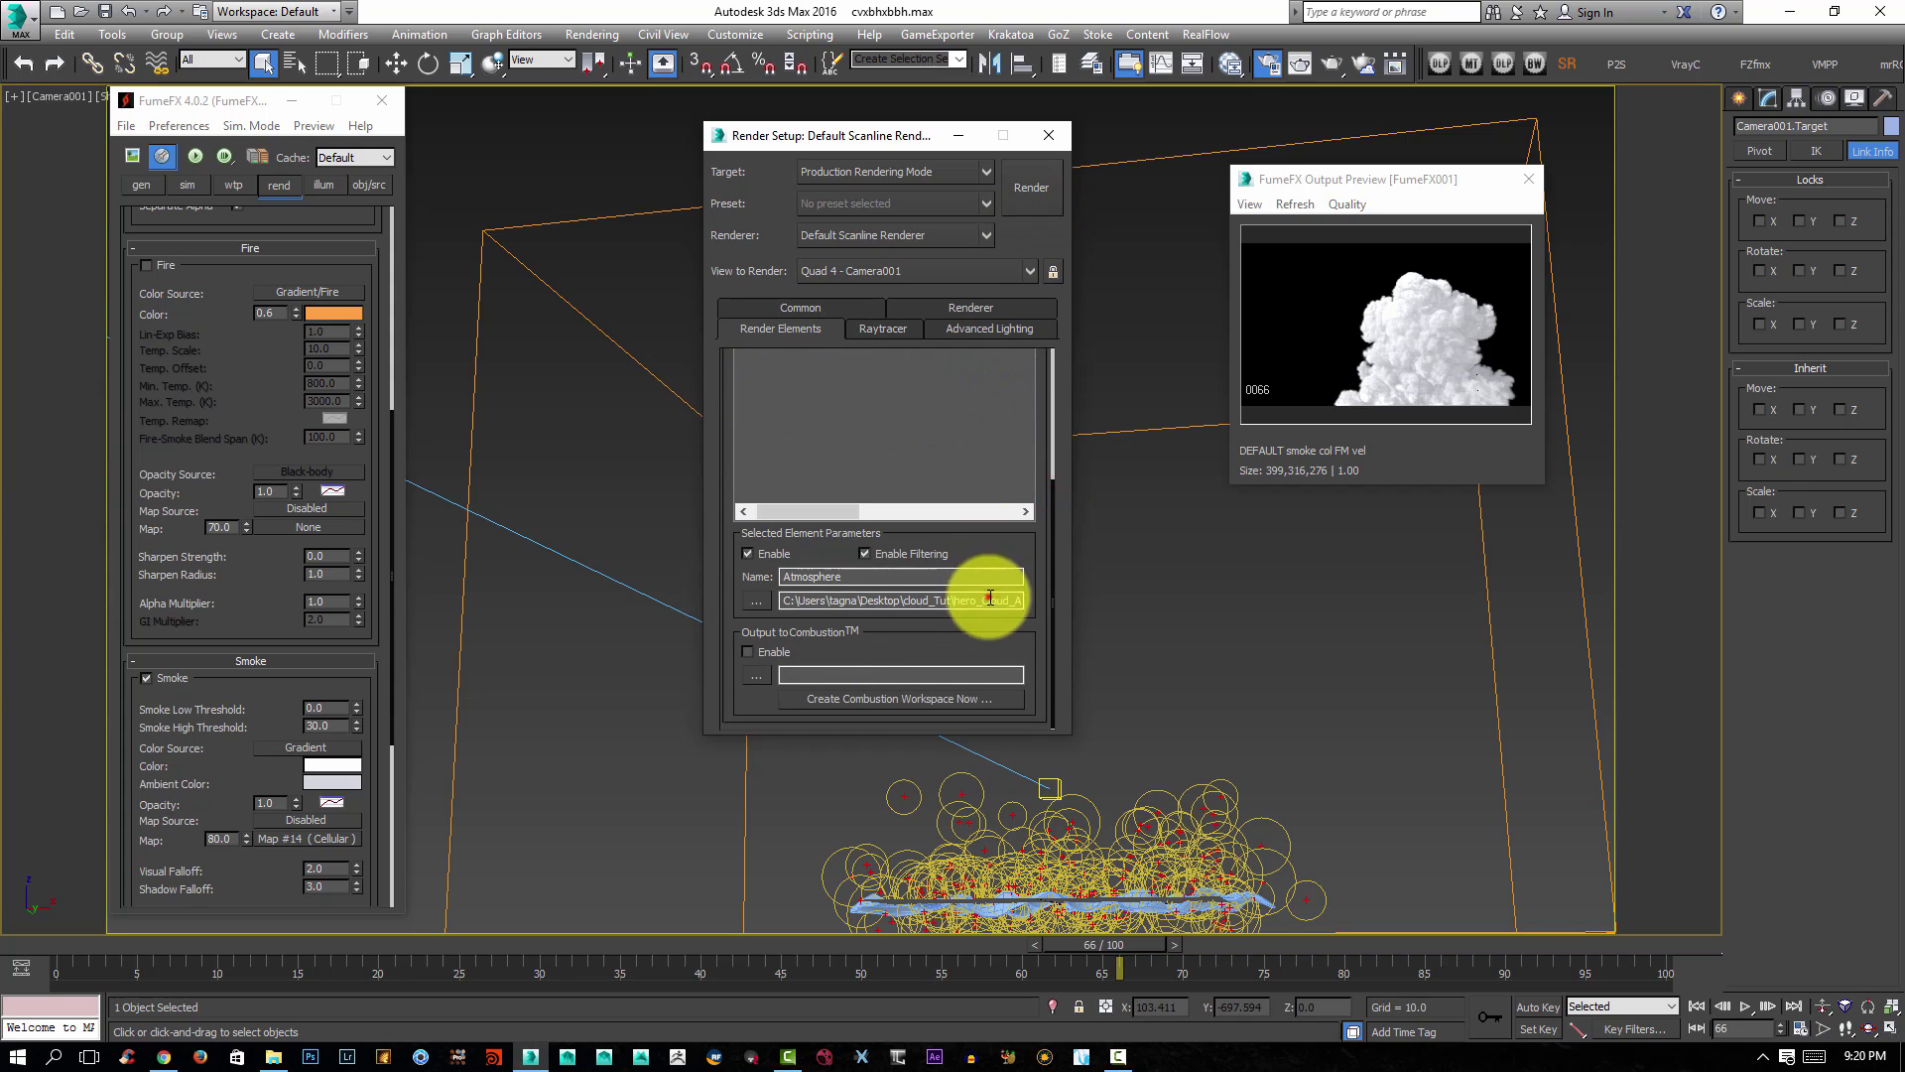
pyautogui.moveTo(989, 598); pyautogui.dragTo(1114, 630)
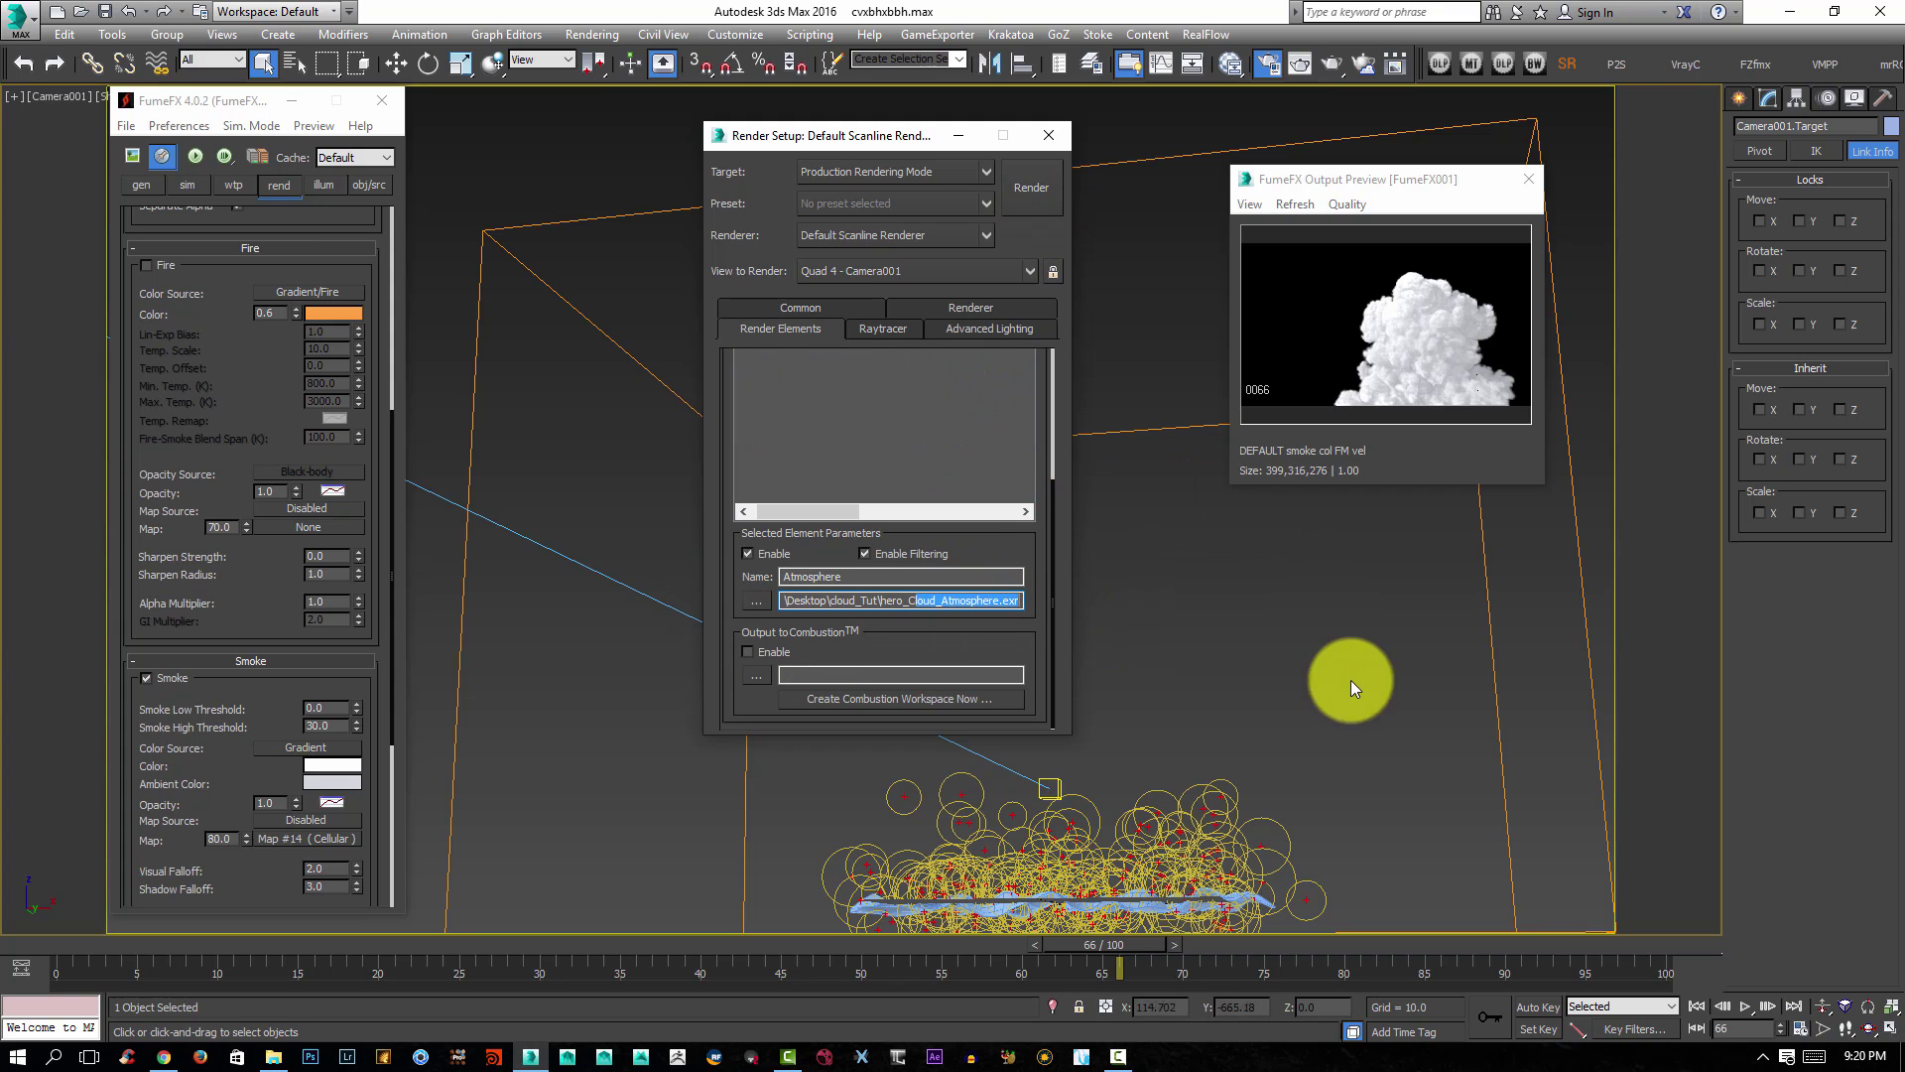
# Deselect the camera target, render frame 66 from Camera001 and reposition the rendered frame window.
pyautogui.click(1316, 662)
pyautogui.click(1032, 187)
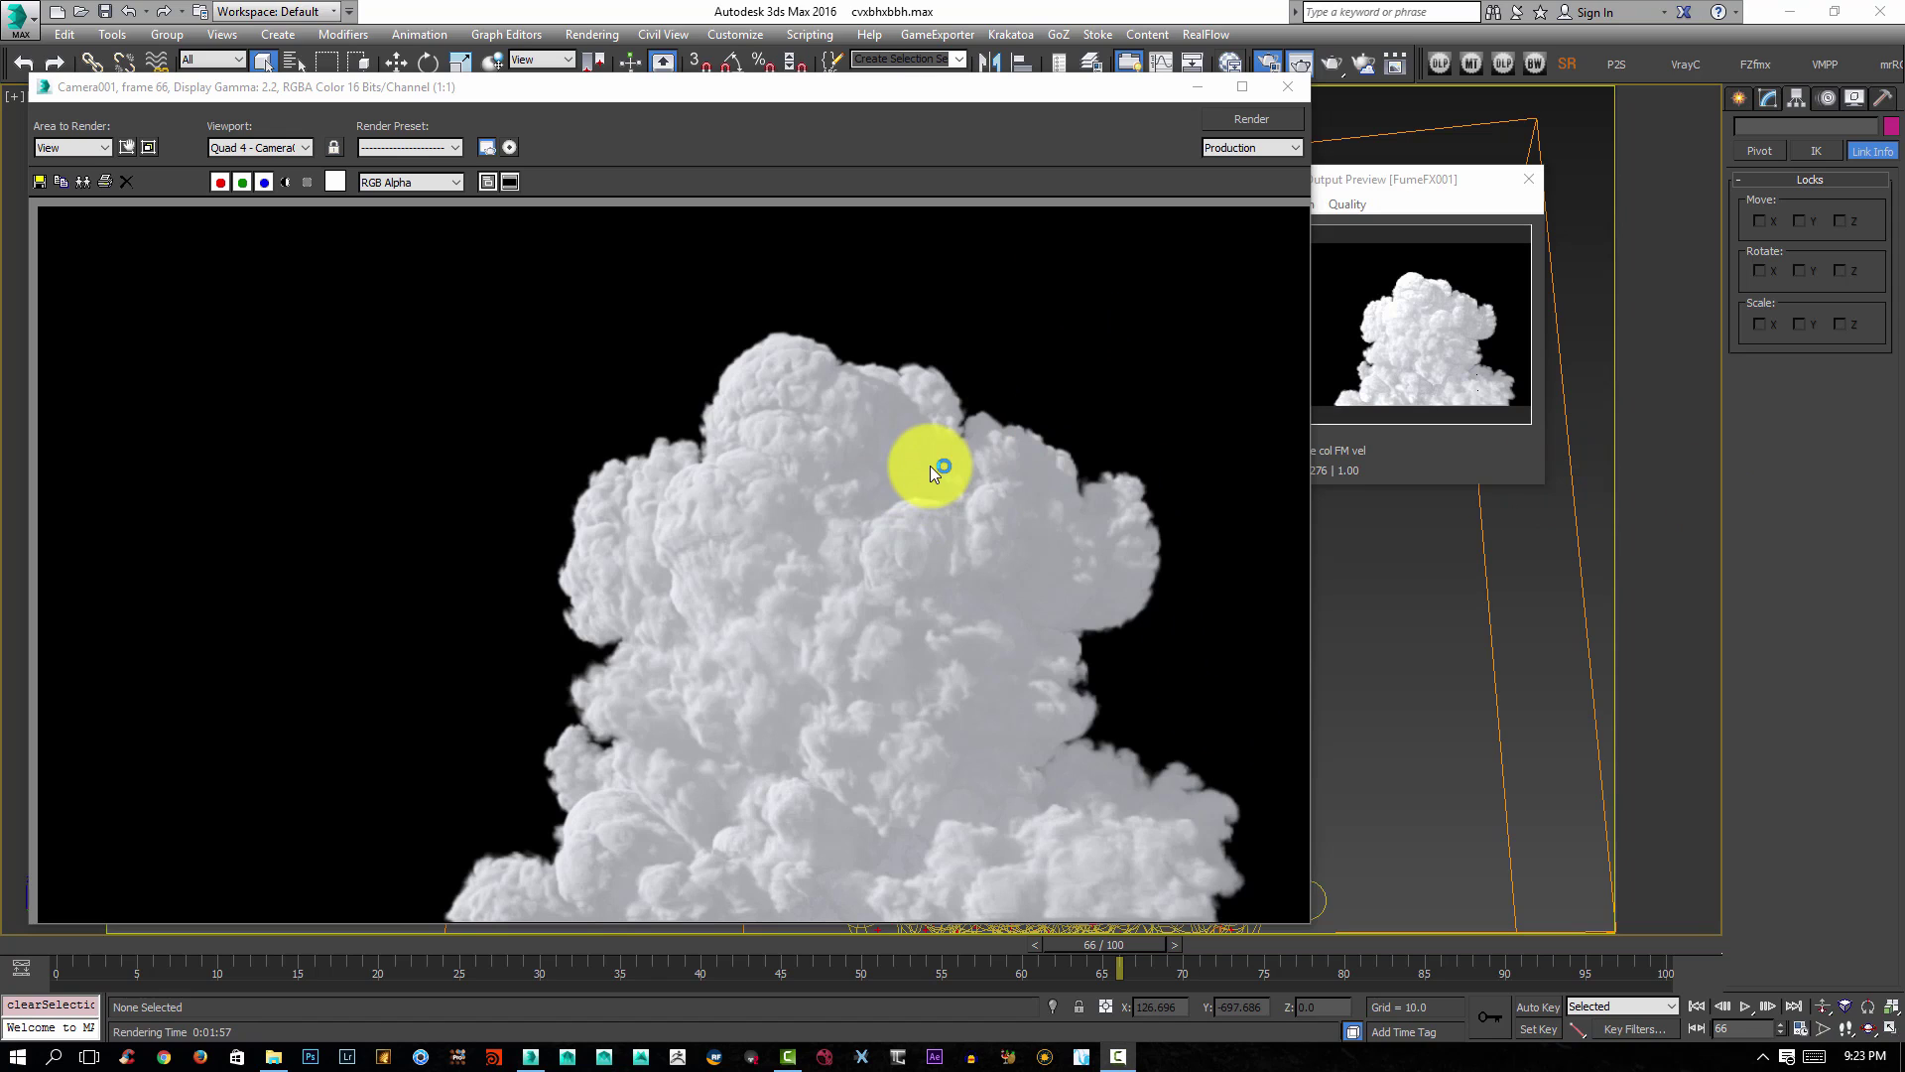
pyautogui.moveTo(960, 91)
pyautogui.mouseDown()
pyautogui.moveTo(1114, 76)
pyautogui.moveTo(998, 89)
pyautogui.mouseUp()
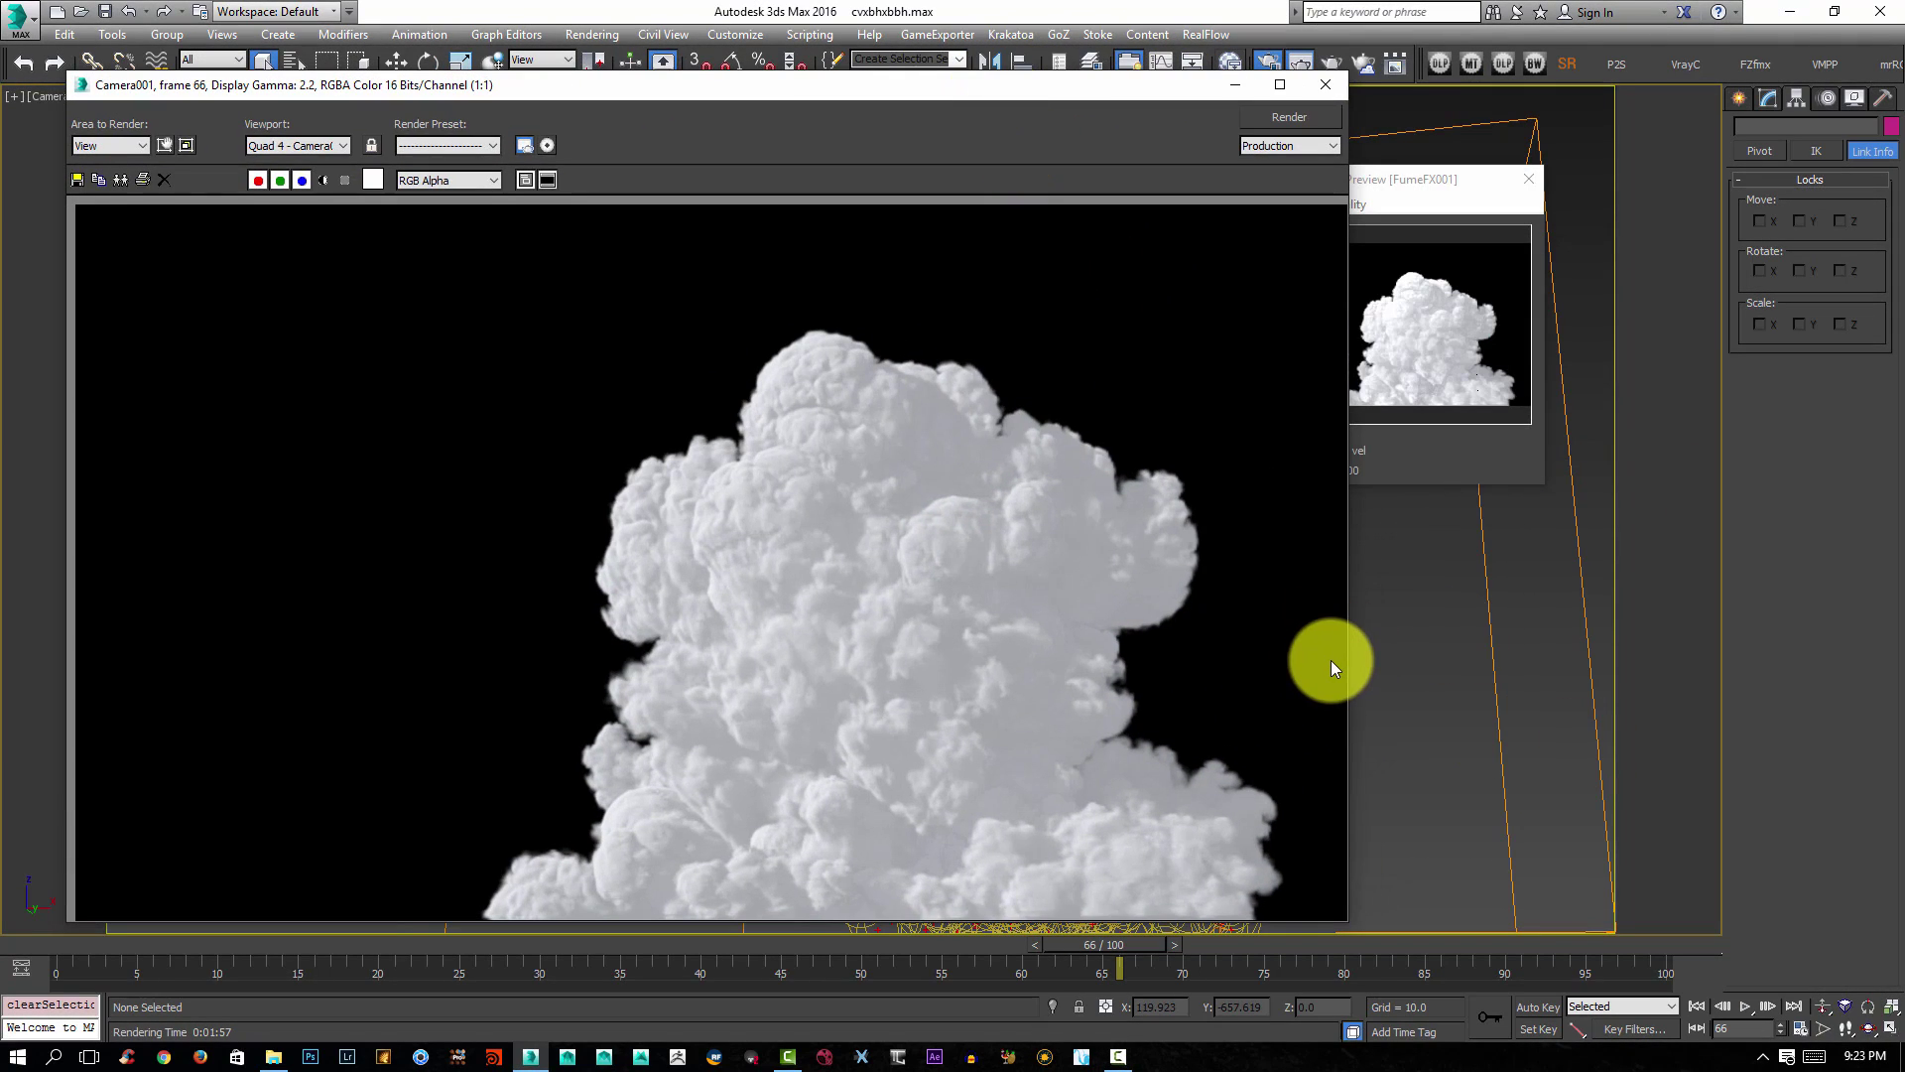